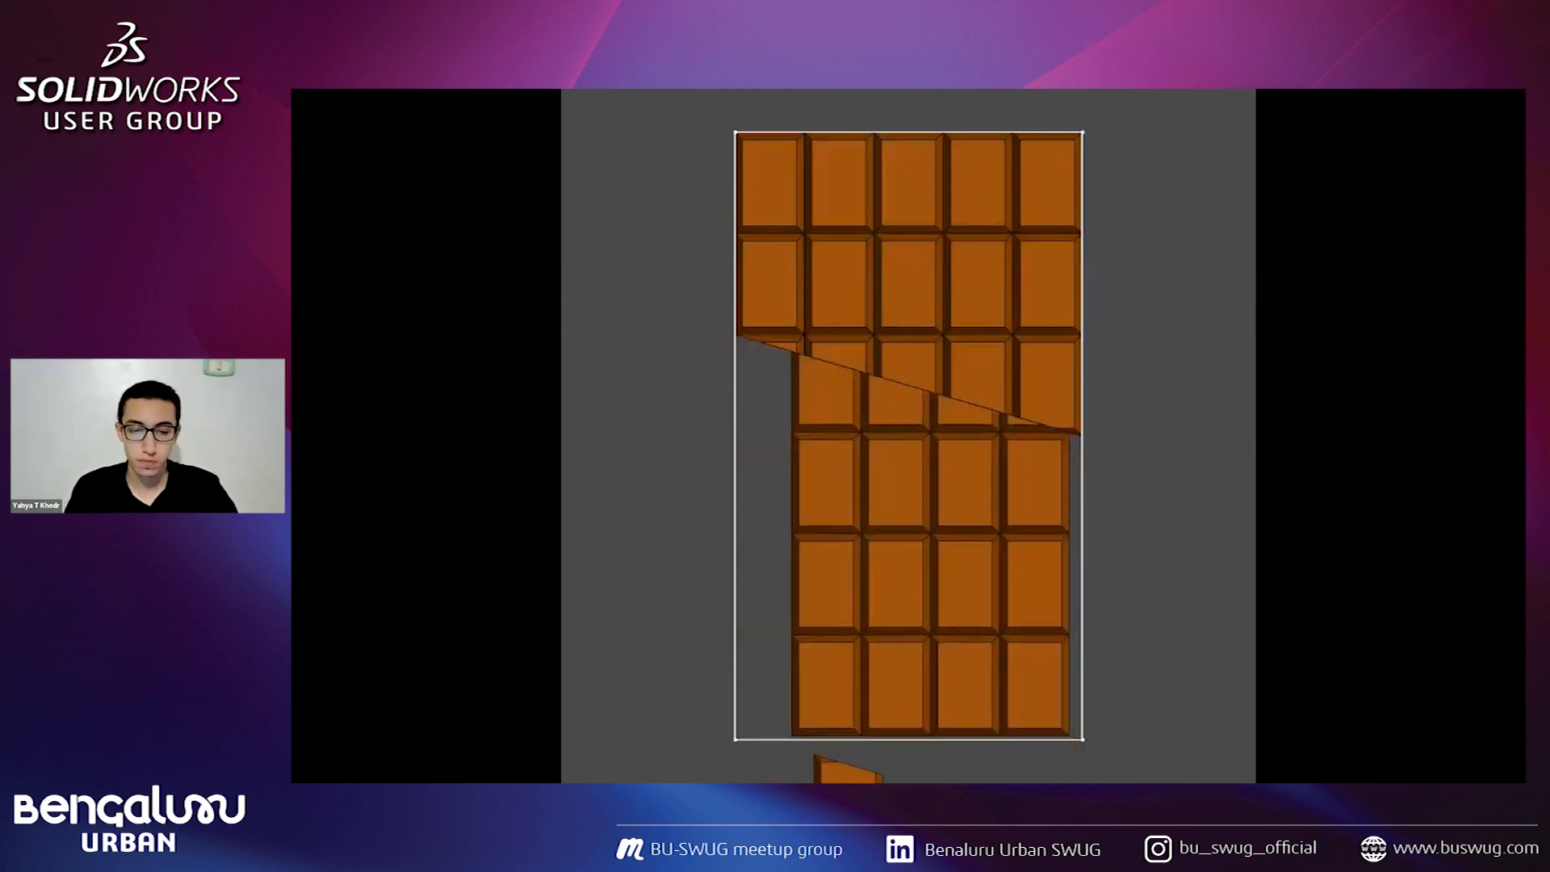
Close the chocolate animation preview and create a new motion study for the Chocolate assembly.
key("alt+F4")
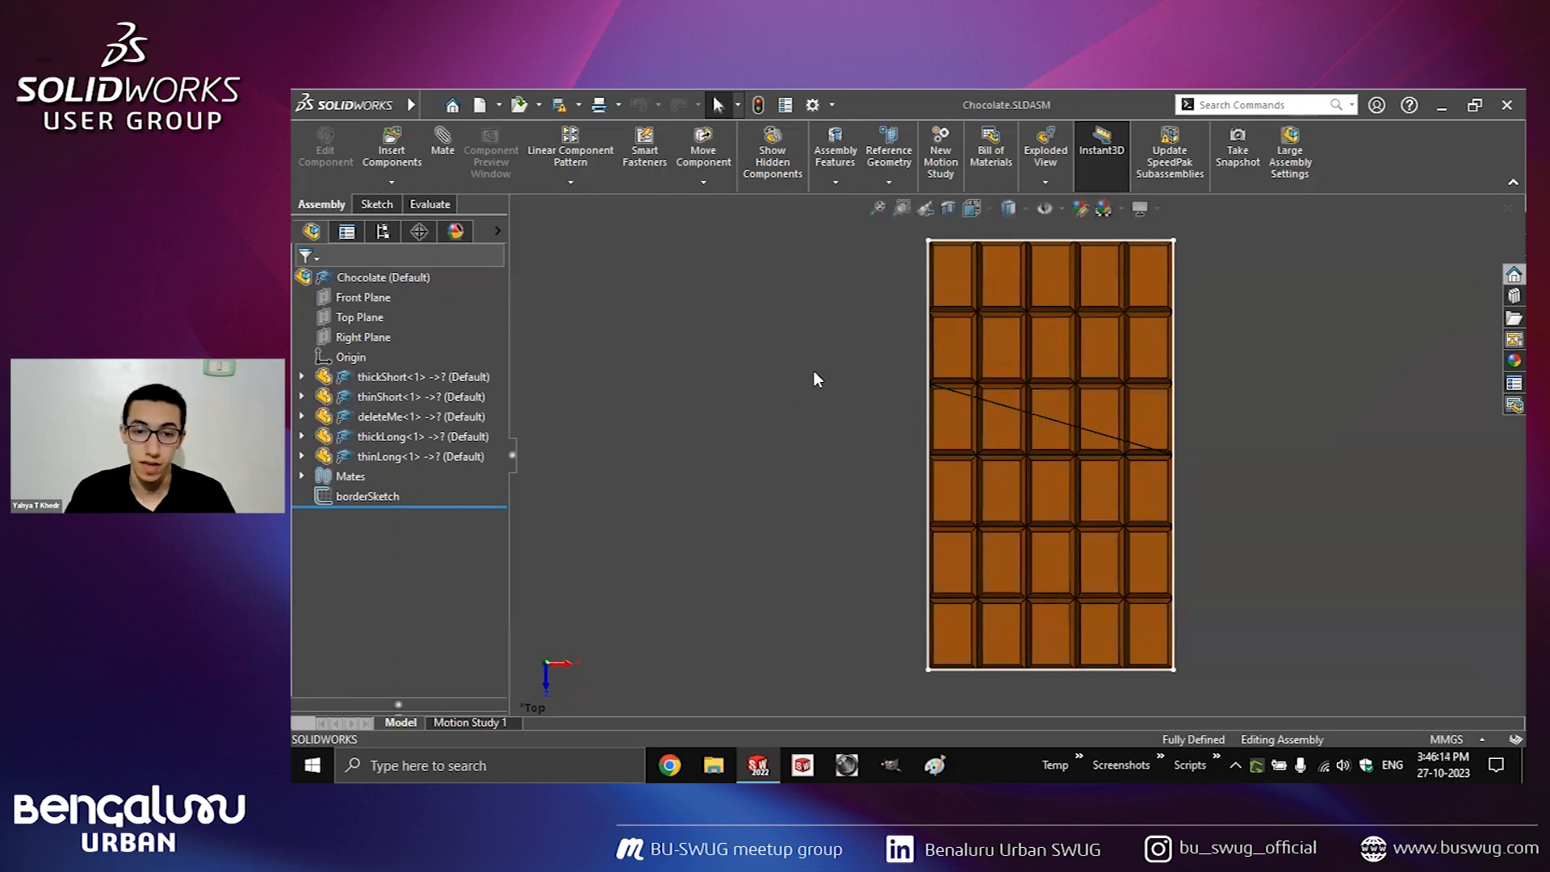
left_click(940, 171)
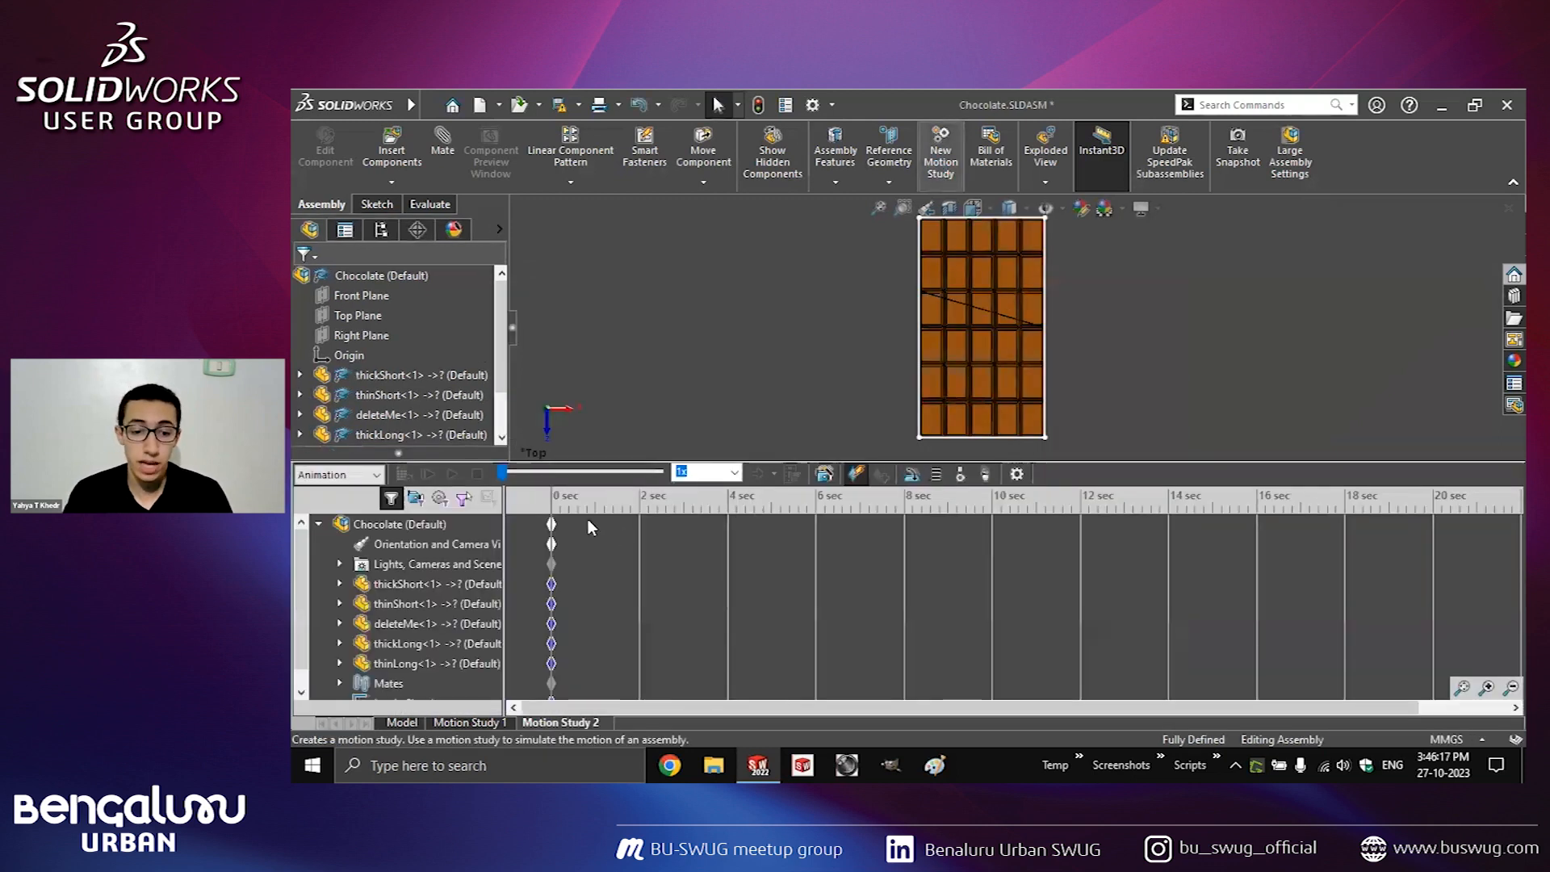
left_click(701, 607)
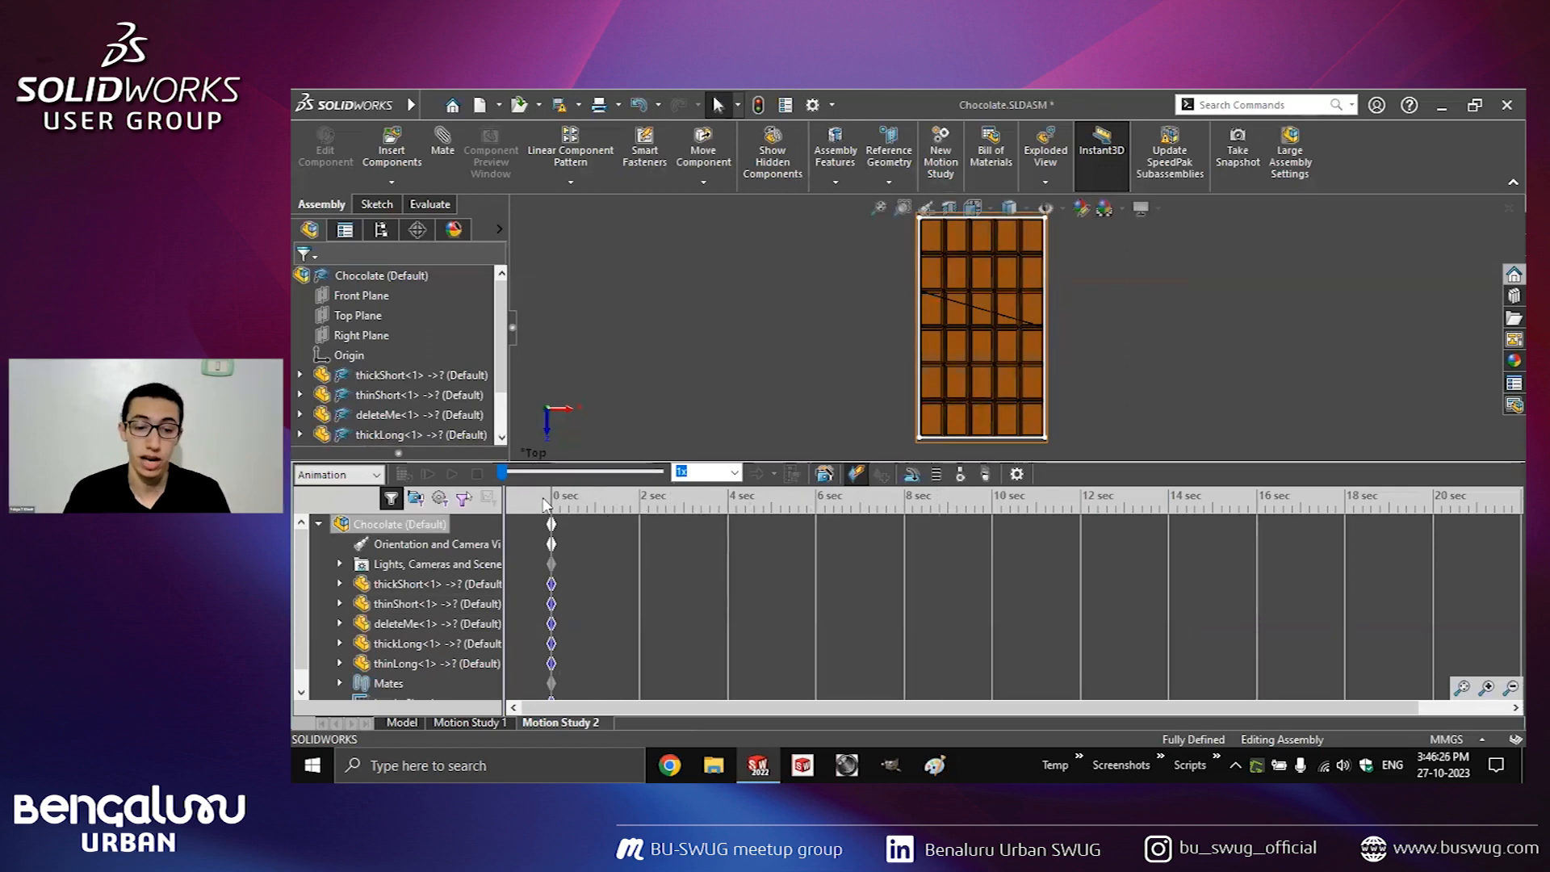
Deny the meeting recording request and extend the motion study's duration to 2 sec.
mouse_move(553, 497)
left_mouse_down()
mouse_move(606, 495)
mouse_move(524, 507)
left_mouse_up()
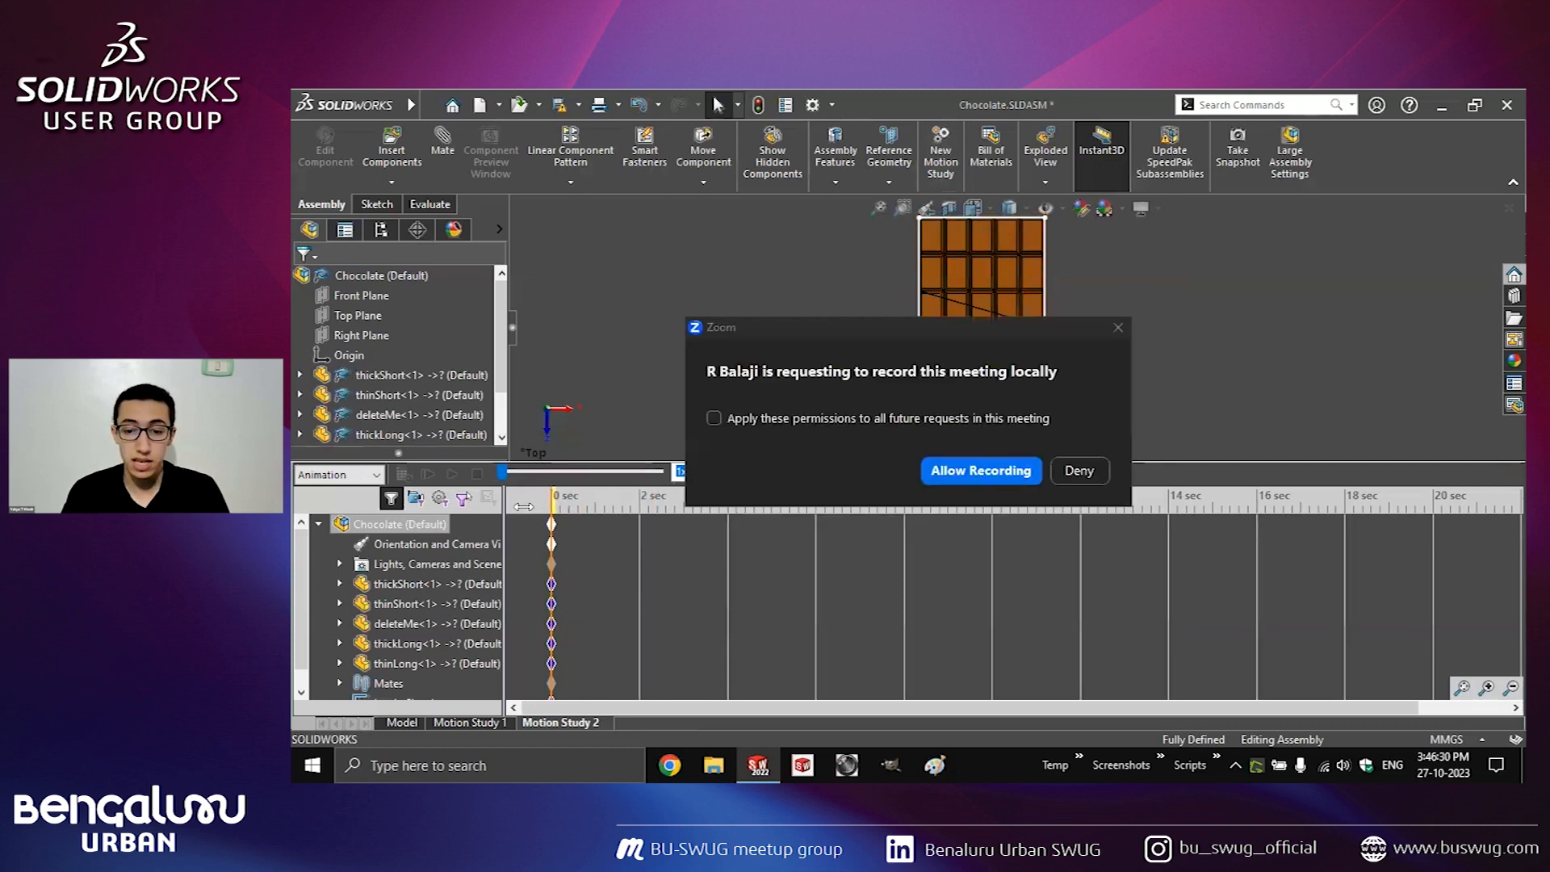
left_click(1089, 473)
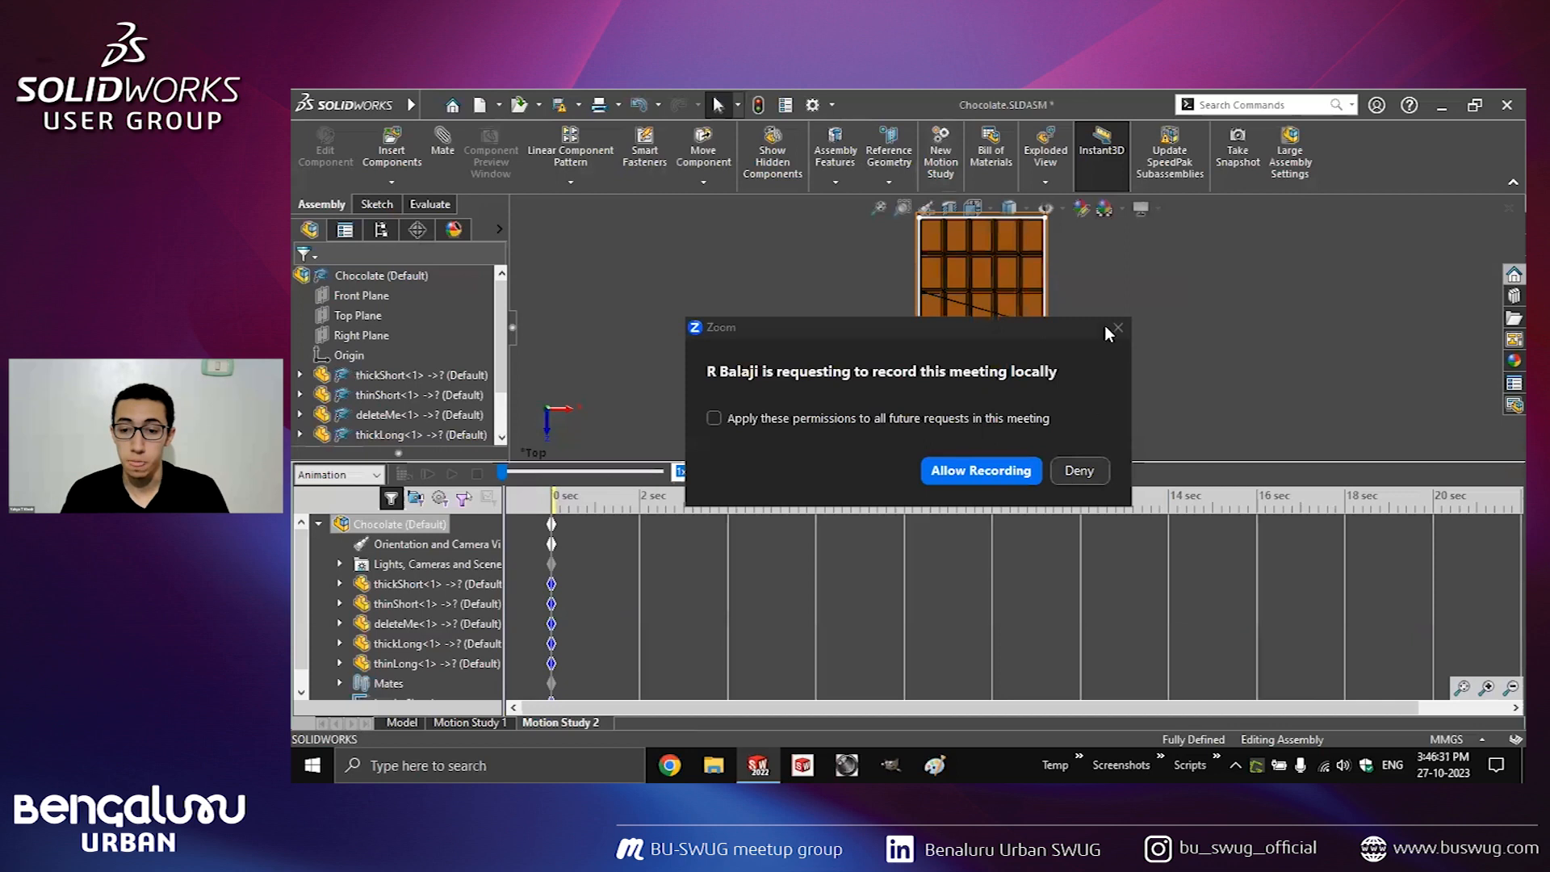
left_click(551, 525)
left_click_drag(551, 525, 640, 525)
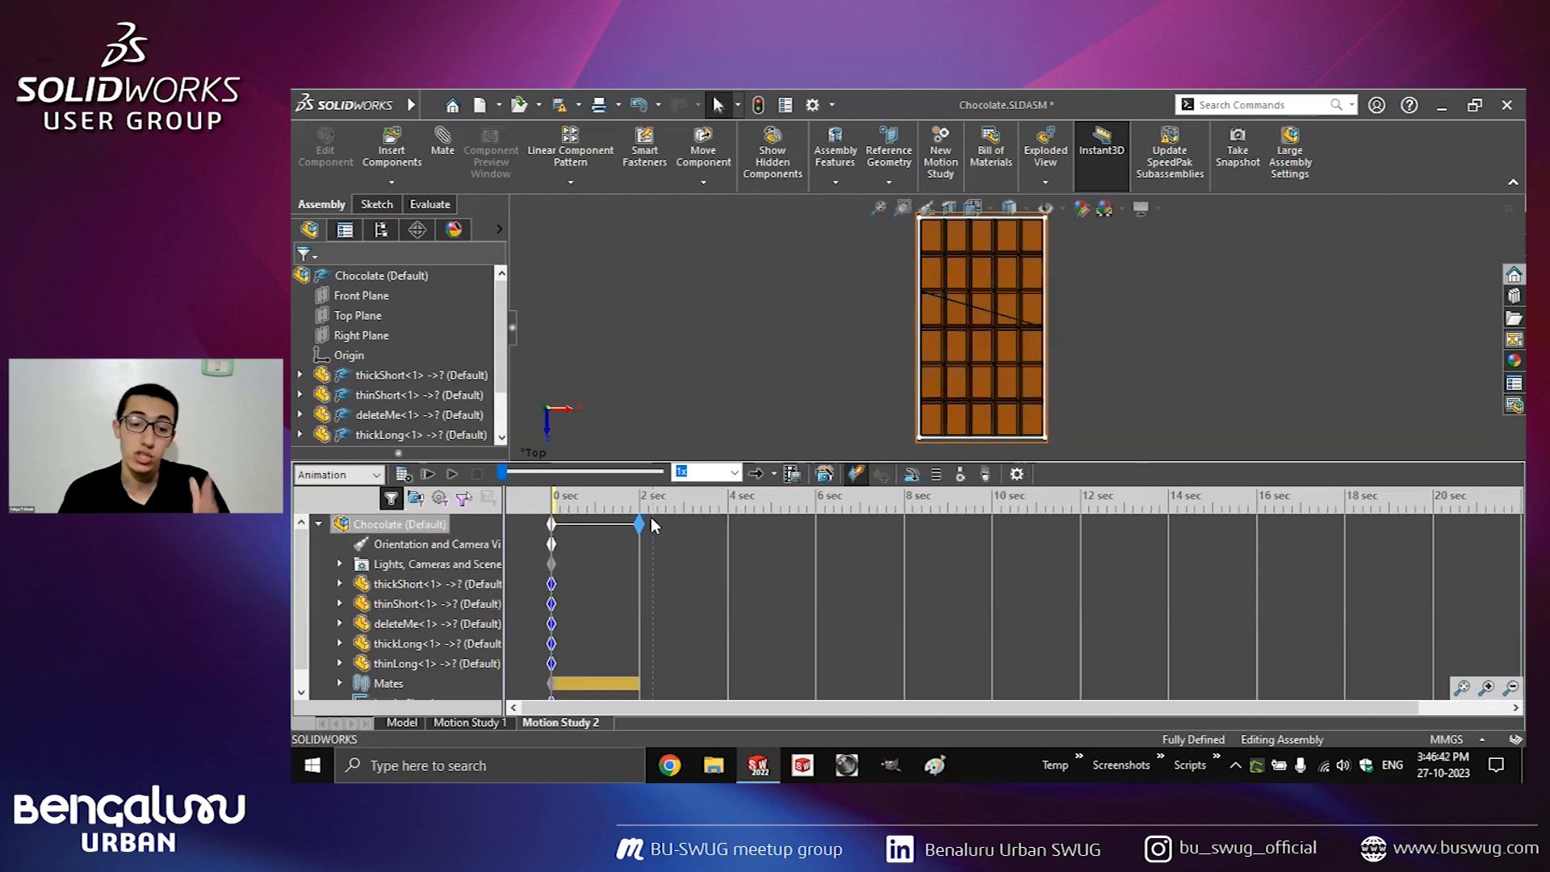
At the 2 sec mark, move the thinLong piece straight down until it sits below the bar's border.
mouse_move(586, 504)
left_mouse_down()
mouse_move(622, 506)
mouse_move(587, 507)
left_mouse_up()
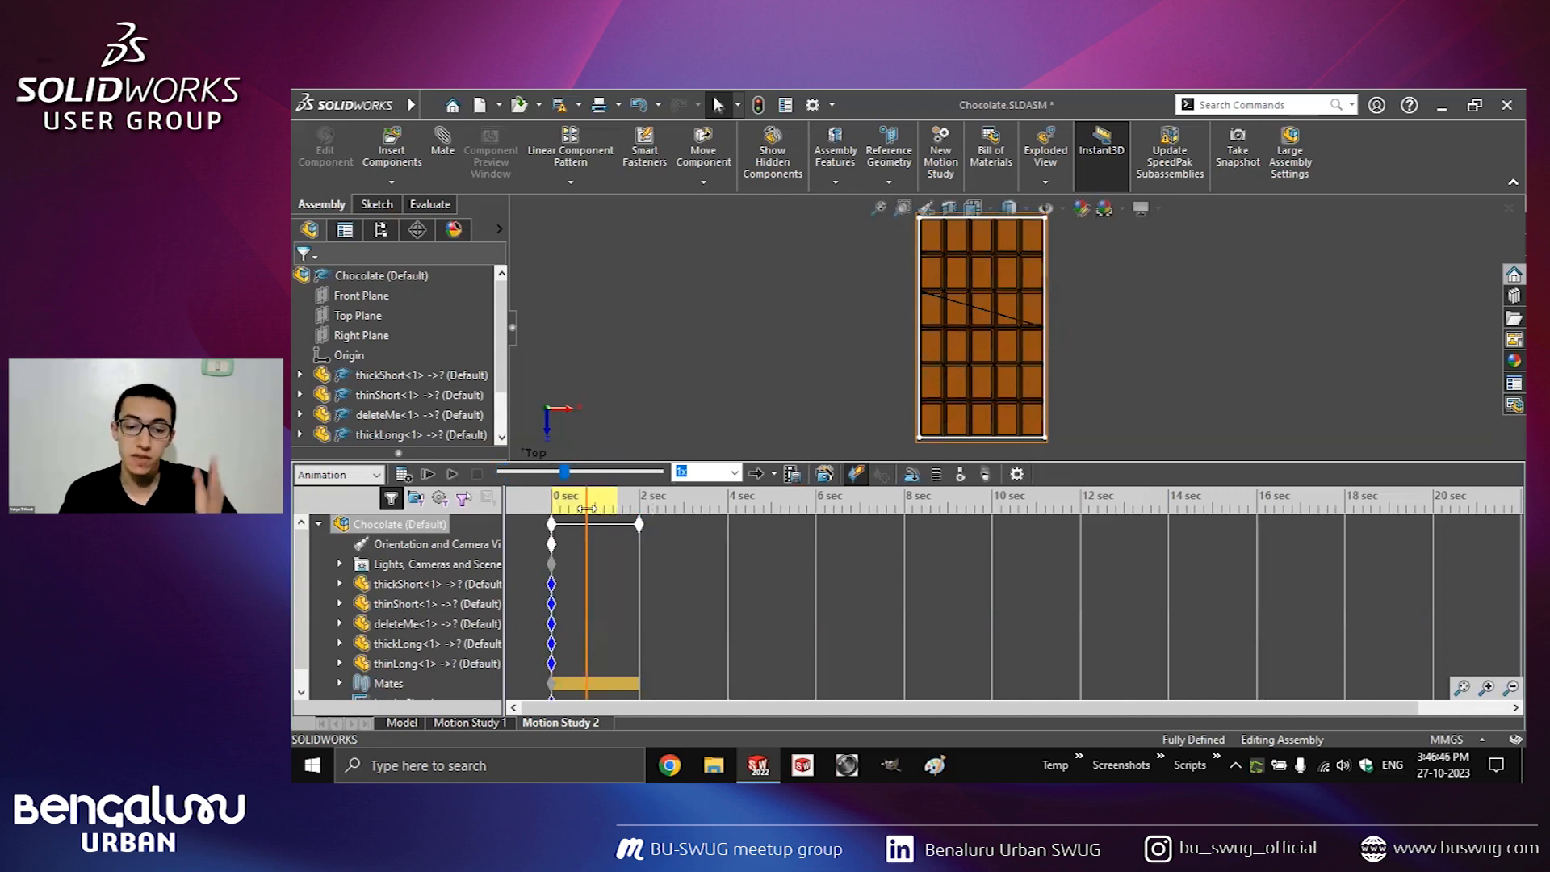
left_click_drag(588, 507, 551, 506)
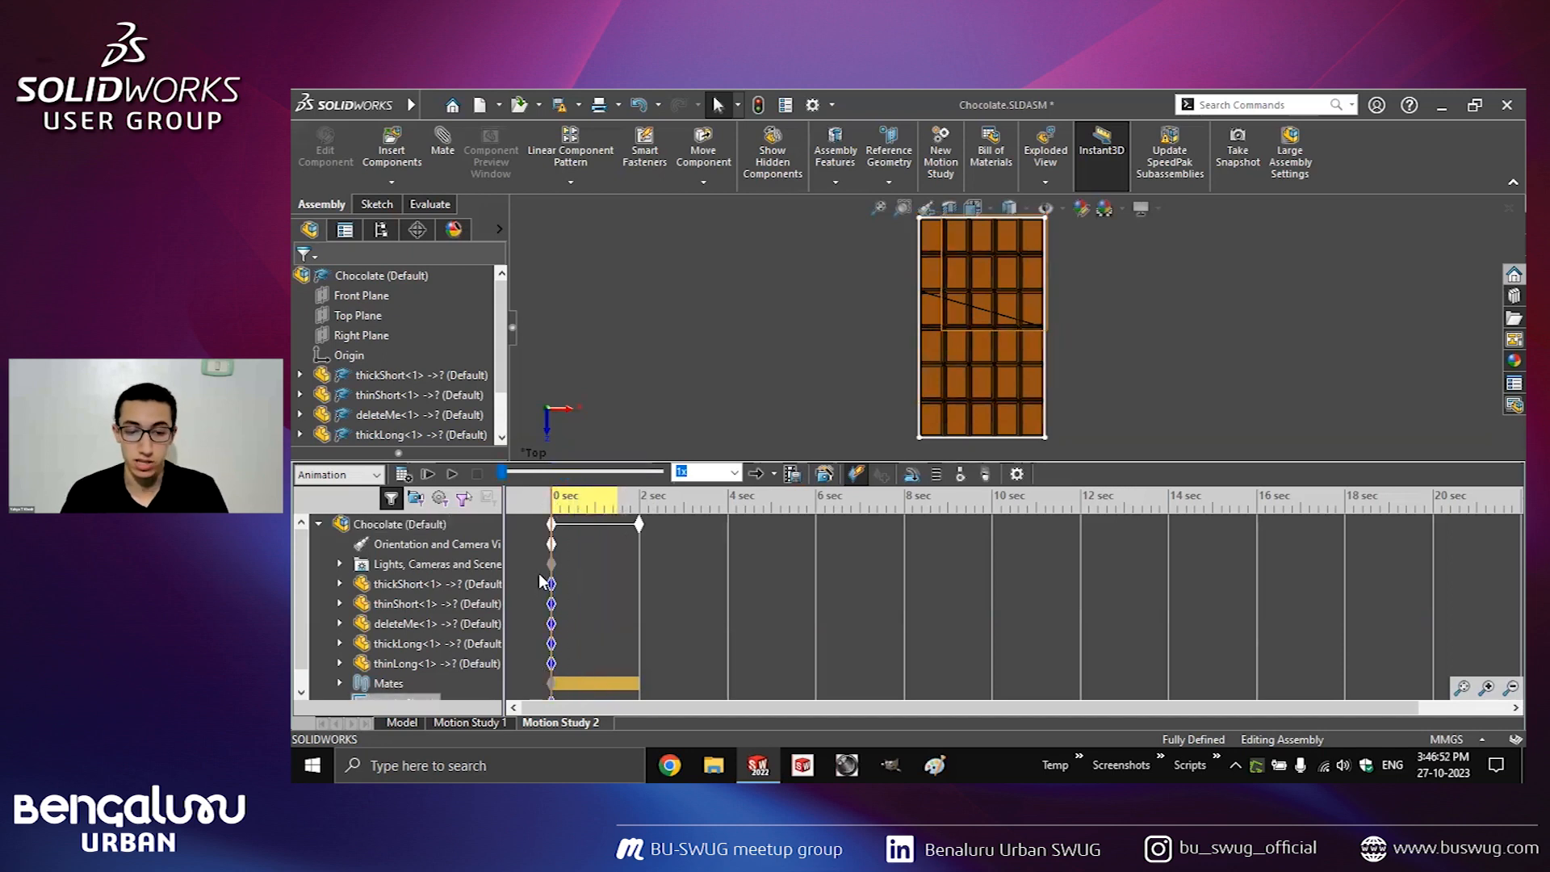
left_click(638, 523)
left_click(639, 507)
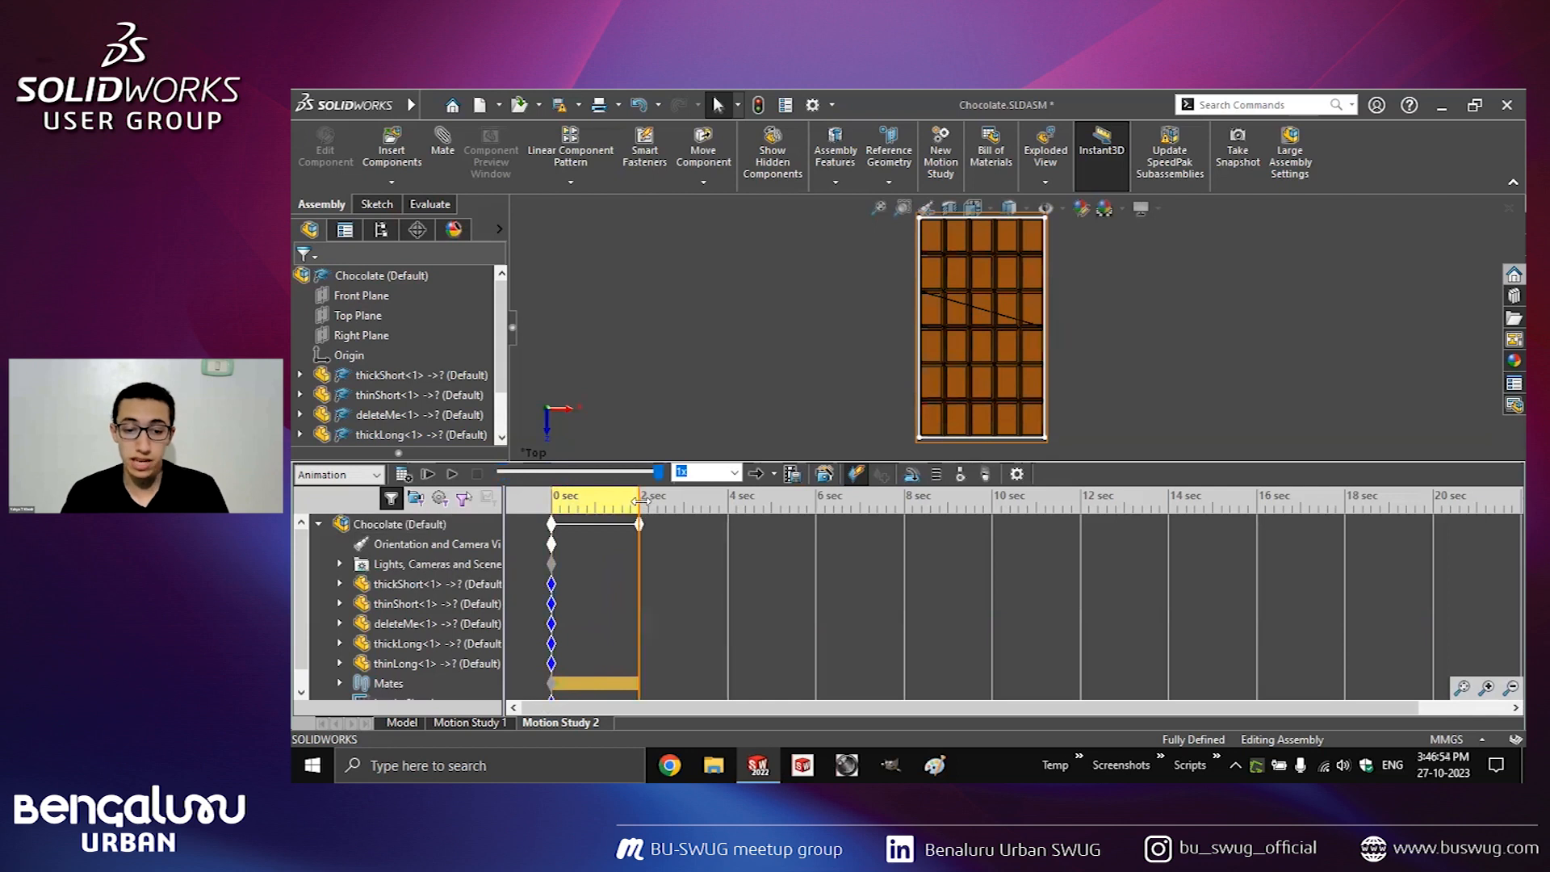
left_click_drag(937, 349, 932, 676)
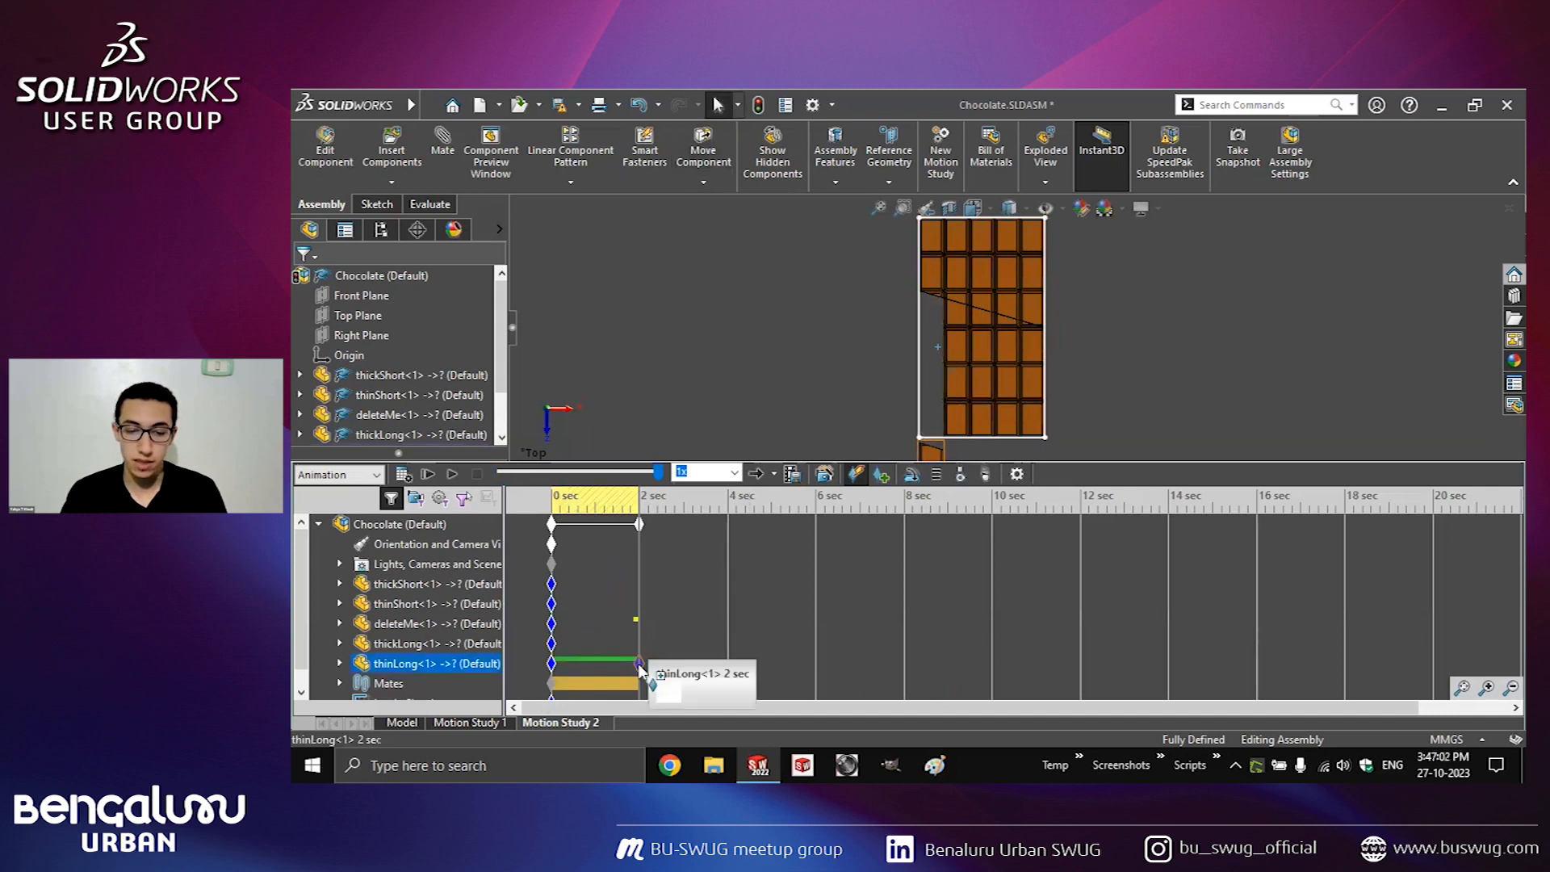
Calculate the motion study and scrub through the first 2 sec to preview the thinLong piece's movement.
key("ctrl")
key("ctrl")
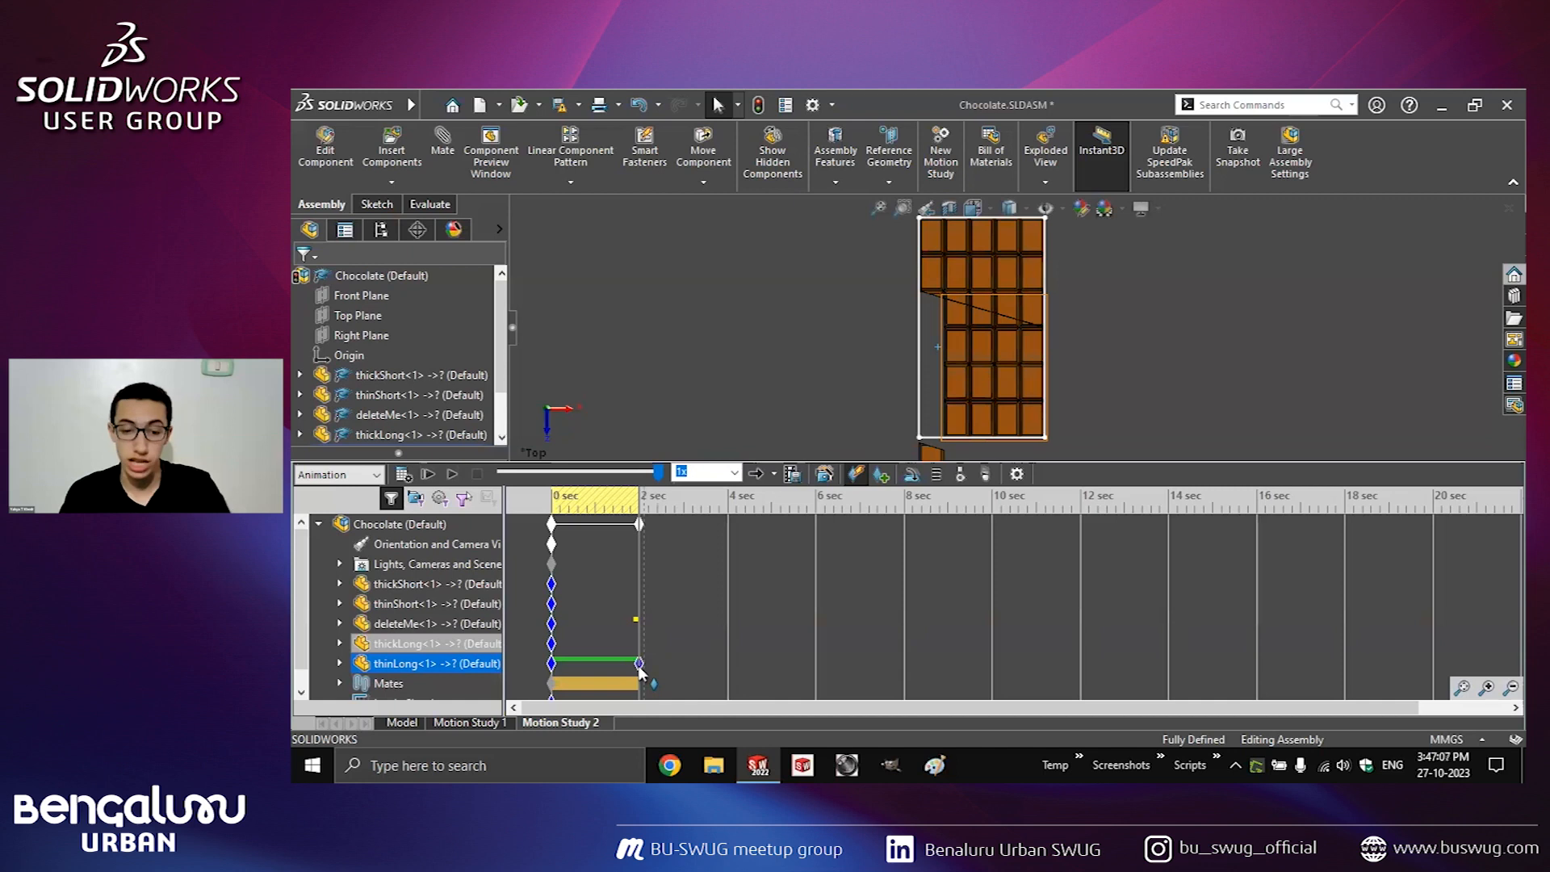
left_click(551, 664)
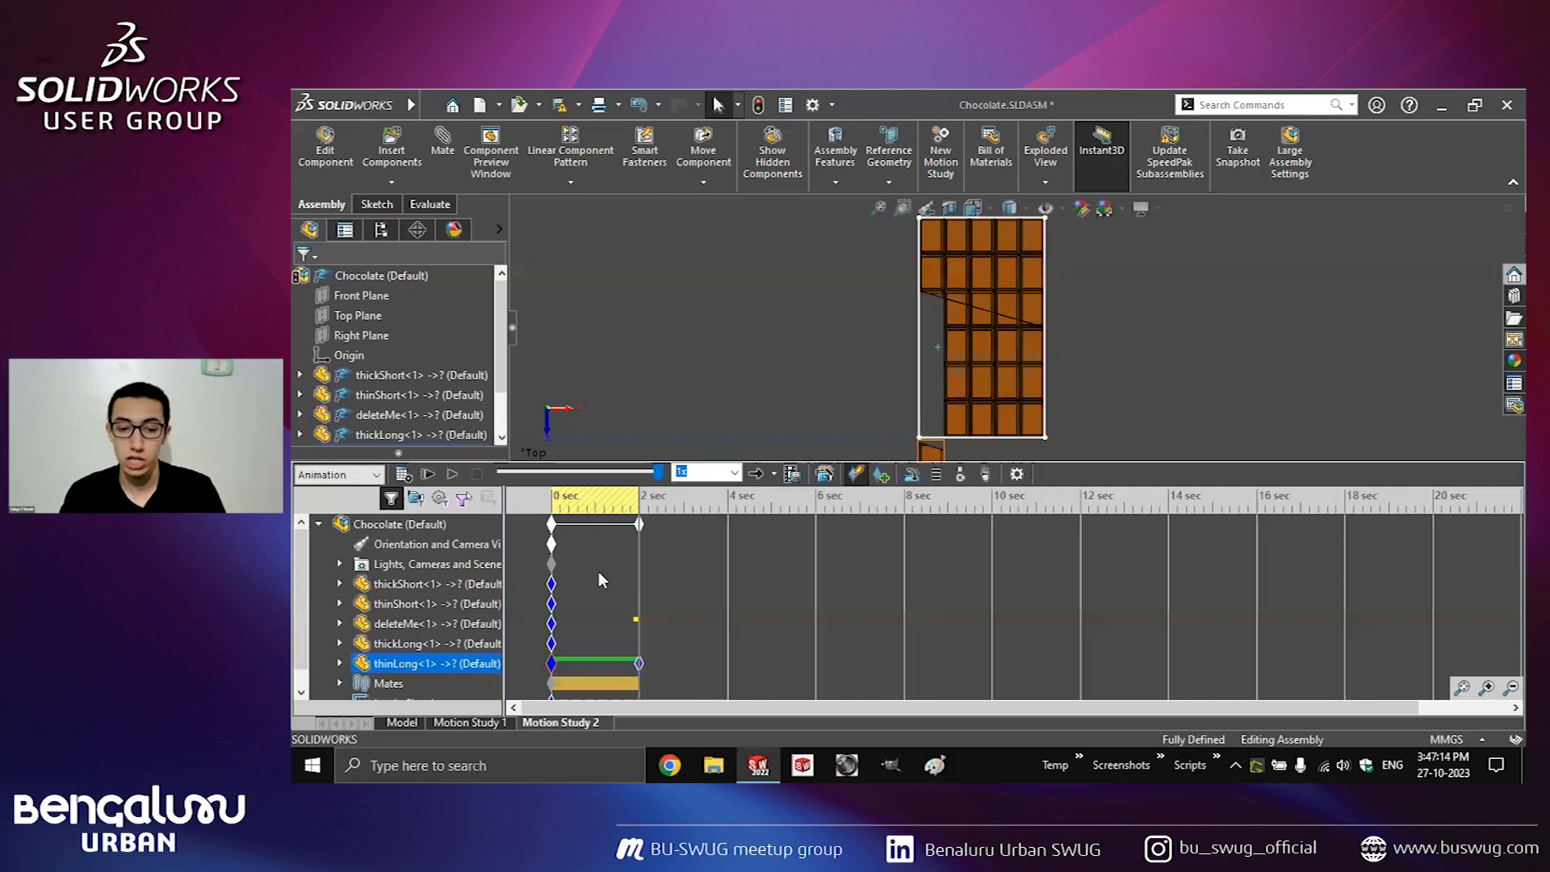
left_click(403, 476)
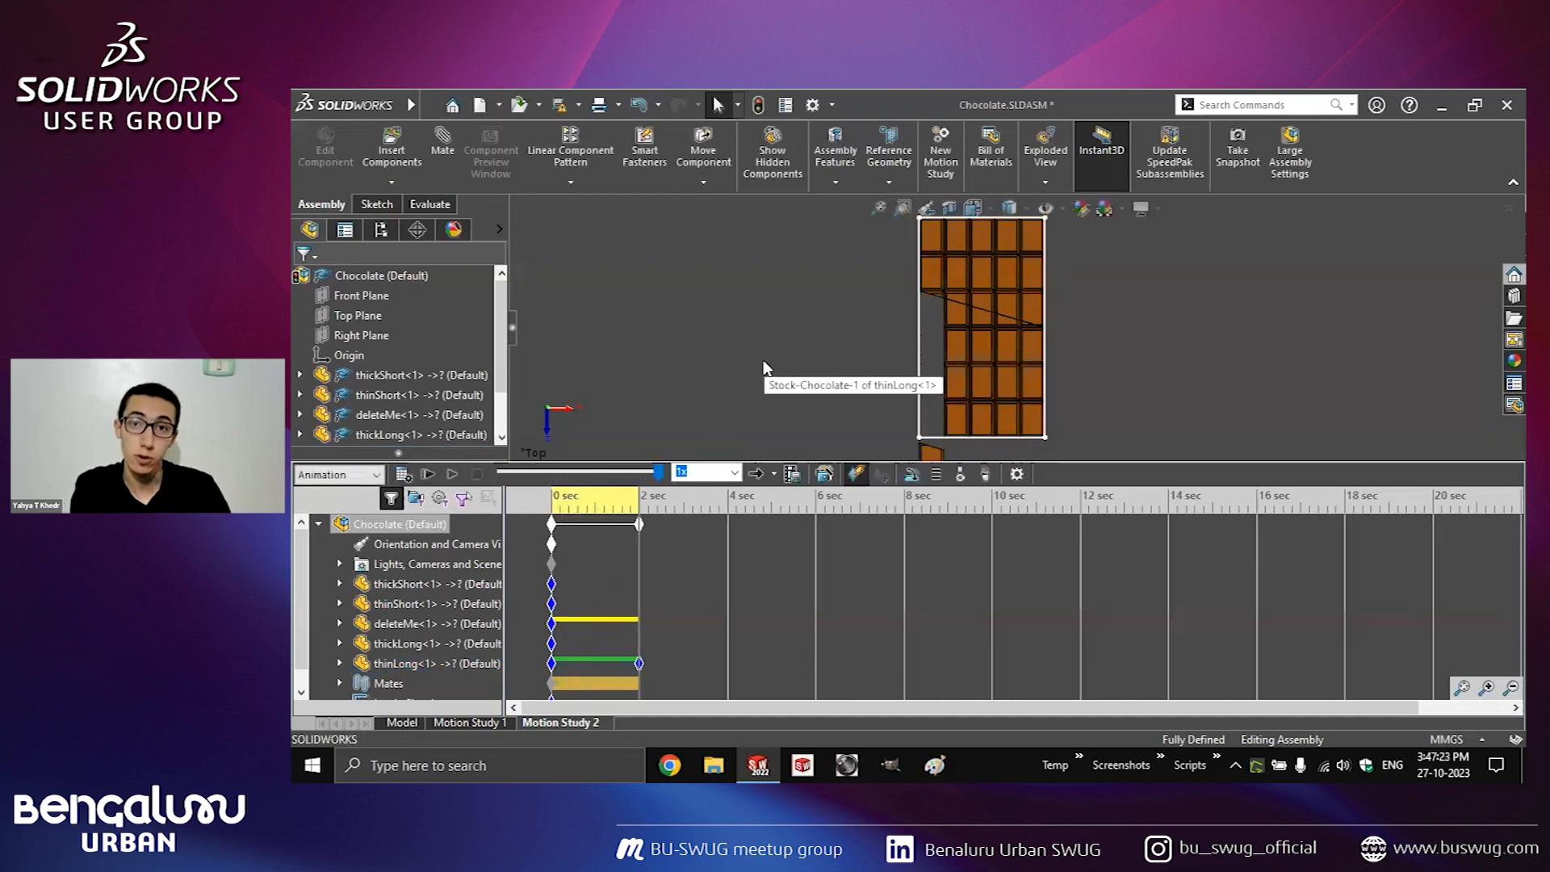
left_click(594, 504)
mouse_move(611, 503)
left_mouse_down()
mouse_move(630, 505)
mouse_move(596, 507)
mouse_move(609, 508)
left_mouse_up()
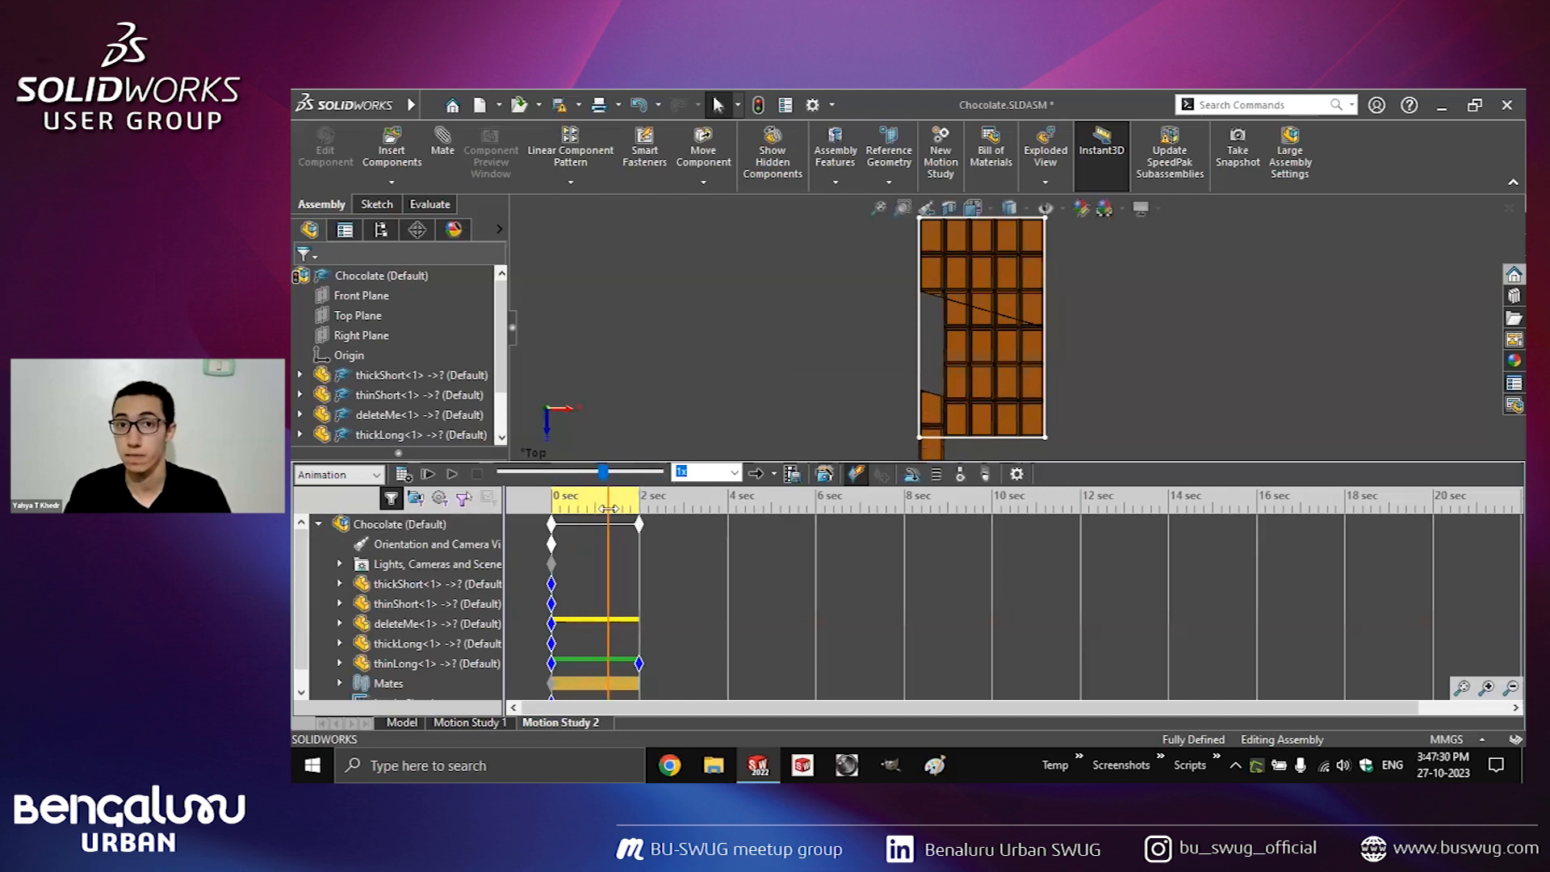
Extend the animation to 6 sec and, at the 4 sec mark, move the thinLong piece sideways beneath the bar's rightmost column.
left_click(640, 525)
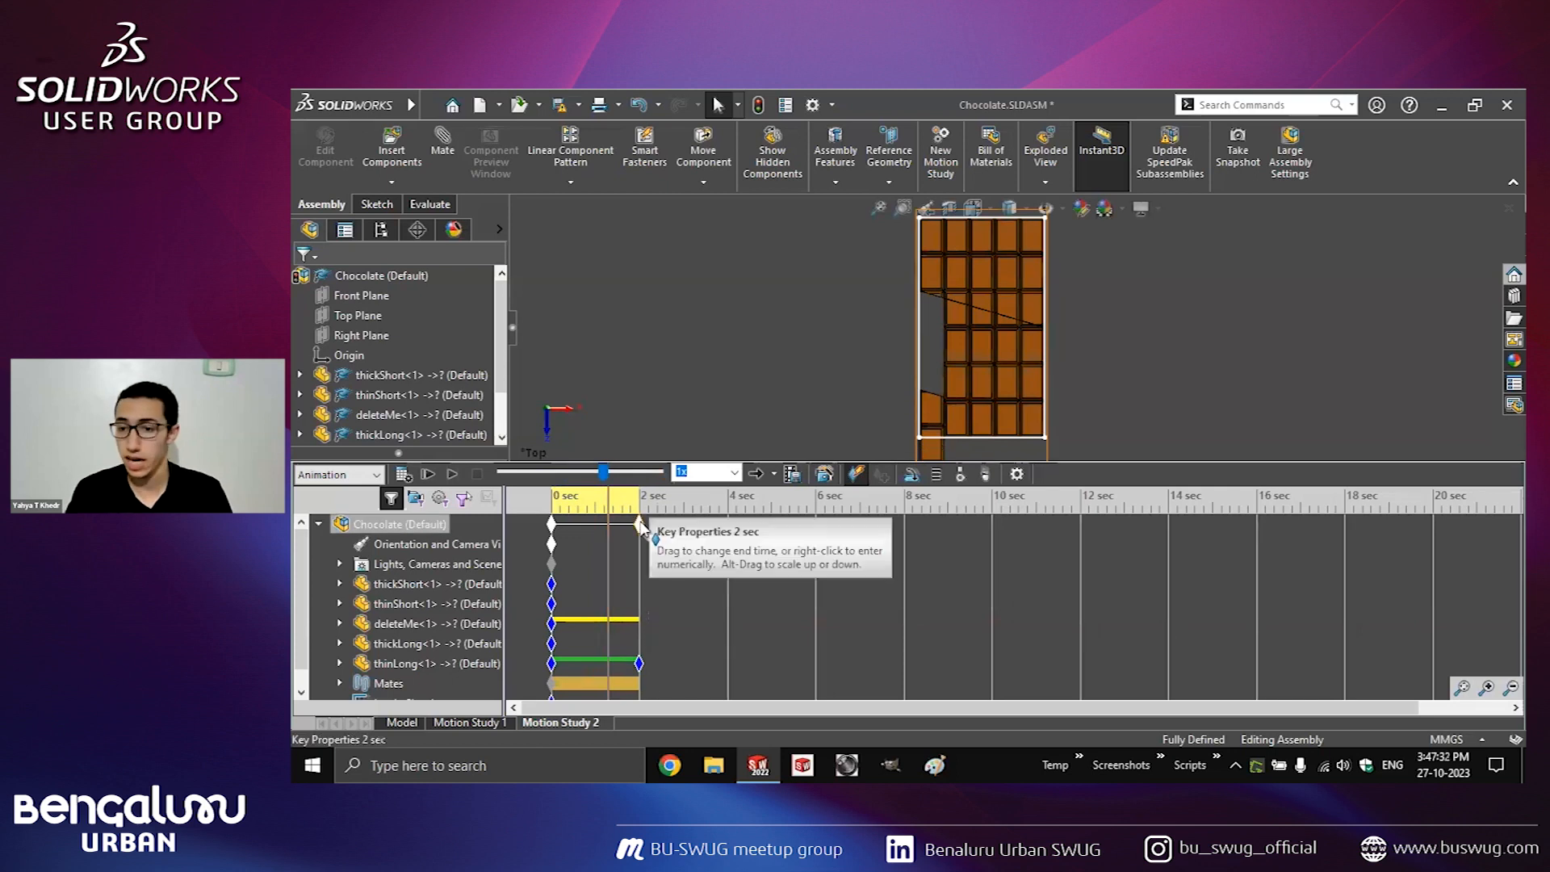
left_click_drag(641, 523, 816, 517)
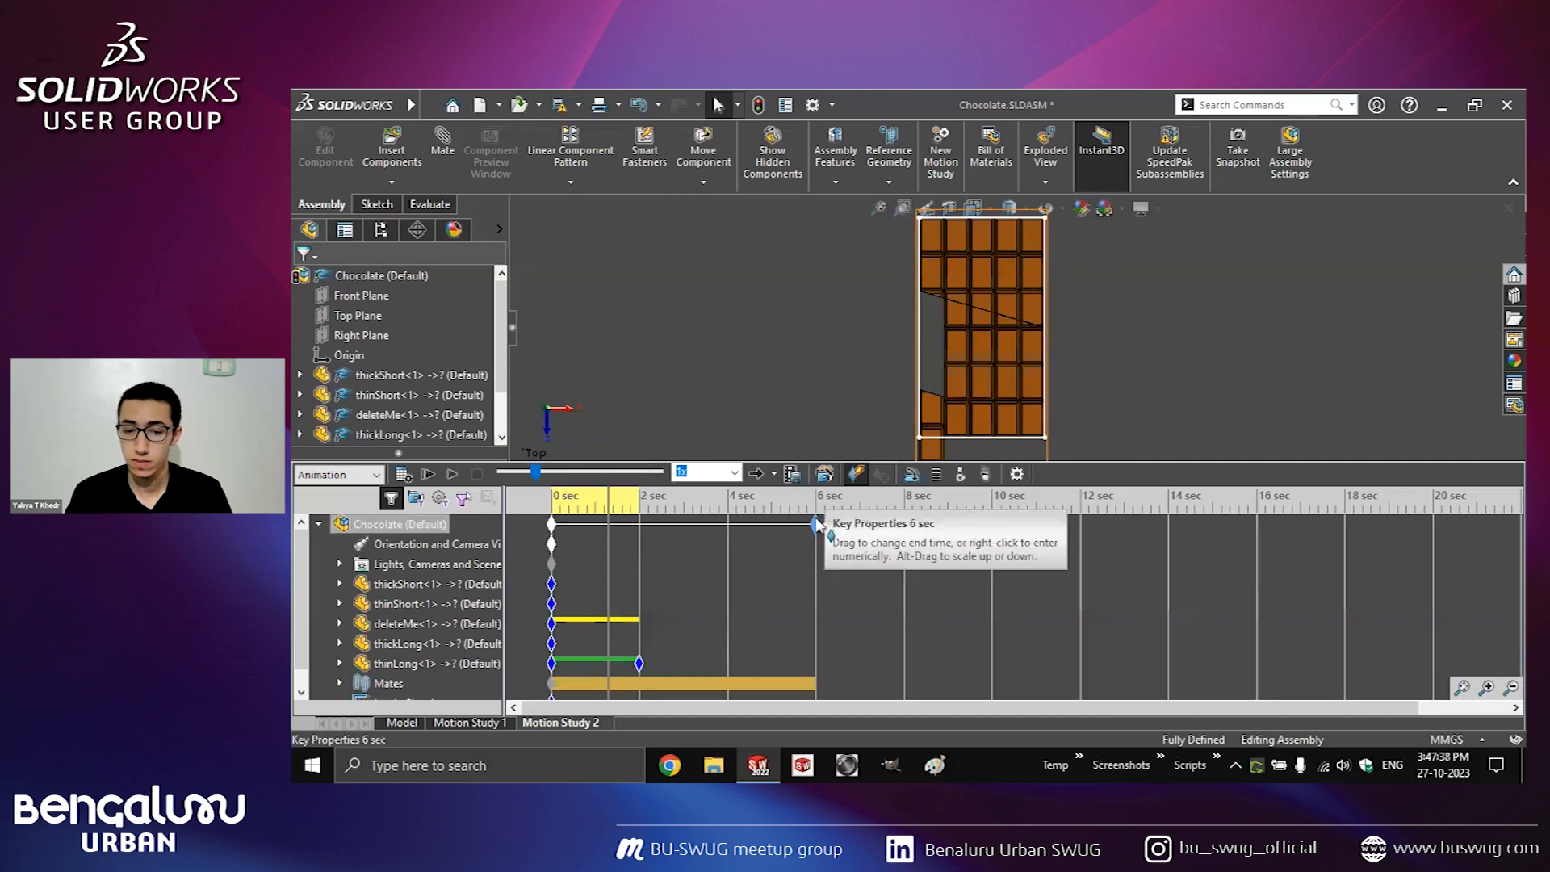
left_click(636, 516)
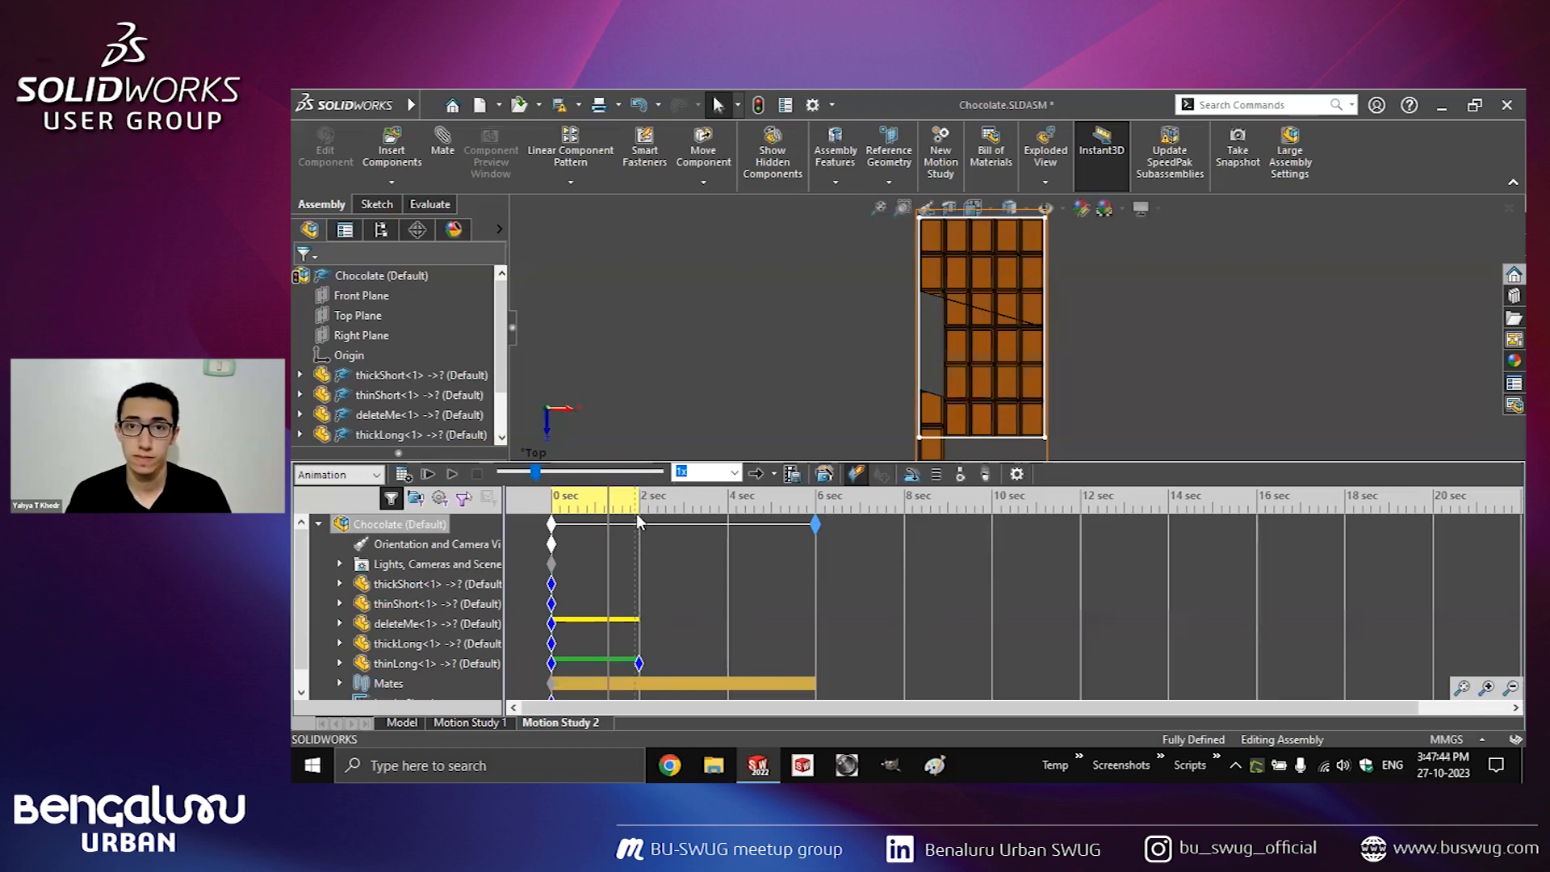
left_click(637, 511)
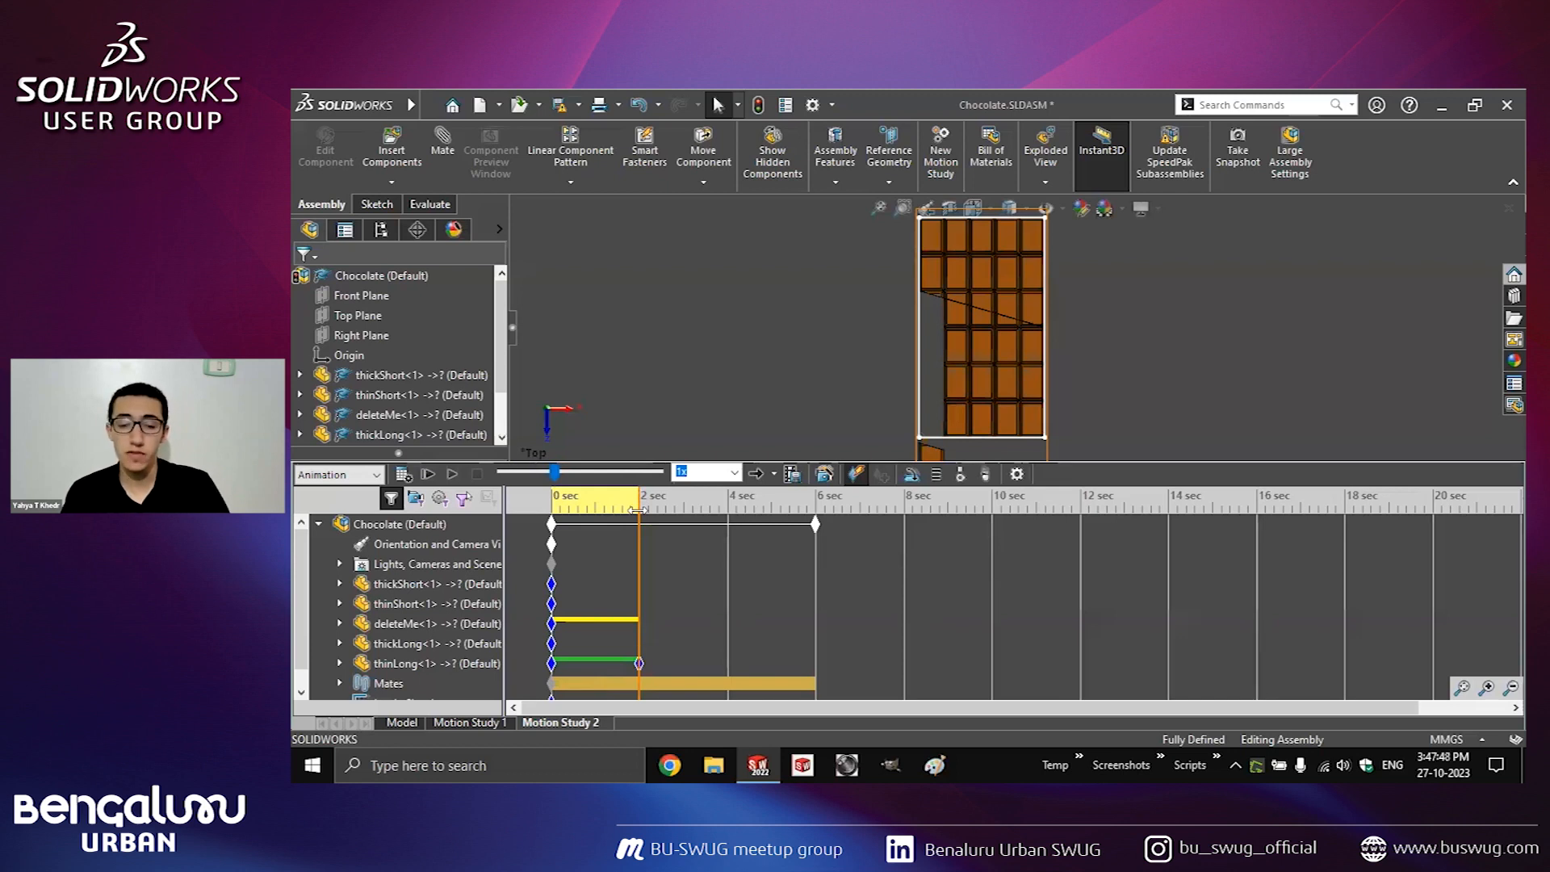
left_click(730, 512)
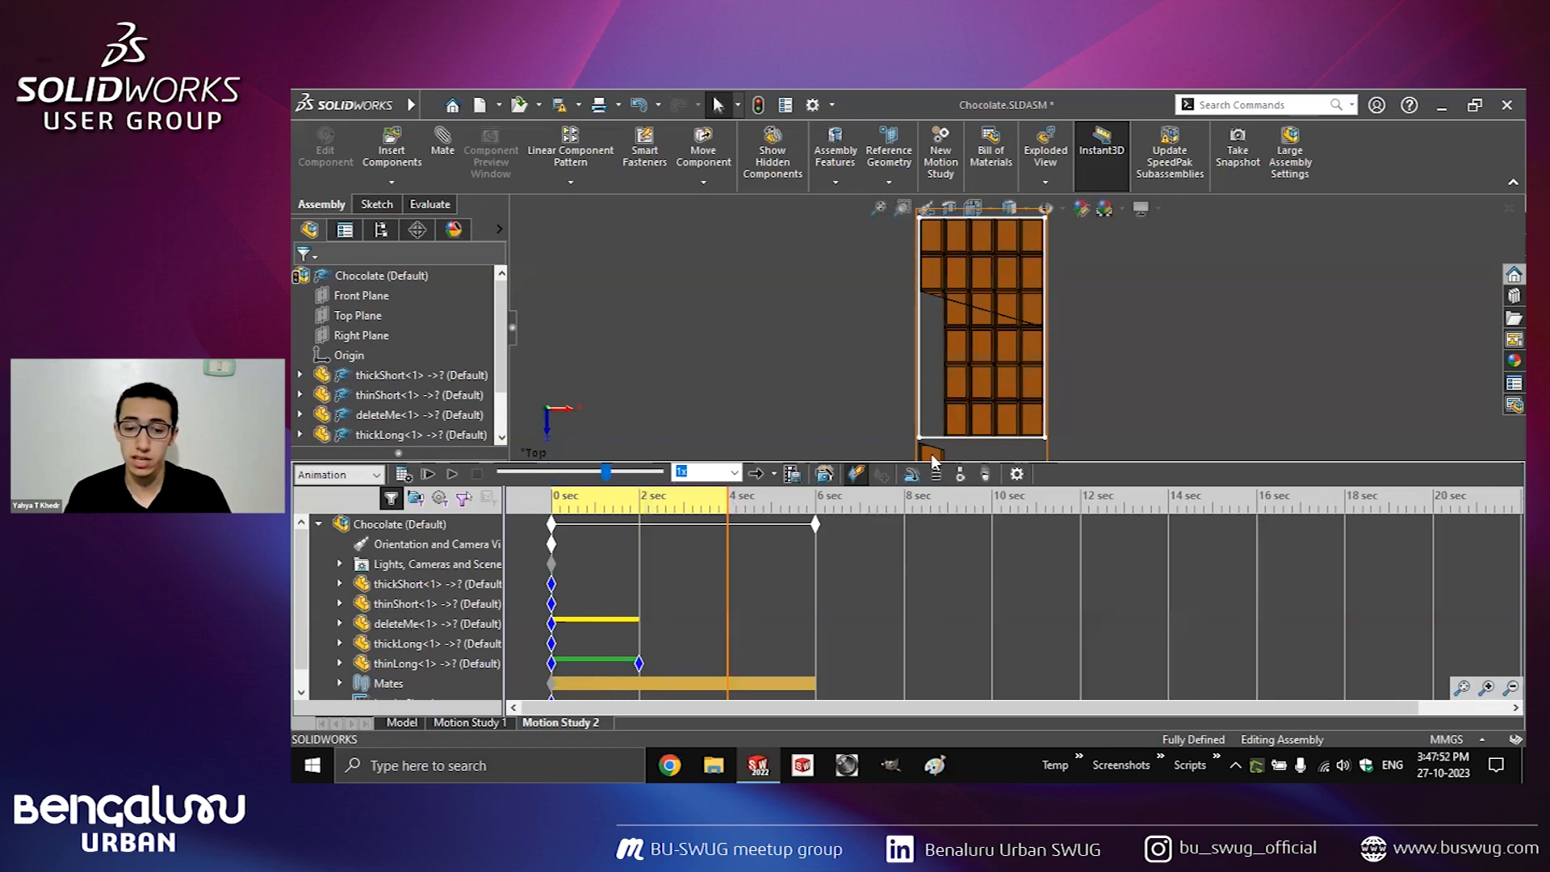
left_click_drag(931, 452, 1077, 452)
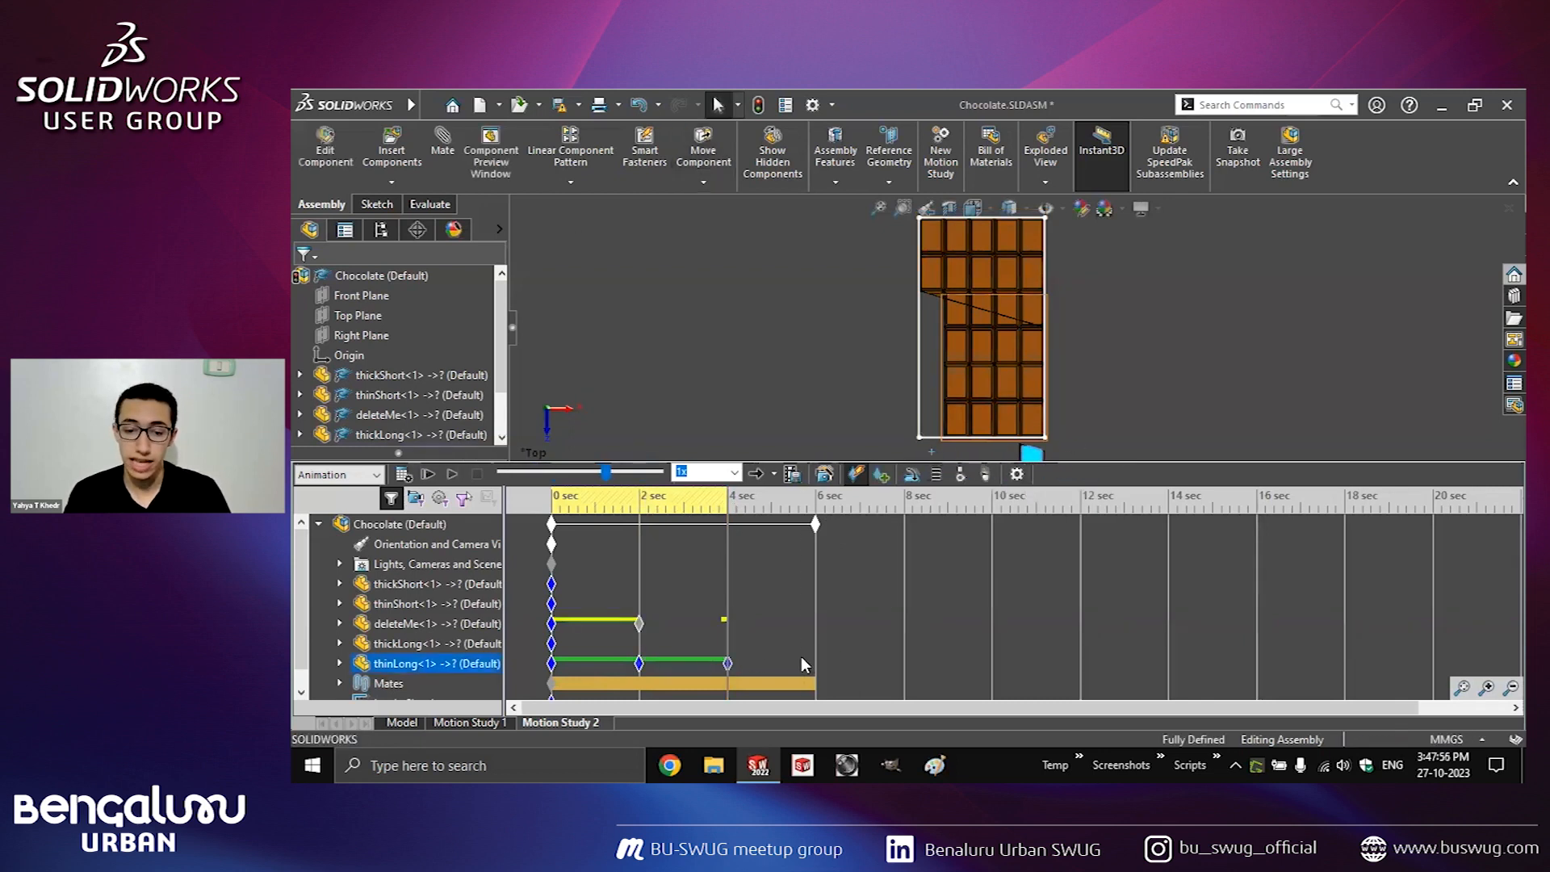
At the 6 sec mark, move the thinLong piece upward along the bar's rightmost column.
left_click(817, 495)
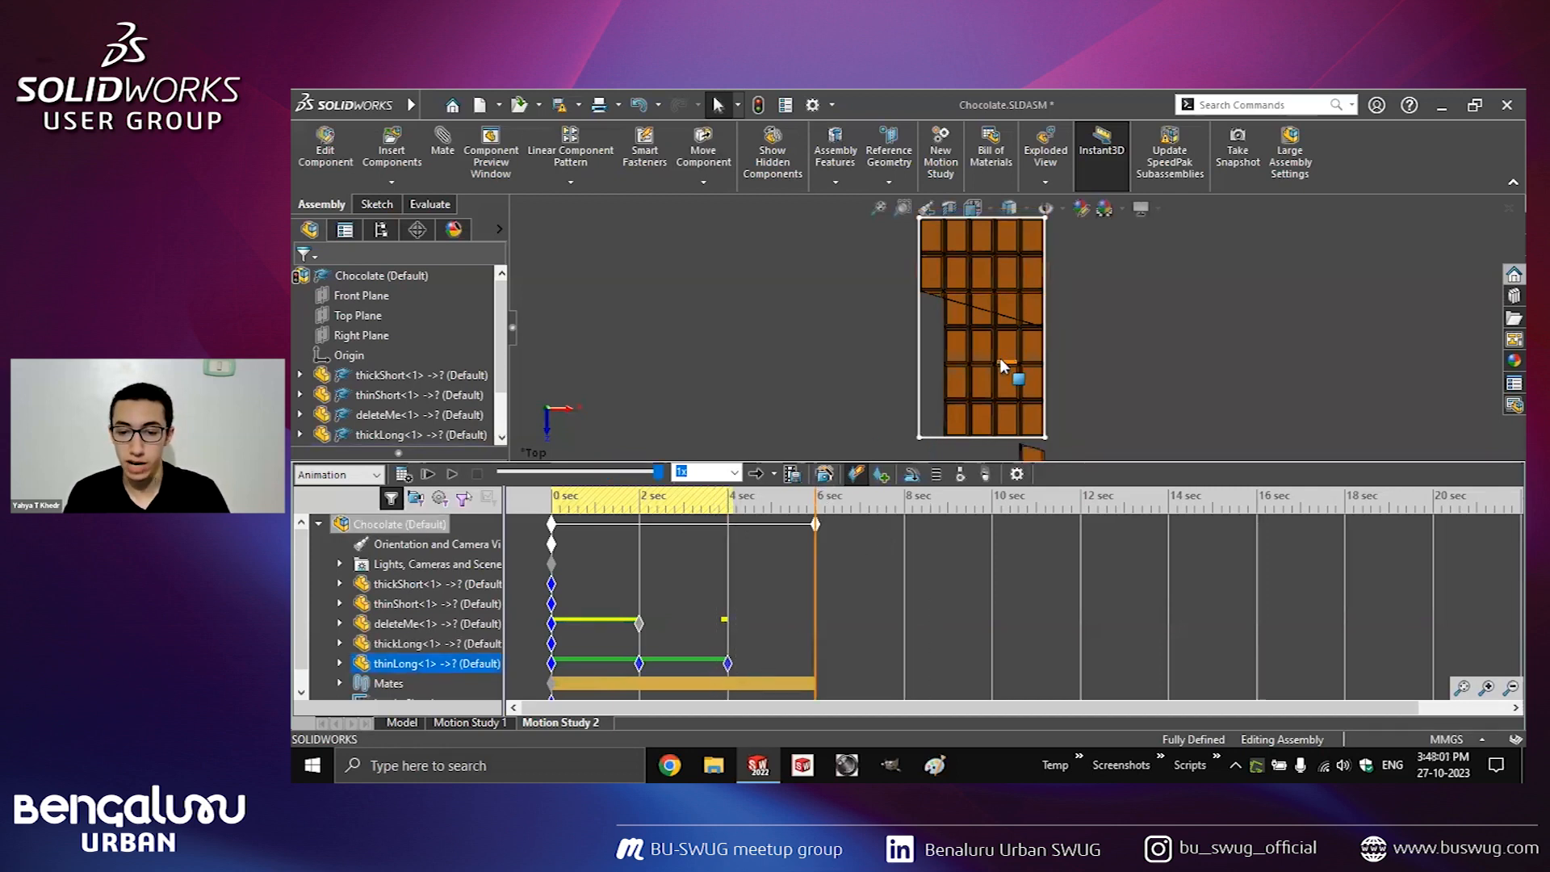
left_click(930, 362)
left_click_drag(906, 362, 1030, 347)
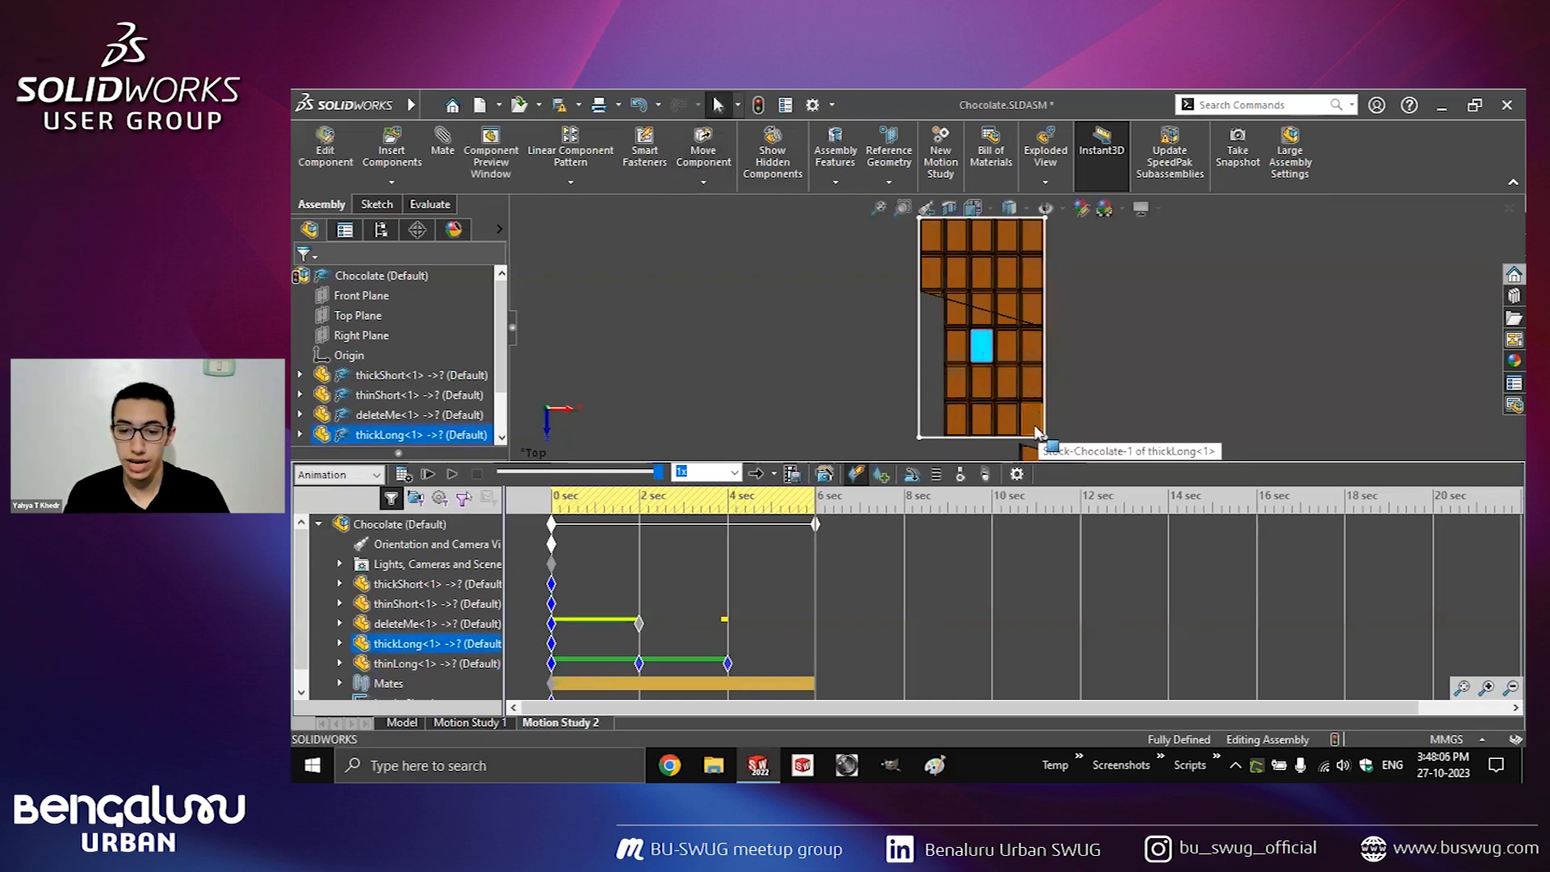
left_click_drag(1035, 449, 1035, 262)
left_click_drag(1030, 452, 1034, 216)
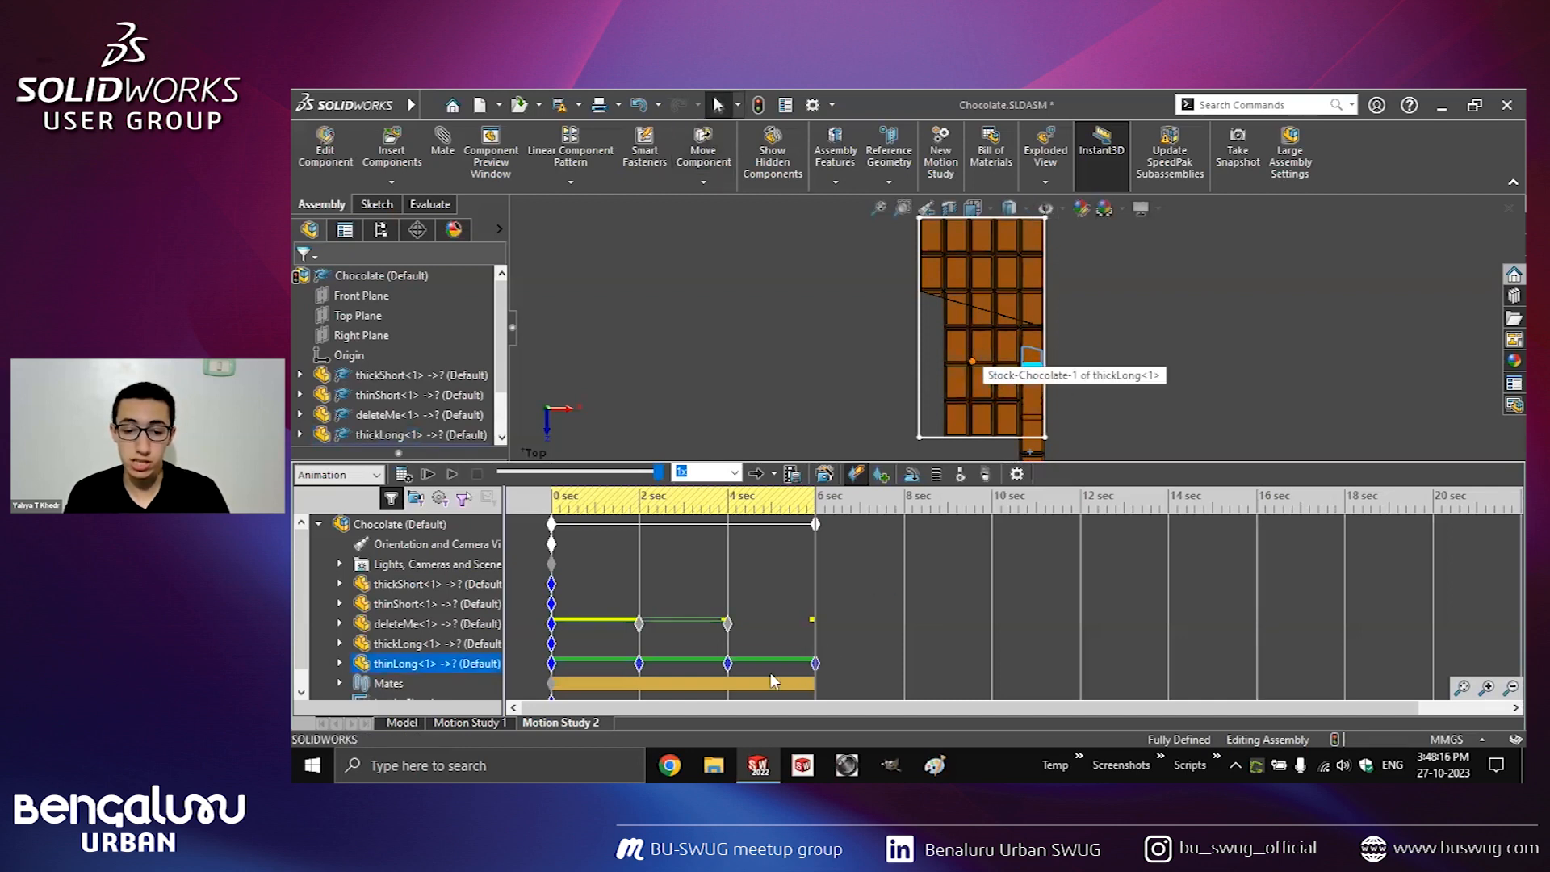
Suppress the Coincident12 mate at 0 sec in the motion study.
scroll(304, 668, "down", 1)
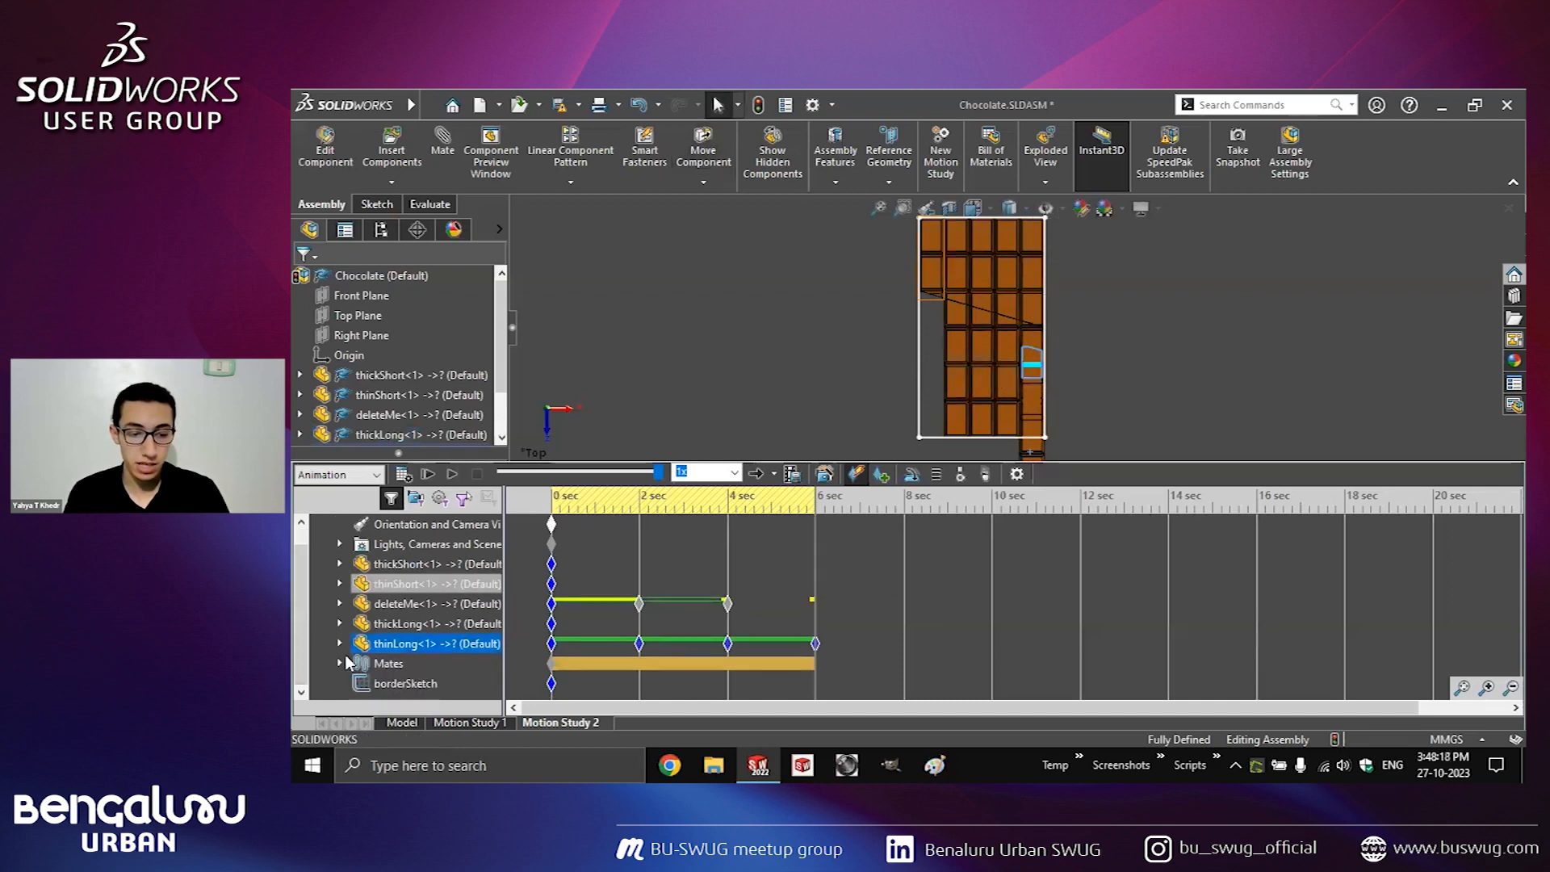
left_click(340, 663)
scroll(304, 694, "down", 2)
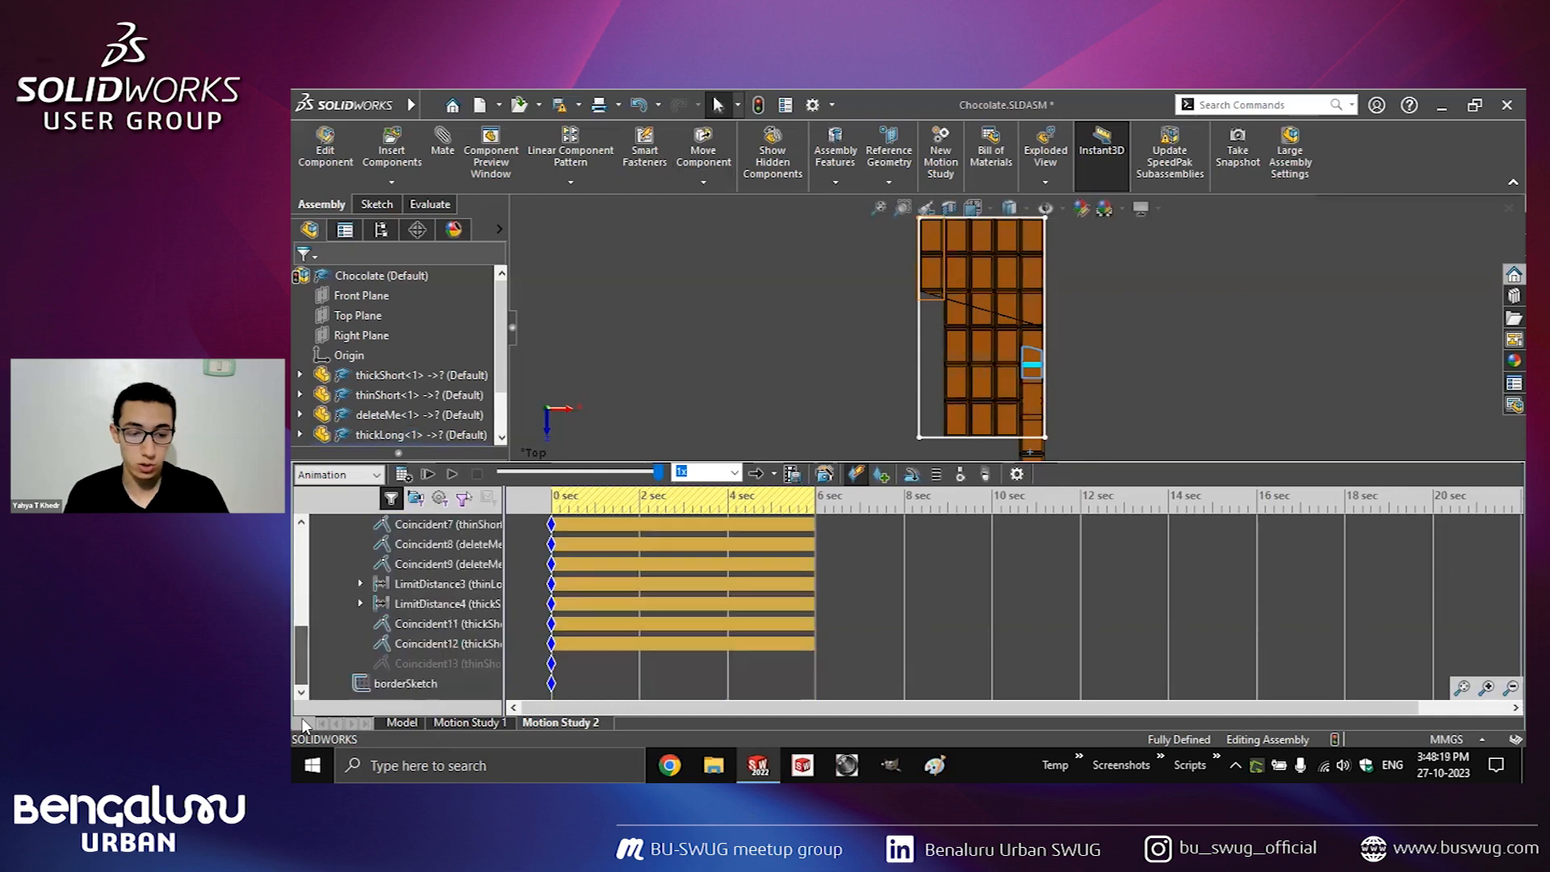
left_click(529, 523)
left_click(454, 623)
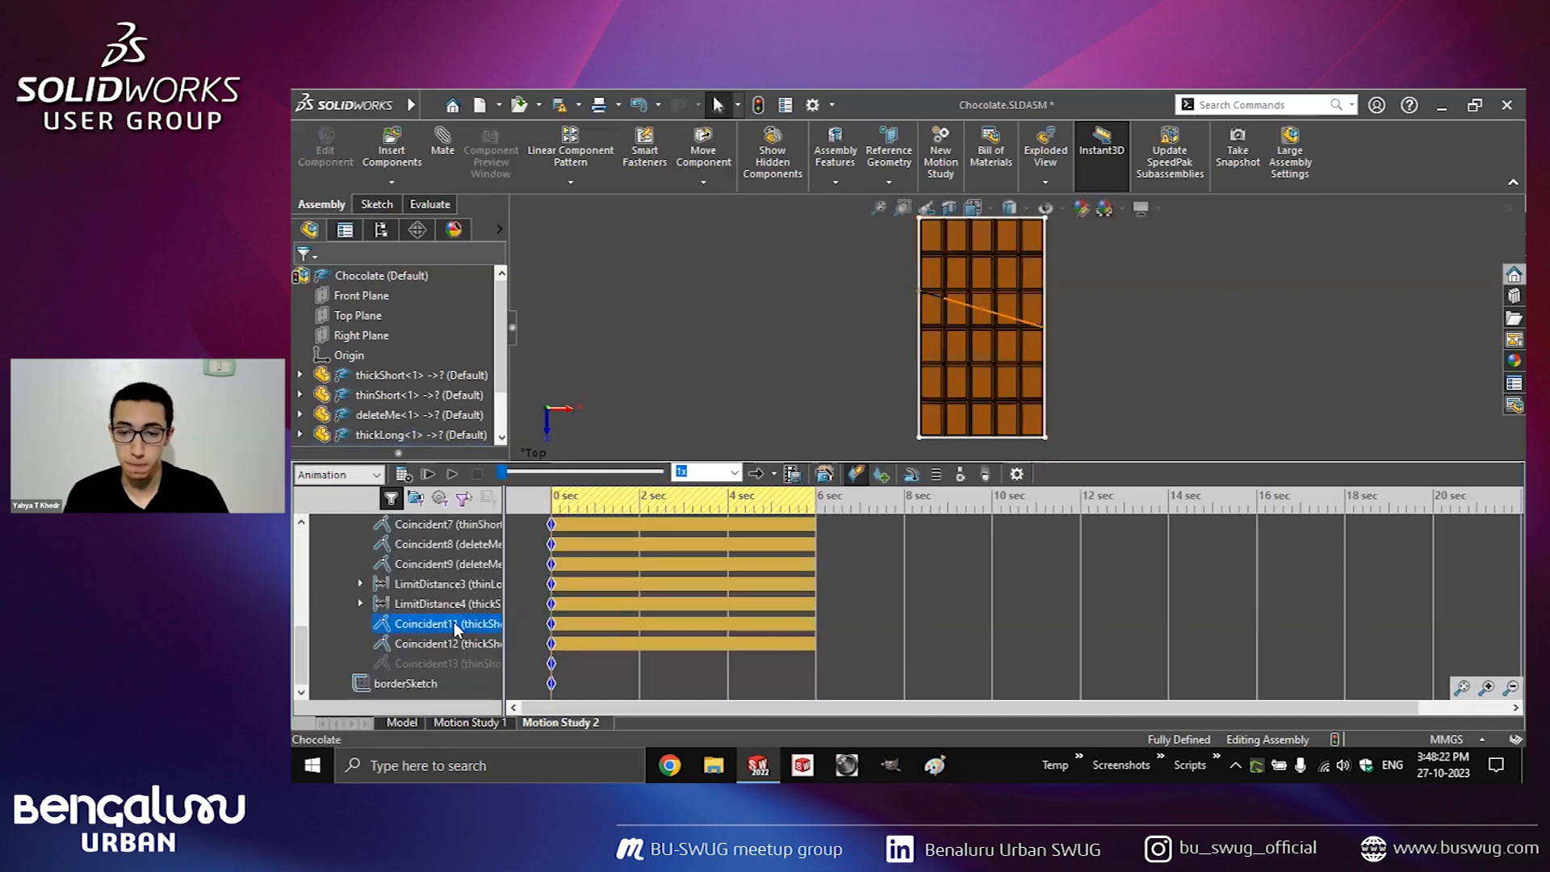
left_click(454, 642)
right_click(453, 638)
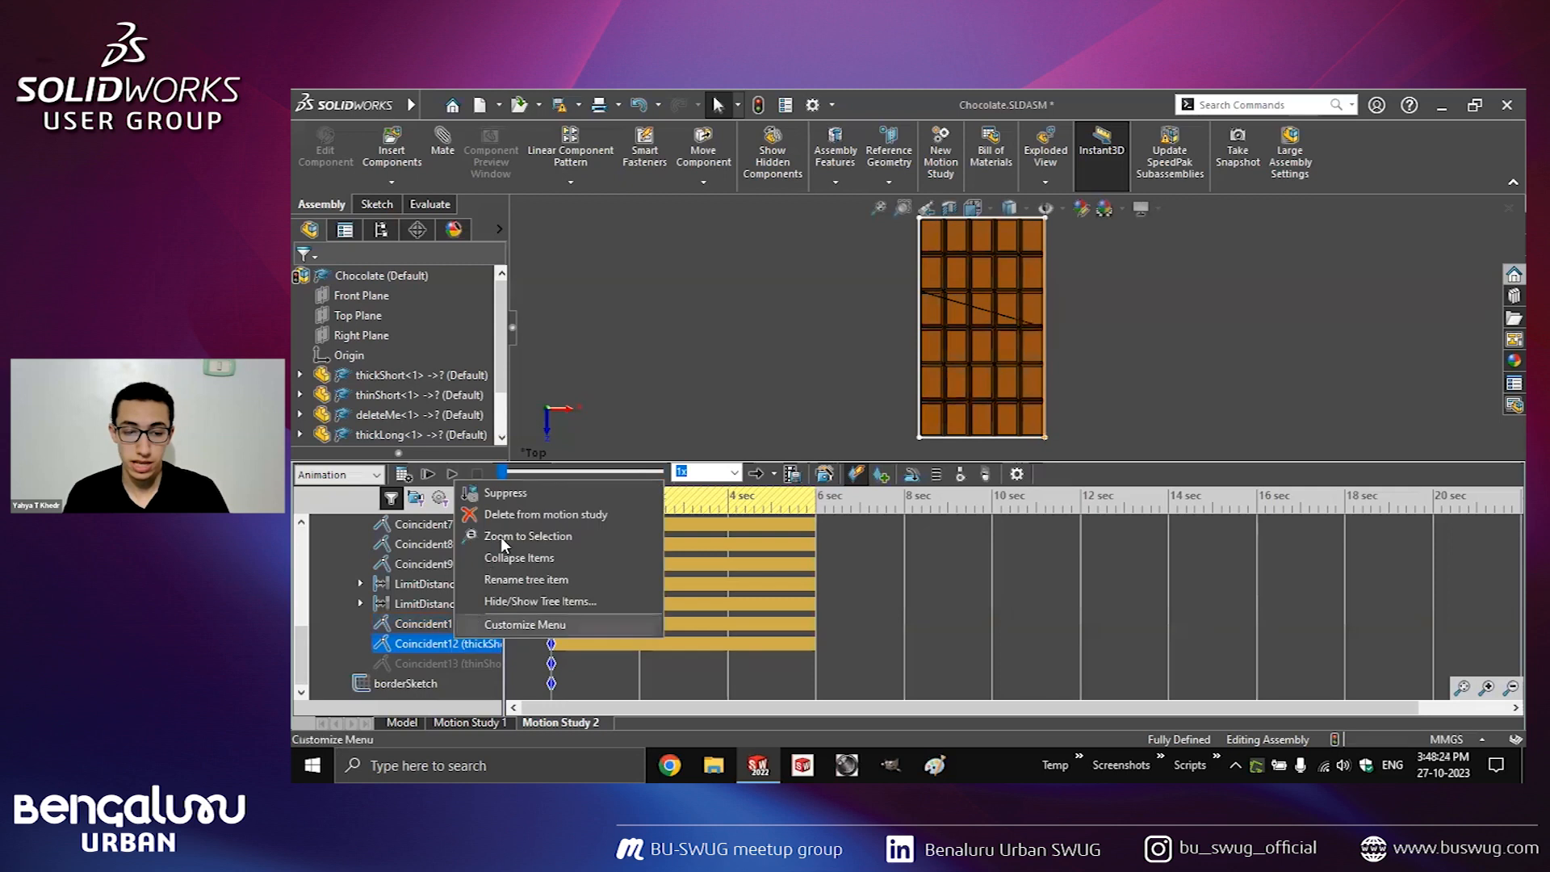
left_click(511, 490)
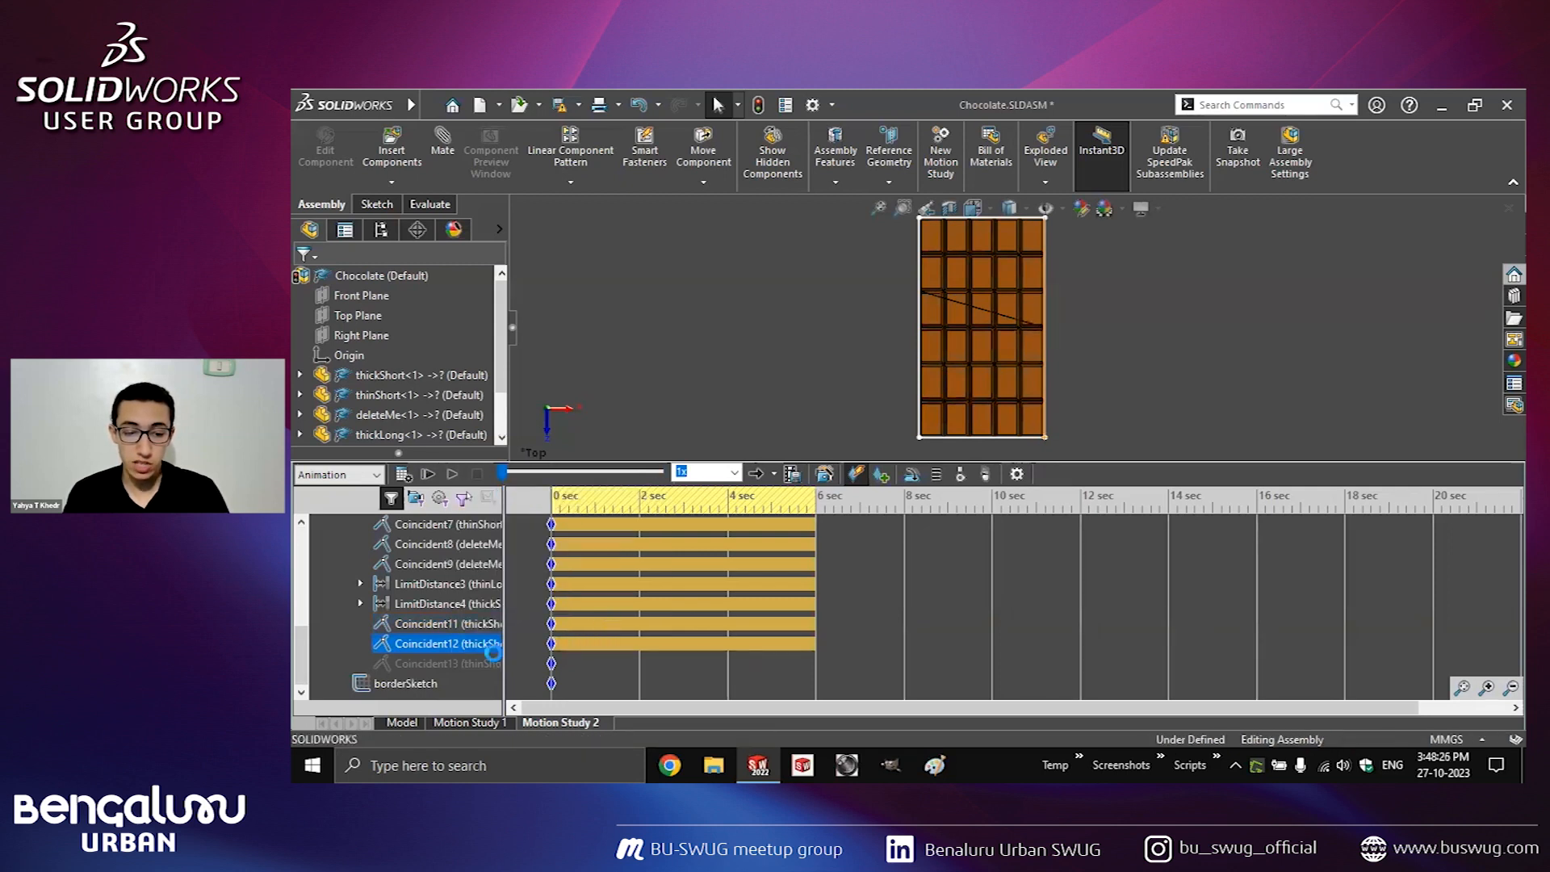
left_click_drag(302, 611, 303, 656)
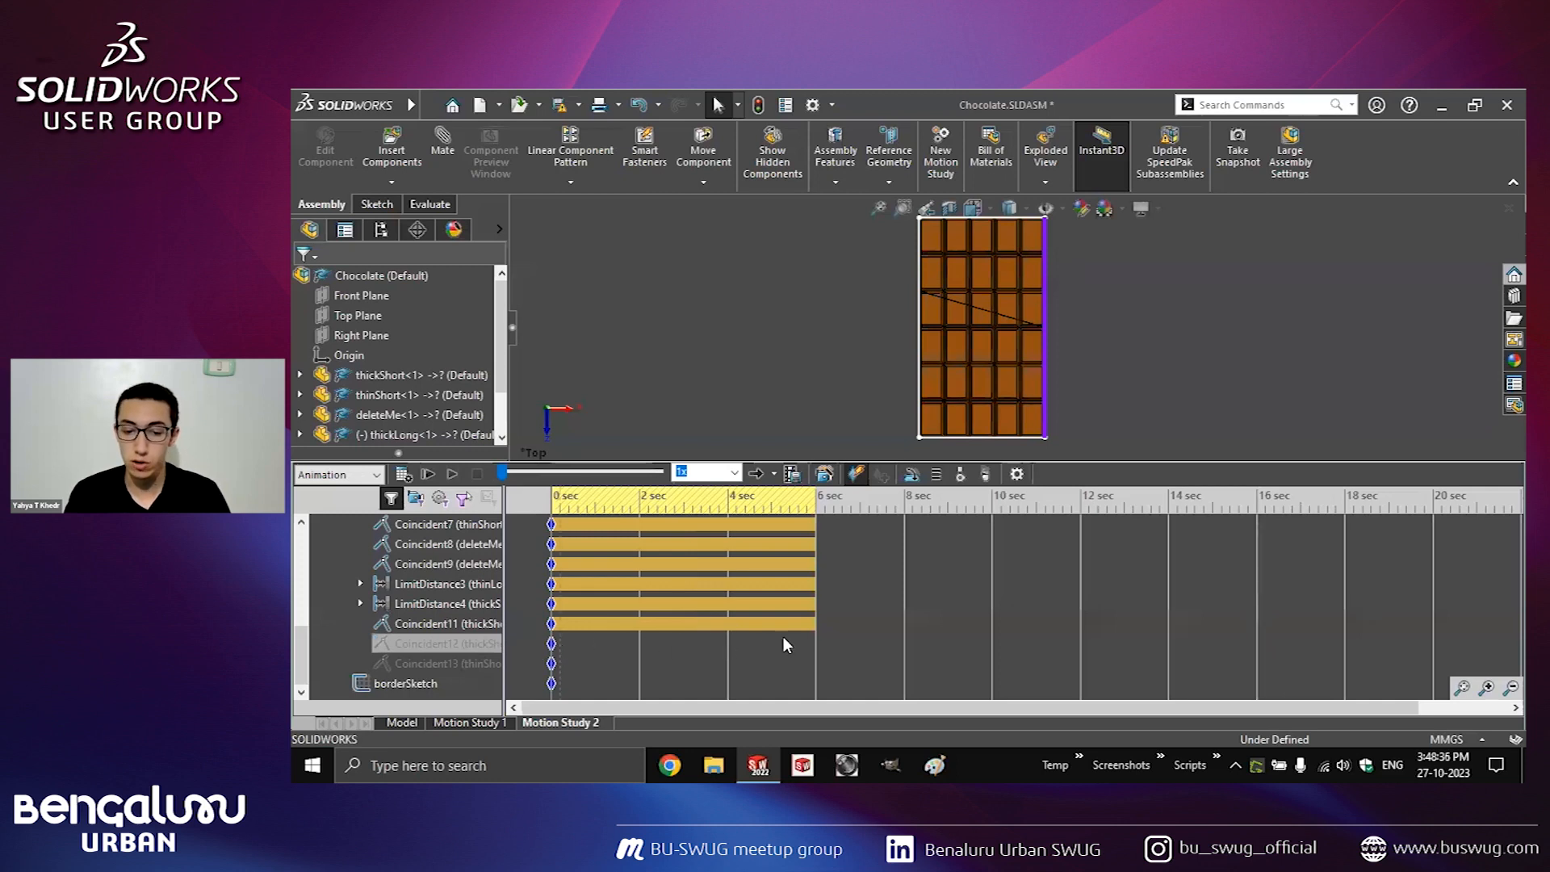
Unsuppress the Coincident12 mate at the 2 sec mark.
left_click(638, 638)
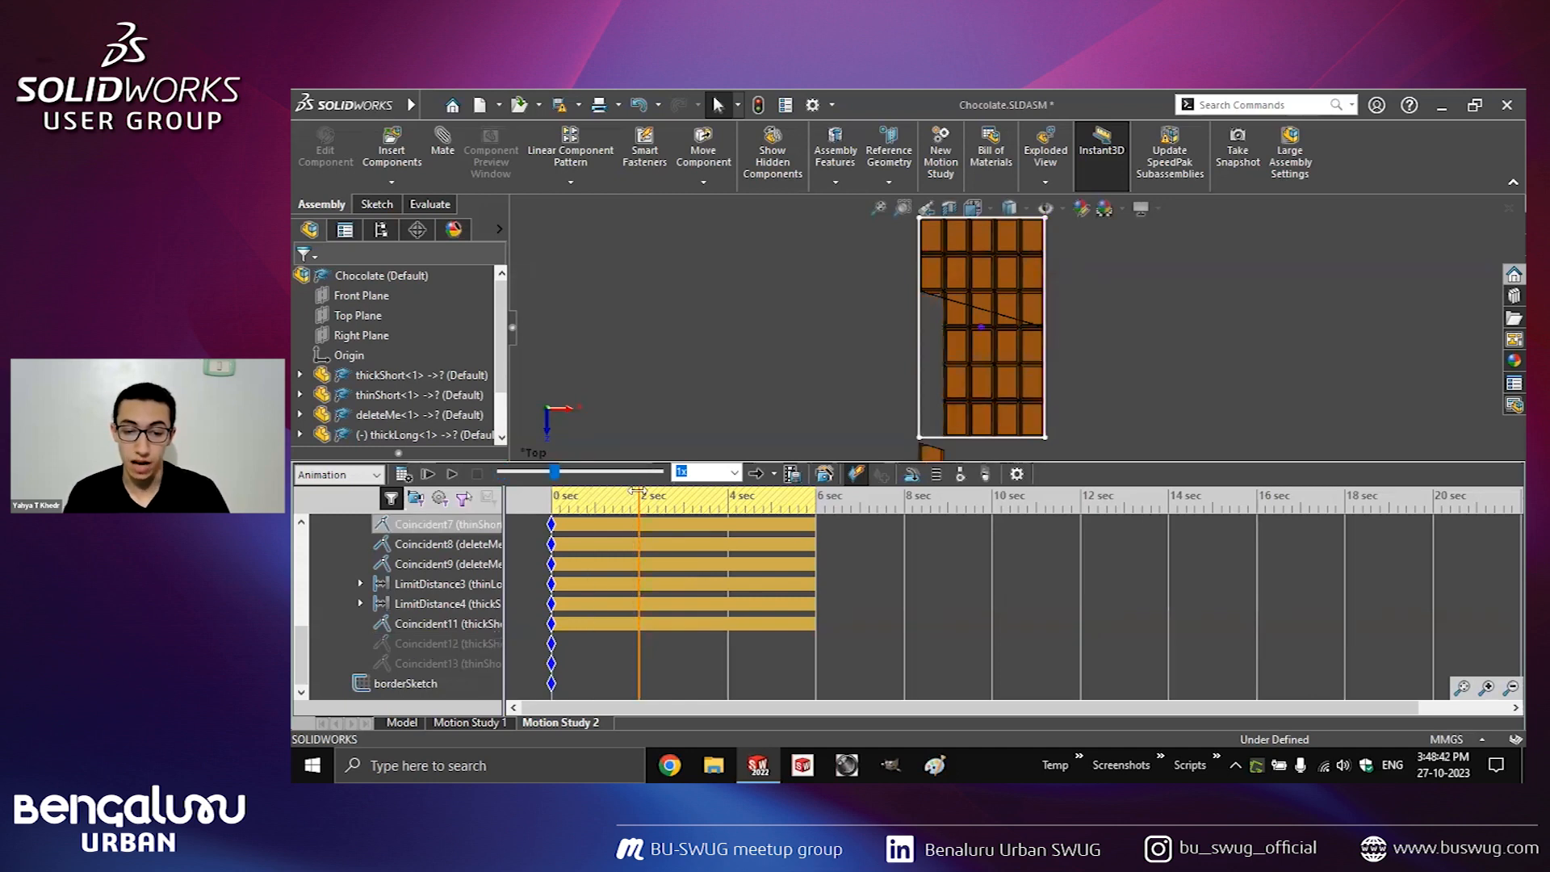
right_click(449, 642)
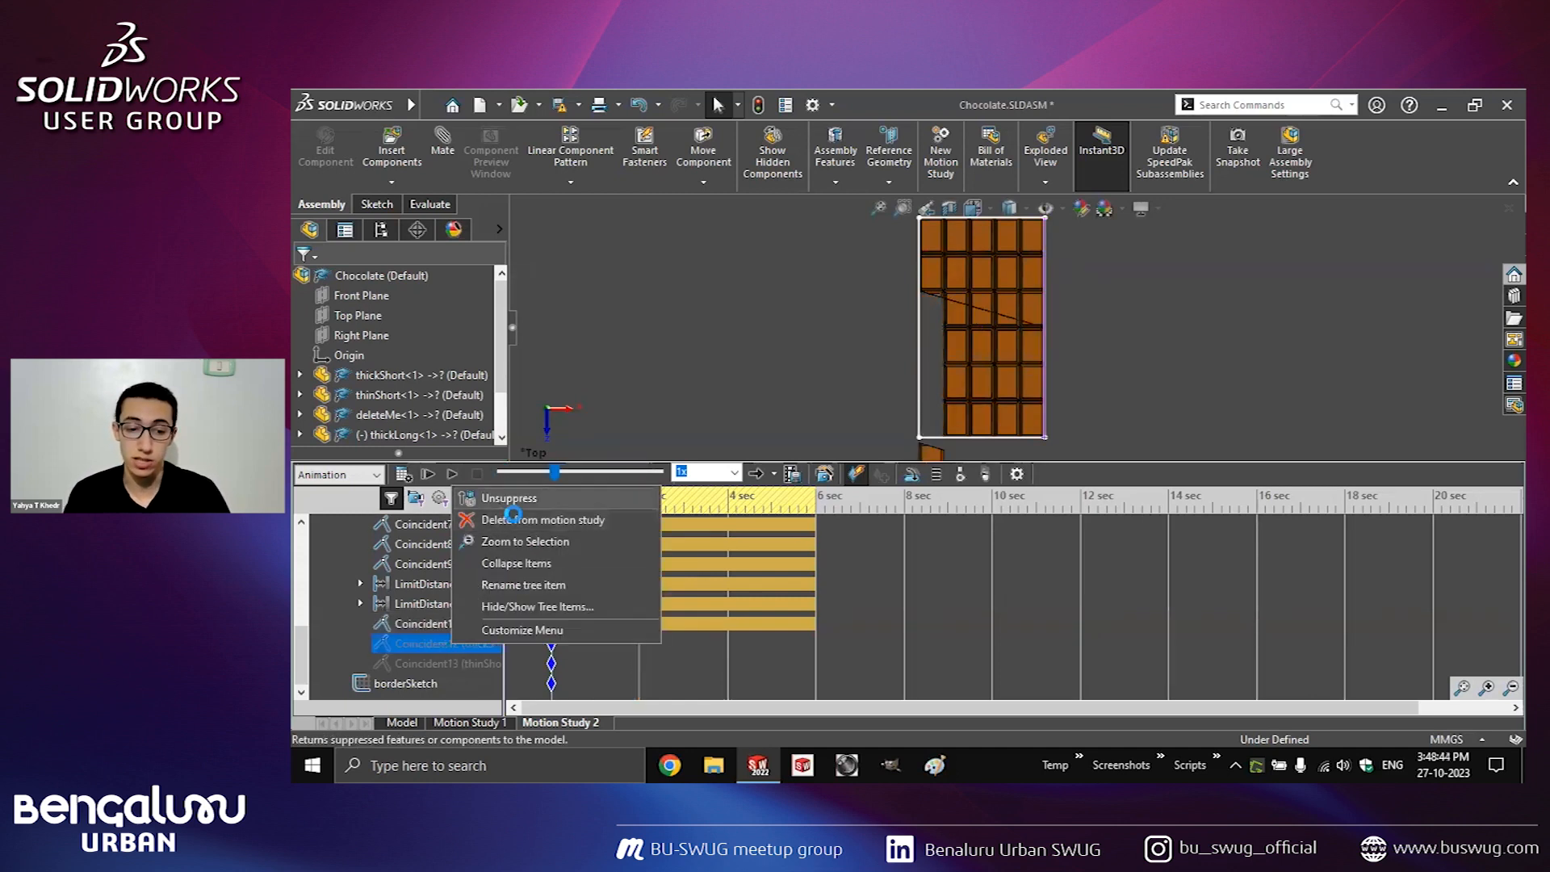
left_click(499, 502)
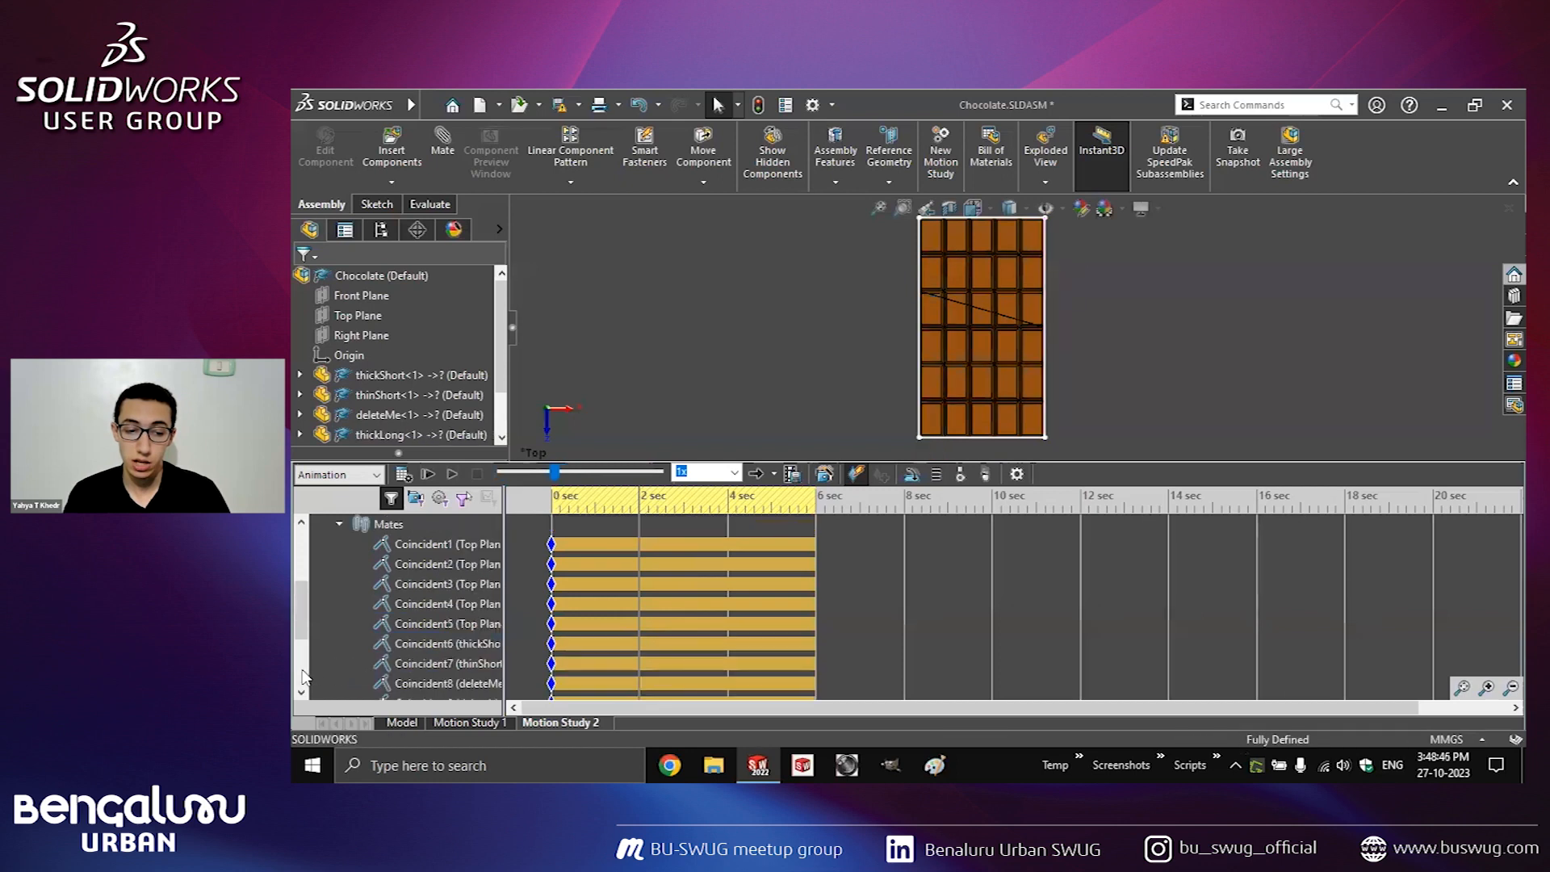
scroll(648, 662, "down", 3)
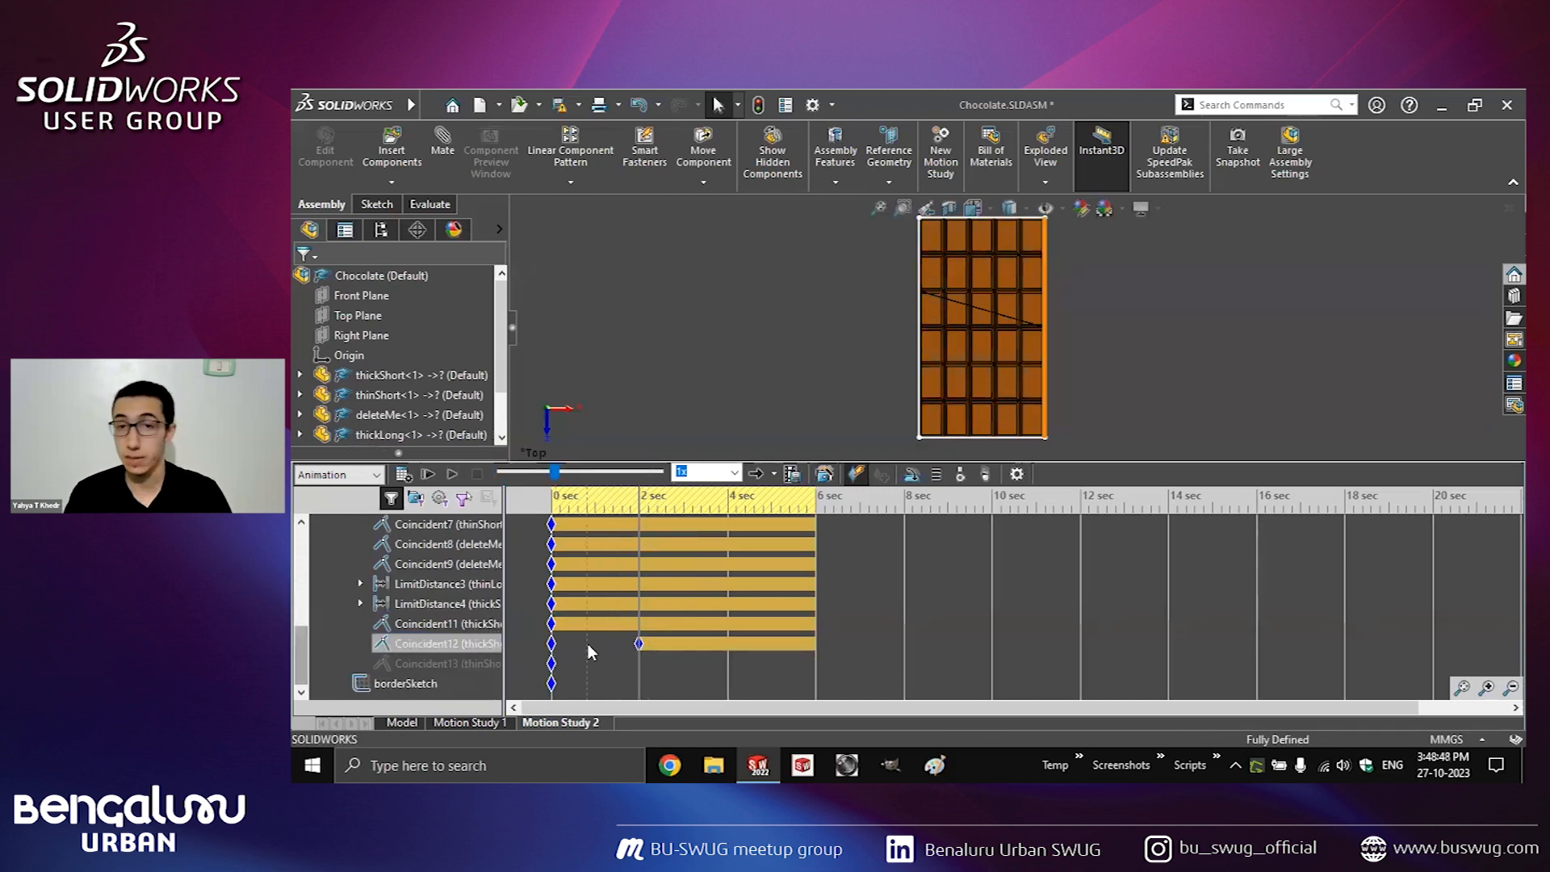
left_click(788, 641)
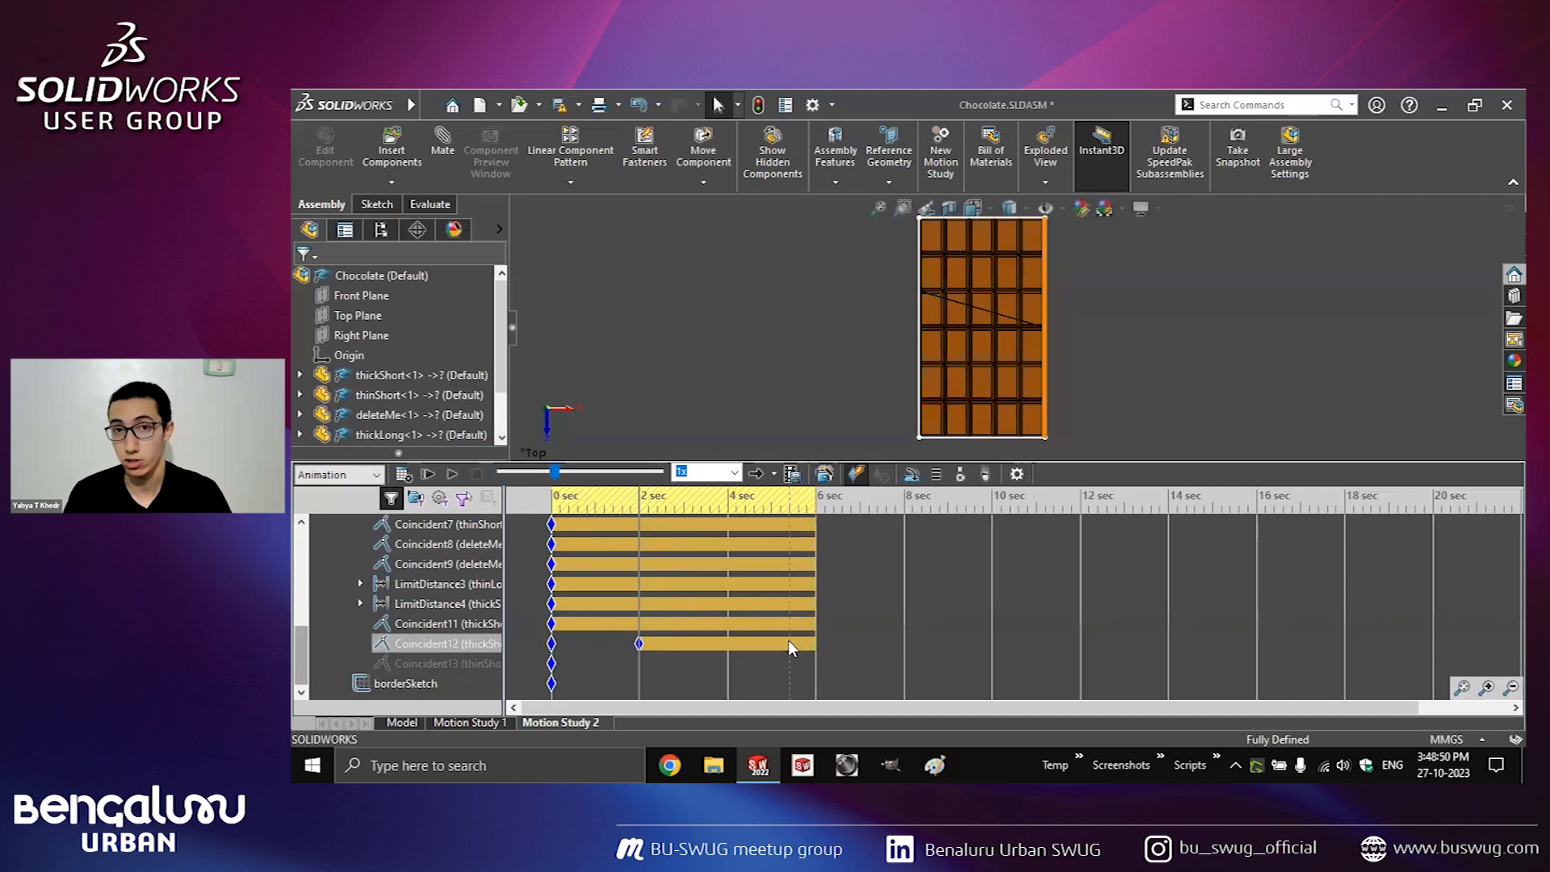
Delete the Coincident12 mate's key at 2 sec.
left_click(638, 641)
key("Delete")
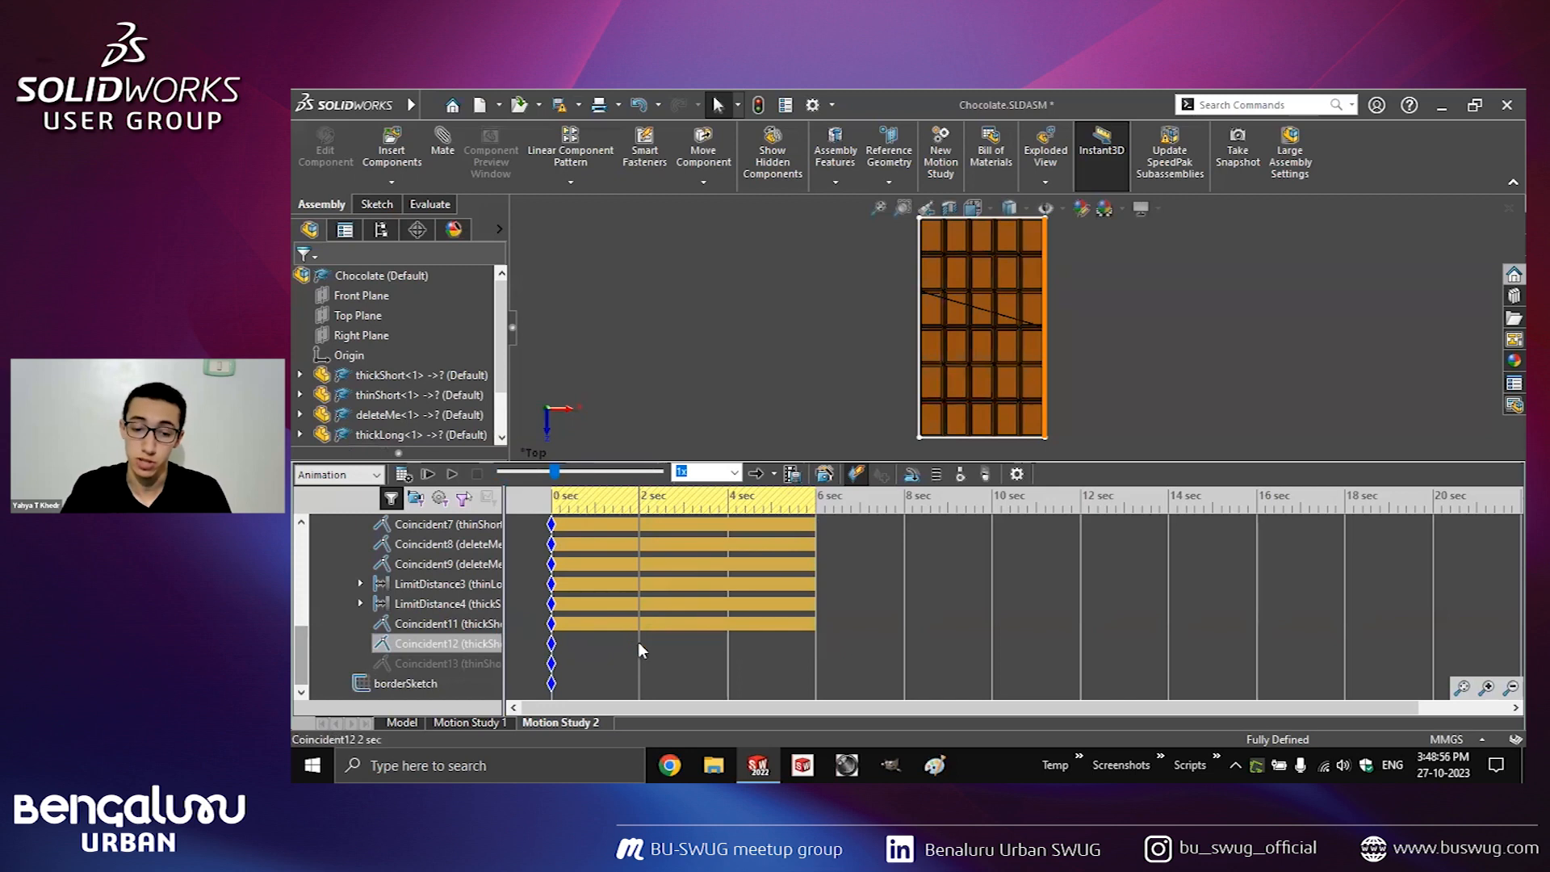
At the 6 sec mark, move the thickLong piece left against the bar's left edge and inspect the alignment there.
scroll(298, 539, "up", 5)
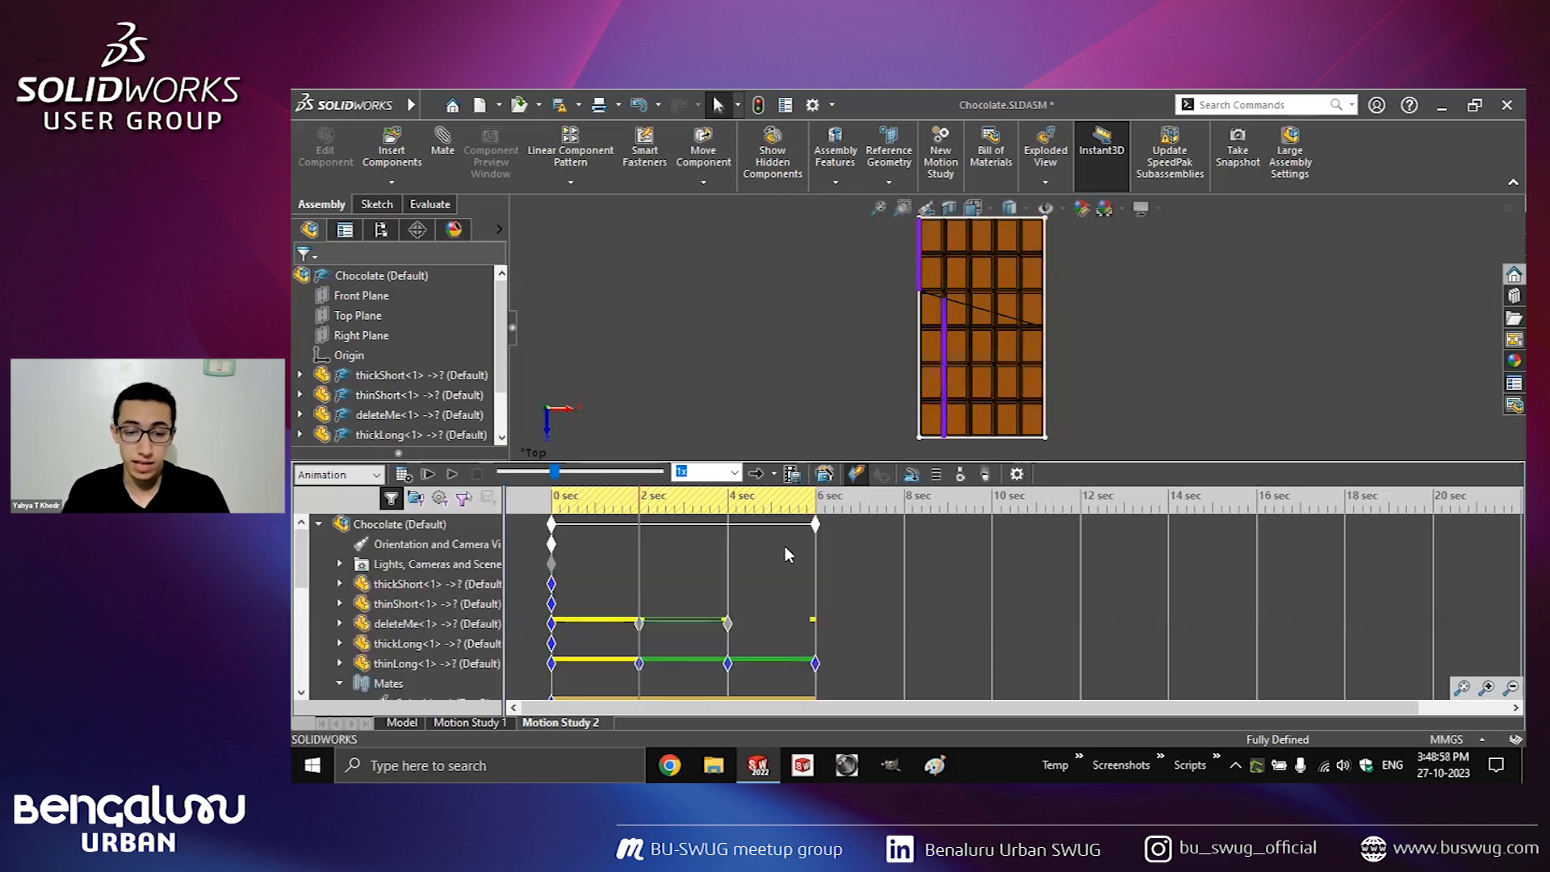
left_click(817, 500)
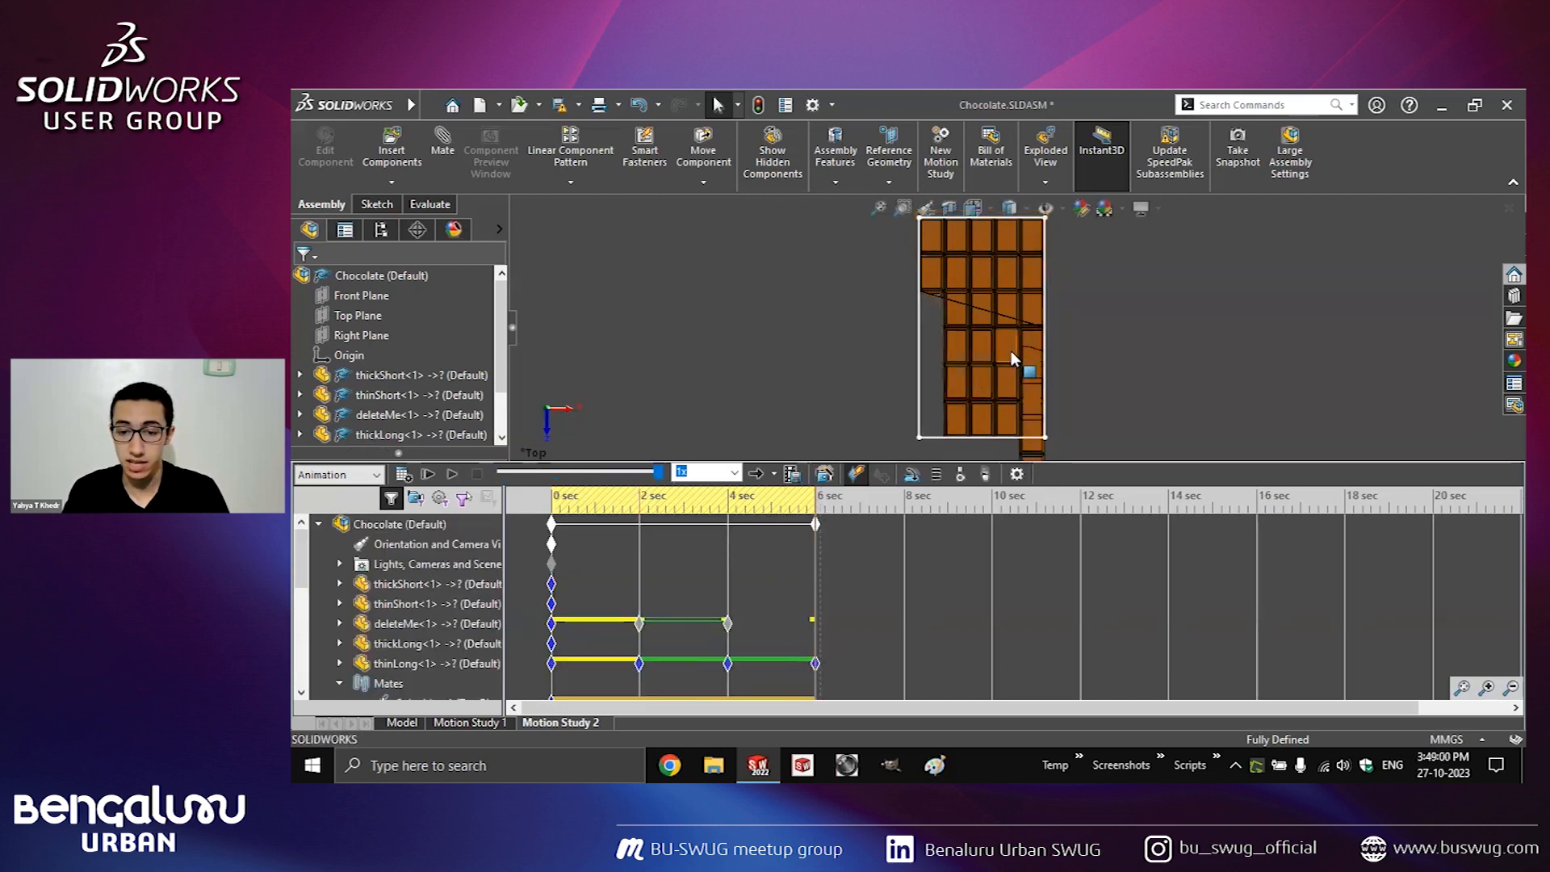
left_click_drag(1001, 347, 938, 341)
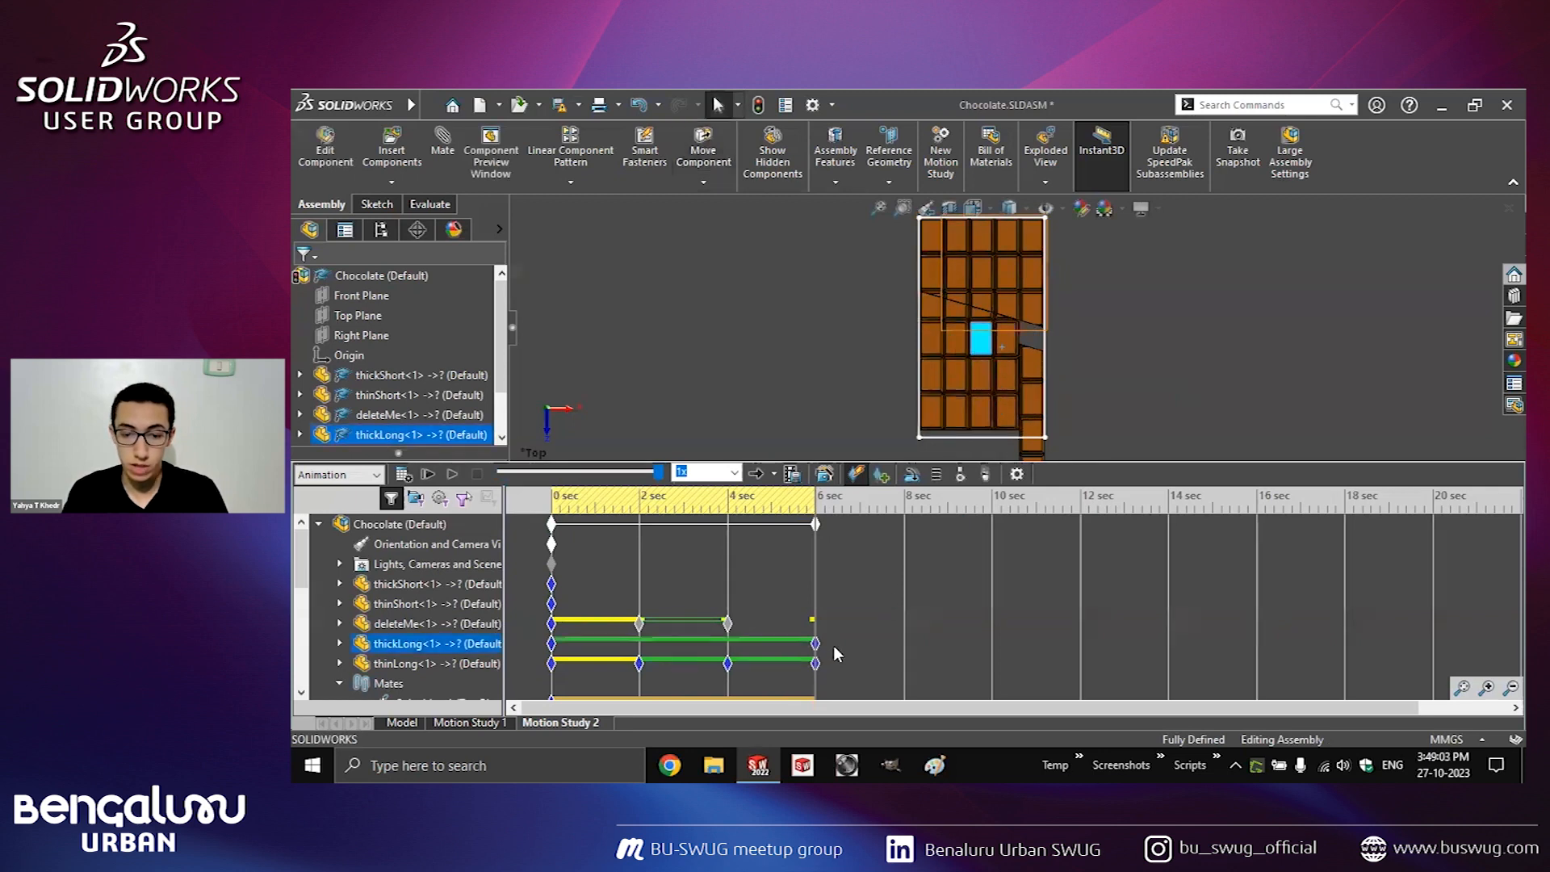
left_click(619, 620)
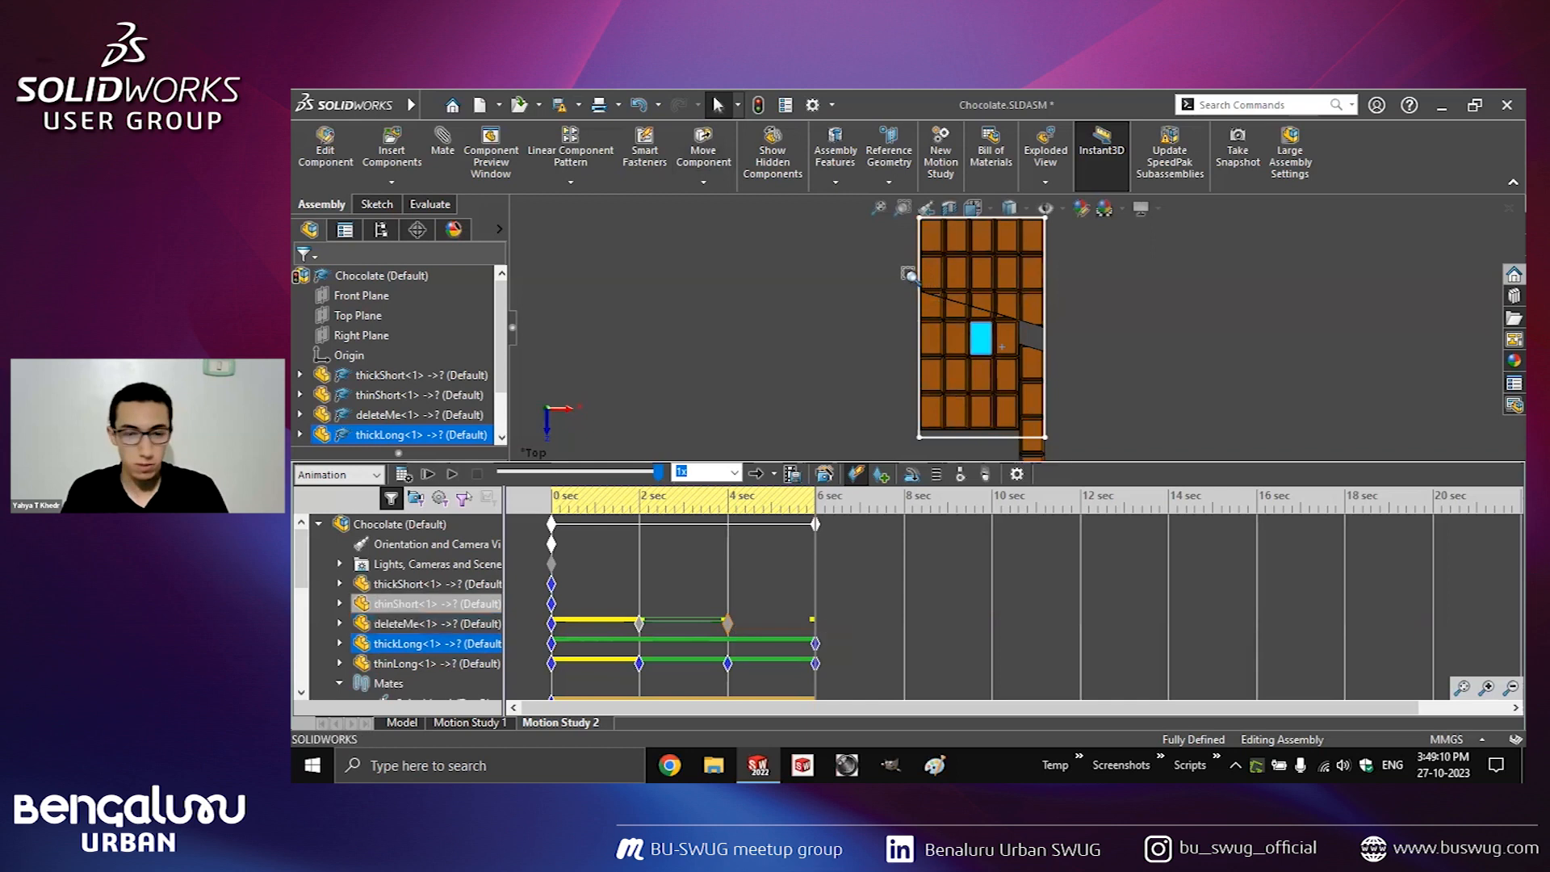
scroll(923, 289, "down", 10)
left_click(903, 208)
key("Escape")
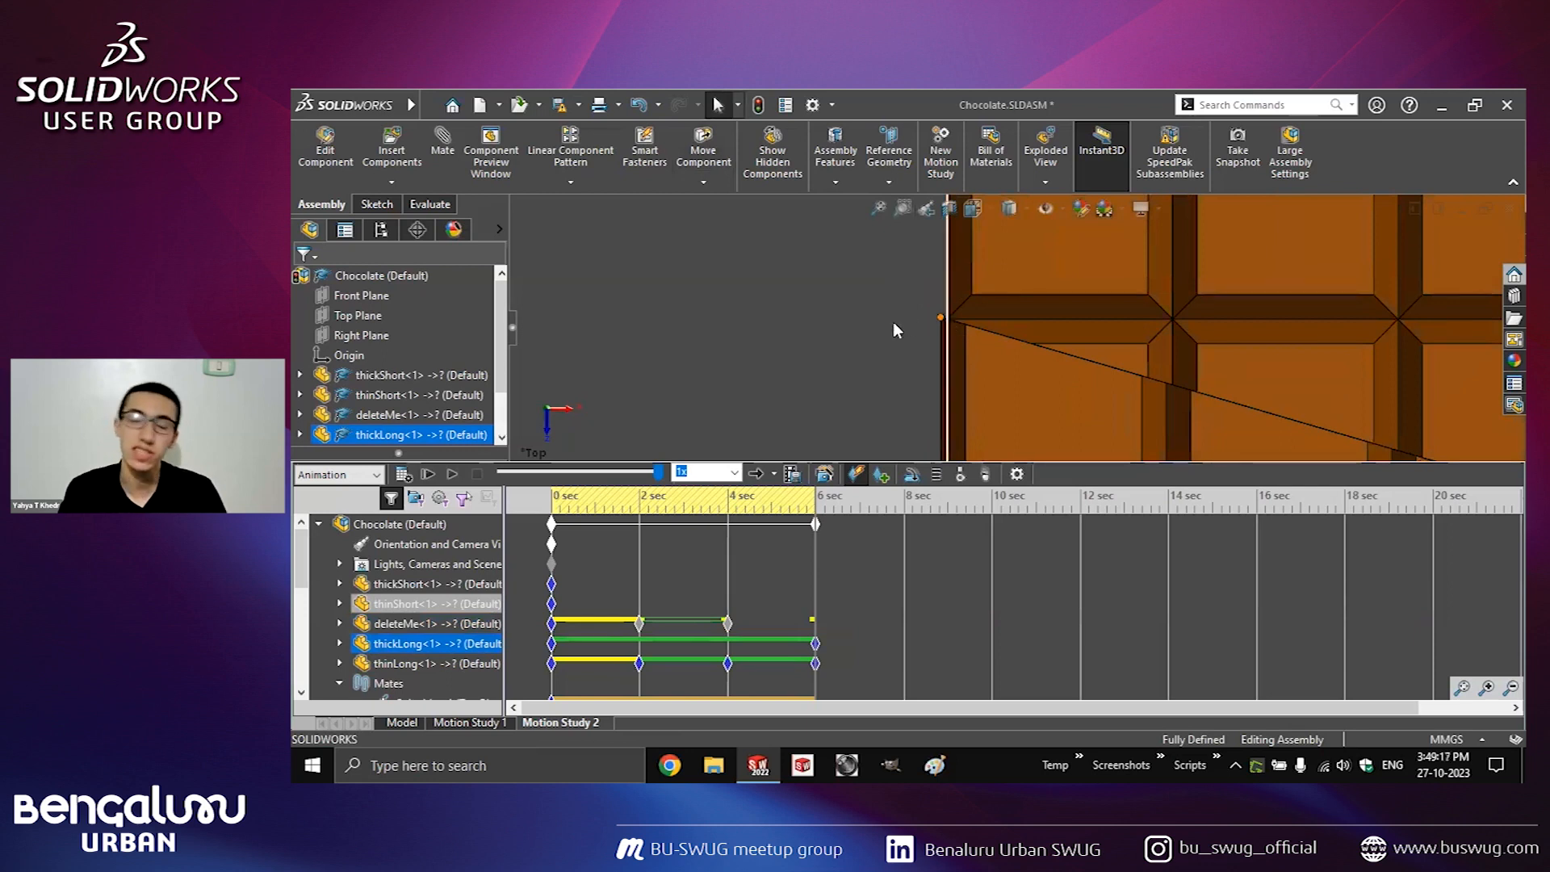
key("Escape")
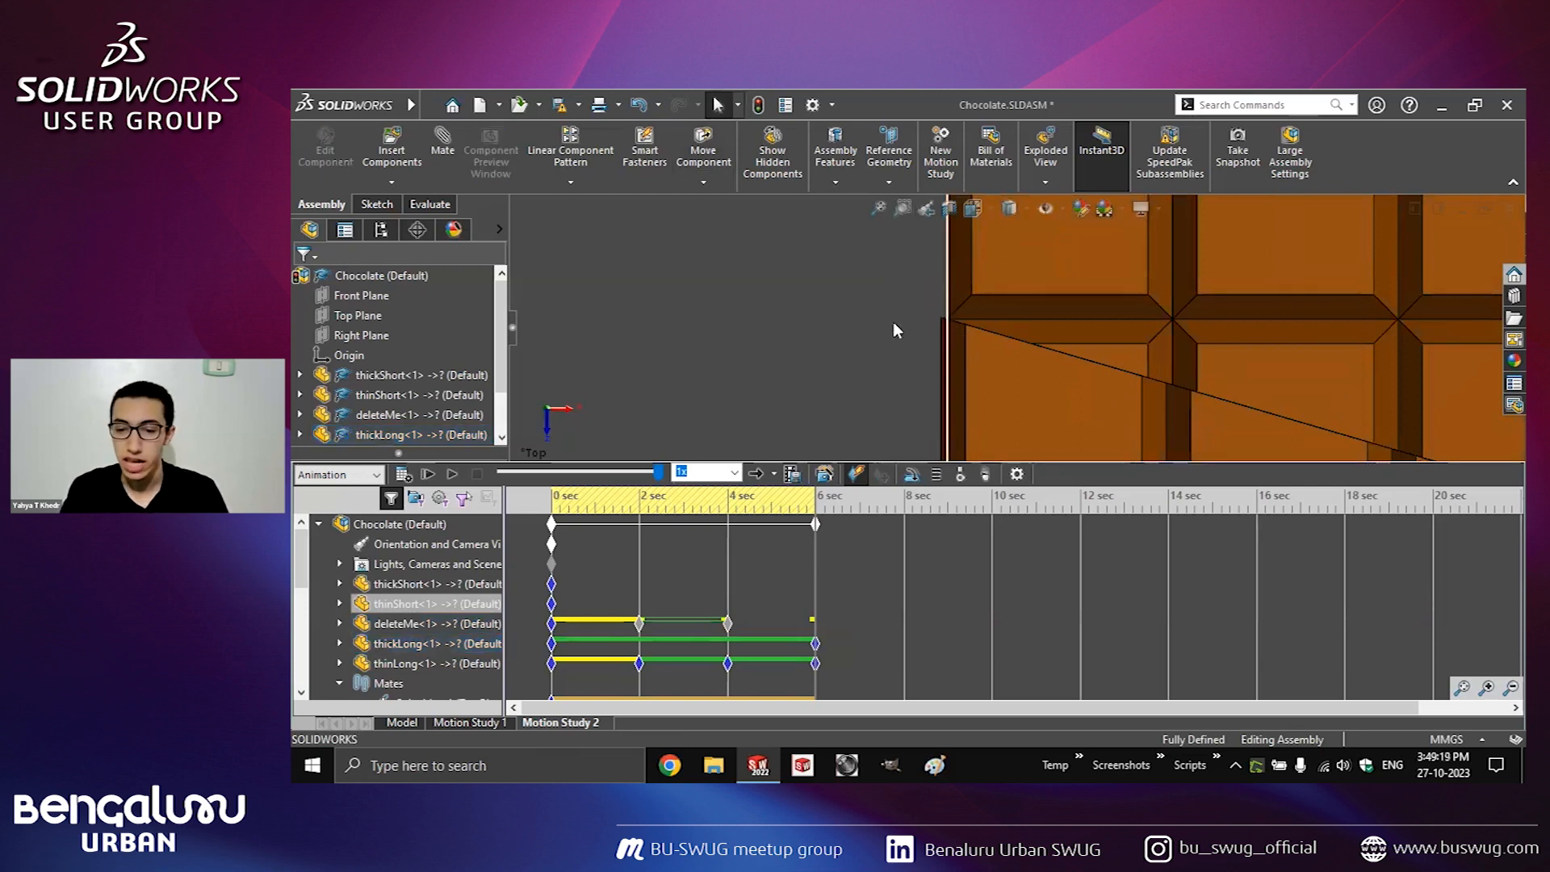
key("f")
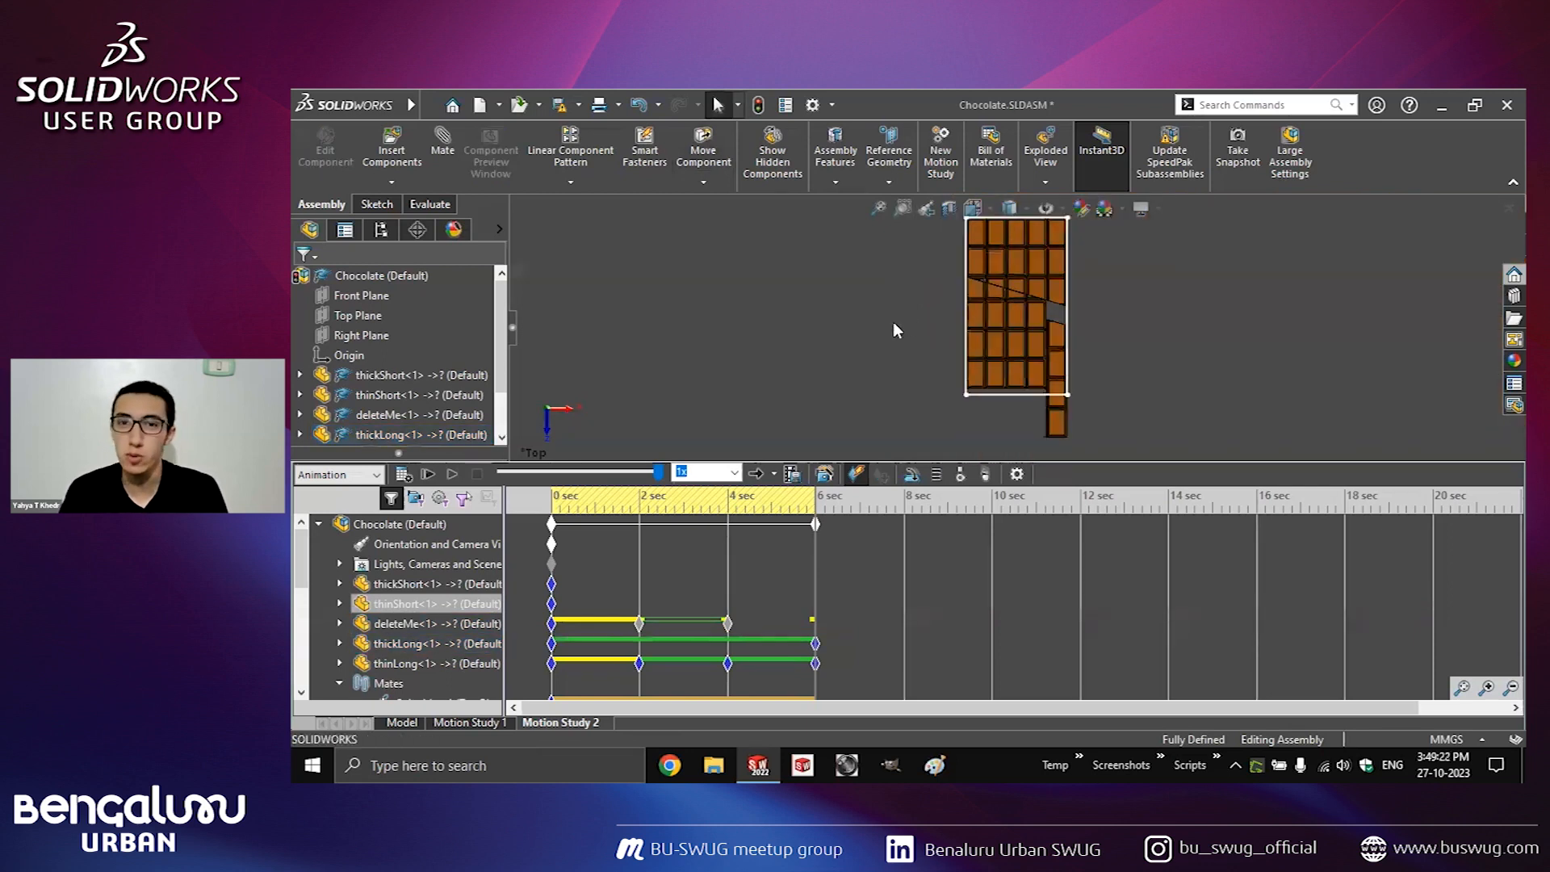
Close the Chocolate assembly without saving and reopen it from the Mates technique on the Animation Techniques slide.
key("ctrl+w")
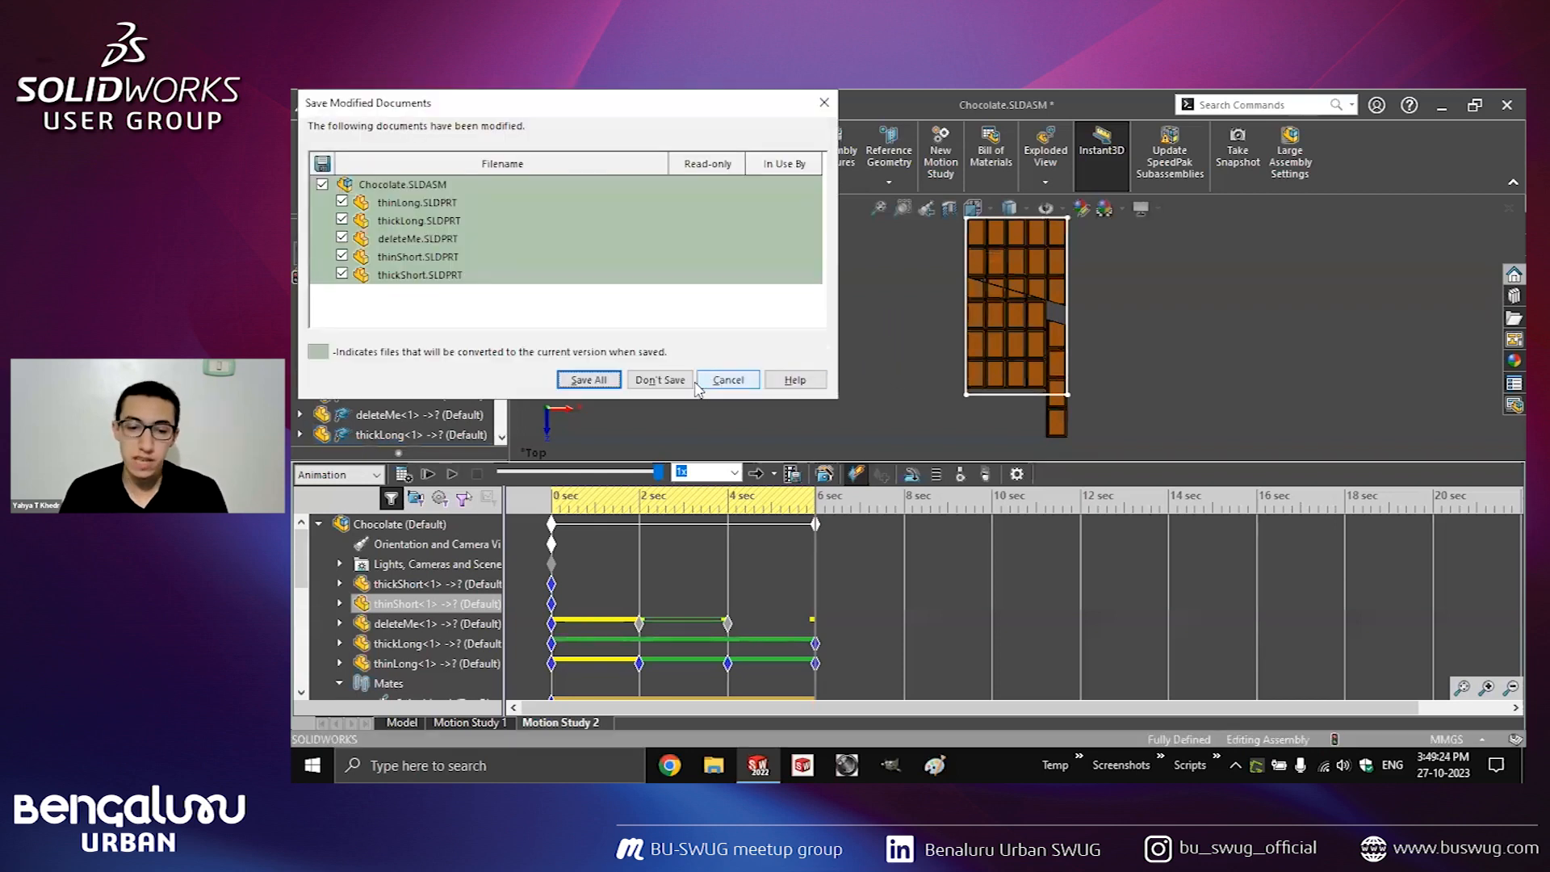
left_click(660, 379)
key("alt+Tab")
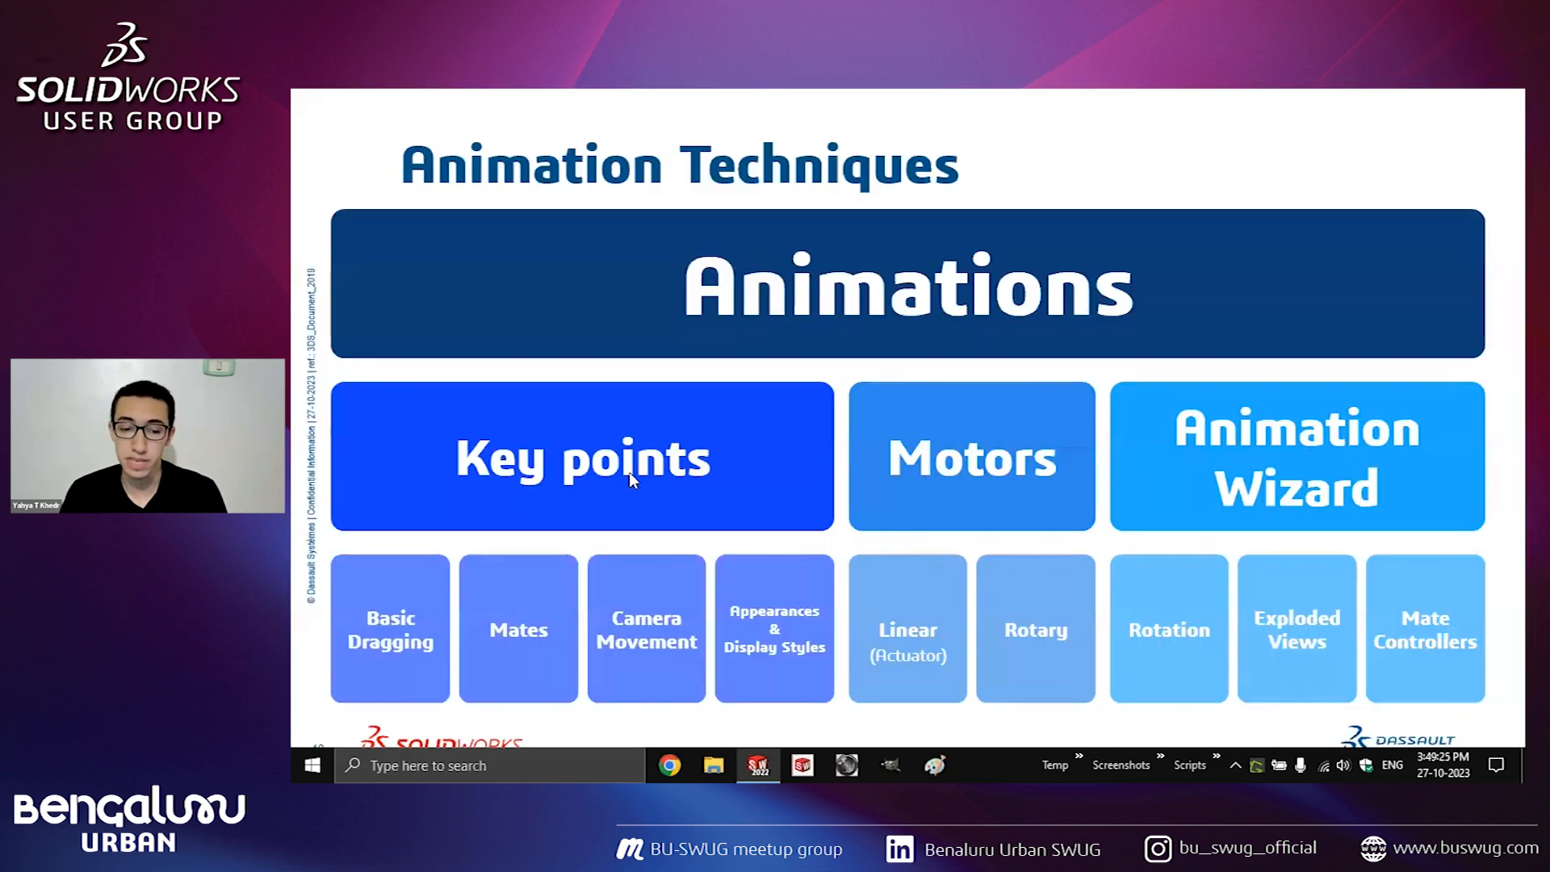
left_click(542, 571)
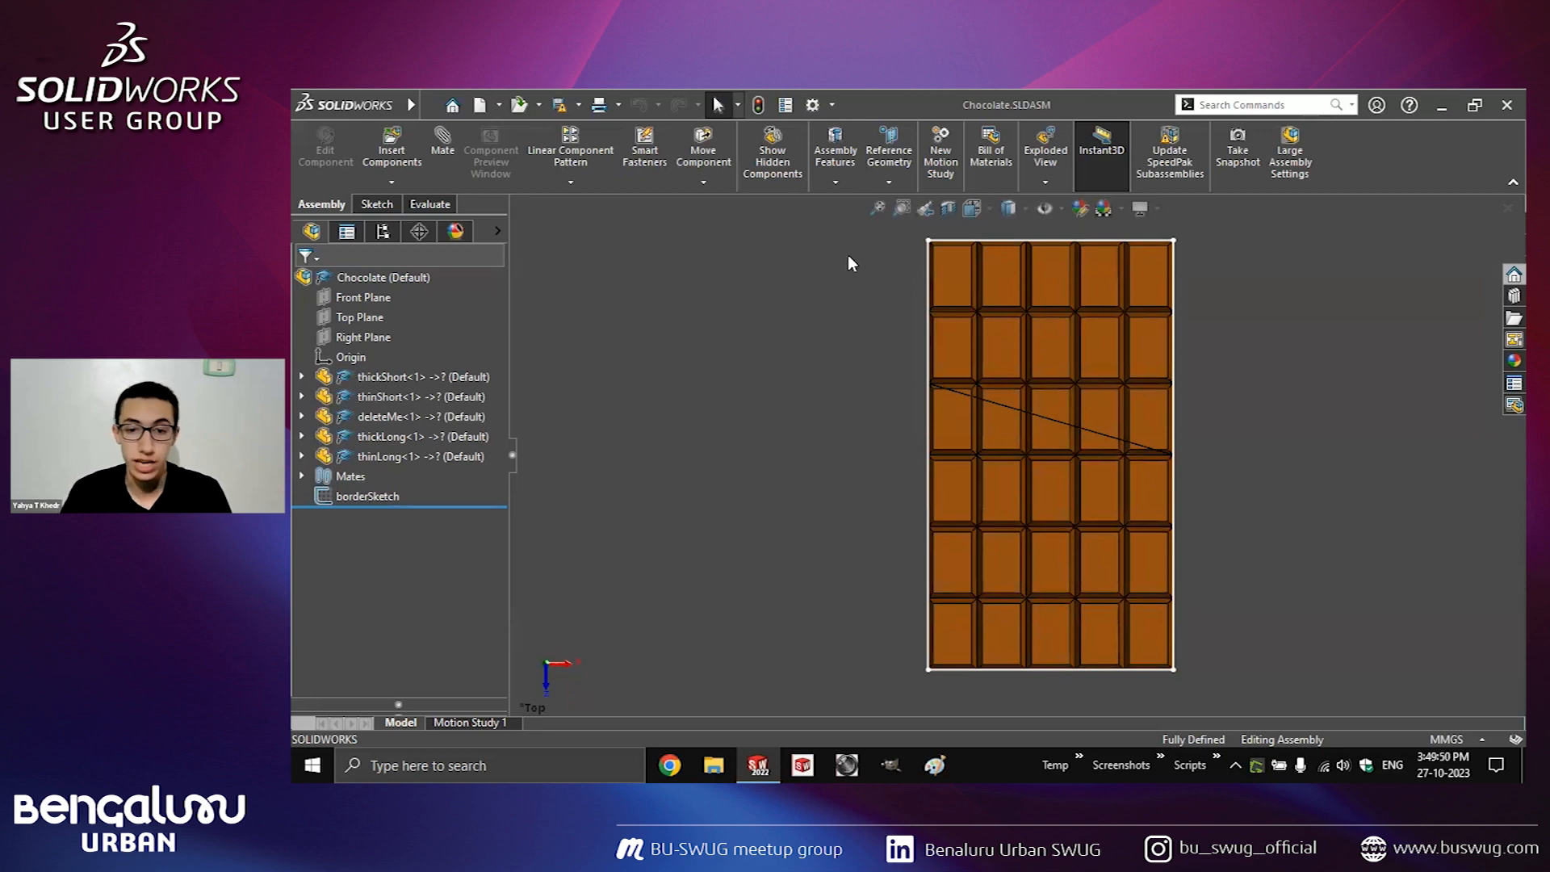
Create a new motion study for the Chocolate assembly and expand its mates down to the limit distance mates.
left_click(936, 167)
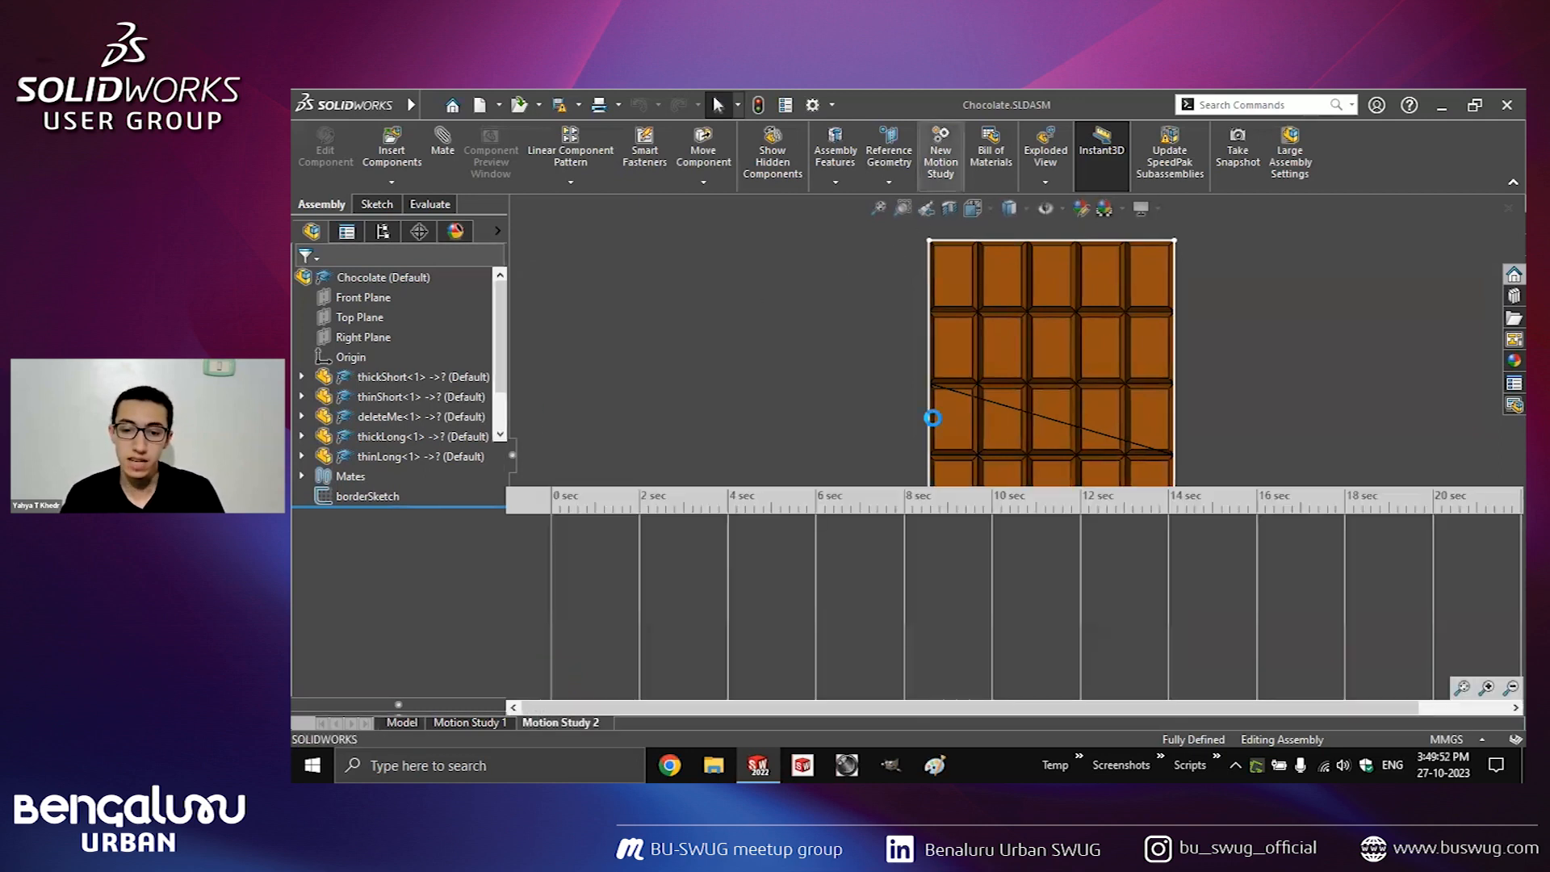
left_click(428, 584)
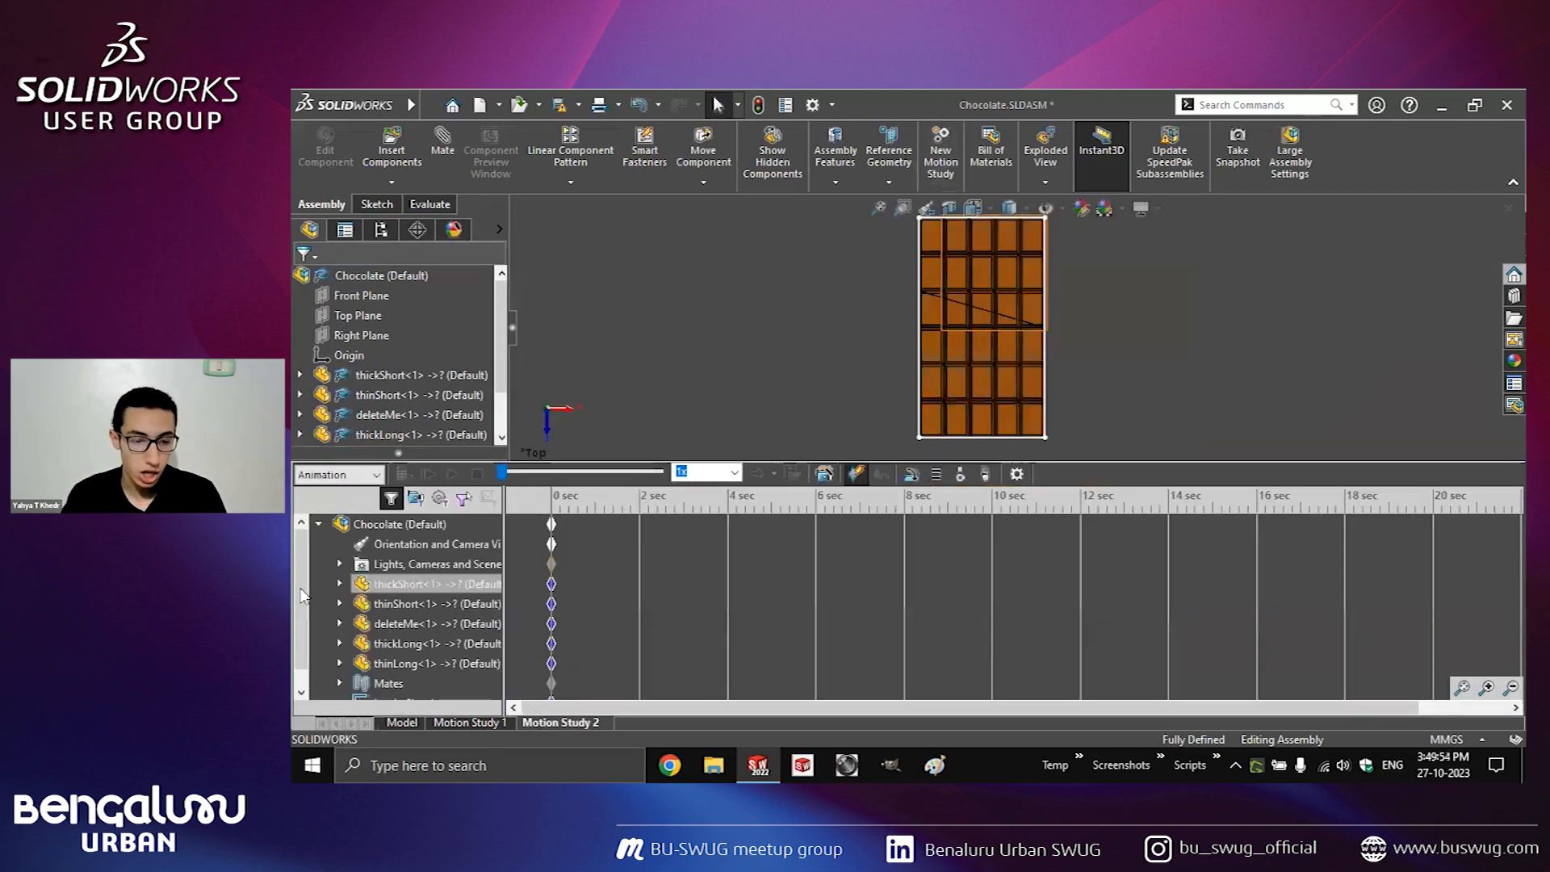
scroll(364, 630, "down", 1)
left_click(339, 662)
scroll(464, 614, "down", 5)
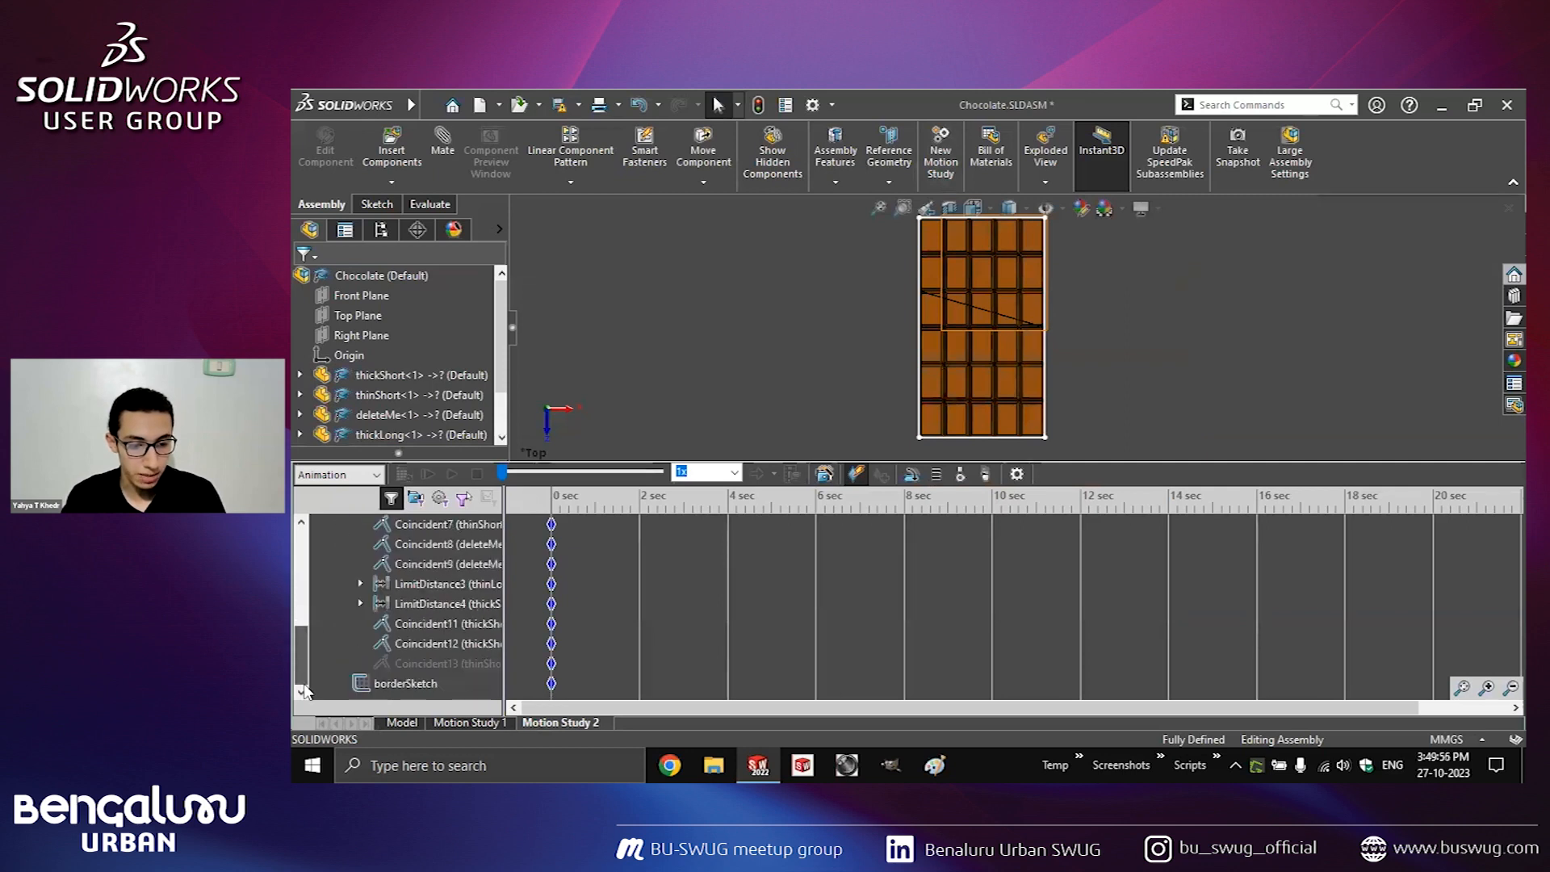
Set the distance of the LimitDistance3 mate to 40 mm at the 2 sec mark and check its new key.
left_click(464, 607)
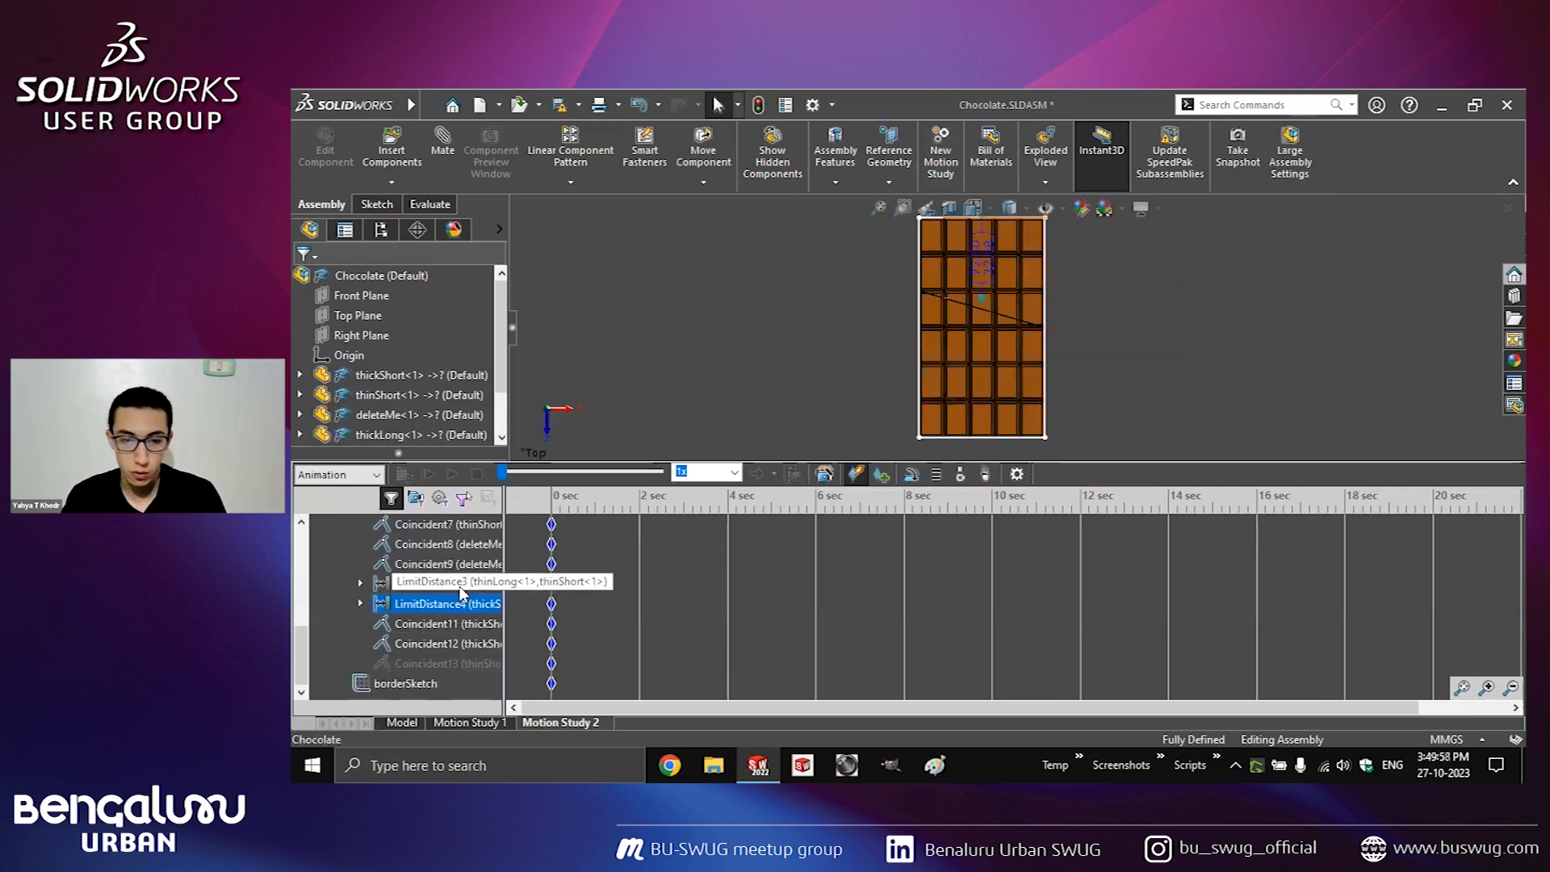
left_click(457, 587)
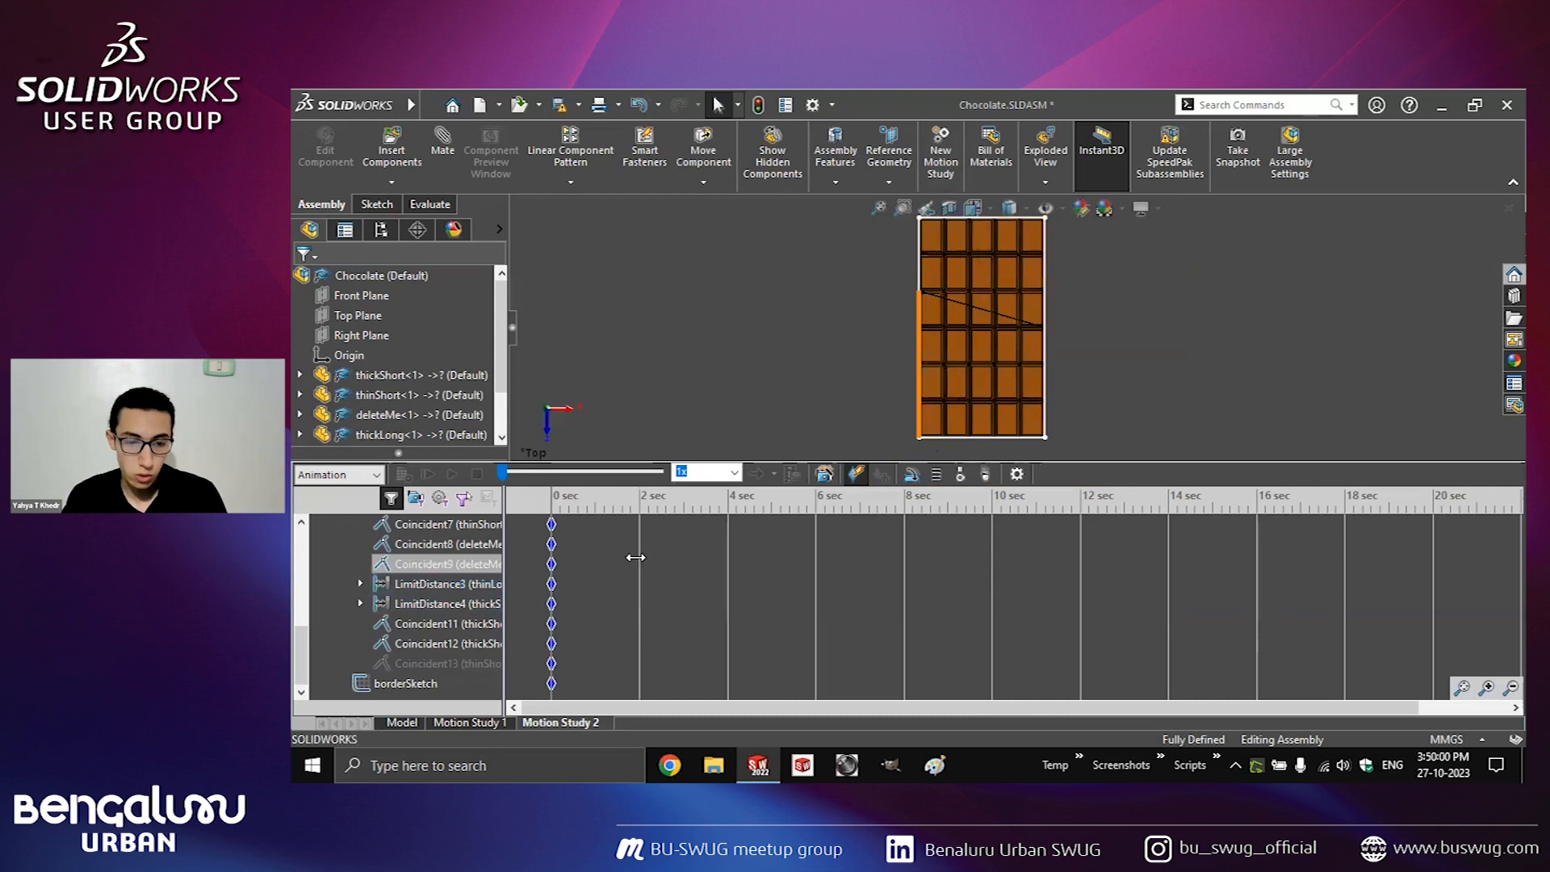
left_click(637, 558)
left_click(462, 583)
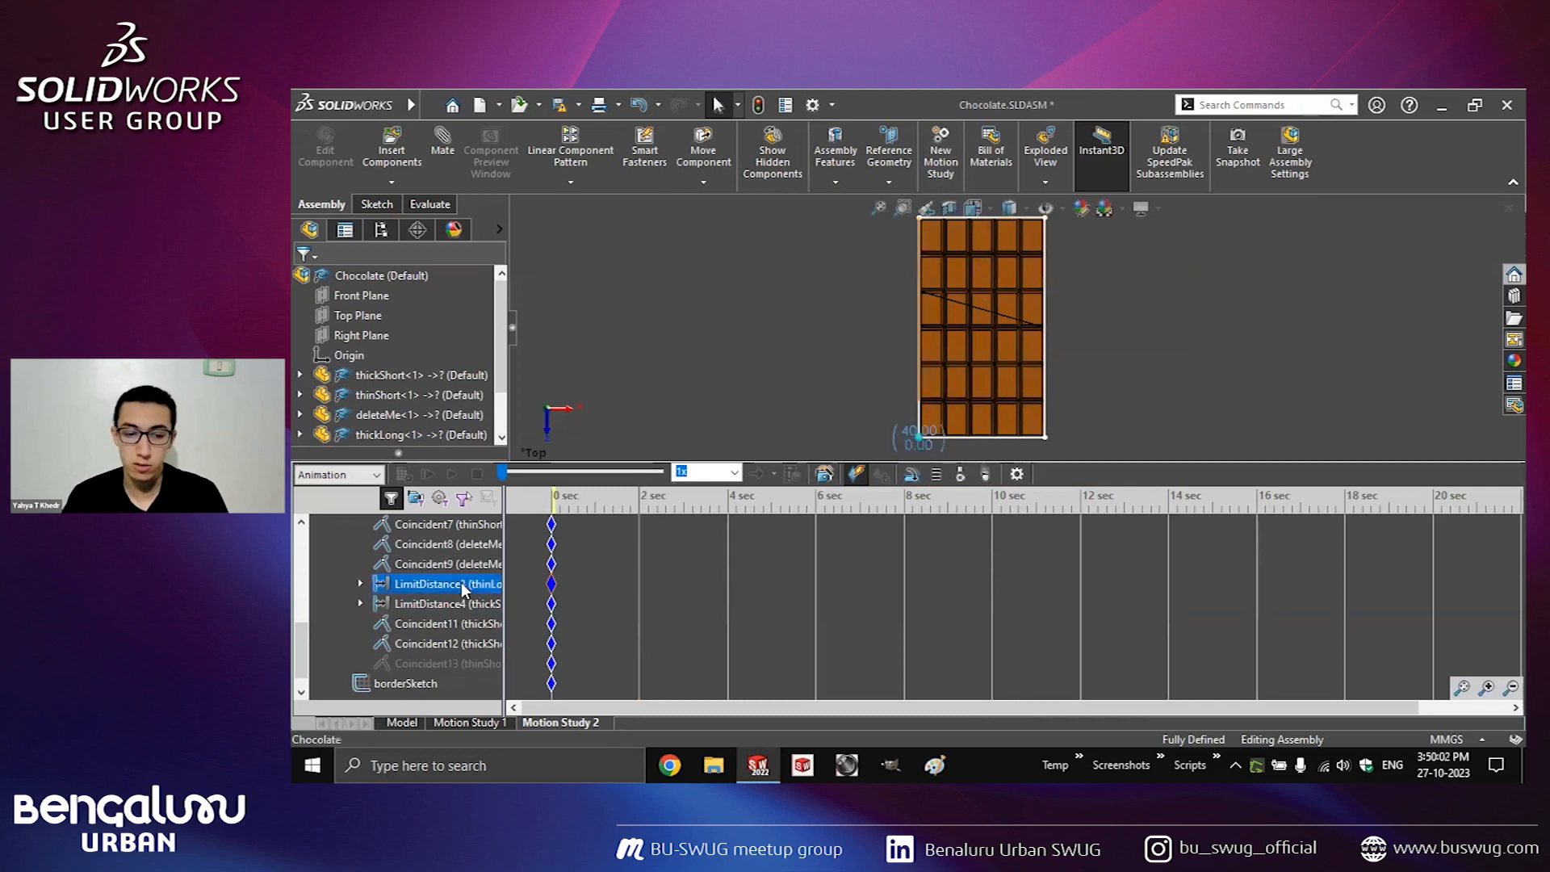
double_click(462, 582)
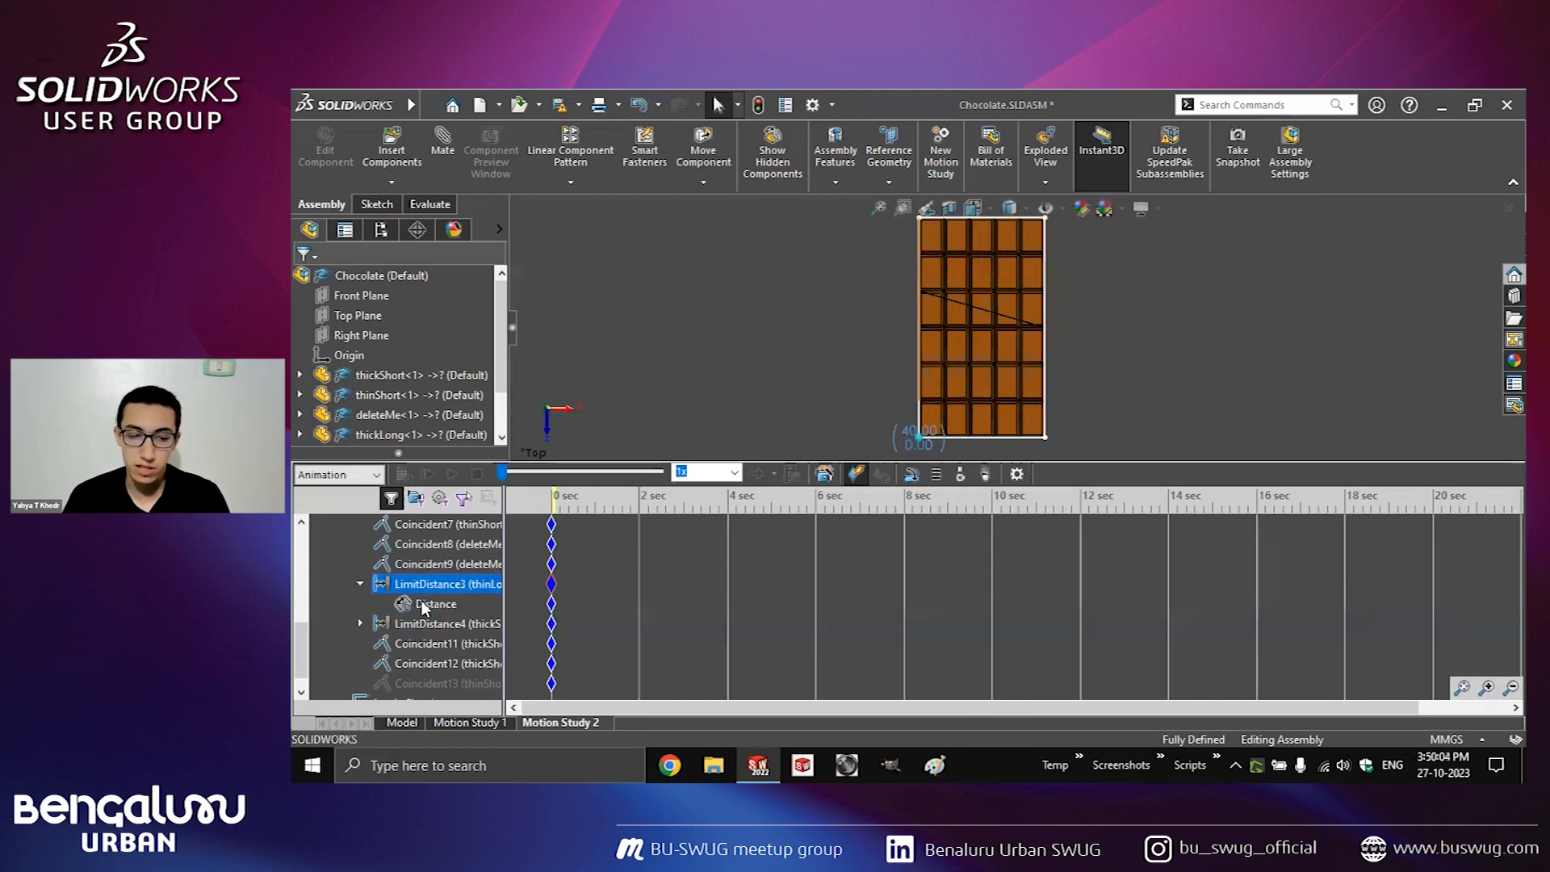
double_click(440, 606)
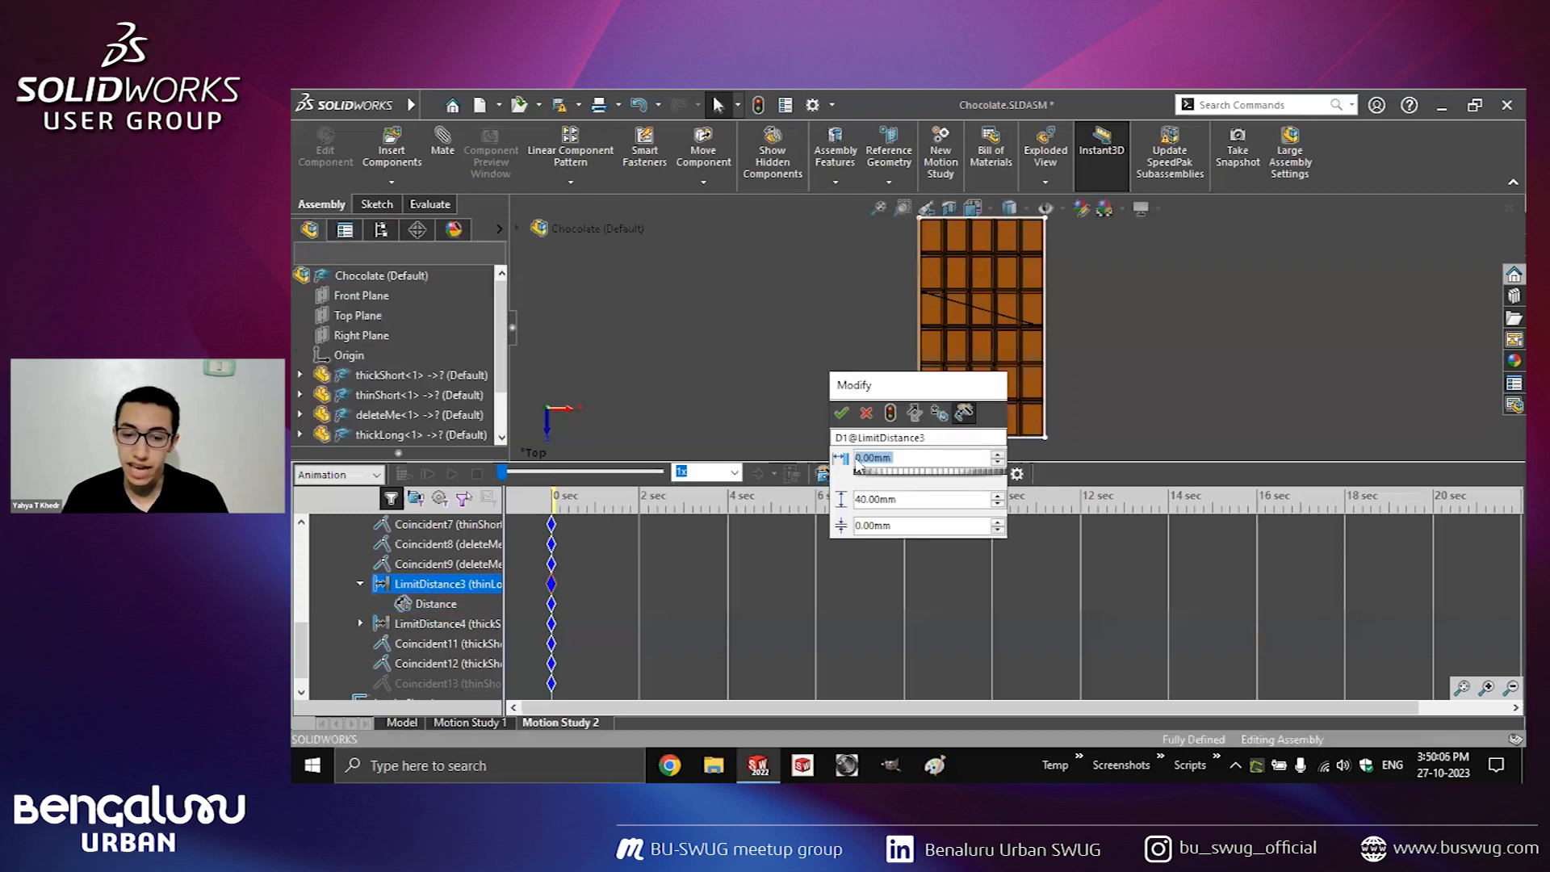
type("40")
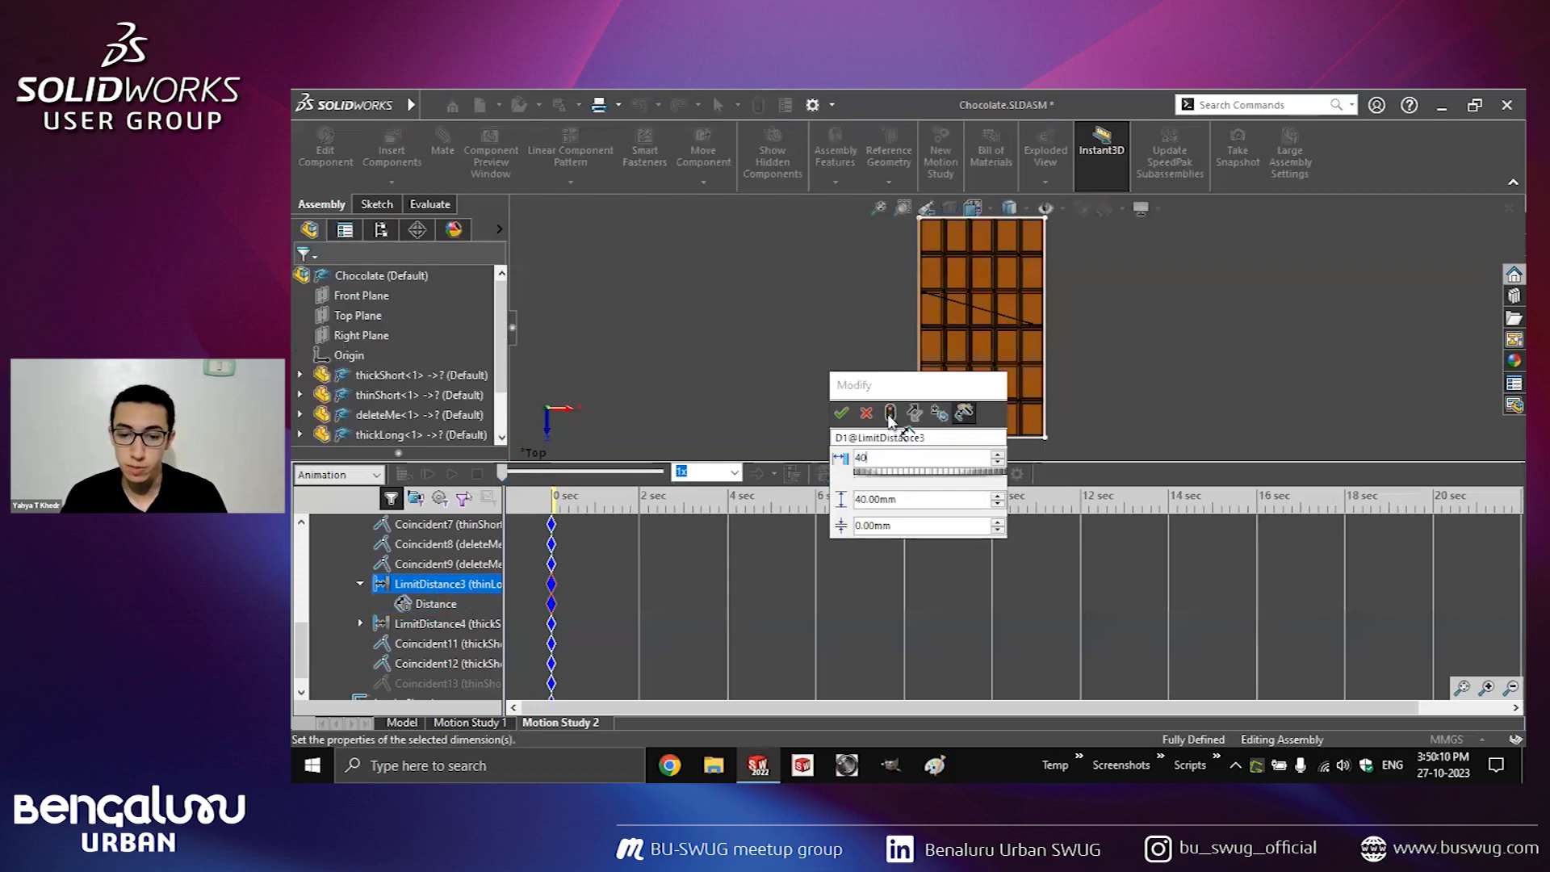
key("Return")
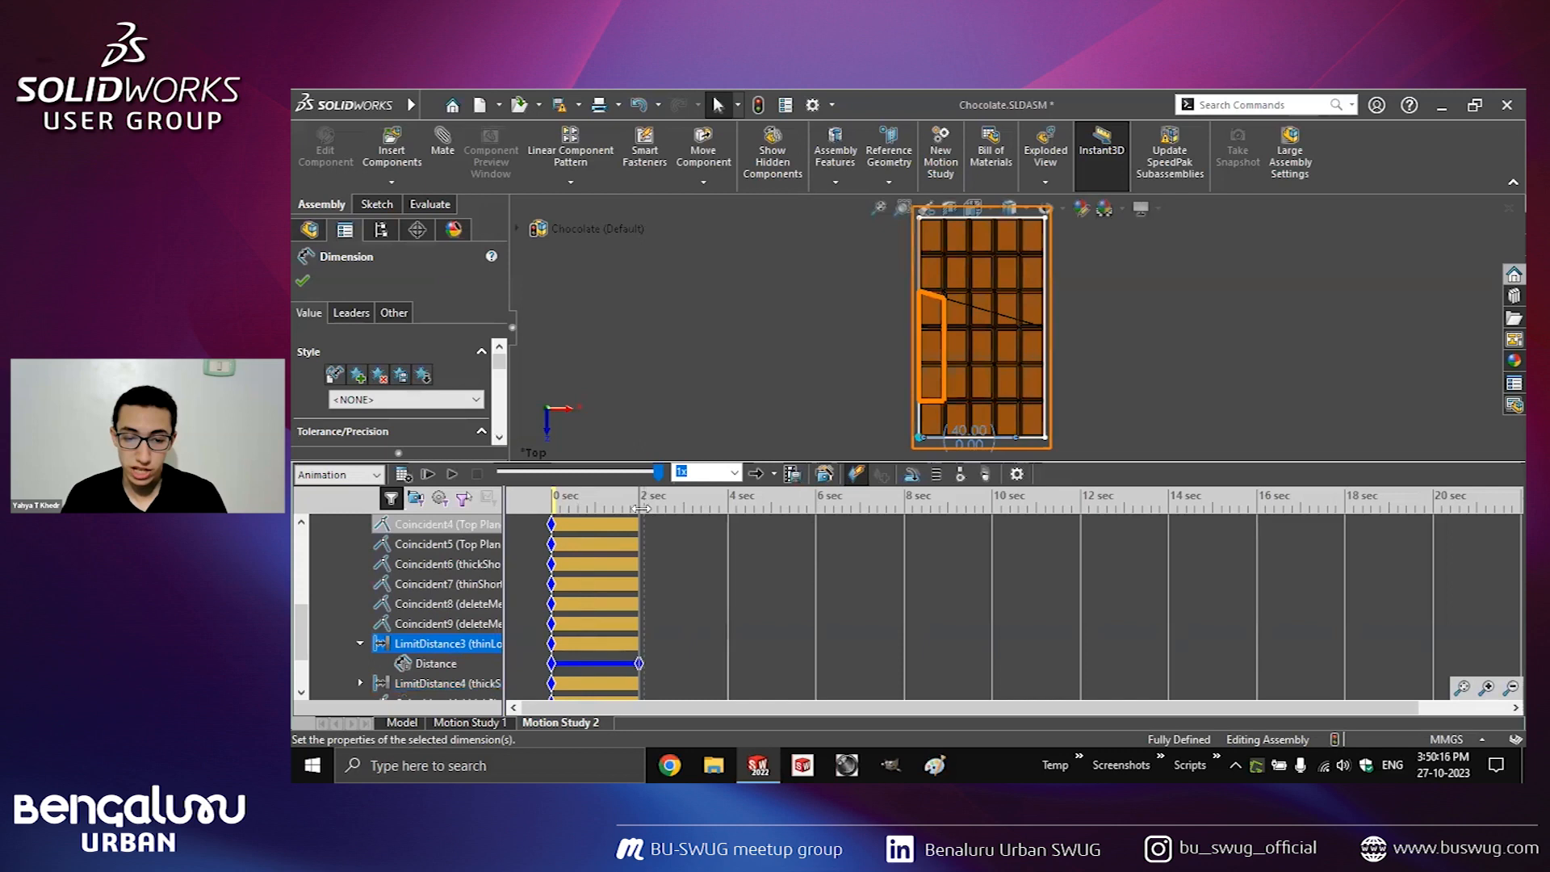
left_click(638, 507)
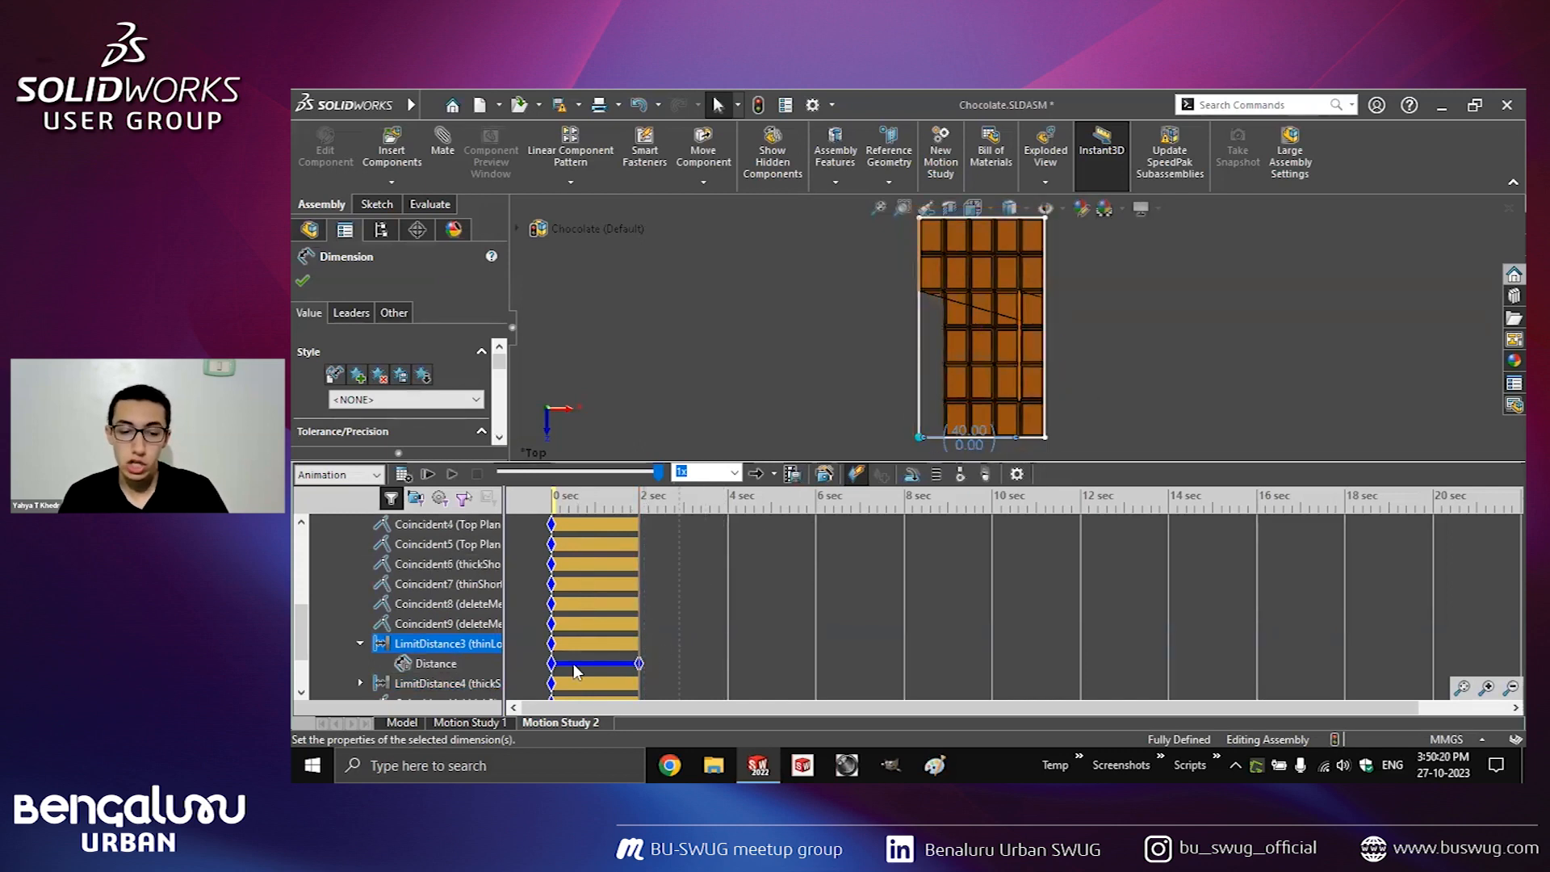
mouse_move(639, 664)
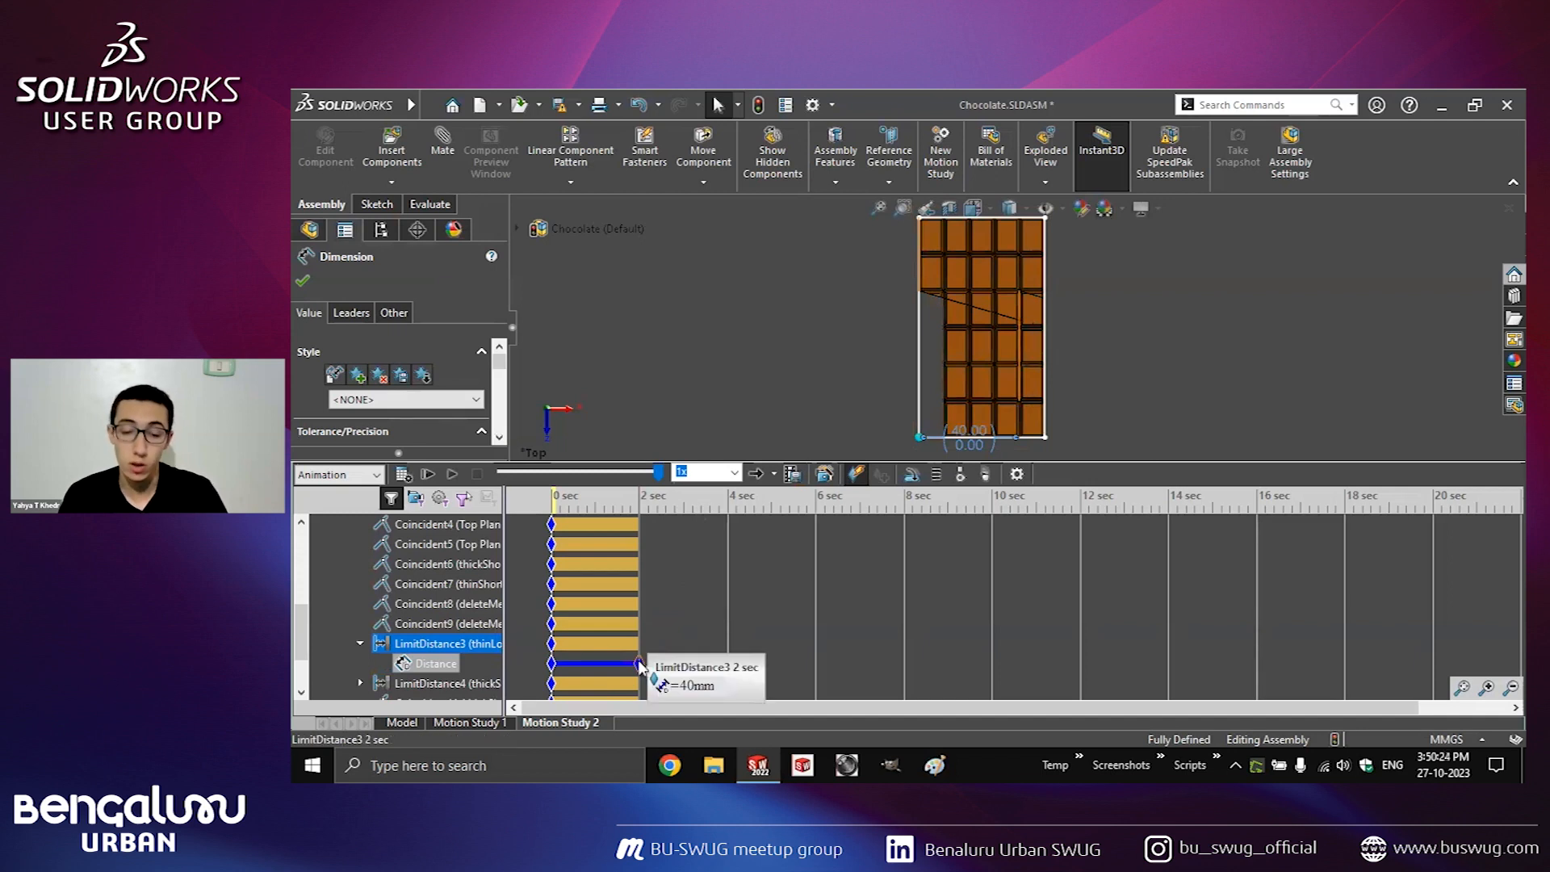
Move LimitDistance3's 40 mm distance key to 6 sec and copy its 0 sec key to 4 sec.
scroll(486, 636, "down", 2)
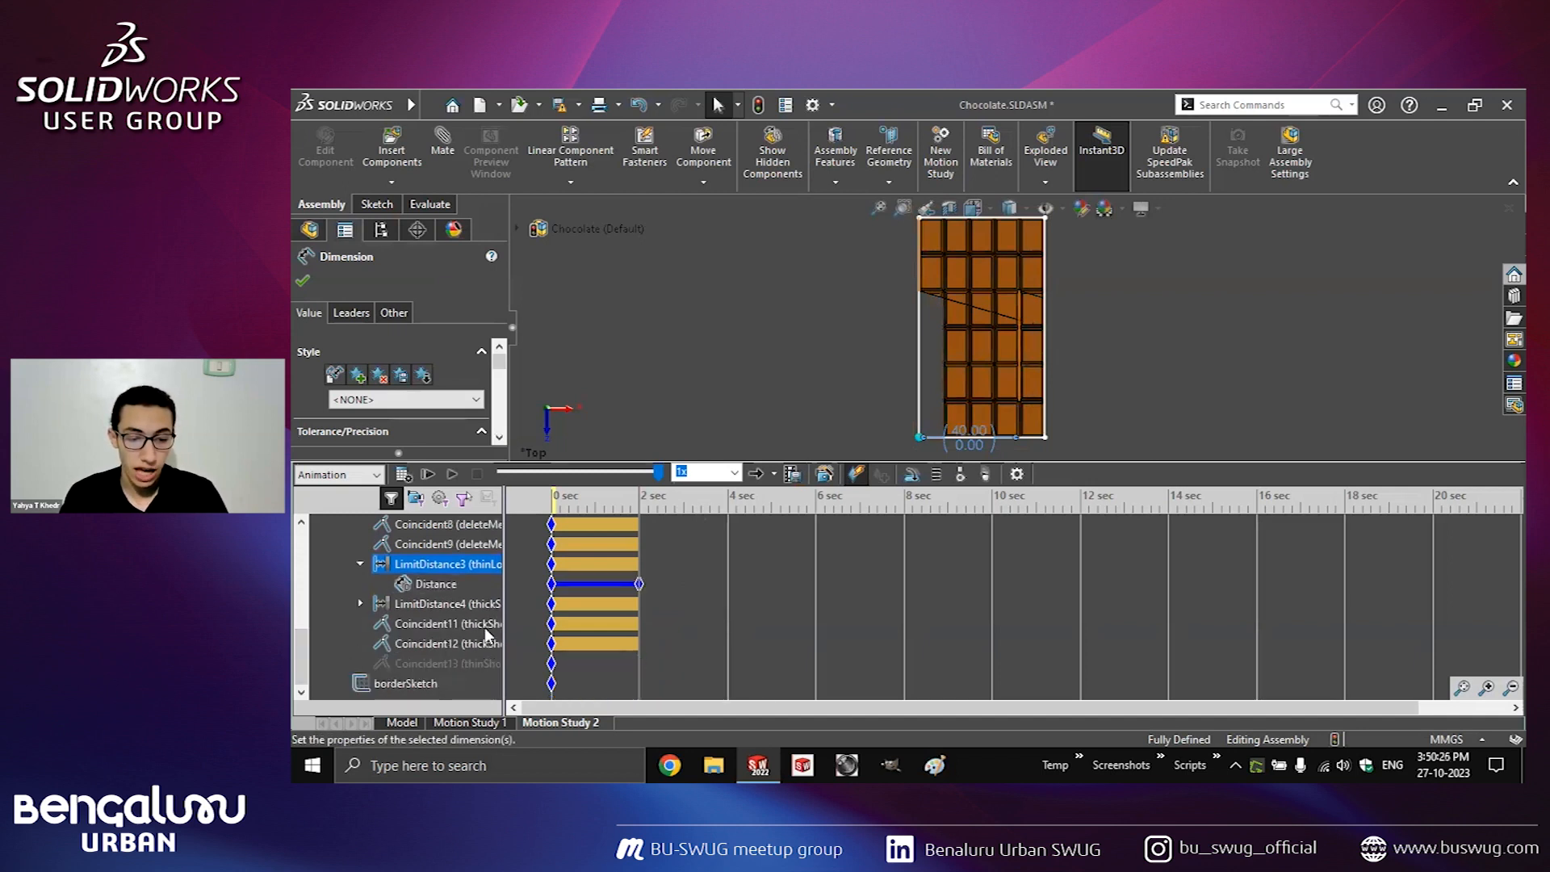
mouse_move(639, 584)
left_click_drag(639, 584, 816, 583)
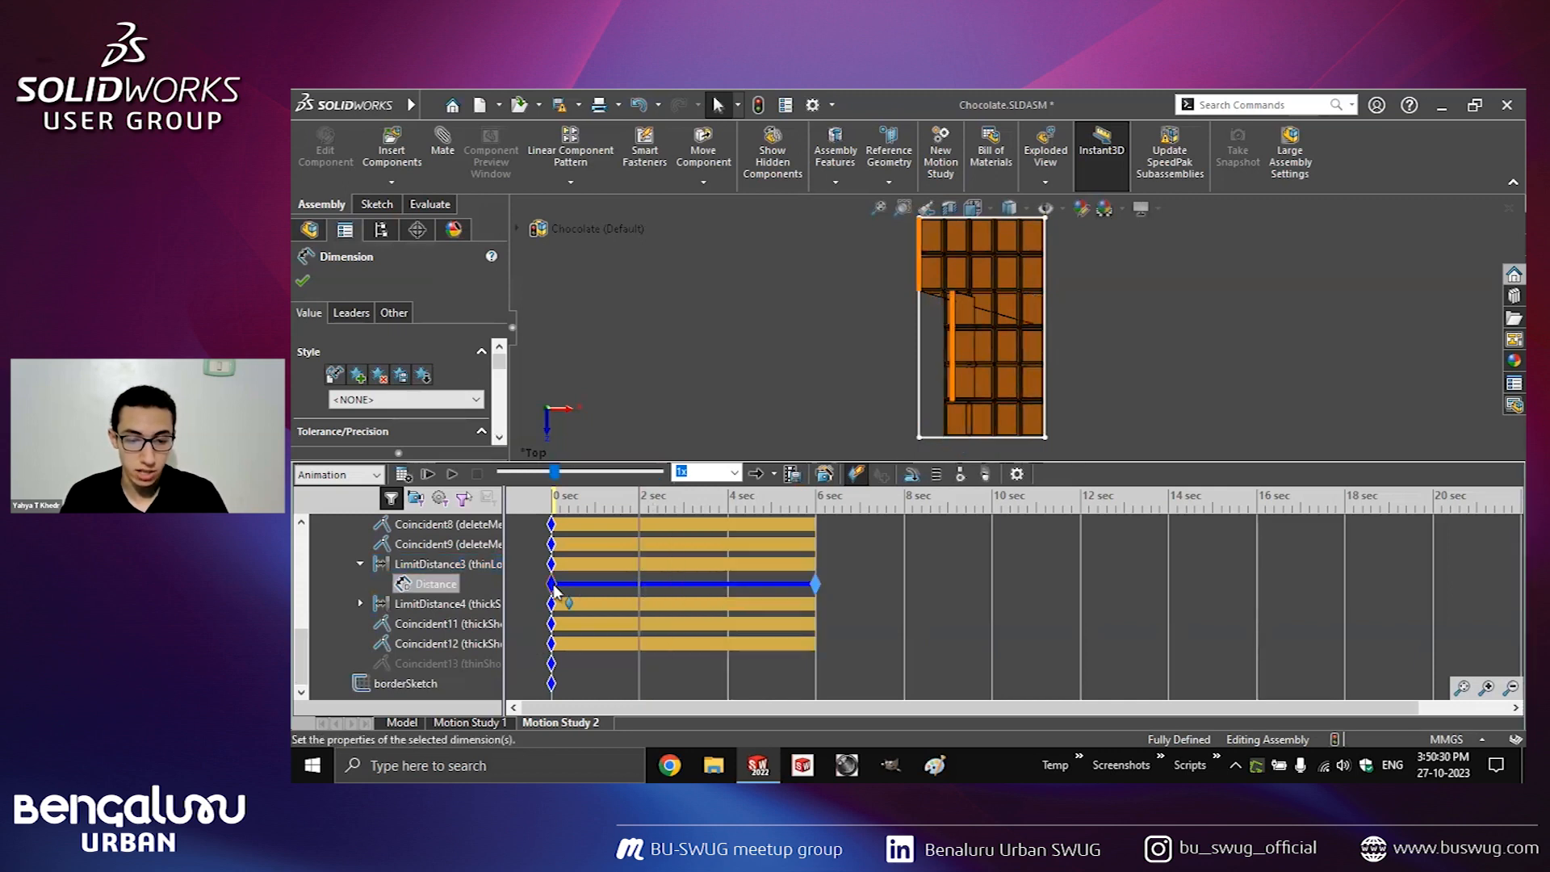
left_click_drag(550, 584, 727, 585, "ctrl")
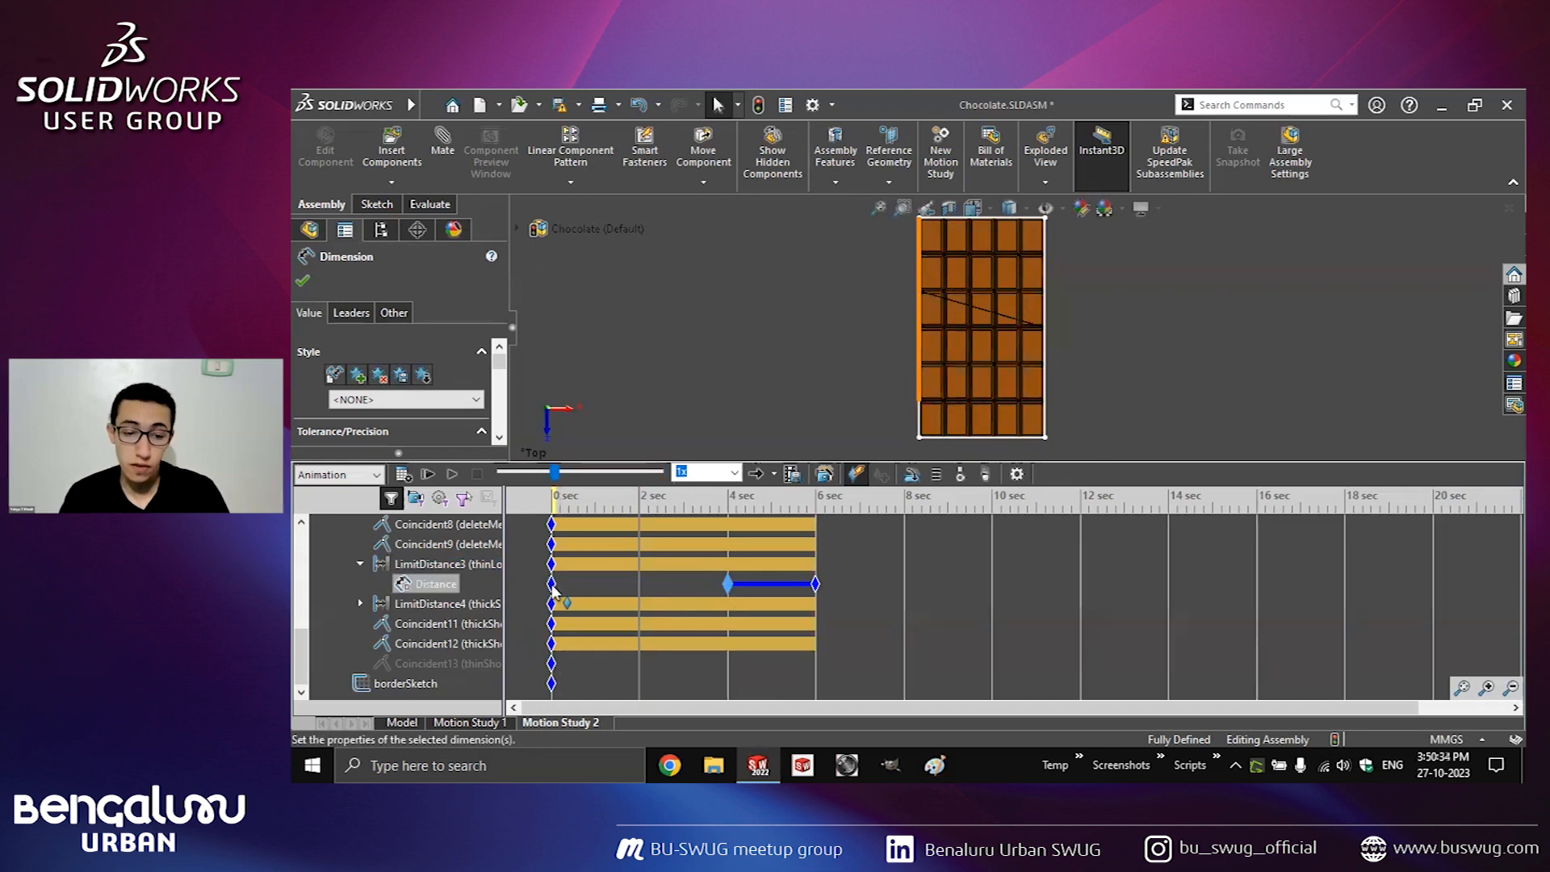
left_click(727, 583)
left_click_drag(549, 501, 707, 512)
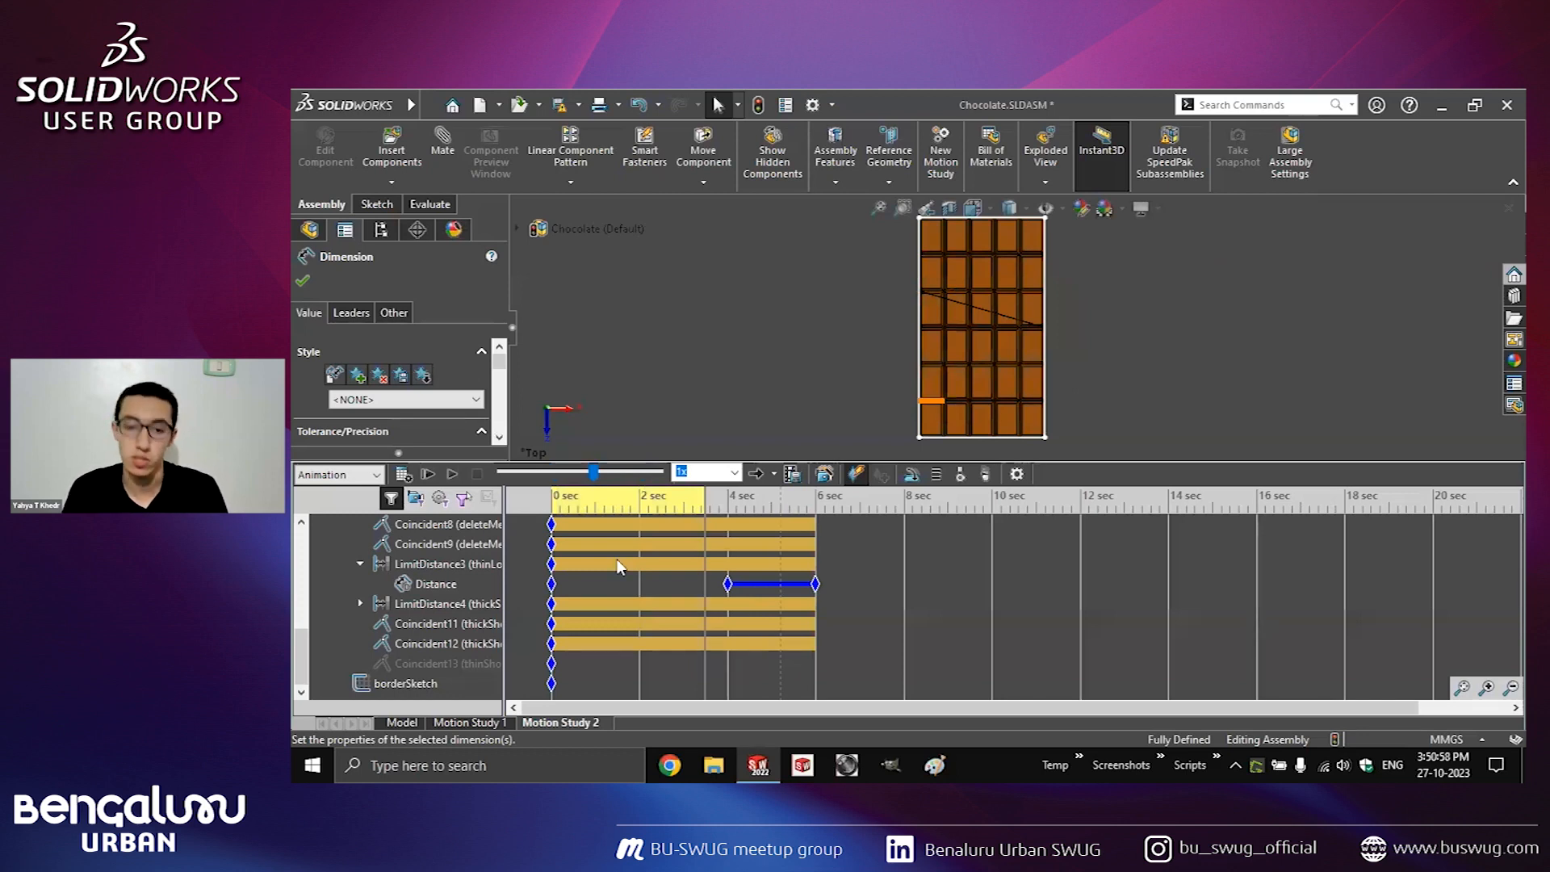
left_click(530, 506)
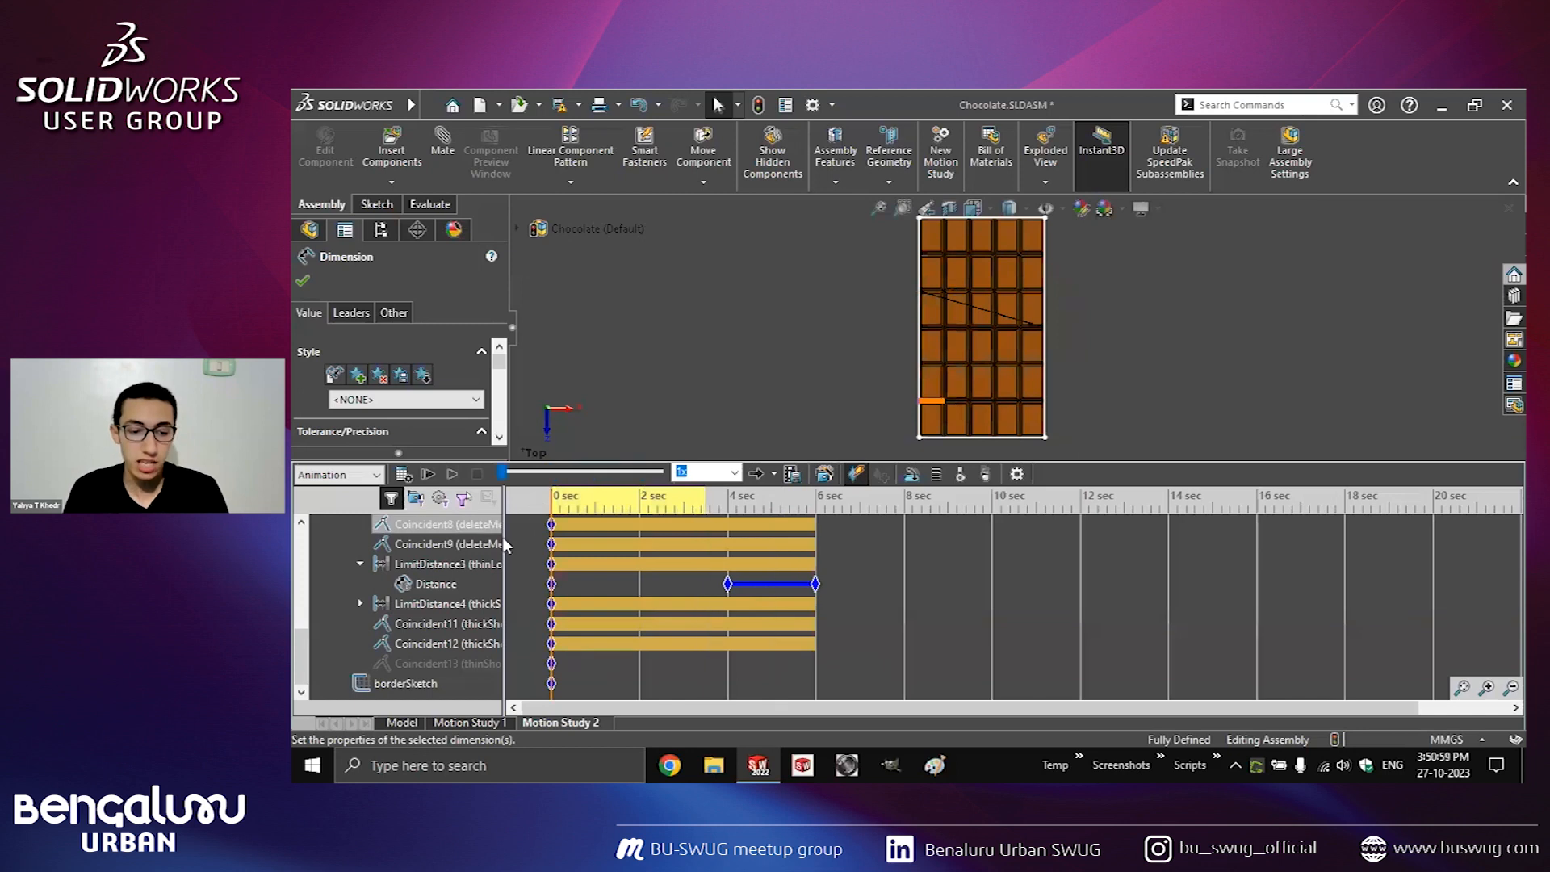
Set the distance of the LimitDistance4 mate to 50 mm at the 2 sec mark.
left_click(423, 606)
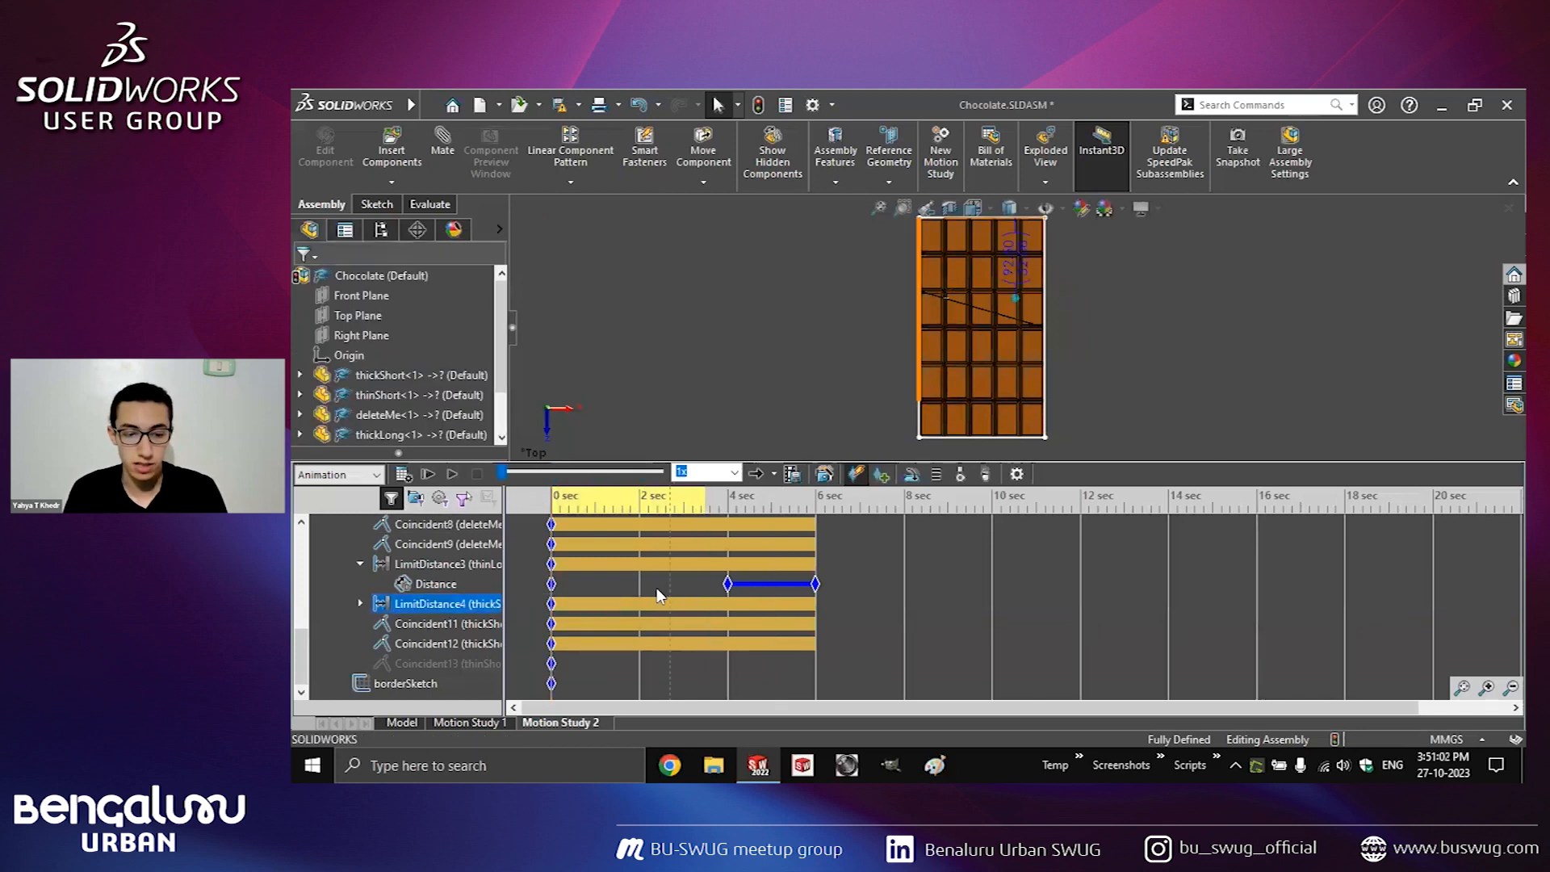
right_click(476, 605)
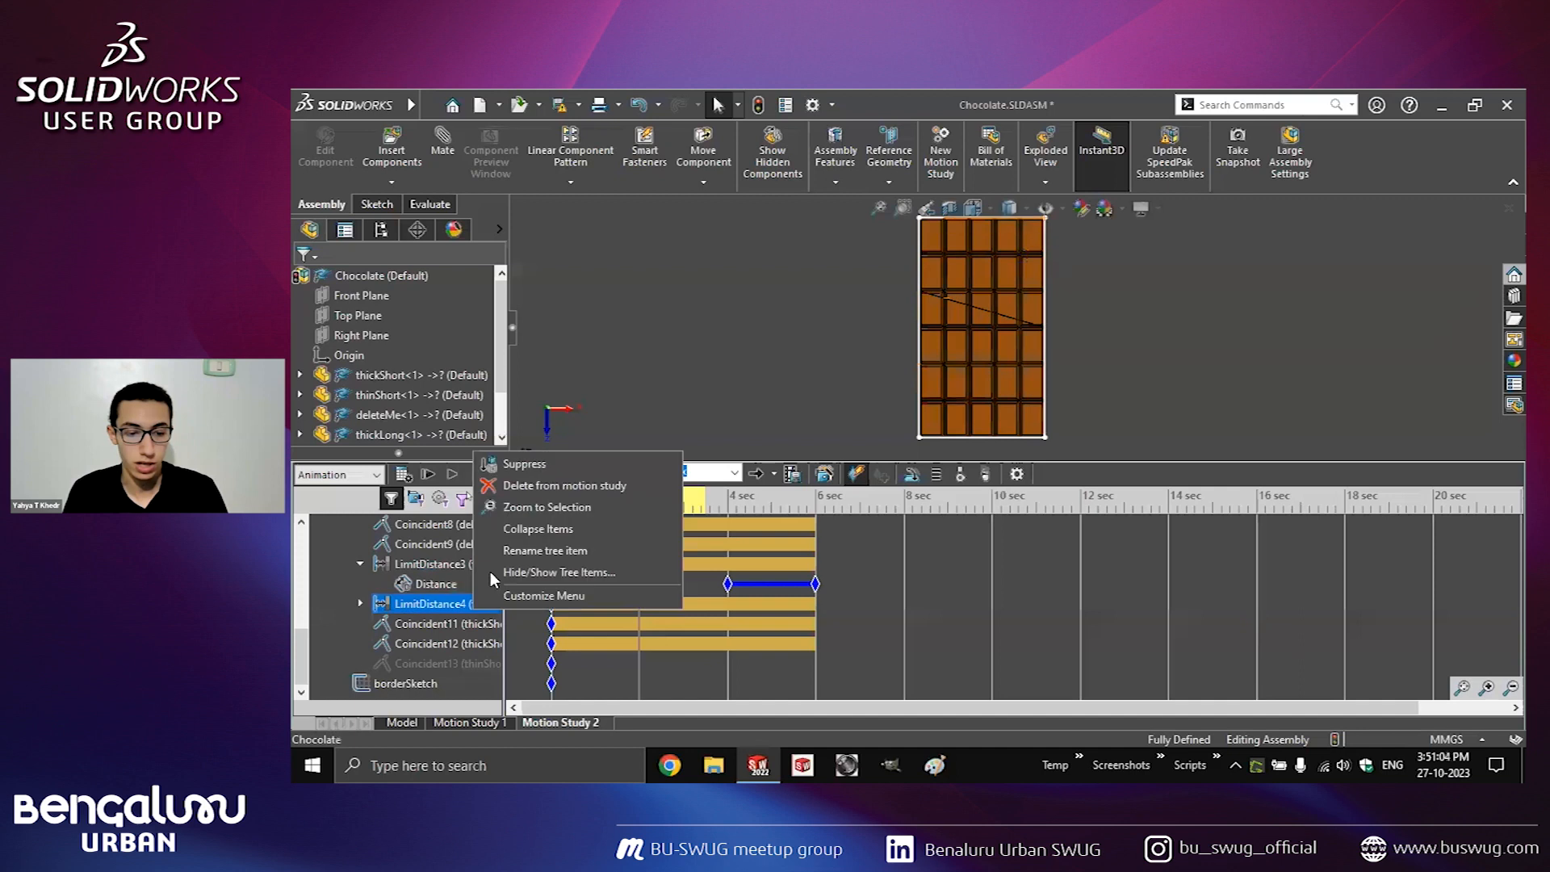
left_click(409, 610)
double_click(410, 610)
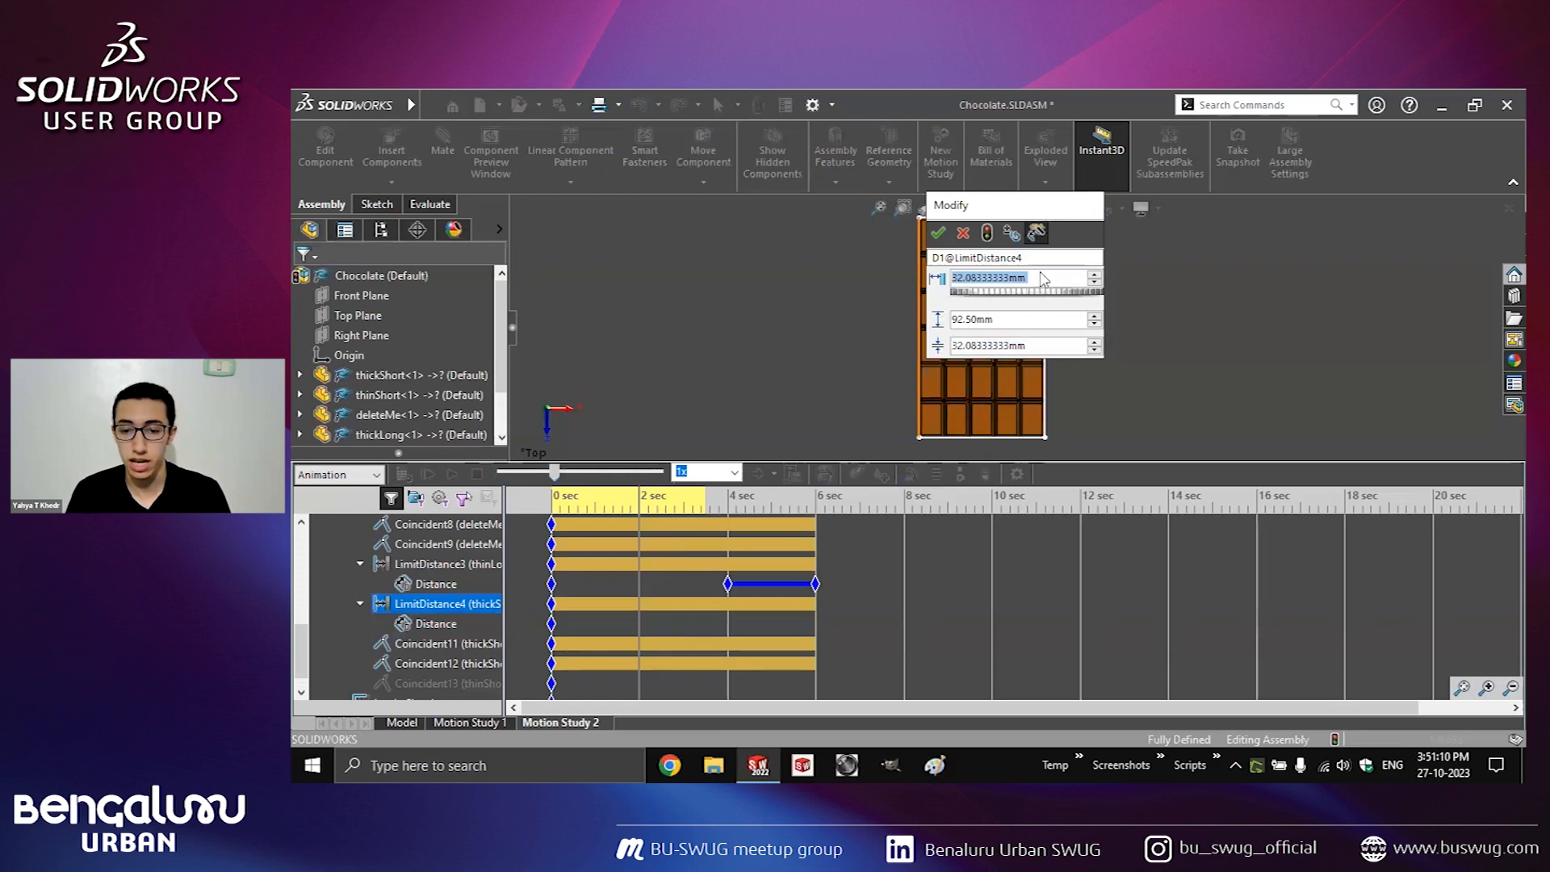
type("50")
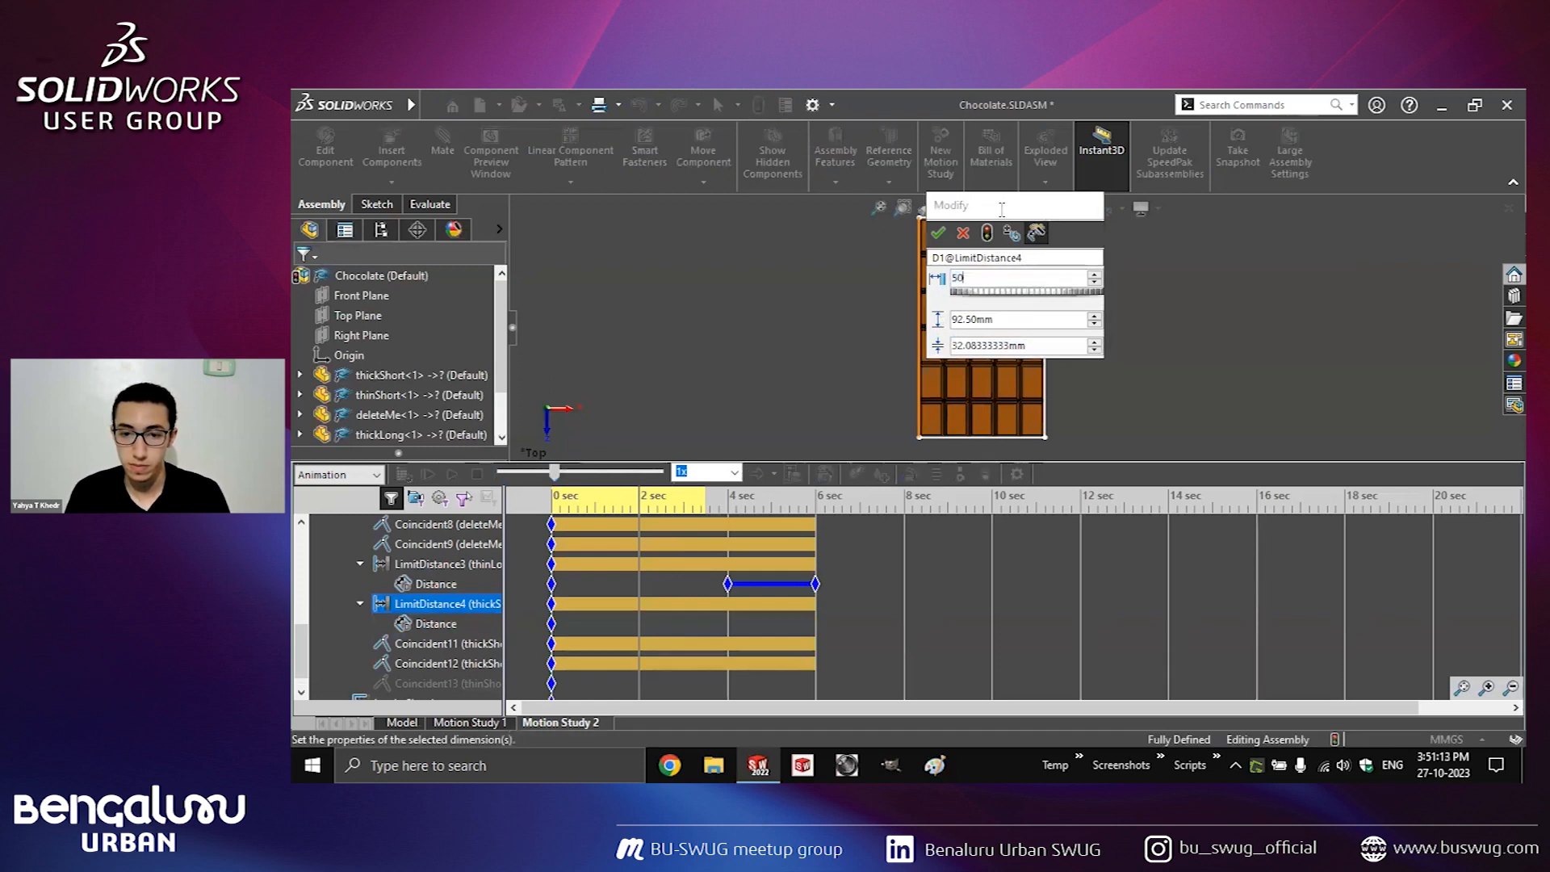
key("Return")
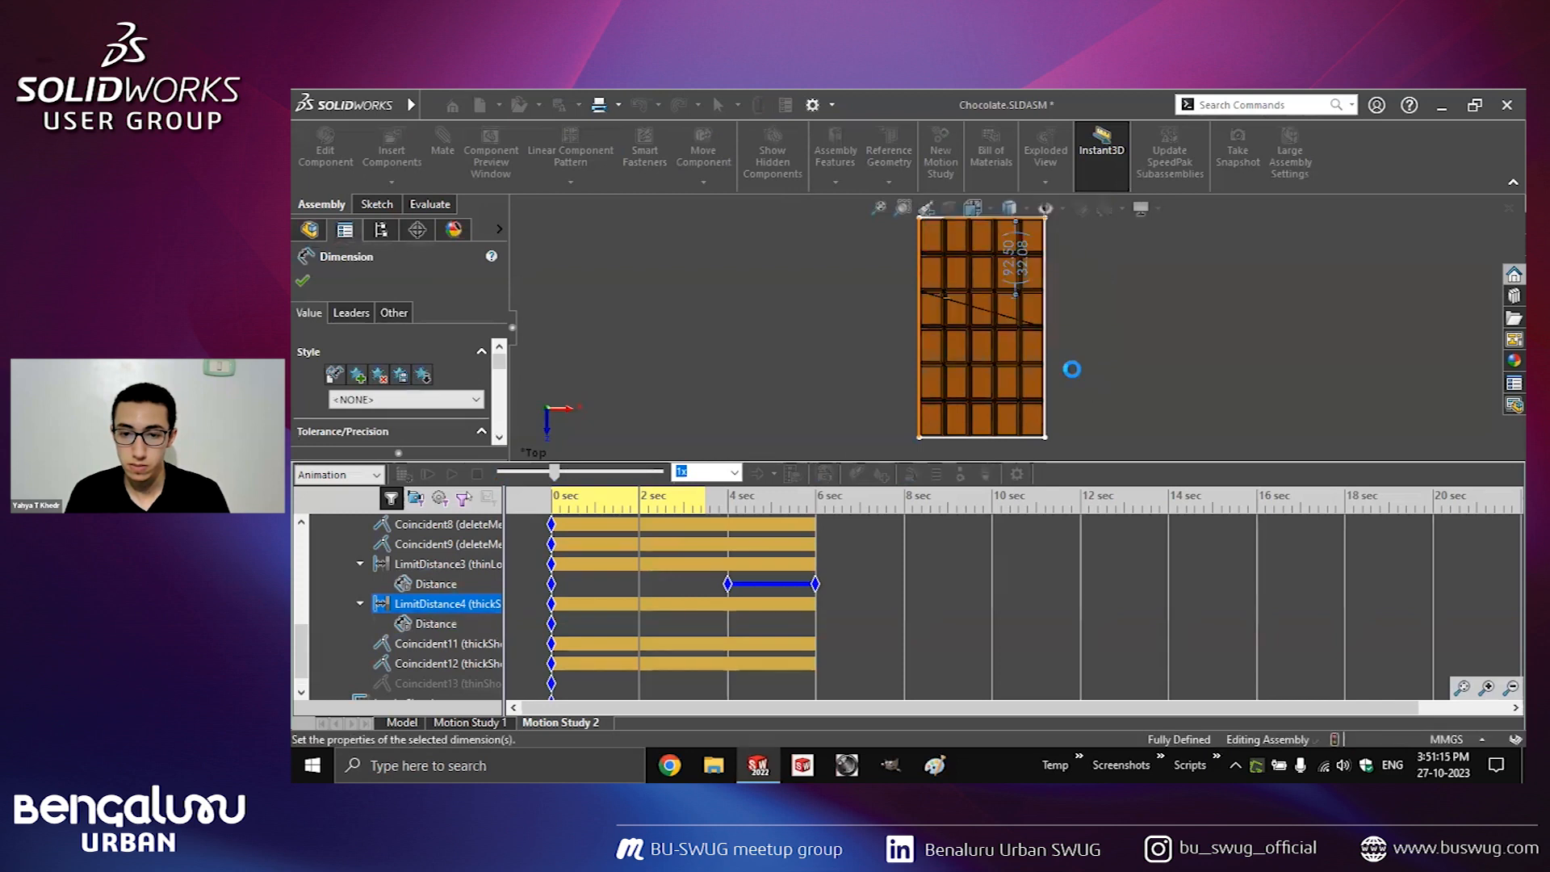
left_click(623, 533)
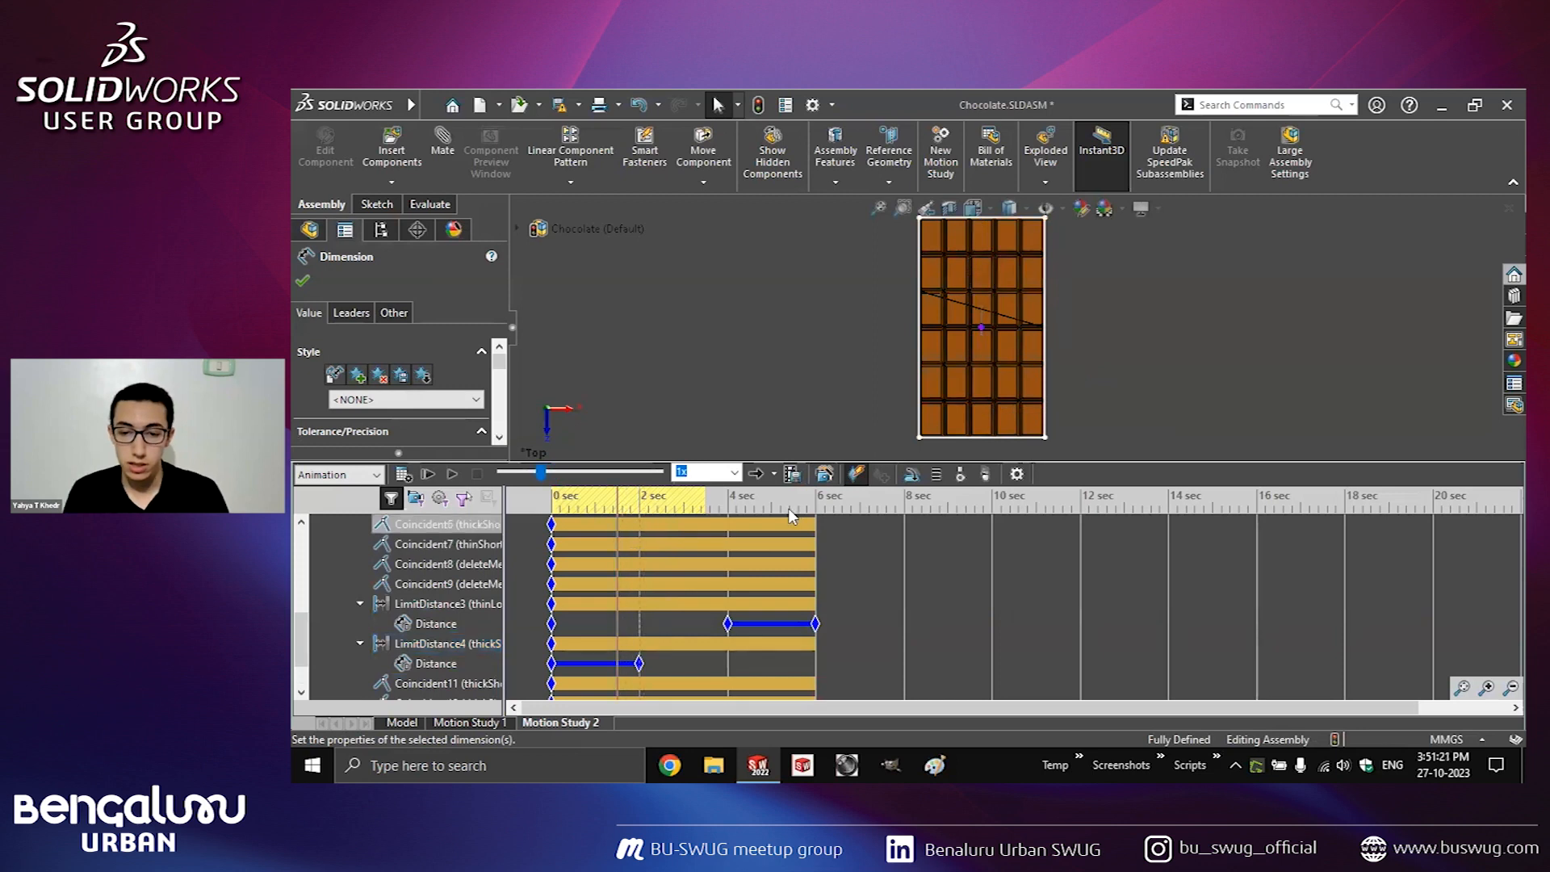
Close the Chocolate assembly, discarding the unsaved motion study changes.
scroll(788, 507, "up", 3)
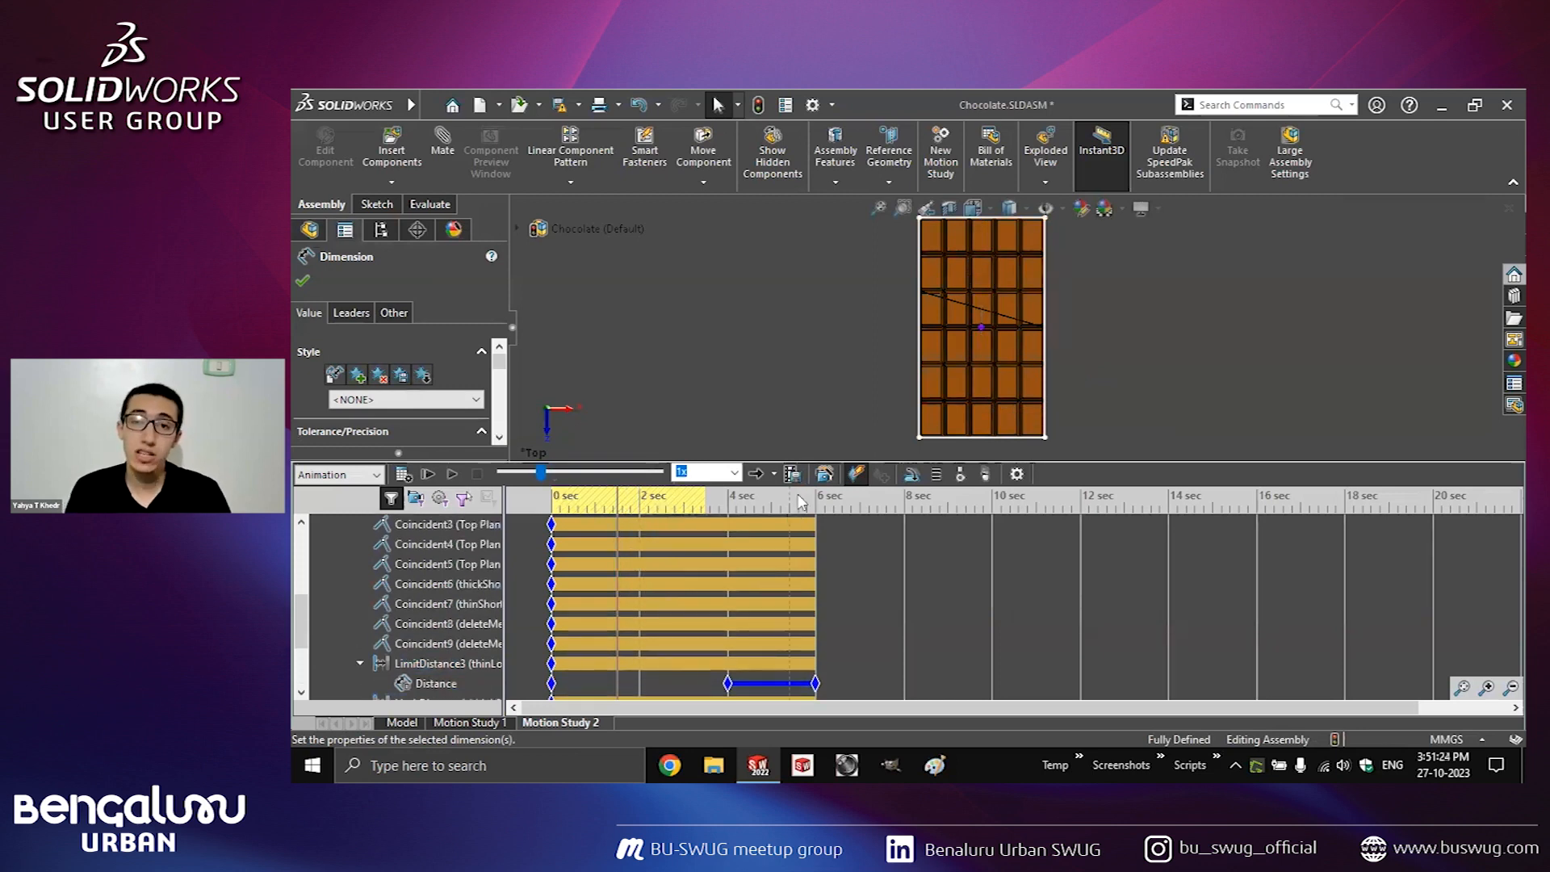
key("ctrl+s")
left_click(661, 379)
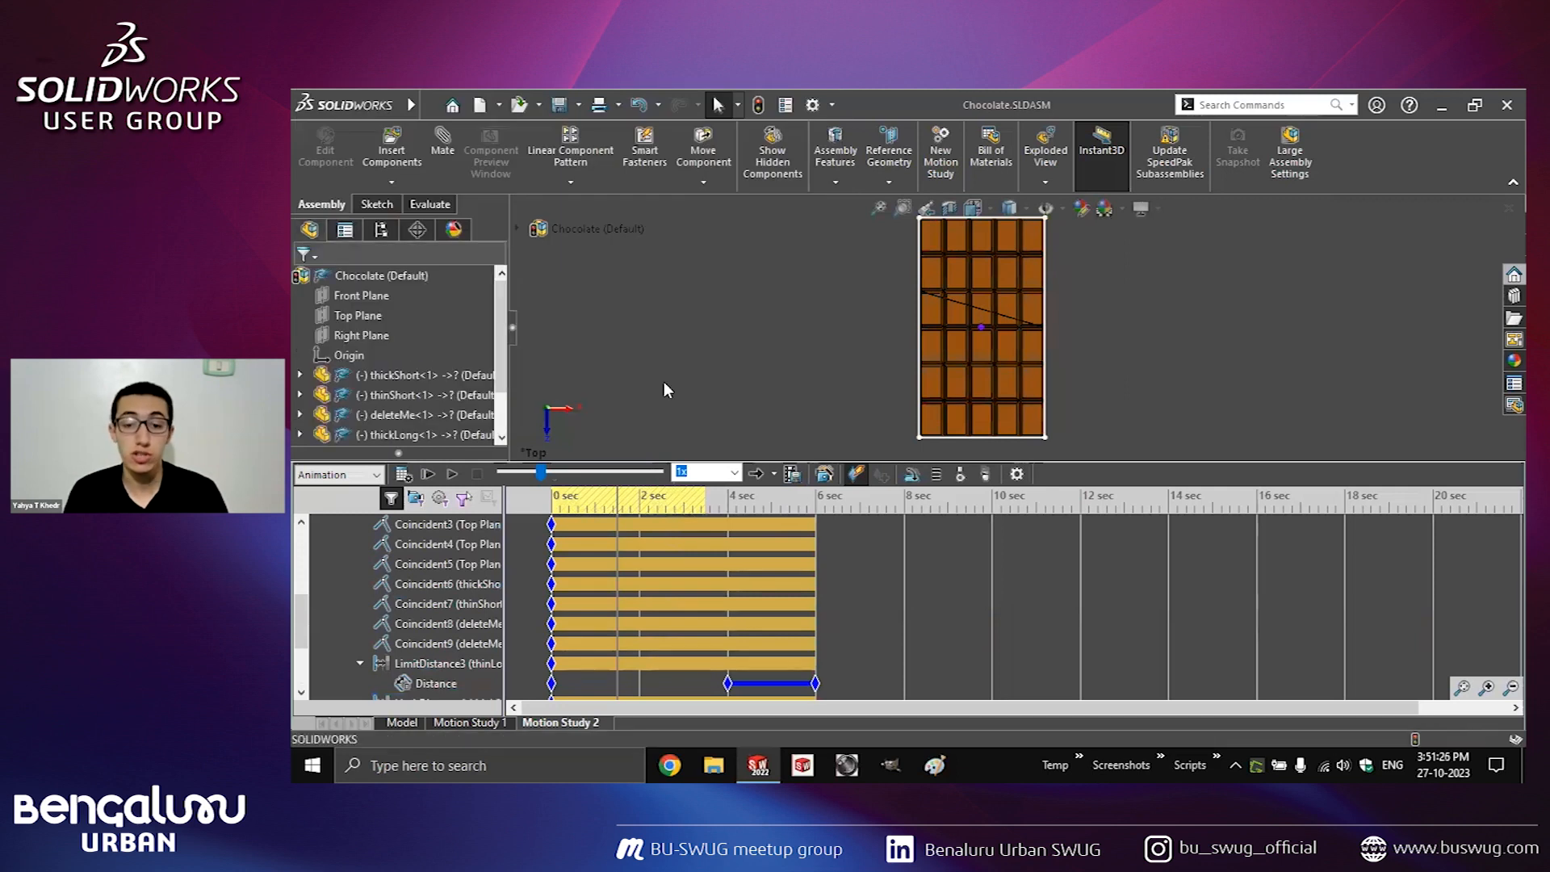
Switch to the Animation Techniques slide in the presentation and go to the Camera Movement topic.
key("alt+Tab")
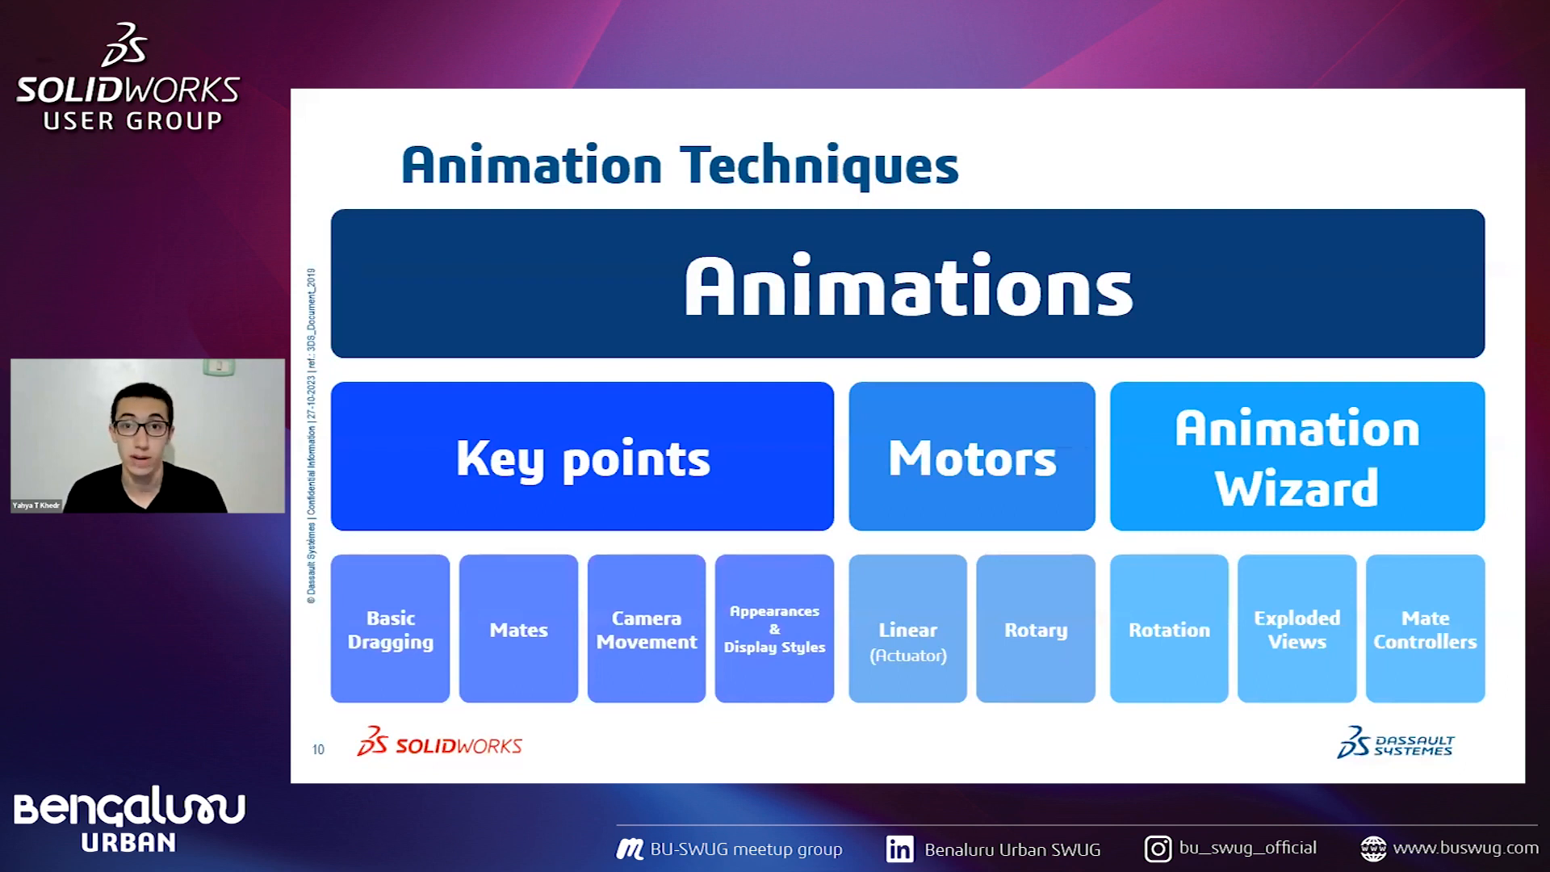
left_click(664, 634)
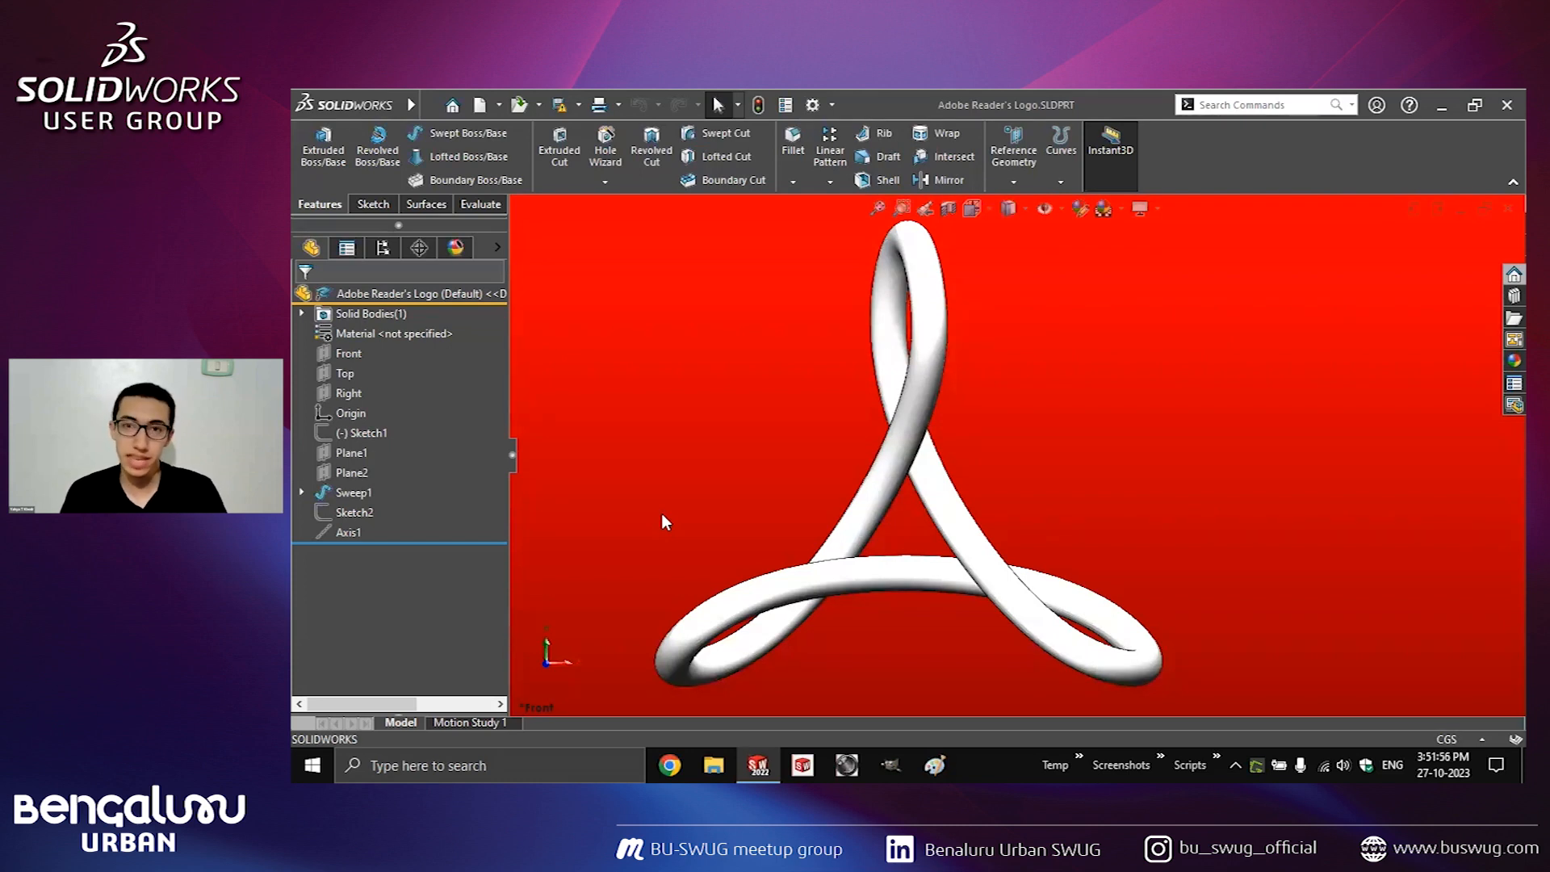
Examine the Adobe Reader's Logo part from several sides and in the Trimetric view, finishing in the Front view.
key("Left")
key("Left")
key("Left")
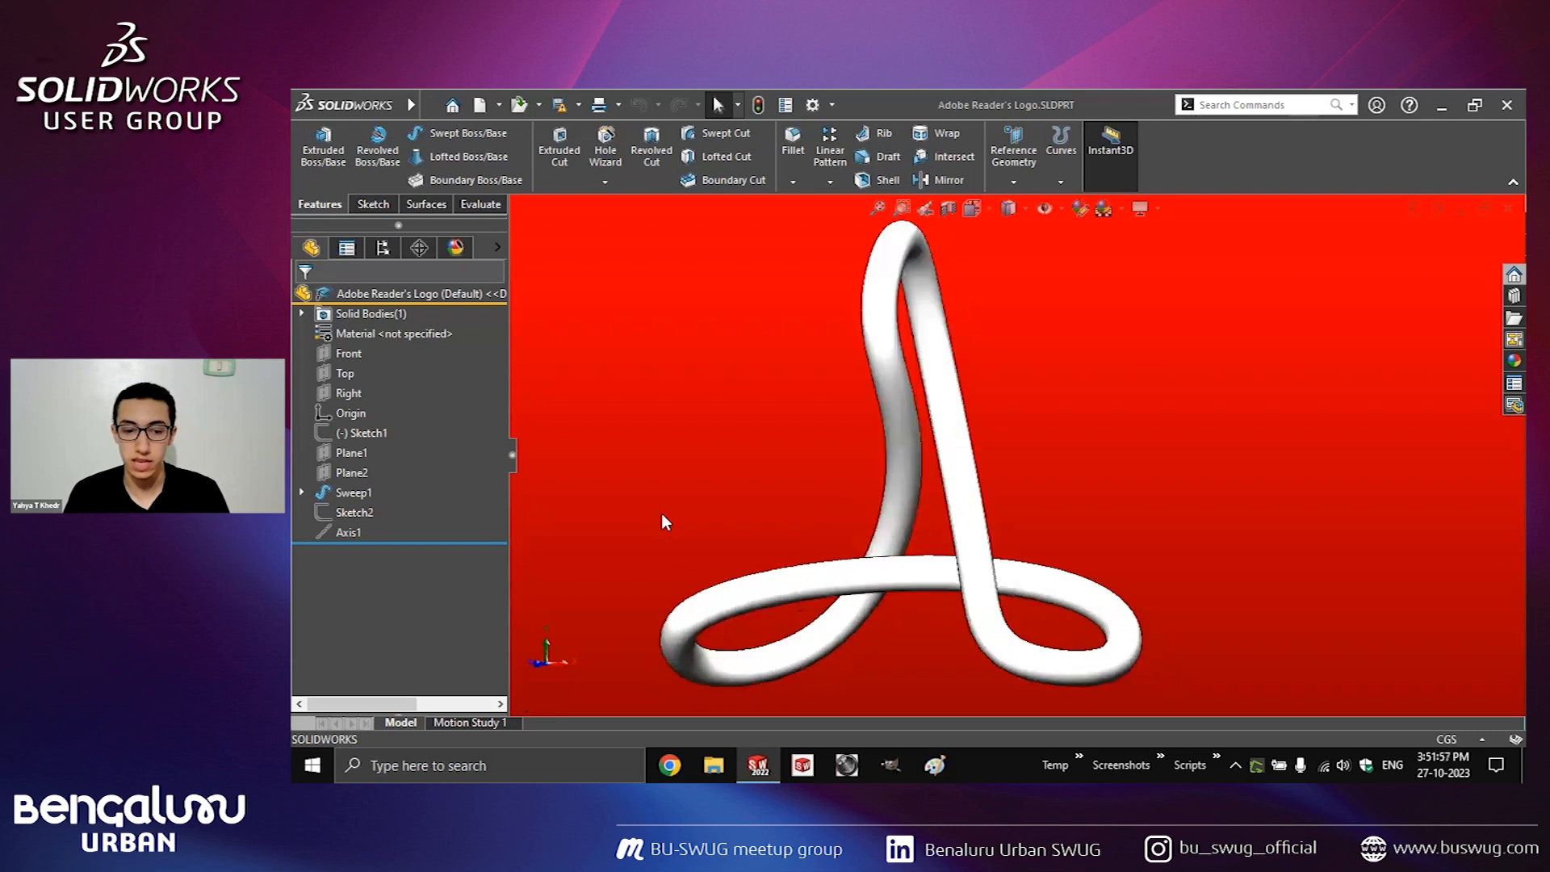
key("Left")
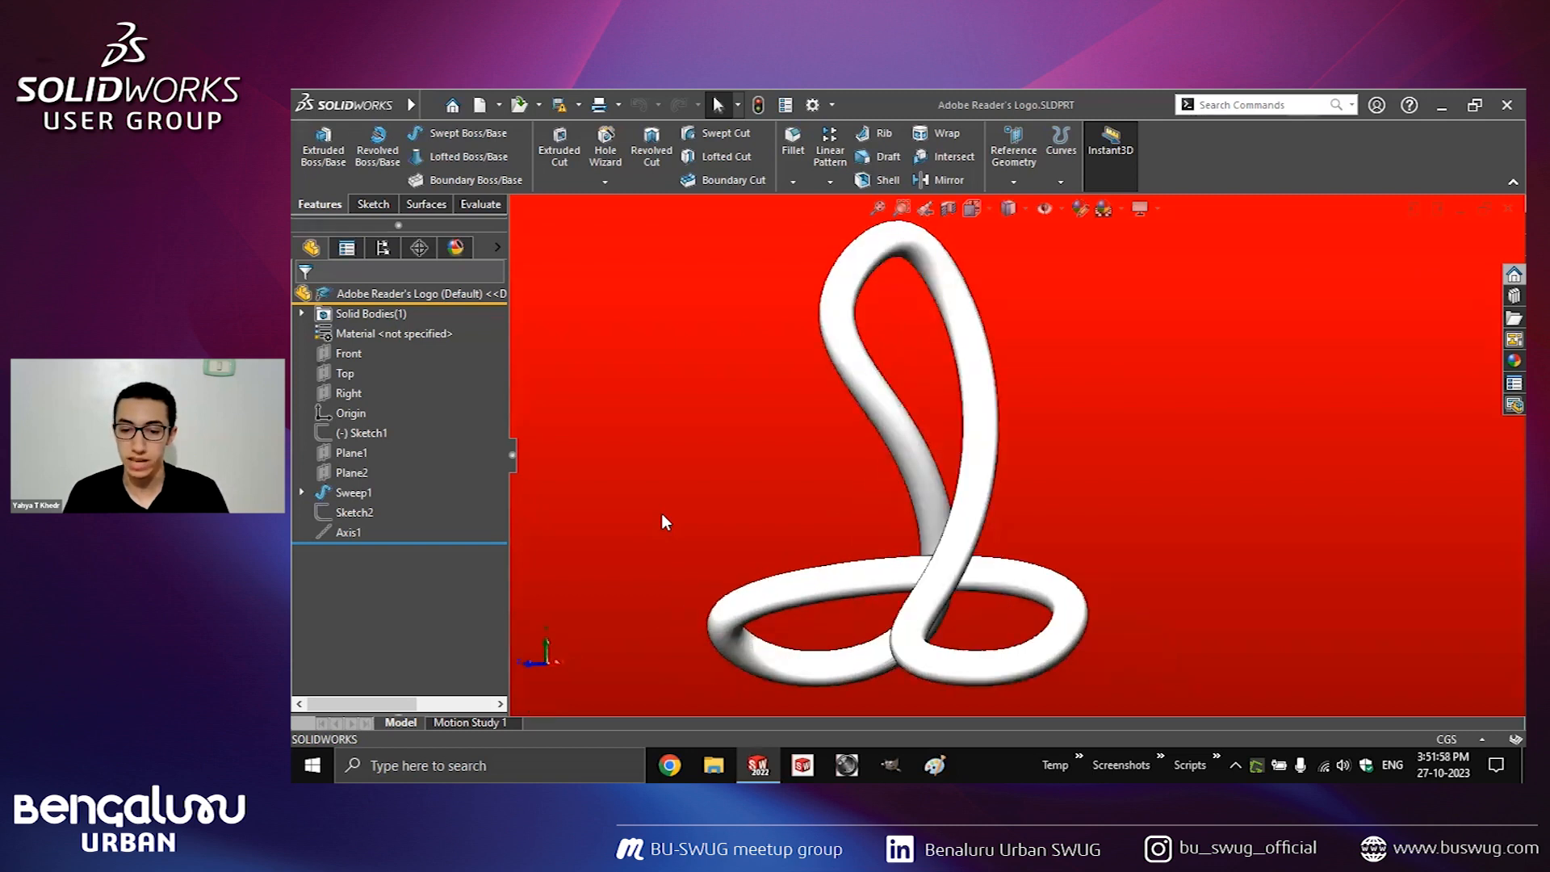
key("Down")
key("Down")
key("Up")
key("Up")
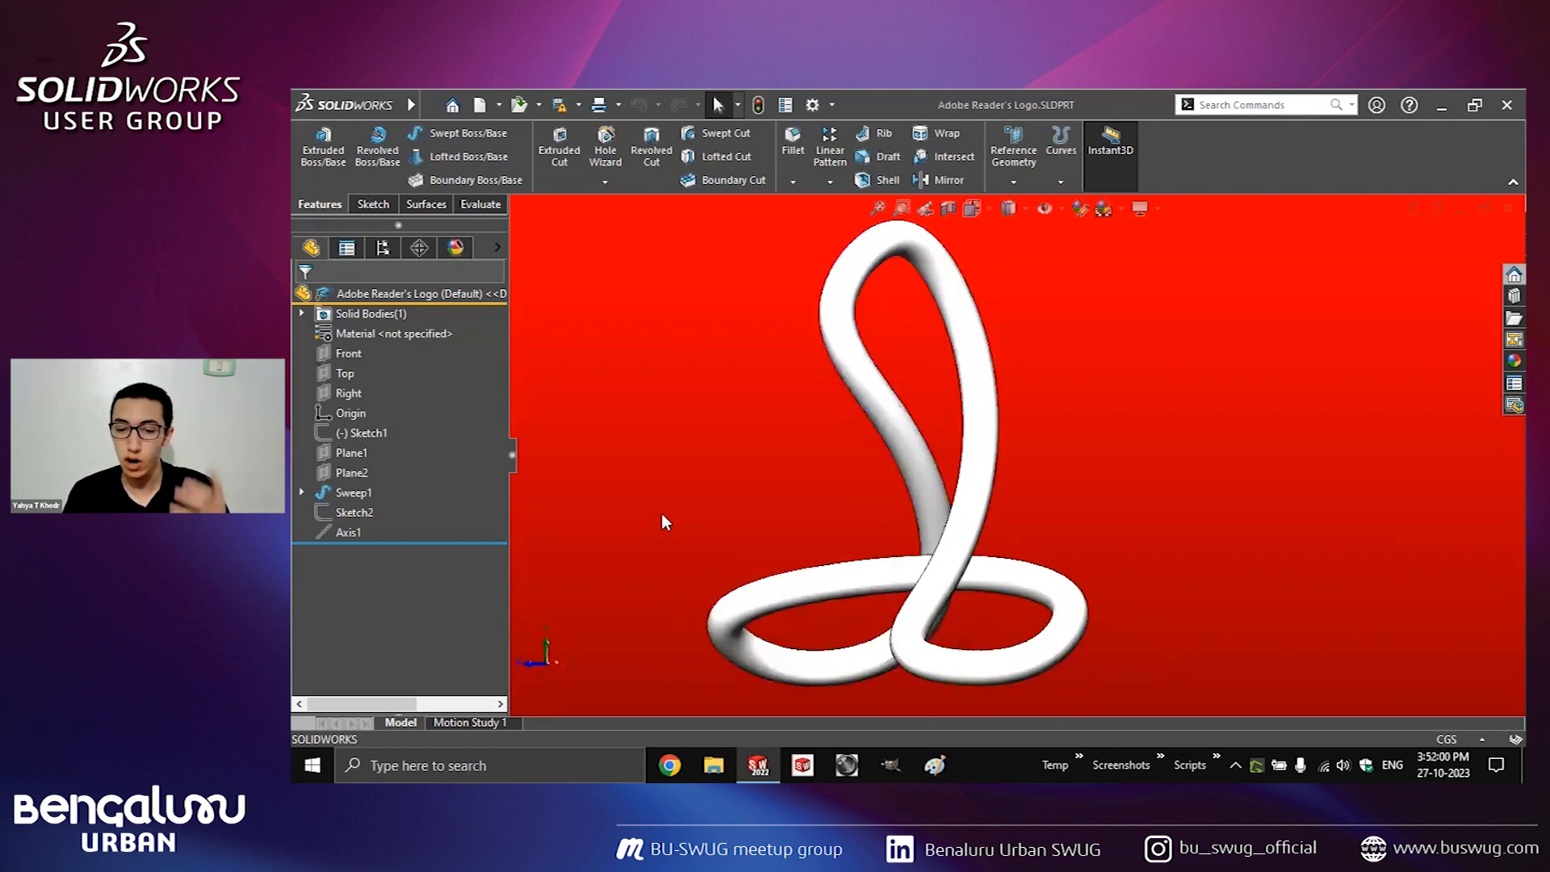
key("Left")
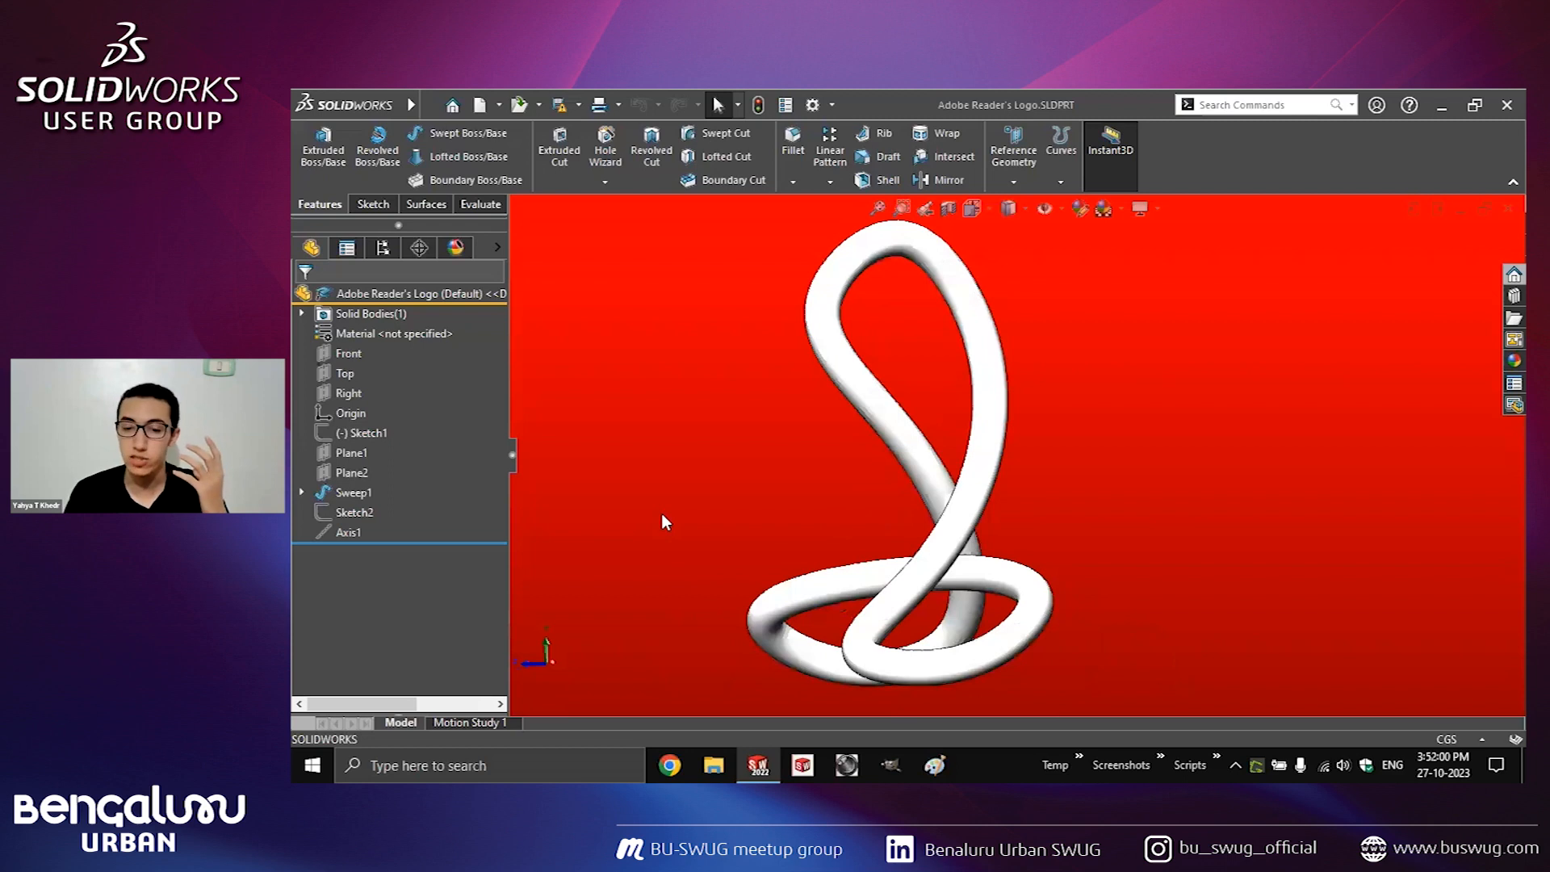
key("Left")
key("Left")
key("Left")
key("Left")
key("Left")
key("Left")
key("Left")
key("Left")
key("Left")
key("Left")
key("Left")
key("Left")
key("Left")
key("Left")
key("Left")
key("Left")
key("Left")
key("Left")
key("Left")
key("Left")
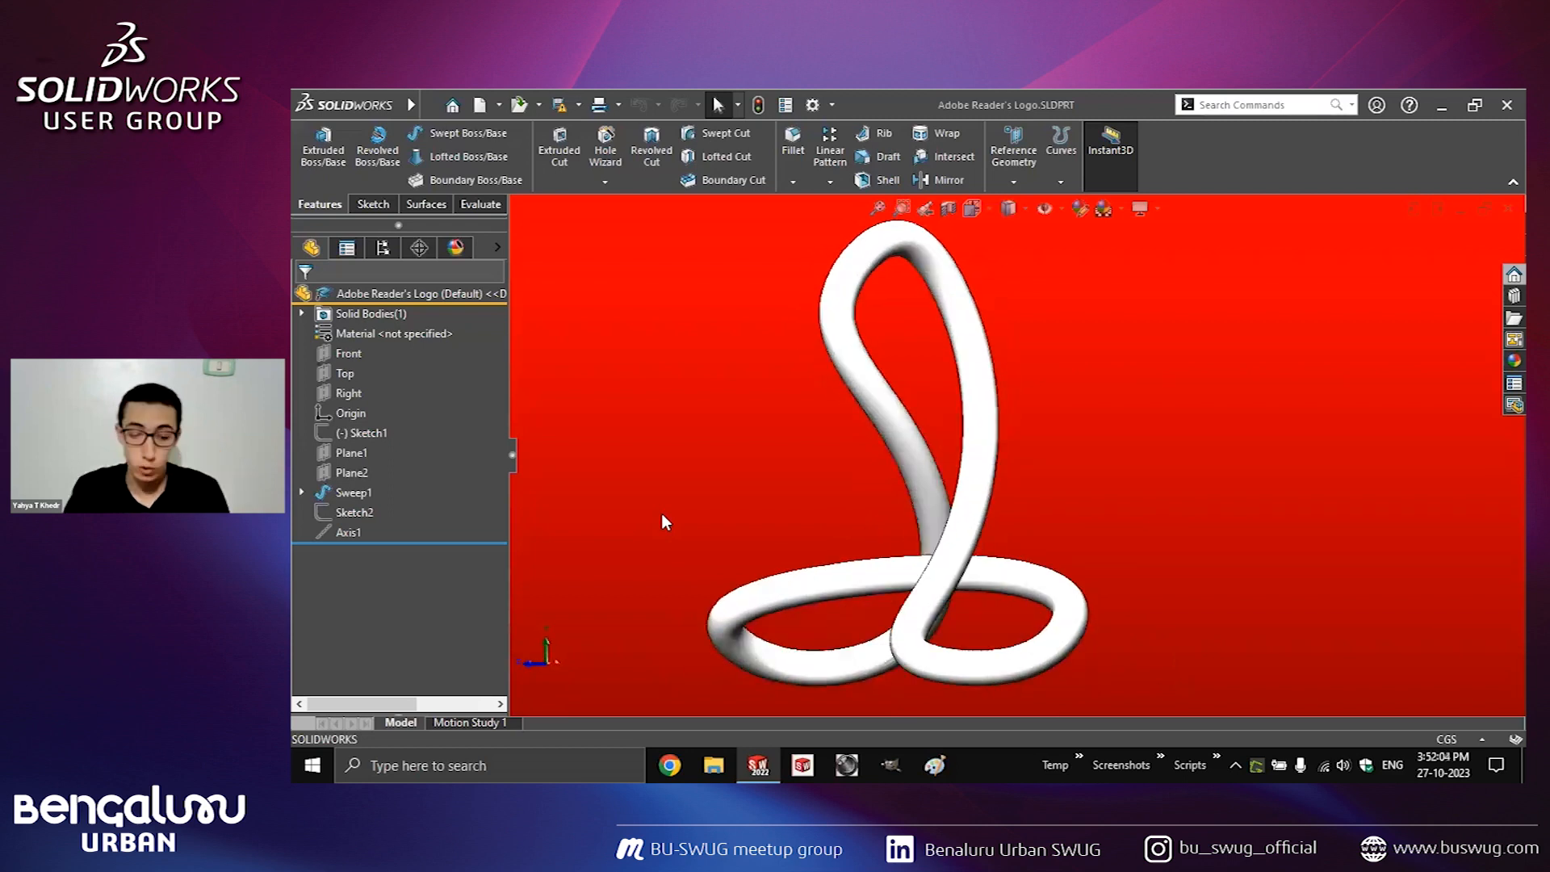
key("ctrl+7")
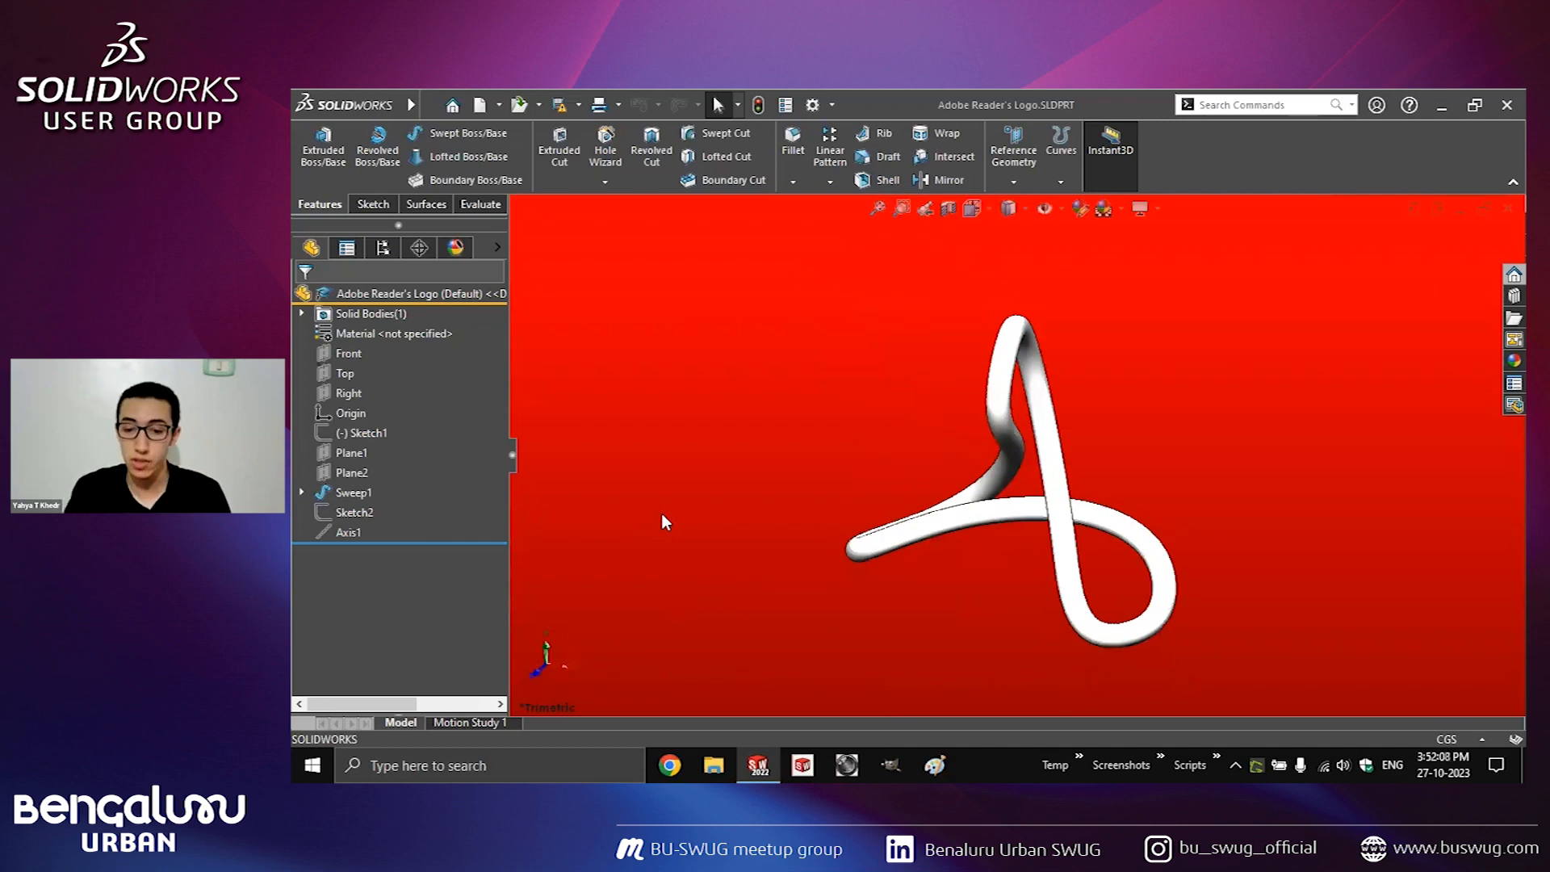
key("ctrl+4")
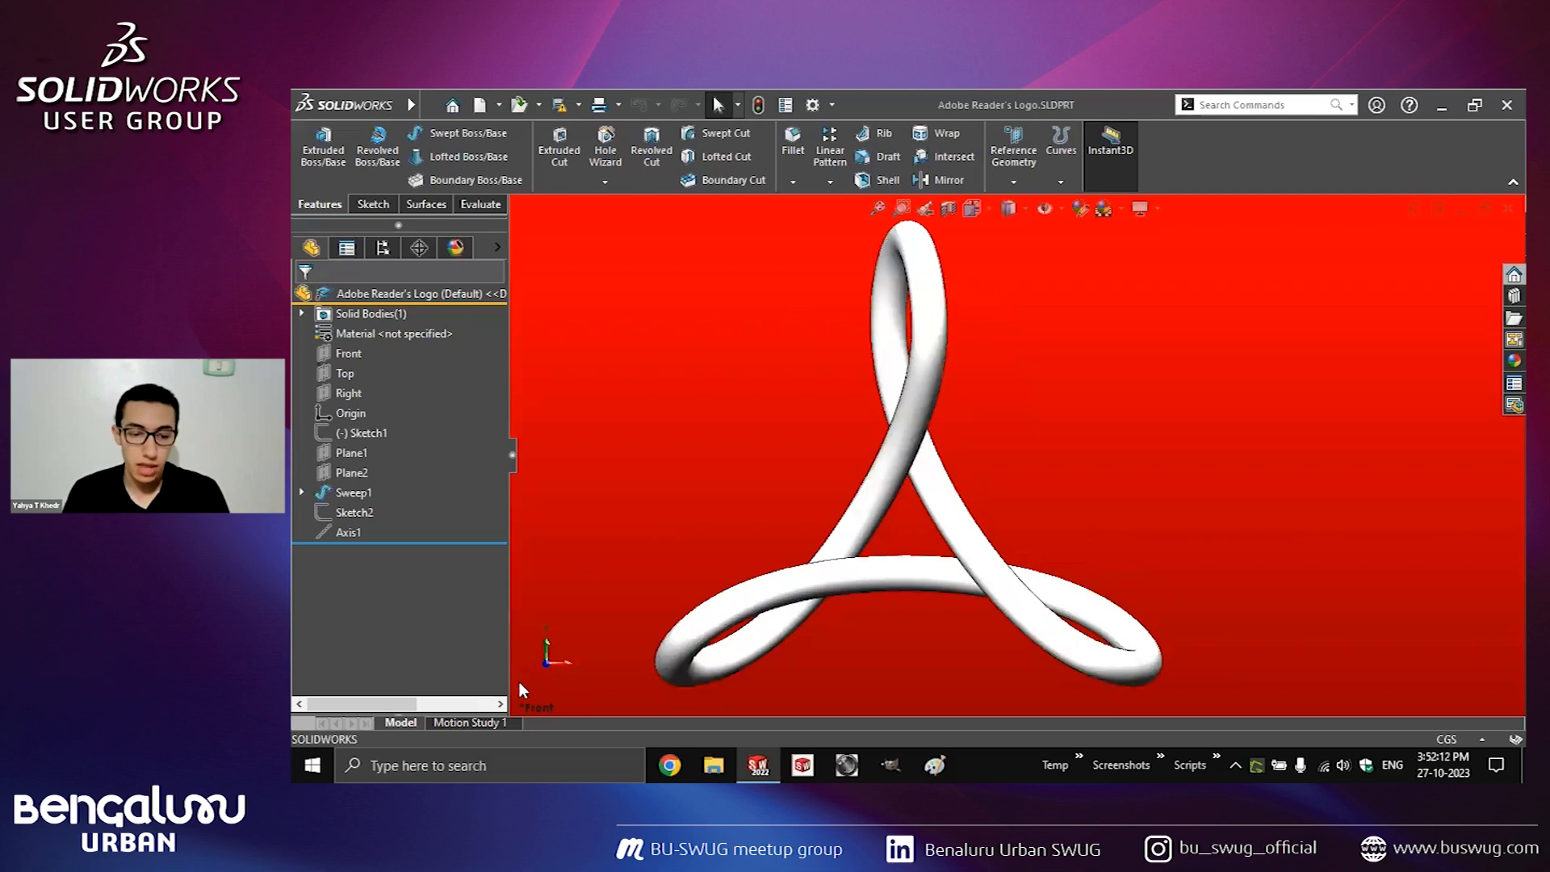
Open a new motion study for the logo part and turn the view half a turn around the model in two stages.
left_click(466, 722)
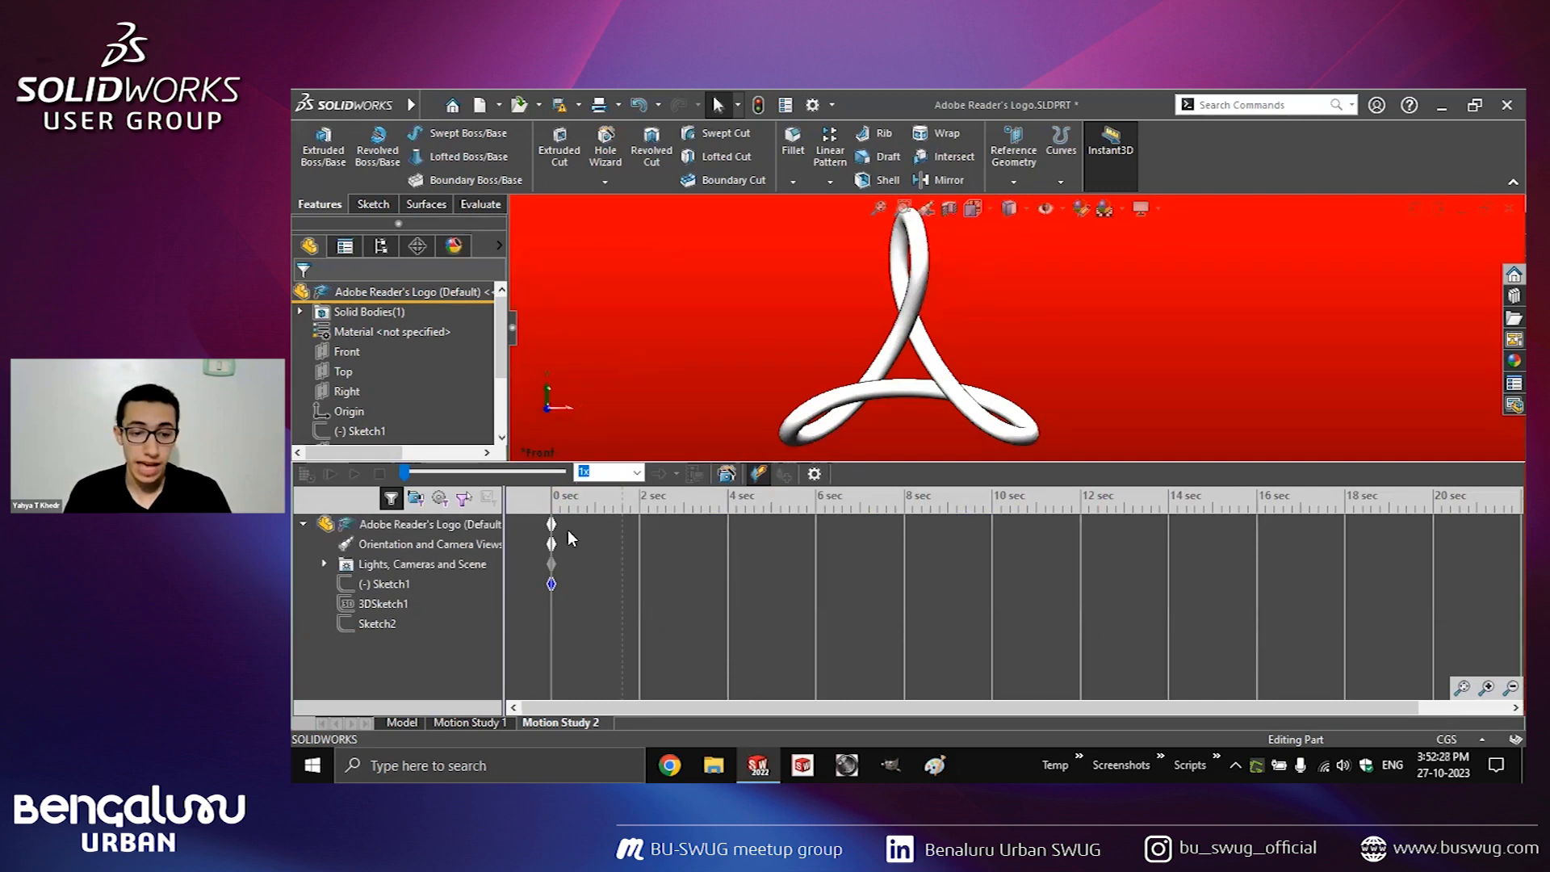
left_click_drag(552, 525, 641, 523)
left_click(641, 523)
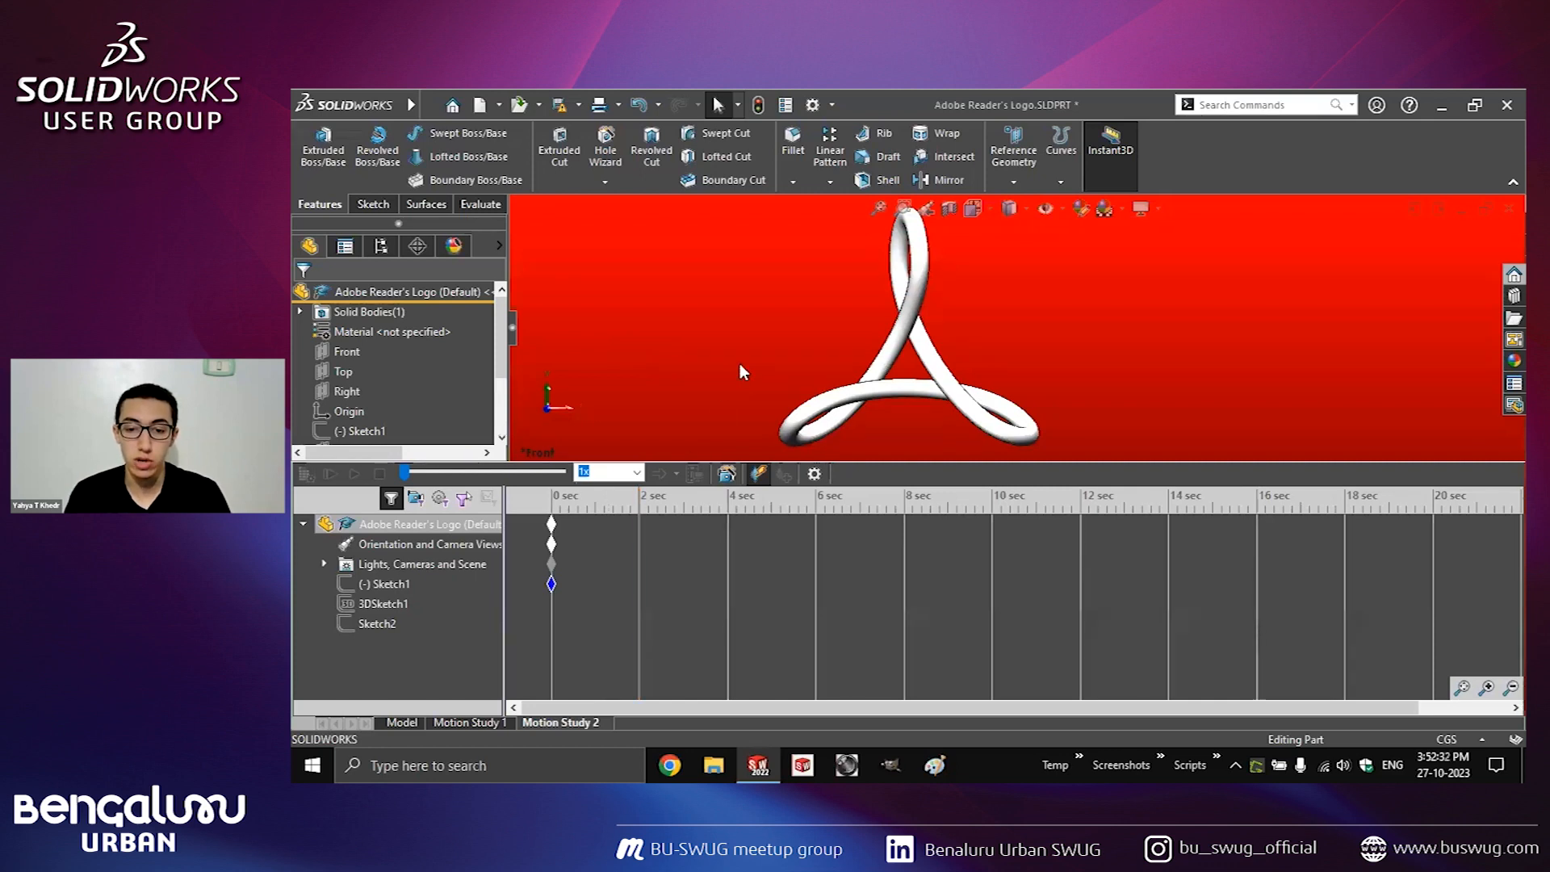
key("shift+Left")
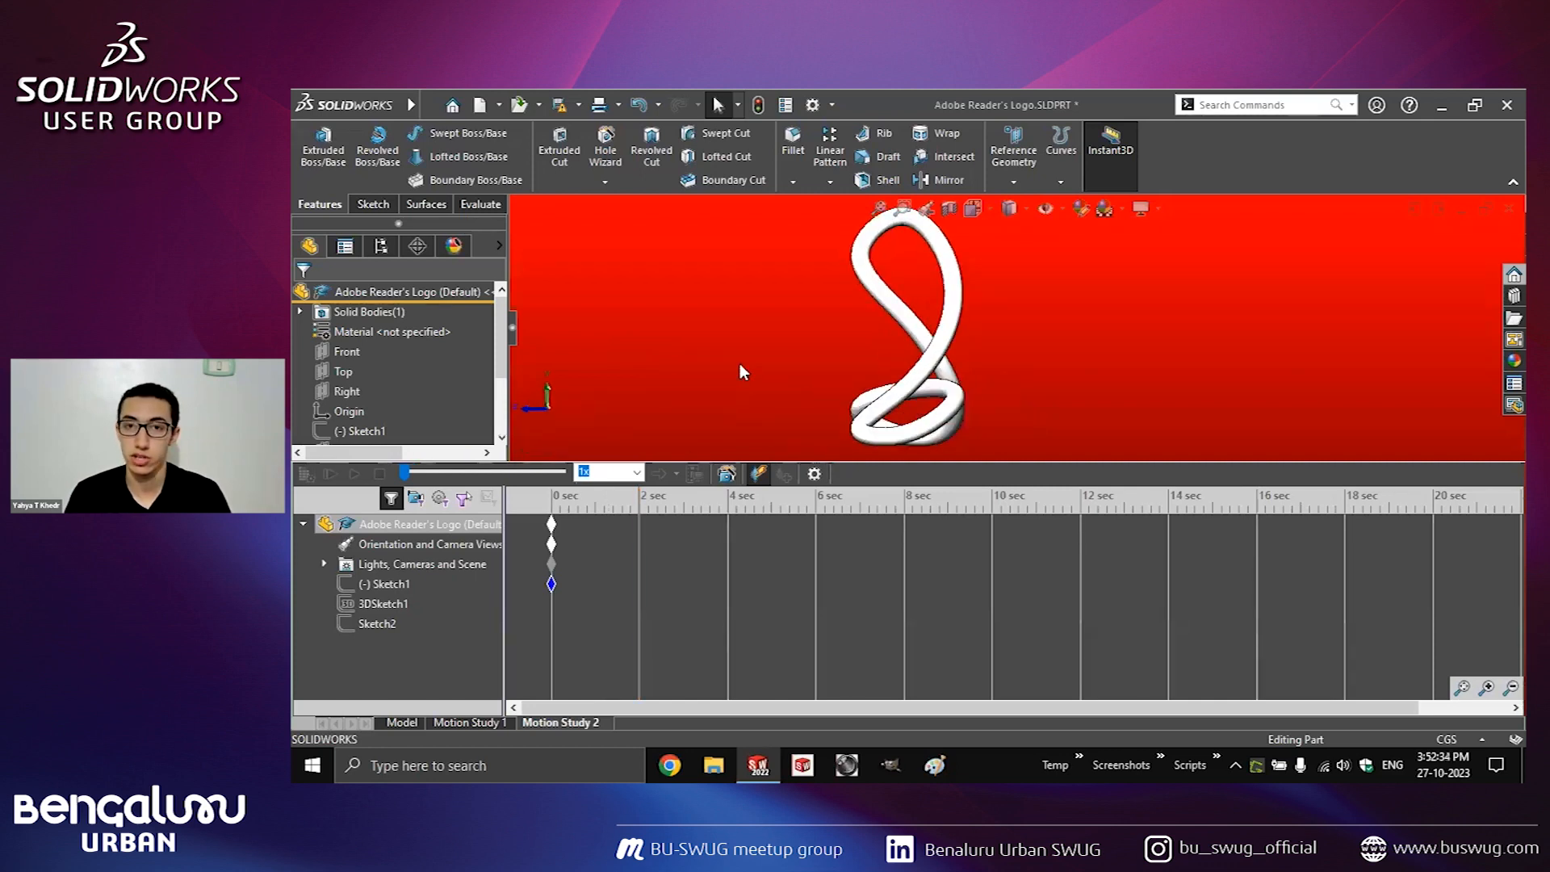
left_click(728, 526)
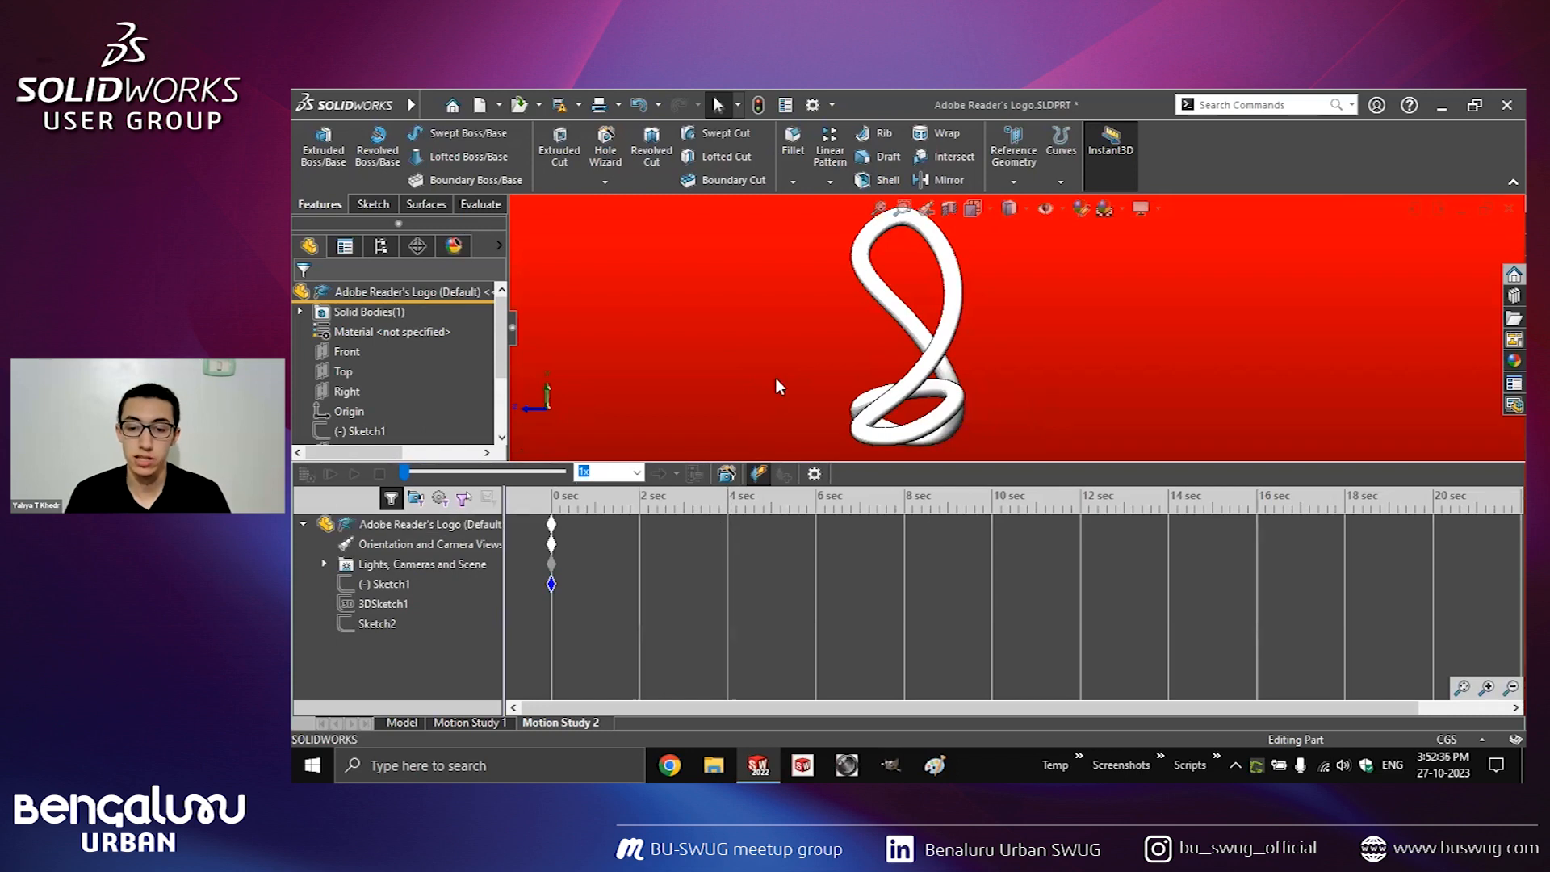
key("shift+Left")
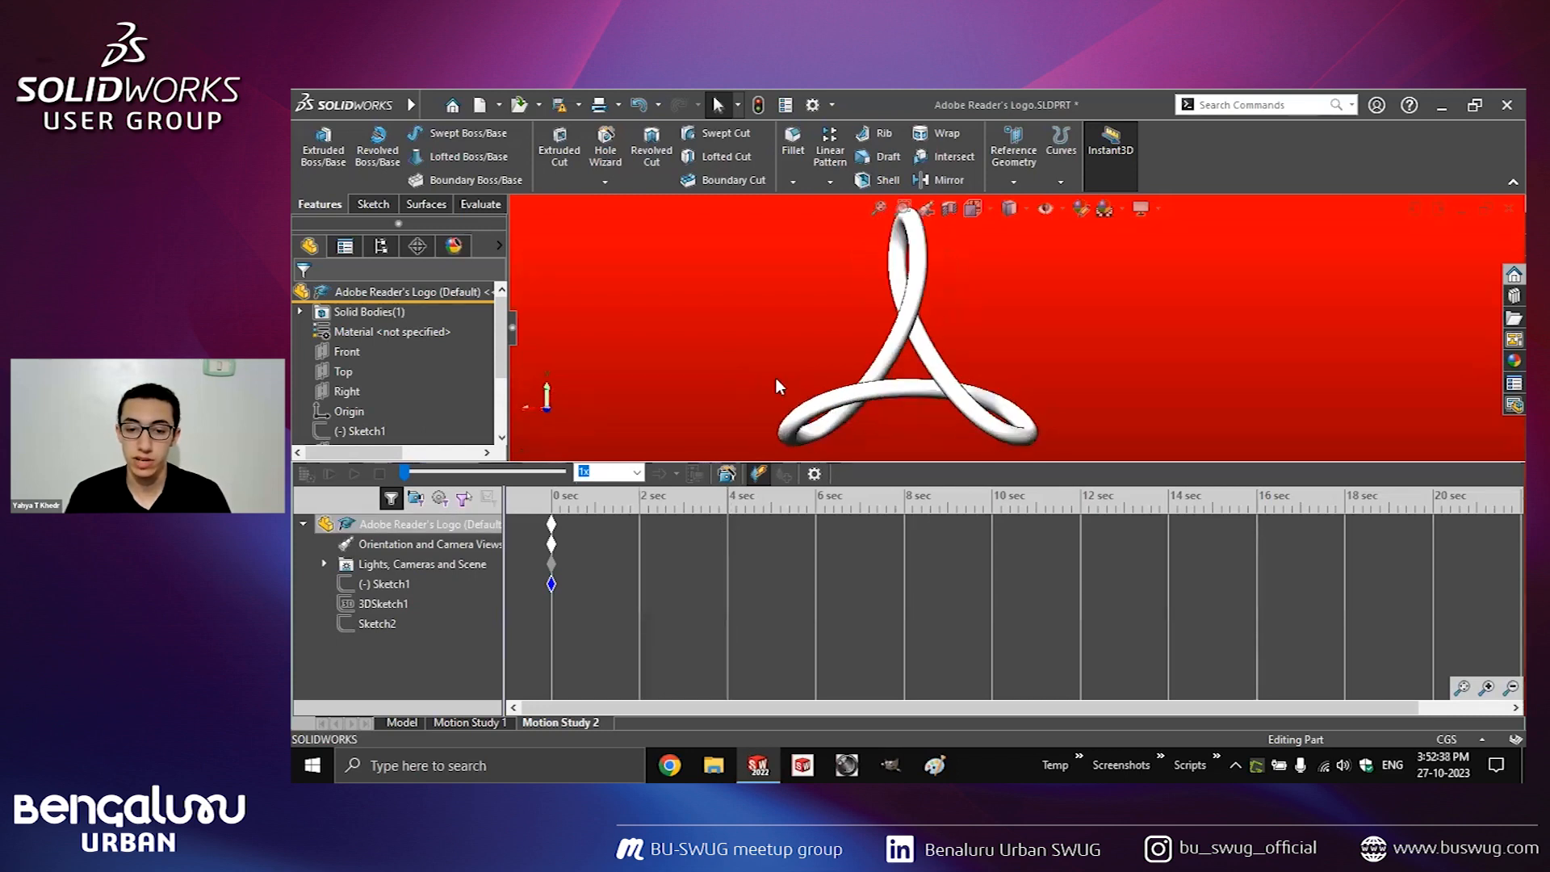
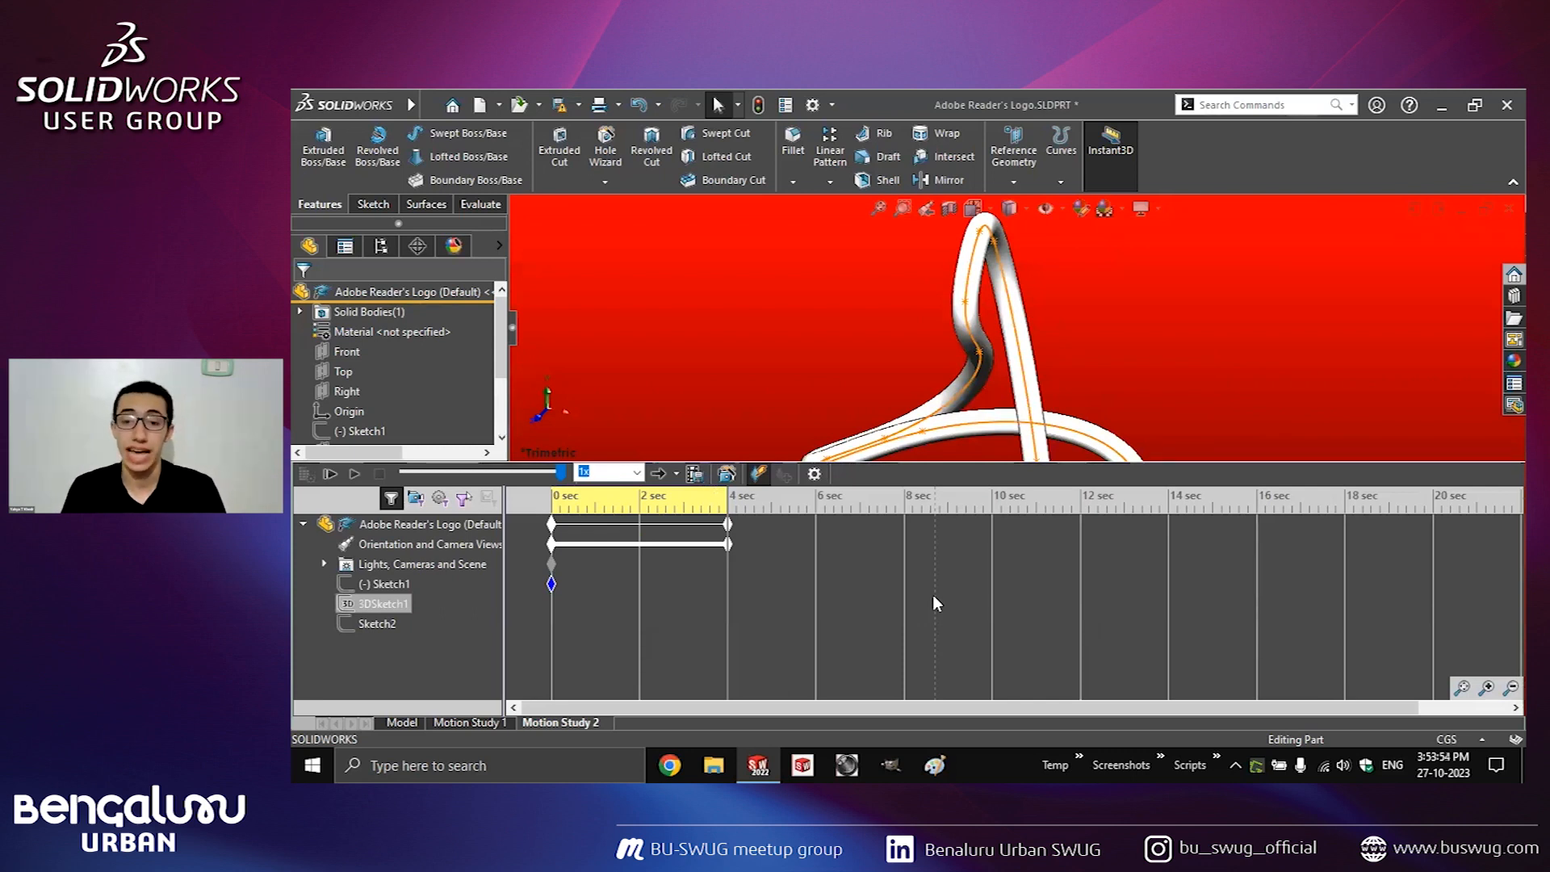
Return from the motion study to the model and add a new camera to the scene.
left_click(1165, 281)
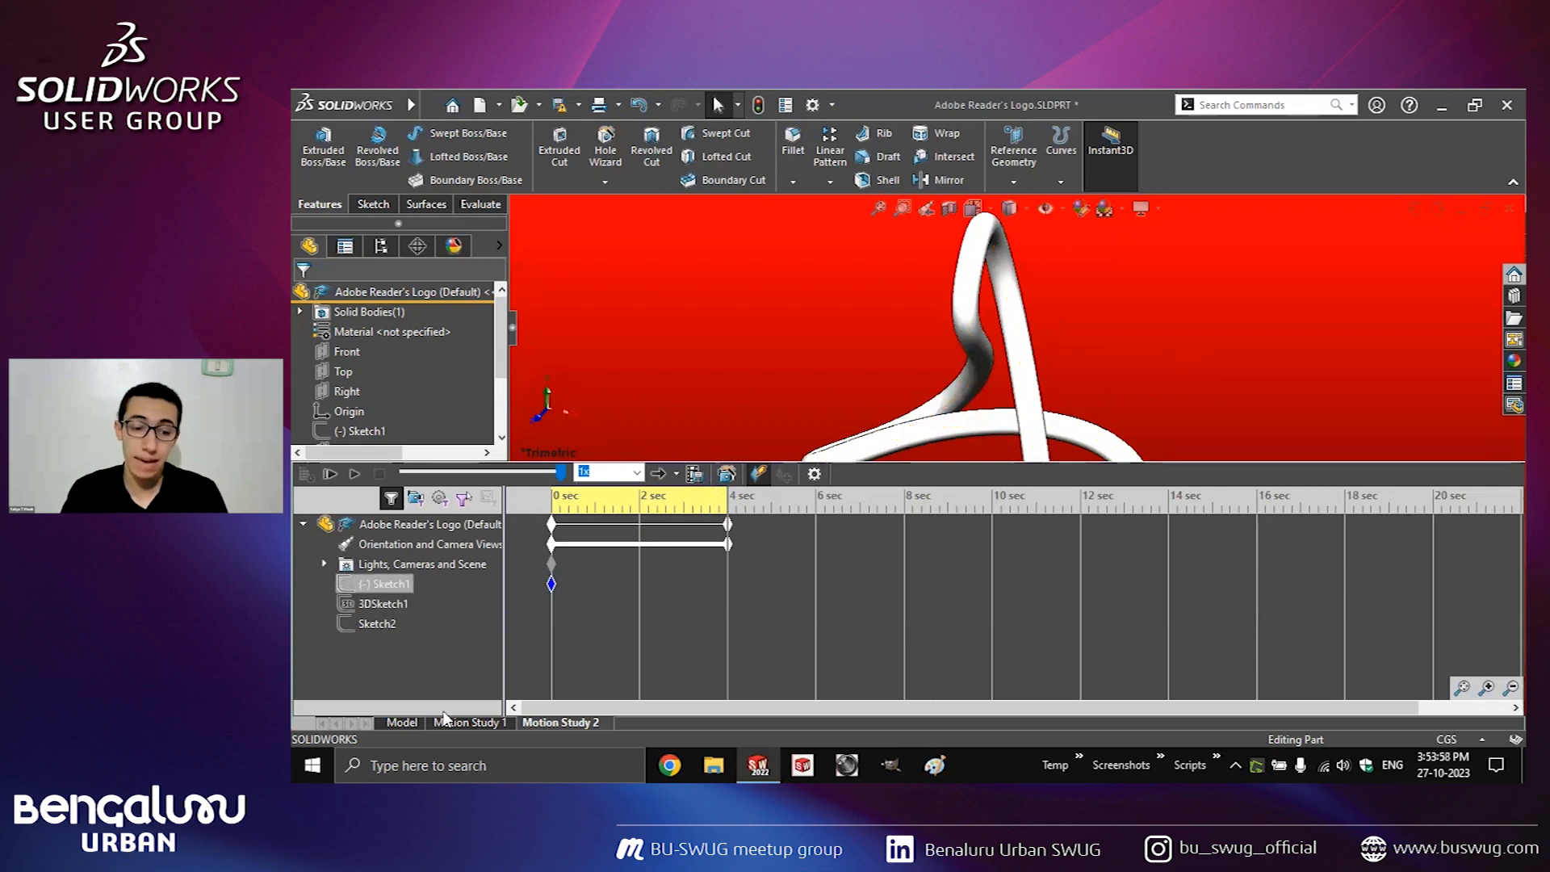
left_click(403, 722)
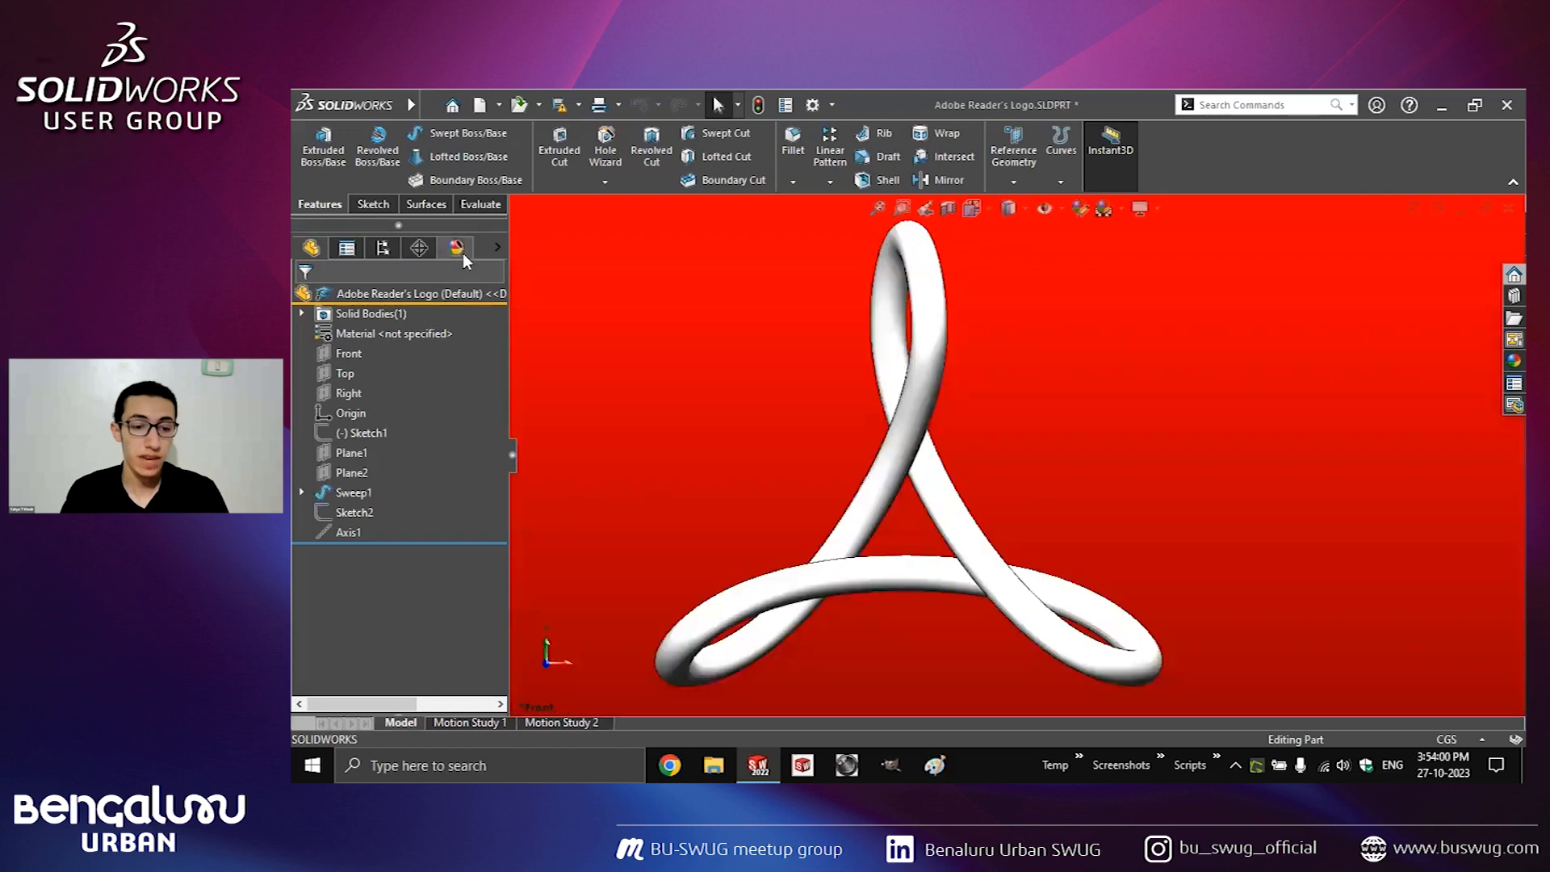
left_click(456, 248)
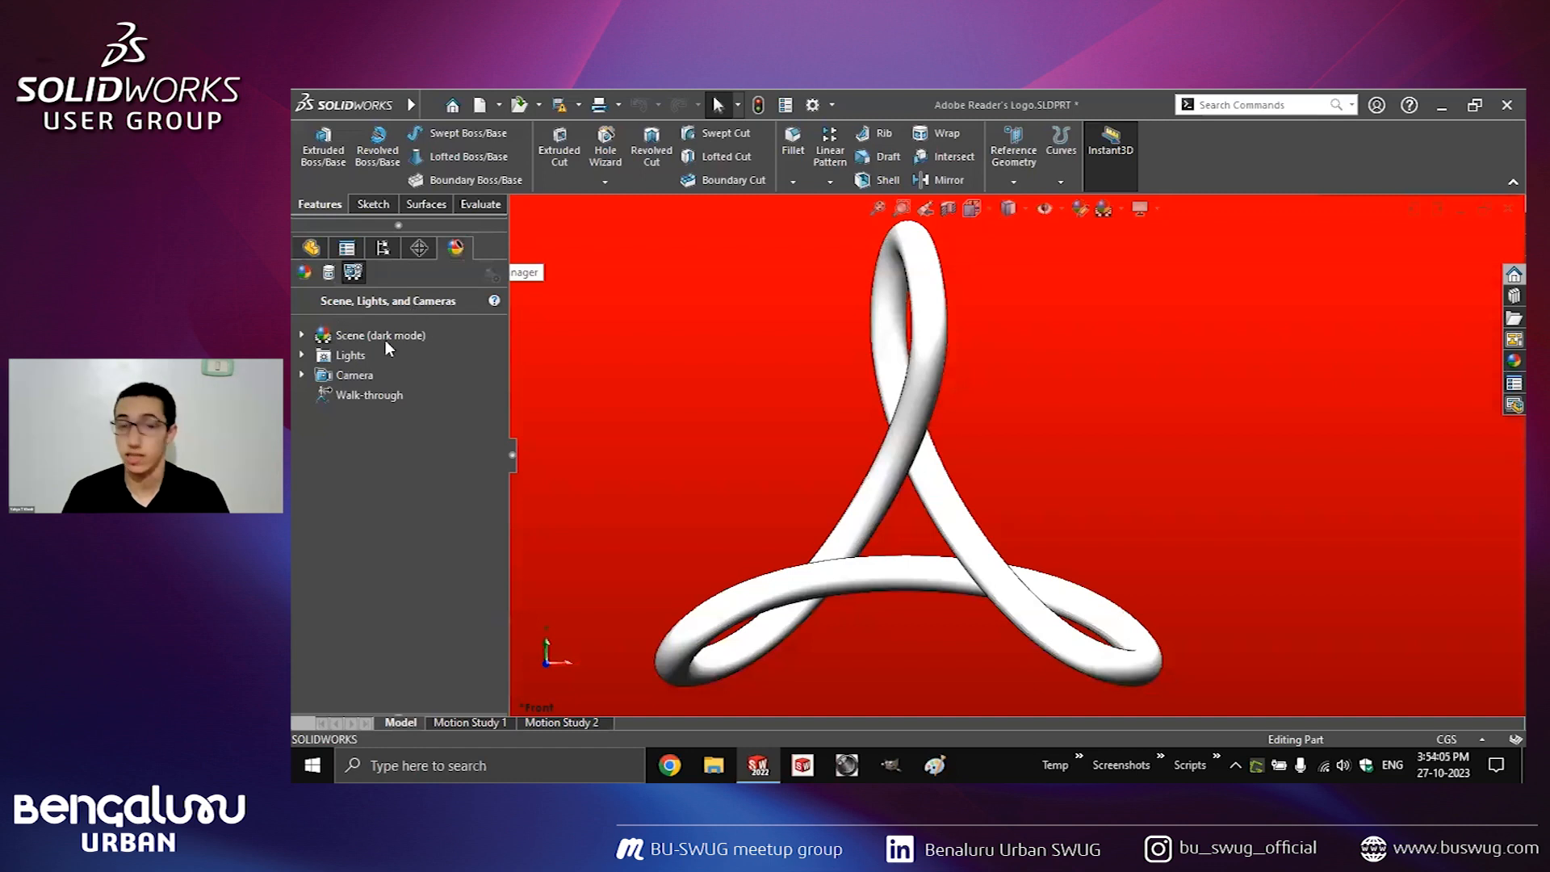
right_click(335, 376)
key("Escape")
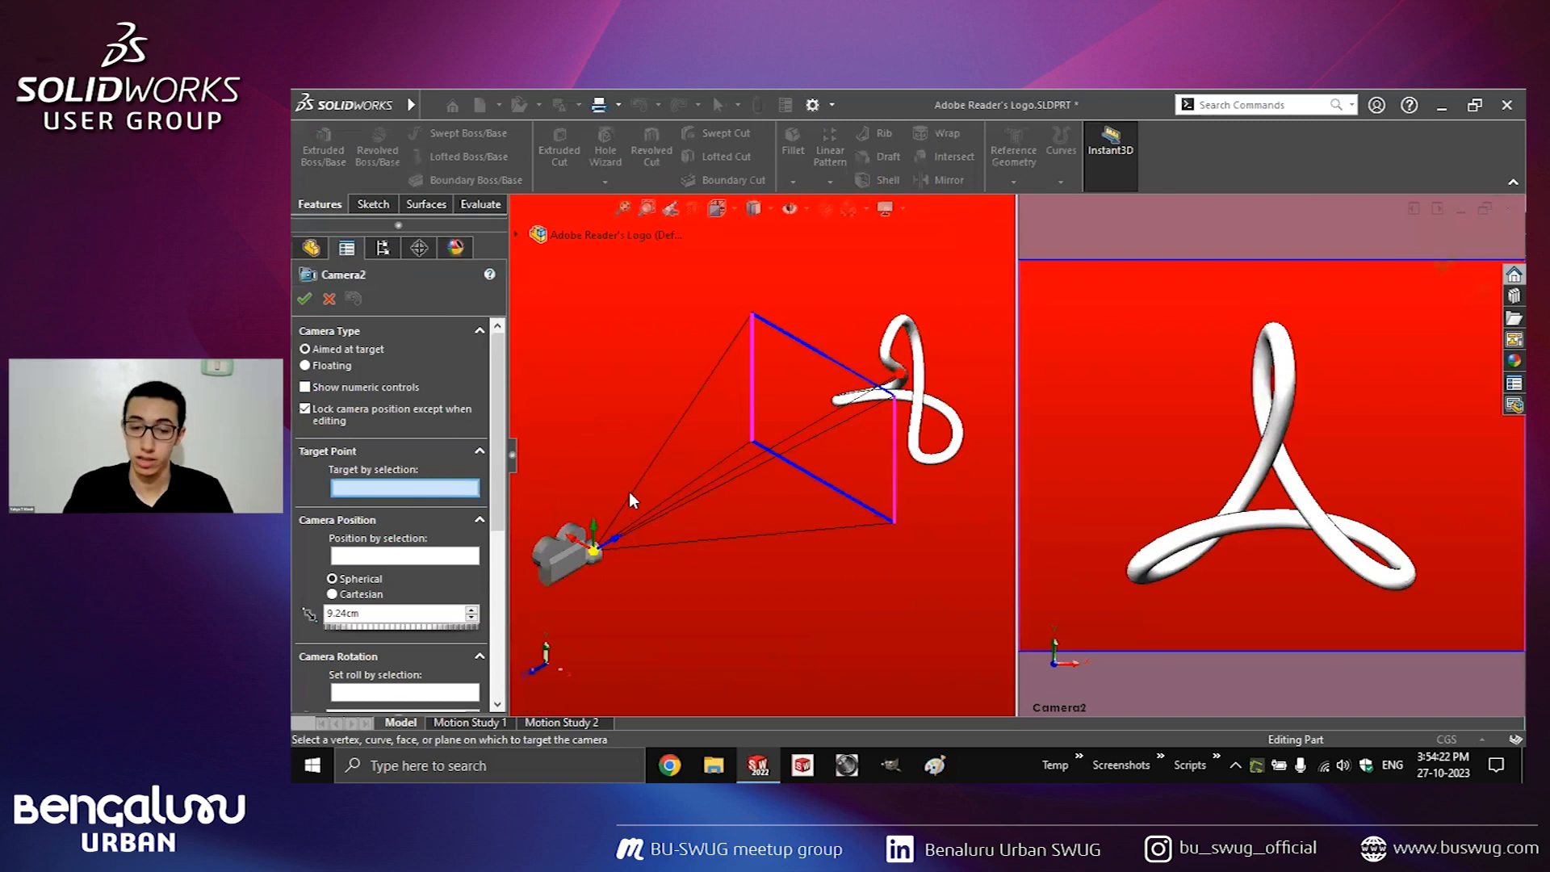
Shift the camera's target point slightly and move the camera to about 7.38 cm from the target.
mouse_move(899, 376)
left_mouse_down()
mouse_move(892, 430)
mouse_move(854, 387)
mouse_move(879, 365)
mouse_move(913, 397)
mouse_move(902, 391)
left_mouse_up()
left_click_drag(594, 552, 730, 550)
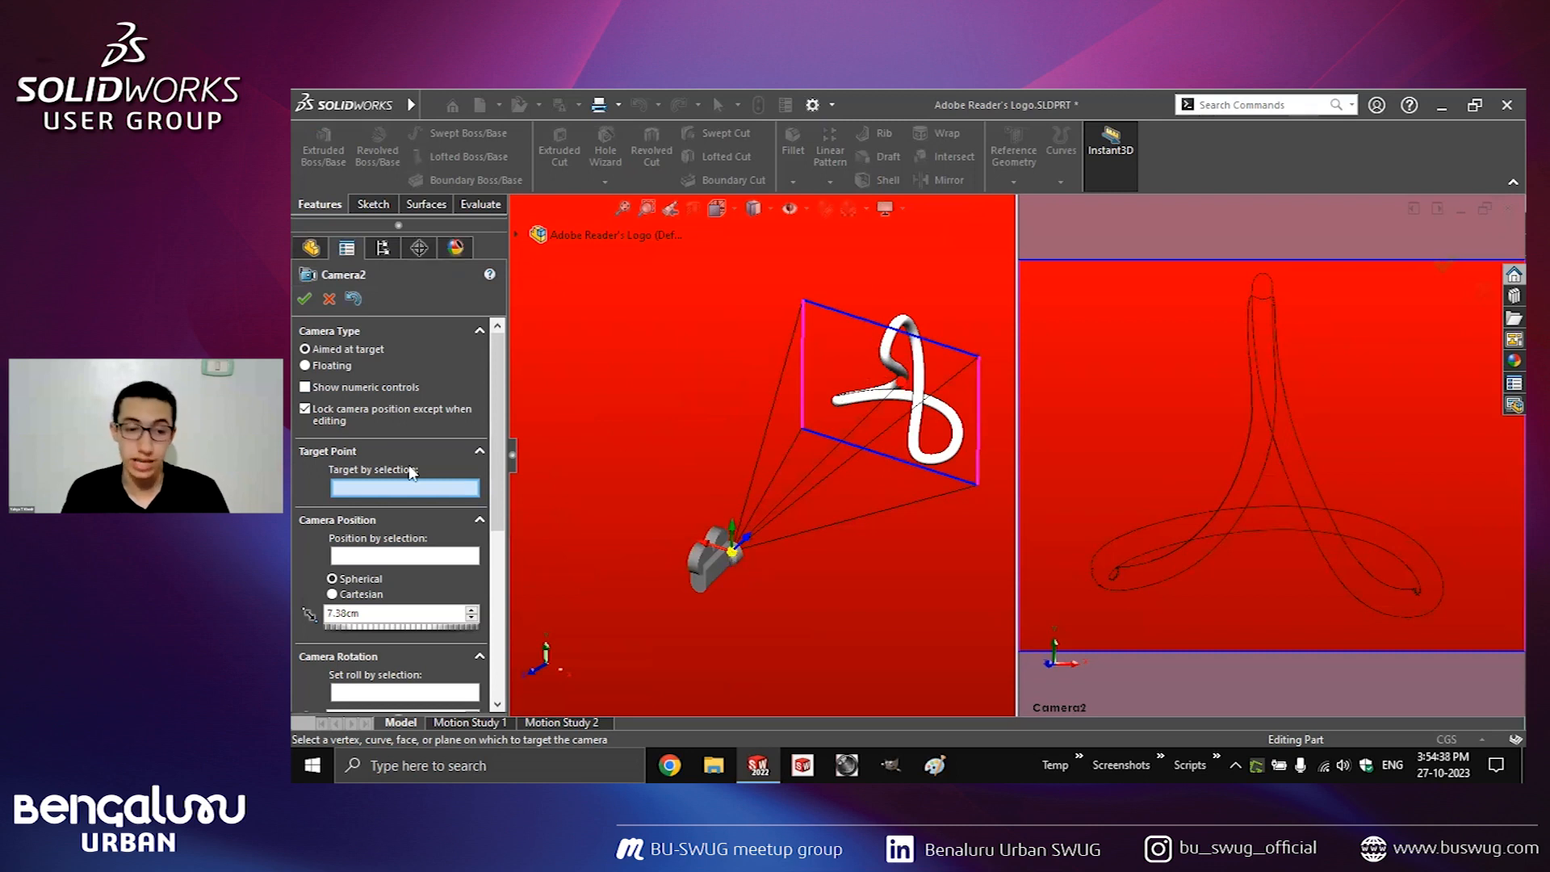
Show the camera's numeric controls and set the target point's X, Y and Z coordinates to 0 cm.
left_click(305, 387)
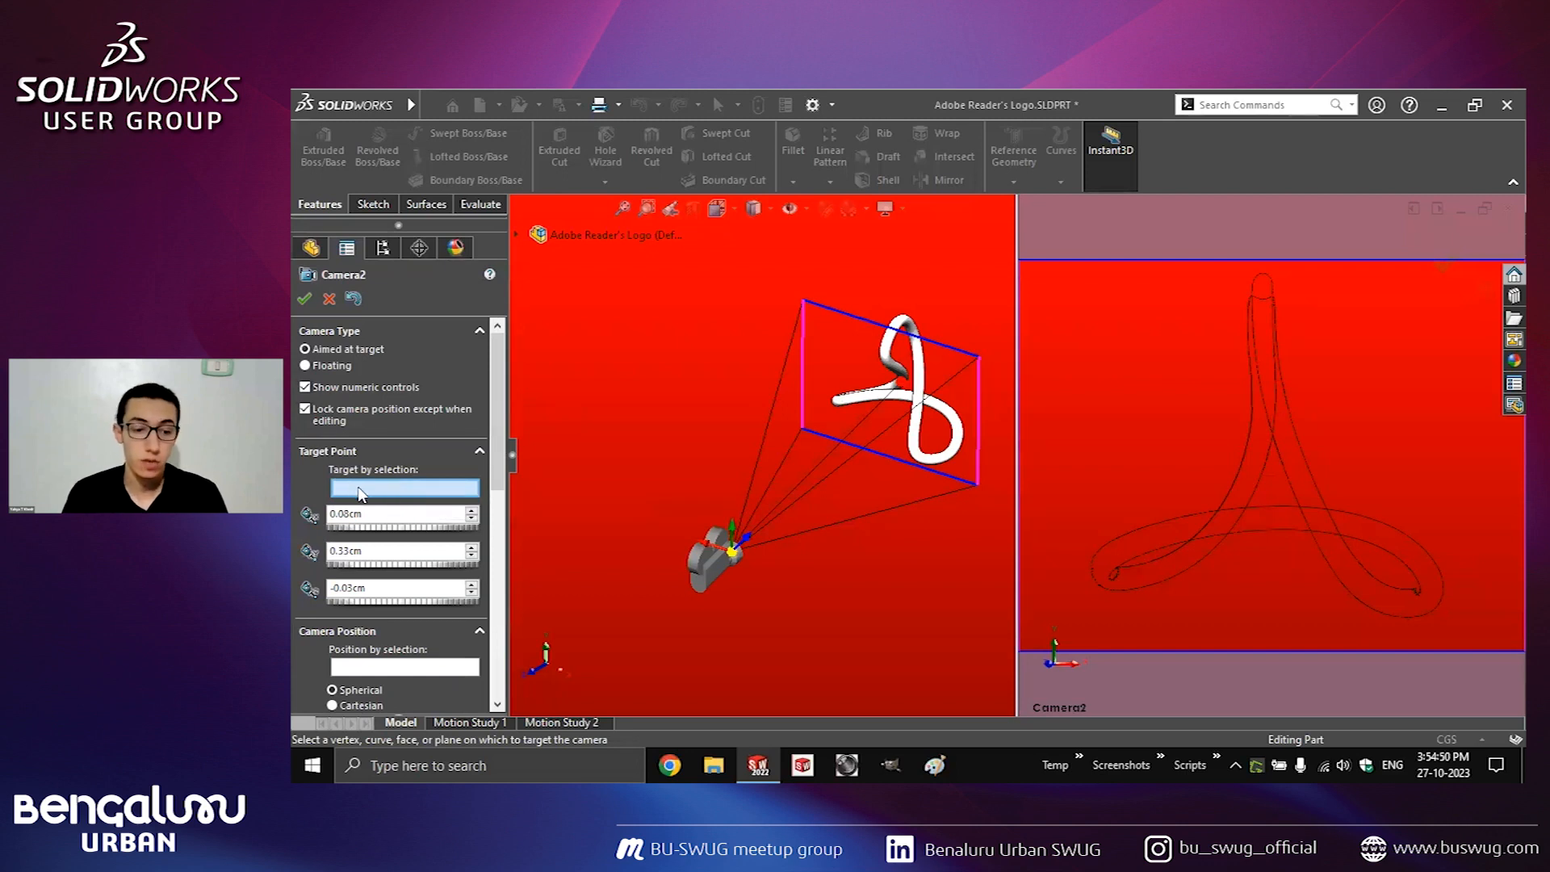
double_click(355, 515)
type("0")
key("Tab")
key("Tab")
key("Tab")
key("shift+Tab")
type("0")
key("shift+Tab")
type("0")
key("Return")
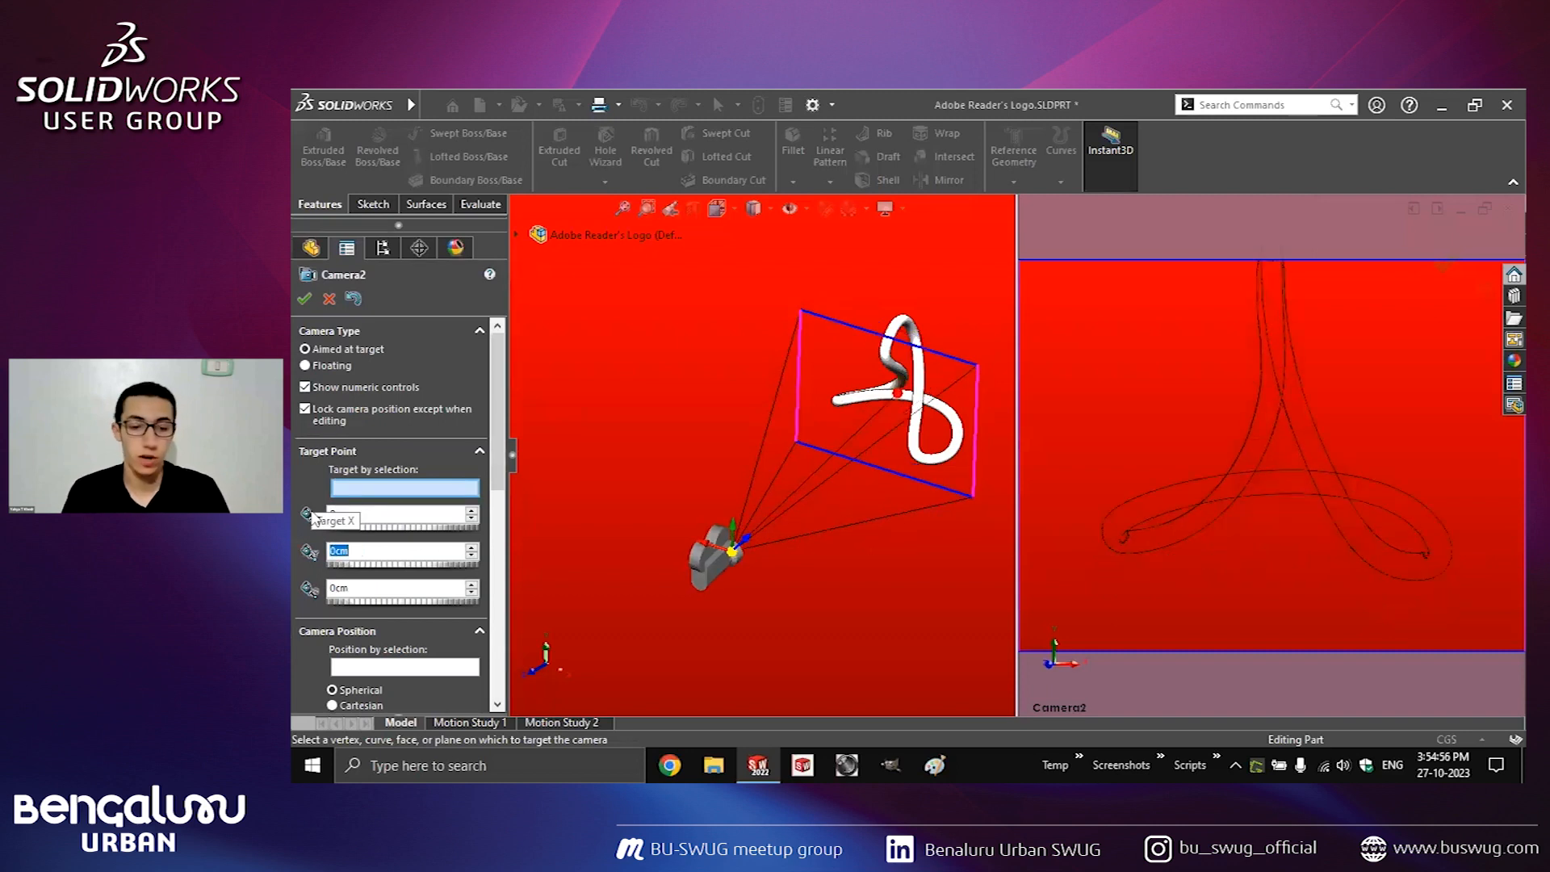
Attach the camera's target point to the part's Origin and move the camera to about 7.14 cm from it.
left_click(515, 235)
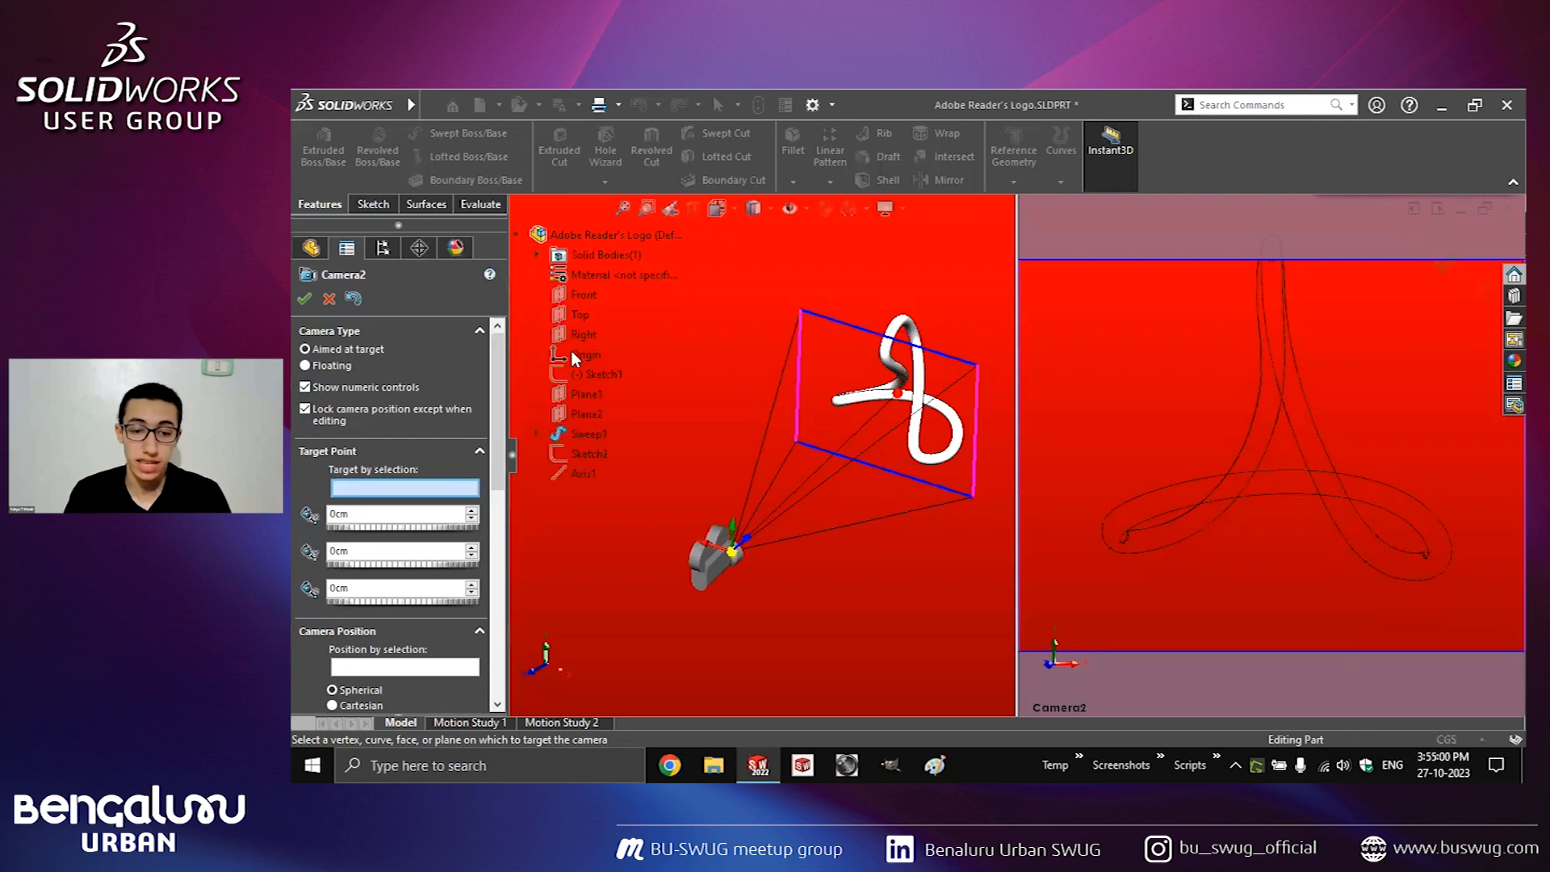
left_click(572, 354)
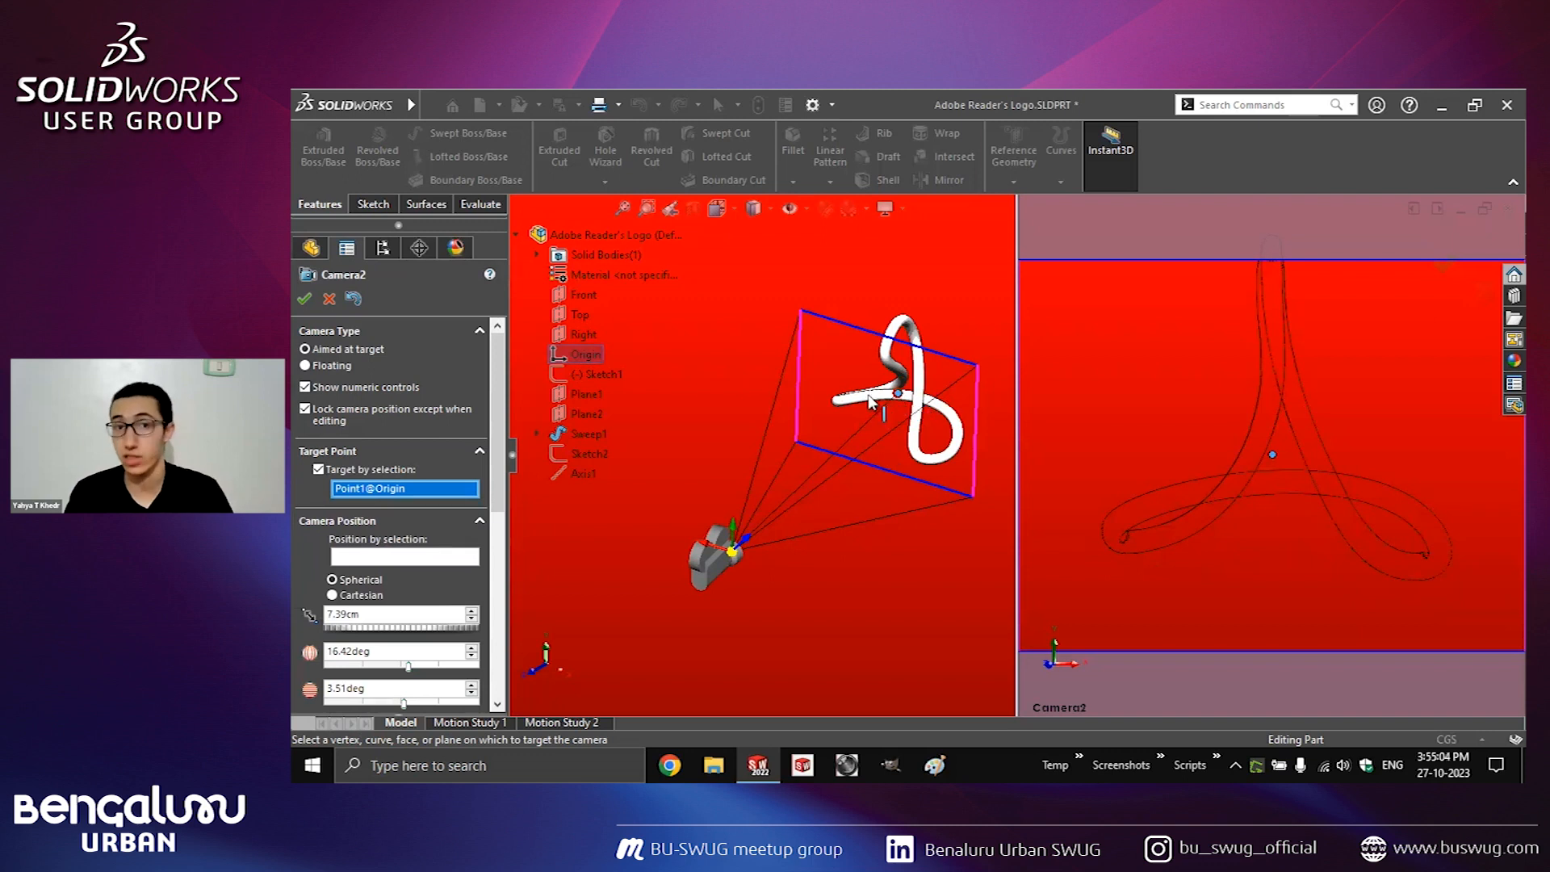
left_click_drag(733, 551, 699, 448)
Set the camera's distance from the target to 10 cm and both of its spherical position angles to 0 deg.
scroll(496, 496, "down", 3)
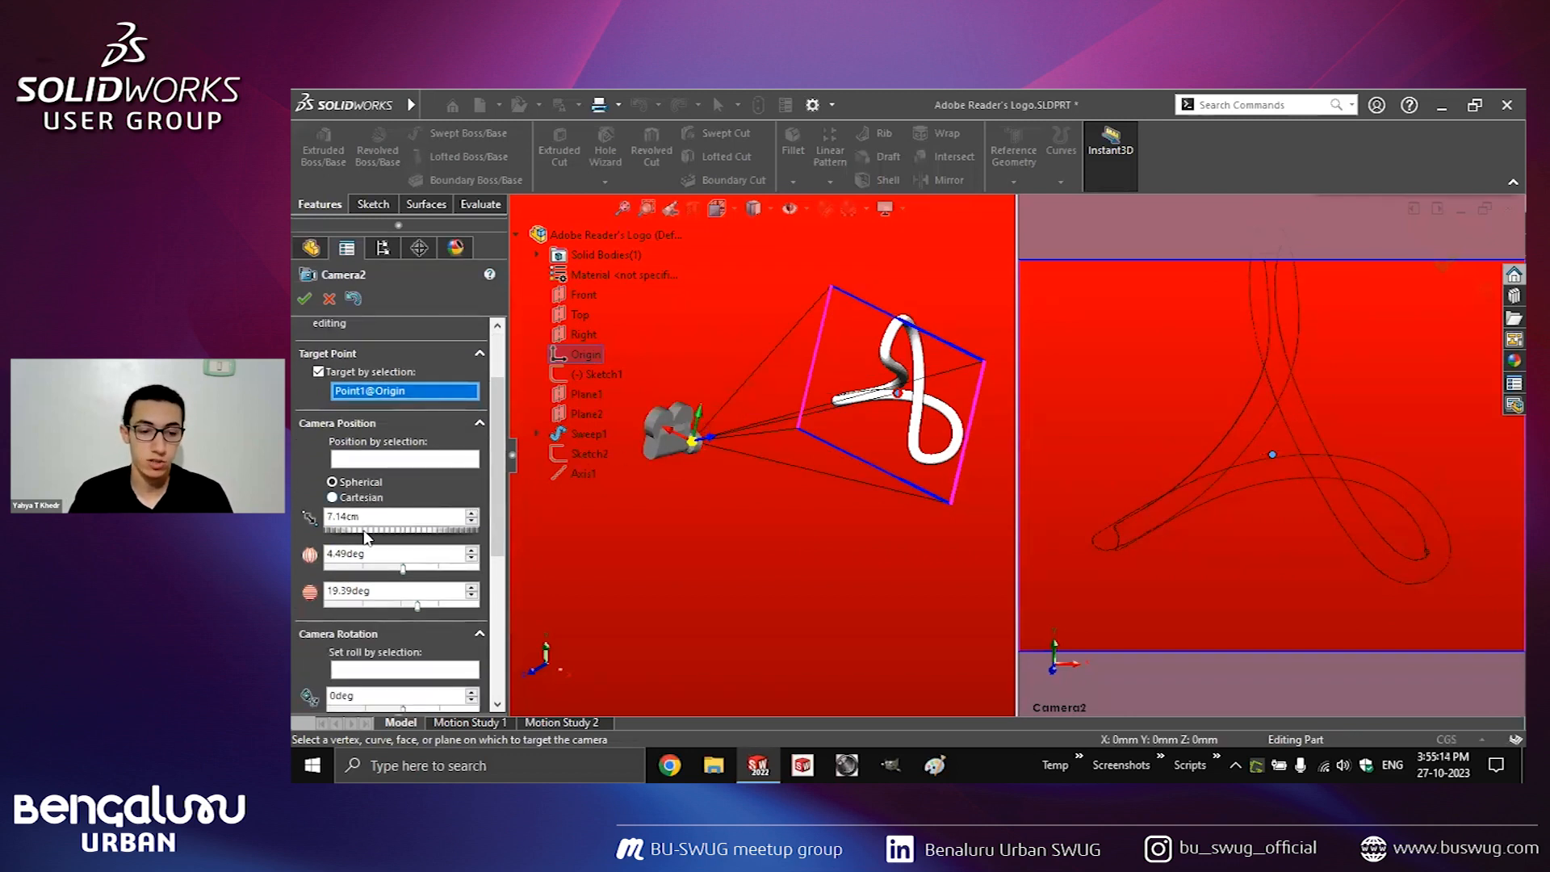
left_click_drag(359, 517, 308, 517)
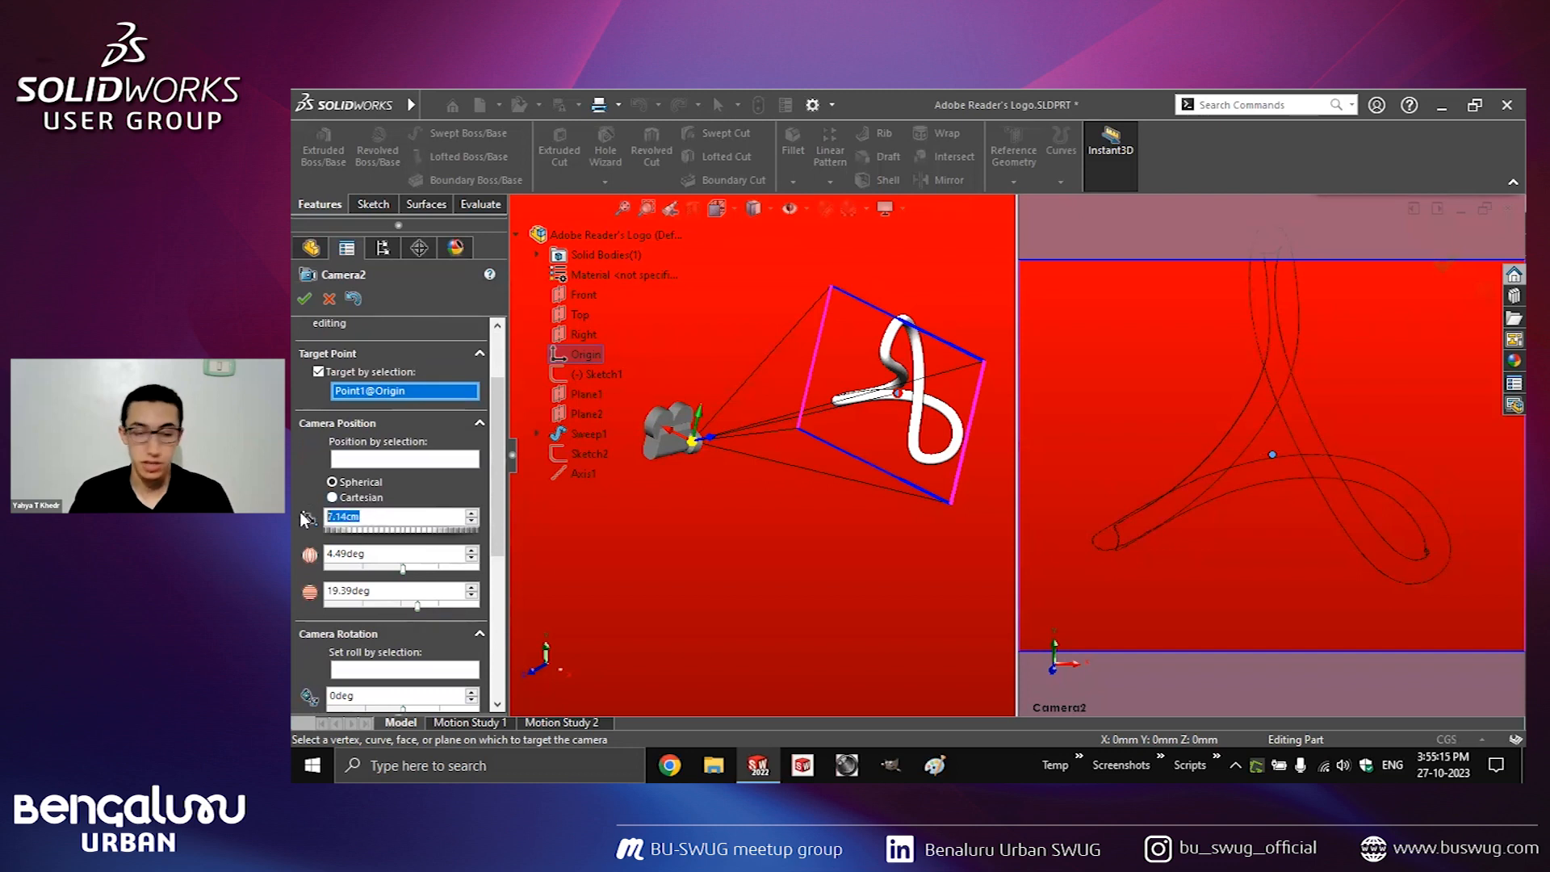
type("10")
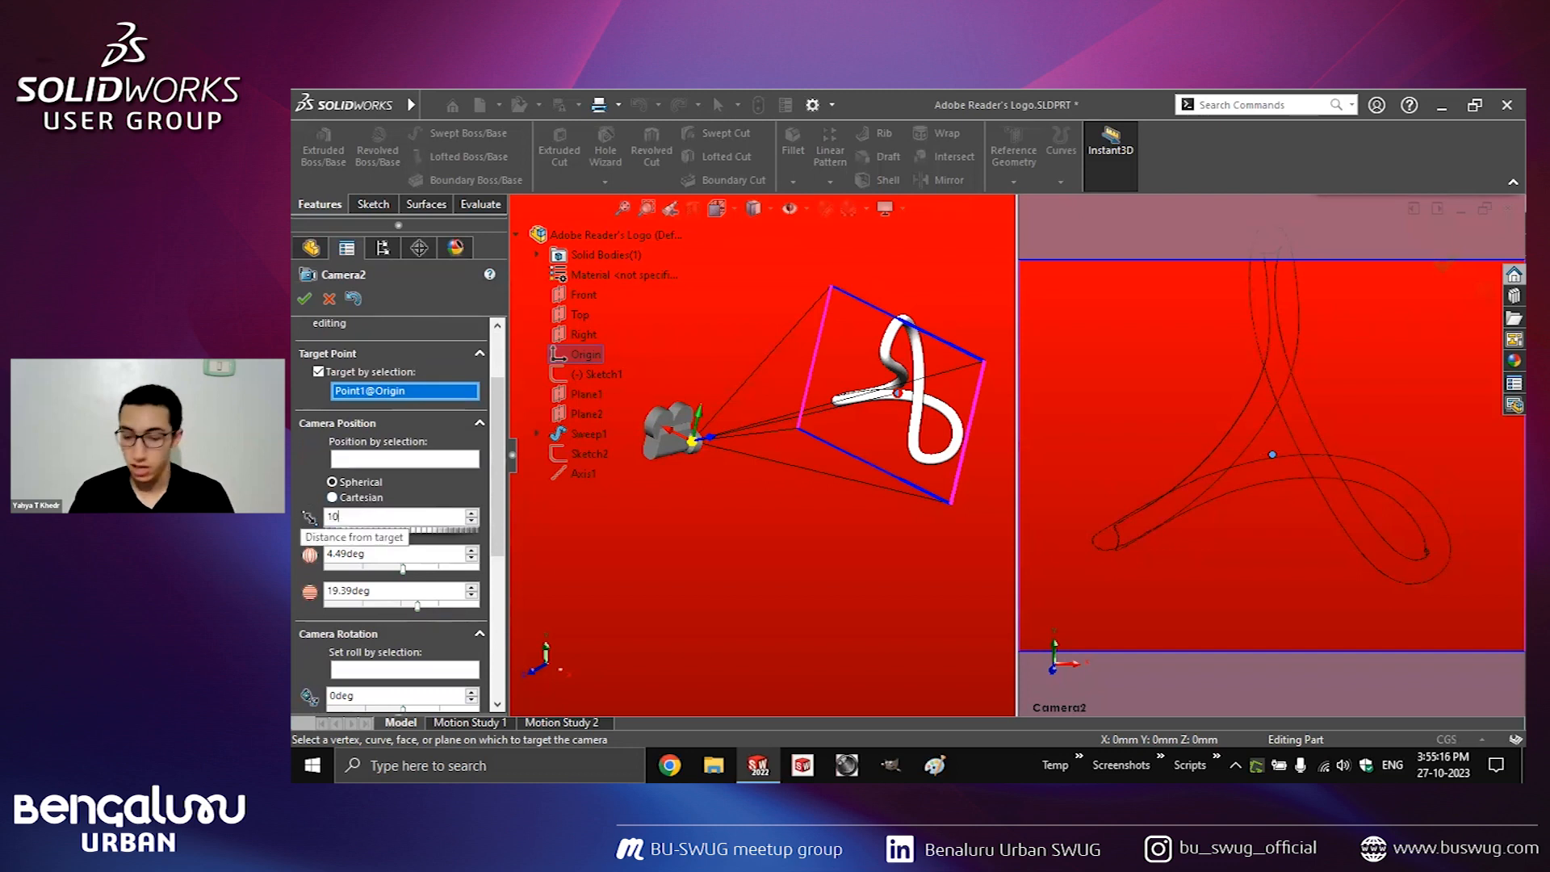
key("Return")
left_click(311, 556)
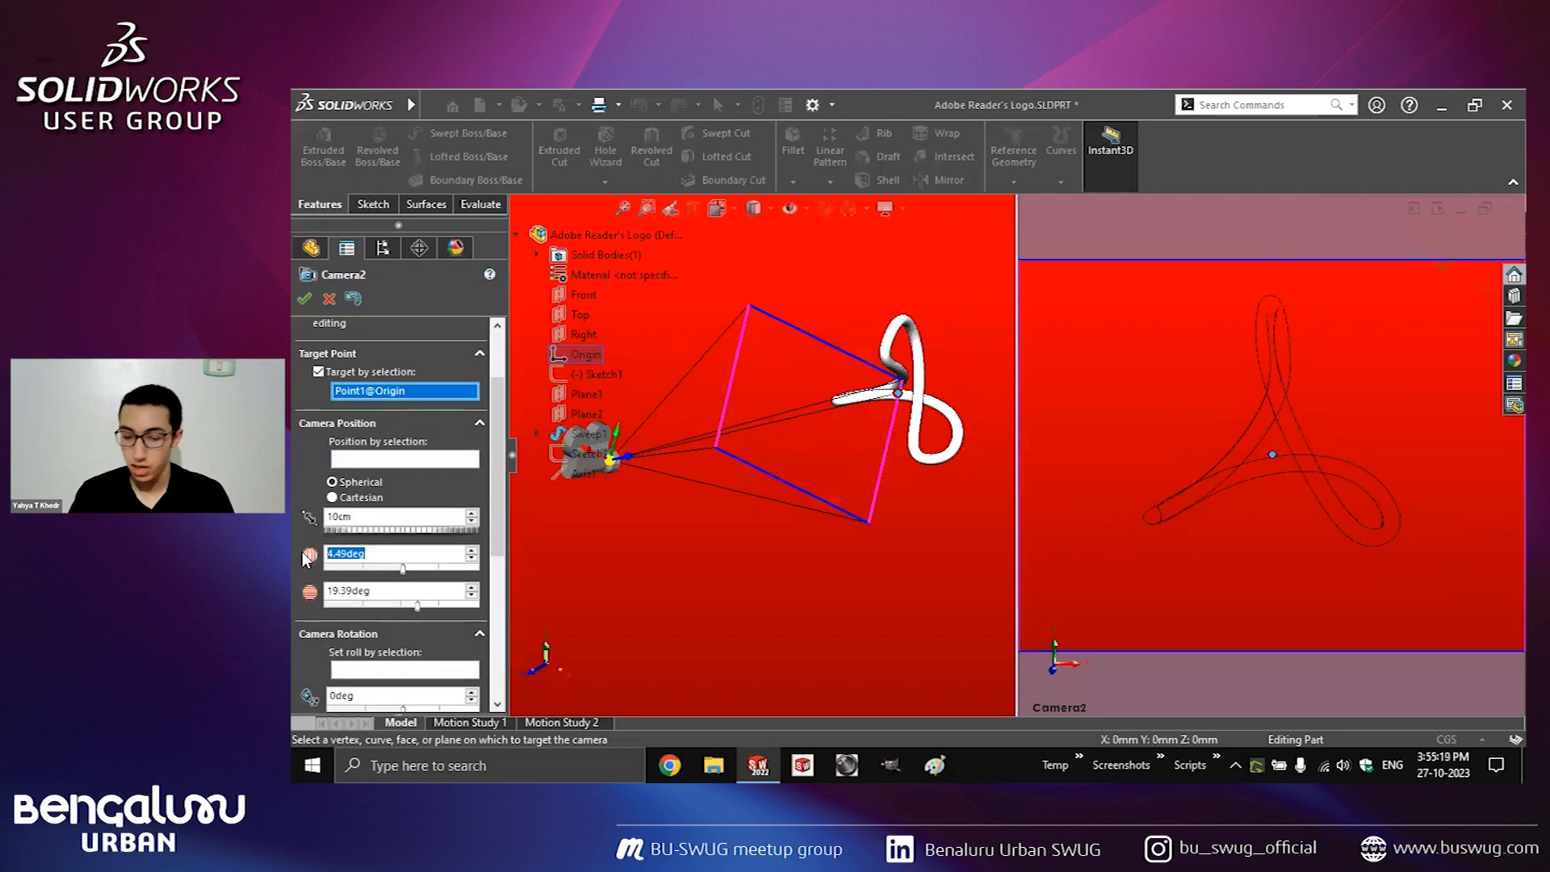
type("0")
key("Return")
key("Tab")
type("0")
key("Return")
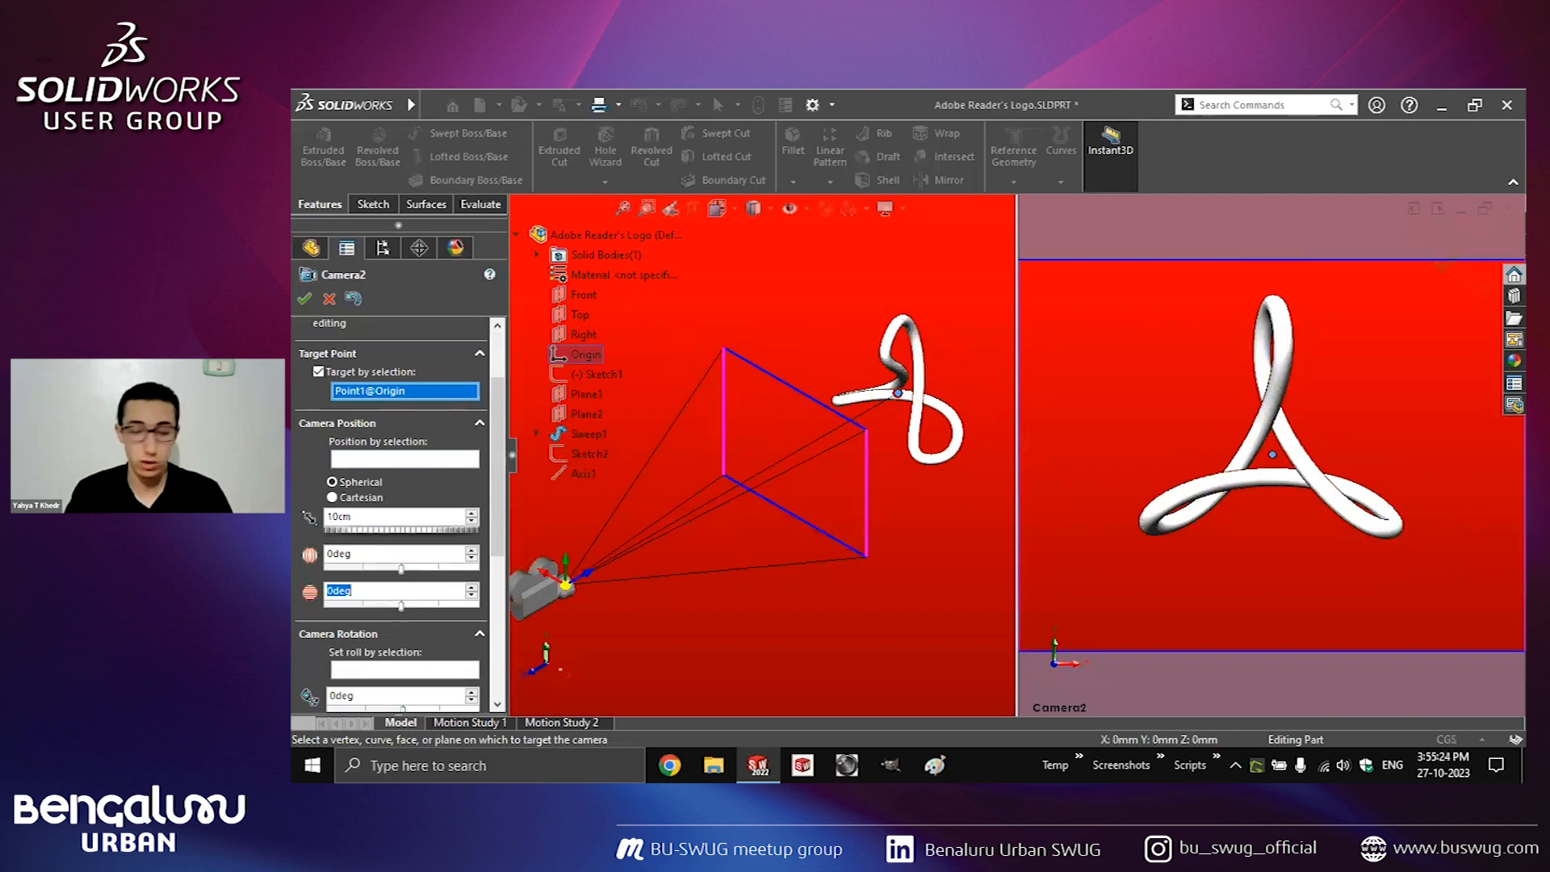
Set the camera's vertical position angle to 25 deg and its horizontal position angle to 30 deg.
type("25")
key("Return")
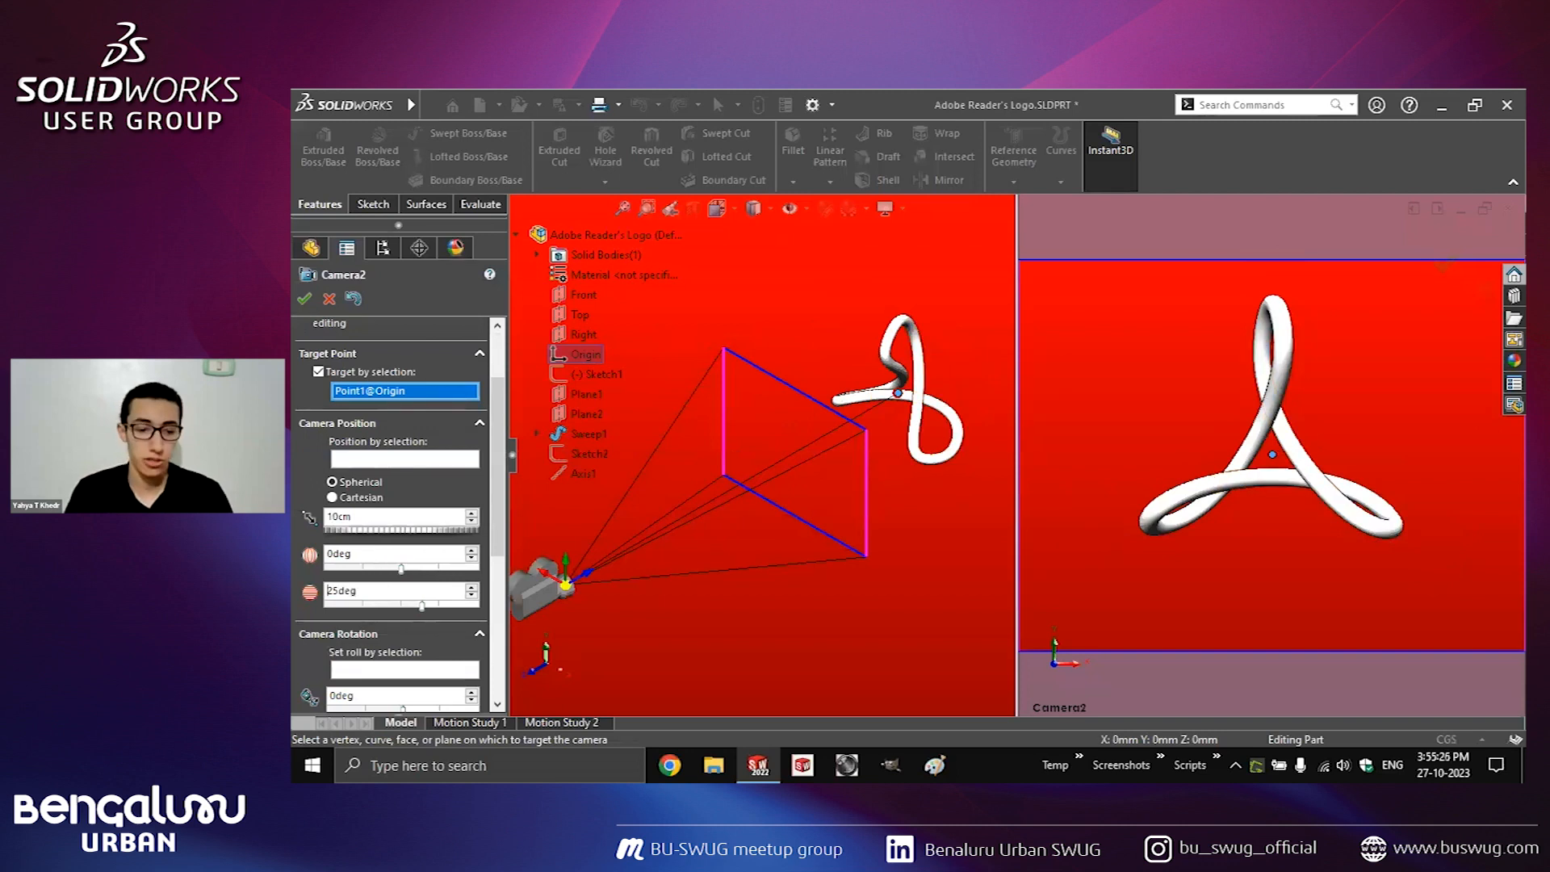
double_click(380, 555)
type("30")
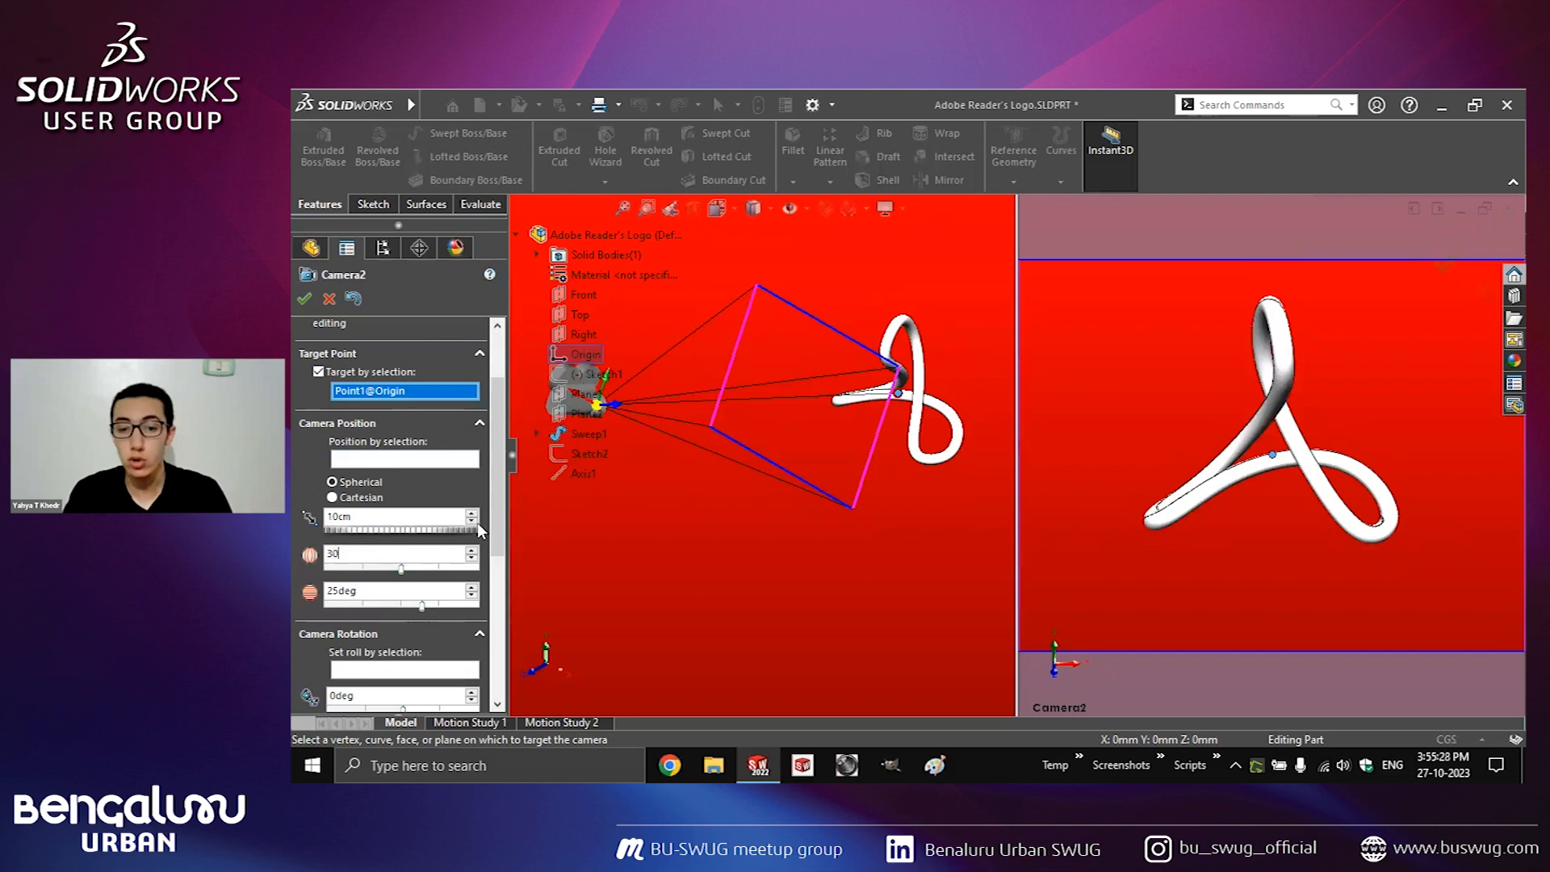
key("Return")
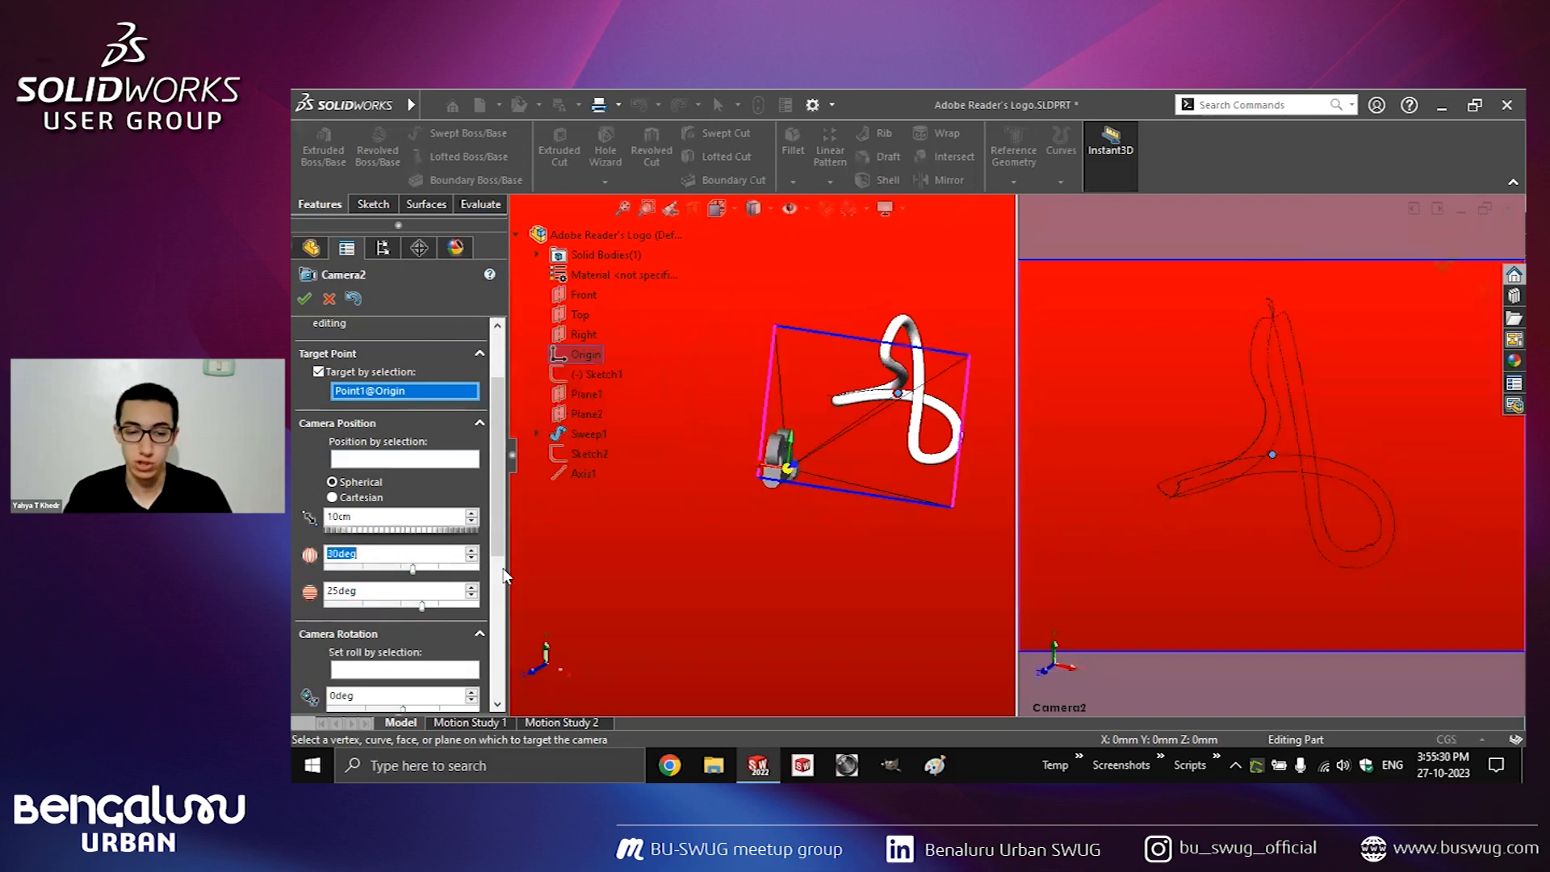
Try twisting the camera with a negative roll and reset the roll to 0 deg.
scroll(400, 576, "down", 3)
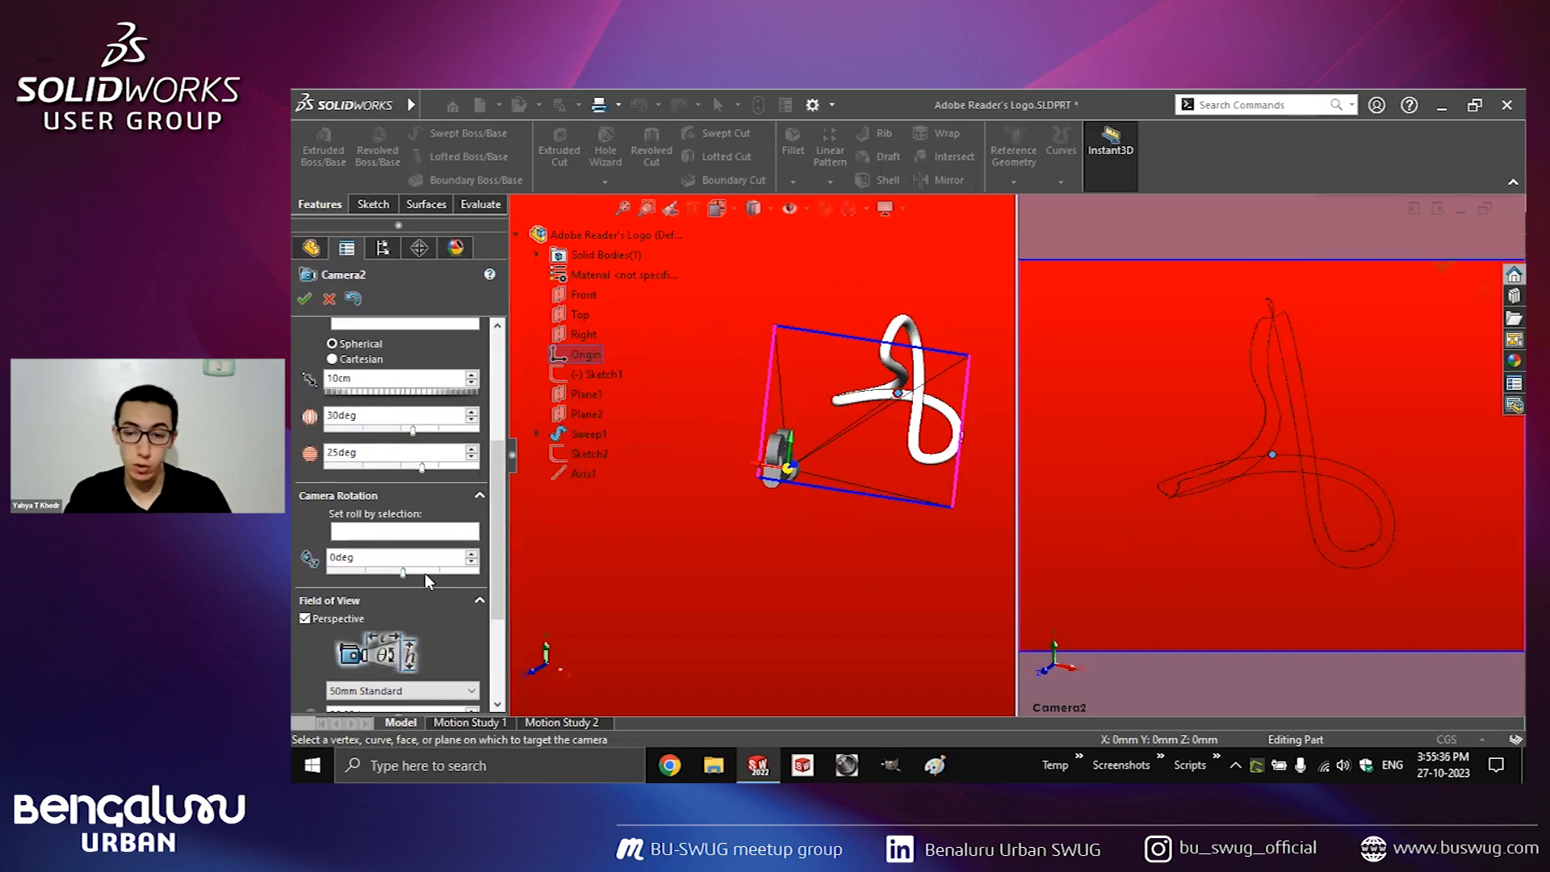
mouse_move(404, 572)
left_mouse_down()
mouse_move(427, 573)
mouse_move(383, 573)
left_mouse_up()
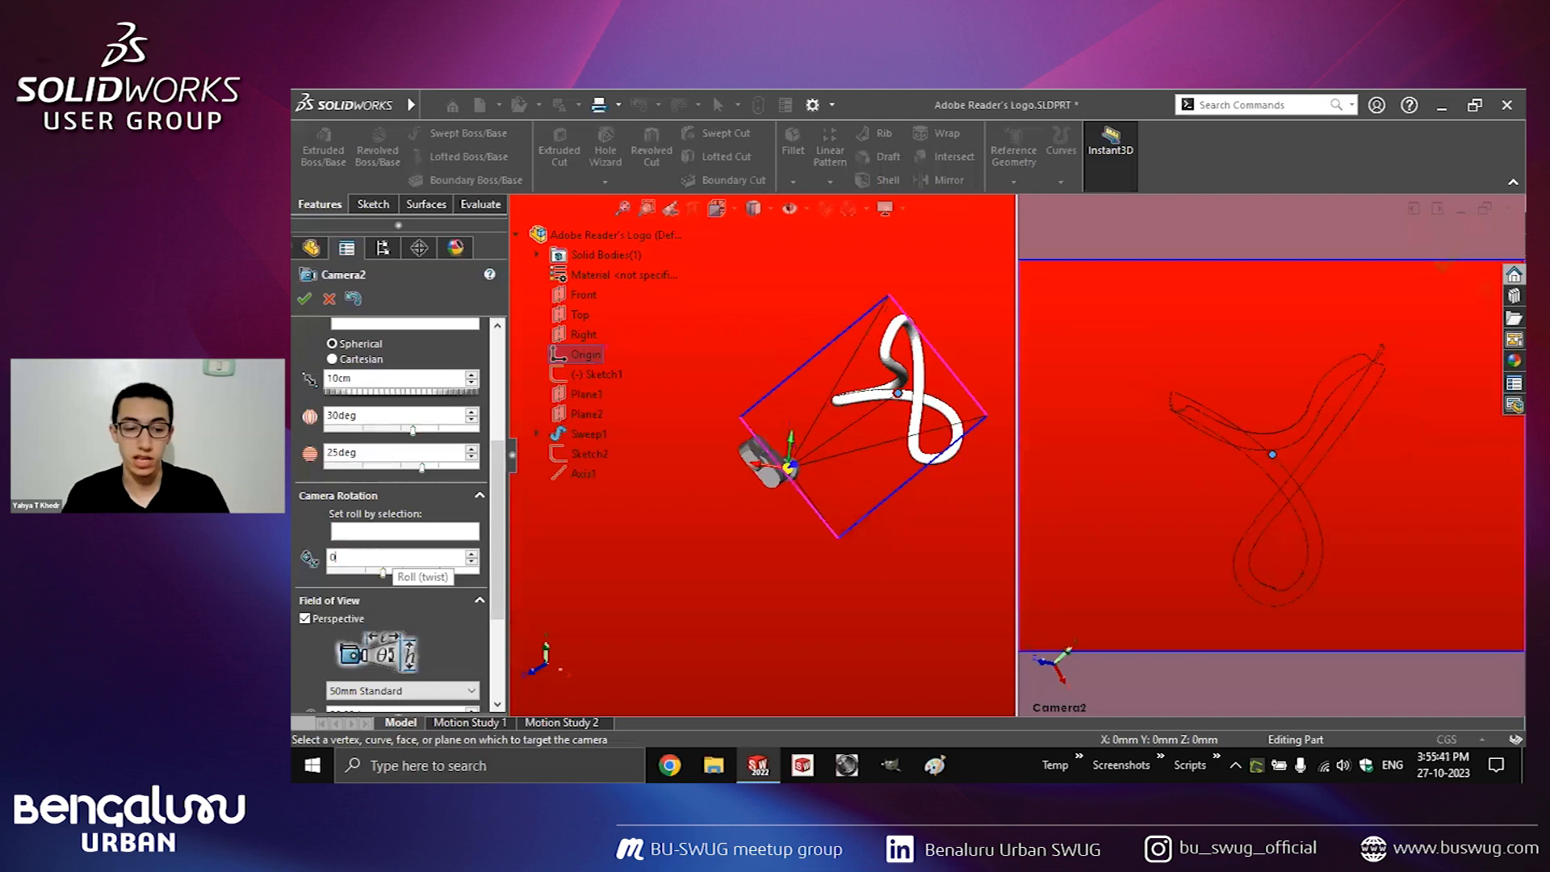
key("Return")
left_click_drag(498, 556, 503, 630)
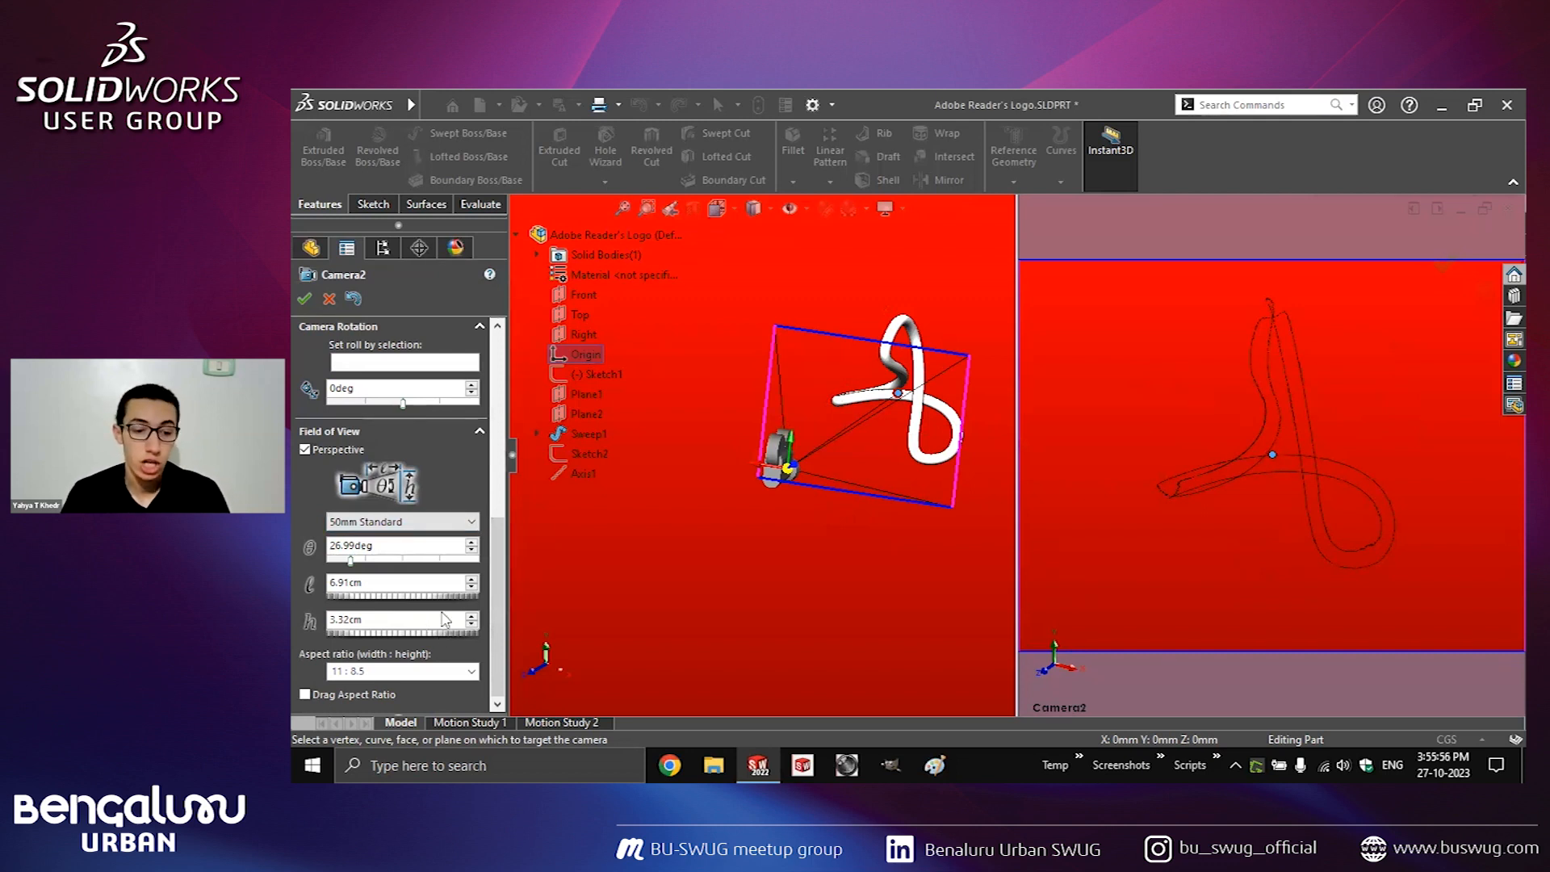
Try the 24mm Wide Angle field of view on Camera2 and accept the camera.
left_click(380, 522)
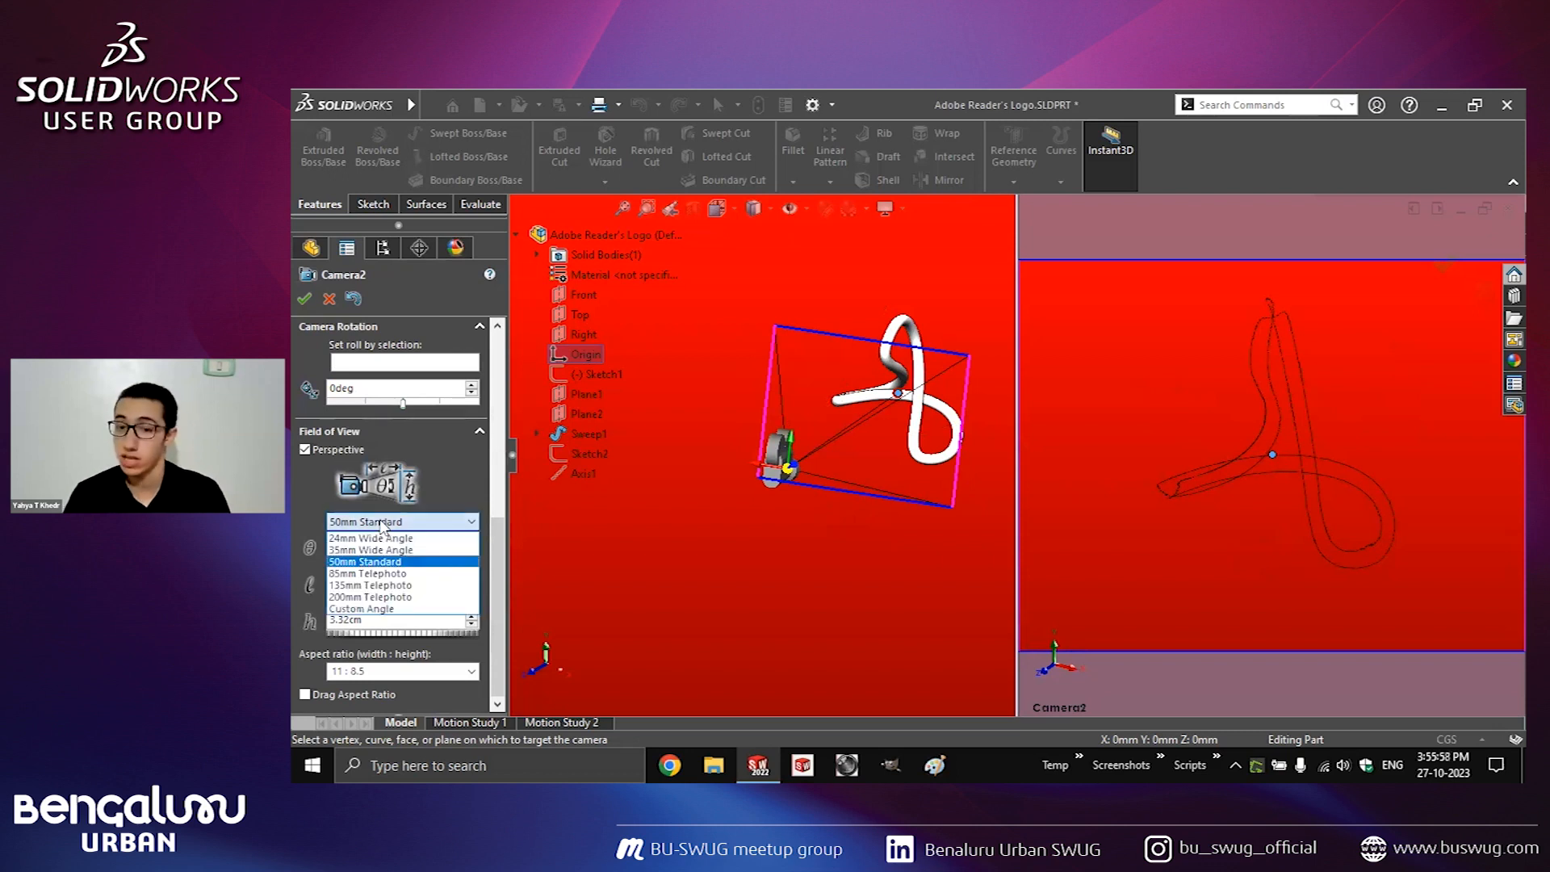
left_click(392, 538)
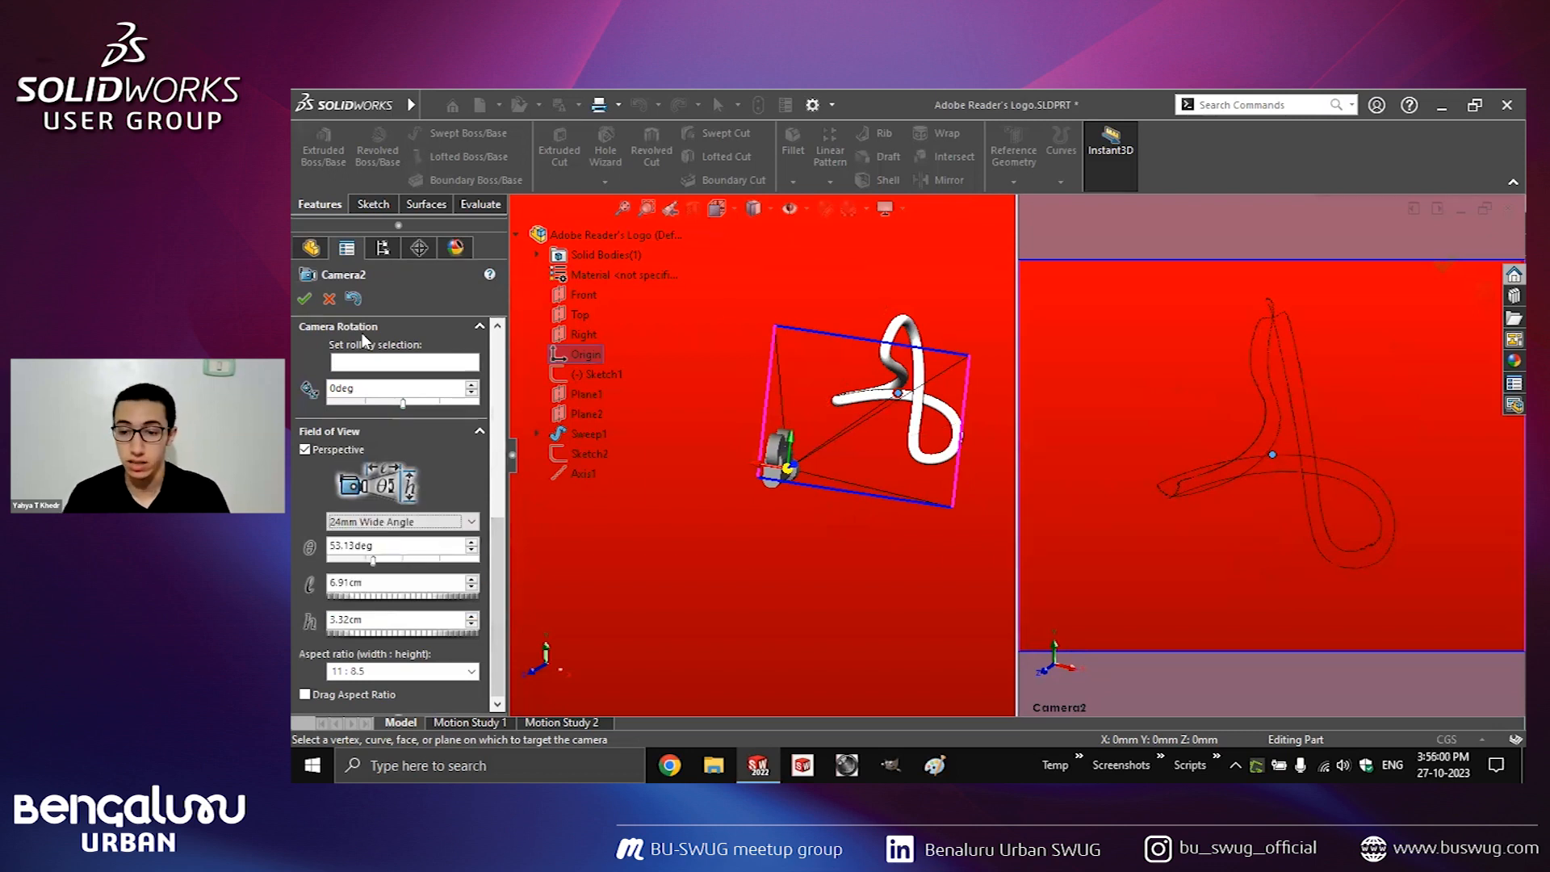
left_click(306, 298)
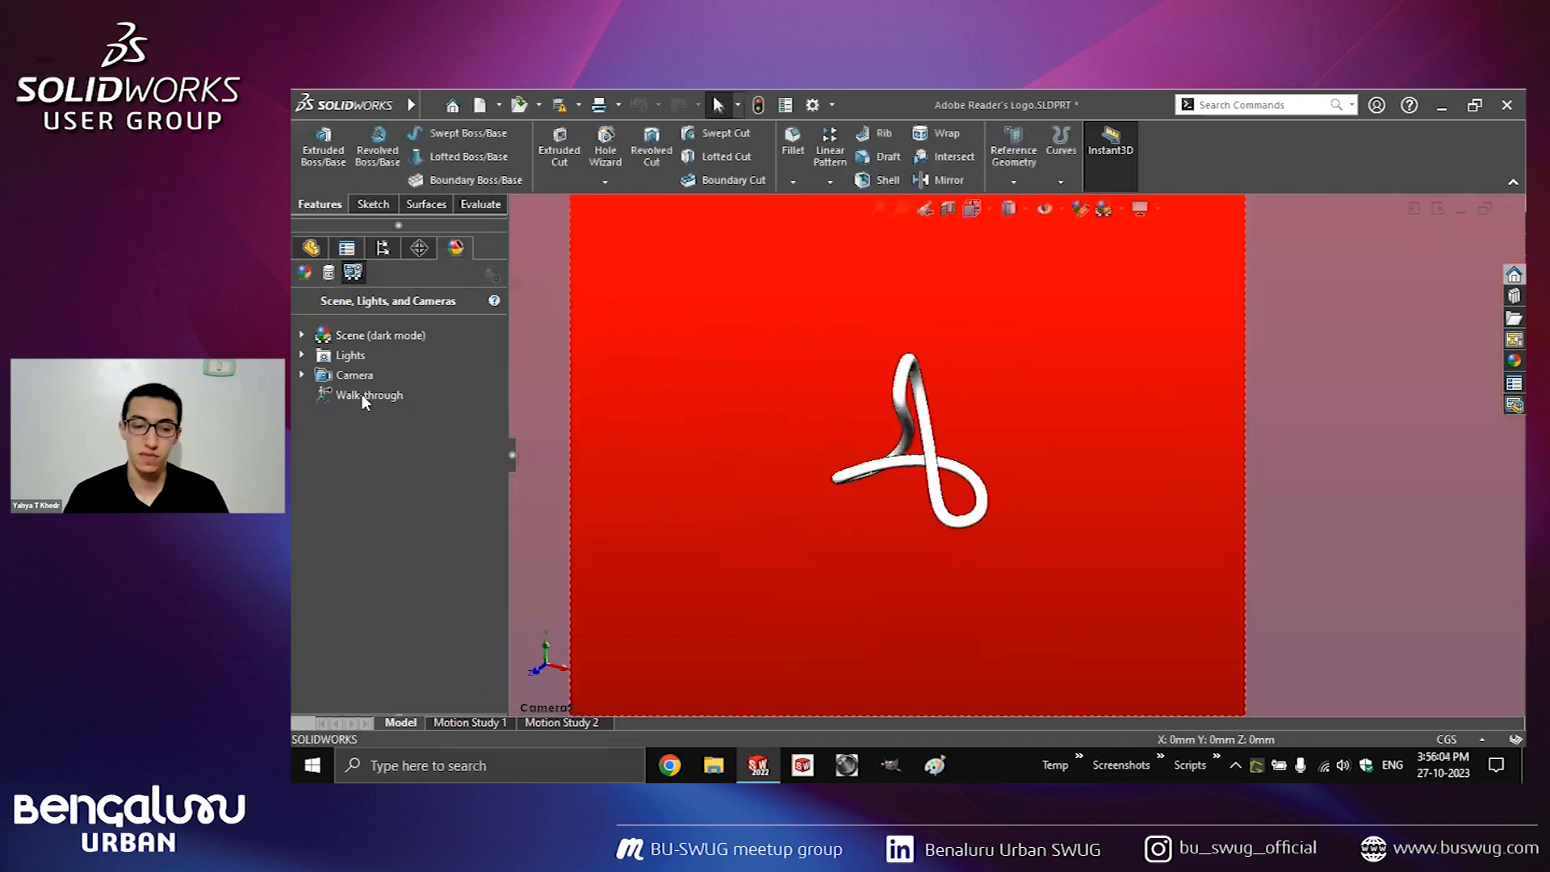
Reopen Camera2 for editing and set its field of view to 135mm Telephoto.
left_click(303, 375)
right_click(357, 414)
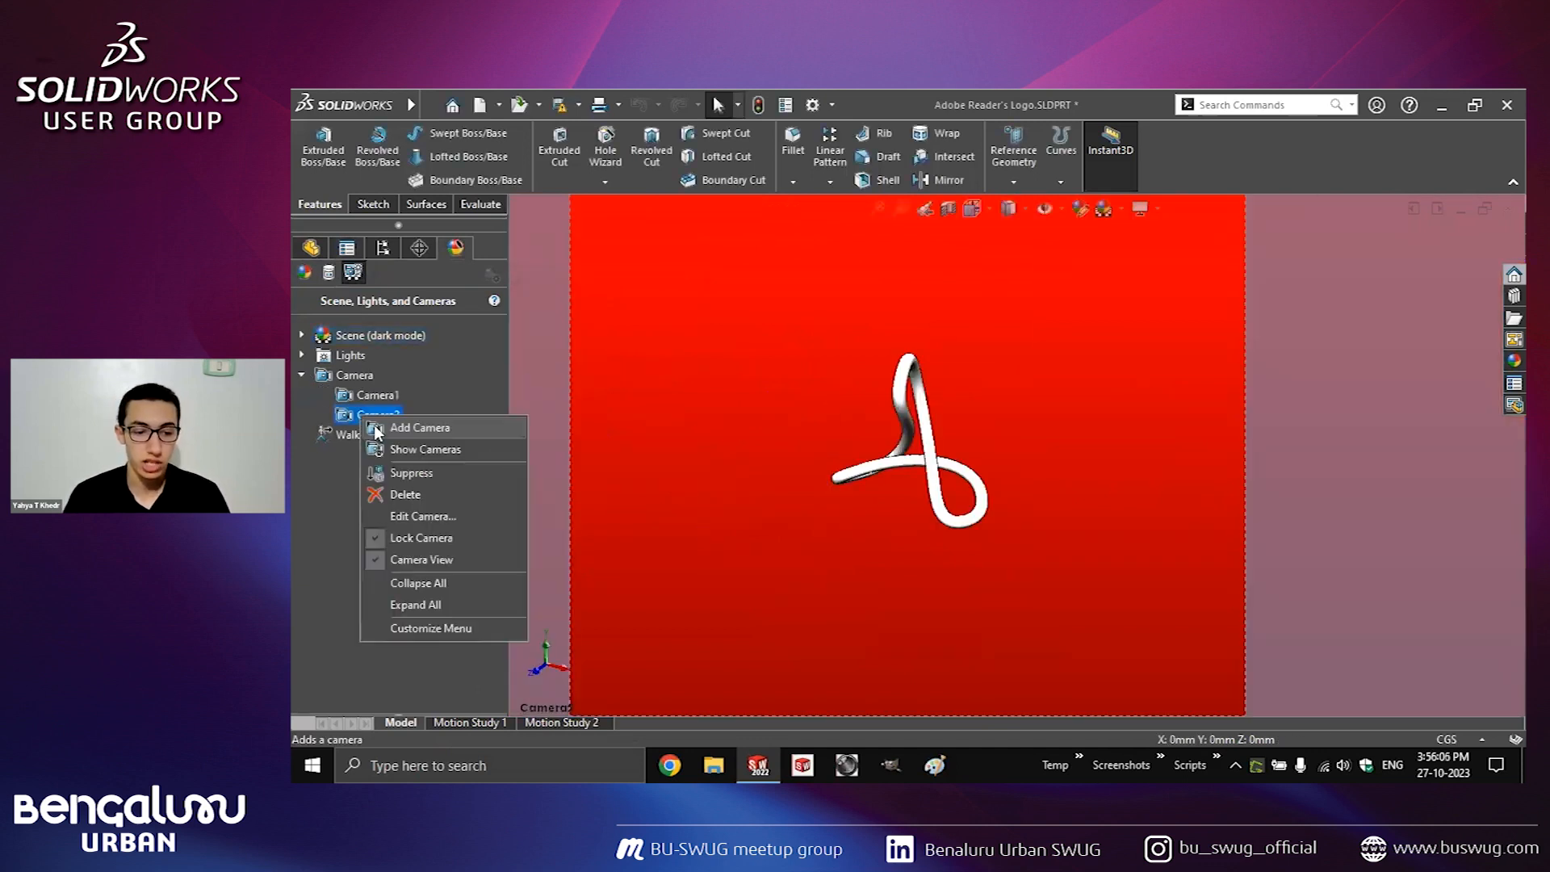
left_click(405, 517)
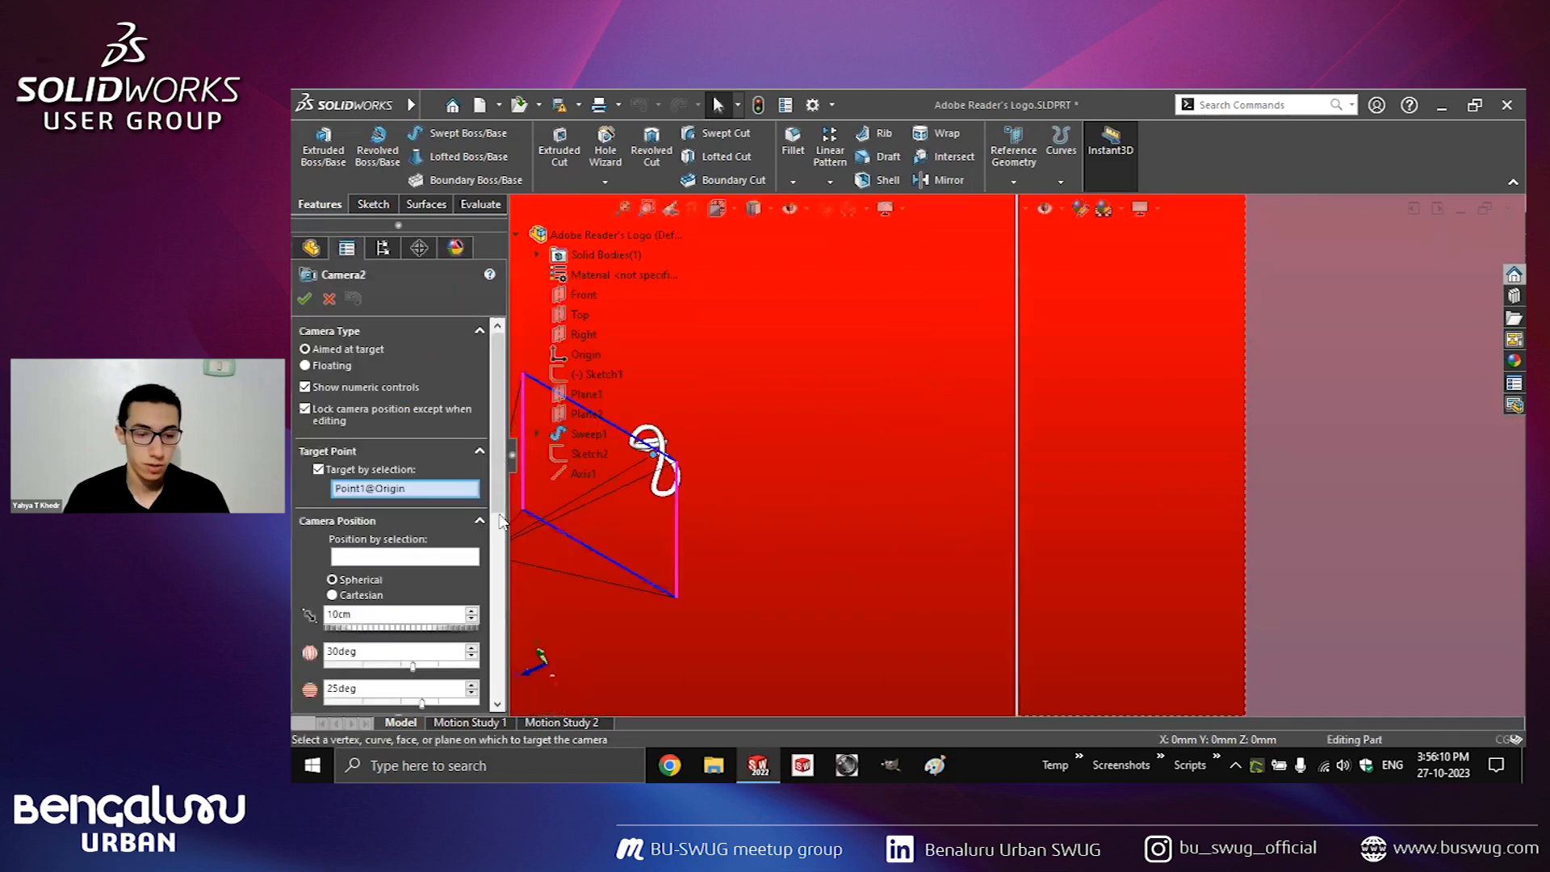
scroll(432, 540, "down", 5)
left_click(432, 546)
left_click(419, 599)
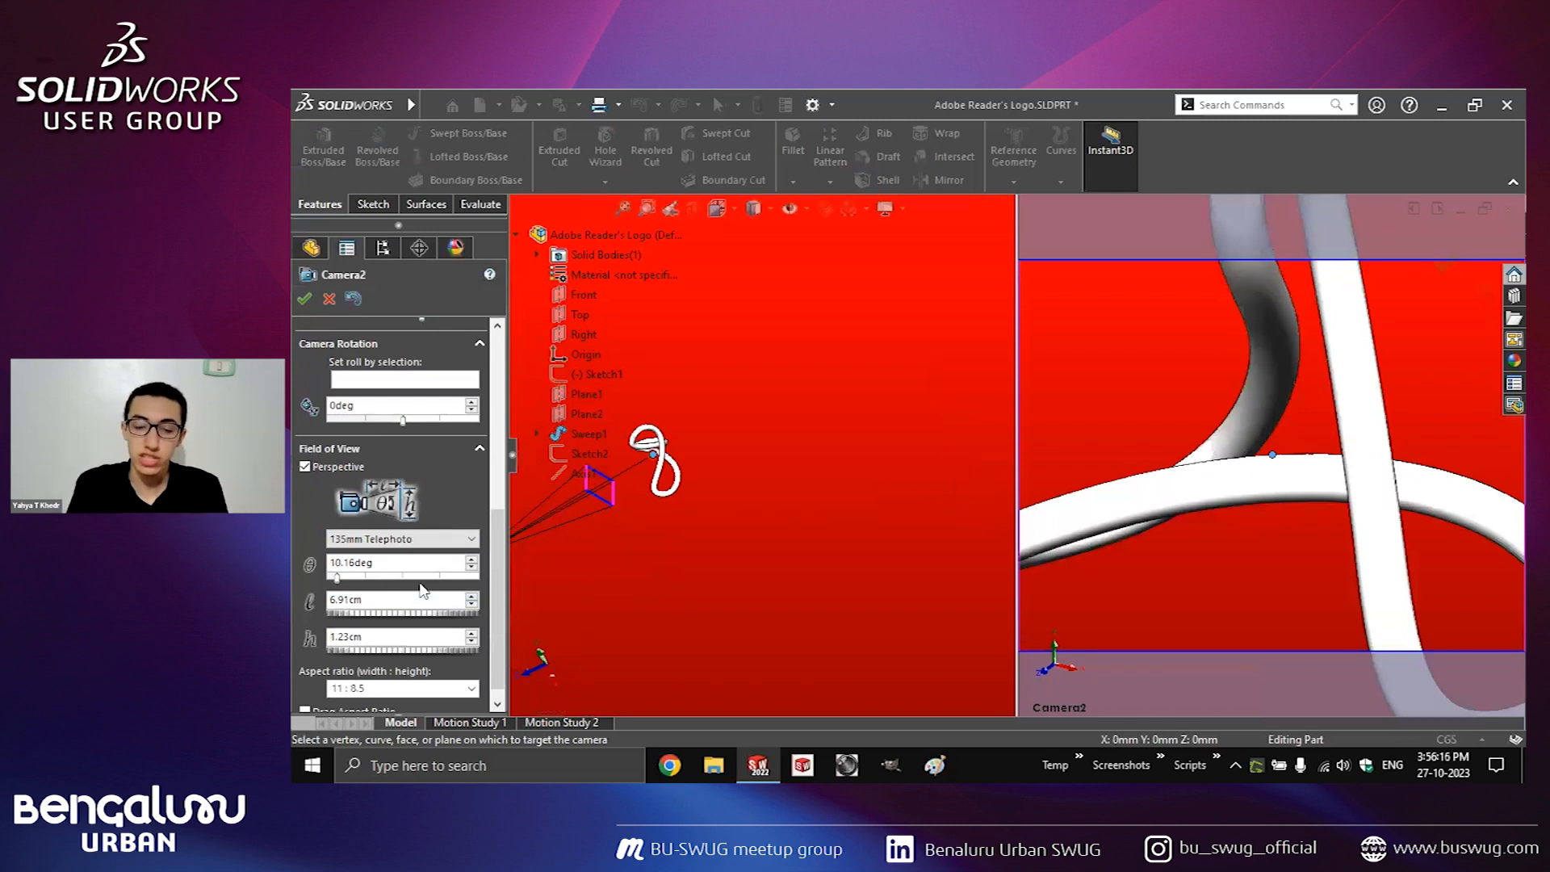
middle_click_drag(712, 583, 869, 574, "ctrl")
scroll(671, 545, "down", 2)
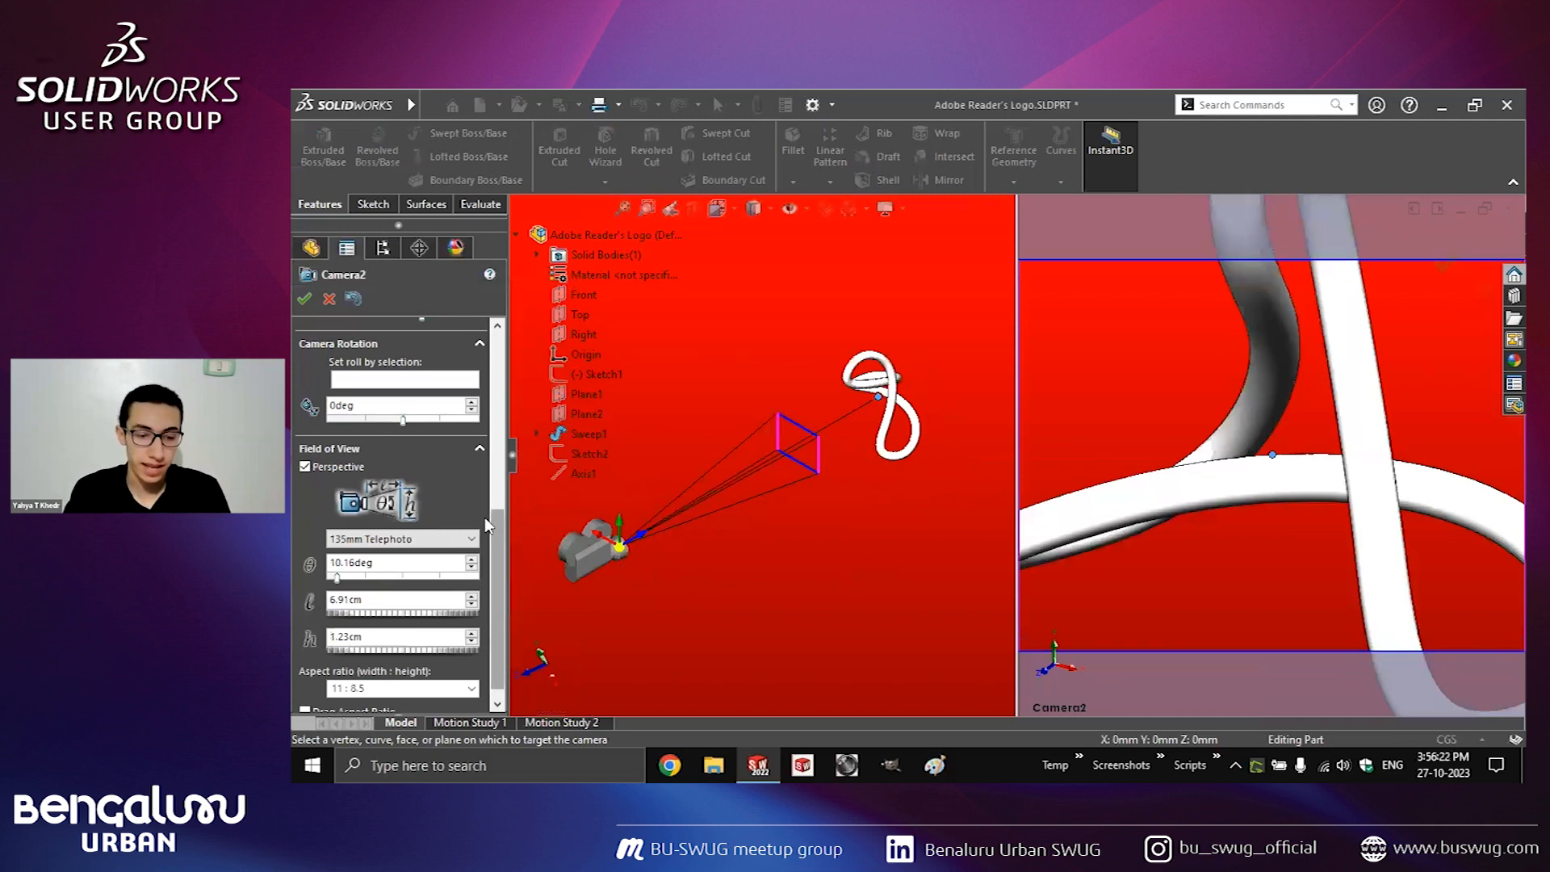
Try a 1:1 aspect ratio for the camera's field of view.
scroll(494, 610, "down", 1)
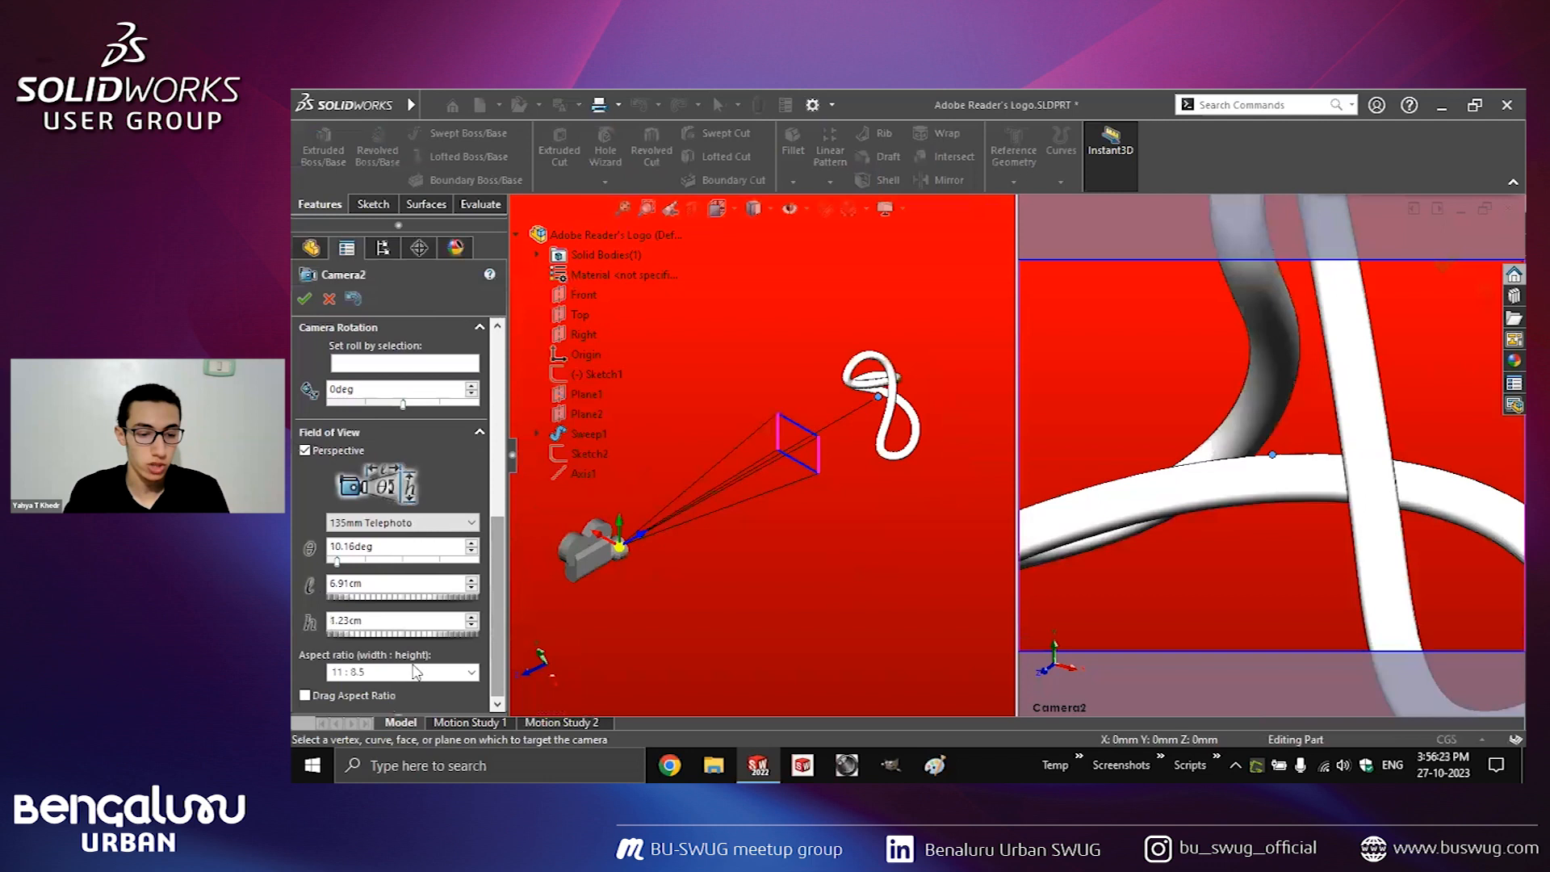
left_click_drag(390, 676, 295, 675)
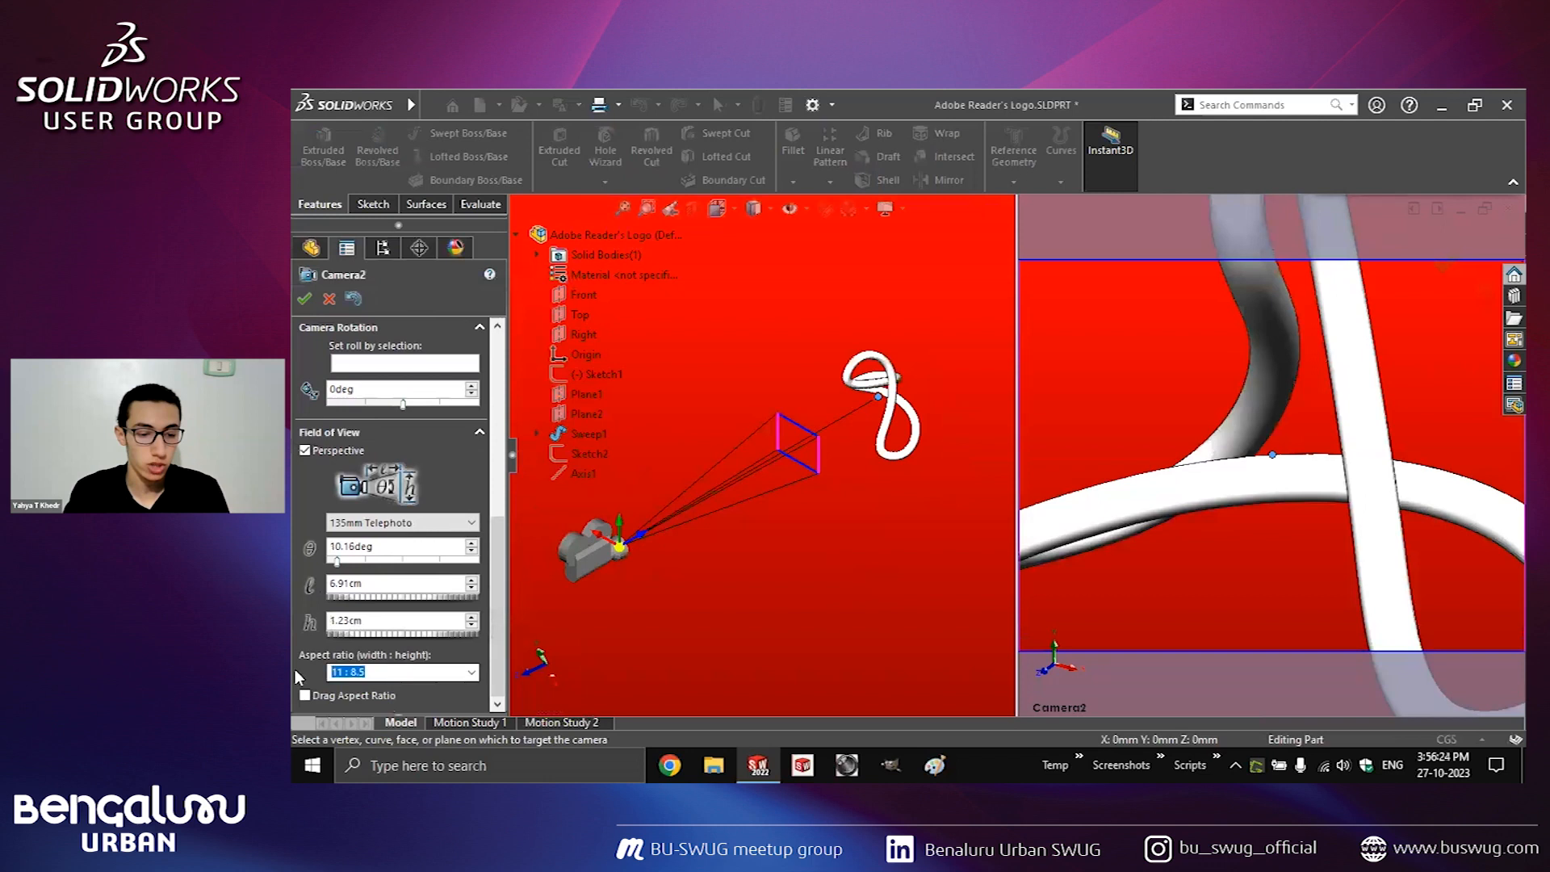
type("1:1")
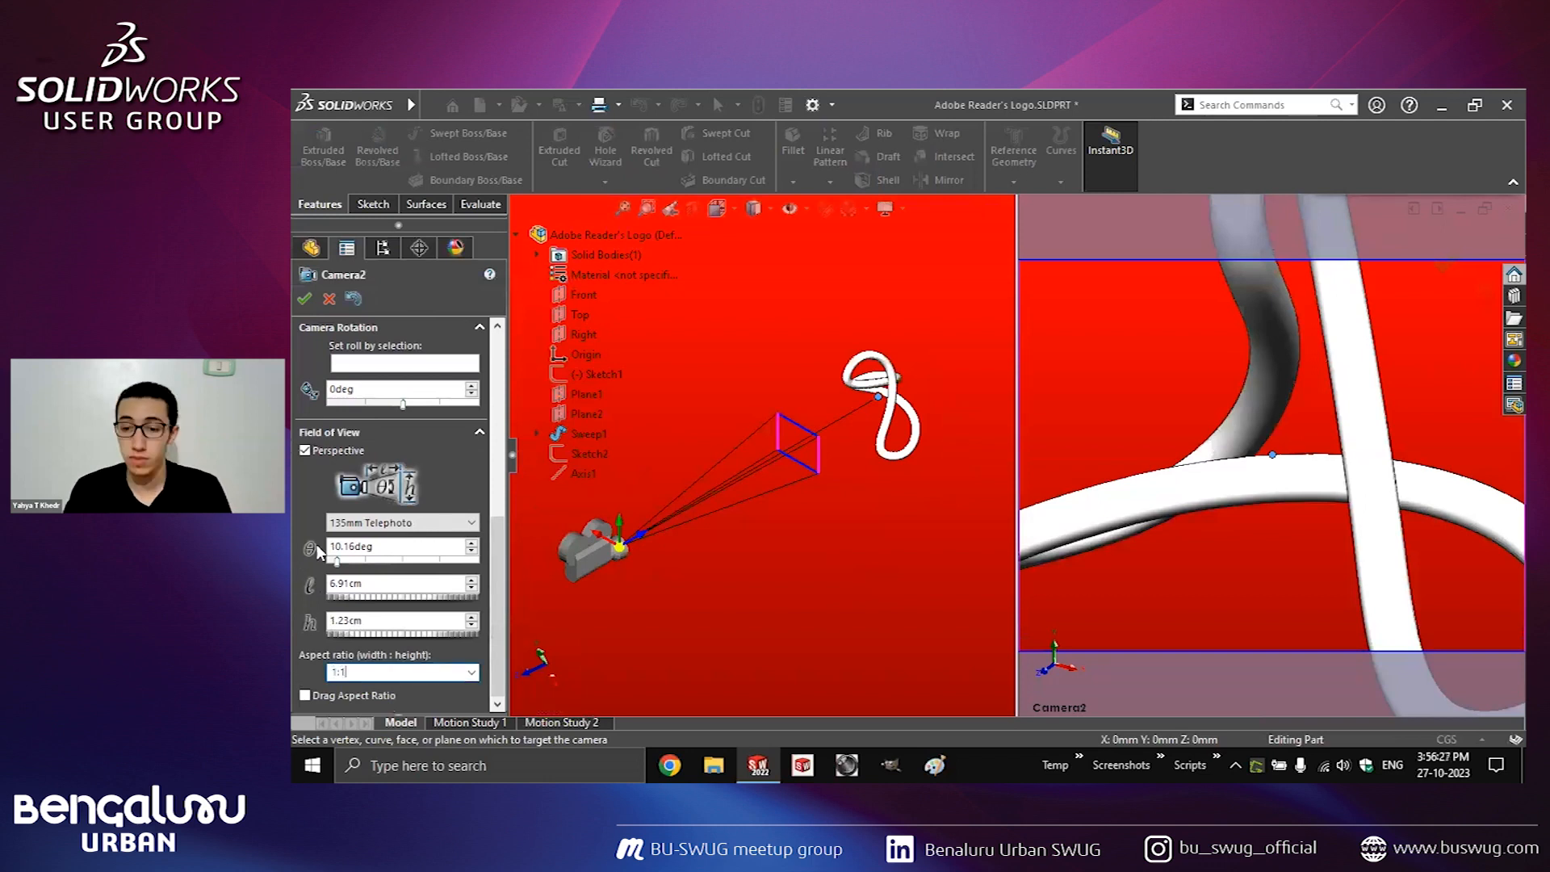
key("Return")
Set the camera's field of view to 50mm Standard and its aspect ratio to 16:9, and accept the camera.
left_click(396, 523)
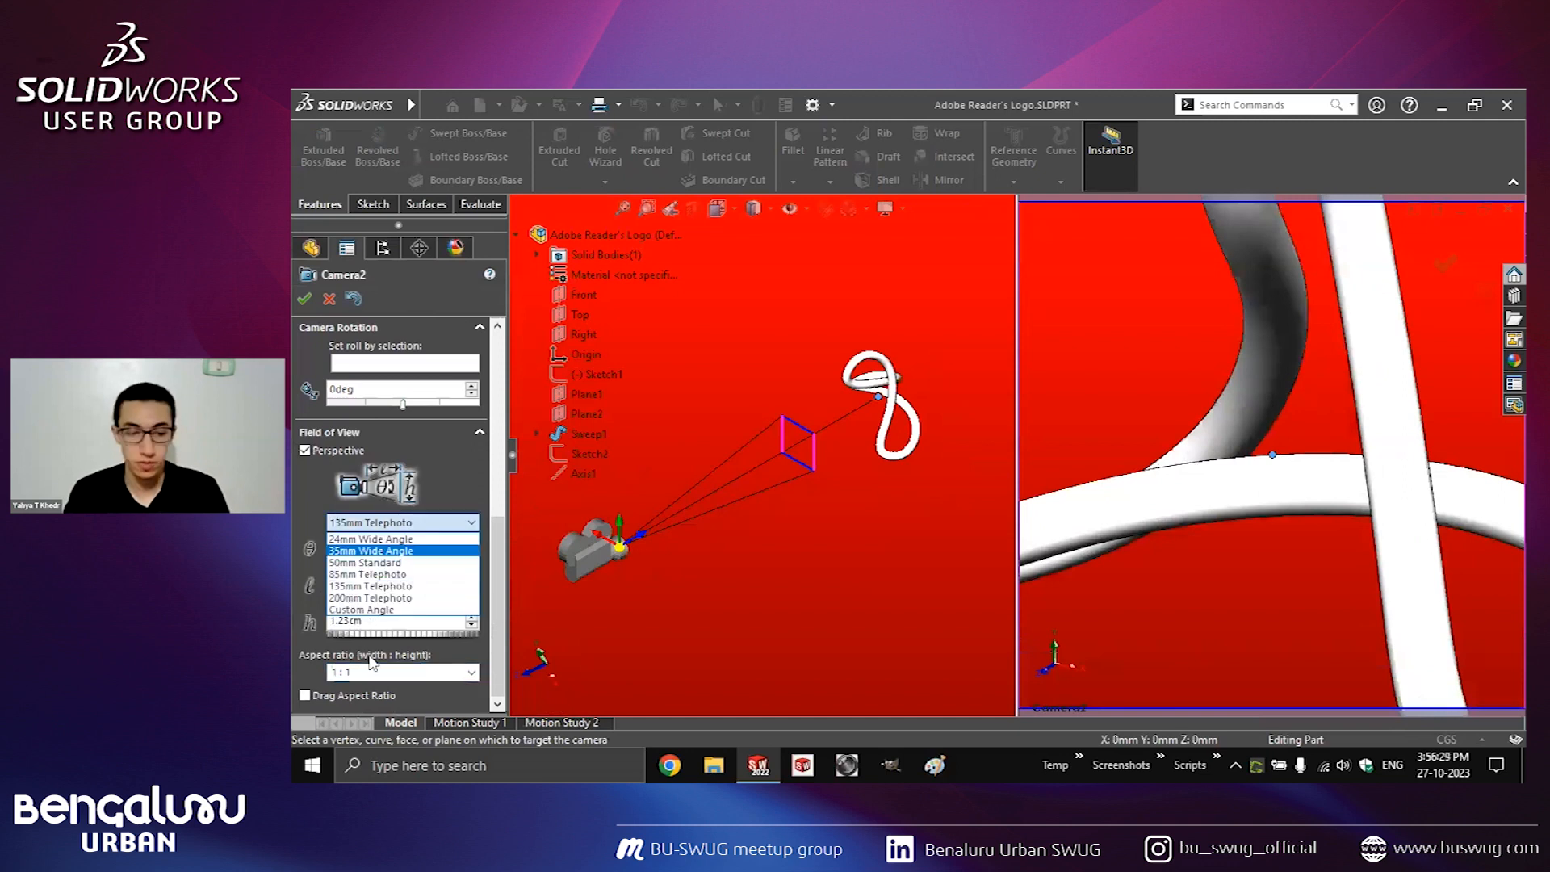
left_click(376, 563)
left_click(388, 673)
type("16:9")
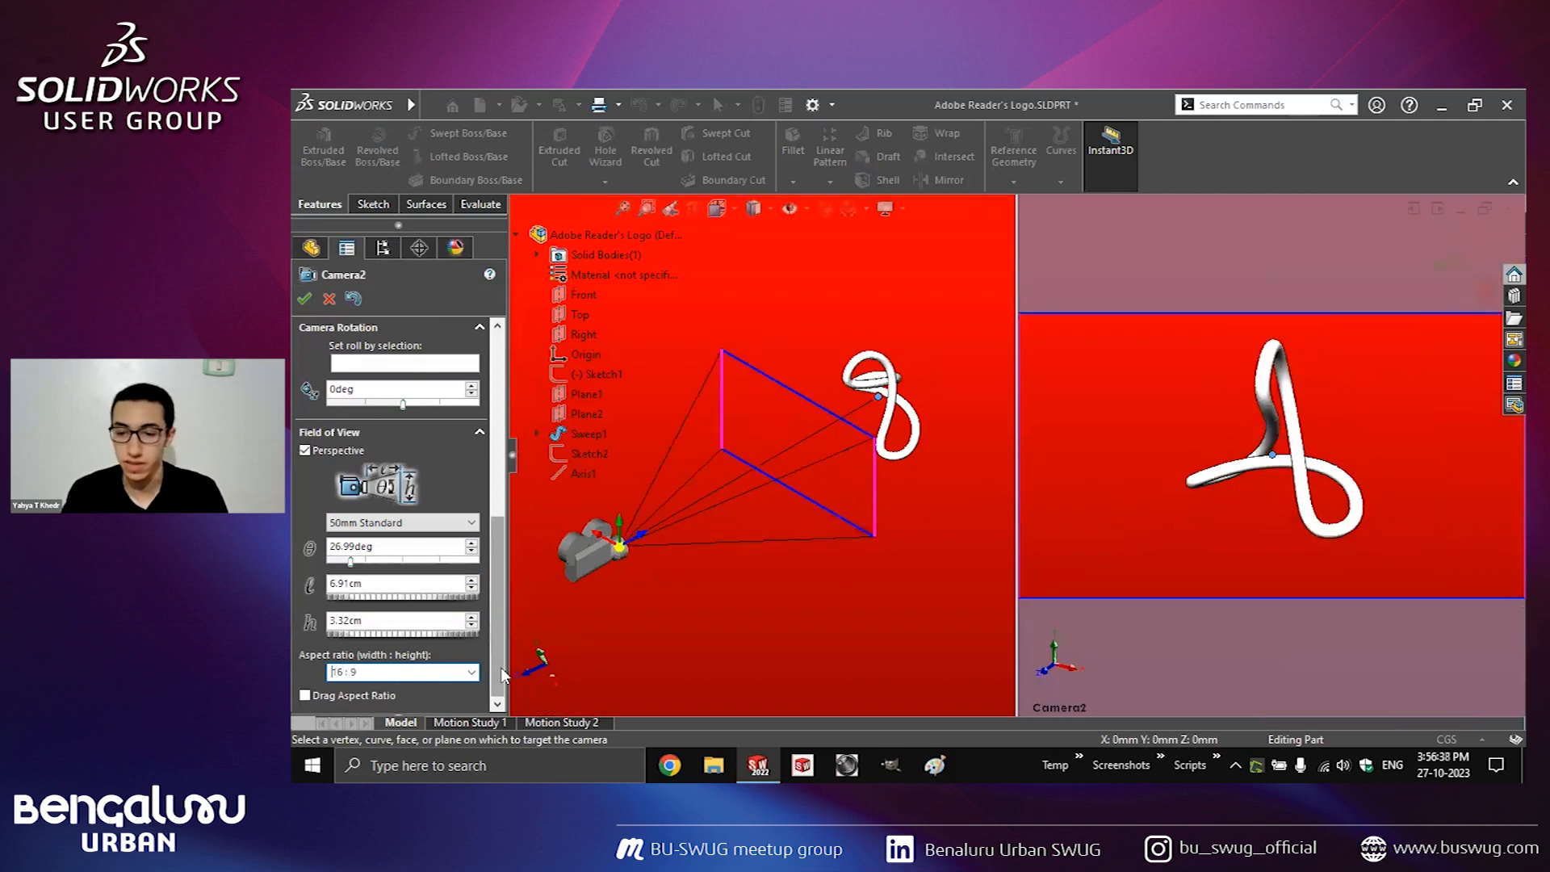
left_click(304, 299)
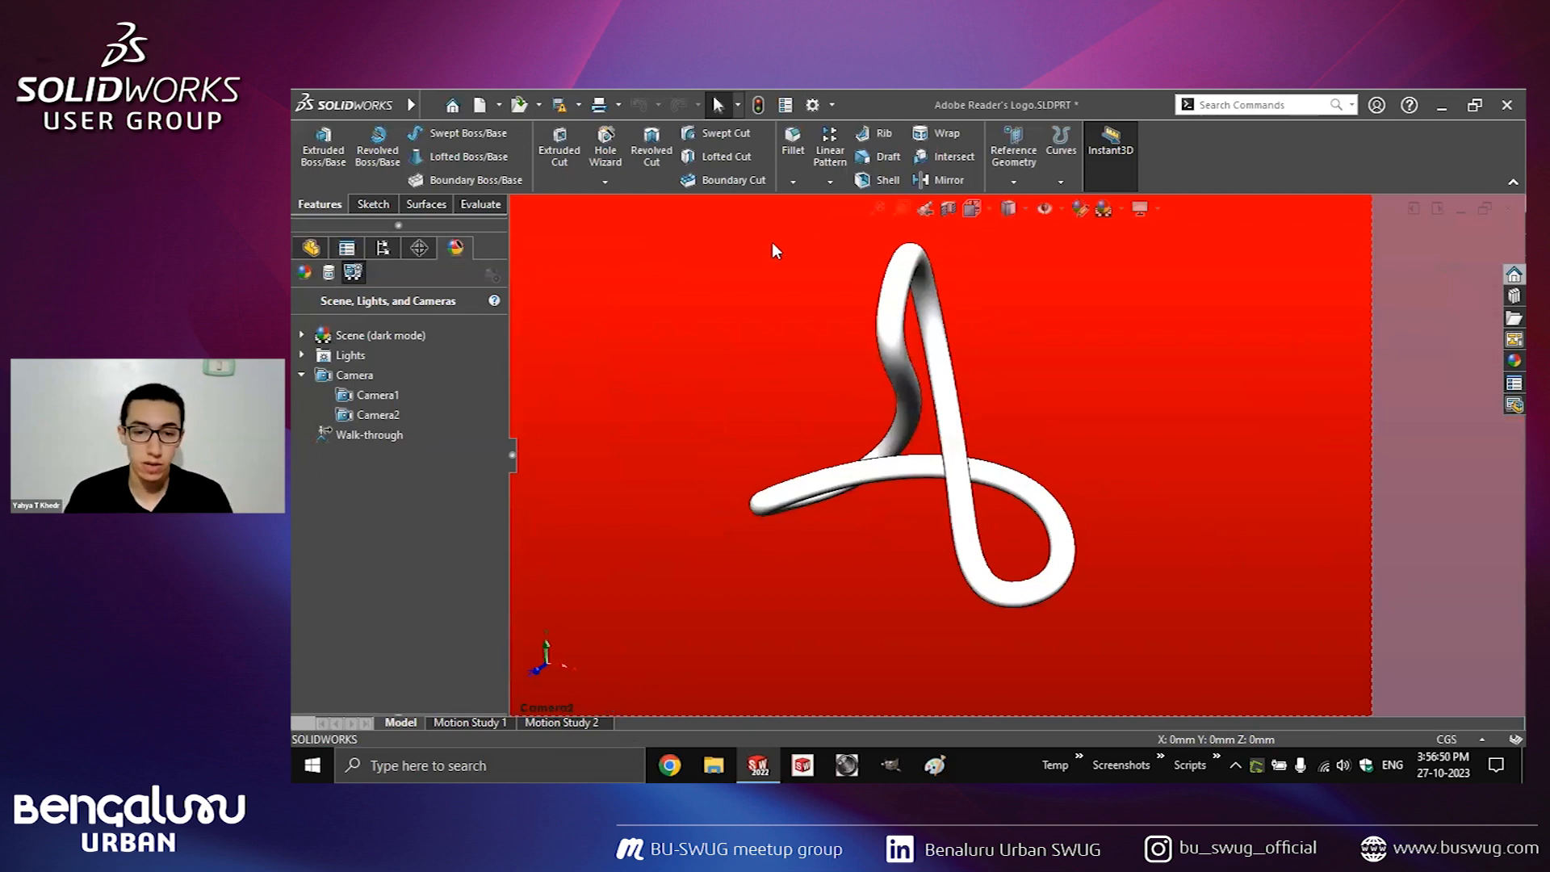
Create a new motion study and extend its duration to 2 seconds.
left_click(557, 722)
right_click(557, 722)
left_click(562, 693)
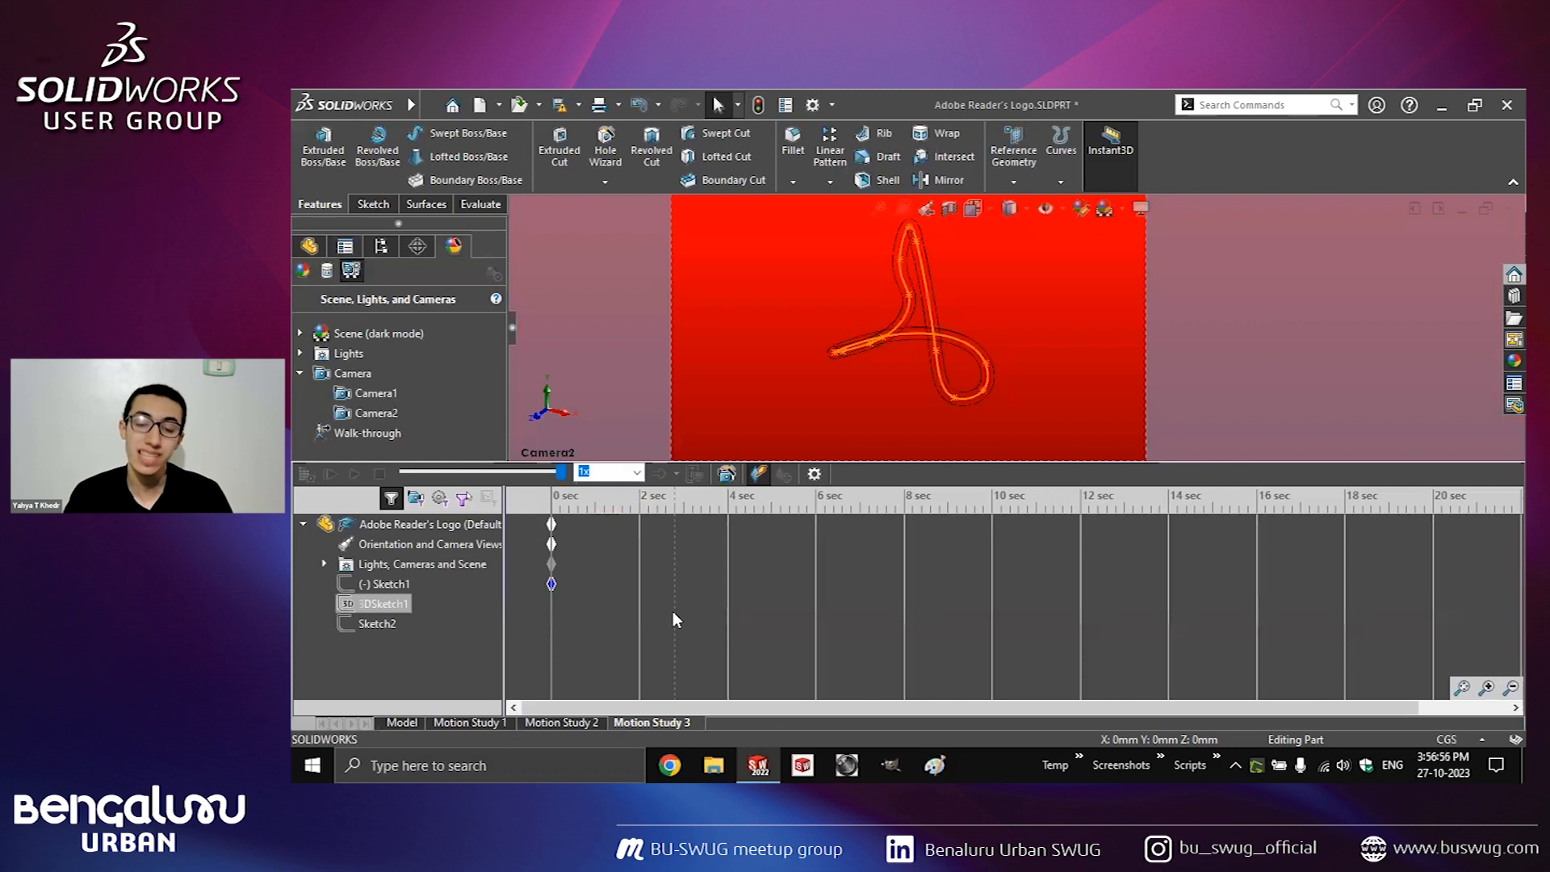
left_click_drag(552, 525, 641, 526)
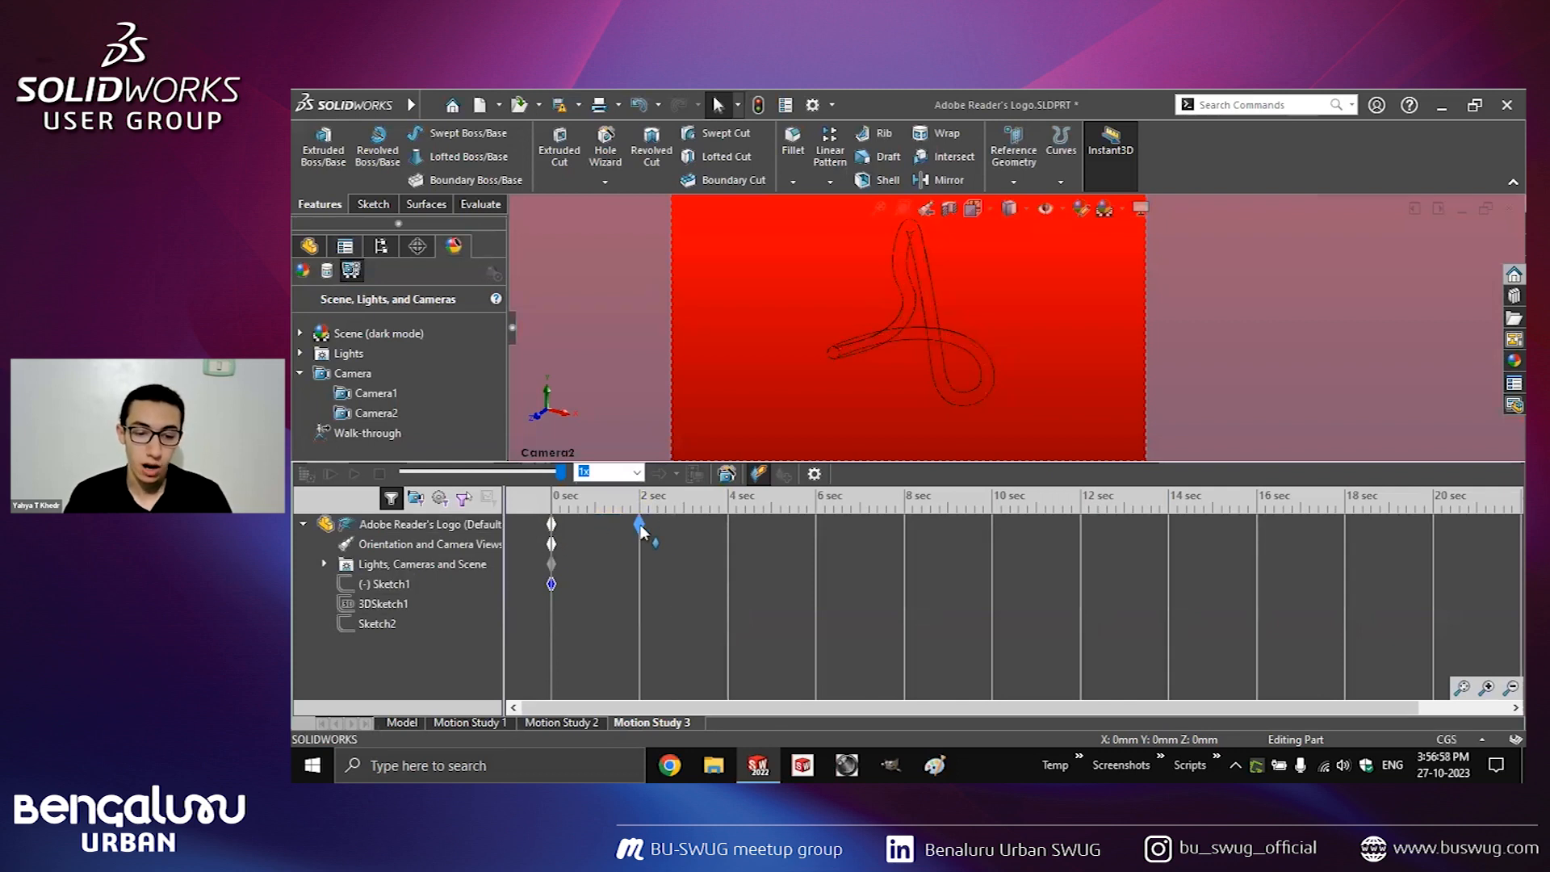
In the new study, edit Camera2's properties with a horizontal position angle of 0 deg and a vertical position angle of 90 deg.
left_click(324, 564)
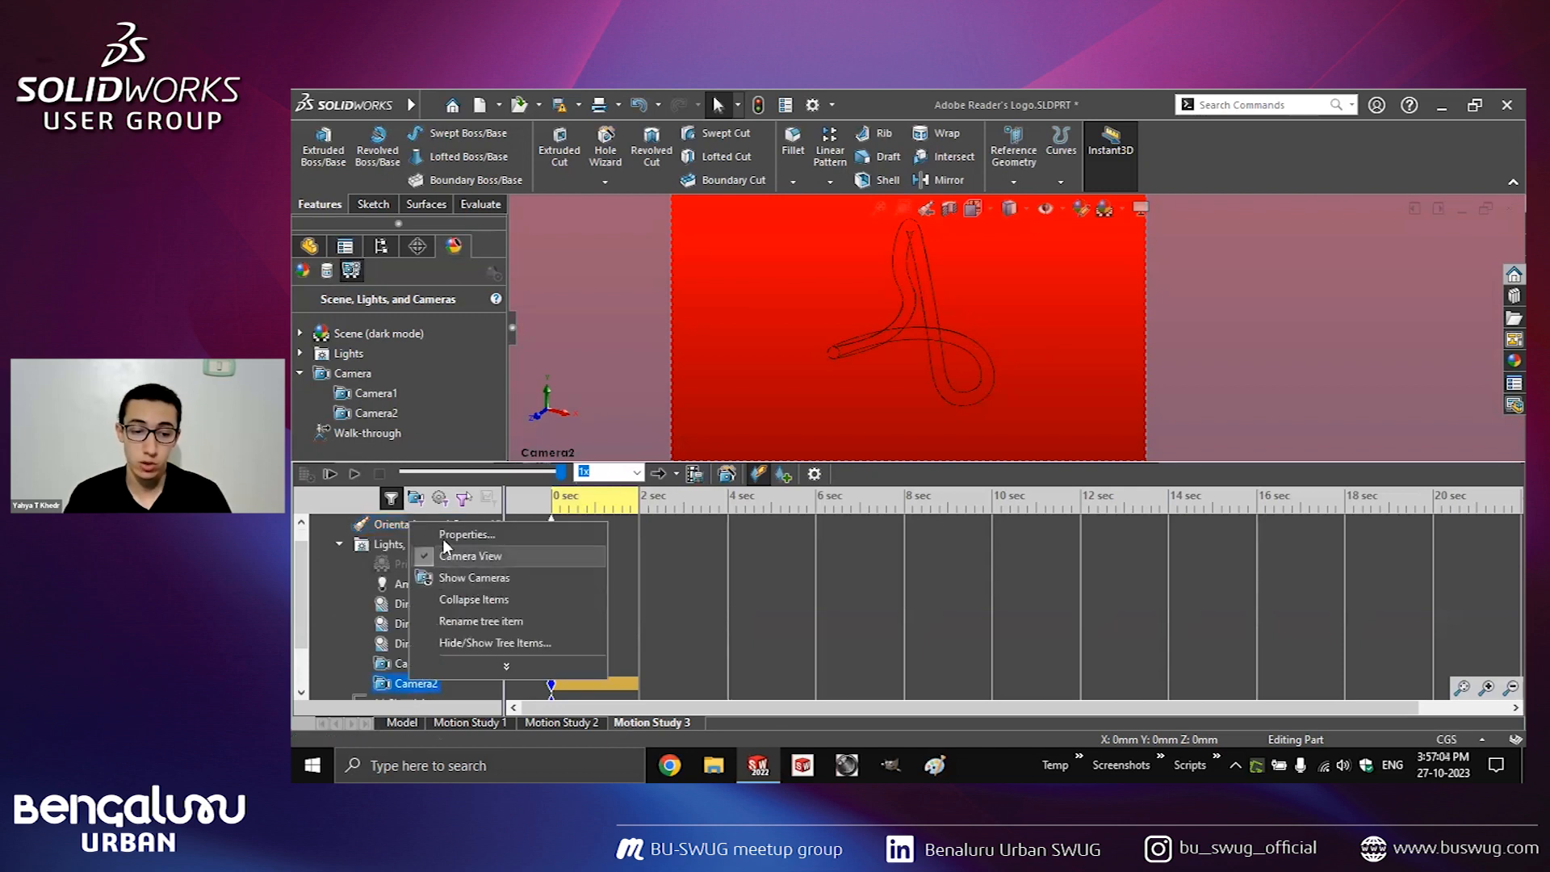
left_click(444, 537)
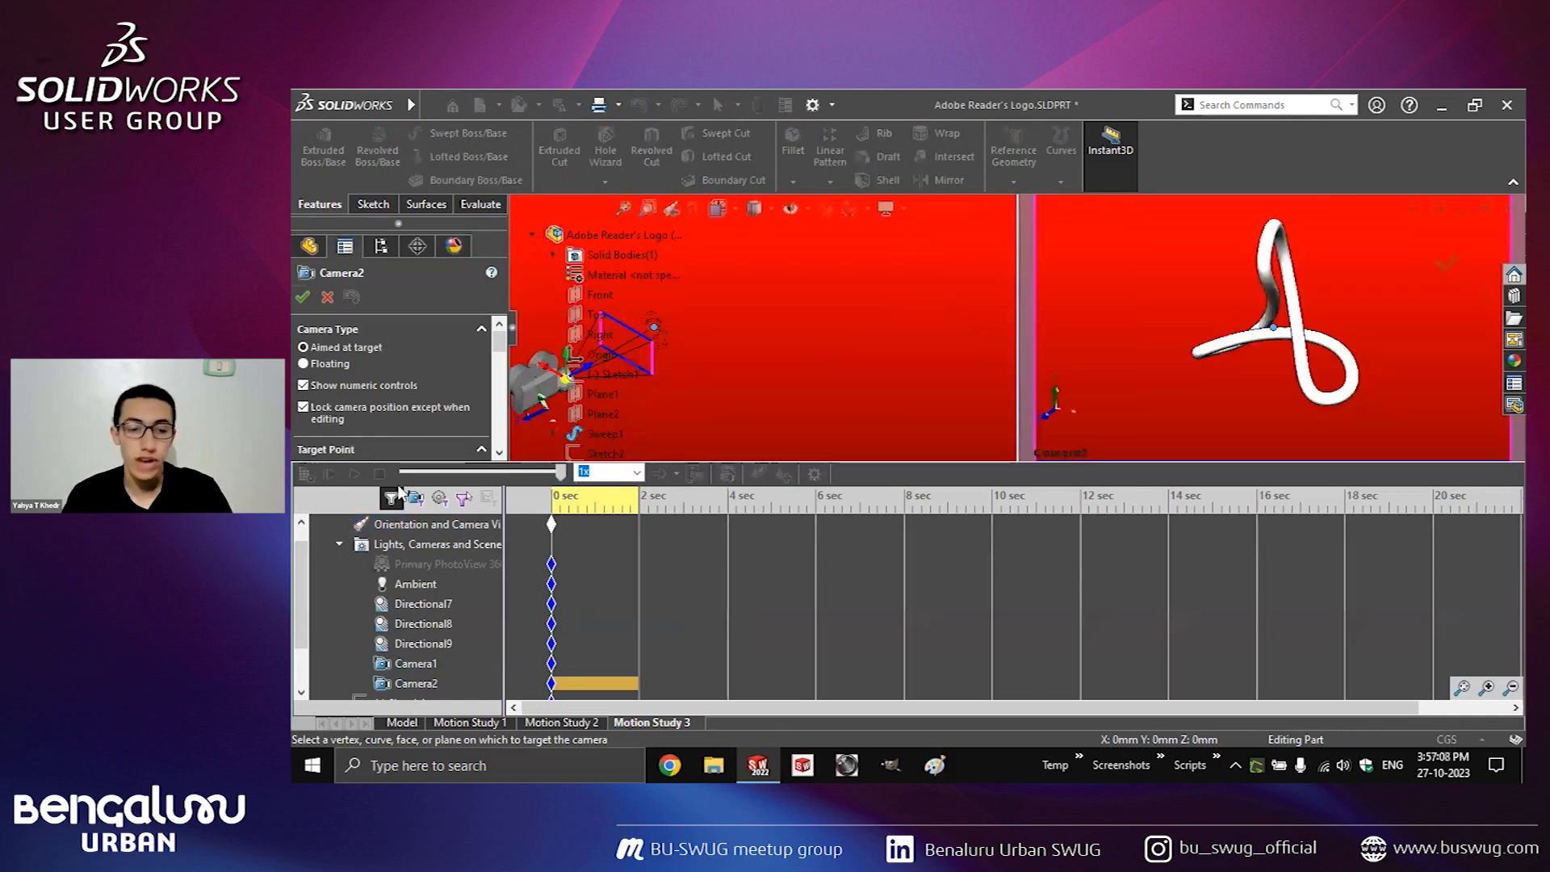
left_click_drag(500, 346, 505, 379)
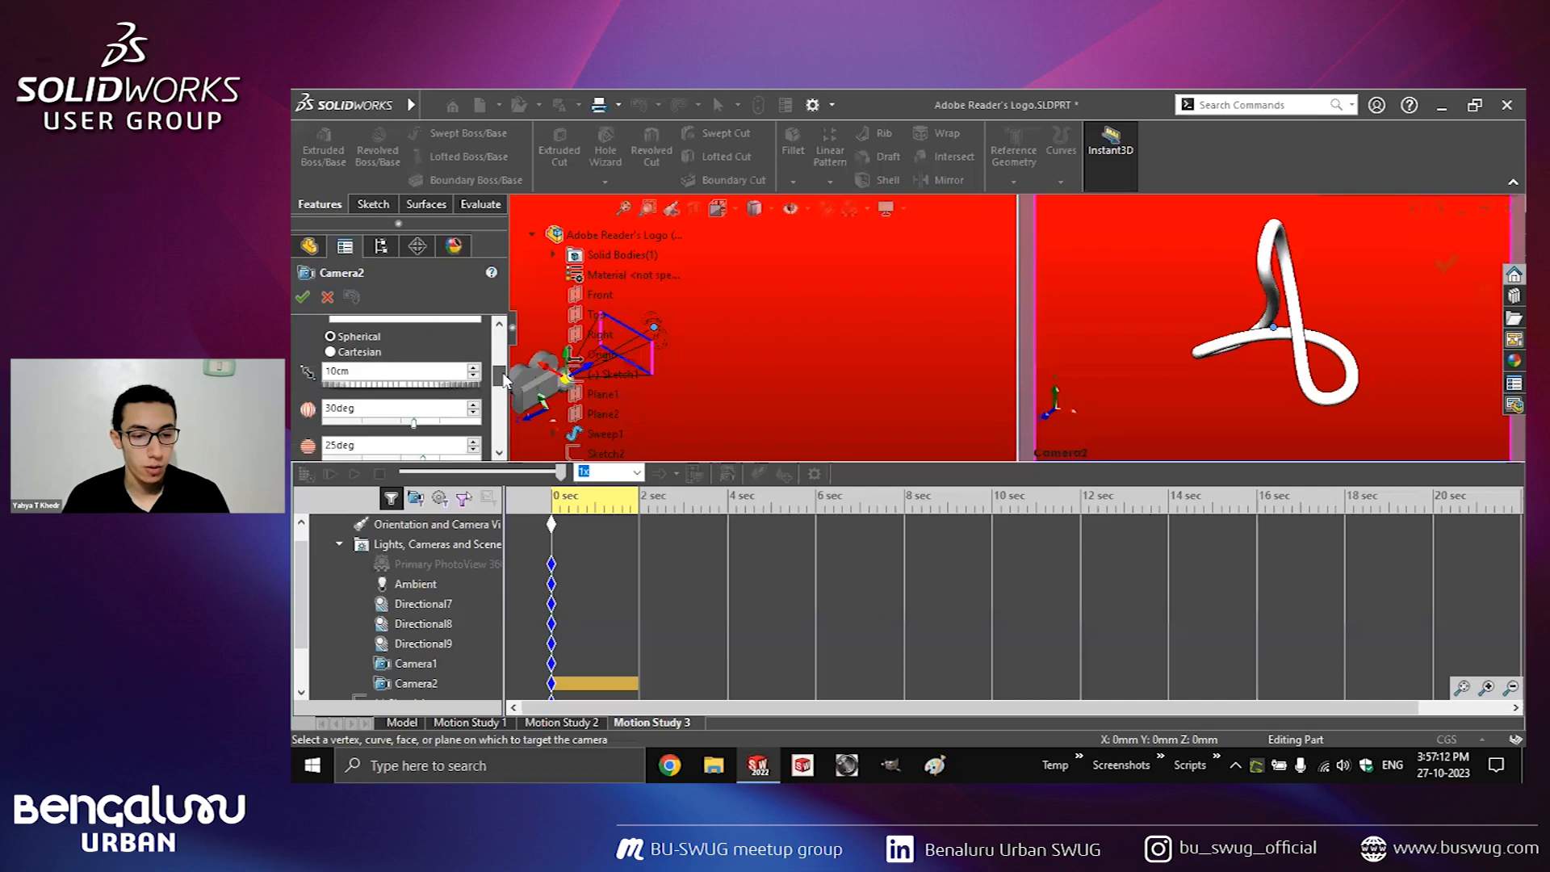
left_click_drag(360, 410, 302, 415)
type("0")
key("Return")
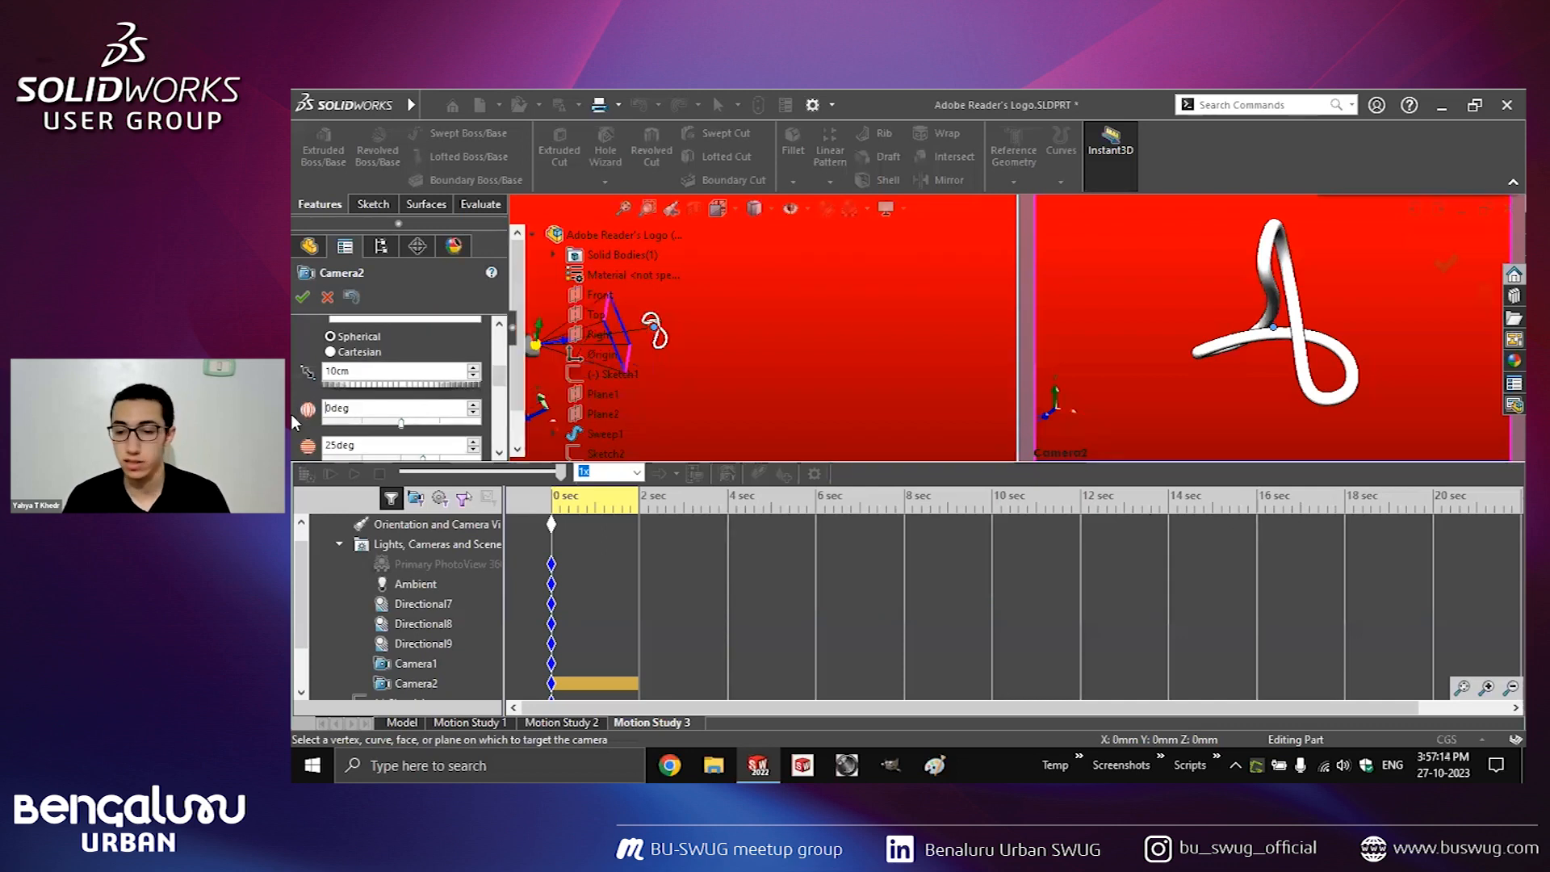
left_click_drag(387, 442, 295, 458)
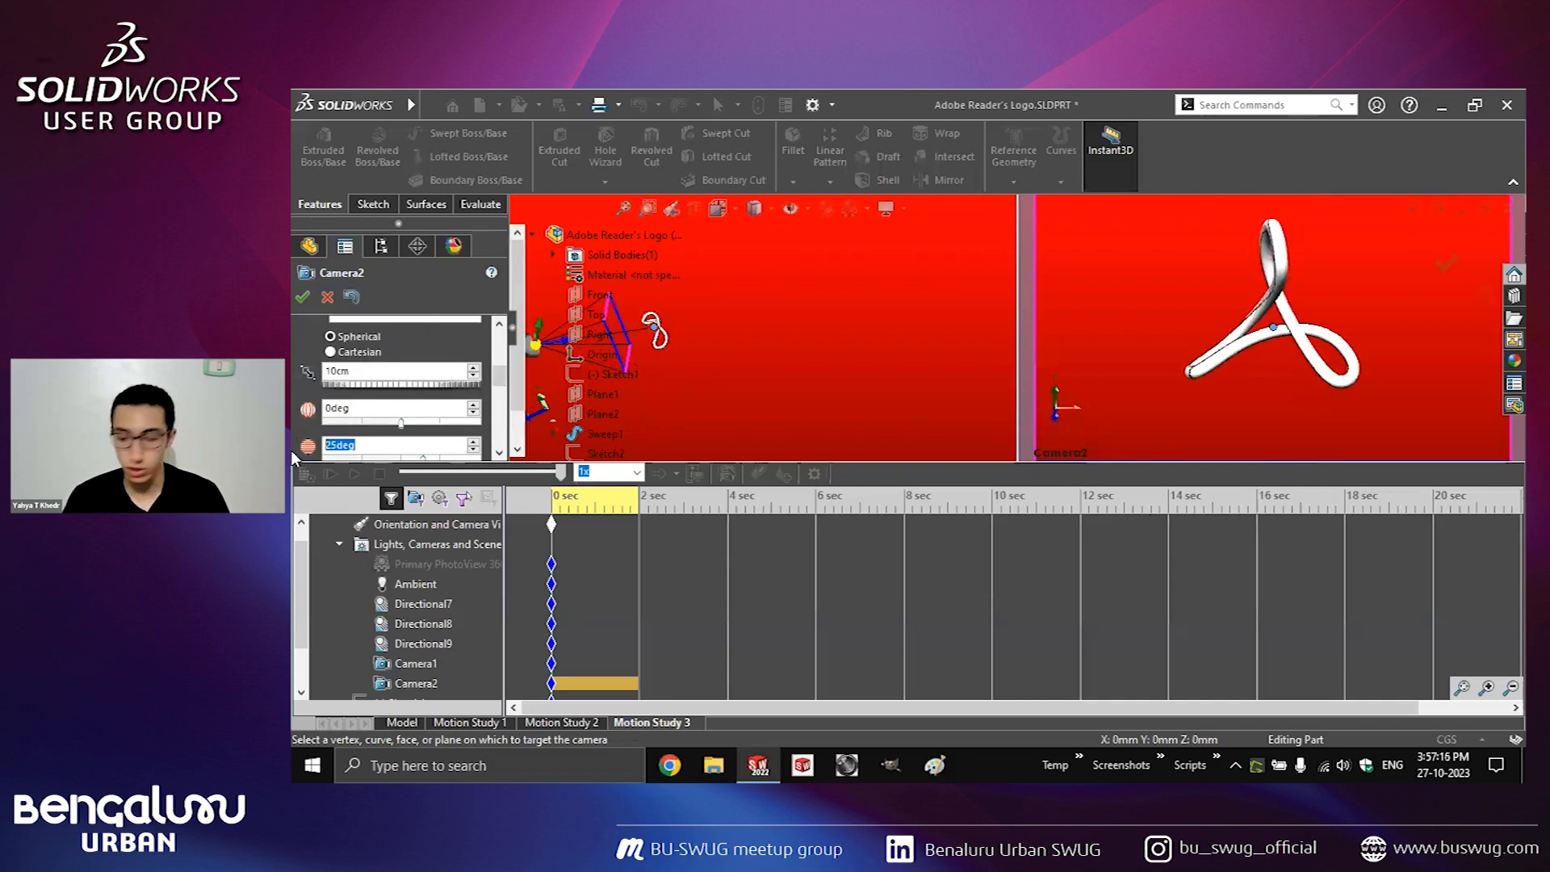
type("90")
key("Return")
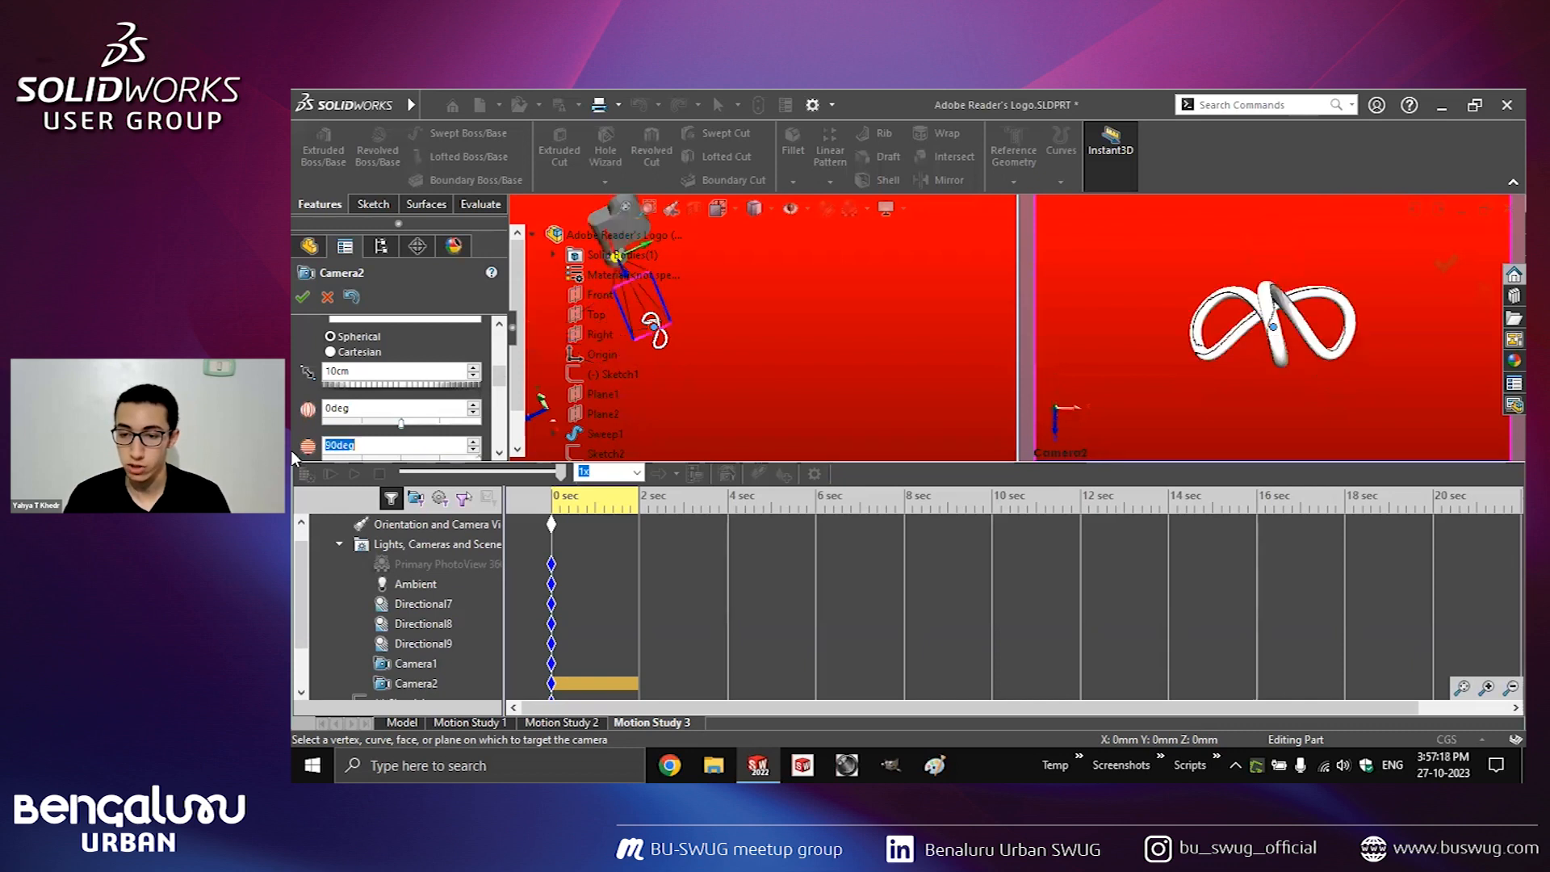
Compare 35mm Wide Angle, settle on 135mm Telephoto for the camera, and accept the new key point at 2 seconds.
left_click_drag(499, 373, 502, 428)
scroll(436, 393, "down", 1)
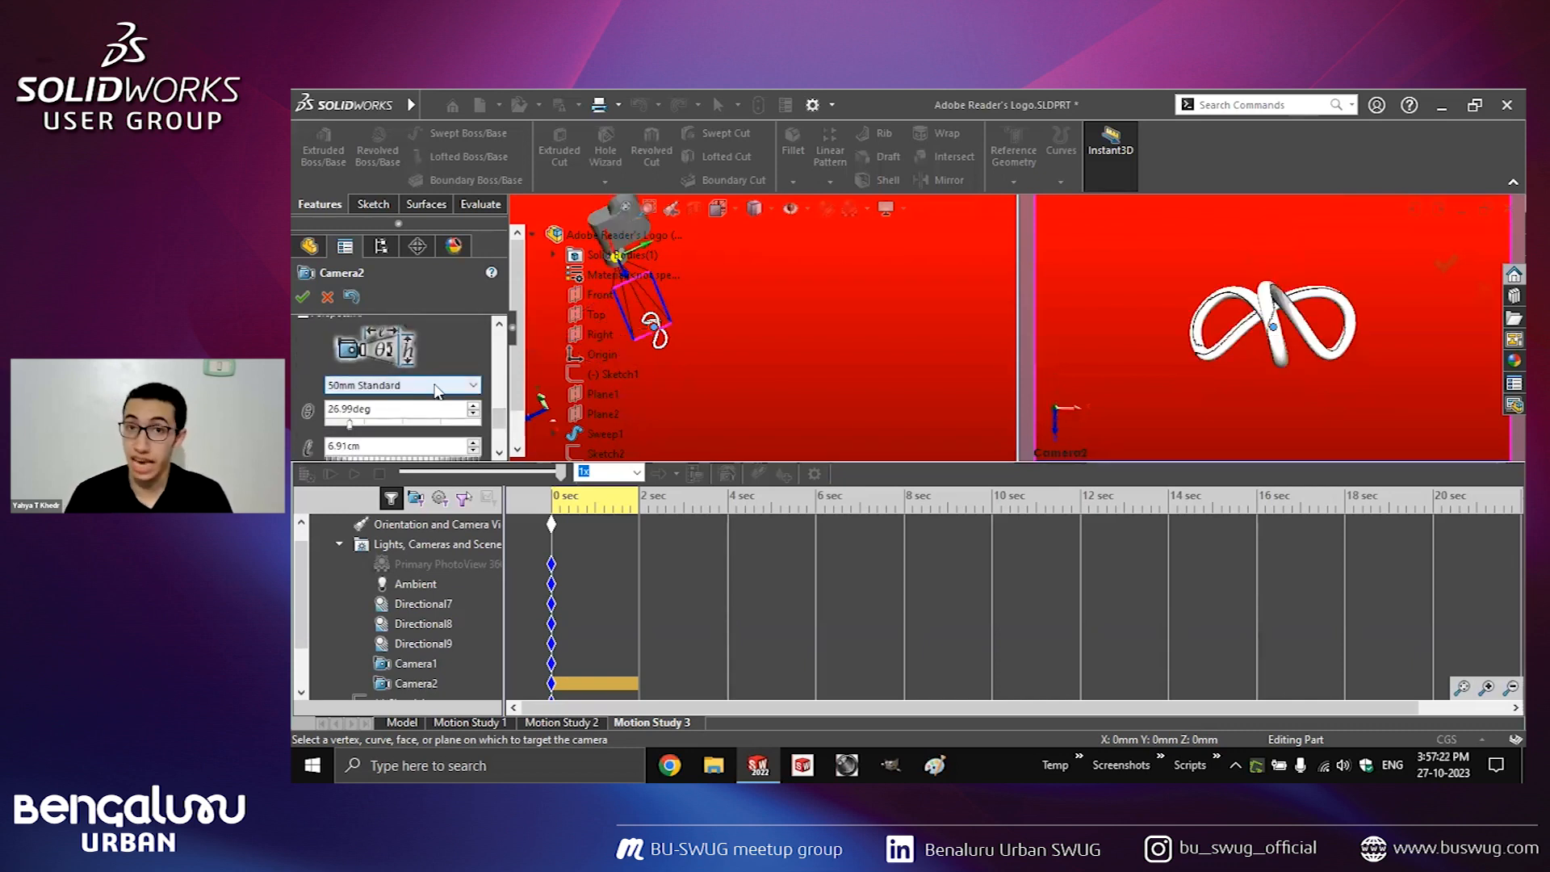
left_click(437, 388)
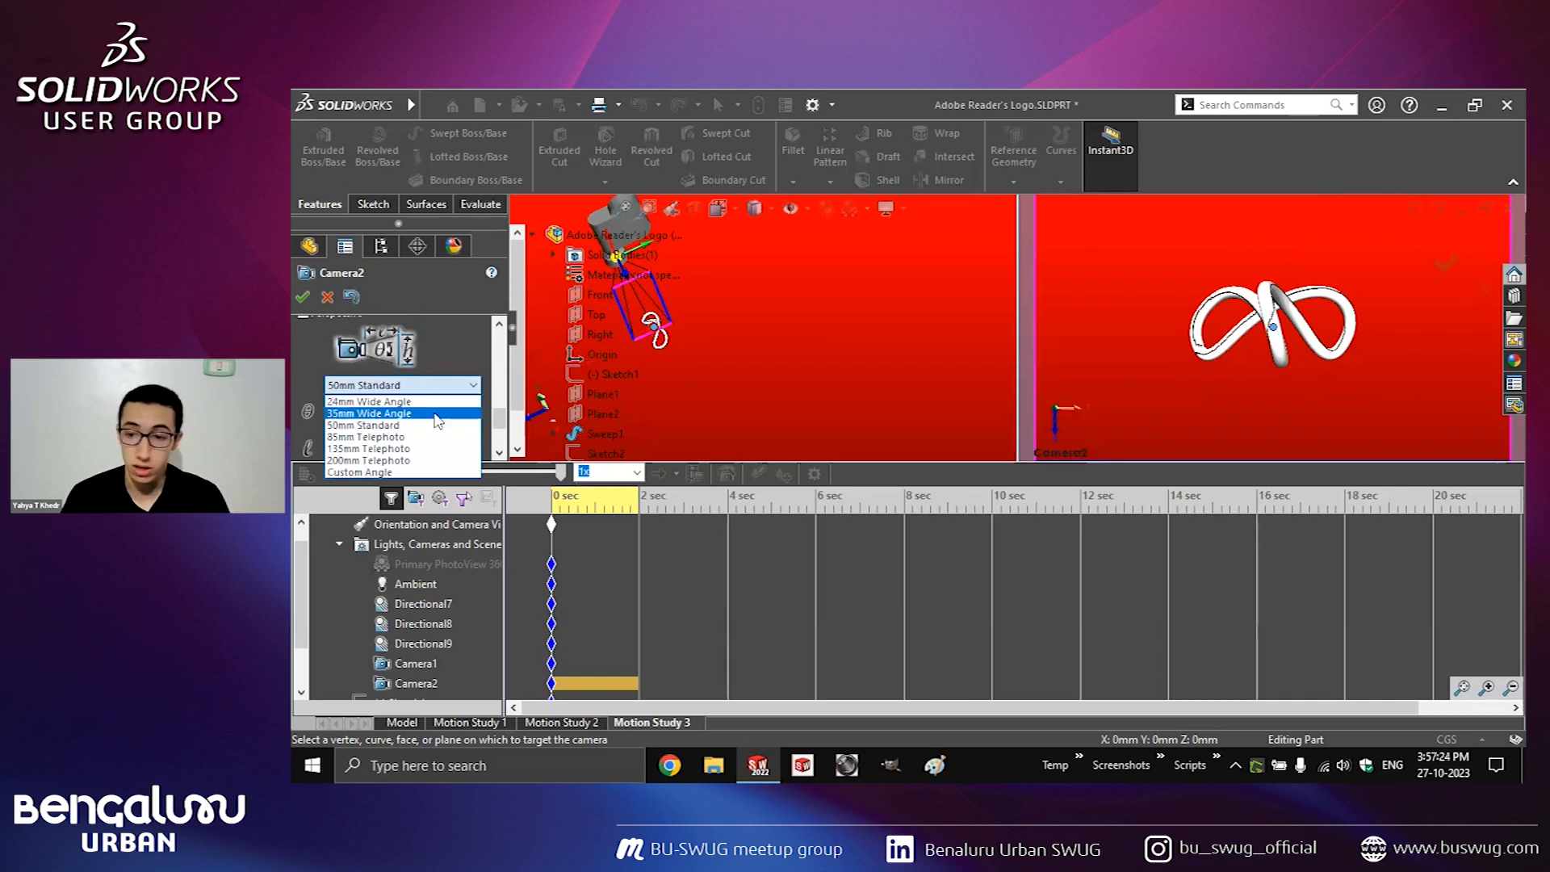
left_click(437, 415)
left_click(423, 385)
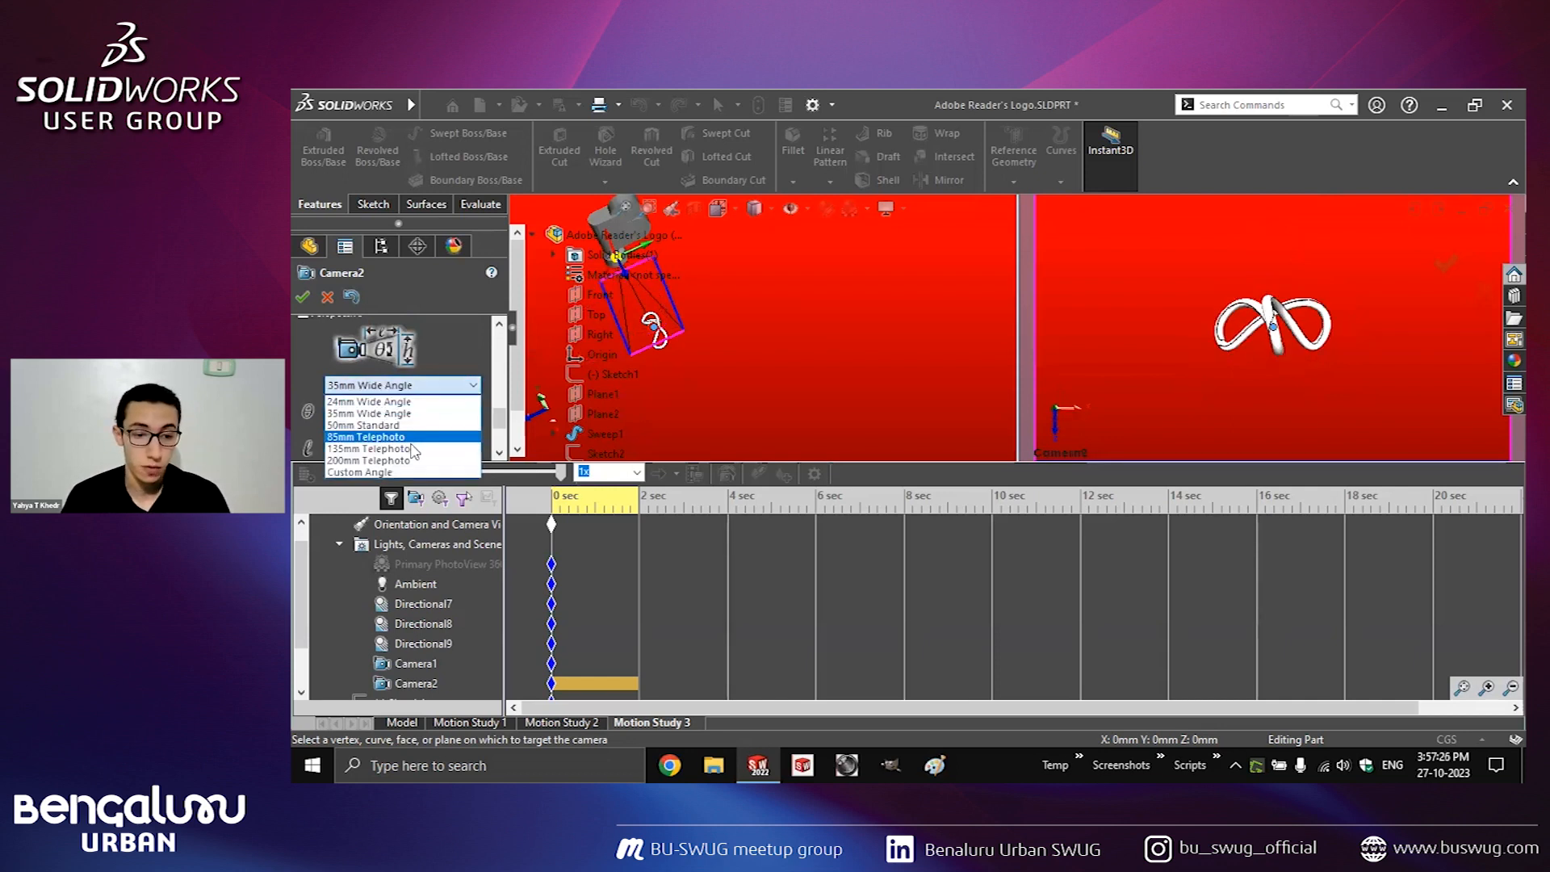
left_click(414, 449)
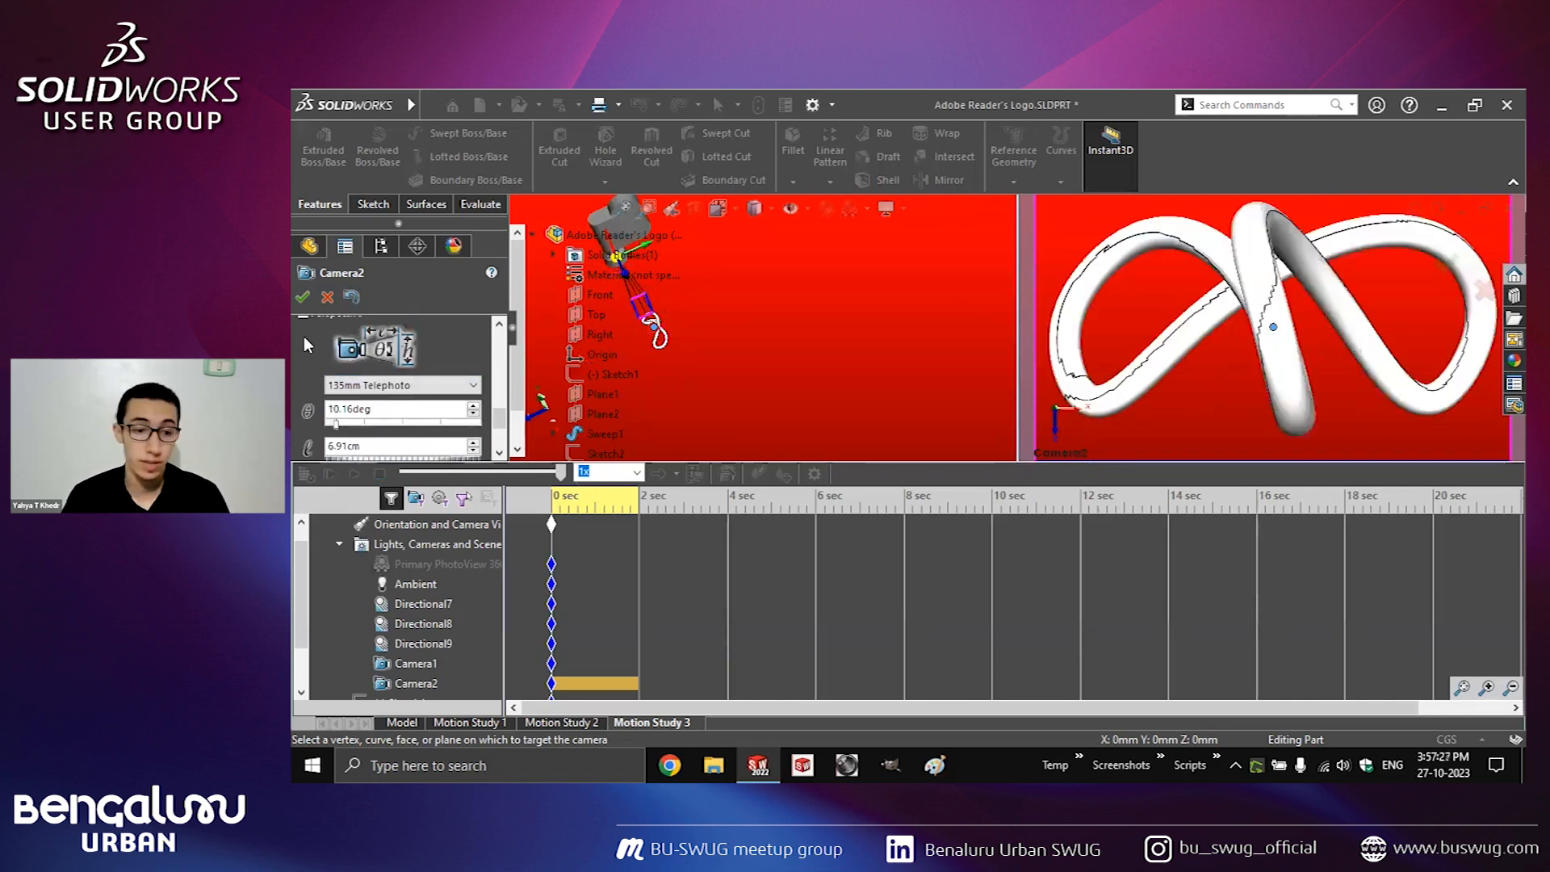
left_click(303, 296)
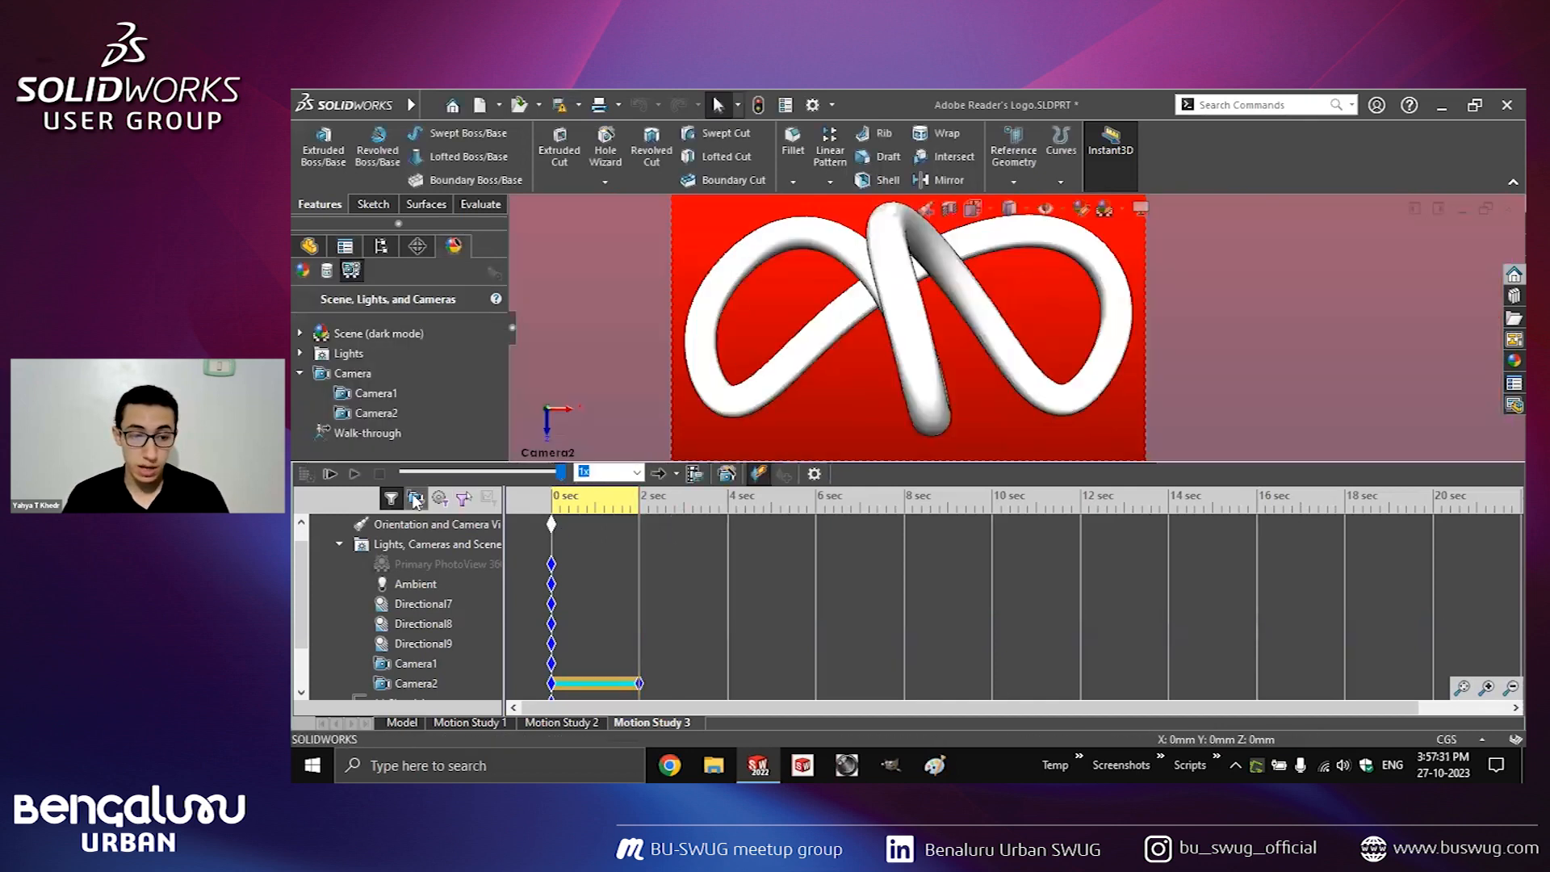
Play the camera animation and copy Camera2's start key point to the 4-second mark.
left_click(352, 476)
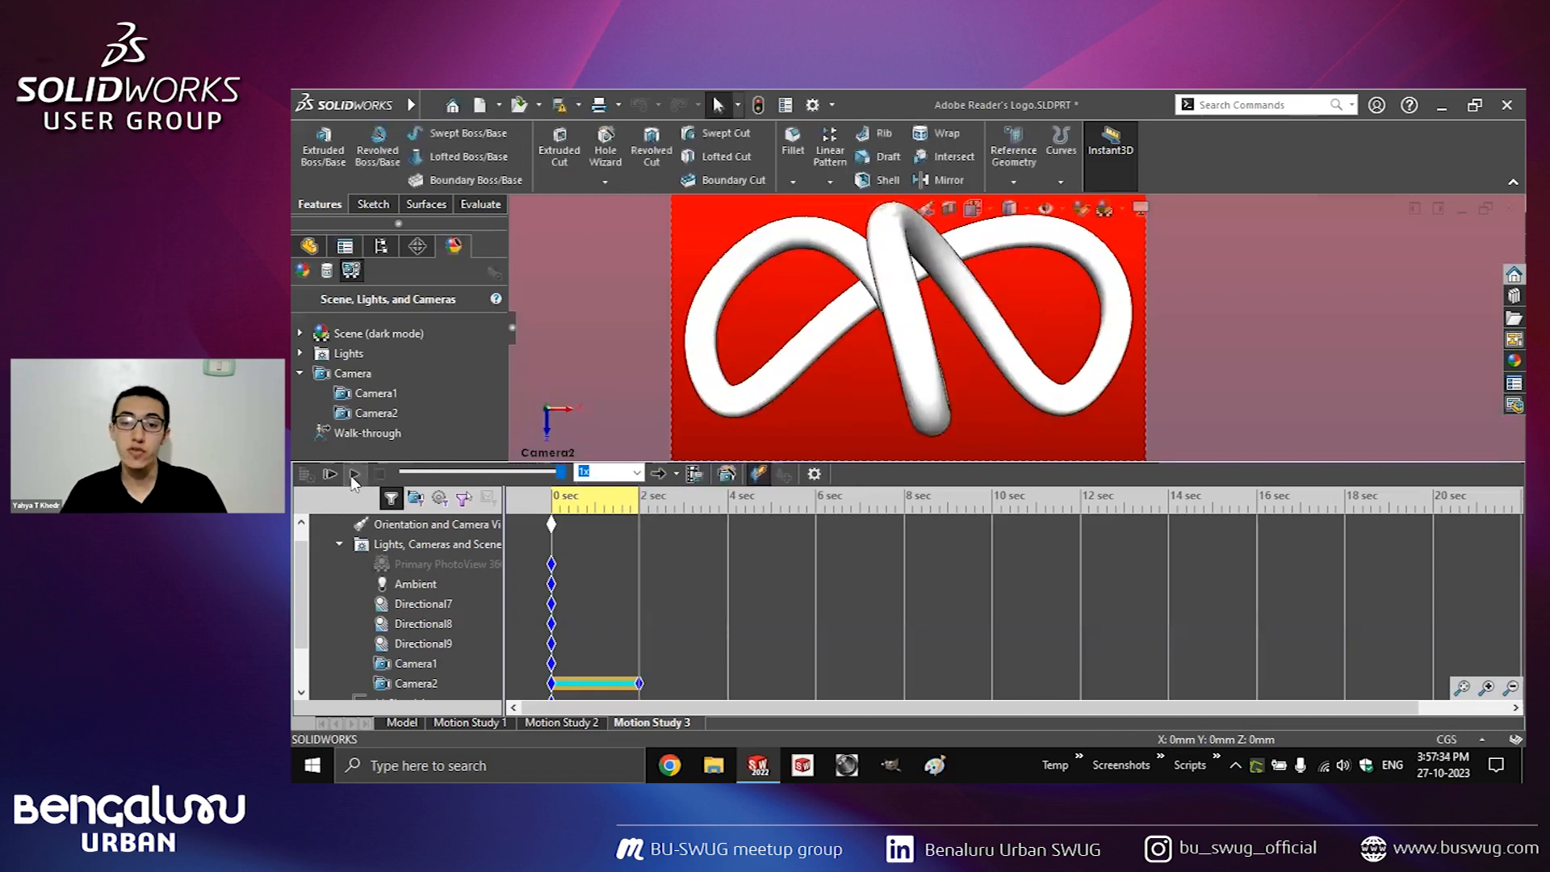
left_click(607, 677)
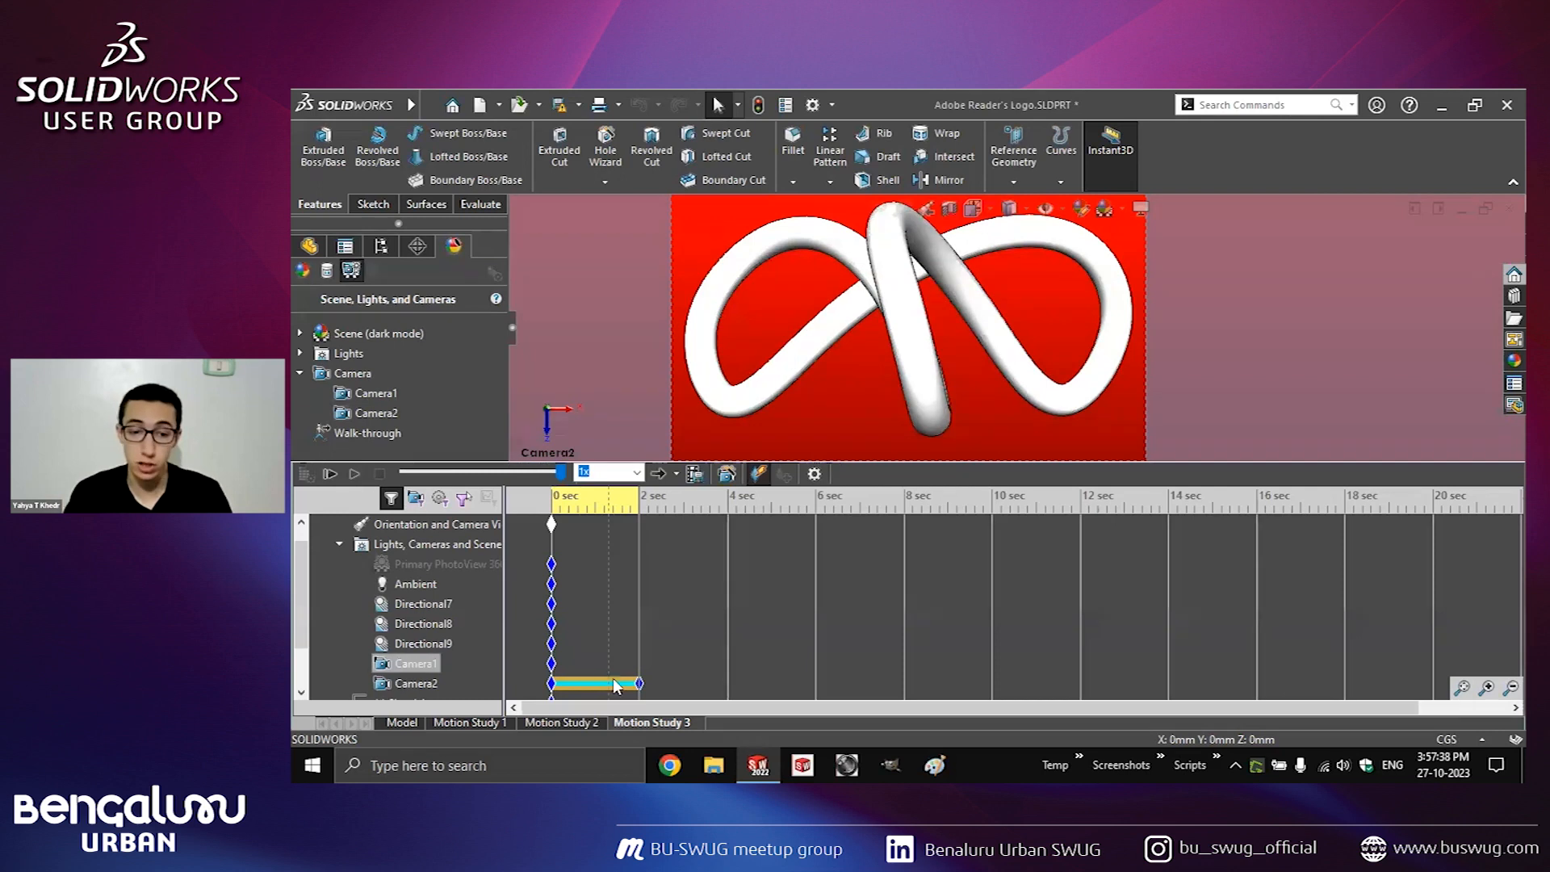
left_click(552, 684)
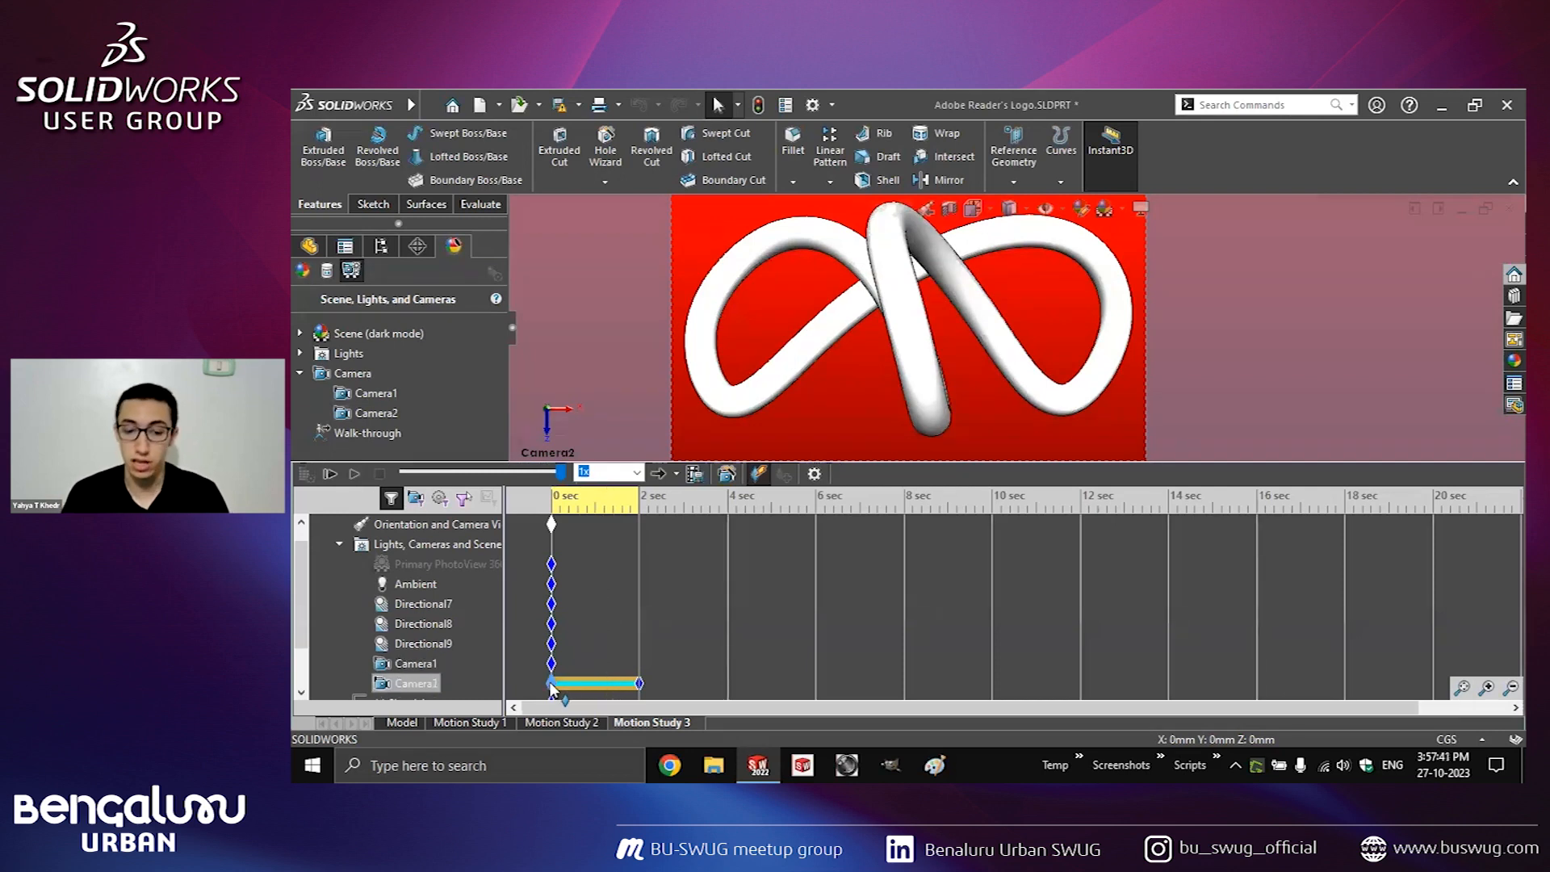
left_click(729, 509)
key("ctrl+v")
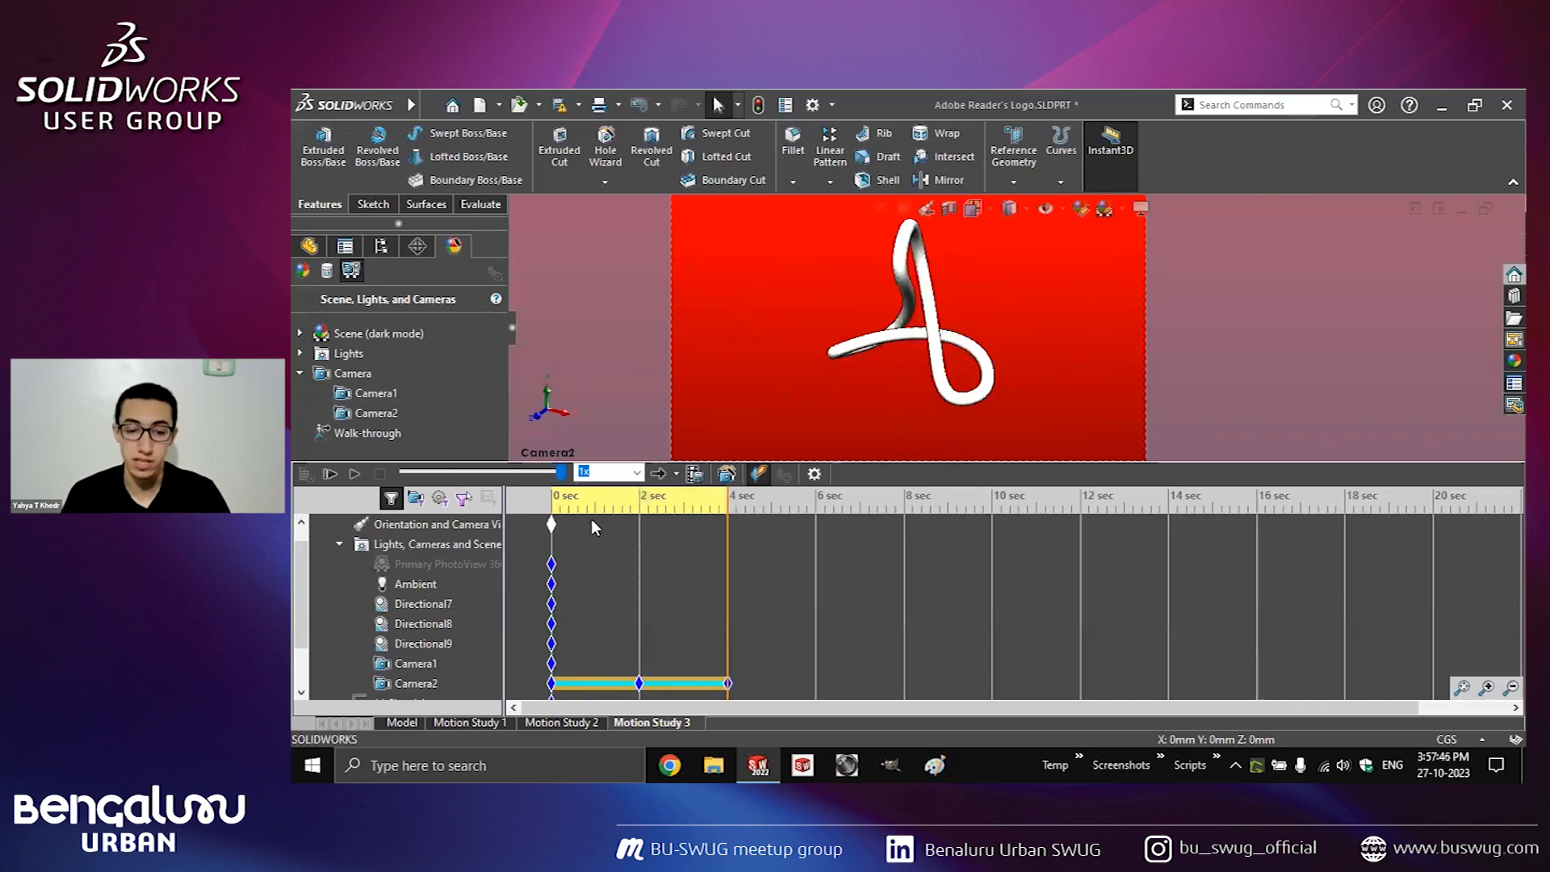
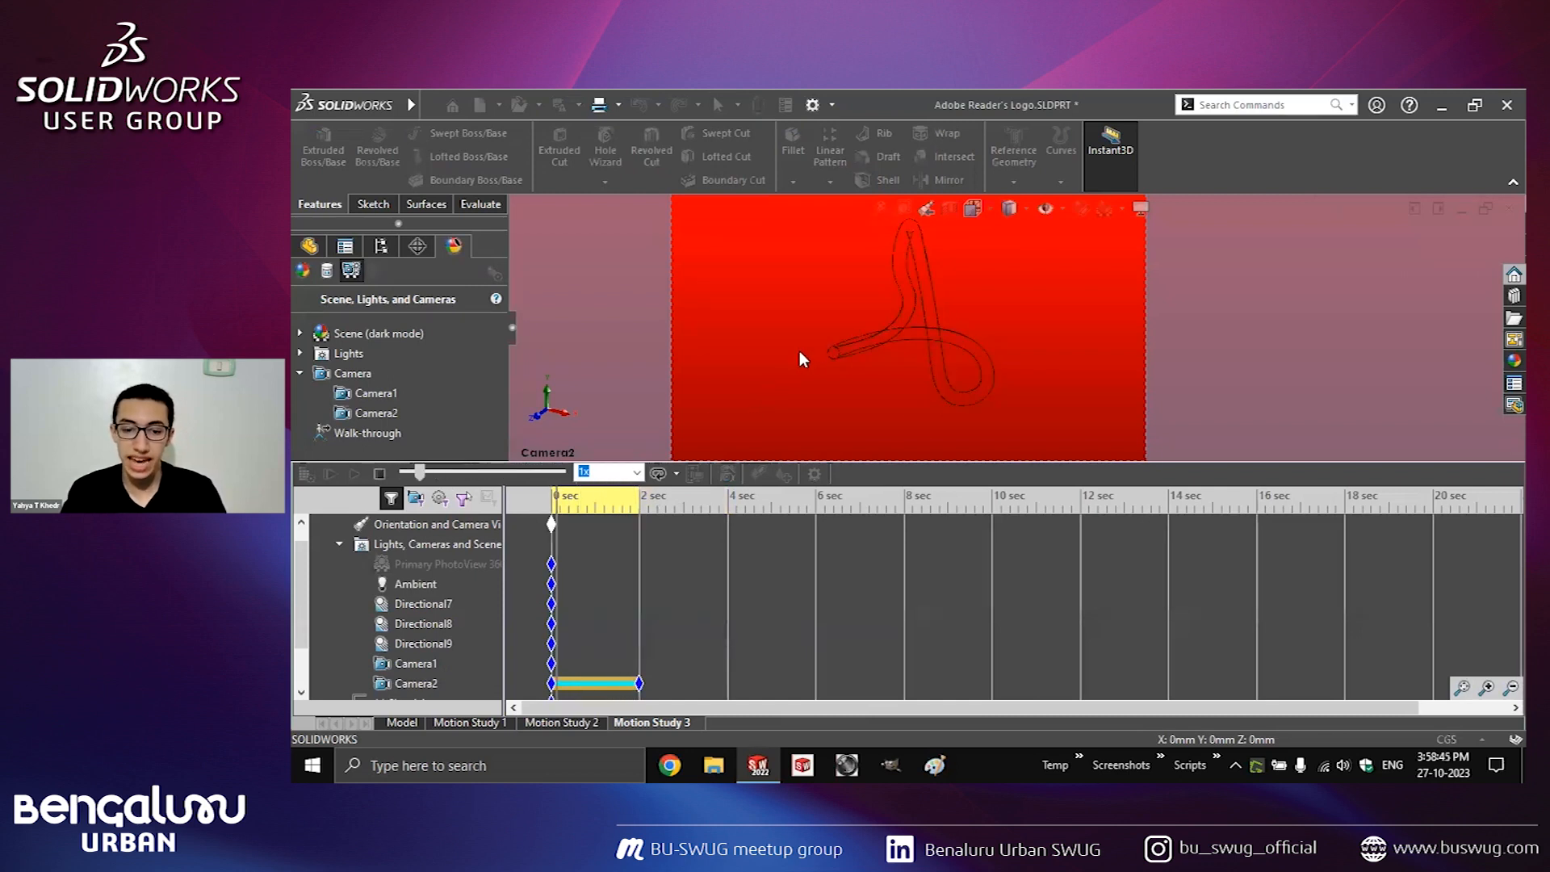
Switch the motion study's playback mode to Normal.
left_click(680, 473)
left_click(684, 496)
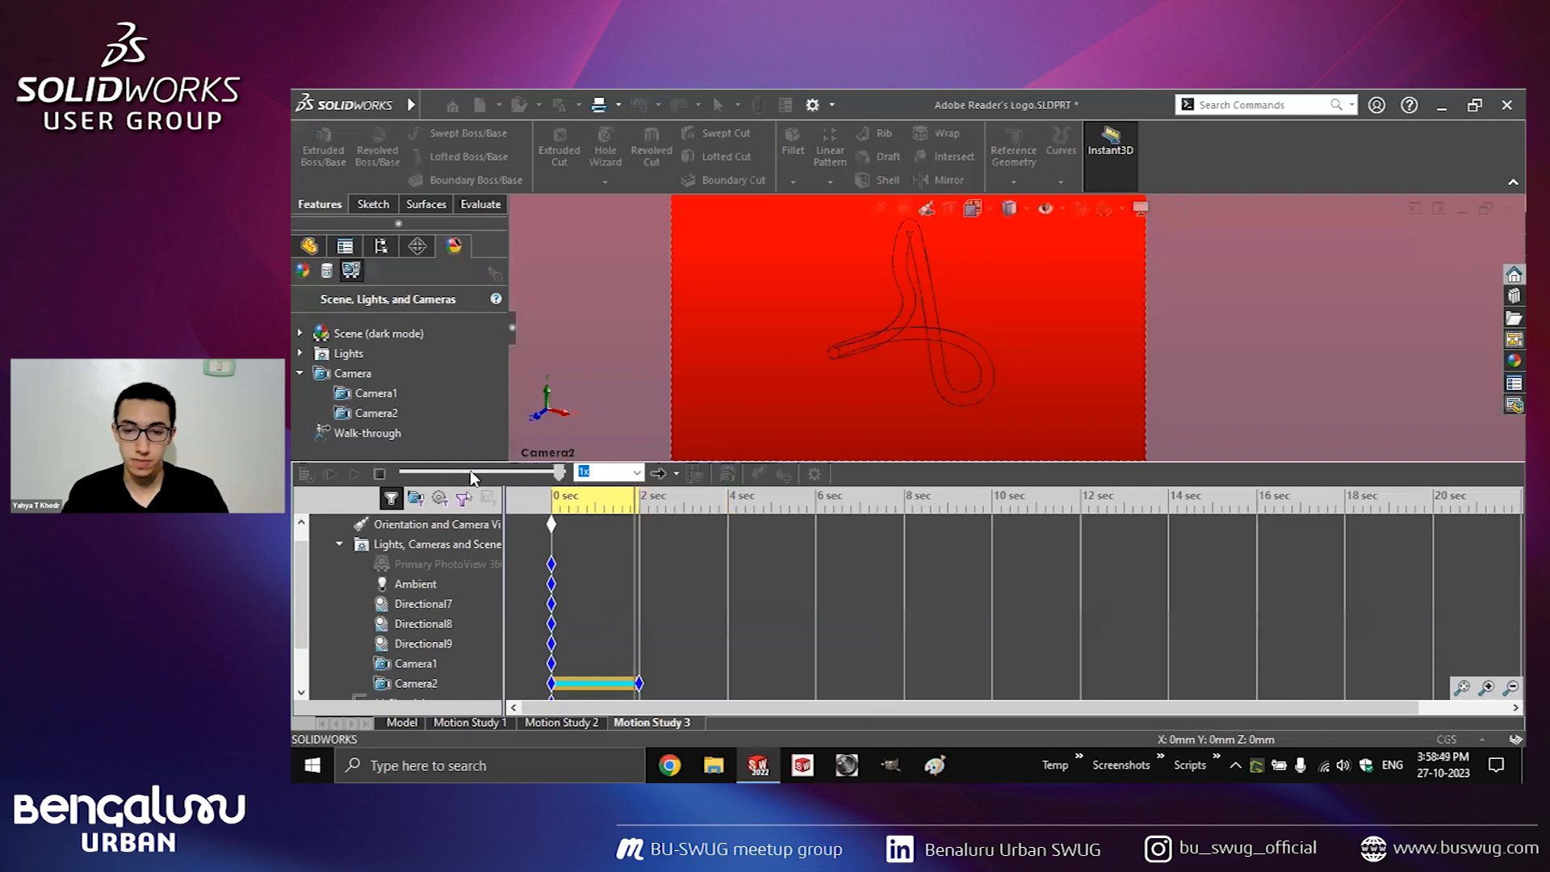
left_click(545, 509)
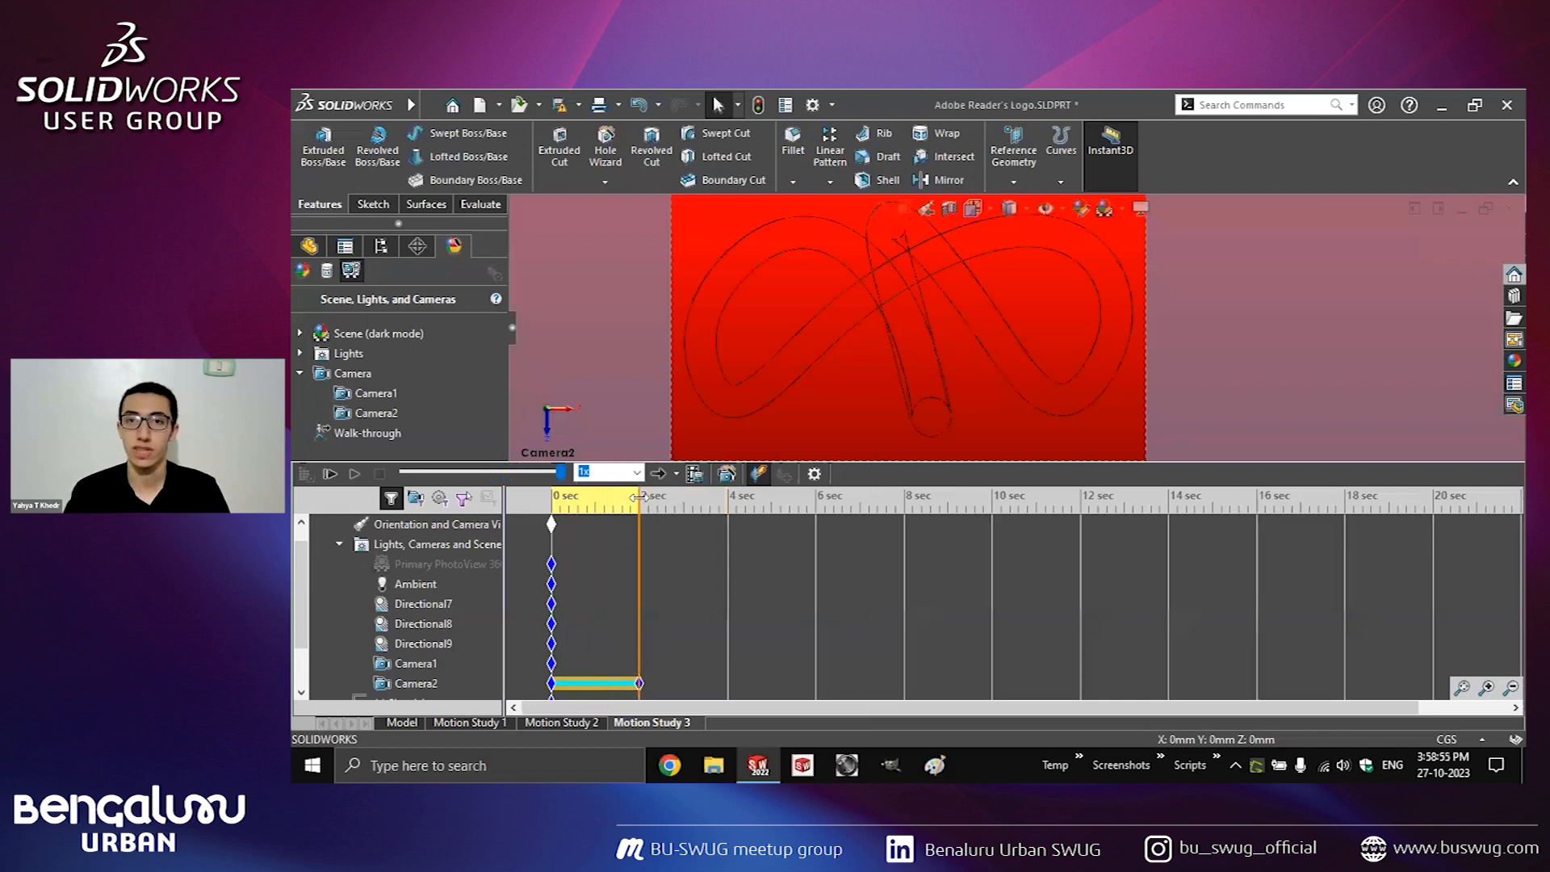
Set the interpolation mode of Camera2's 2-second key point to Ease in/Ease out and play the animation.
left_click(640, 683)
right_click(639, 683)
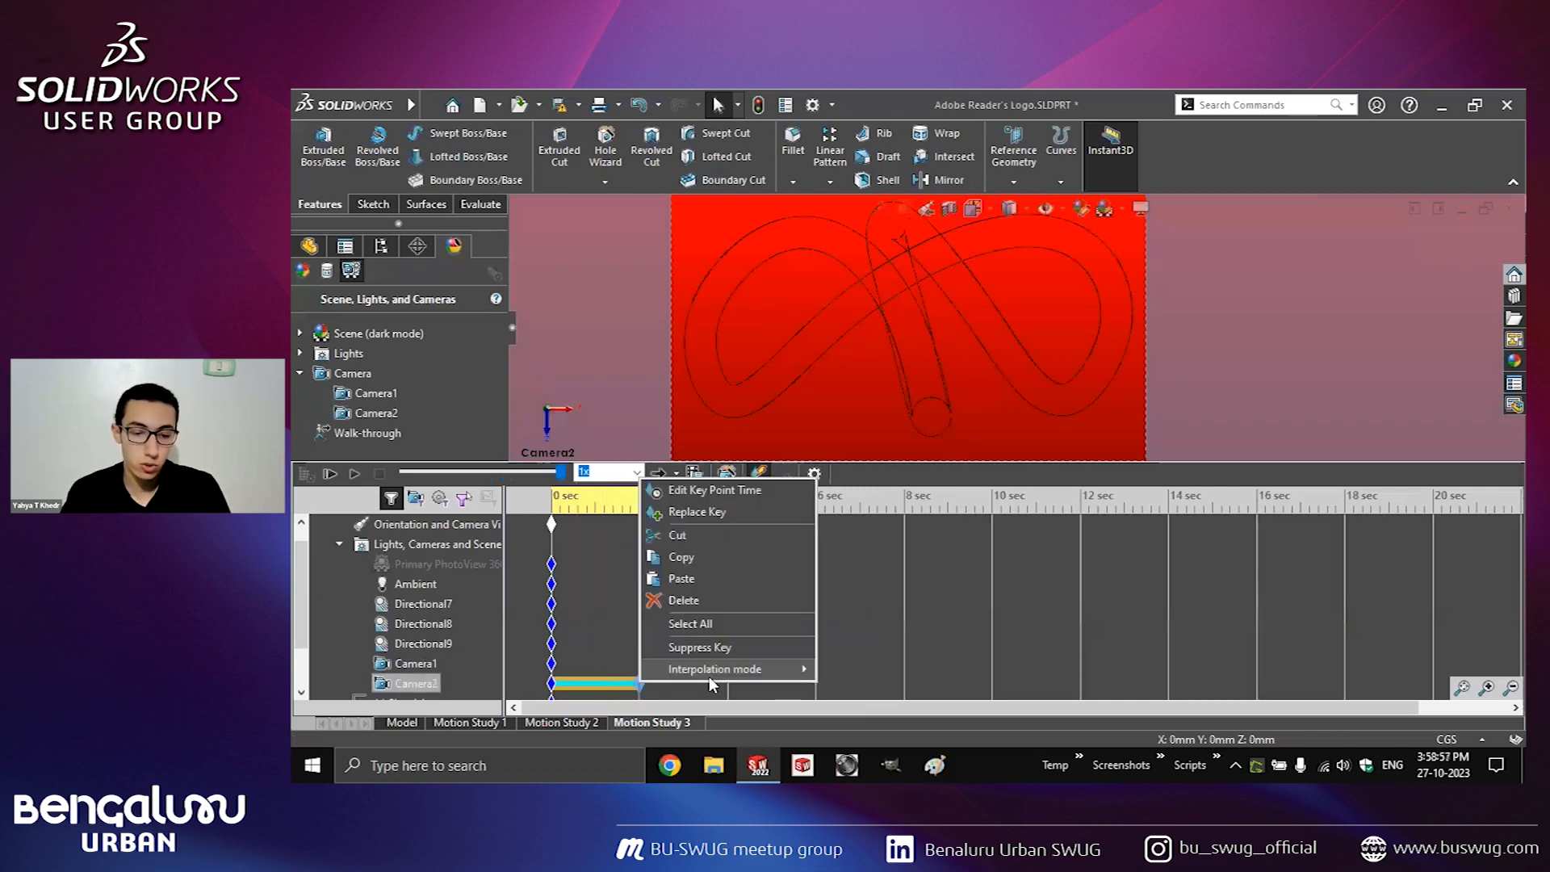
mouse_move(714, 669)
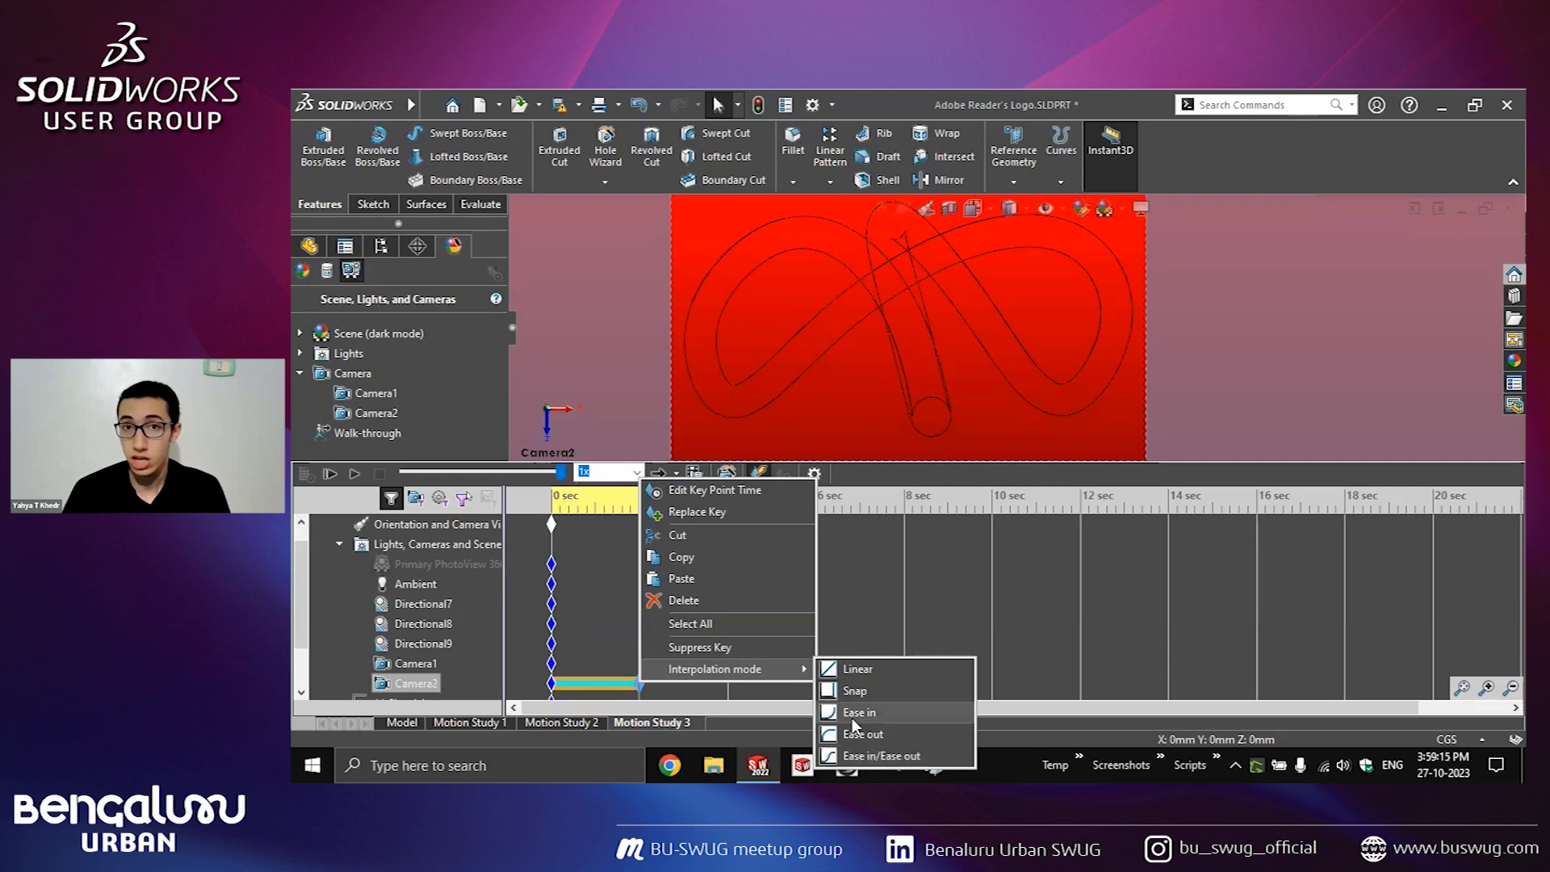
left_click(880, 754)
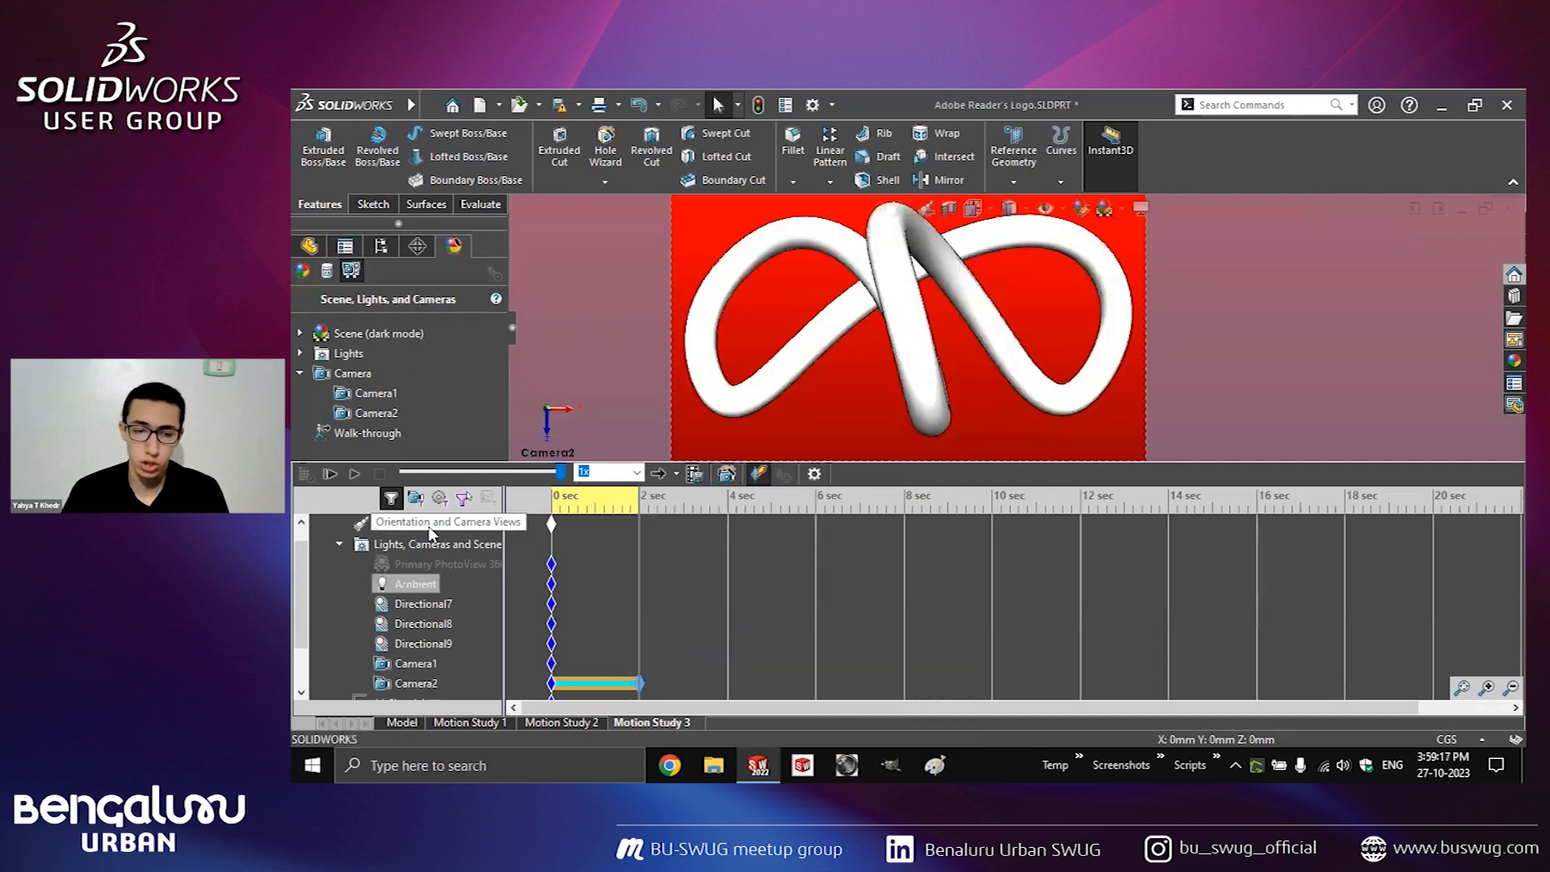
left_click(354, 475)
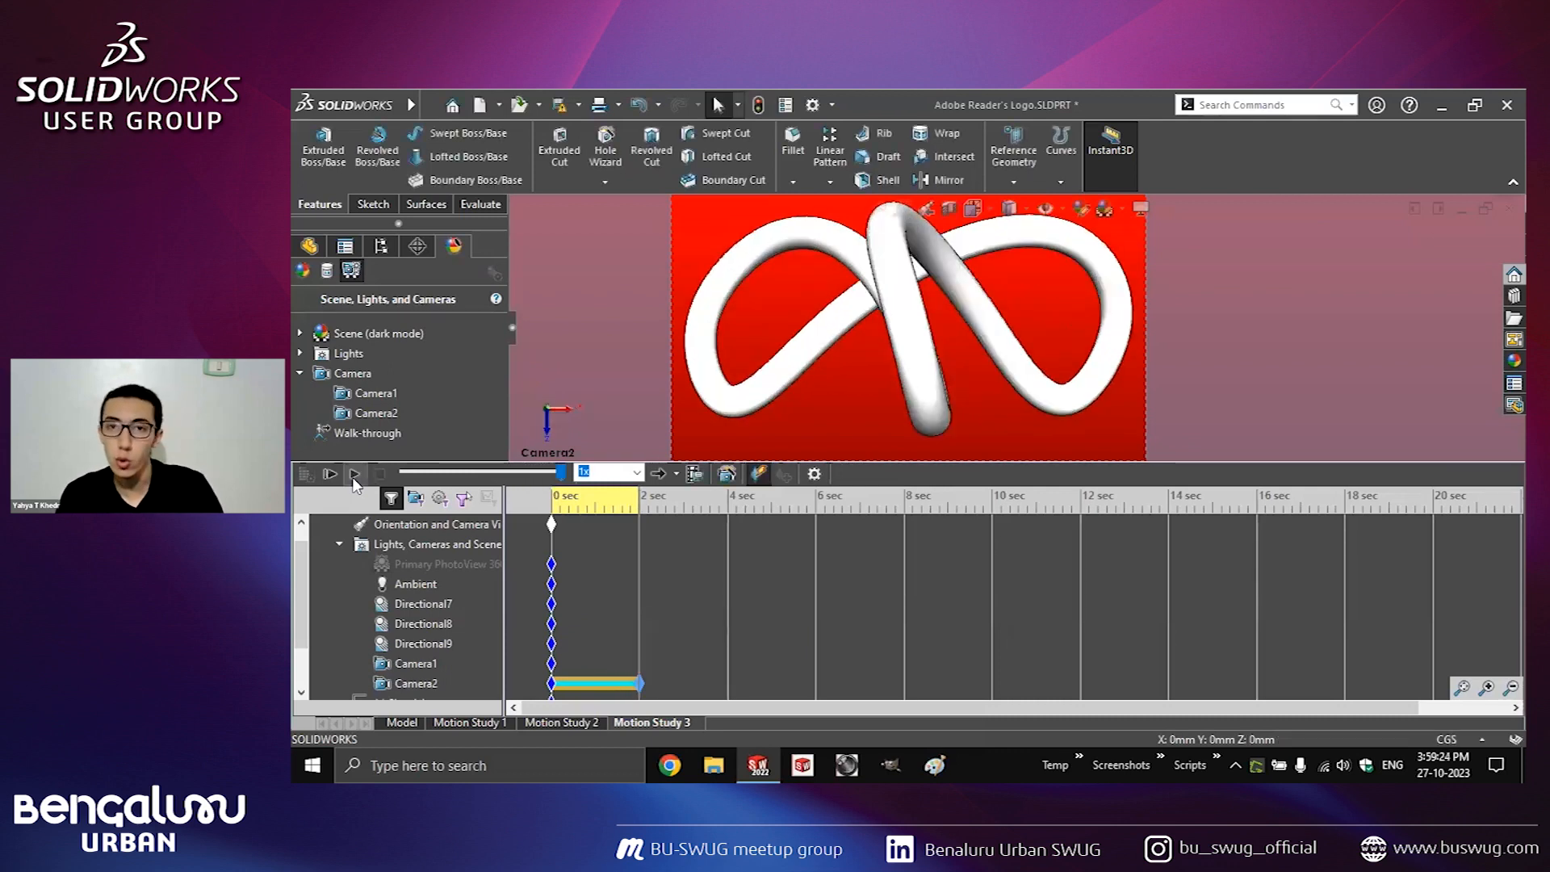
Copy Camera2's start key point to 4 seconds and apply Ease in/Ease out interpolation to its 2-second key point.
left_click(550, 684)
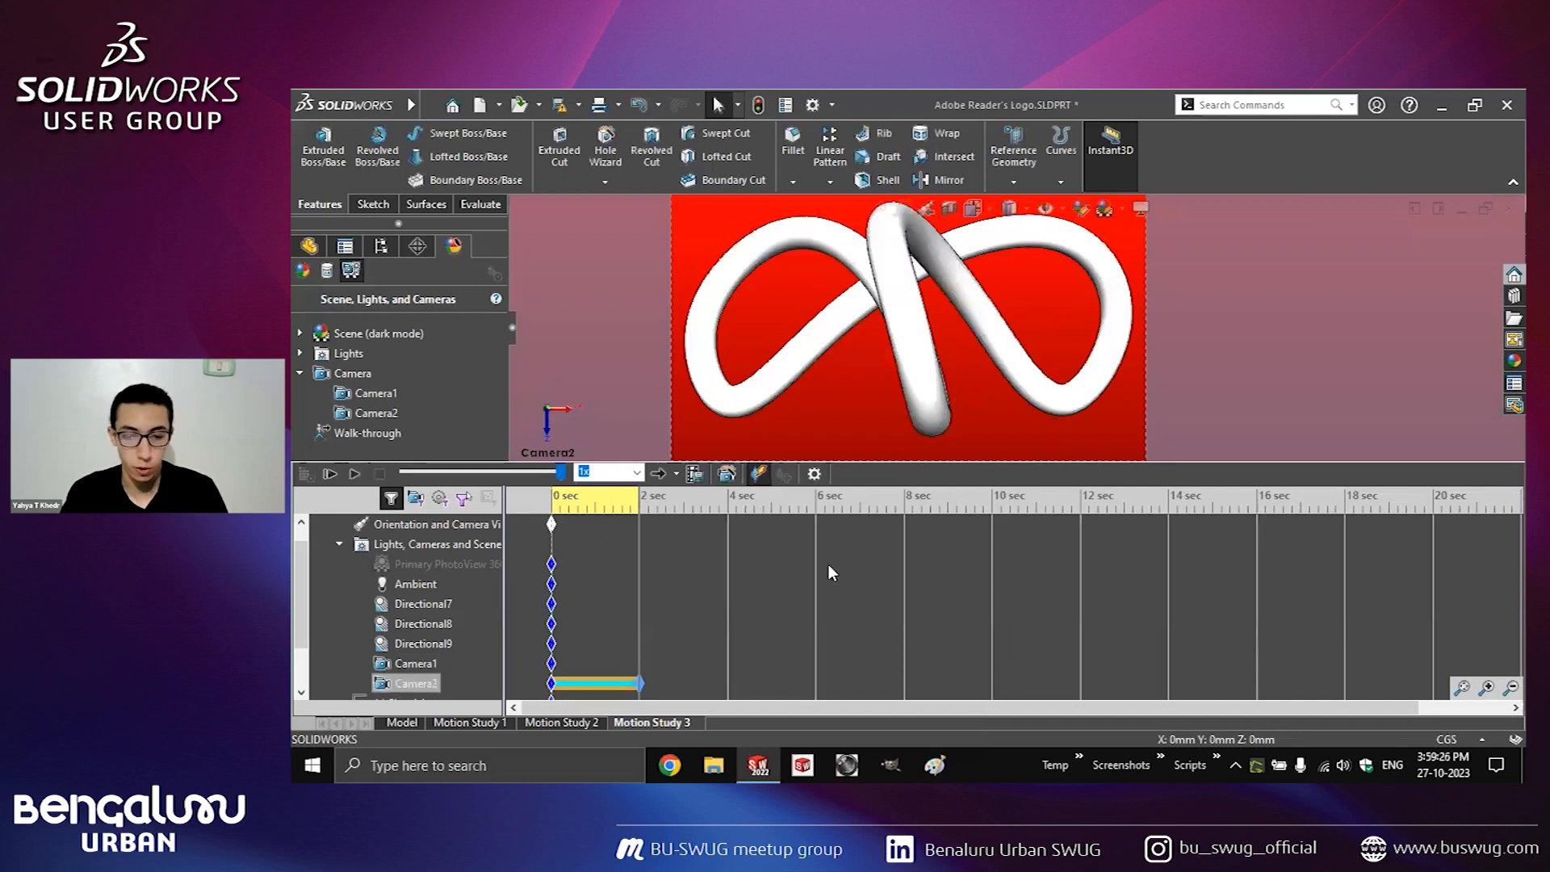
left_click(727, 562)
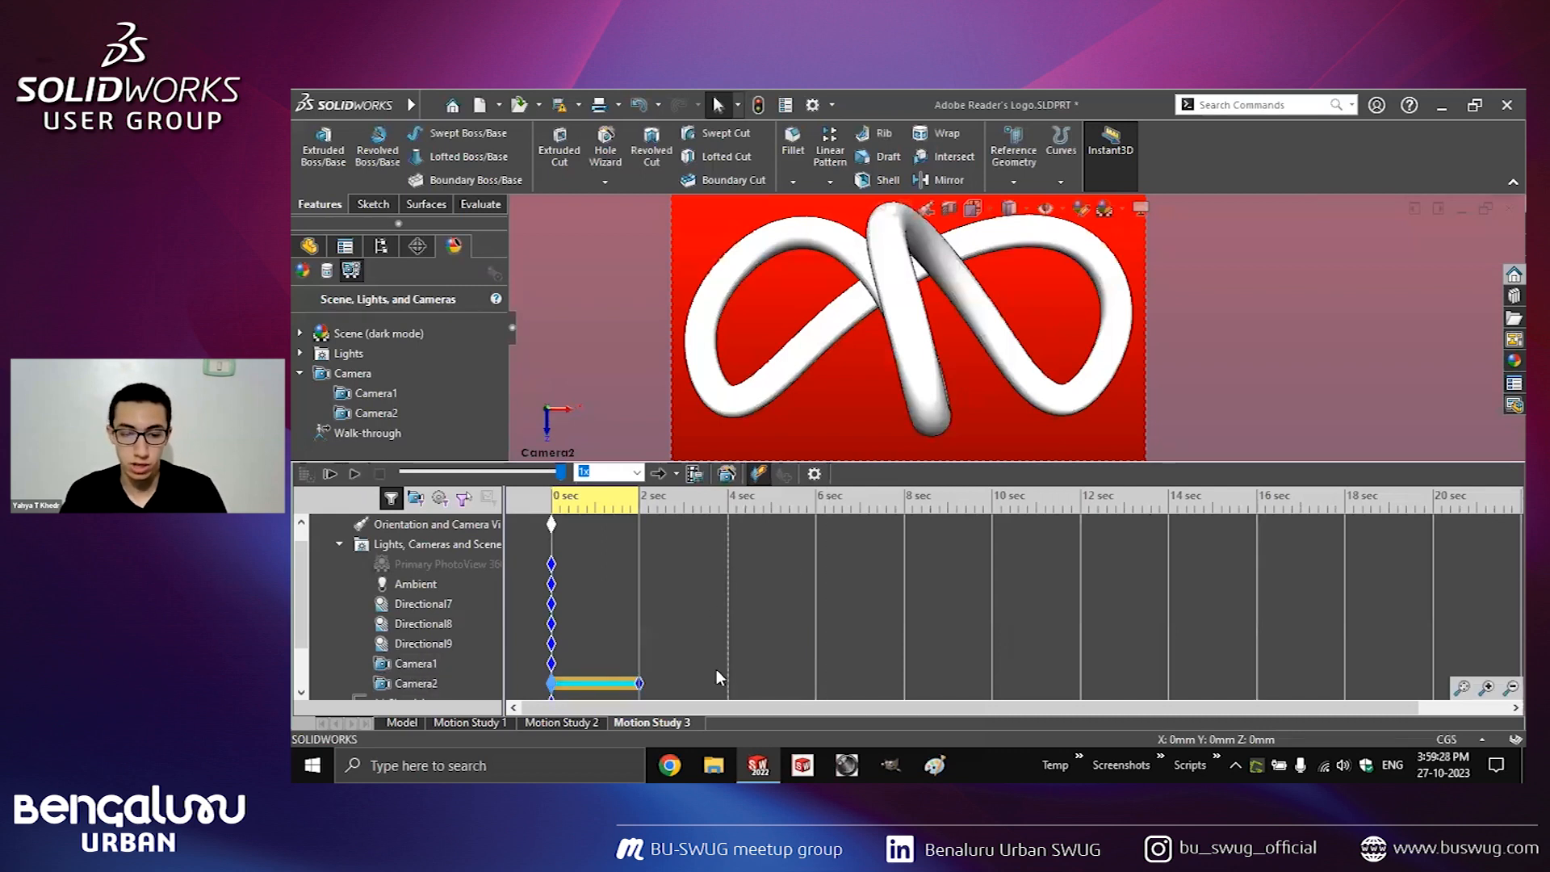
key("ctrl+v")
right_click(639, 683)
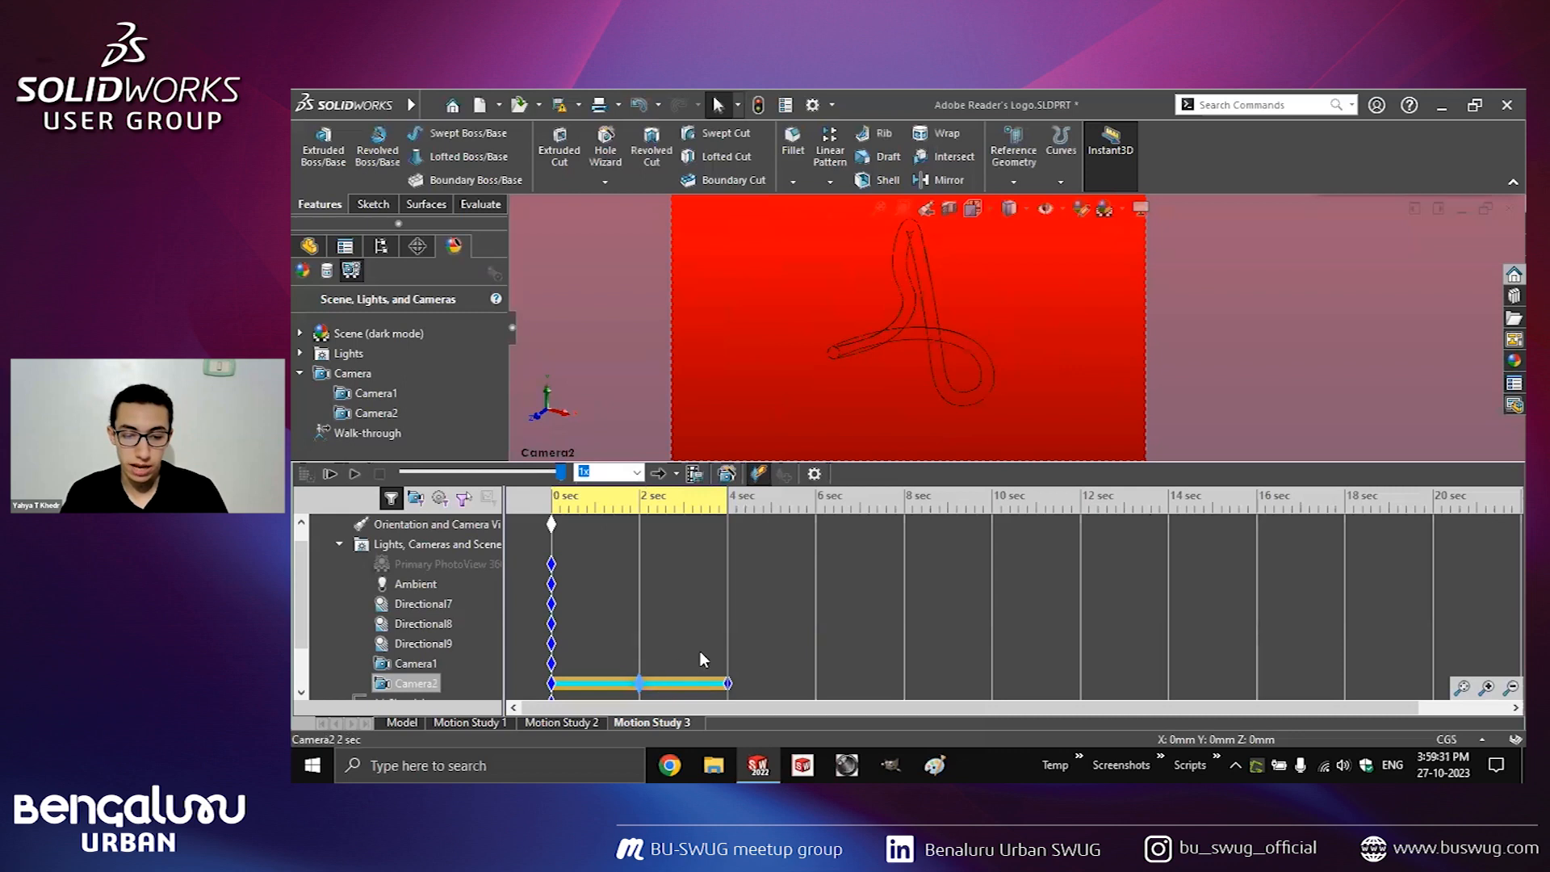
left_click(872, 755)
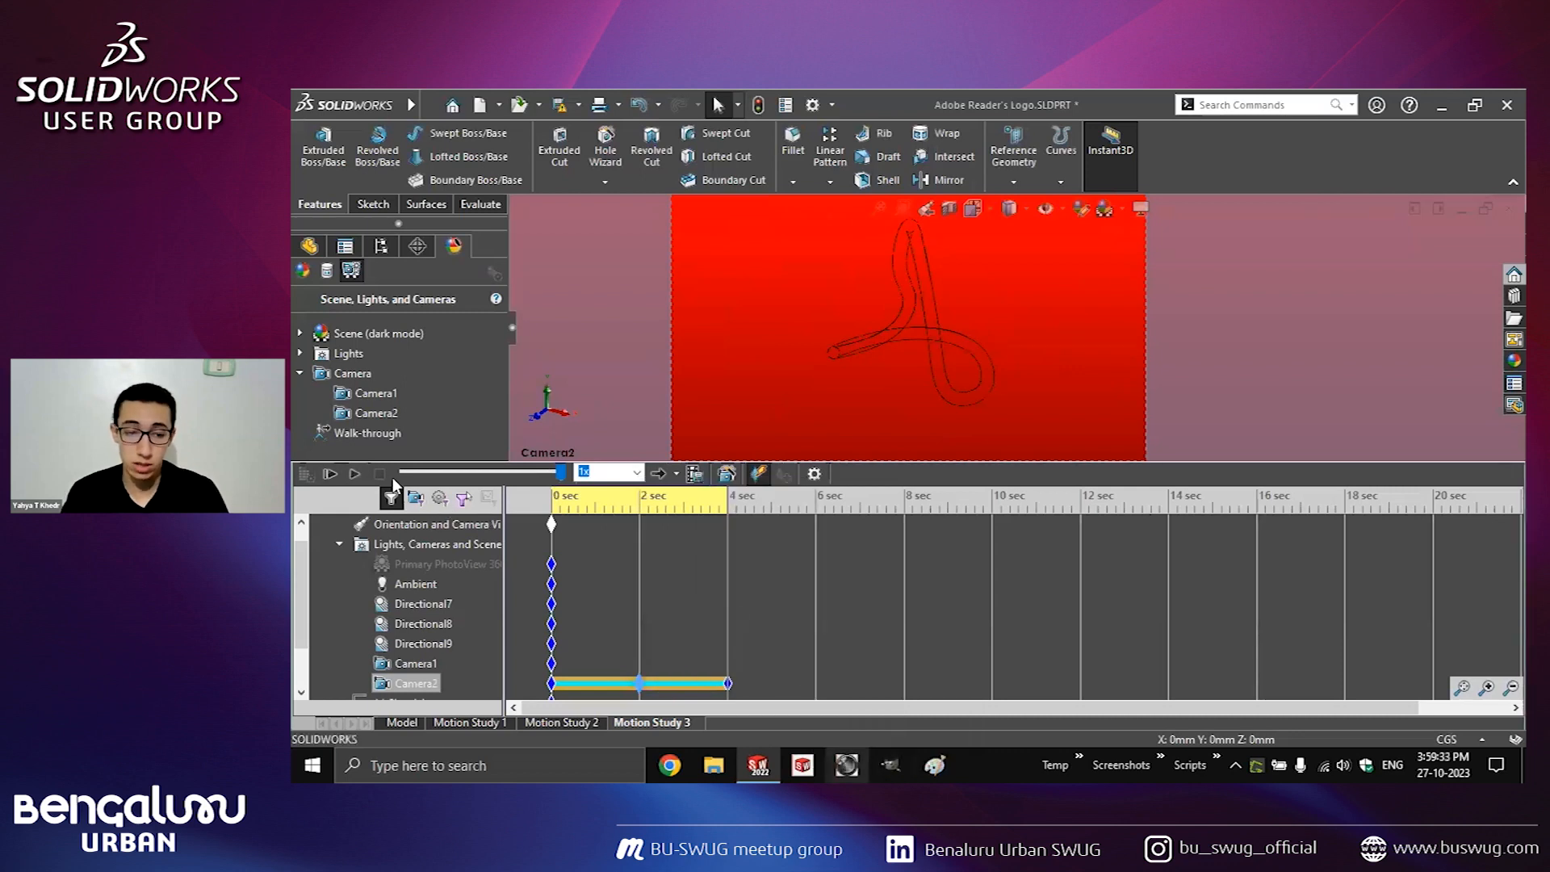
Switch the motion study from Normal to a repeating playback mode and play the camera animation.
left_click(676, 474)
left_click(691, 519)
left_click(356, 474)
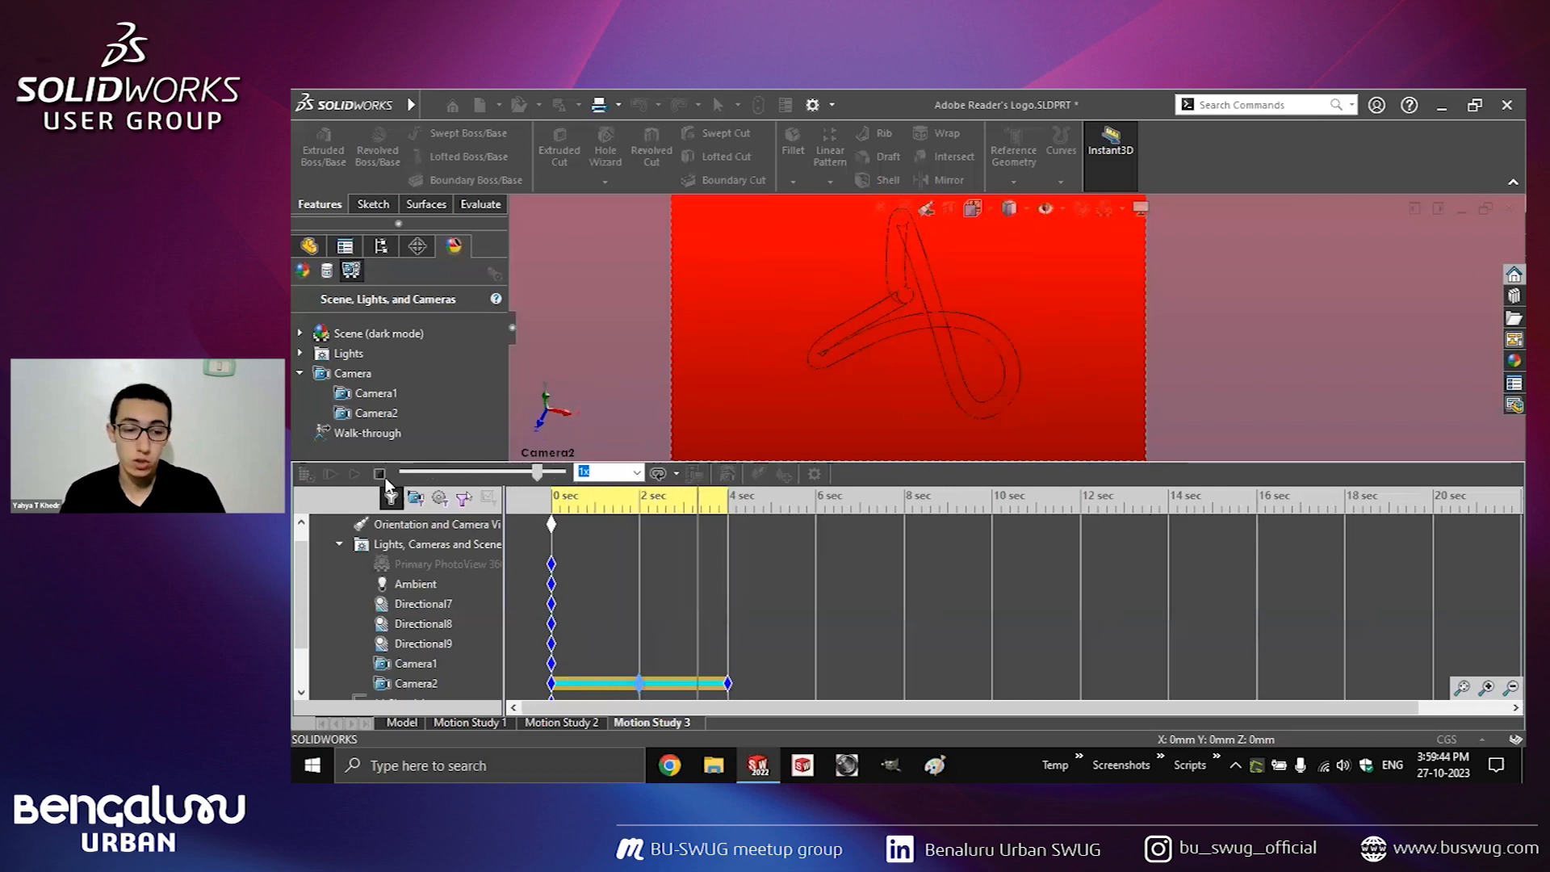
Apply Ease in/Ease out interpolation to Camera2's 4-second key point, play the animation from the start, and stop it.
right_click(728, 683)
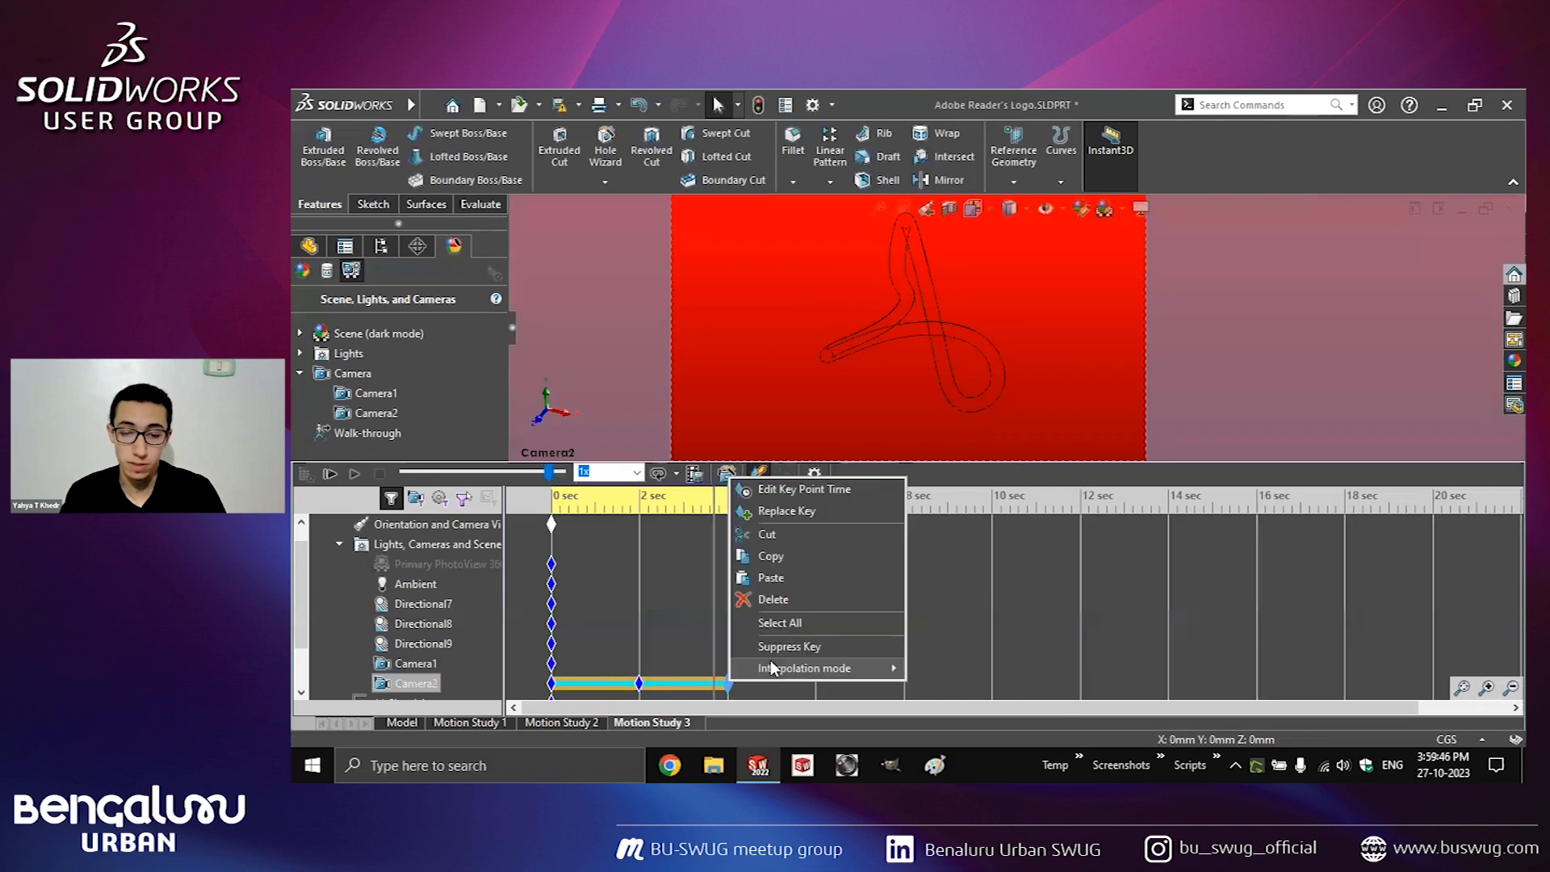
mouse_move(815, 663)
left_click(976, 754)
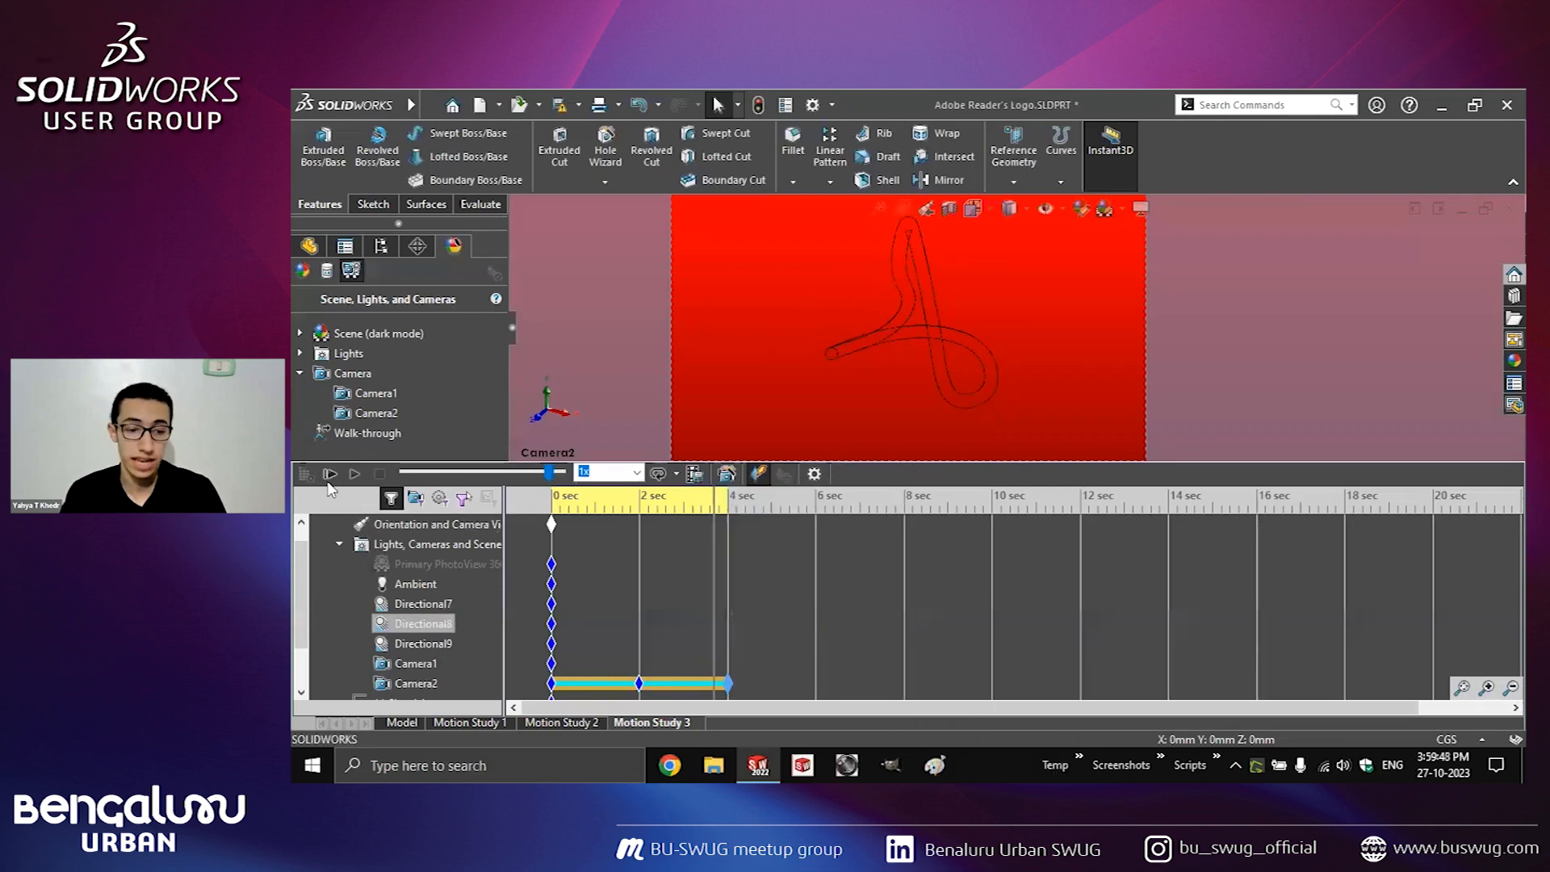
left_click(330, 475)
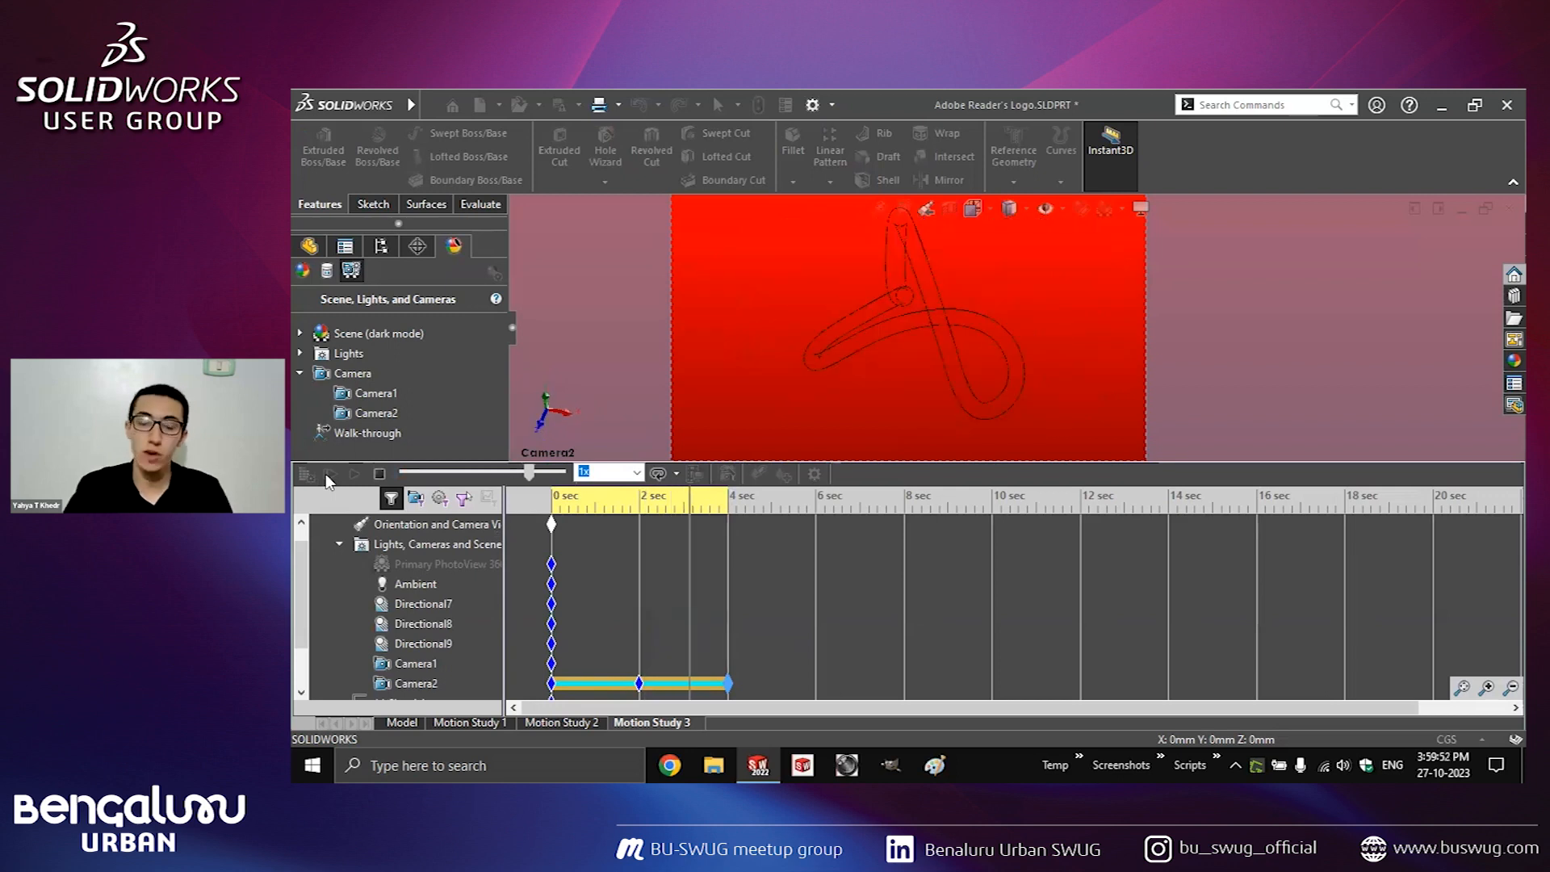
left_click(374, 474)
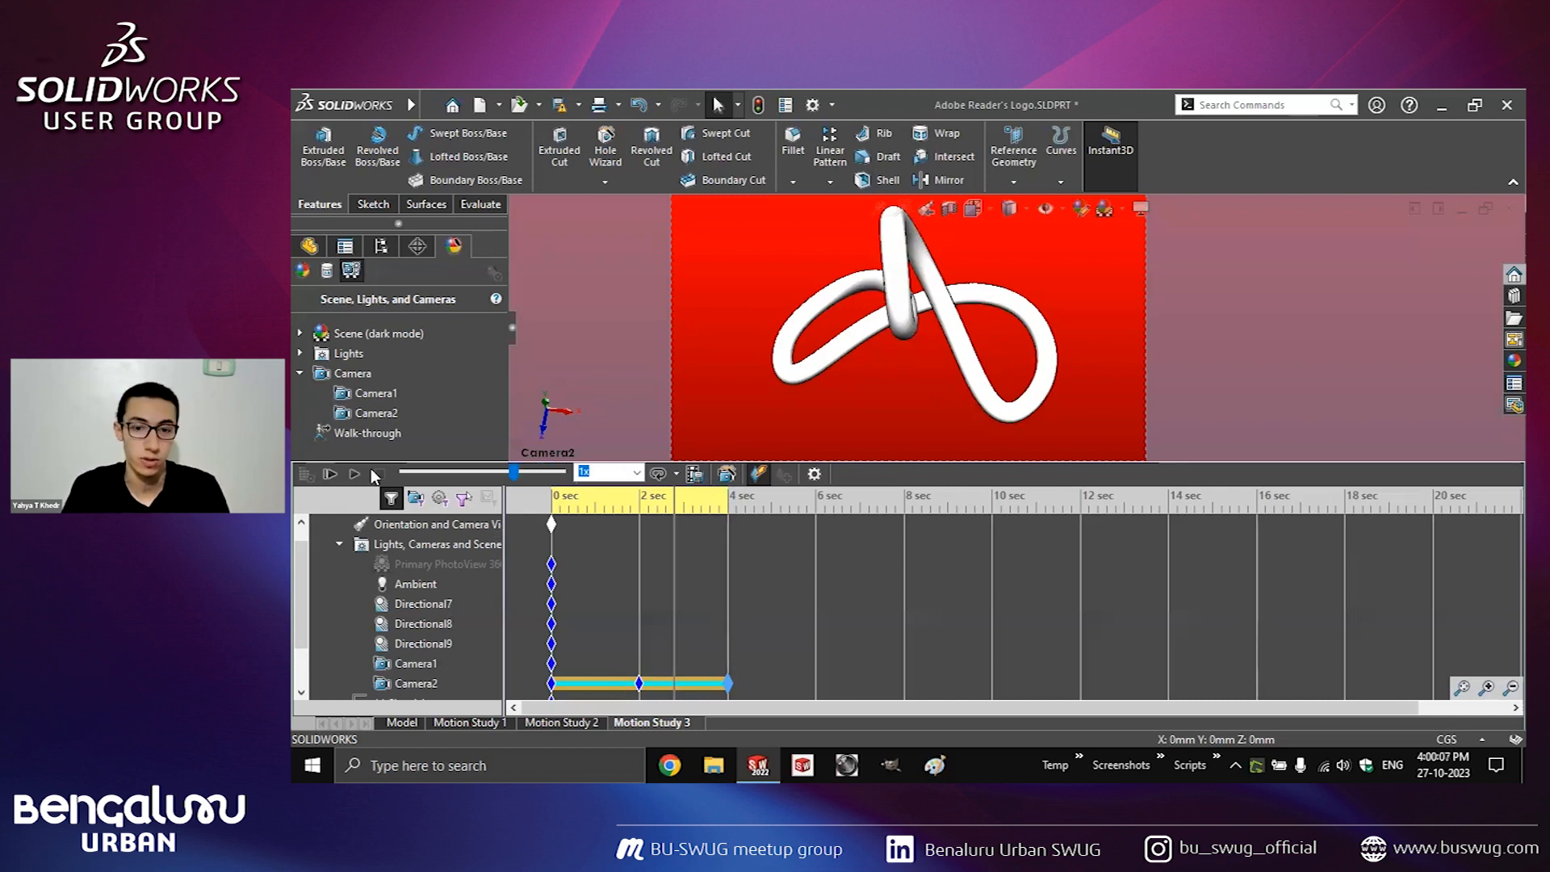
Close the logo part without saving, switch to the presentation, and open the Spool Holder assembly through the Appearances & Display Styles topic.
key("ctrl+w")
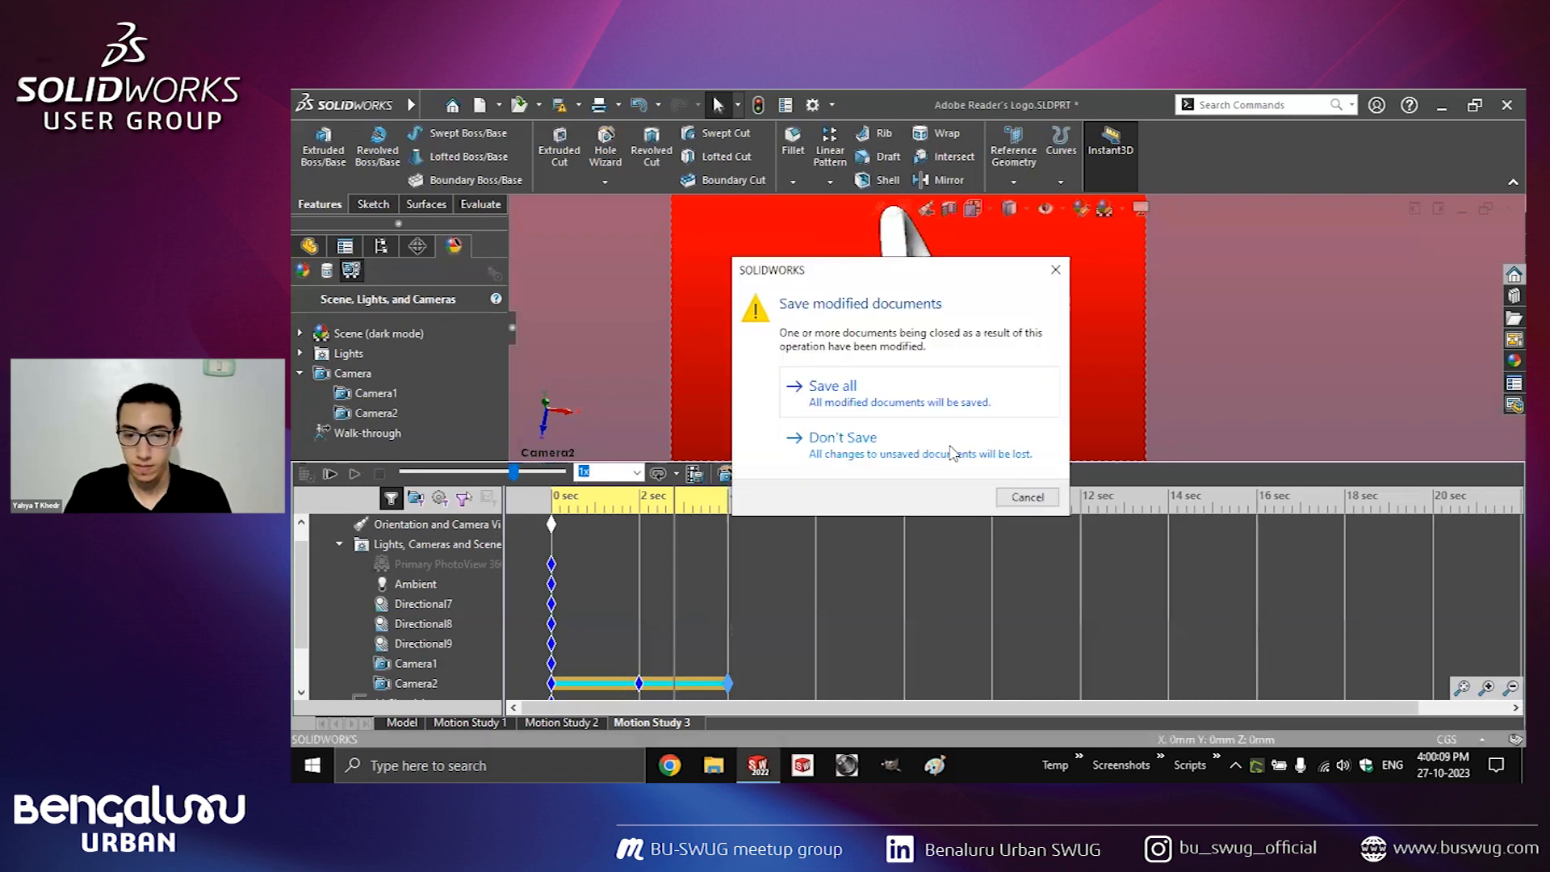
left_click(950, 449)
key("alt+Tab")
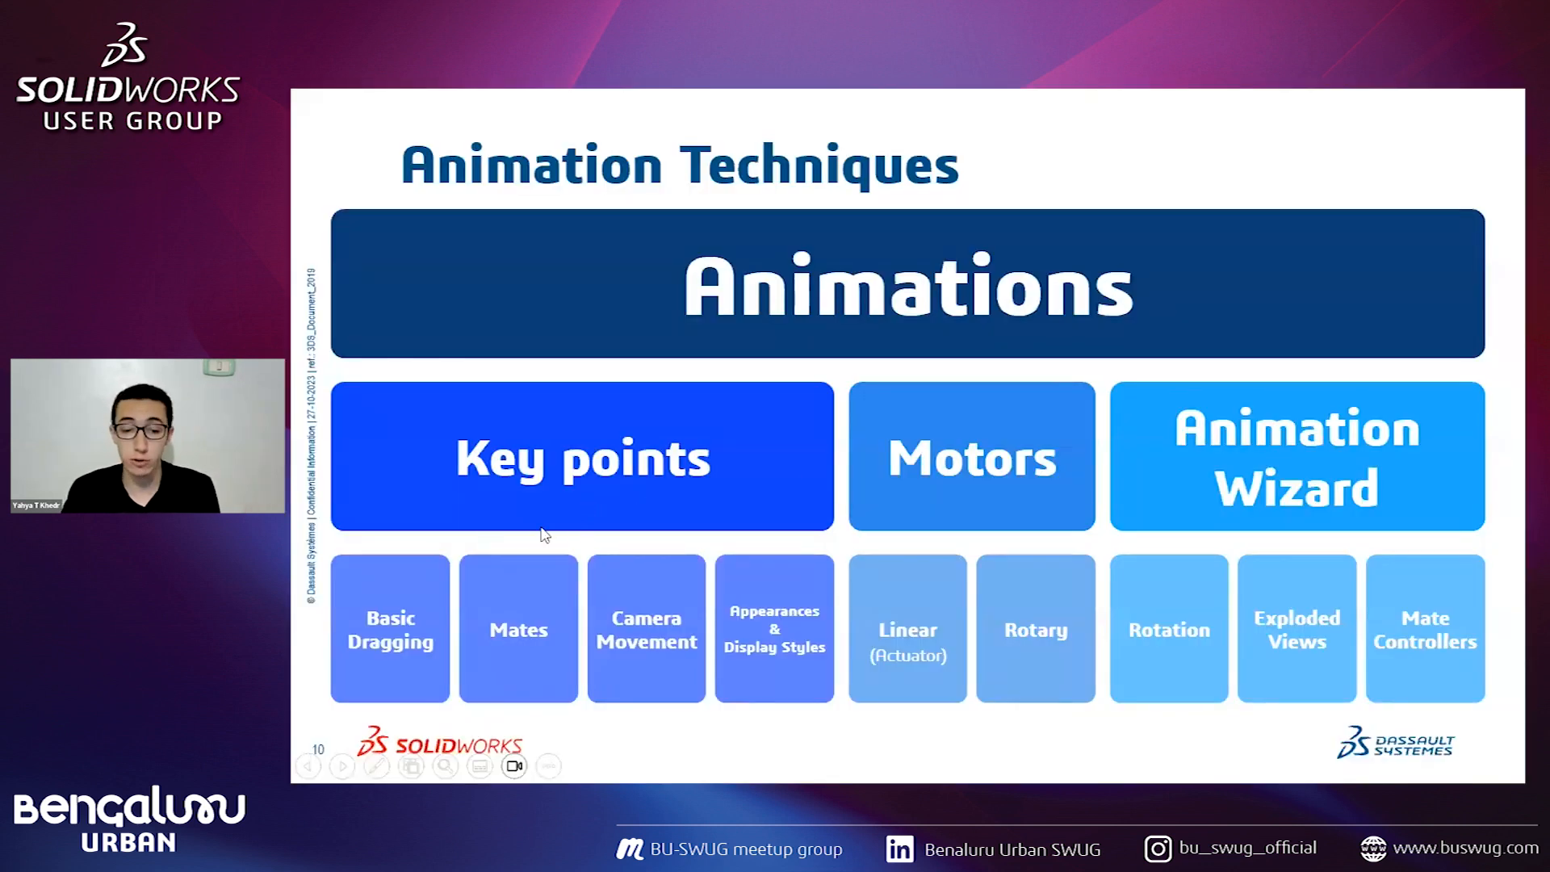
left_click(776, 623)
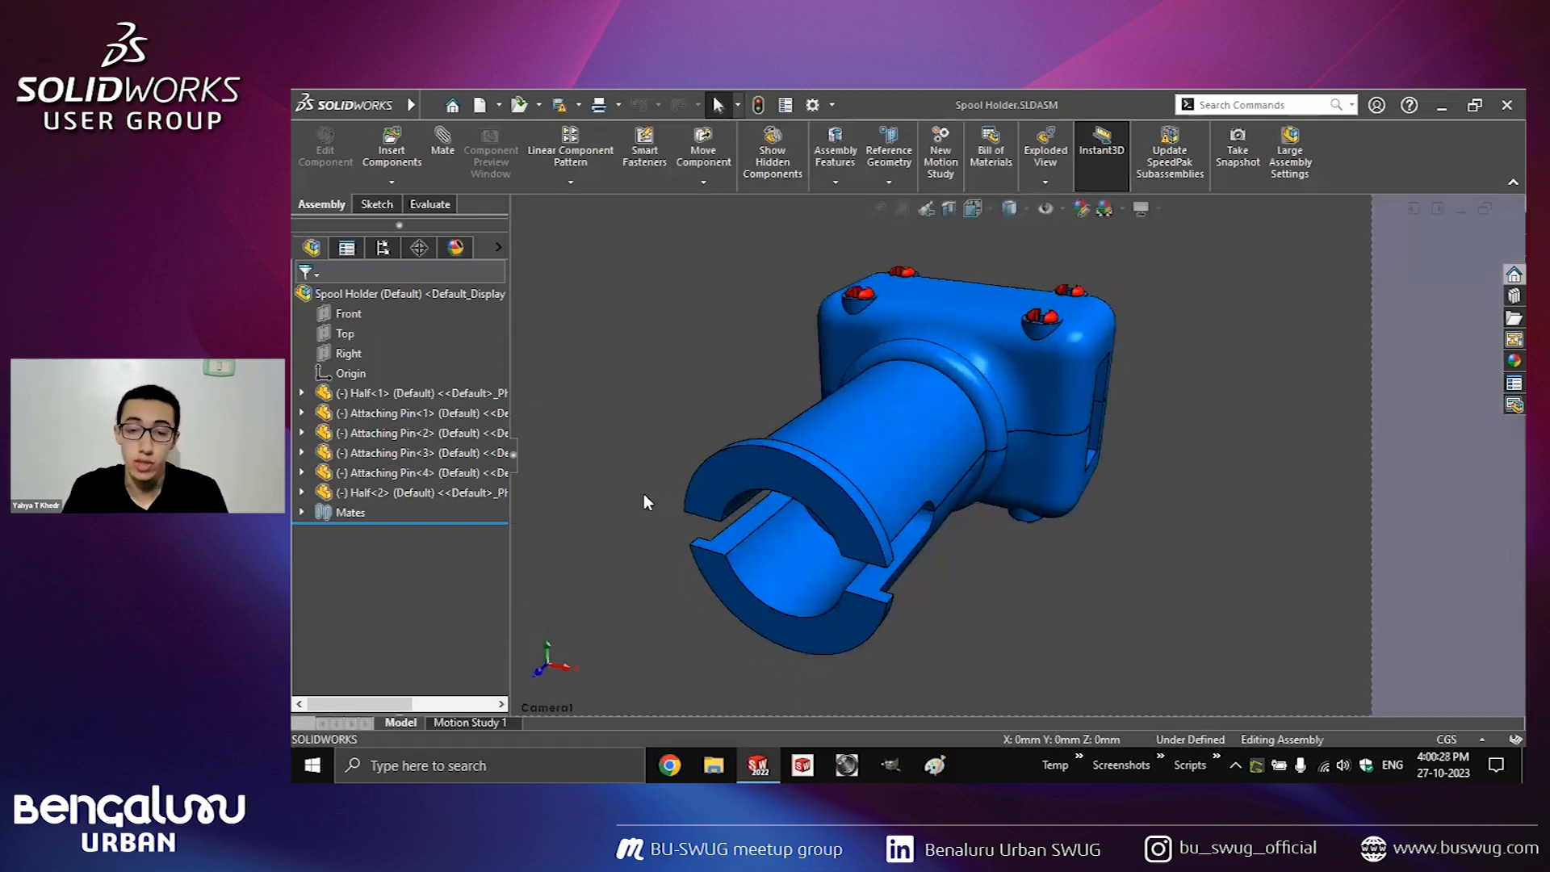
Create a new motion study for the Spool Holder assembly and extend its duration to 4 seconds.
left_click(940, 162)
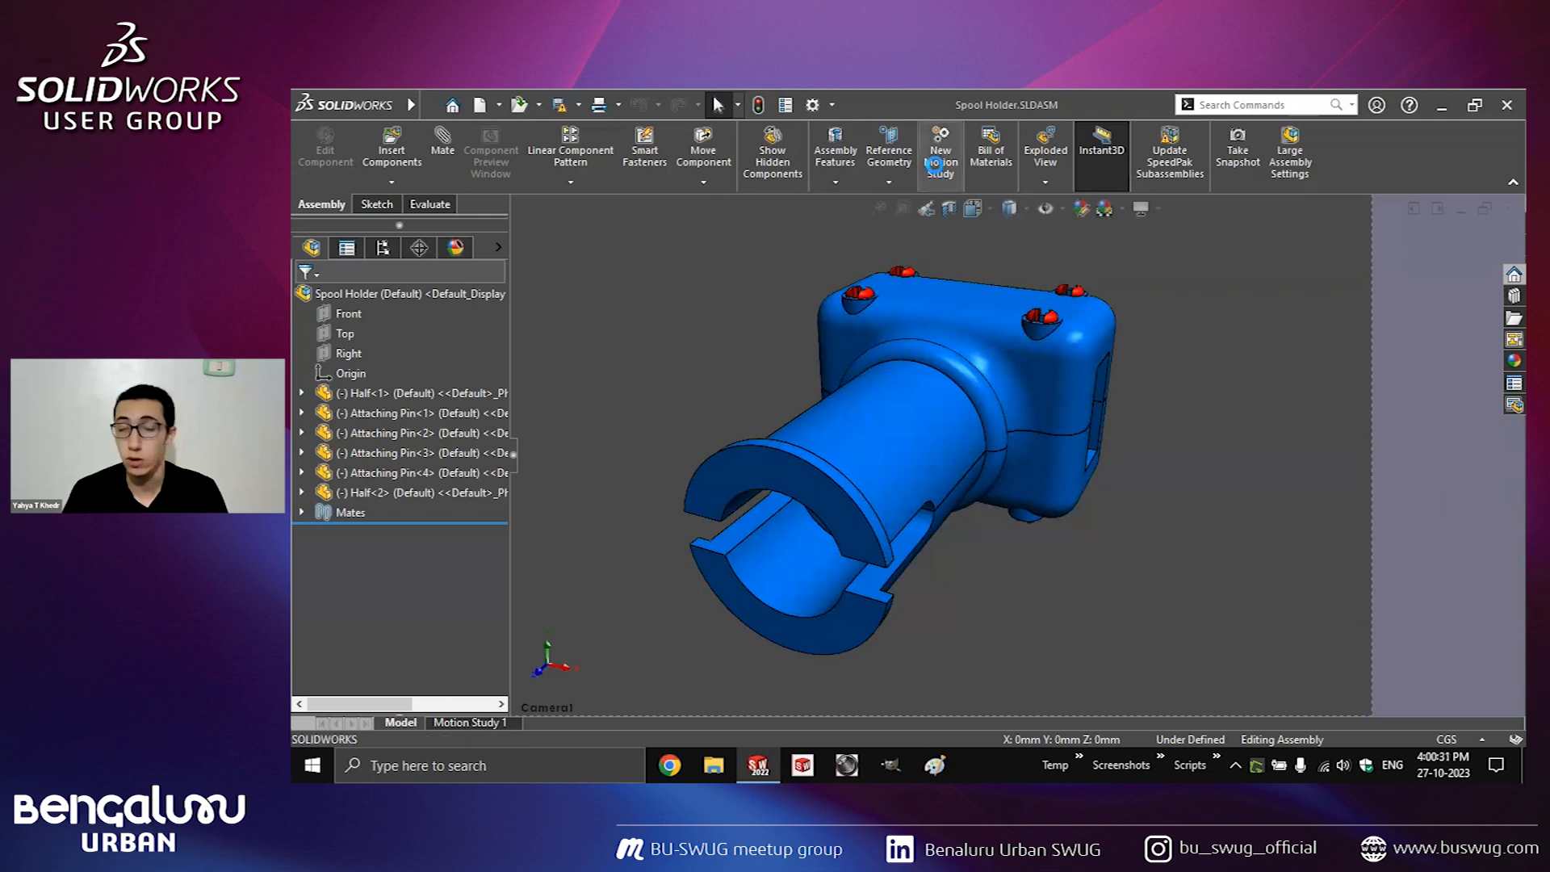
left_click_drag(551, 526, 728, 504)
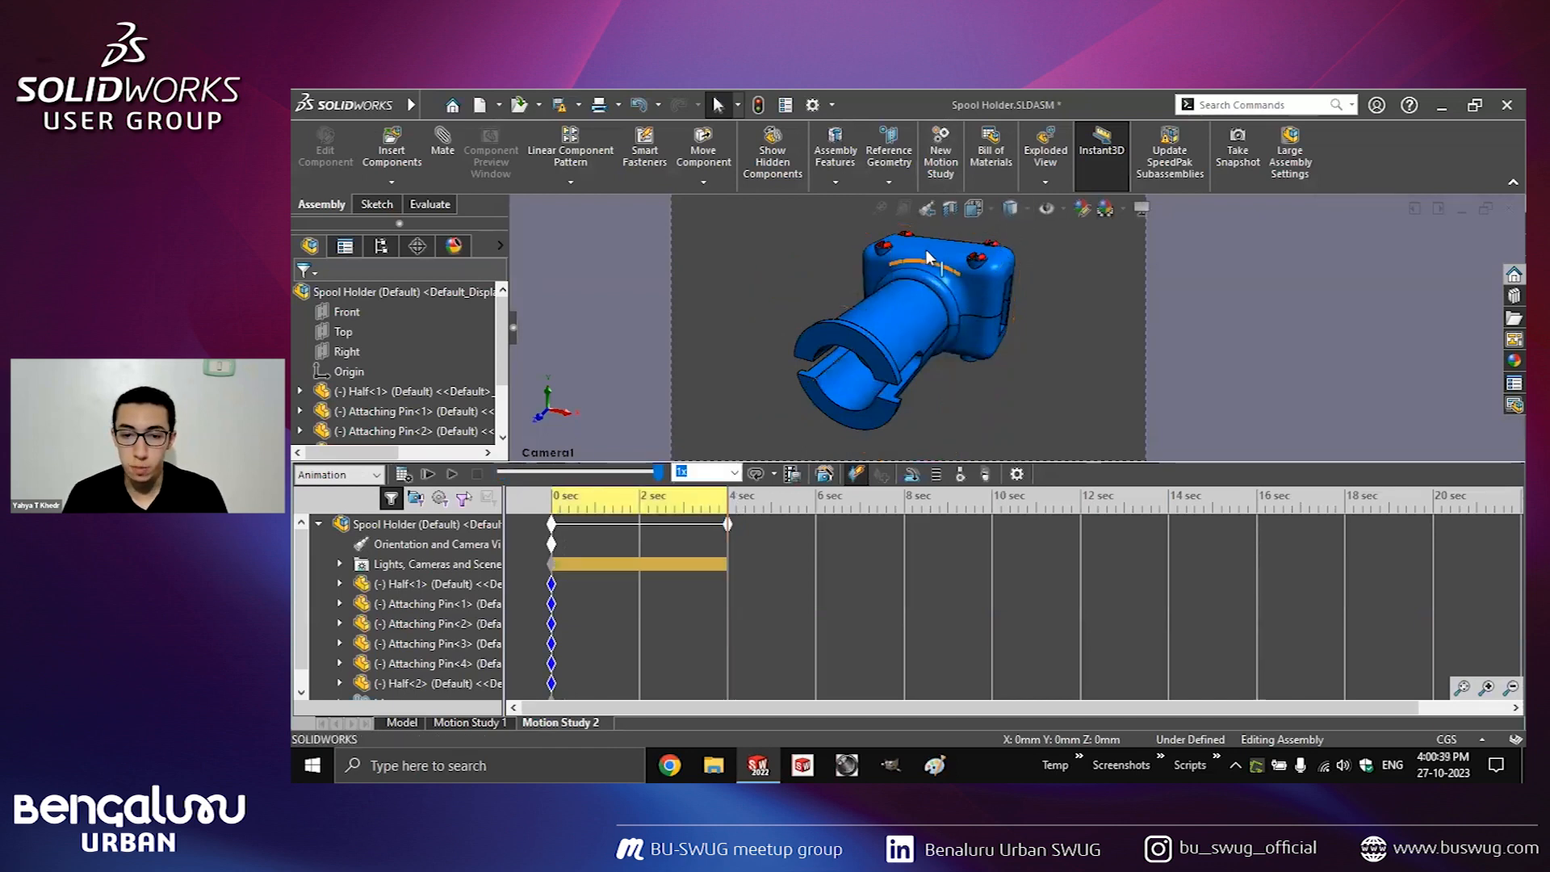
Make the upper half of the spool holder, Half<2>, transparent at the 4-second mark.
scroll(304, 623, "down", 1)
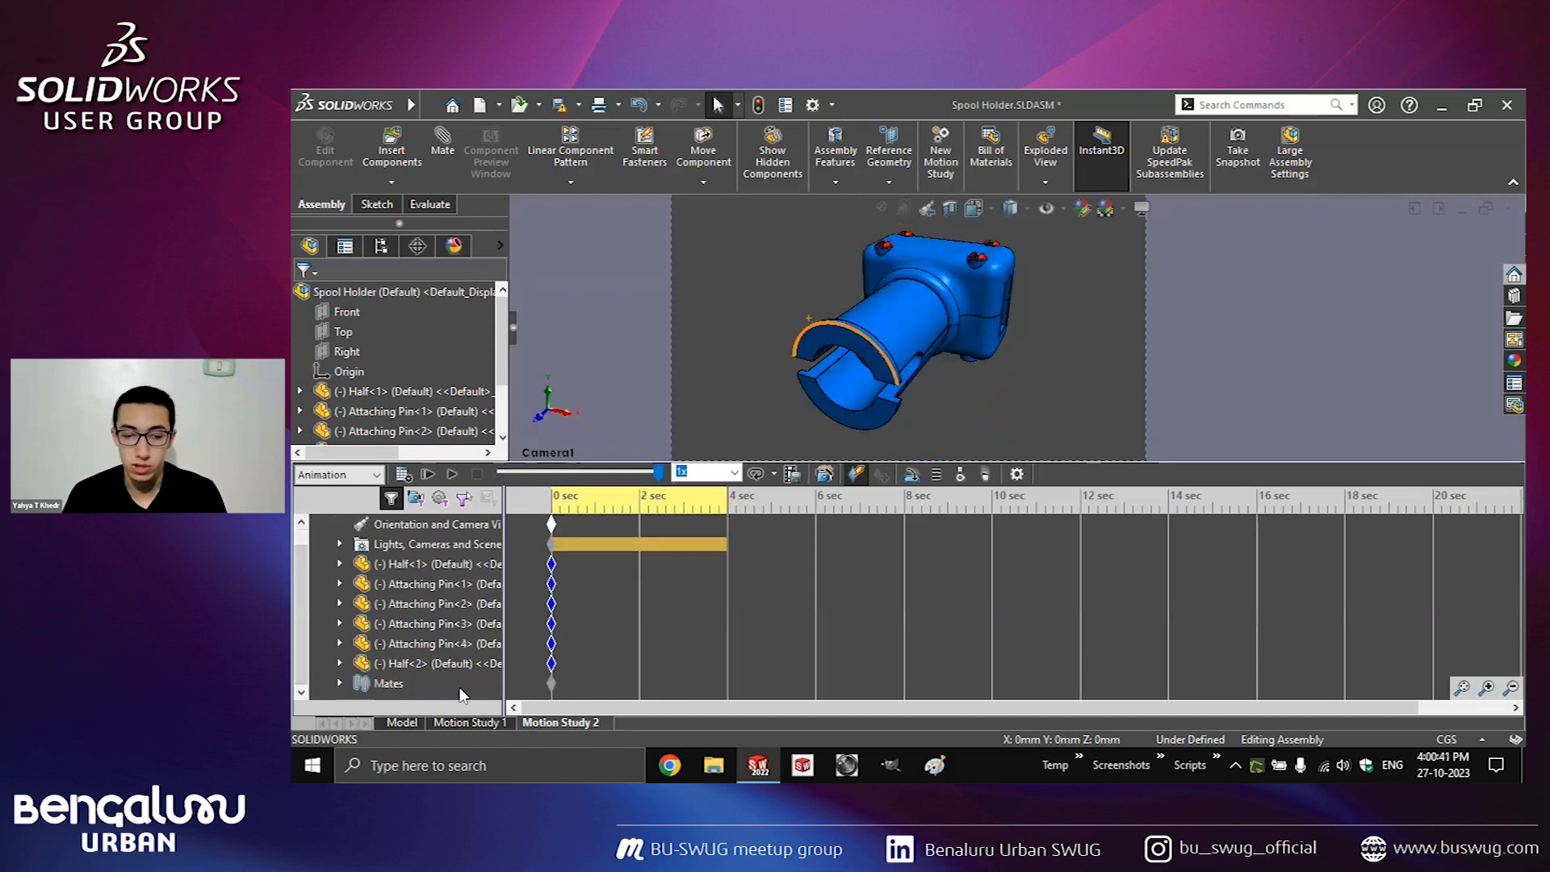
left_click(443, 664)
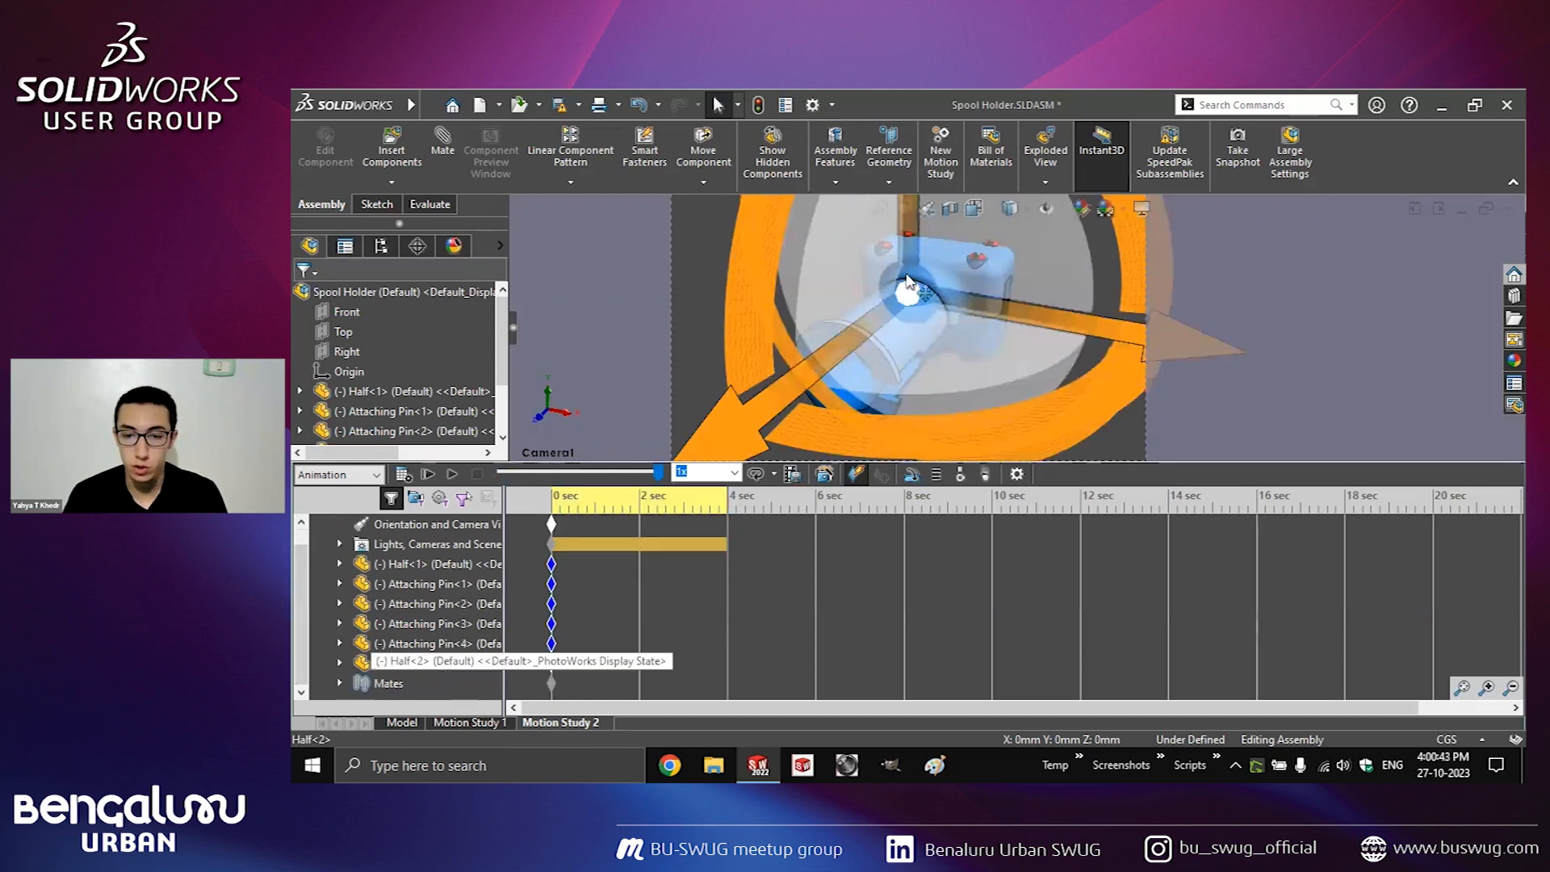
left_click(683, 298)
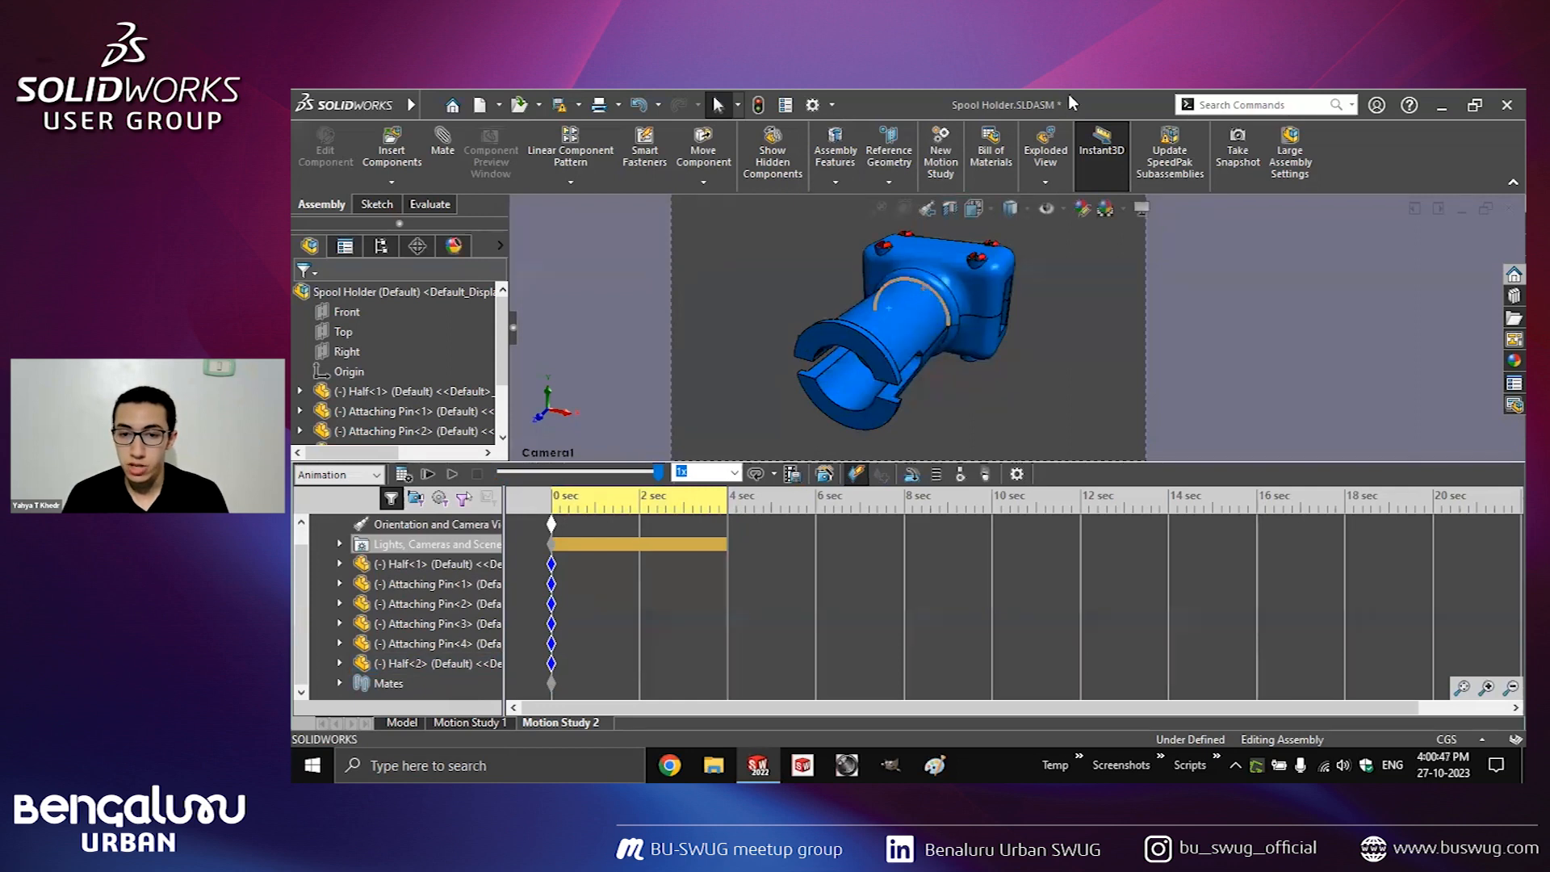
right_click(922, 287)
left_click(1076, 110)
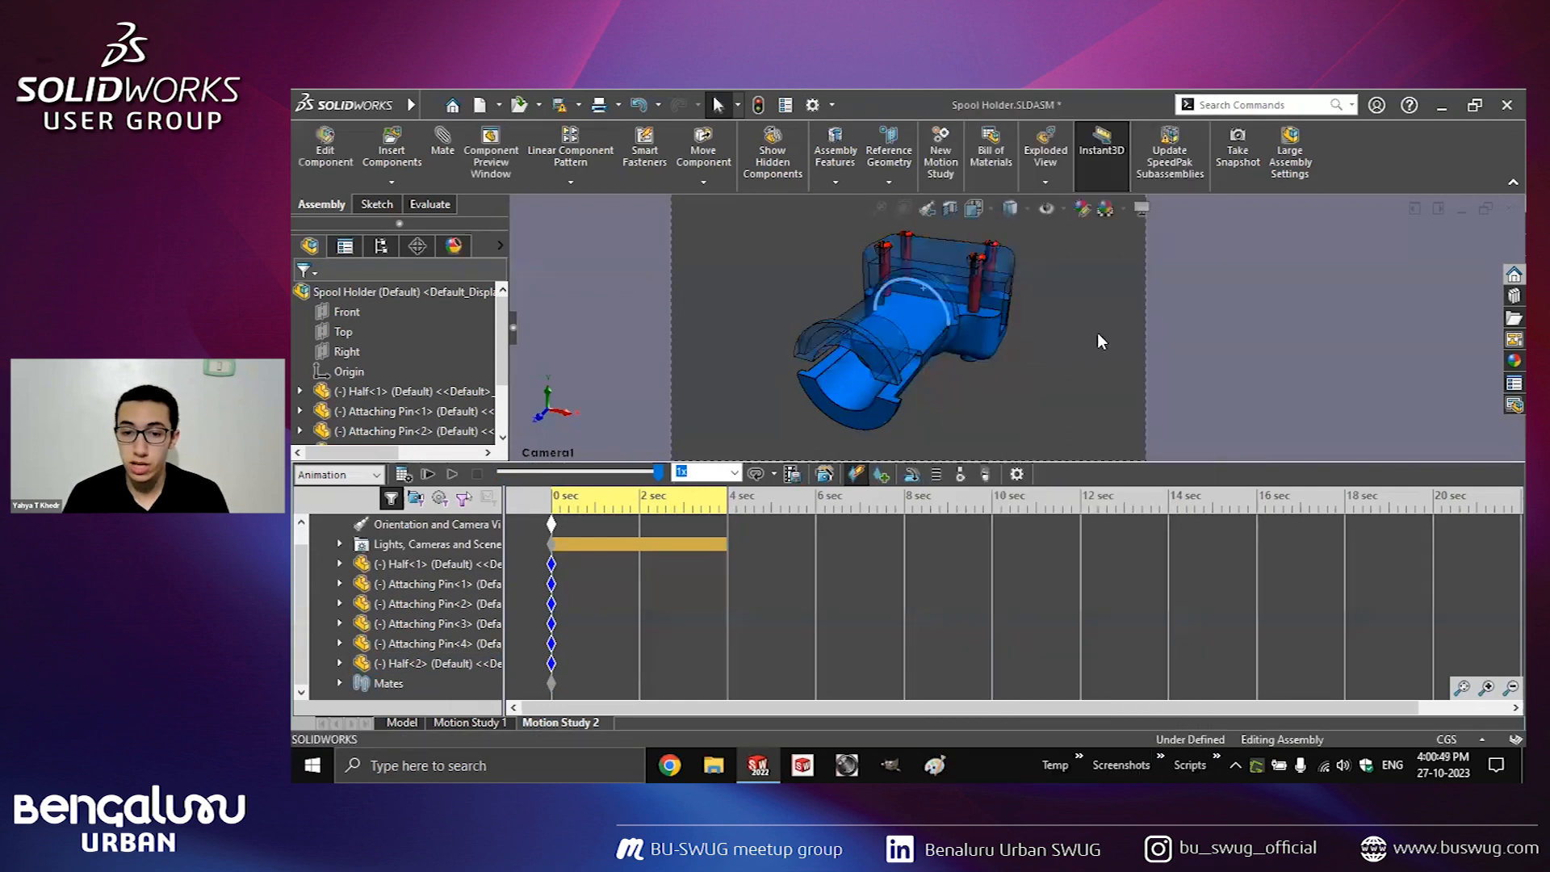
Calculate the motion study to preview the transparency change and set its playback mode to Normal.
left_click(403, 475)
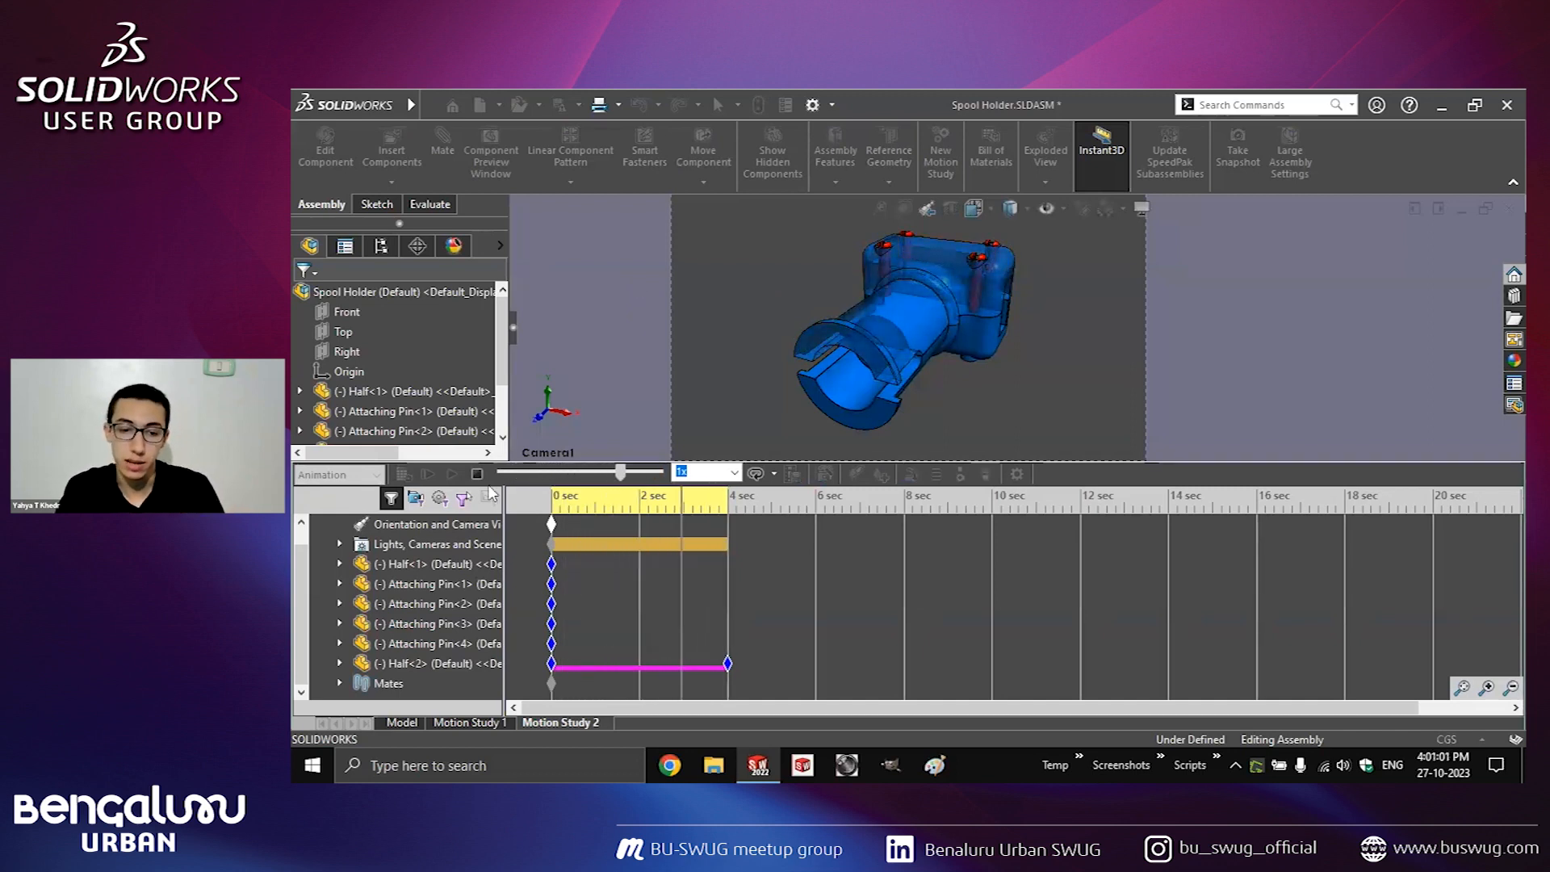
left_click(773, 474)
left_click(789, 499)
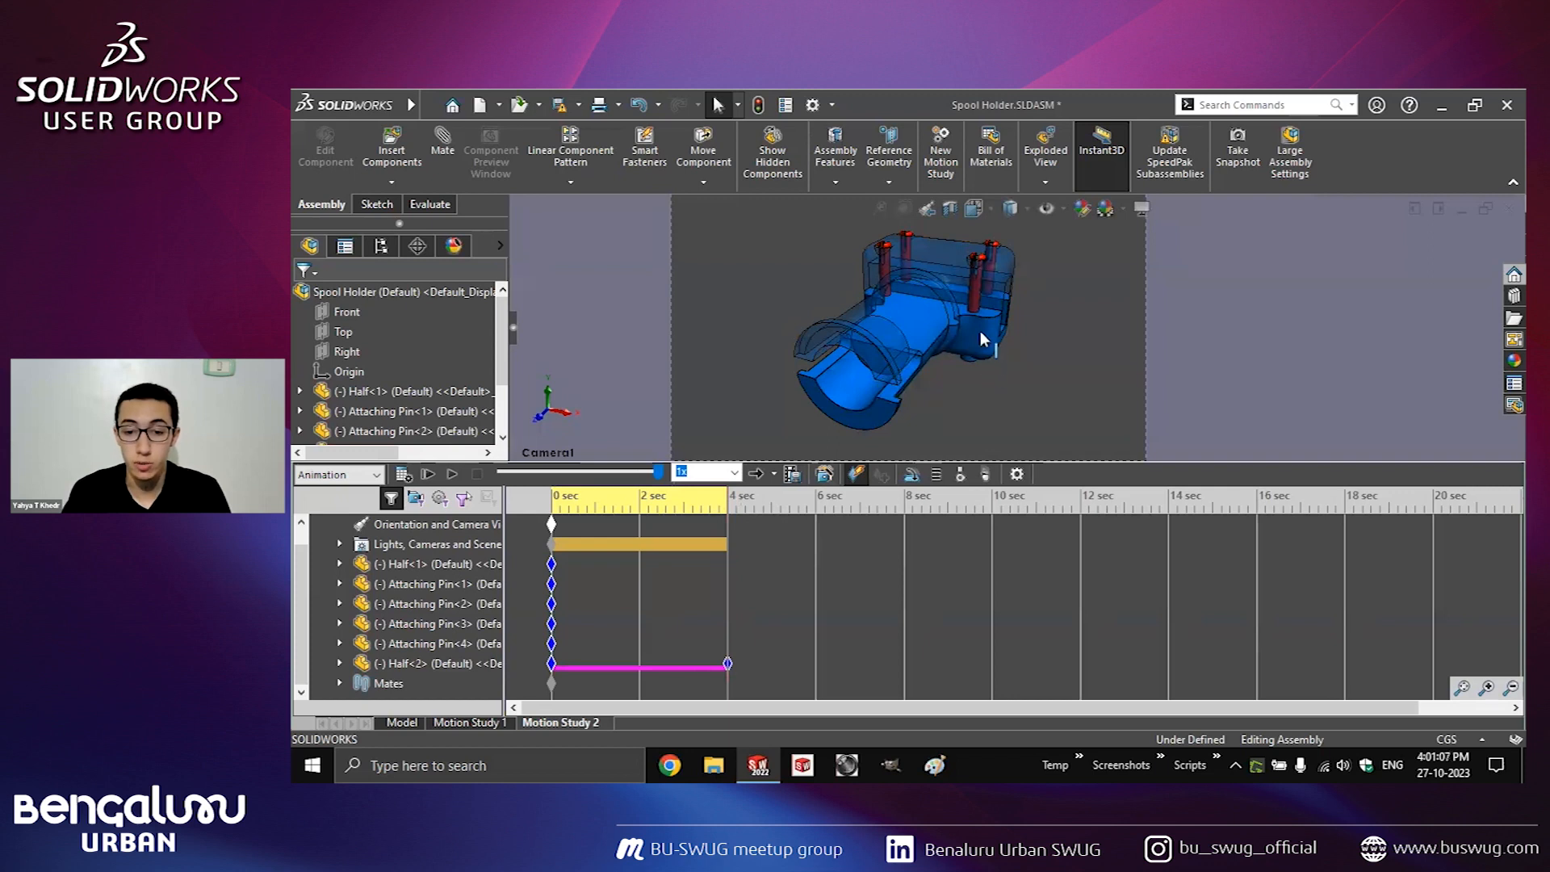
Change the appearance color of Half<1> to green at 4 seconds and recalculate the motion study.
left_click(426, 565)
right_click(426, 565)
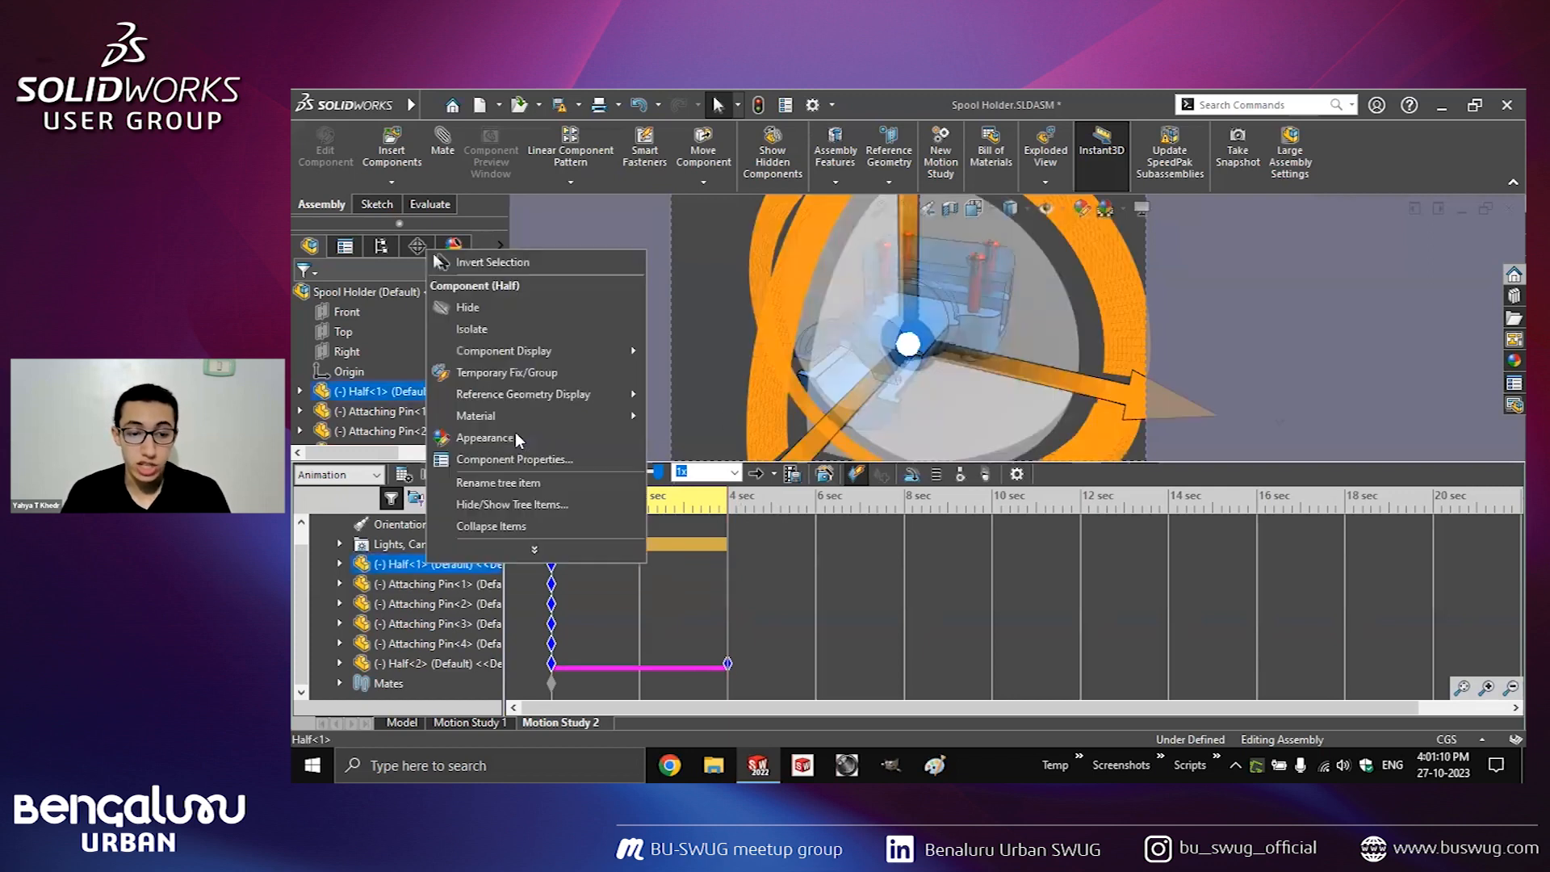
left_click(515, 436)
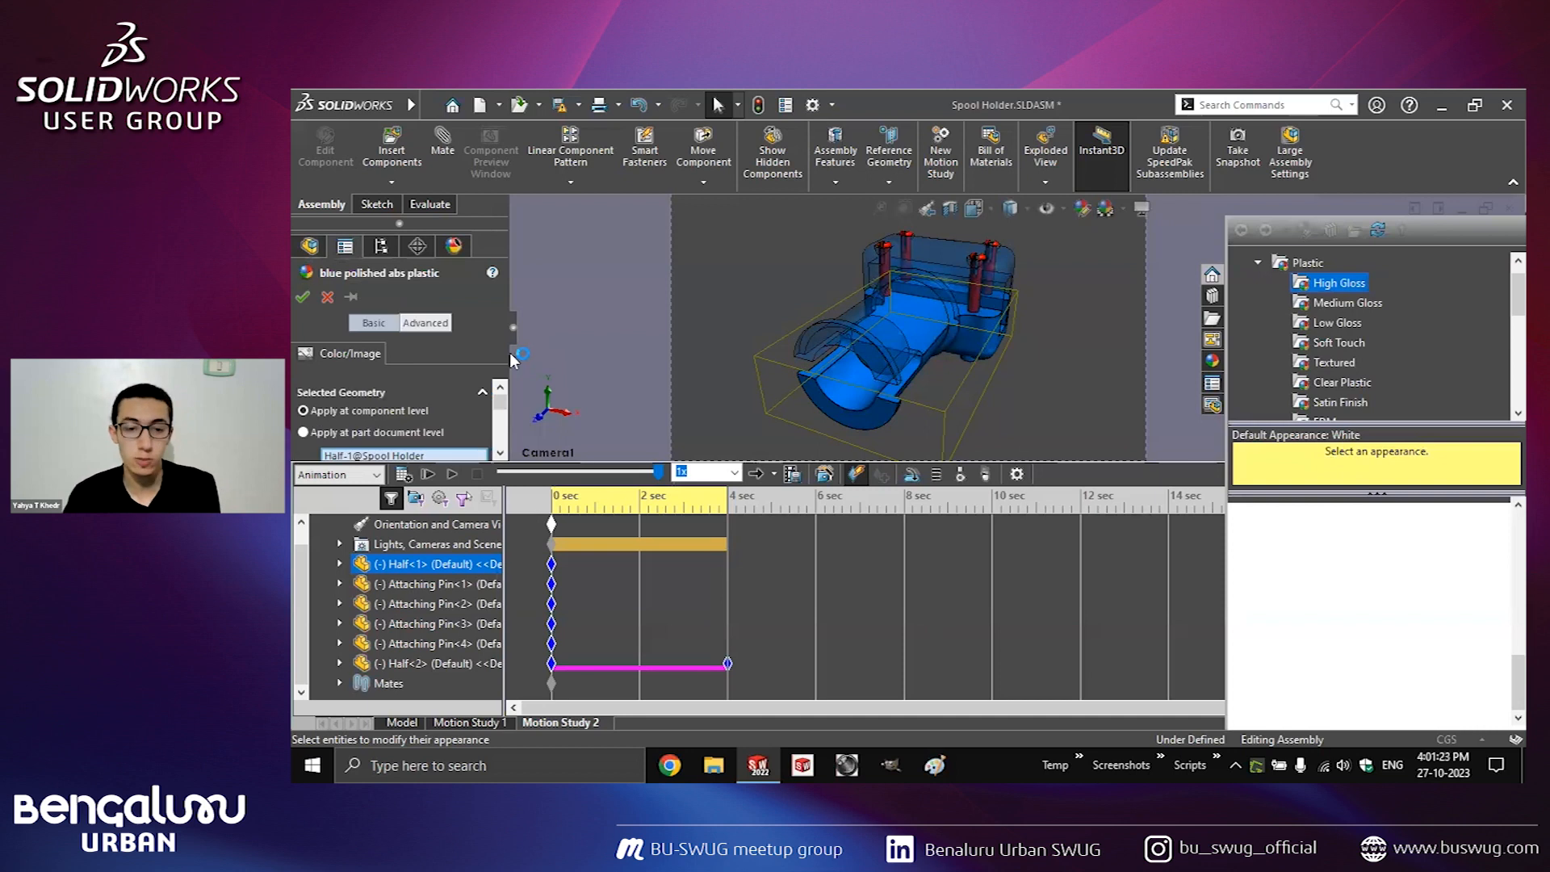
scroll(498, 430, "down", 3)
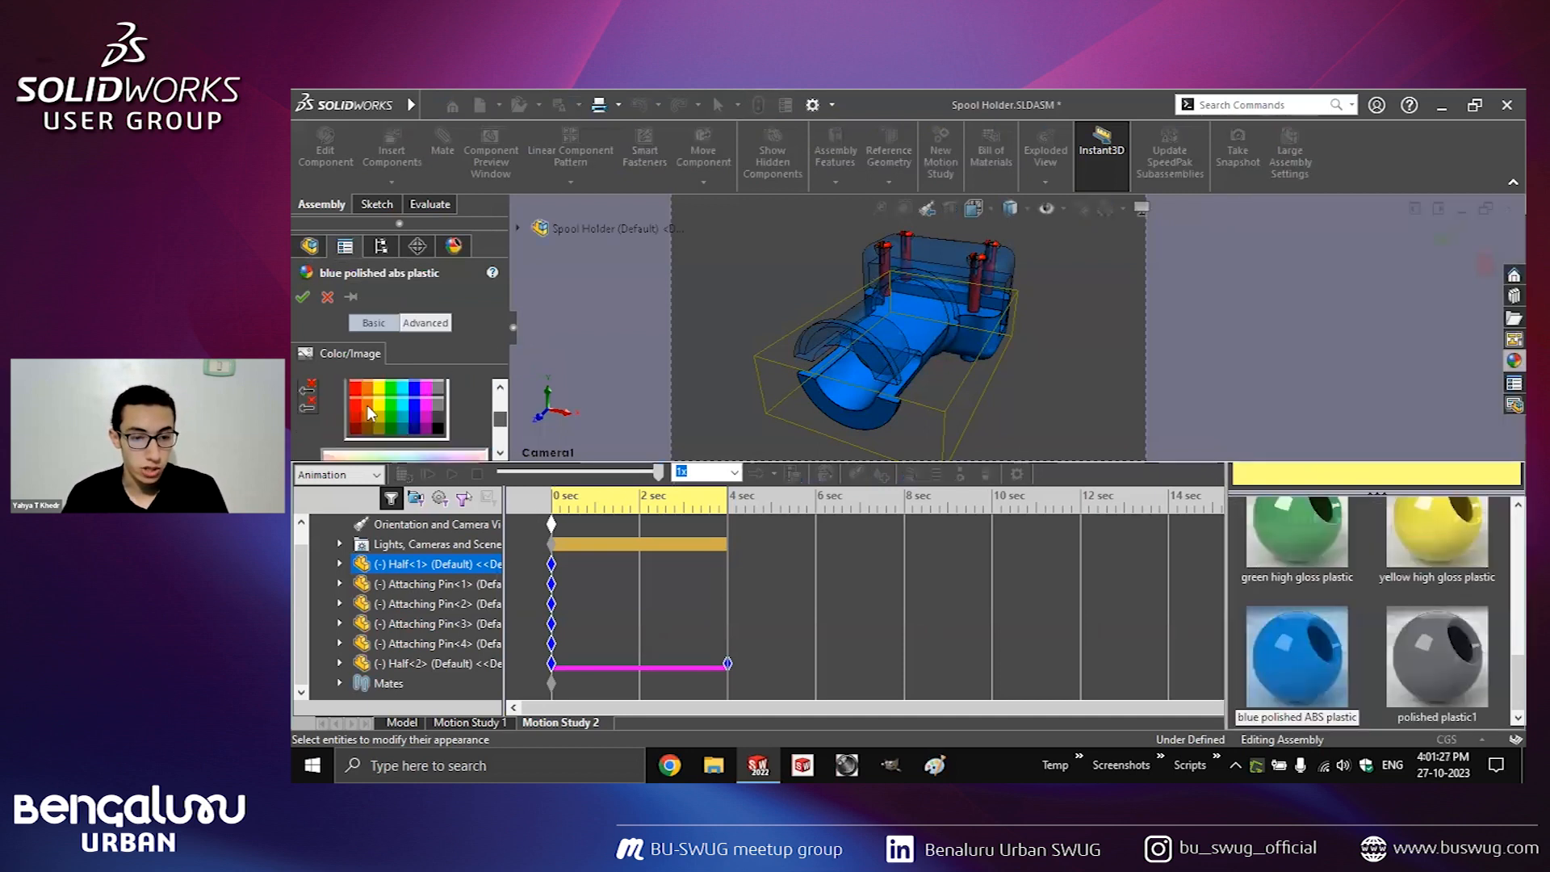
left_click(386, 404)
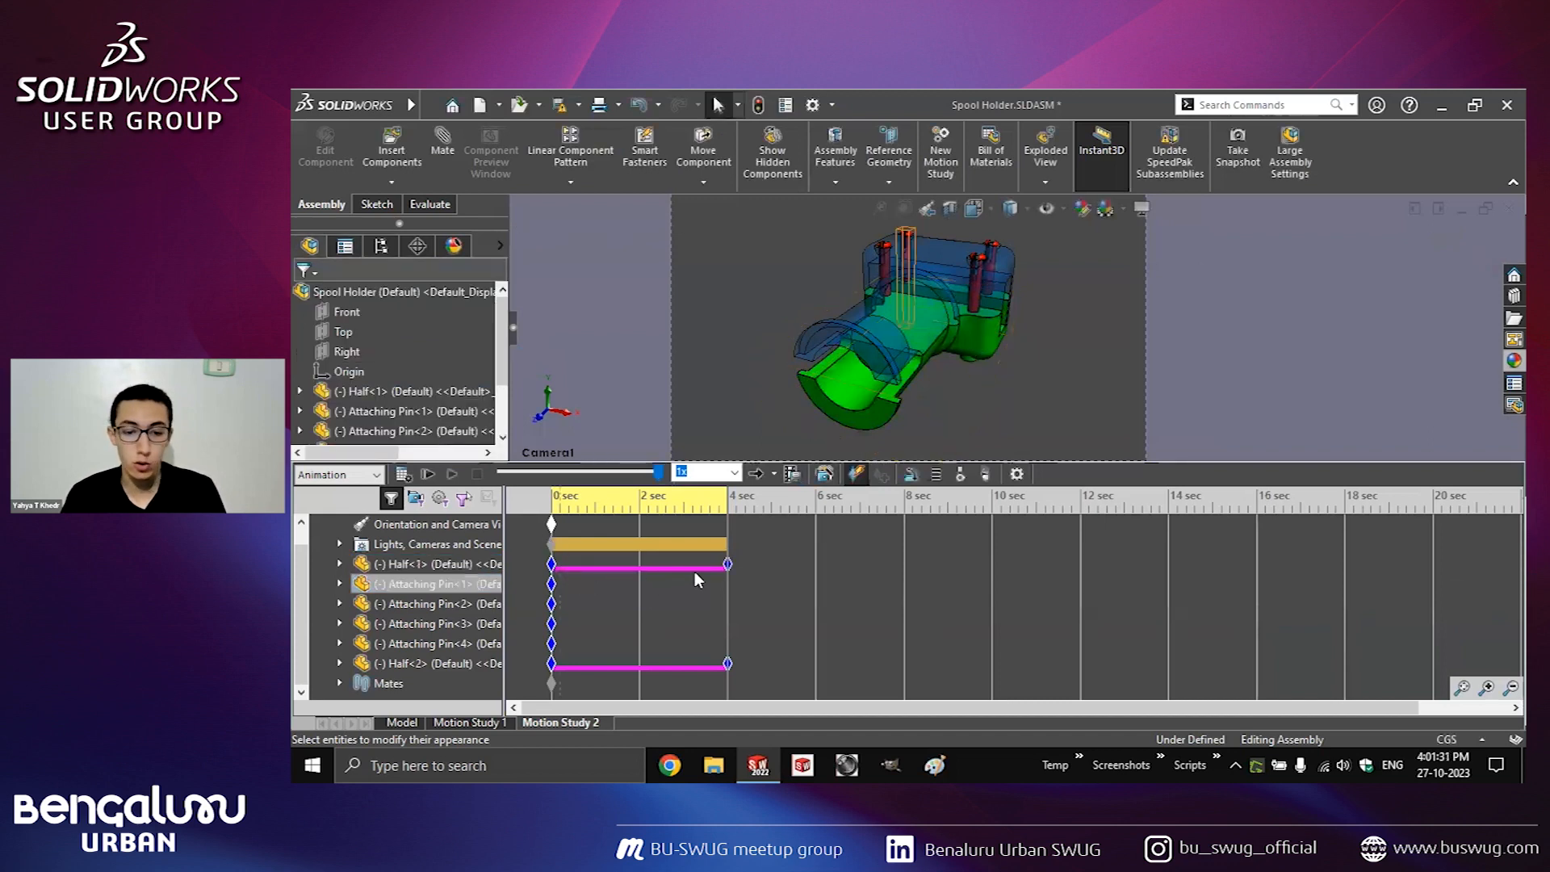
left_click(408, 474)
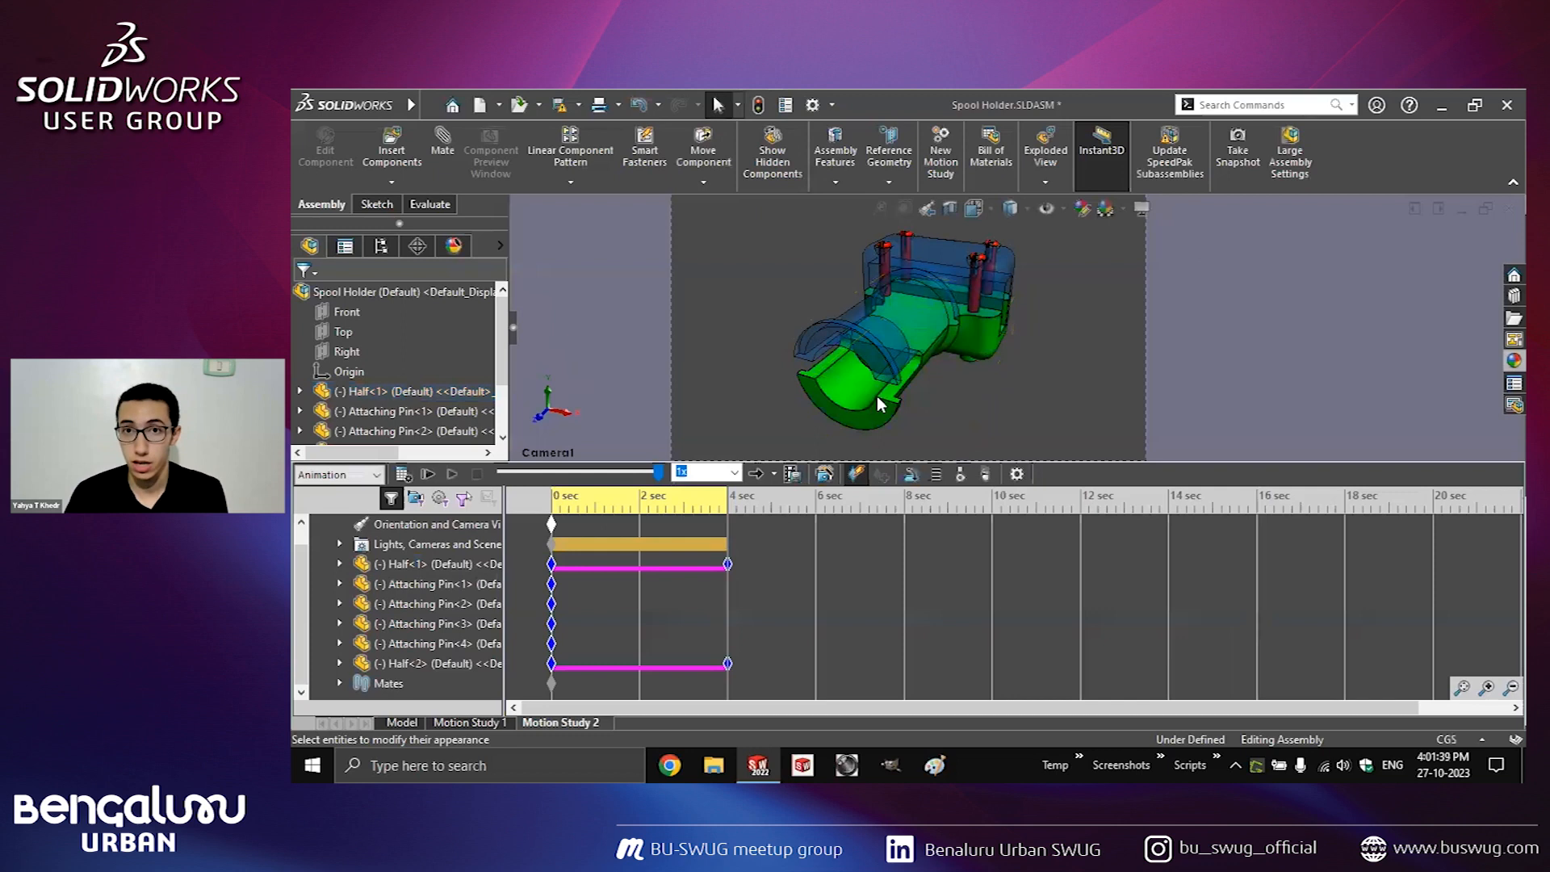
Set the interpolation mode of Half<1>'s 4-second key point to Ease out.
left_click(726, 565)
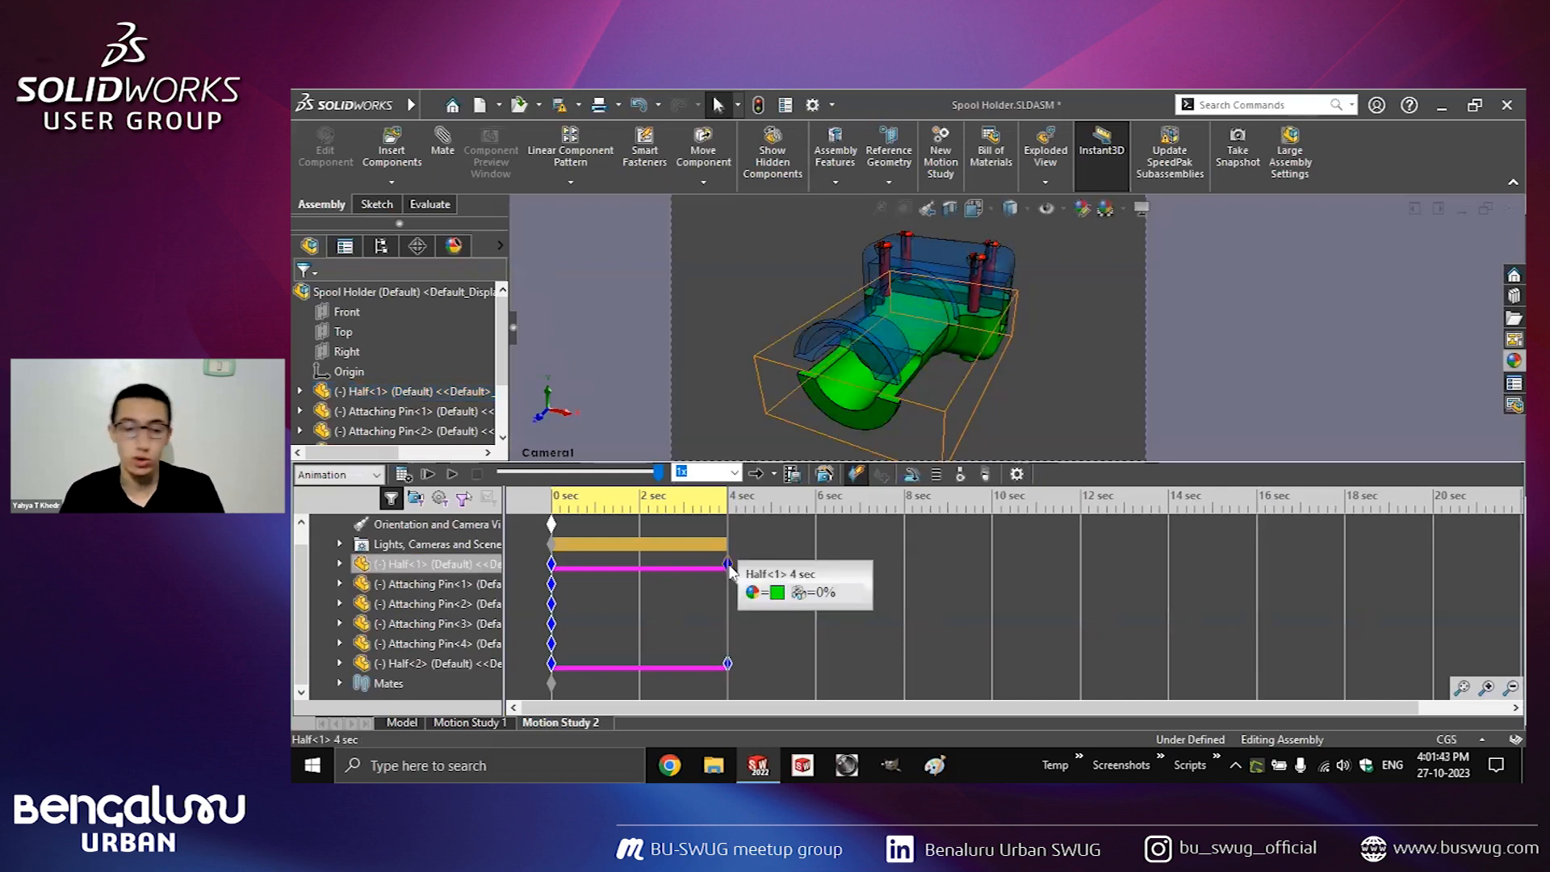
right_click(728, 565)
mouse_move(772, 552)
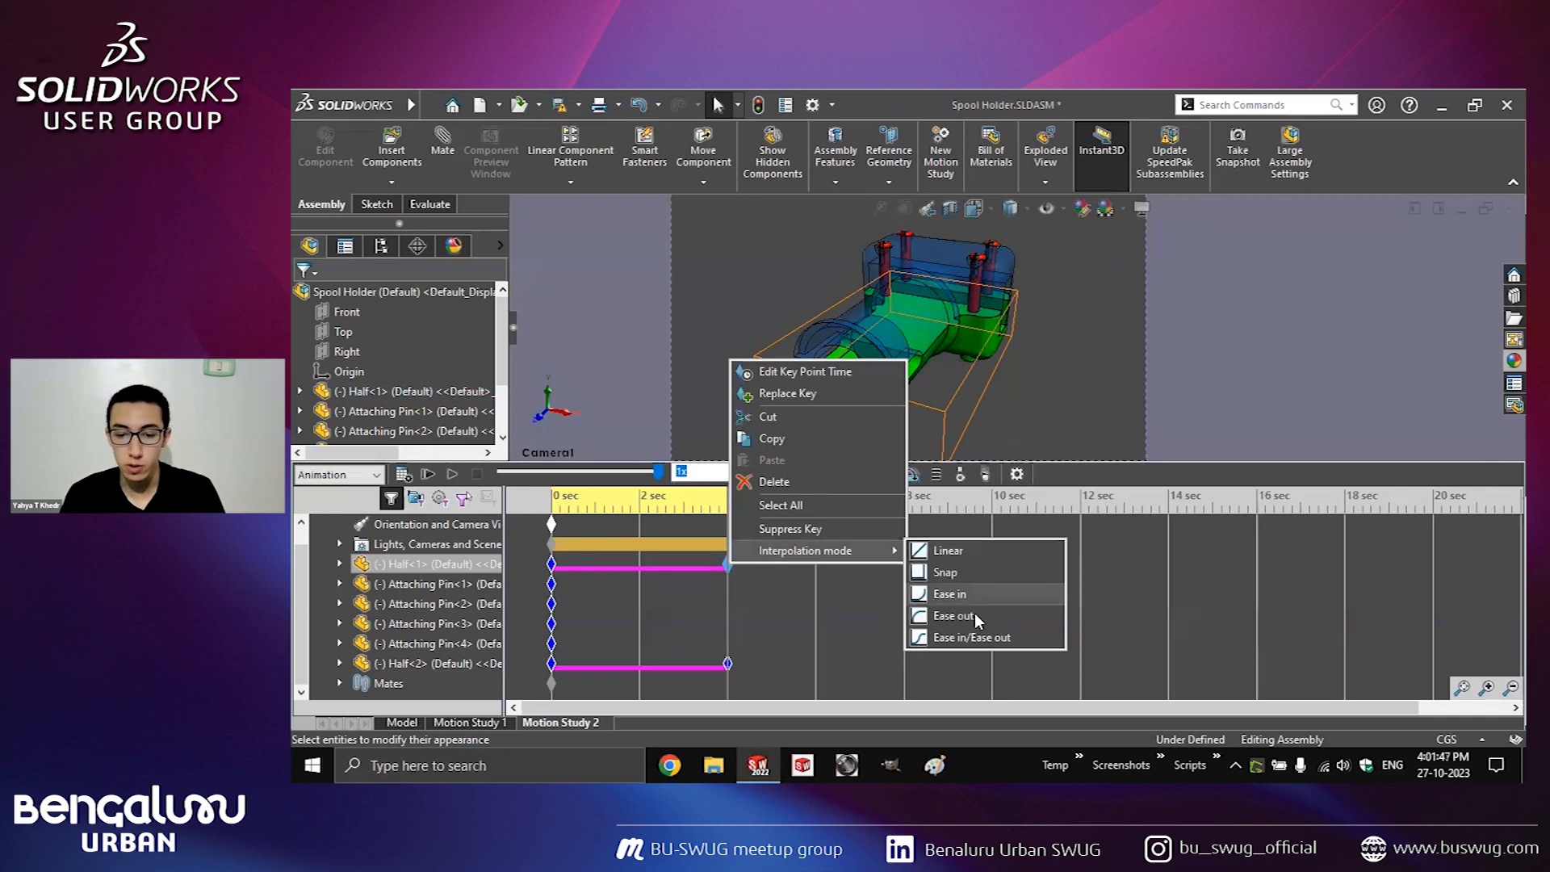
left_click(954, 615)
Copy Half<1>'s start key point to 2 seconds to delay the color change, and play the animation from the start.
left_click(727, 663)
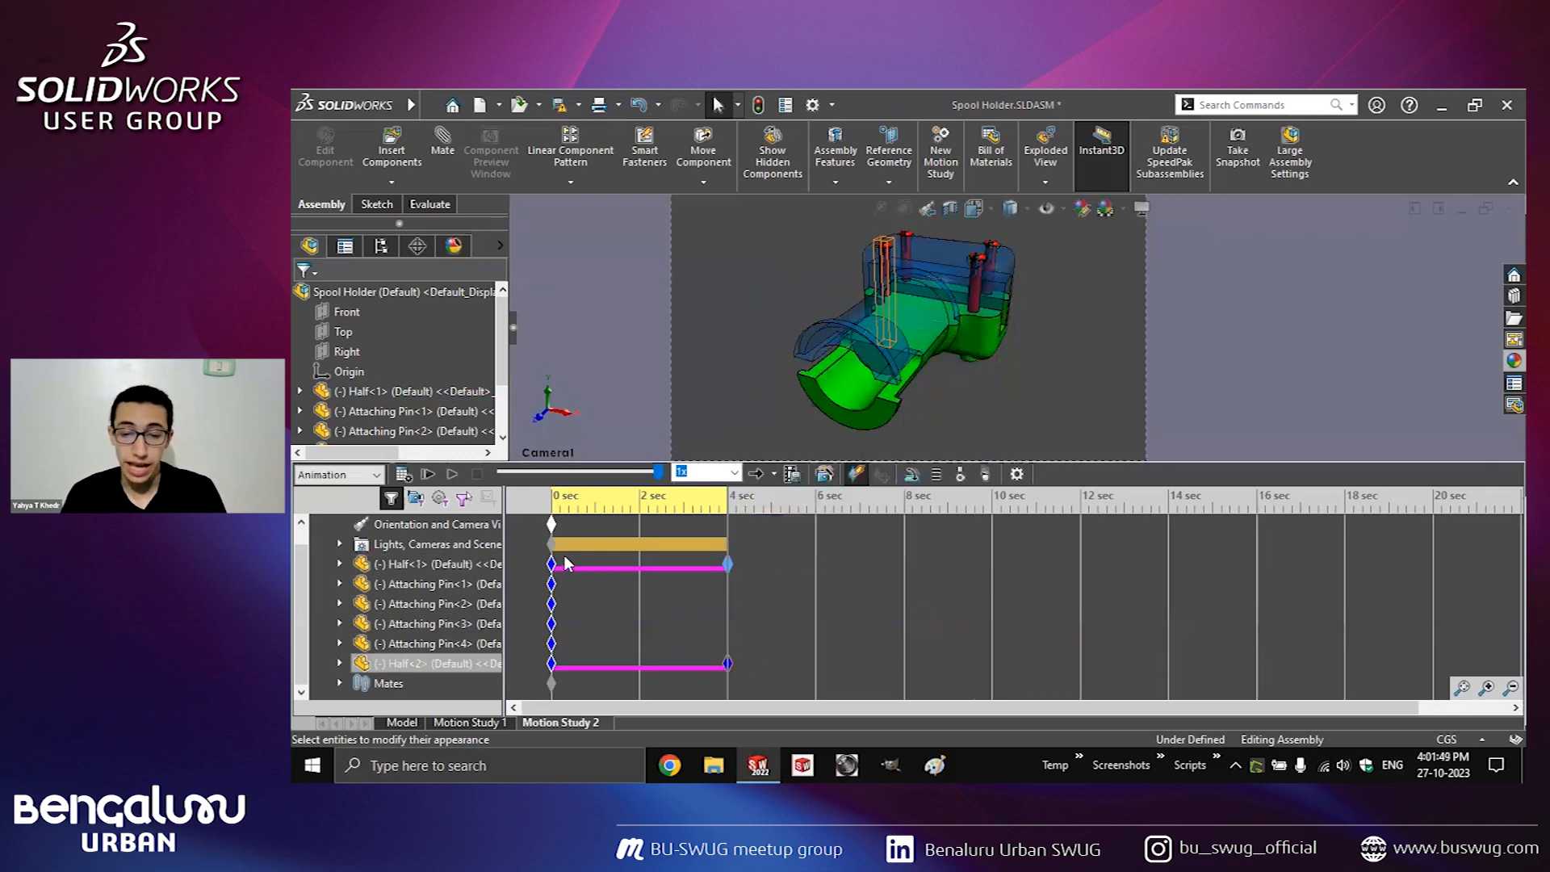
left_click_drag(553, 566, 639, 565, "ctrl")
left_click(429, 475)
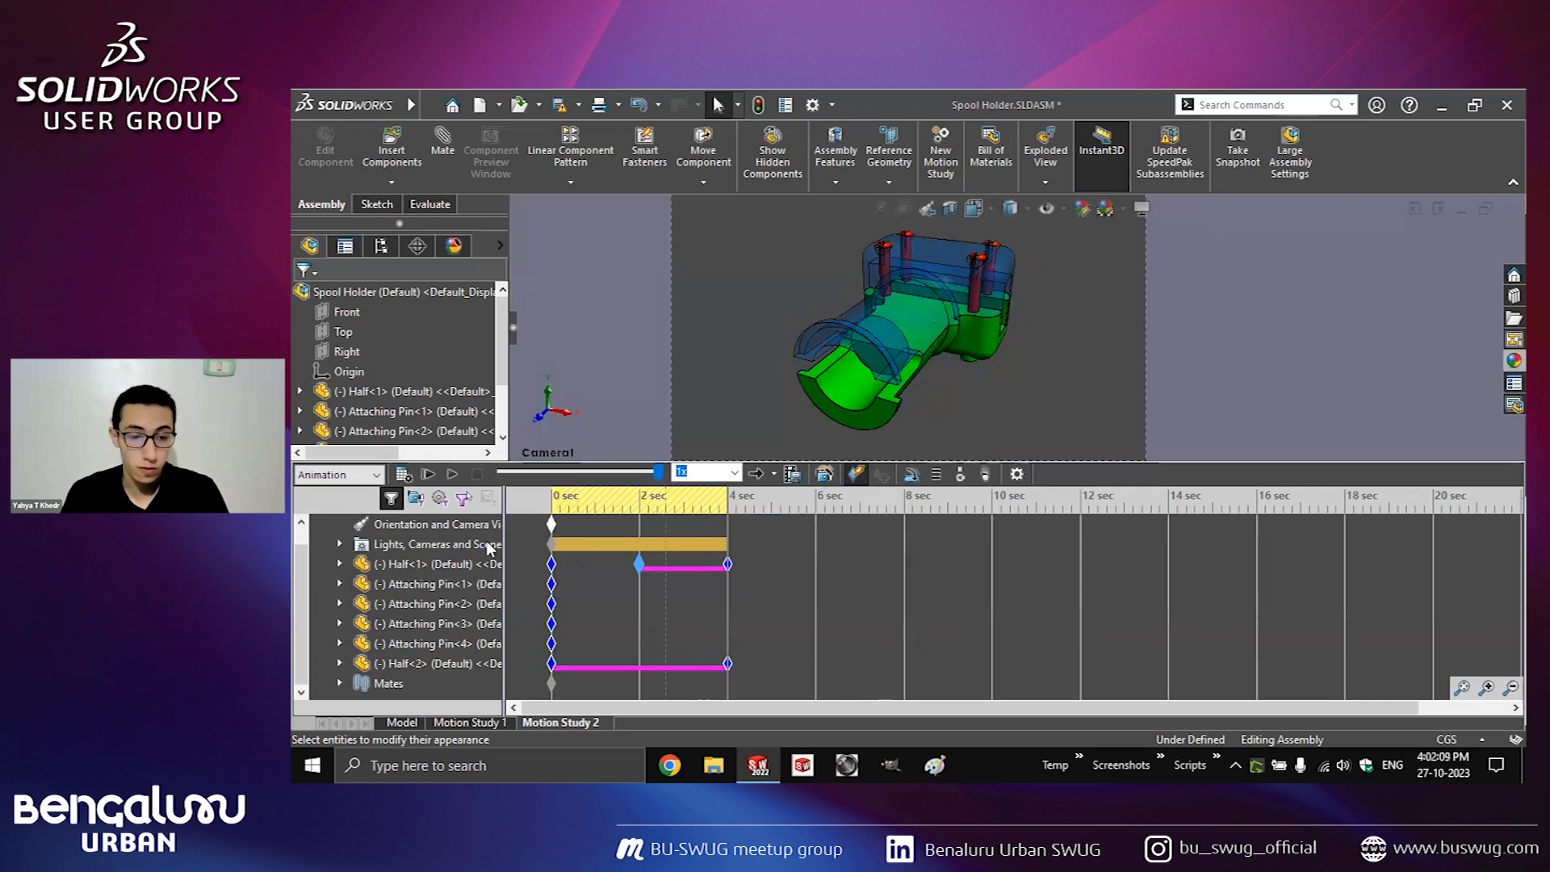
Edit Camera1 at 4 seconds, swinging it around the spool holder to angles of 147.6 and 28.8 degrees.
left_click(339, 543)
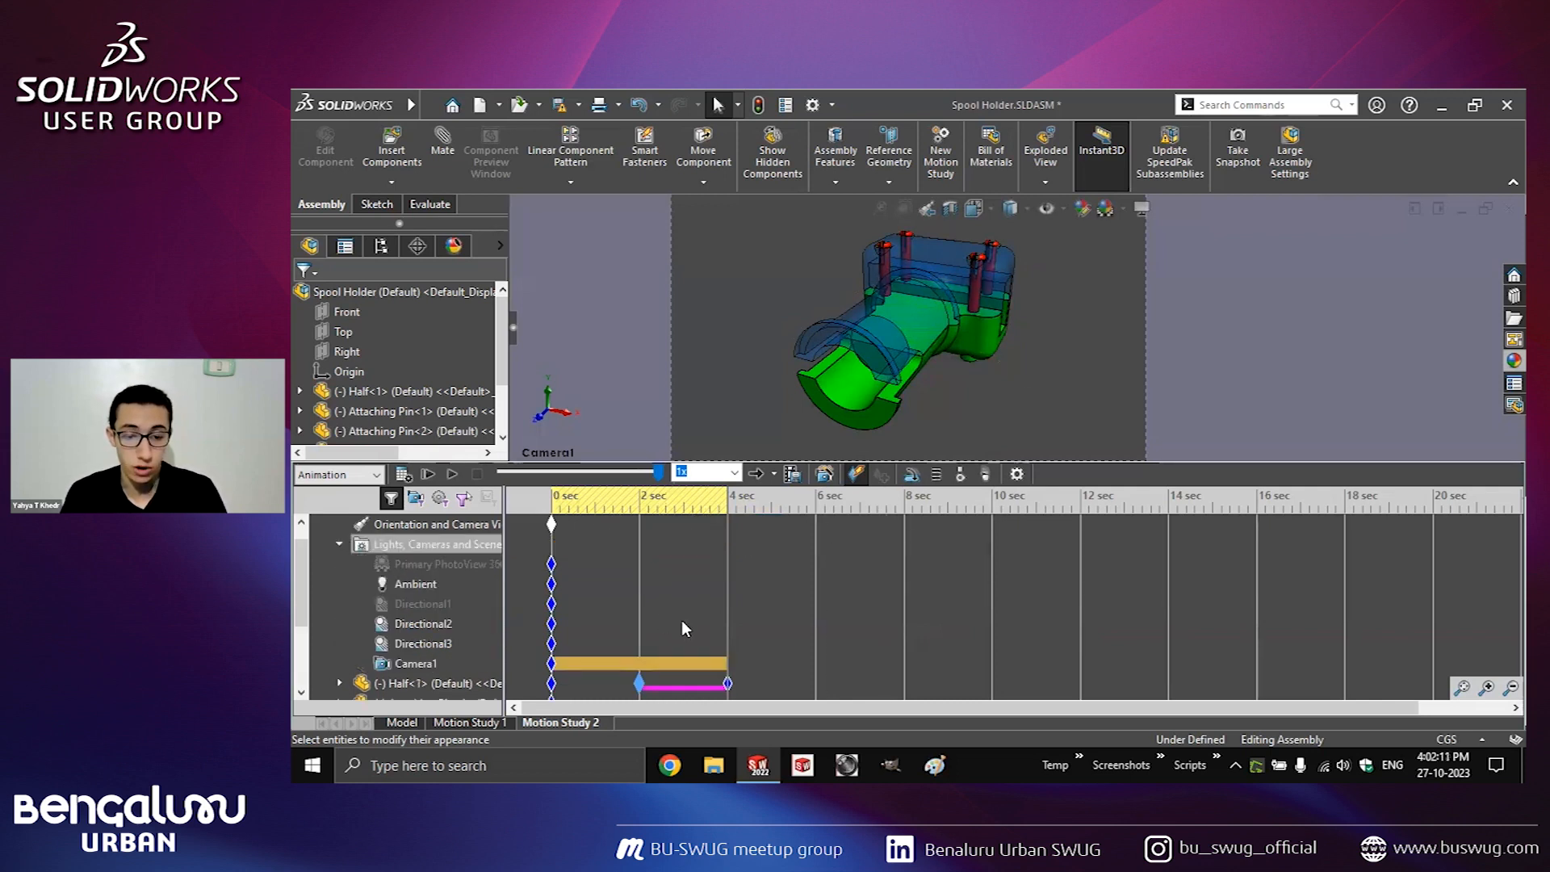
right_click(397, 662)
left_click(428, 516)
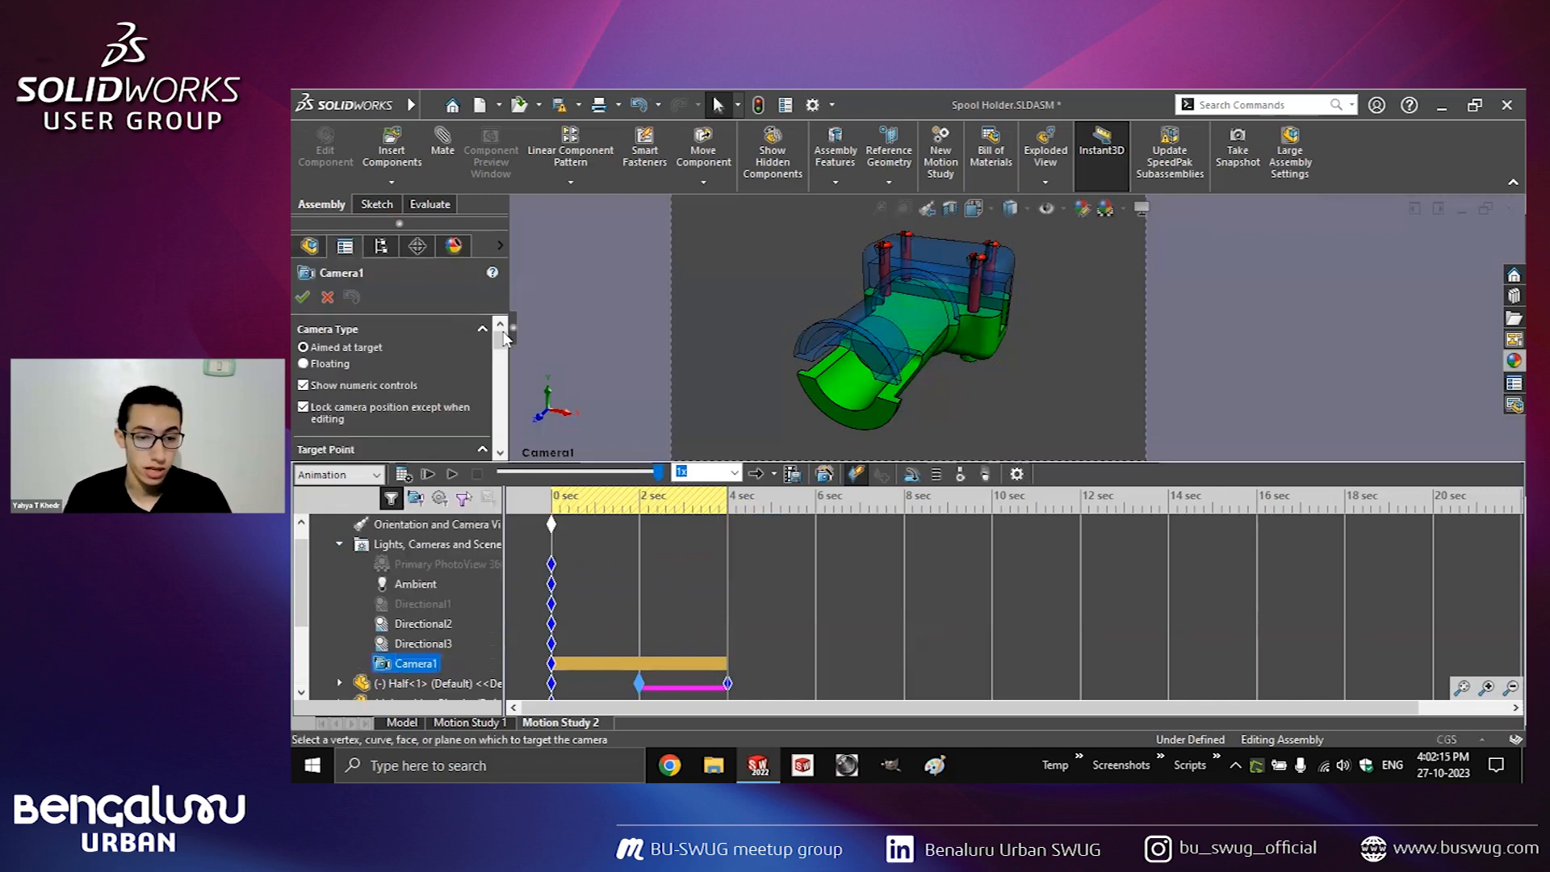
left_click_drag(501, 359, 501, 393)
left_click_drag(415, 437, 469, 405)
left_click(1169, 409)
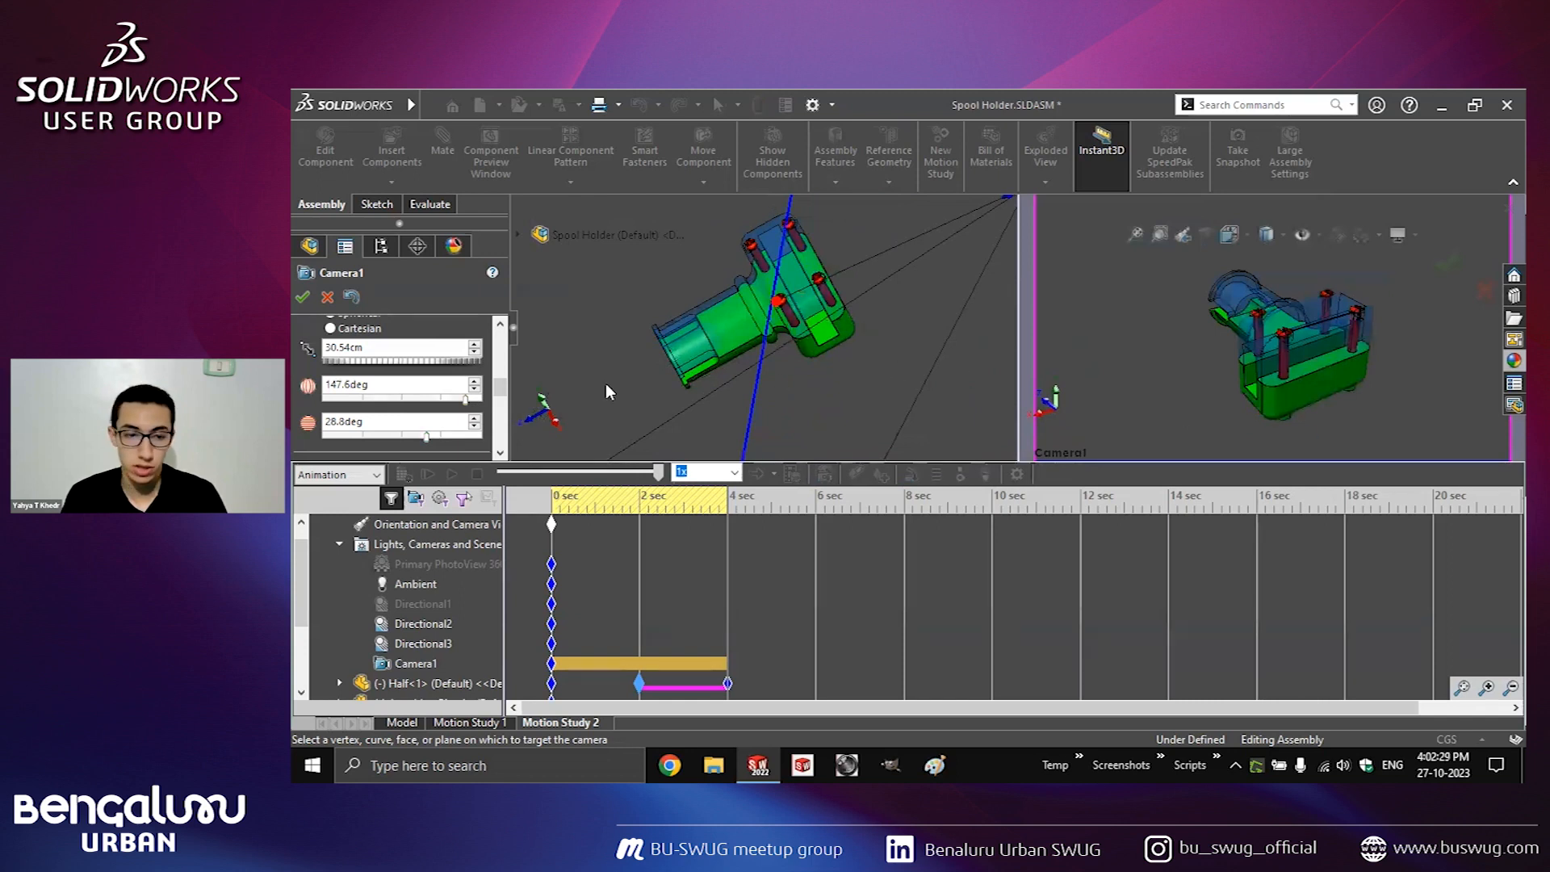
Set Camera1's distance to the target to 25 cm and play the camera animation.
double_click(430, 349)
type("25")
key("Return")
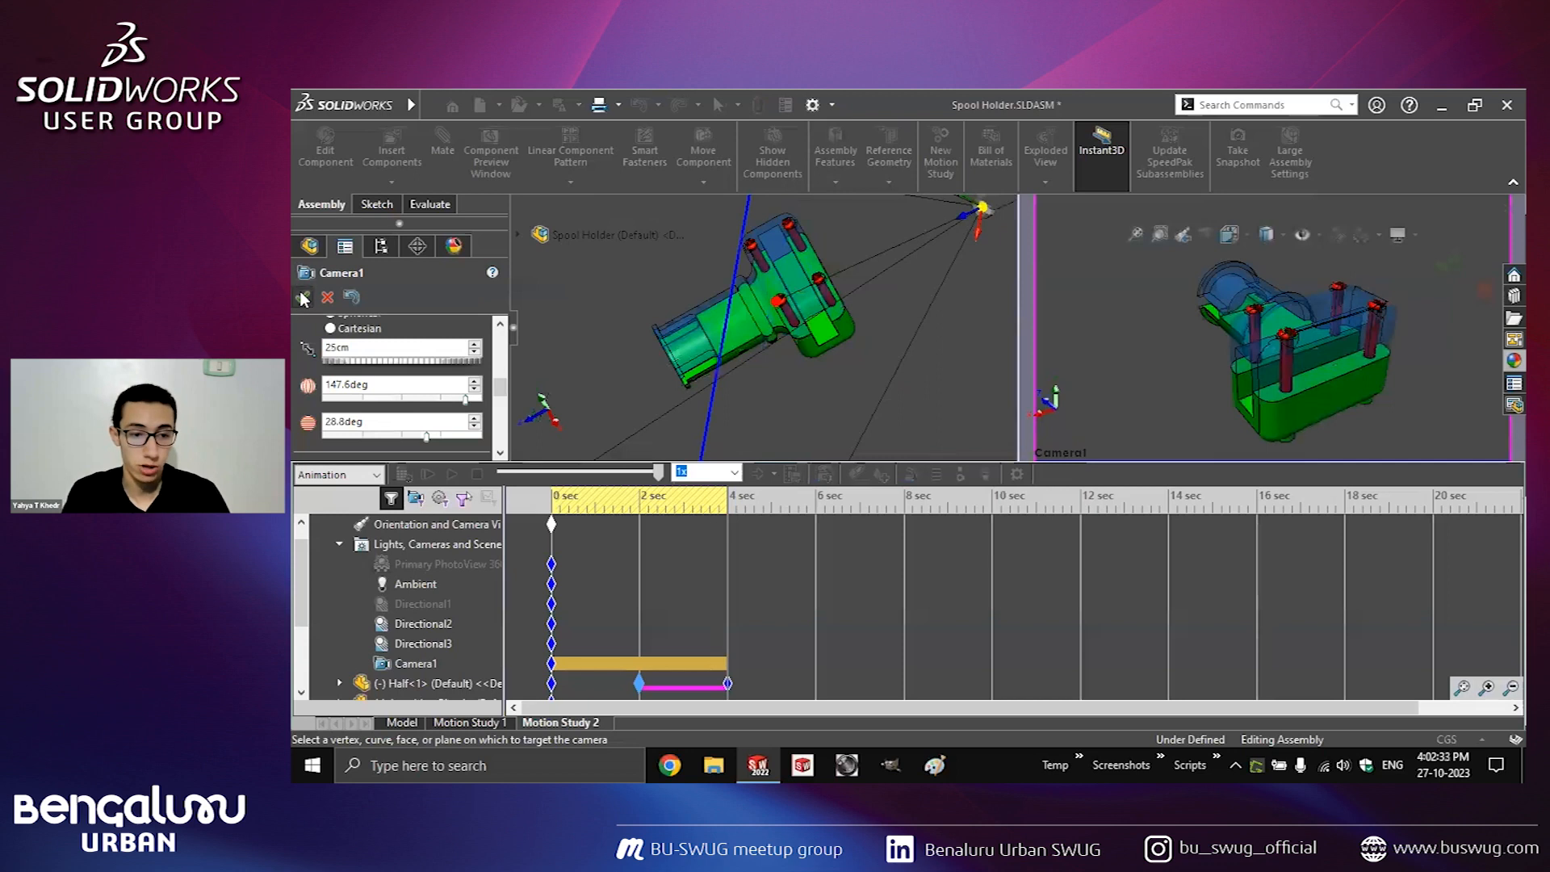
left_click(304, 297)
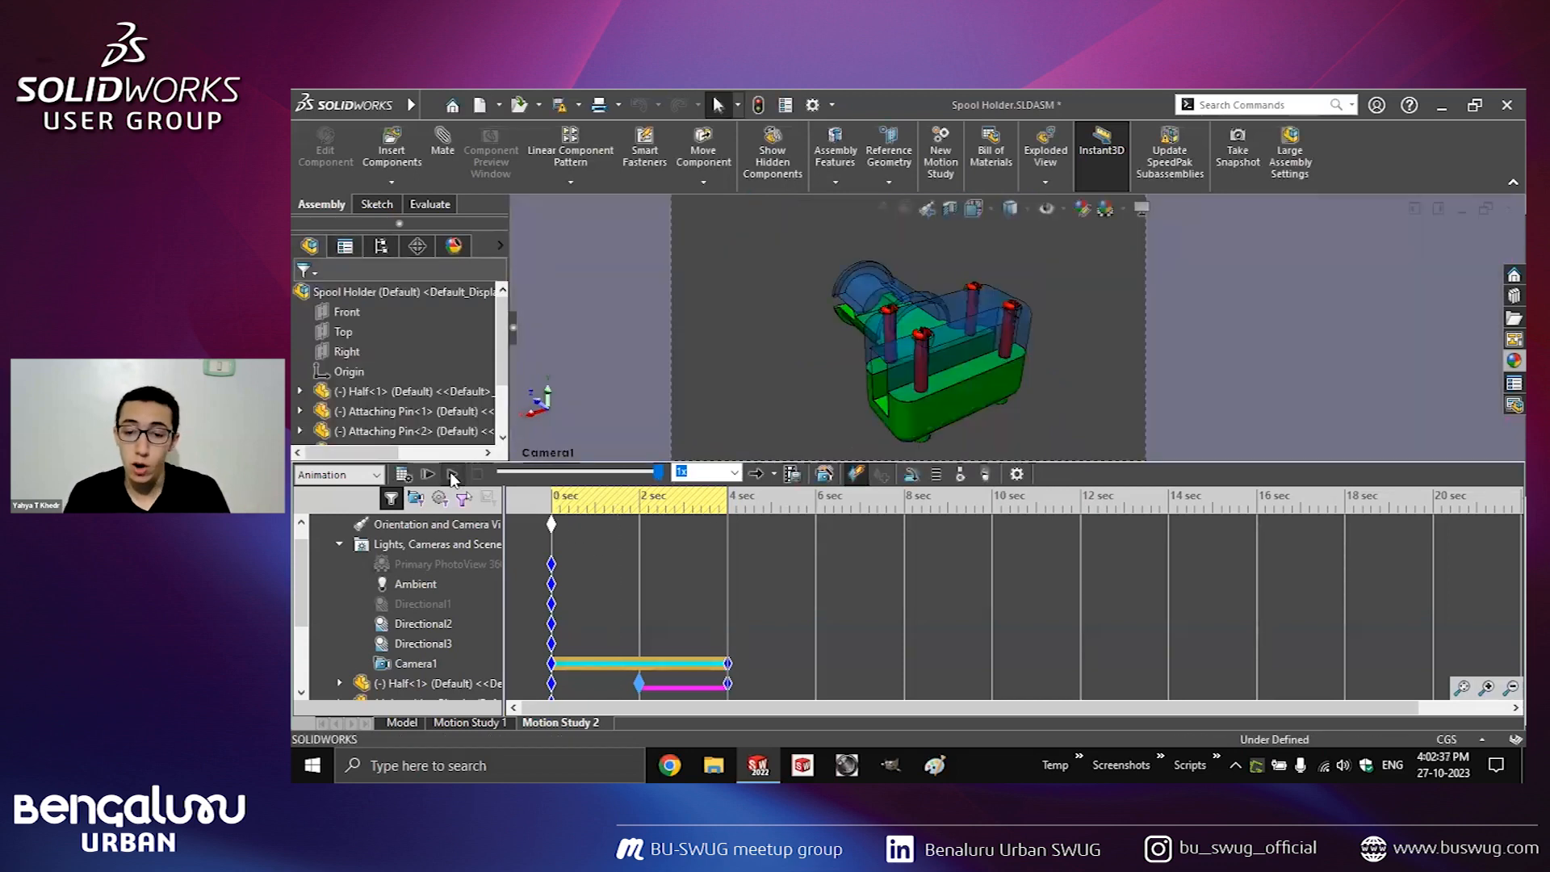
left_click(452, 474)
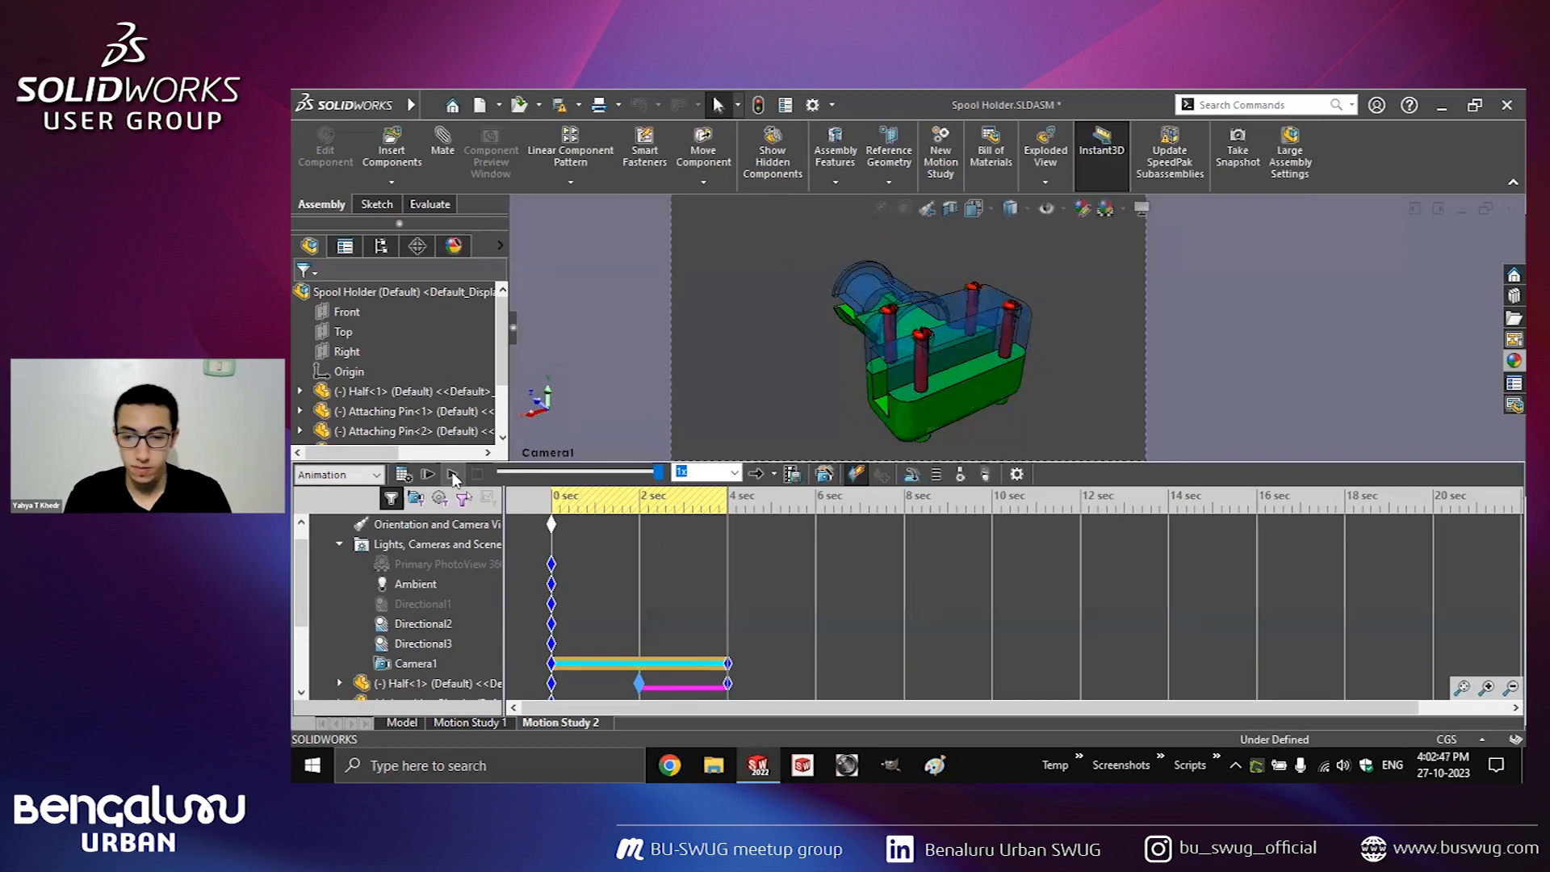
Save the spool holder assembly and switch to the Animation Techniques slide.
key("ctrl+s")
left_click(665, 386)
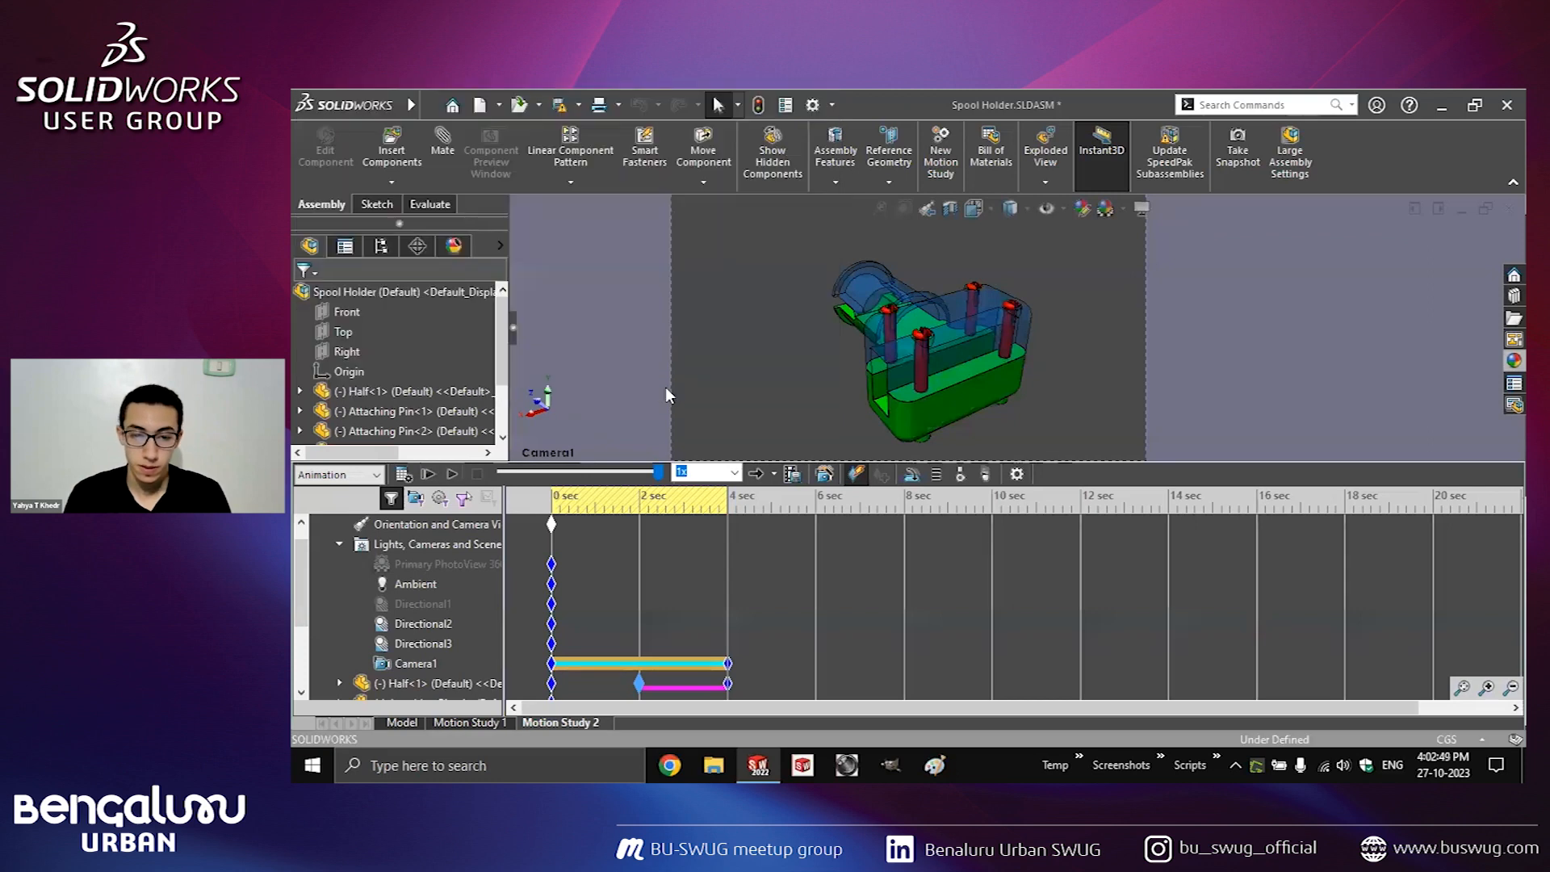
key("alt+Tab")
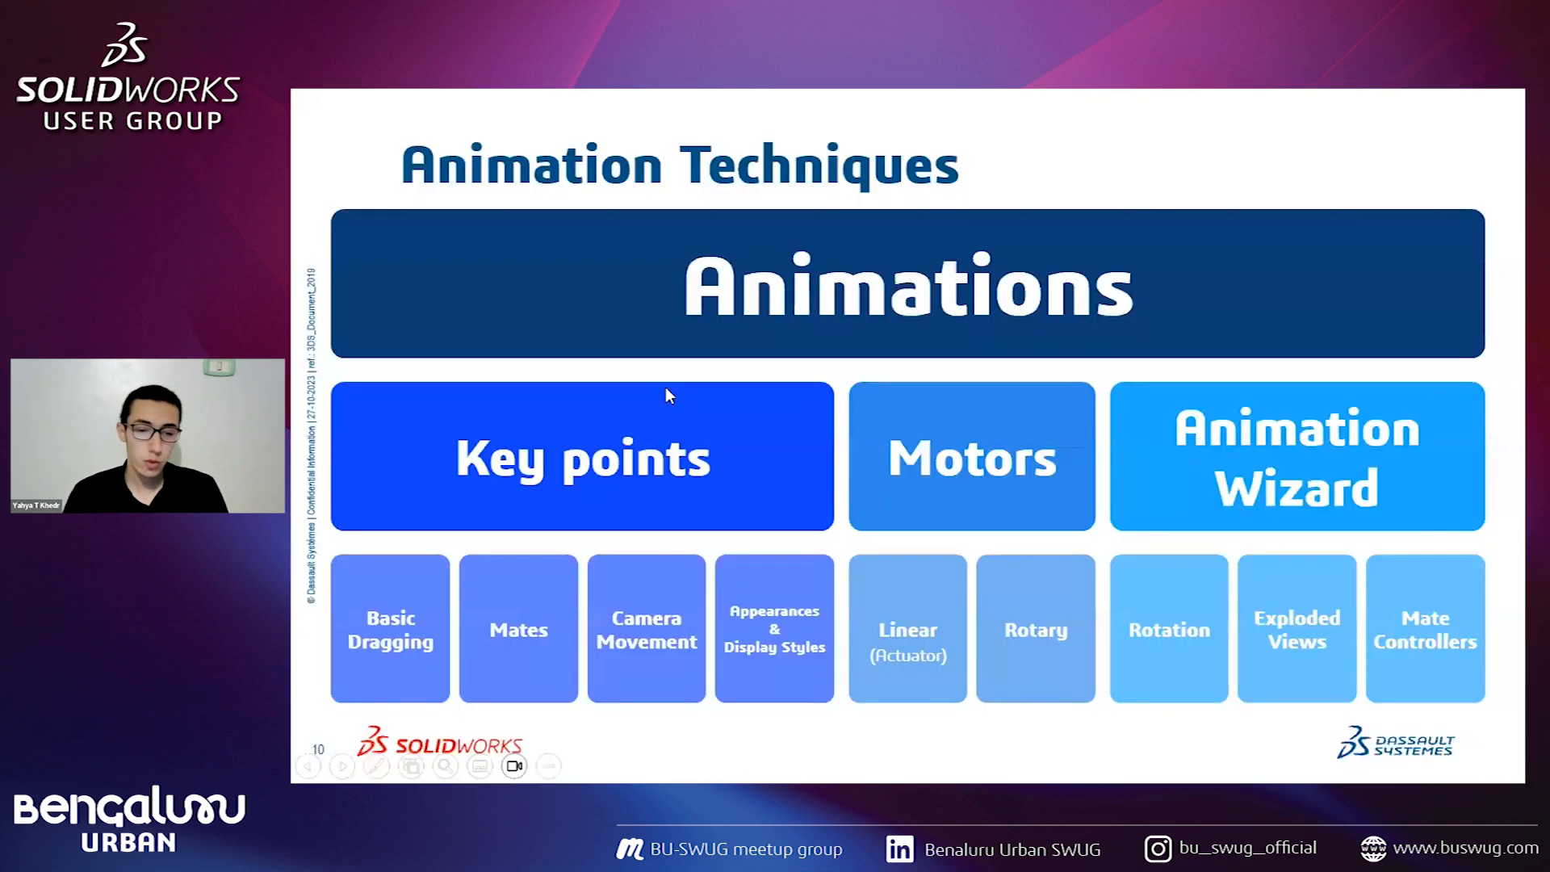
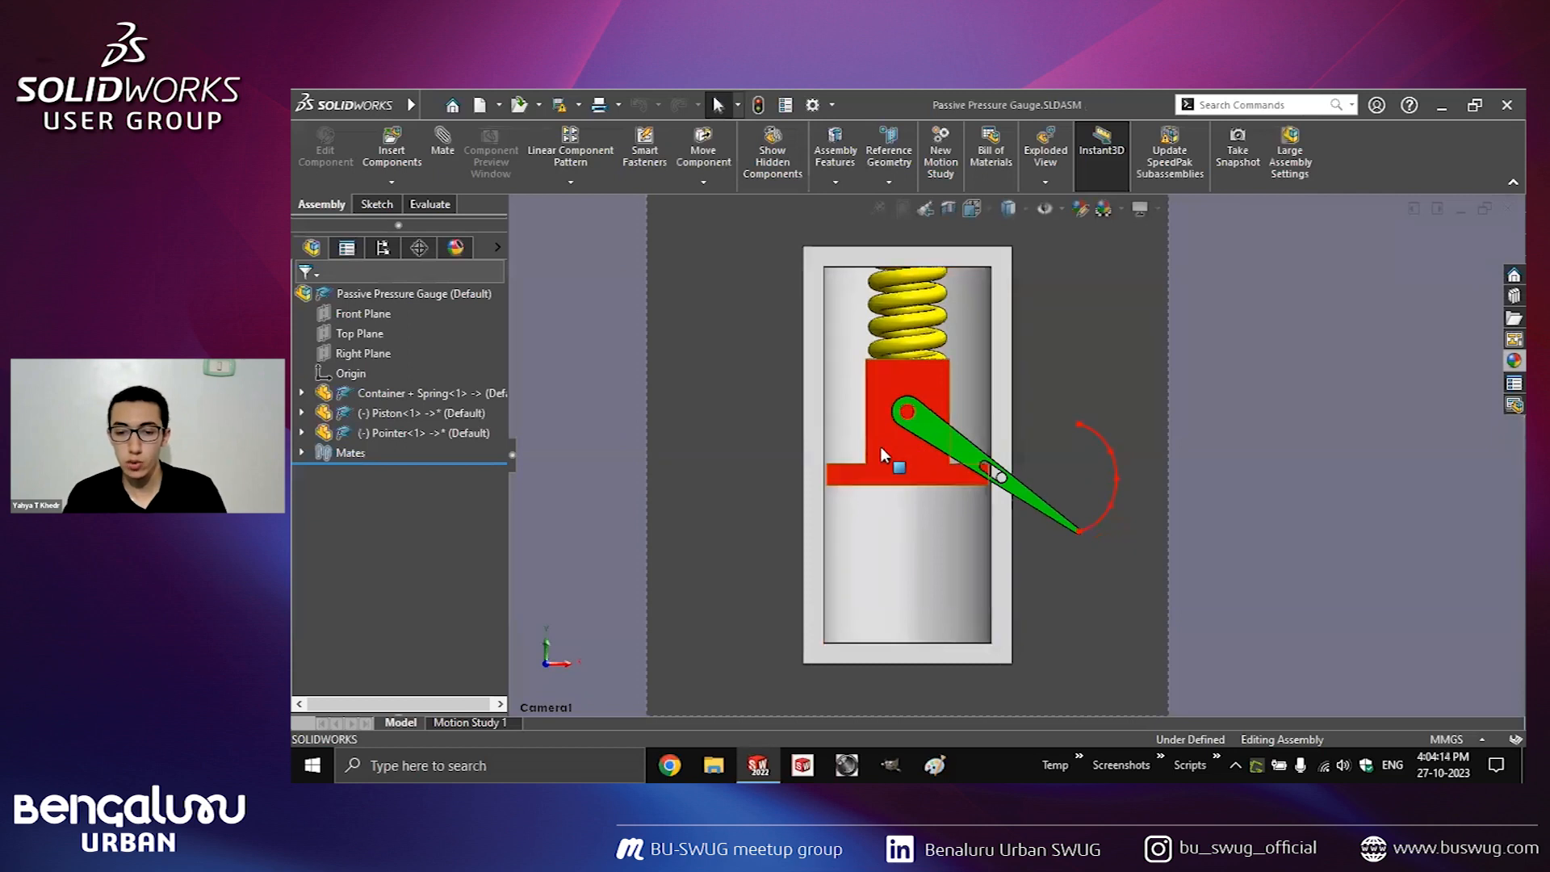
Move the piston of the passive pressure gauge back up inside its container and rebuild the assembly.
left_click(729, 542)
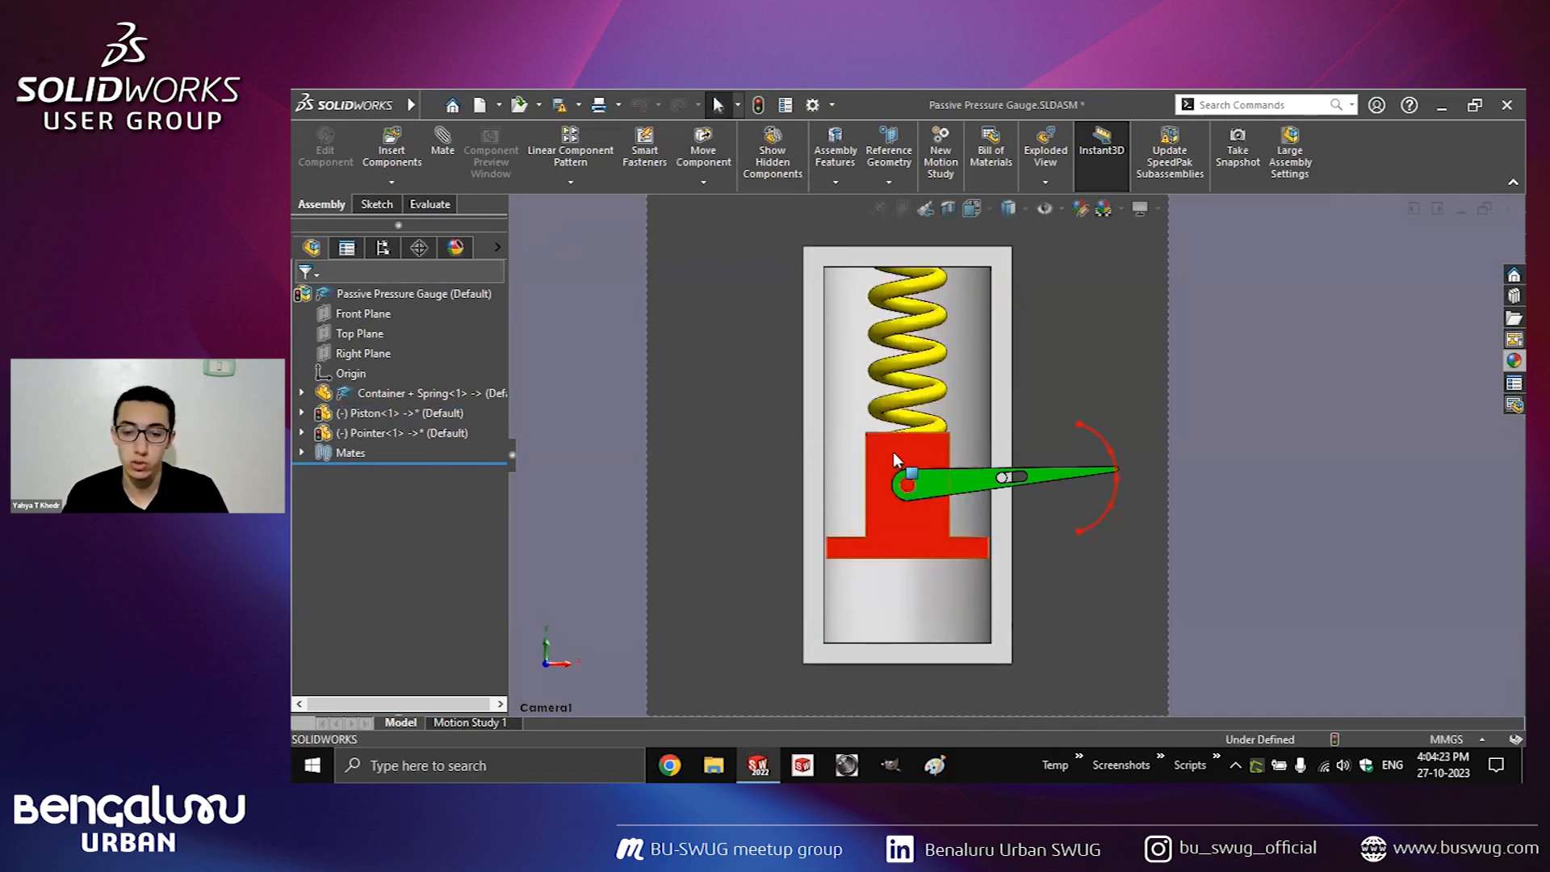
left_click_drag(893, 450, 719, 378)
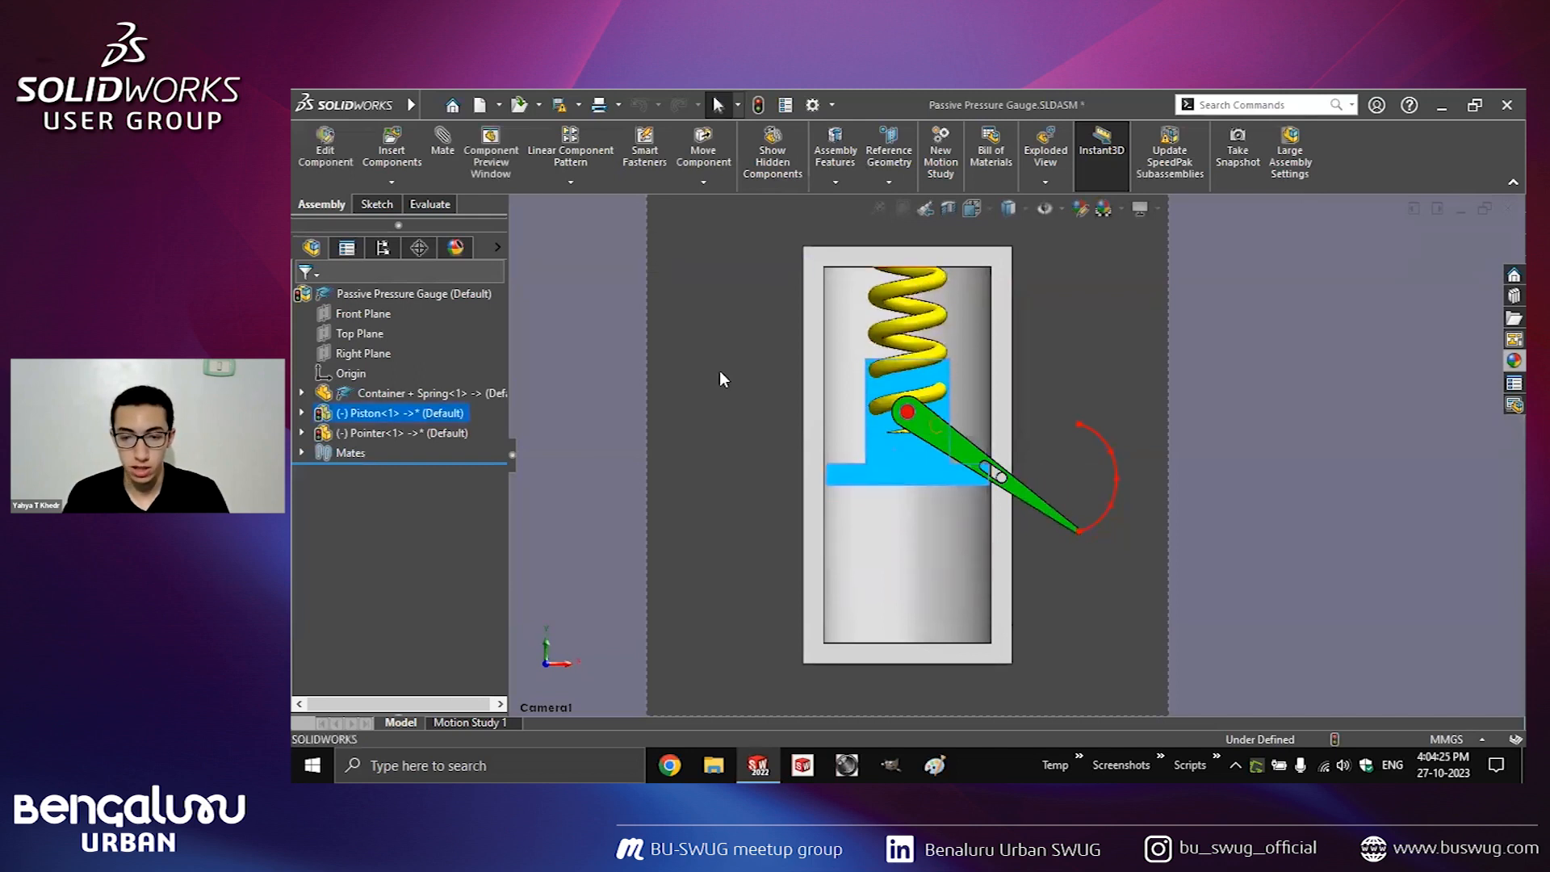
left_click(720, 379)
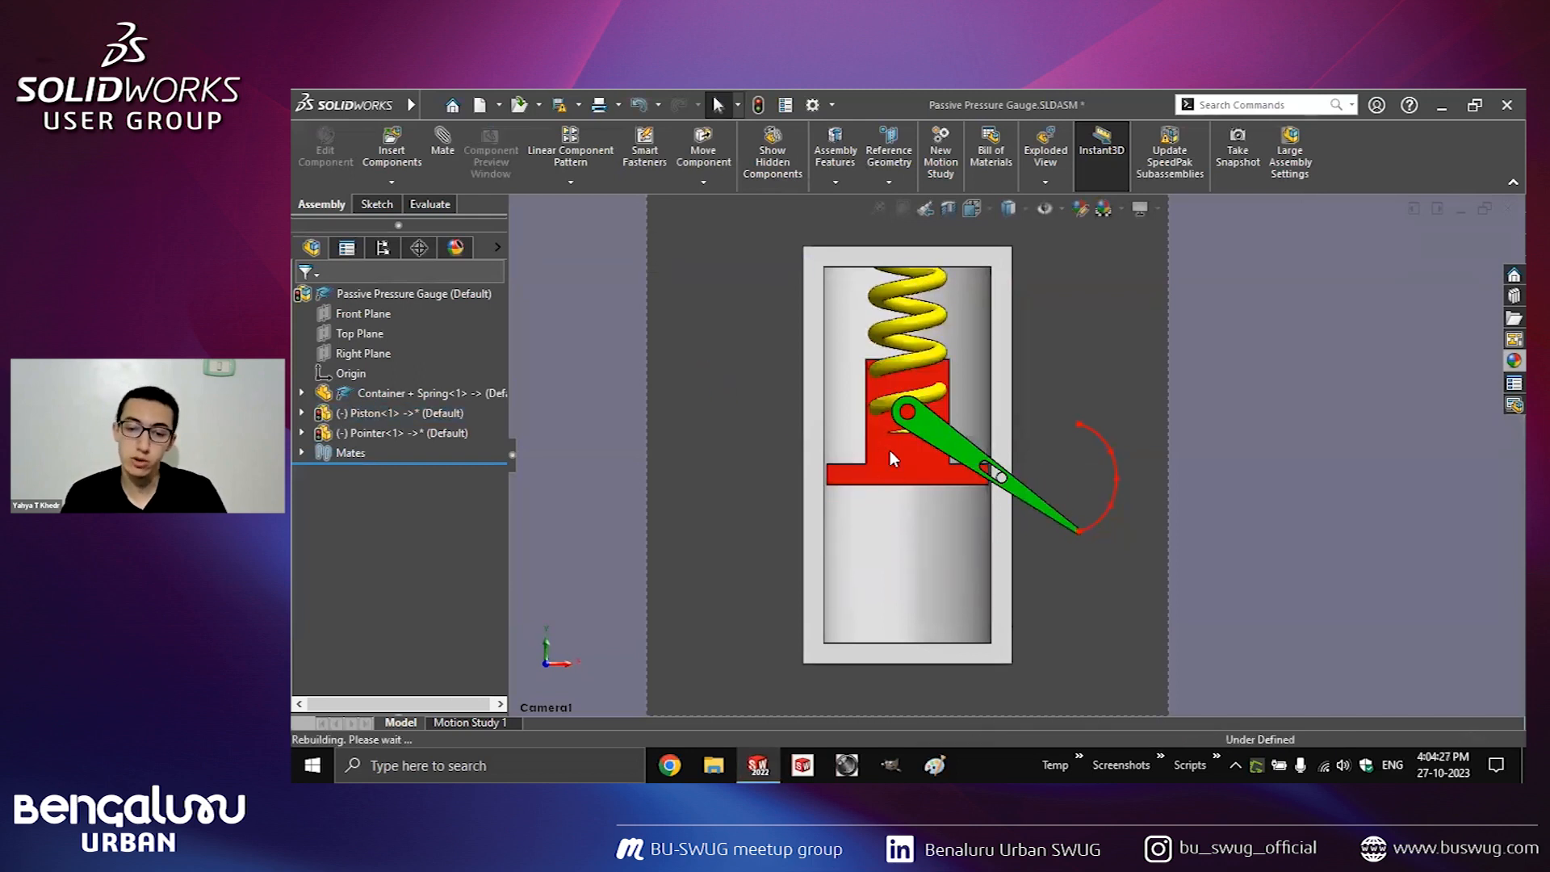
key("ctrl+b")
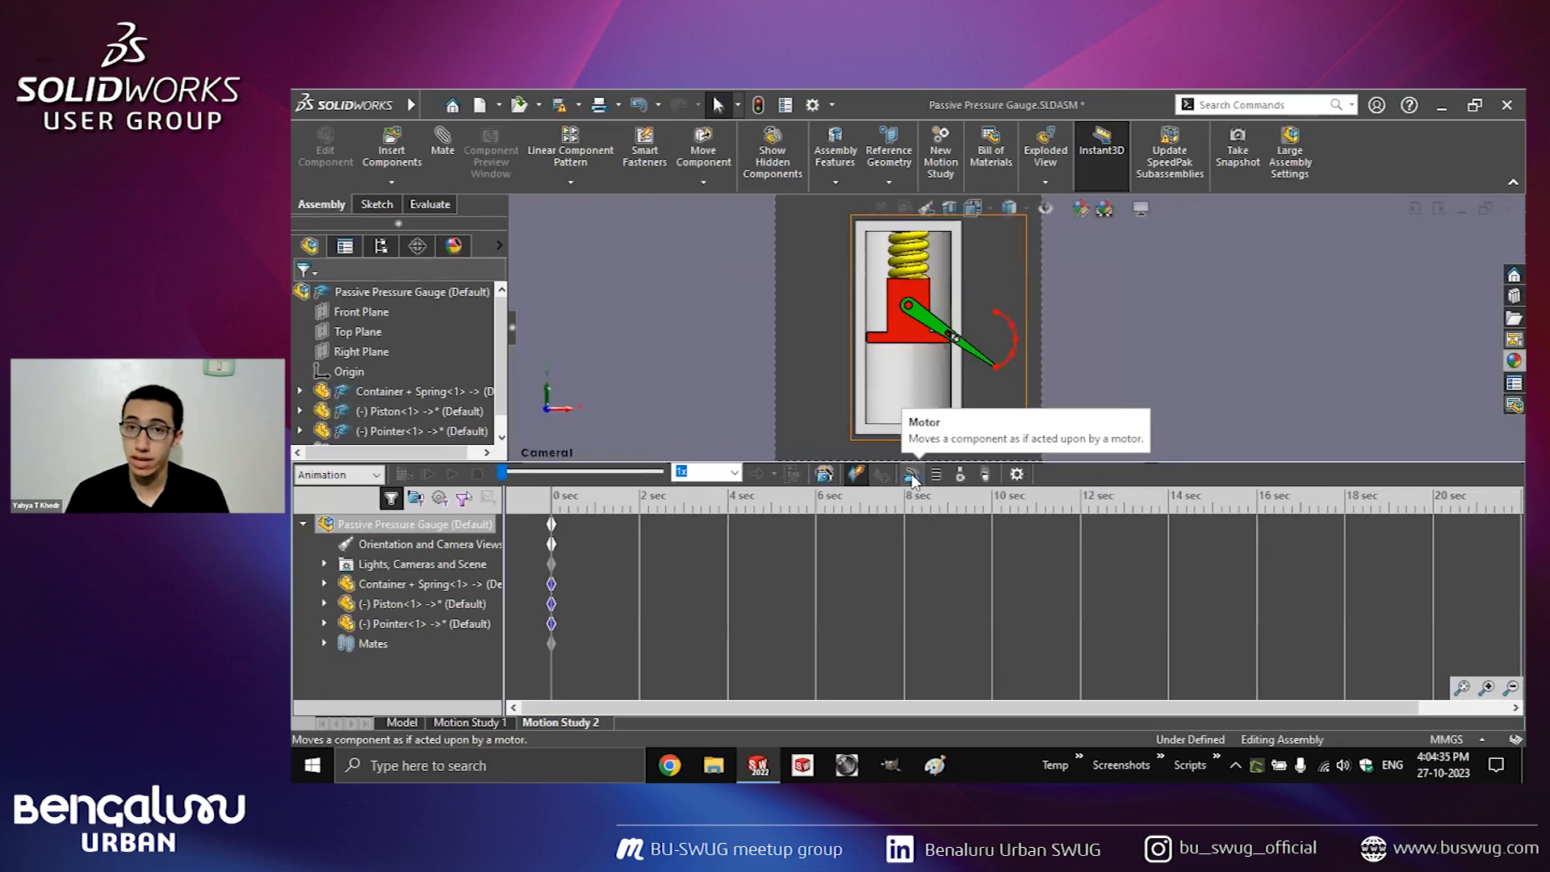
Start a linear motor in Motion Study 2 and apply it to the upper face of the piston's flange.
left_click(913, 476)
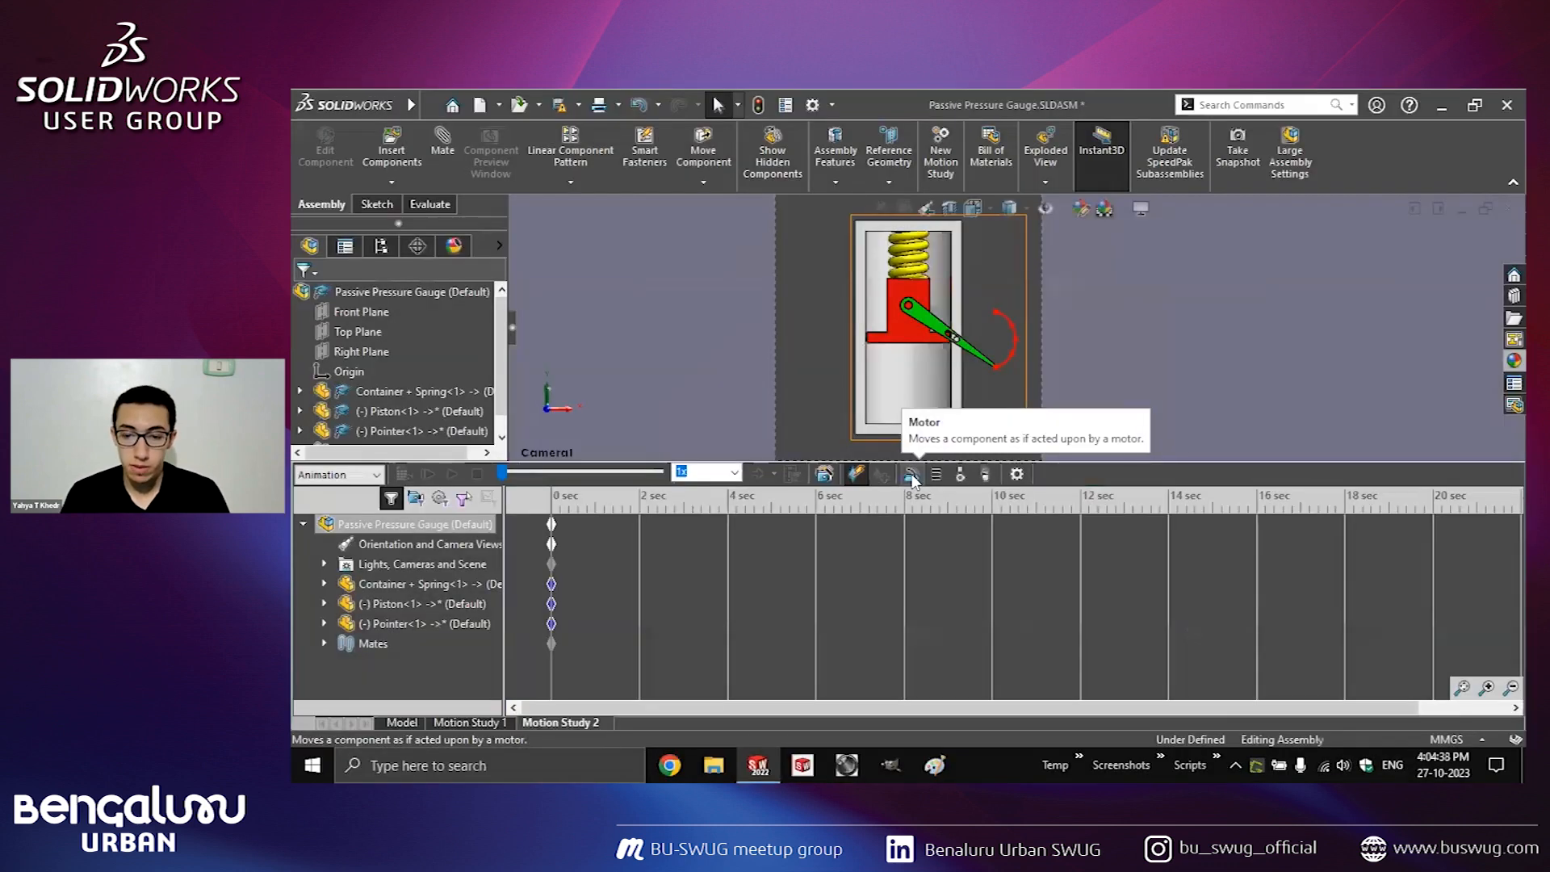
left_click(912, 476)
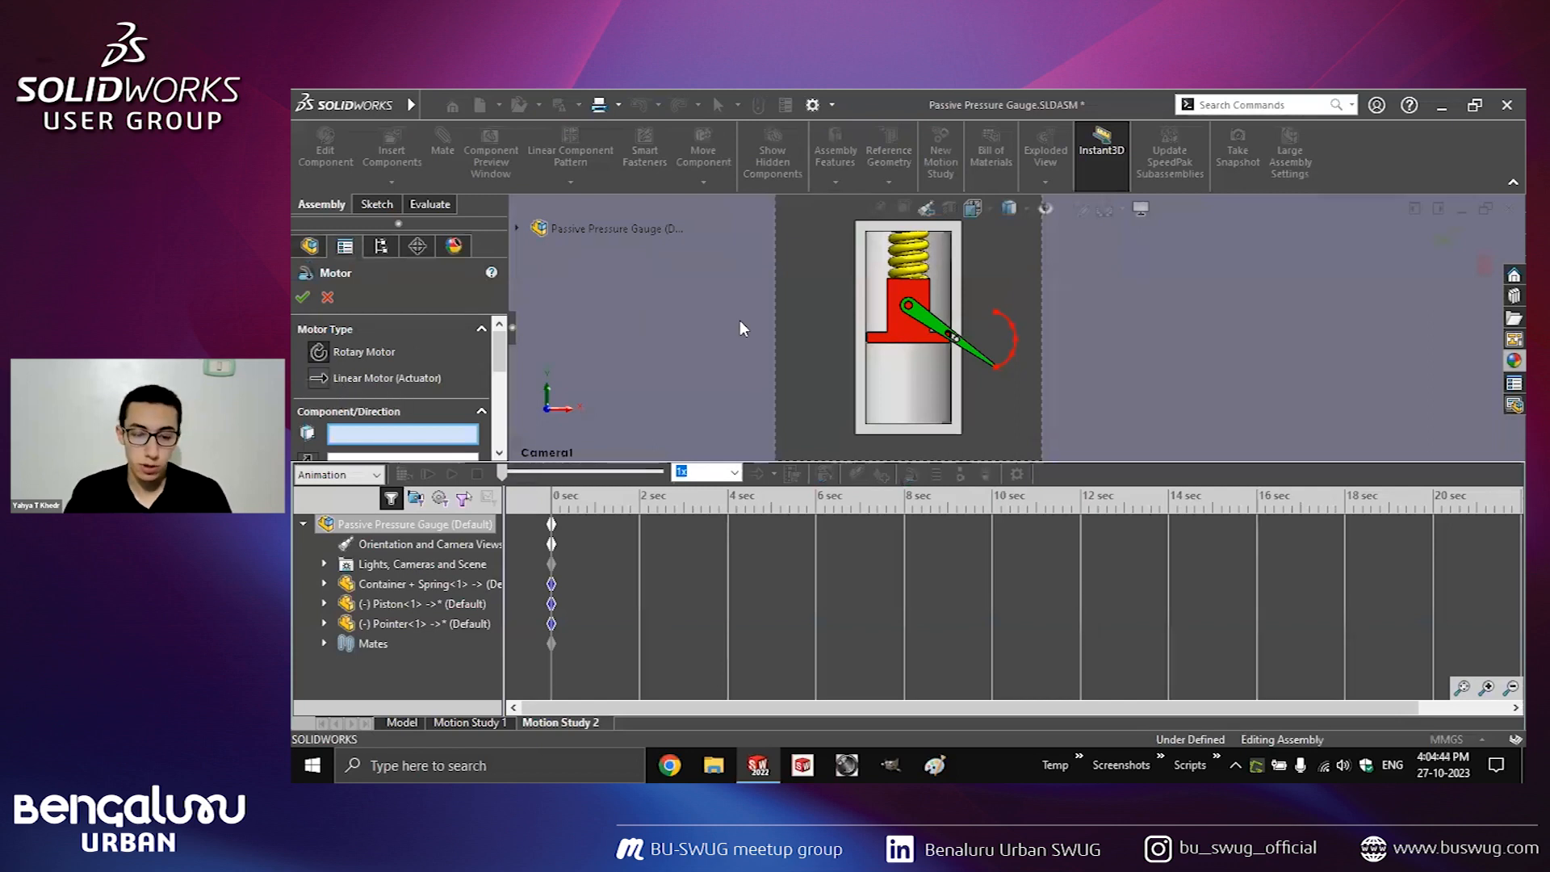
key("ctrl+7")
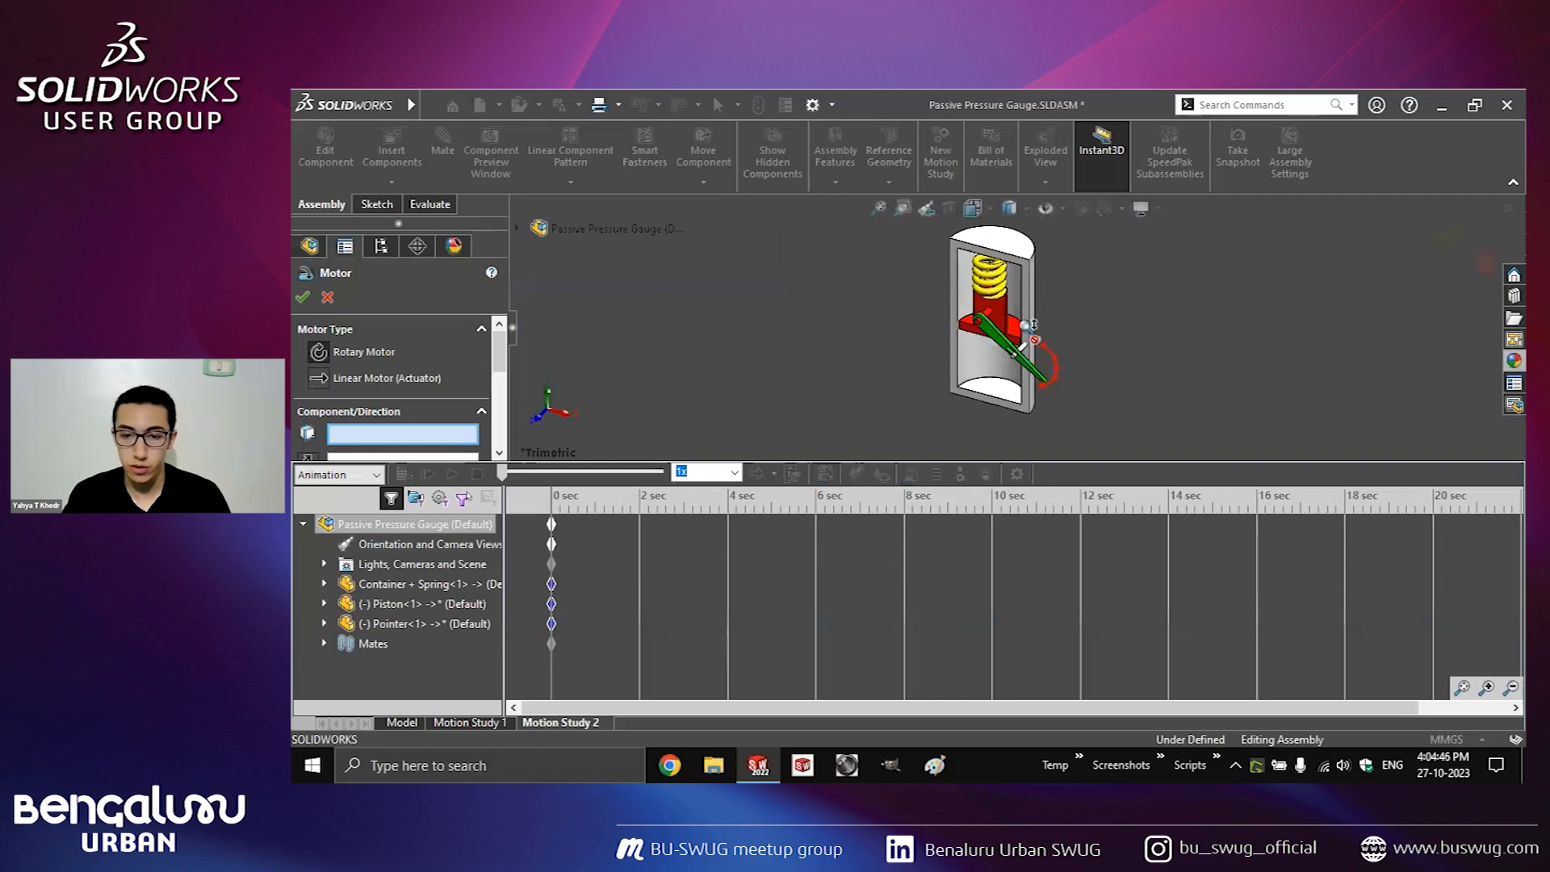
scroll(1034, 331, "down", 5)
left_click(320, 377)
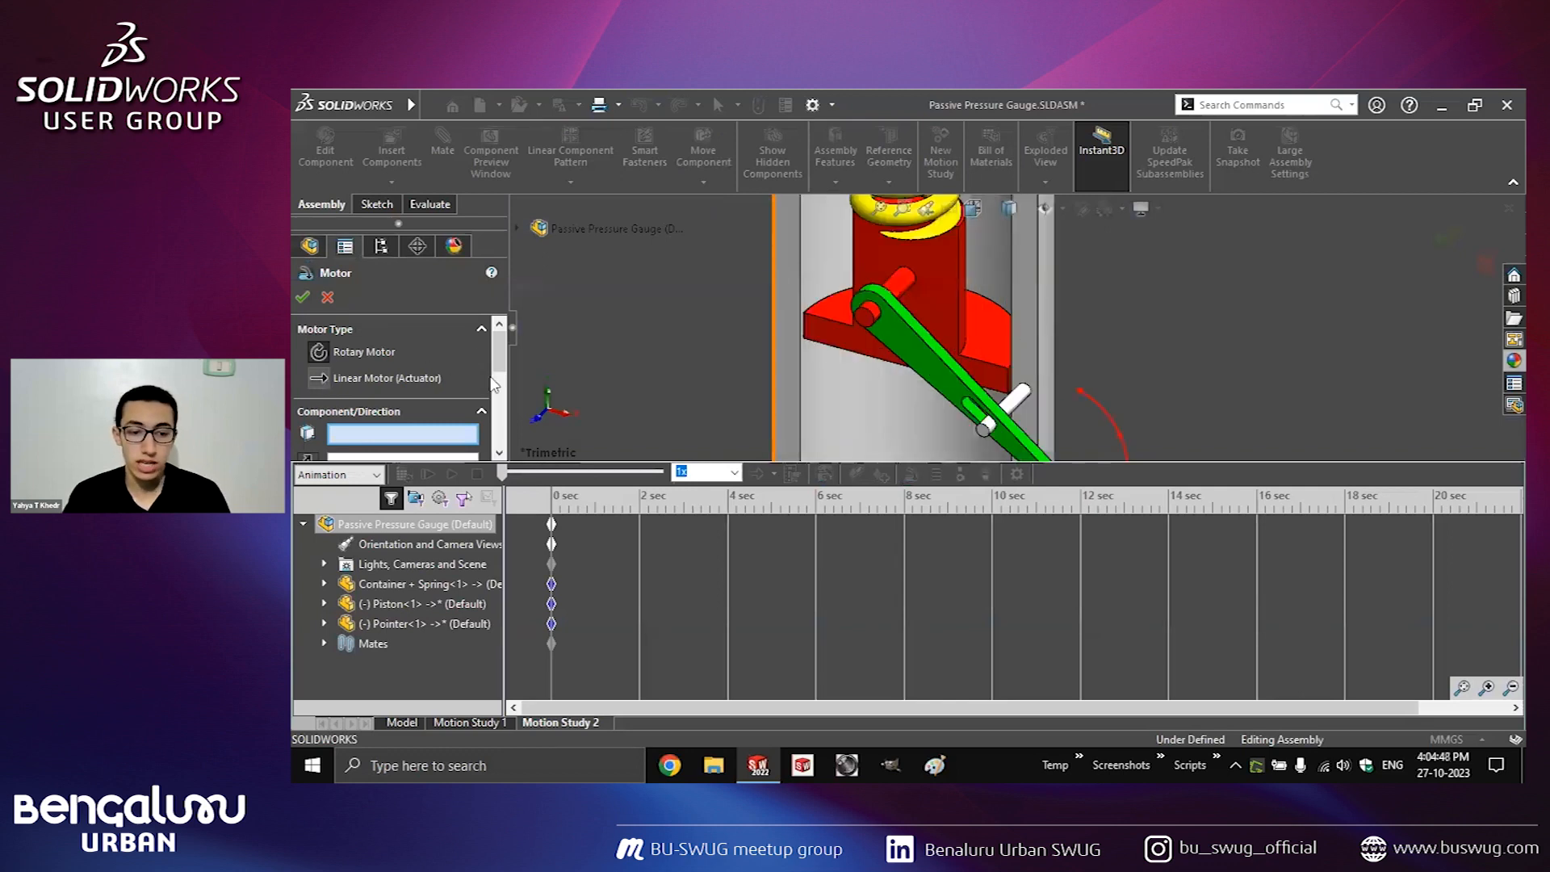
left_click(986, 342)
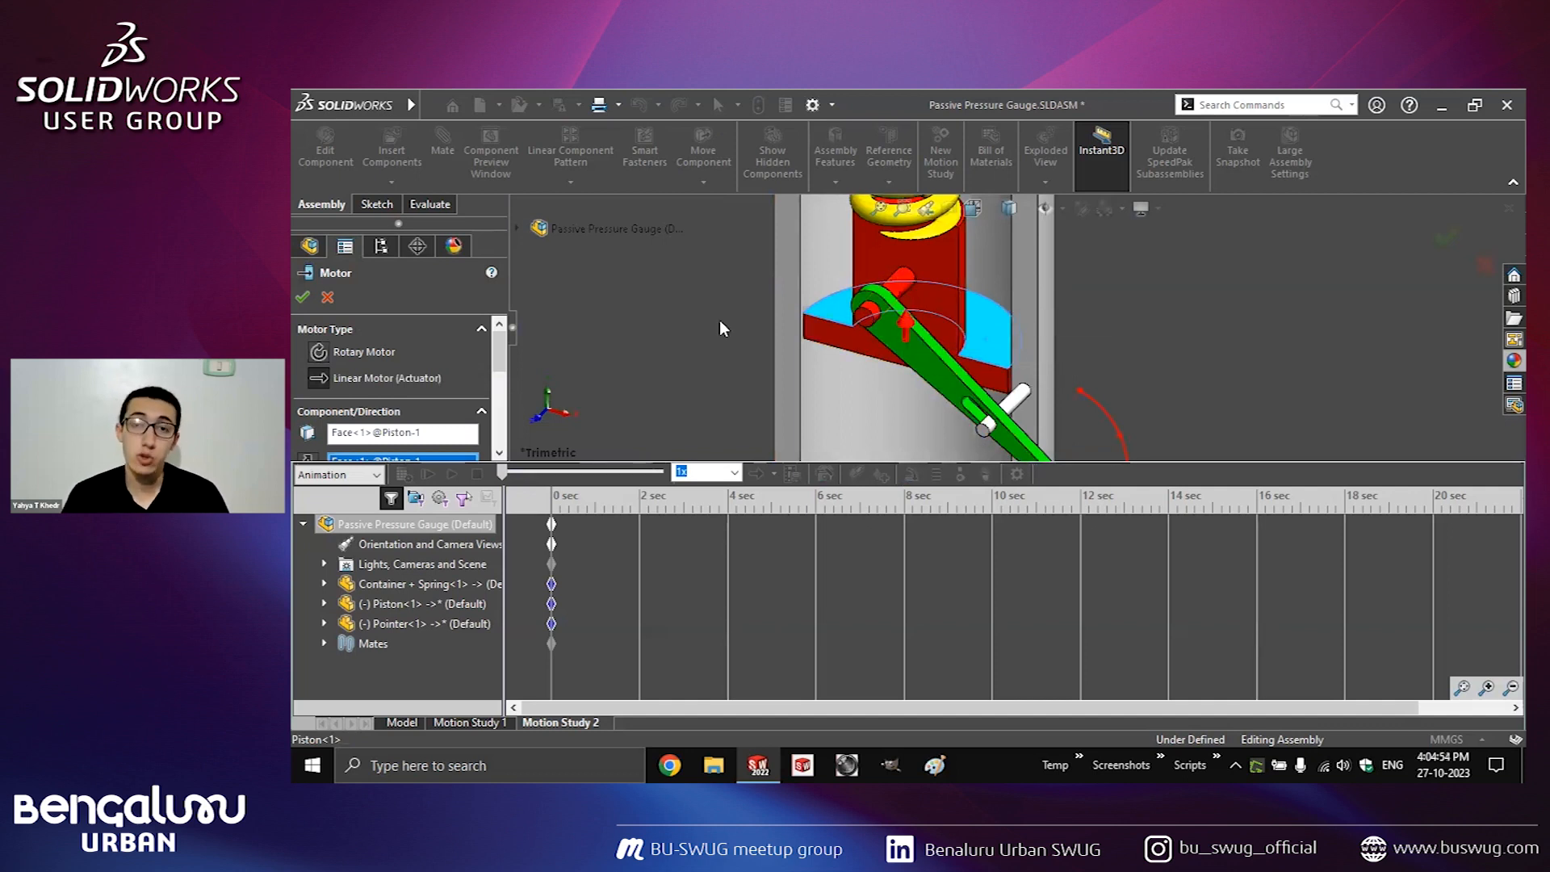
Reverse the motor direction to point downward and make the motion relative to the Container + Spring component.
left_click_drag(504, 363, 503, 386)
left_click(307, 385)
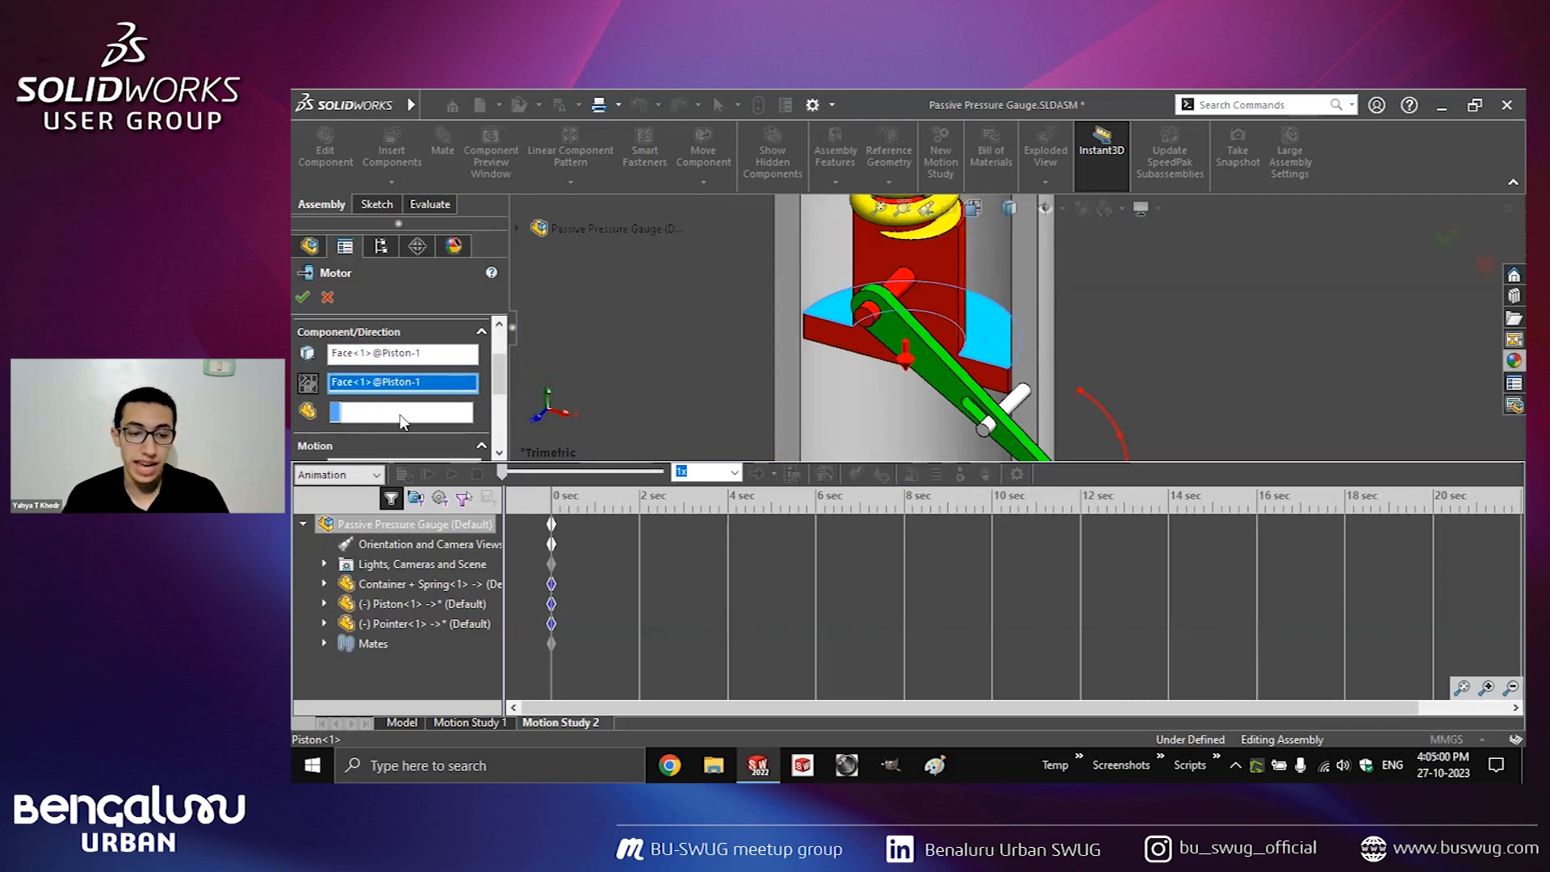
left_click(831, 412)
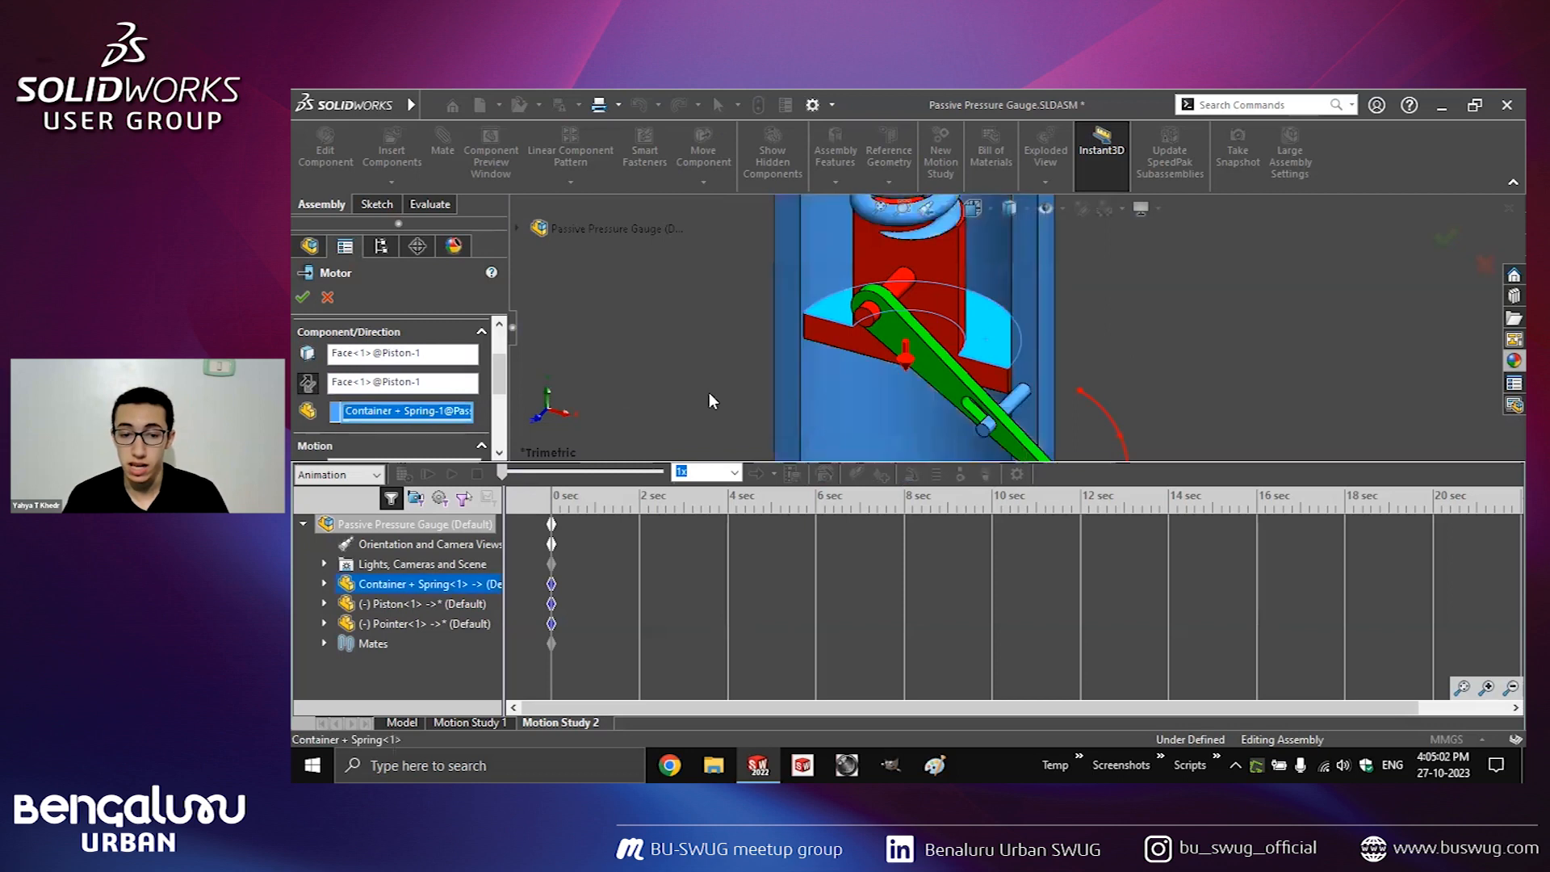
Set the motor's motion to Distance with a 30 mm displacement over a 4-second duration and accept the motor.
left_click_drag(506, 366, 502, 394)
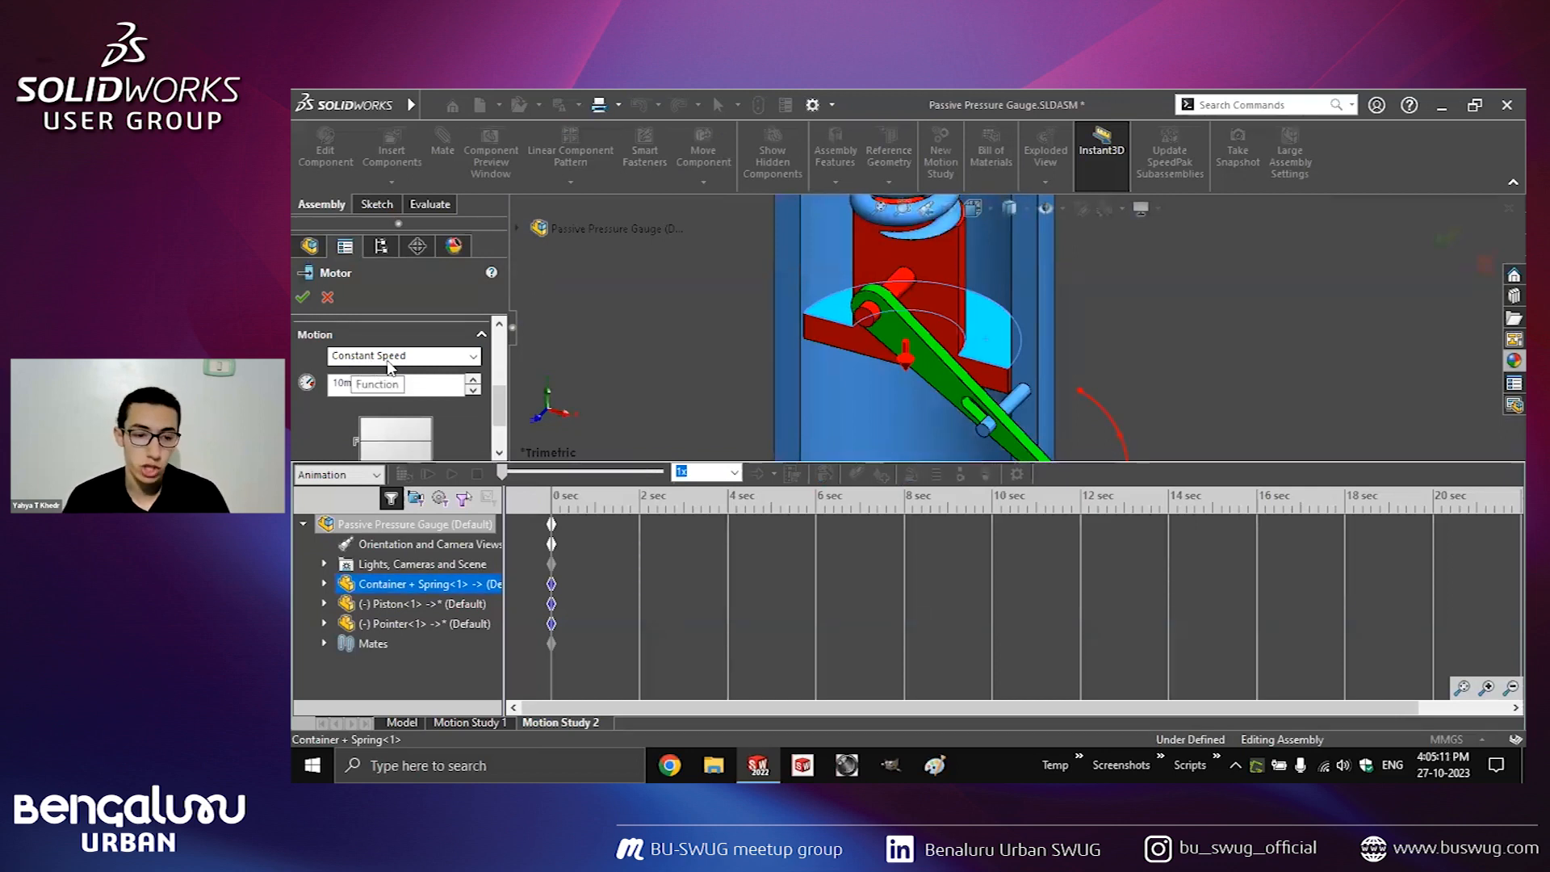
left_click(390, 357)
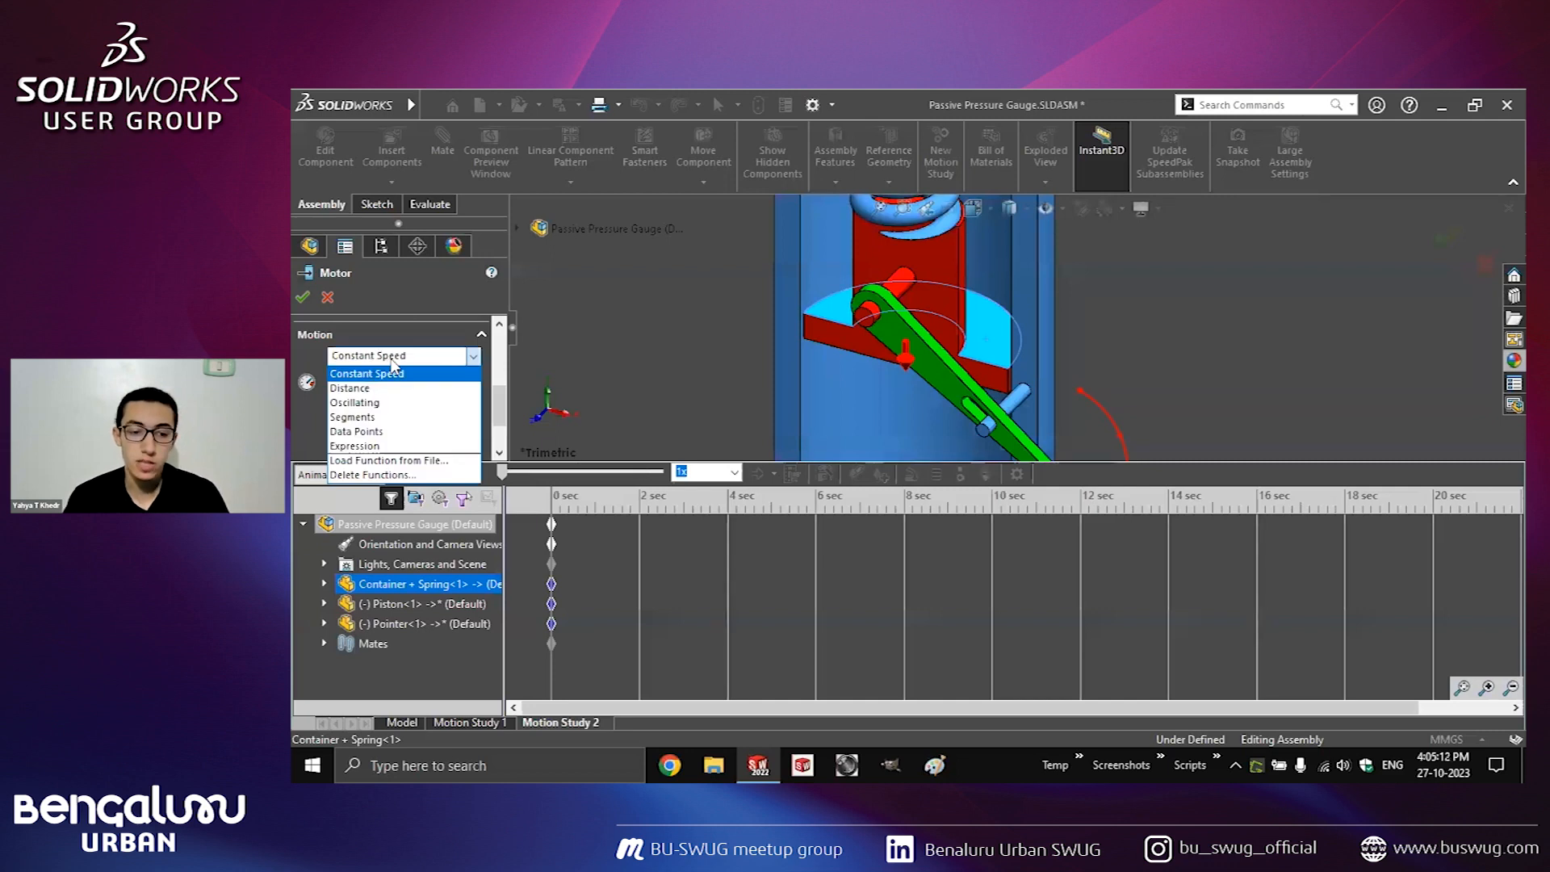
left_click(392, 371)
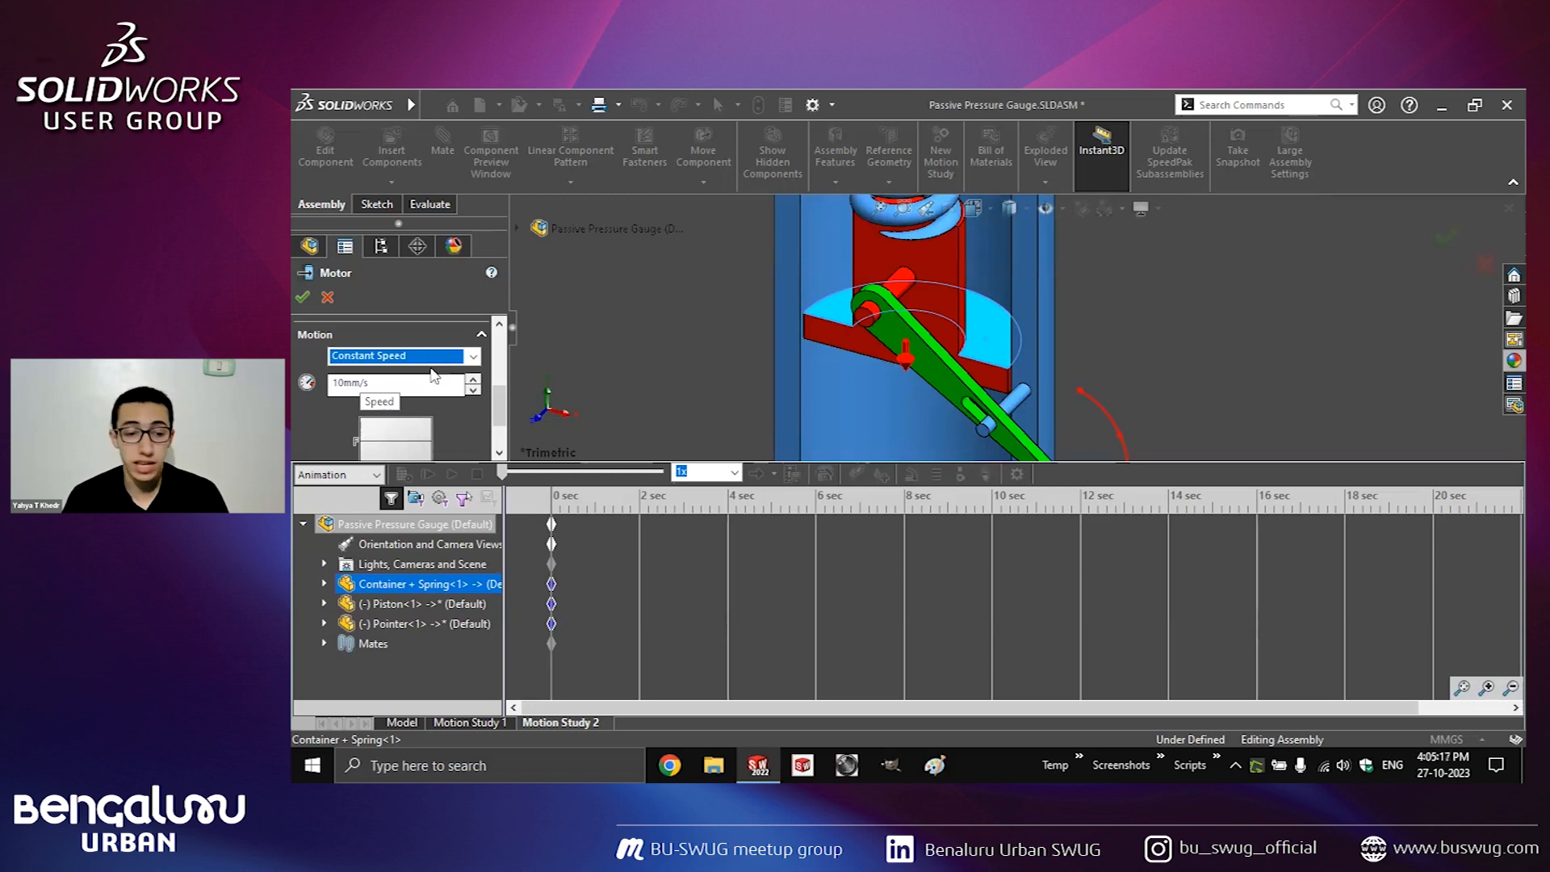
left_click(400, 356)
left_click(364, 383)
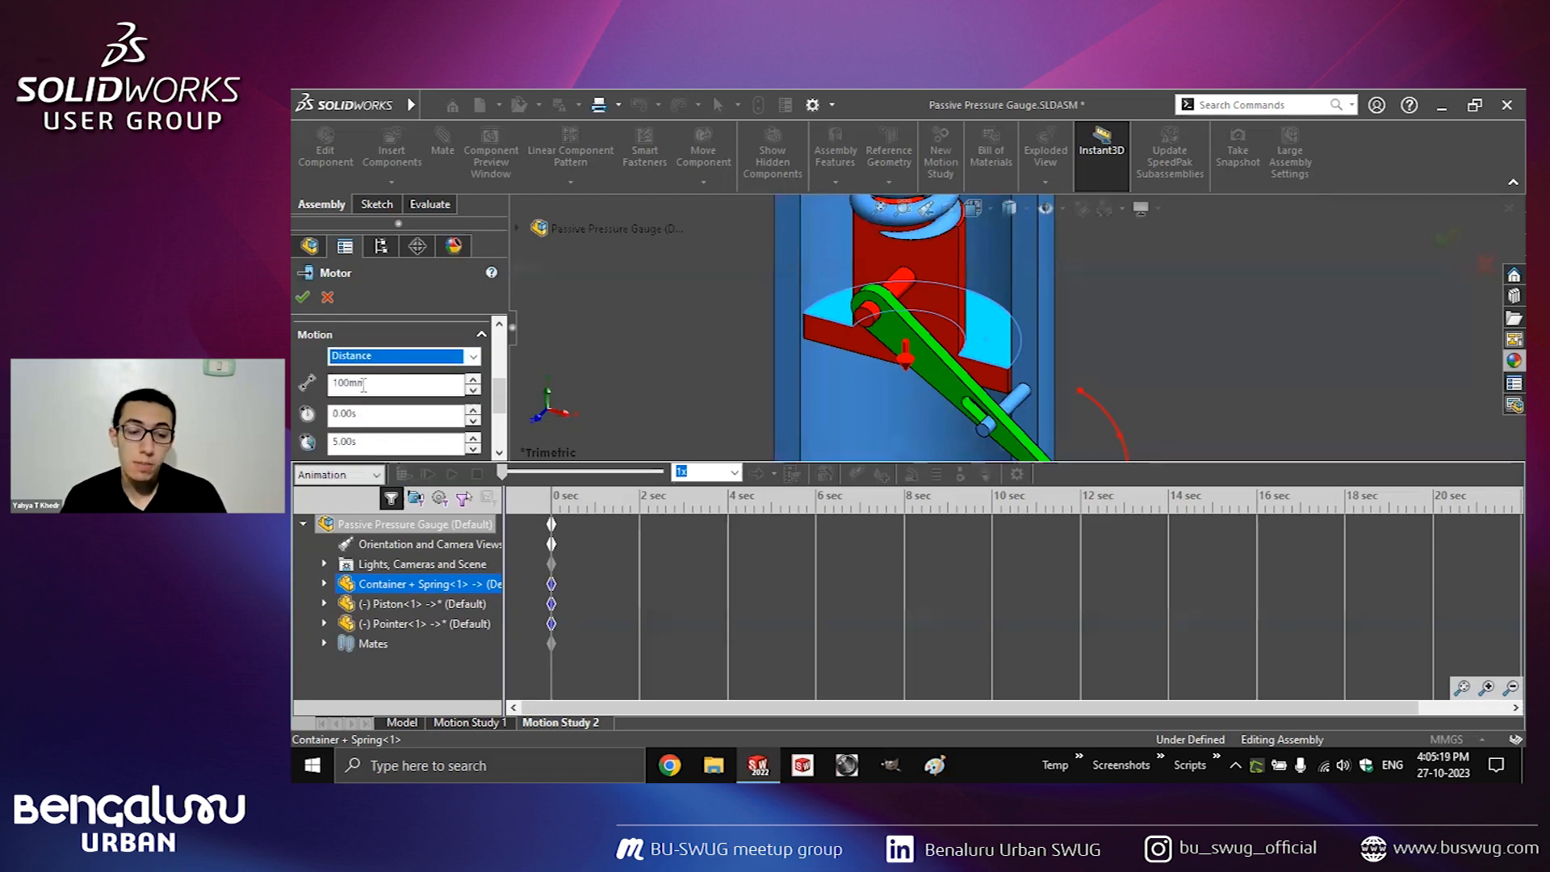
key("Tab")
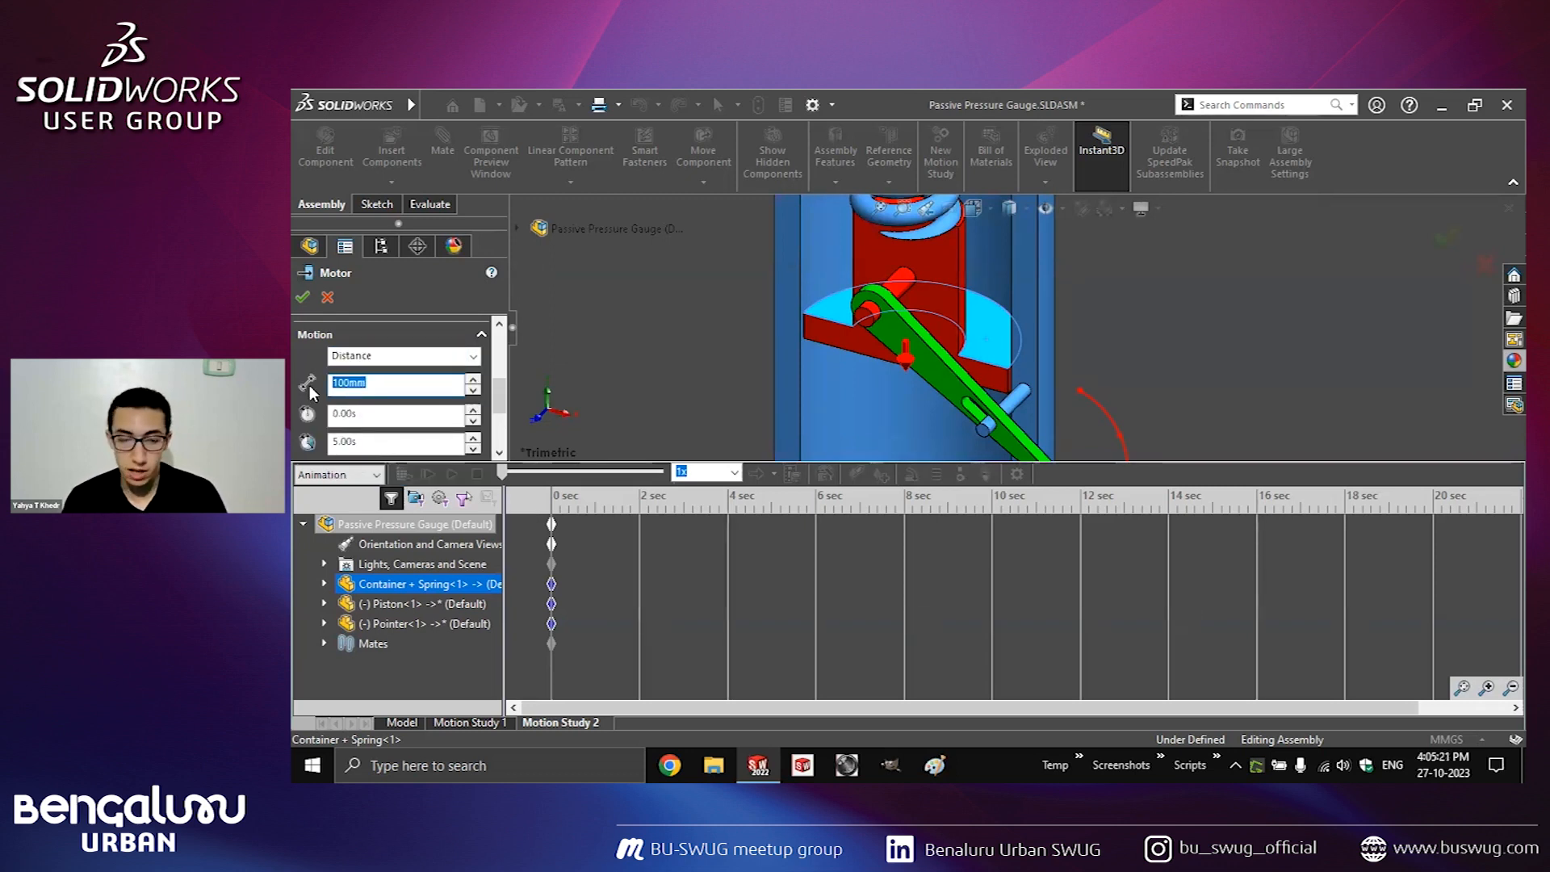
type("30")
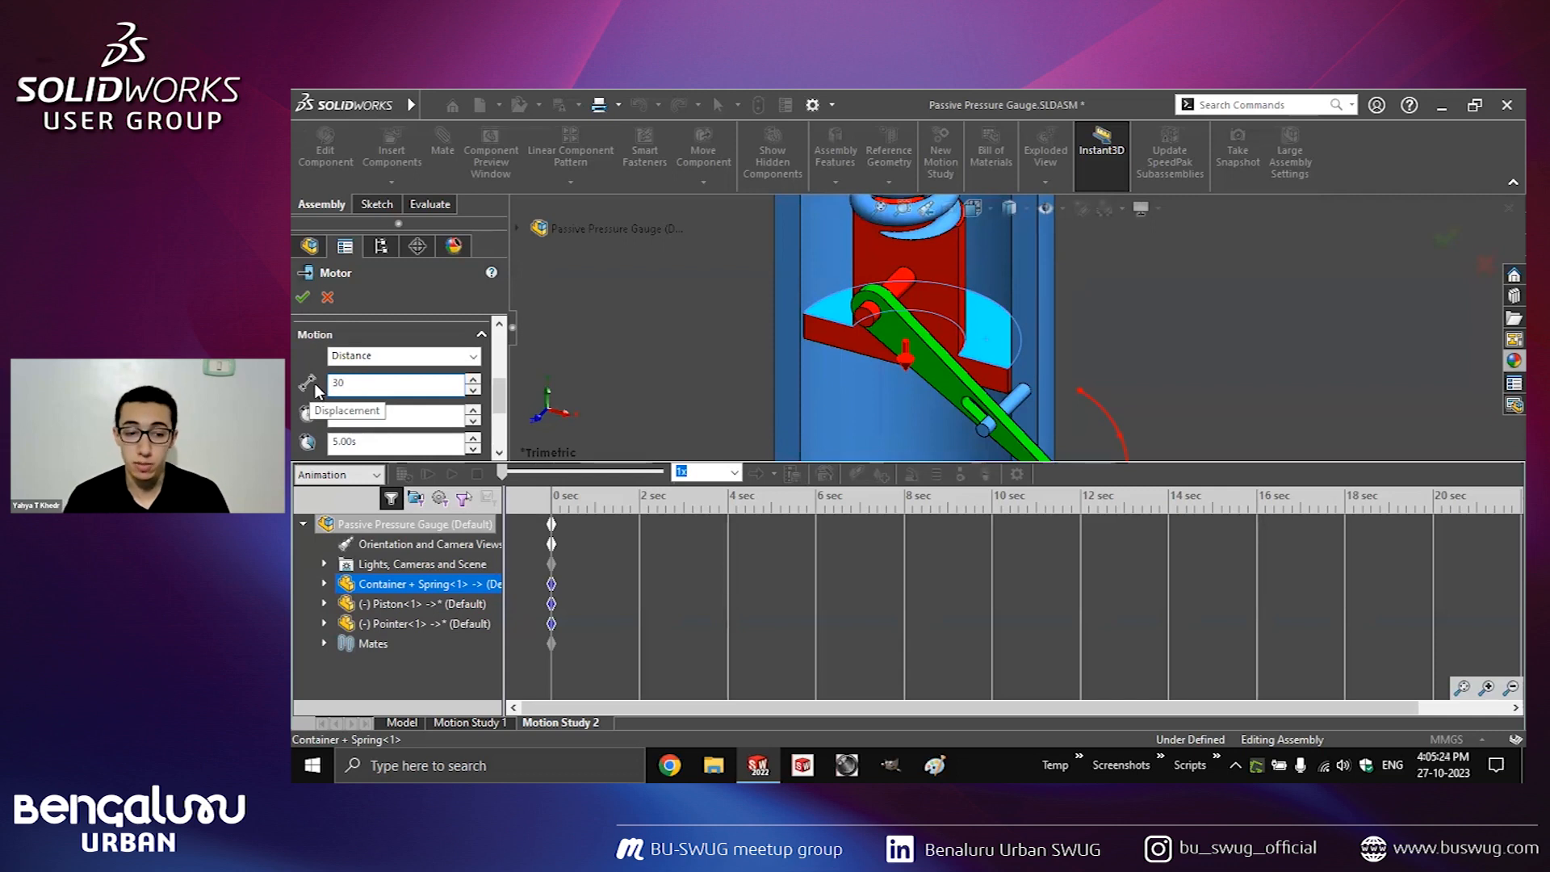
key("Tab")
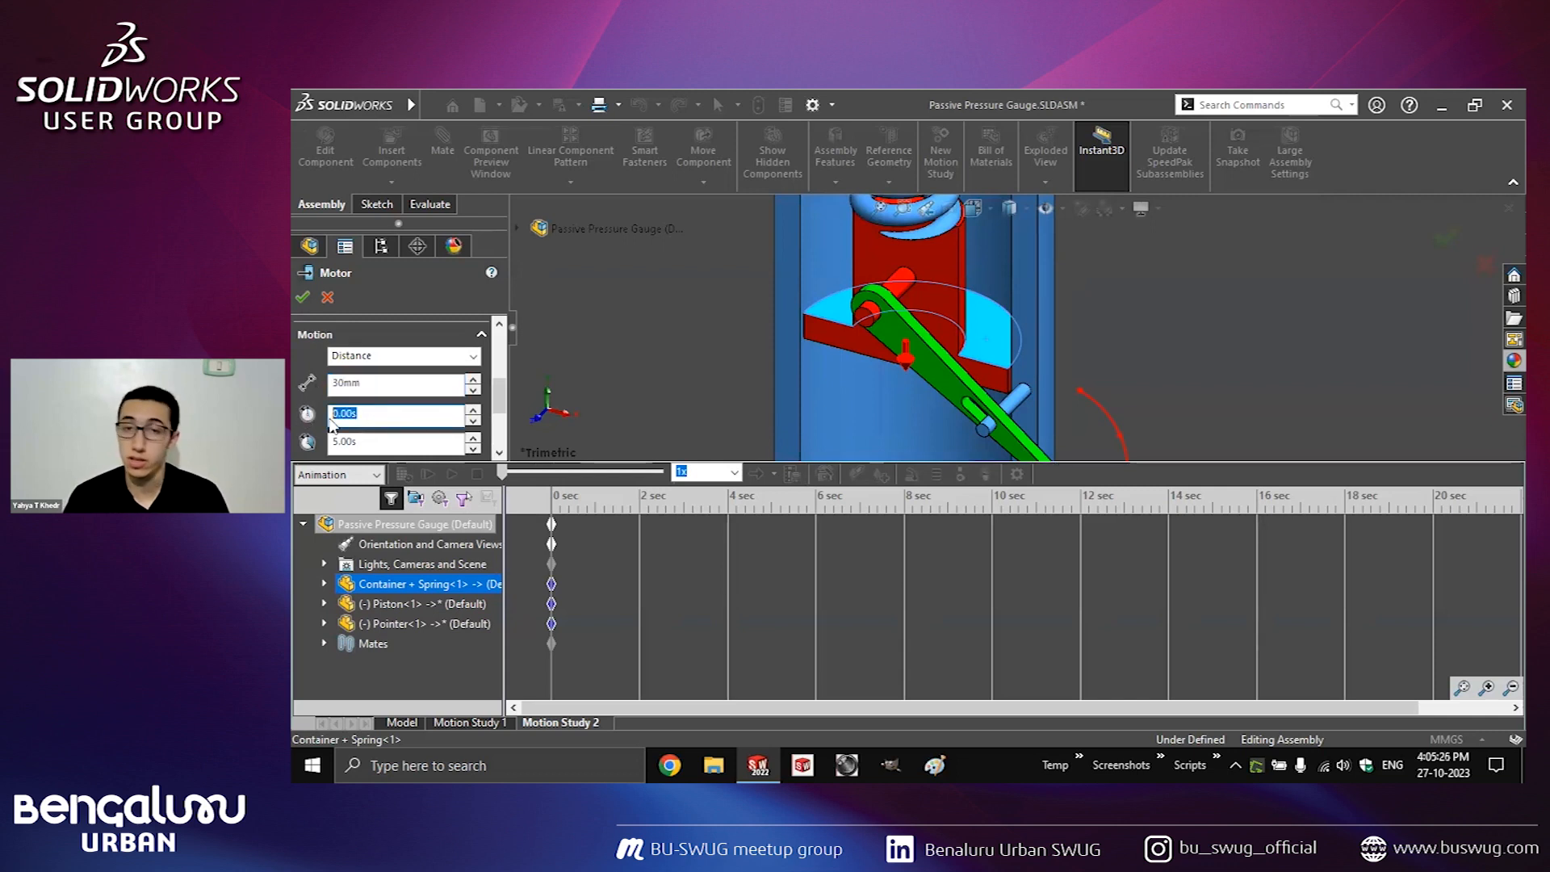
key("Tab")
type("4")
key("Tab")
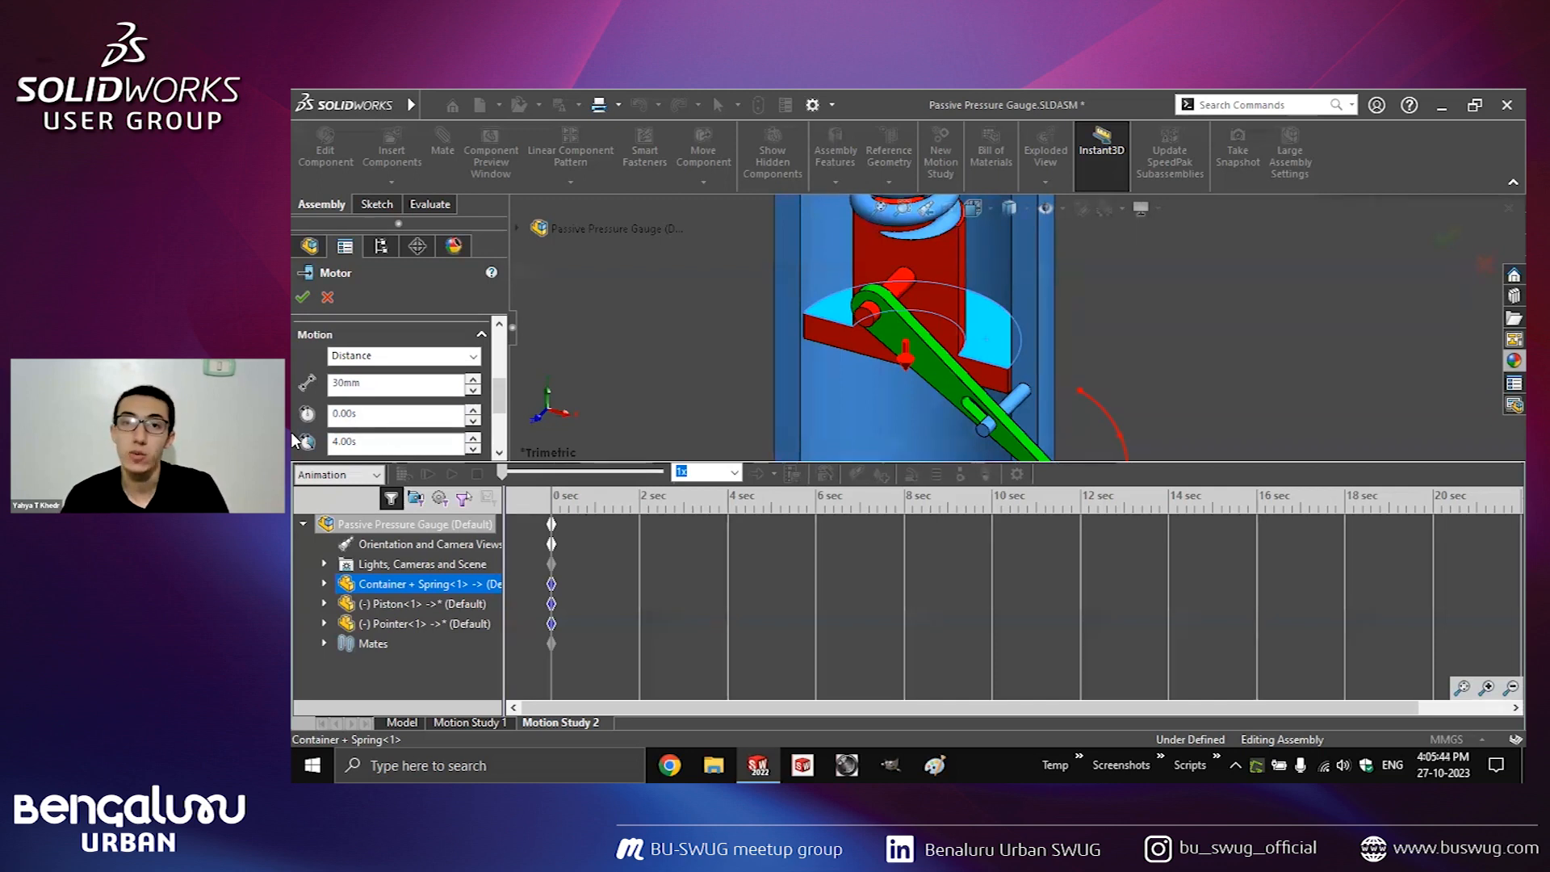
left_click(302, 297)
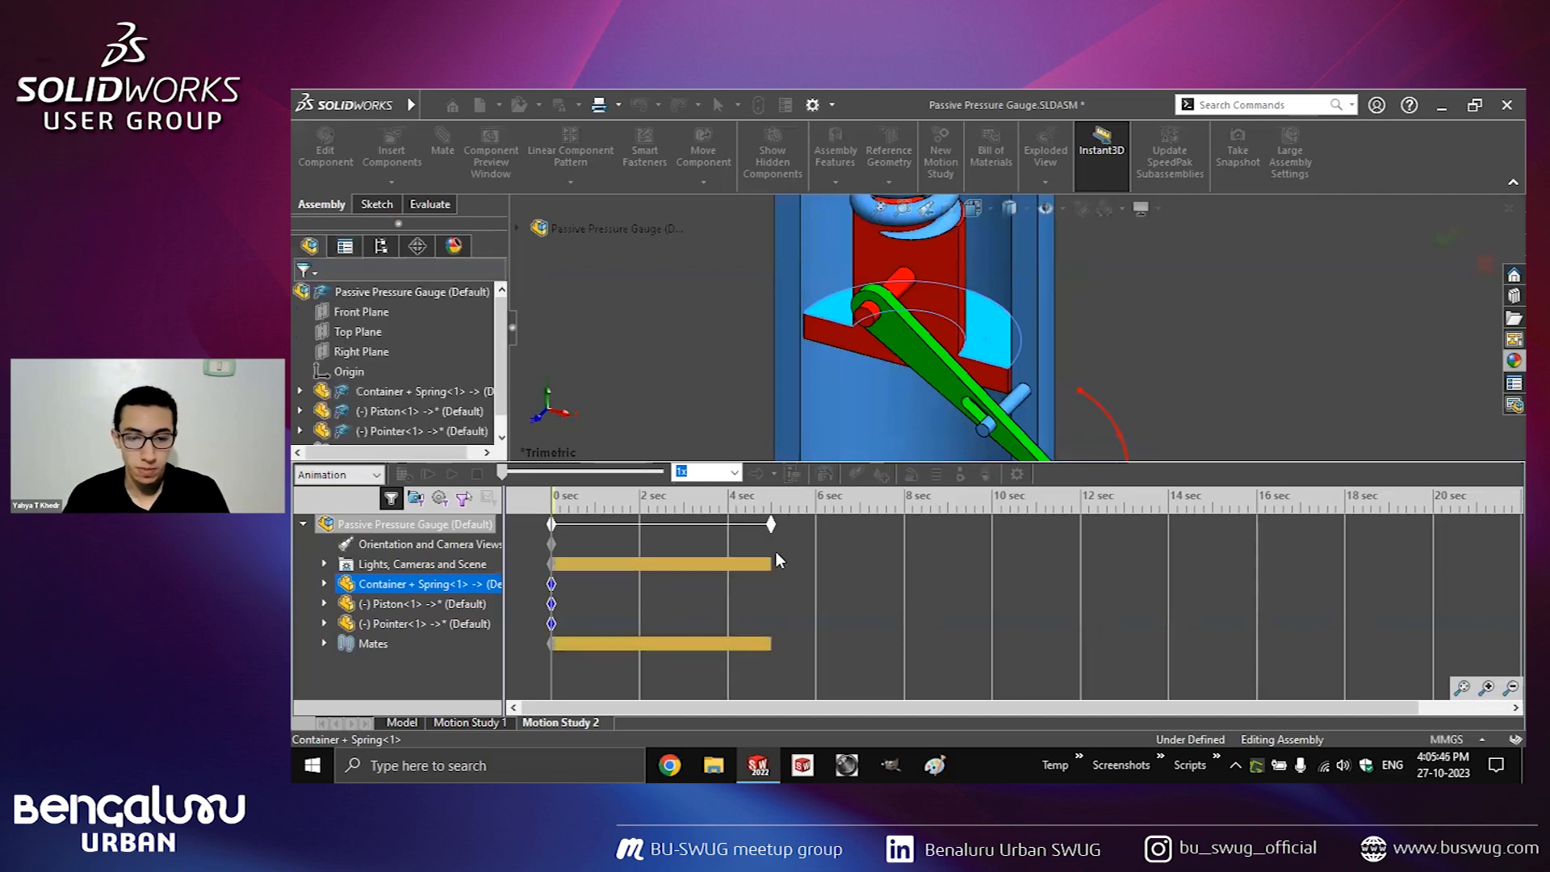
Shorten the motion study to 4 seconds and calculate it, scrubbing the timeline back to the start.
left_click_drag(770, 525, 728, 523)
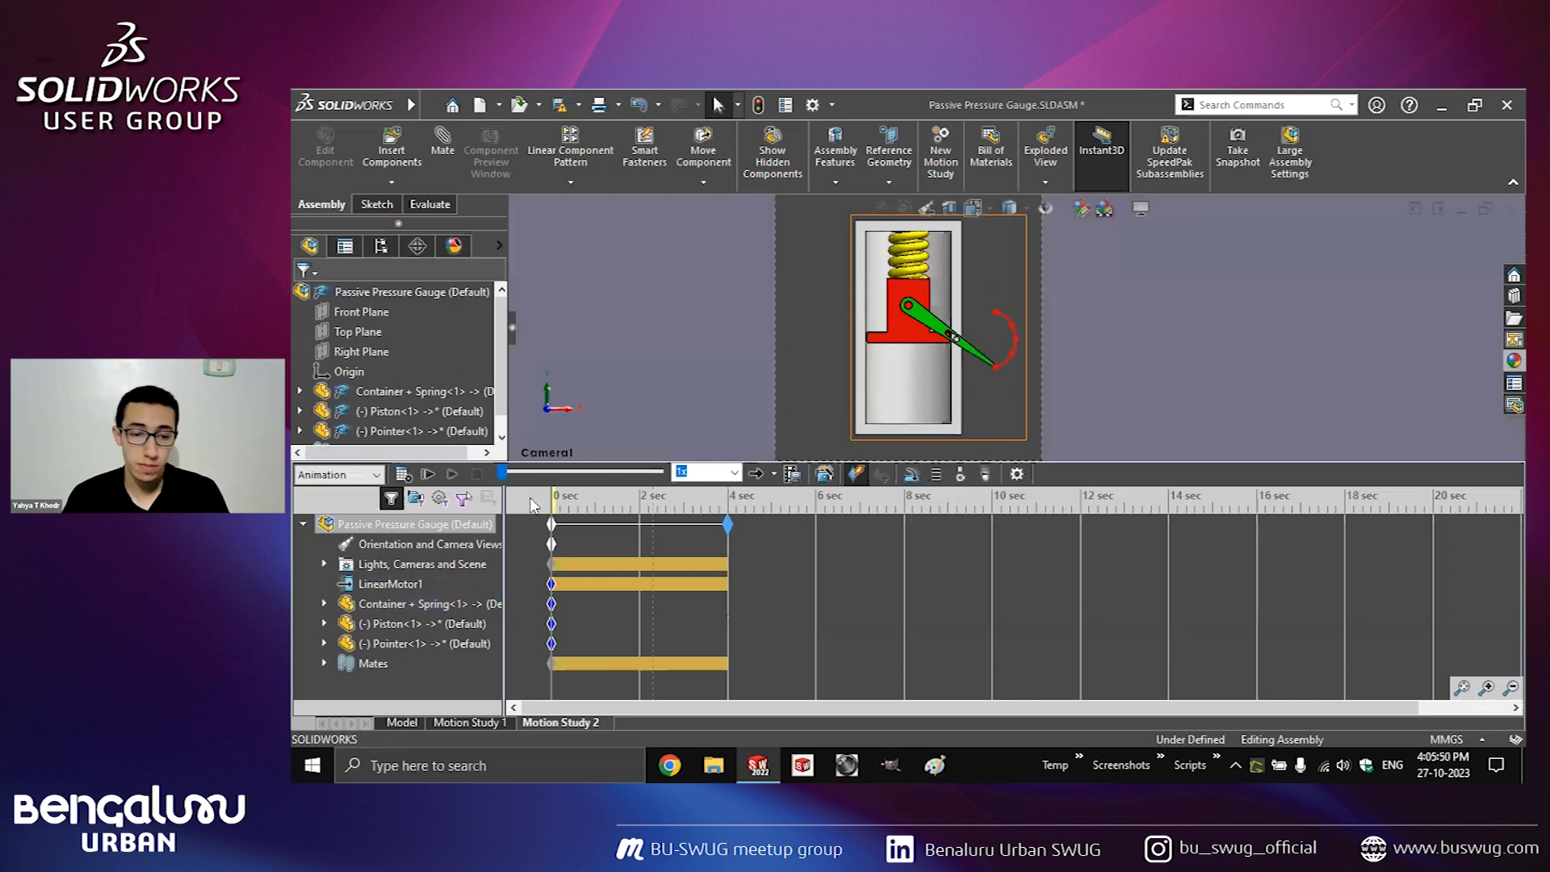
left_click(404, 477)
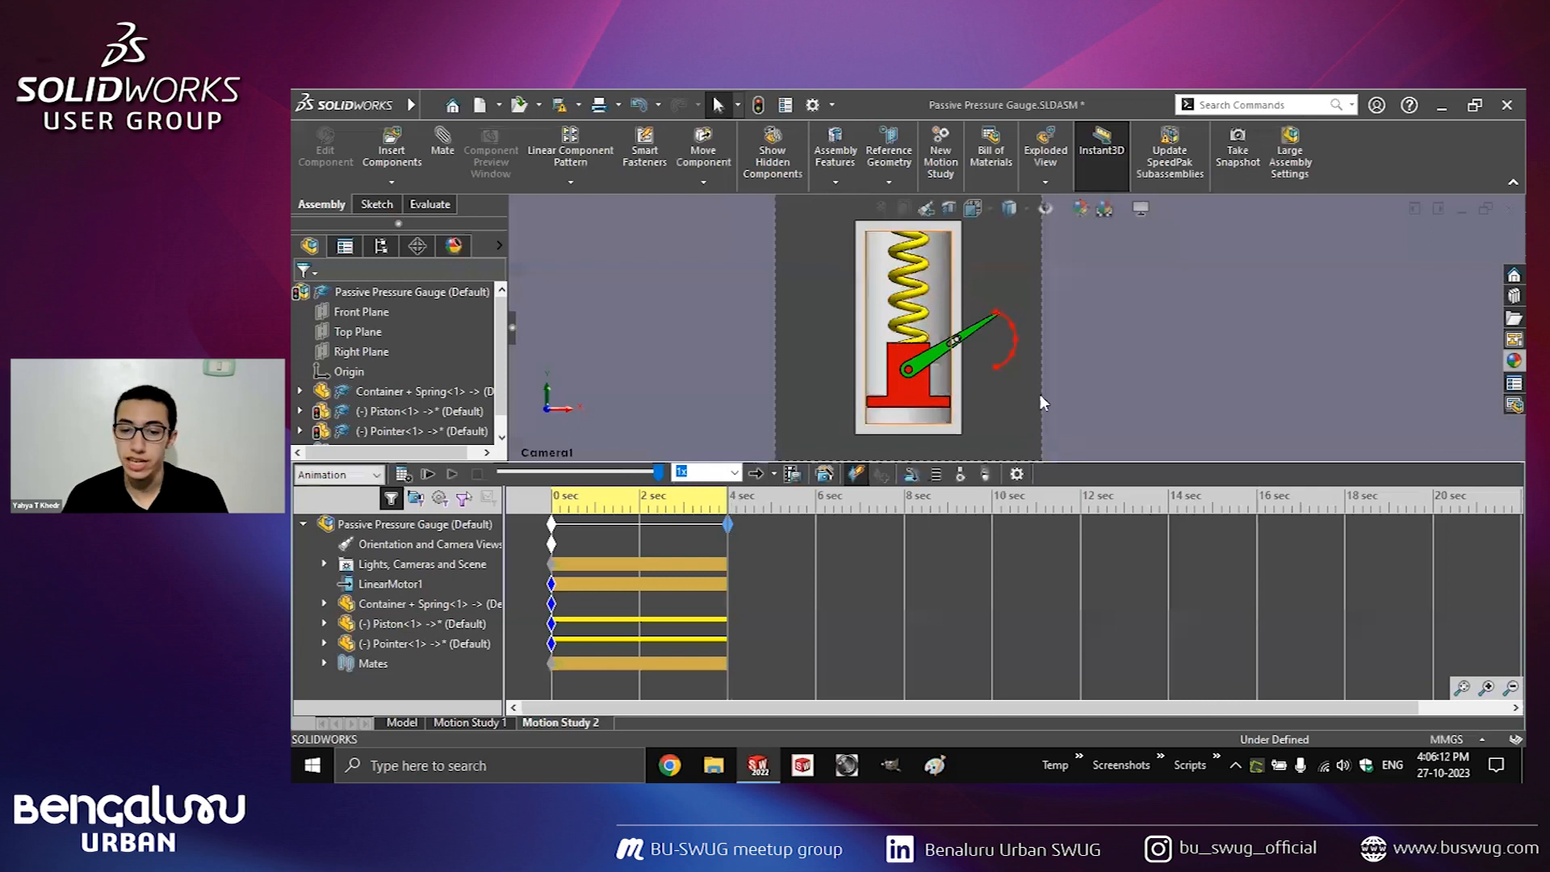
left_click_drag(727, 501, 581, 507)
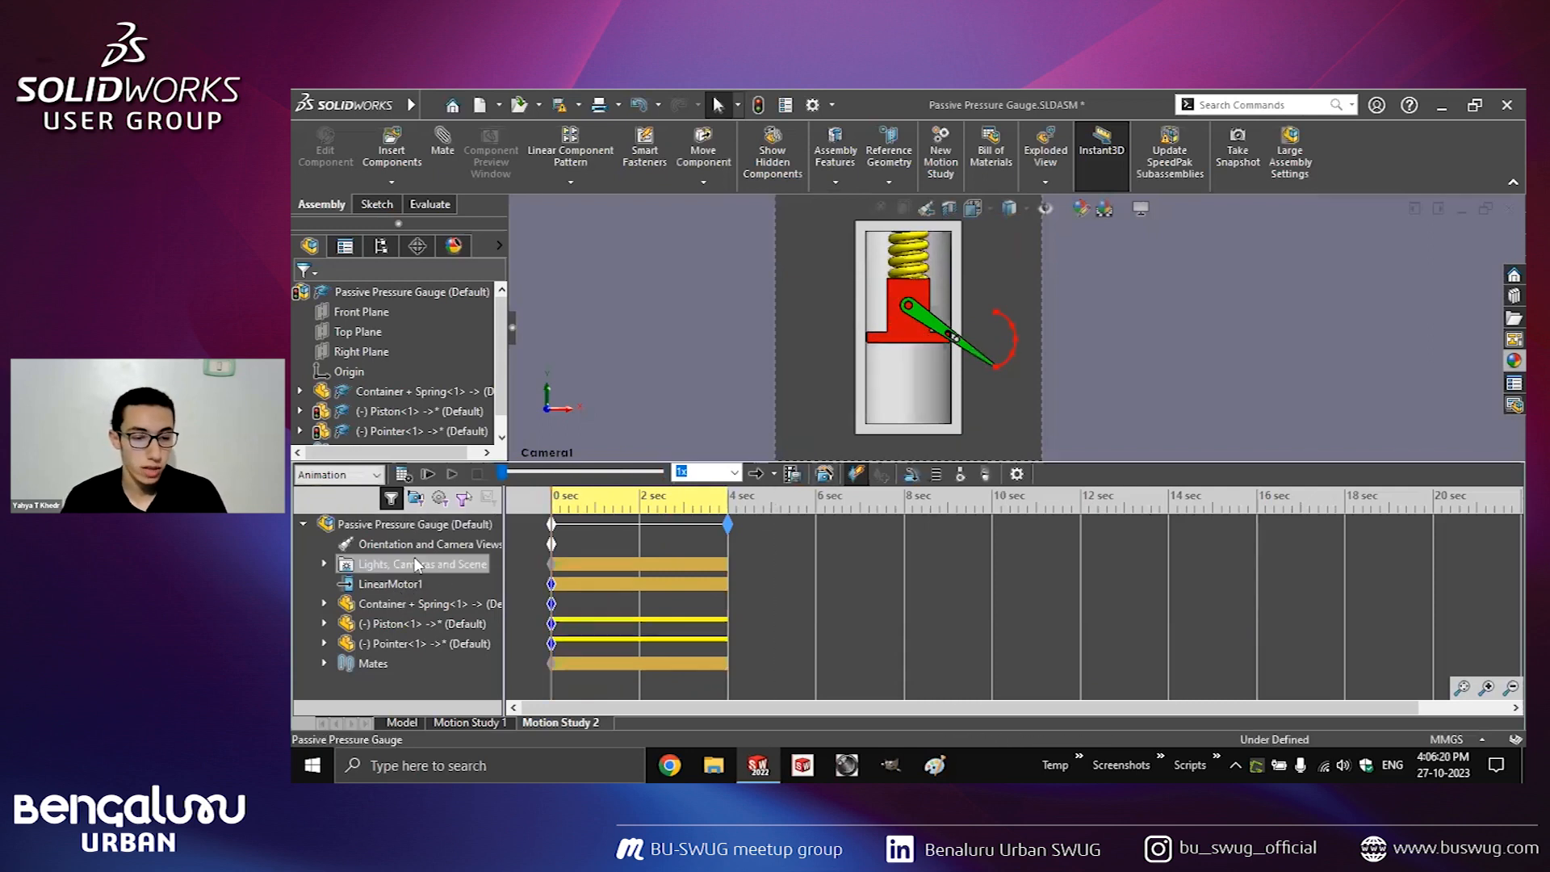
Edit LinearMotor1 to an Oscillating motion with 30 mm displacement at a 0.25 Hz frequency and accept it.
right_click(392, 588)
left_click(433, 385)
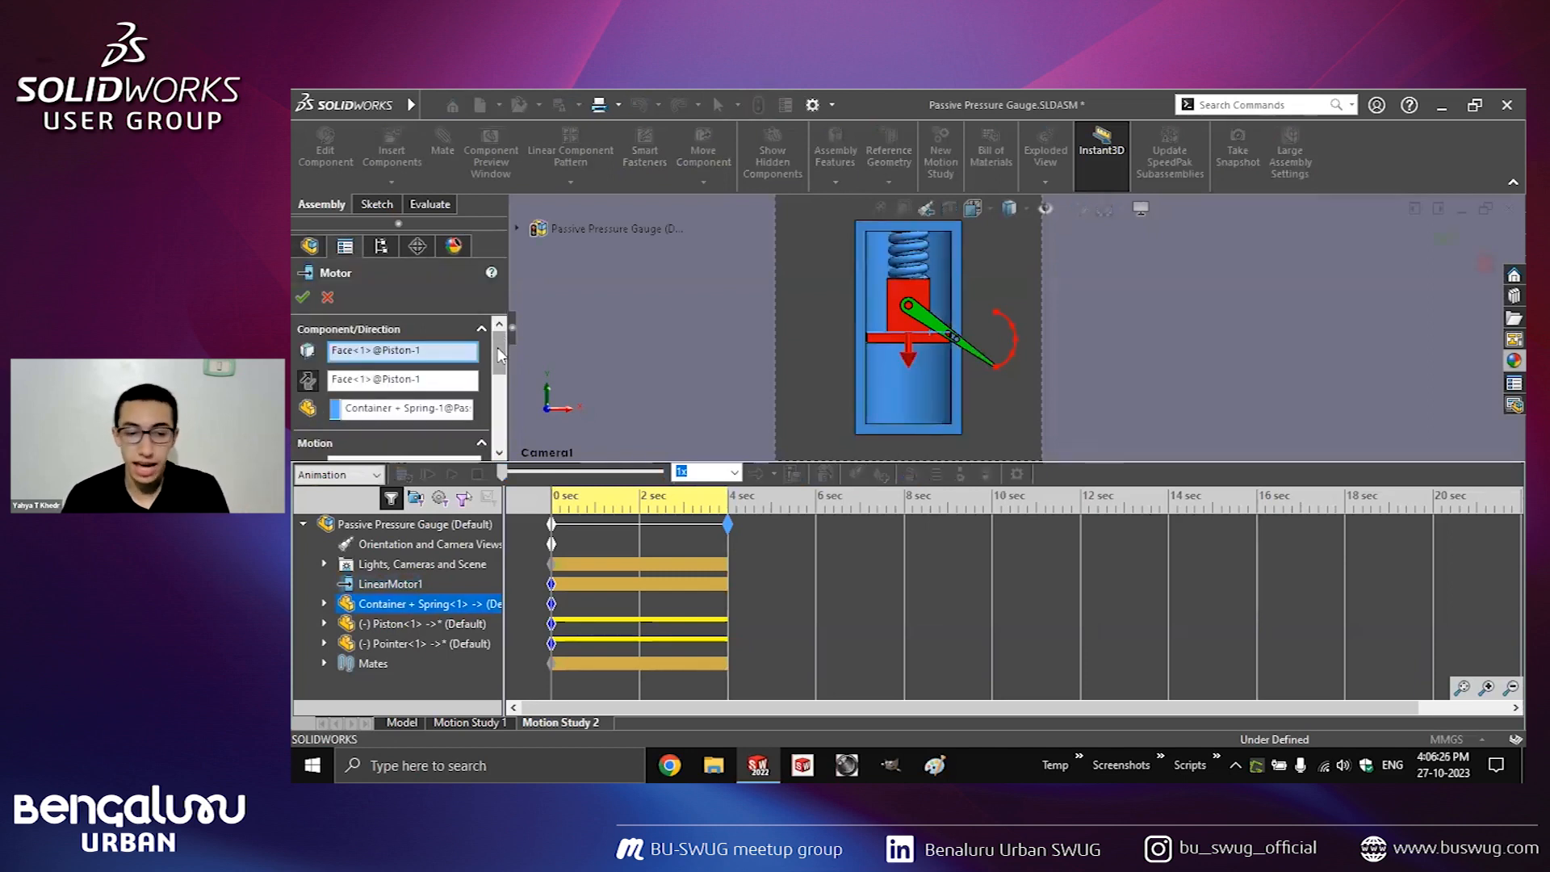
left_click_drag(499, 355, 498, 391)
left_click(475, 345)
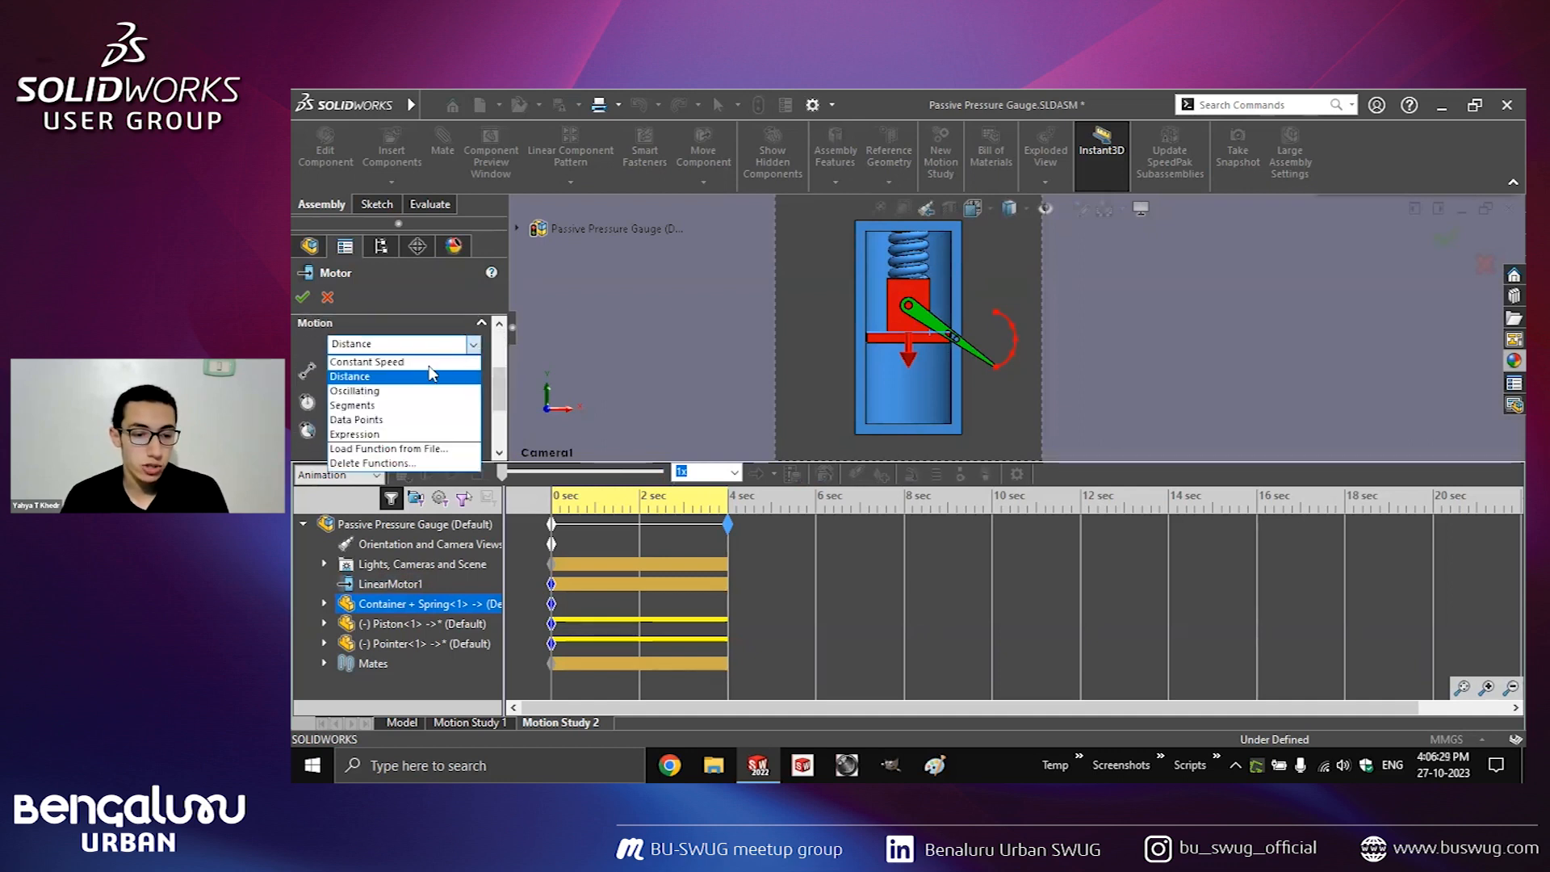
left_click(390, 392)
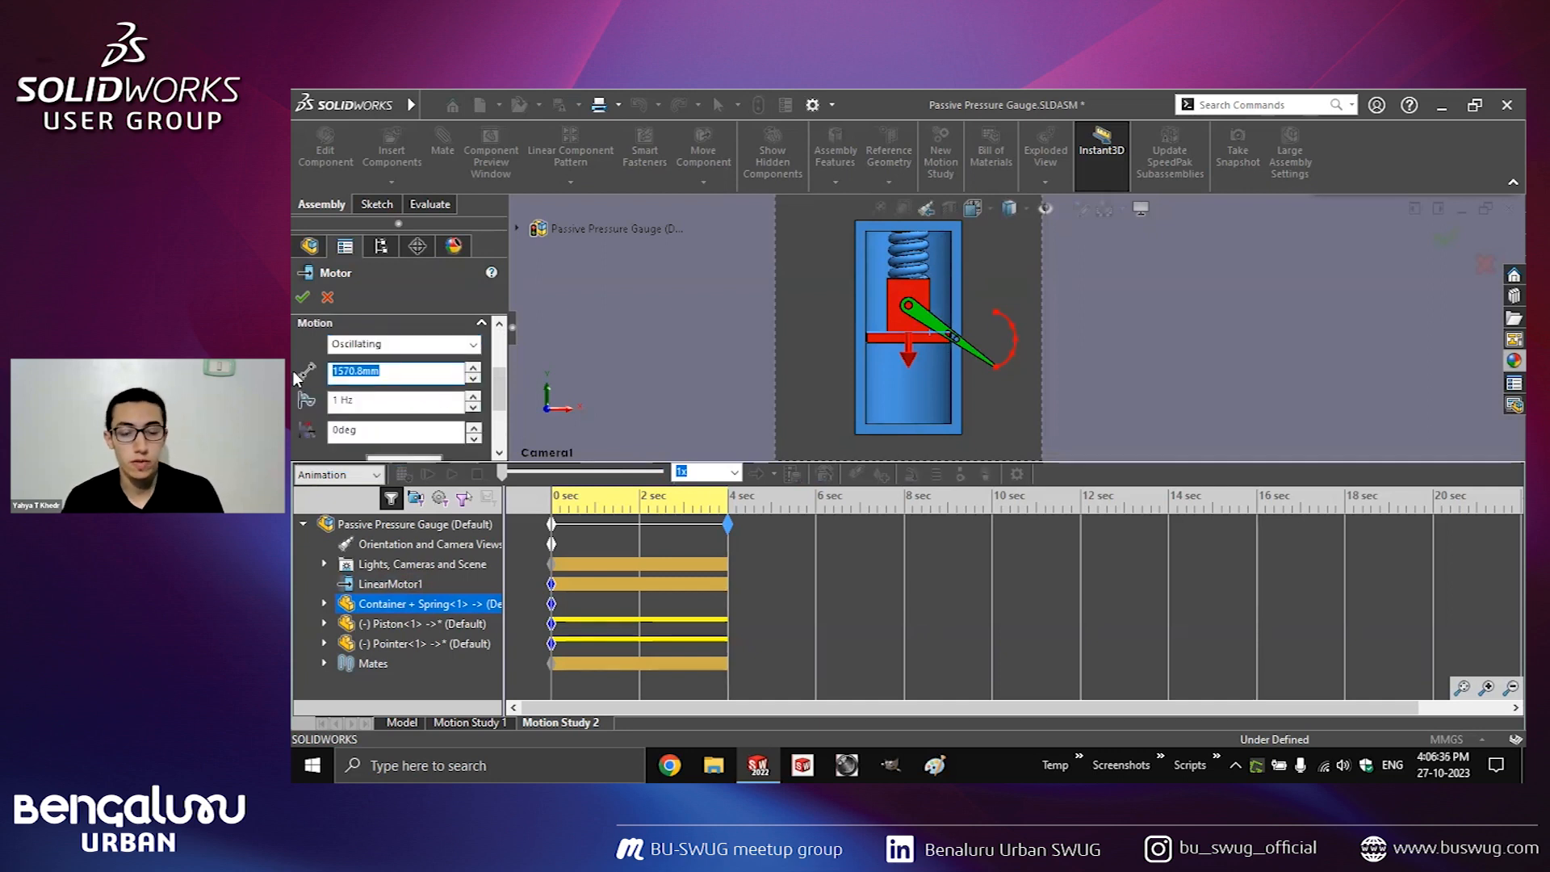
type("30")
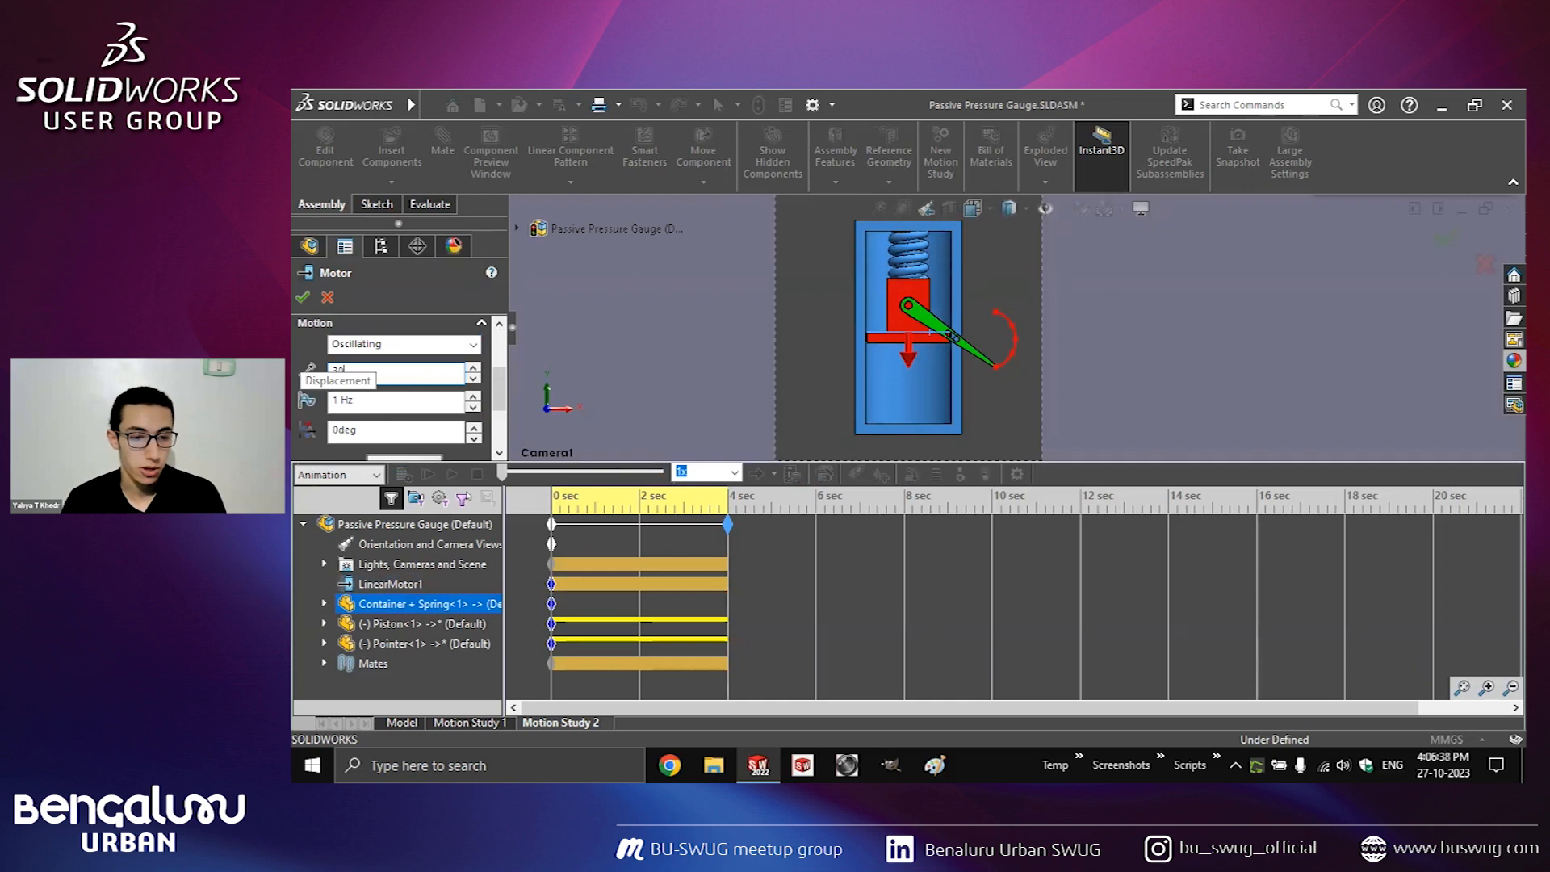
key("Tab")
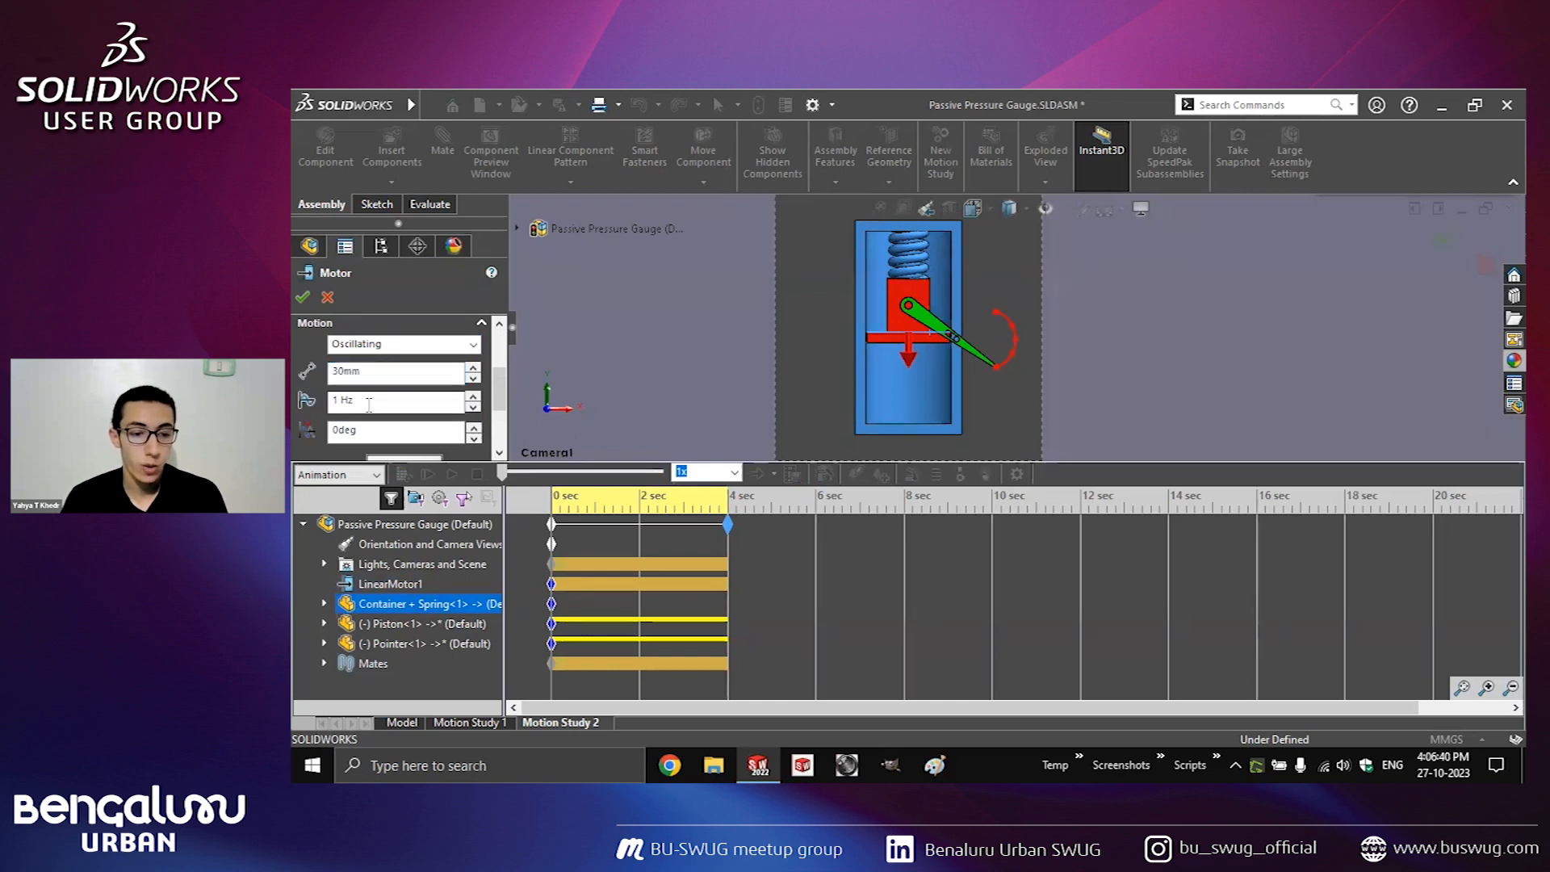
left_click(727, 524)
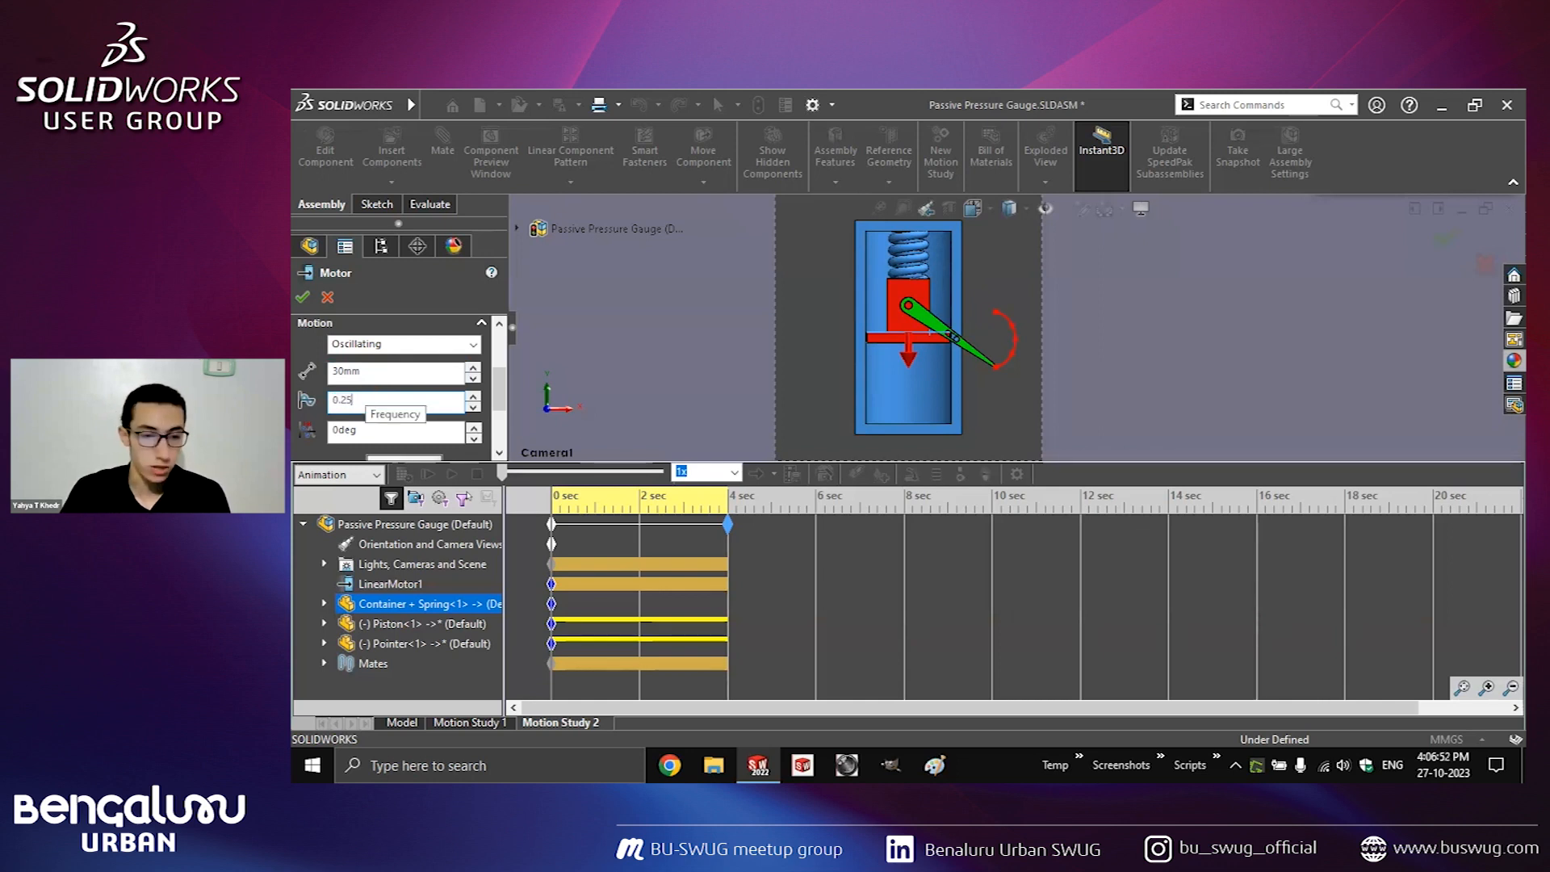
left_click(303, 297)
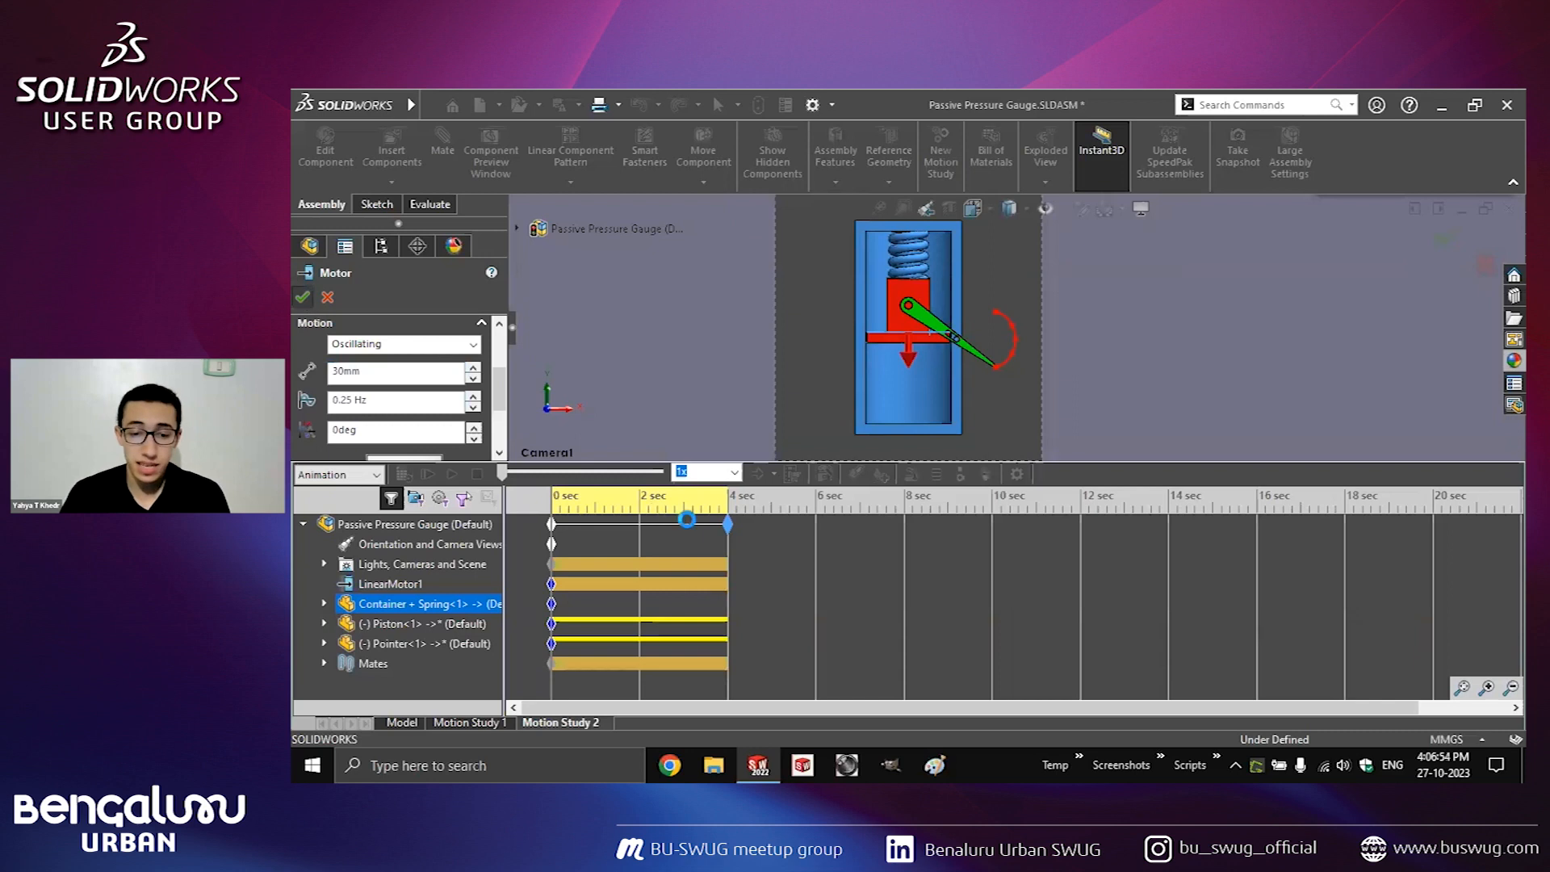
Calculate the oscillating motion, then extend Motion Study 2 to 8 seconds and recalculate it.
left_click(452, 476)
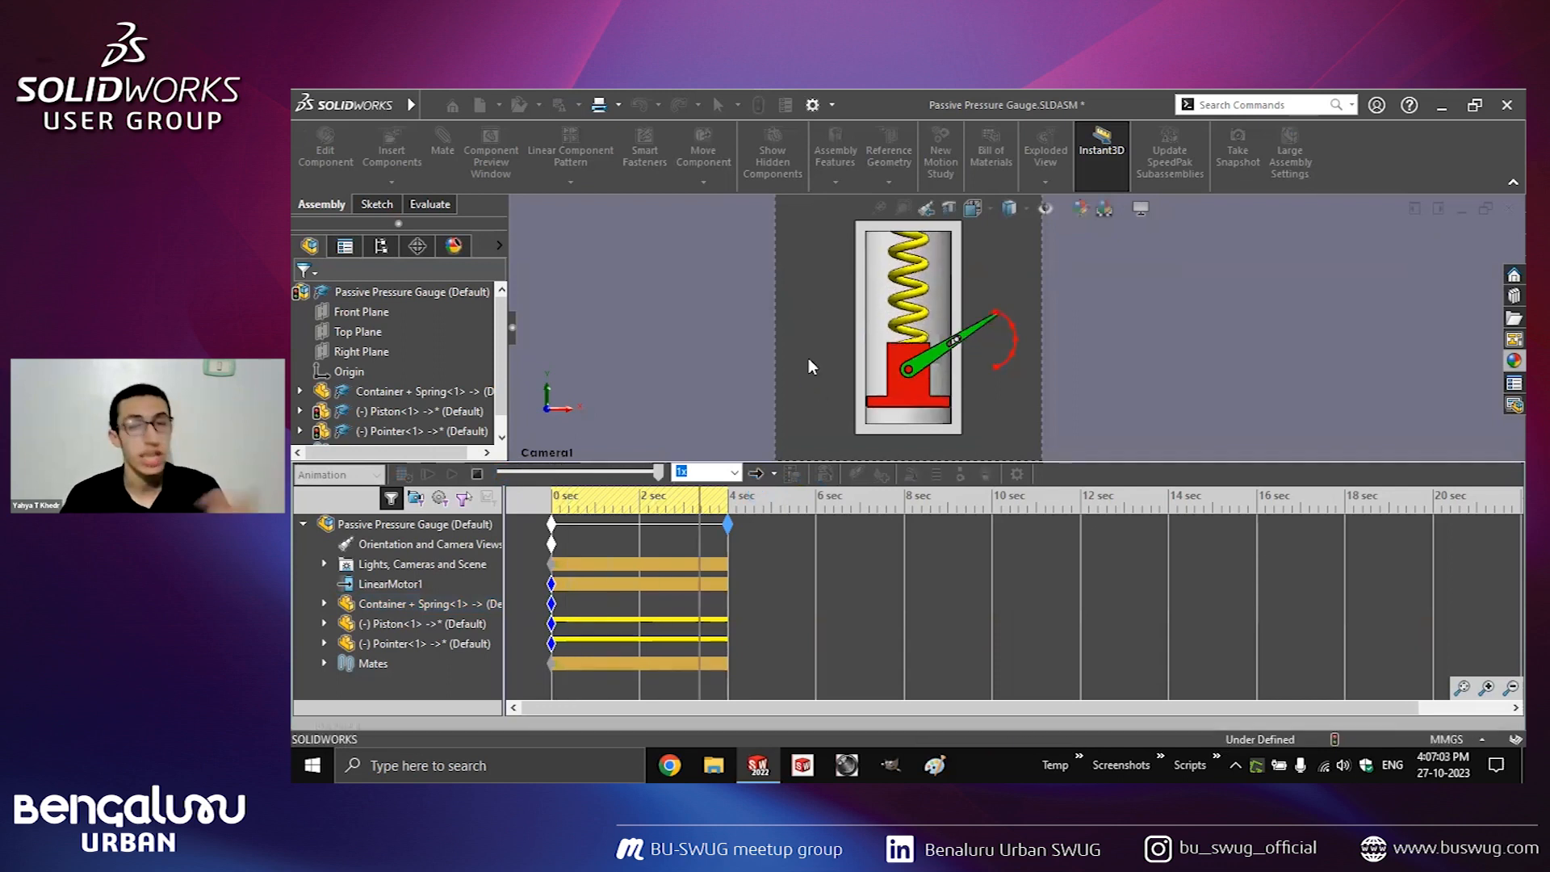
left_click(729, 525)
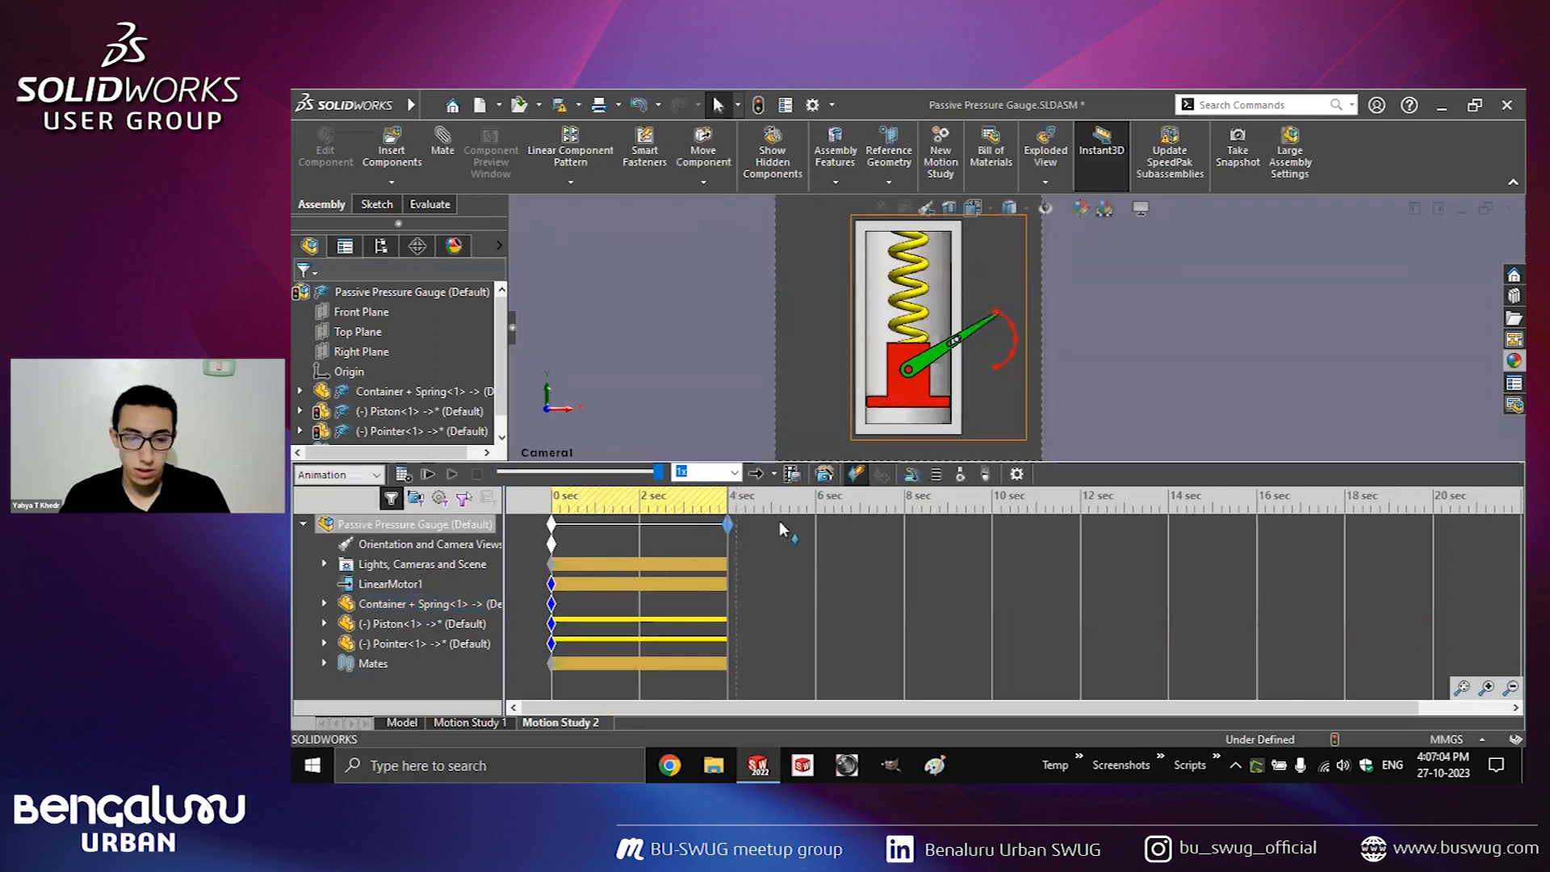
left_click_drag(917, 514, 917, 517)
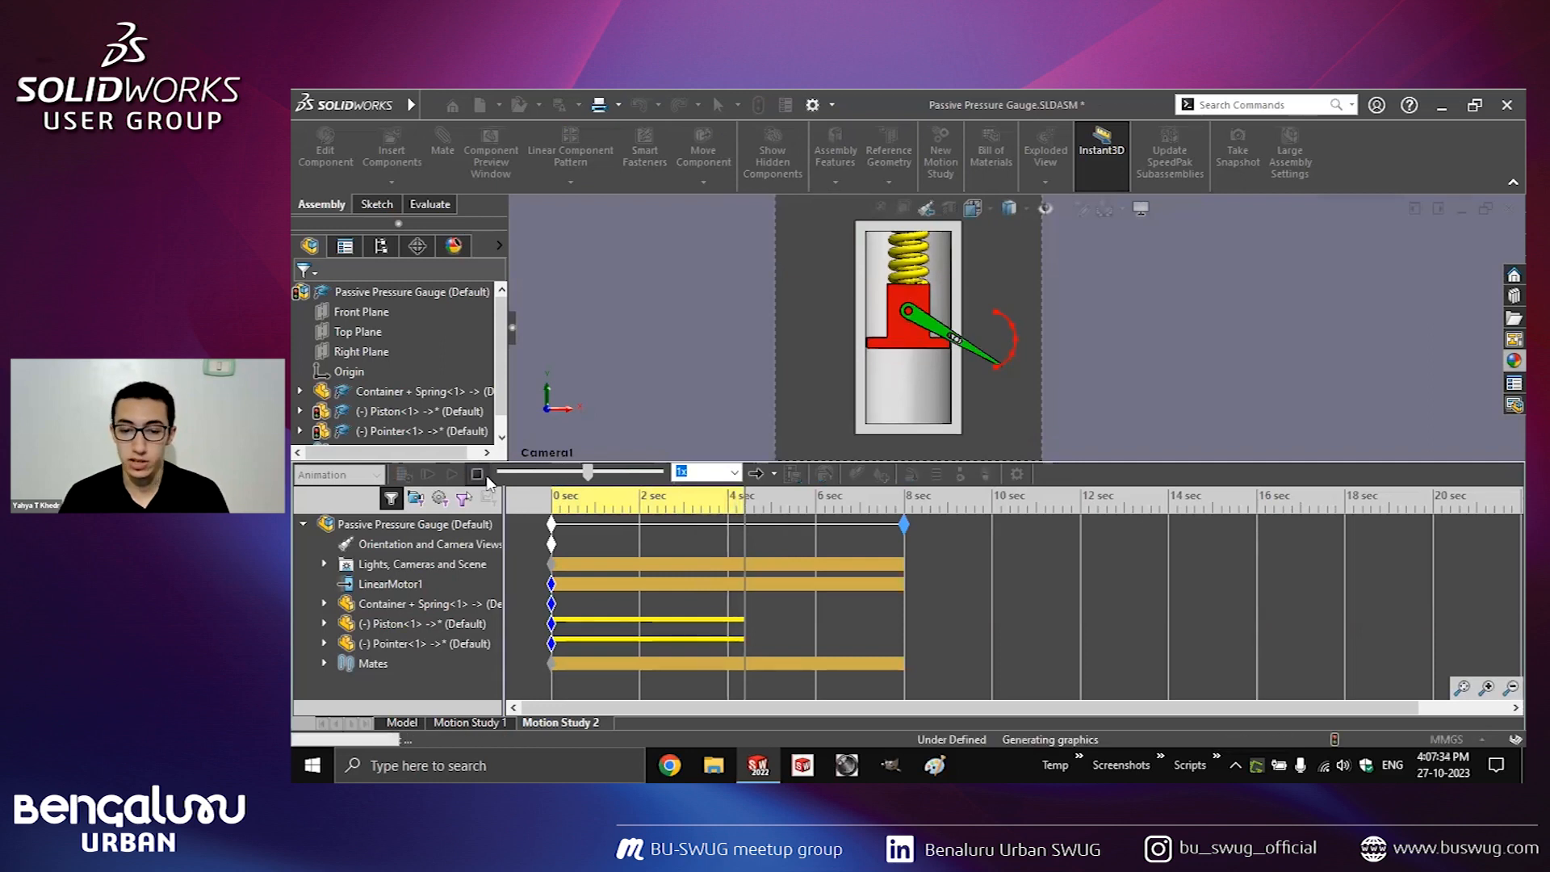
Turn the linear motor off at the 4-second mark and scrub the timeline around that point.
left_click(727, 517)
mouse_move(726, 517)
left_mouse_down()
mouse_move(602, 520)
mouse_move(848, 521)
mouse_move(628, 532)
mouse_move(738, 519)
left_mouse_up()
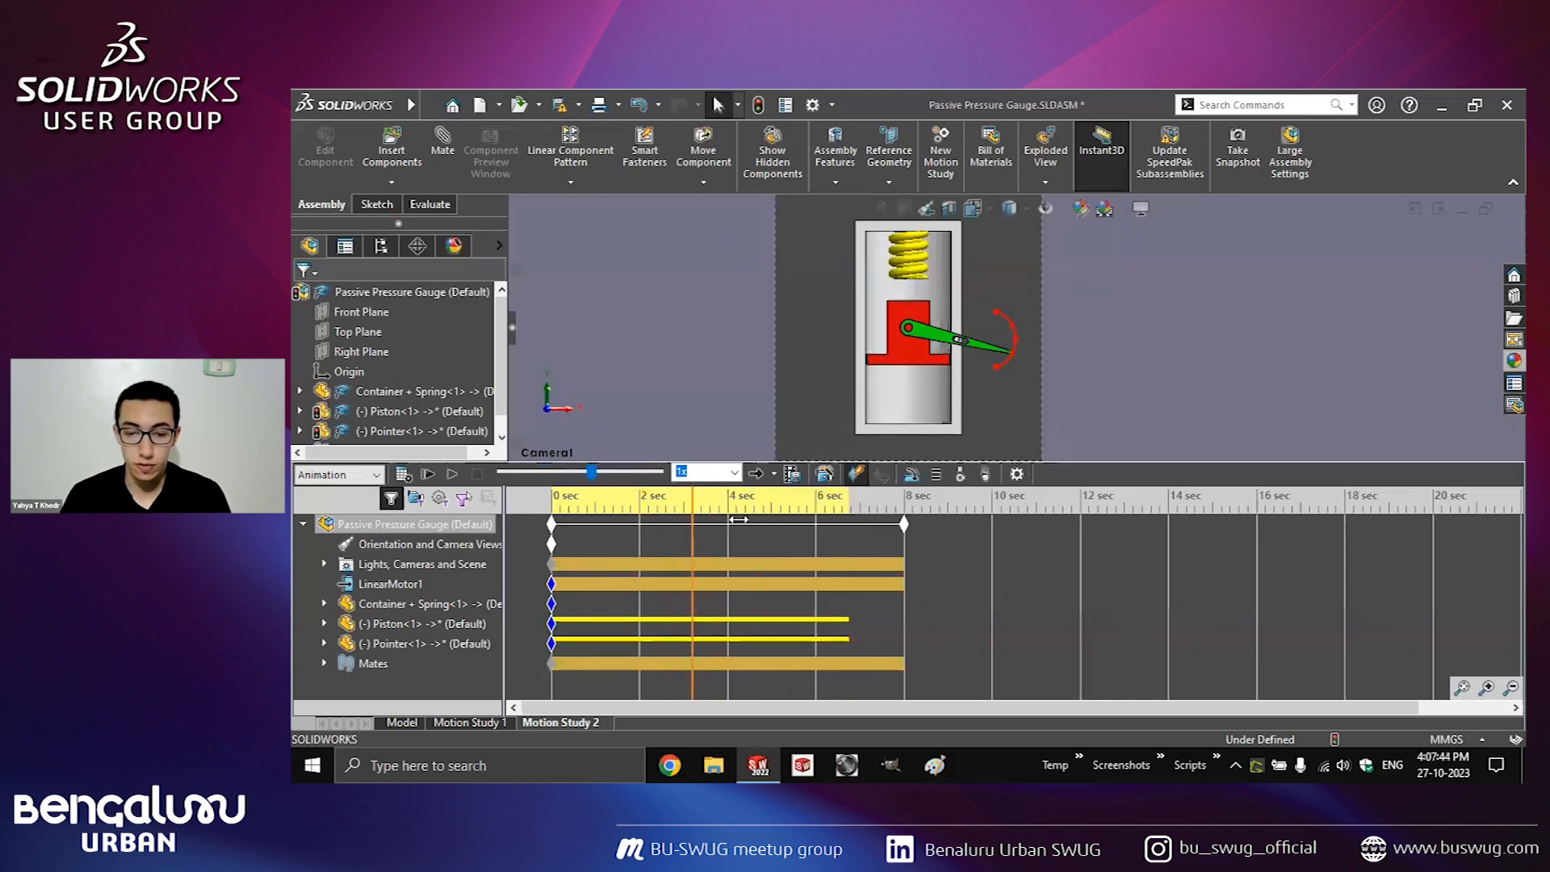
left_click(729, 520)
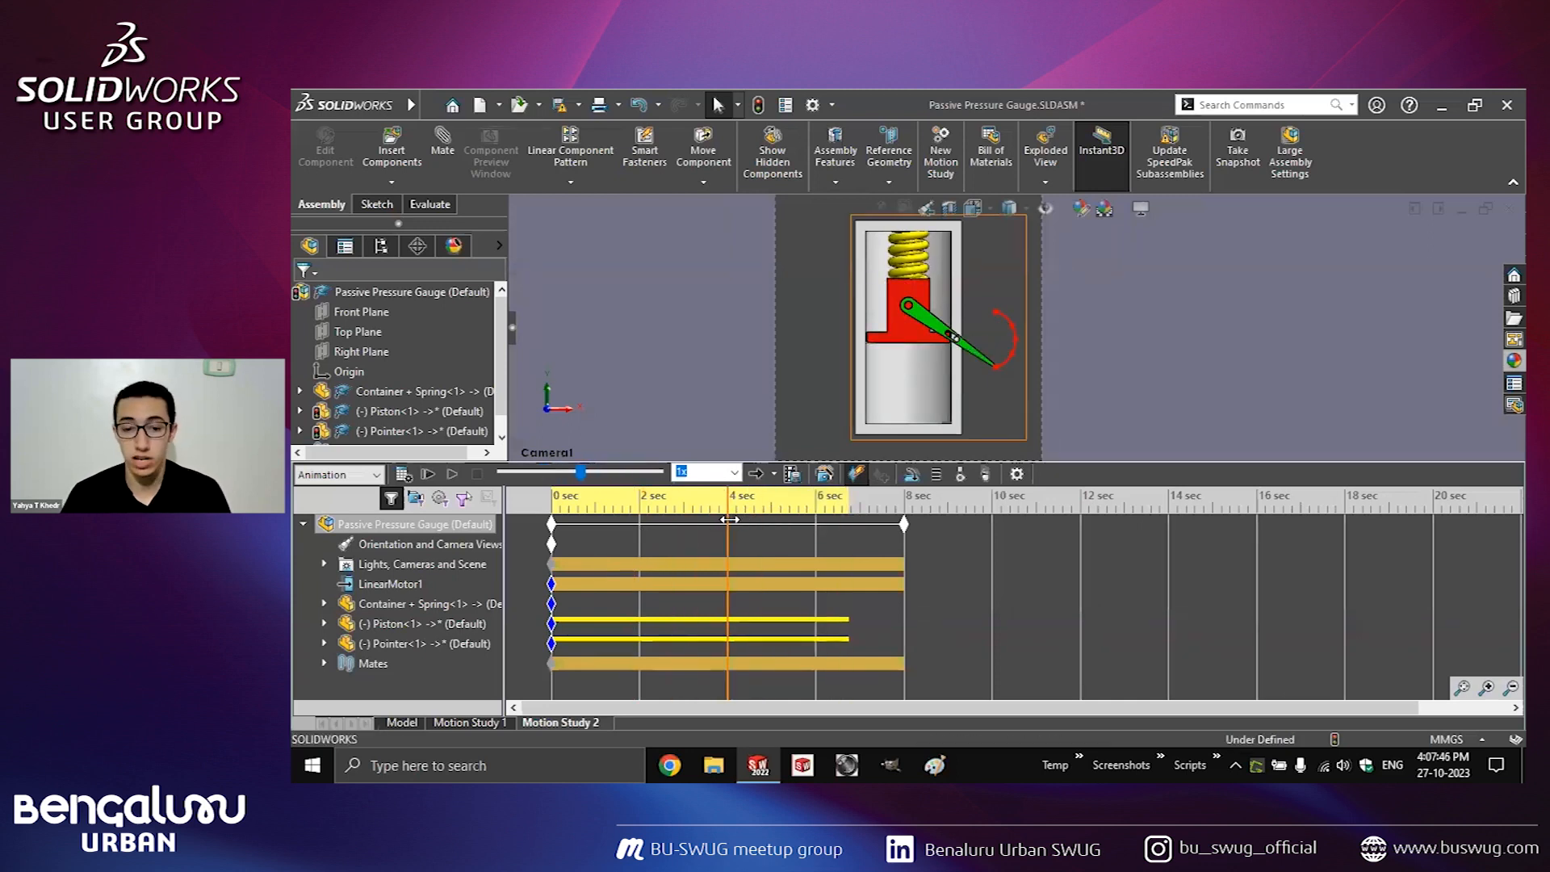
right_click(381, 584)
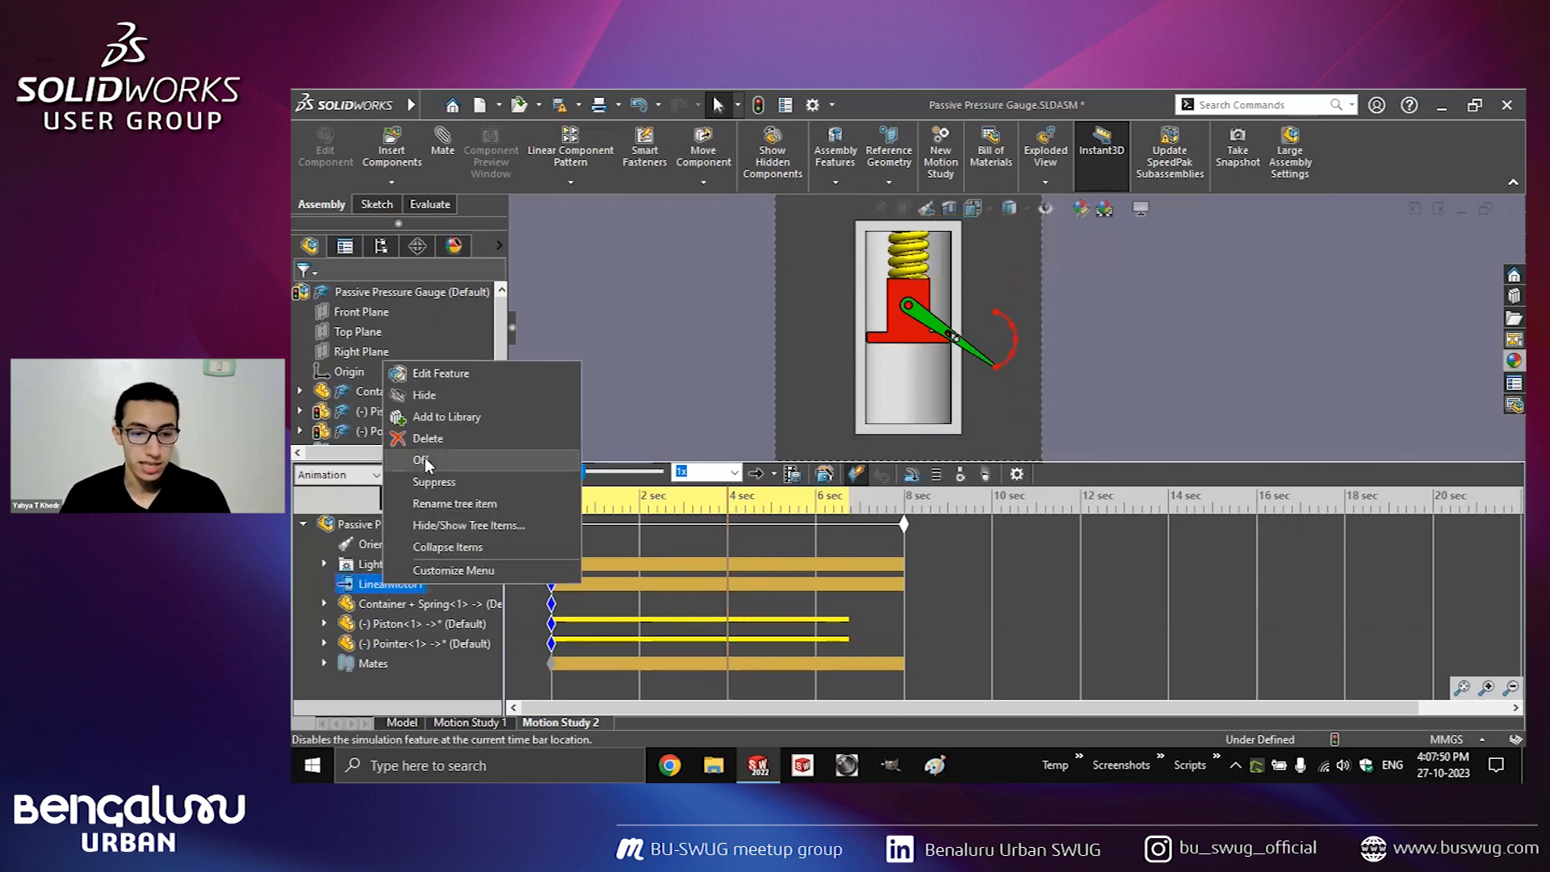
left_click(424, 458)
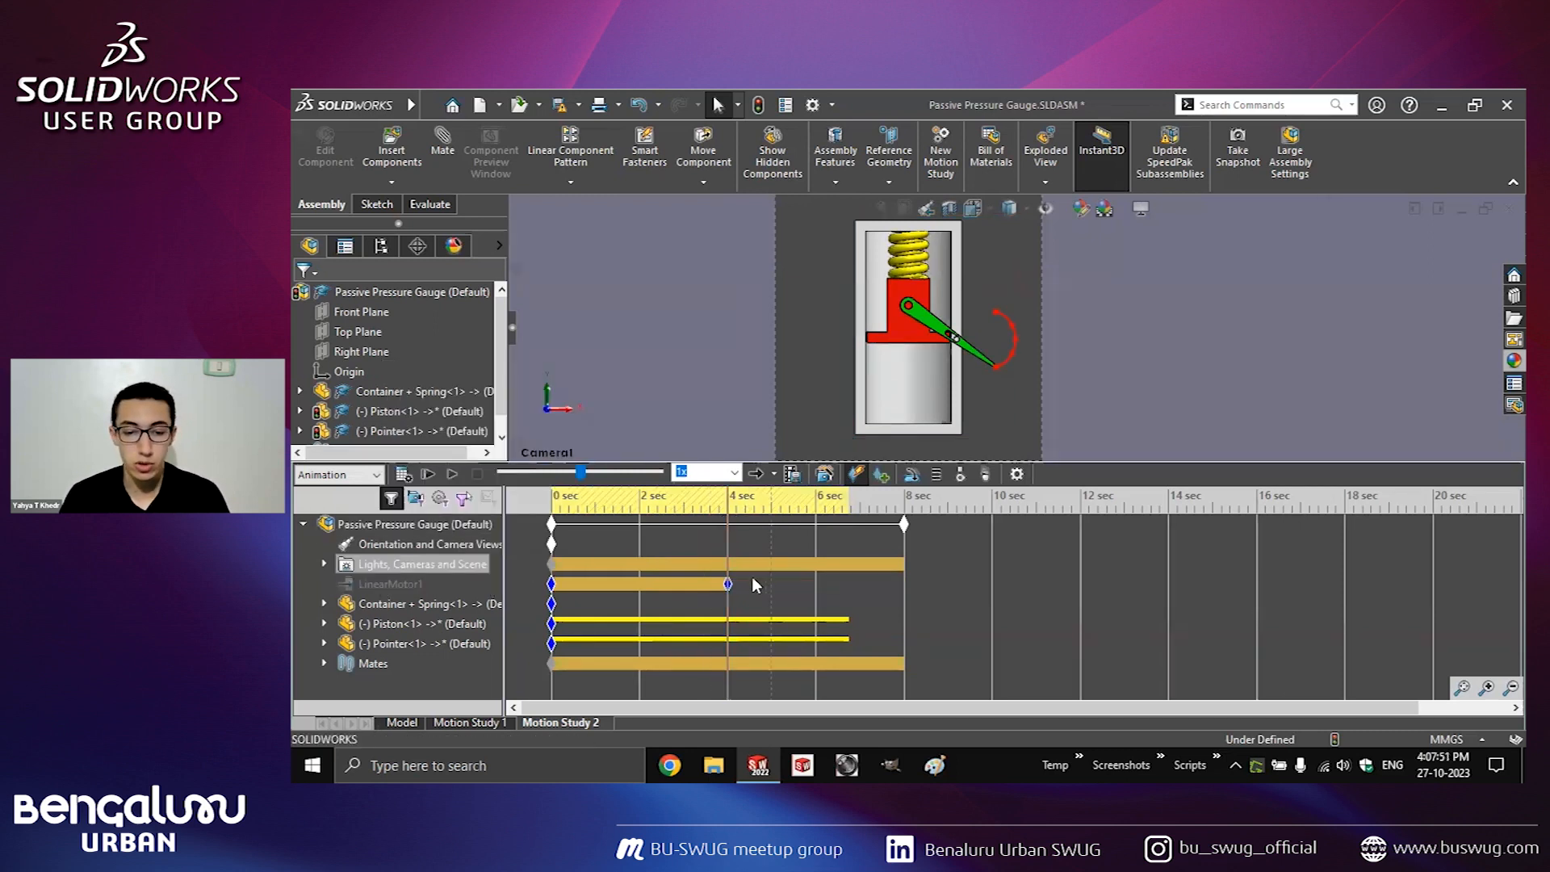
left_click(695, 505)
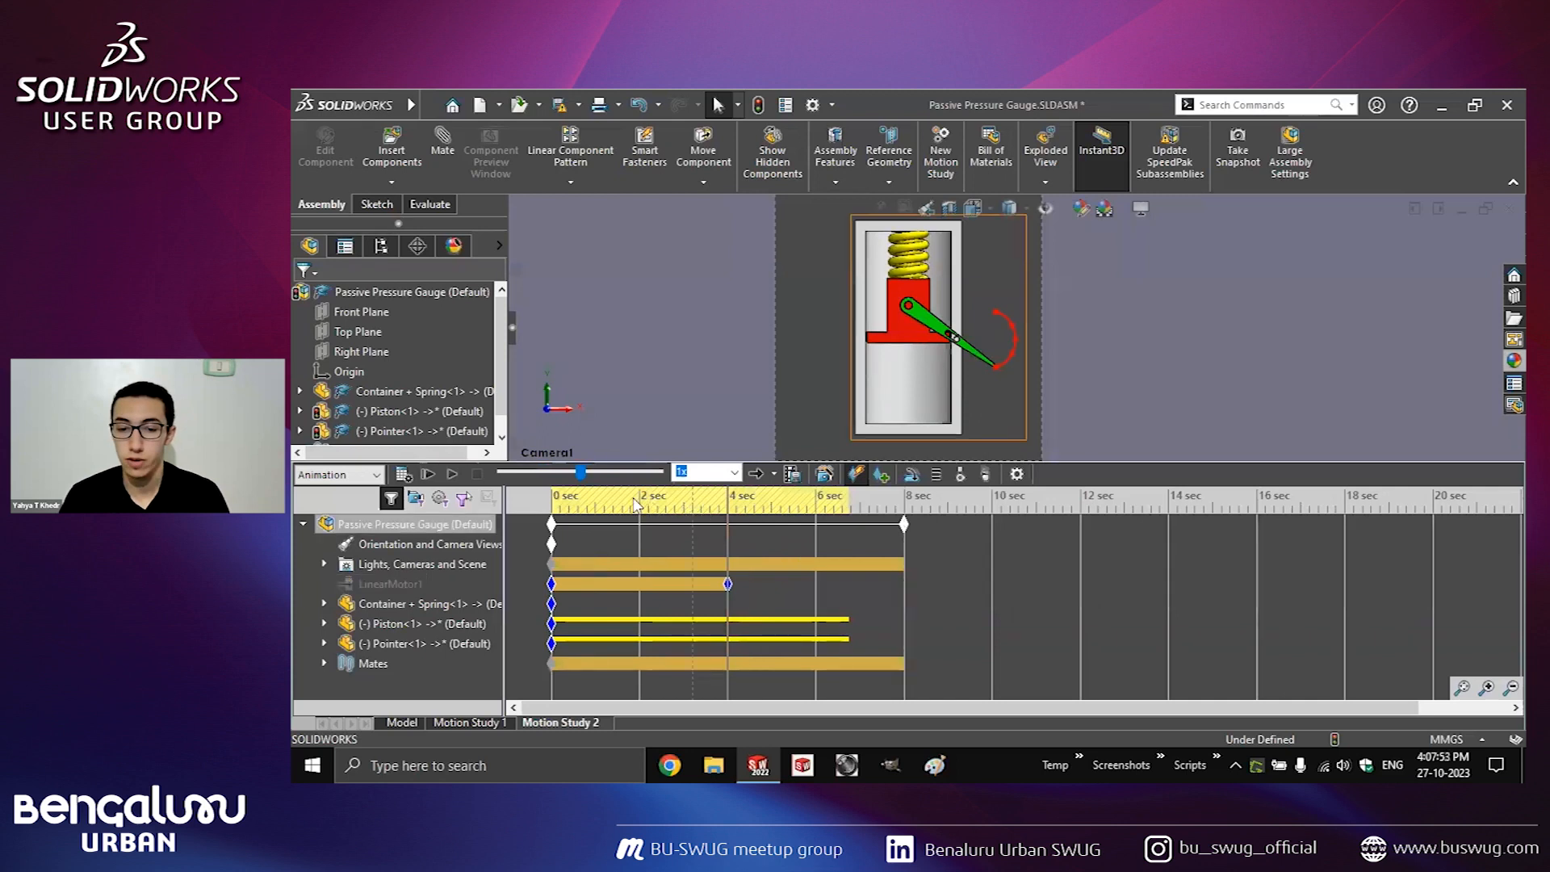
left_click(705, 502)
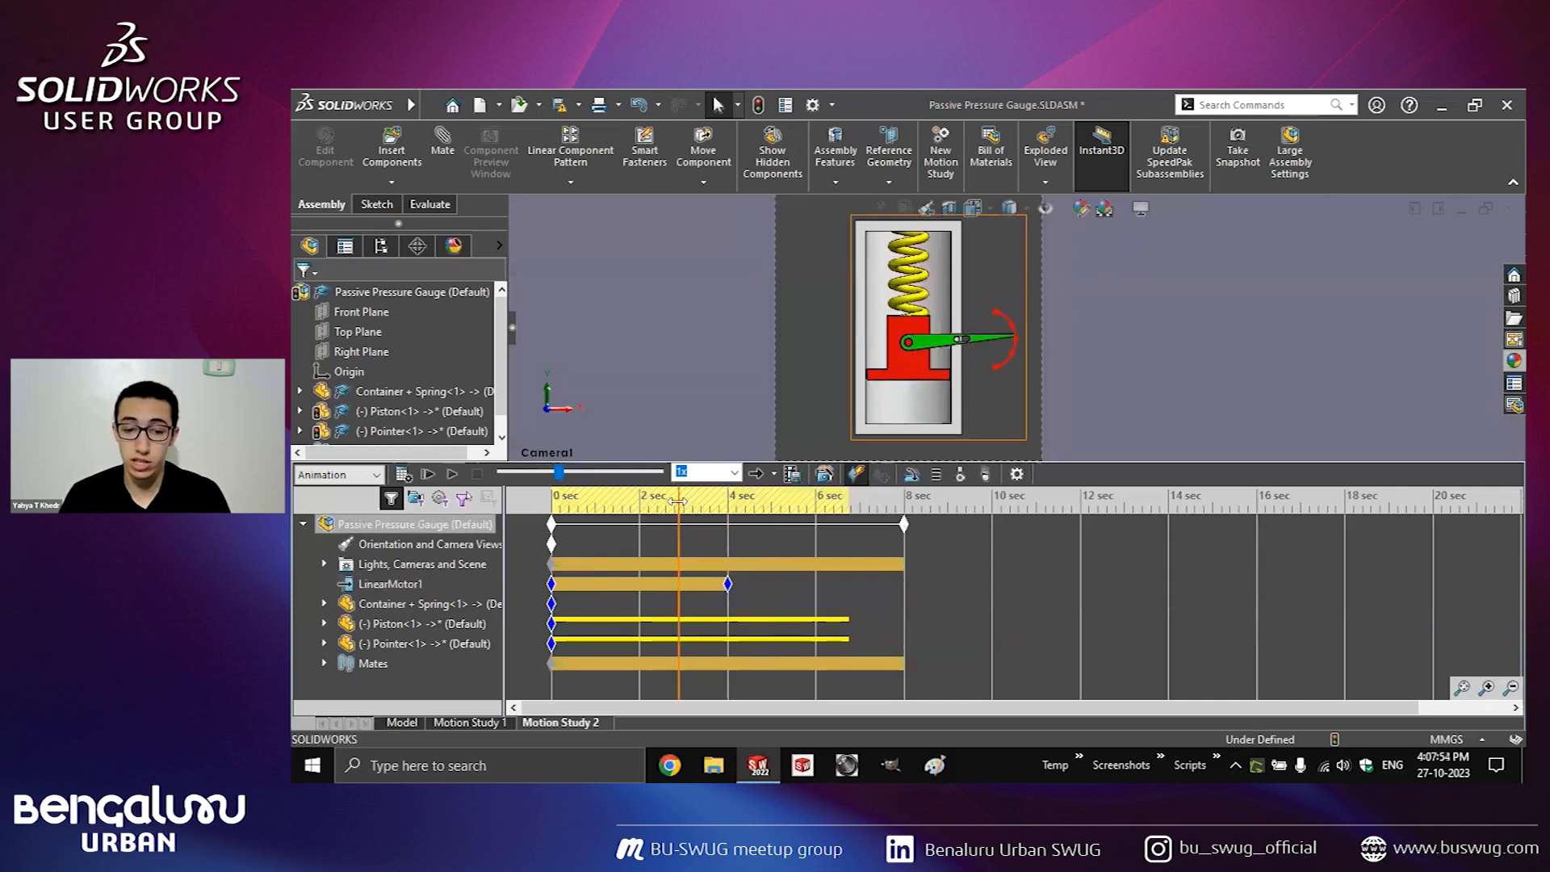
left_click(732, 502)
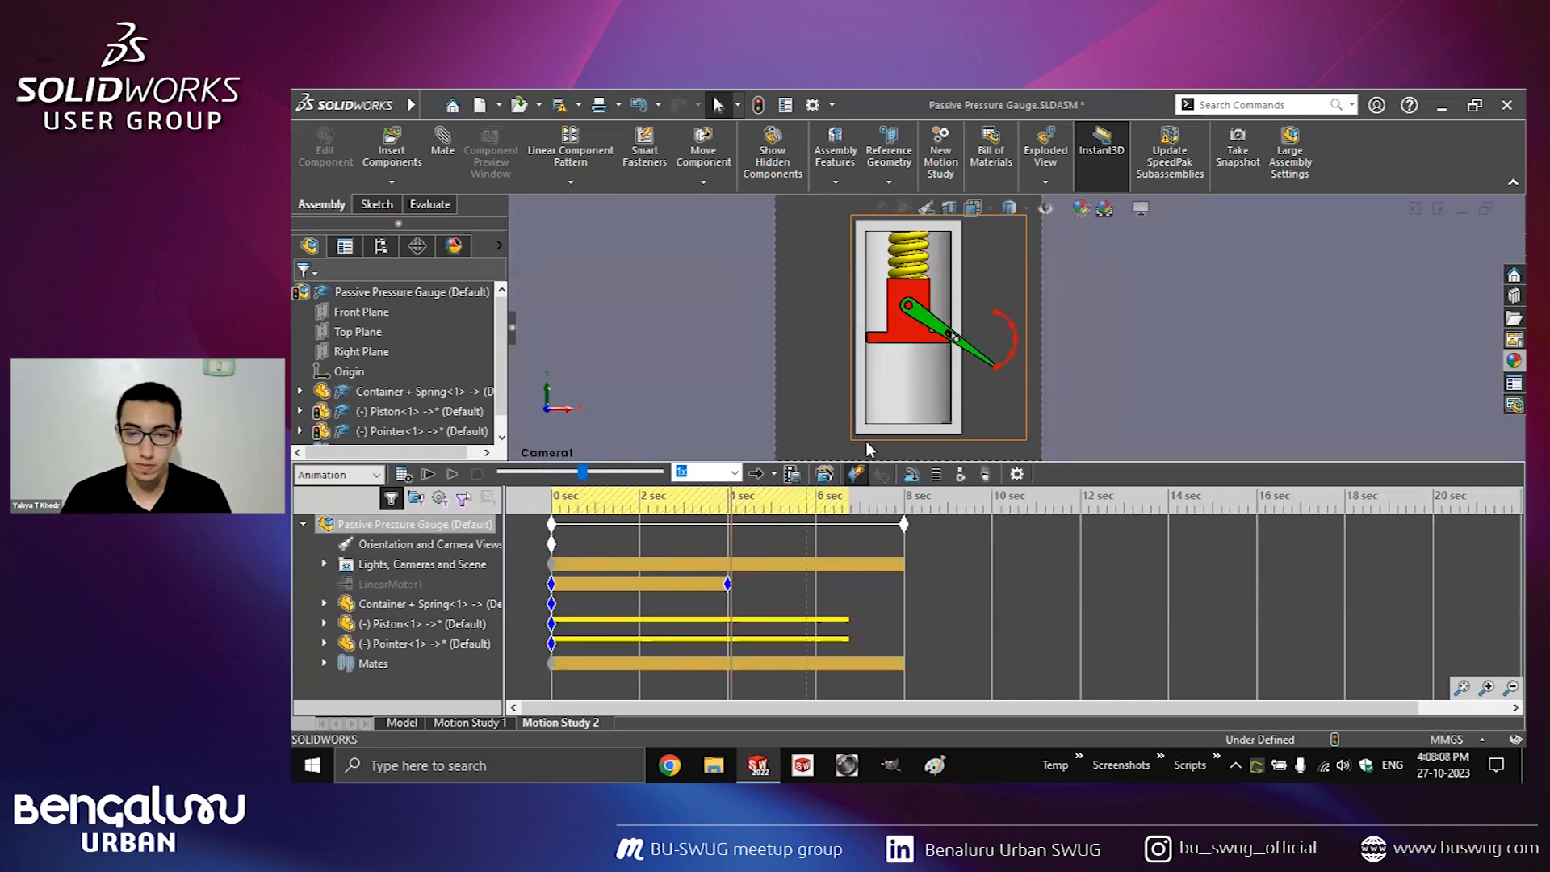
Close the Passive Pressure Gauge assembly and open the Rotary motor example from the Animation Techniques slide.
key("ctrl+w")
left_click(670, 381)
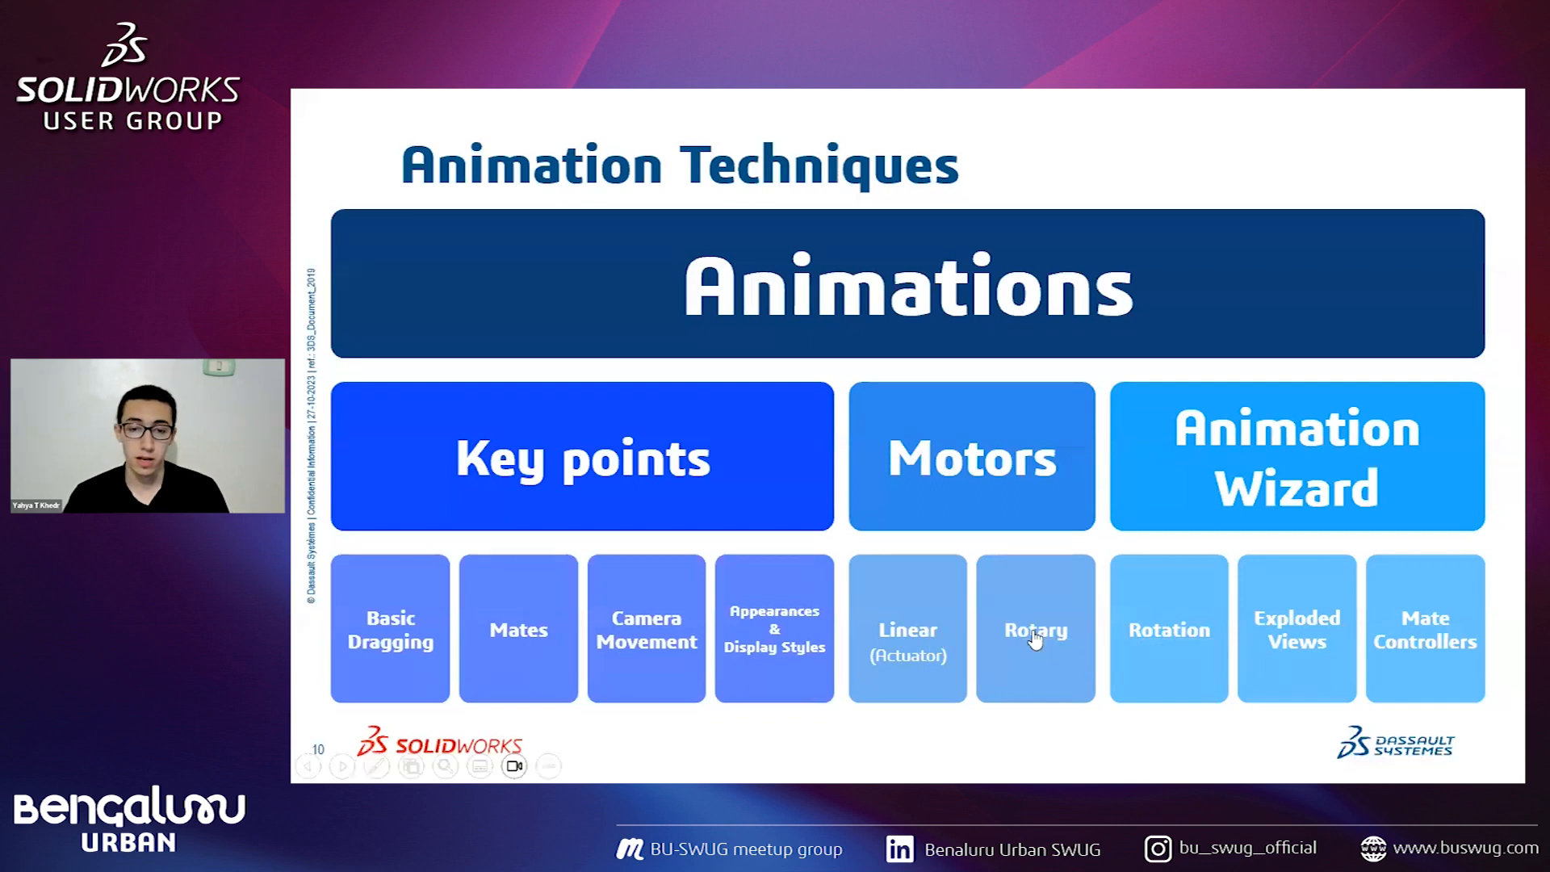
left_click(1033, 630)
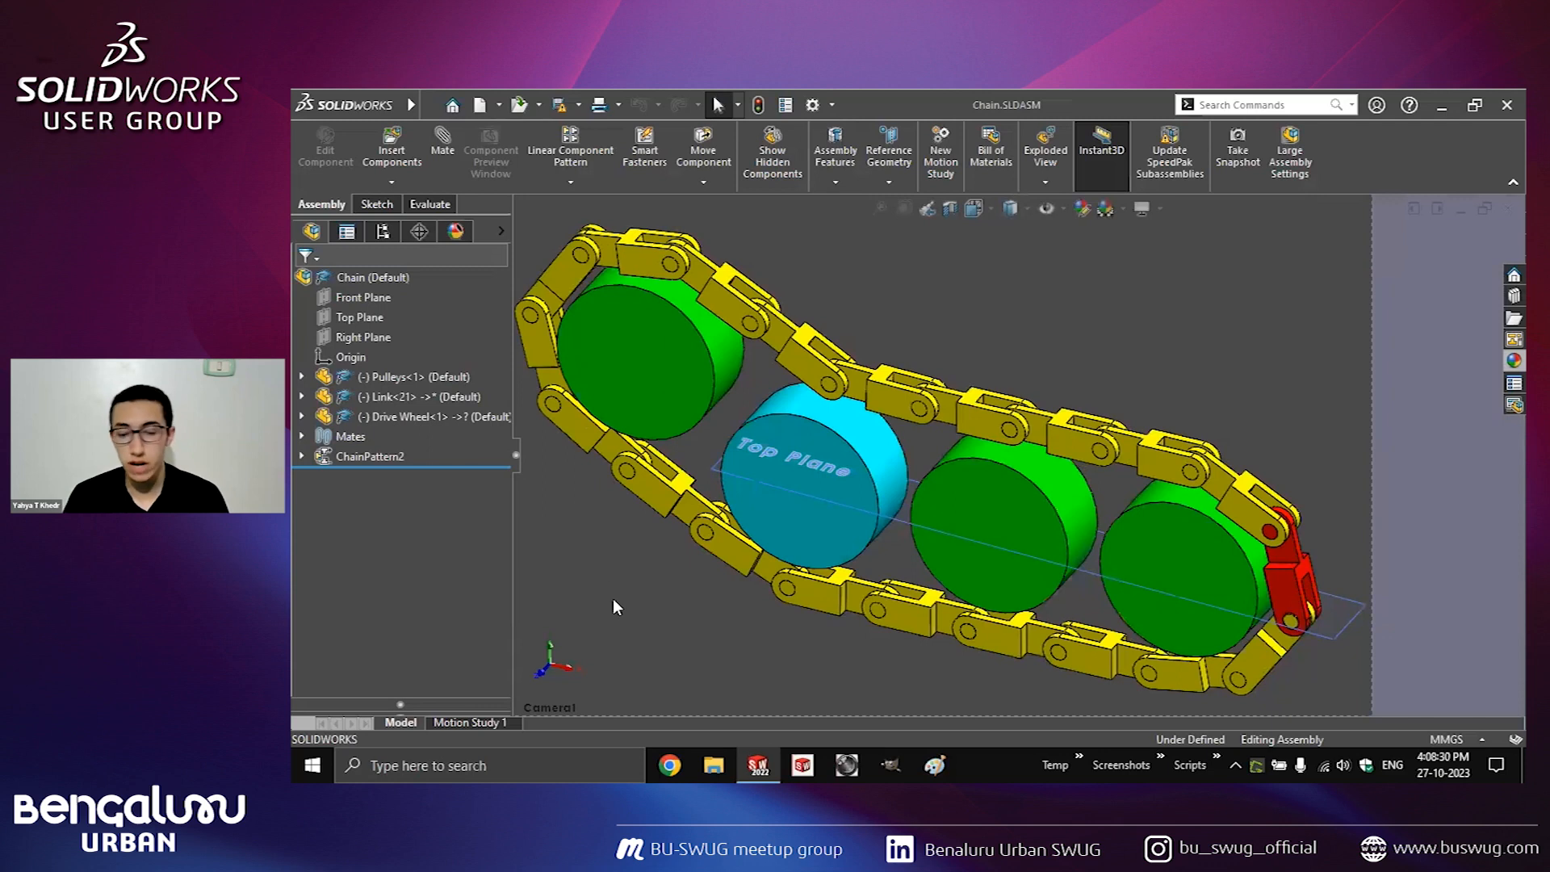
Hide the feature tree and rotate the light-blue drive wheel back and forth to test the chain's movement.
key("F9")
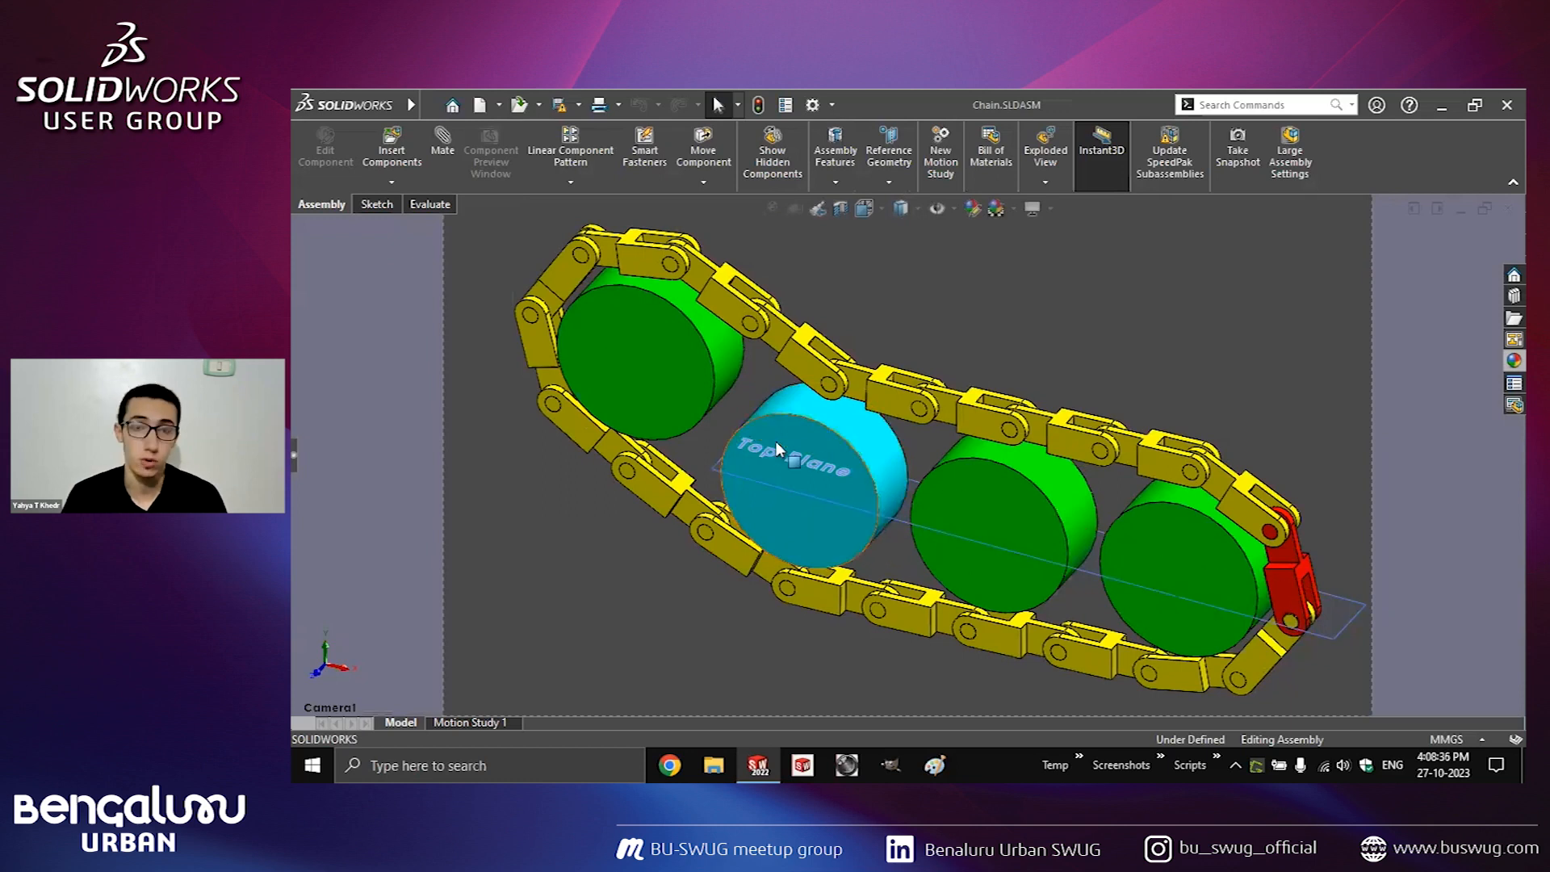
left_click(819, 402)
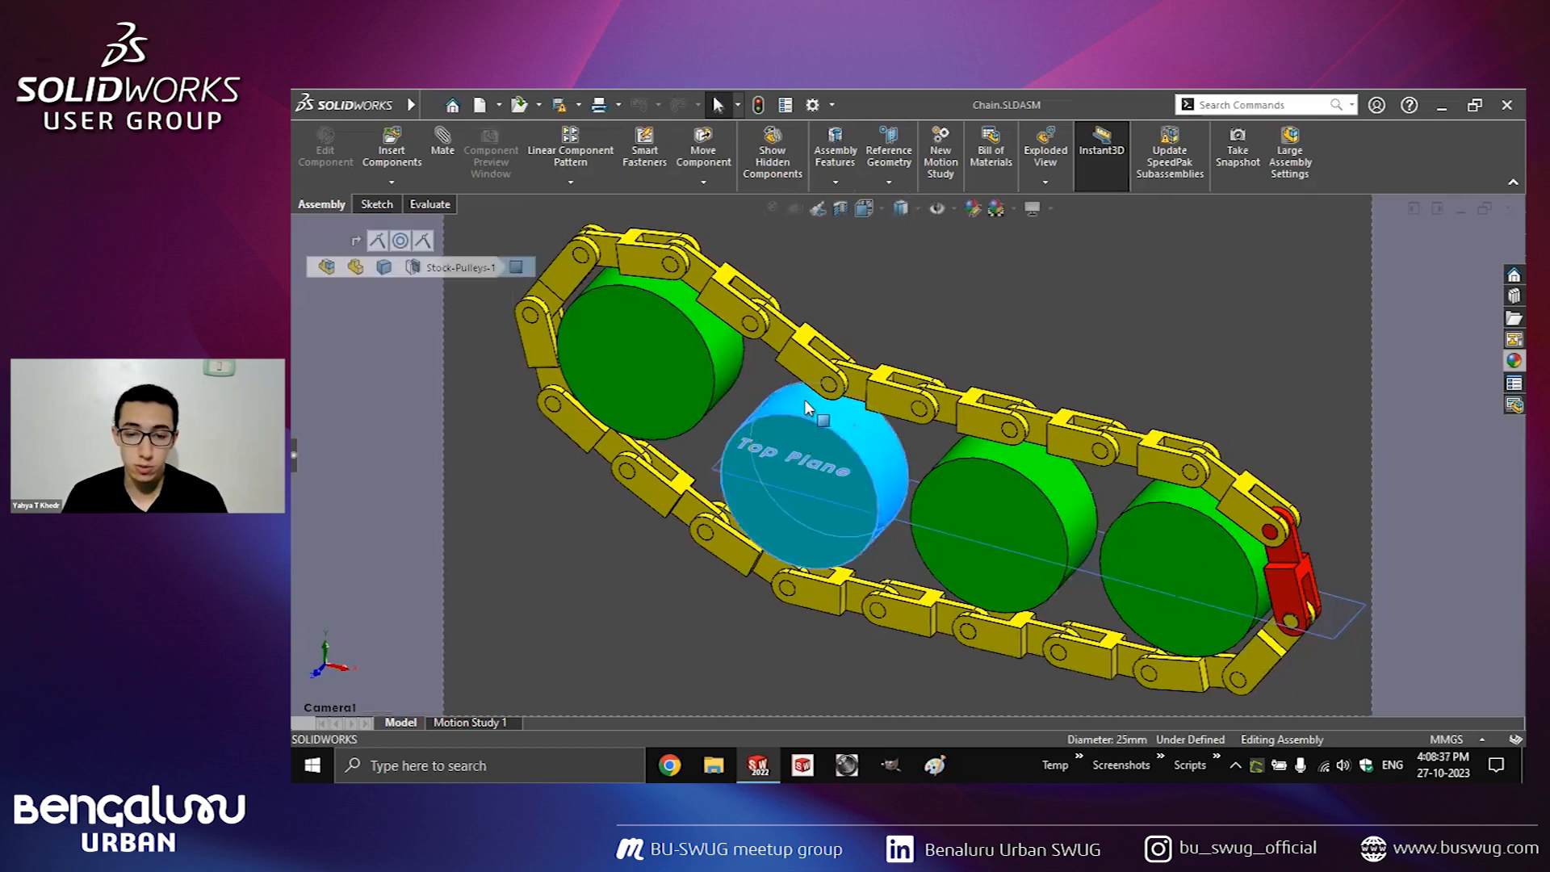
left_click_drag(792, 399, 772, 398)
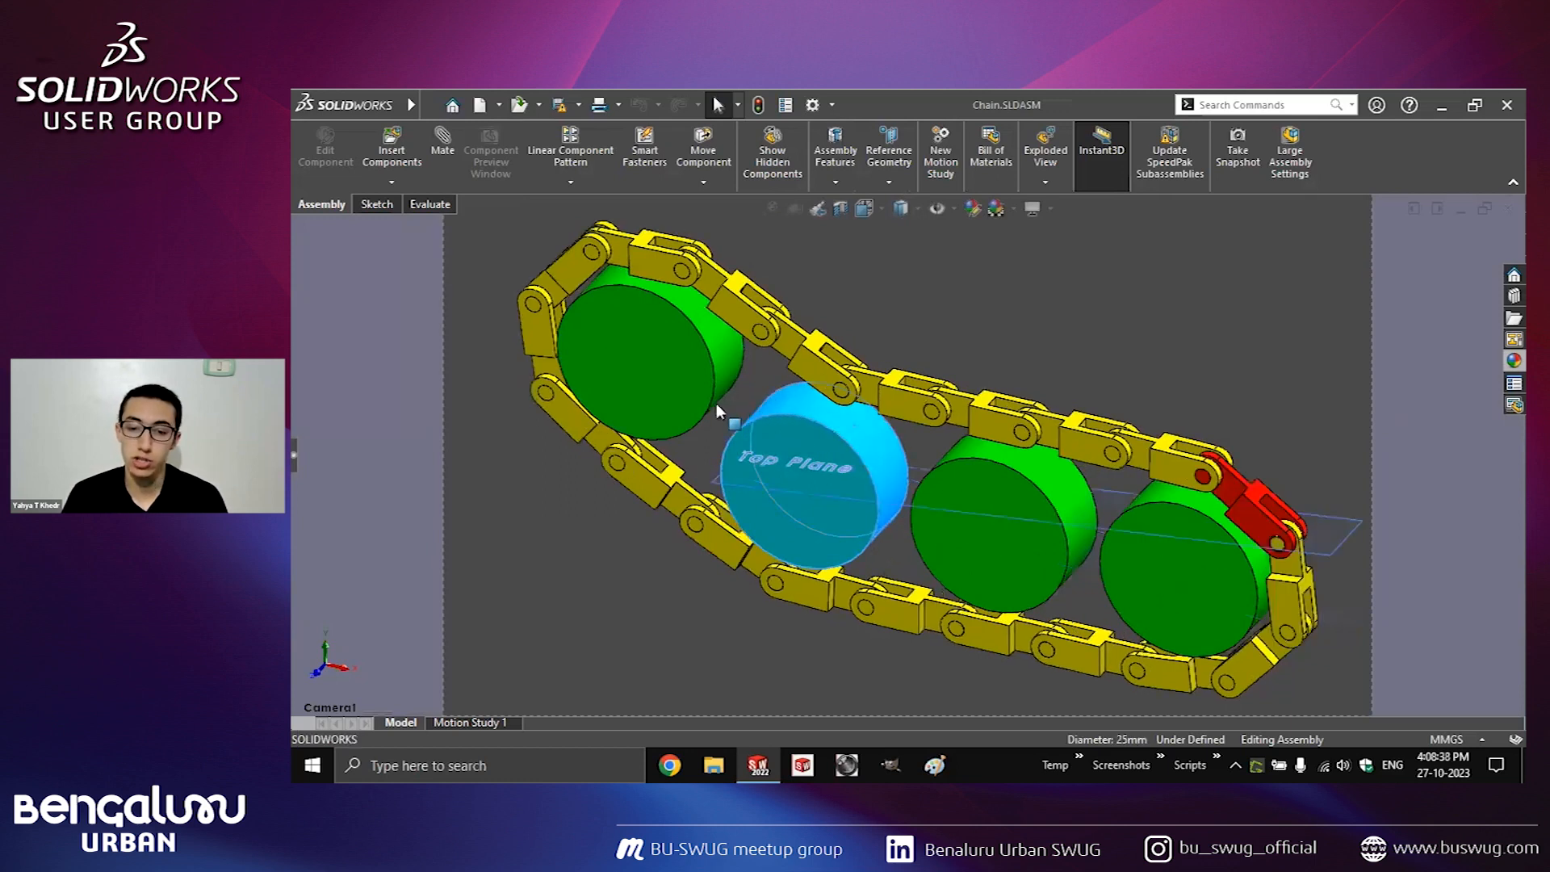
left_click_drag(768, 508, 841, 485)
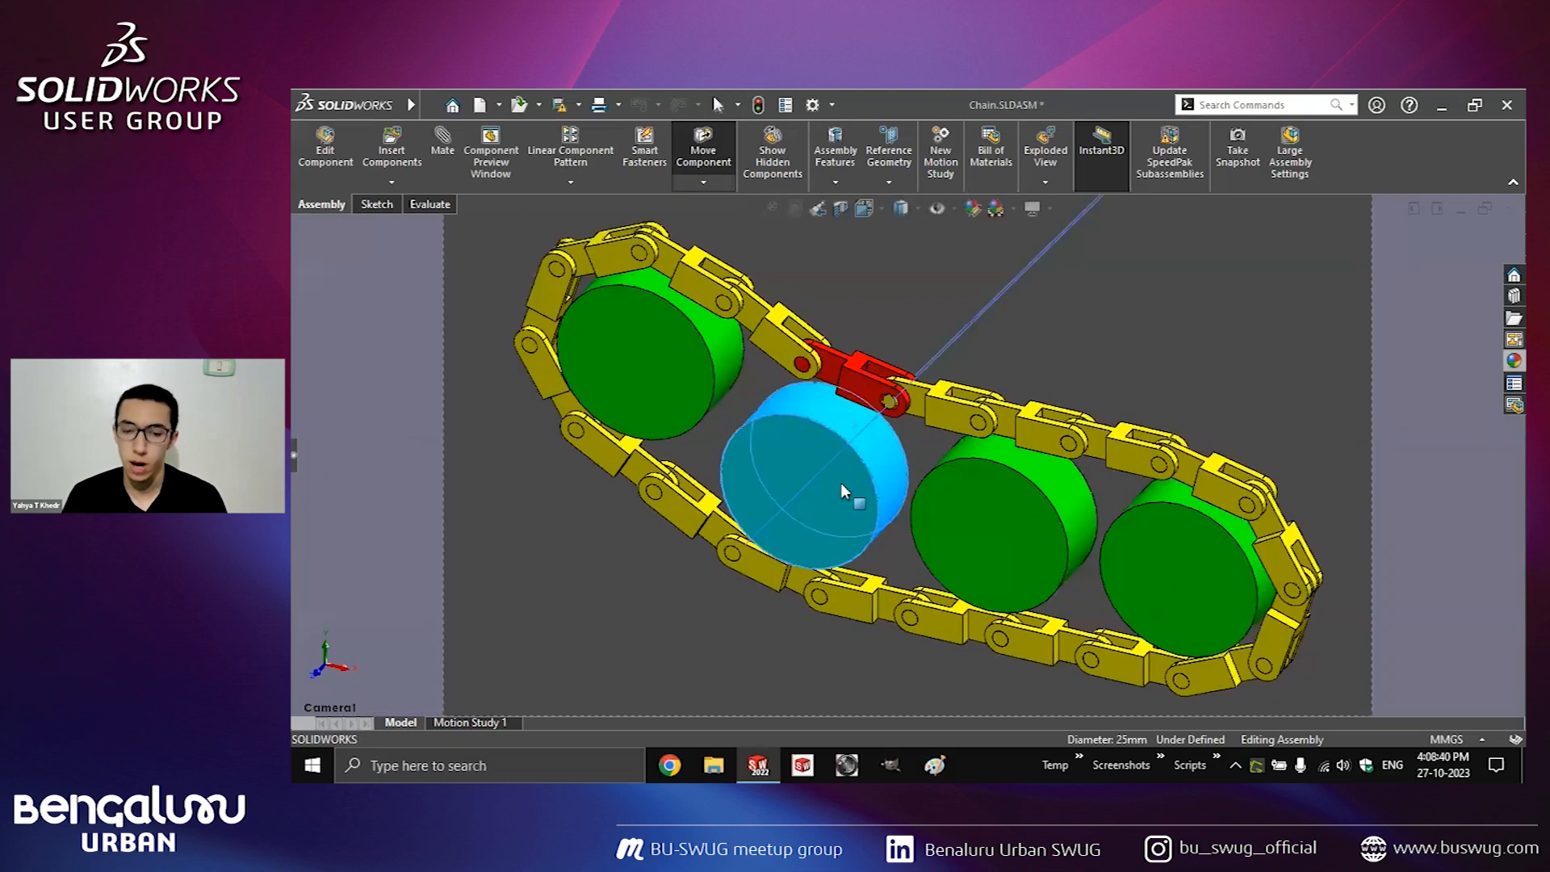
left_click_drag(831, 417, 822, 413)
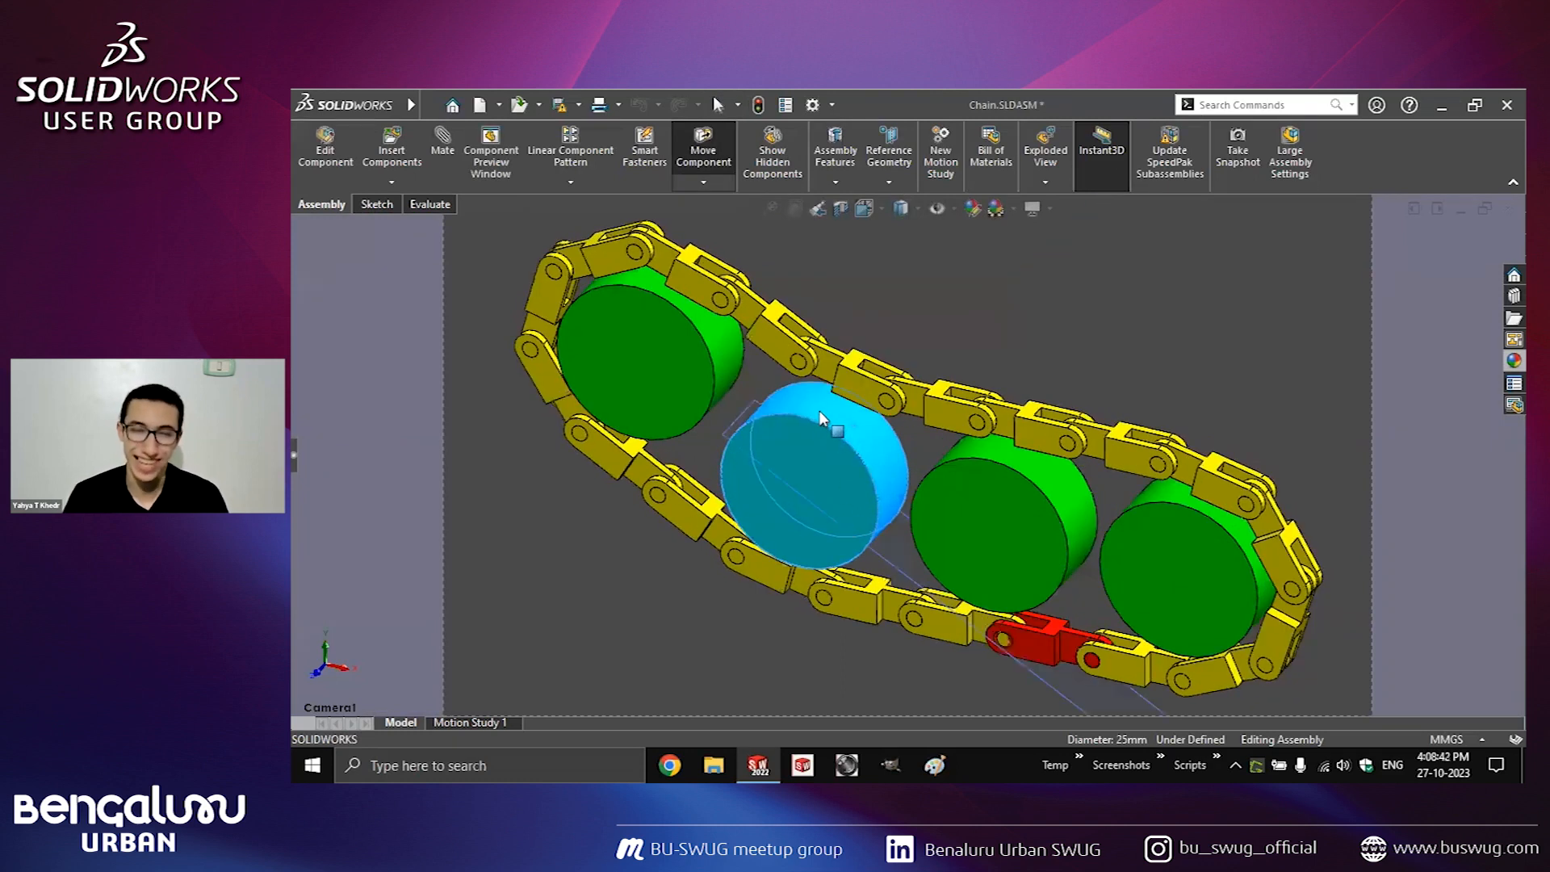
left_click(869, 267)
Start a rotary motor in a new motion study of the Chain assembly and apply it to the drive wheel's cylindrical face.
key("ctrl+1")
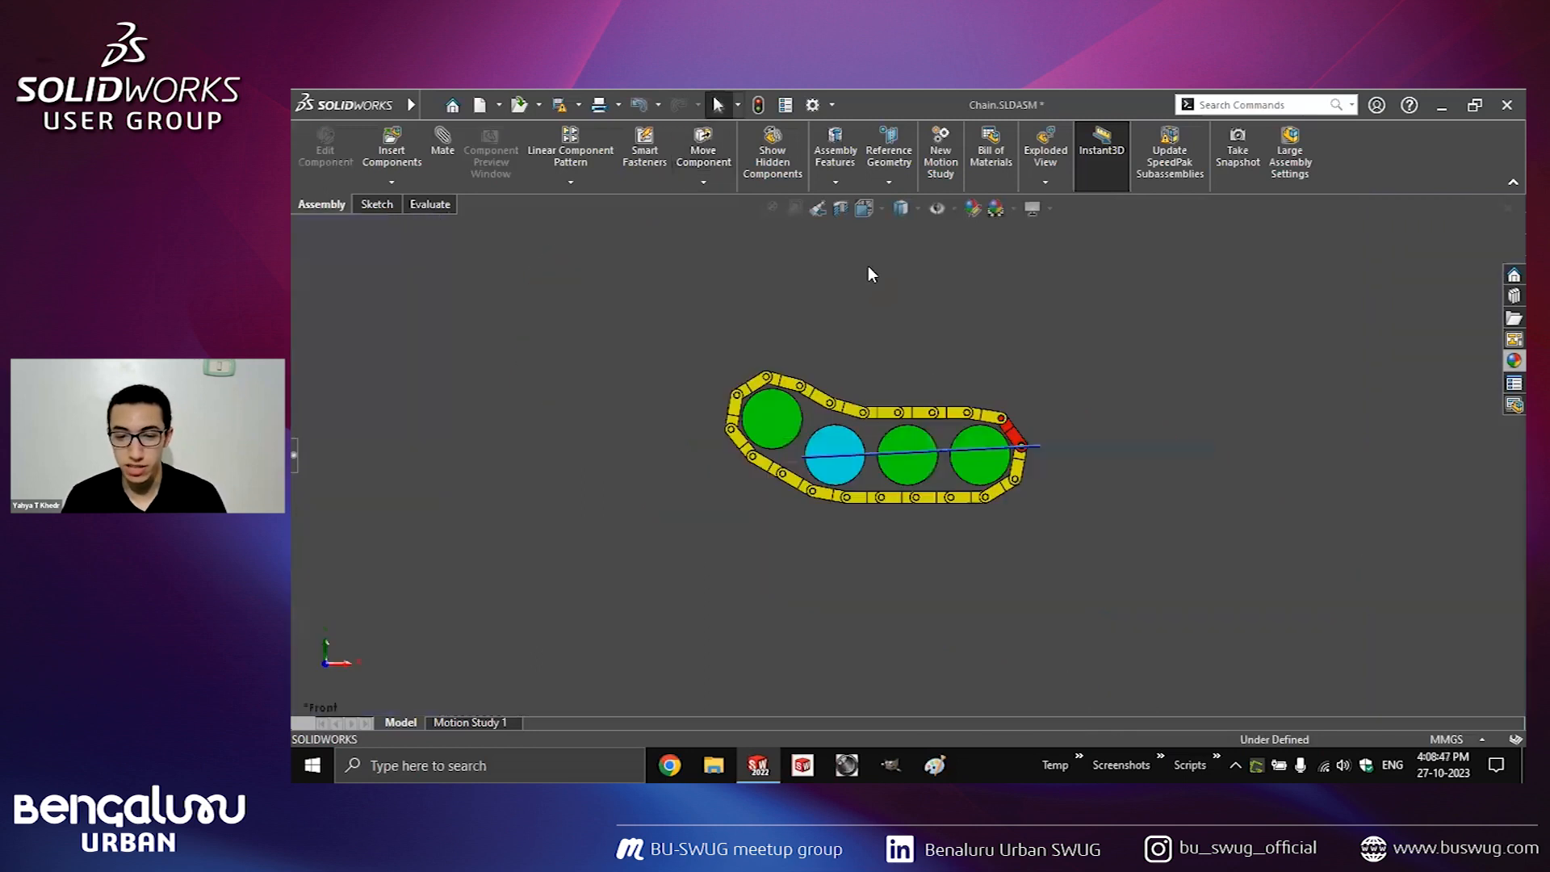
key("ctrl+shift+z")
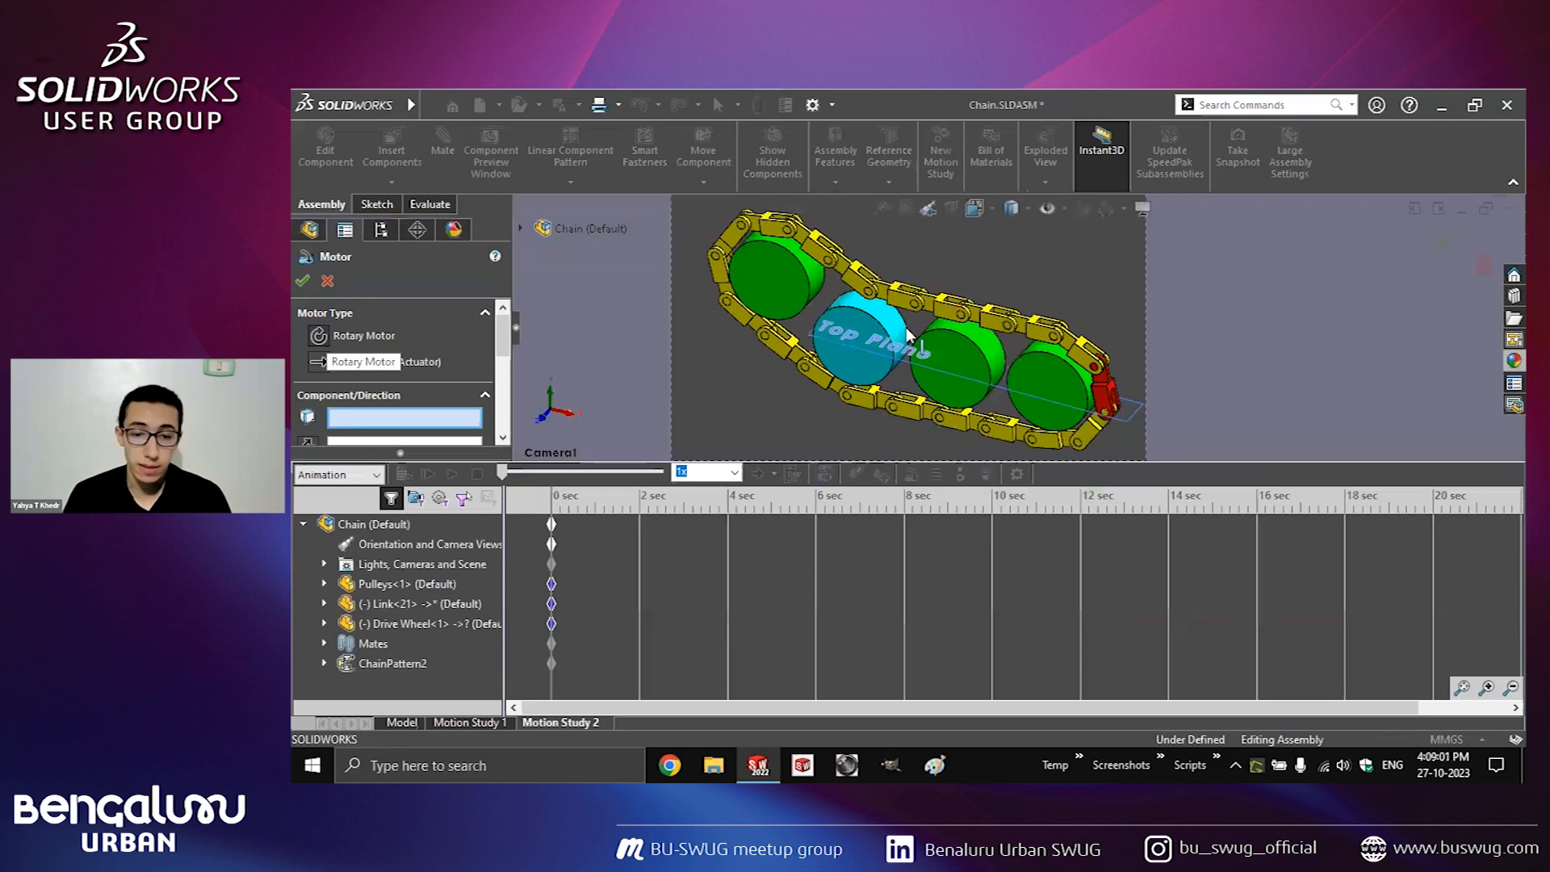
left_click(845, 303)
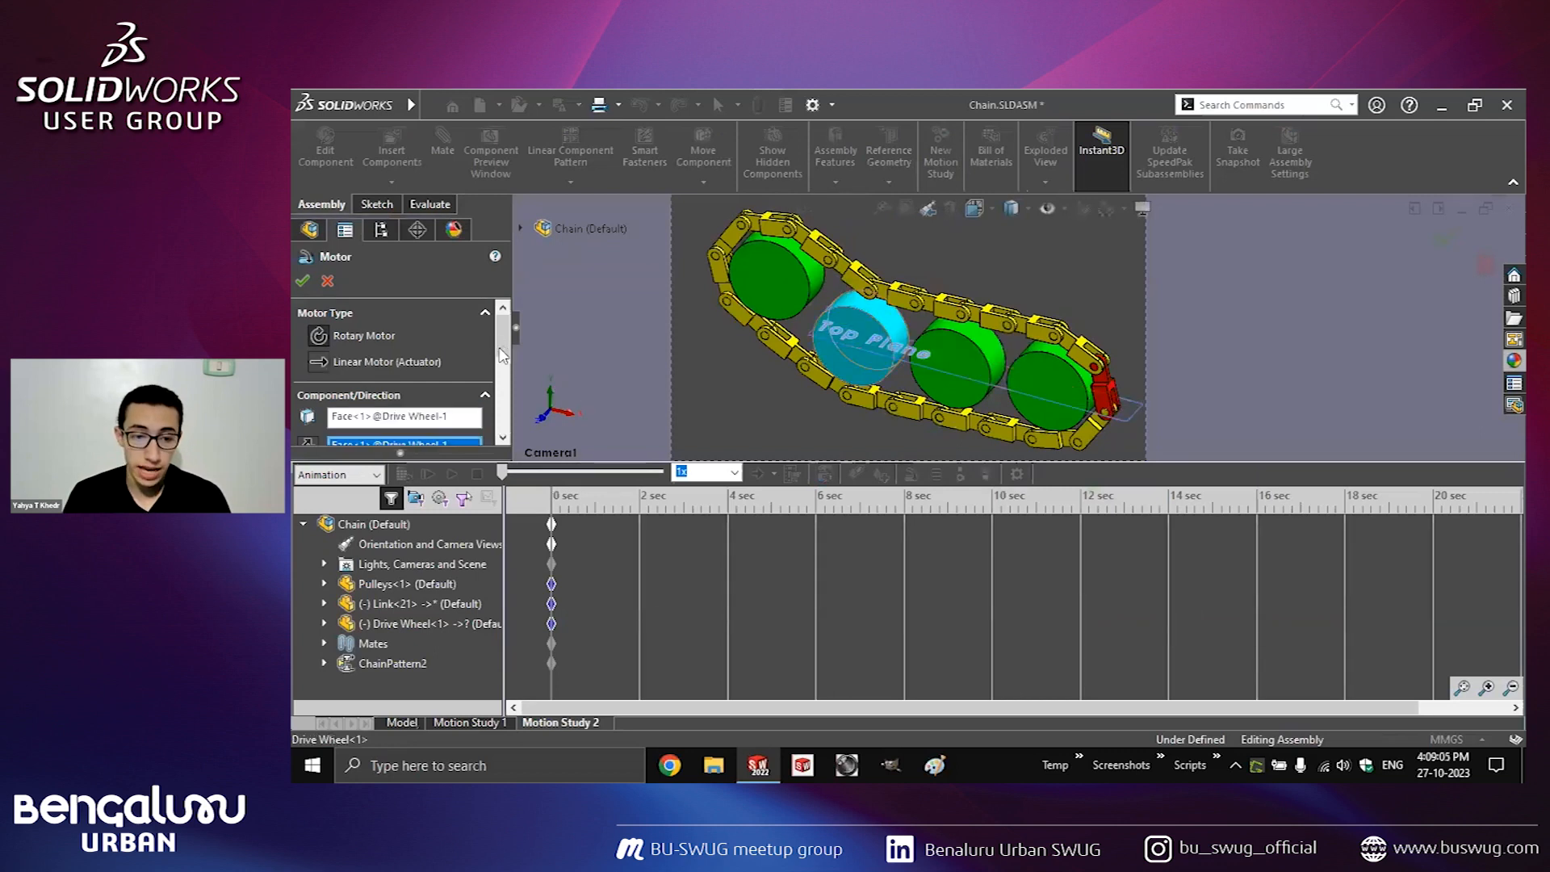
scroll(334, 364, "down", 2)
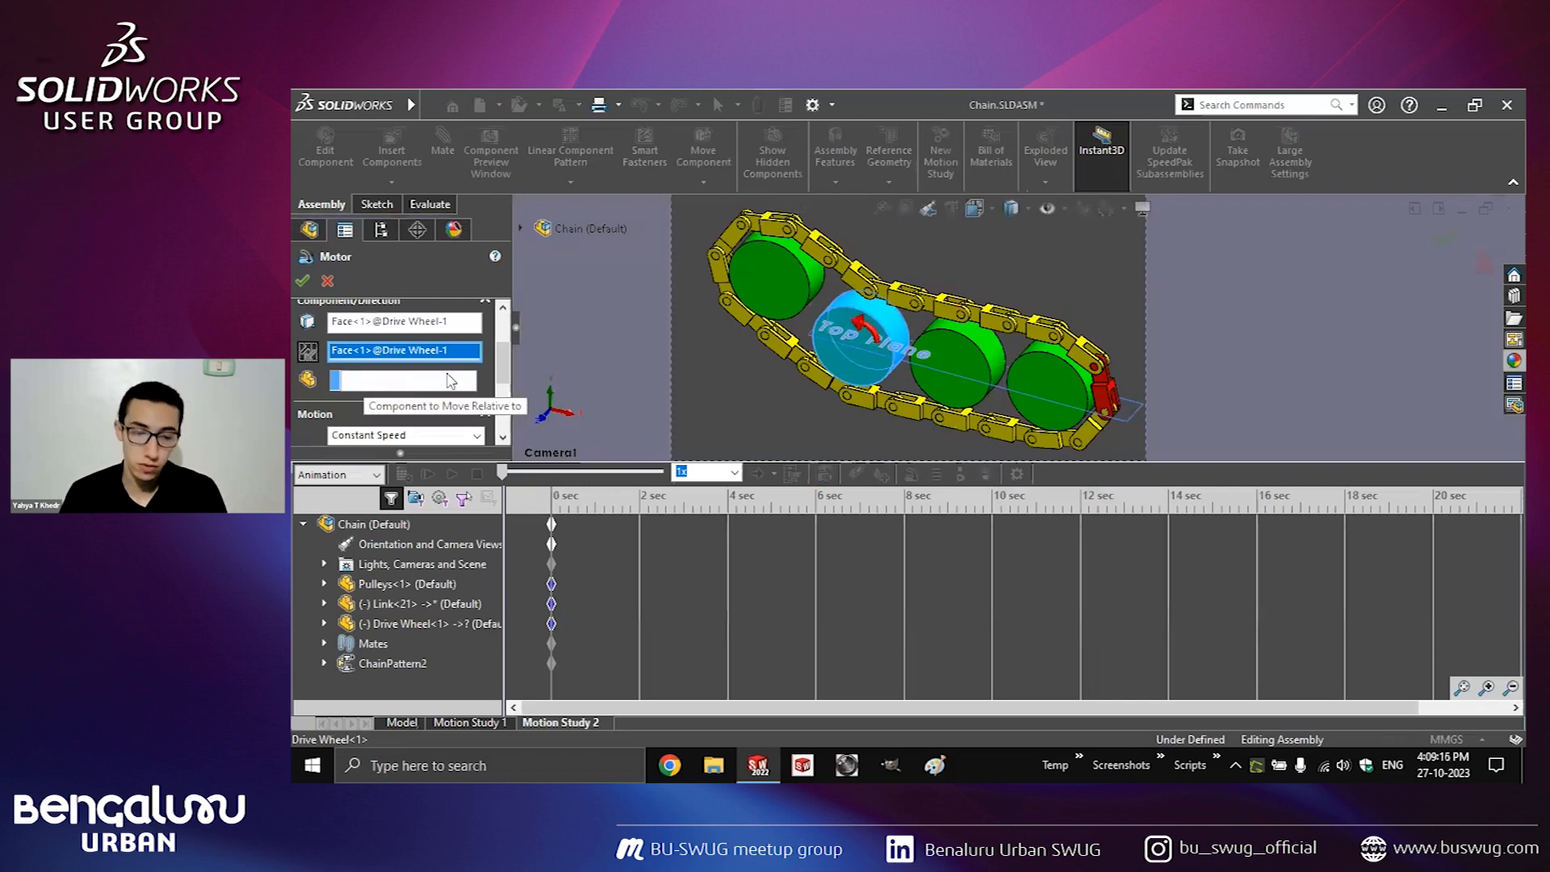
scroll(504, 386, "down", 2)
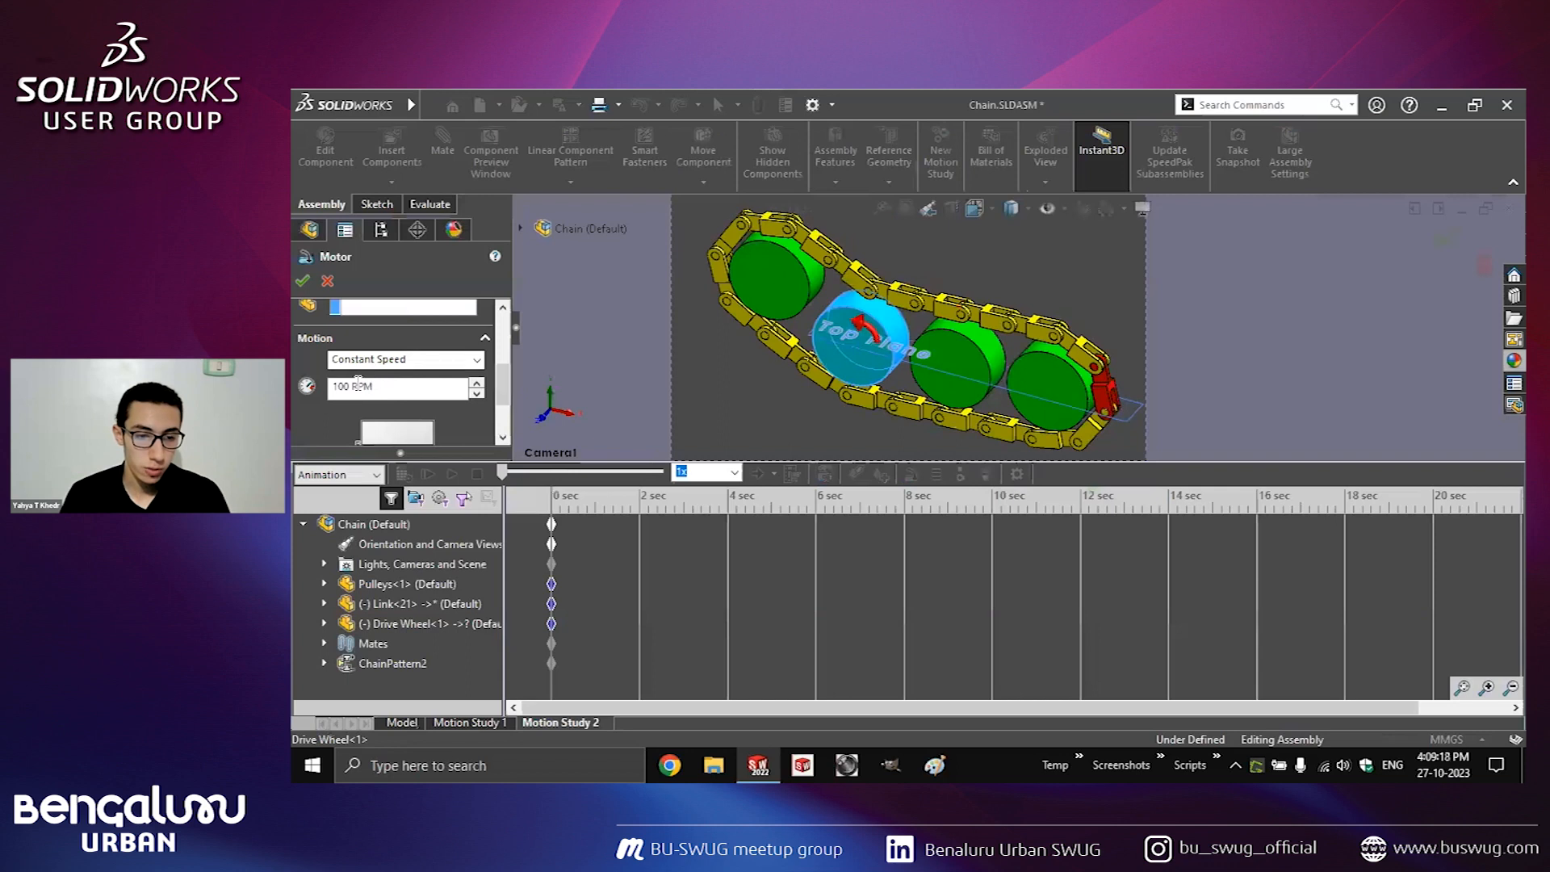
Set the rotary motor's constant speed to 60 RPM and accept the motor.
left_click(308, 383)
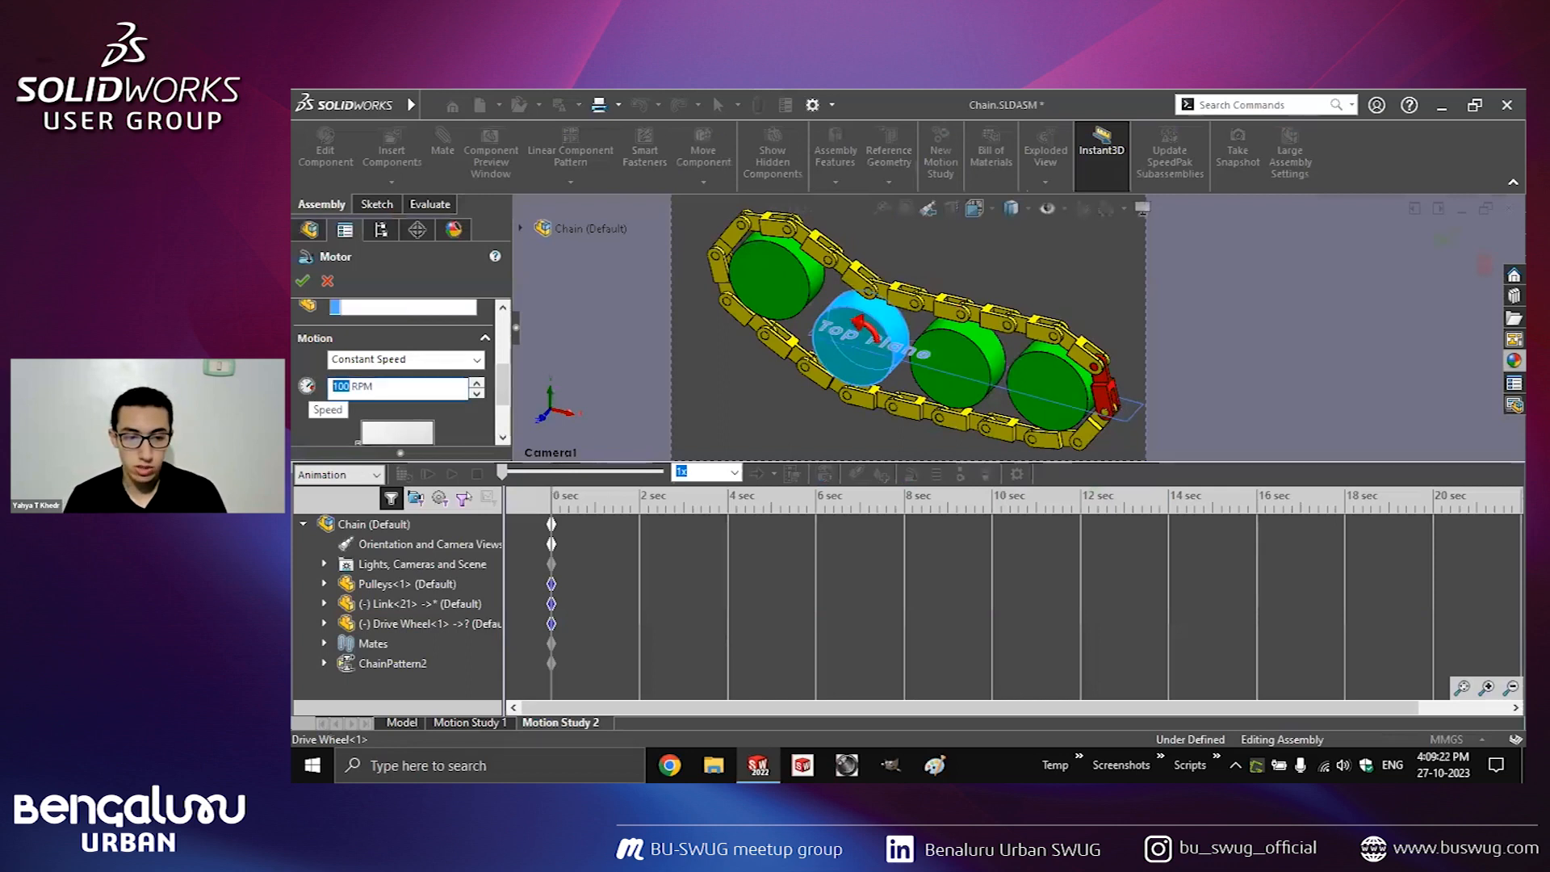
type("60")
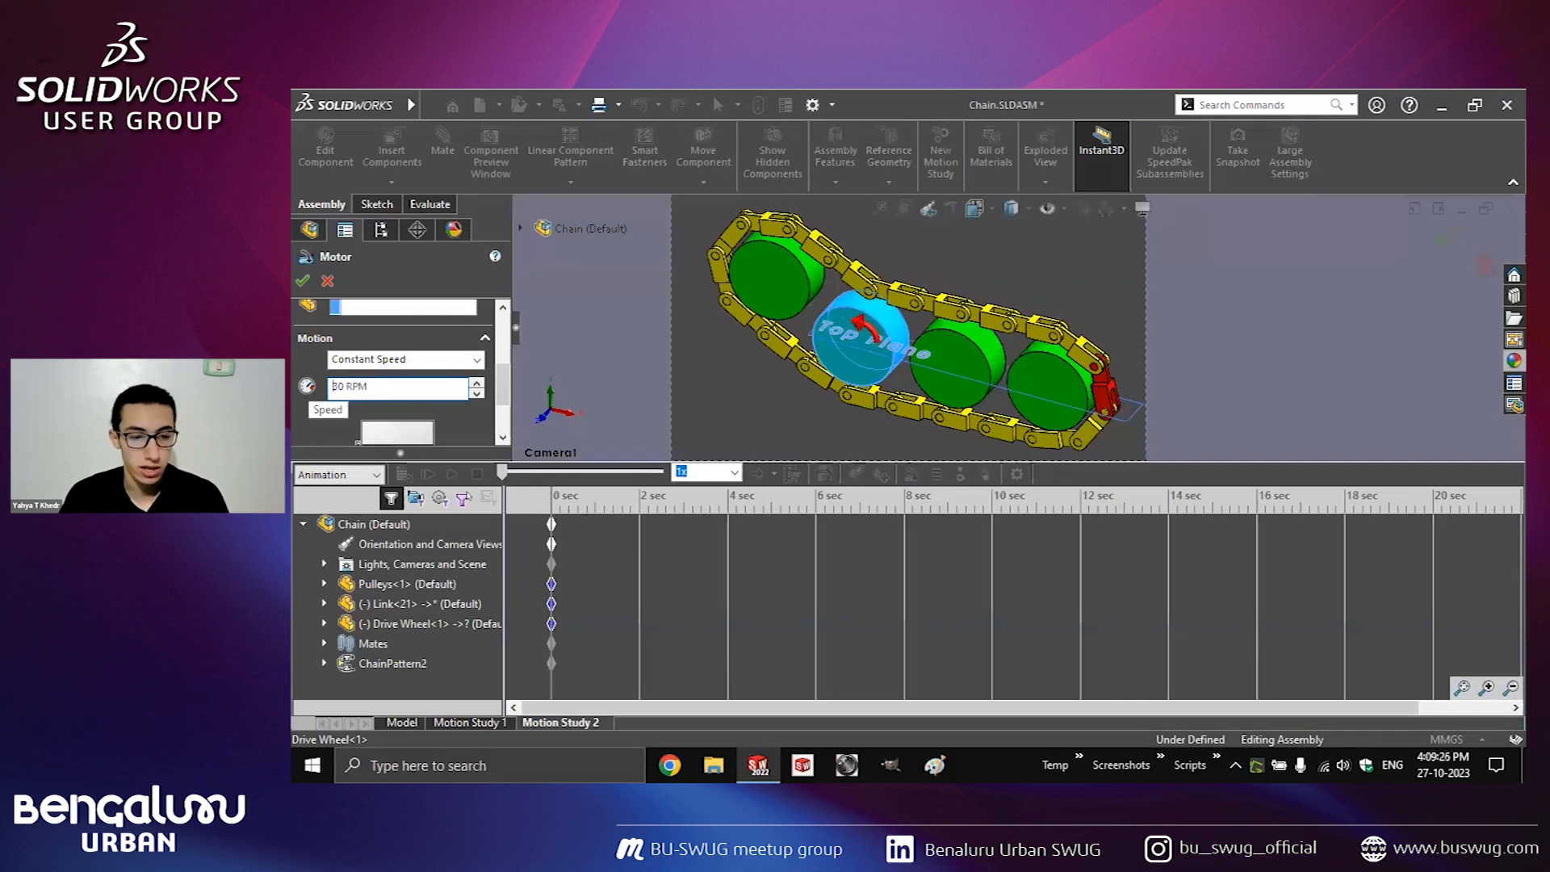
left_click(303, 280)
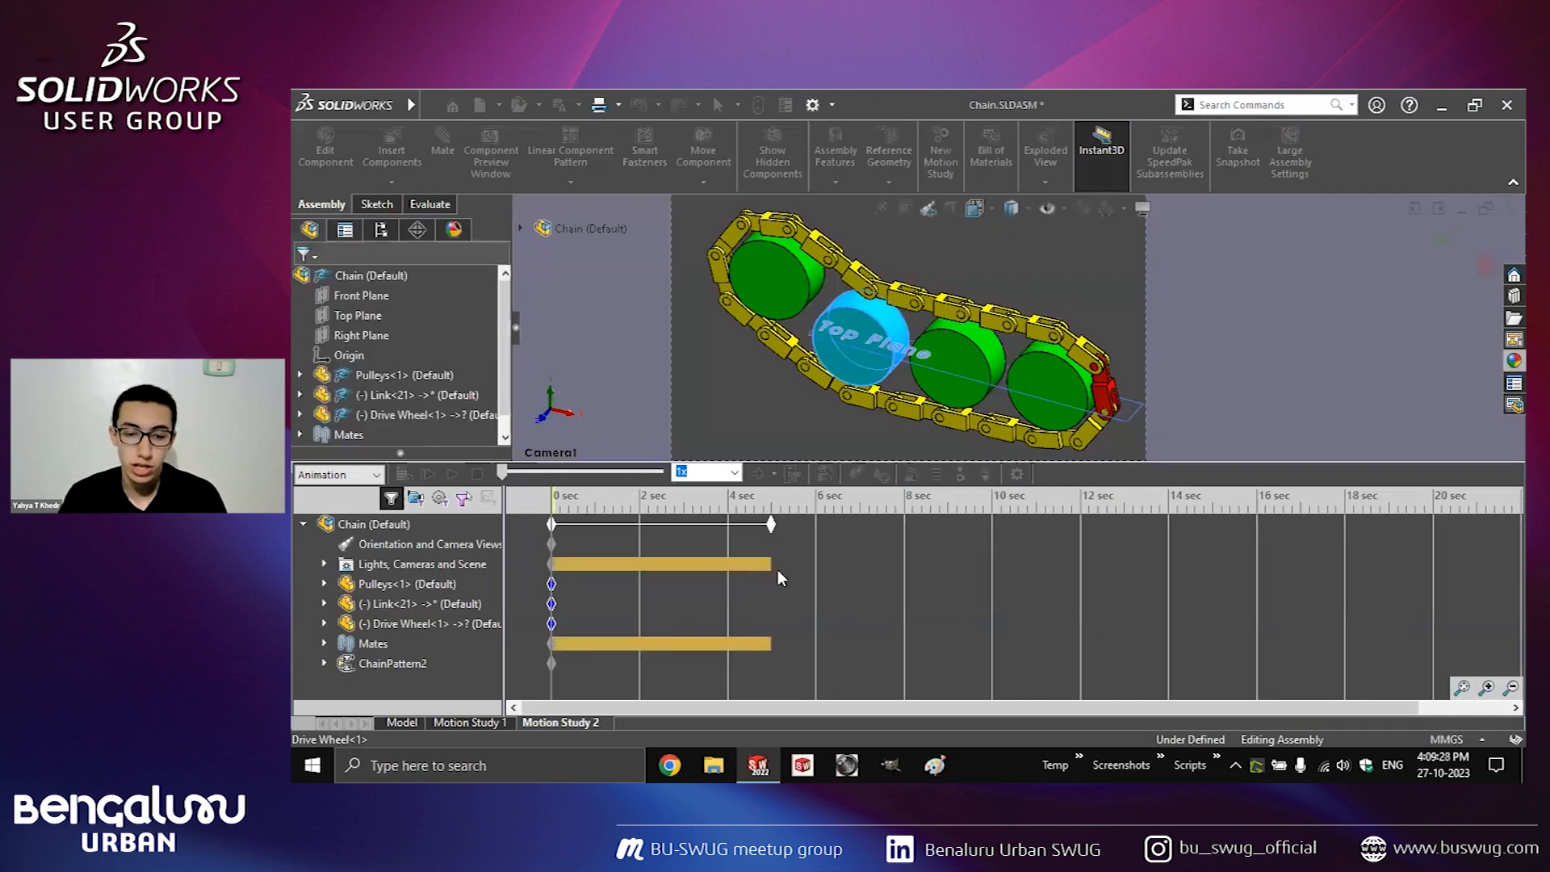
Shorten the chain's motion study to 2 seconds, calculate it and scrub the timeline to the 1-second mark.
left_click_drag(647, 534, 640, 536)
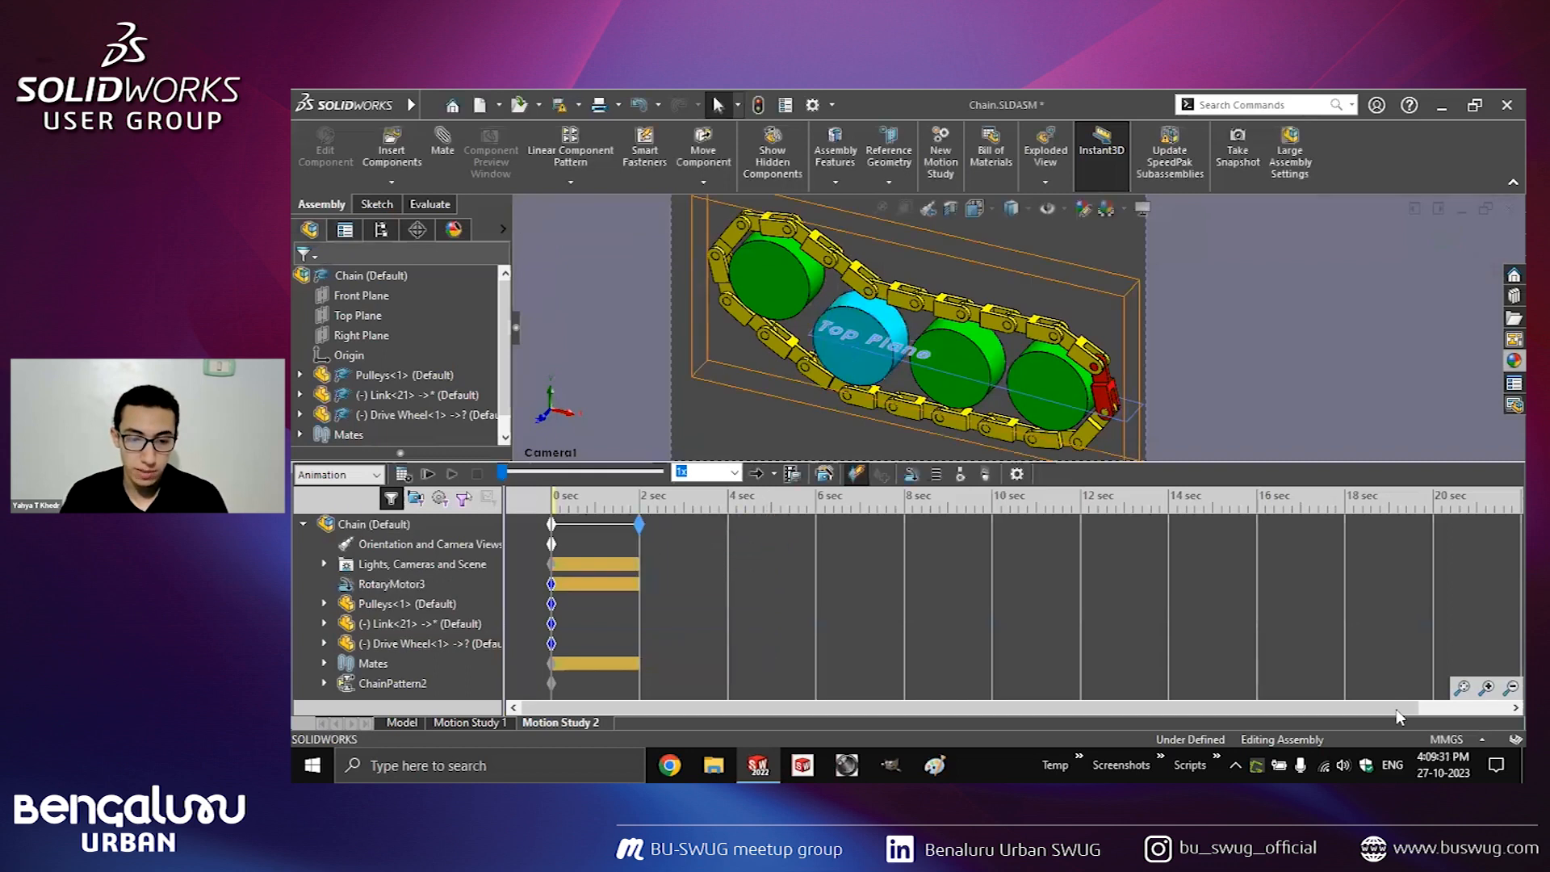
left_click(1462, 688)
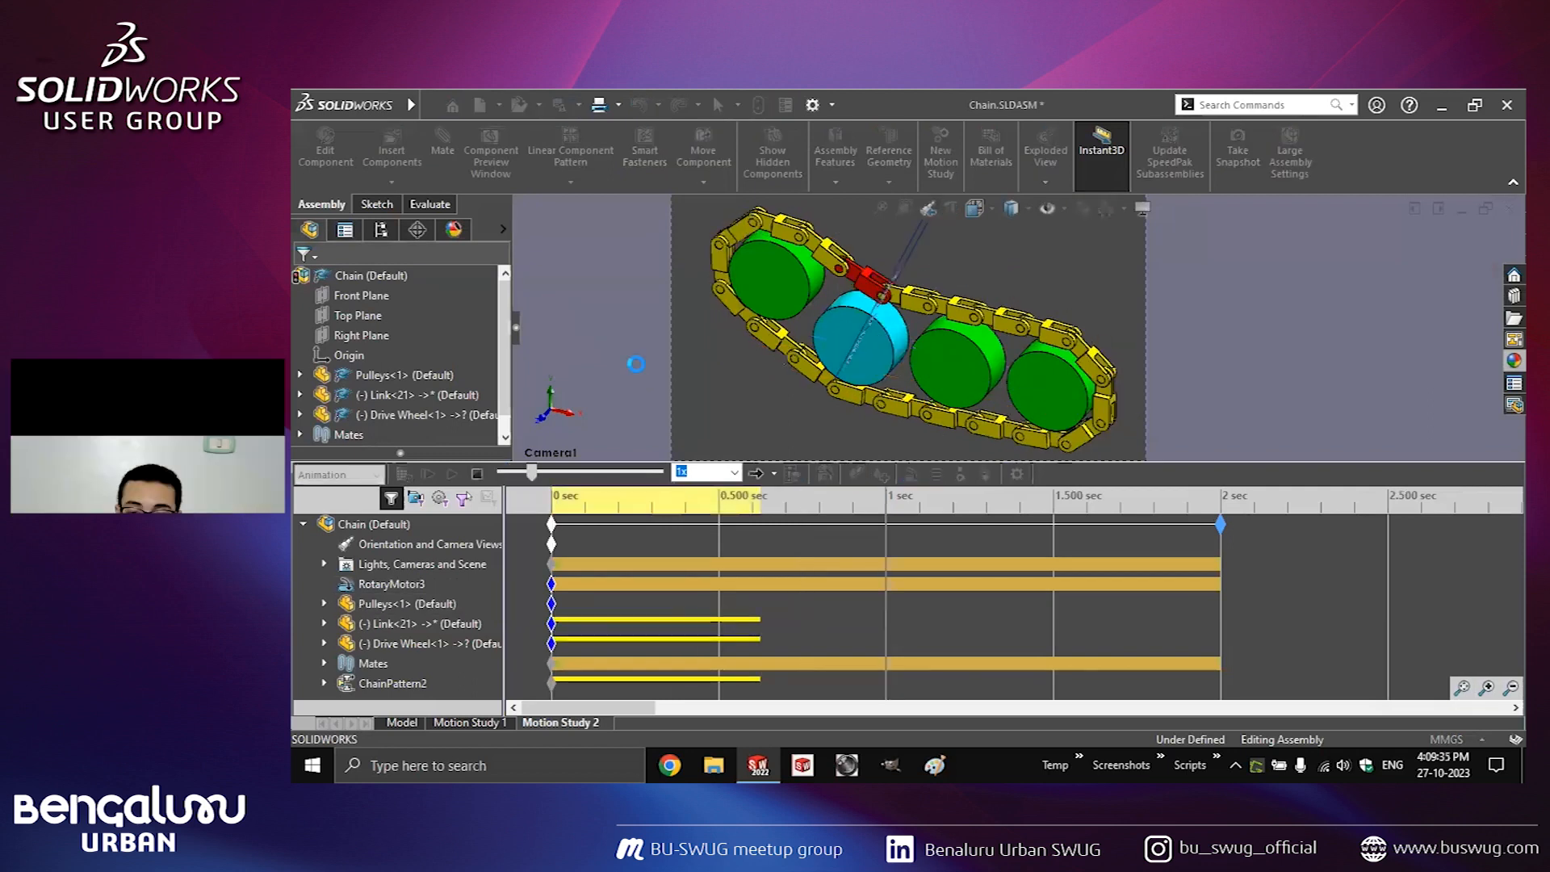
left_click_drag(552, 502, 888, 511)
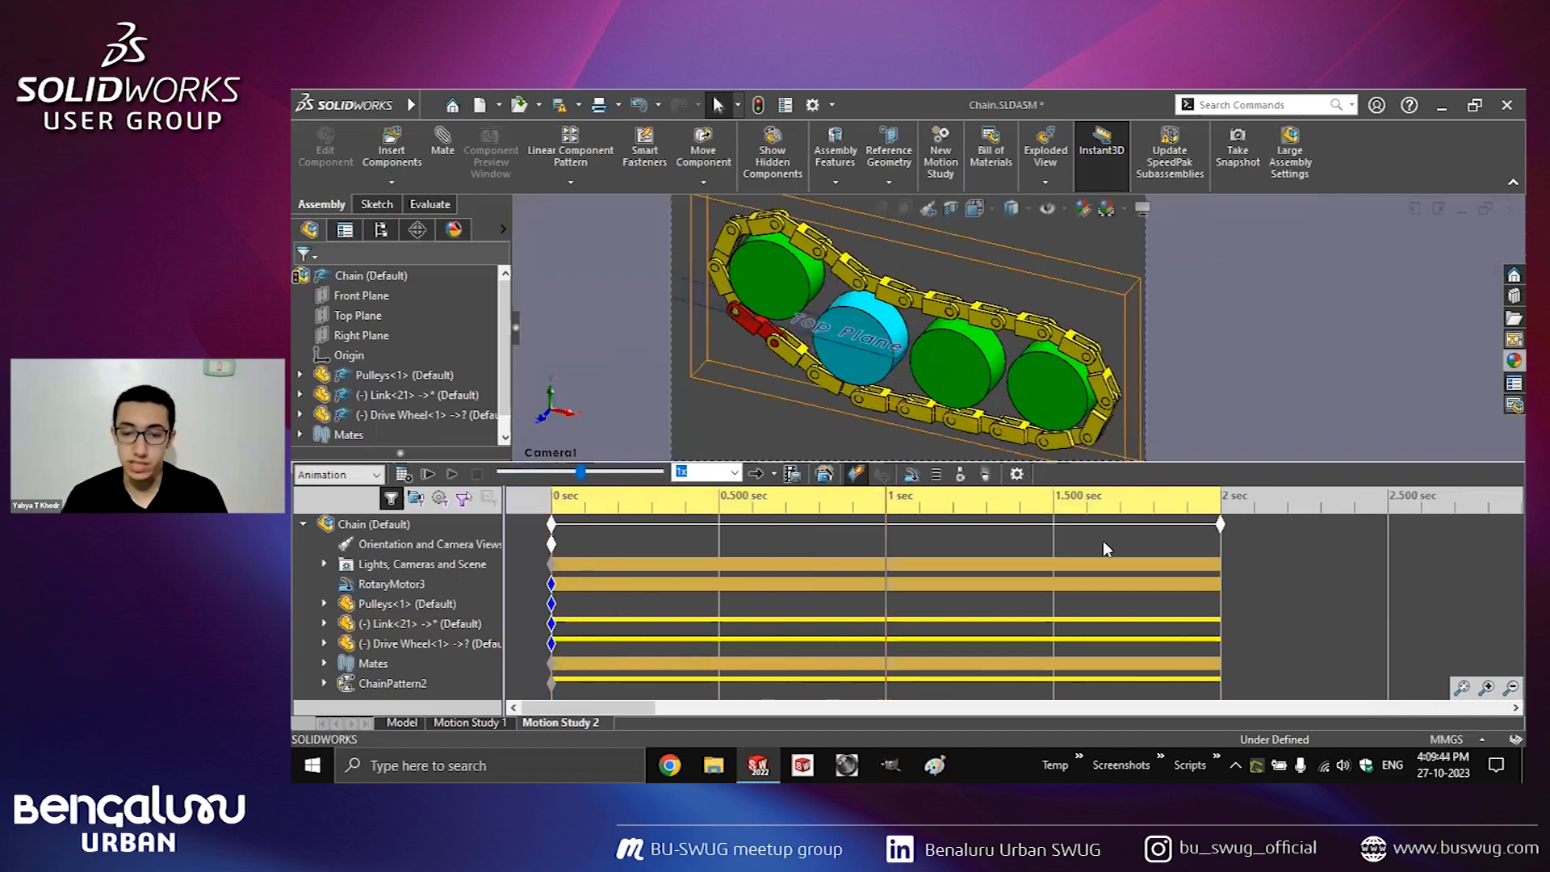
Move the timeline to the 2-second mark, then edit the chain's rotary motor and change its motion type to Segments.
left_click(1219, 505)
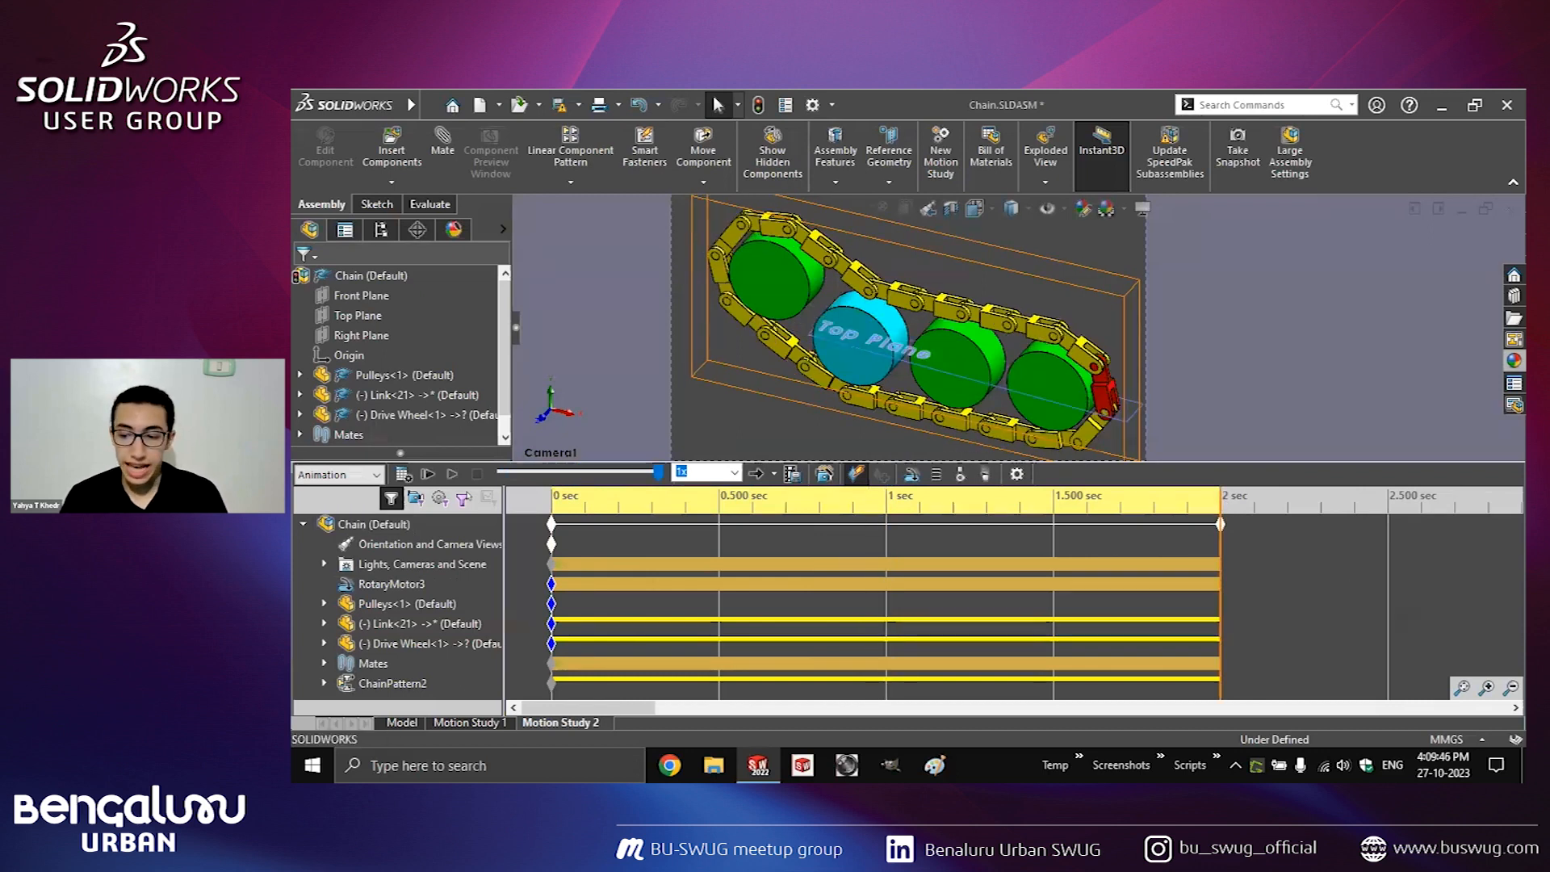
left_click(1510, 688)
left_click(1511, 688)
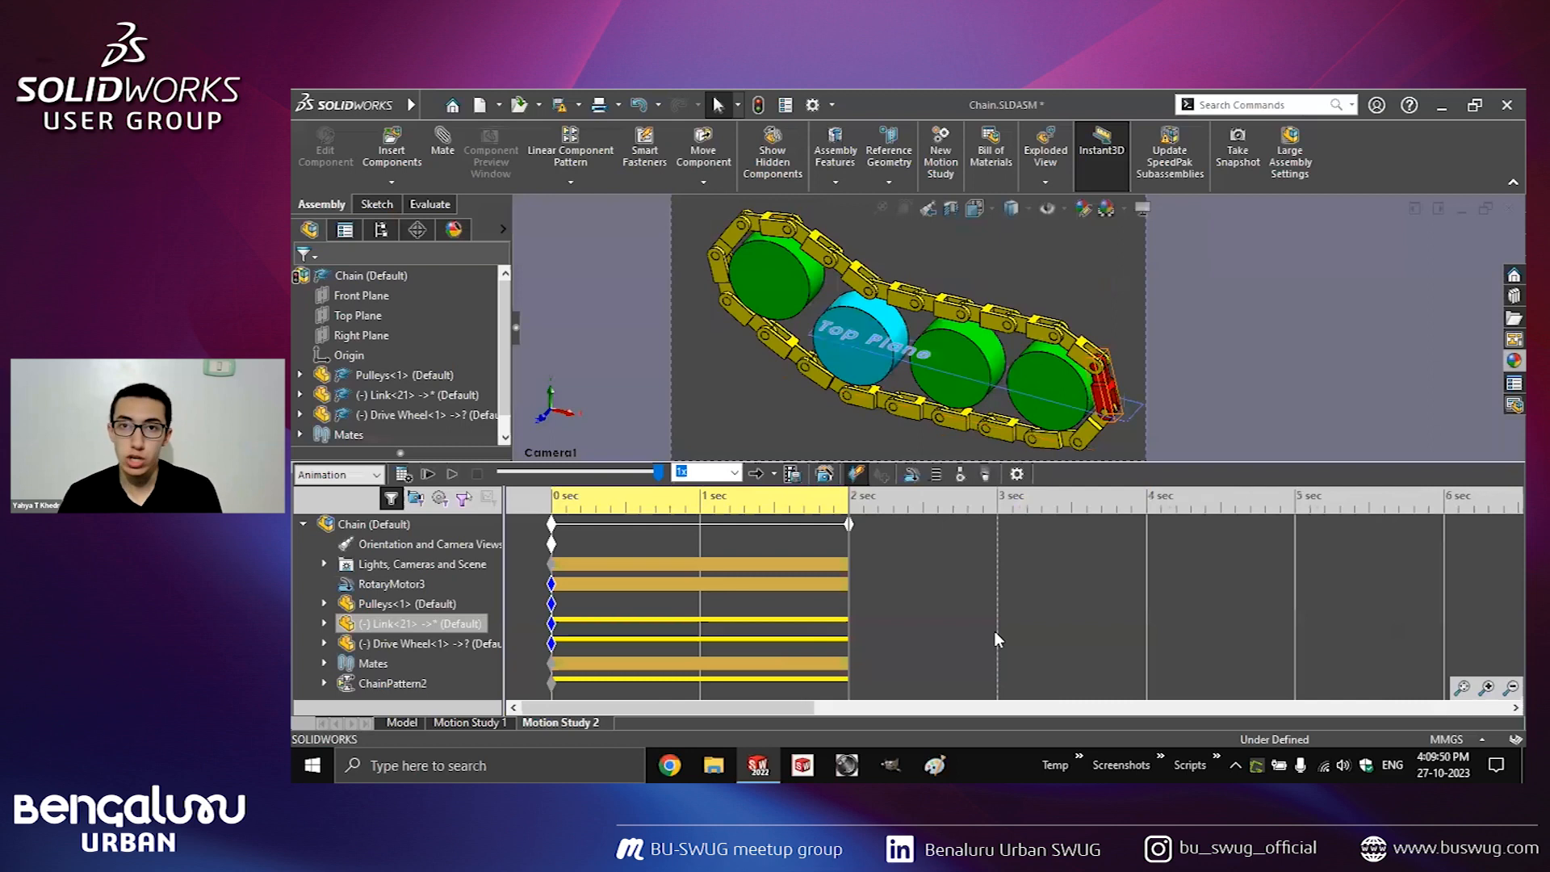
right_click(379, 587)
left_click(441, 377)
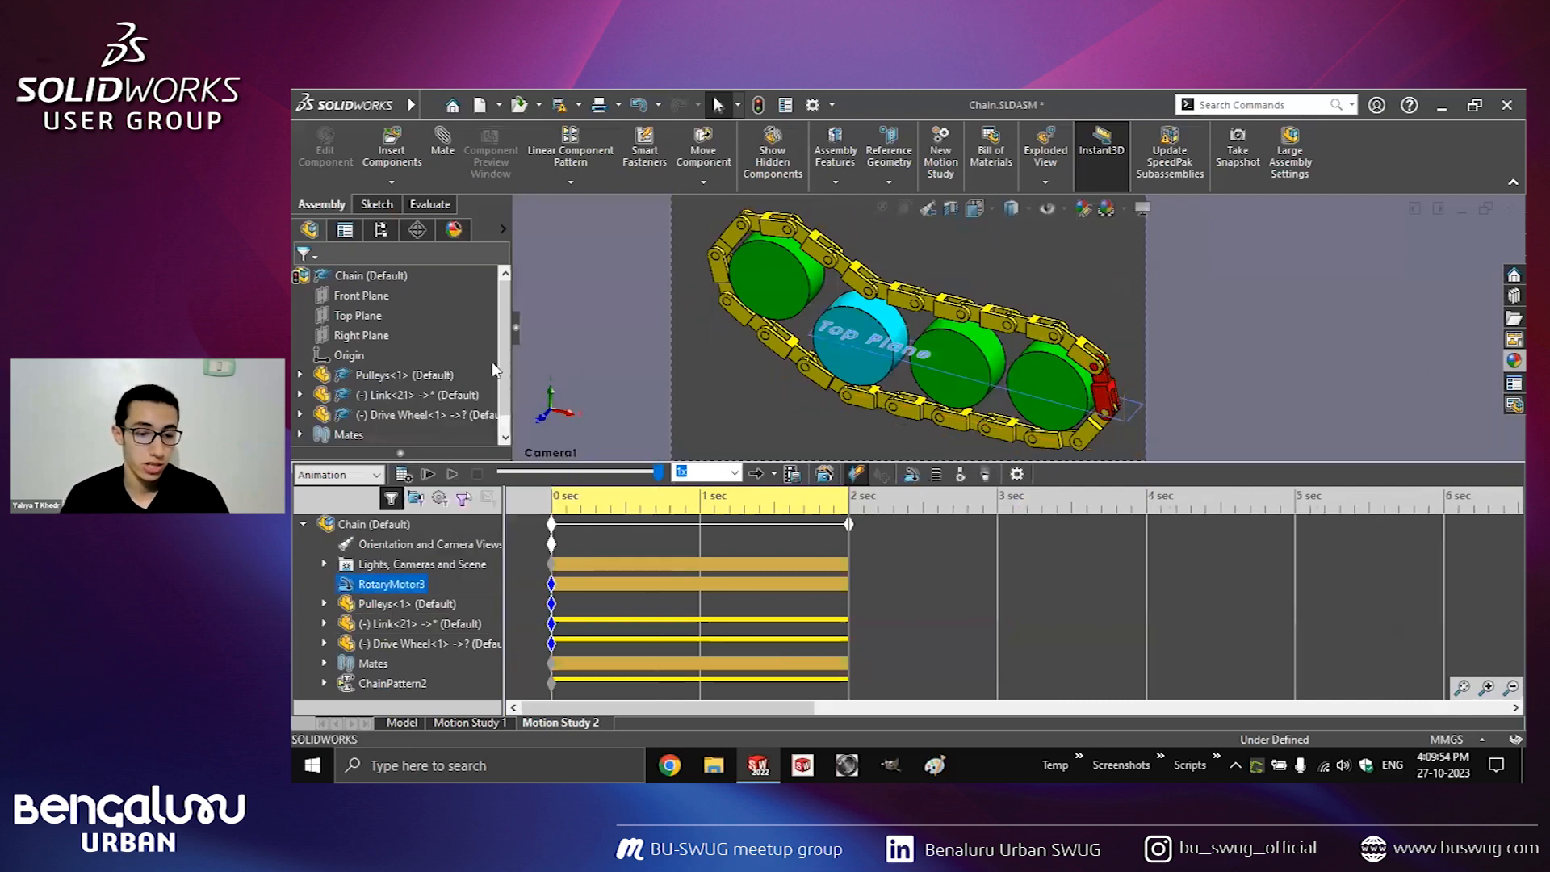
scroll(501, 363, "down", 2)
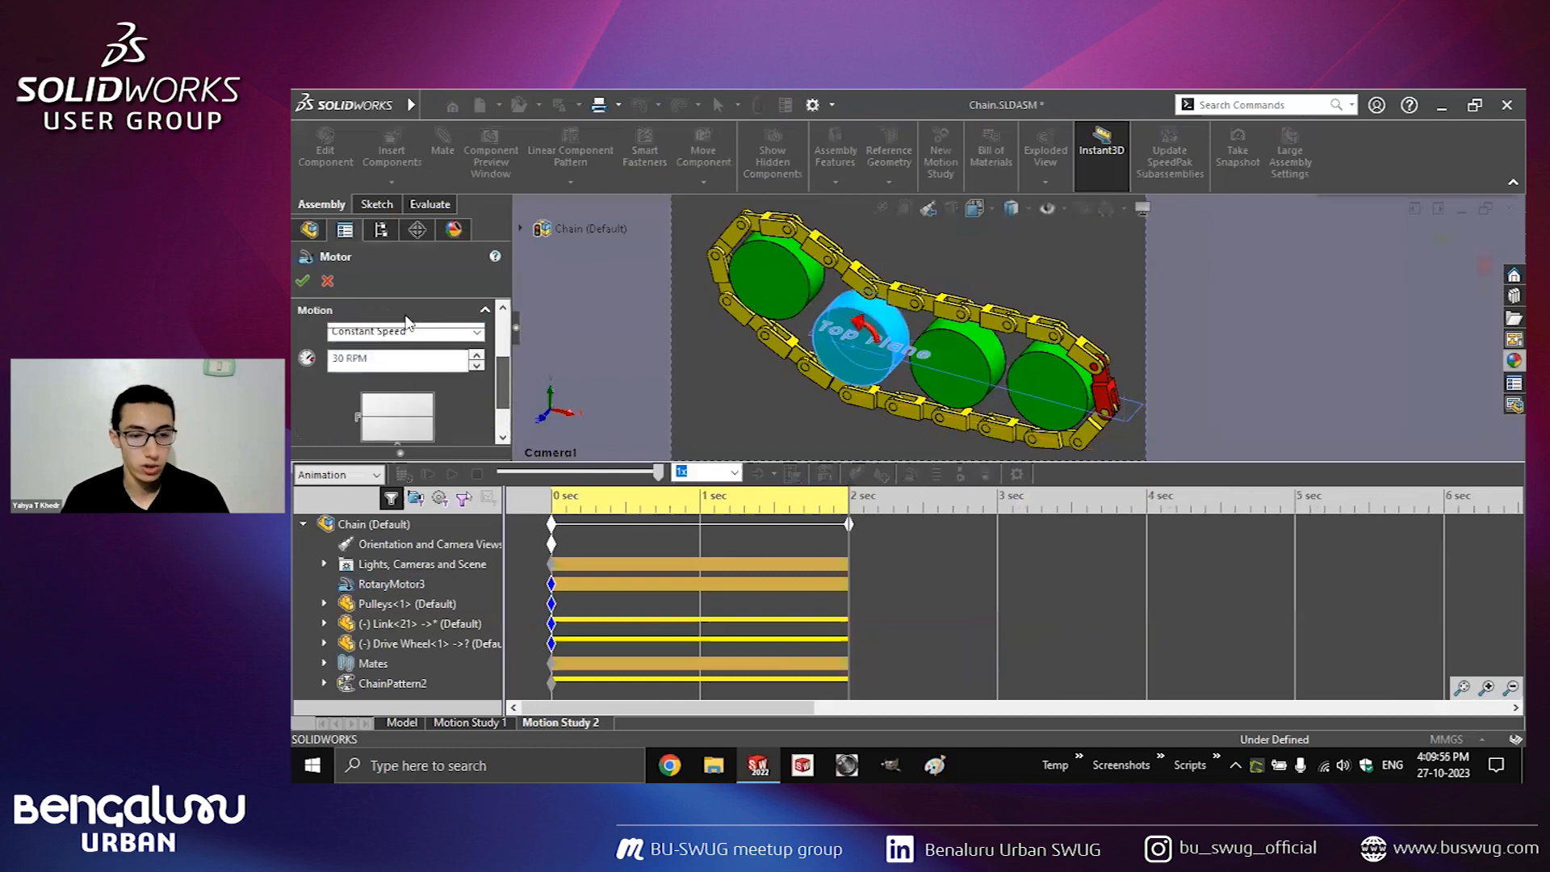
scroll(501, 386, "up", 2)
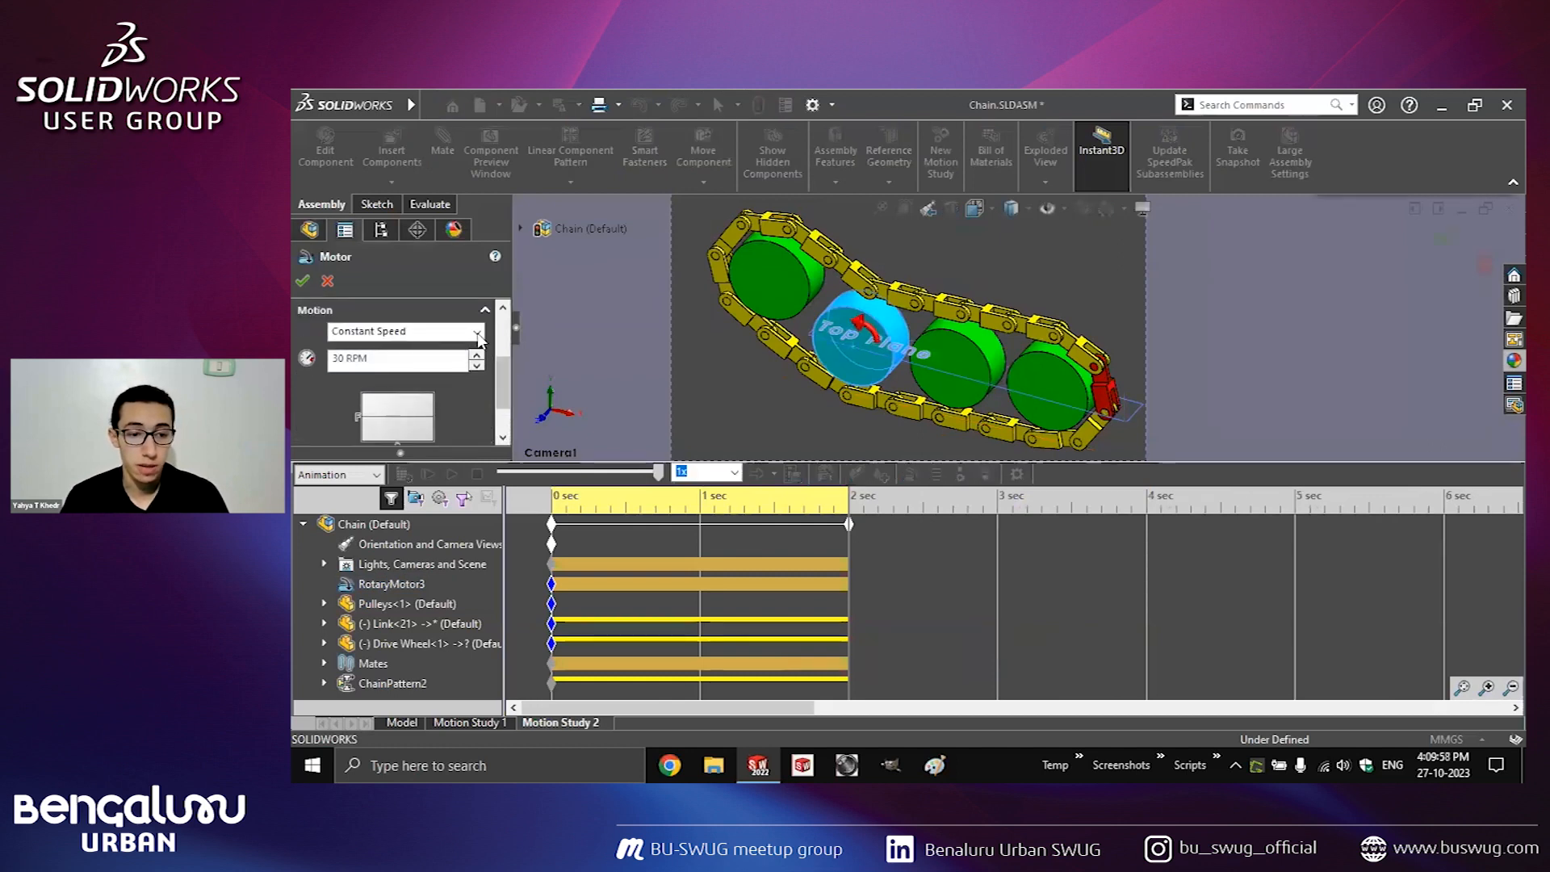
left_click(478, 331)
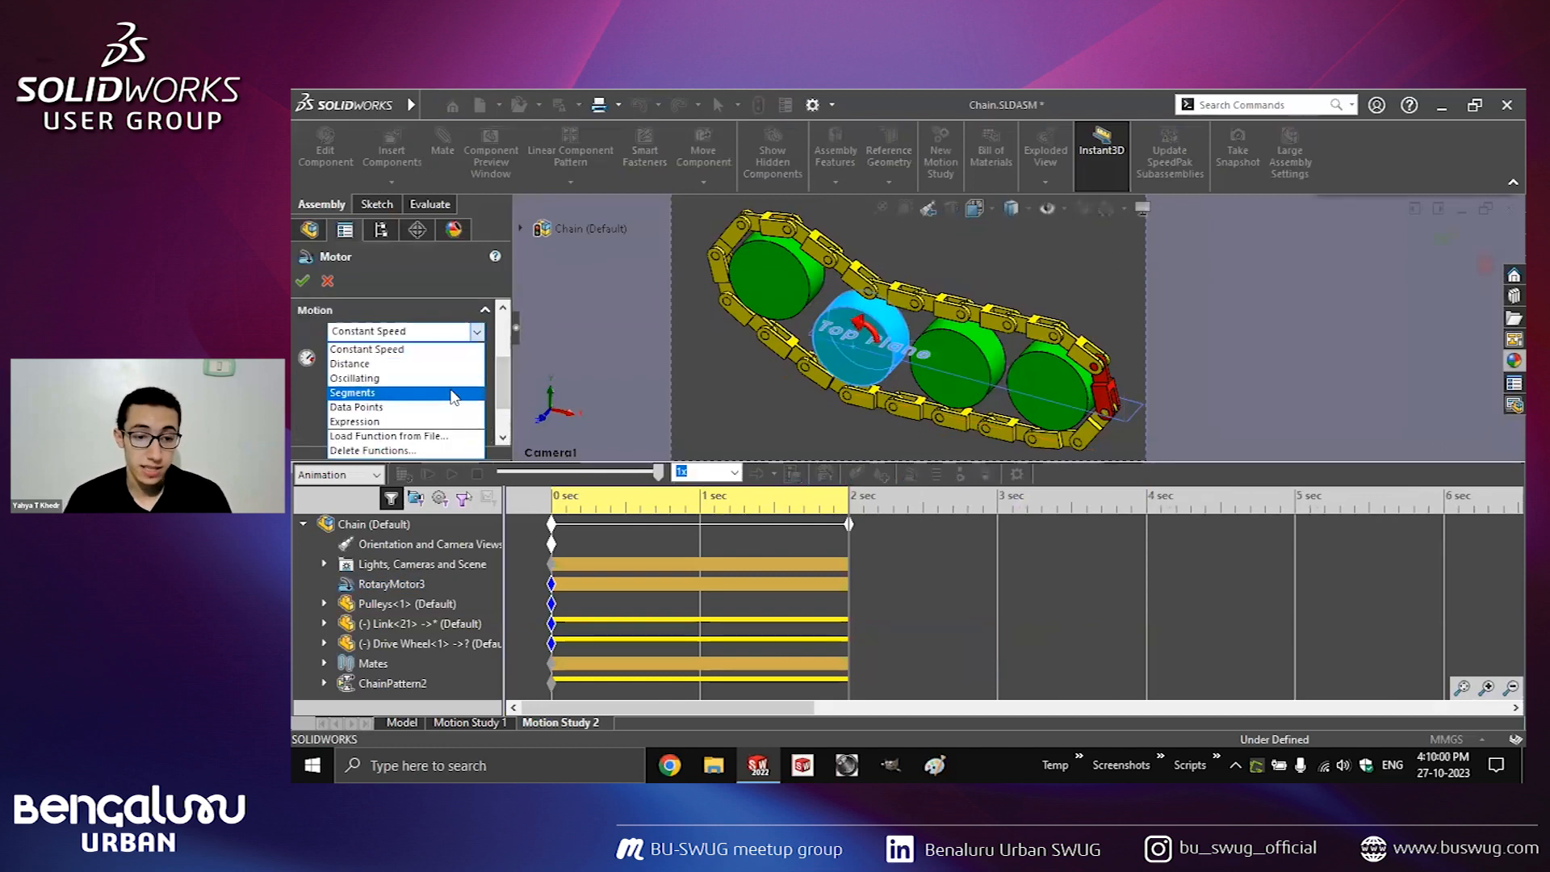
left_click(464, 394)
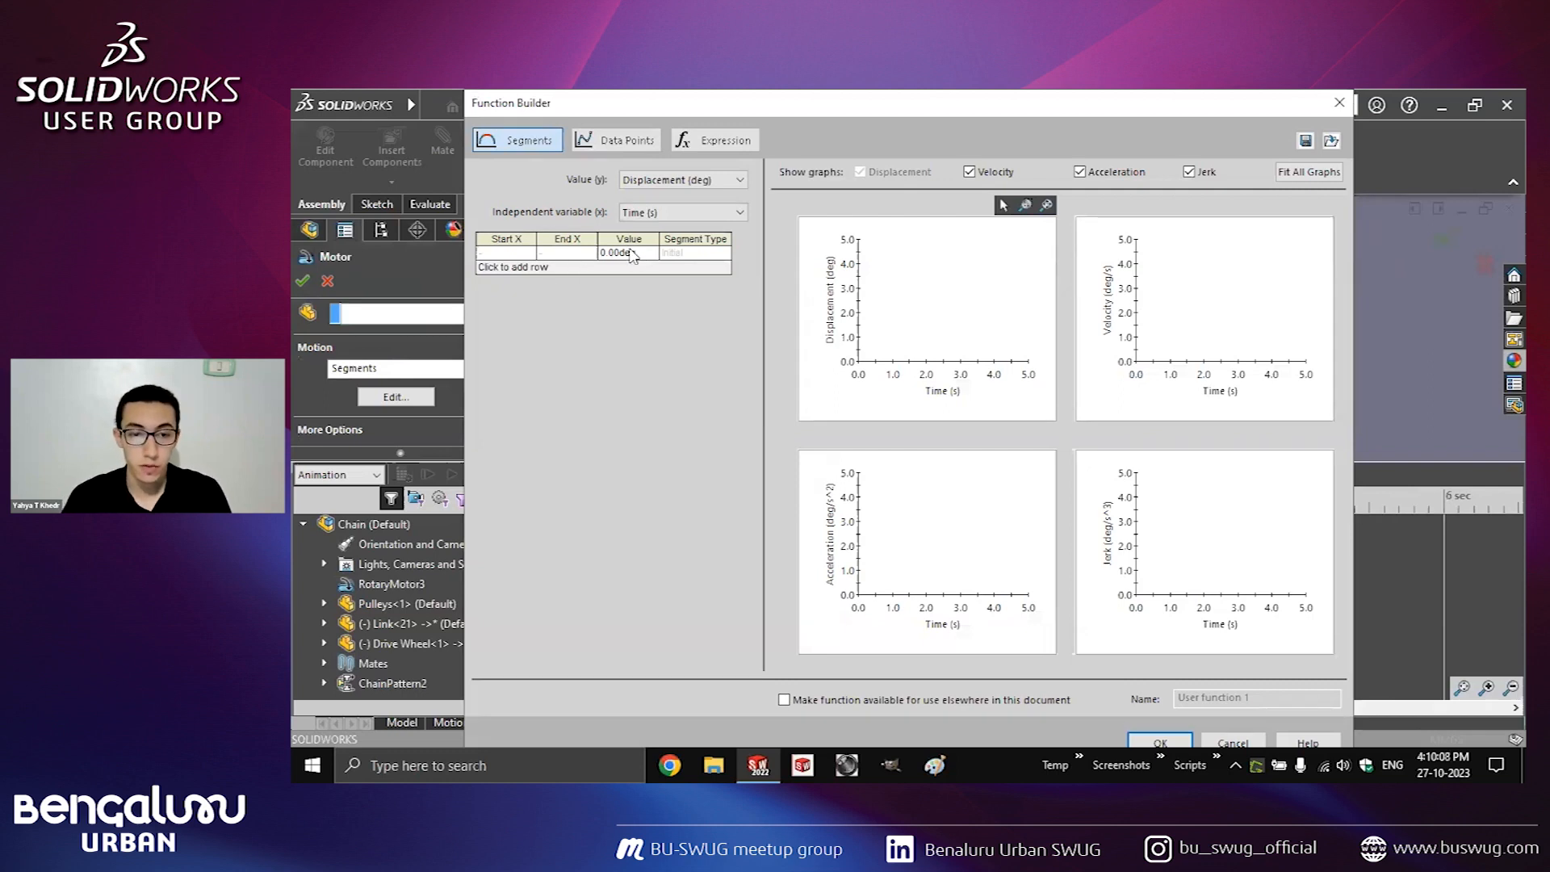
Add a first displacement segment to the motor function, running from 0 s to 1 s with a value of 180 degrees.
left_click(618, 268)
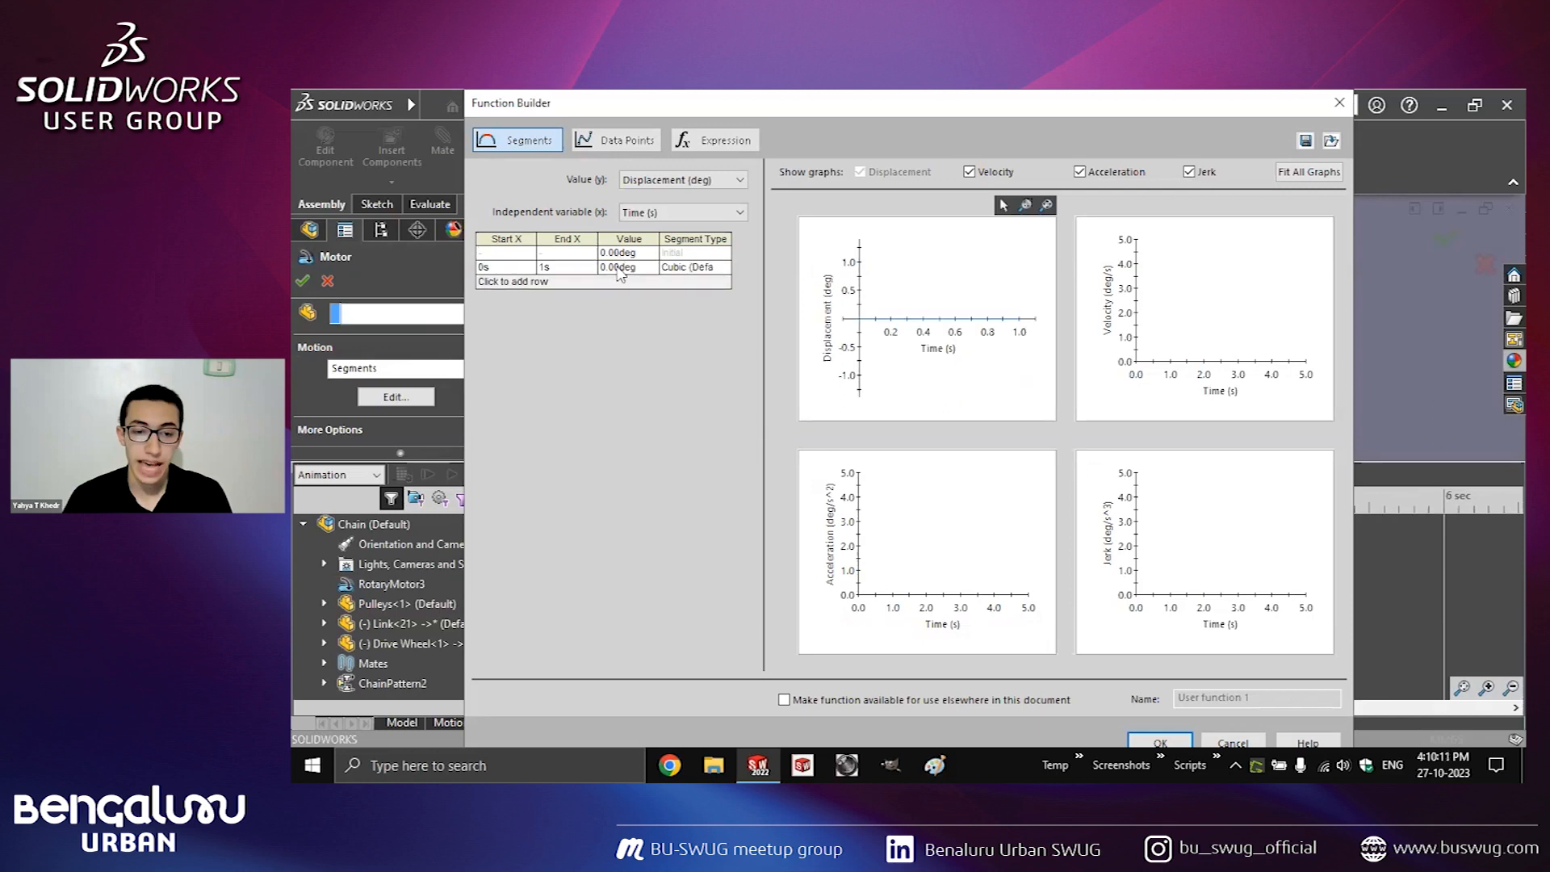
type("180")
key("Tab")
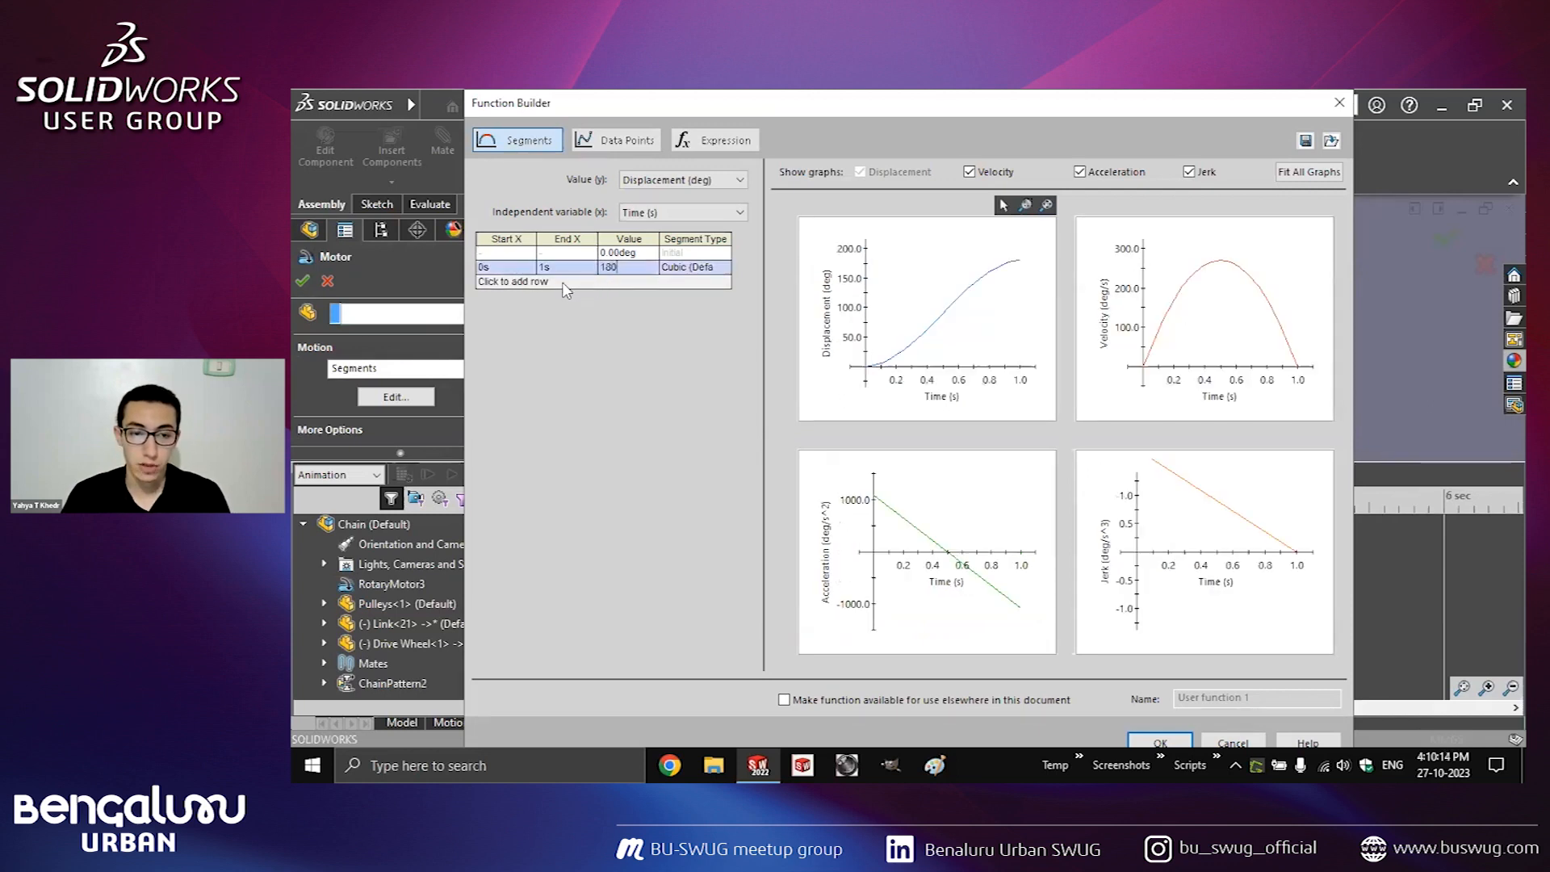
Add a second displacement segment starting at 1 s, with its end at 3 s and its value at 360 degrees.
left_click(562, 282)
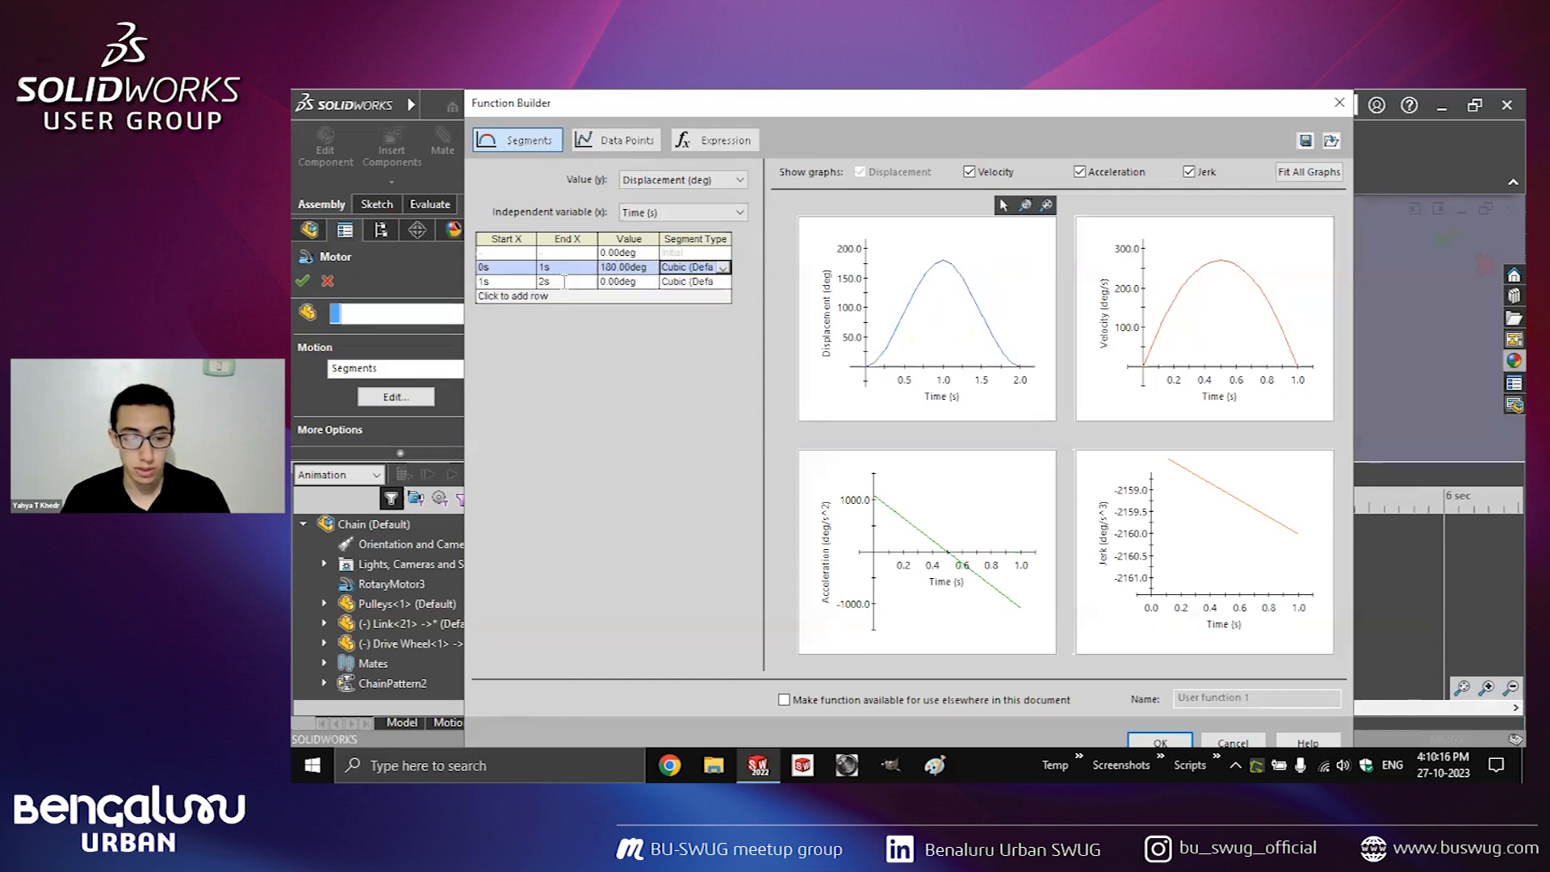
left_click(564, 282)
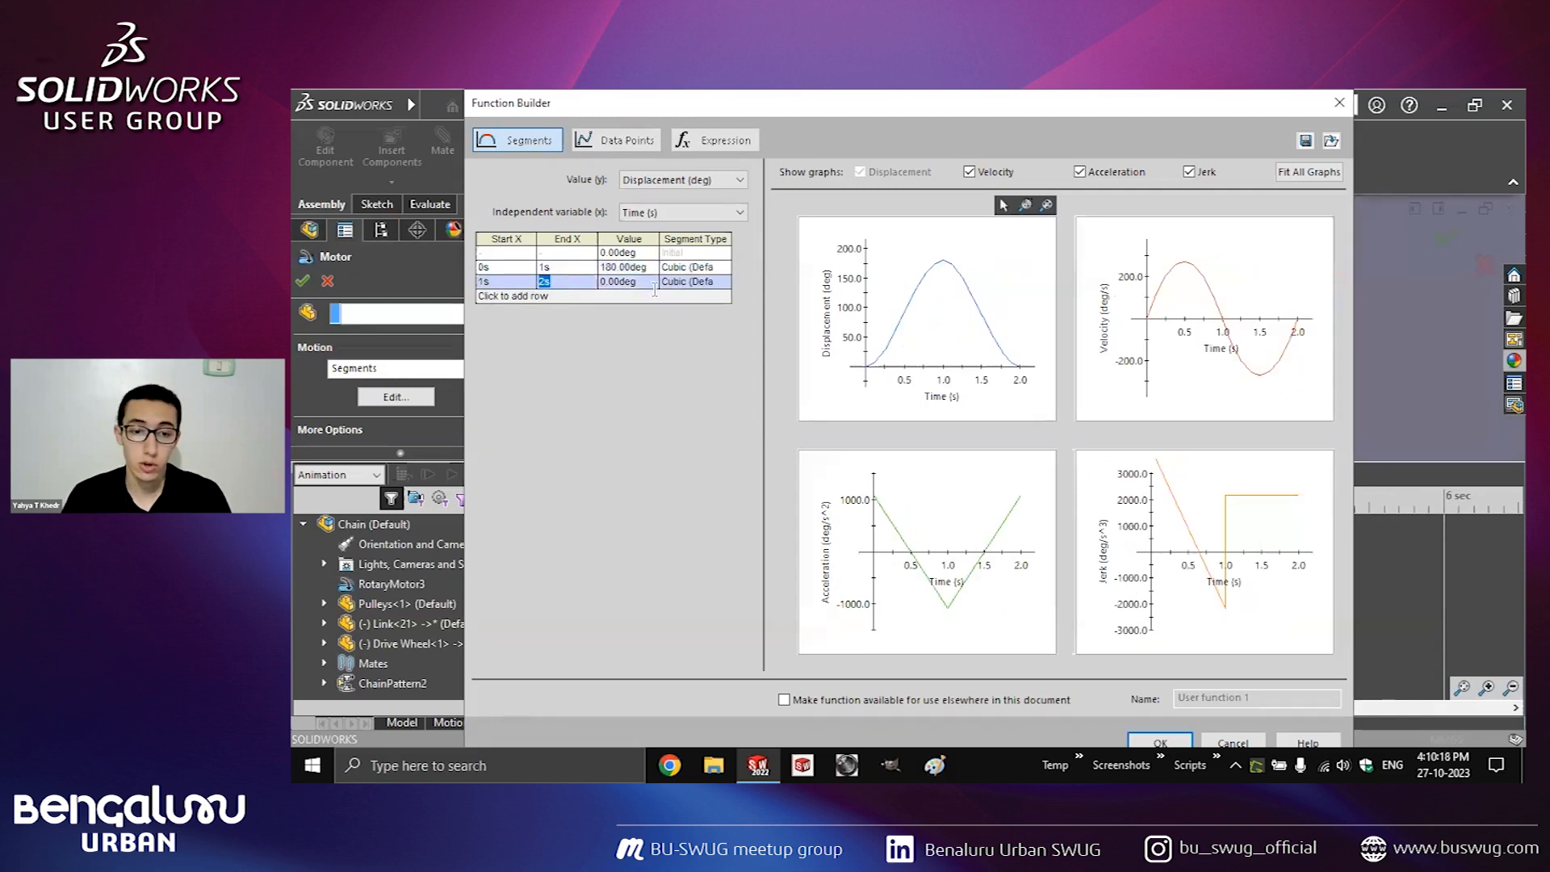
type("3")
key("Tab")
type("36")
key("Tab")
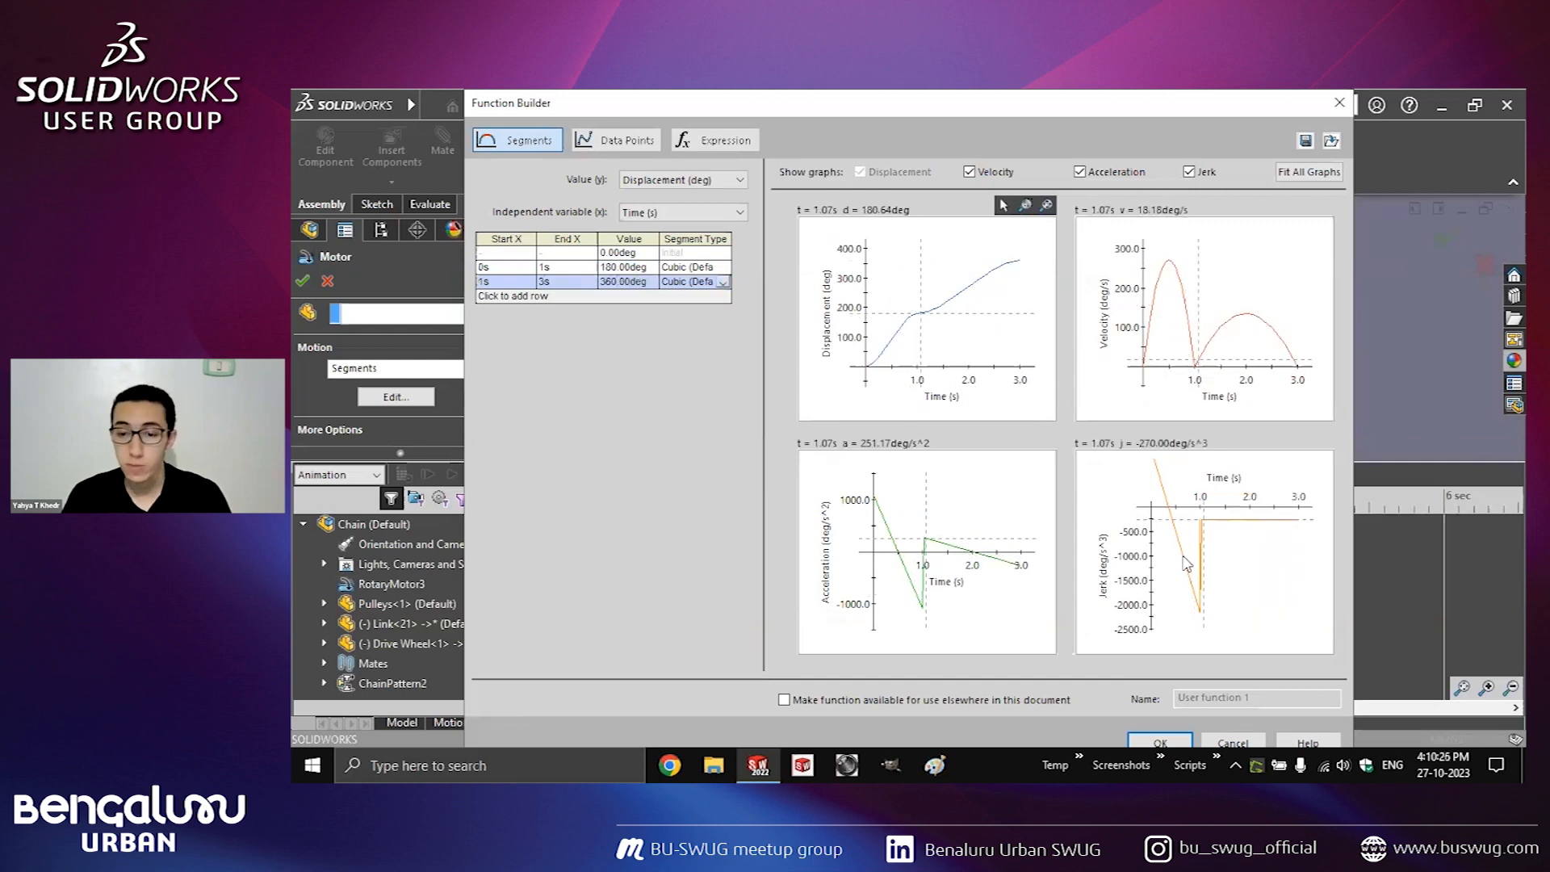
Set the first segment's type to Linear and the second's to Half-Cosine, and accept the motor function.
left_click(724, 269)
left_click(723, 268)
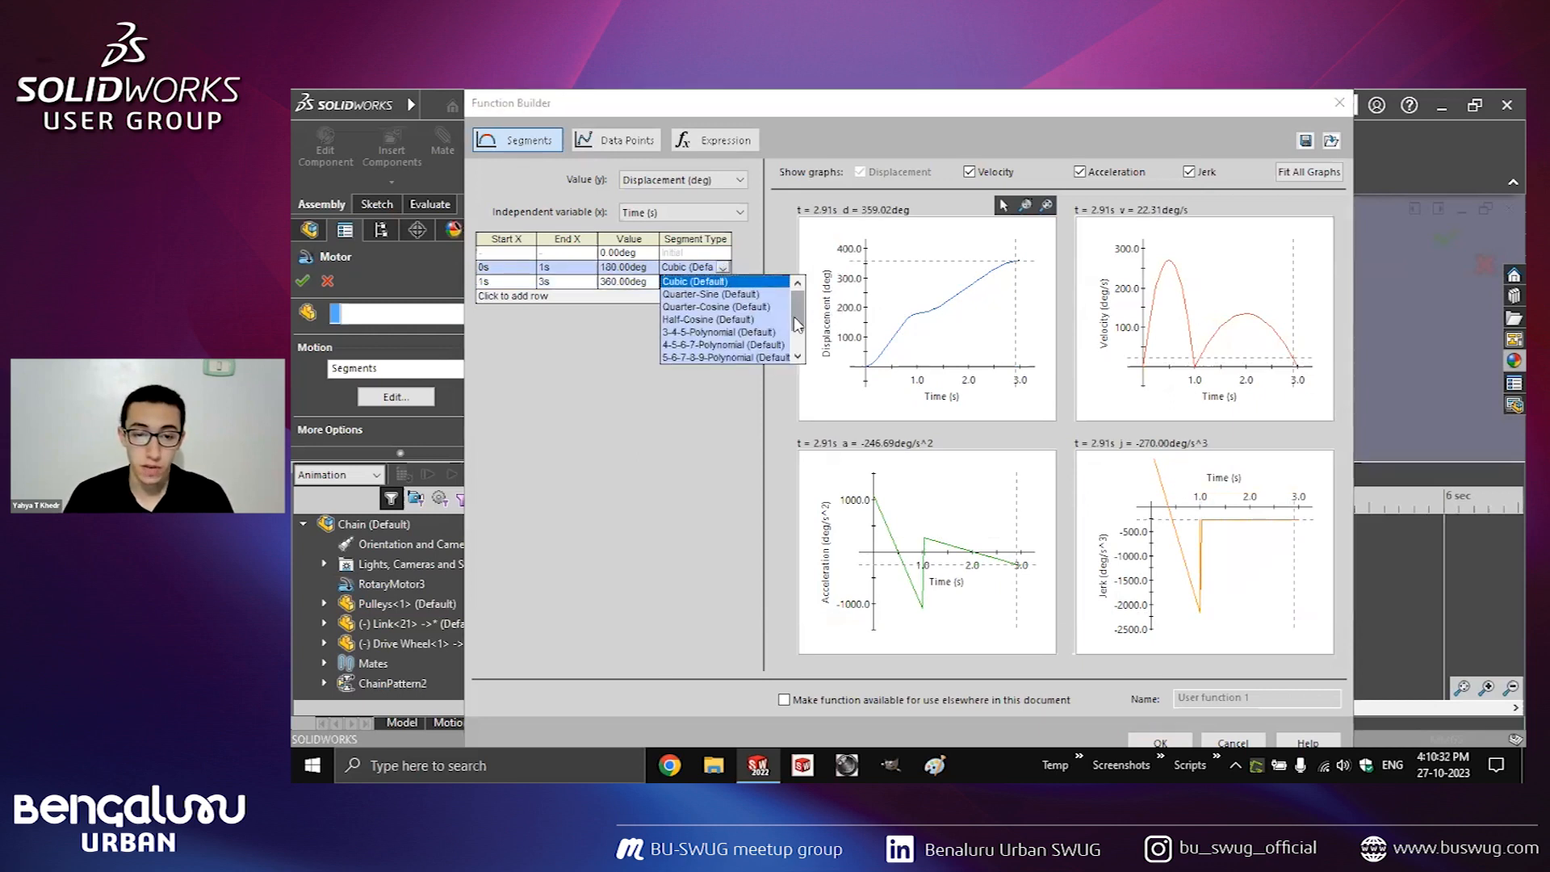
left_click_drag(793, 317, 797, 346)
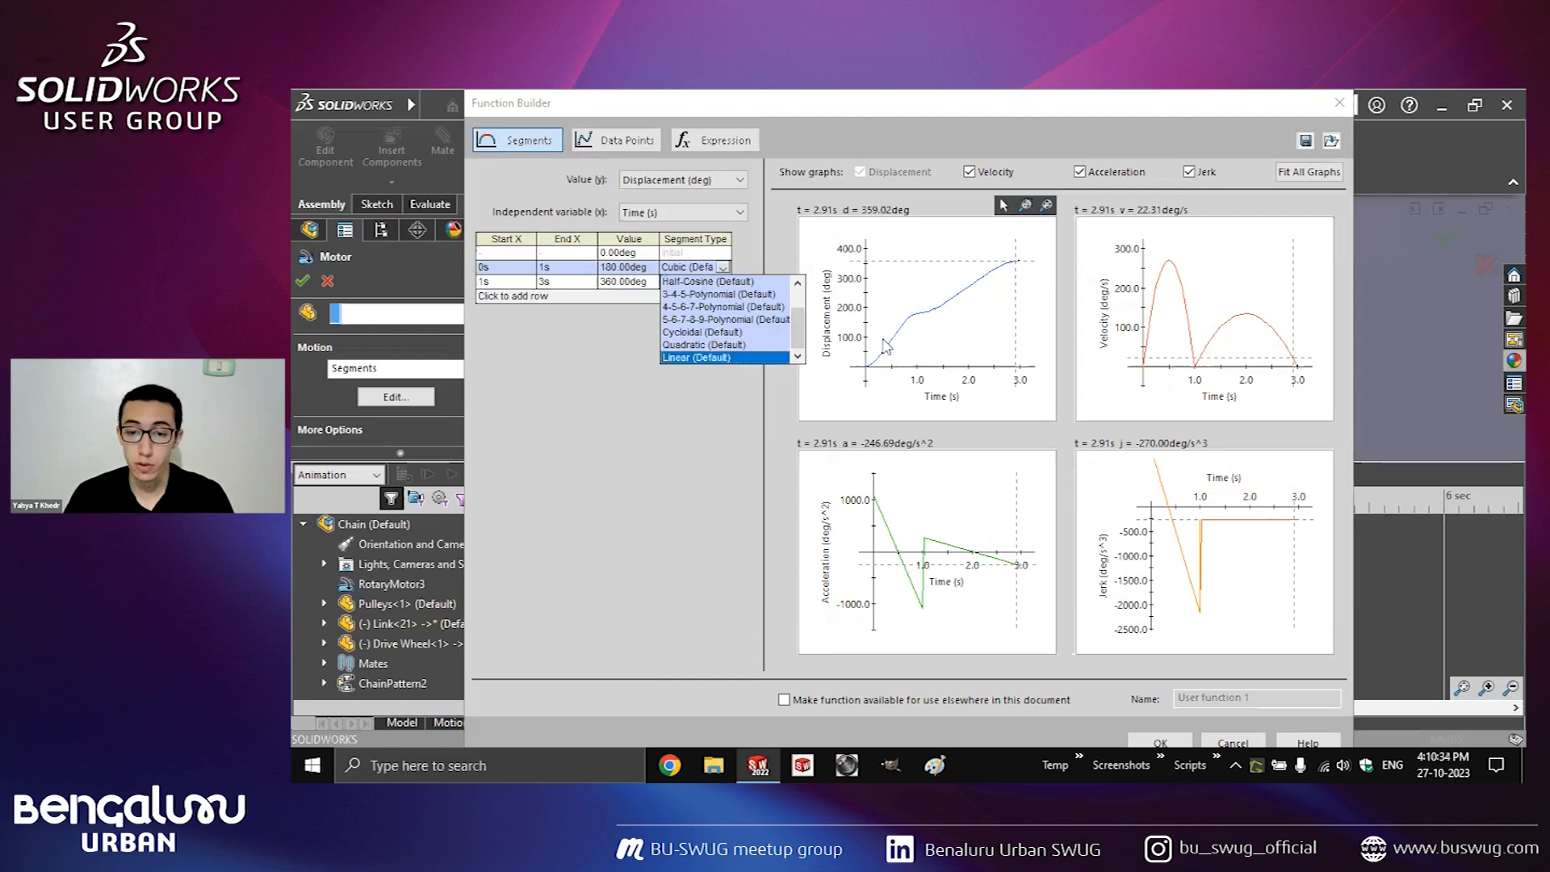
left_click(701, 356)
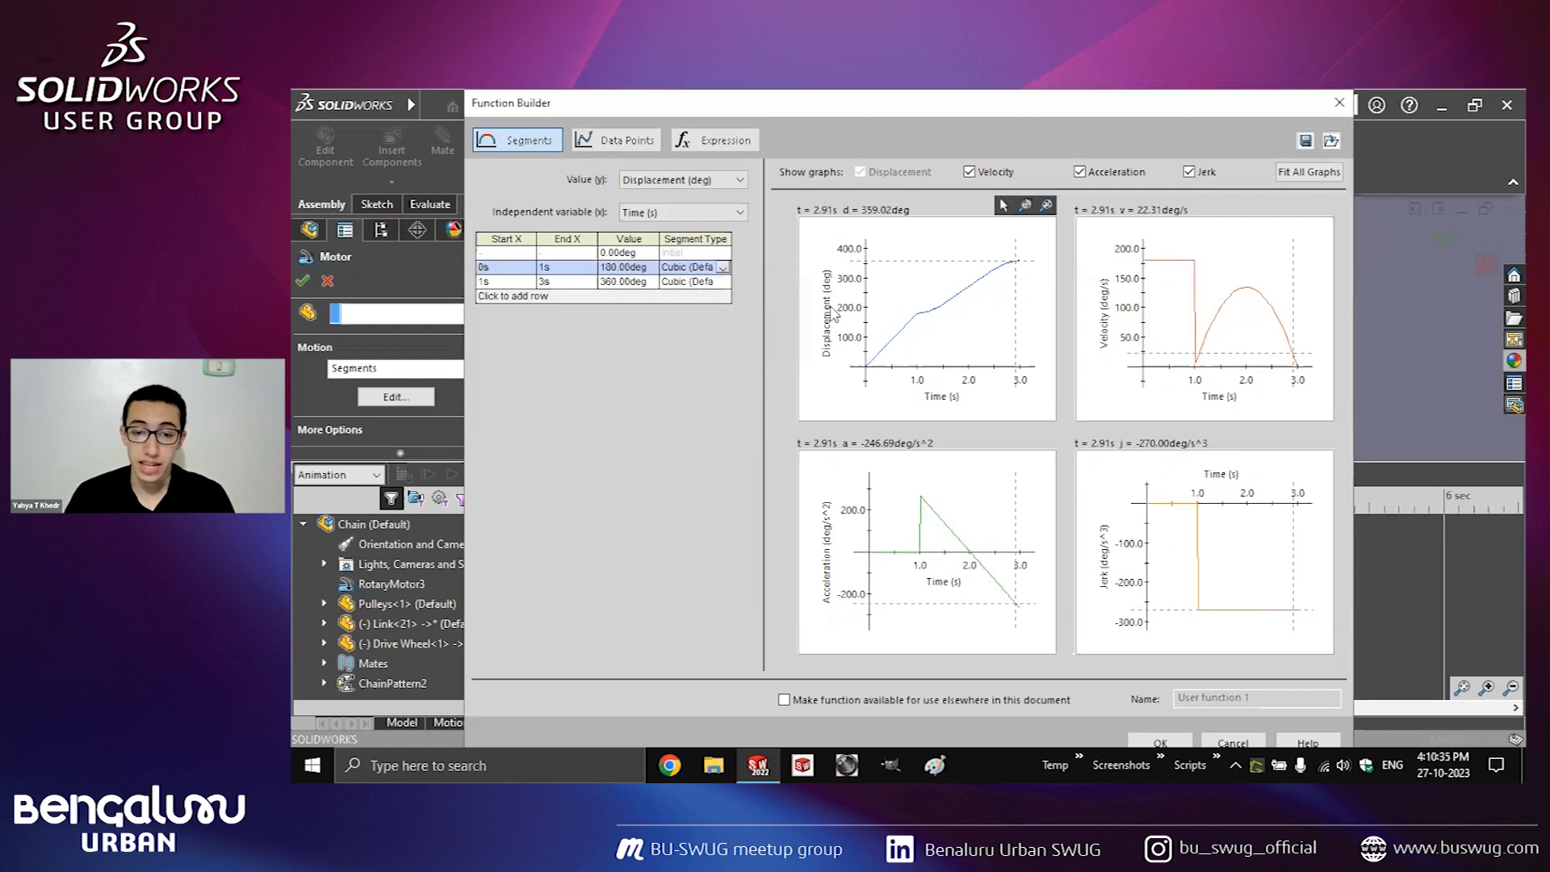
left_click(723, 284)
left_click(722, 282)
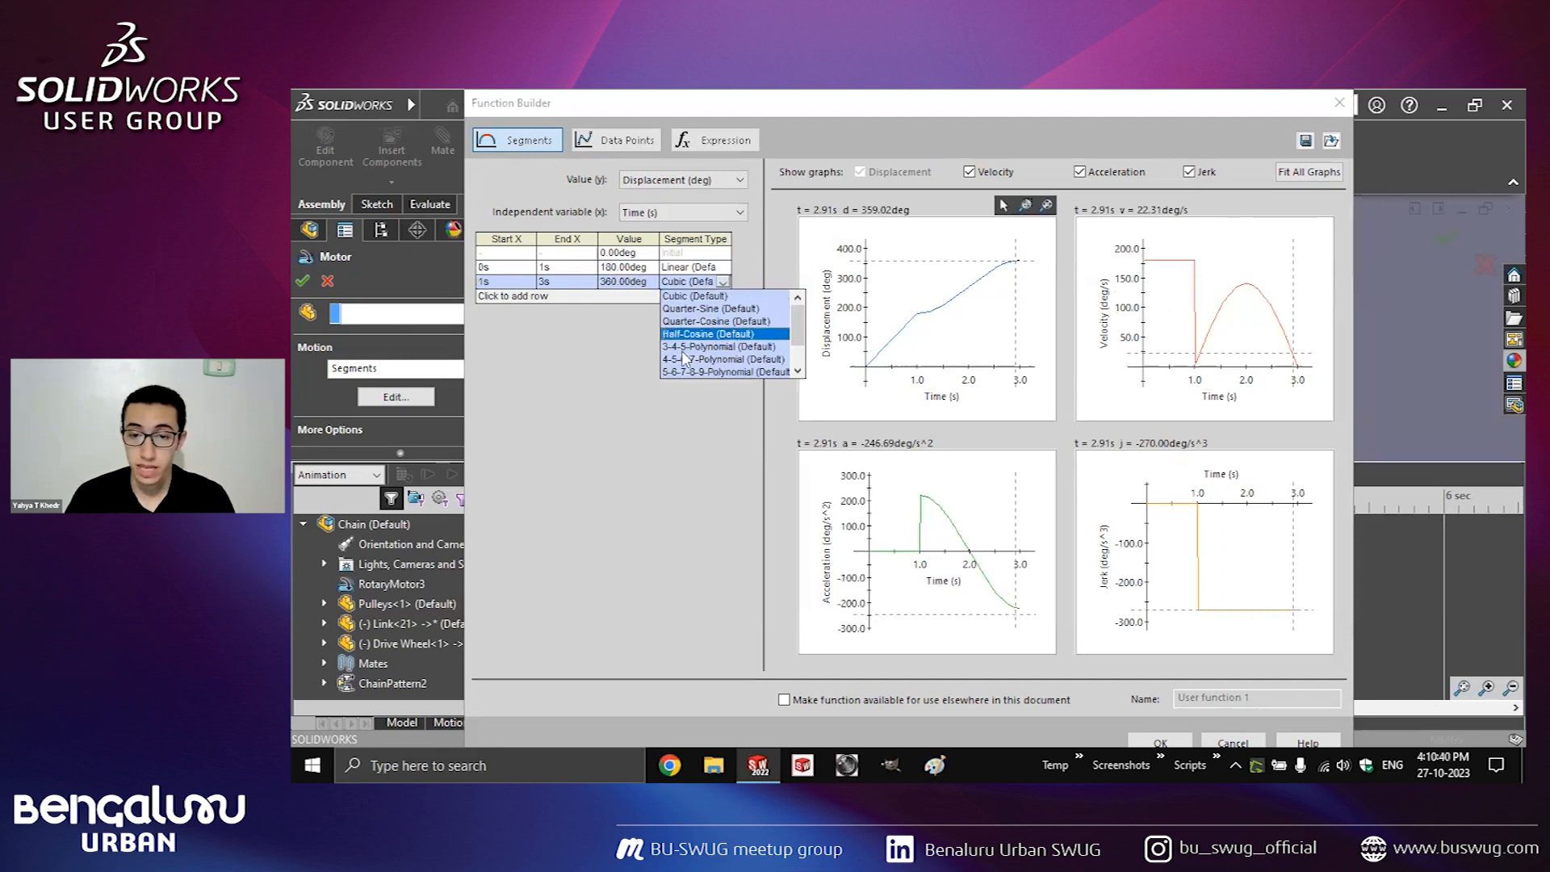
left_click(880, 326)
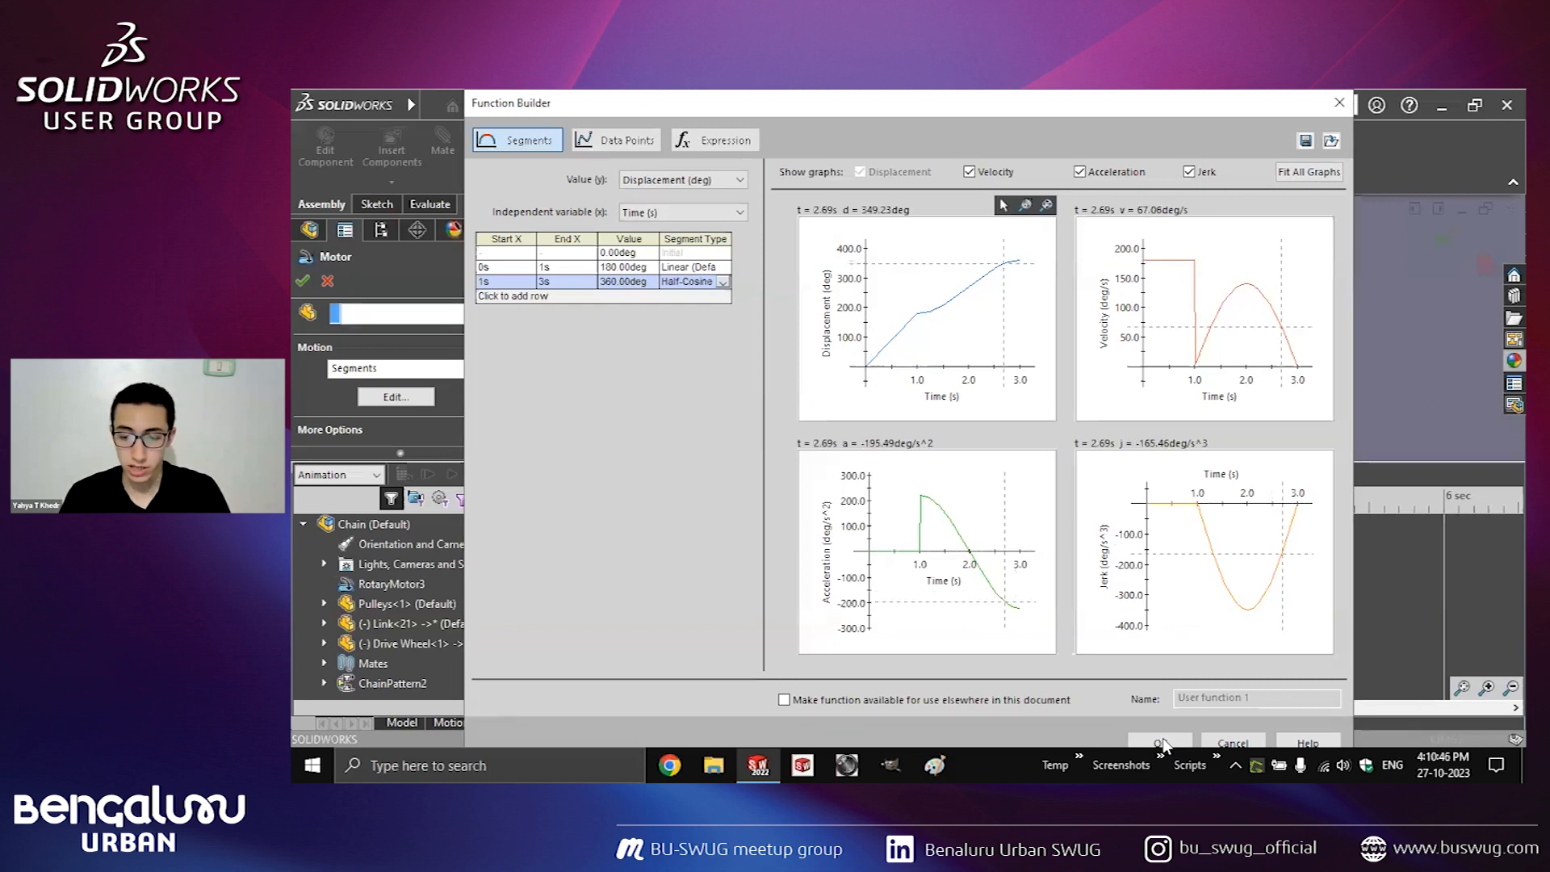
key("Return")
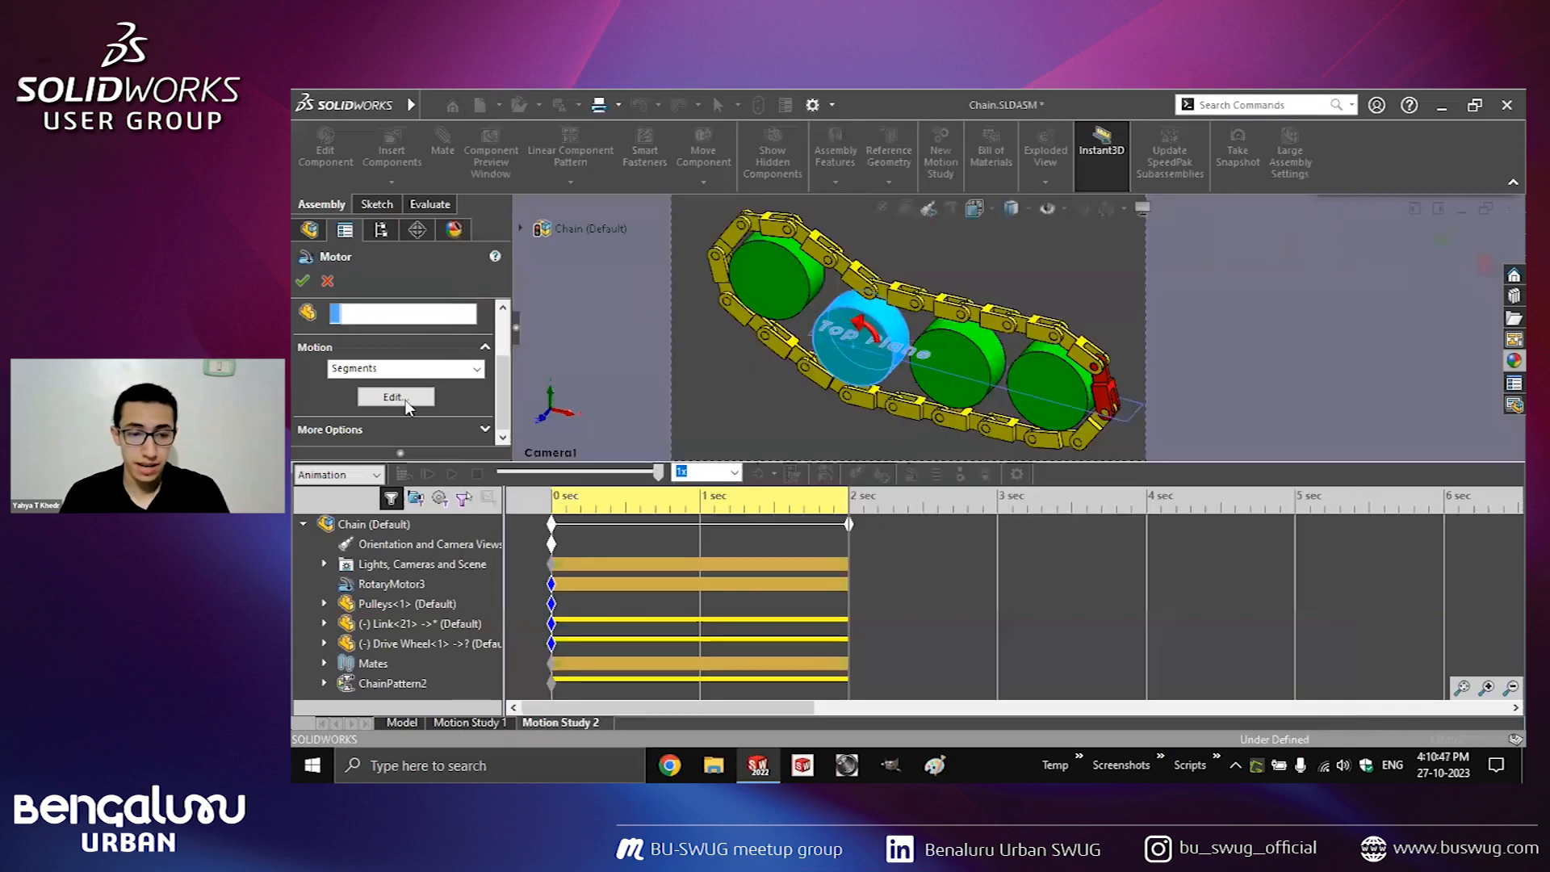
Extend the chain's motion study to 3 seconds and recalculate it, scrubbing the result from 1 second to the end.
left_click(881, 639)
left_click_drag(850, 525, 998, 524)
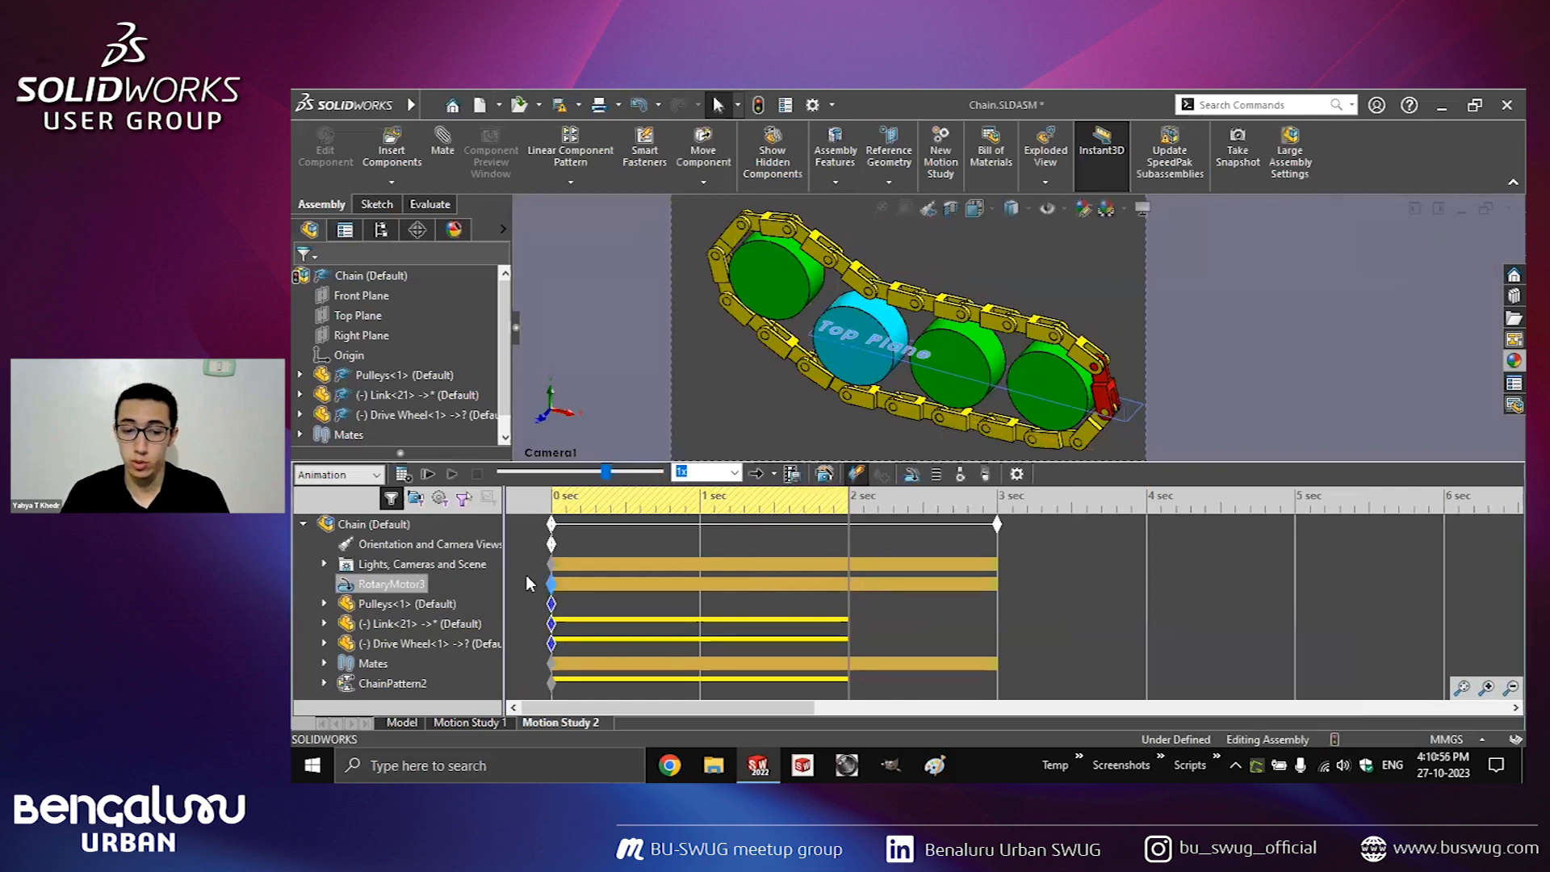
left_click(379, 525)
left_click(402, 475)
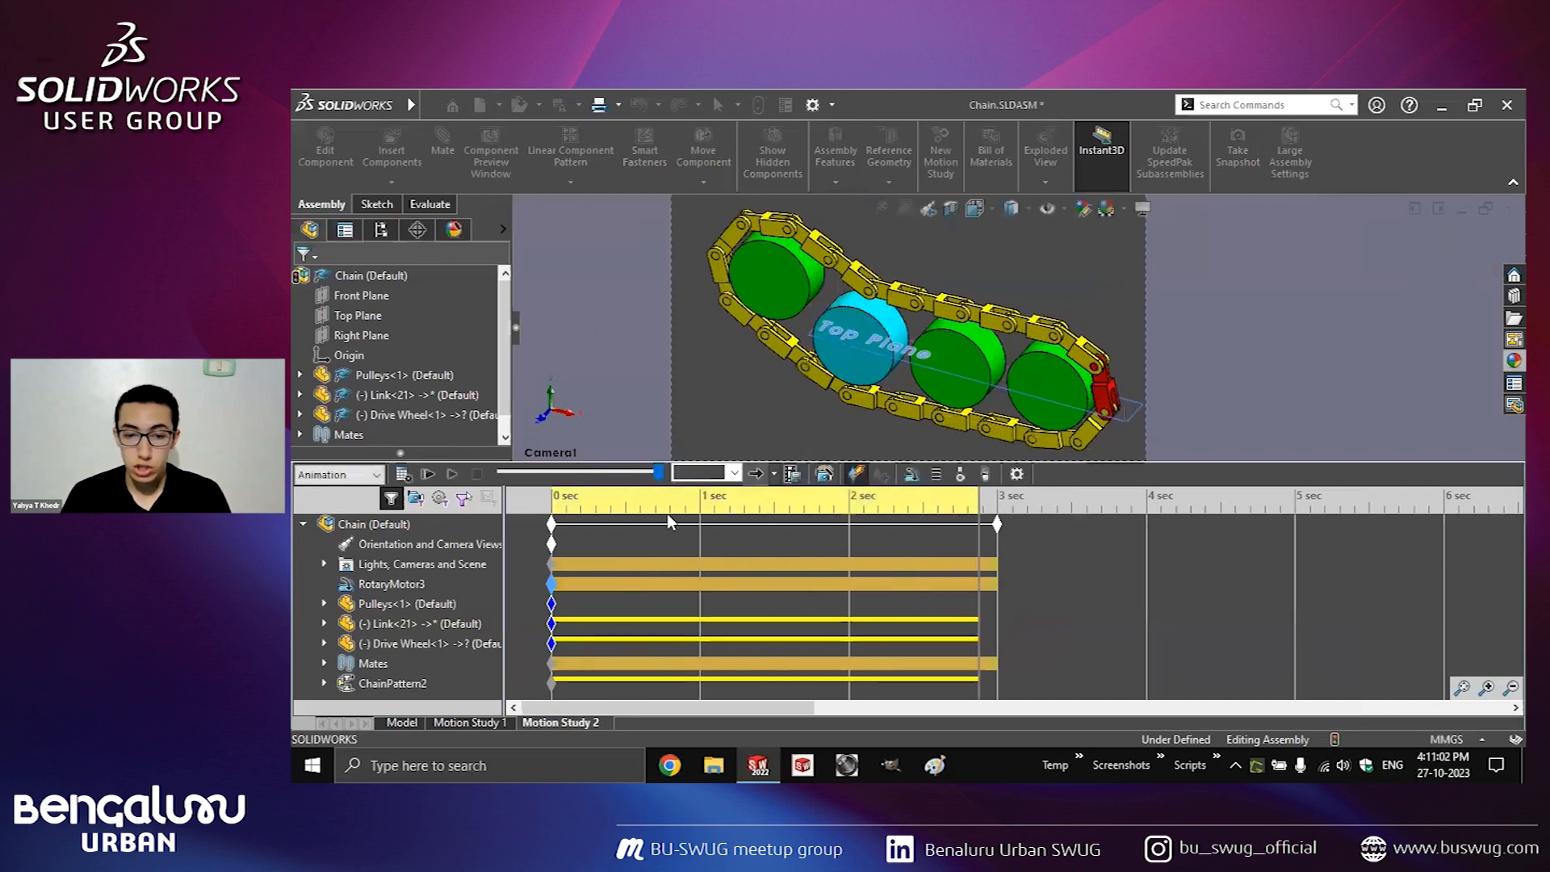
left_click(699, 504)
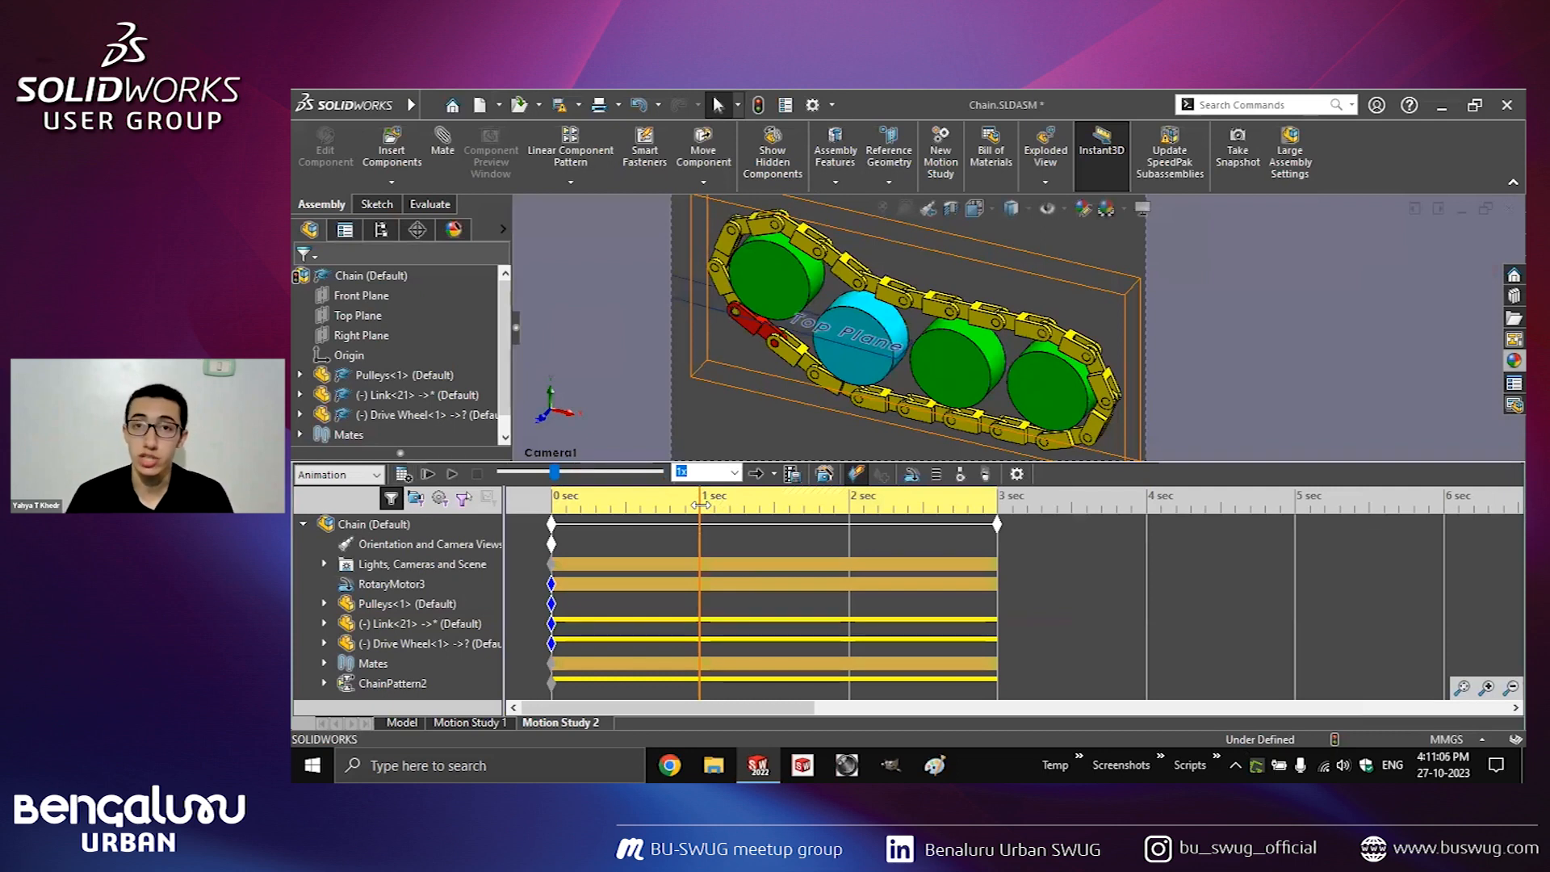
left_click_drag(699, 503, 998, 511)
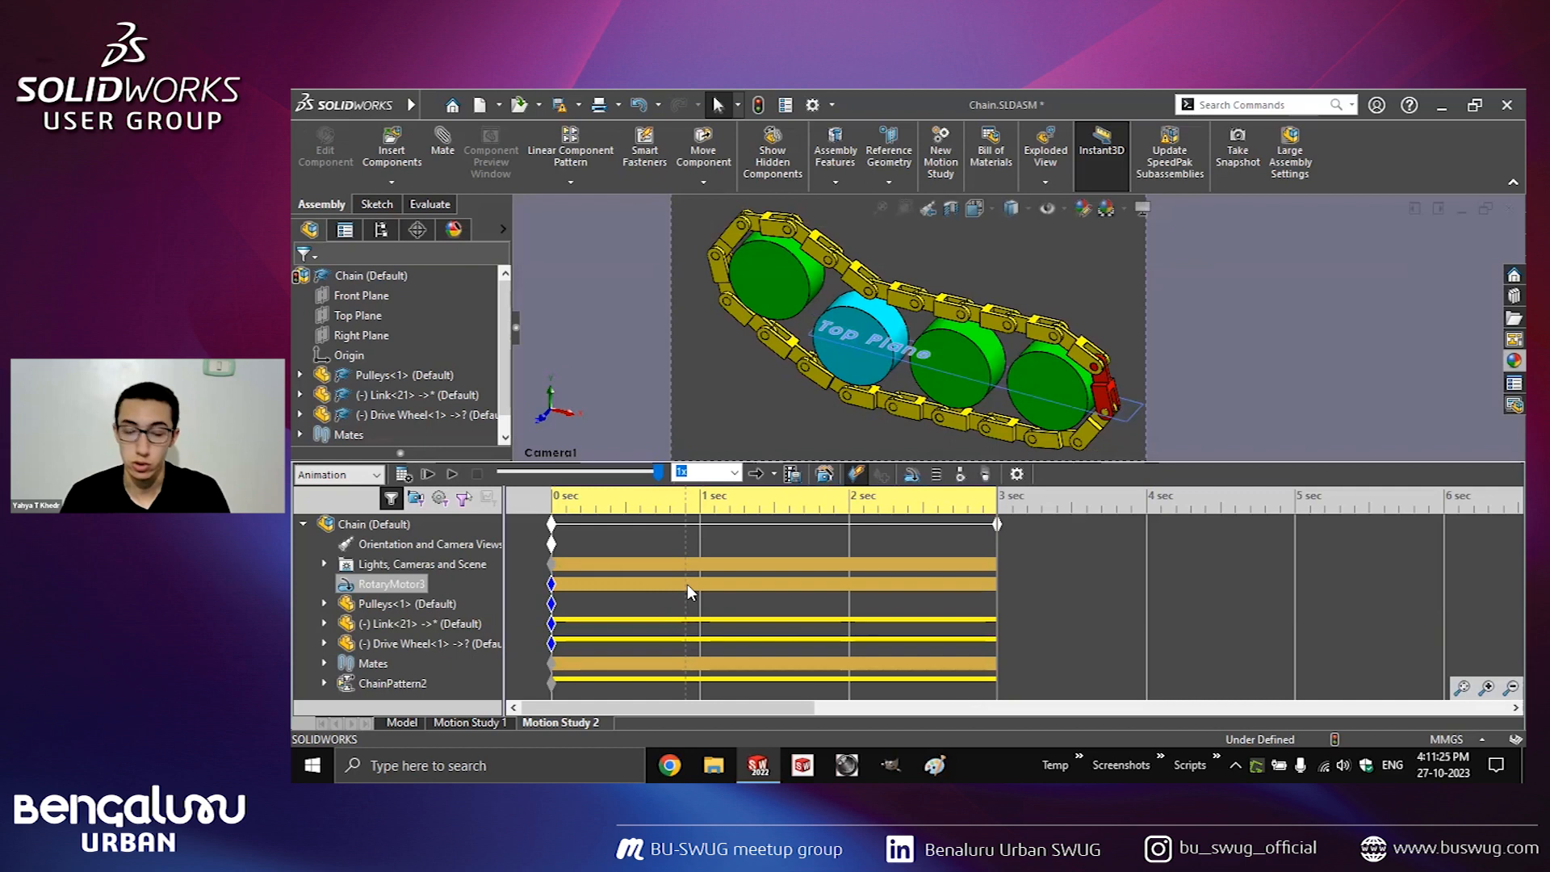
Close the Chain assembly and open the Animation Wizard rotation example from the Animation Techniques slide.
key("ctrl+w")
left_click(646, 377)
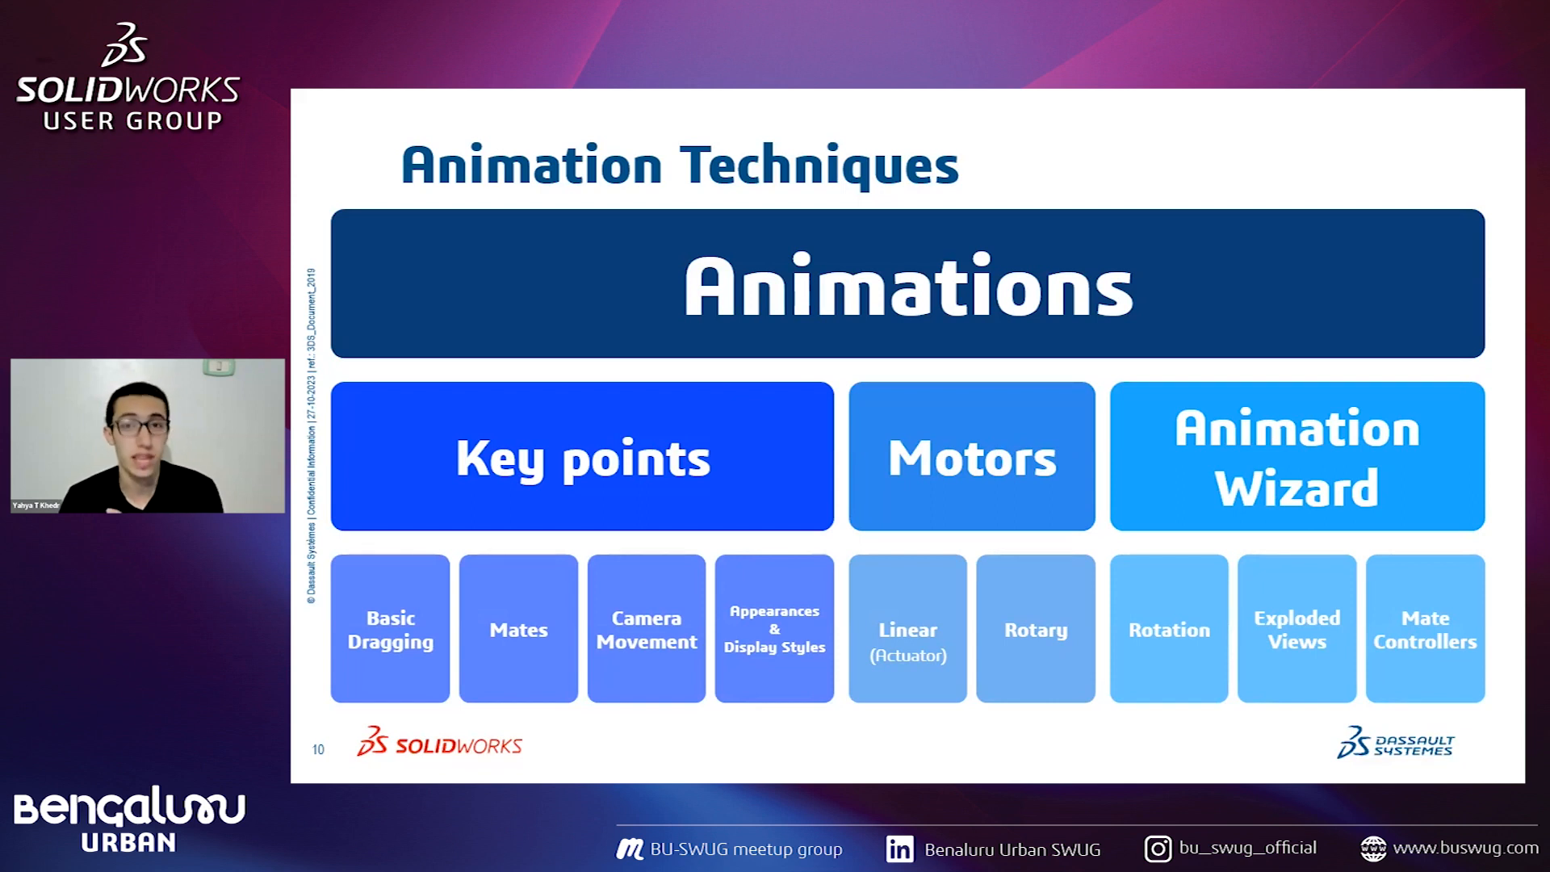
left_click(1156, 634)
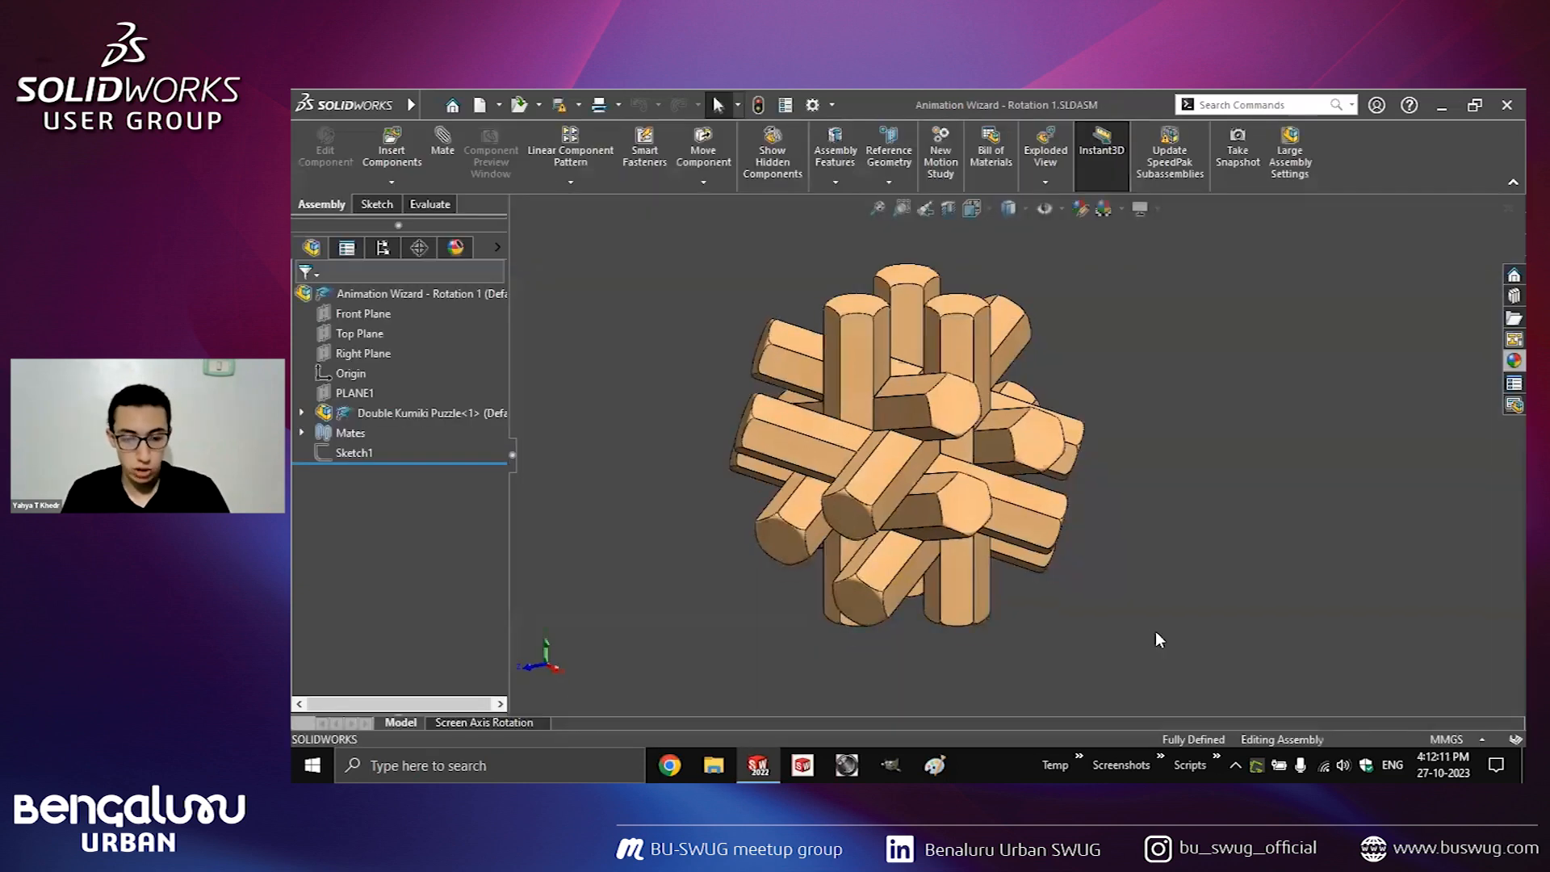
Open the Windows Clock app, reset its stopwatch to zero and start timing.
key("super")
type("clock")
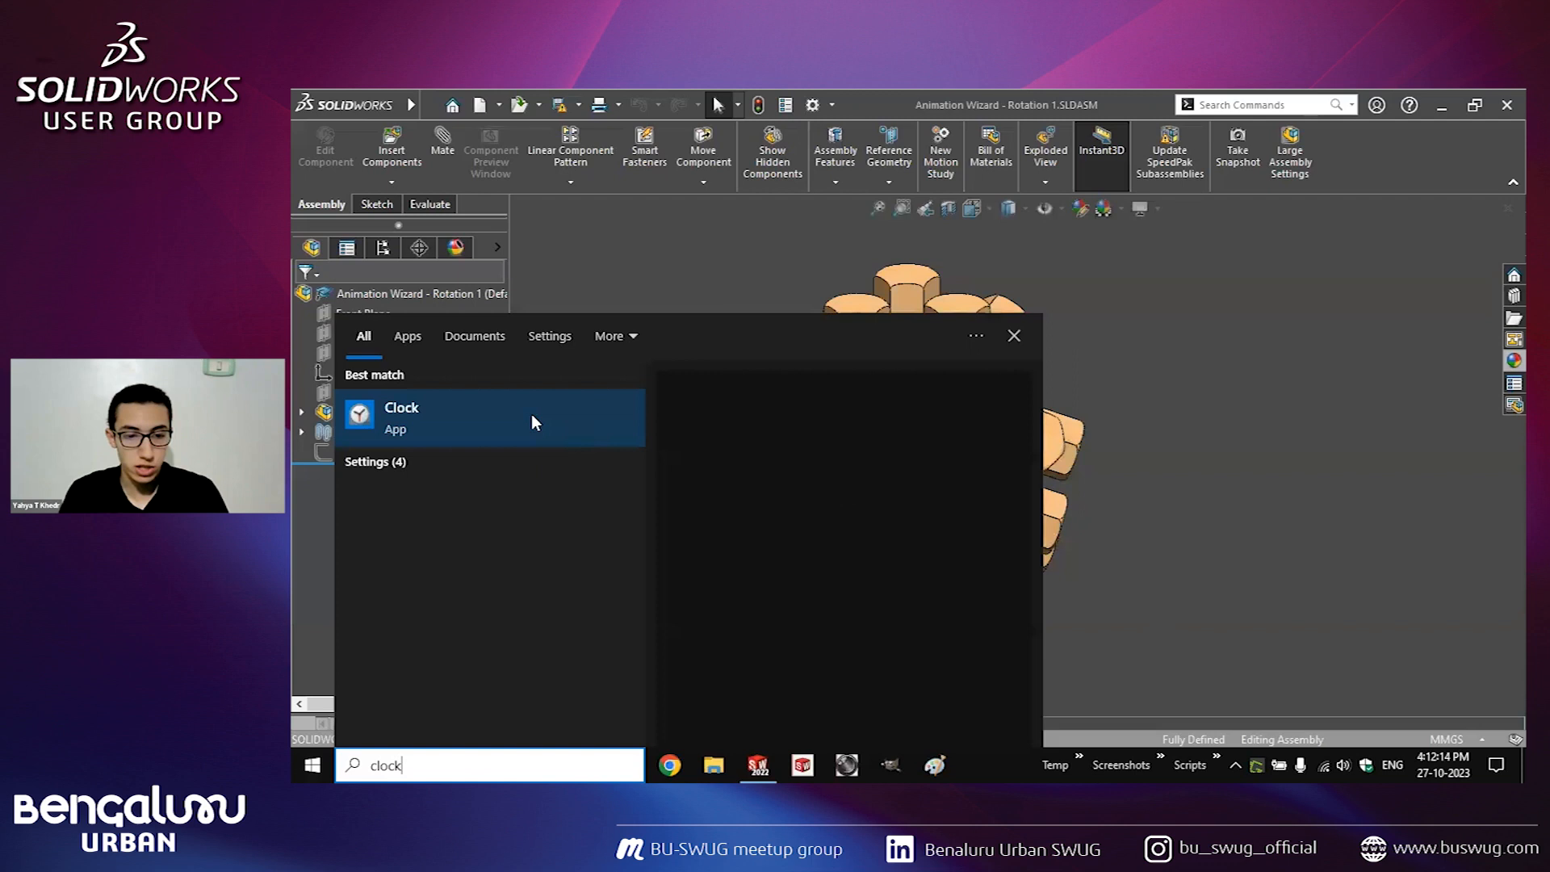
key("Return")
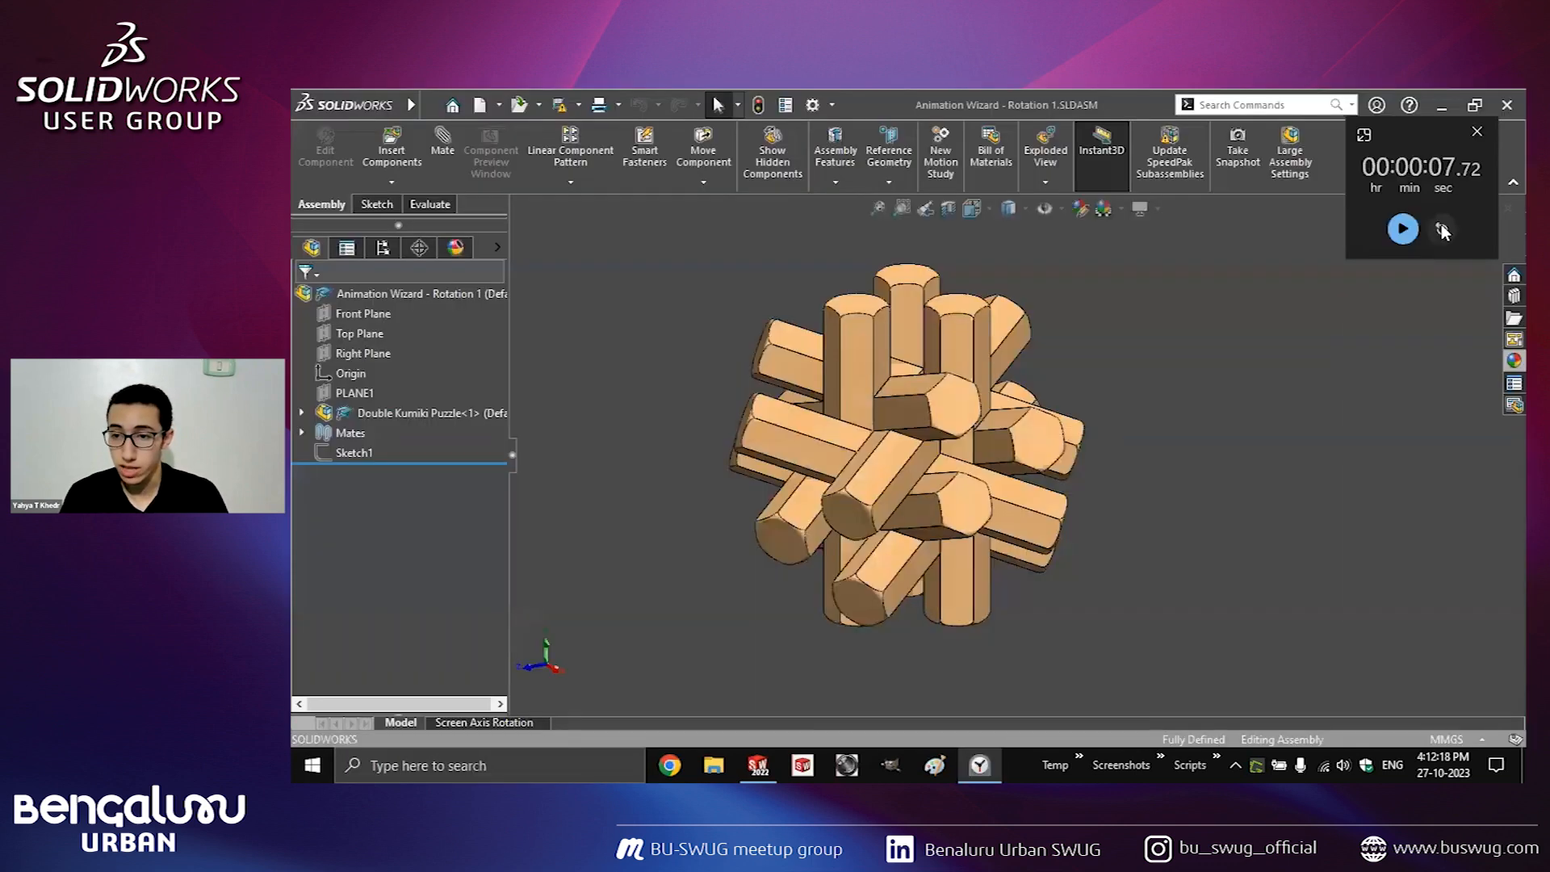
left_click(1441, 226)
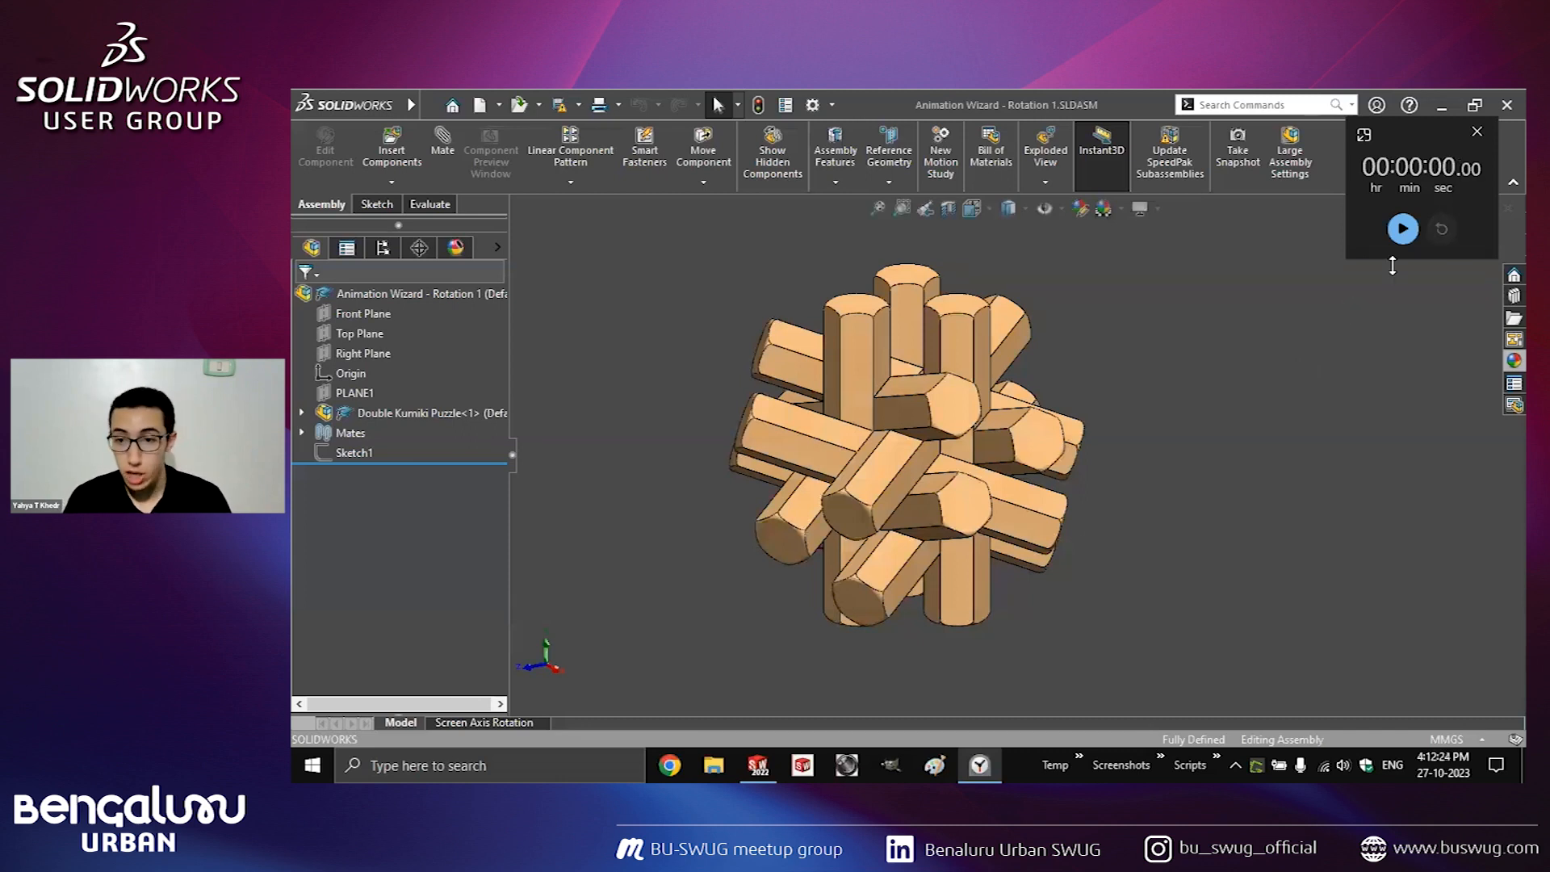
left_click(1404, 230)
Create a new motion study with a 10-second Rotate model animation from the Animation Wizard, and stop the stopwatch.
left_click(940, 153)
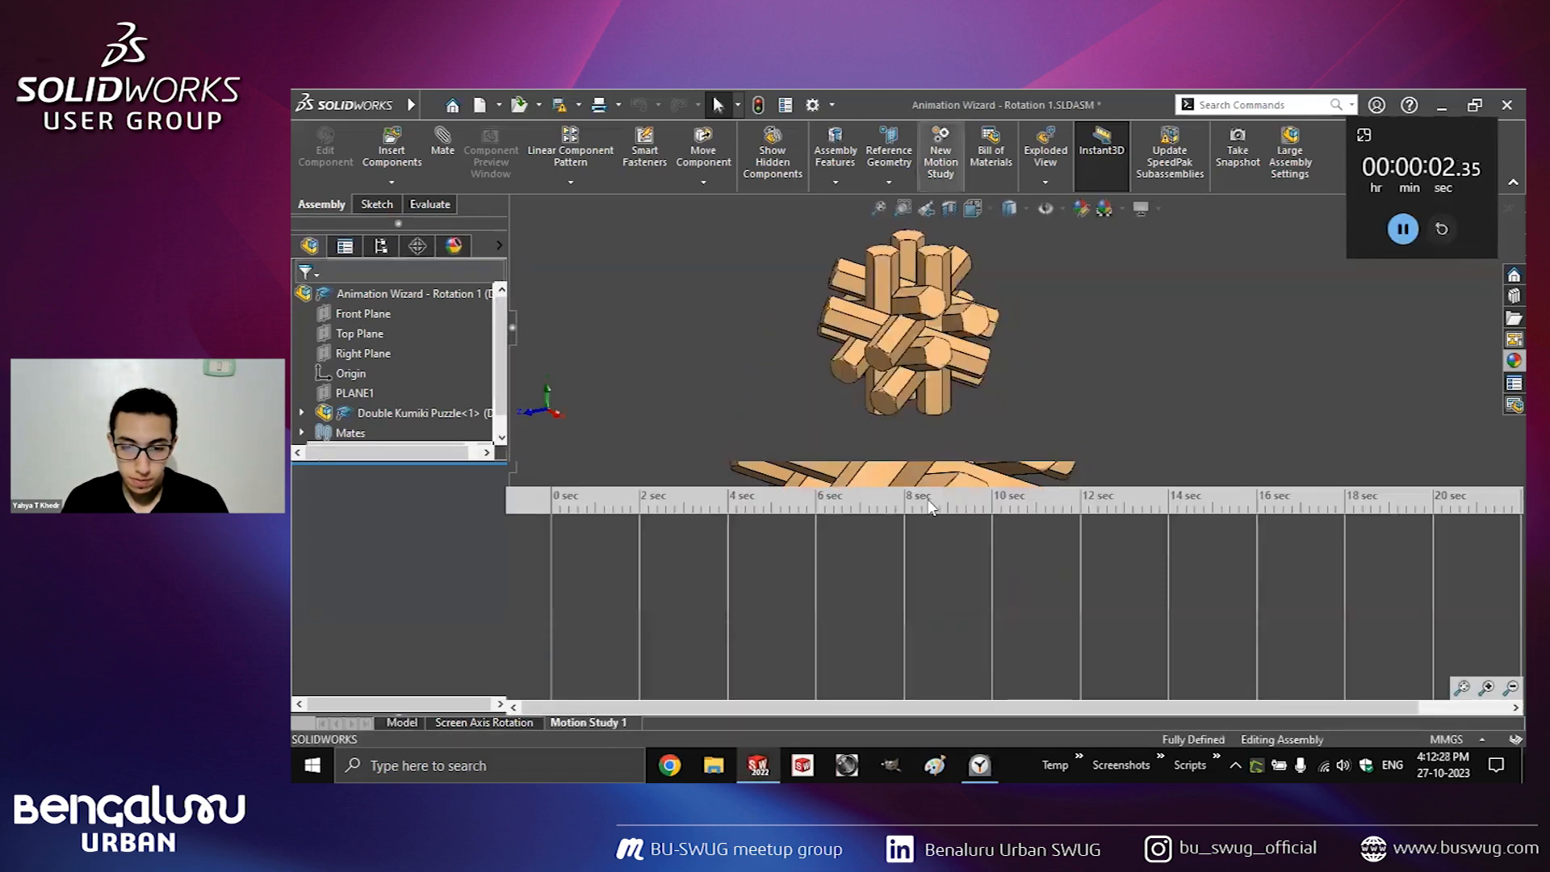
left_click(828, 475)
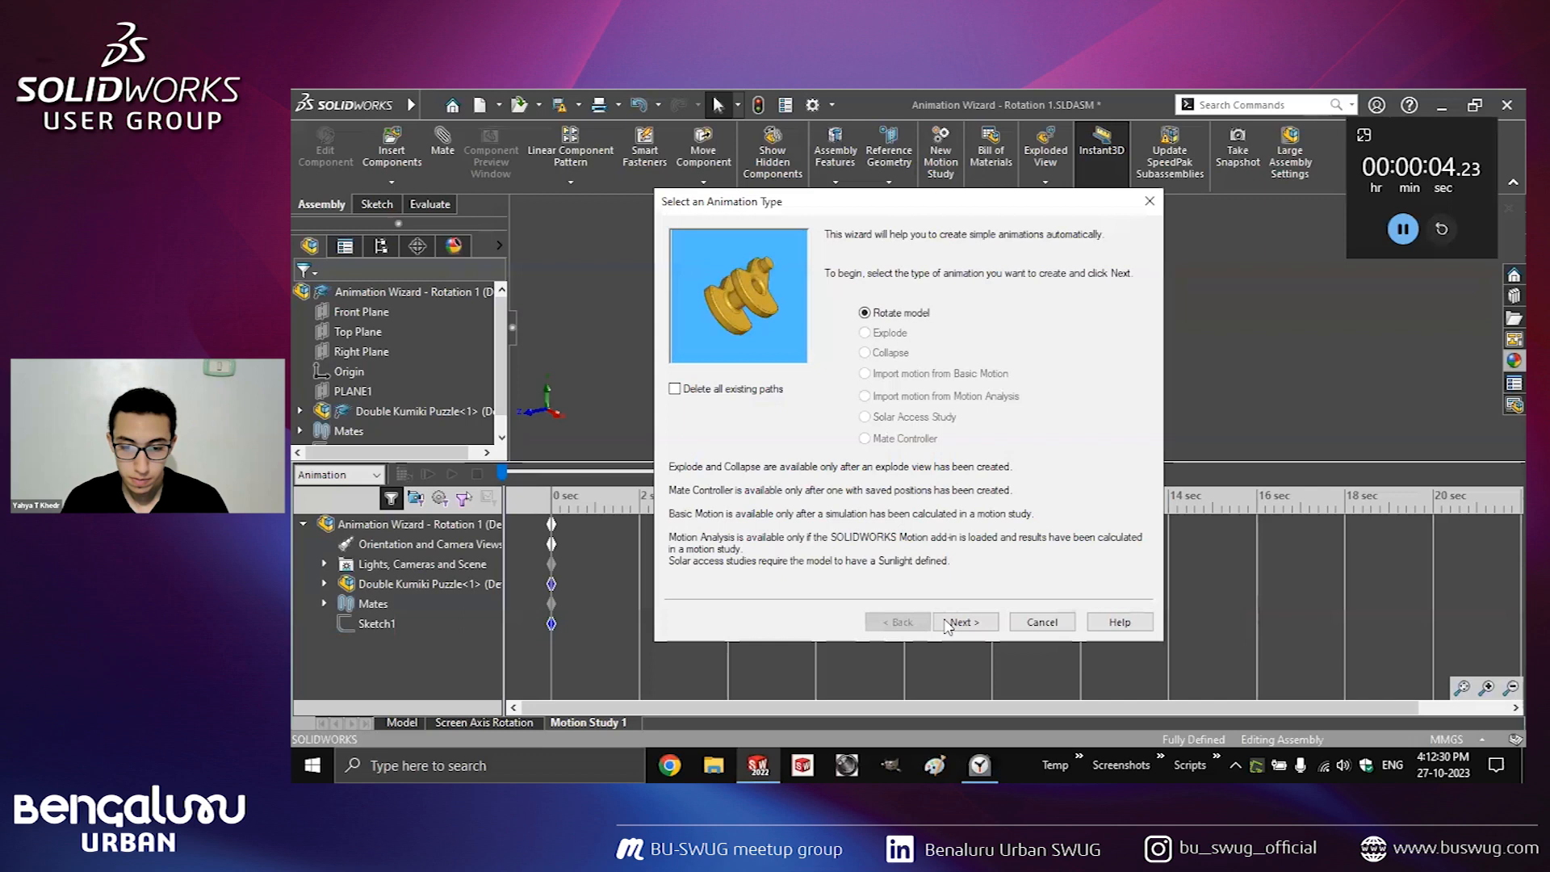
left_click(949, 623)
left_click(964, 623)
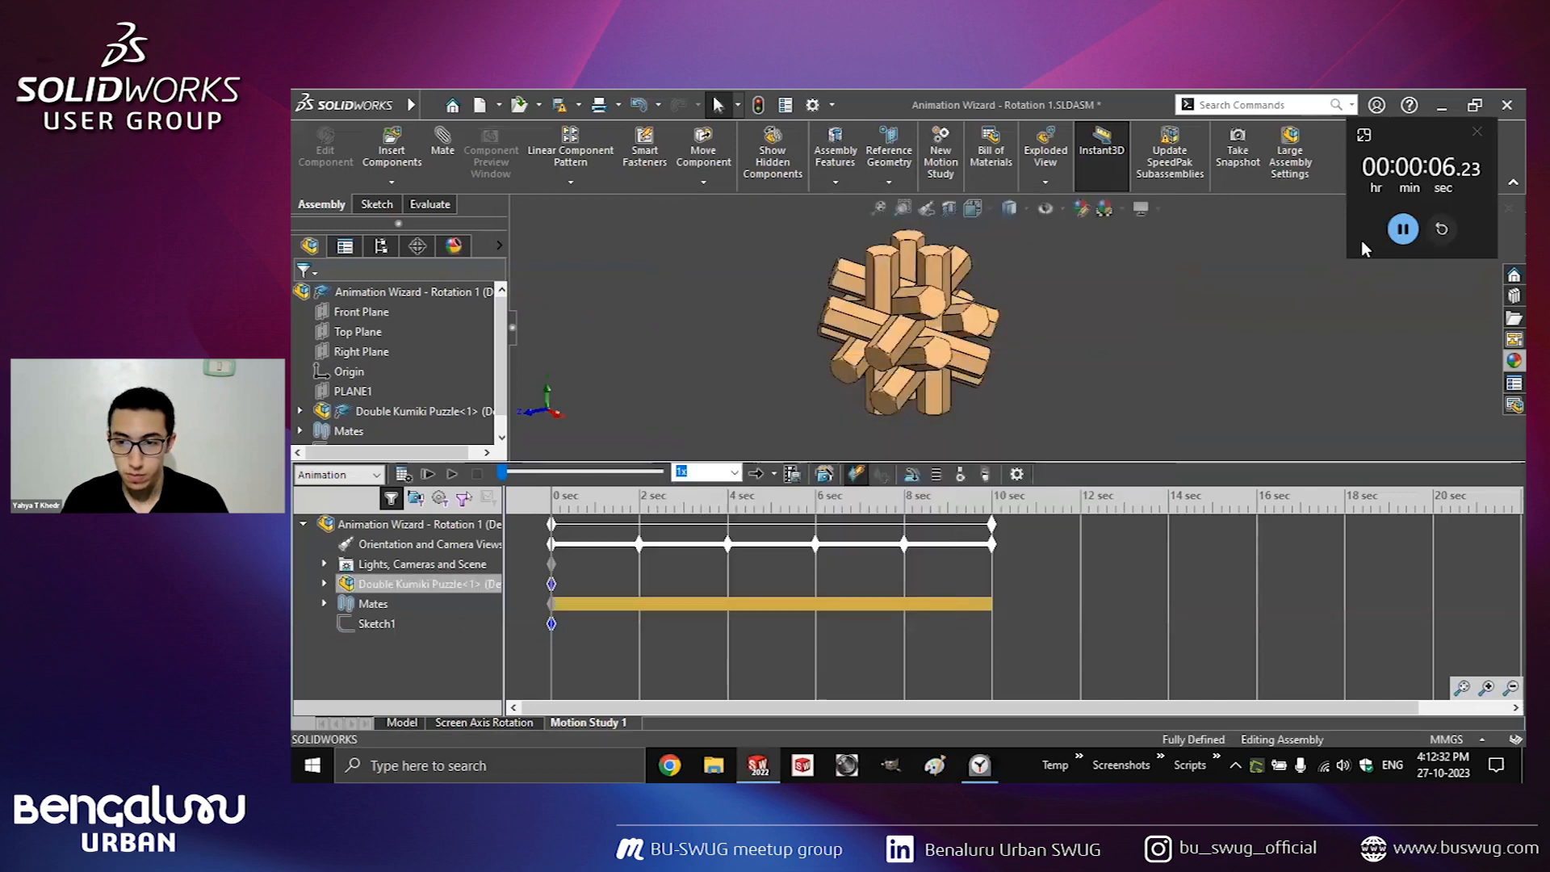
left_click(1401, 229)
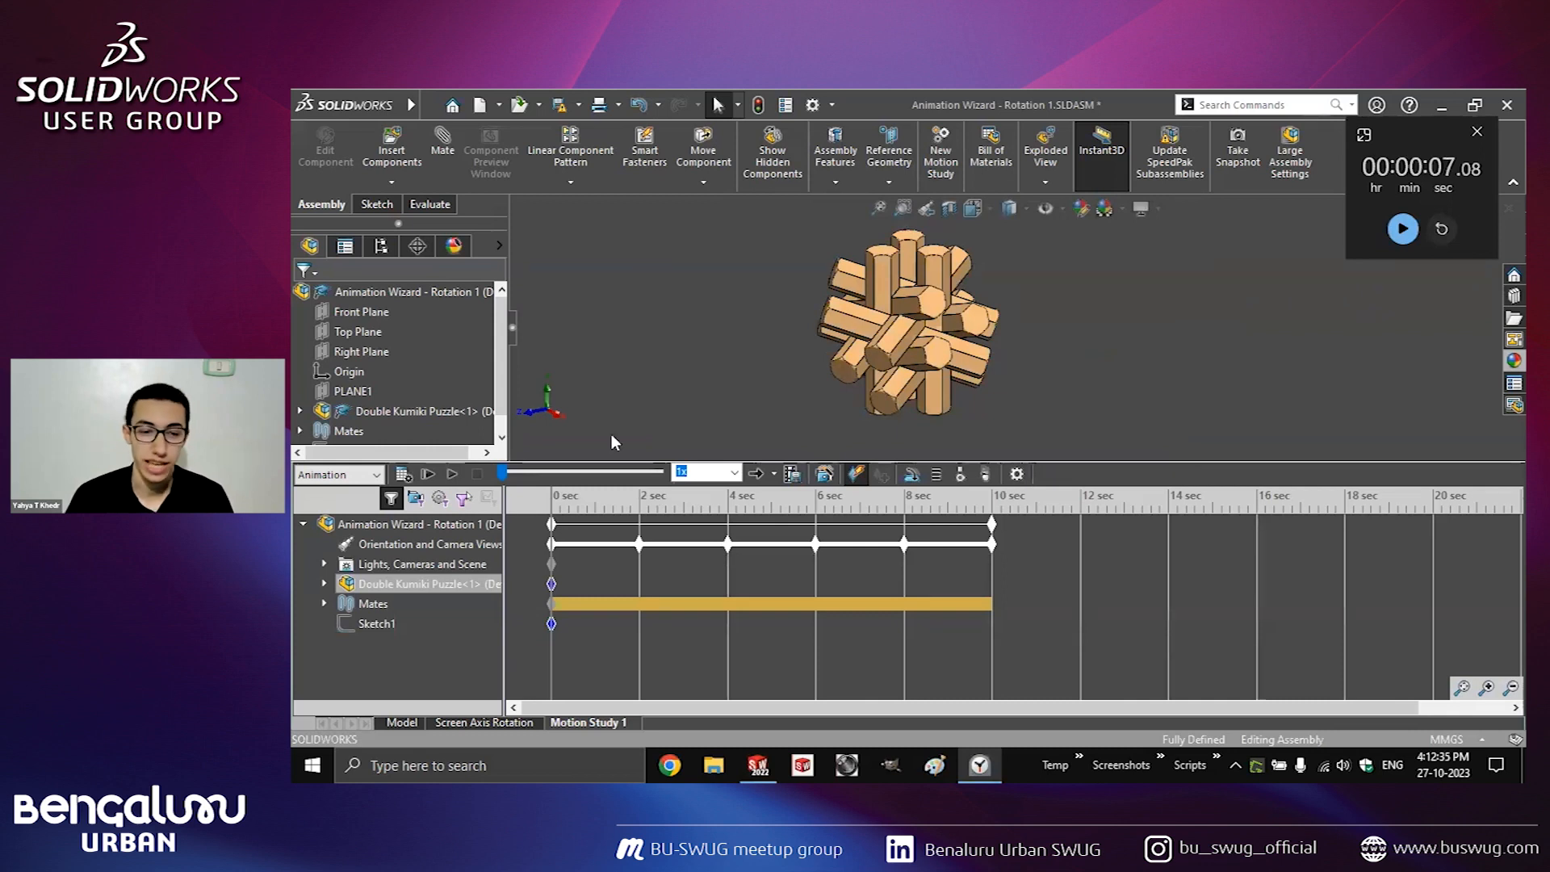
Turn on RealView graphics and shaded-mode shadows for the puzzle assembly's view.
left_click(1155, 212)
left_click(1164, 233)
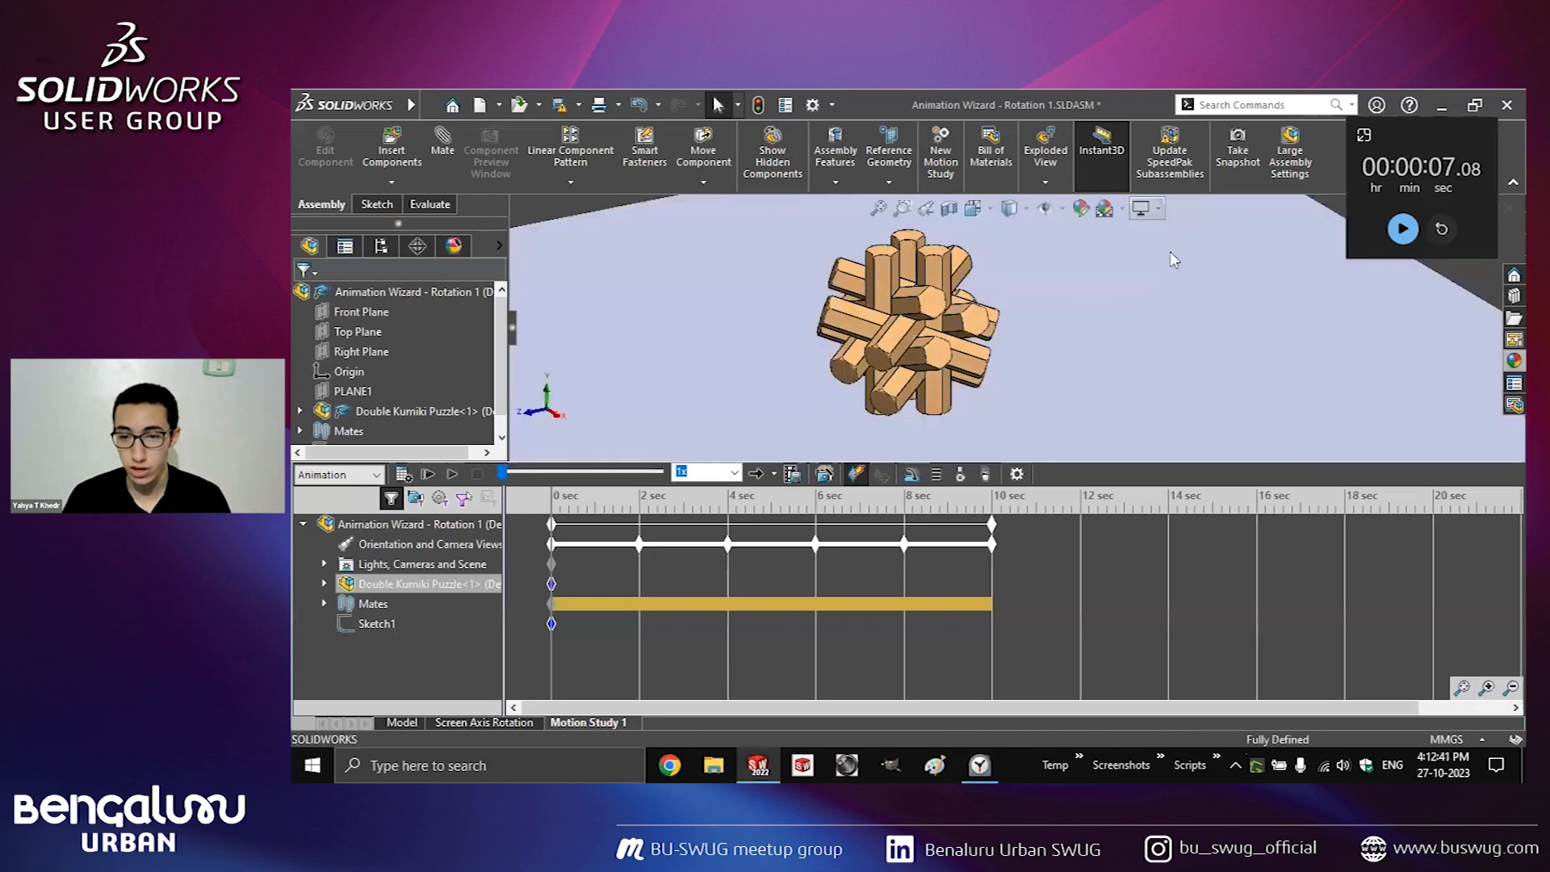
left_click(1172, 256)
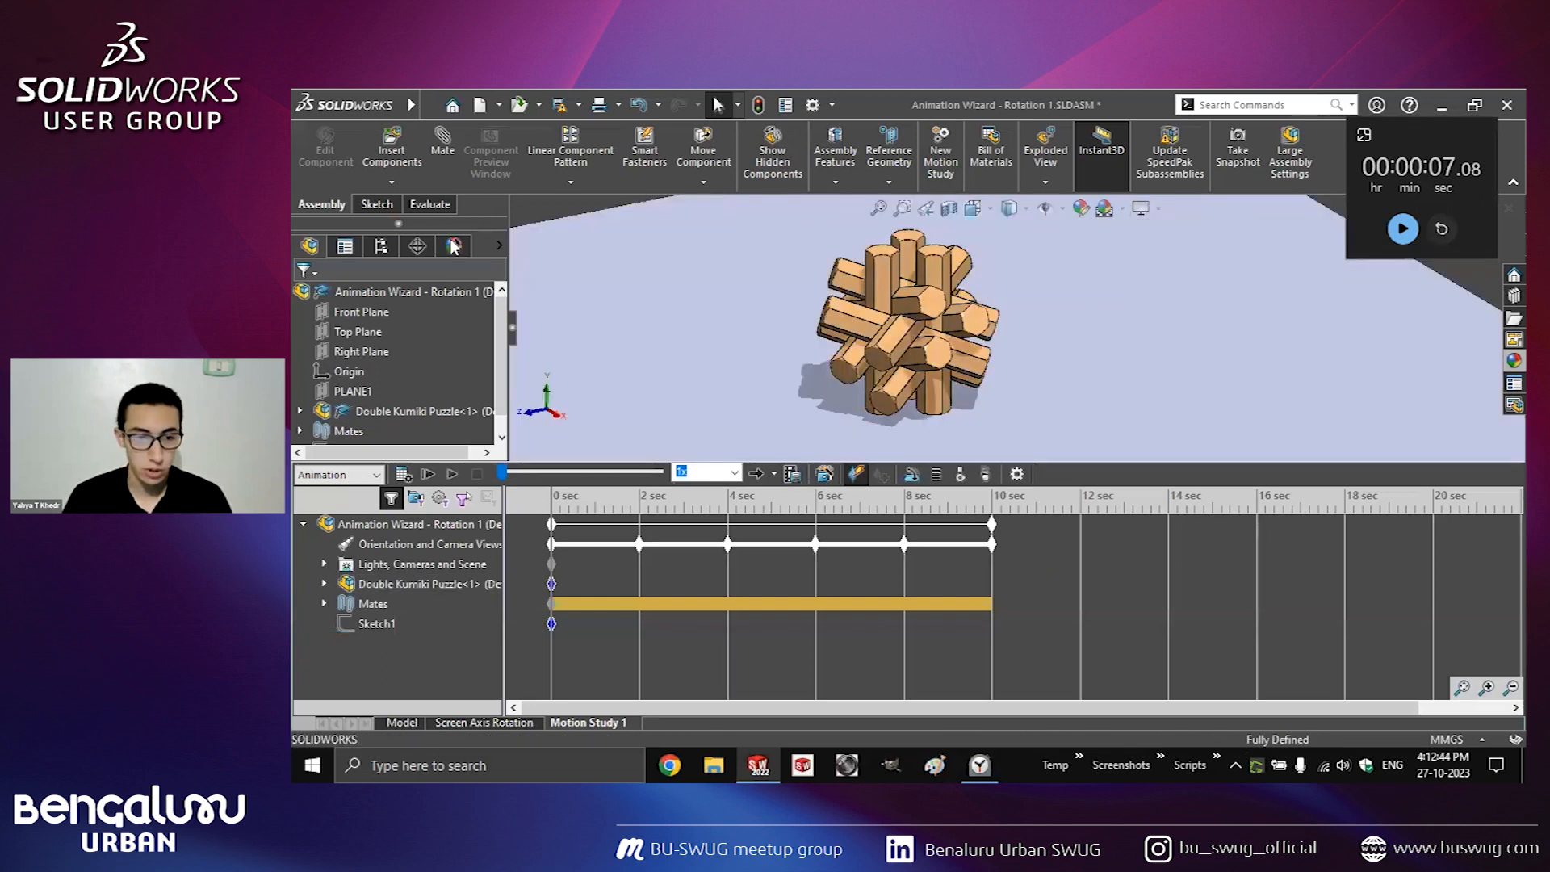
Turn off floor reflections in the assembly's dark mode scene, keeping floor shadows enabled.
left_click(351, 271)
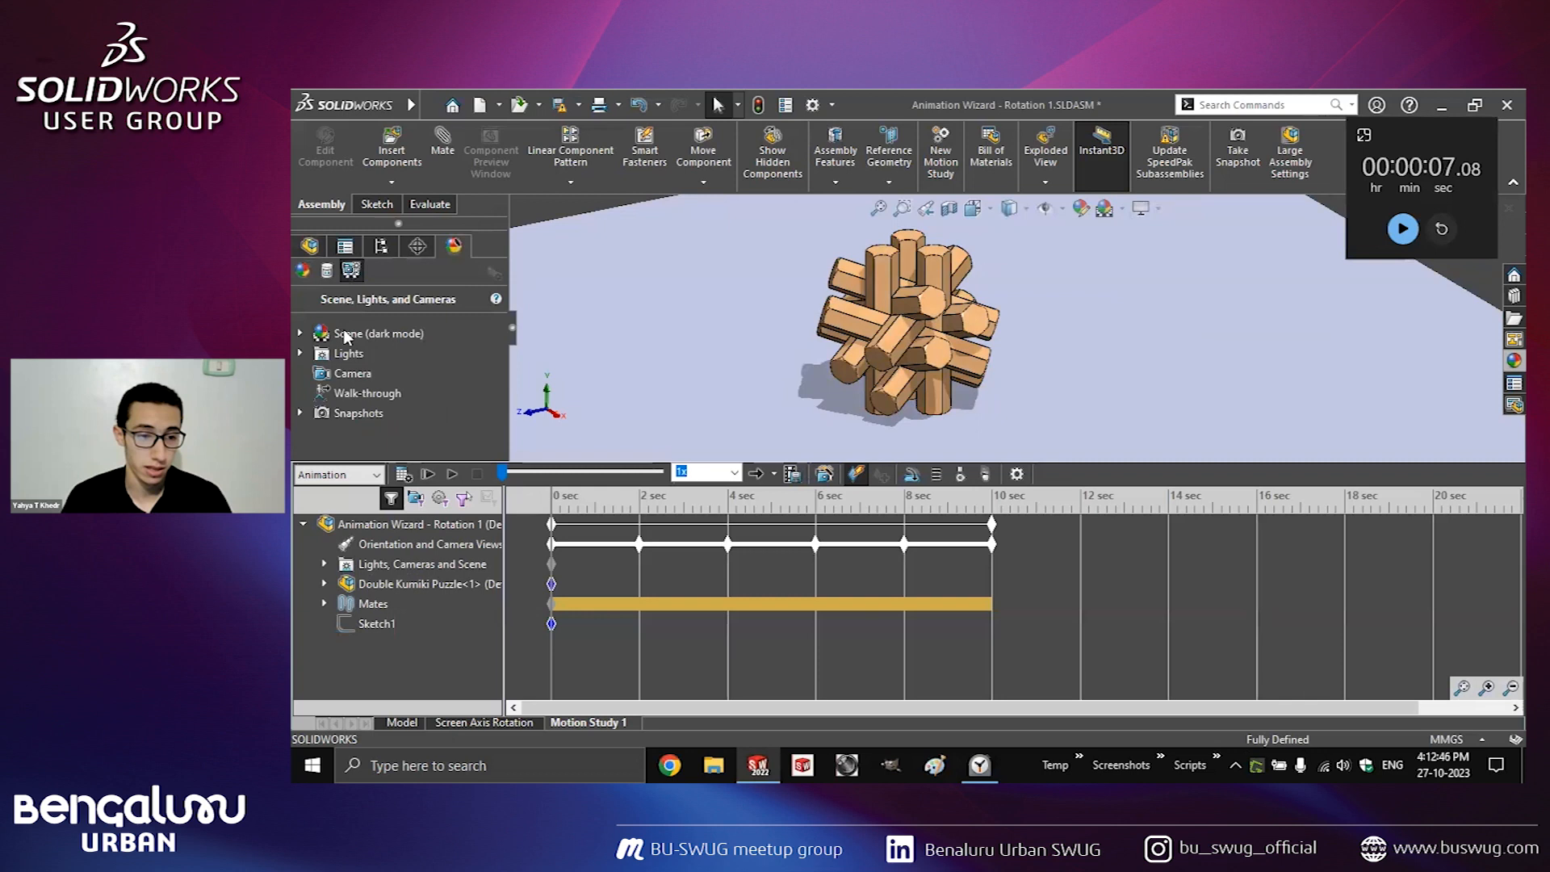
right_click(346, 332)
left_click(398, 344)
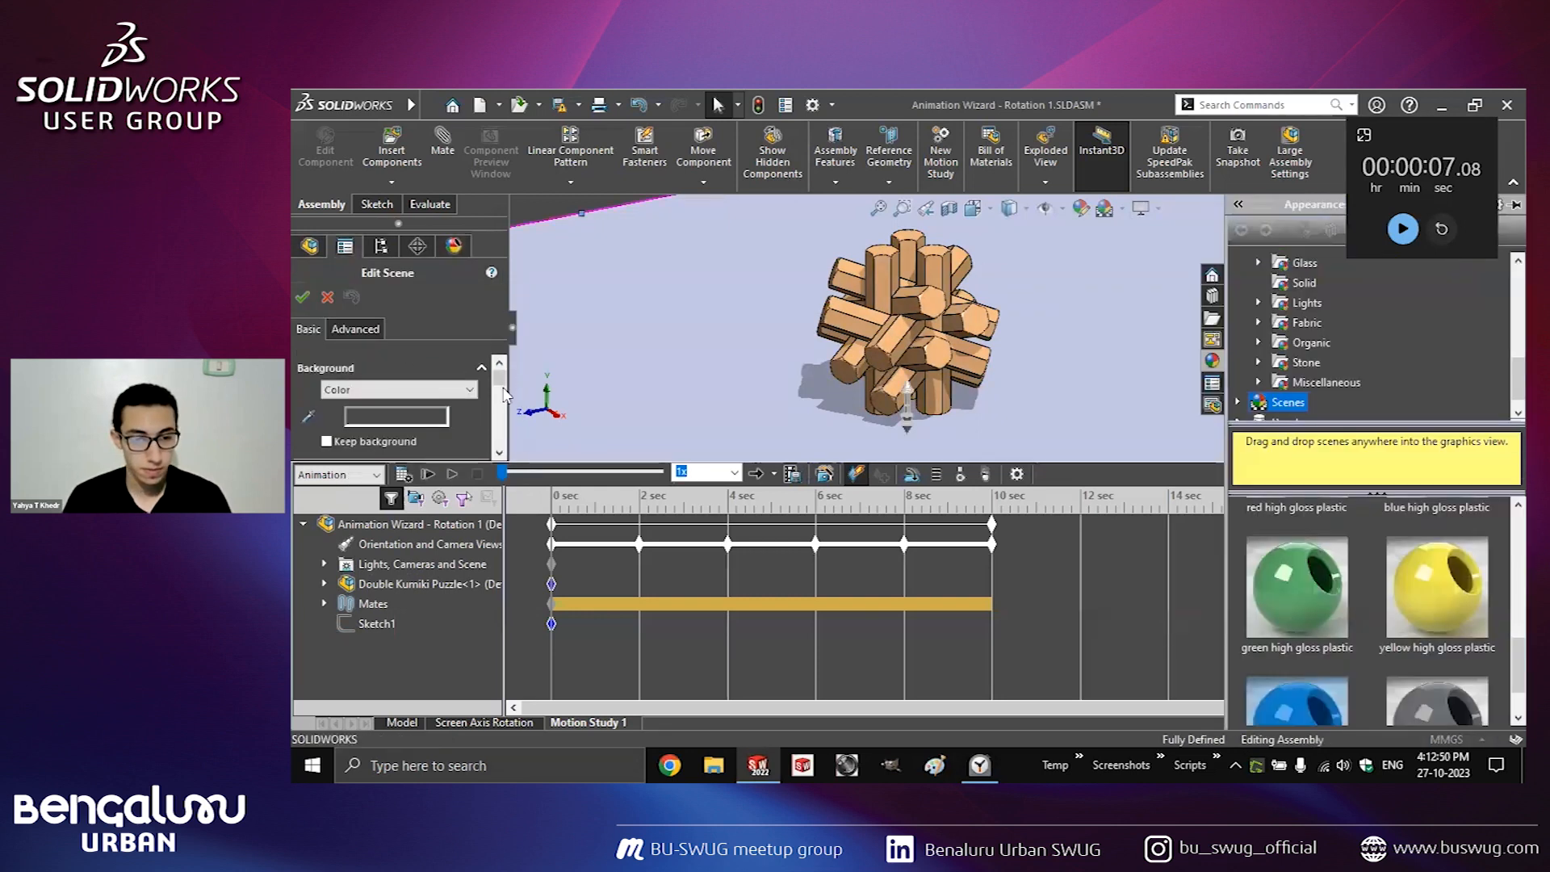
scroll(357, 372, "down", 5)
left_click(356, 367)
left_click(929, 419)
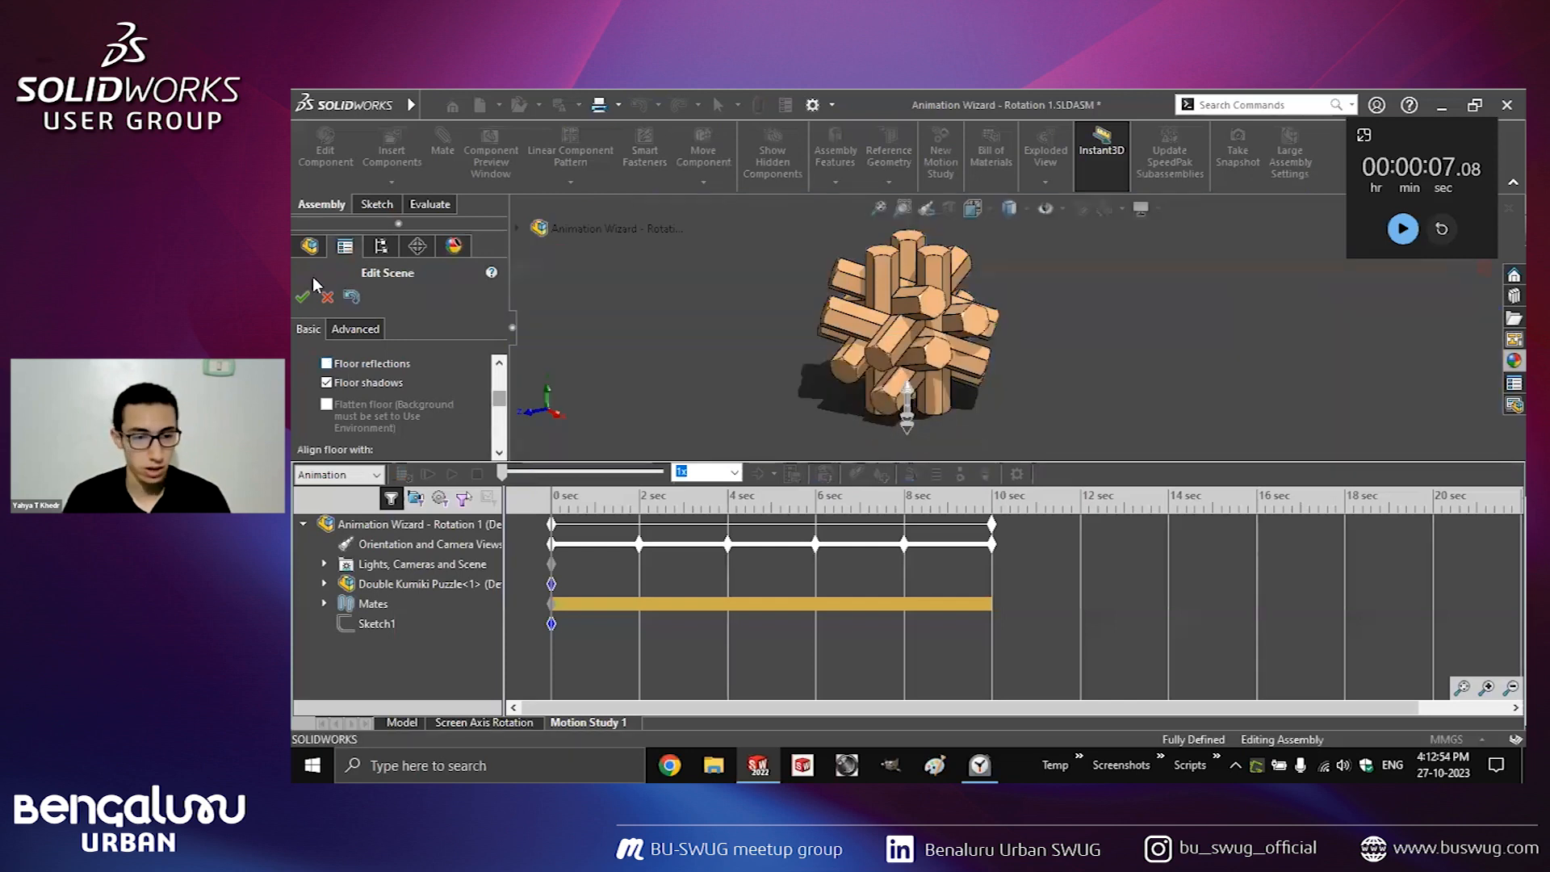
left_click(303, 296)
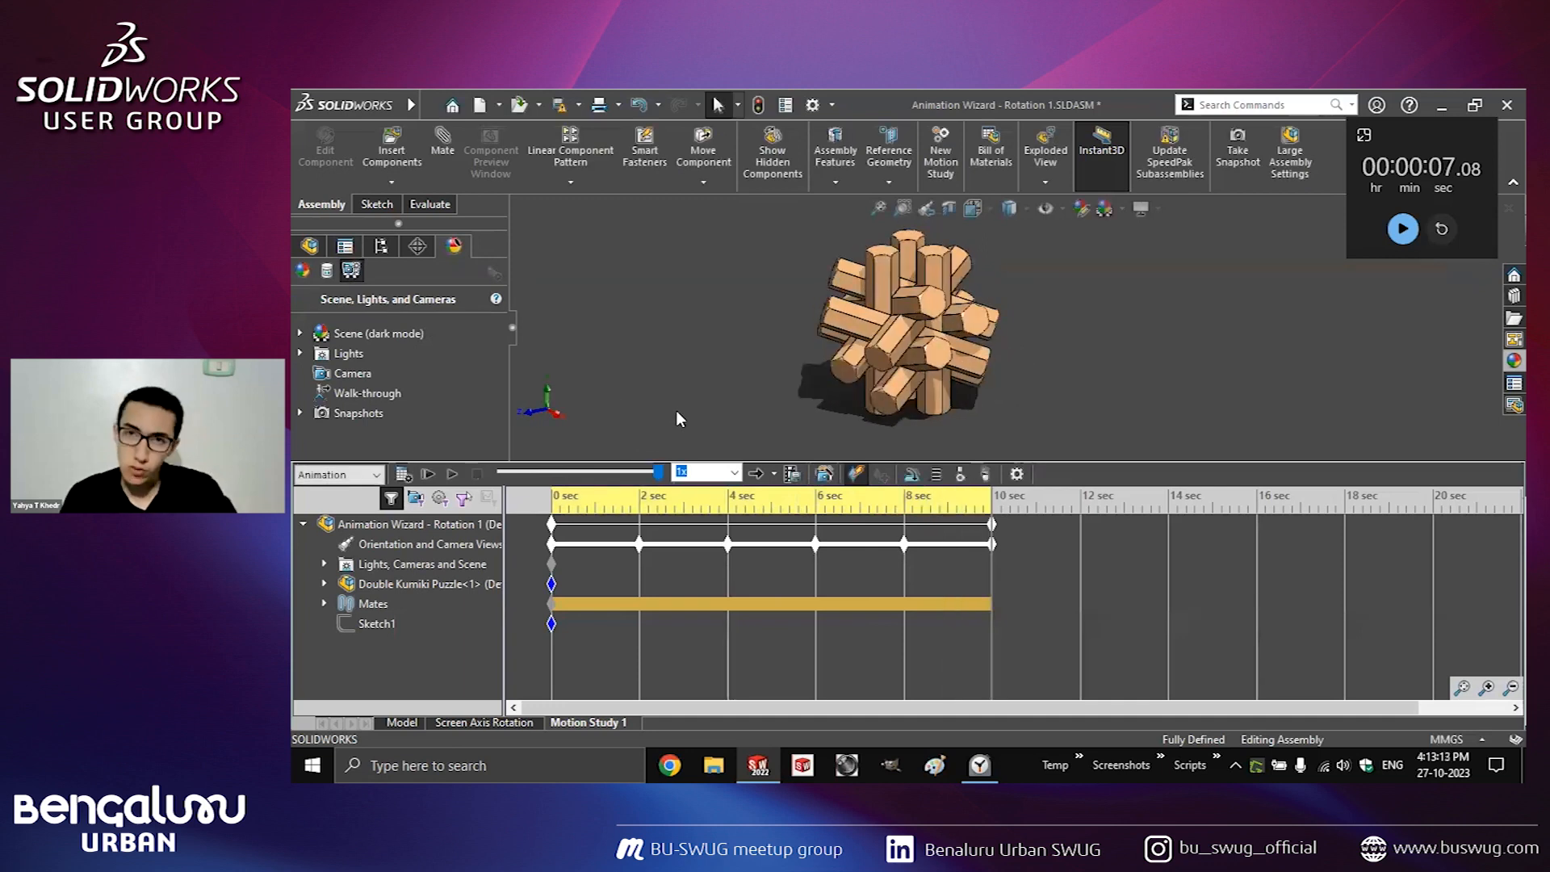
Return the motion study to 0 seconds, replay the rotation animation and close the stopwatch window.
left_click(552, 510)
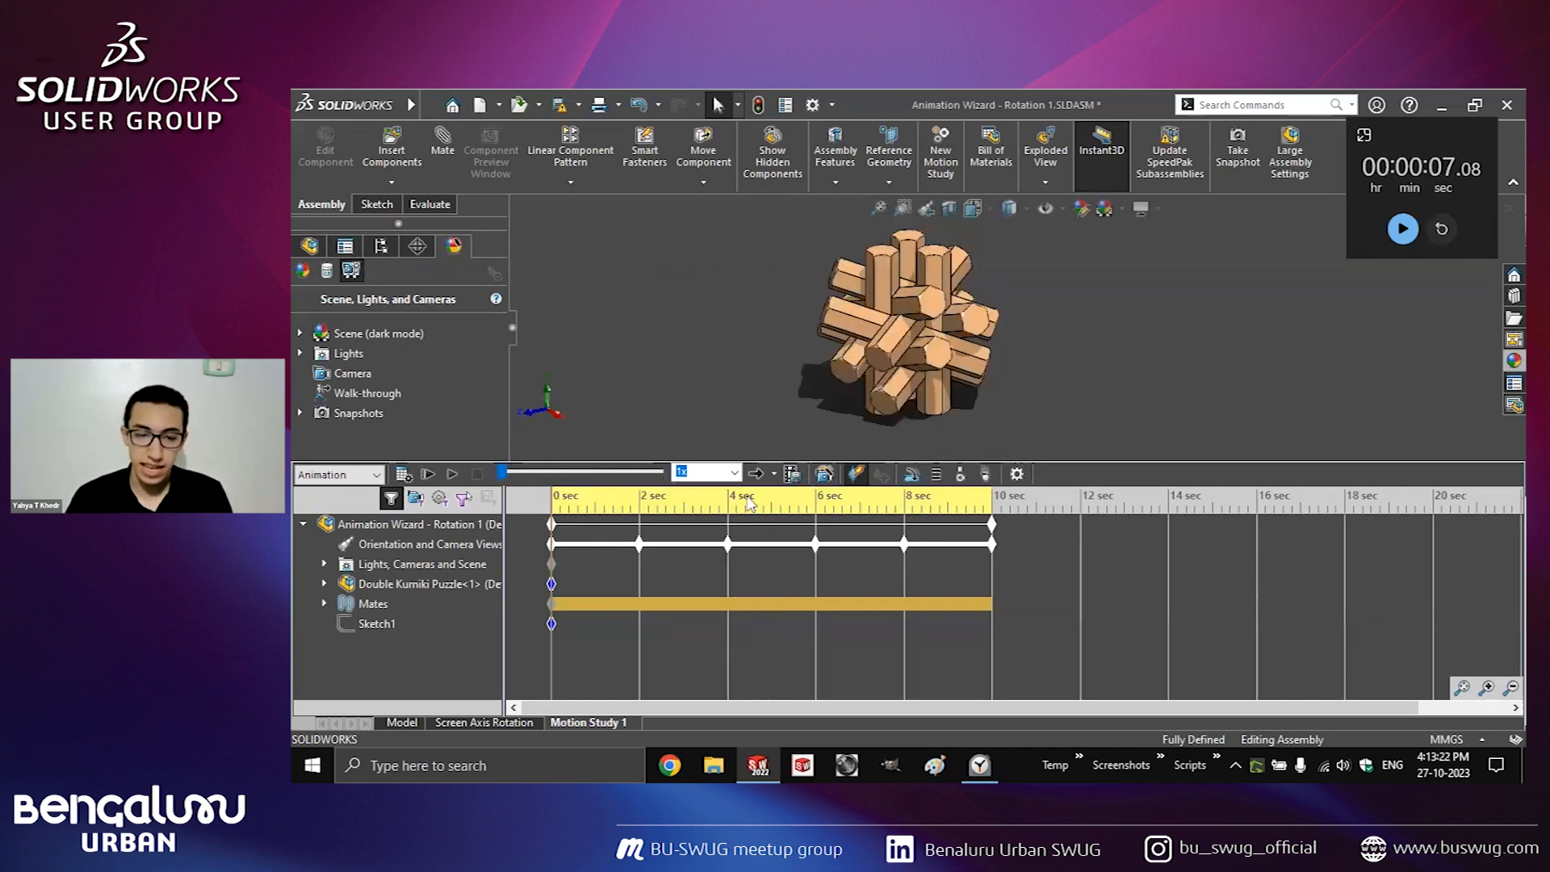
left_click(817, 519)
left_click(549, 397)
key("ctrl")
key("ctrl")
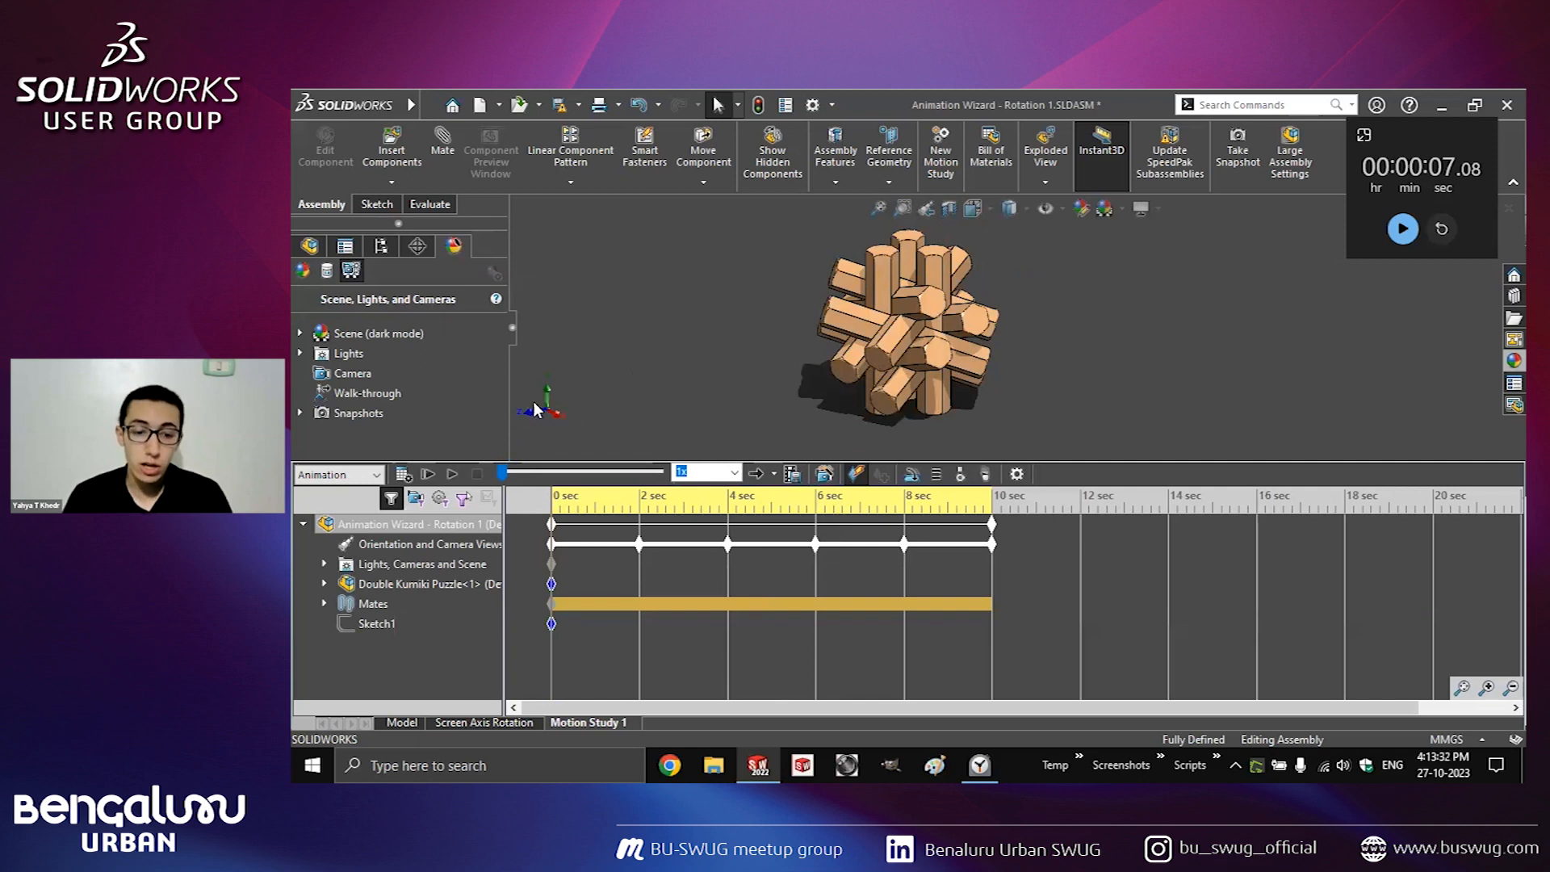
left_click(455, 472)
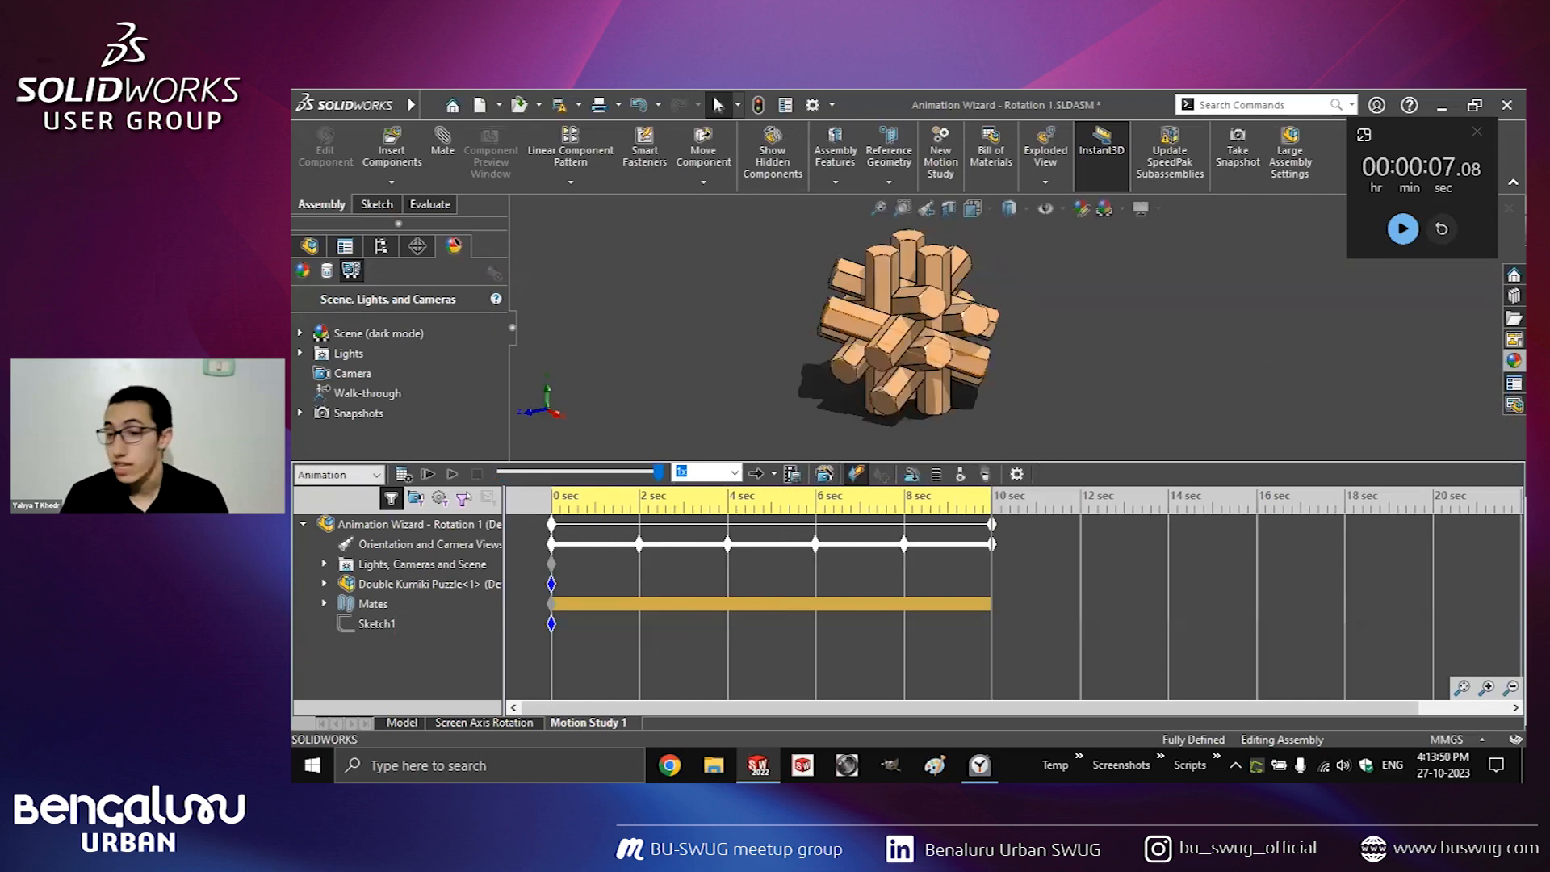
left_click(1477, 132)
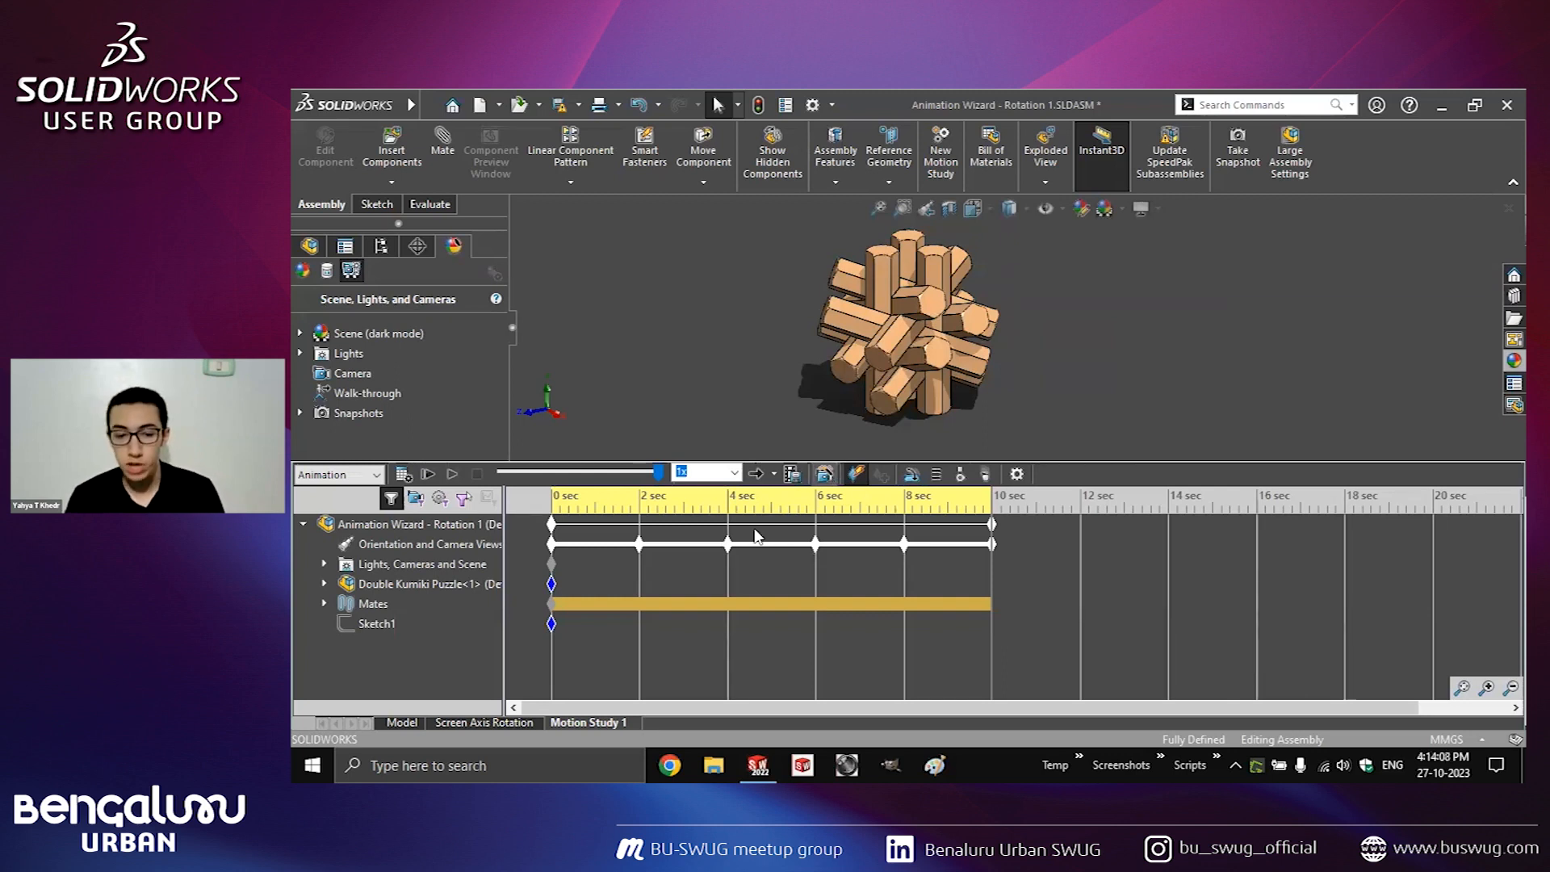
left_click(992, 545)
left_click(488, 564)
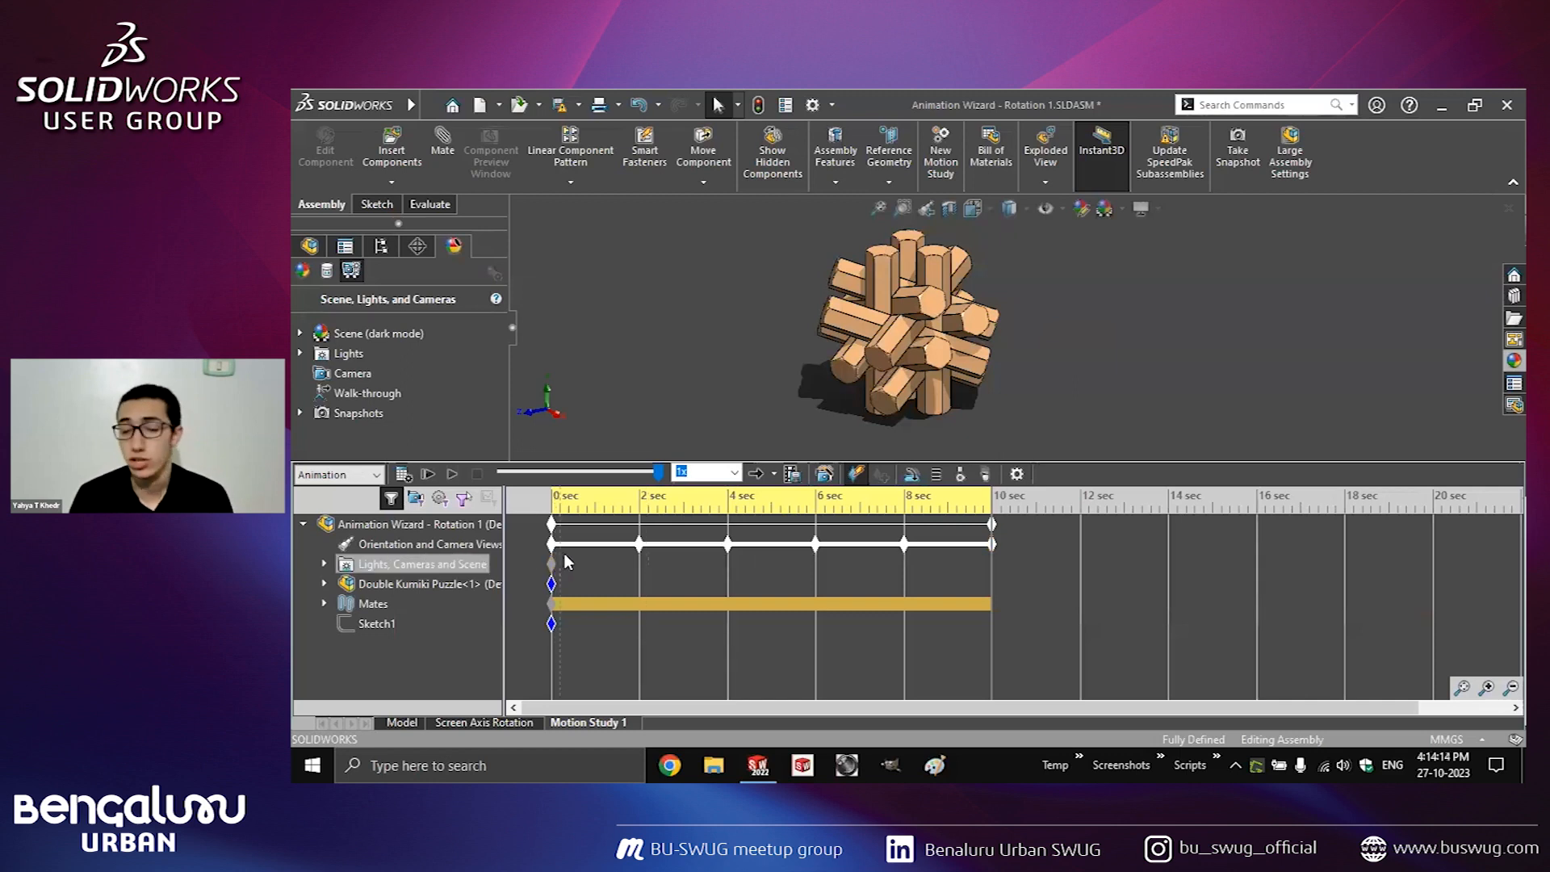
left_click(586, 551)
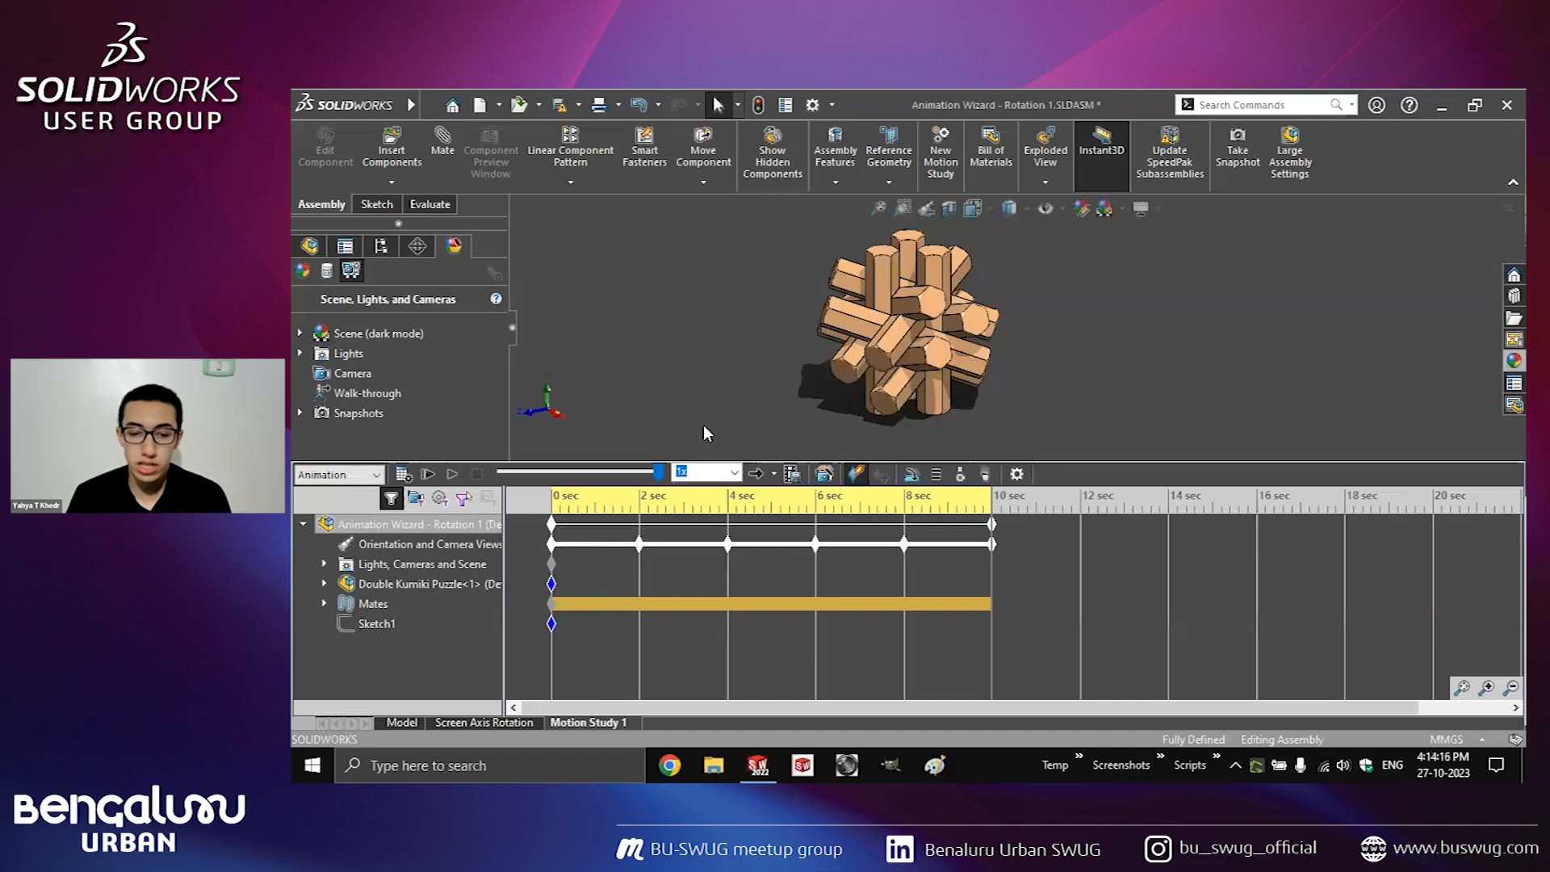
right_click(459, 544)
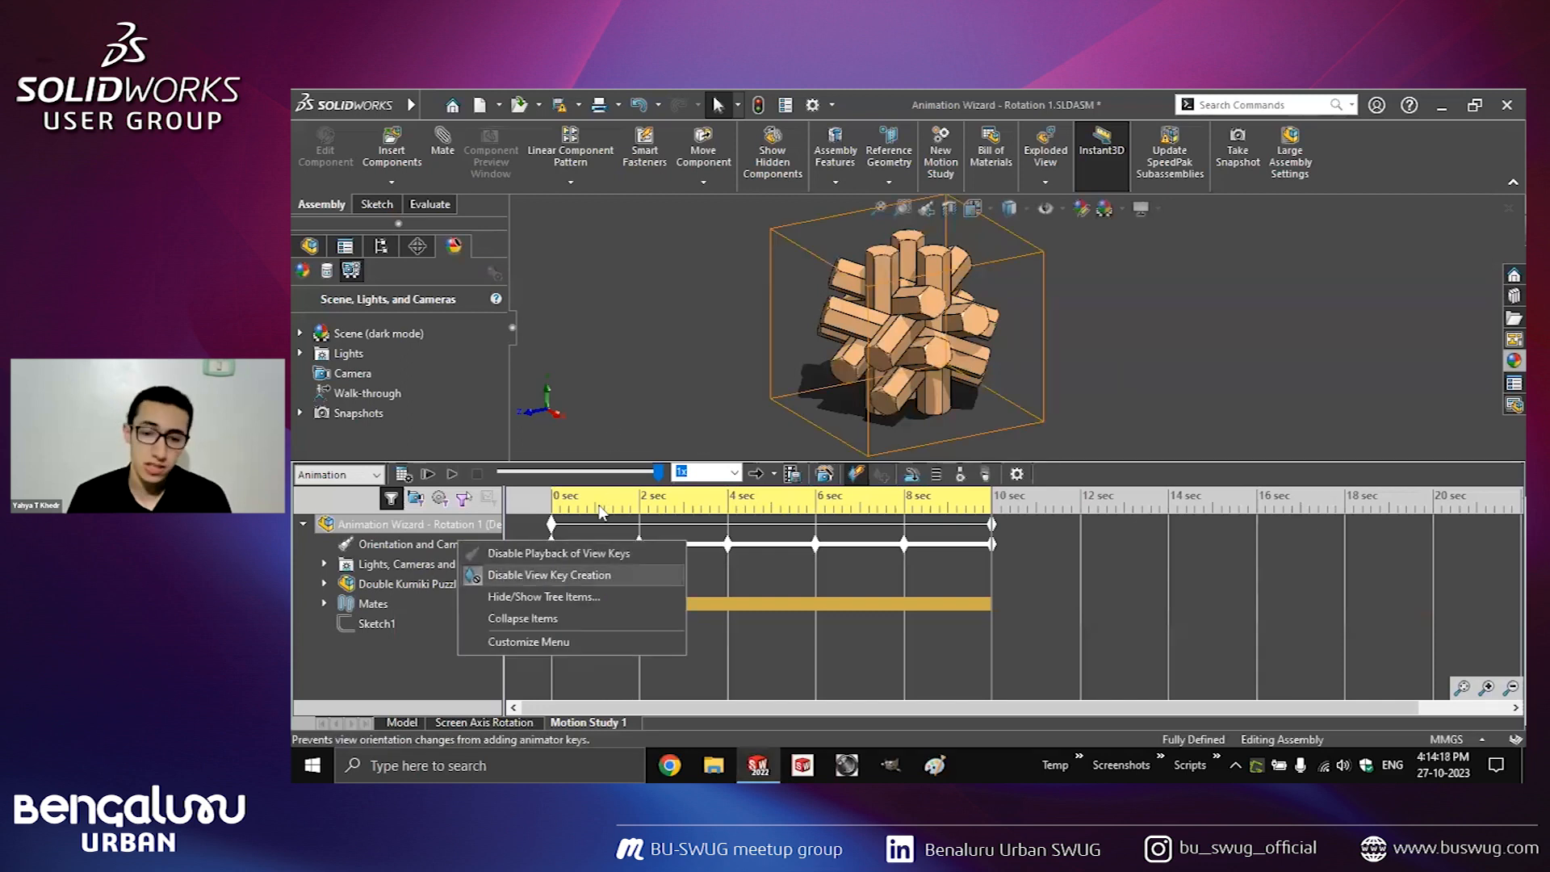
left_click(577, 526)
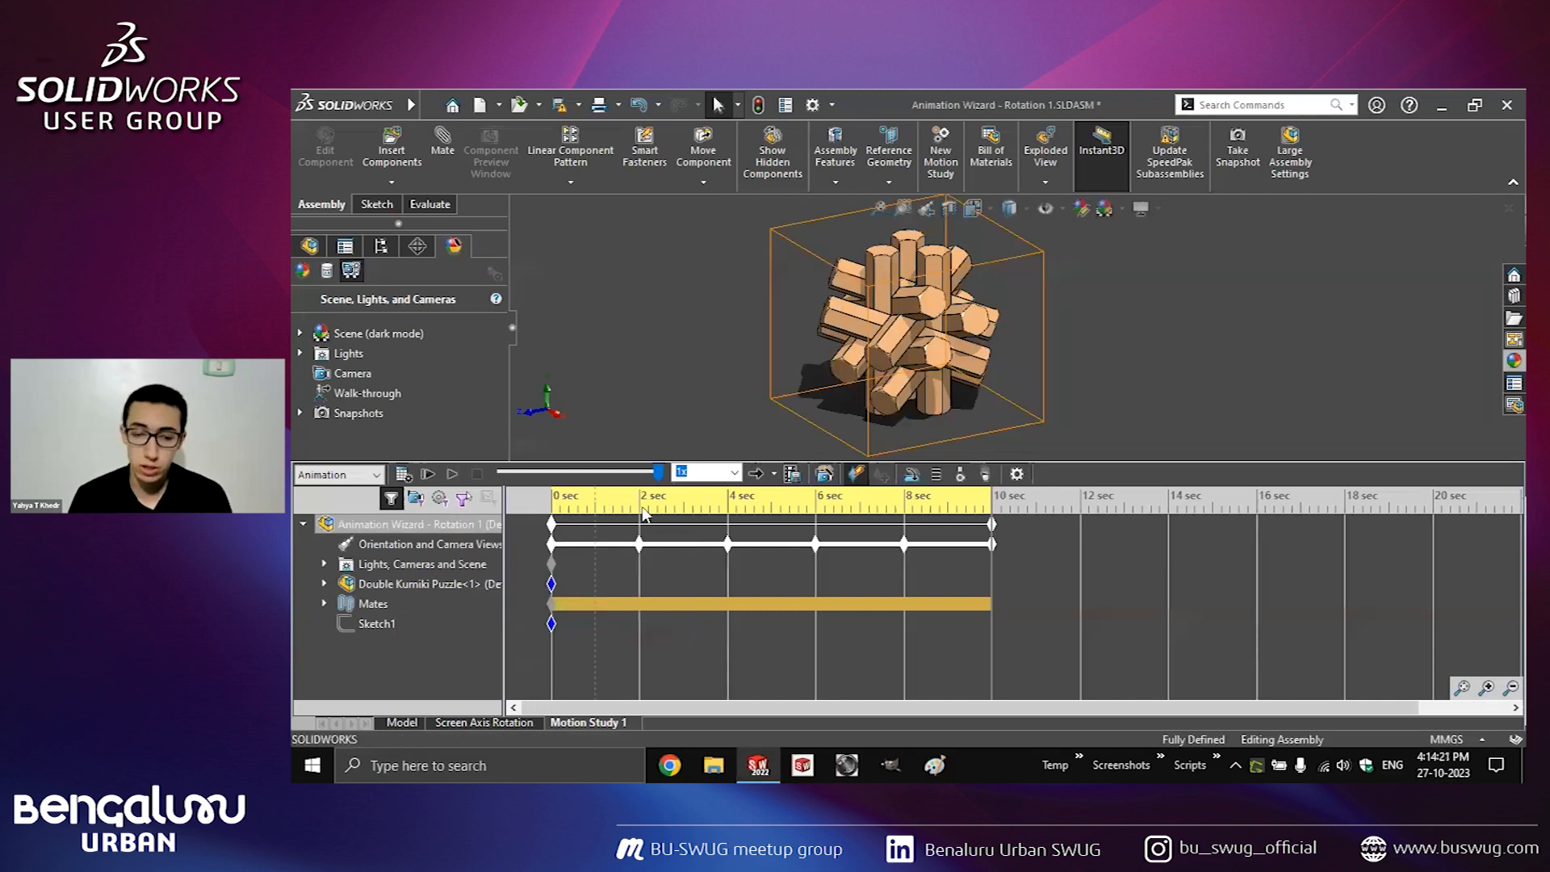
left_click(635, 410)
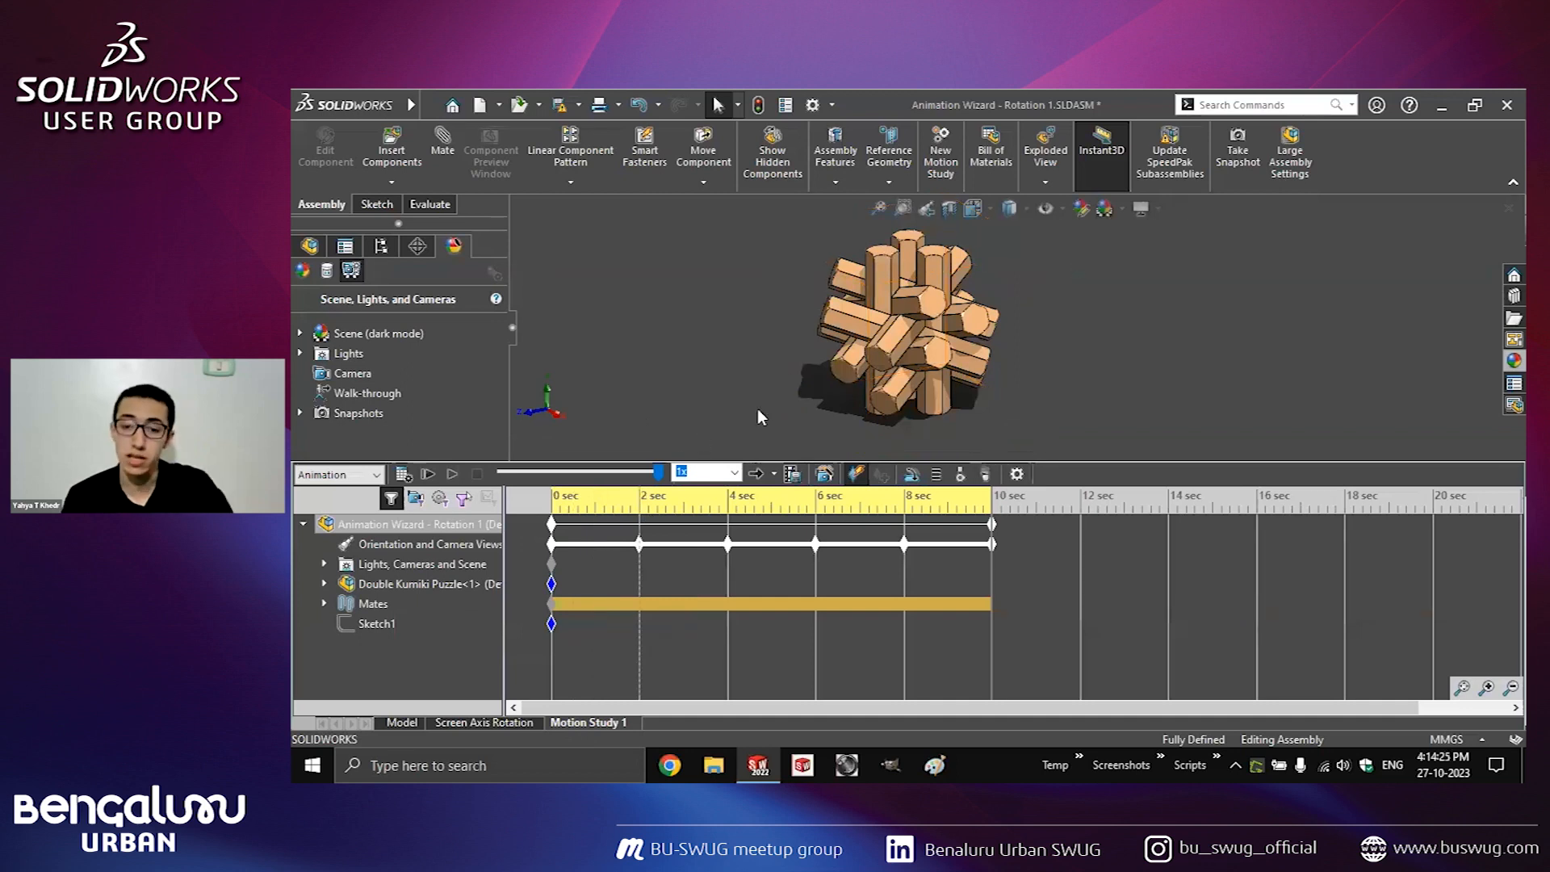
Preview the rotation animation at various times between 0 and 10 seconds, finishing at the 0-second mark.
left_click(731, 498)
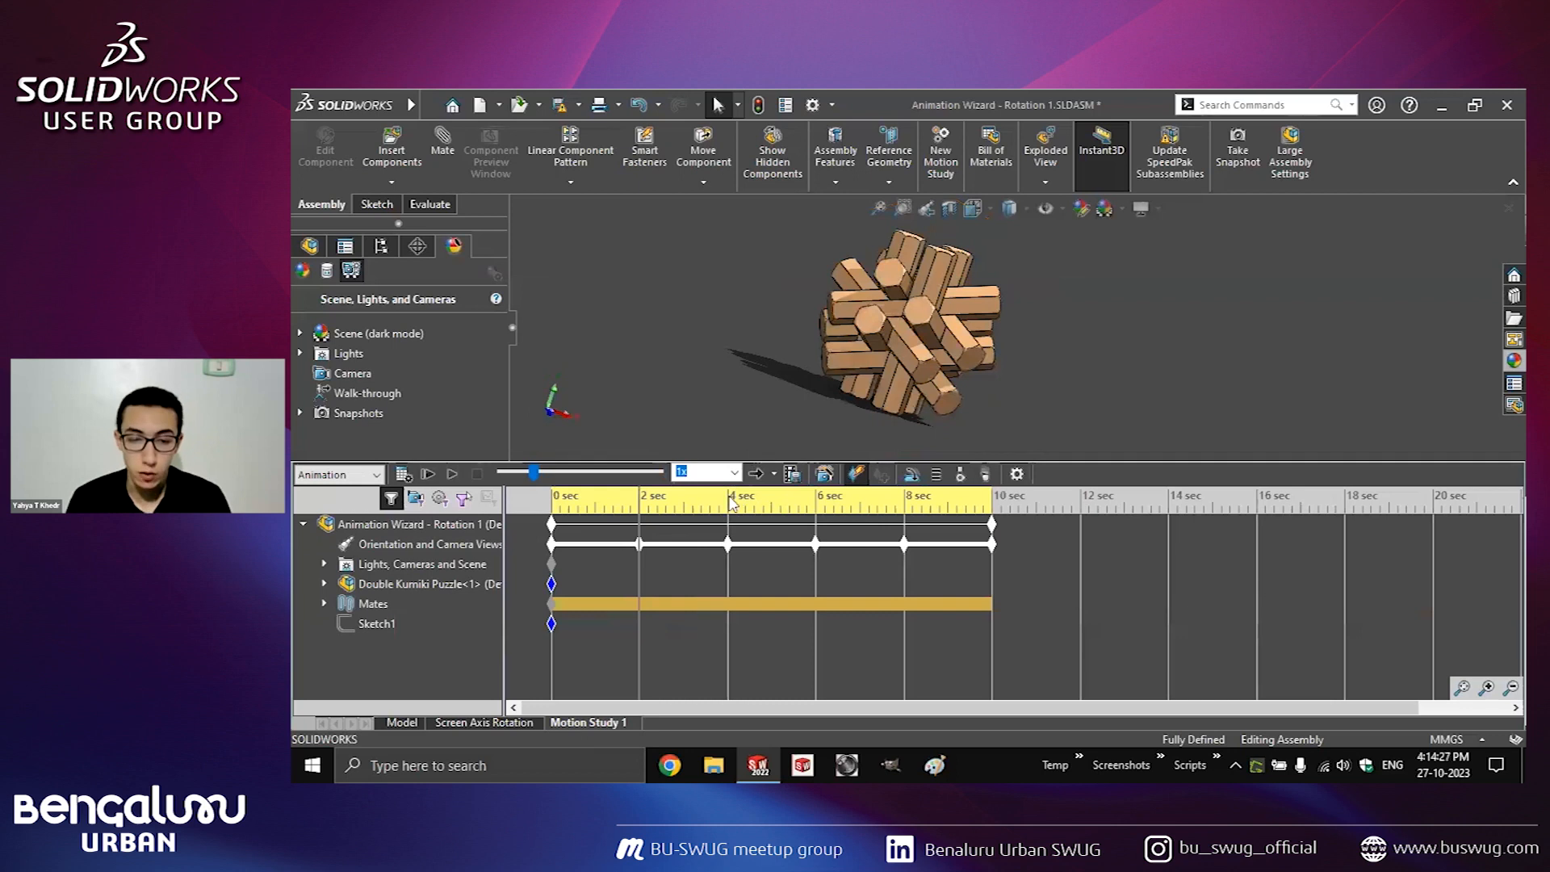
left_click(992, 496)
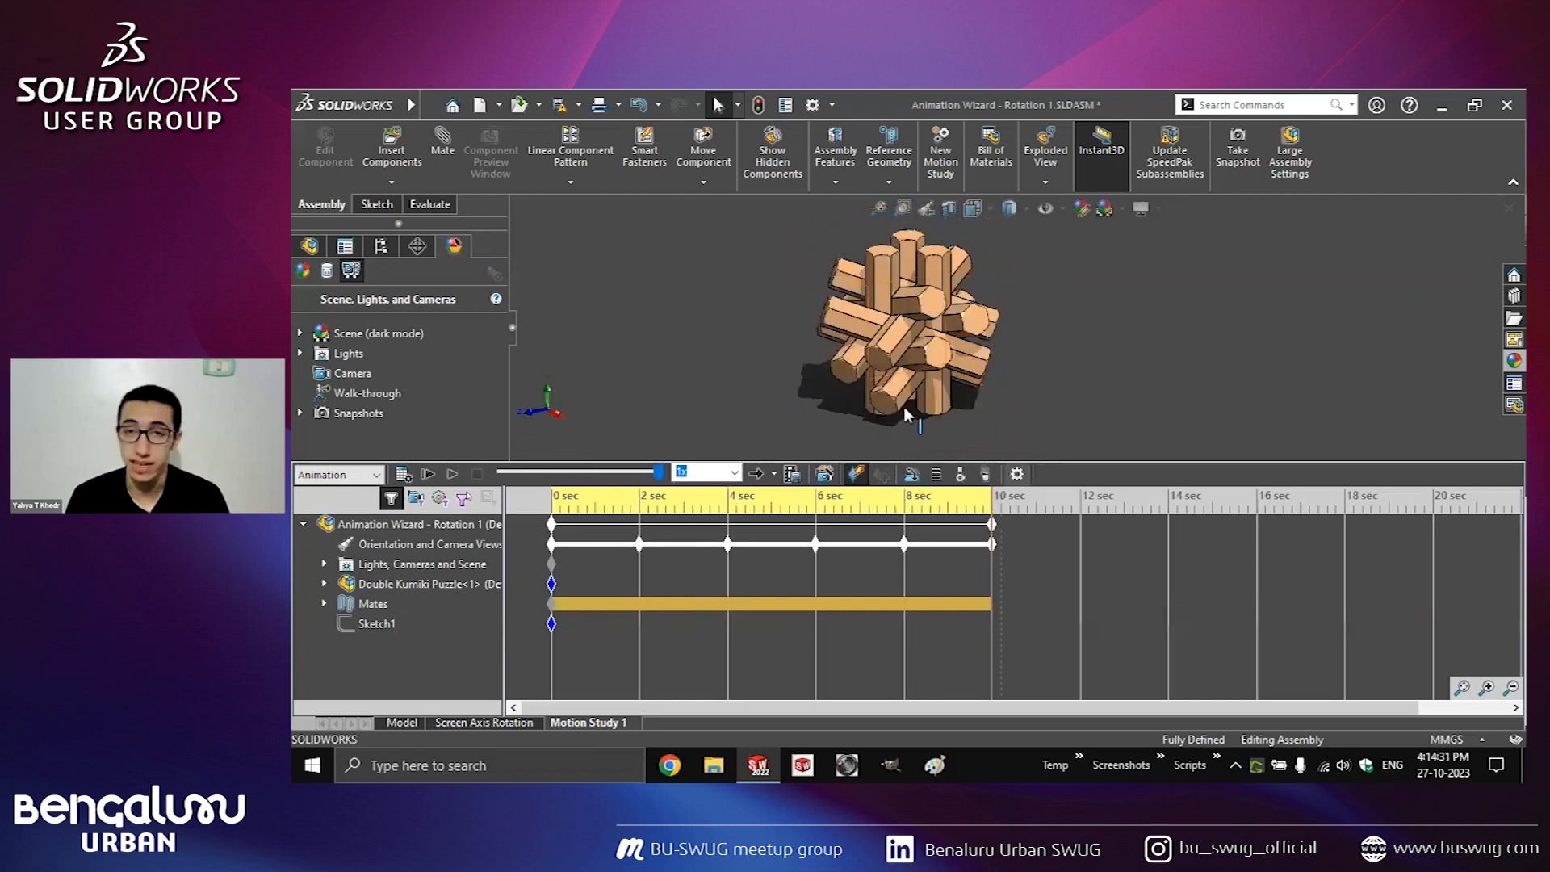
left_click(553, 498)
left_click(998, 498)
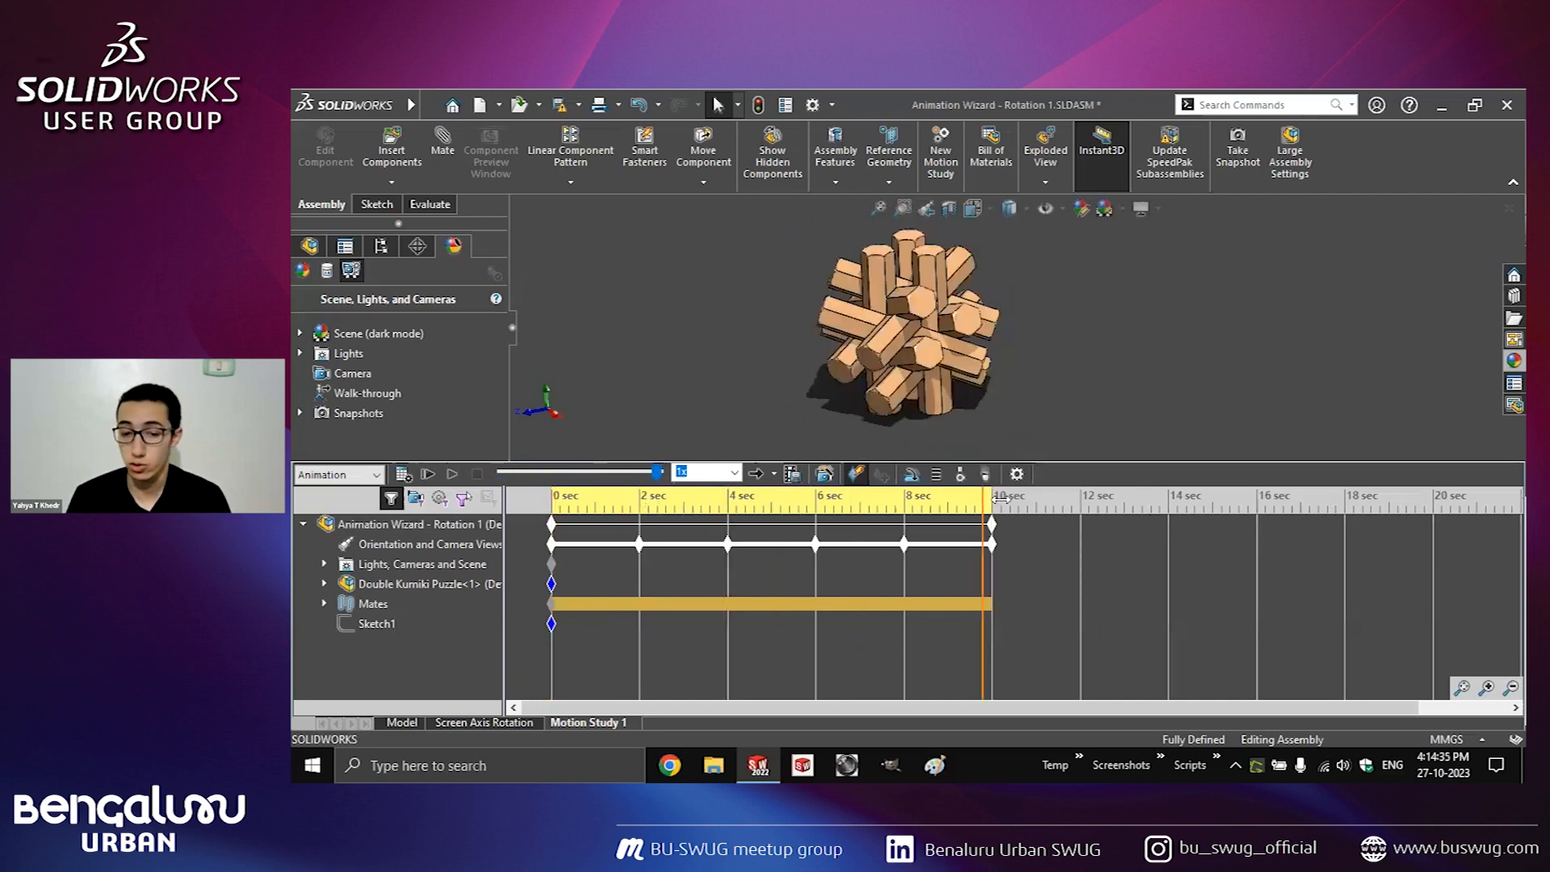
left_click(556, 489)
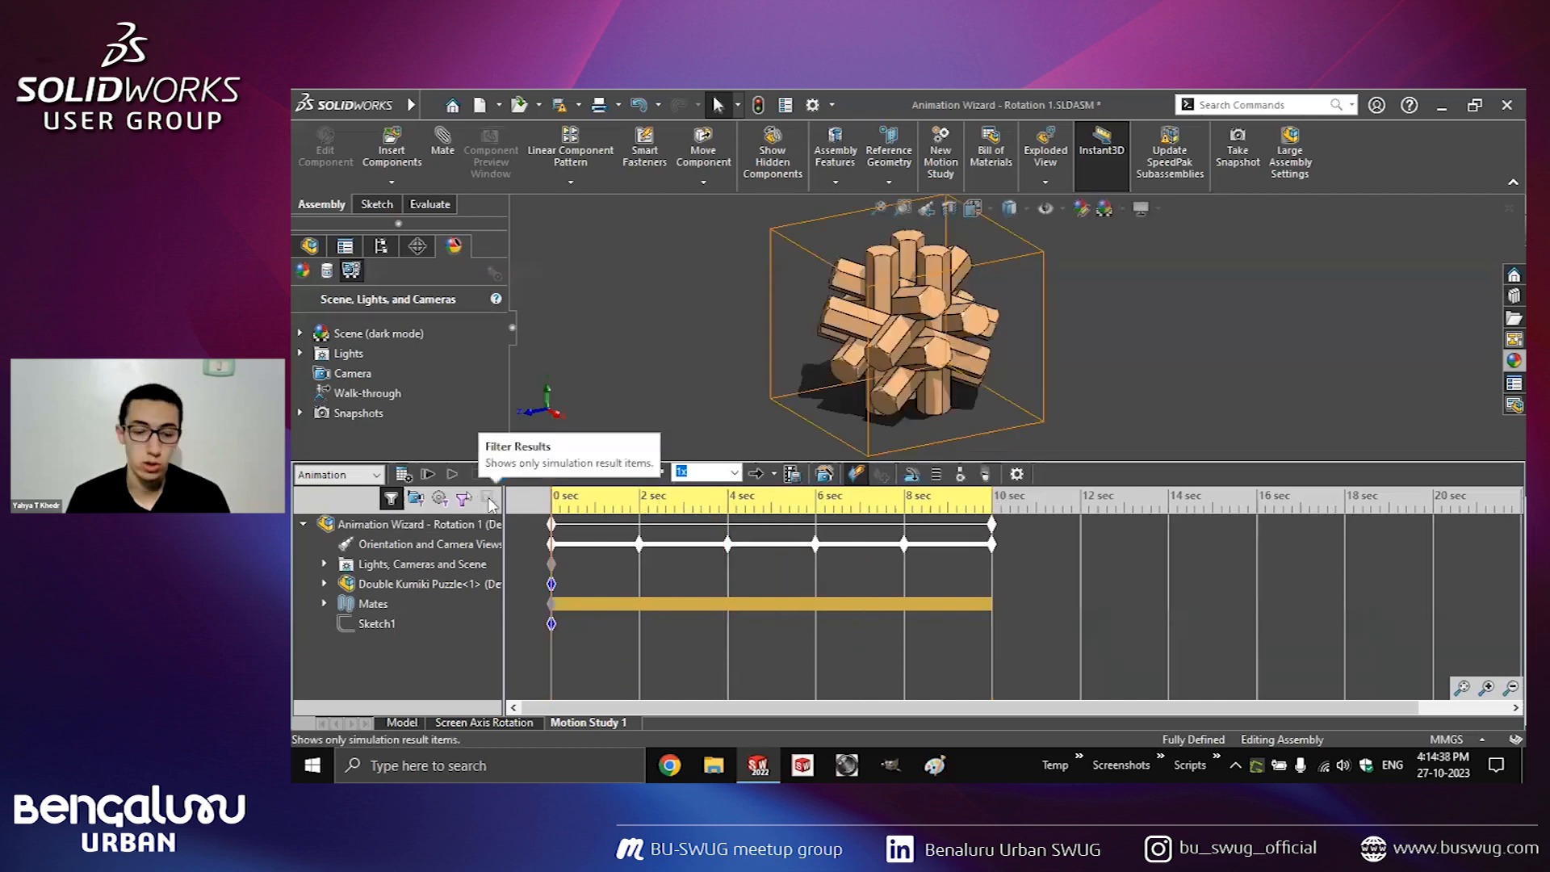
left_click(557, 514)
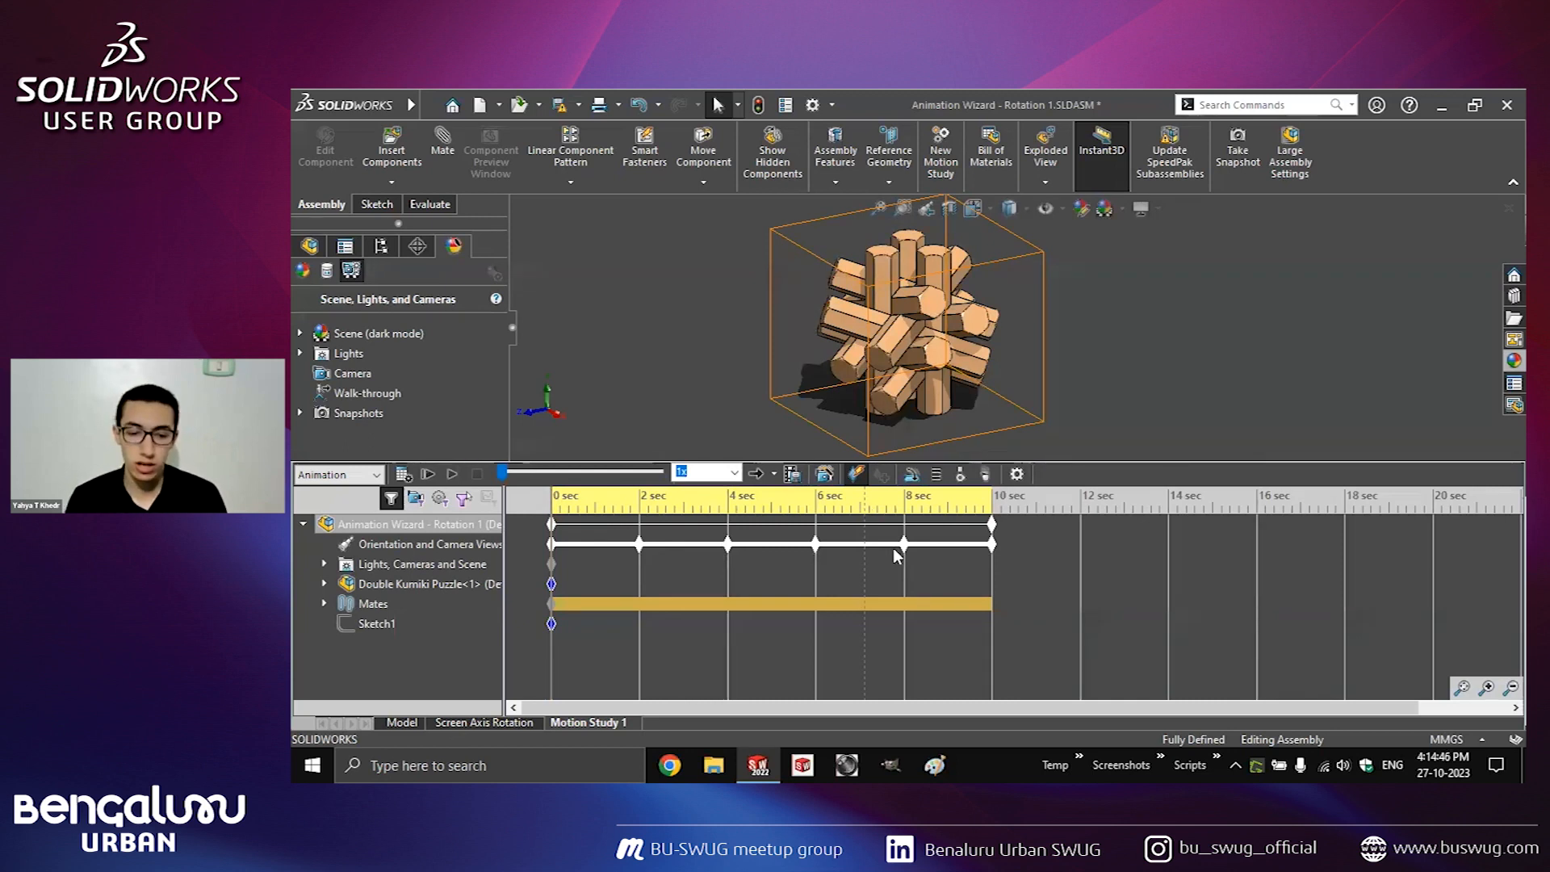
Retime the camera view keys to 1, 2, 3 and 4 seconds and move the final key to about 4.9 seconds.
left_click(1486, 687)
mouse_move(683, 545)
left_mouse_down()
mouse_move(628, 545)
mouse_move(818, 547)
mouse_move(683, 554)
left_mouse_up()
left_click_drag(947, 545, 748, 548)
left_click_drag(1081, 546, 825, 559)
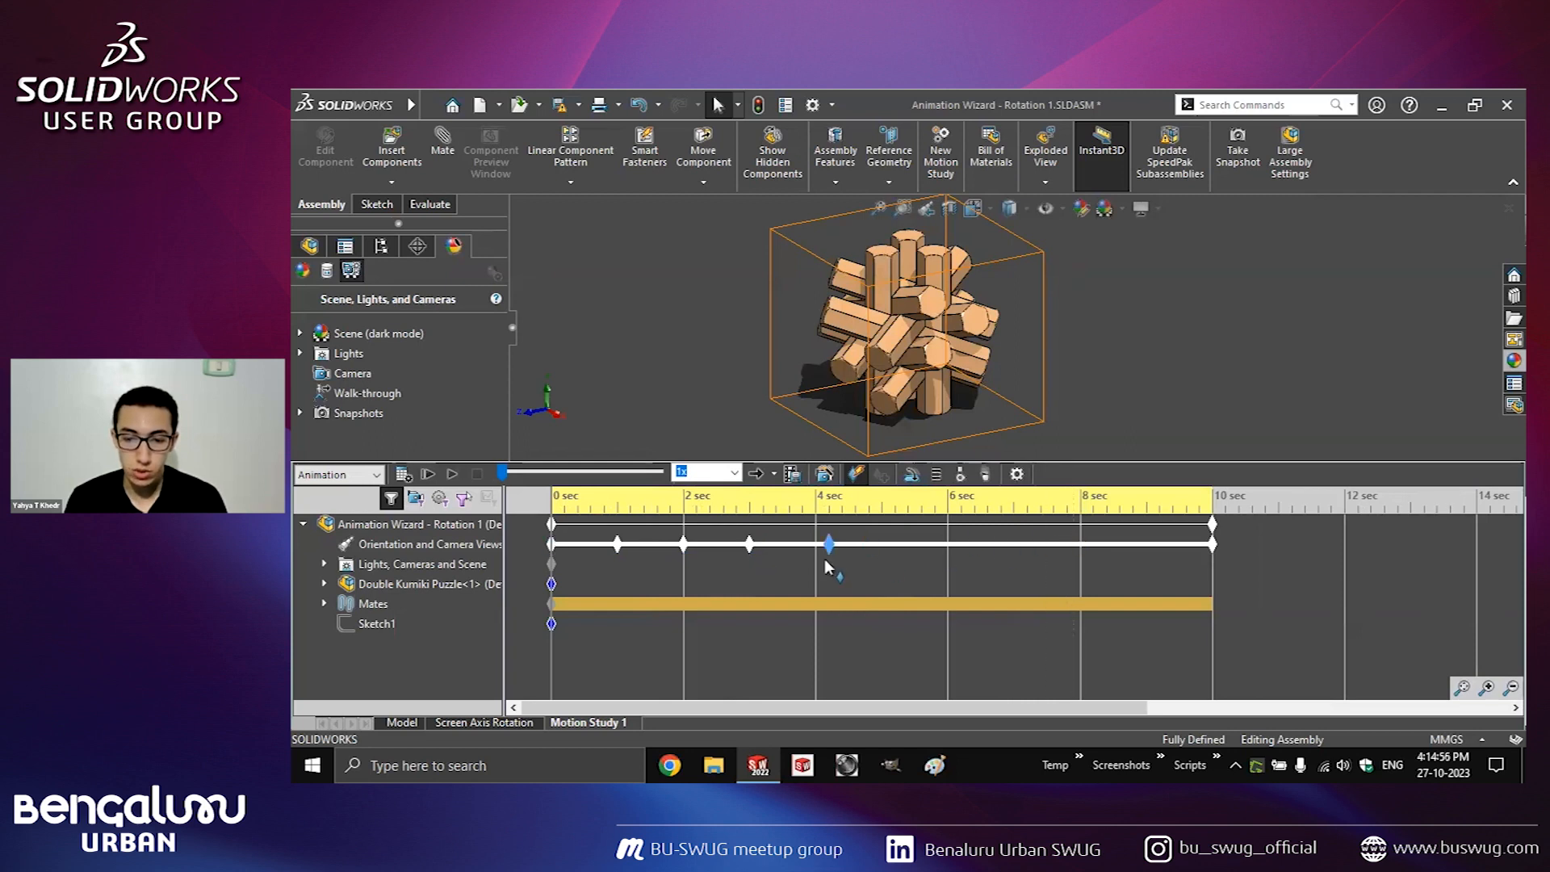
left_click_drag(1213, 545, 877, 543)
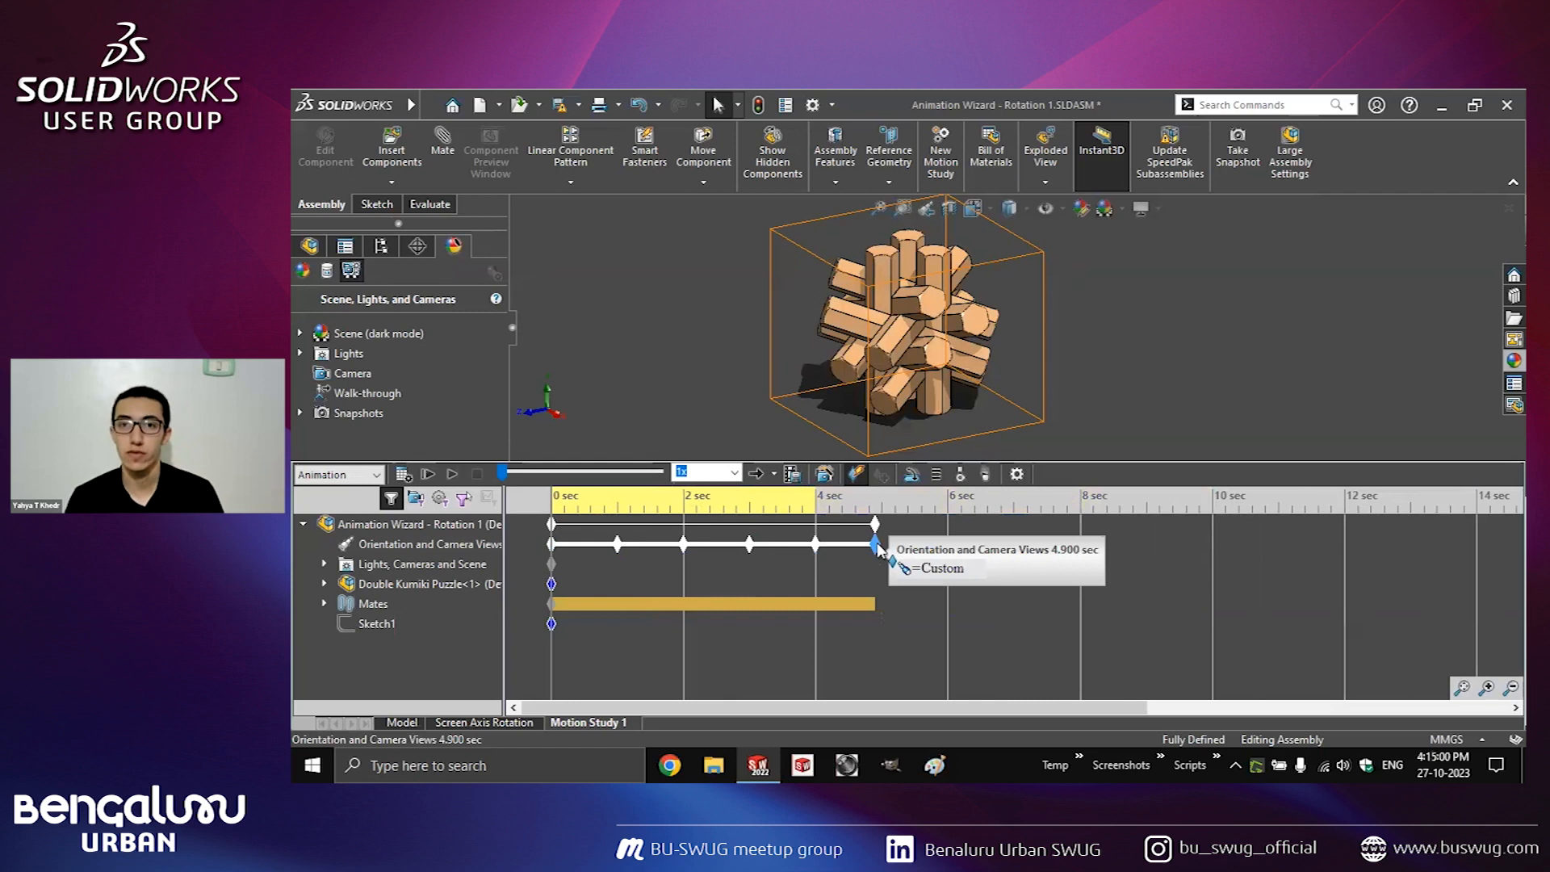
Set the final camera view key's exact time to 5 seconds and play the shortened animation.
left_click(880, 517)
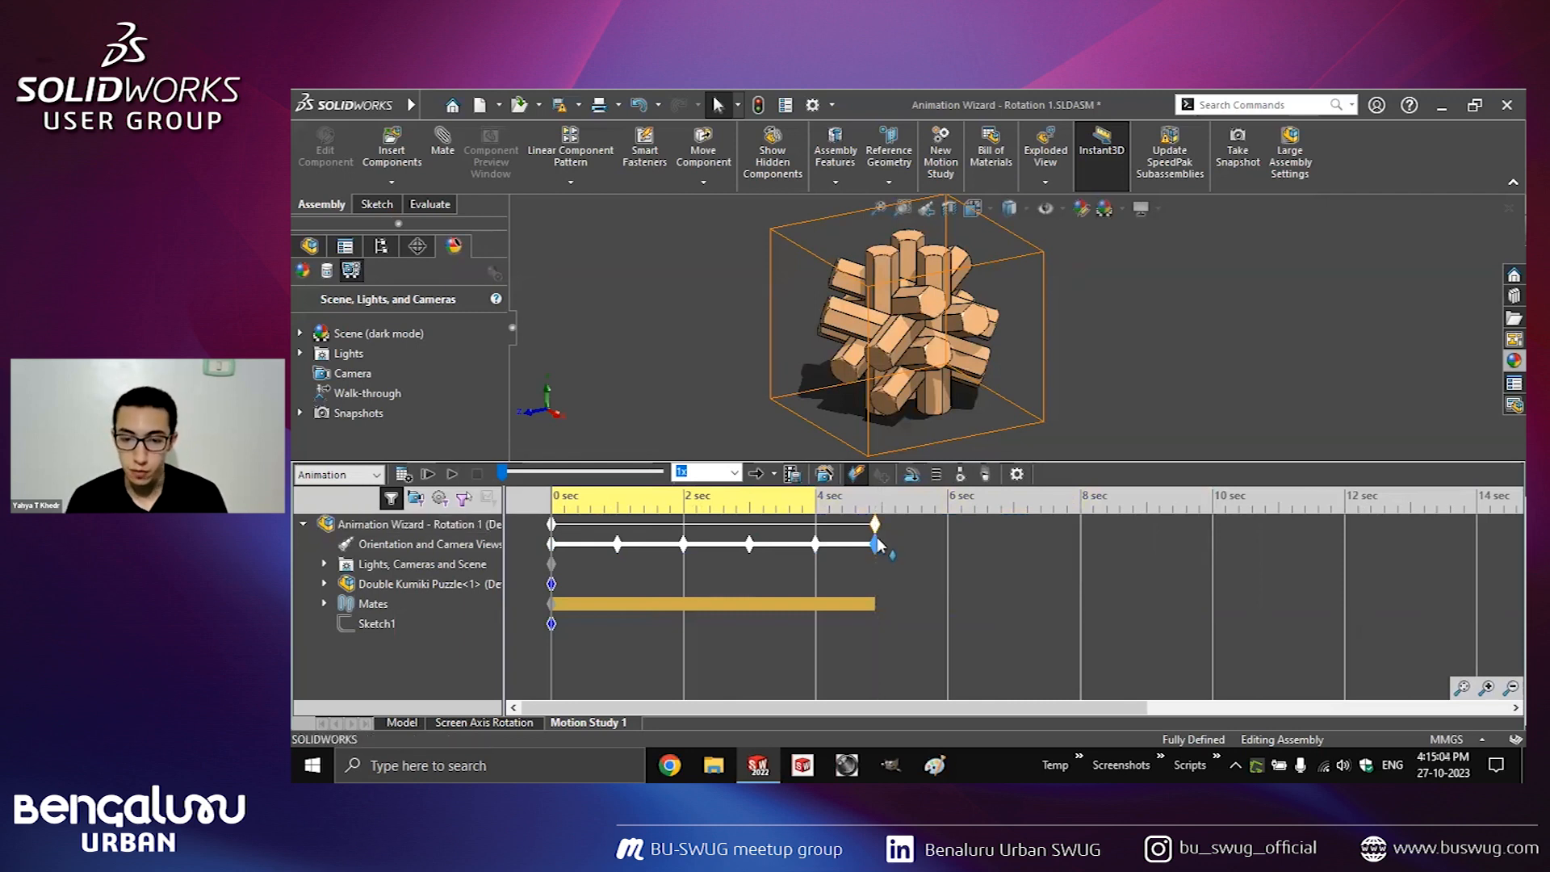
right_click(881, 529)
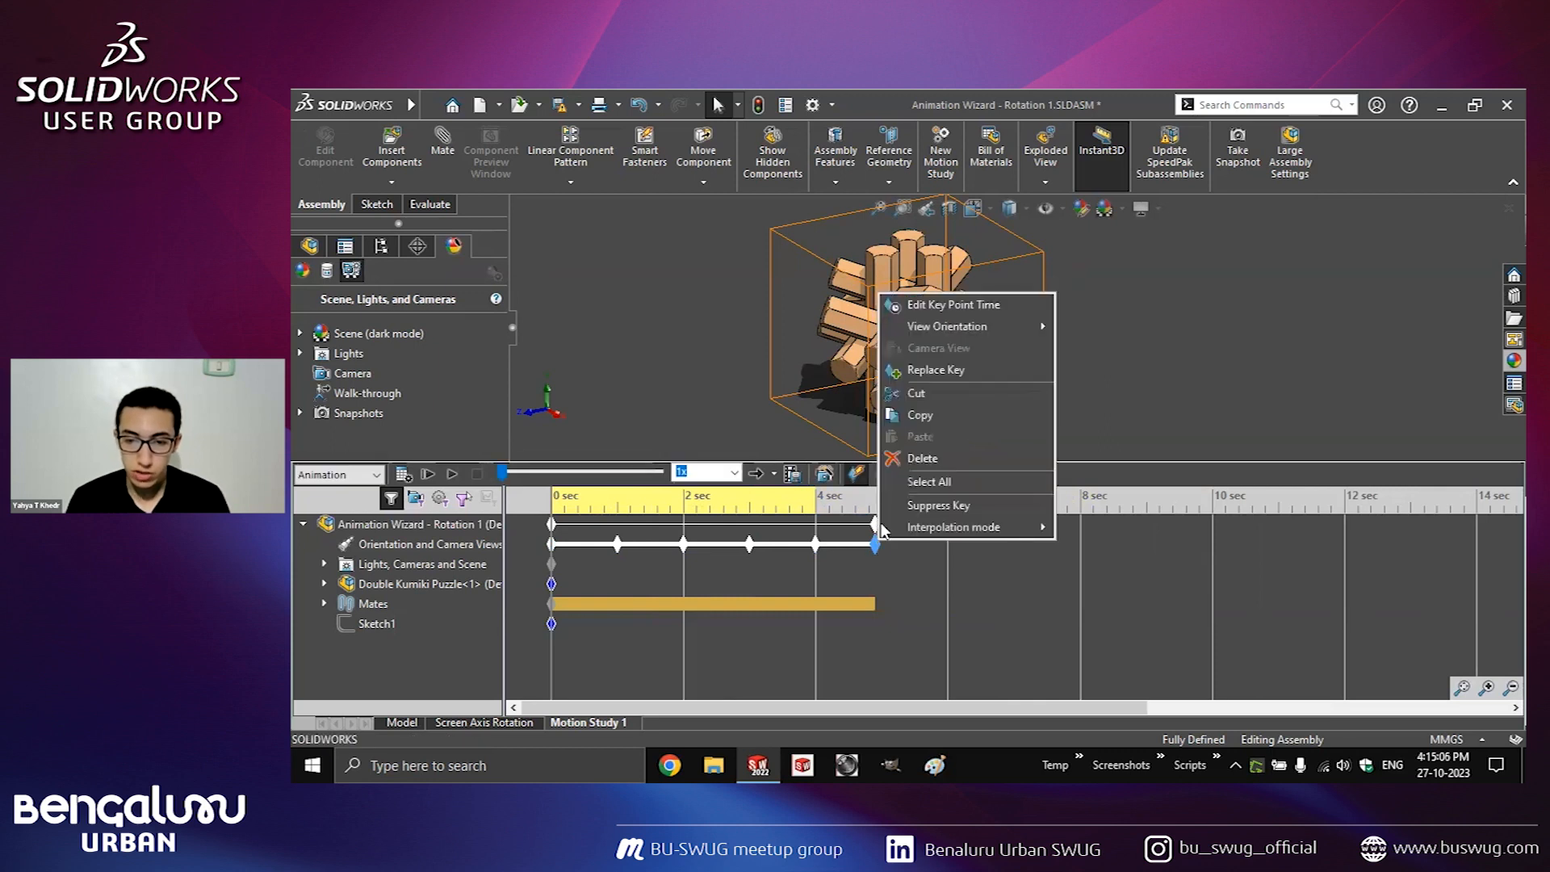
left_click(951, 304)
type("5")
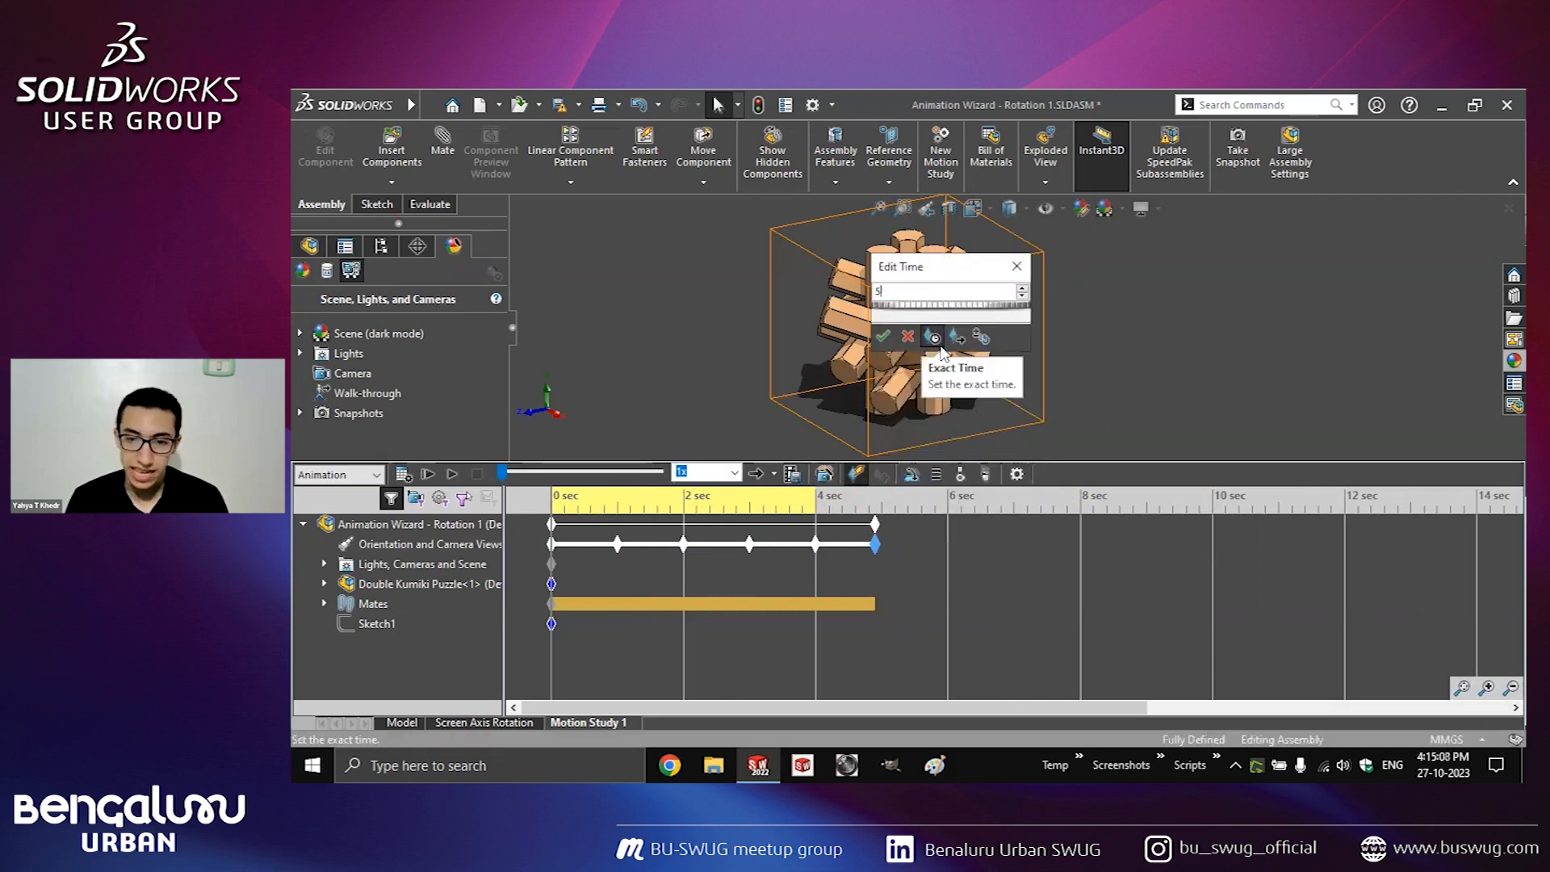
key("Return")
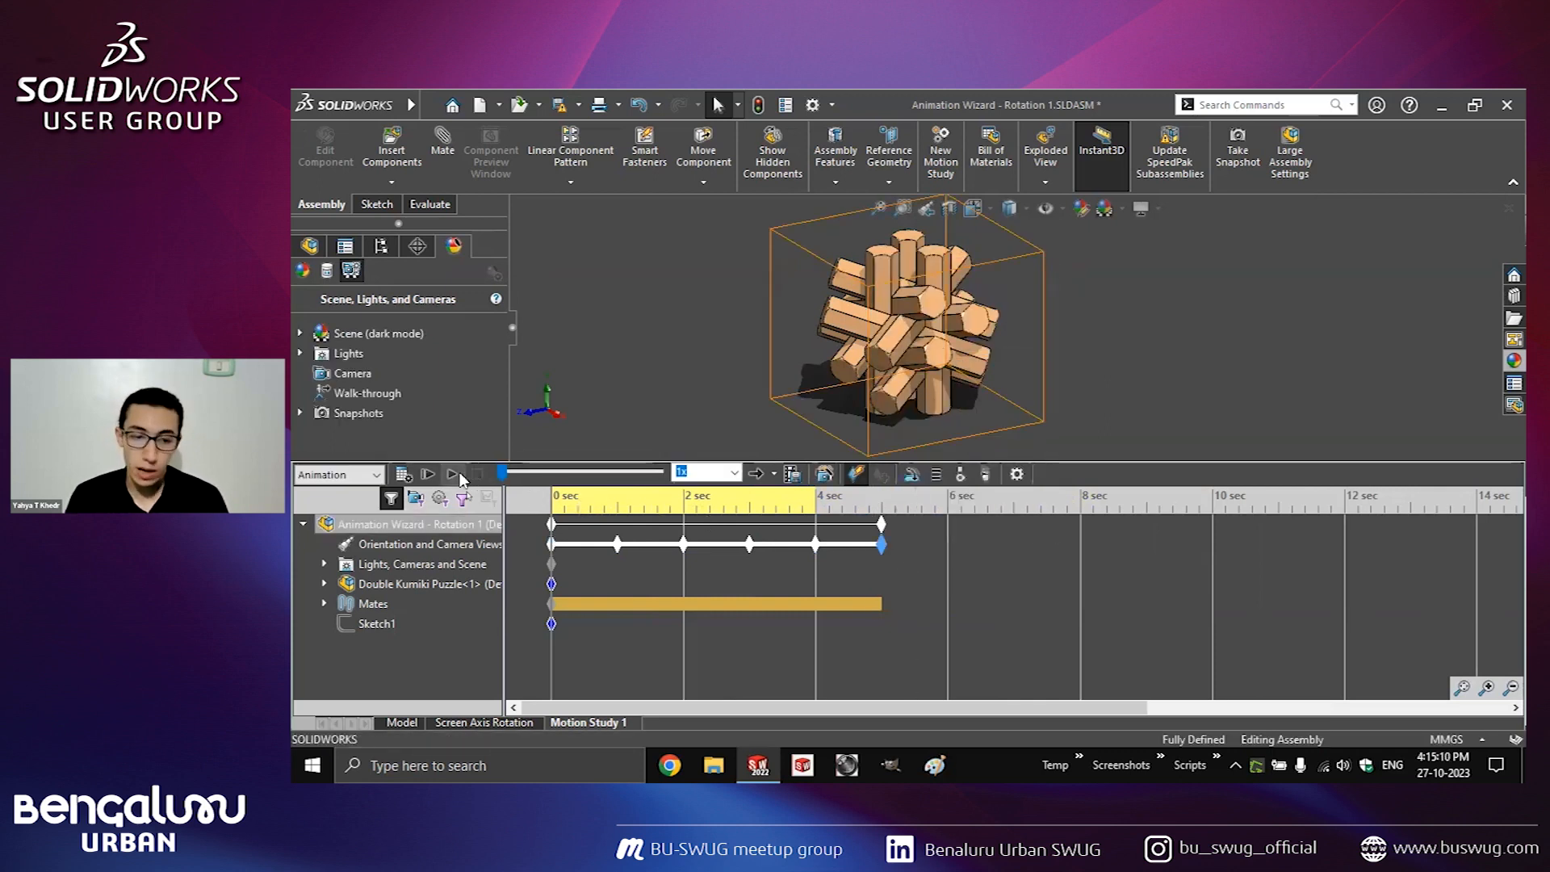
left_click(452, 473)
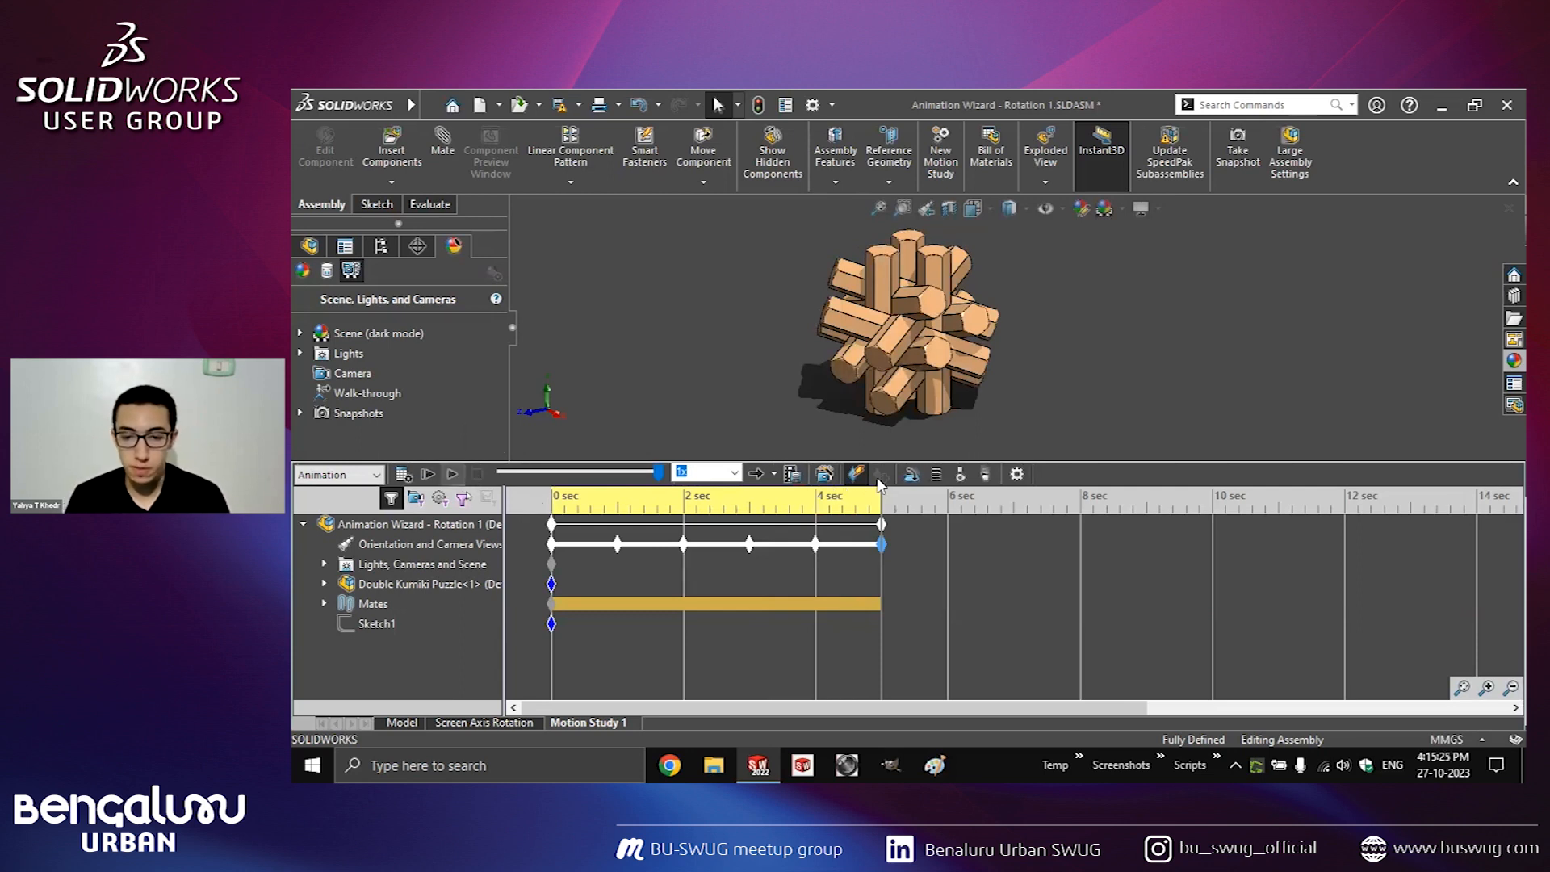
Set up a Rotate model animation in the Animation Wizard with one clockwise rotation about the Y-axis, keeping the existing paths.
left_click(825, 477)
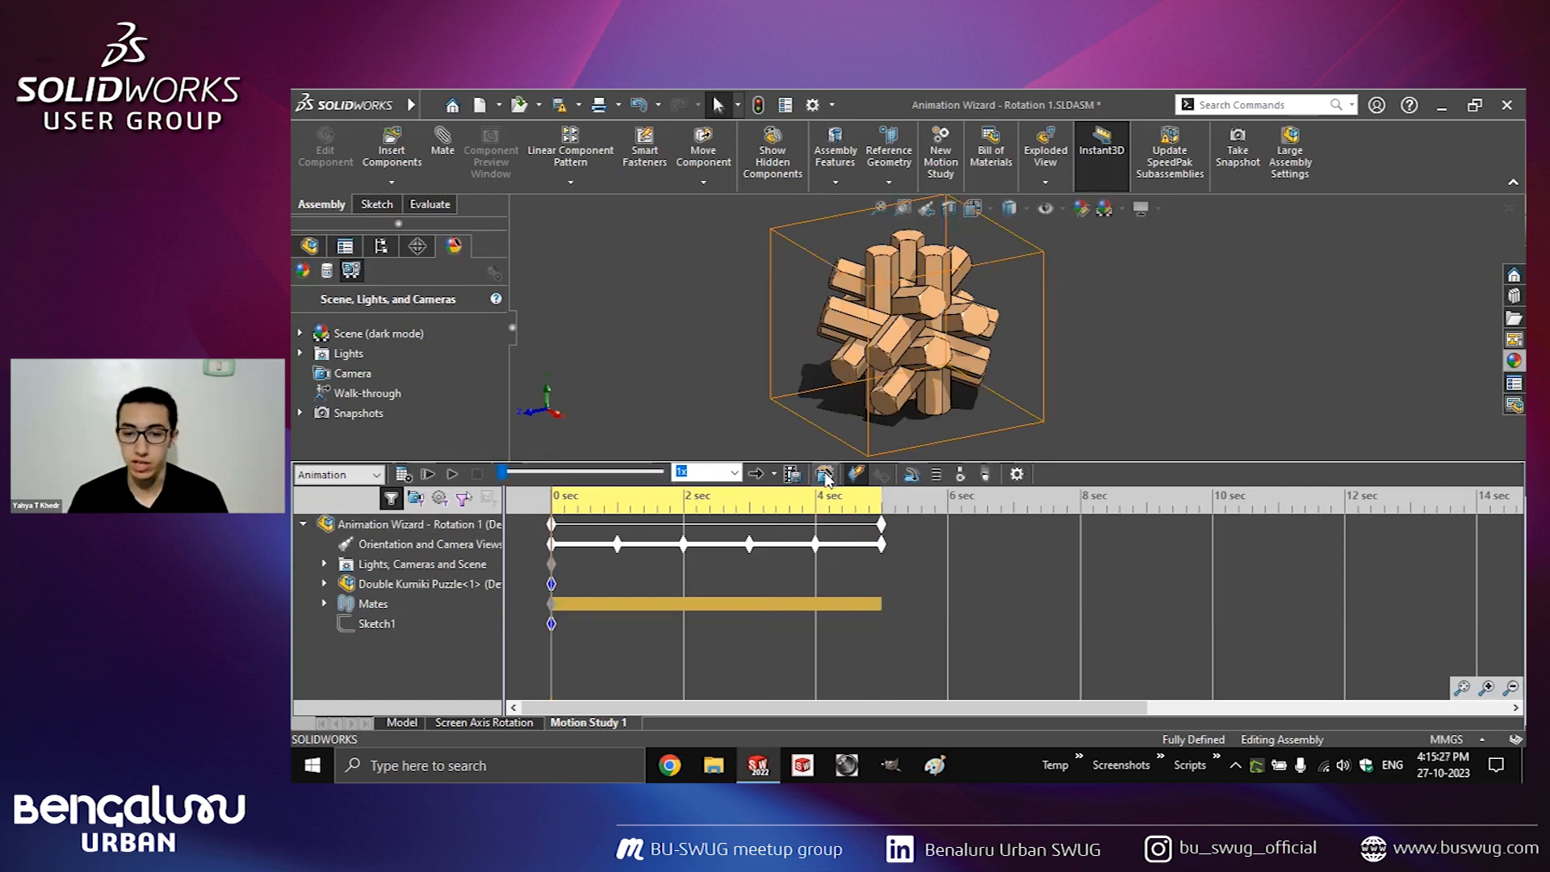
left_click(825, 477)
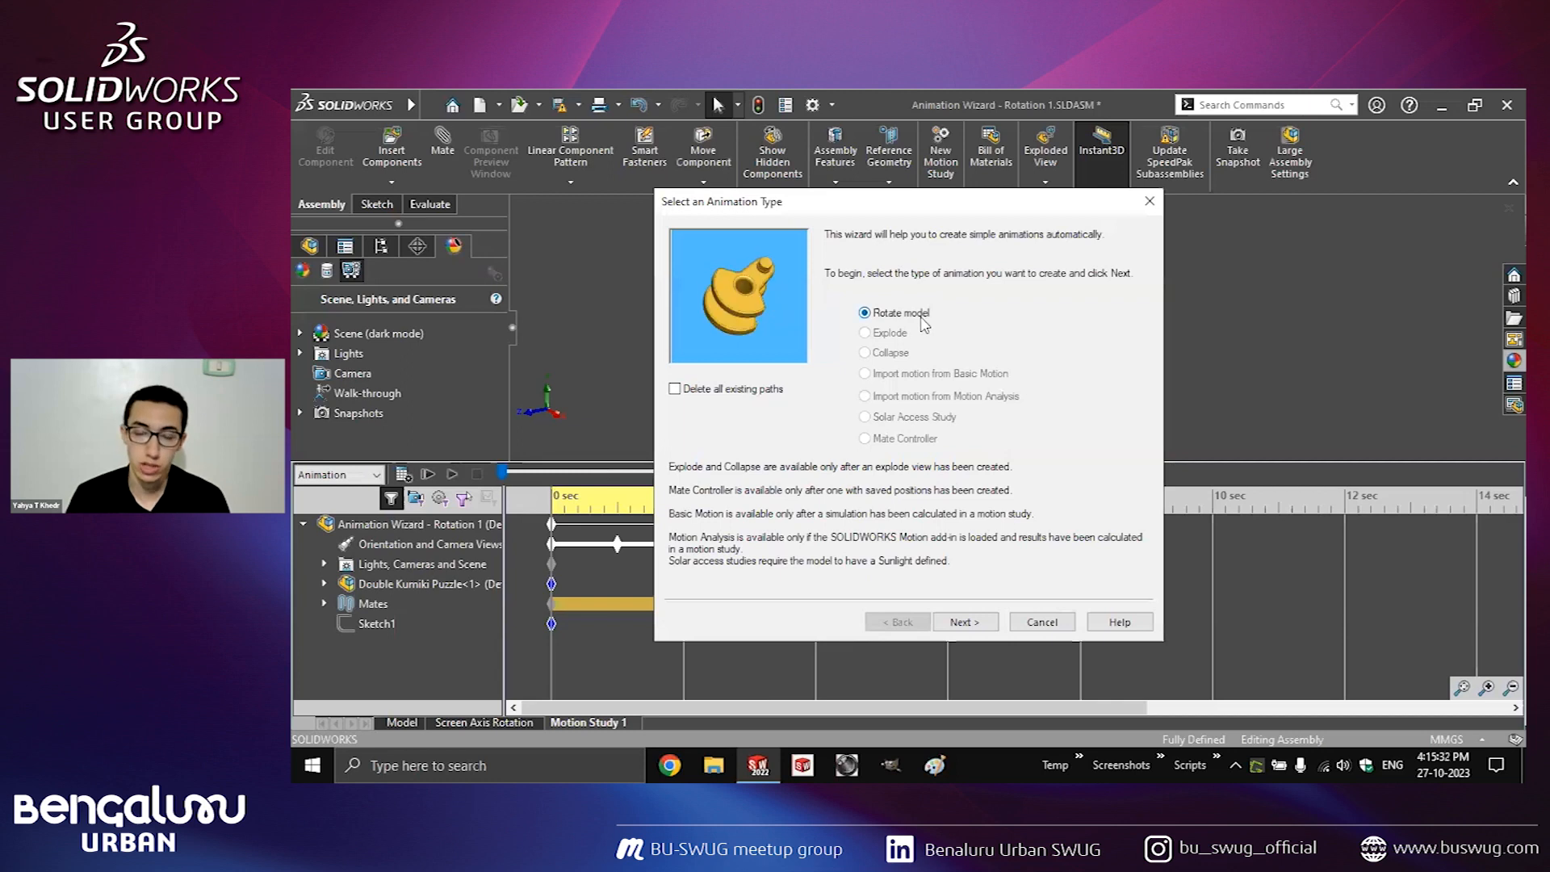
left_click(961, 622)
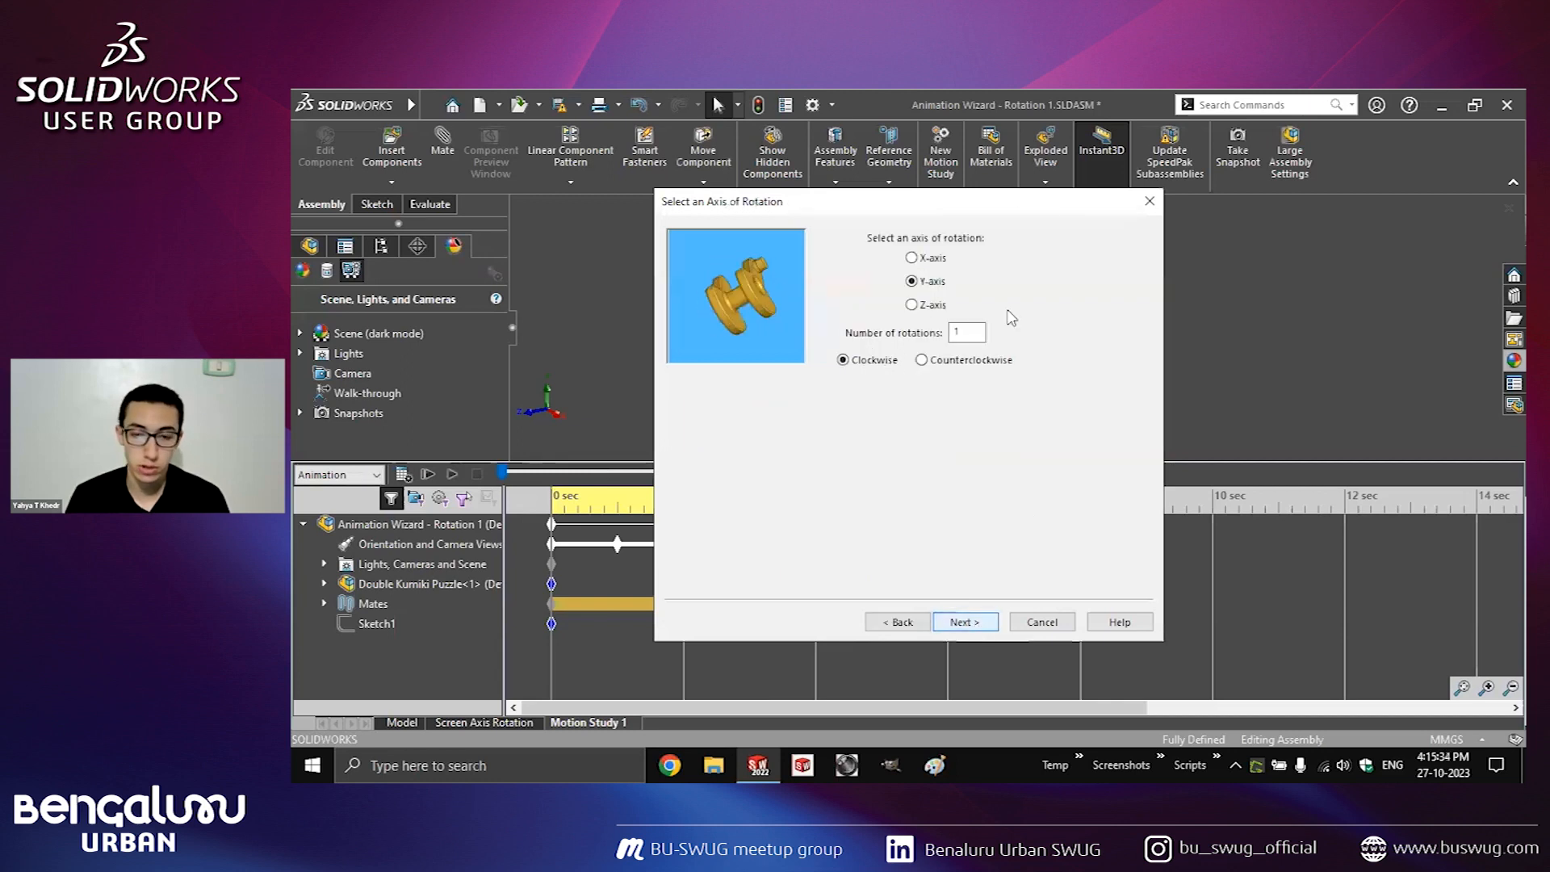
left_click(913, 259)
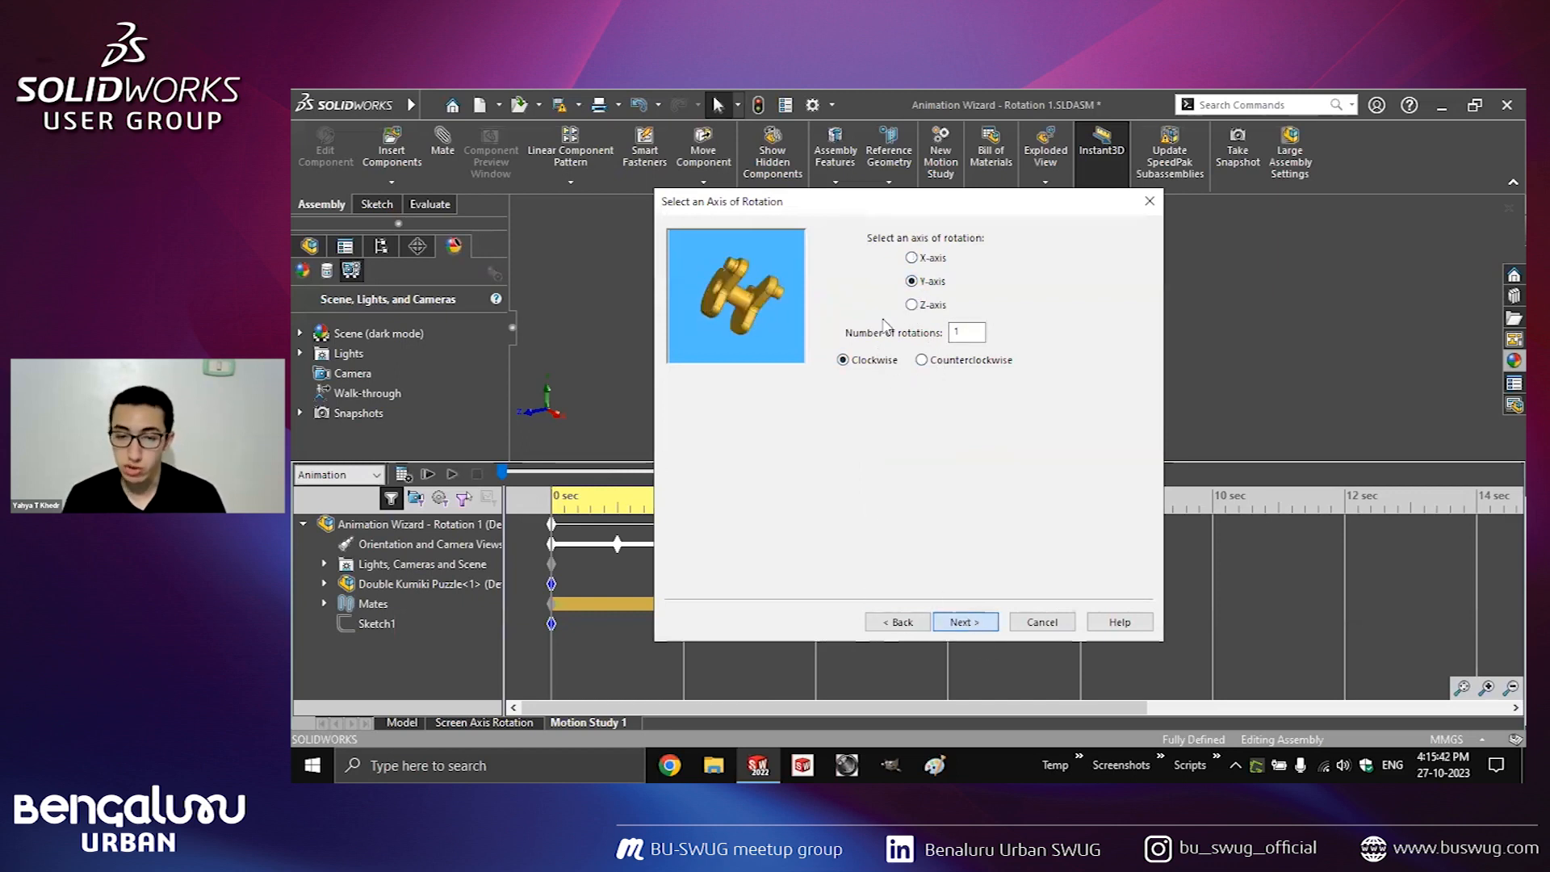
left_click(963, 622)
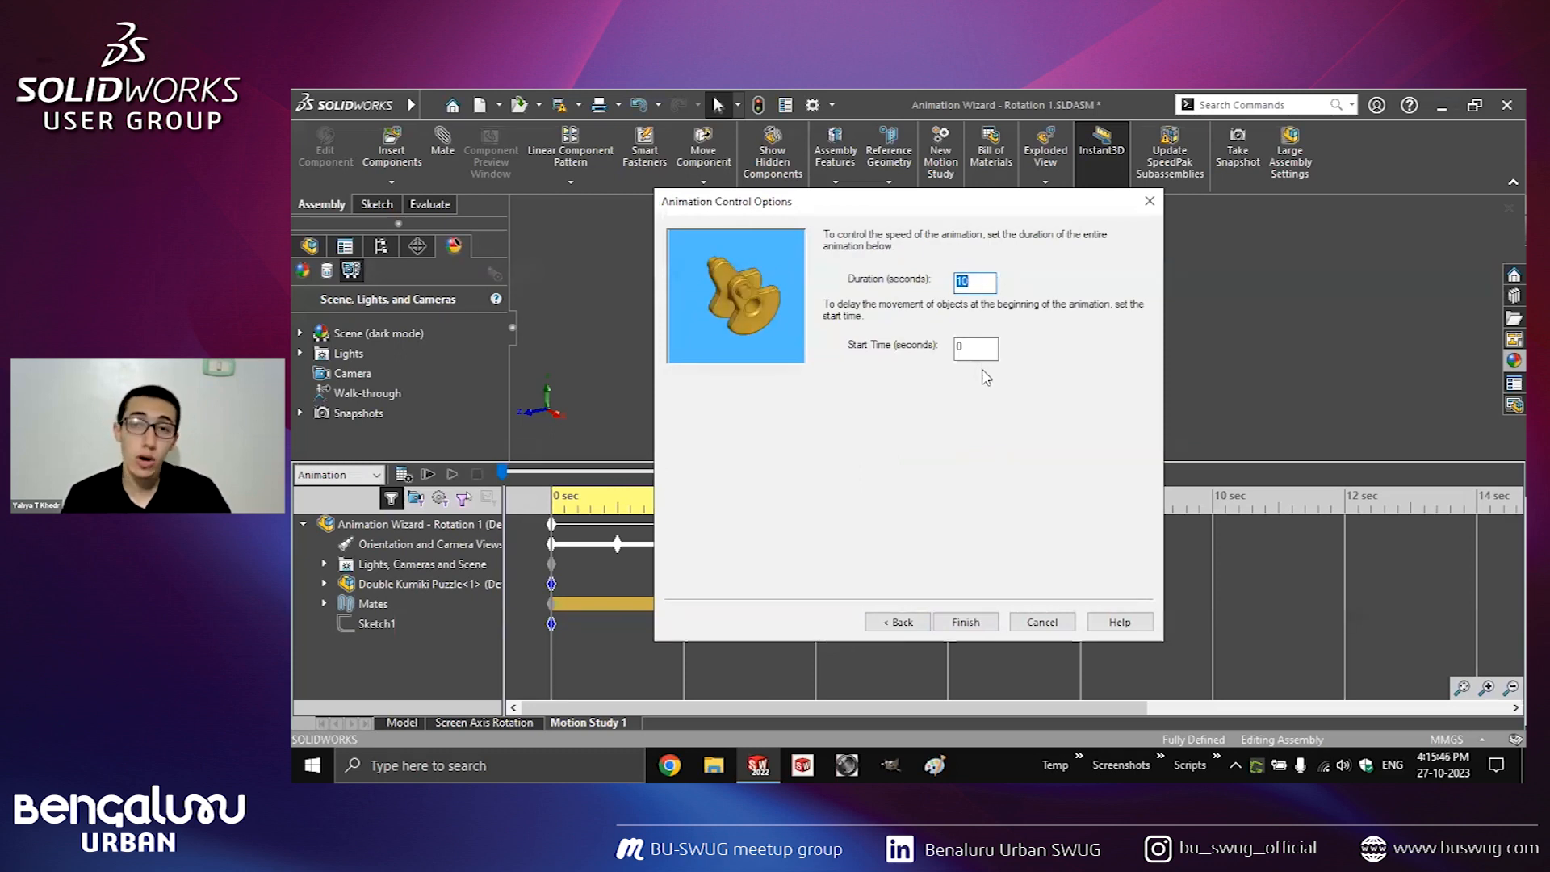
Finish the rotation with a duration of 8 seconds and a start time of 0, and play the combined animation.
key("Tab")
double_click(960, 282)
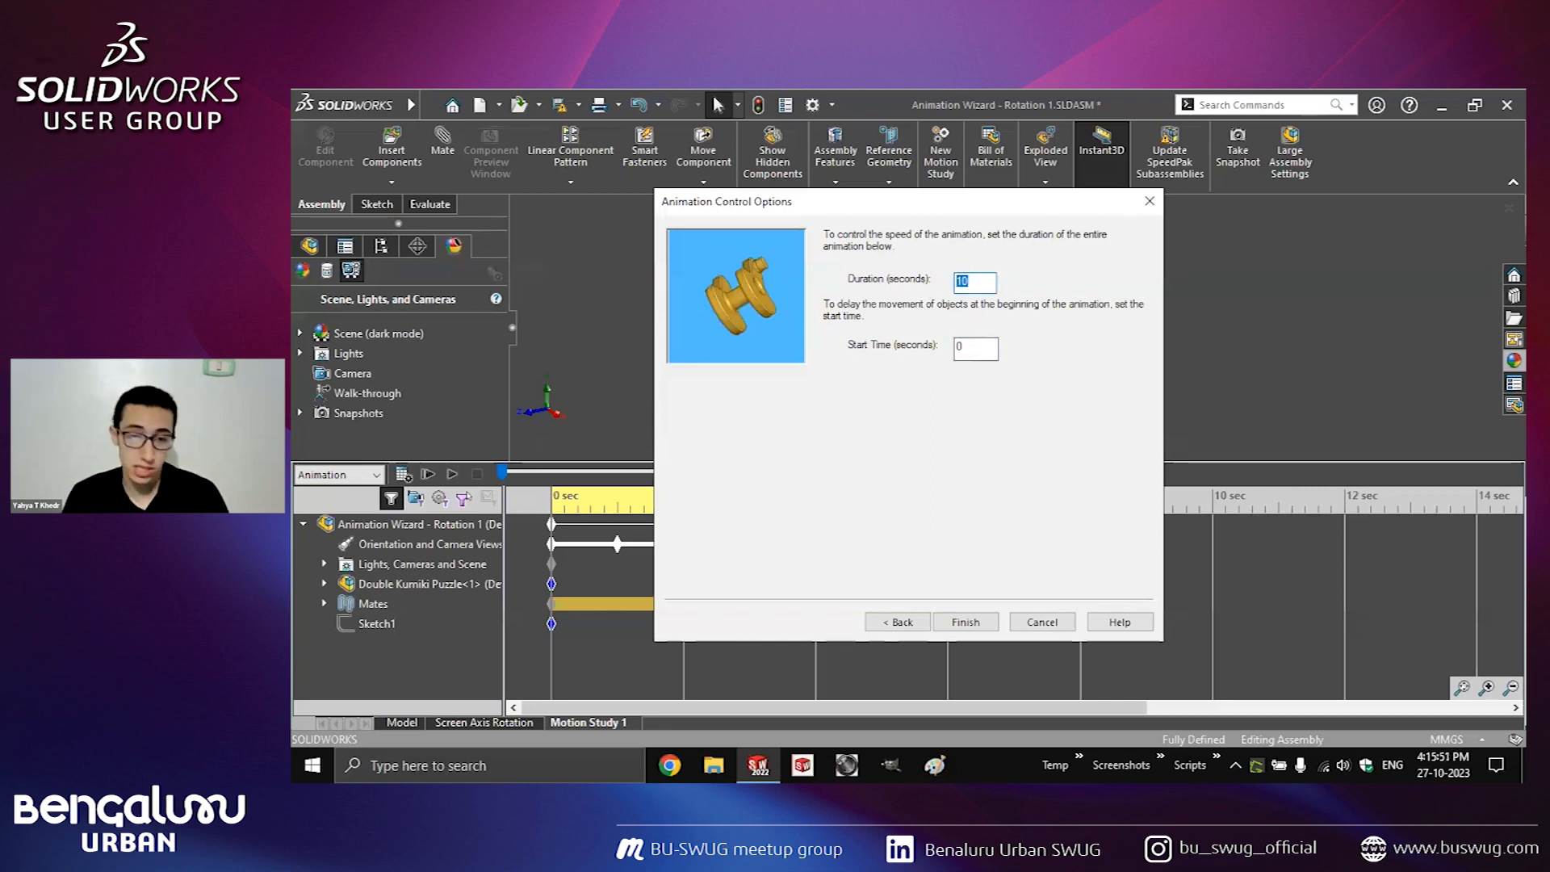
type("8")
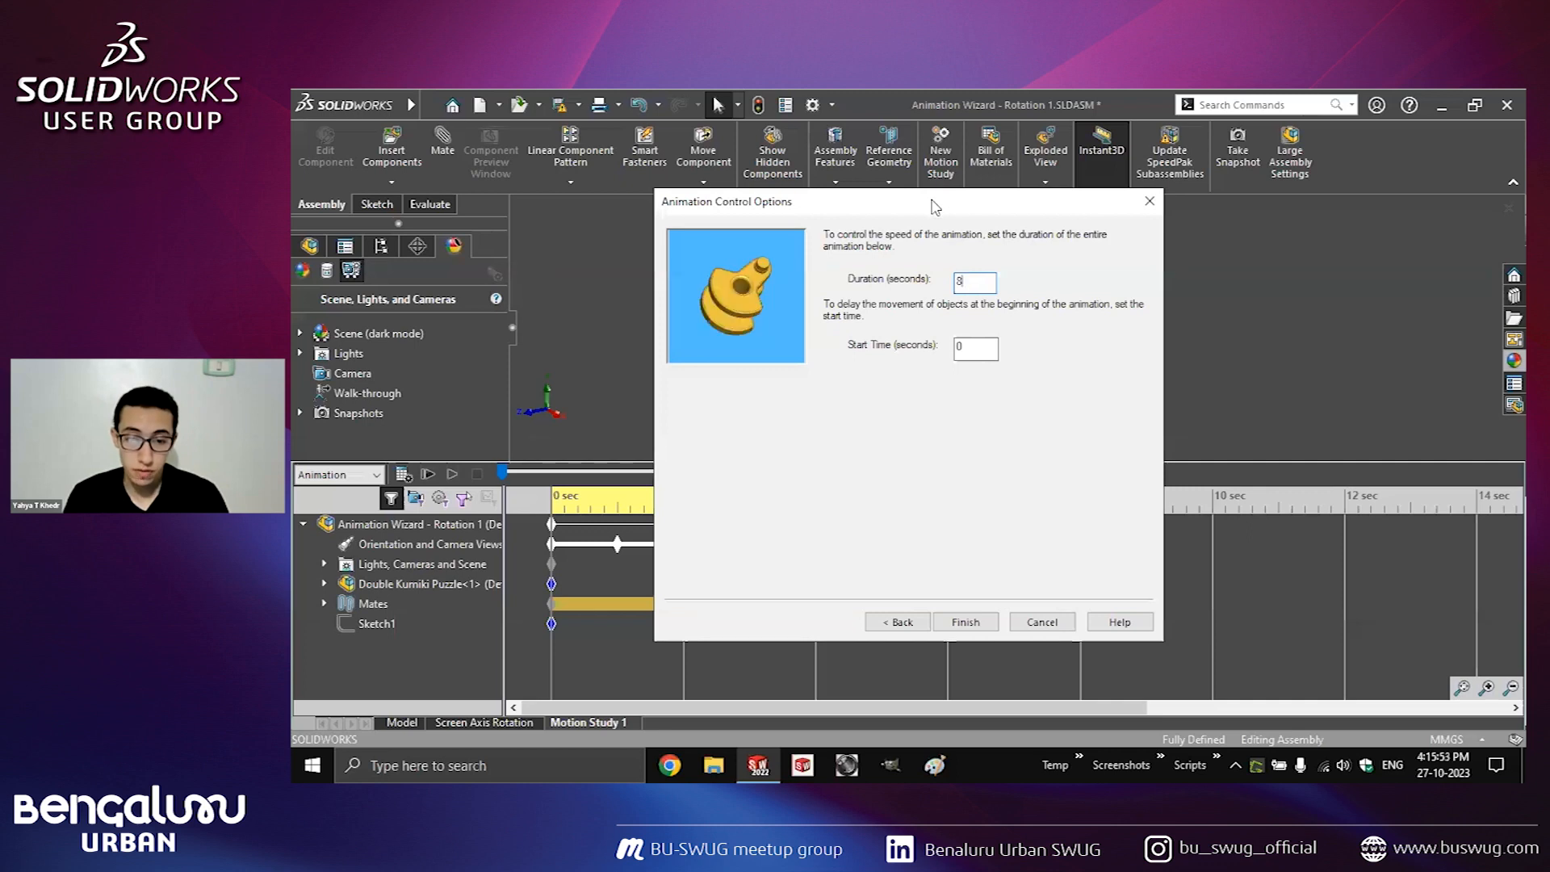
left_click(969, 622)
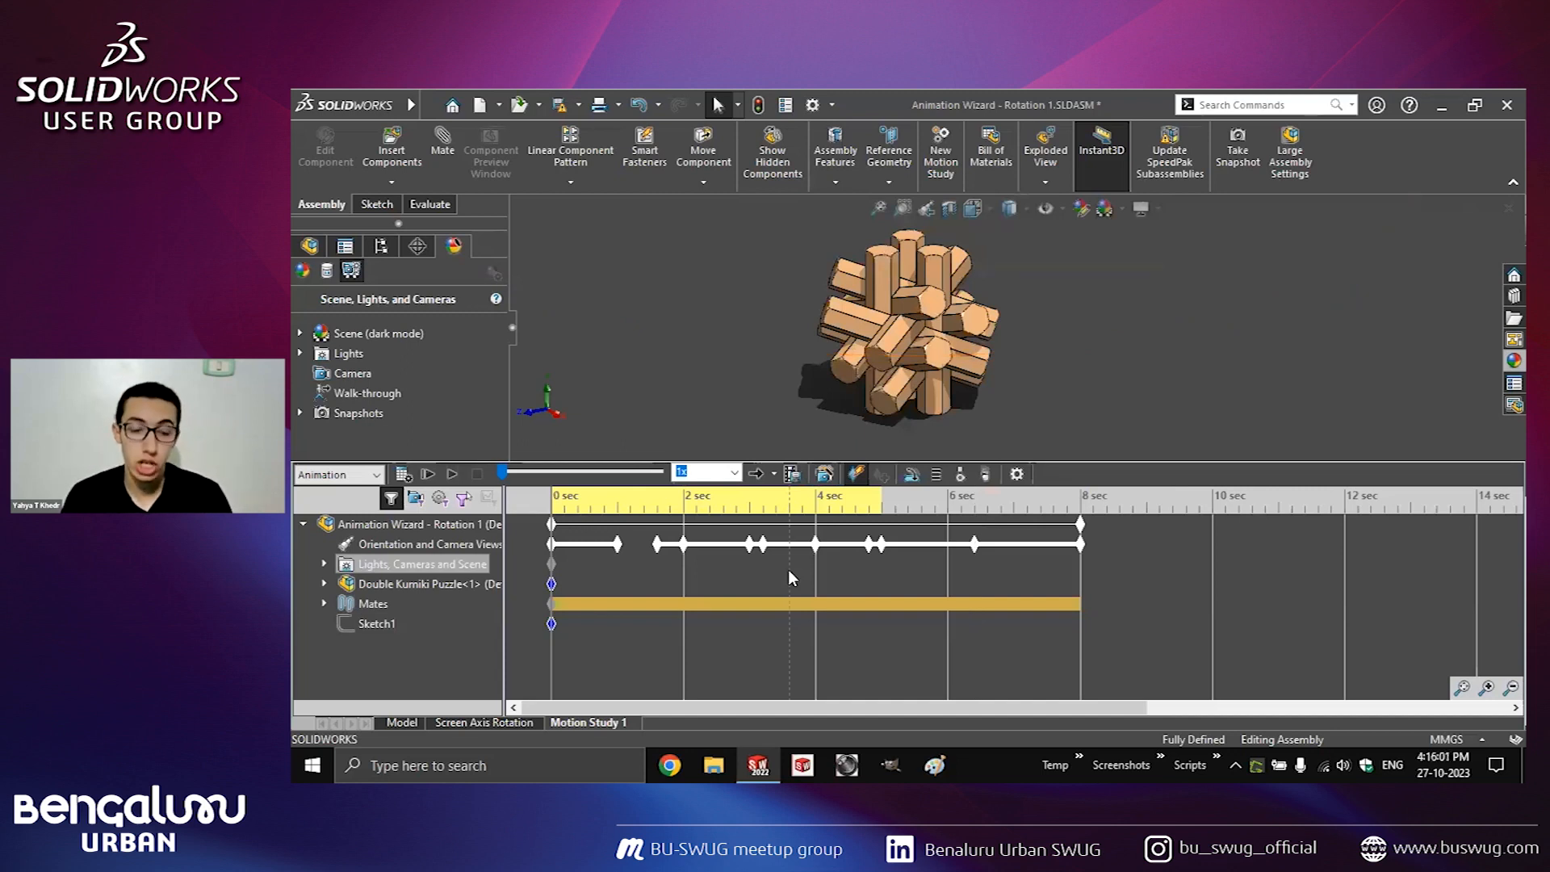
left_click(452, 474)
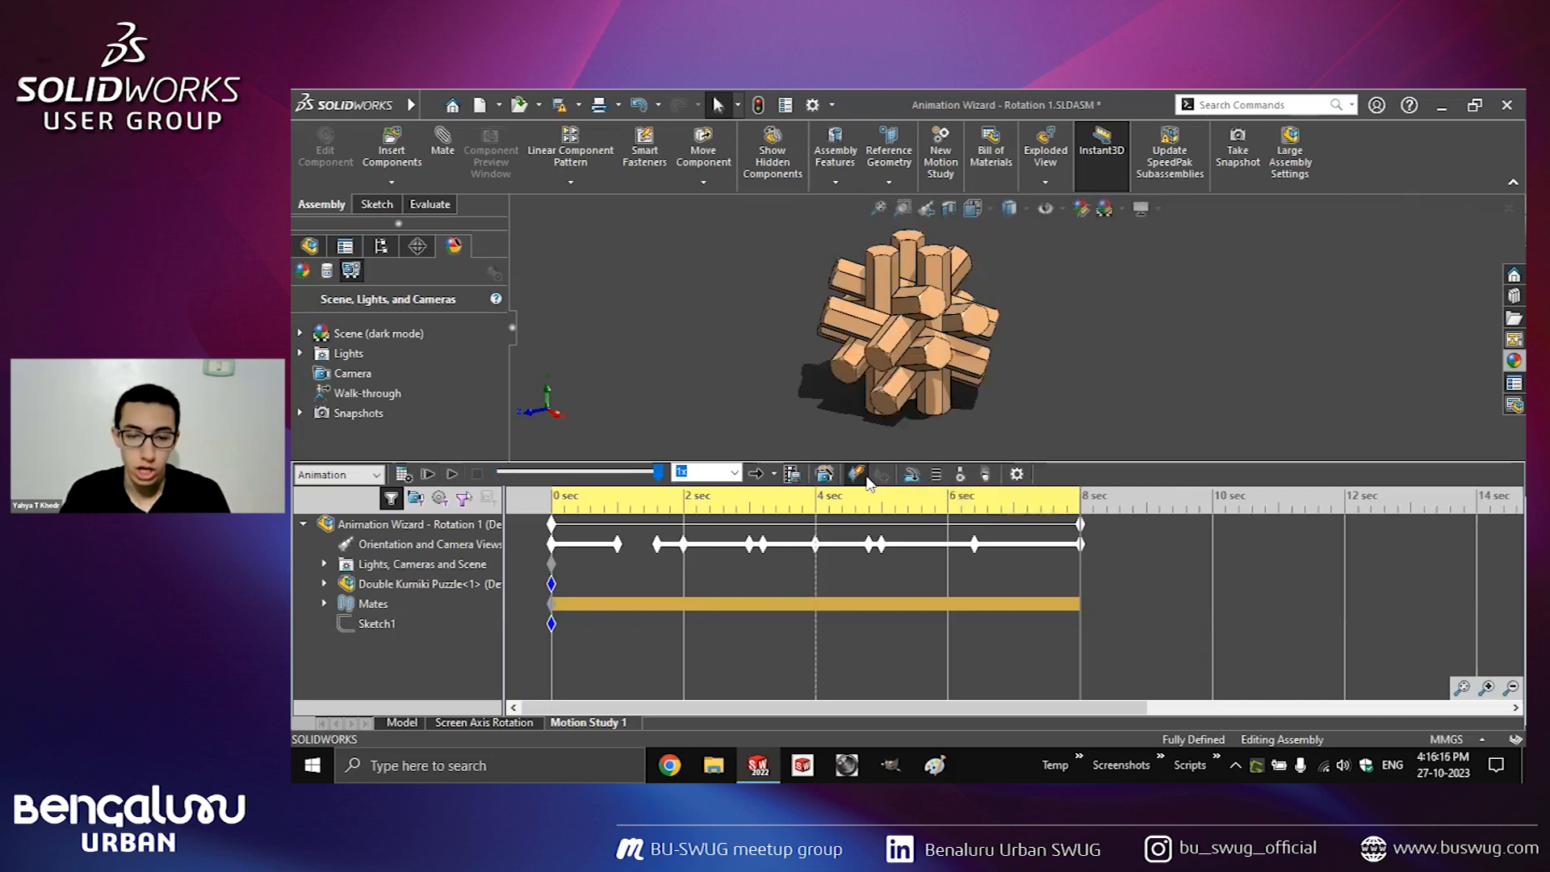
Replace all existing paths with a wizard-generated Y-axis model rotation lasting 10 seconds and starting at 8 seconds.
left_click(824, 475)
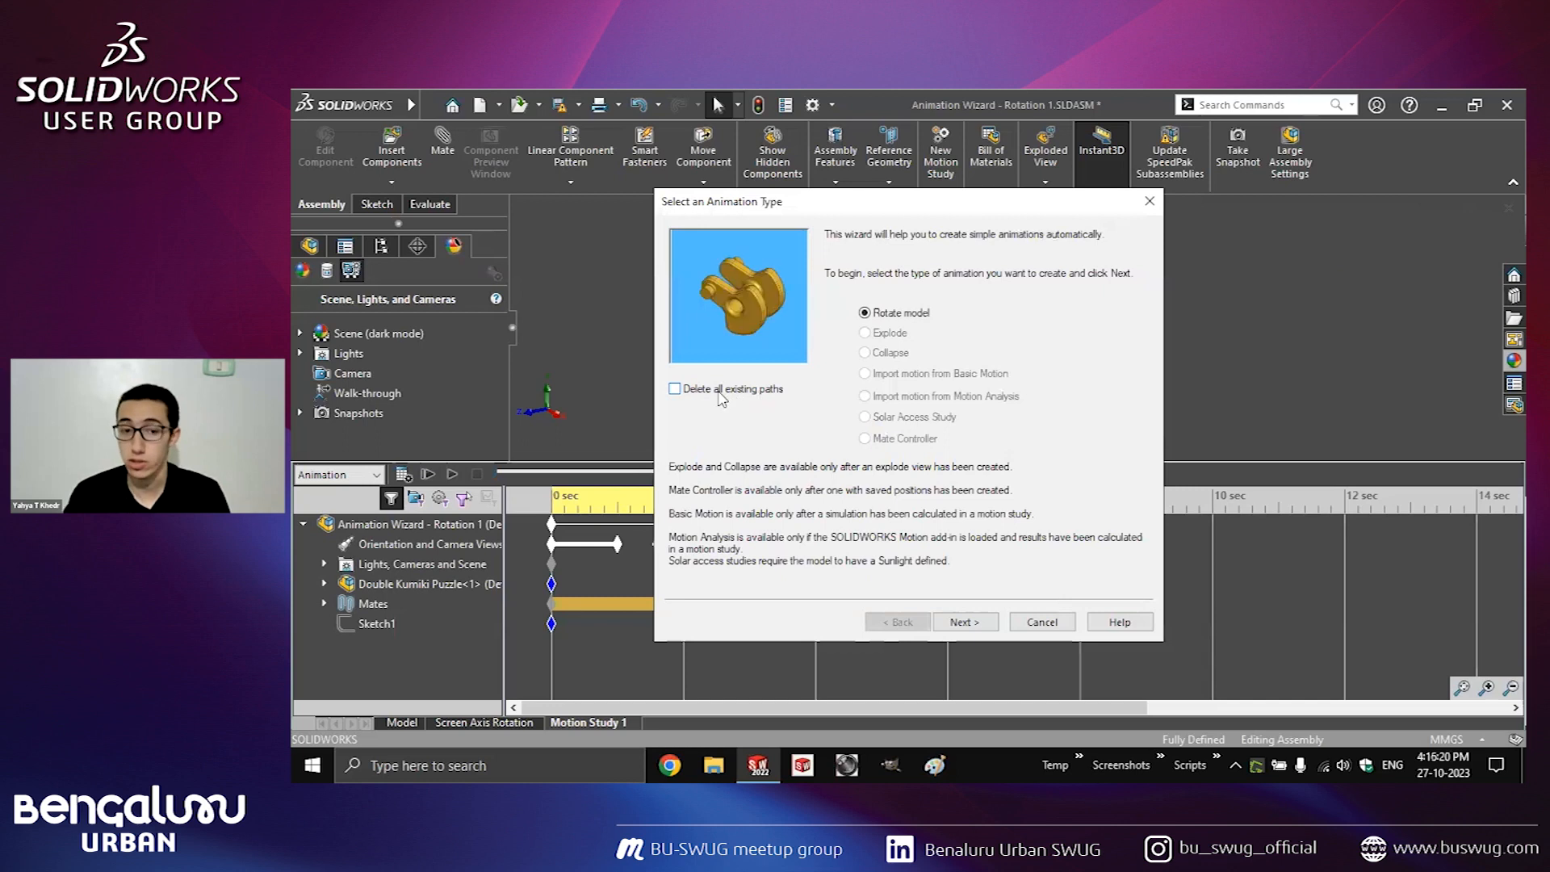
left_click(721, 396)
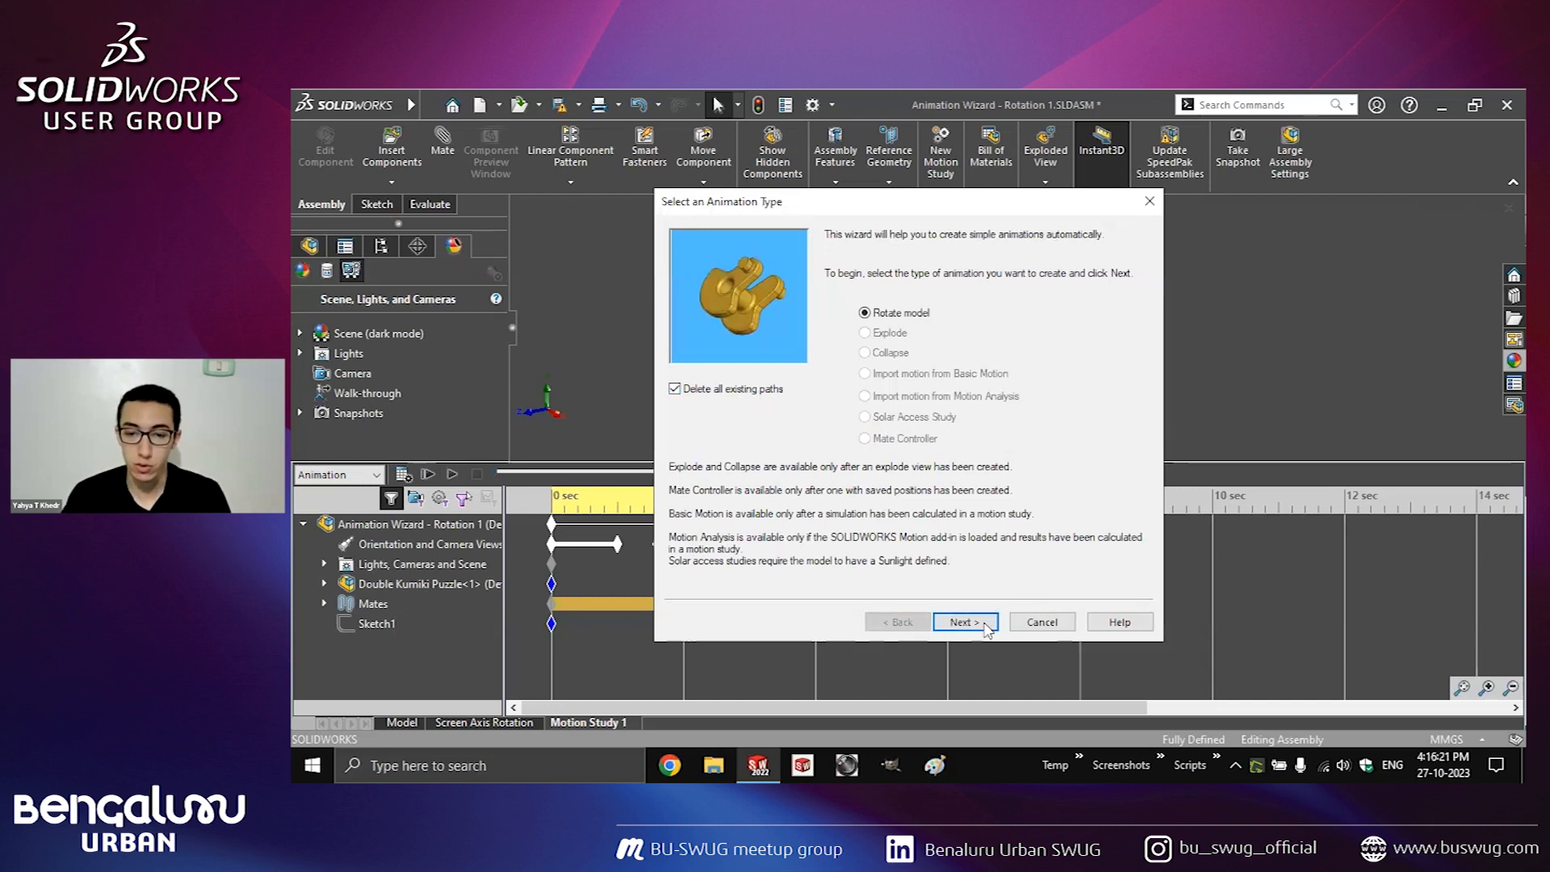
left_click(965, 622)
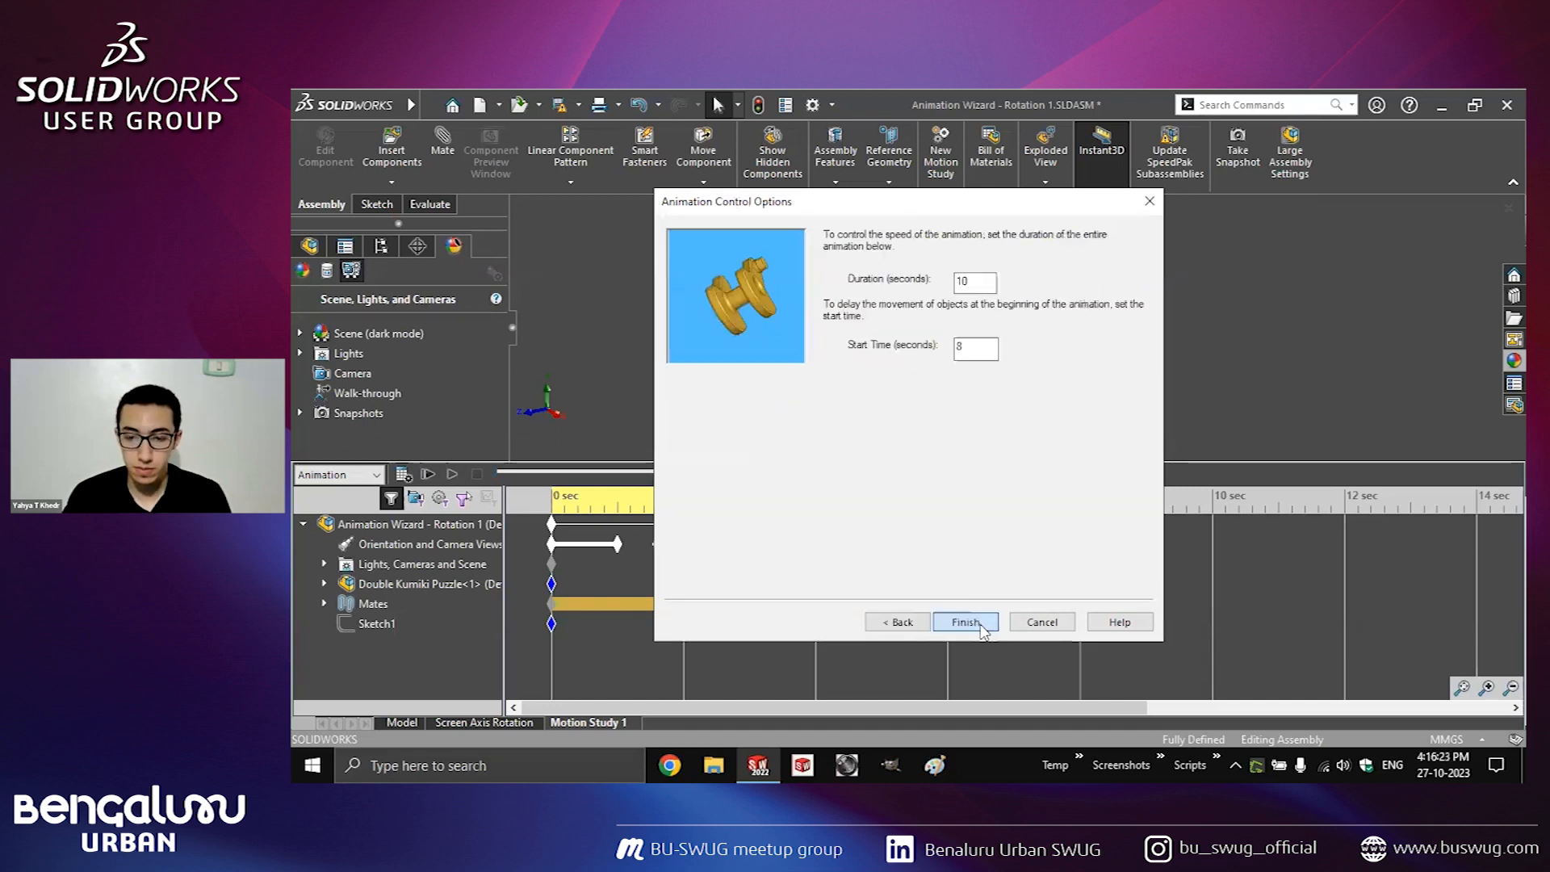
left_click(978, 624)
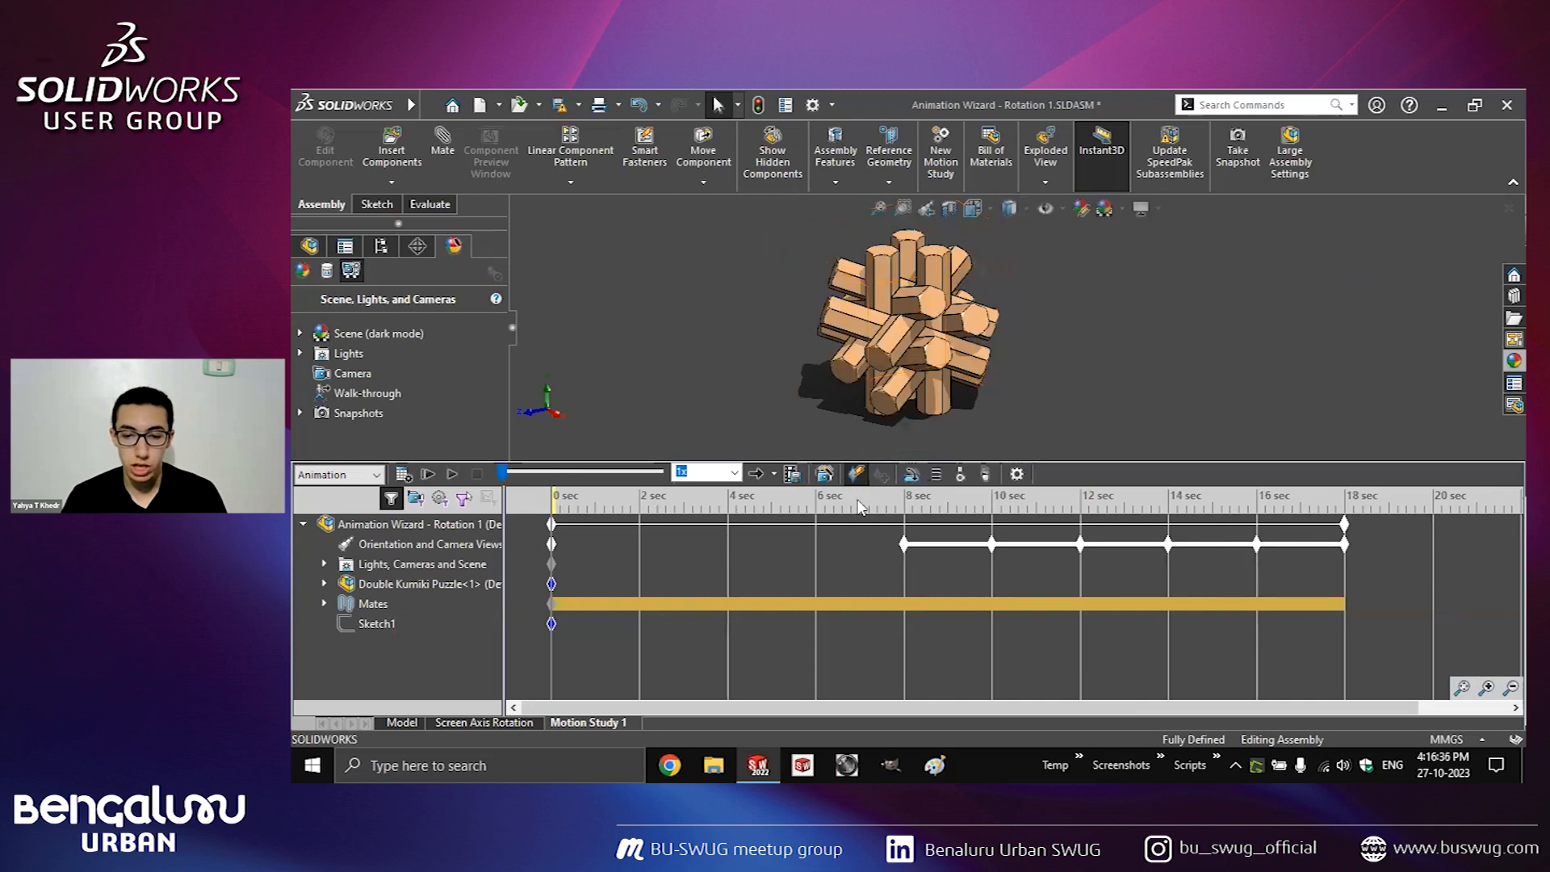
Delete all animation keys between 8 and 18 seconds from the motion study.
left_click(891, 525)
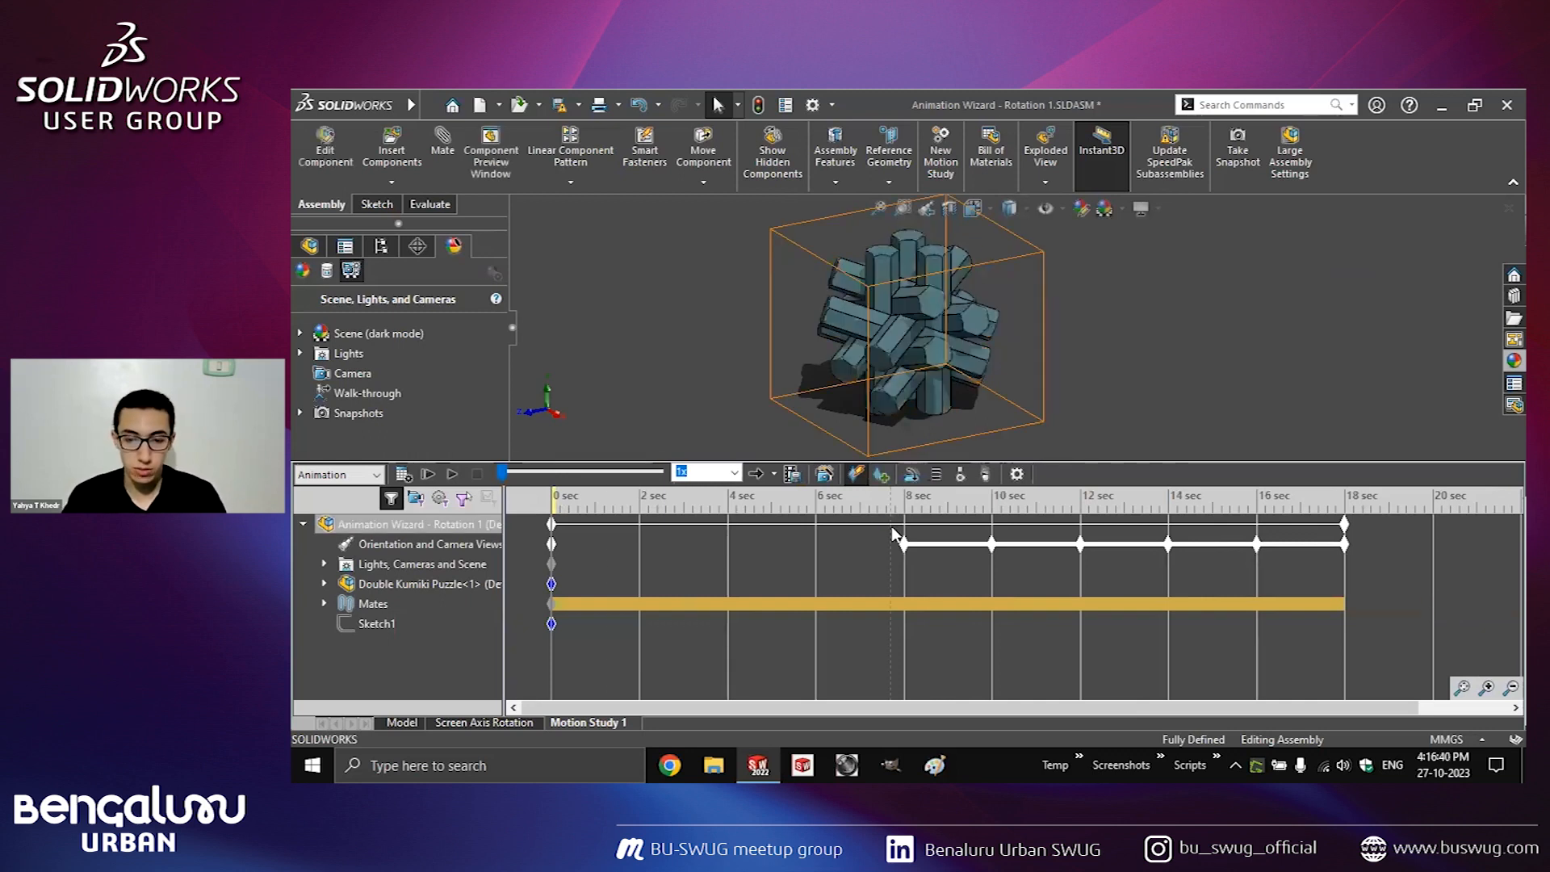
left_click(851, 541)
left_click_drag(1342, 612, 1379, 607)
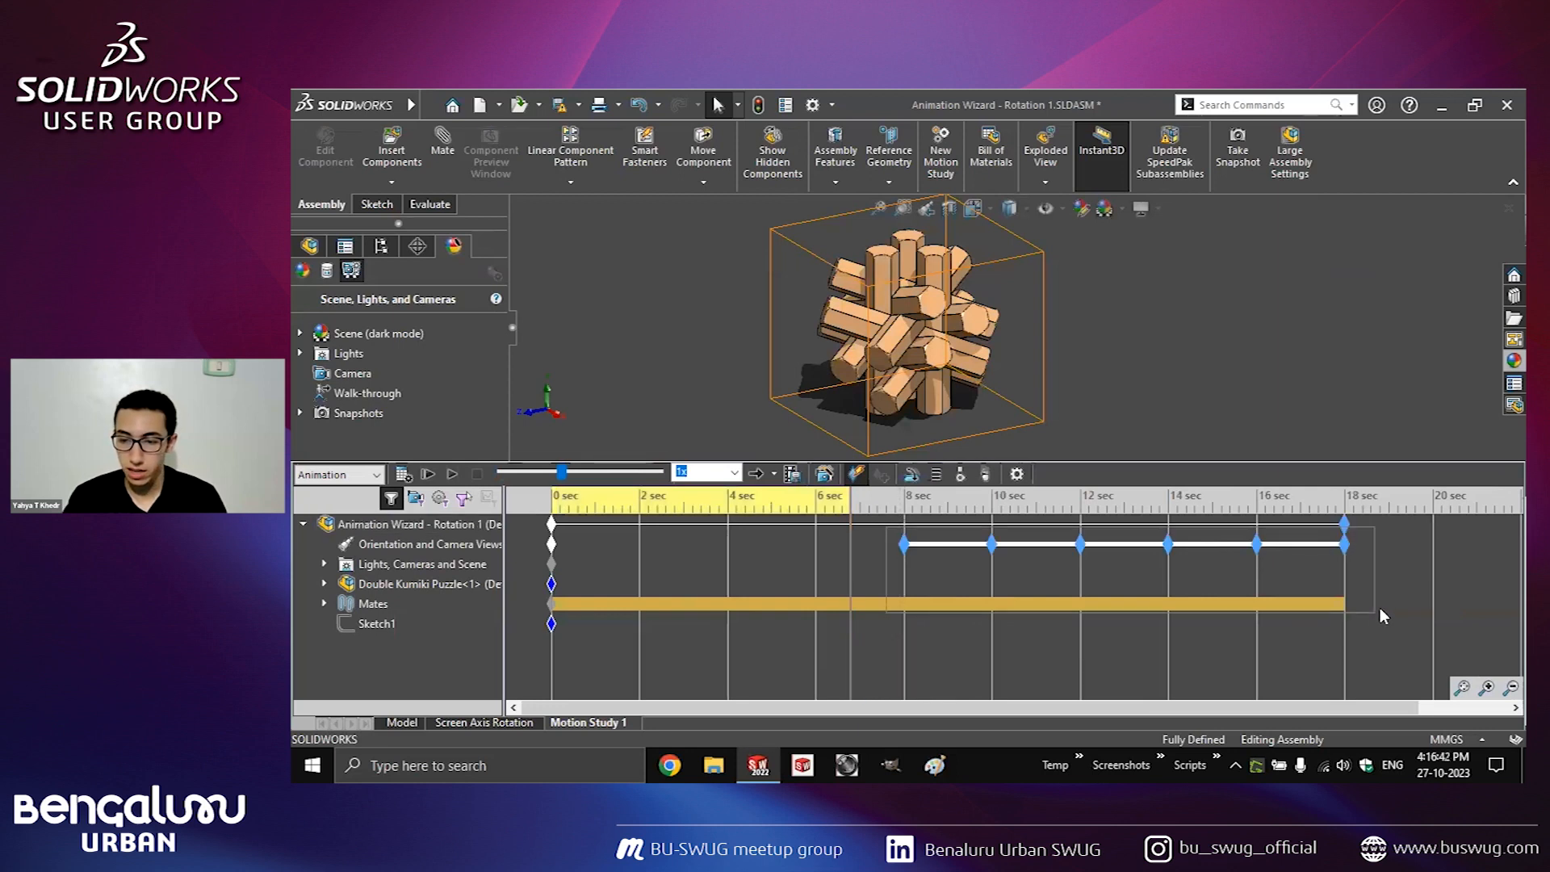
key("Delete")
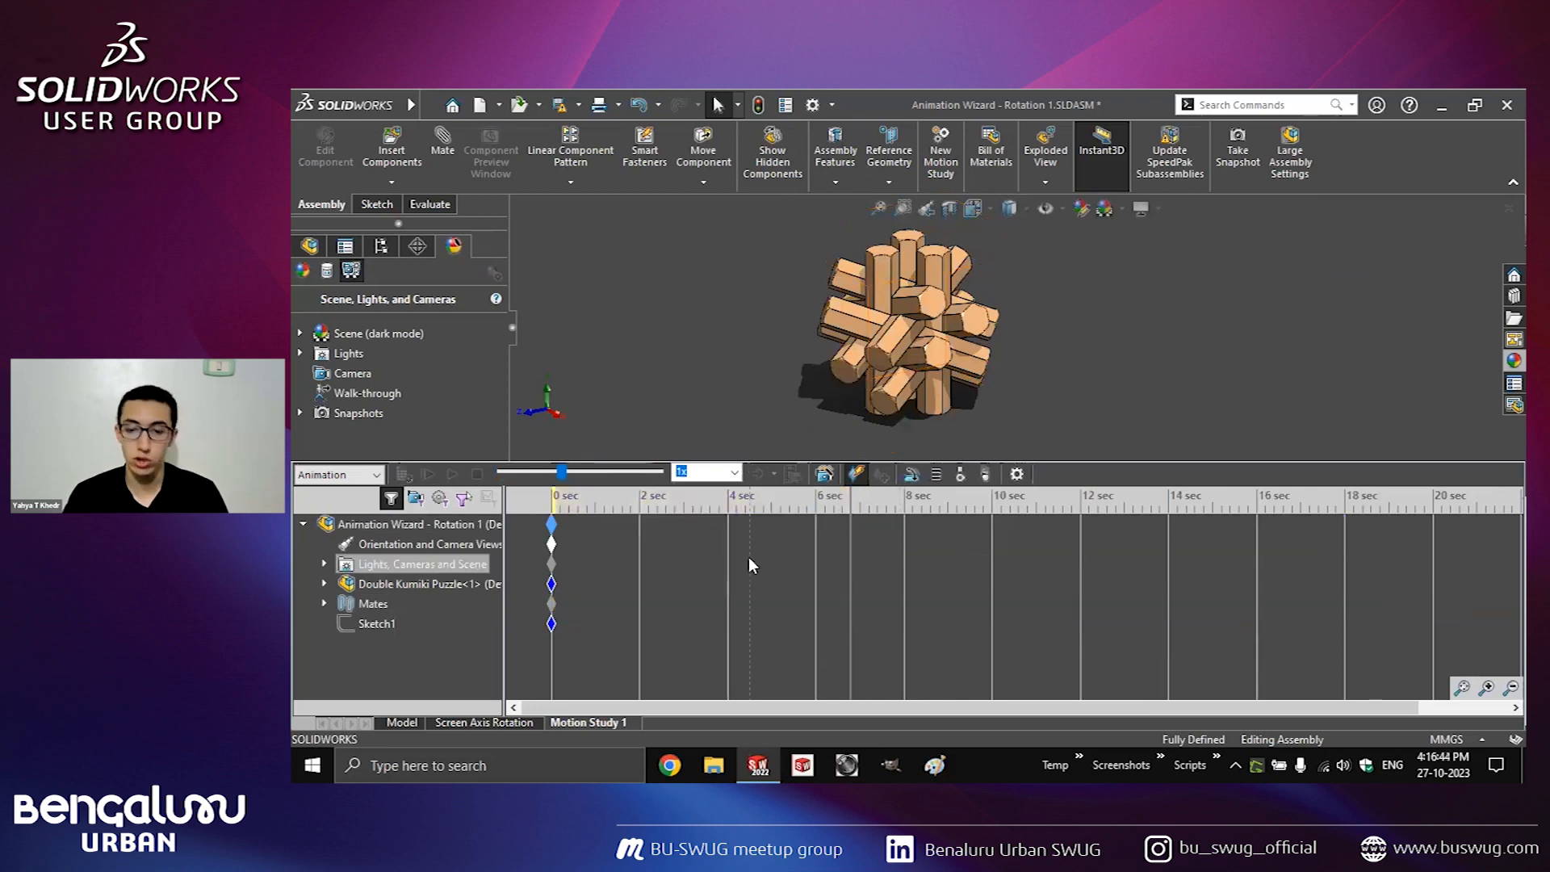
Set the timeline to 2 seconds and key a display change on the Triple-Cutouted piece at the puzzle's front.
left_click(641, 529)
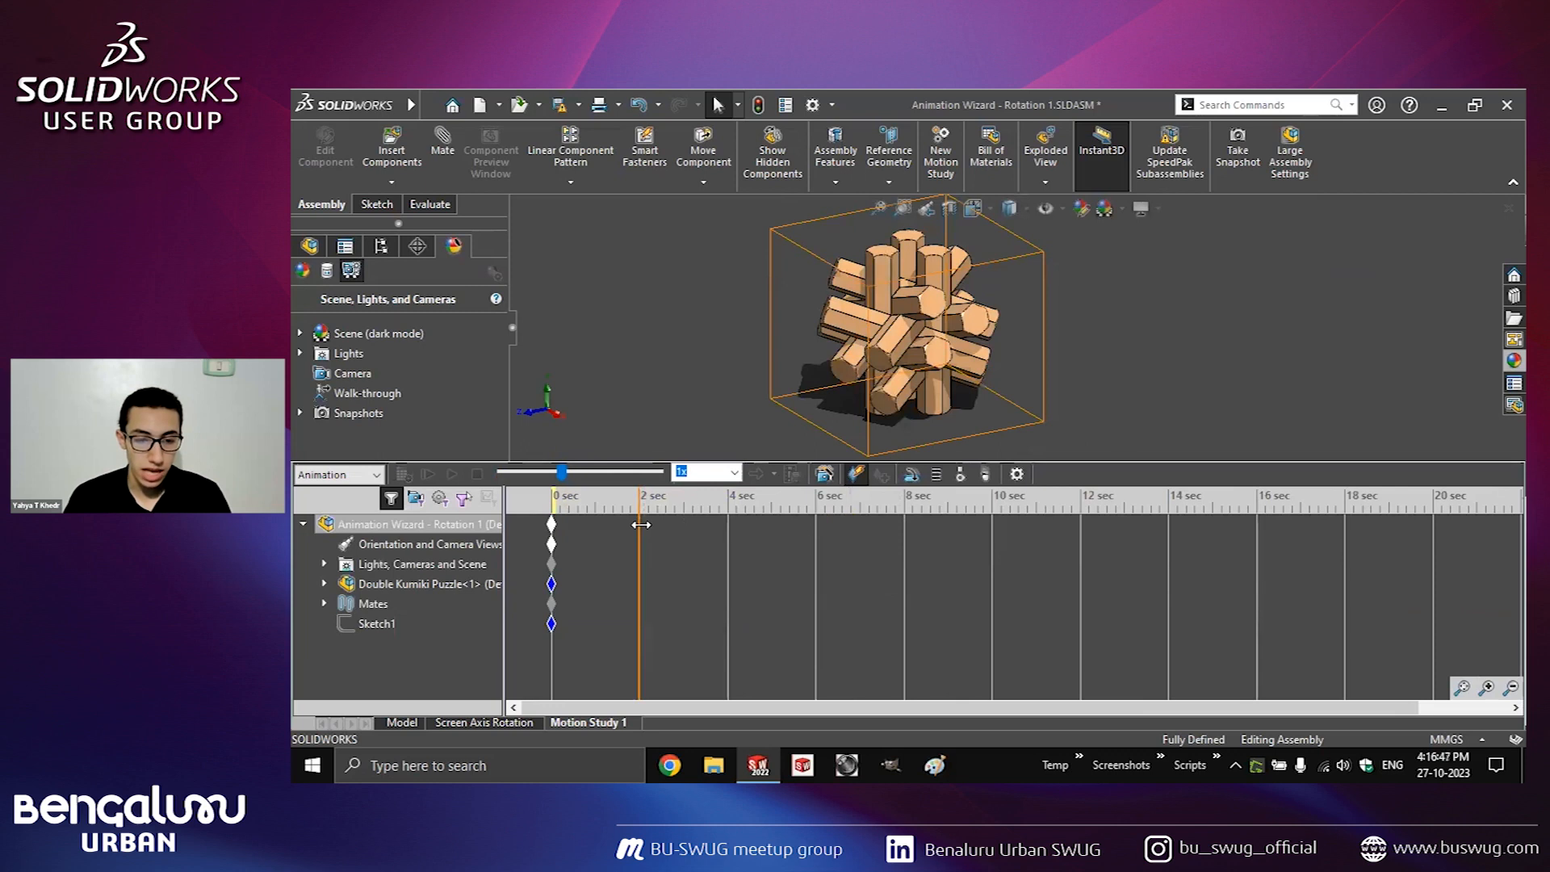
left_click(899, 342)
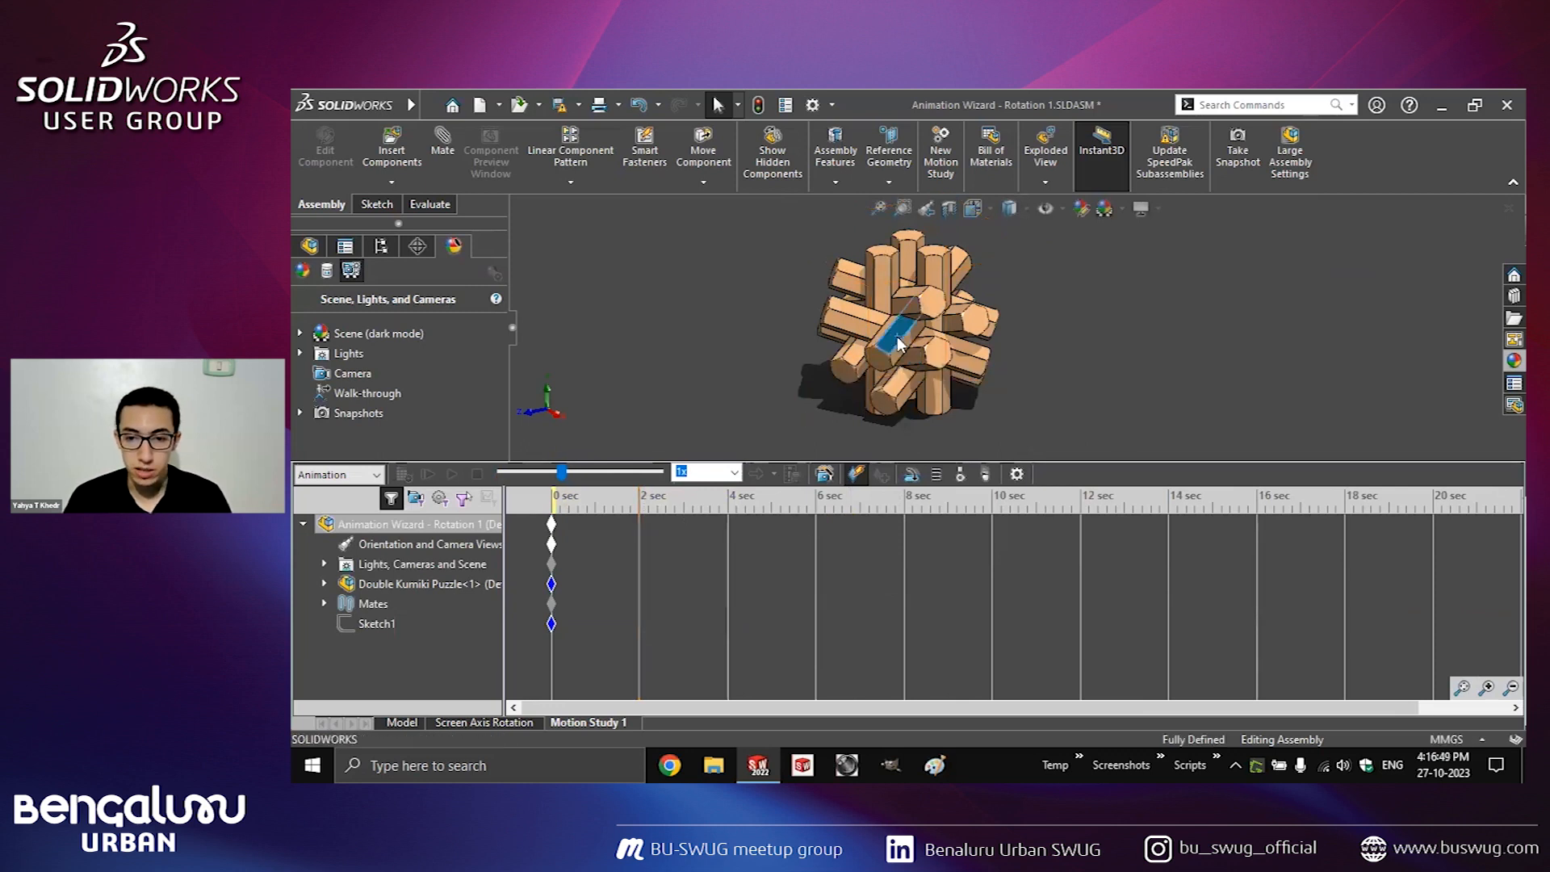
left_click(1057, 146)
Key a display change on a patterned Double-Cutouted piece at 4 seconds and return the timeline to 0 seconds.
left_click(727, 522)
left_click(847, 312)
right_click(854, 339)
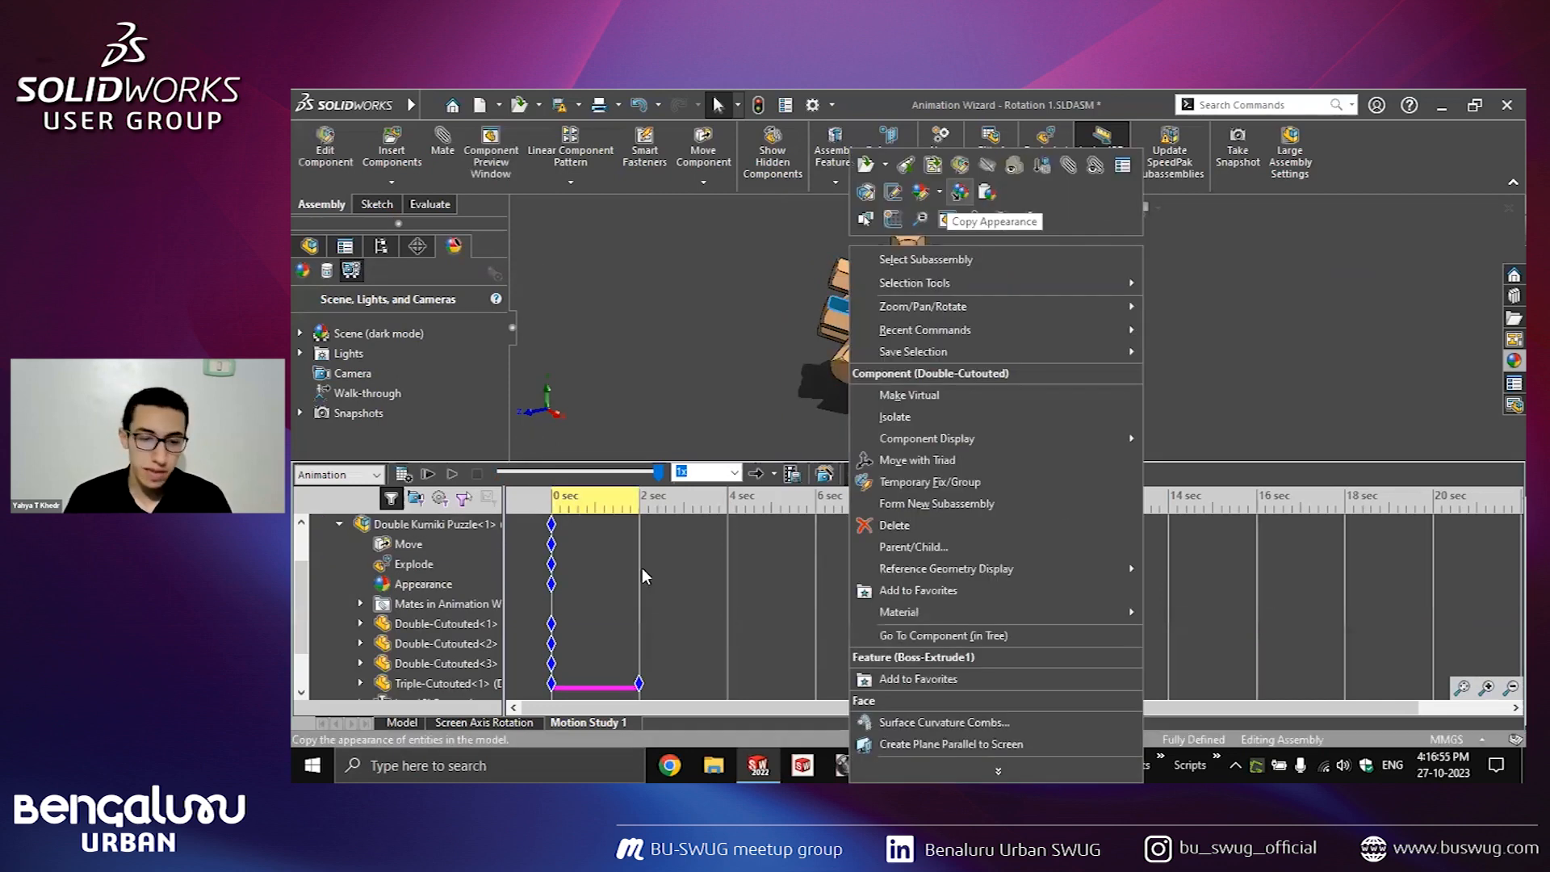
left_click(553, 520)
left_click(550, 517)
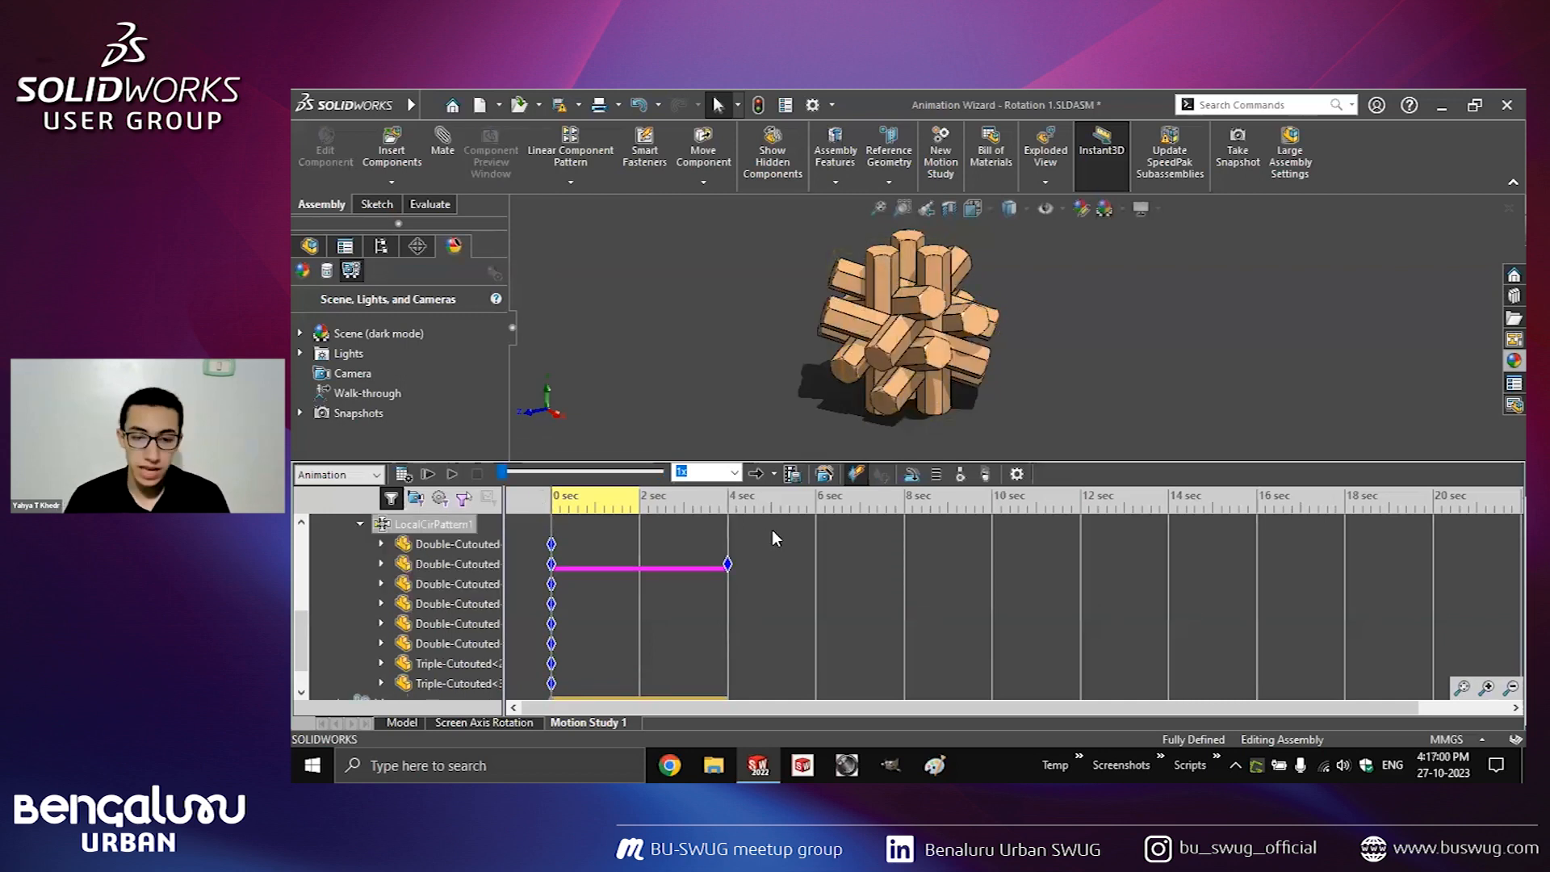
scroll(596, 512, "up", 3)
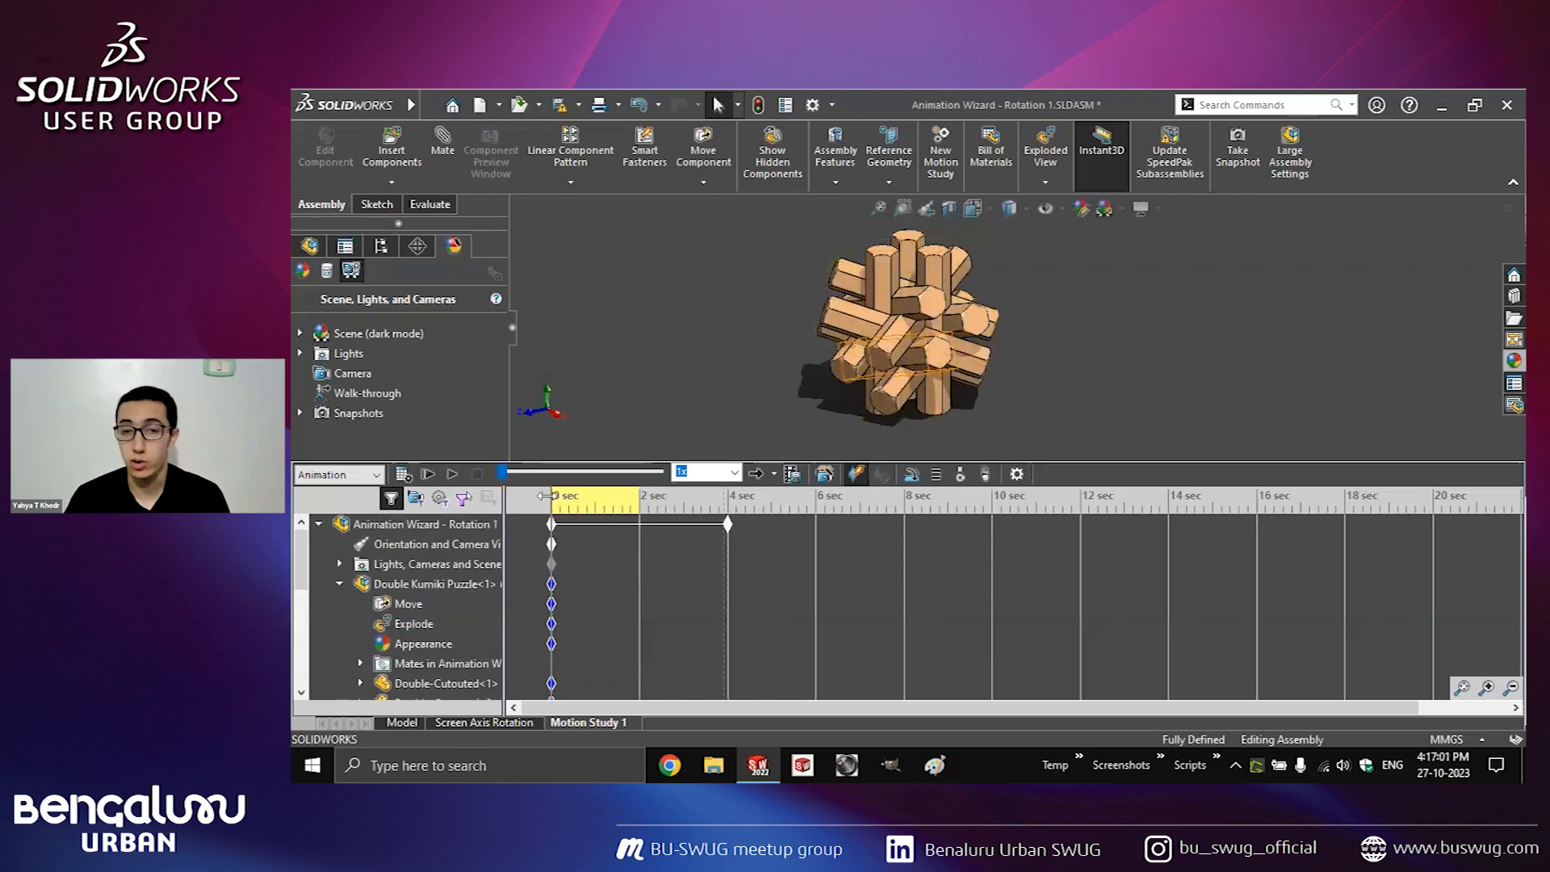
Create a clockwise Y-axis model rotation with the Animation Wizard, lasting 5 seconds and starting at 0 seconds.
left_click(825, 475)
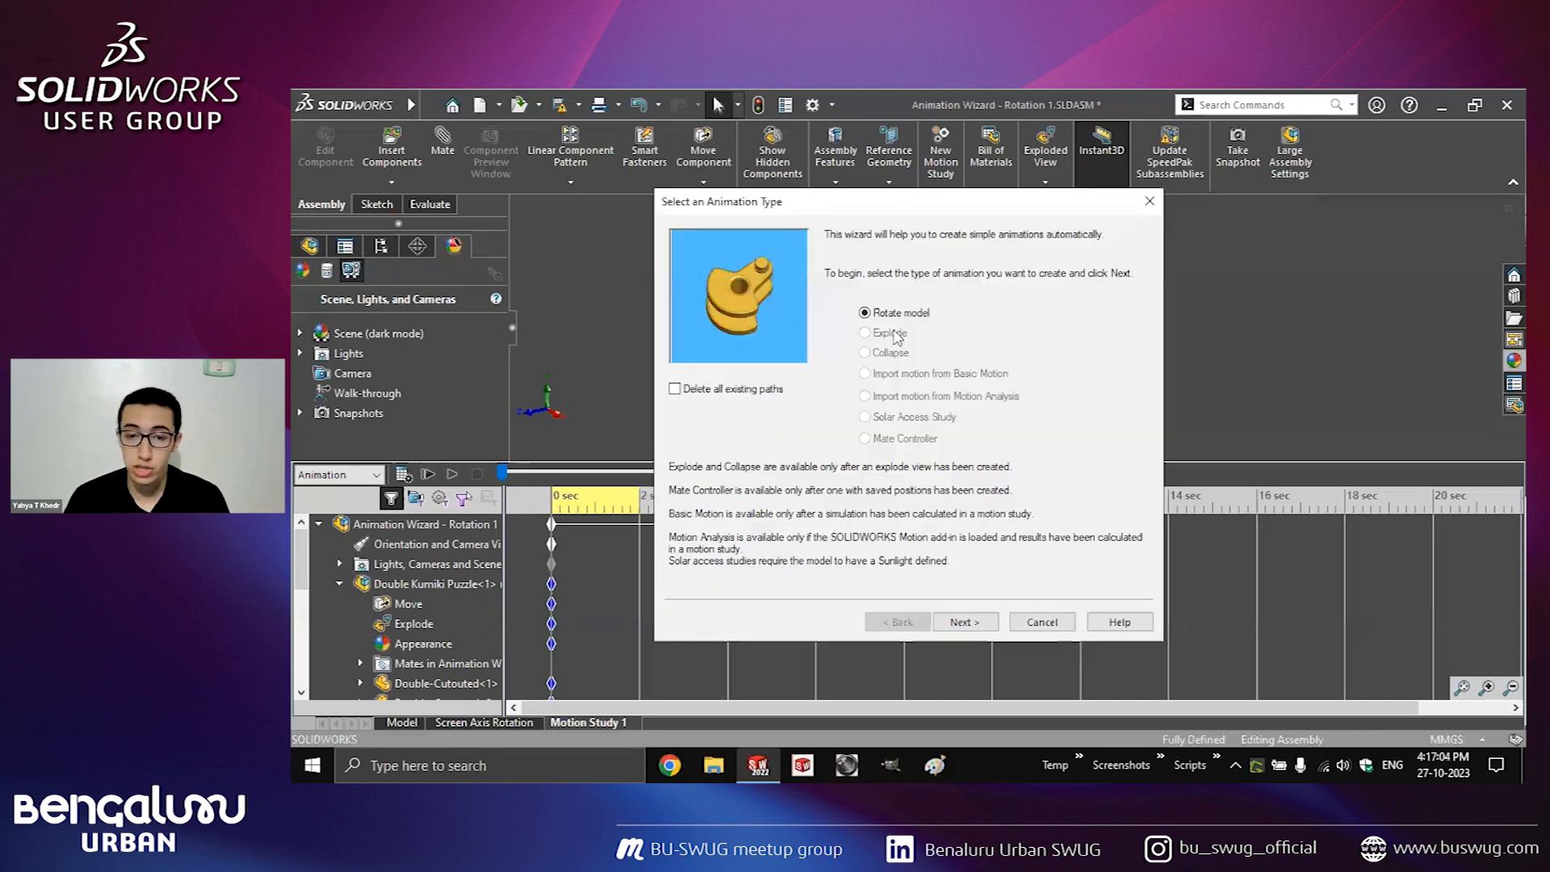
left_click(967, 622)
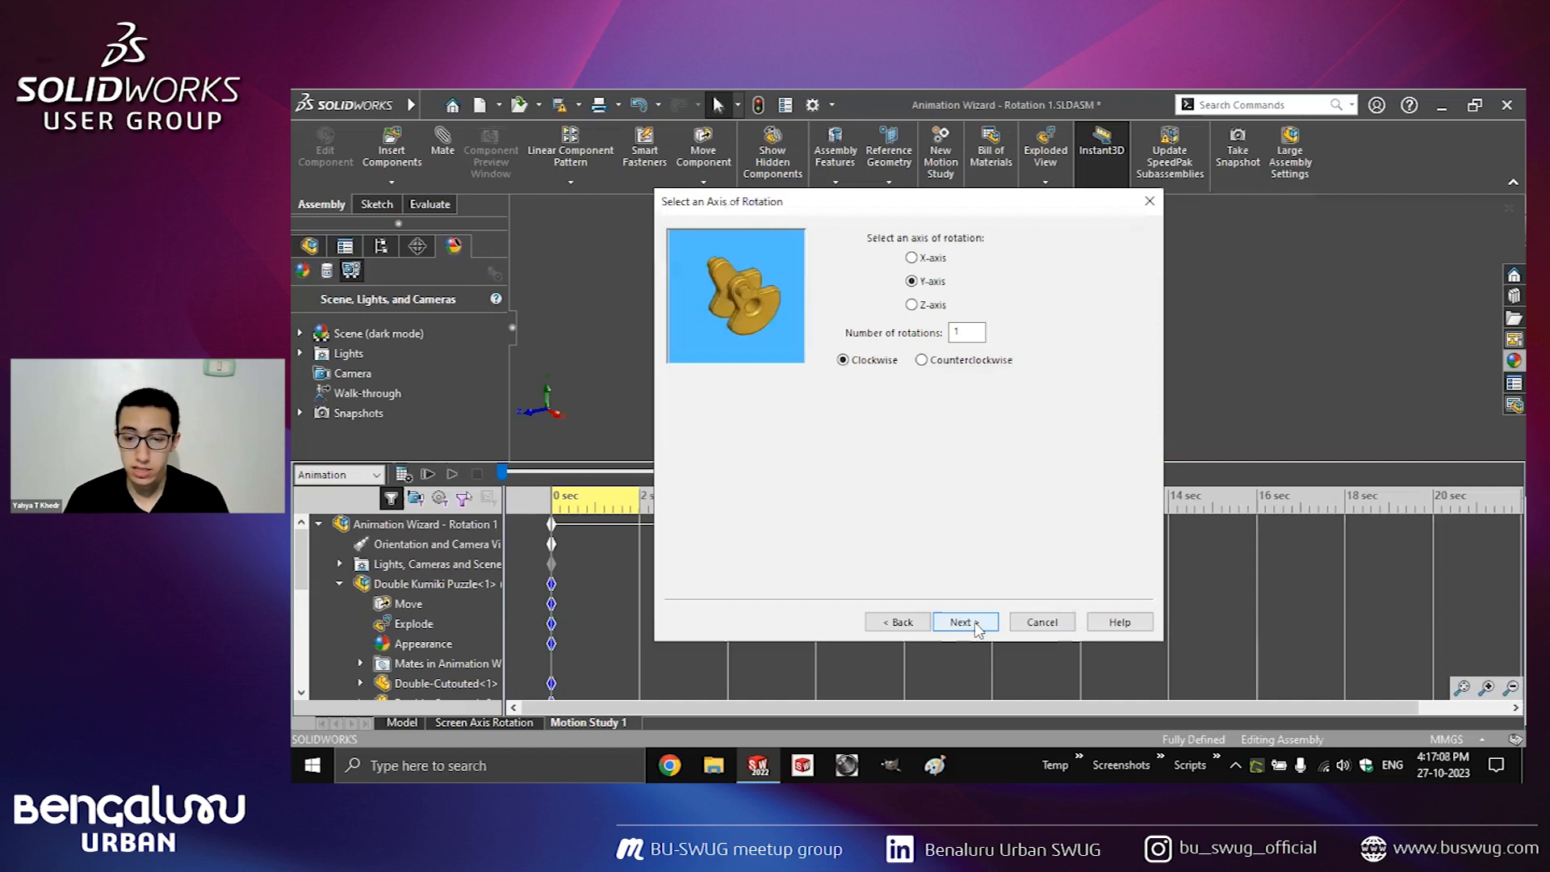
left_click(963, 621)
type("5")
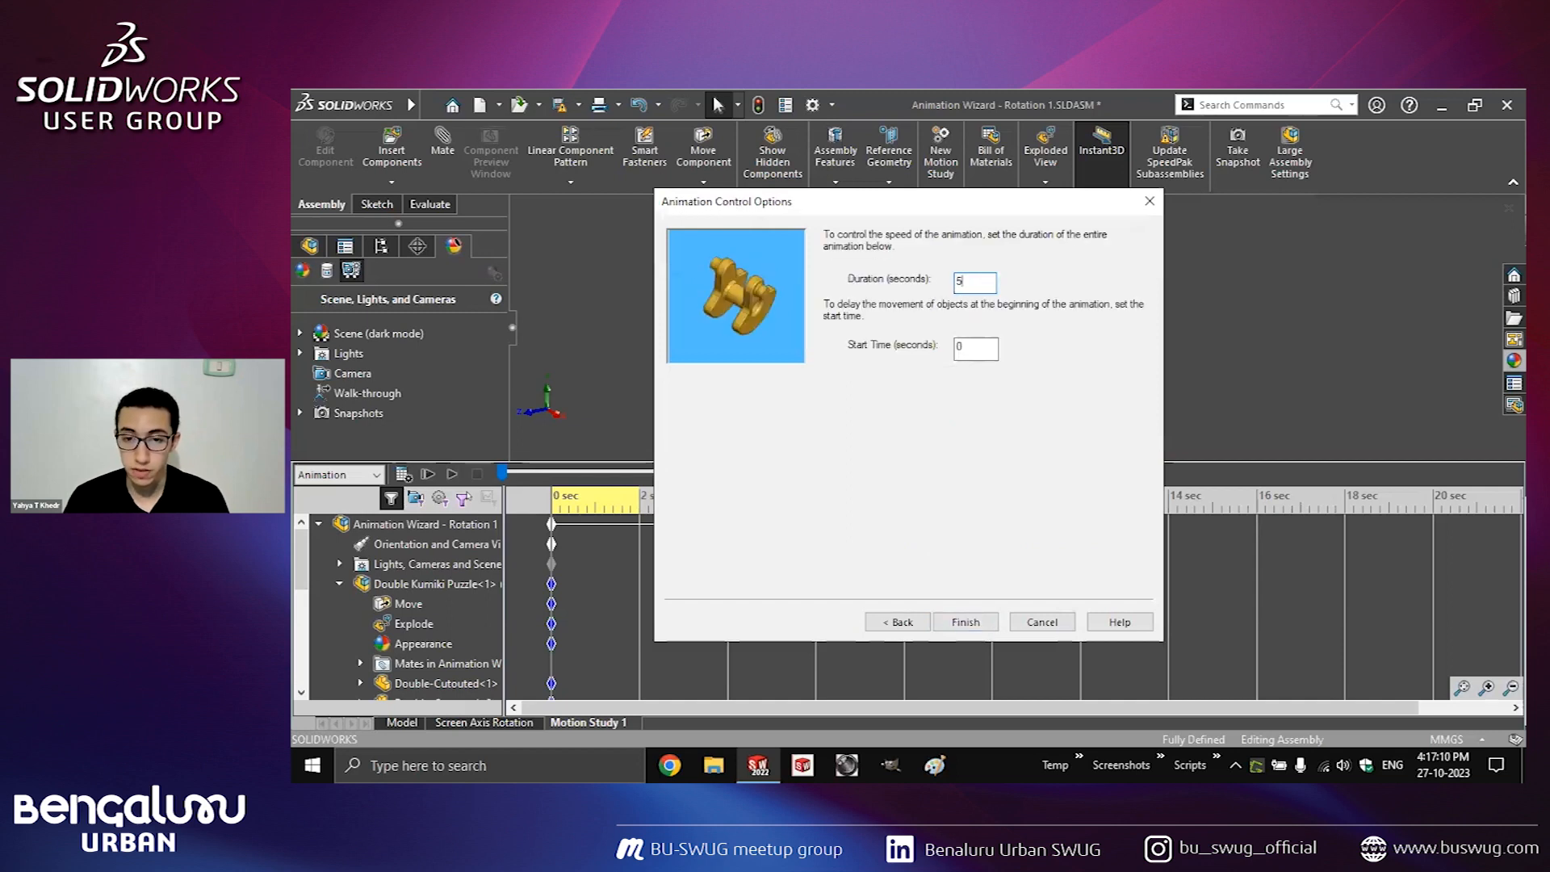
left_click(967, 622)
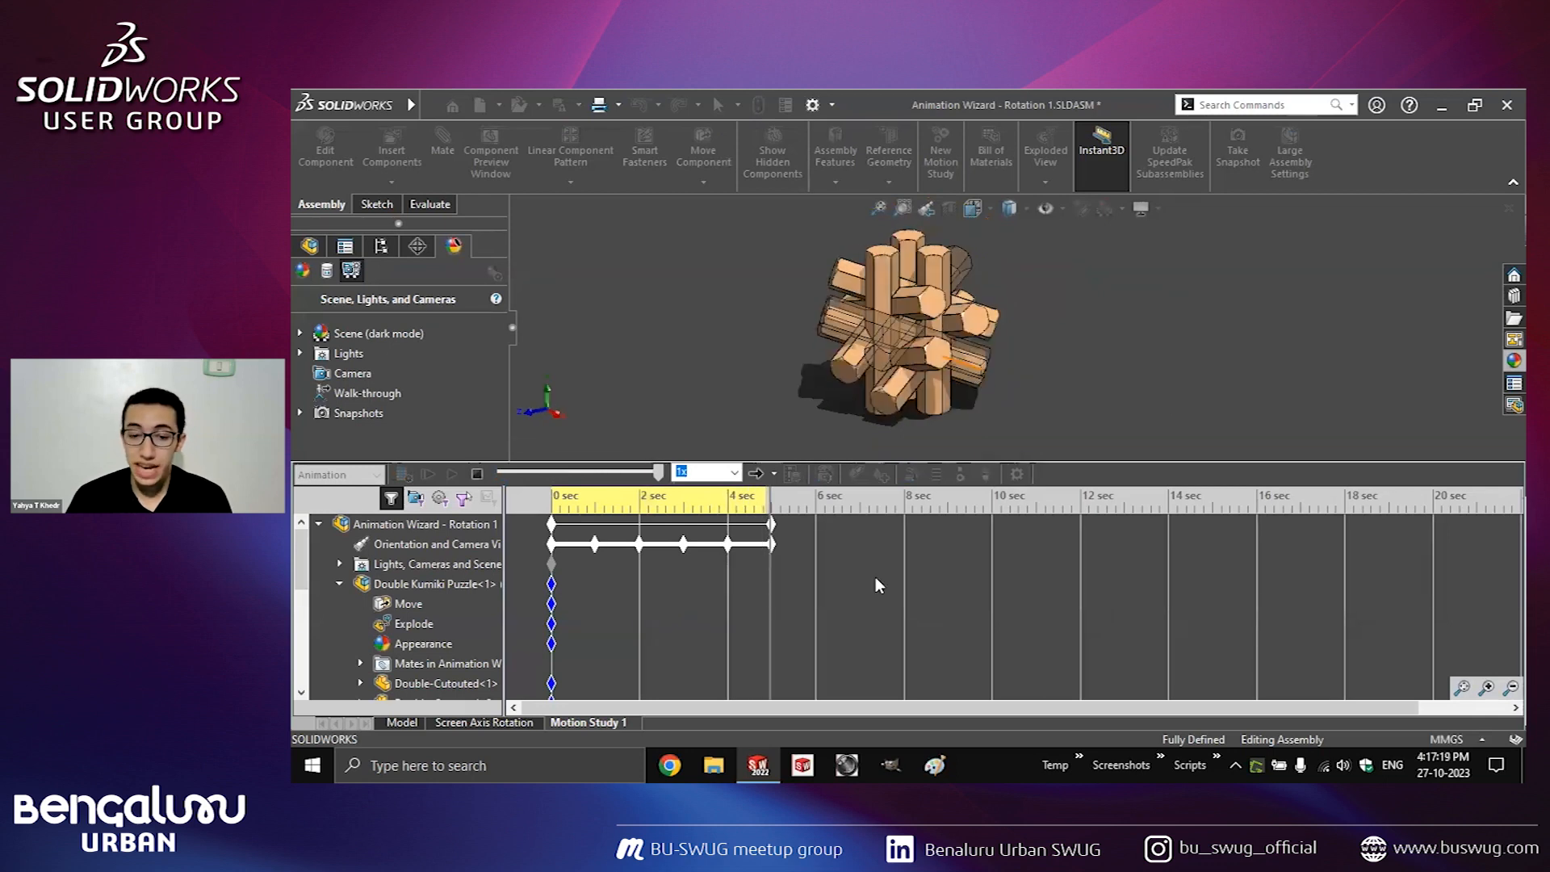
left_click(412, 623)
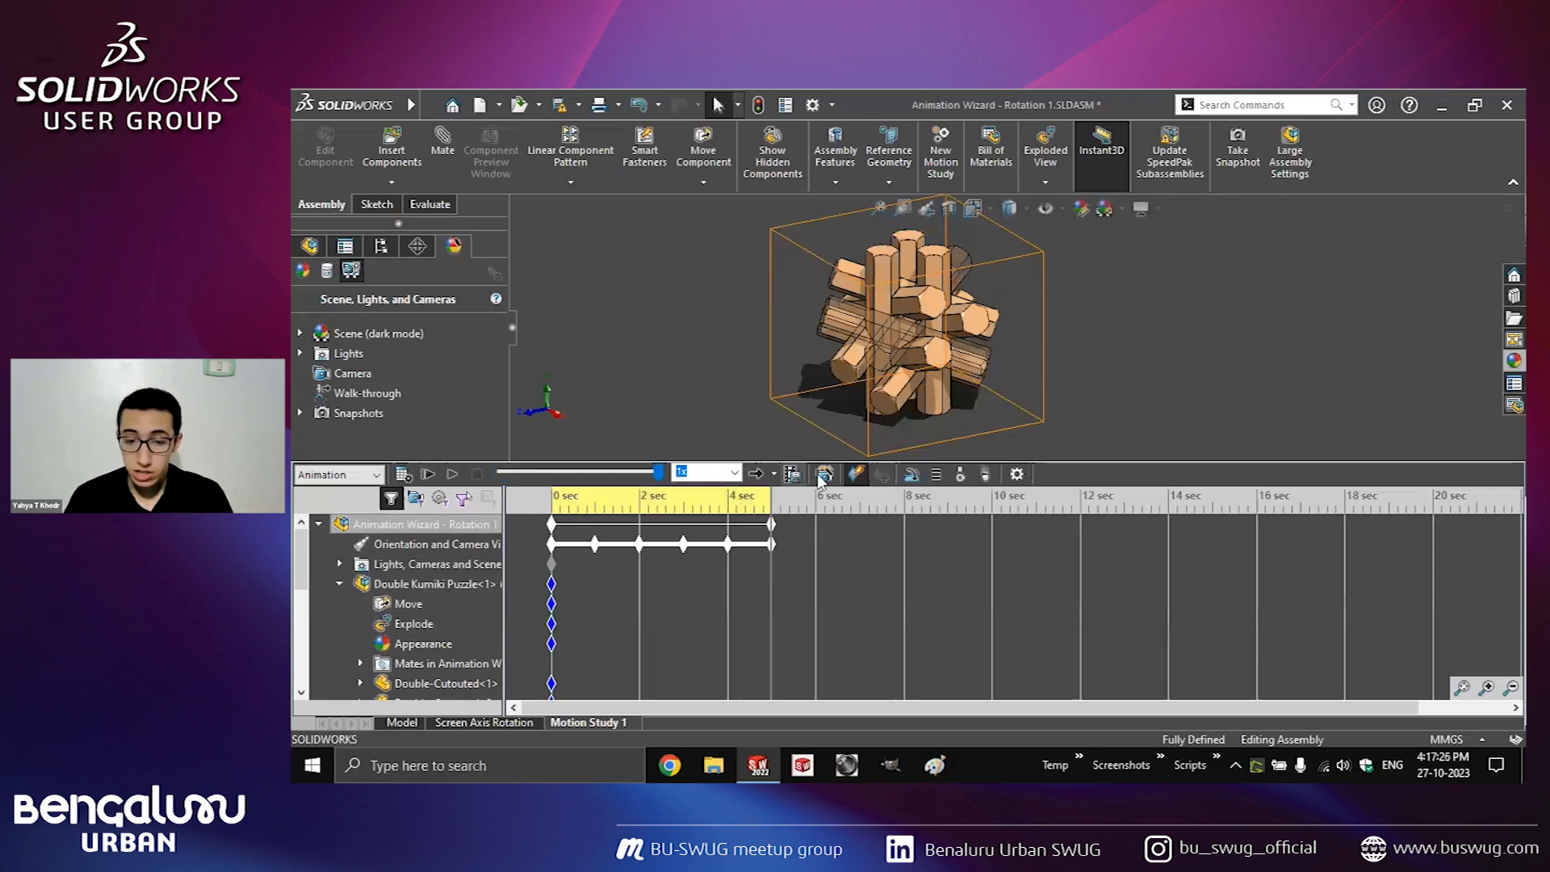
Generate a wizard rotation of the model lasting 10 seconds from a start time of 0 seconds, in place of the 5-second one.
left_click(792, 474)
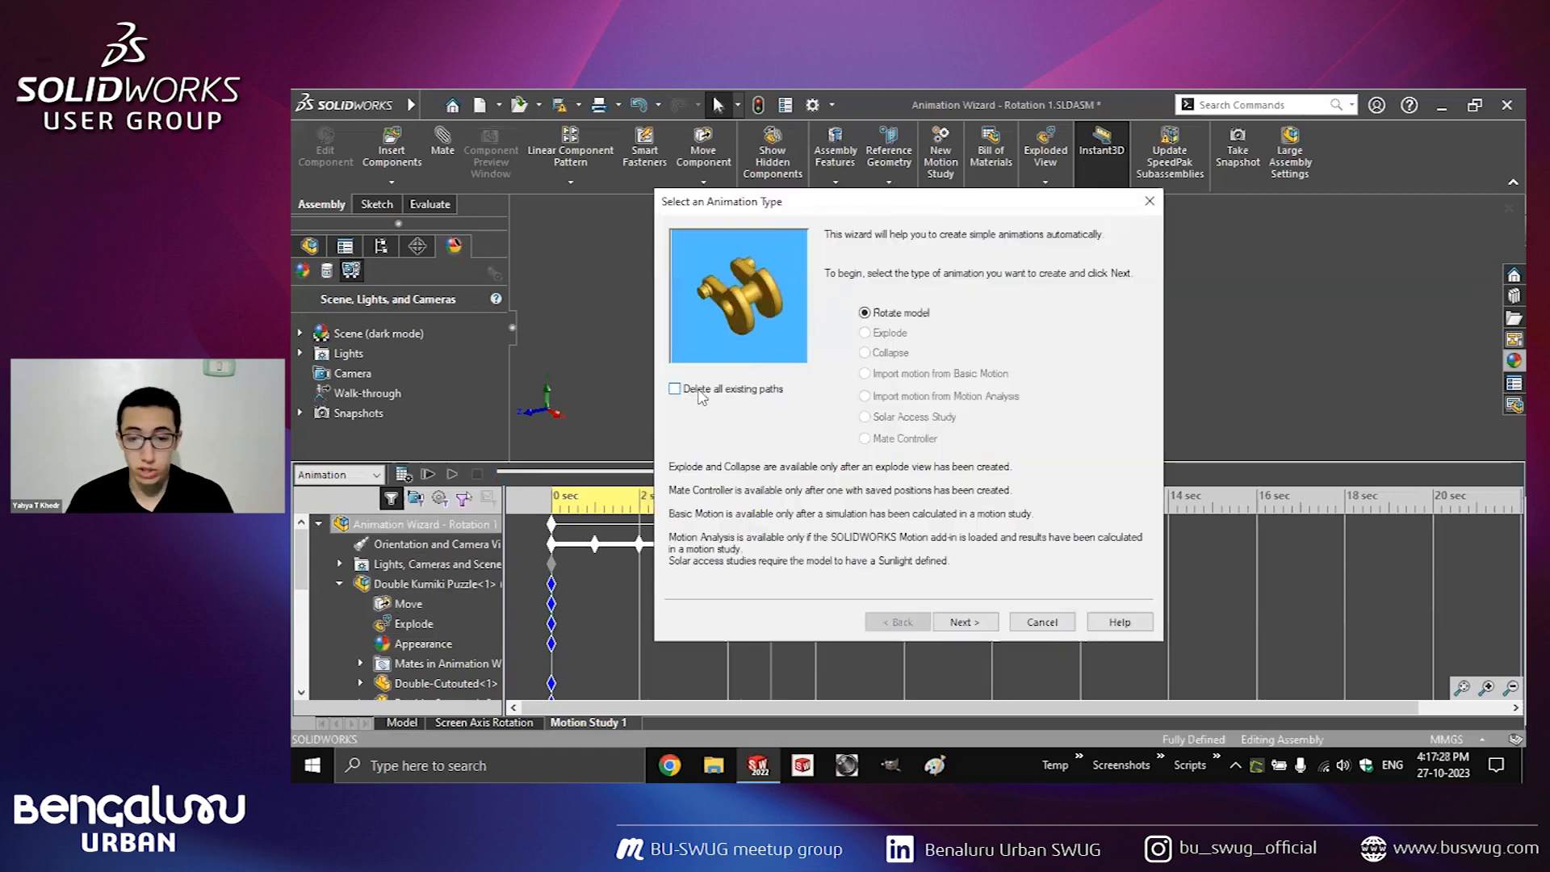
left_click(967, 622)
left_click(967, 621)
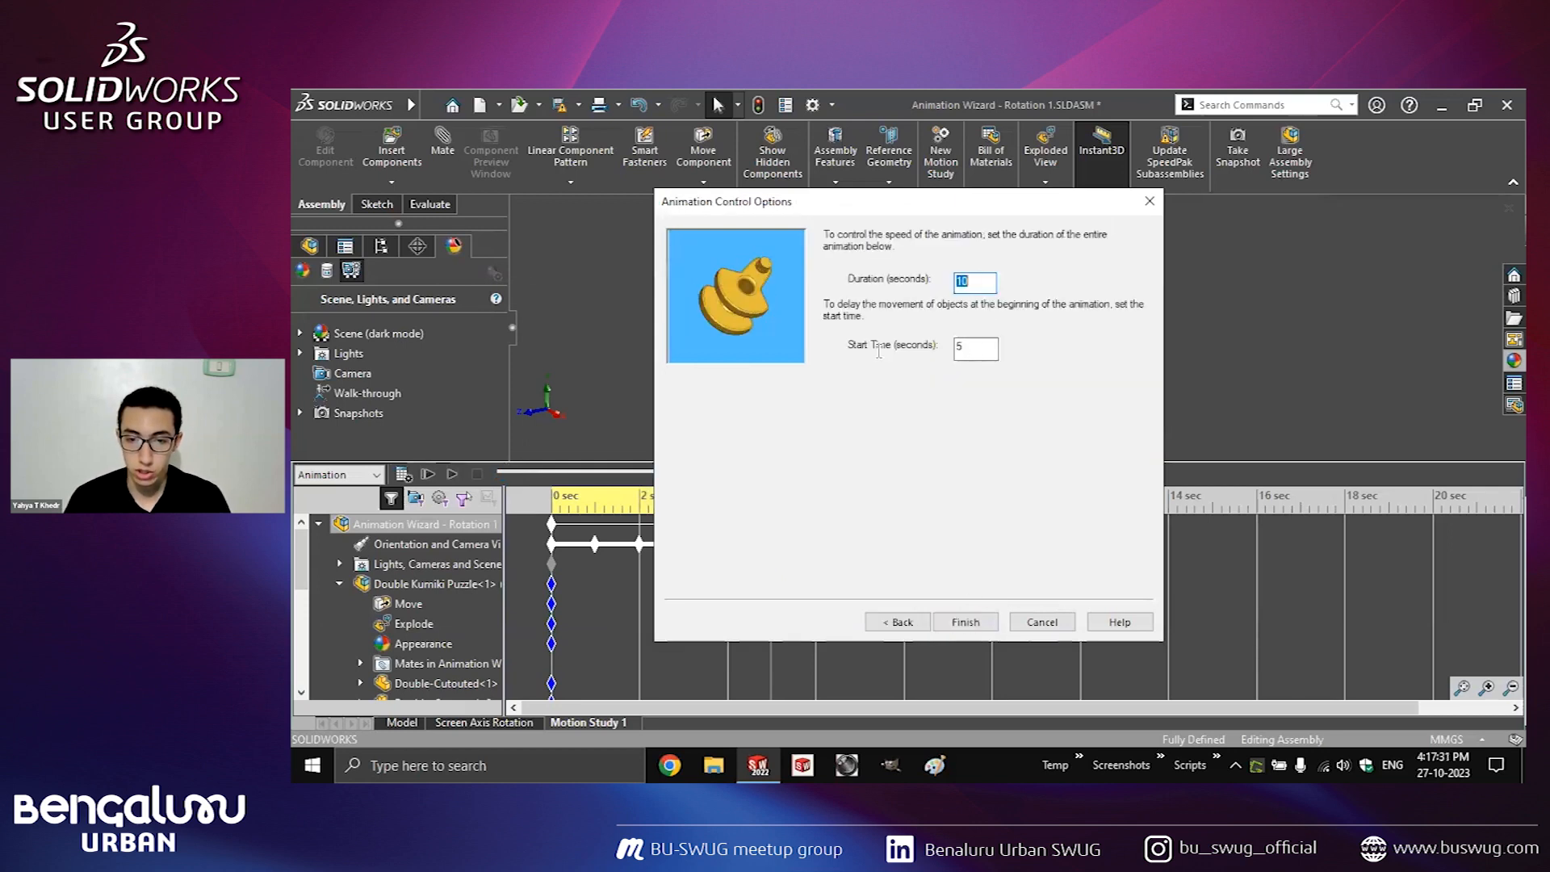
key("Tab")
type("0")
double_click(961, 281)
left_click(972, 622)
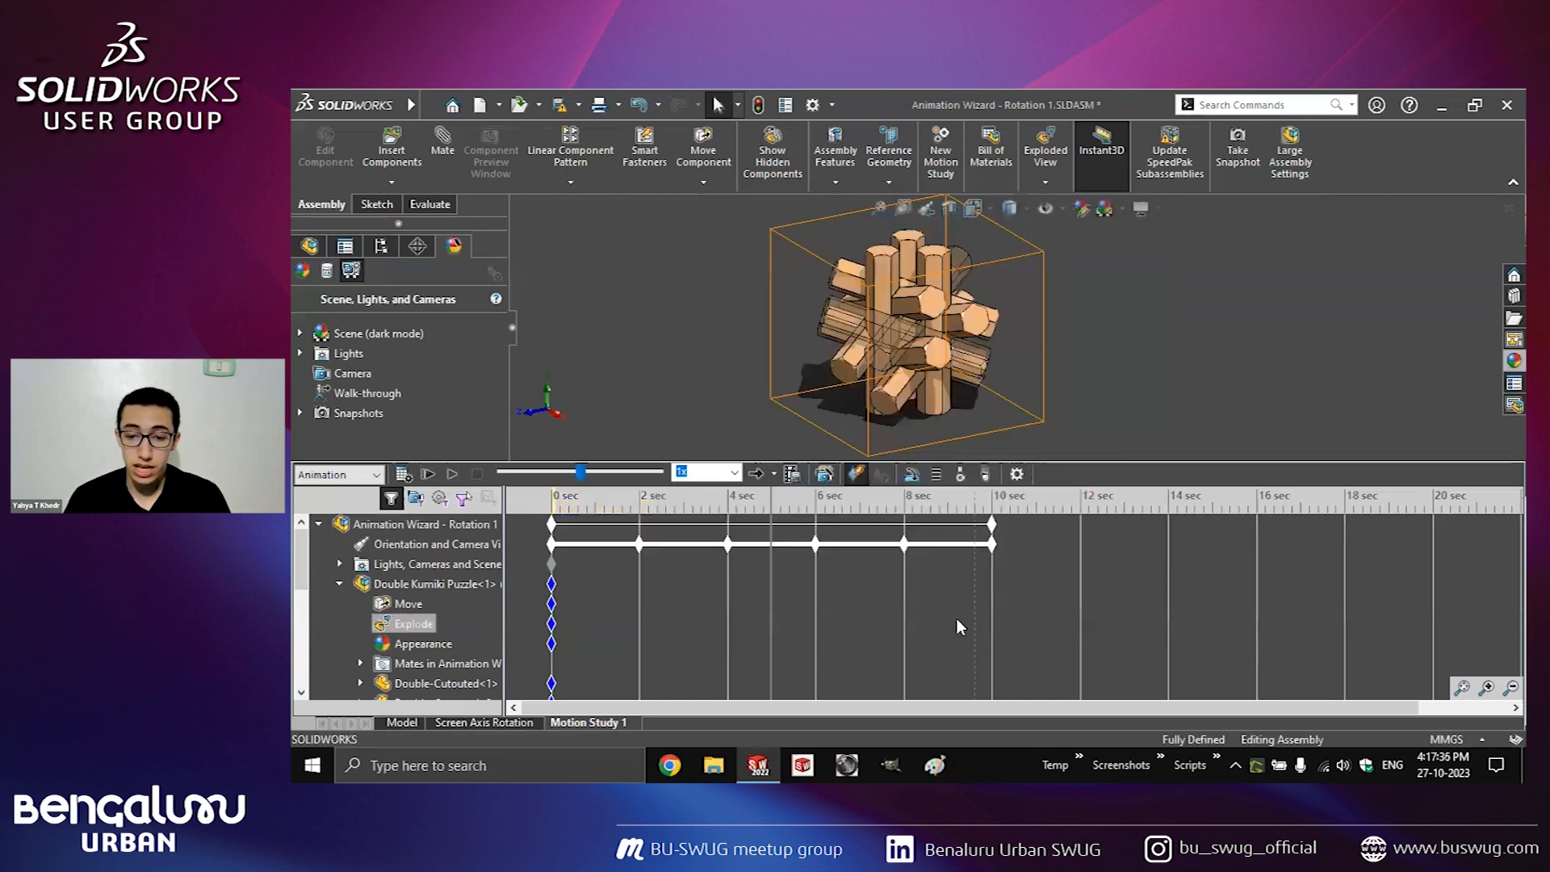
Play the 10-second rotation animation from the start of the motion study.
left_click(421, 666)
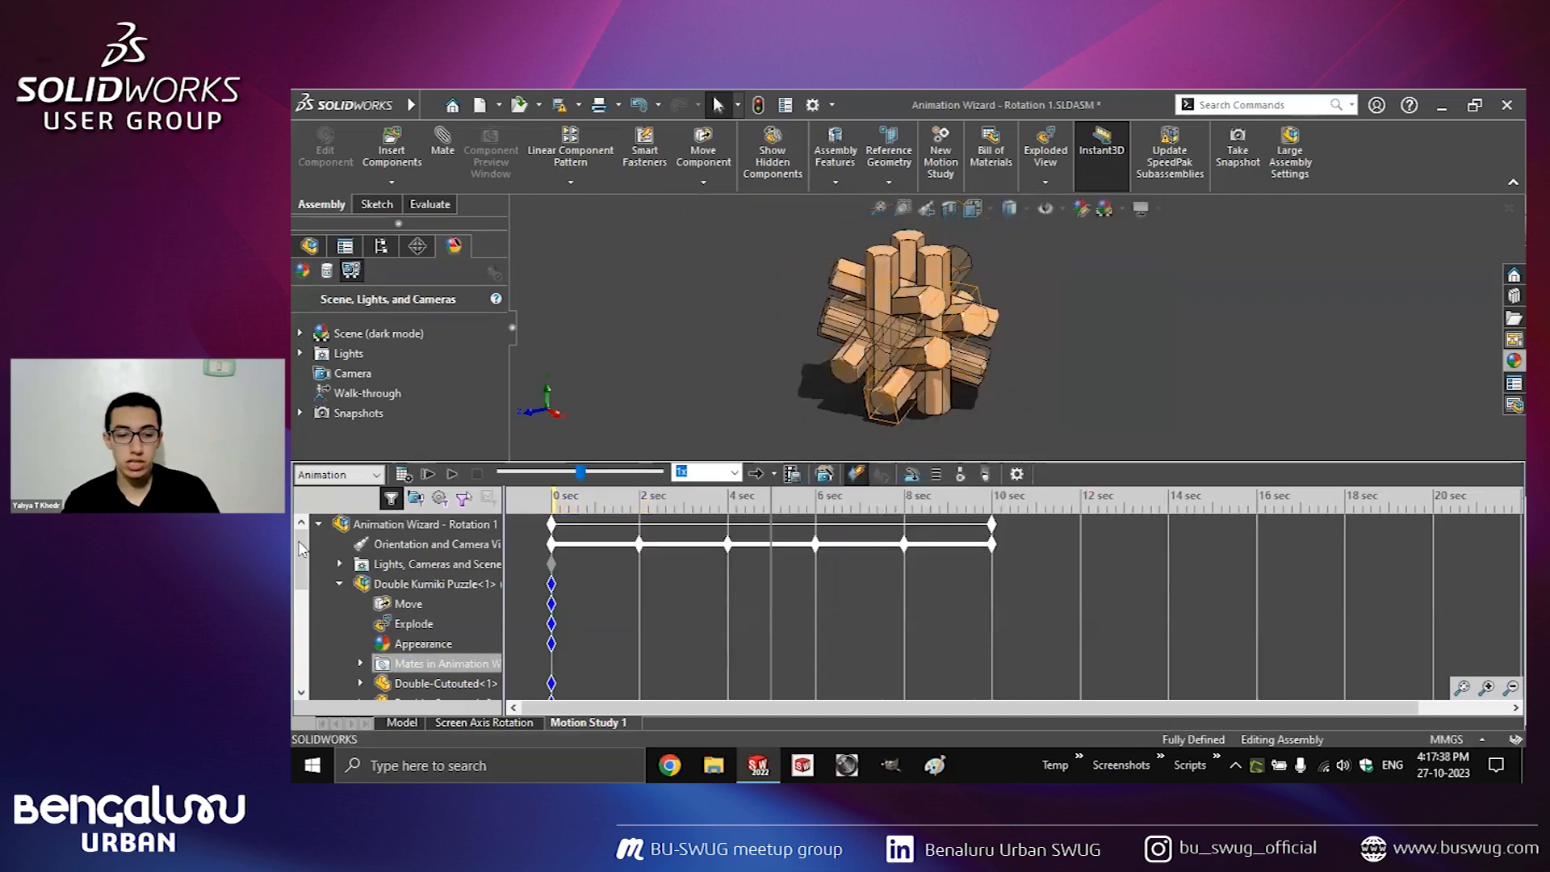
left_click_drag(302, 554, 327, 489)
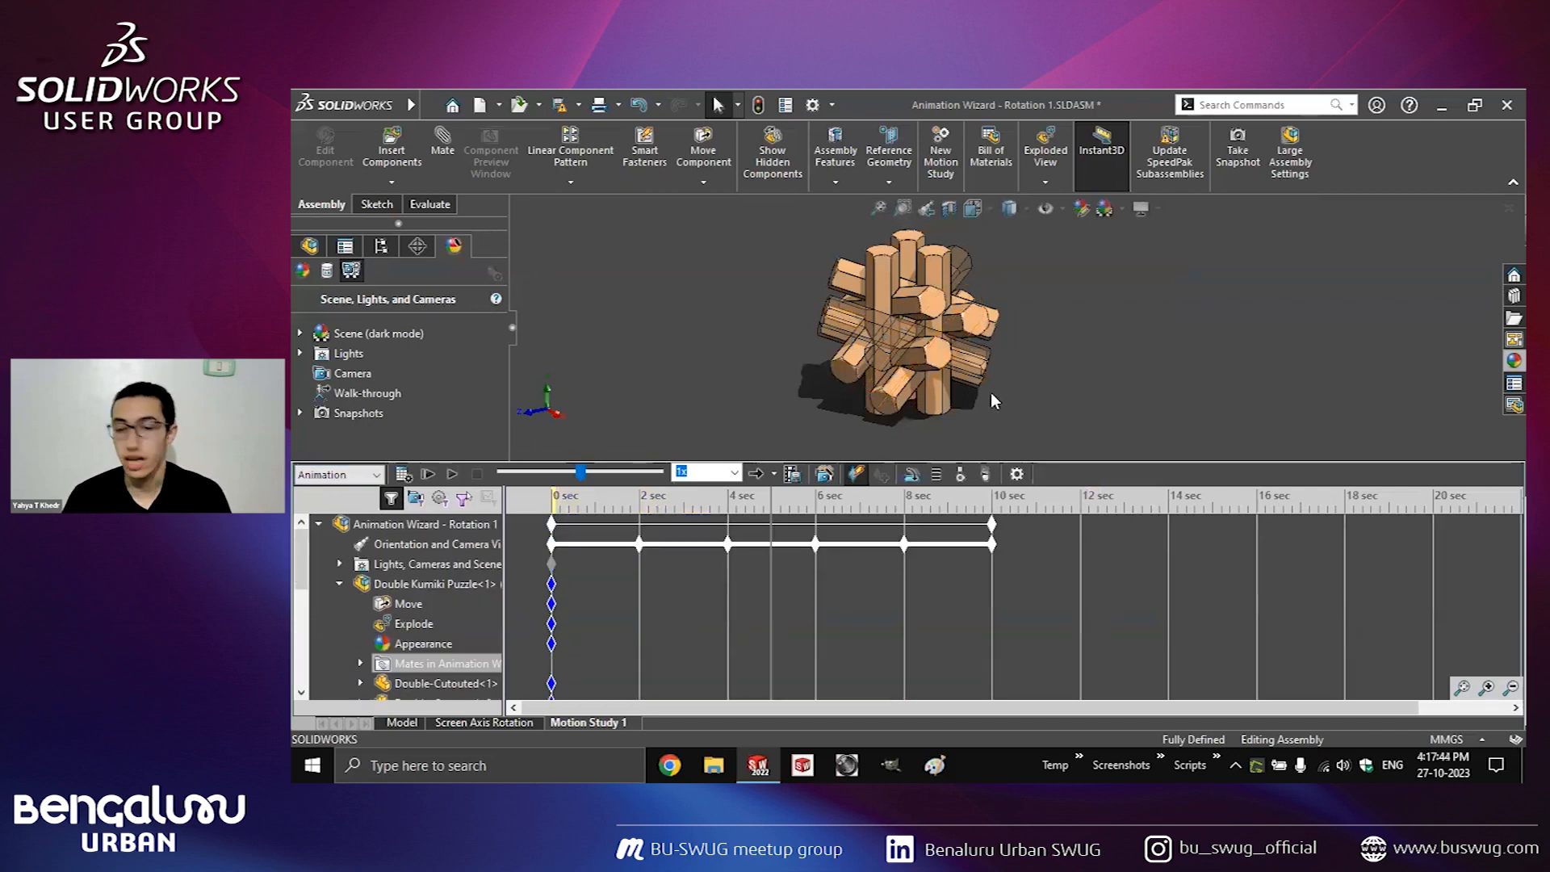
left_click(426, 474)
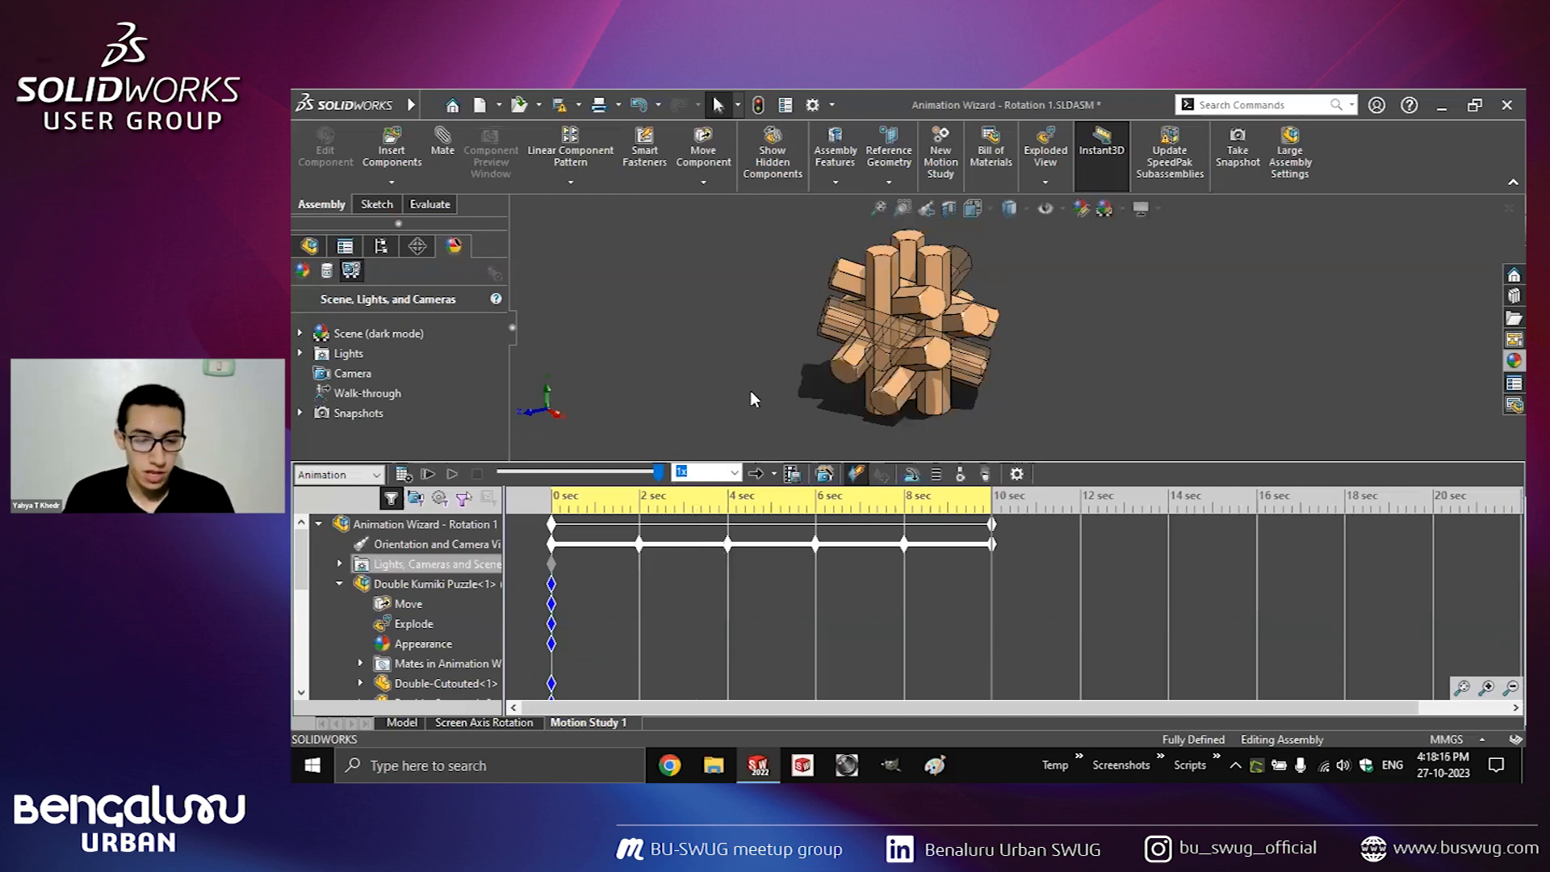
Return to the assembly model and examine PLANE1 relative to the puzzle in a front view.
left_click(399, 721)
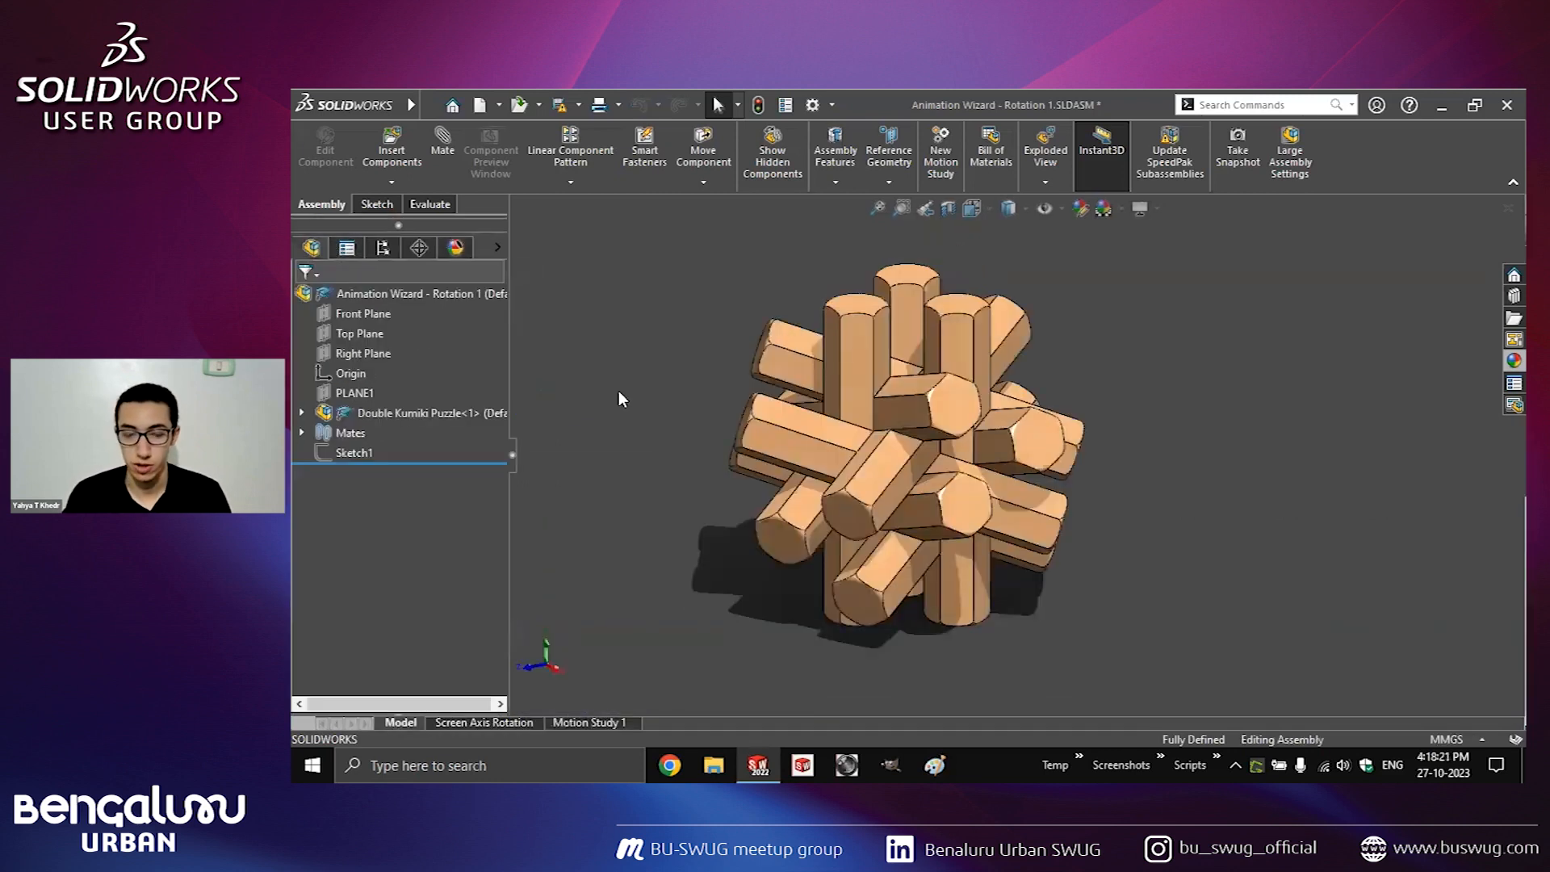
left_click(355, 394)
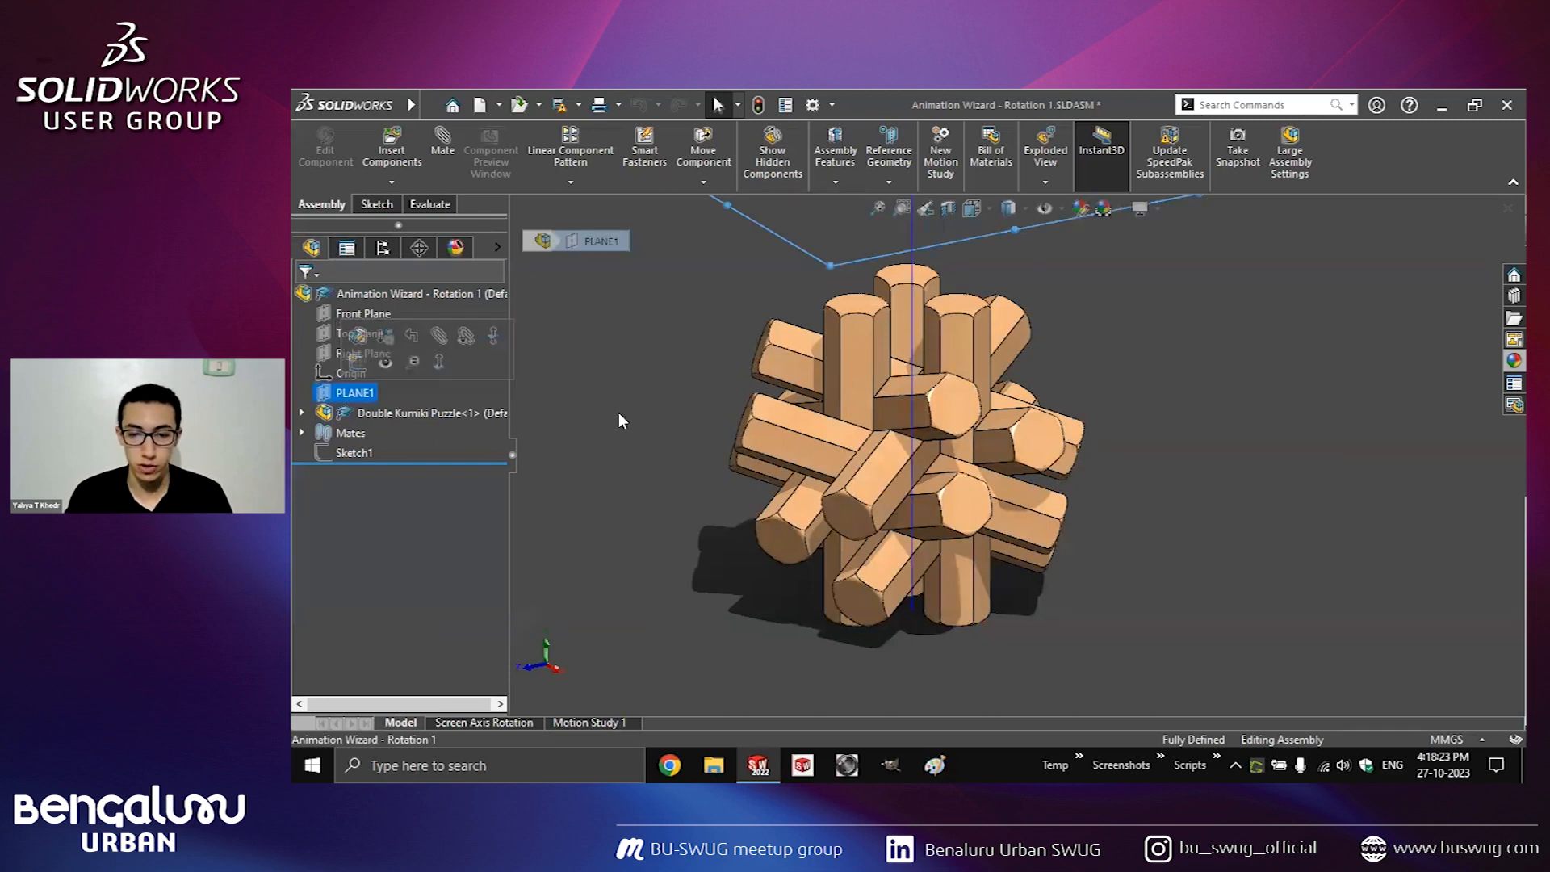
left_click(364, 313)
key("ctrl+8")
left_click(618, 413)
left_click(355, 391)
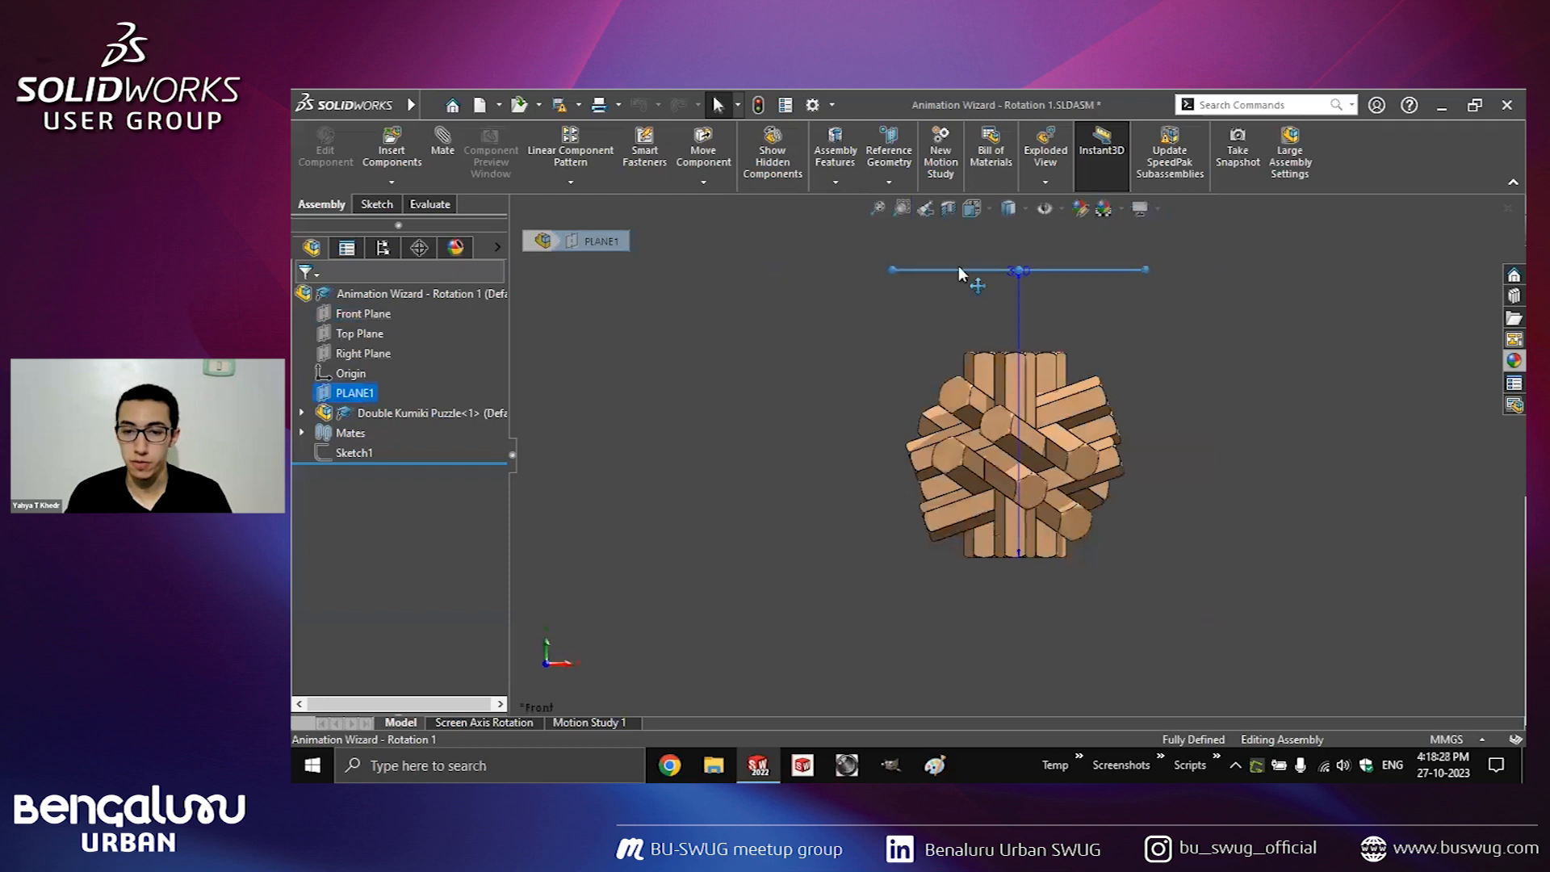
Show the hidden Sketch1 with the whole assembly fitted in a trimetric view.
left_click(355, 453)
key("ctrl+shift+z")
right_click(385, 451)
left_click(376, 384)
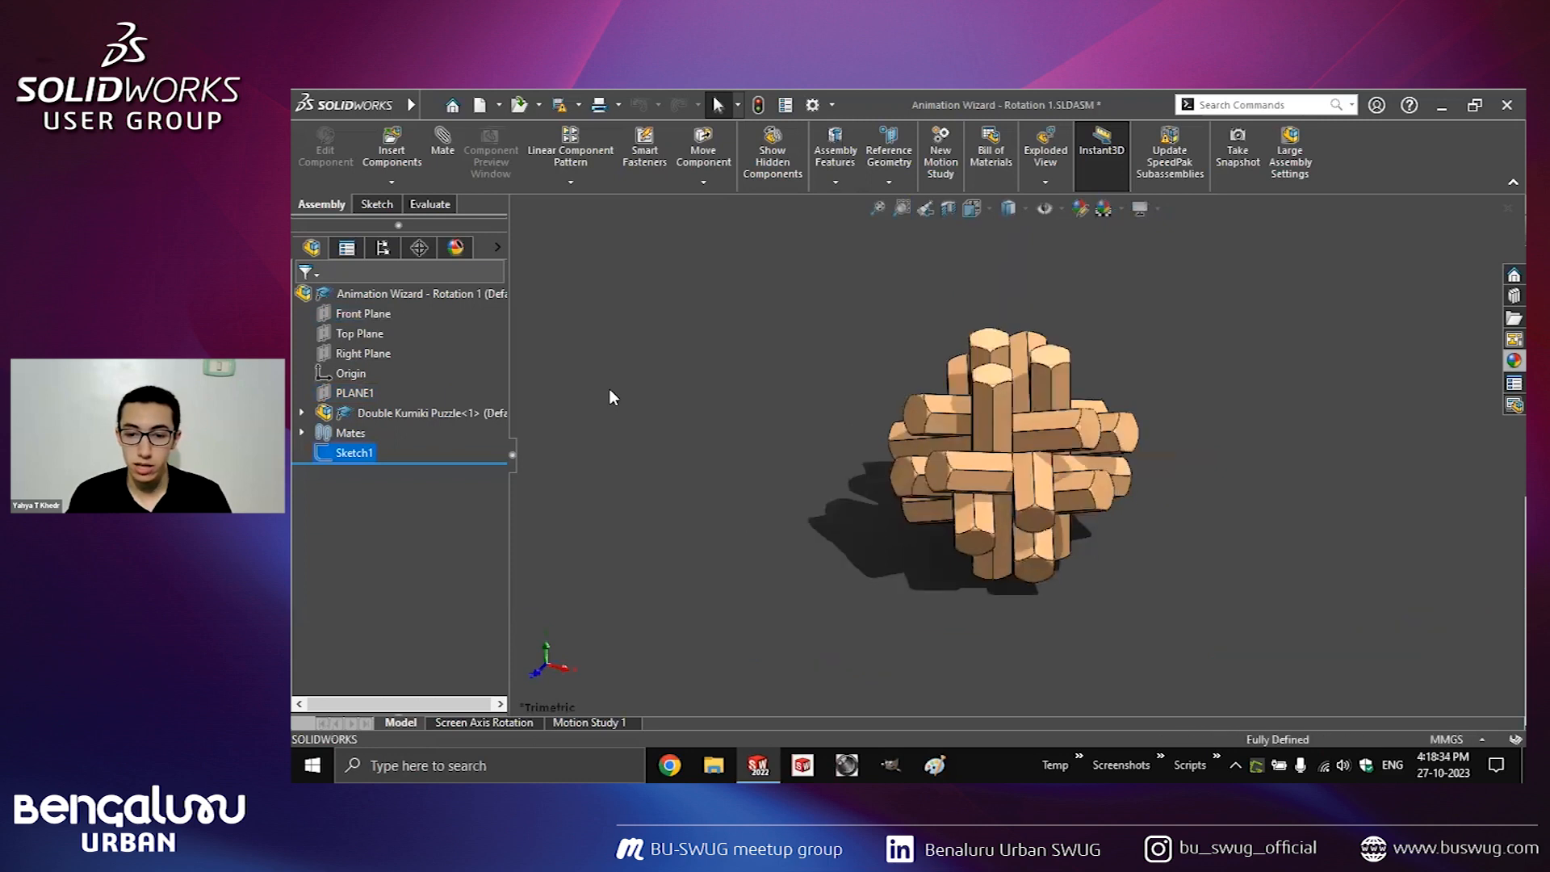
key("f")
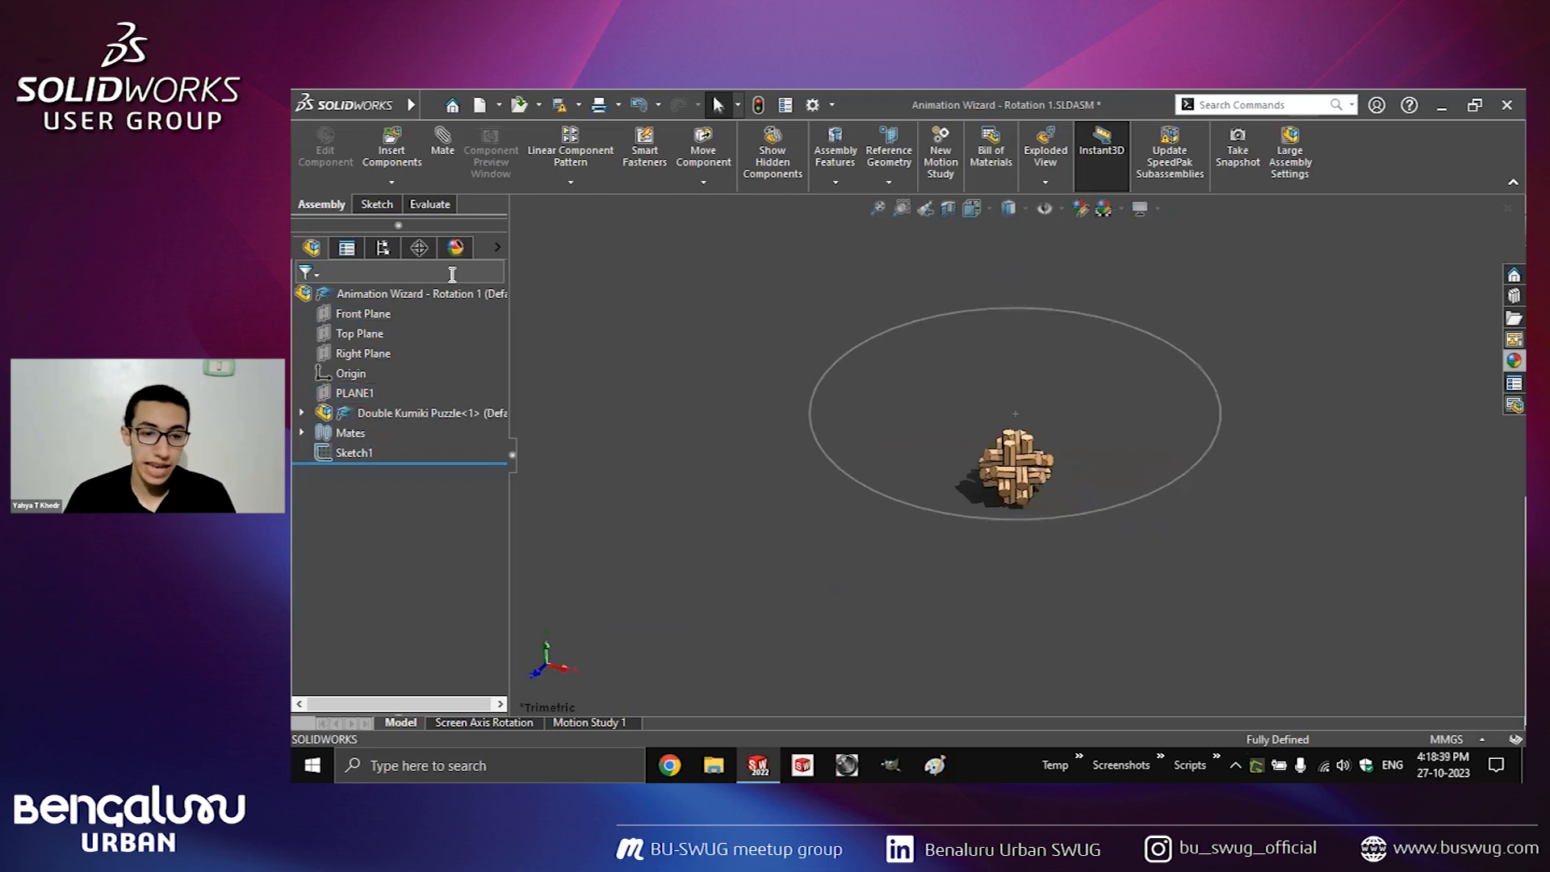
Add a camera aimed at a target, show its numeric controls and select the assembly origin as its target point.
left_click(456, 247)
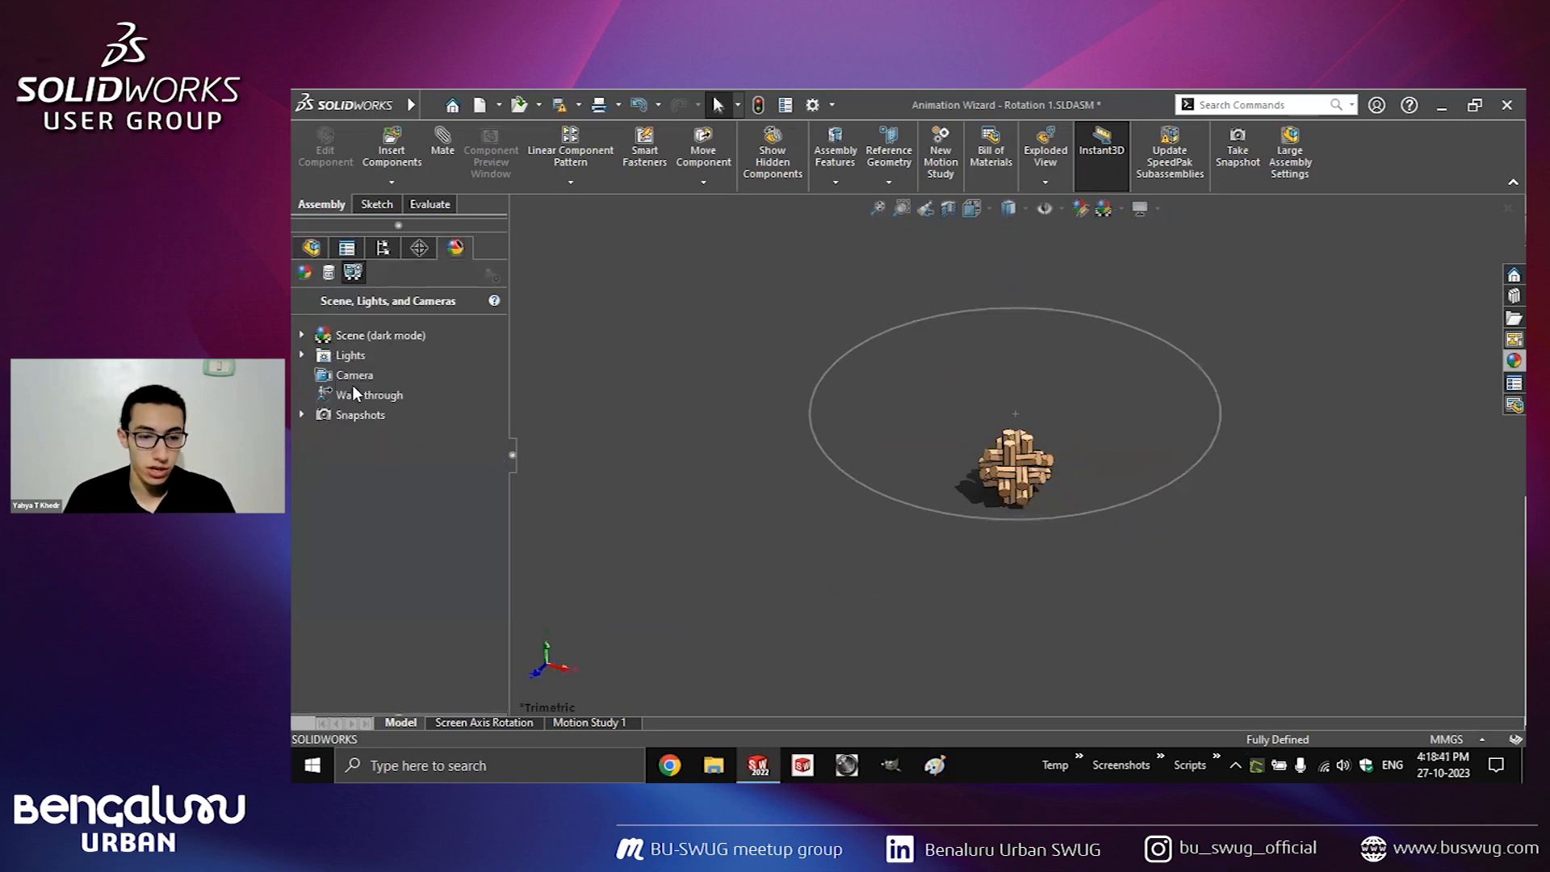
right_click(356, 376)
left_click(367, 394)
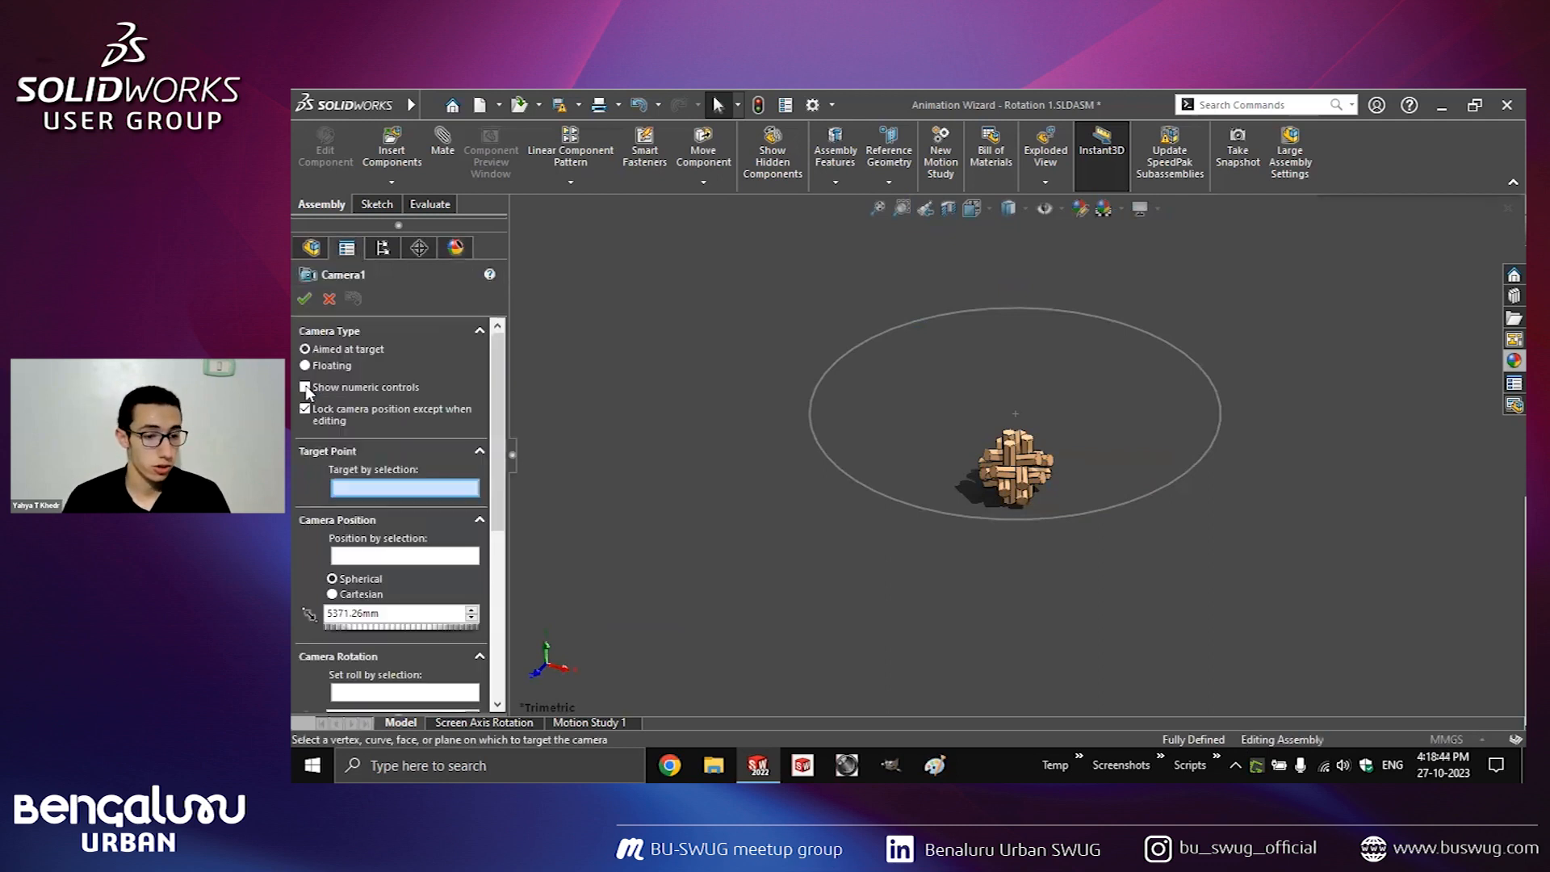
left_click(305, 387)
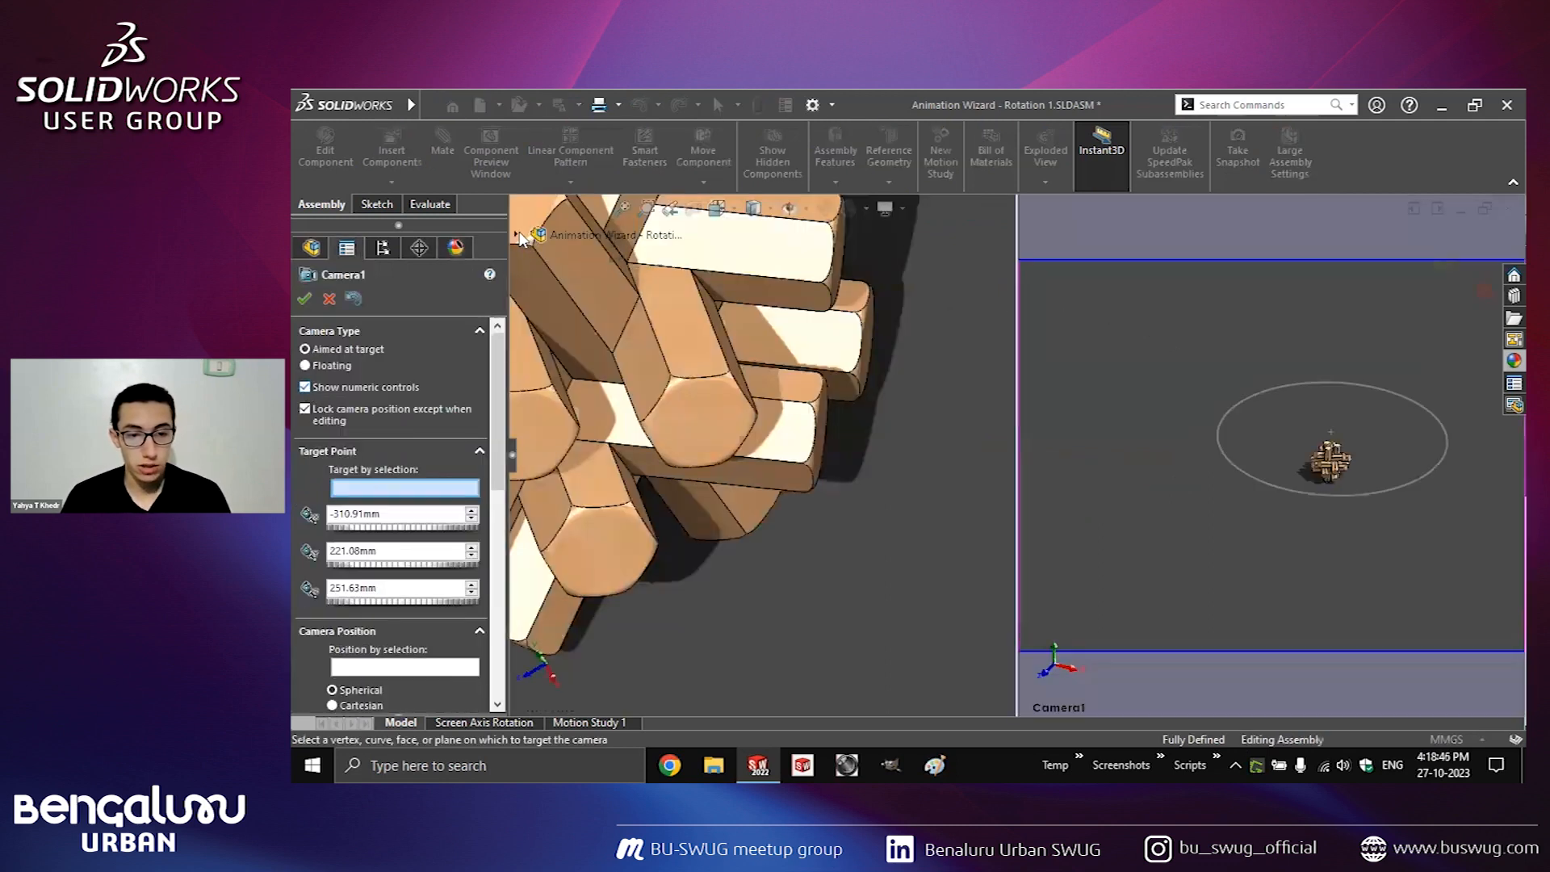
left_click(516, 234)
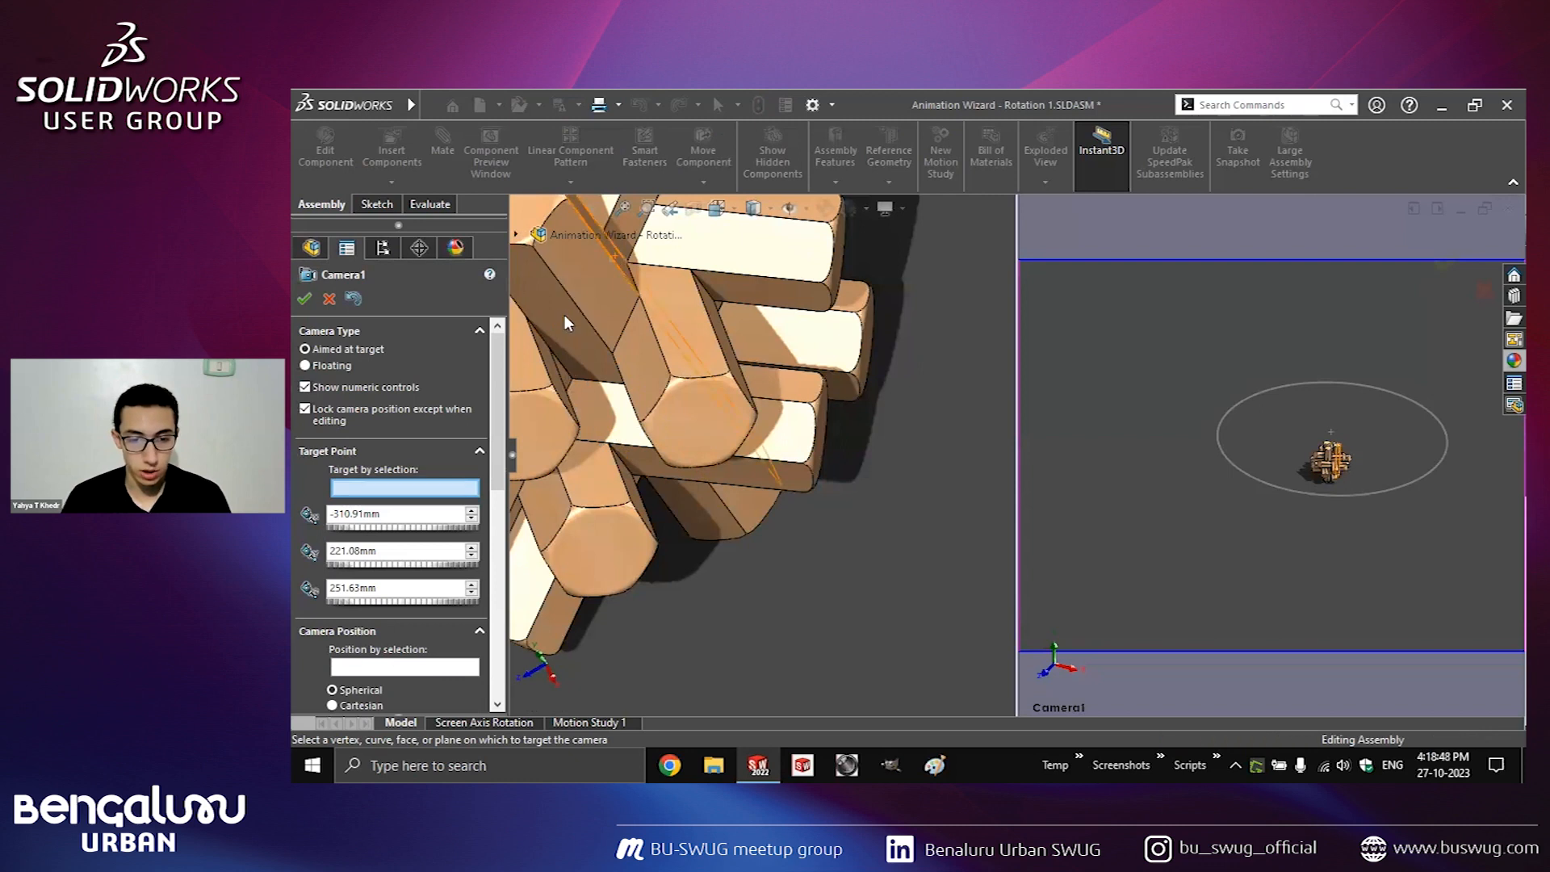
left_click(586, 315)
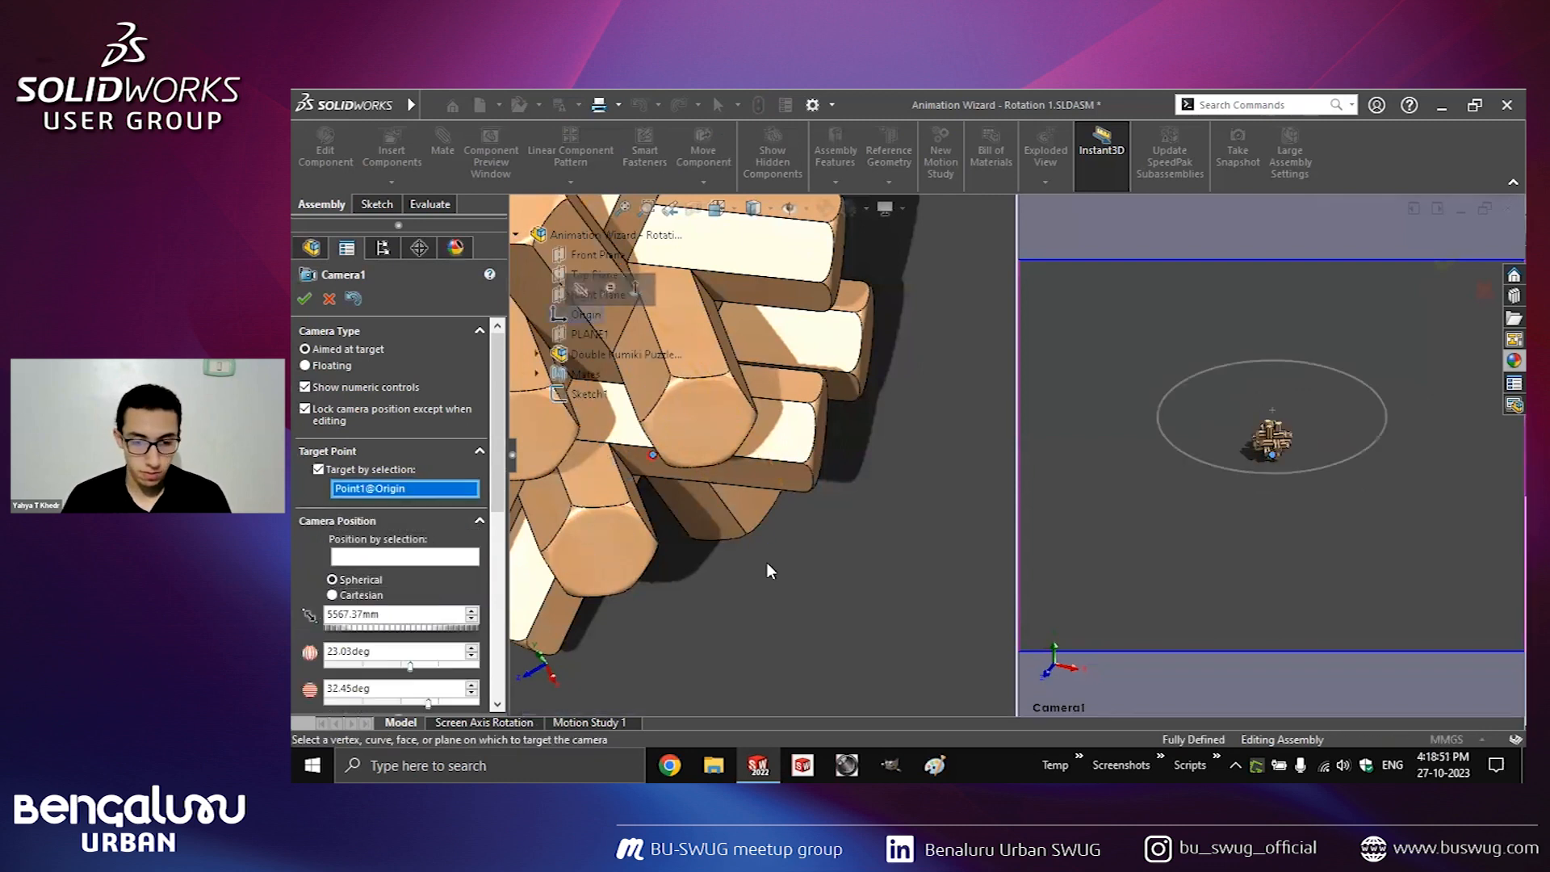
key("f")
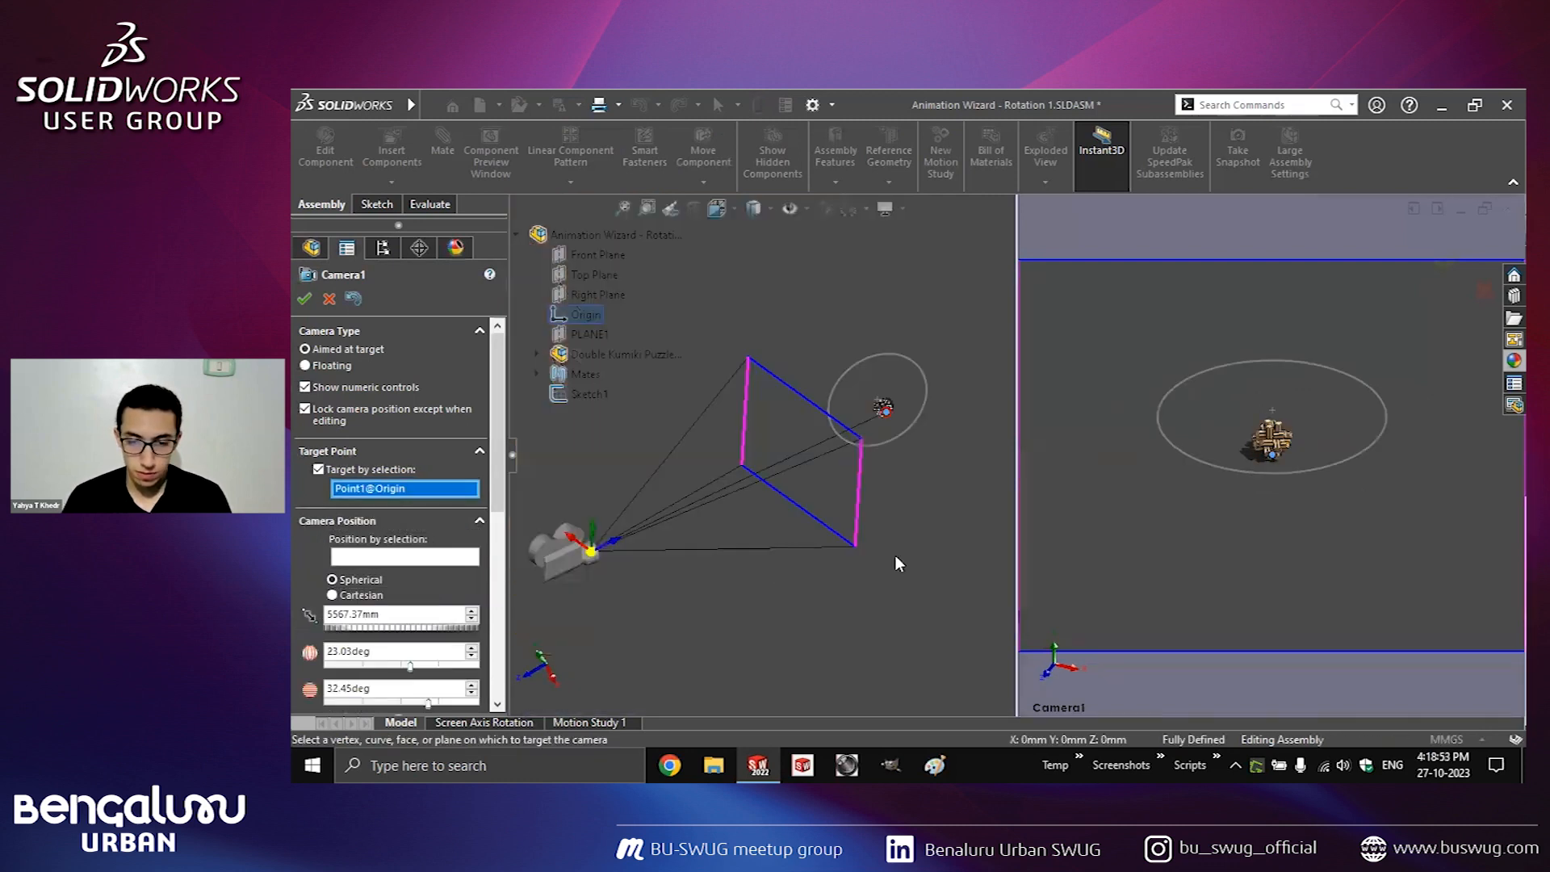
scroll(885, 409, "down", 6)
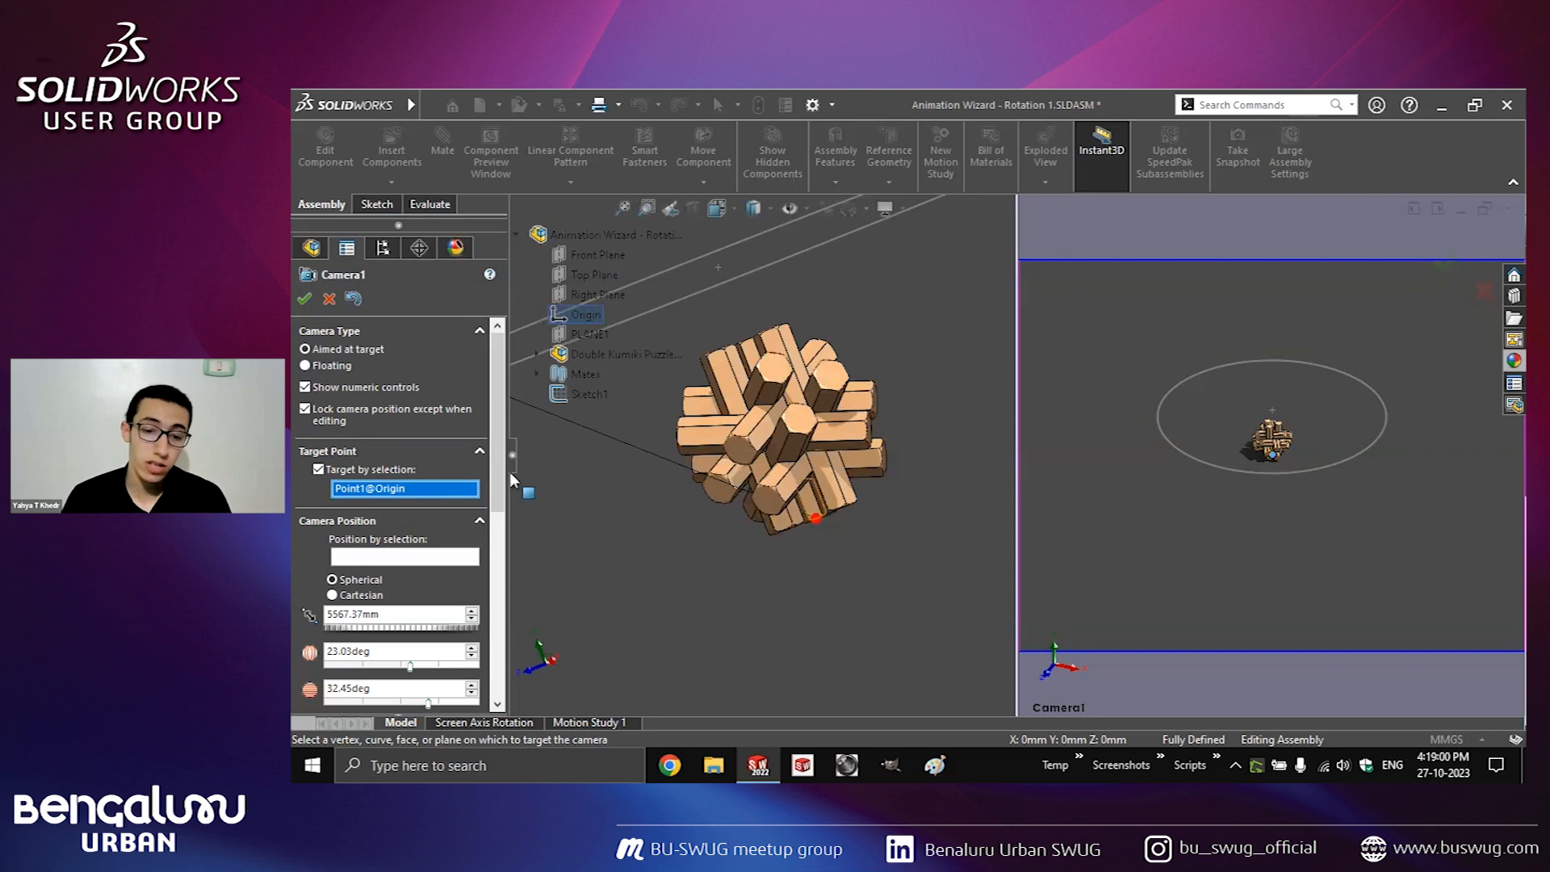
Release the camera target from the origin selection and set its Y coordinate to 125 mm.
left_click(318, 470)
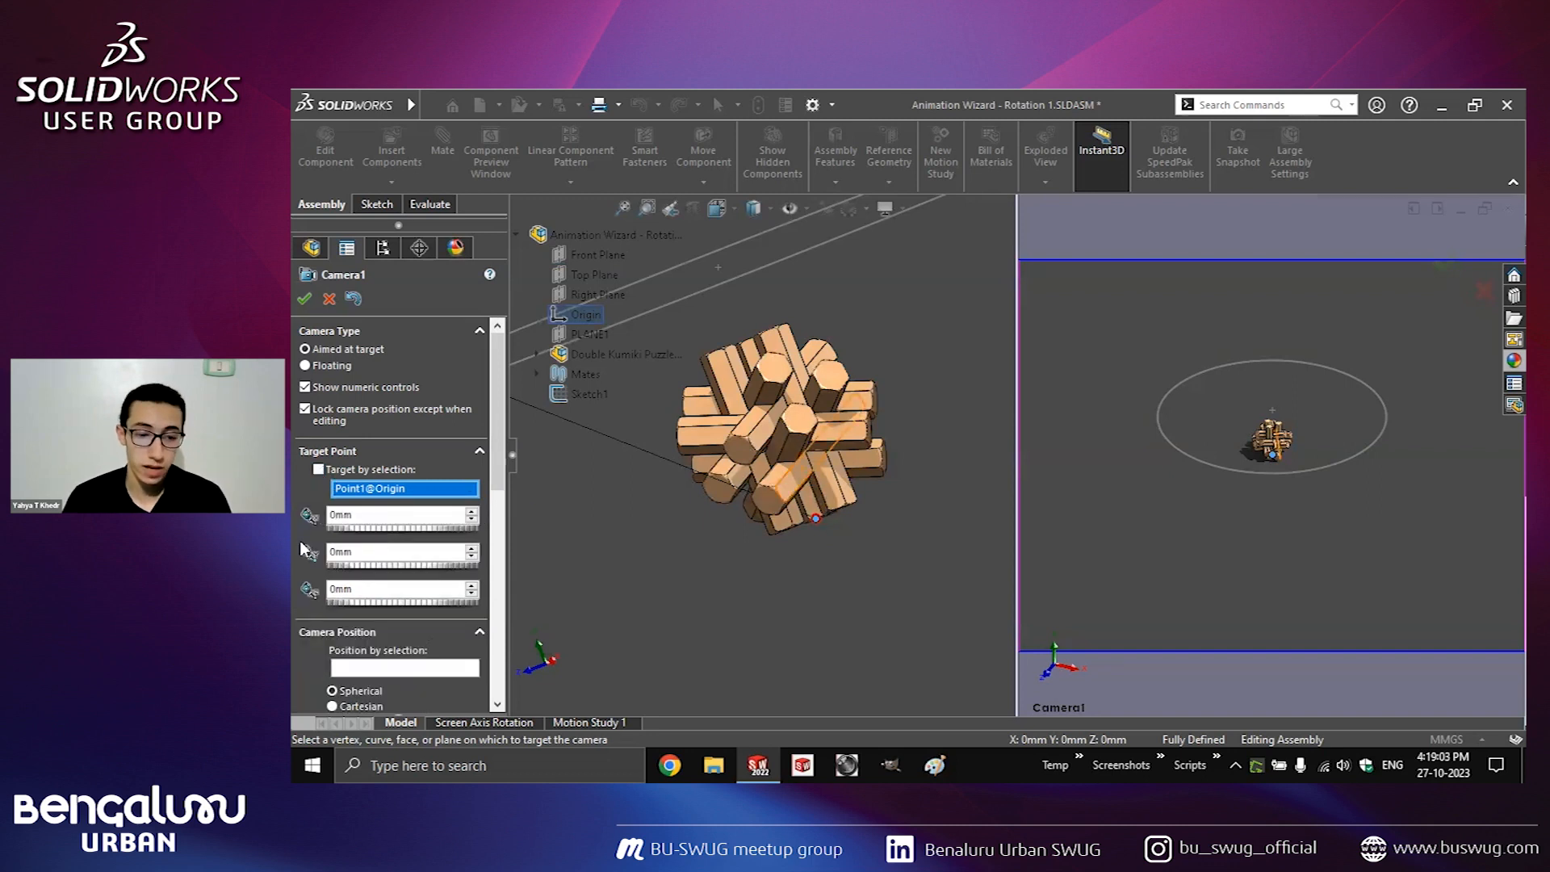
left_click(339, 551)
type("125")
key("Return")
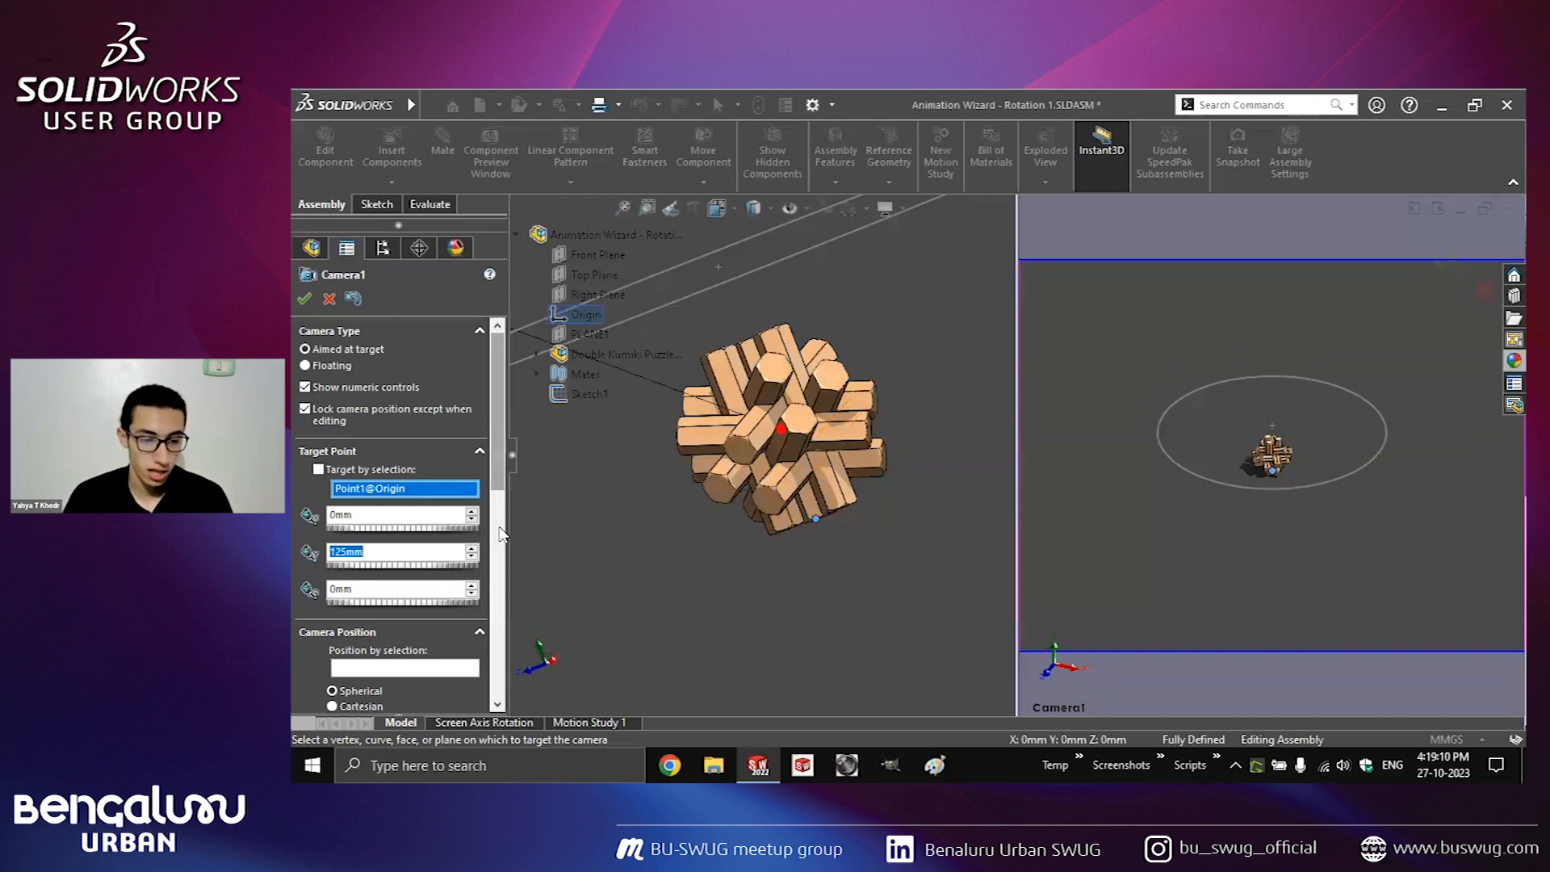
Position the camera by selection on the Sketch1 circle around the puzzle.
scroll(499, 528, "down", 3)
scroll(501, 535, "down", 1)
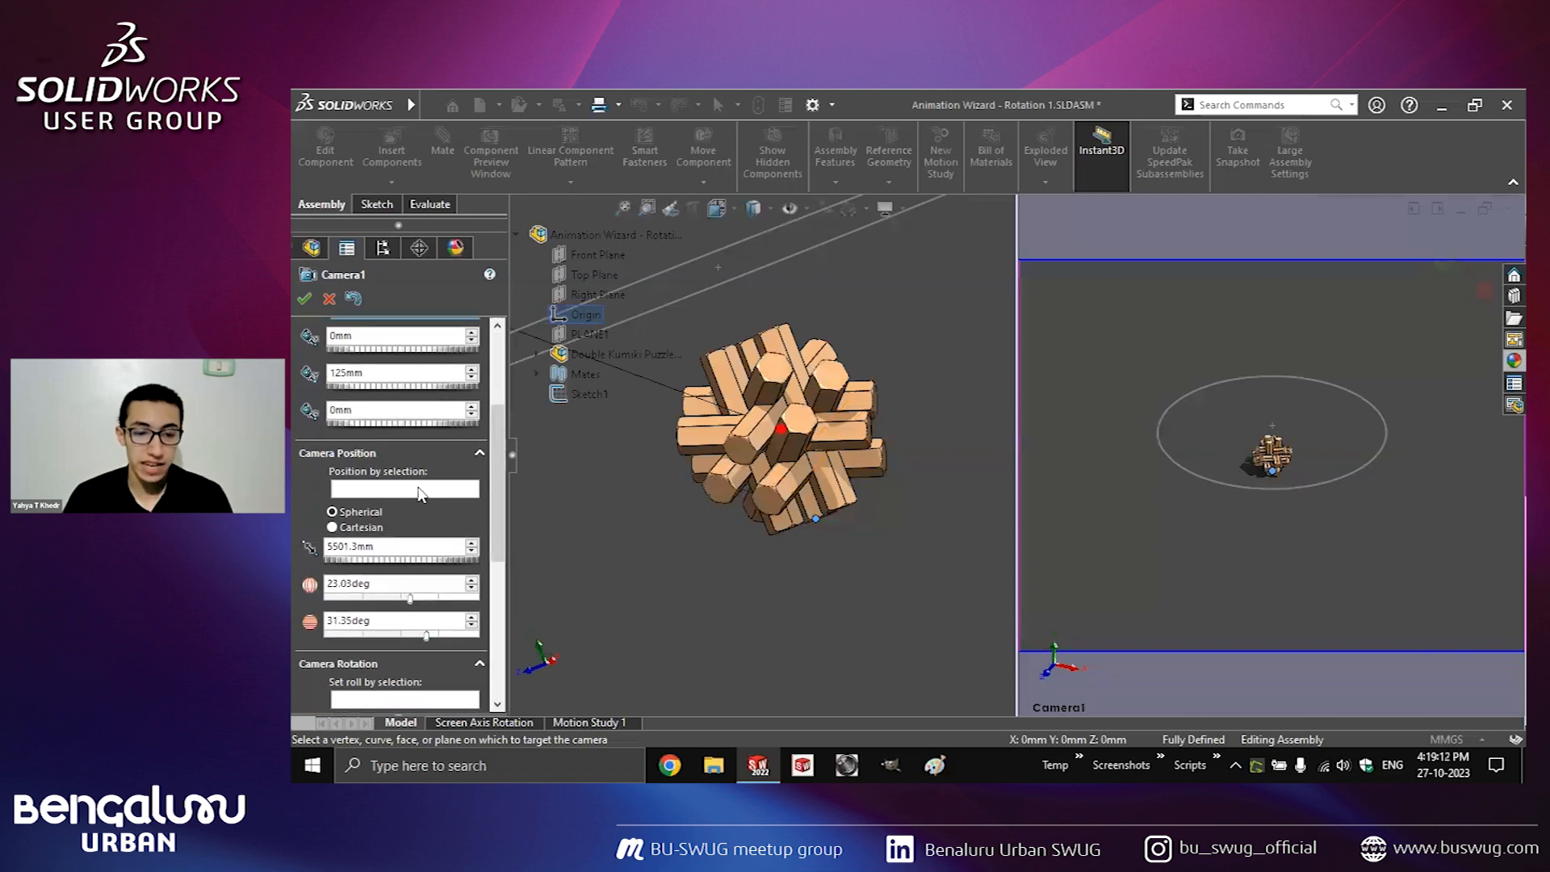
key("f")
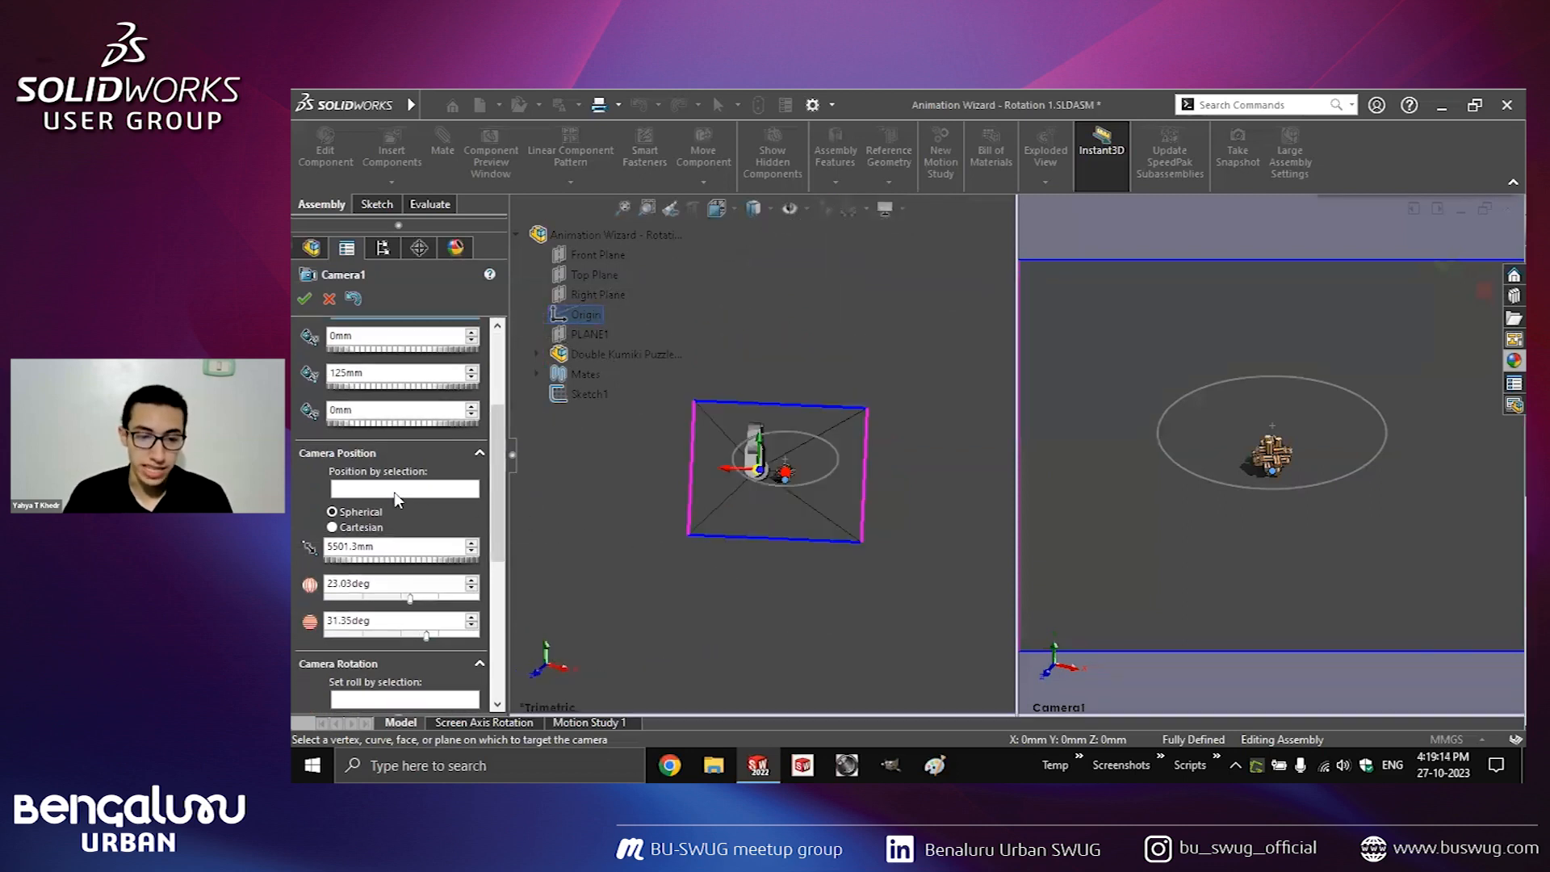
left_click(395, 489)
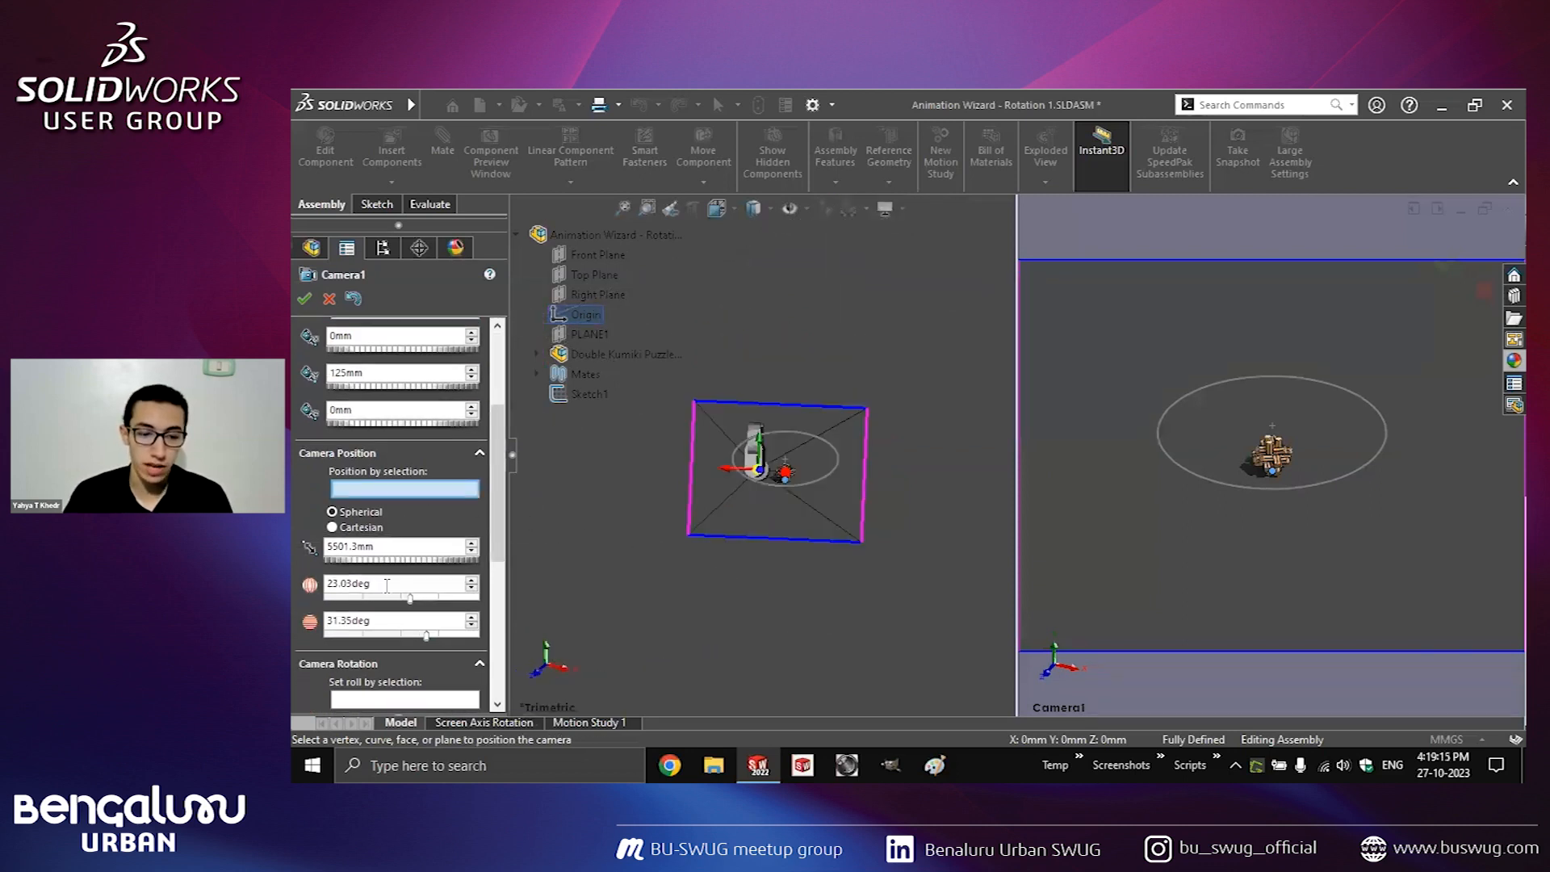
left_click(838, 466)
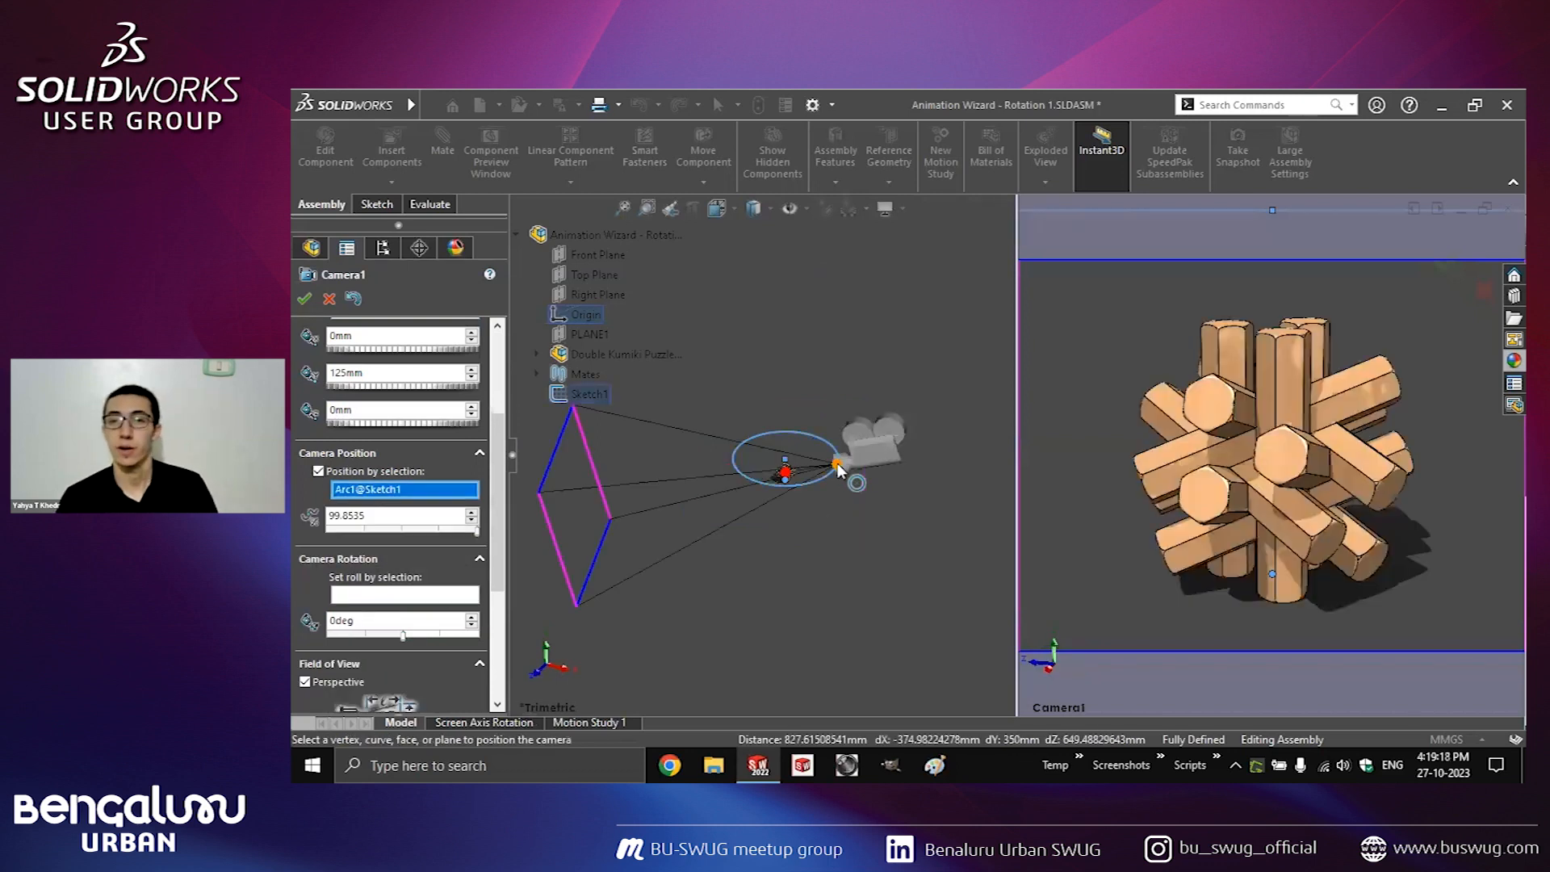
Test several camera positions along the Sketch1 circle and set the position value to 0.
left_click_drag(475, 535, 342, 531)
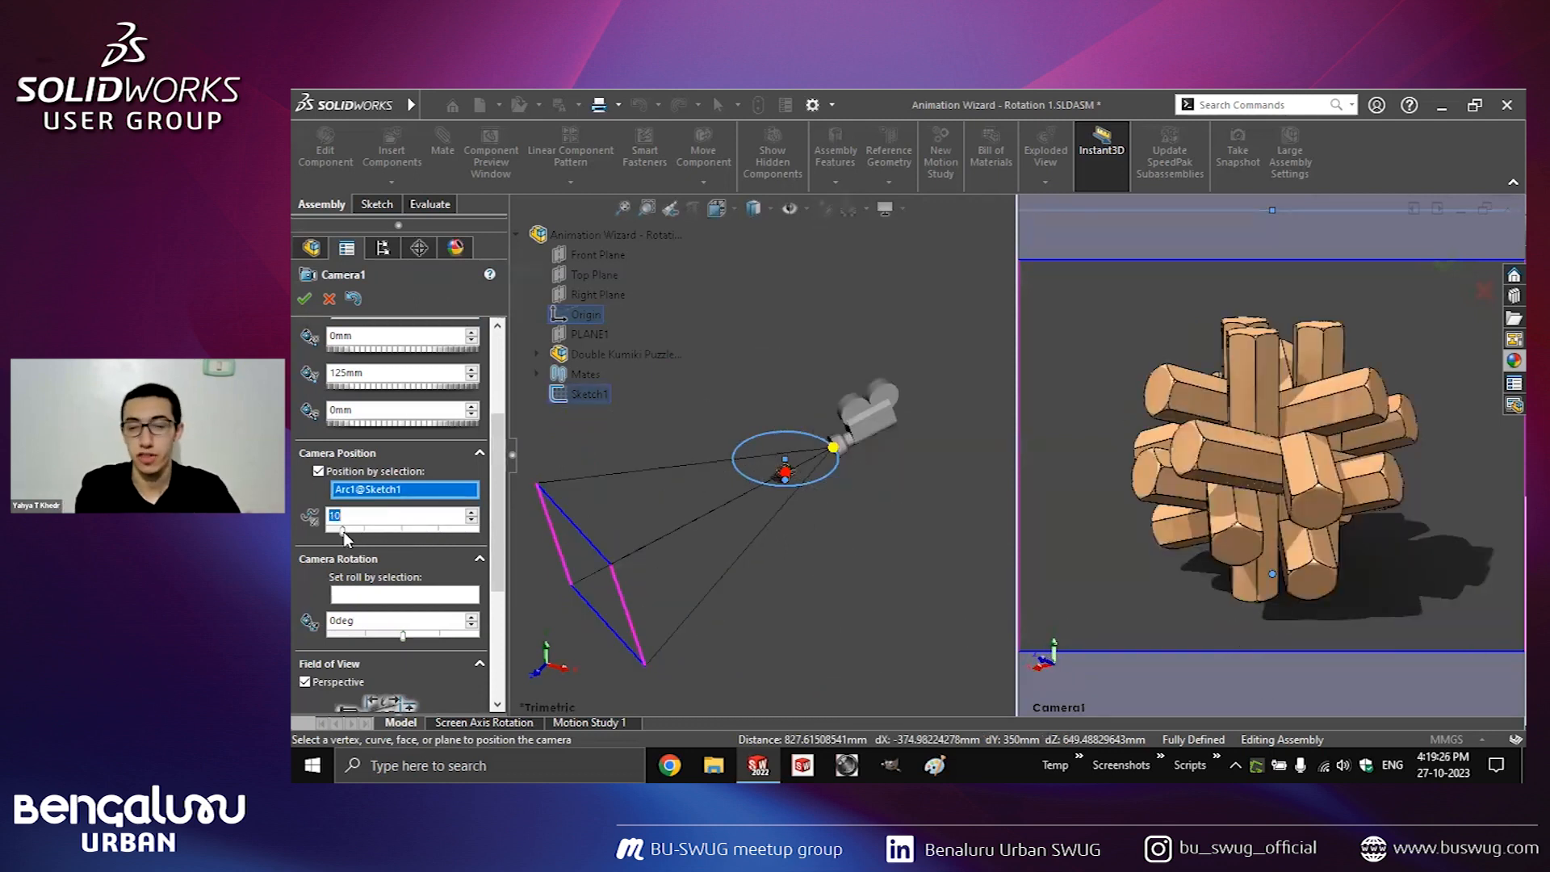
left_click(404, 531)
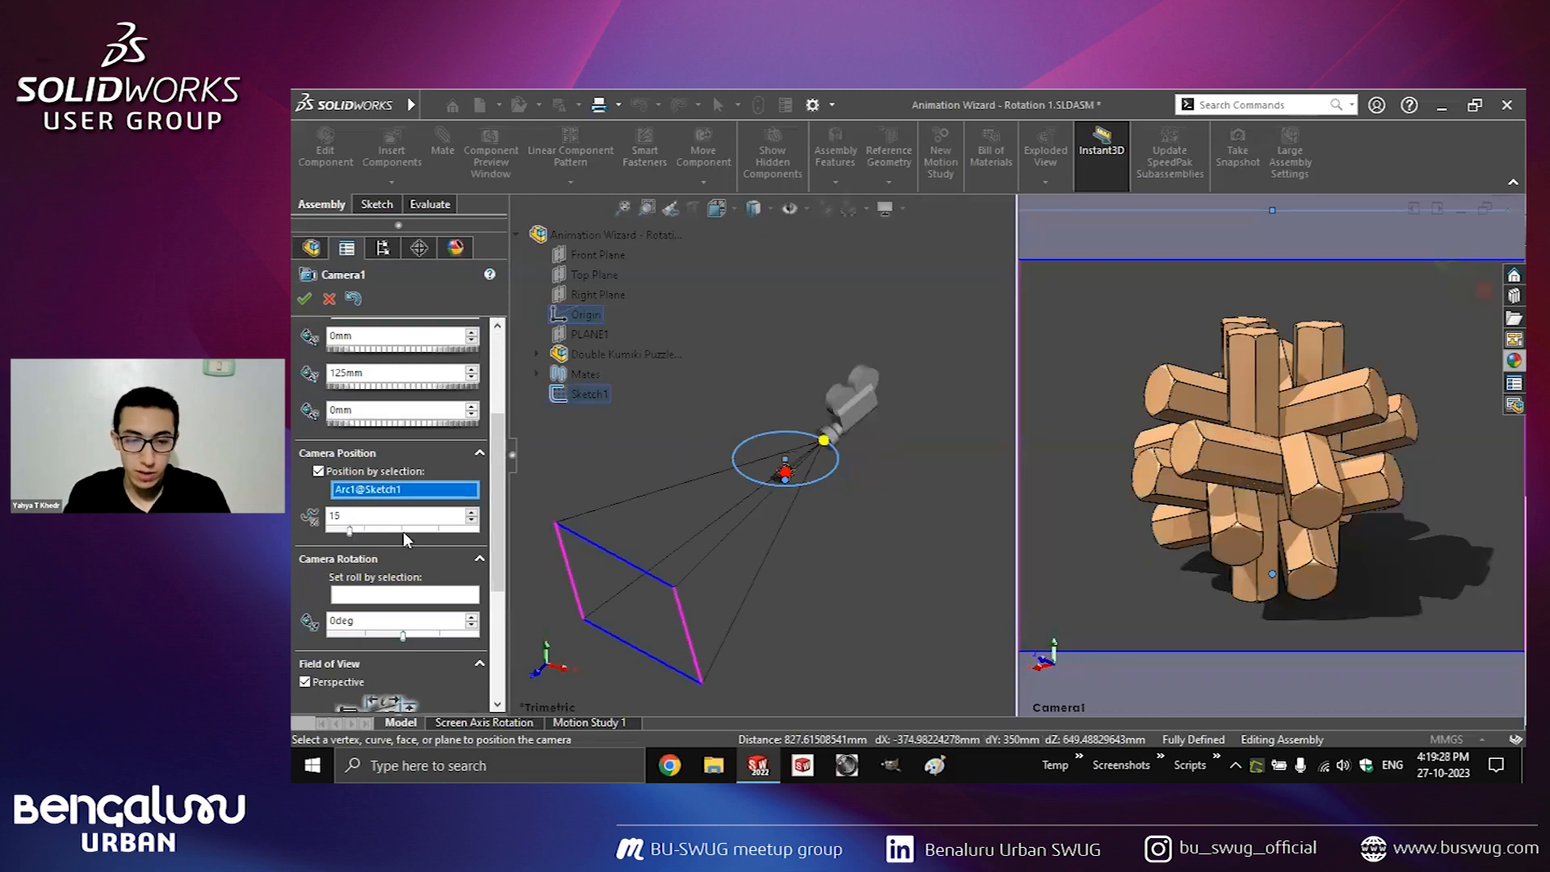
left_click(476, 531)
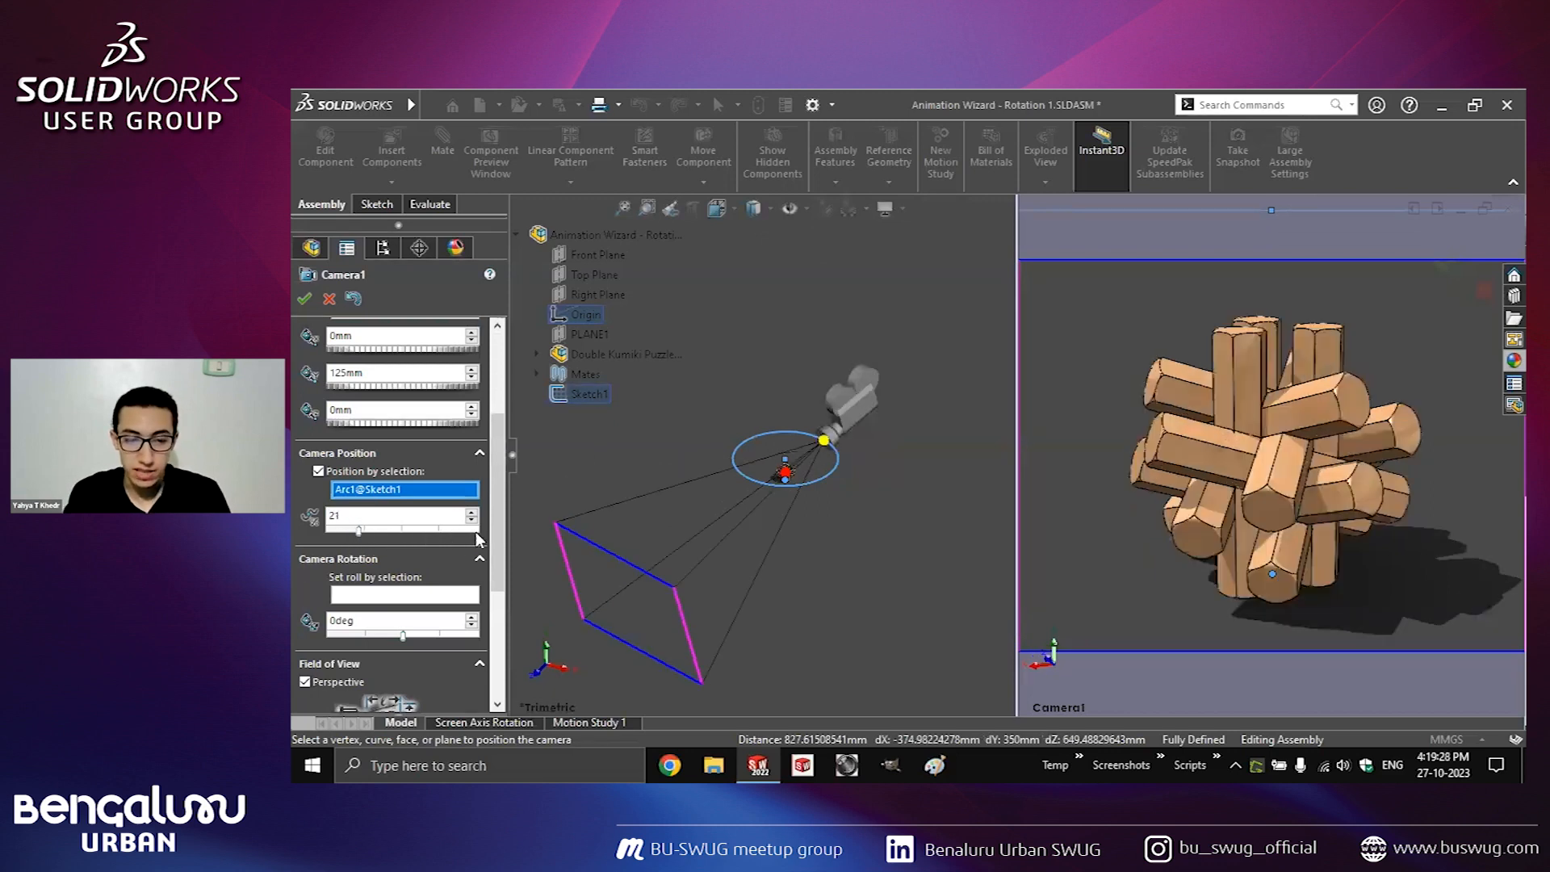
left_click(401, 530)
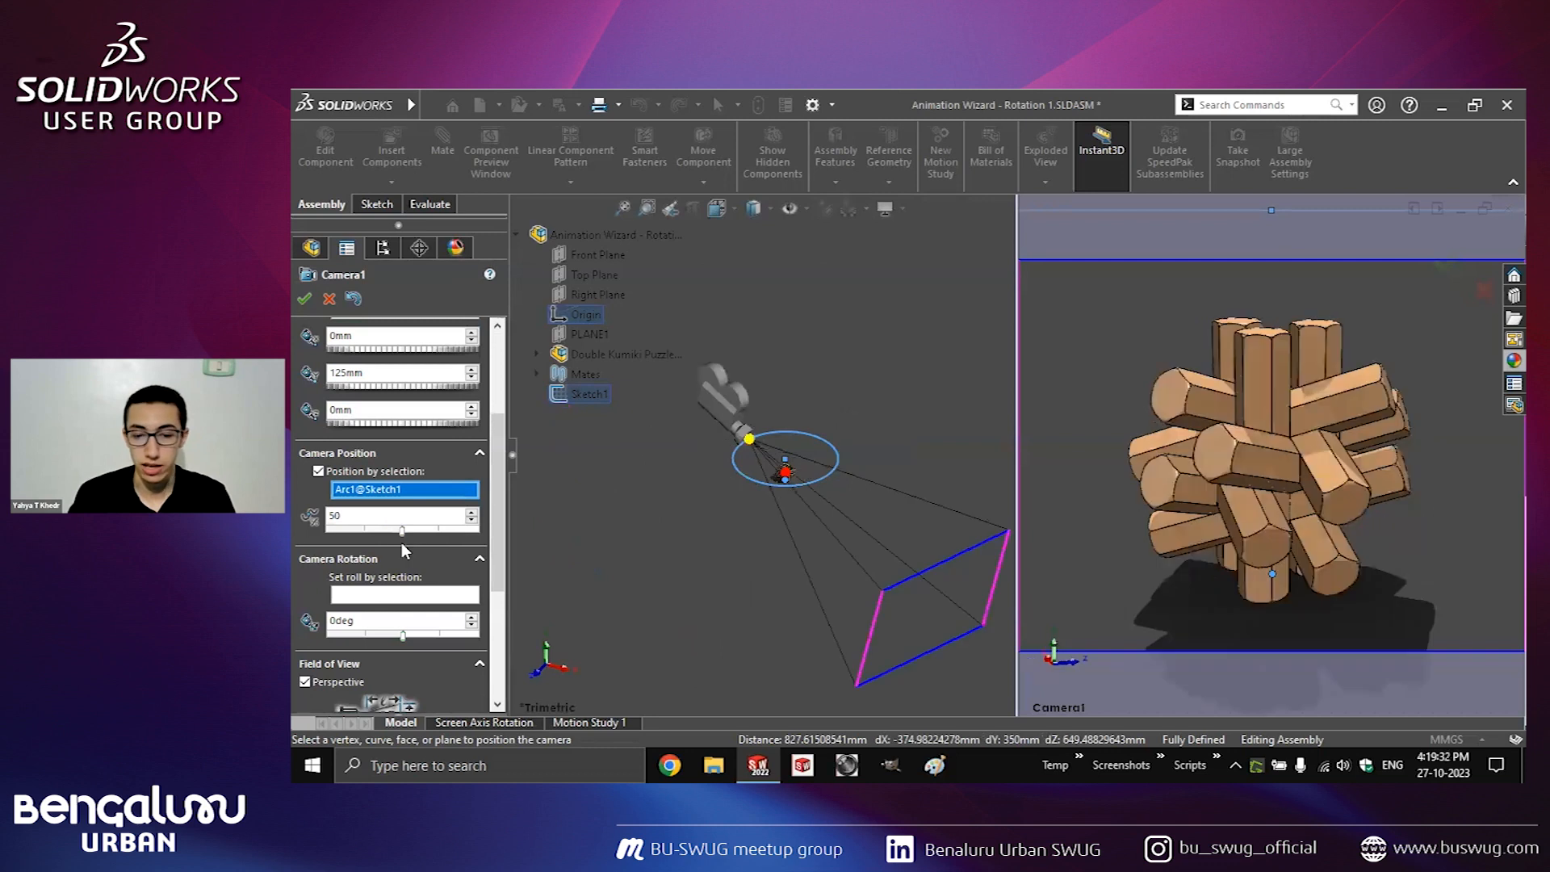
left_click_drag(402, 531, 291, 555)
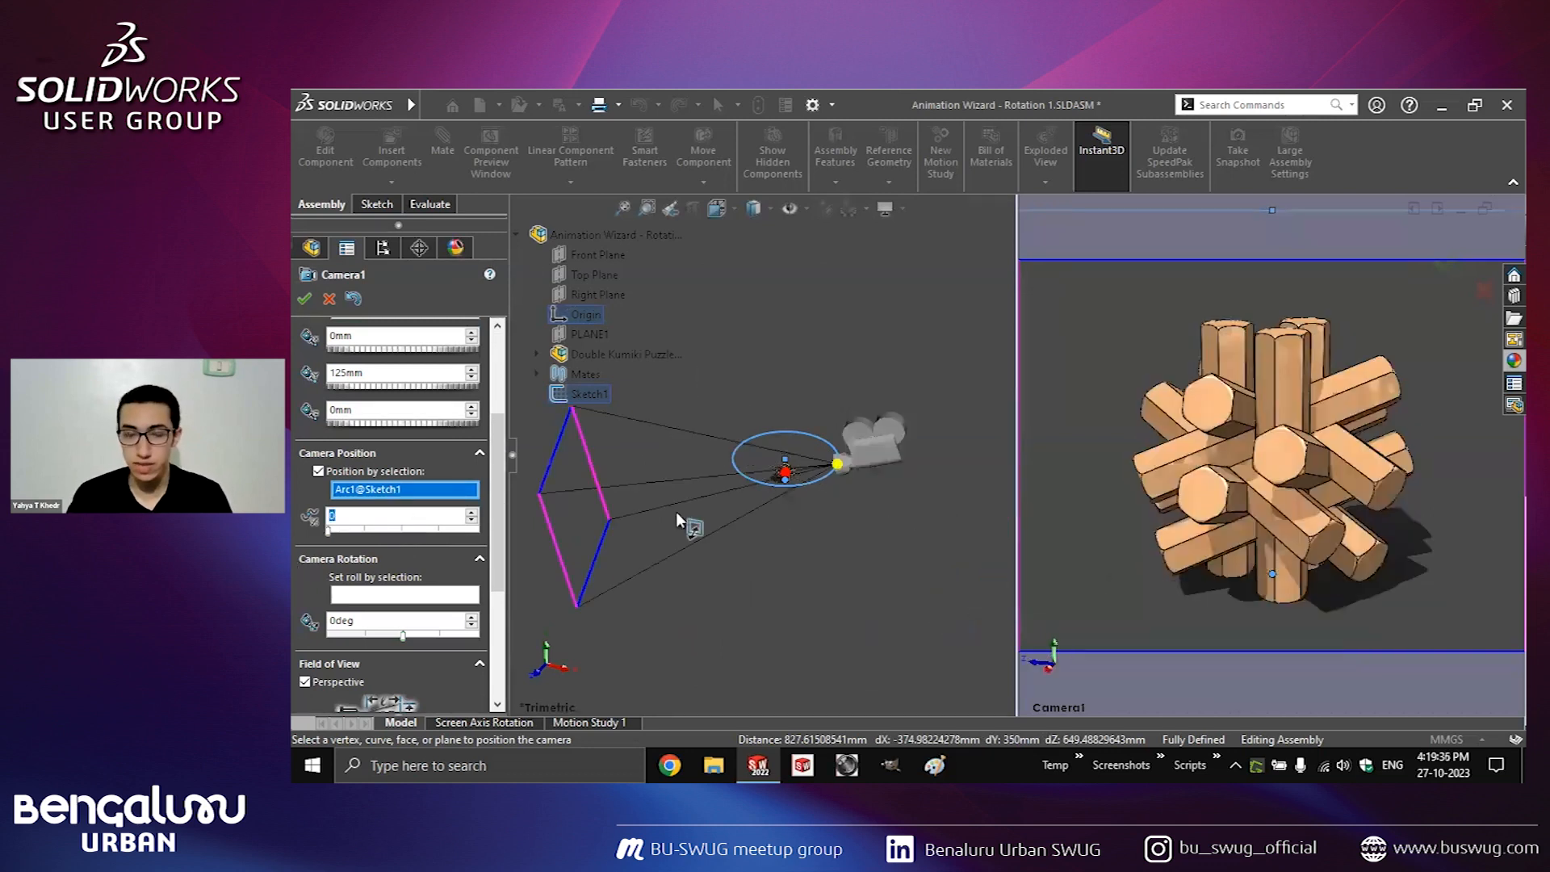
scroll(791, 487, "down", 10)
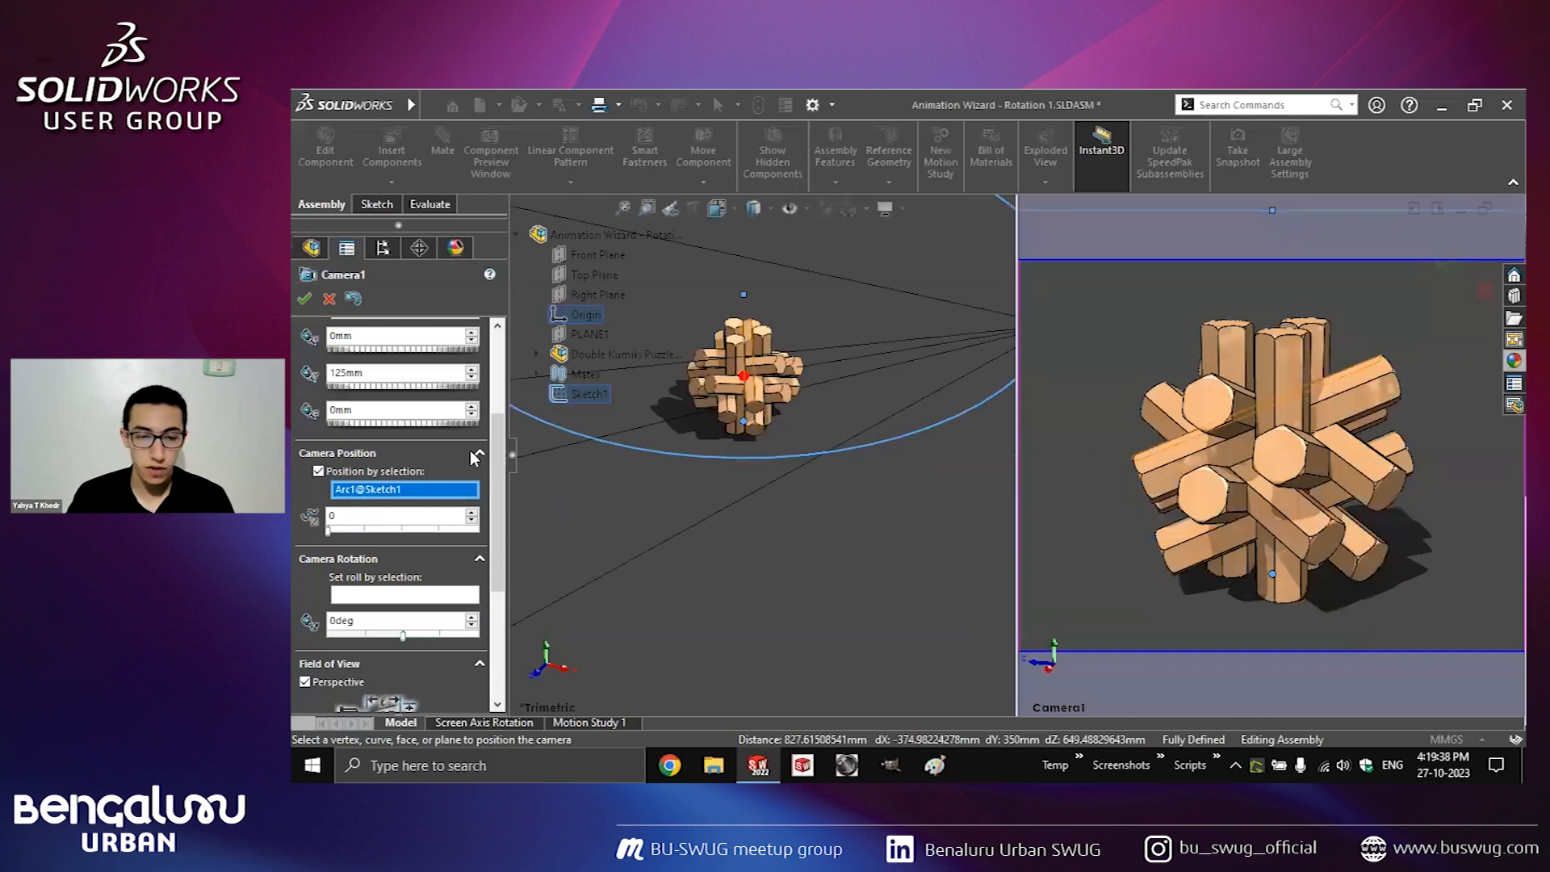
Try positioning the camera on a puzzle edge at 97, and restore the Sketch1 circle as its position reference.
key("Delete")
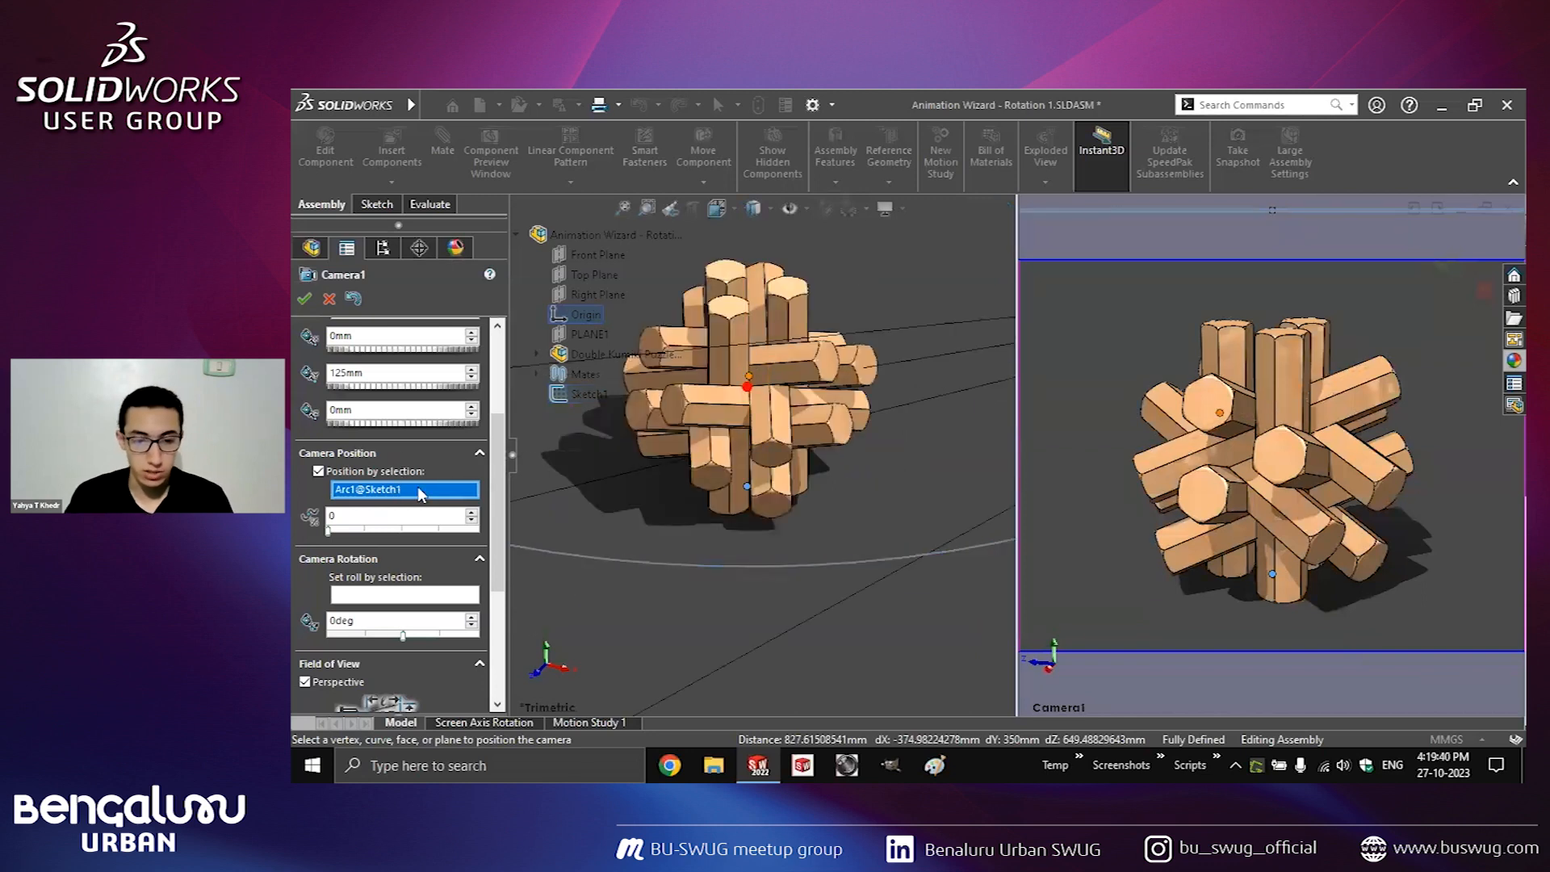
left_click(718, 403)
left_click_drag(432, 531, 472, 540)
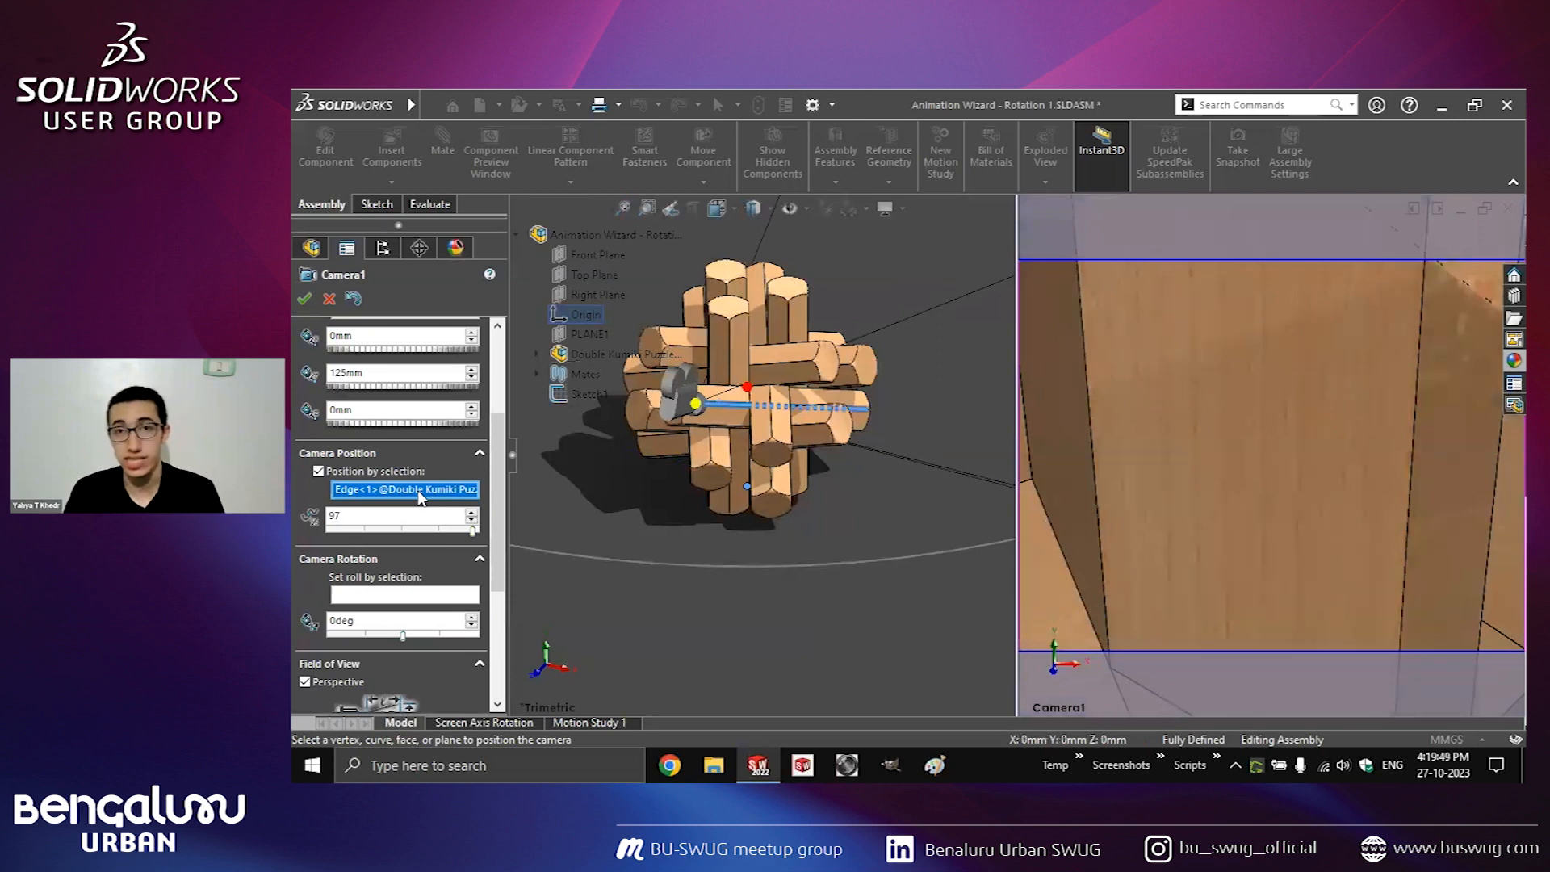
key("Delete")
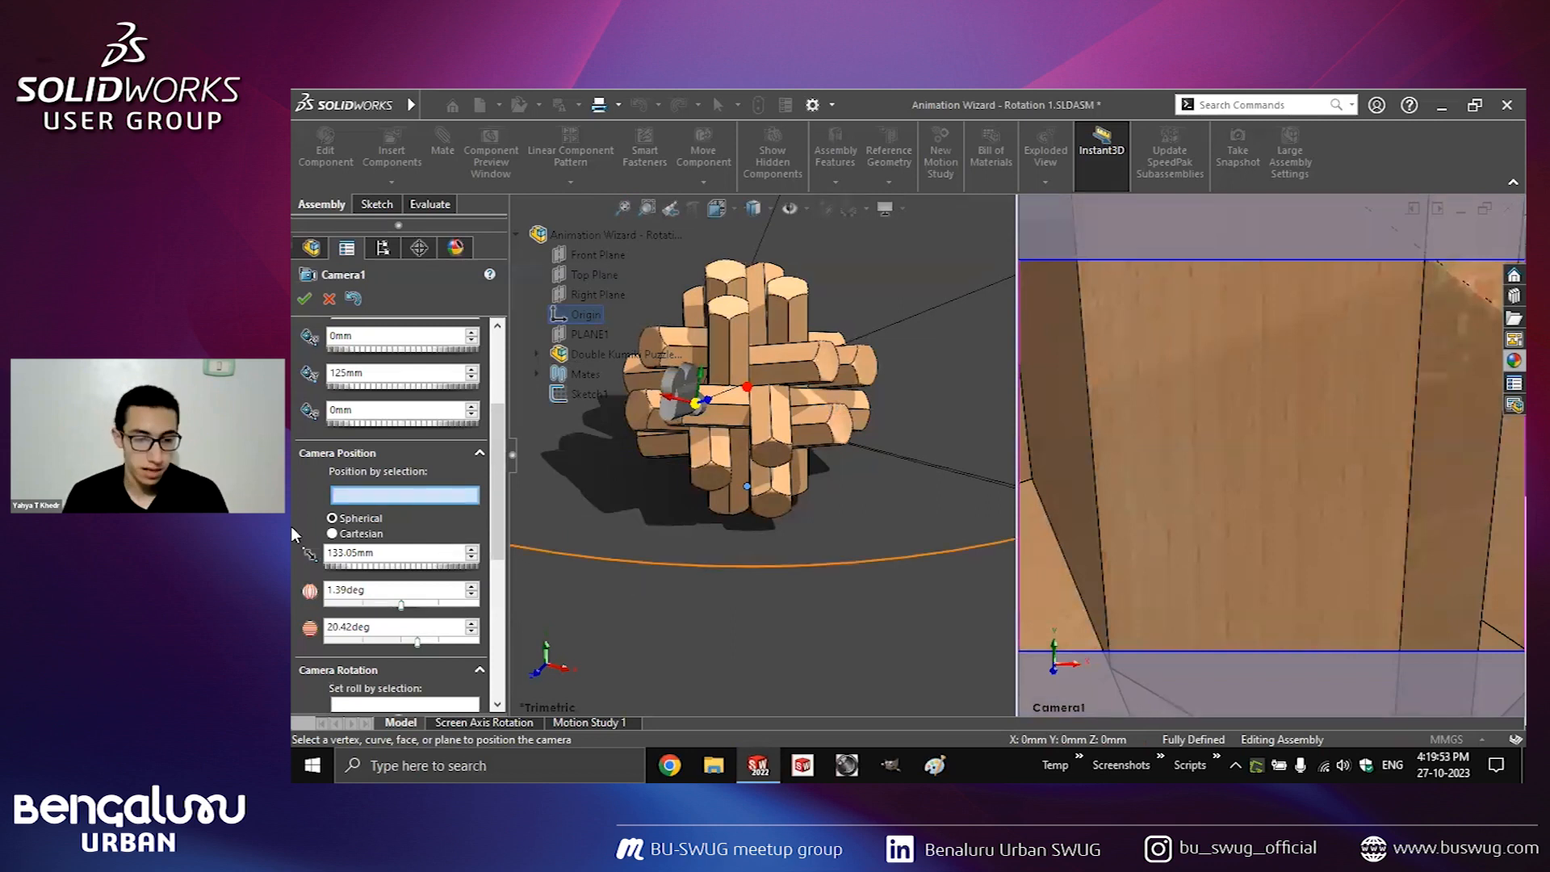
left_click(616, 559)
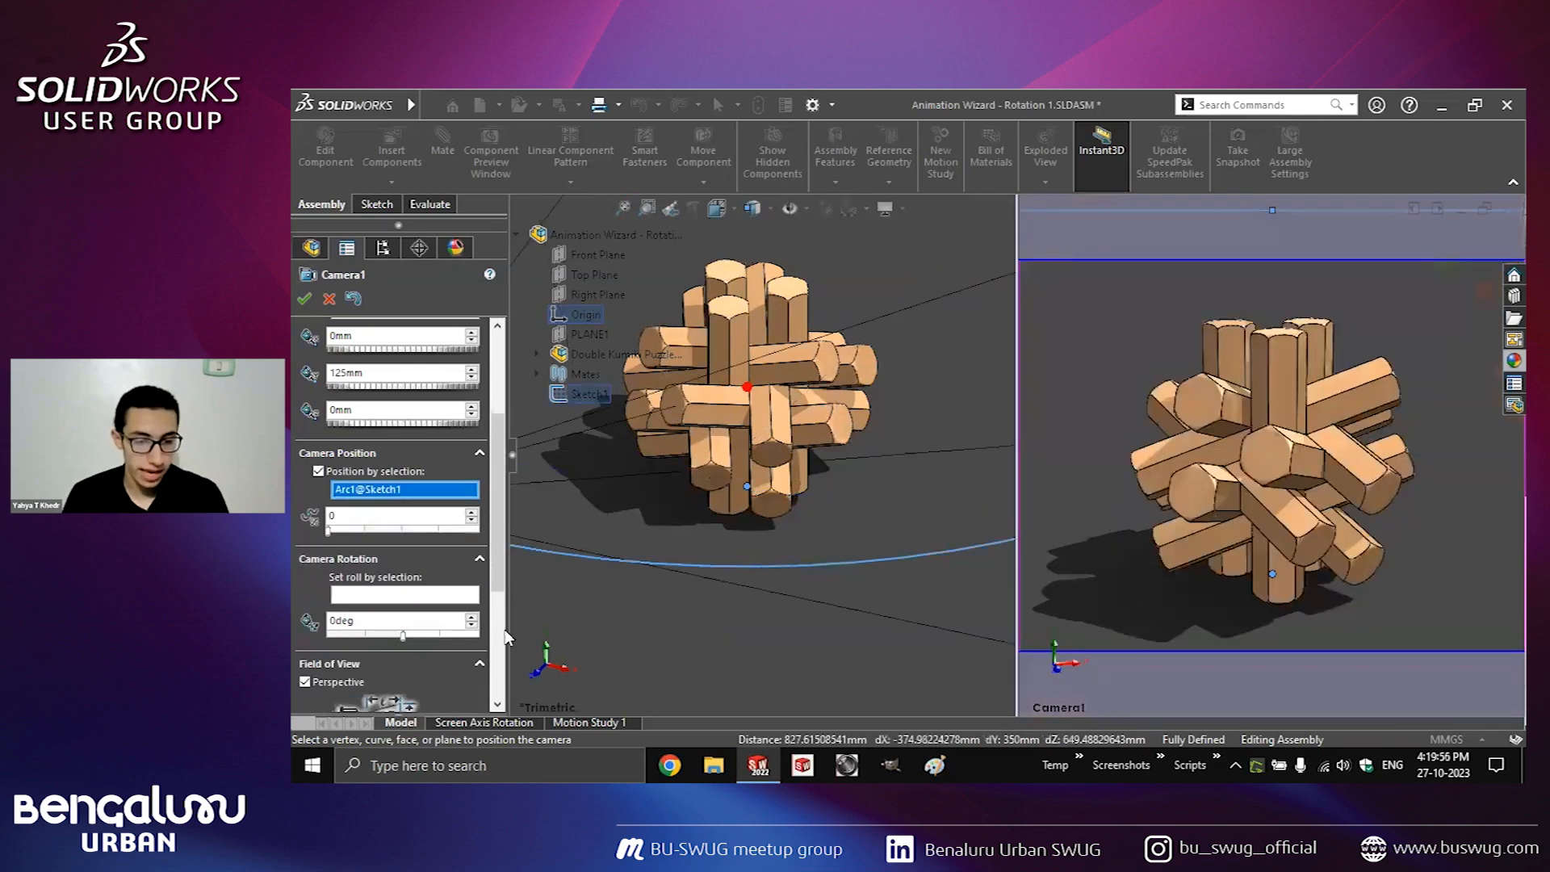
Set the camera's field-of-view aspect ratio to 1:1 and accept the camera settings.
scroll(398, 671, "down", 3)
left_click(398, 671)
type("1:1")
key("Return")
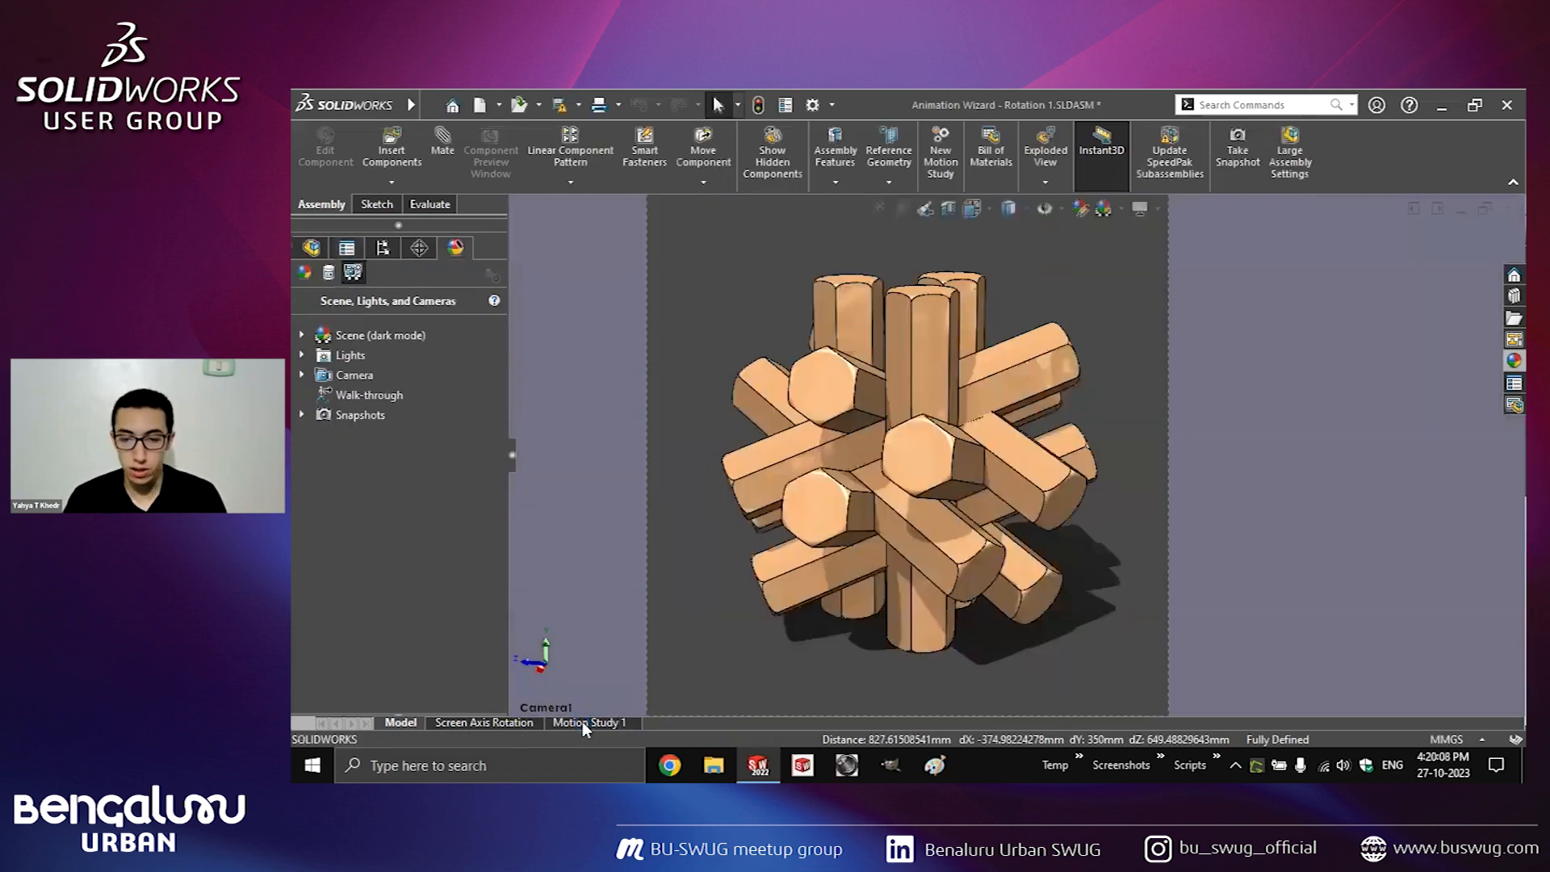
Create a new motion study for the assembly.
left_click(583, 723)
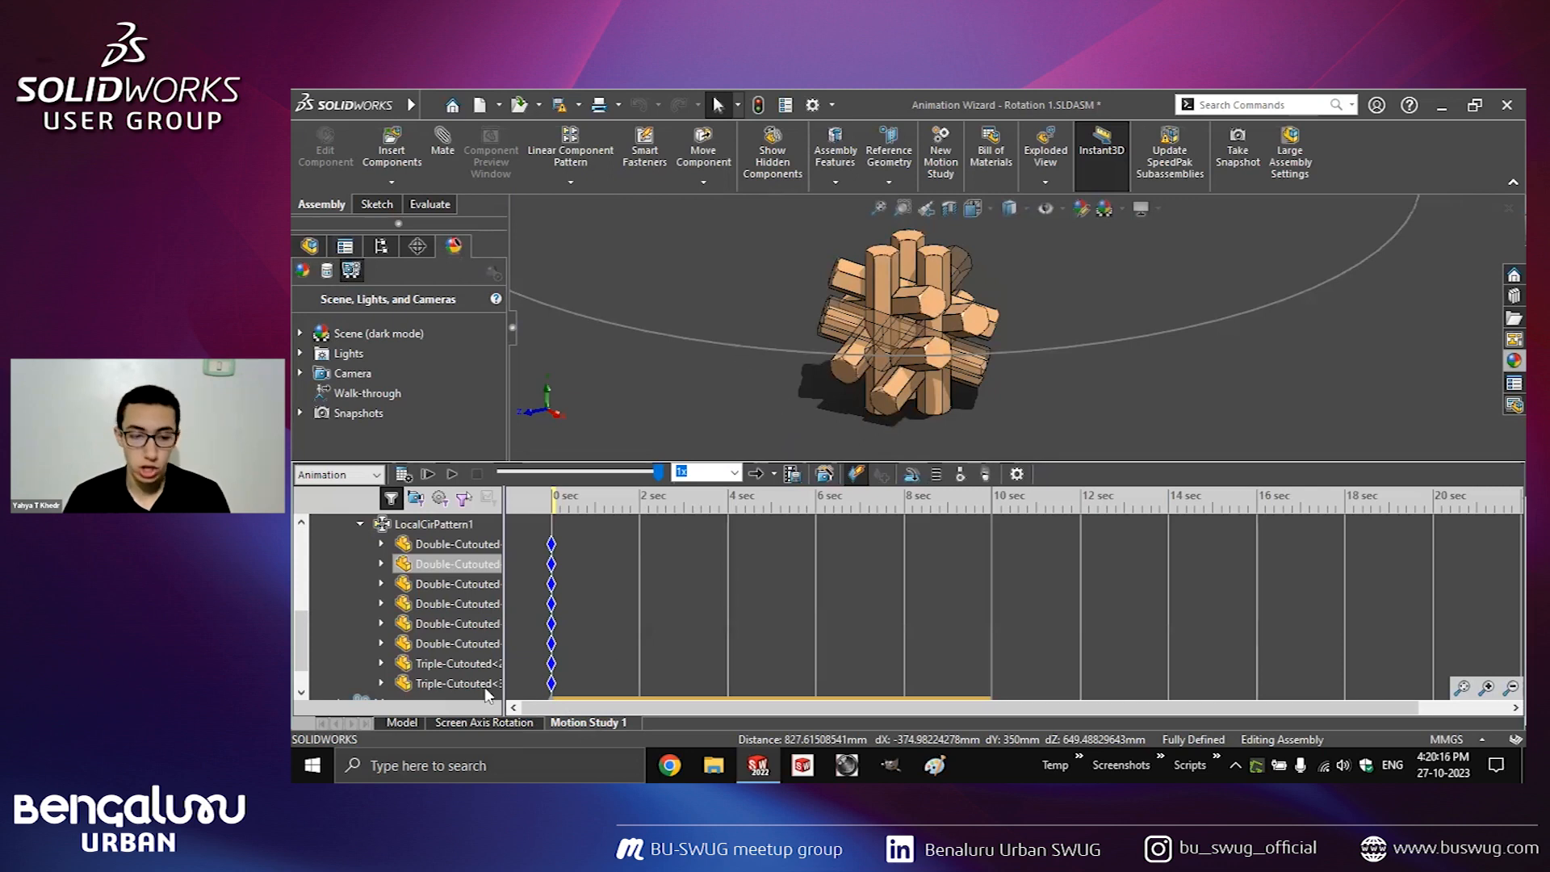
left_click(403, 723)
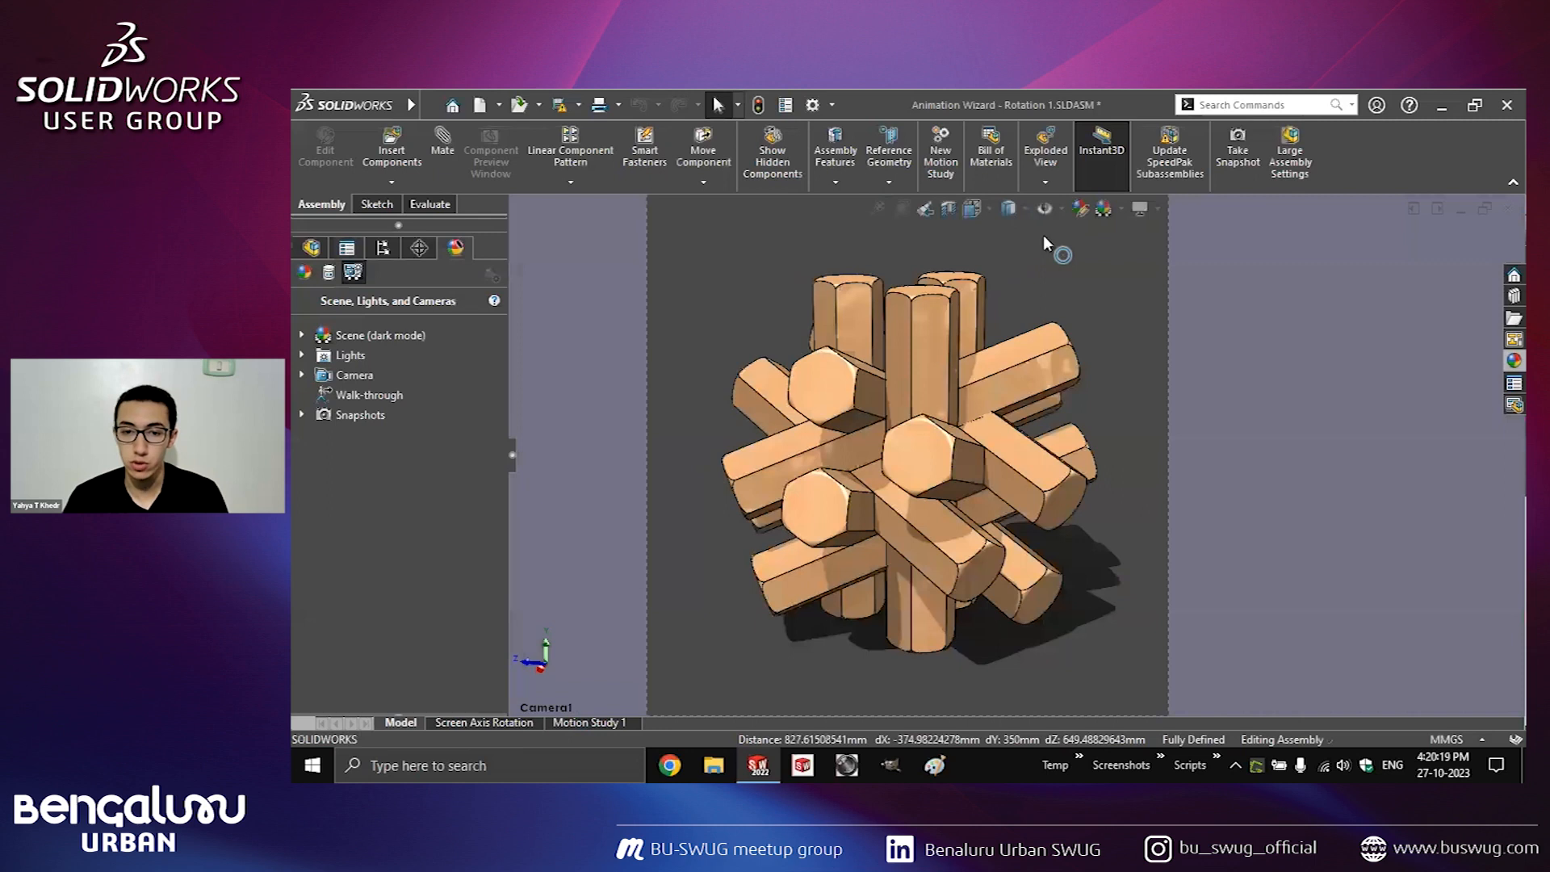
left_click(943, 162)
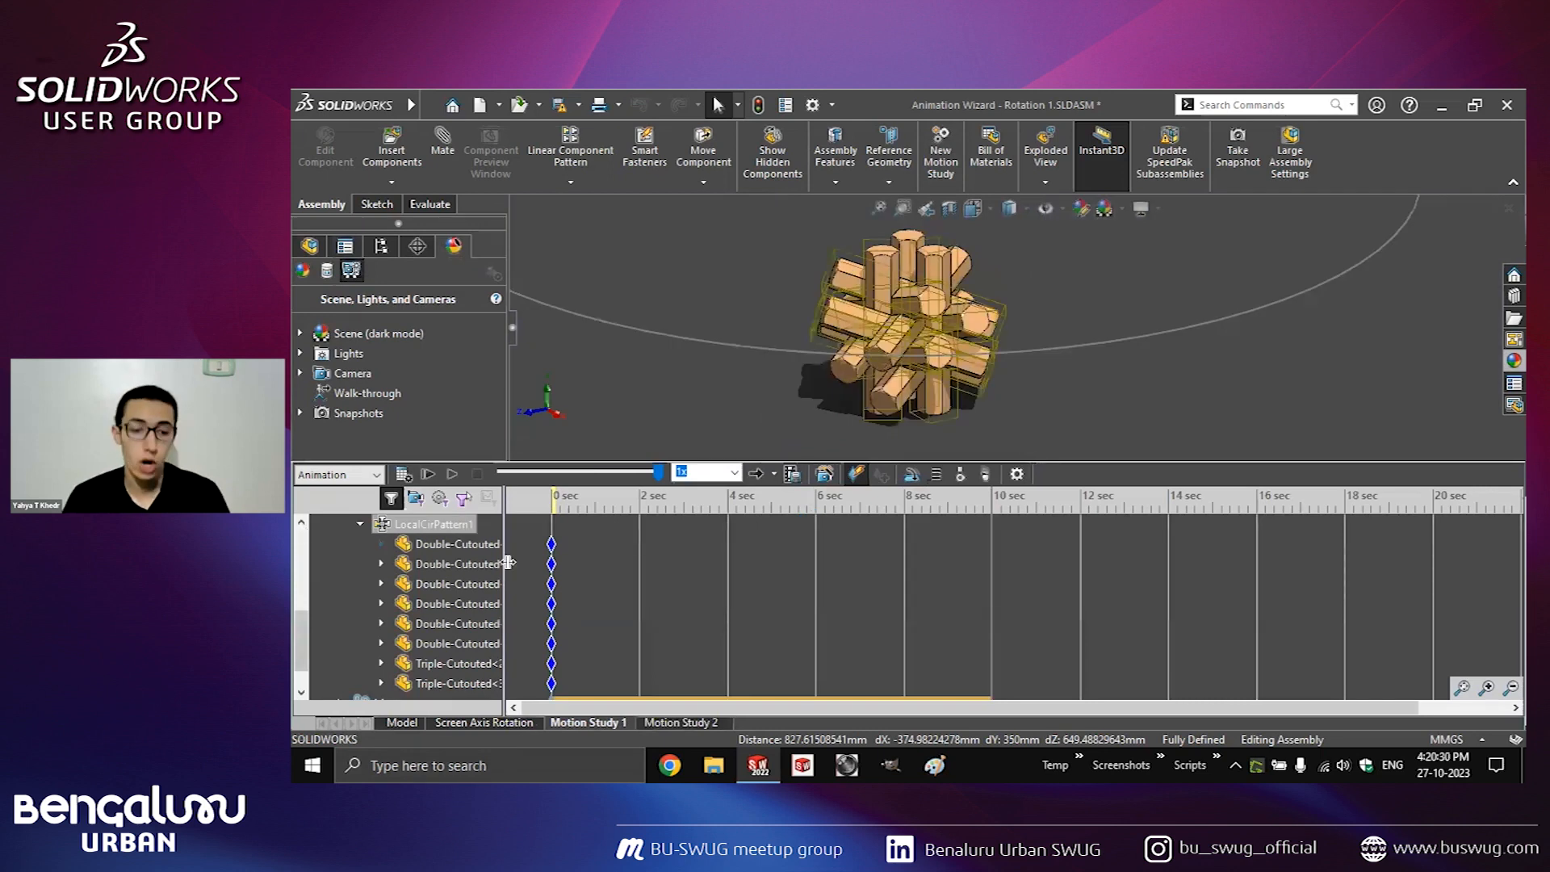
Delete the orientation and camera view keys from 2 to 10 seconds in Motion Study 1, along with the study's end key.
scroll(468, 563, "up", 3)
scroll(452, 541, "up", 2)
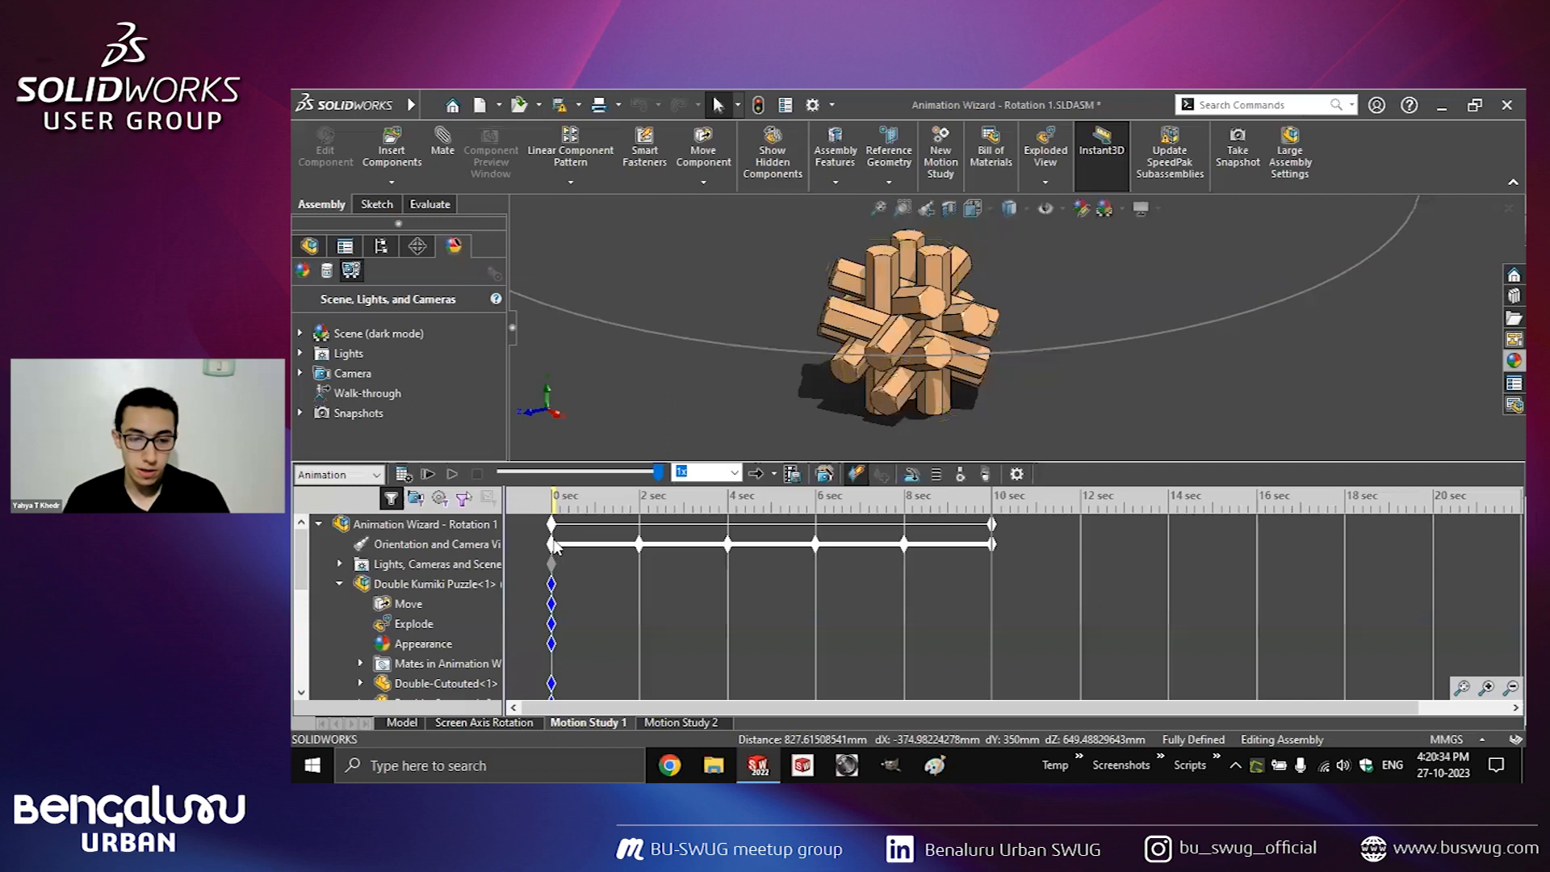
right_click(426, 546)
key("Escape")
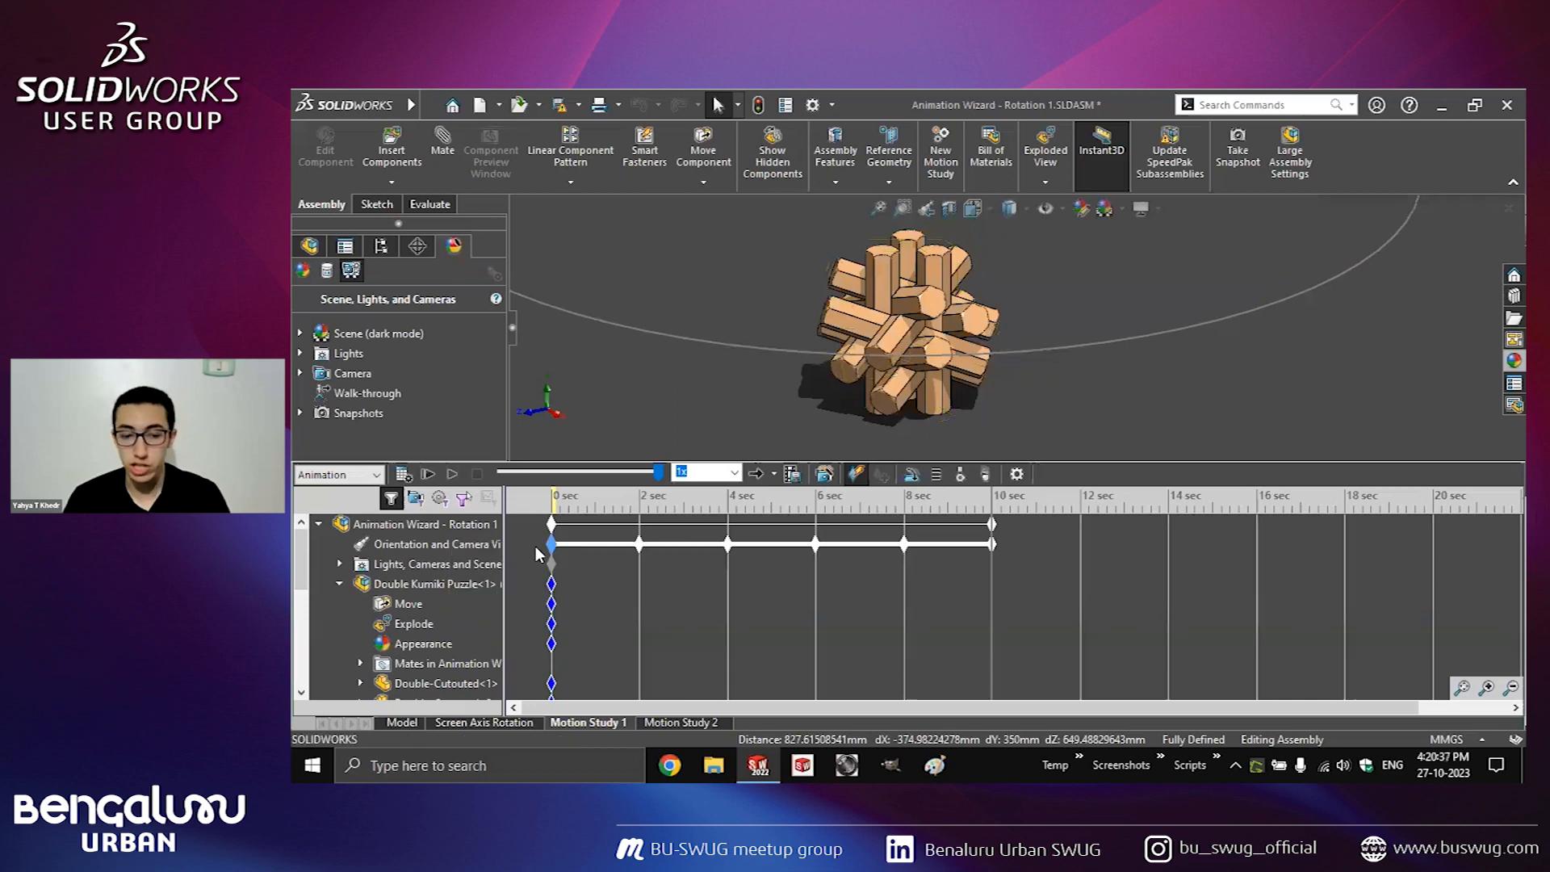
left_click(637, 583)
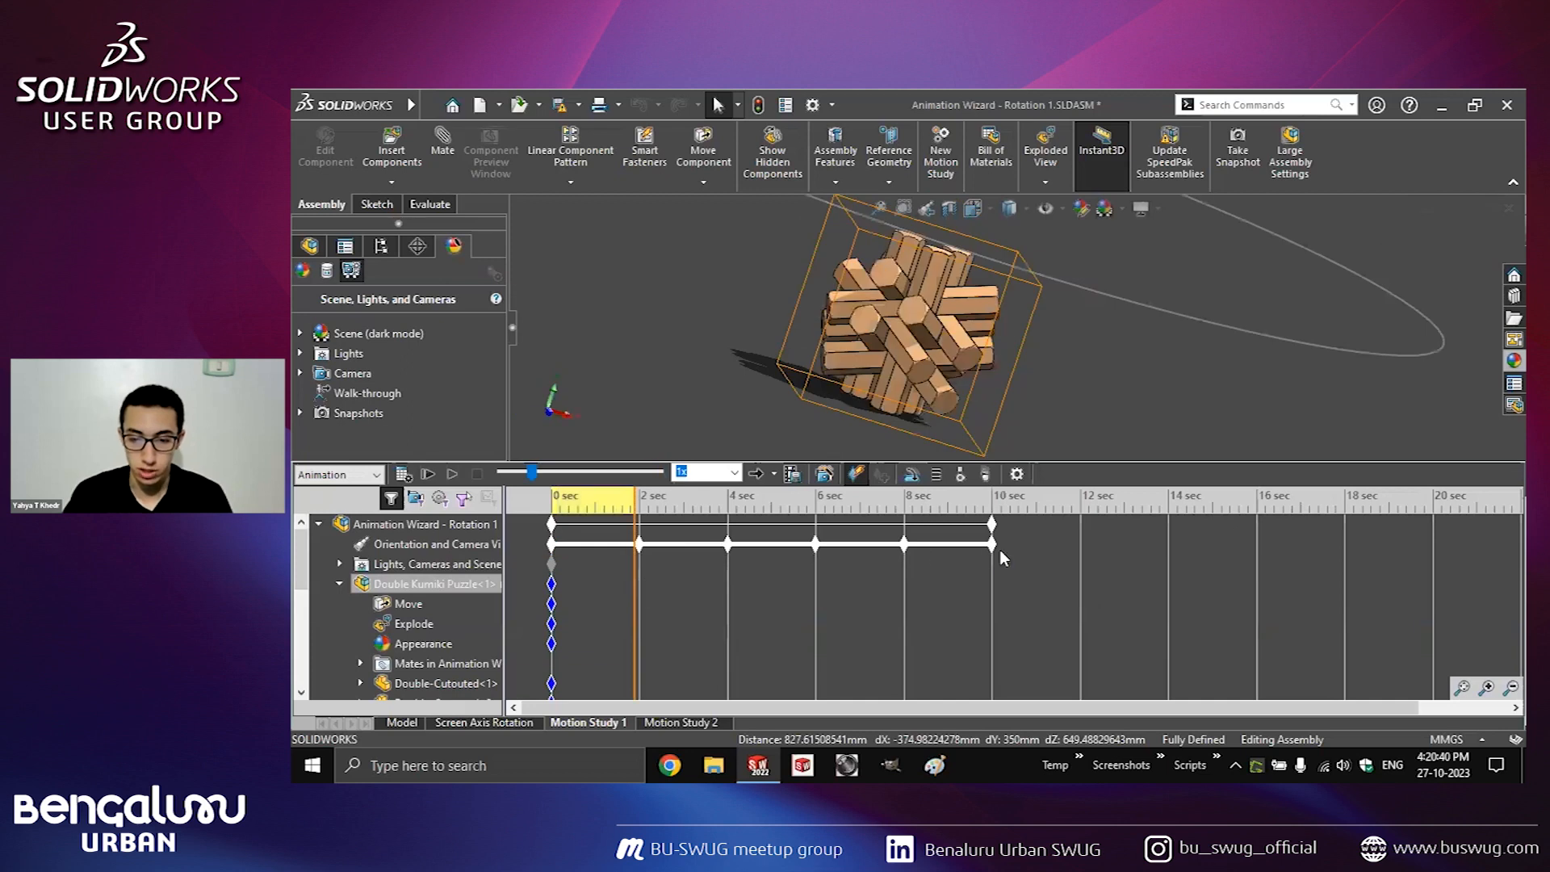
left_click_drag(1004, 555, 581, 533)
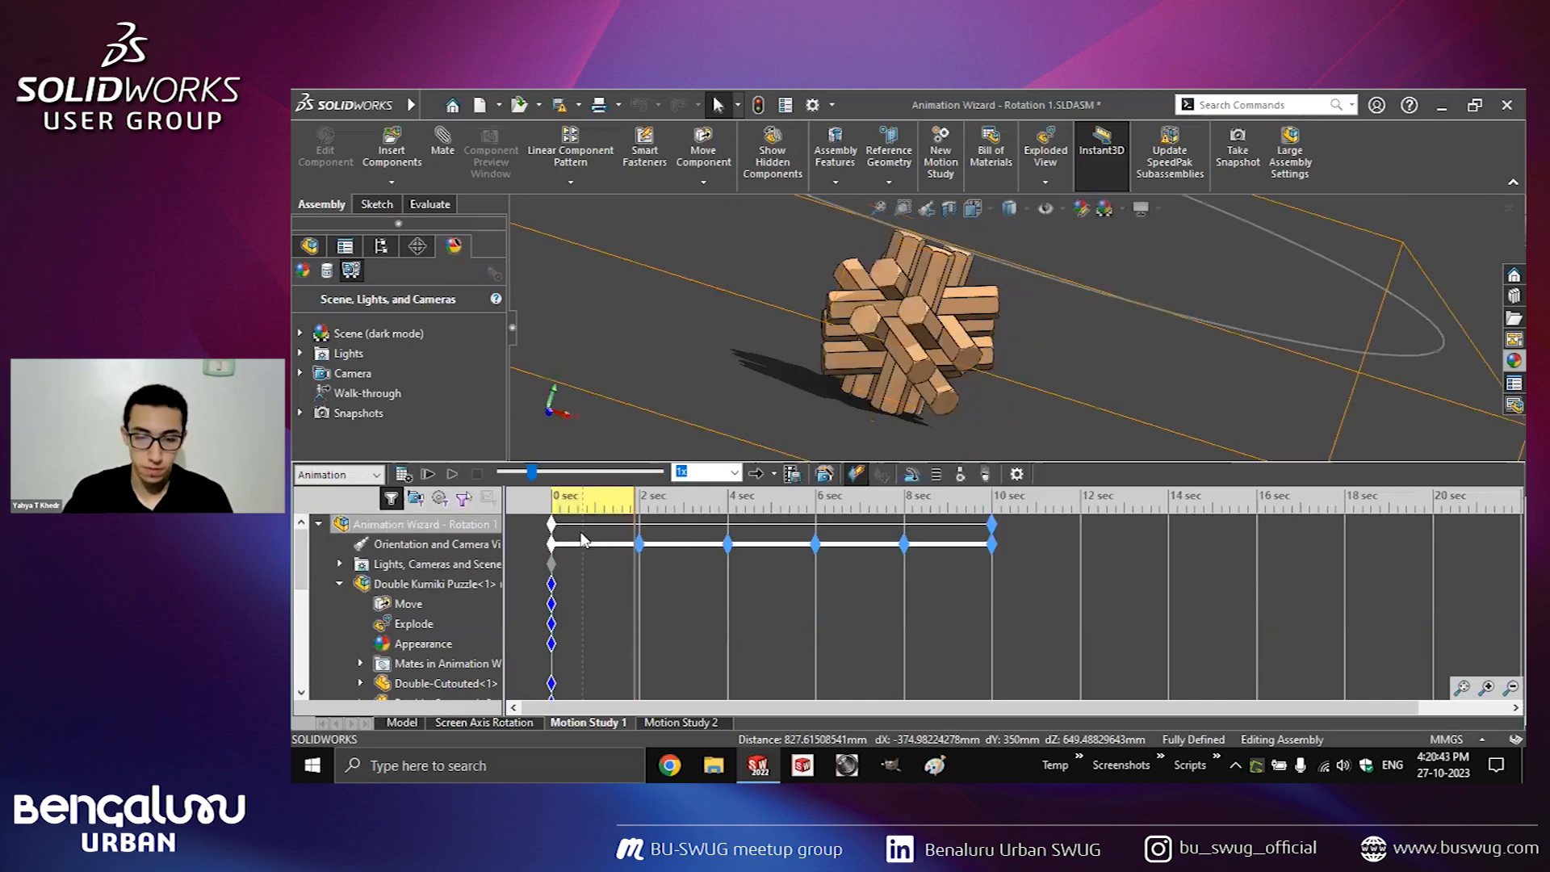
key("Delete")
Switch the Orientation and Camera Views key at 0 seconds to Camera View.
right_click(552, 544)
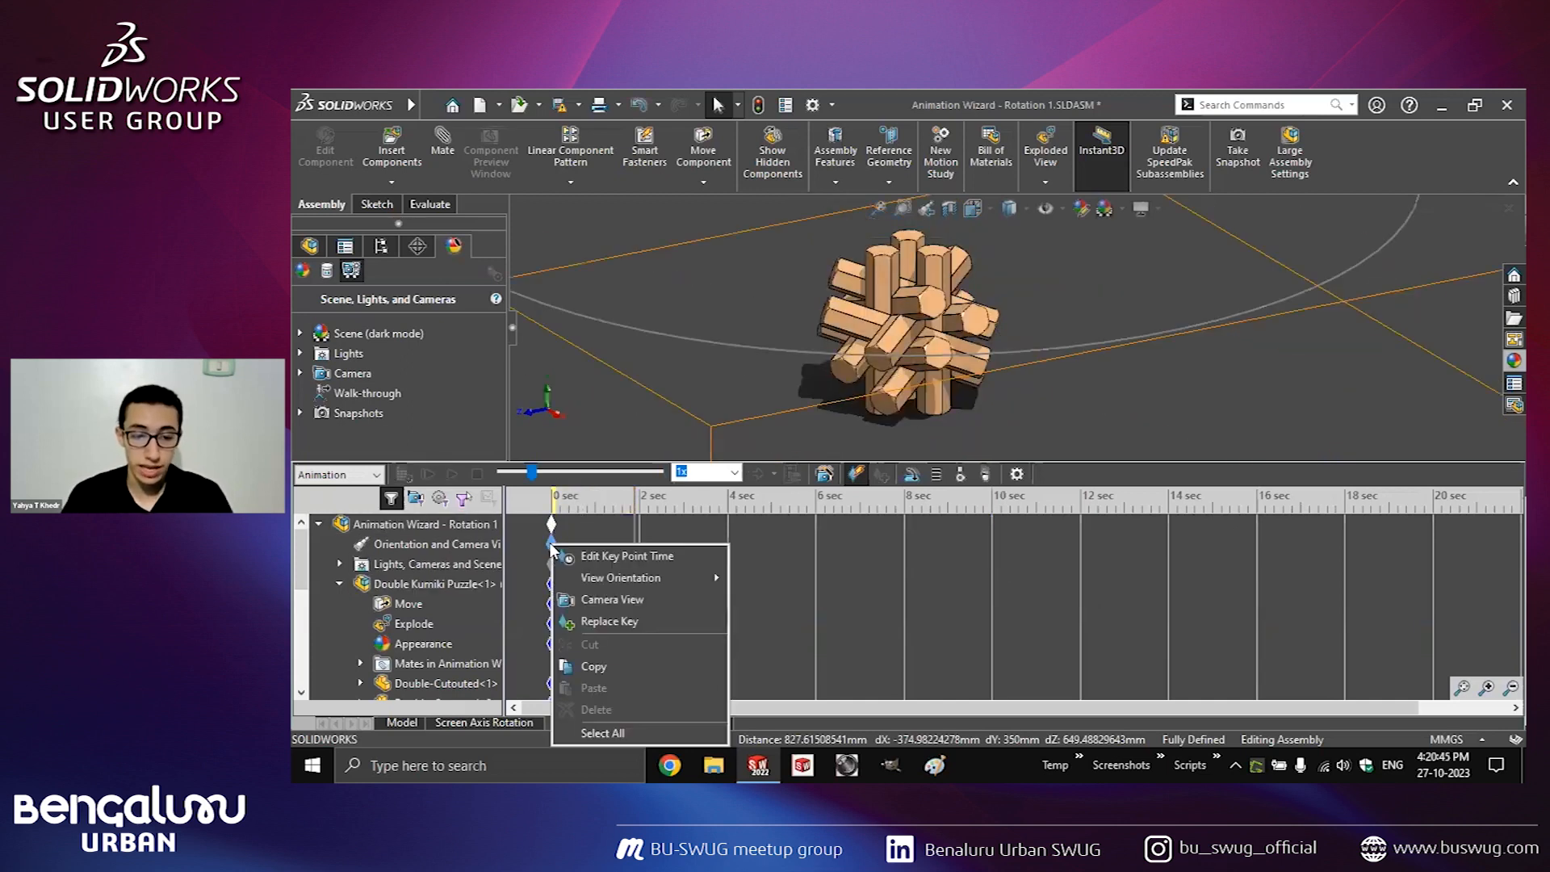
left_click(623, 599)
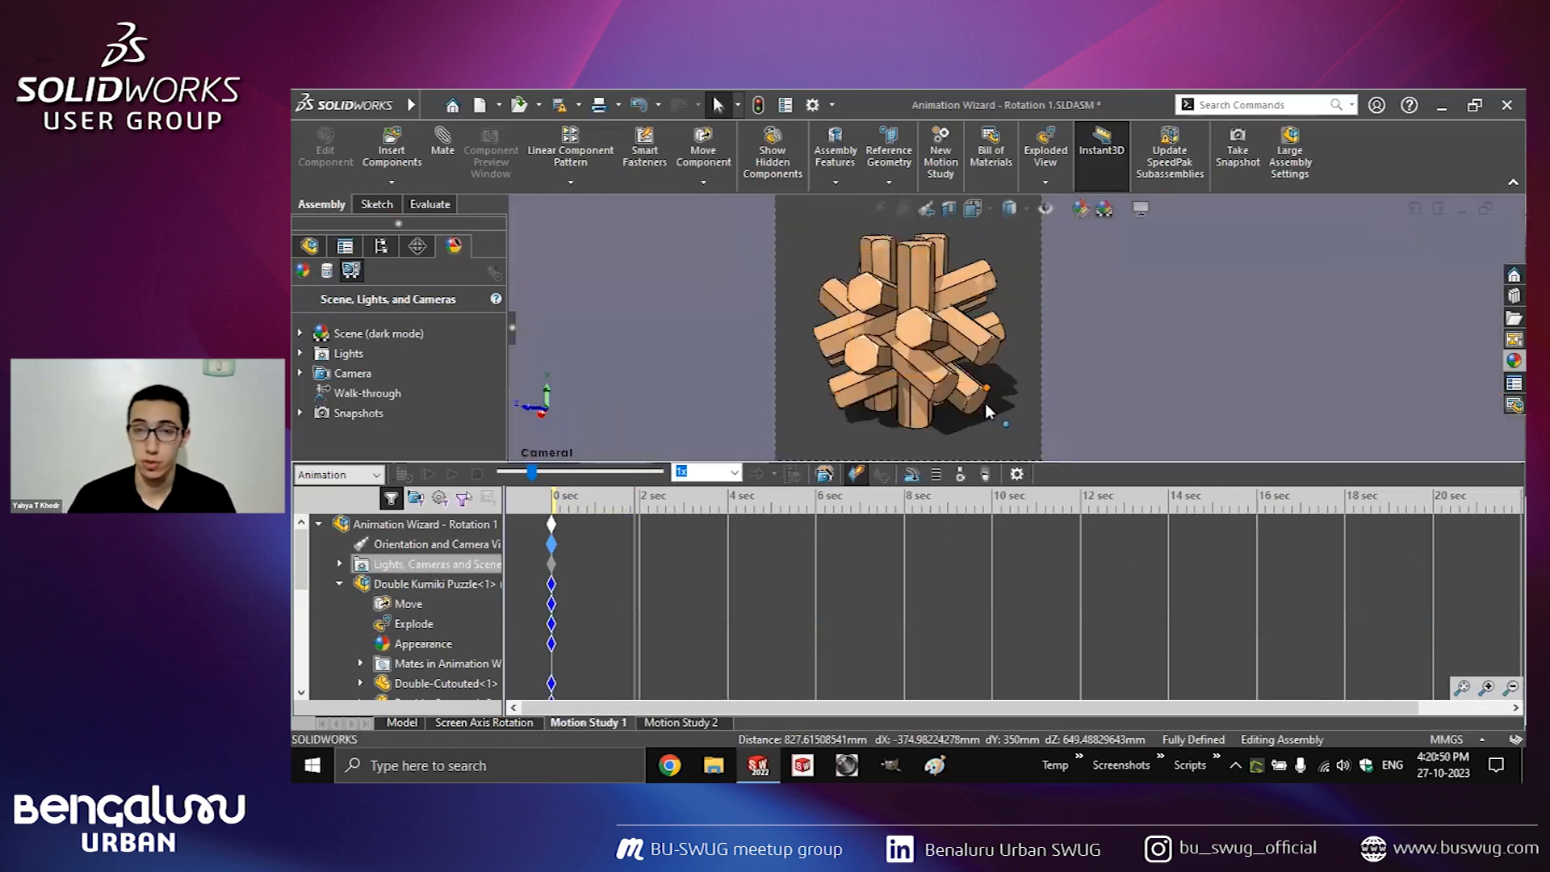
left_click(504, 525)
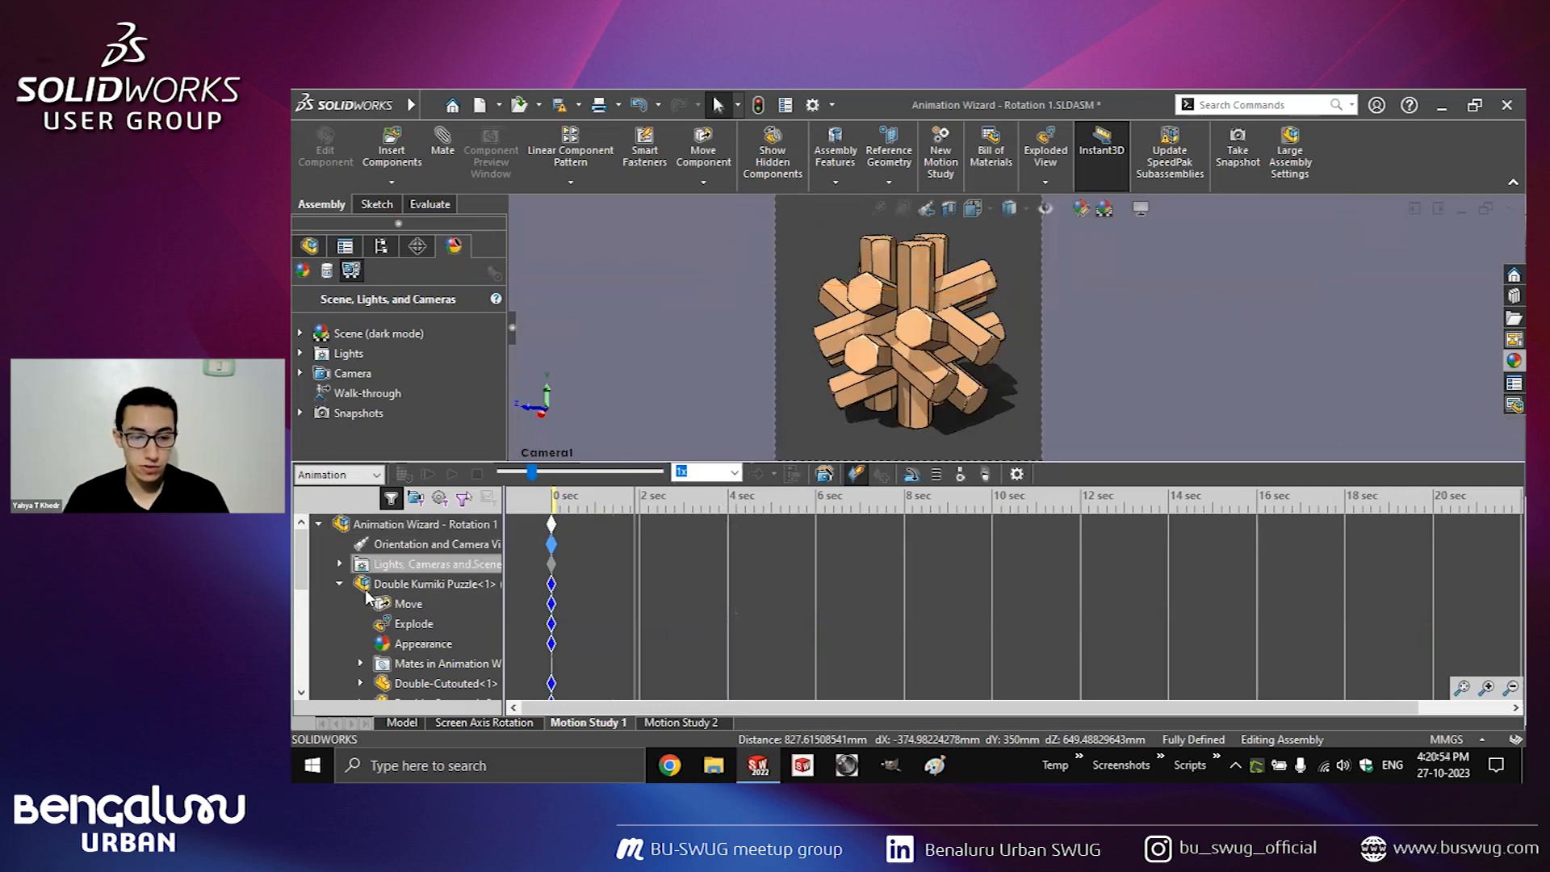
Reveal Camera1 among the lights, cameras and scene of the motion study and stretch its animation key to 5 seconds.
left_click(340, 581)
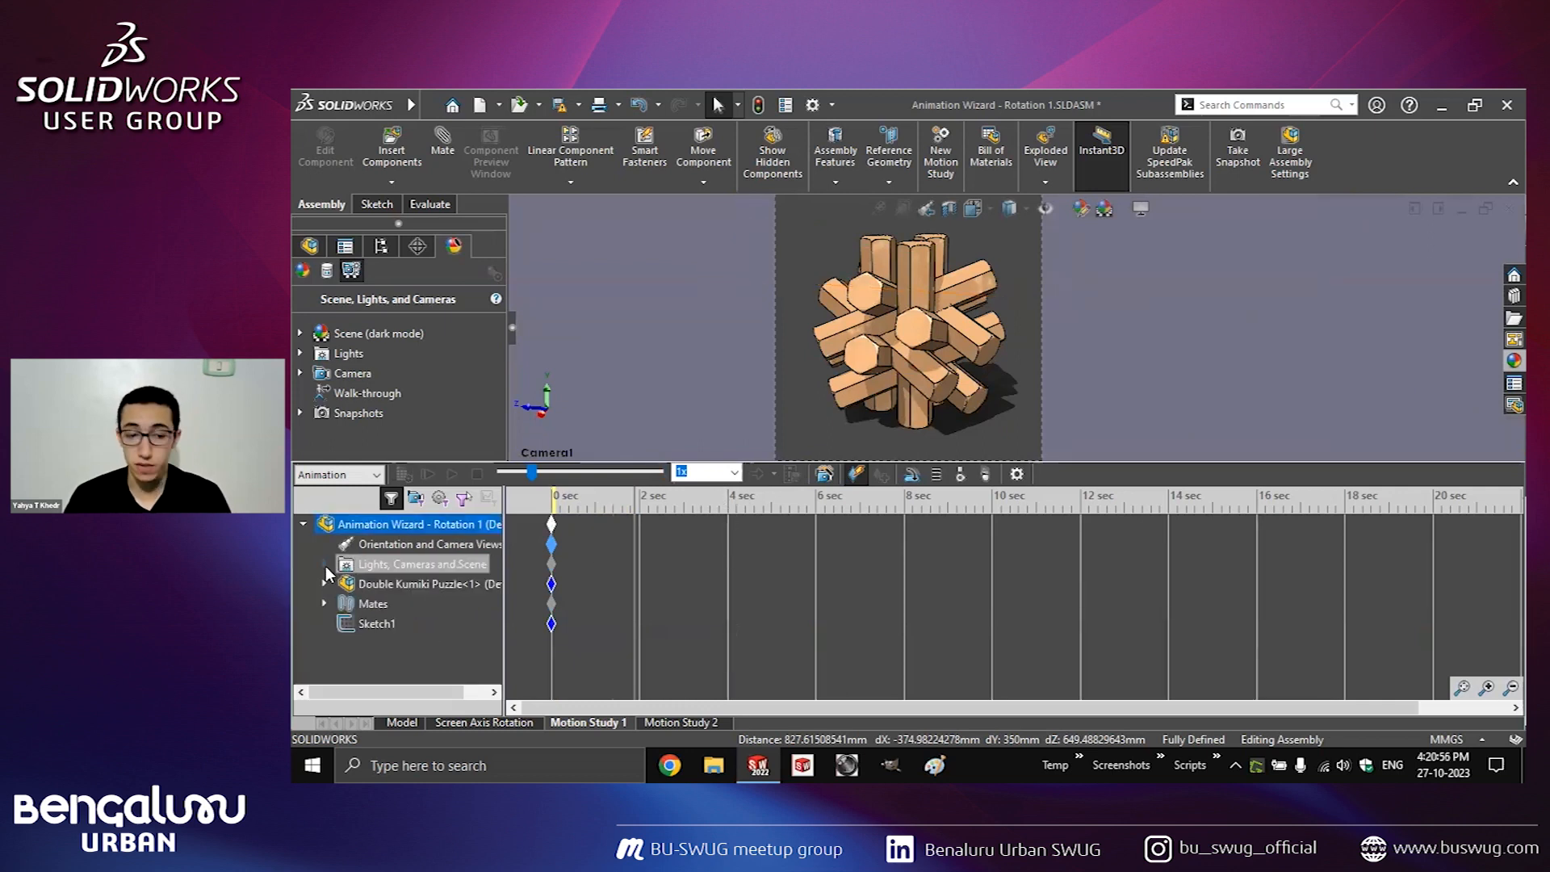
left_click(324, 564)
left_click_drag(552, 664, 772, 663)
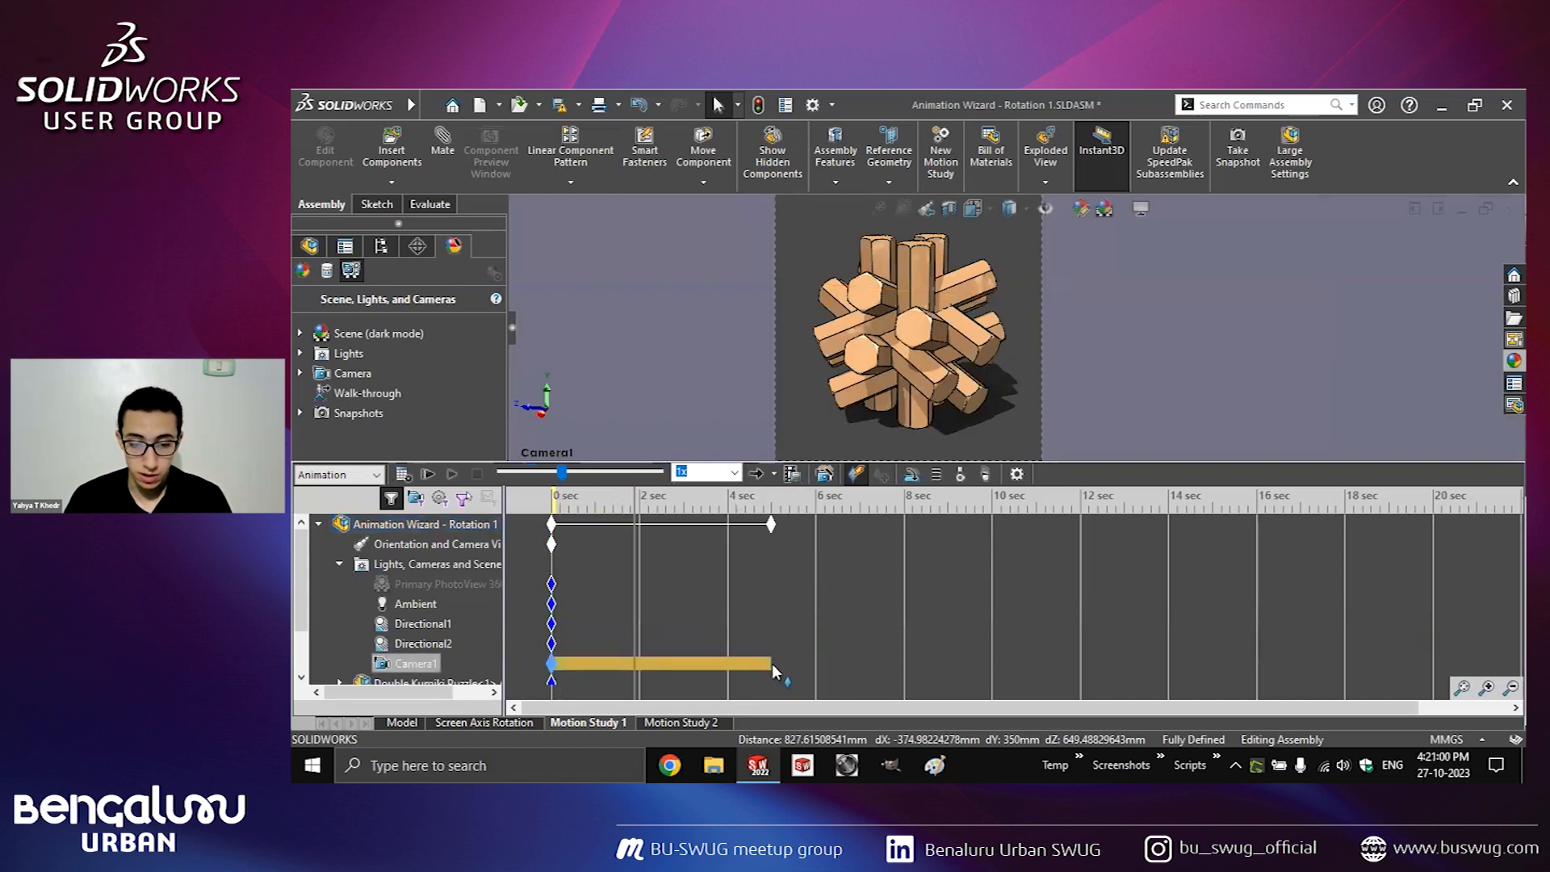
Try to change Camera1's position along the Sketch1 circle for the motion study.
left_click(409, 664)
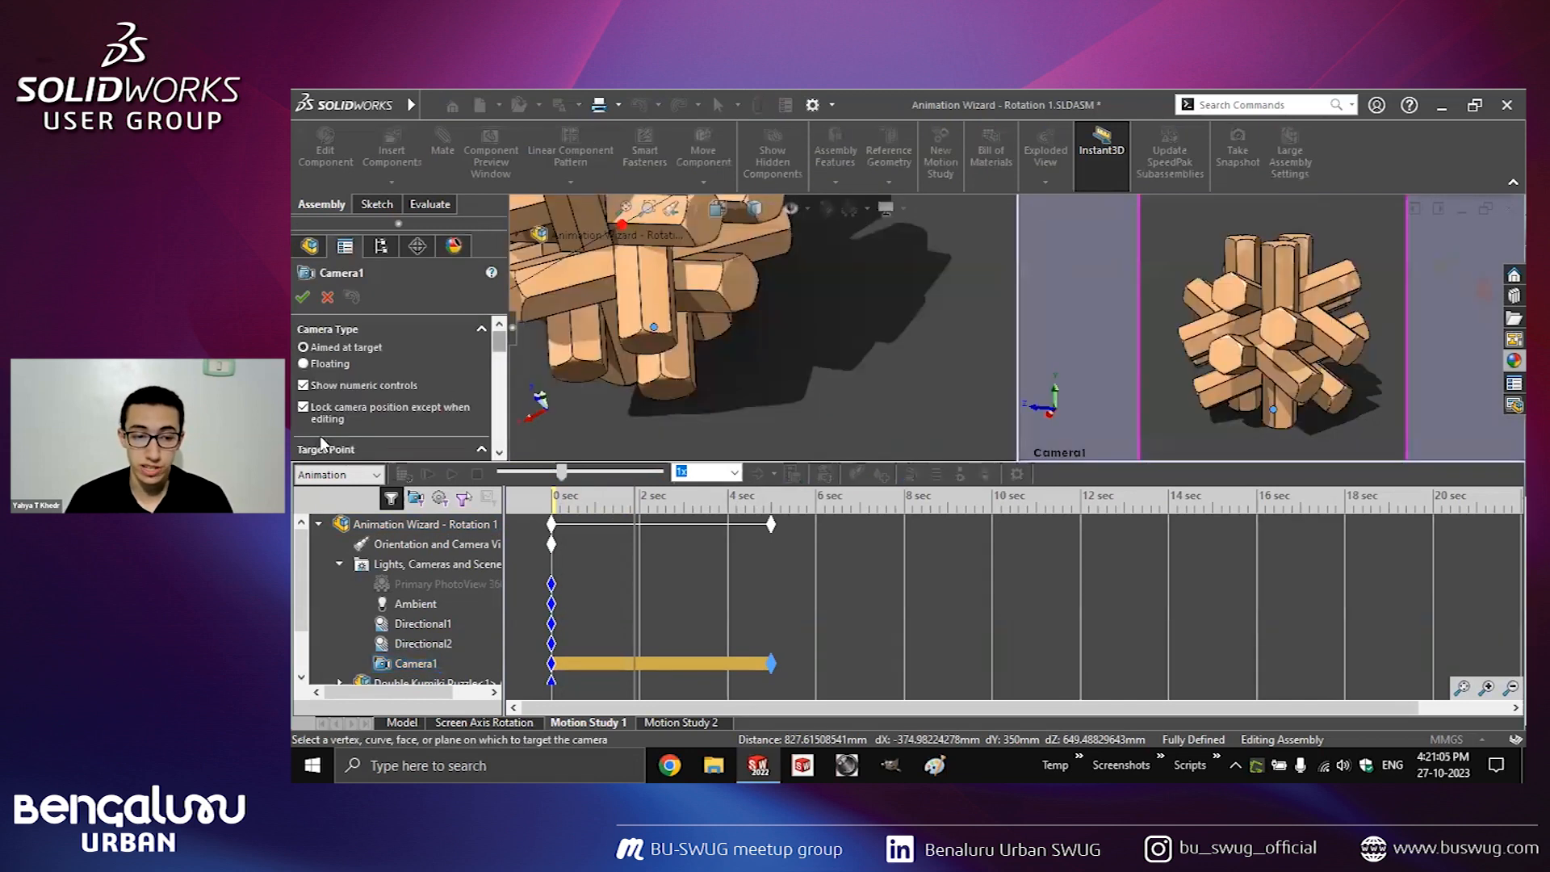
scroll(319, 448, "down", 5)
left_click(305, 296)
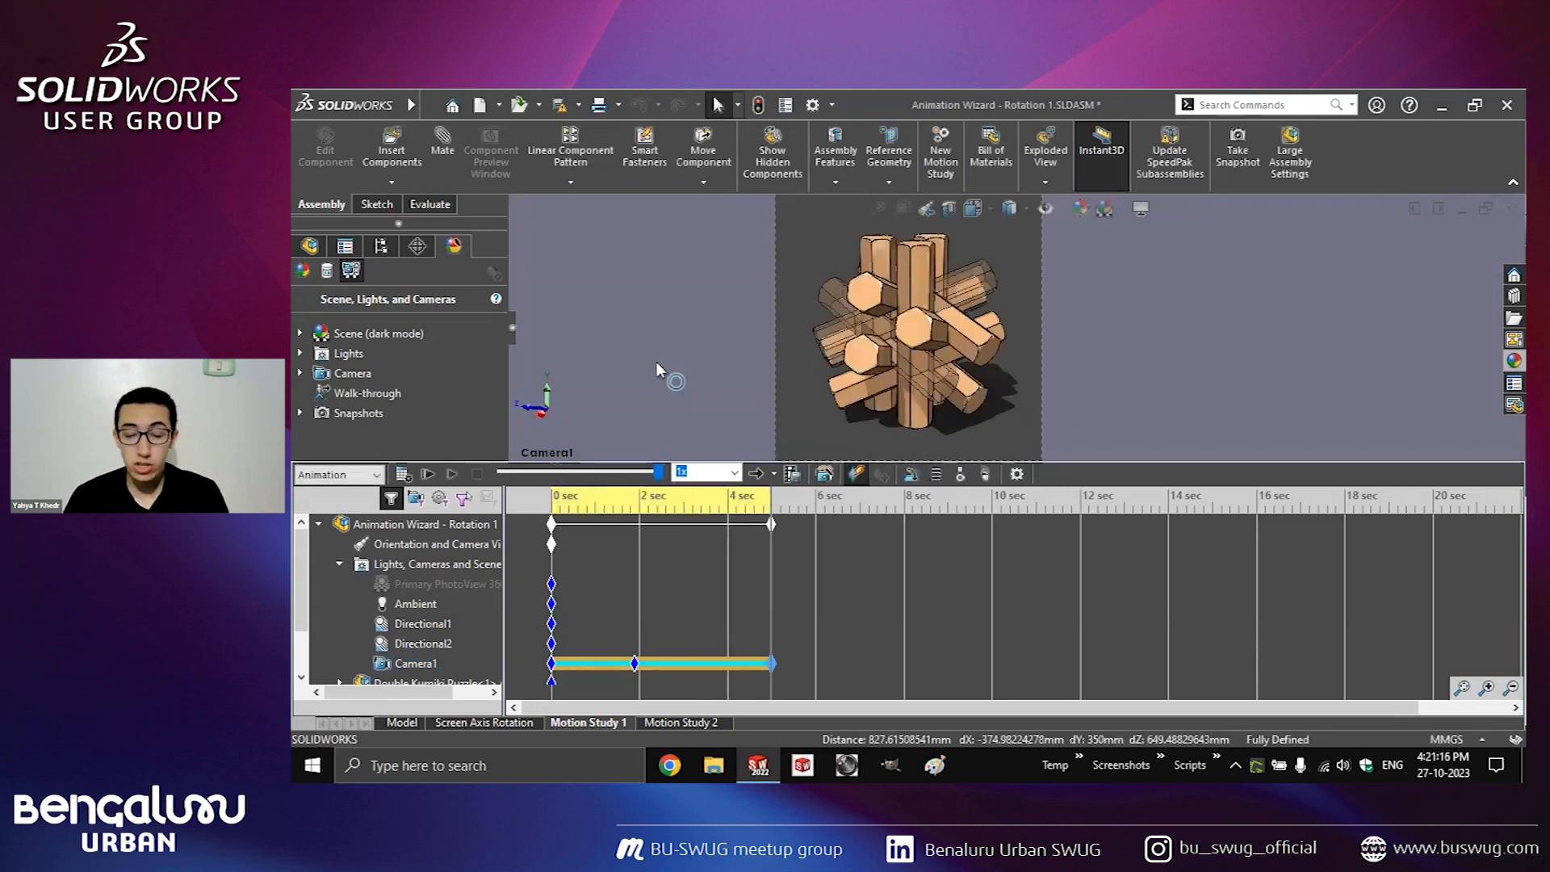
Delete the extra Camera1 key just before the 2-second mark, keeping only the keys at 0 and 5 seconds.
left_click(635, 664)
key("Delete")
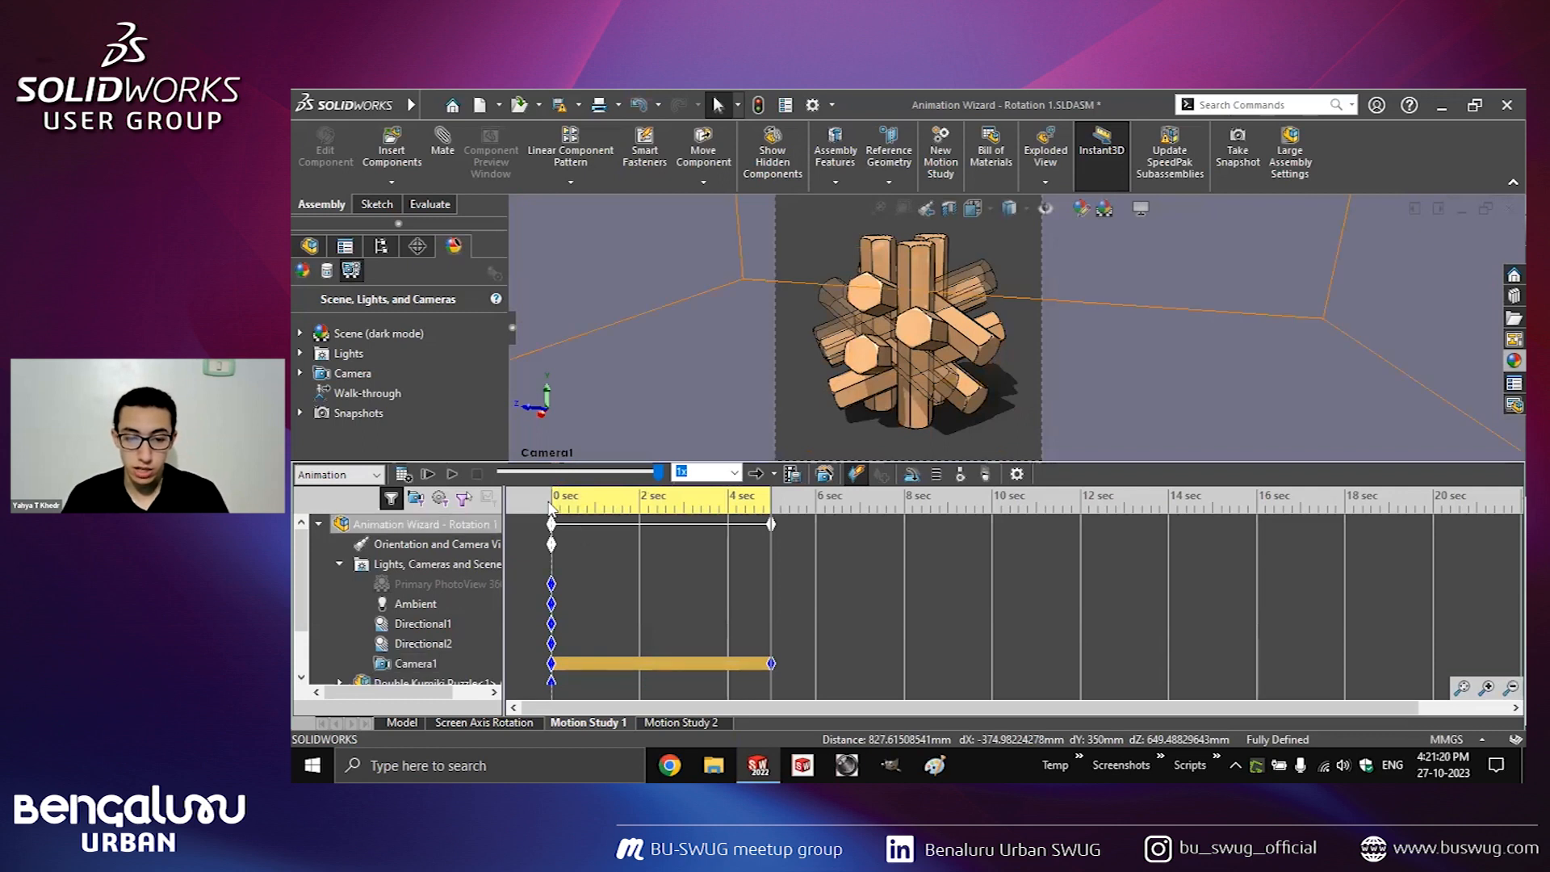
key("ctrl+z")
left_click(634, 663)
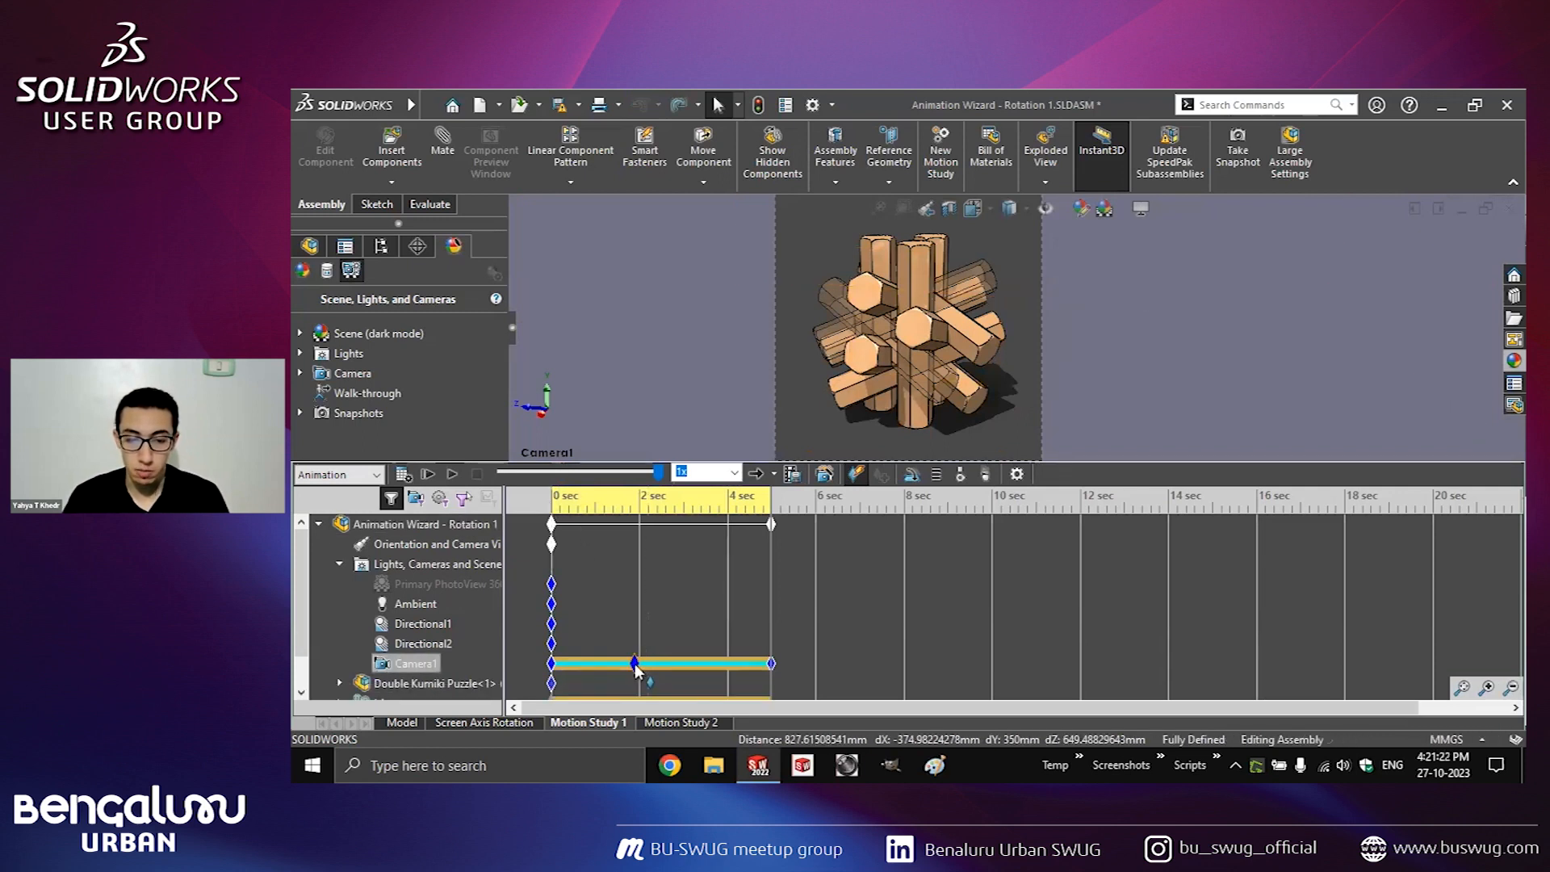
key("Delete")
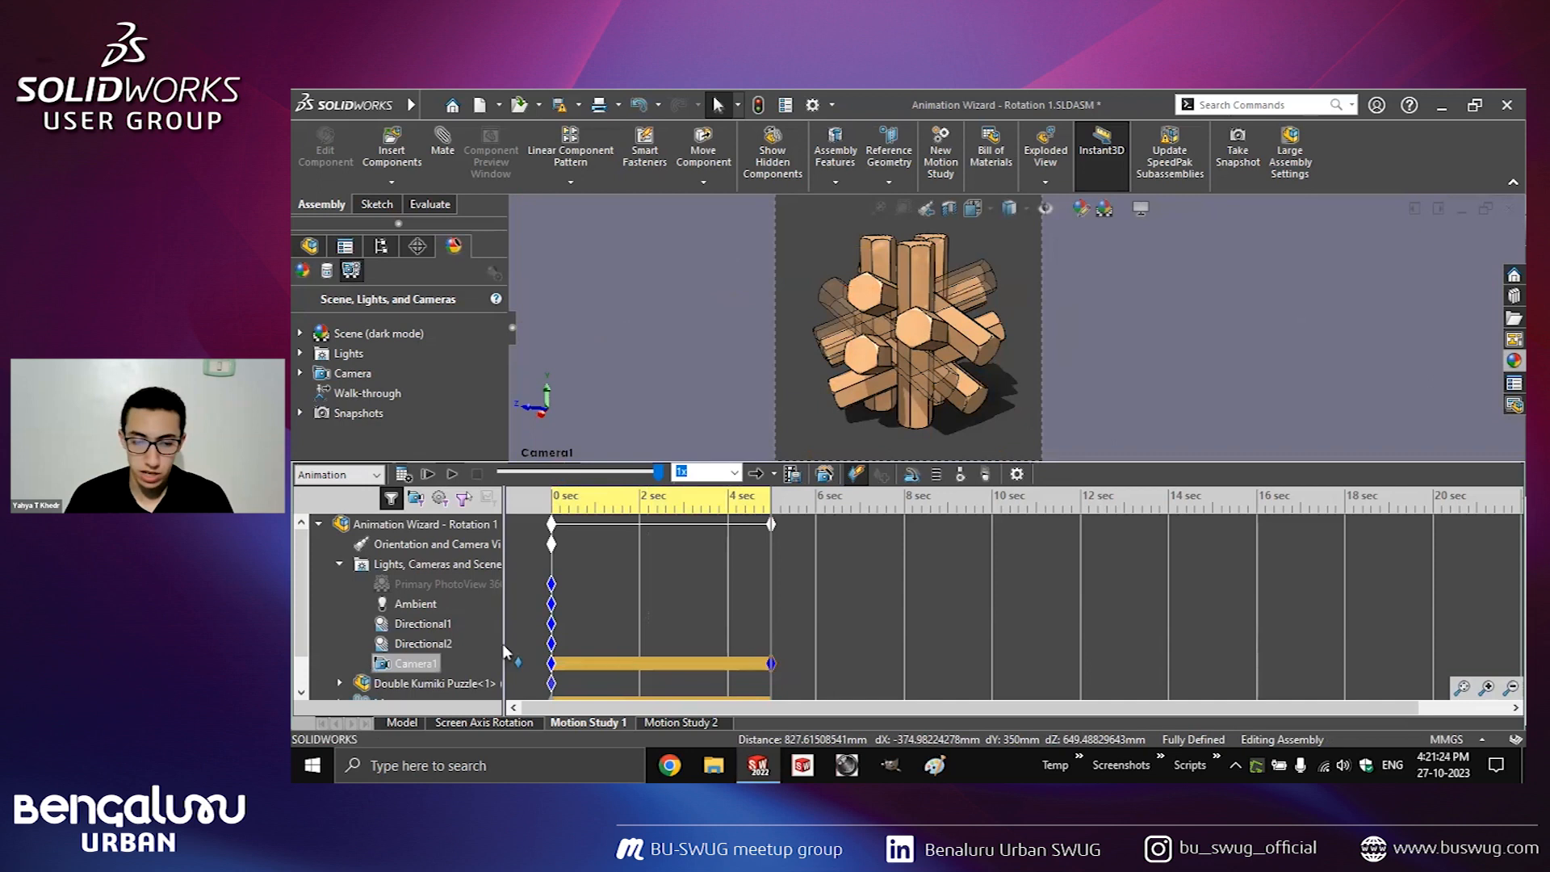
Edit Camera1 at the 5-second key and move its position along the Sketch1 circle toward the end of the path.
right_click(416, 665)
left_click(445, 516)
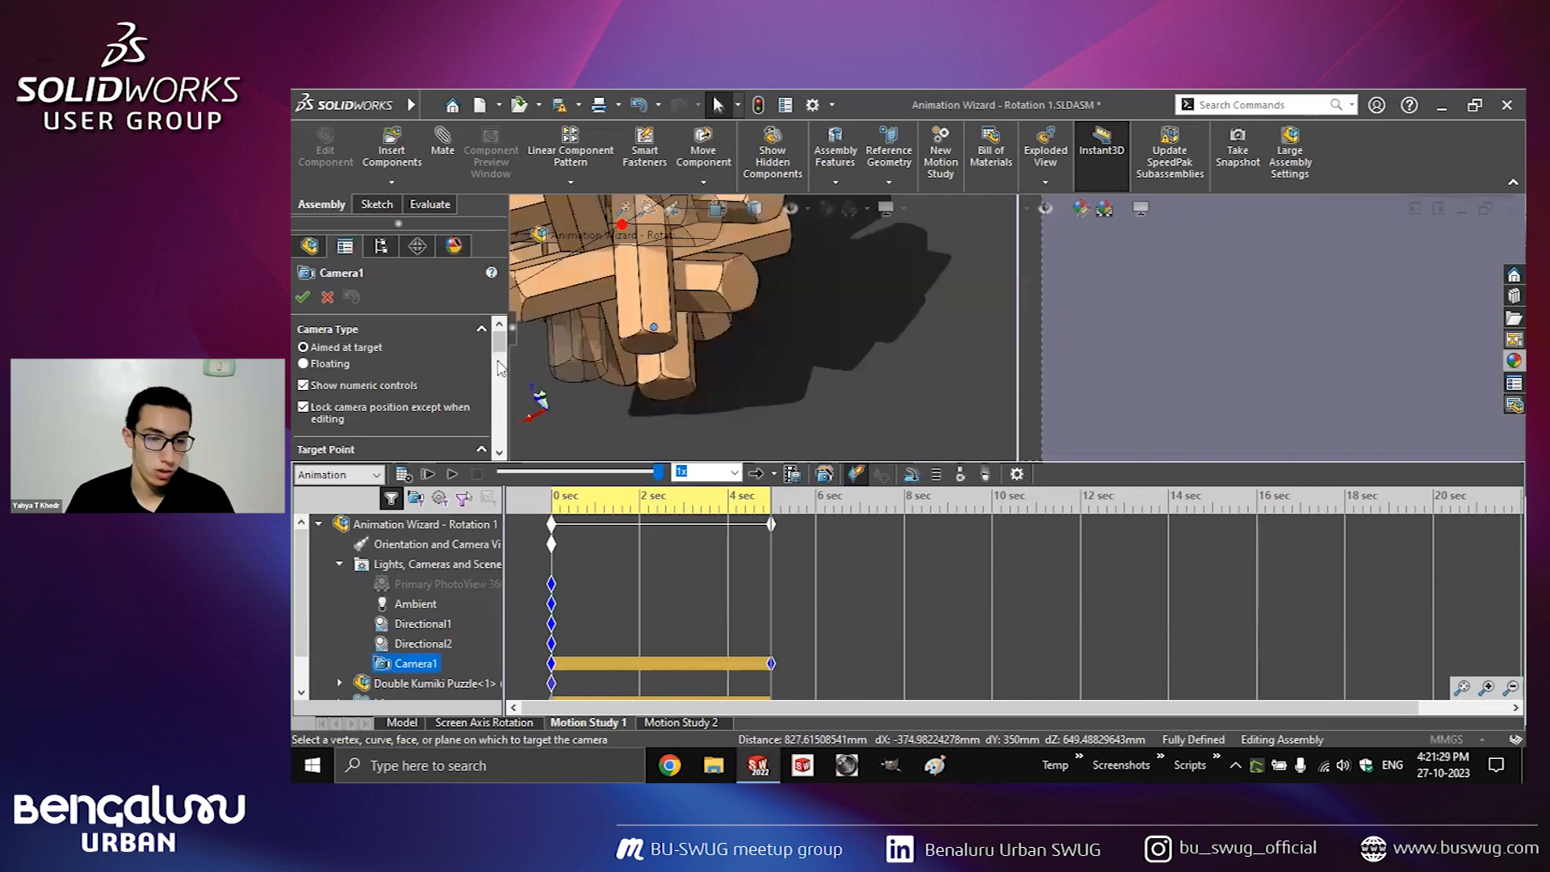
scroll(476, 395, "down", 5)
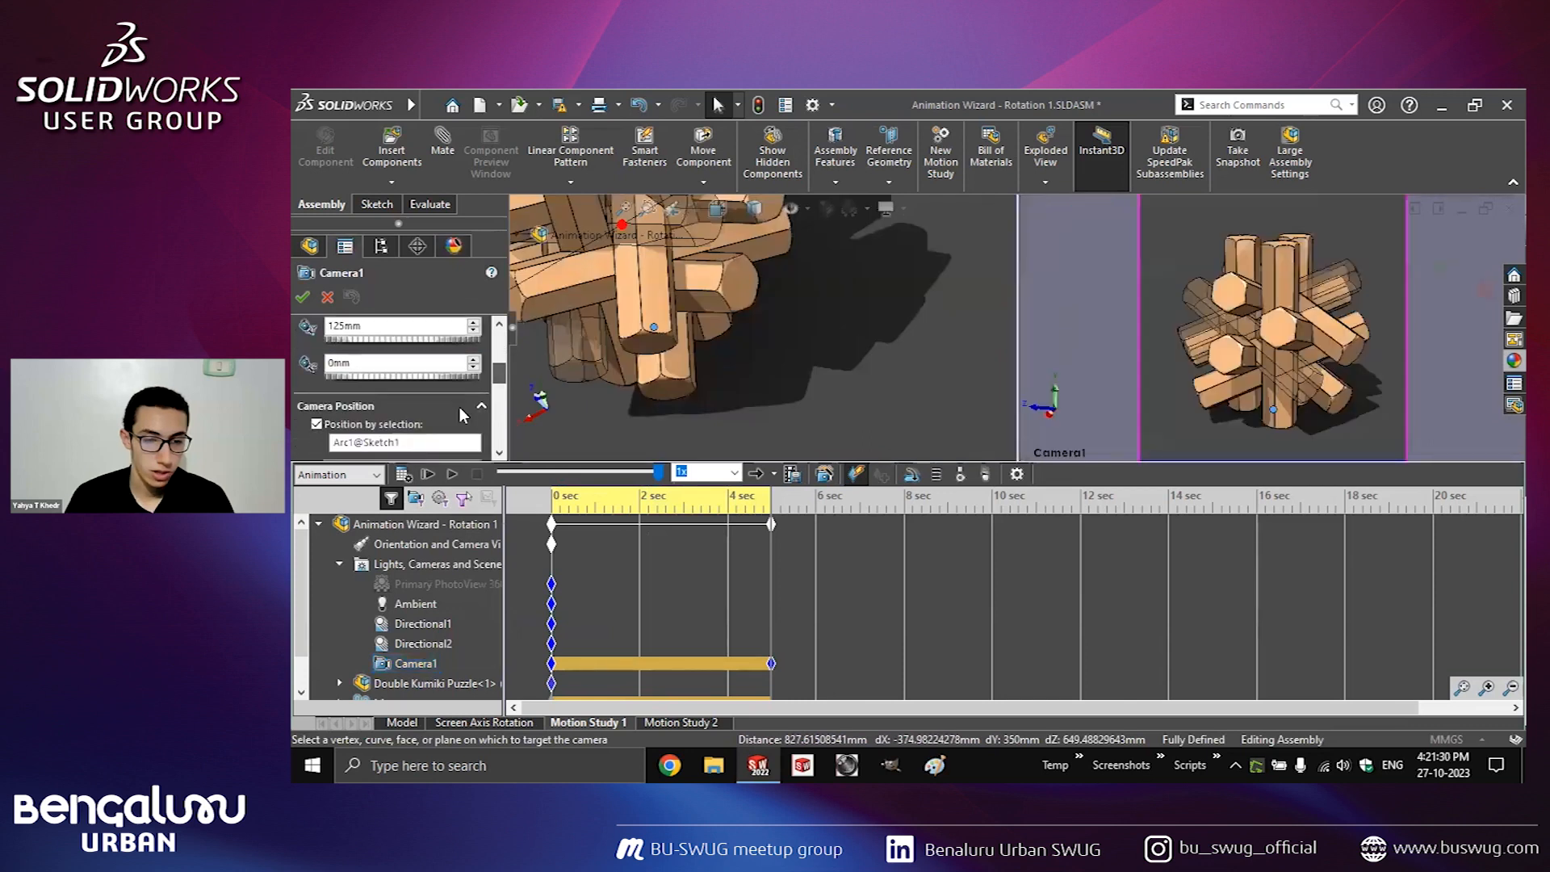
scroll(463, 415, "down", 2)
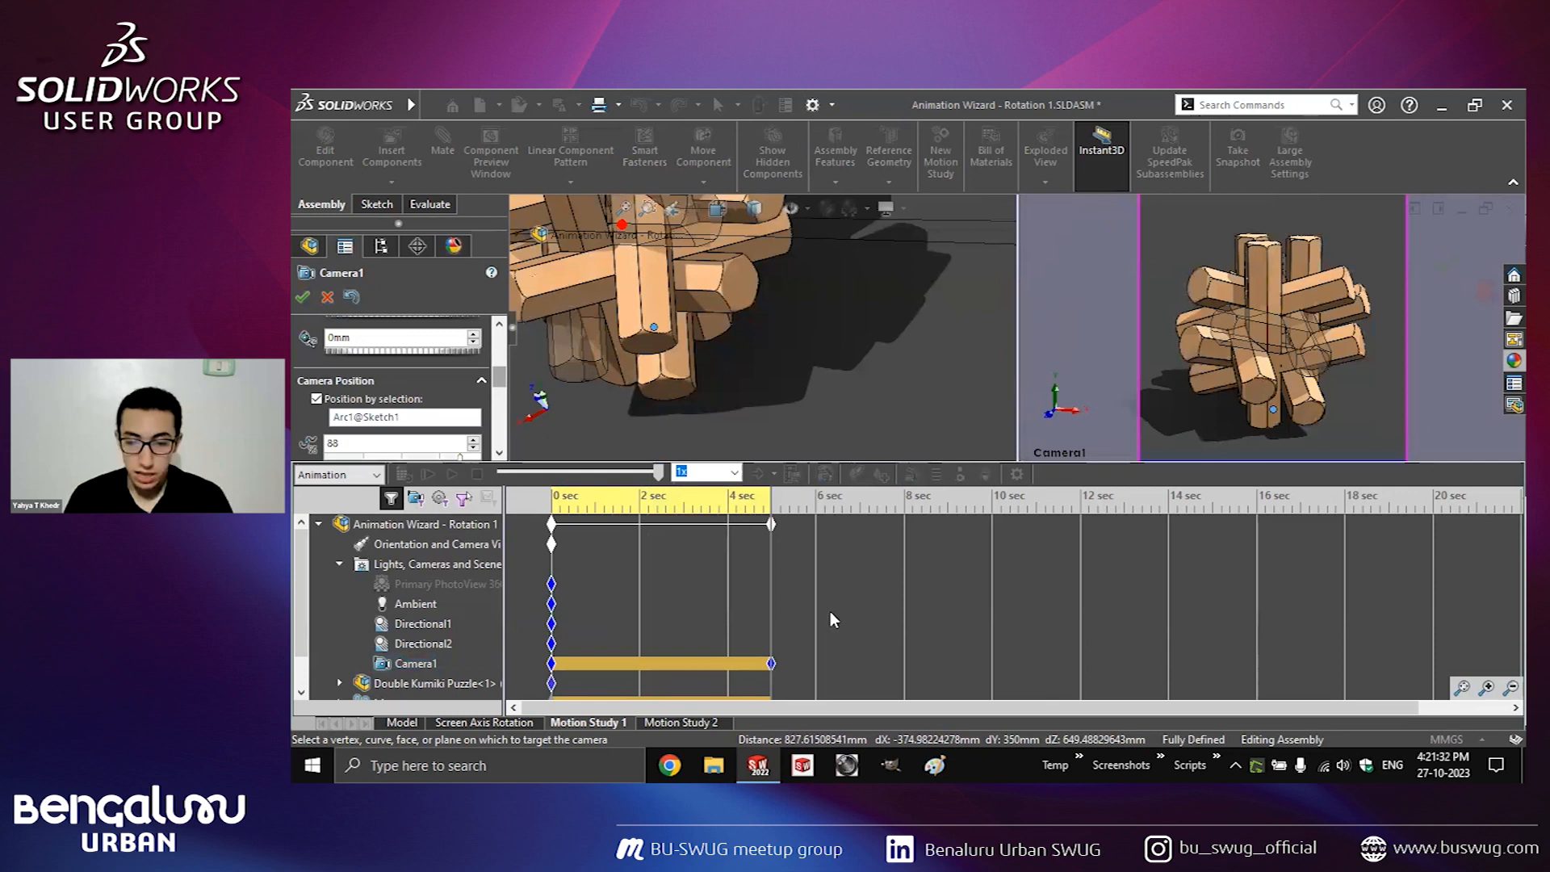
left_click(763, 663)
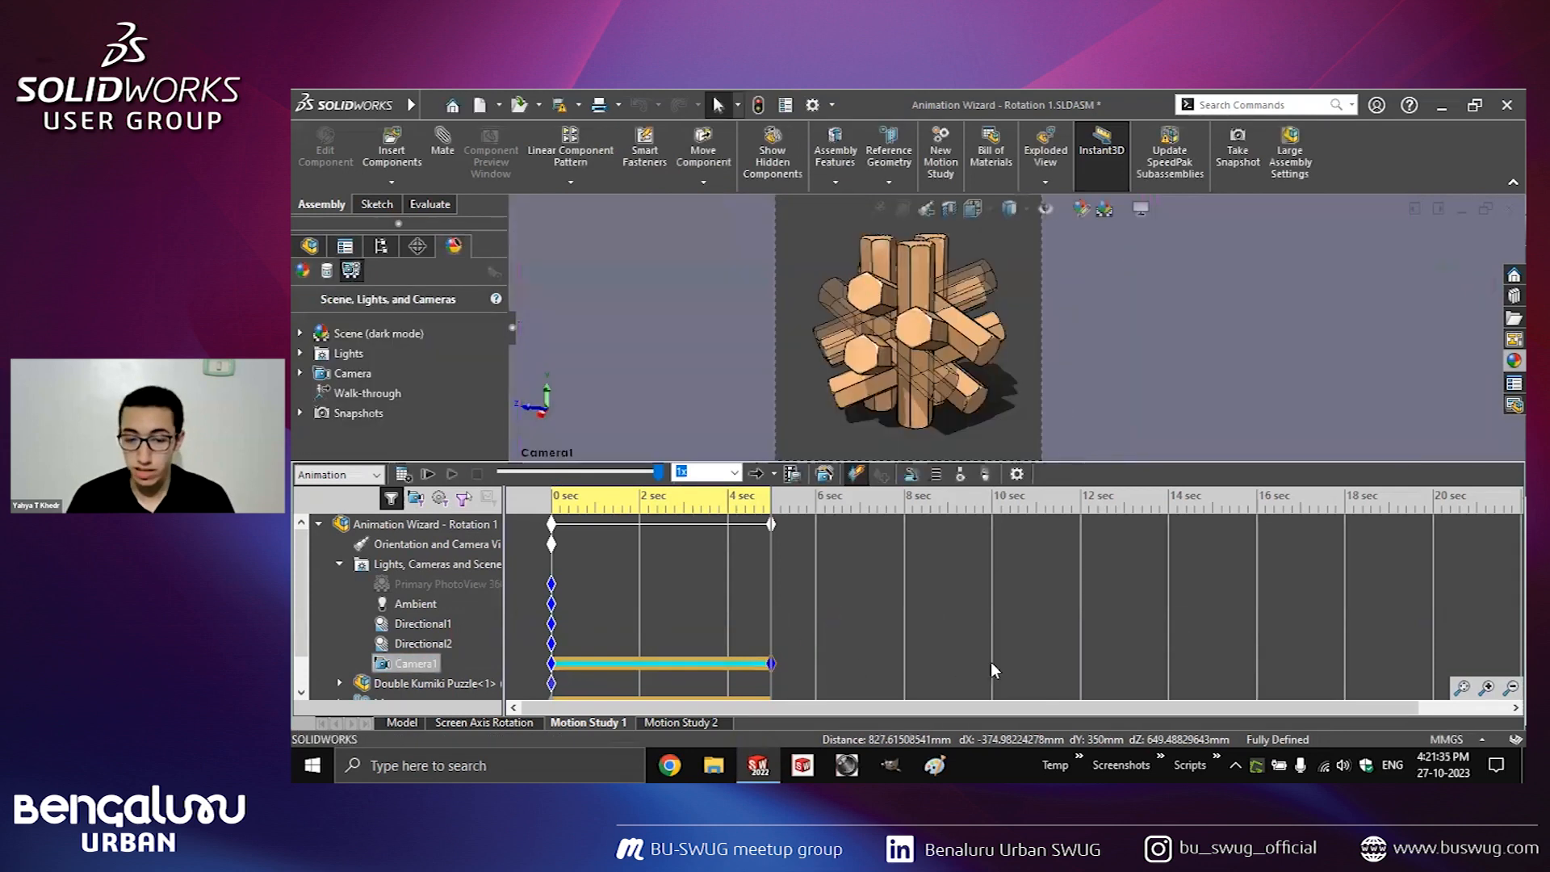
Extend Camera1's end key to 10 seconds and calculate the motion study.
left_click_drag(771, 664, 991, 663)
left_click(403, 475)
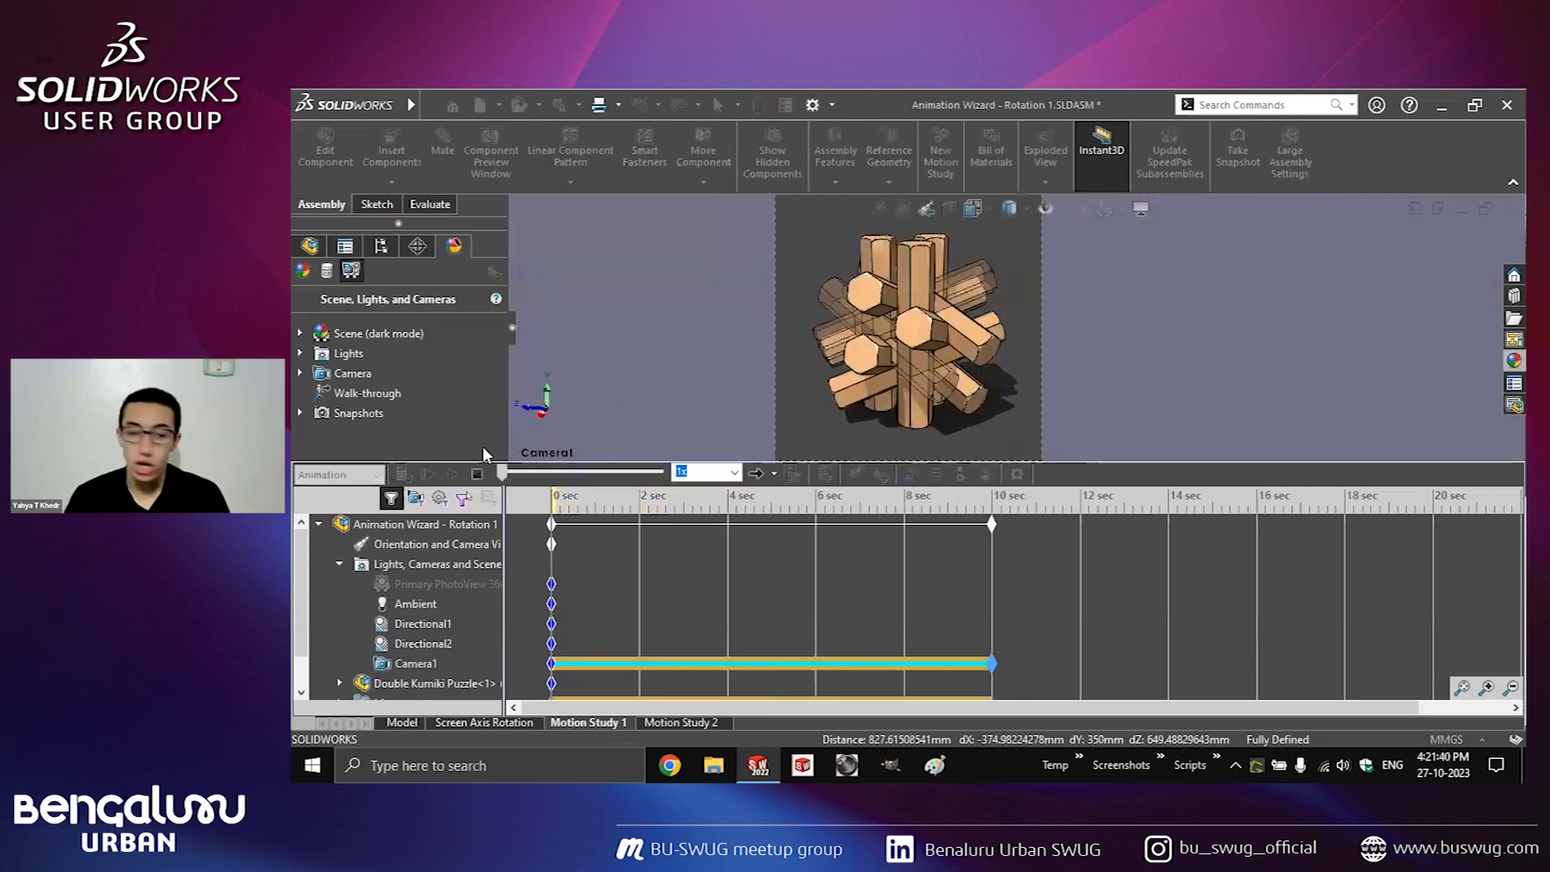
left_click(993, 662)
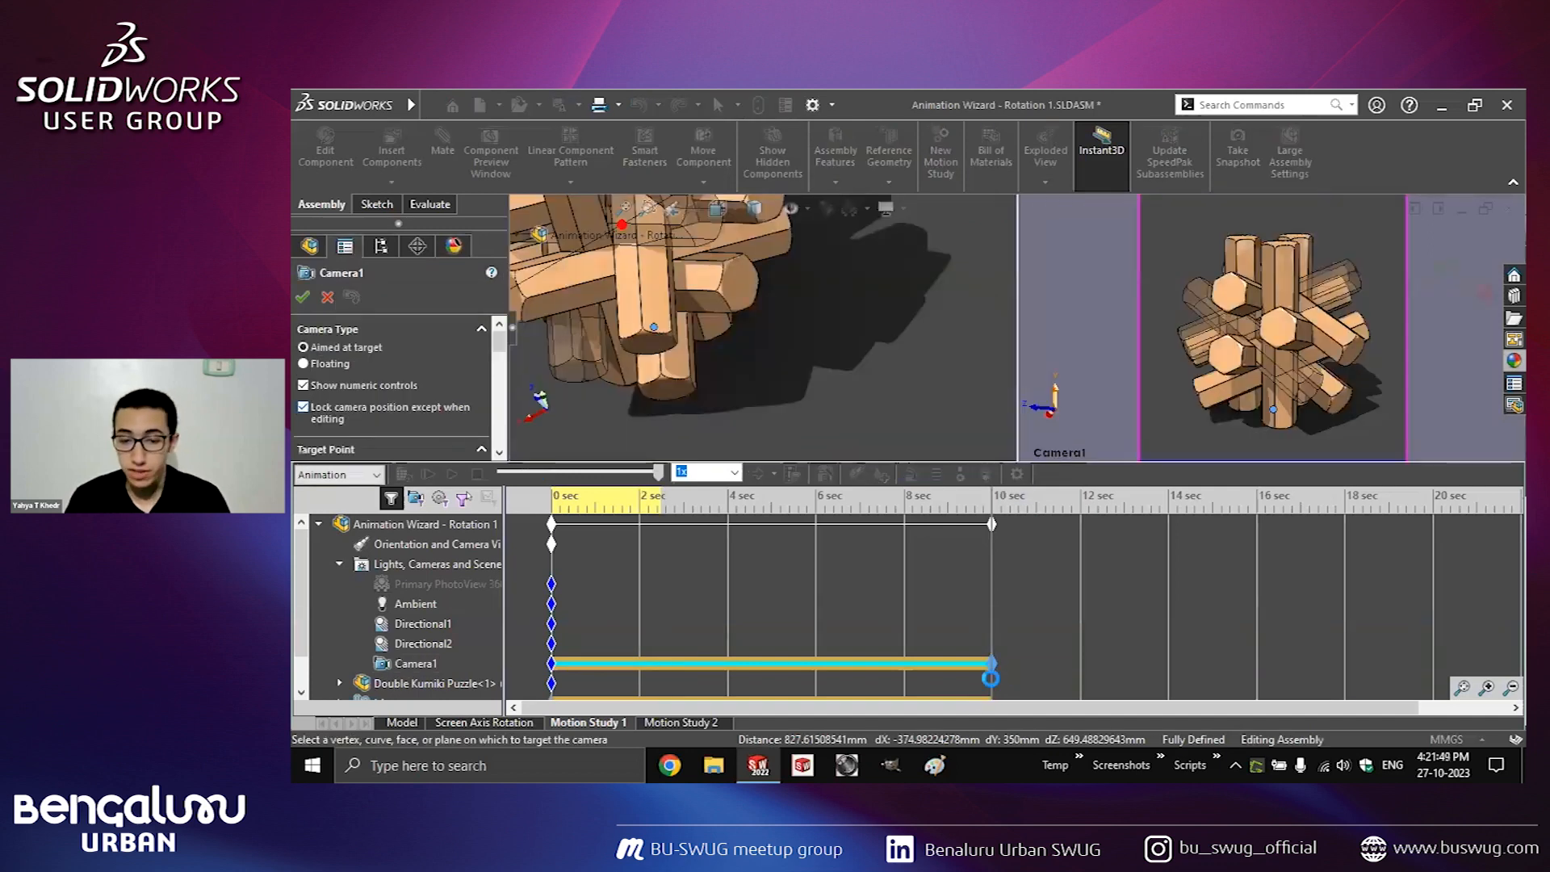
Set the time of Camera1's end key to 3.75 seconds and recalculate the motion study.
right_click(993, 664)
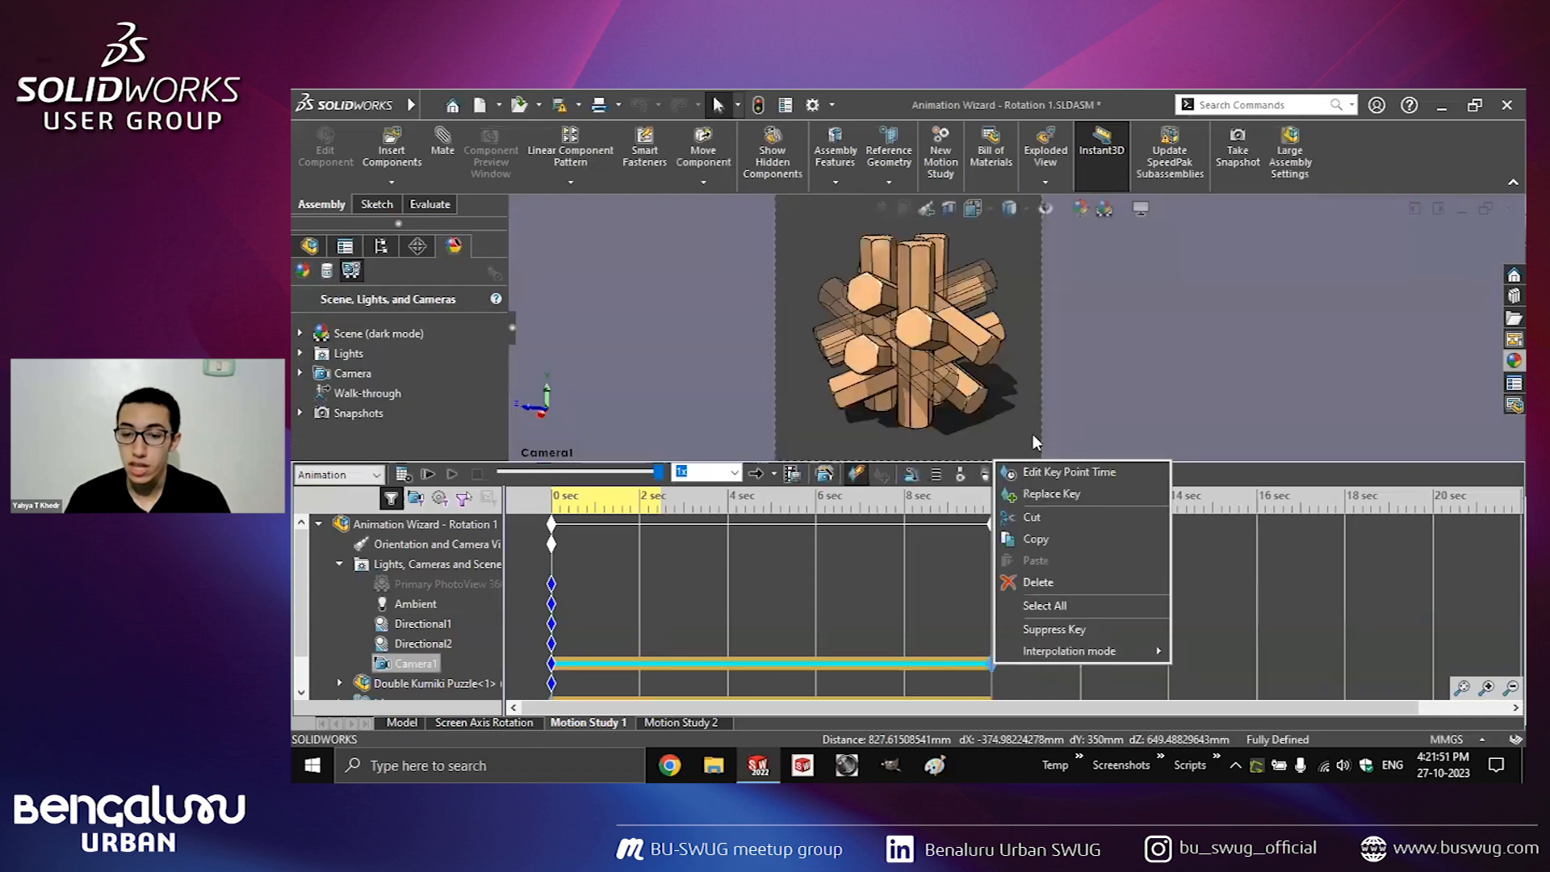
left_click(1059, 472)
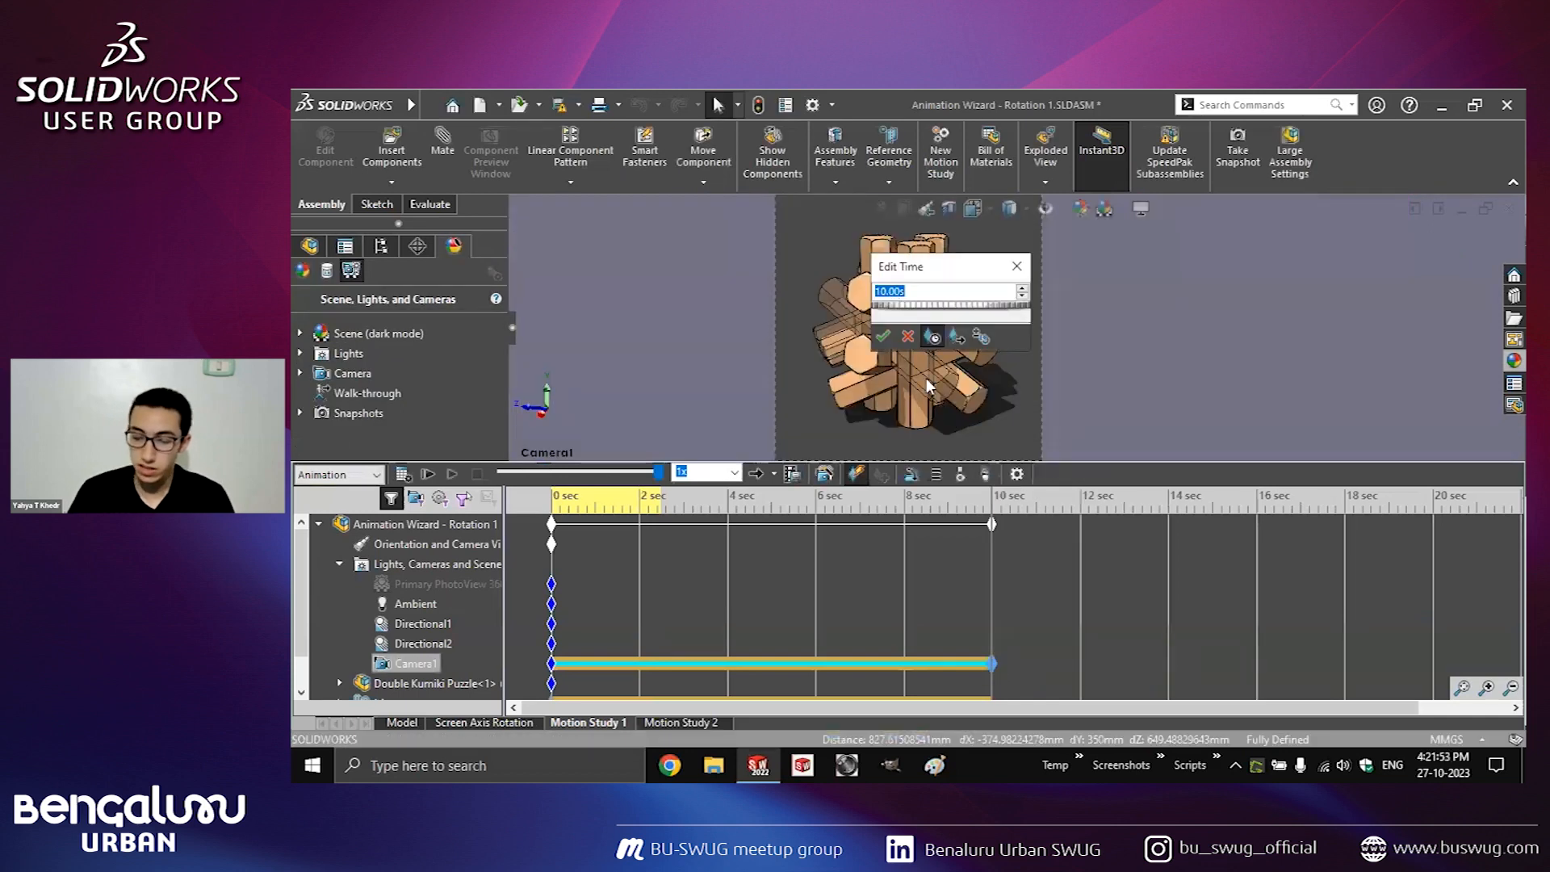
type("3.7")
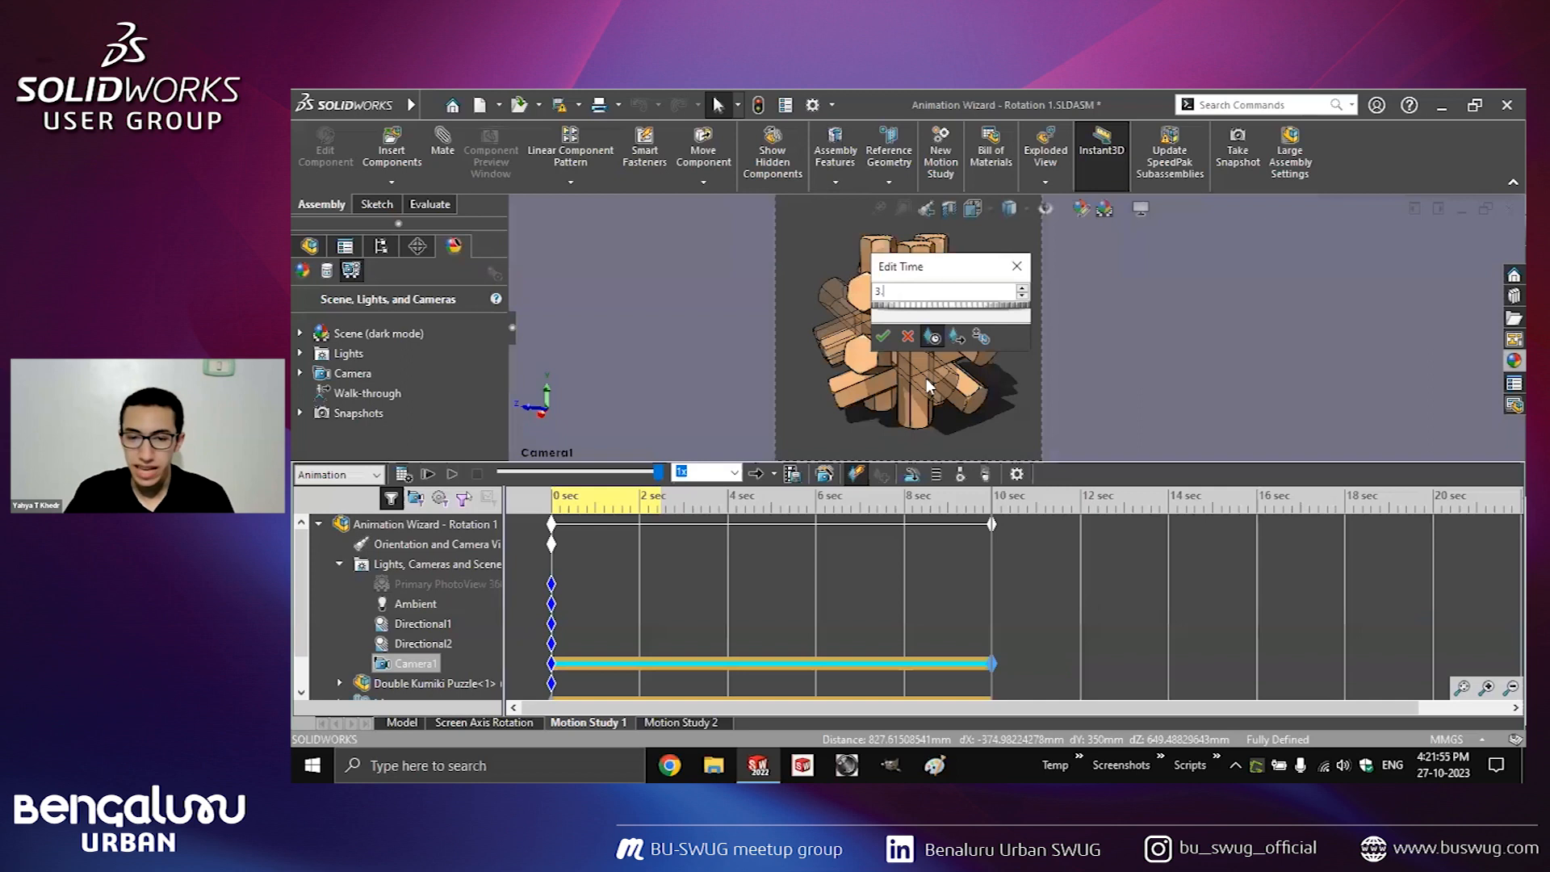
key("Return")
left_click(404, 475)
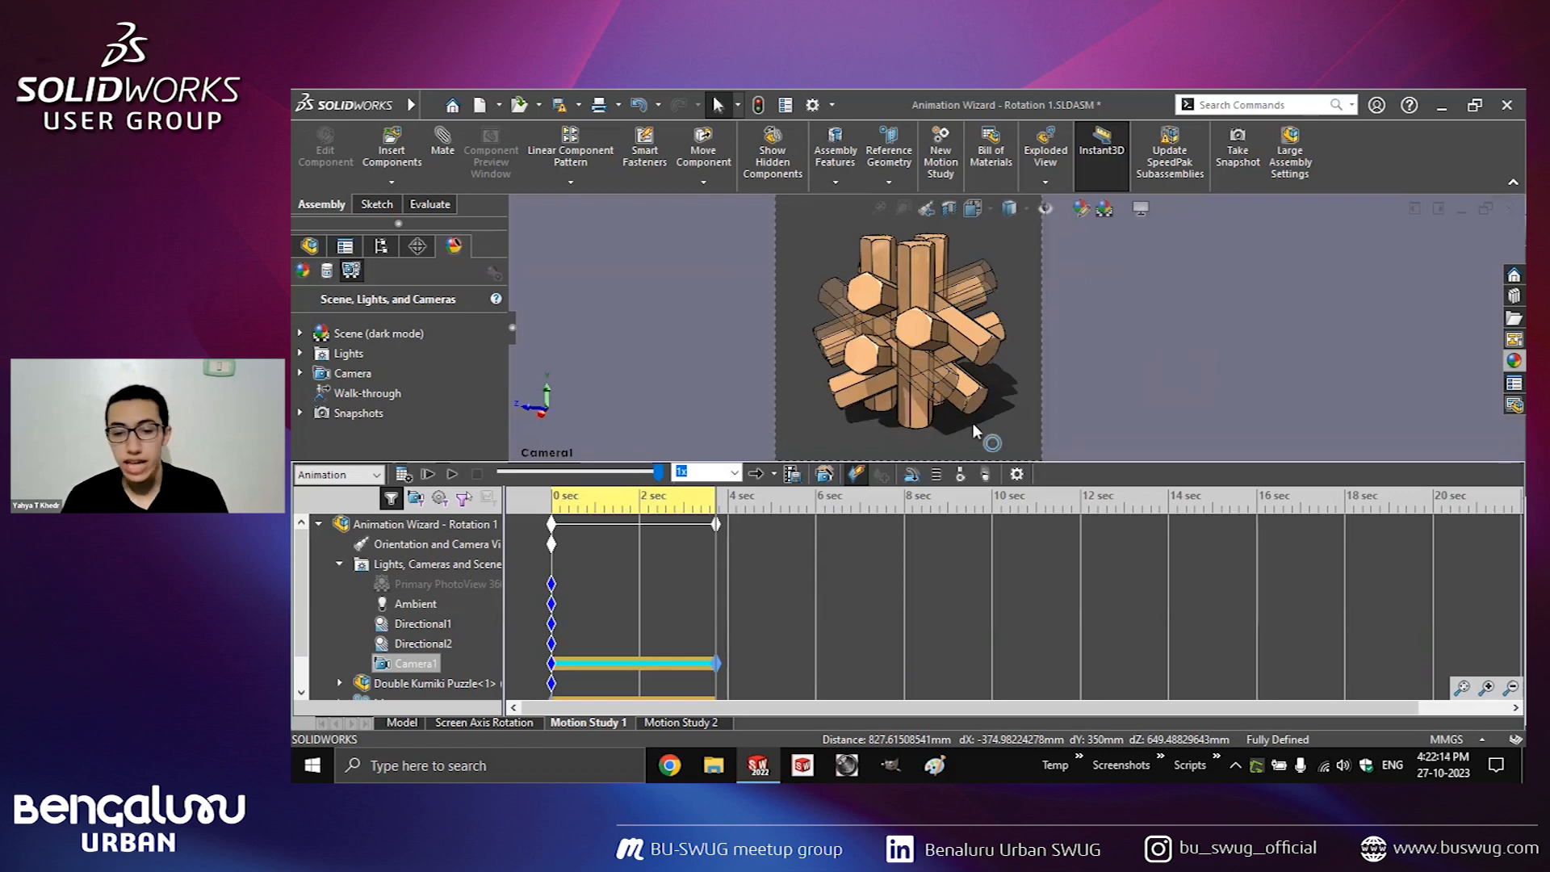
Return the timeline to the start and play the camera orbit animation.
left_click(551, 524)
left_click(541, 495)
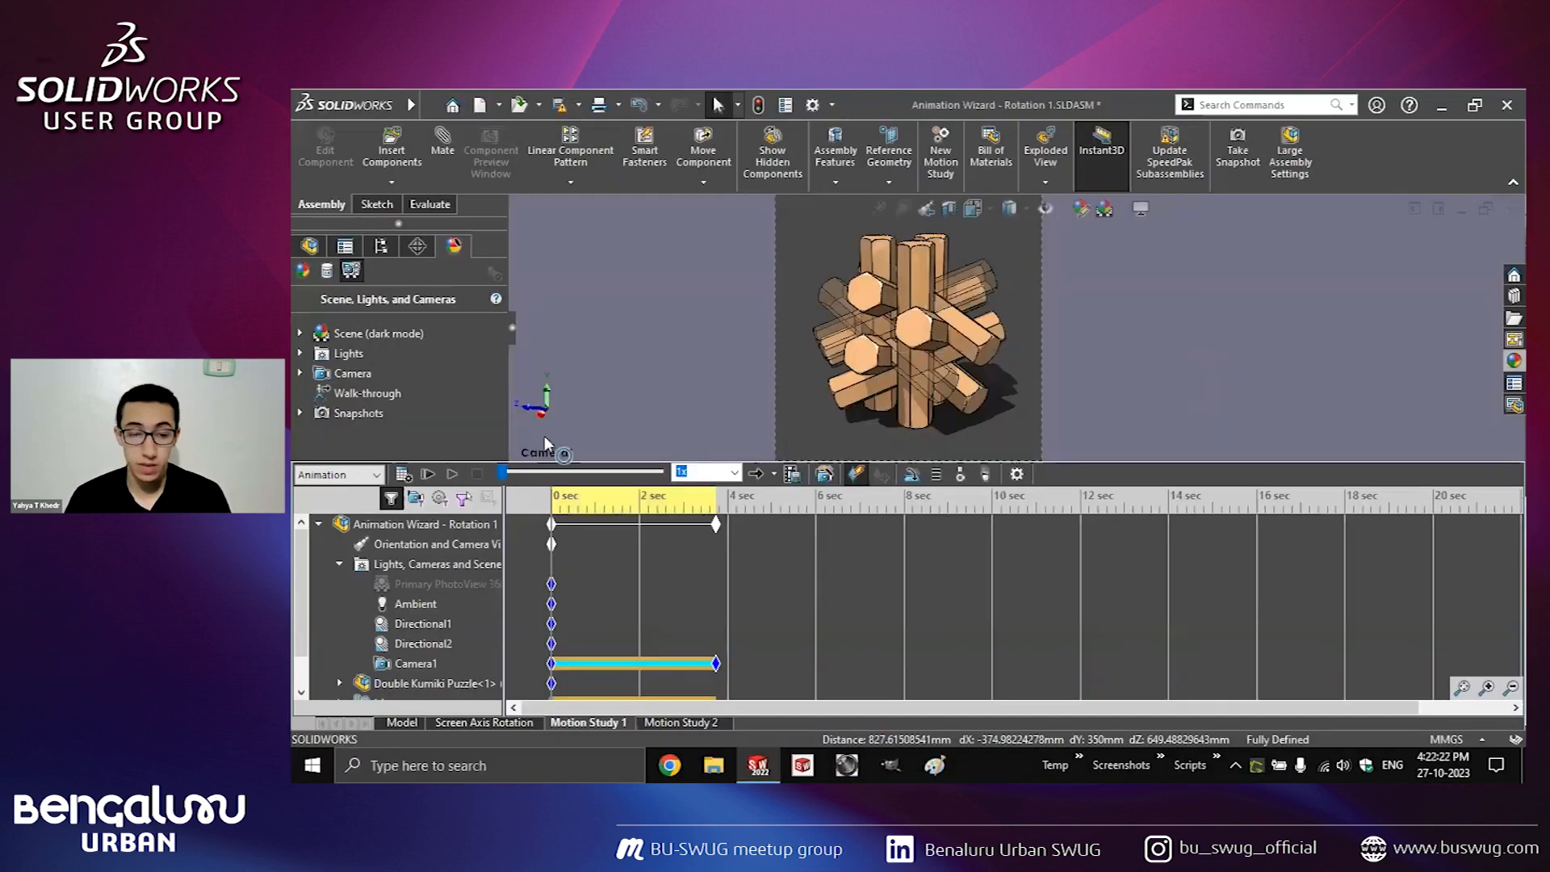
left_click(451, 476)
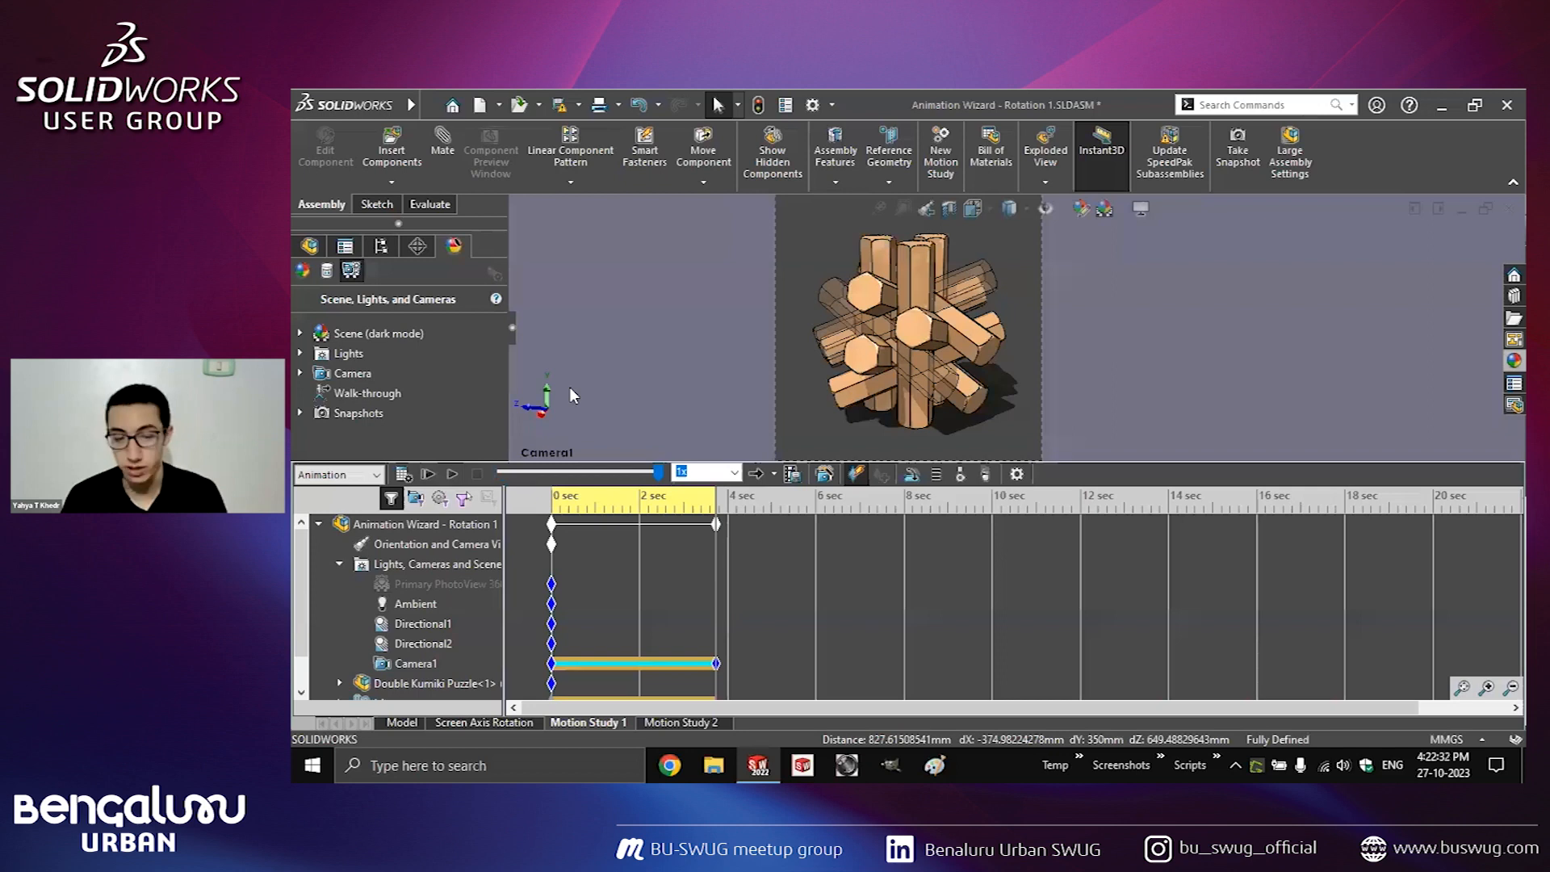
Close the puzzle assembly and its program window.
key("alt+F4")
left_click(661, 377)
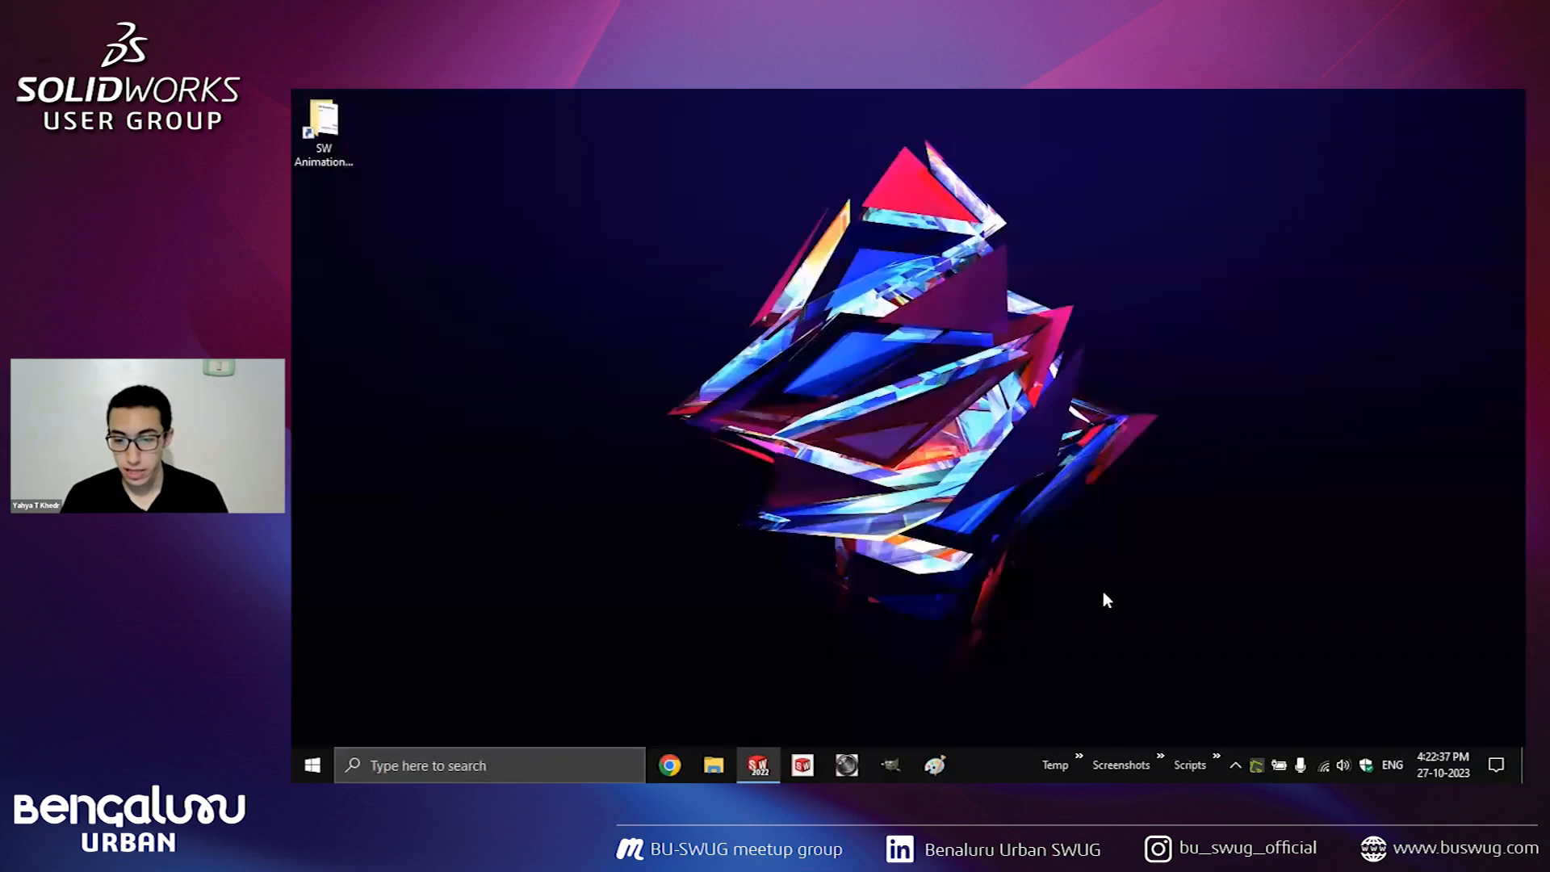
Switch to the presentation and open the Exploded View example from the Animation Techniques slide.
key("ctrl+super+Left")
left_click(1112, 596)
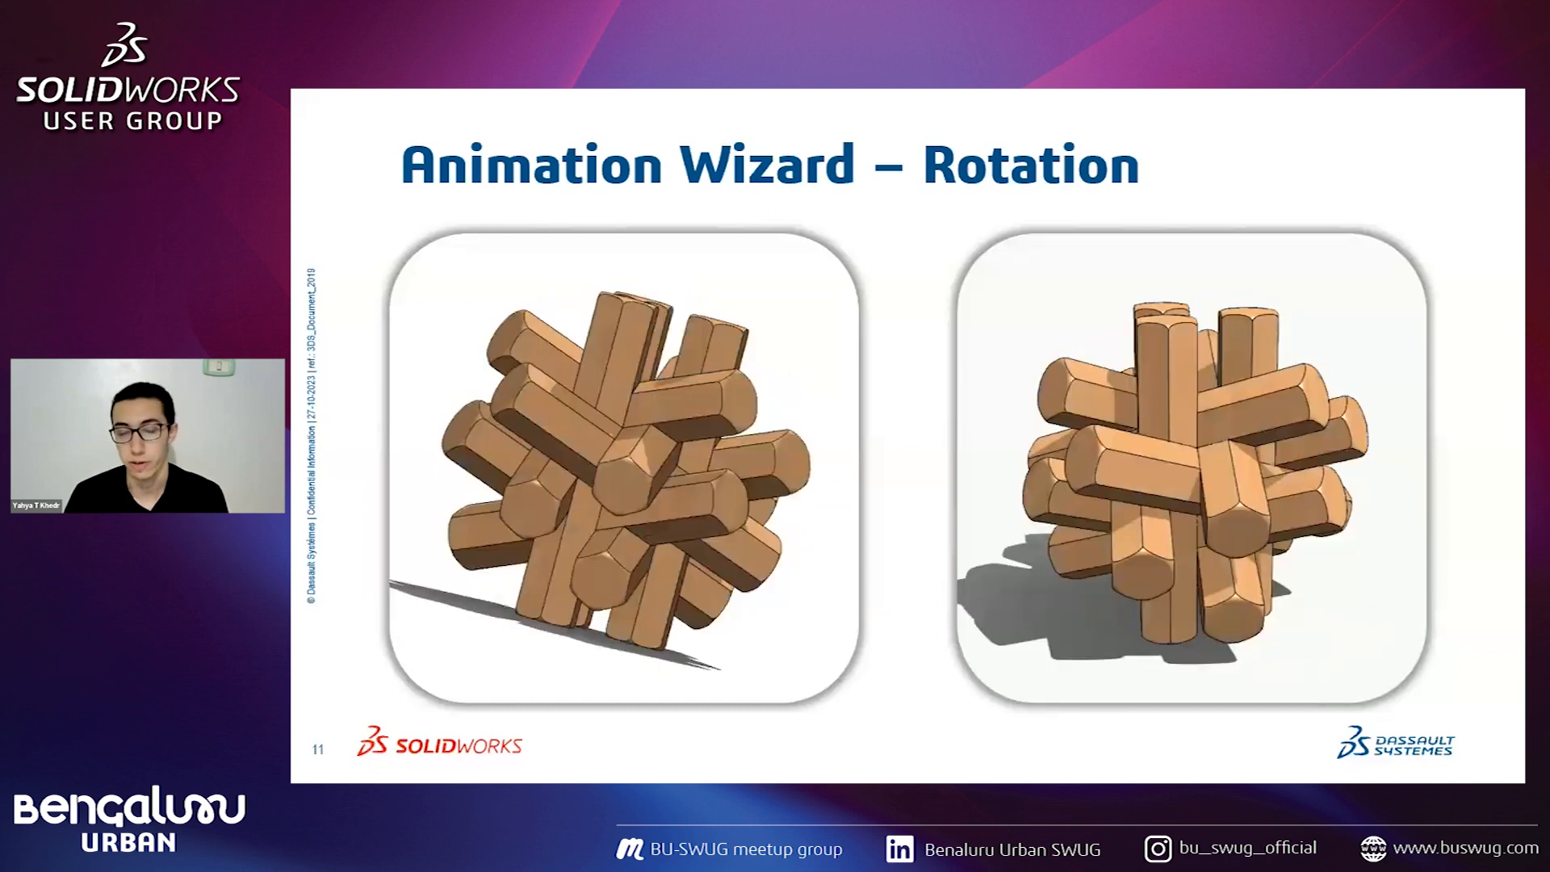
key("Left")
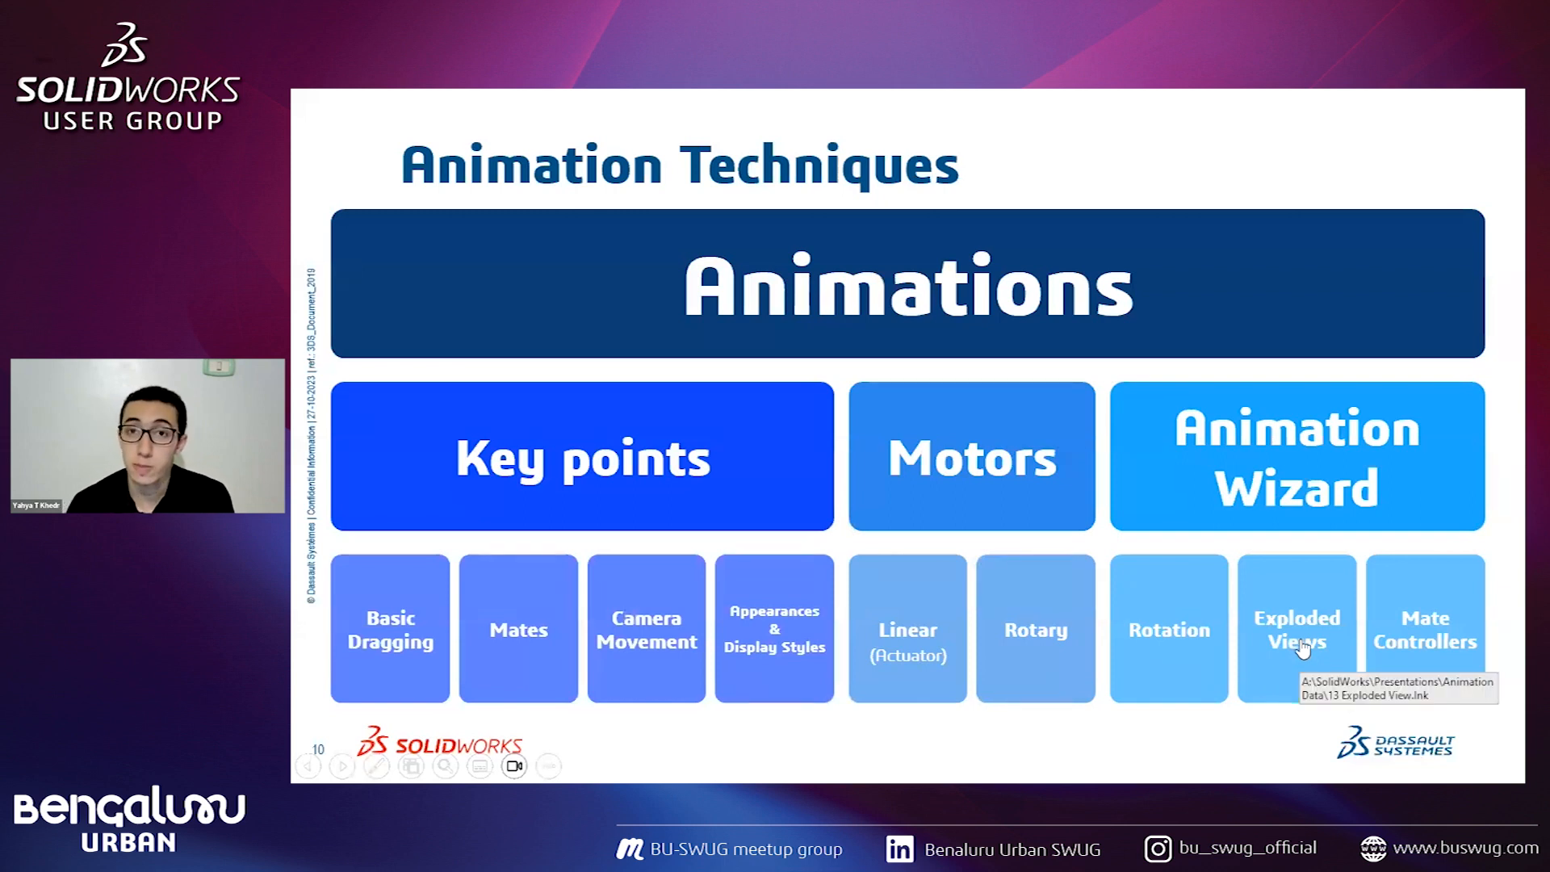
left_click(1299, 642)
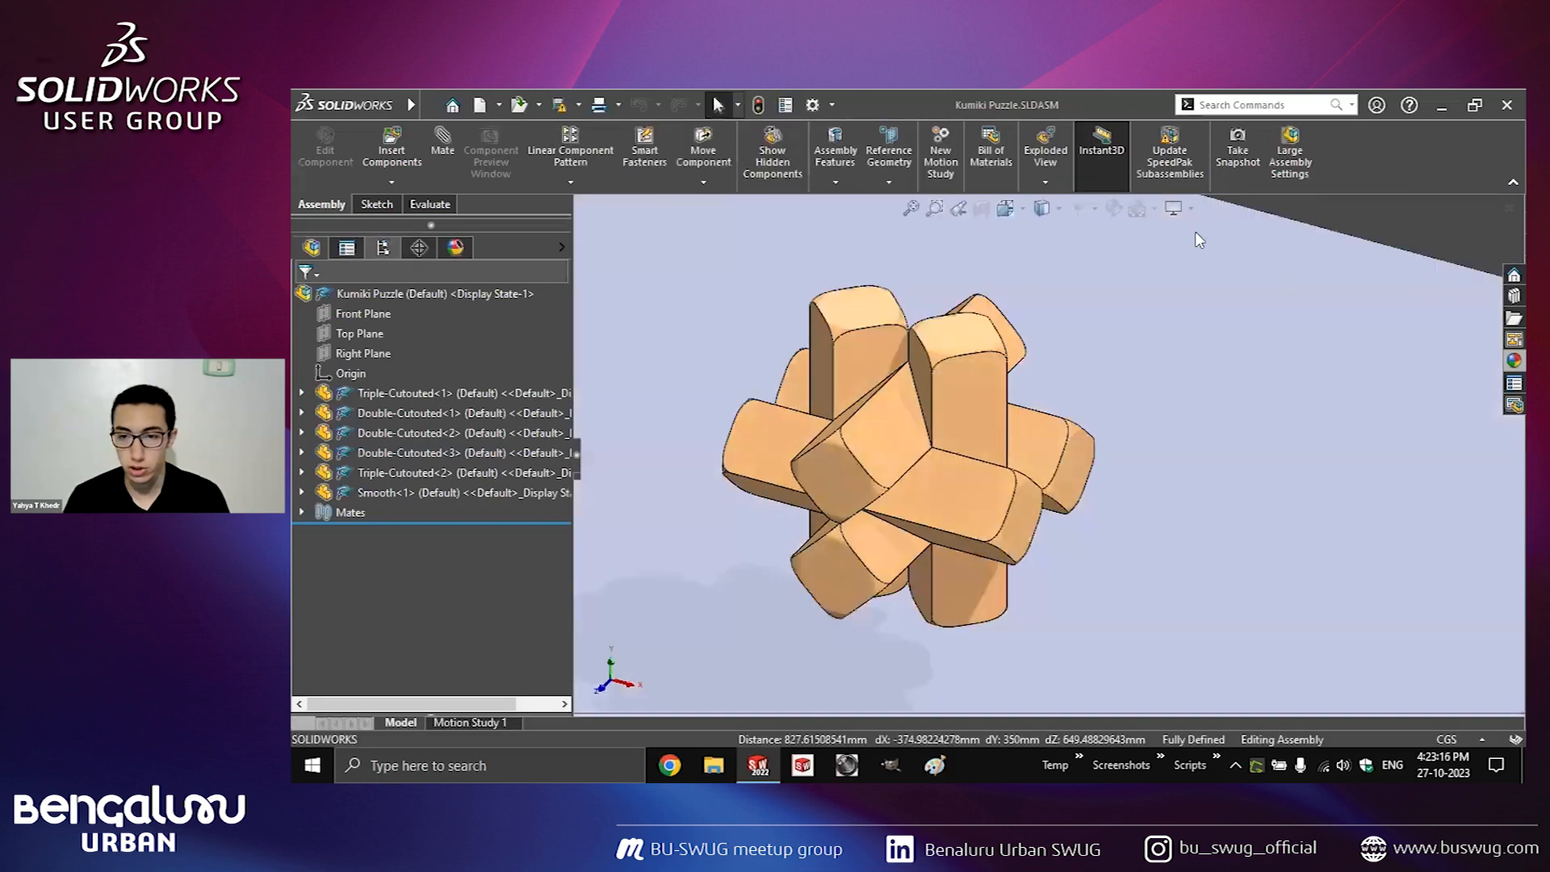
Turn off Shadows In Shaded Mode for the Kumiki puzzle display.
left_click(1190, 211)
left_click(1190, 256)
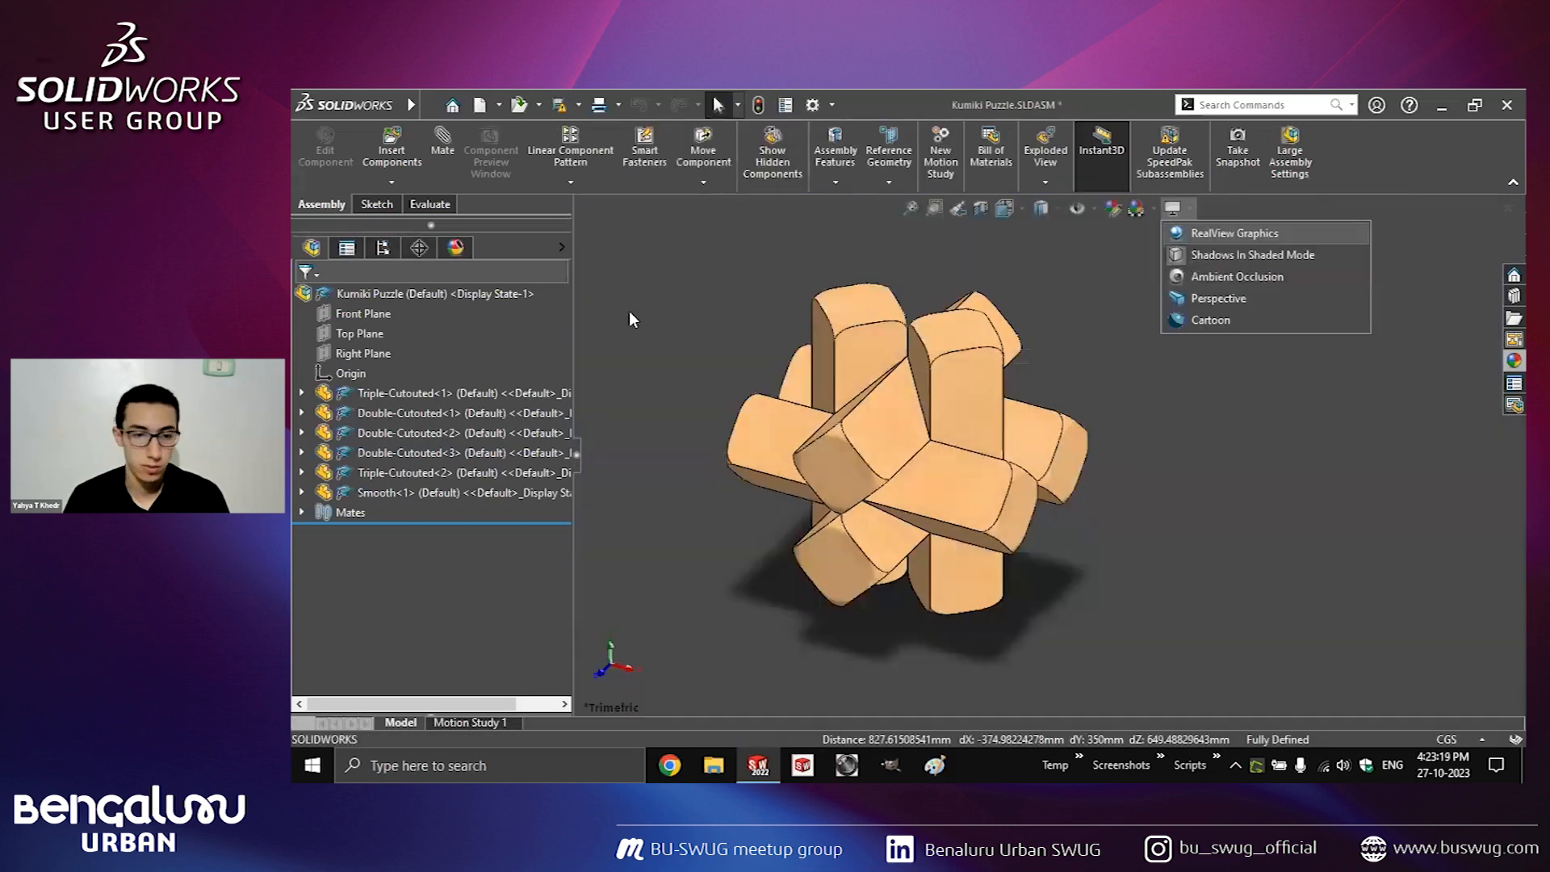
left_click(467, 248)
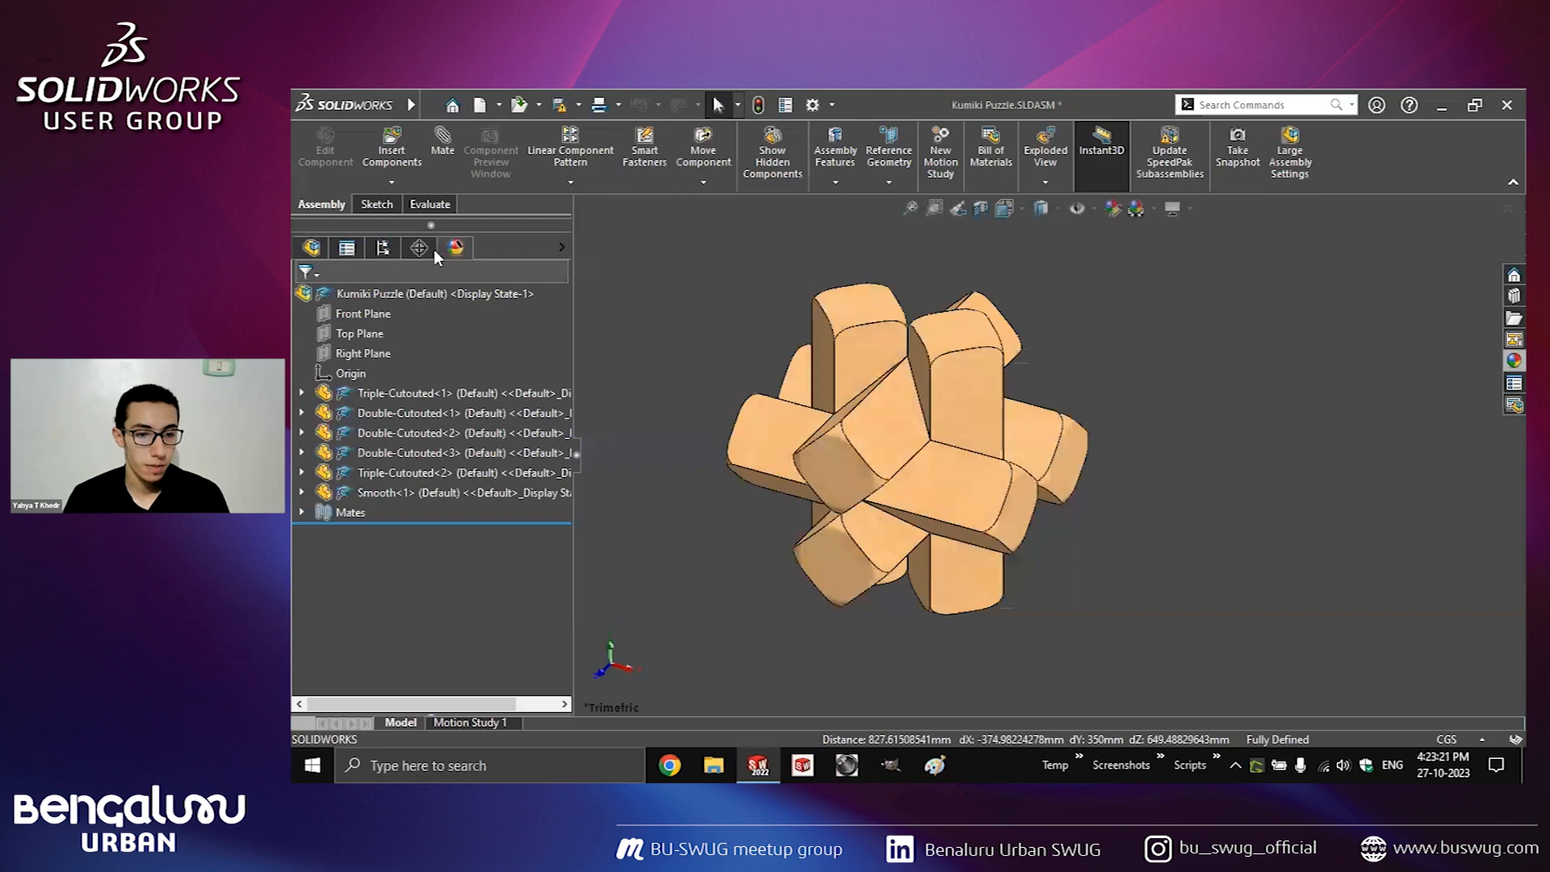
Play the animated explode of ExplView1 from the Default configuration and close the Animation Controller.
left_click(383, 248)
left_click(322, 328)
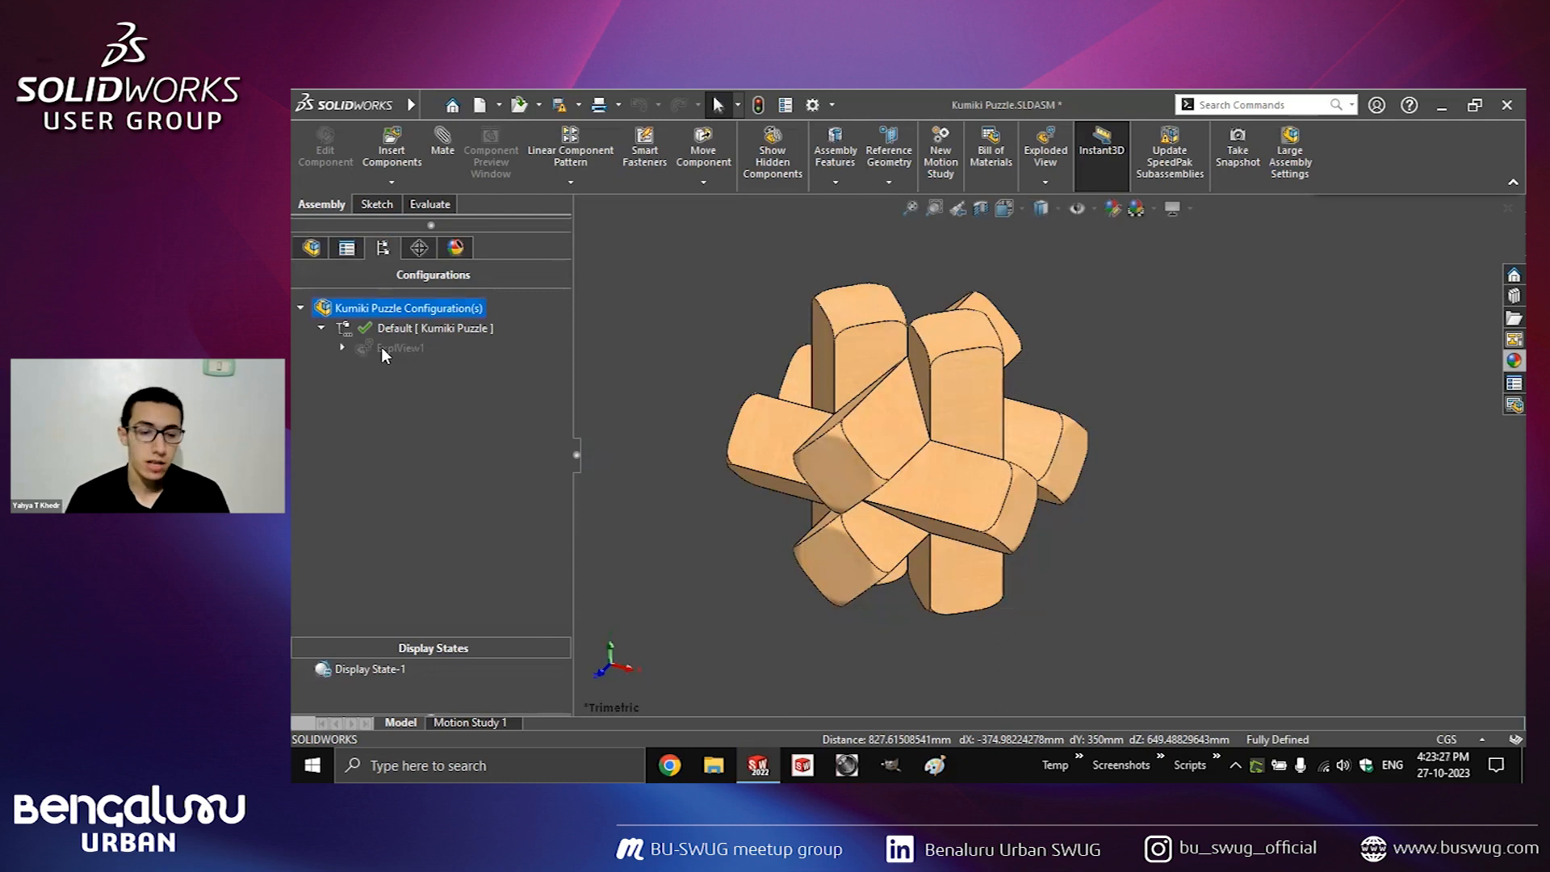
left_click(381, 347)
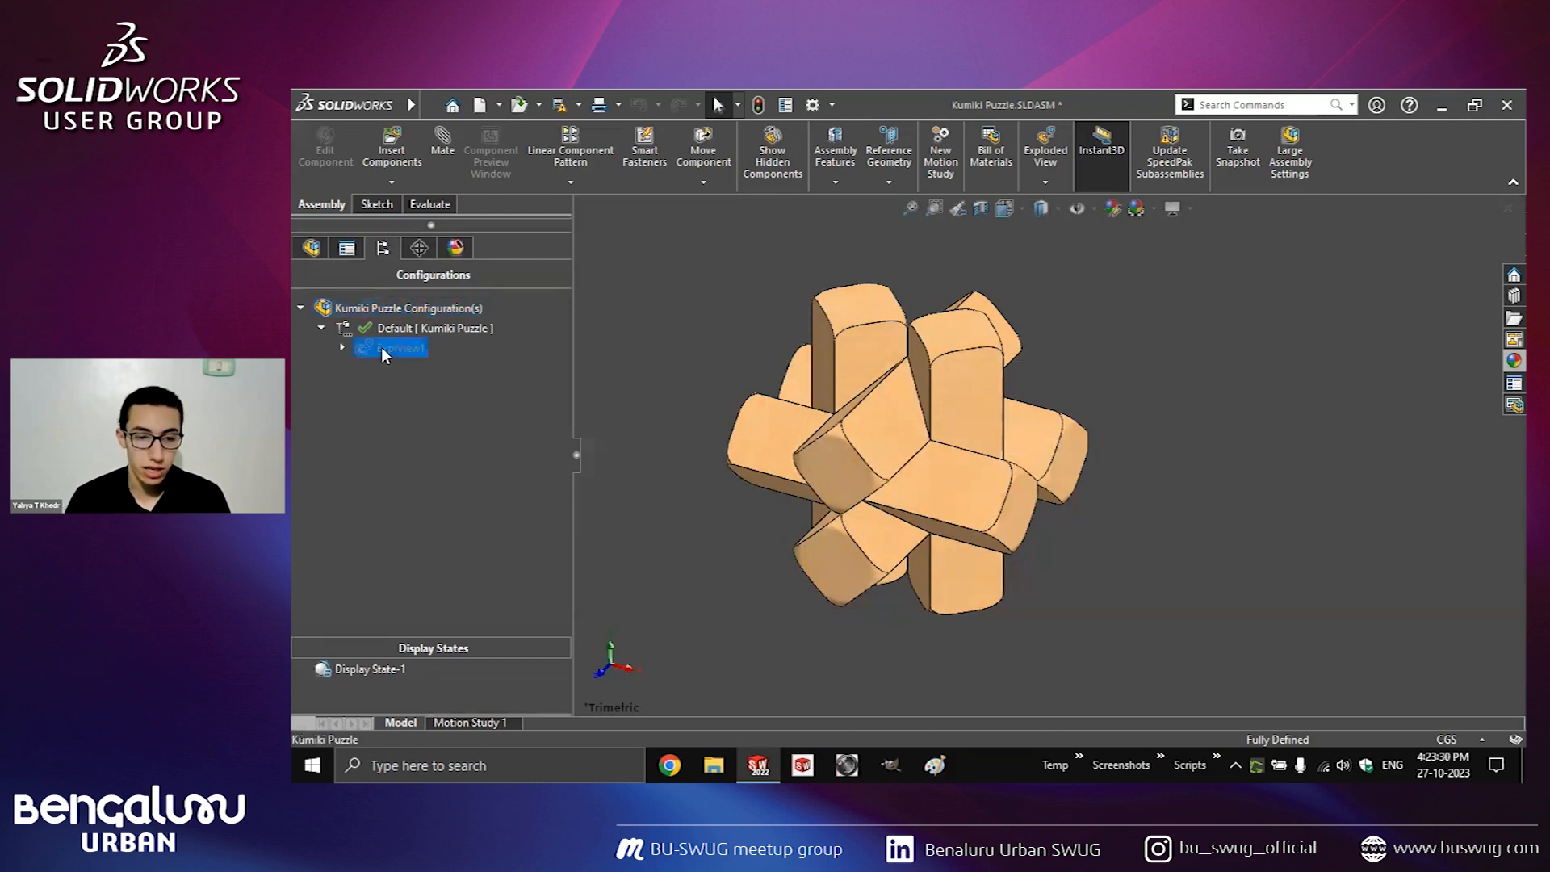
right_click(381, 347)
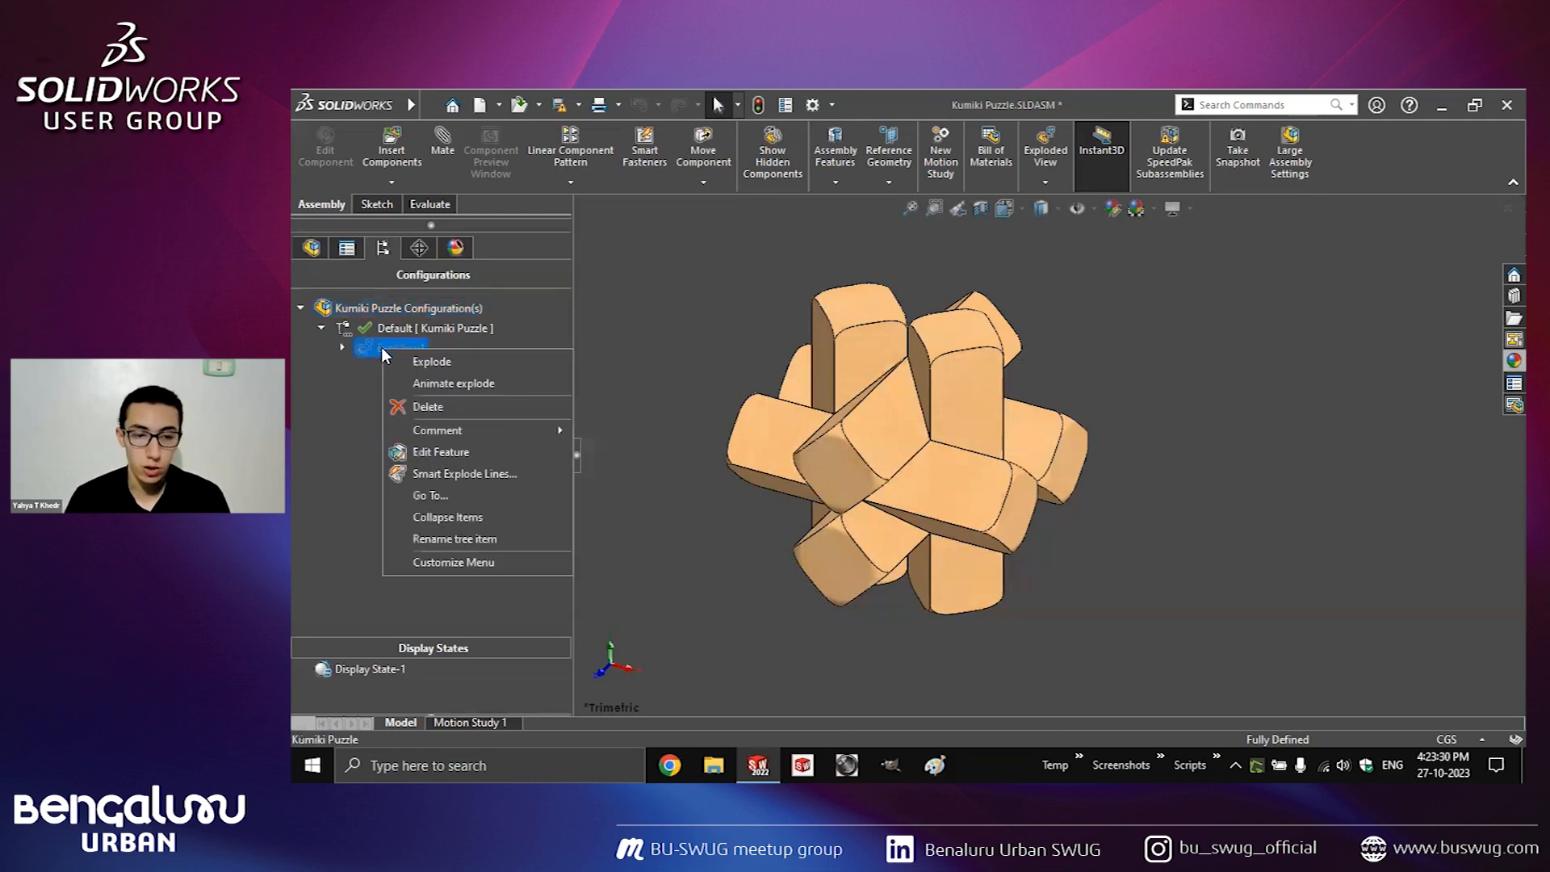
left_click(449, 384)
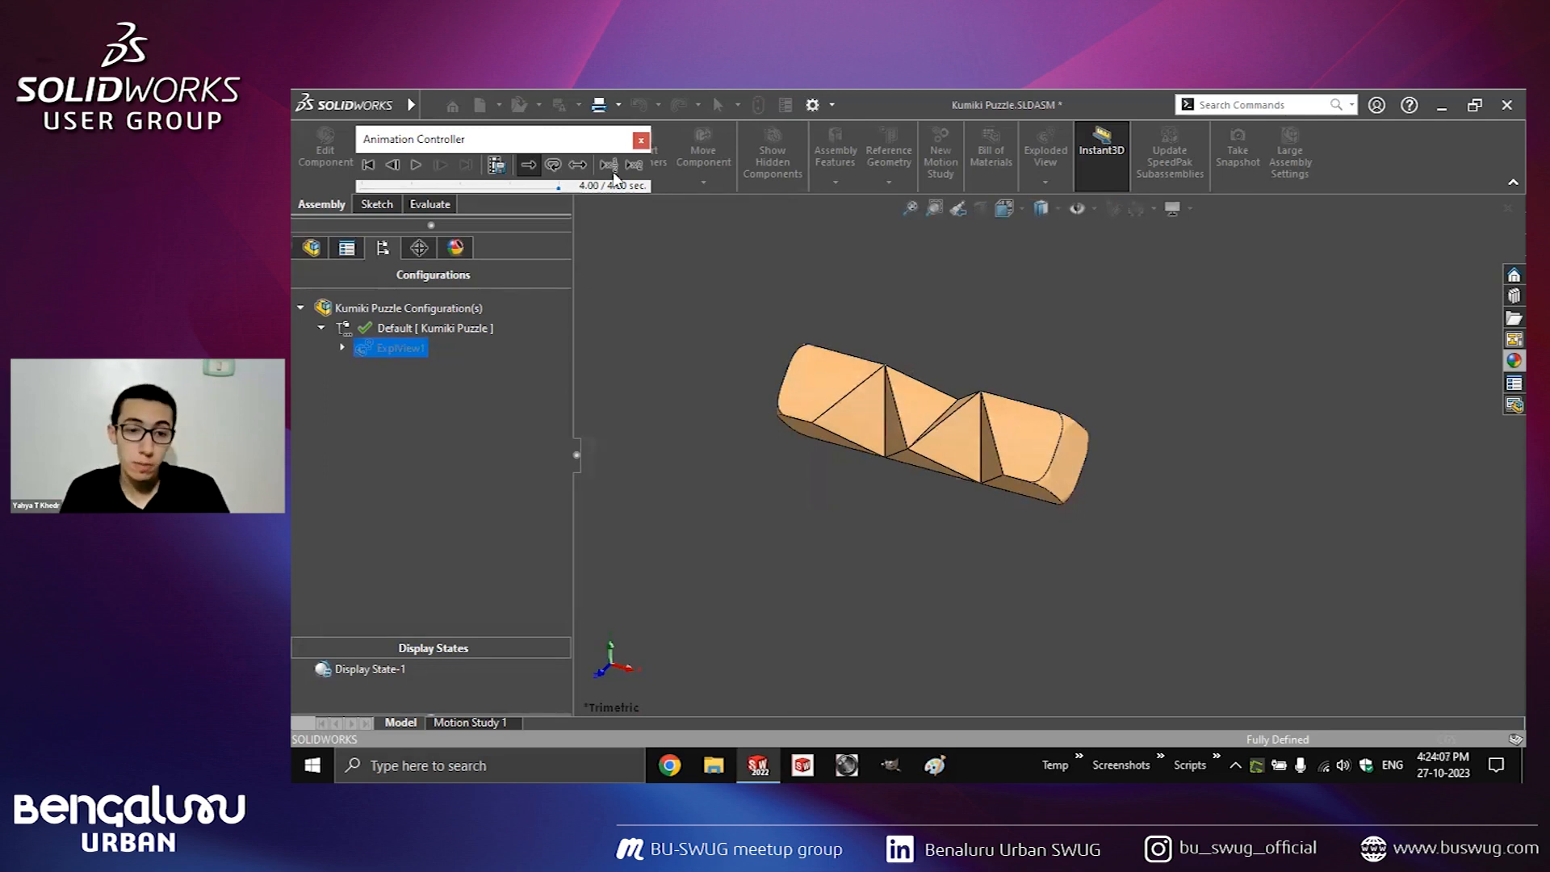
left_click(641, 141)
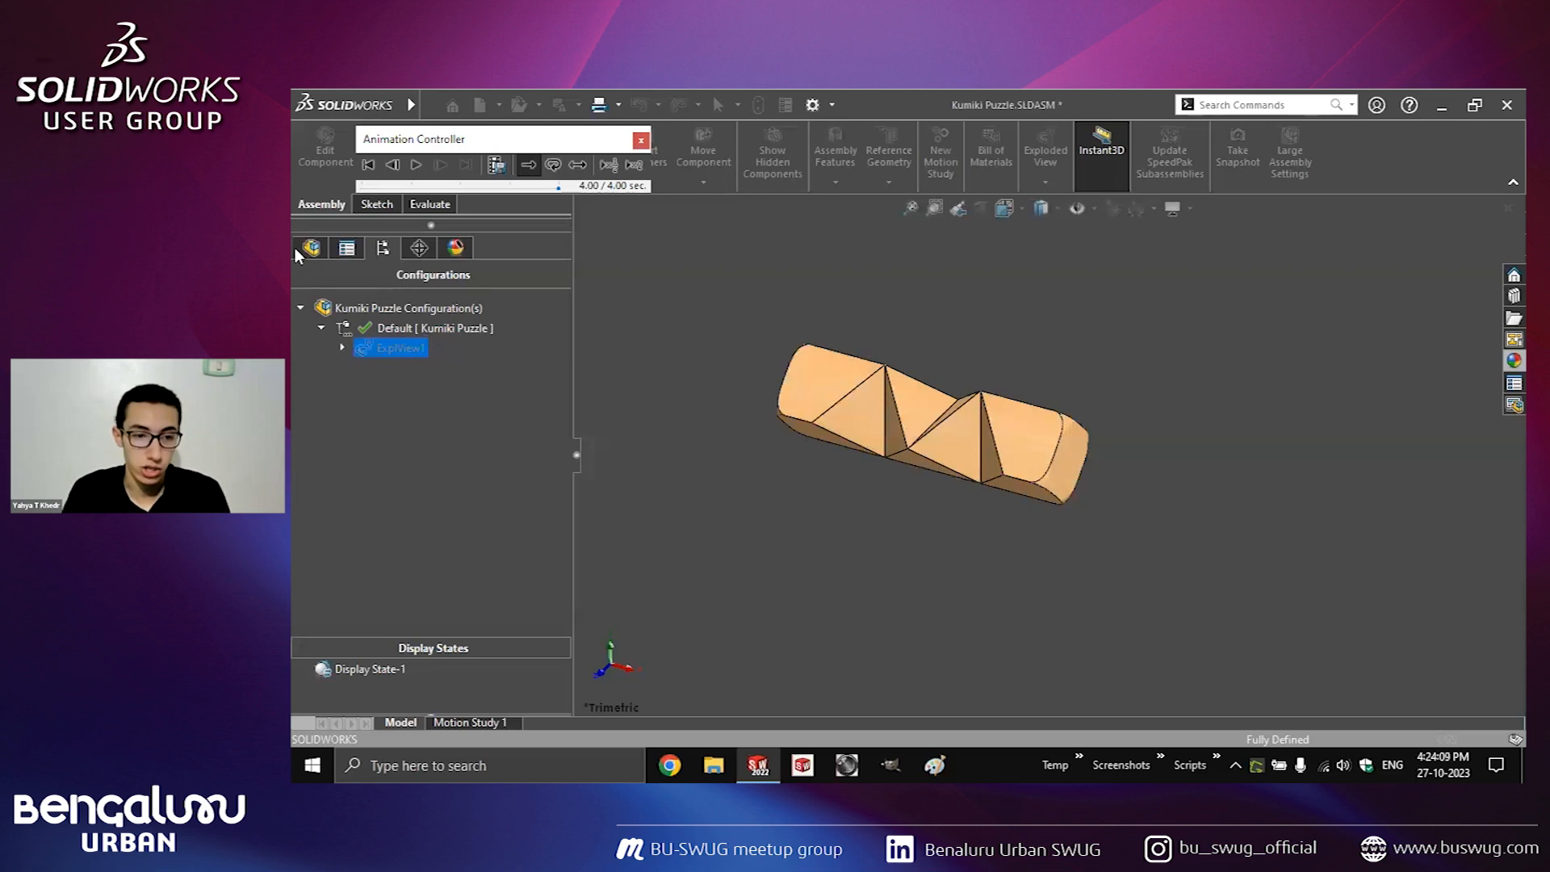
Return to the assembly's feature tree and create a new motion study.
left_click(309, 251)
left_click(389, 247)
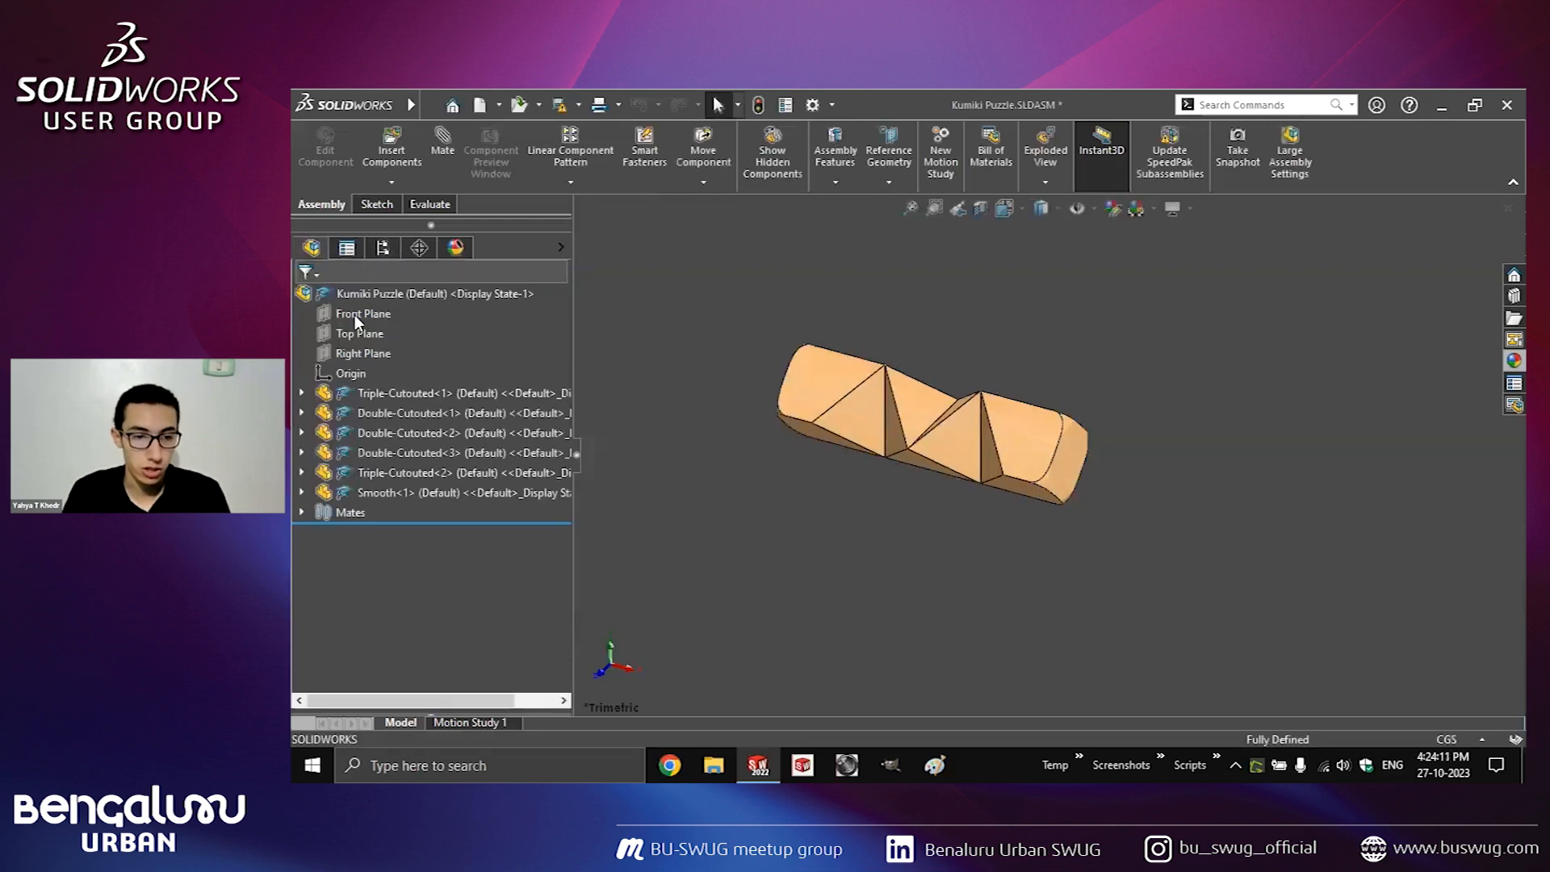
left_click(310, 254)
left_click(939, 153)
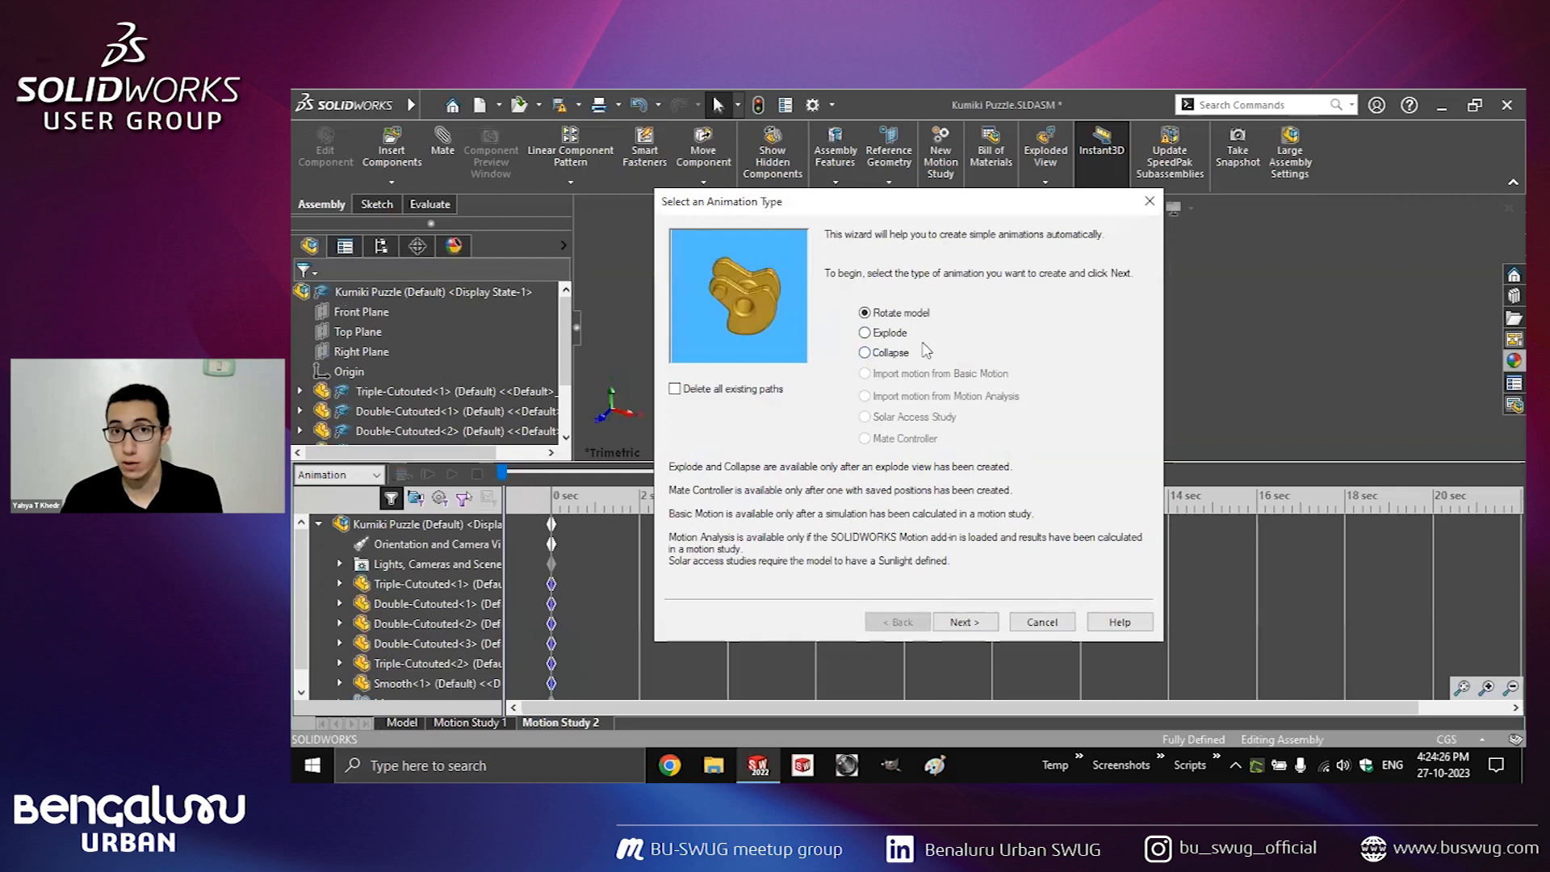
Add an Explode animation with the Animation Wizard, with a duration of 6 seconds and a start time of 0.
left_click(878, 339)
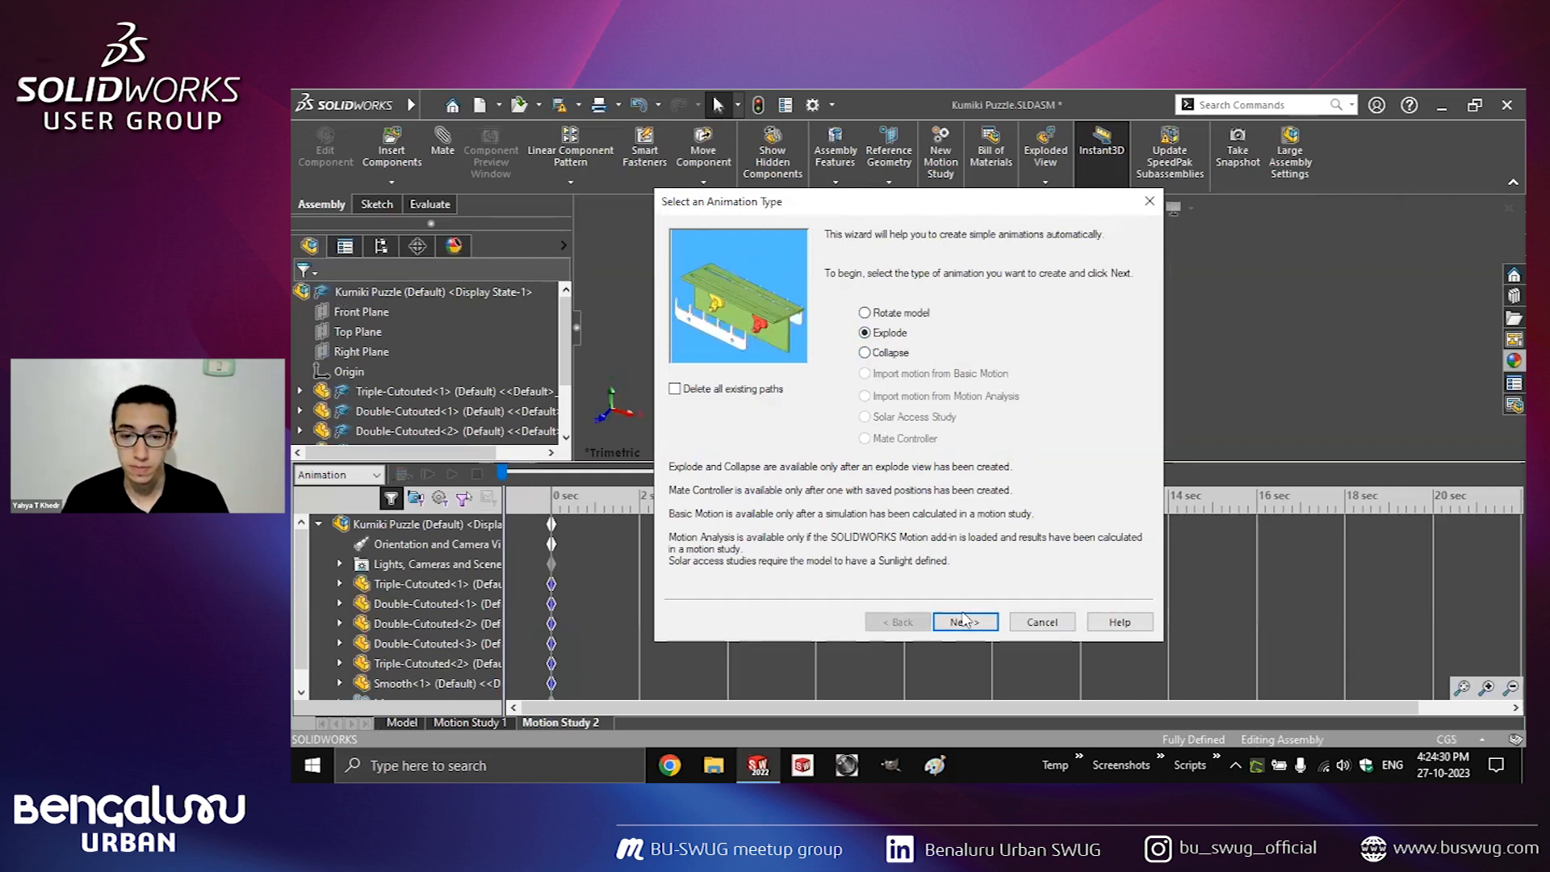
left_click(962, 621)
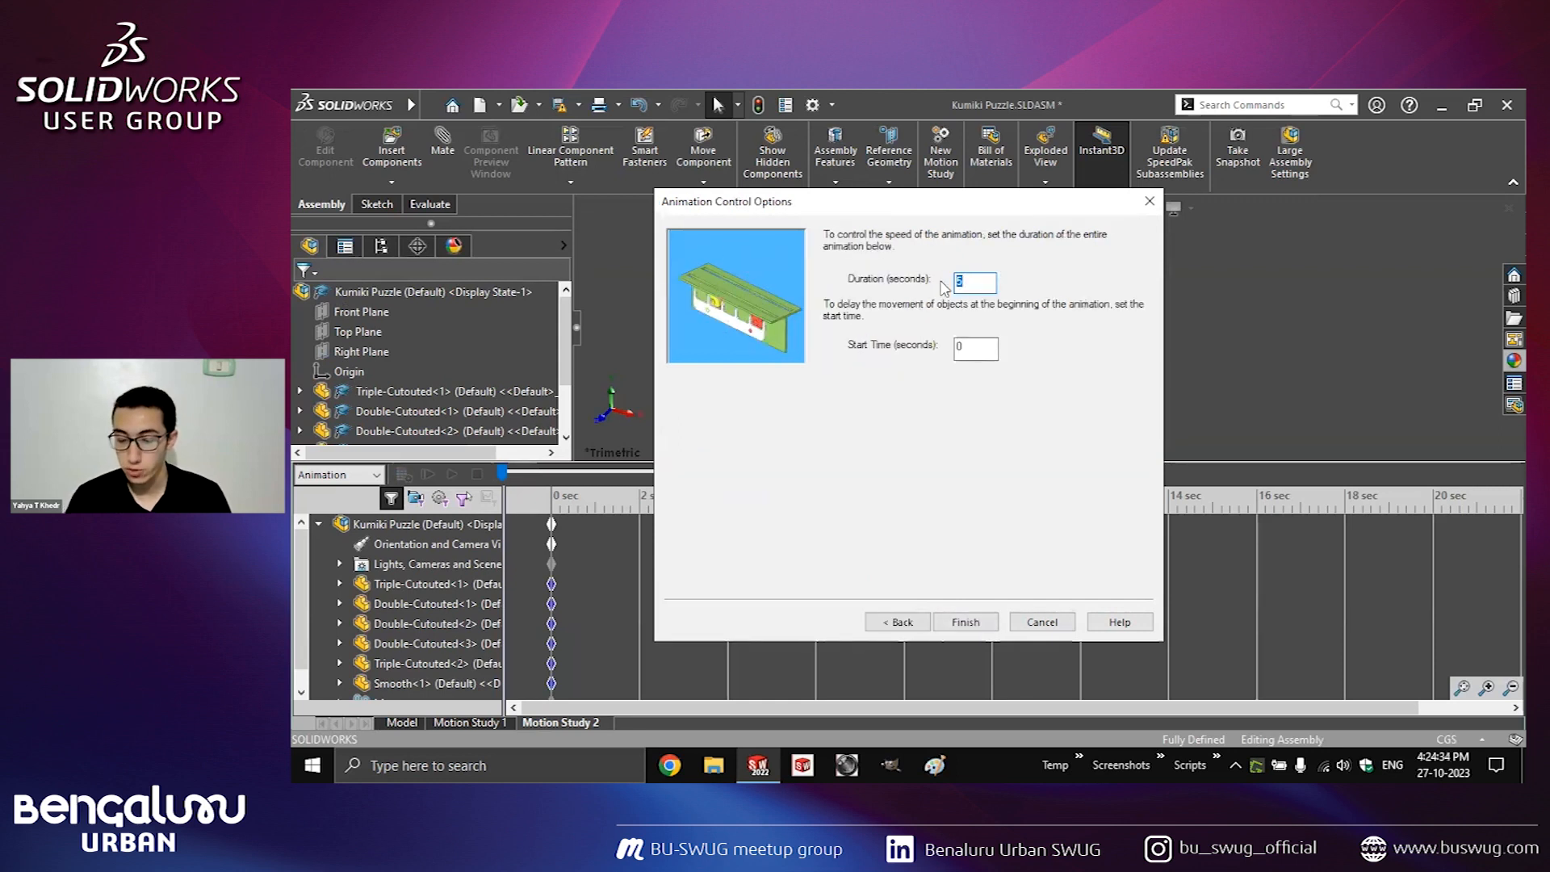
type("6")
key("Tab")
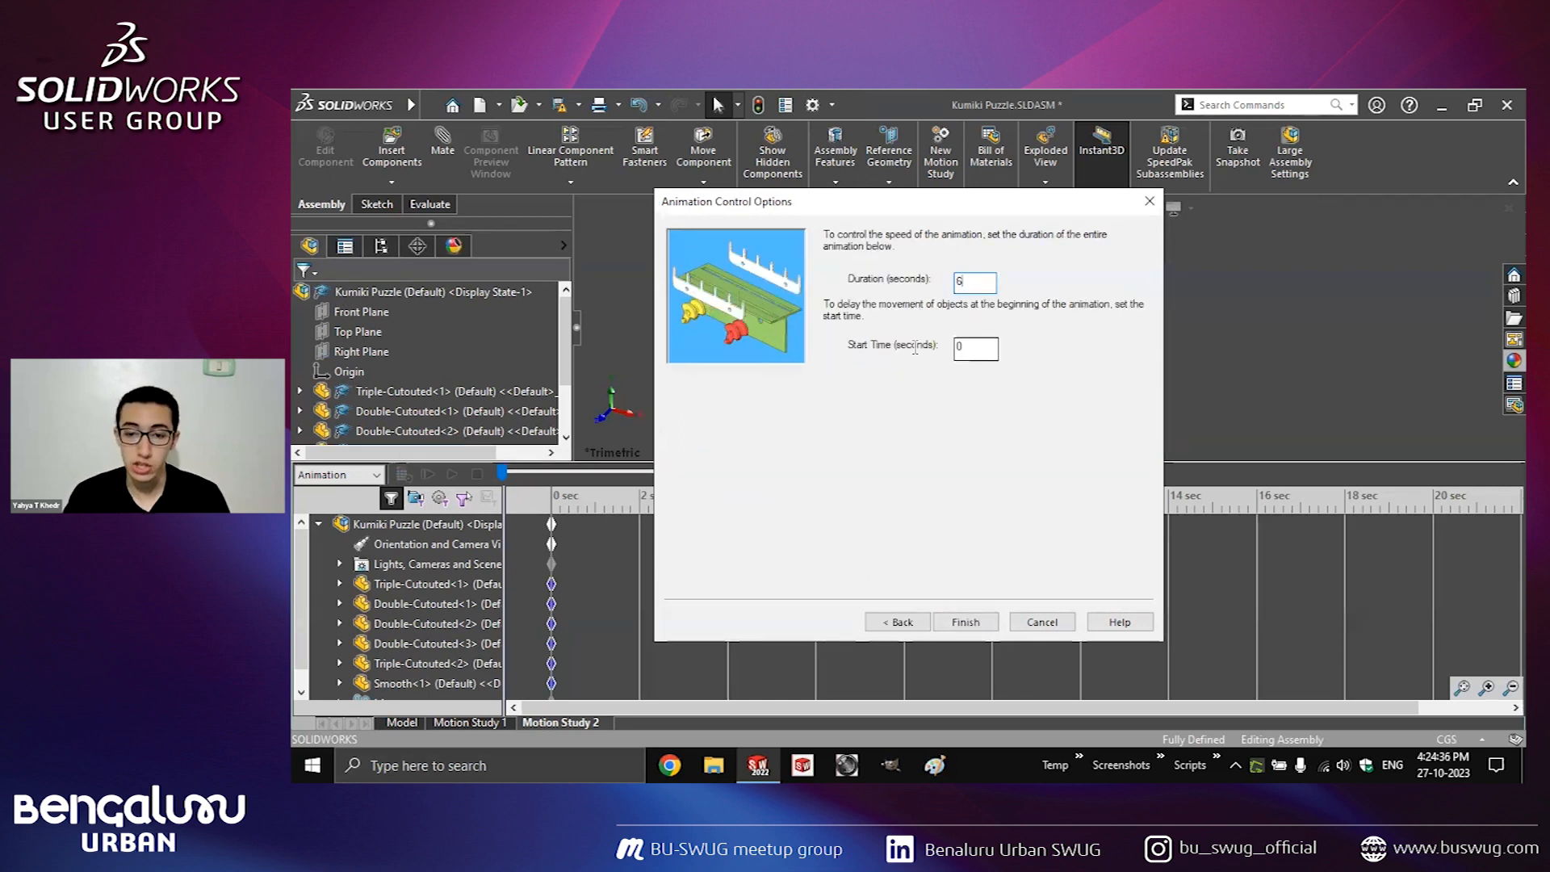
left_click(964, 623)
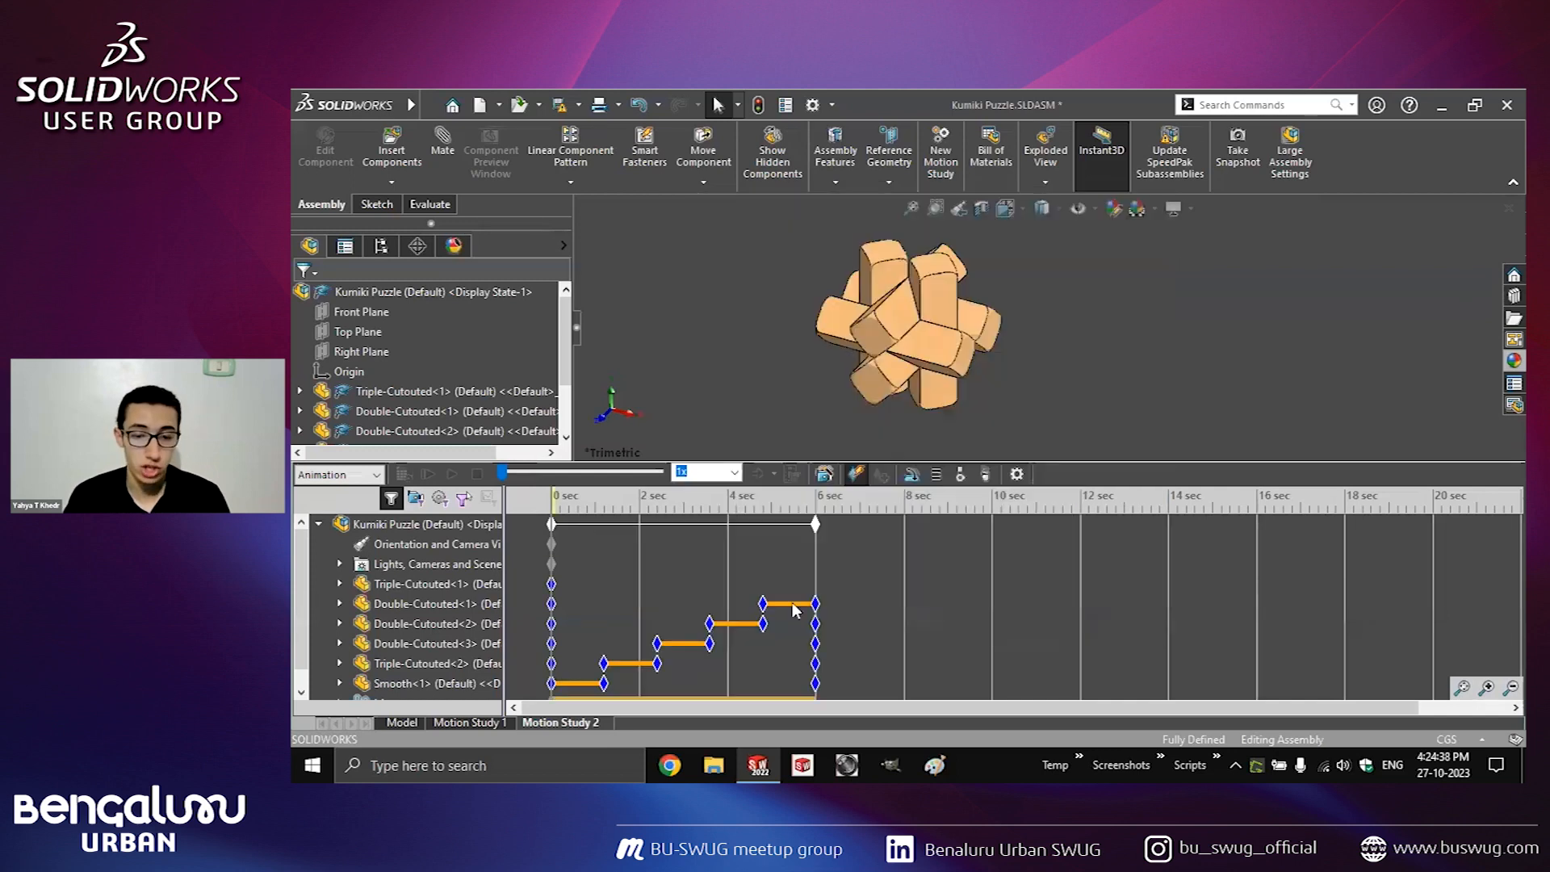
Play the explode animation and review the puzzle at 4 and 6 seconds on the timeline.
scroll(305, 623, "down", 1)
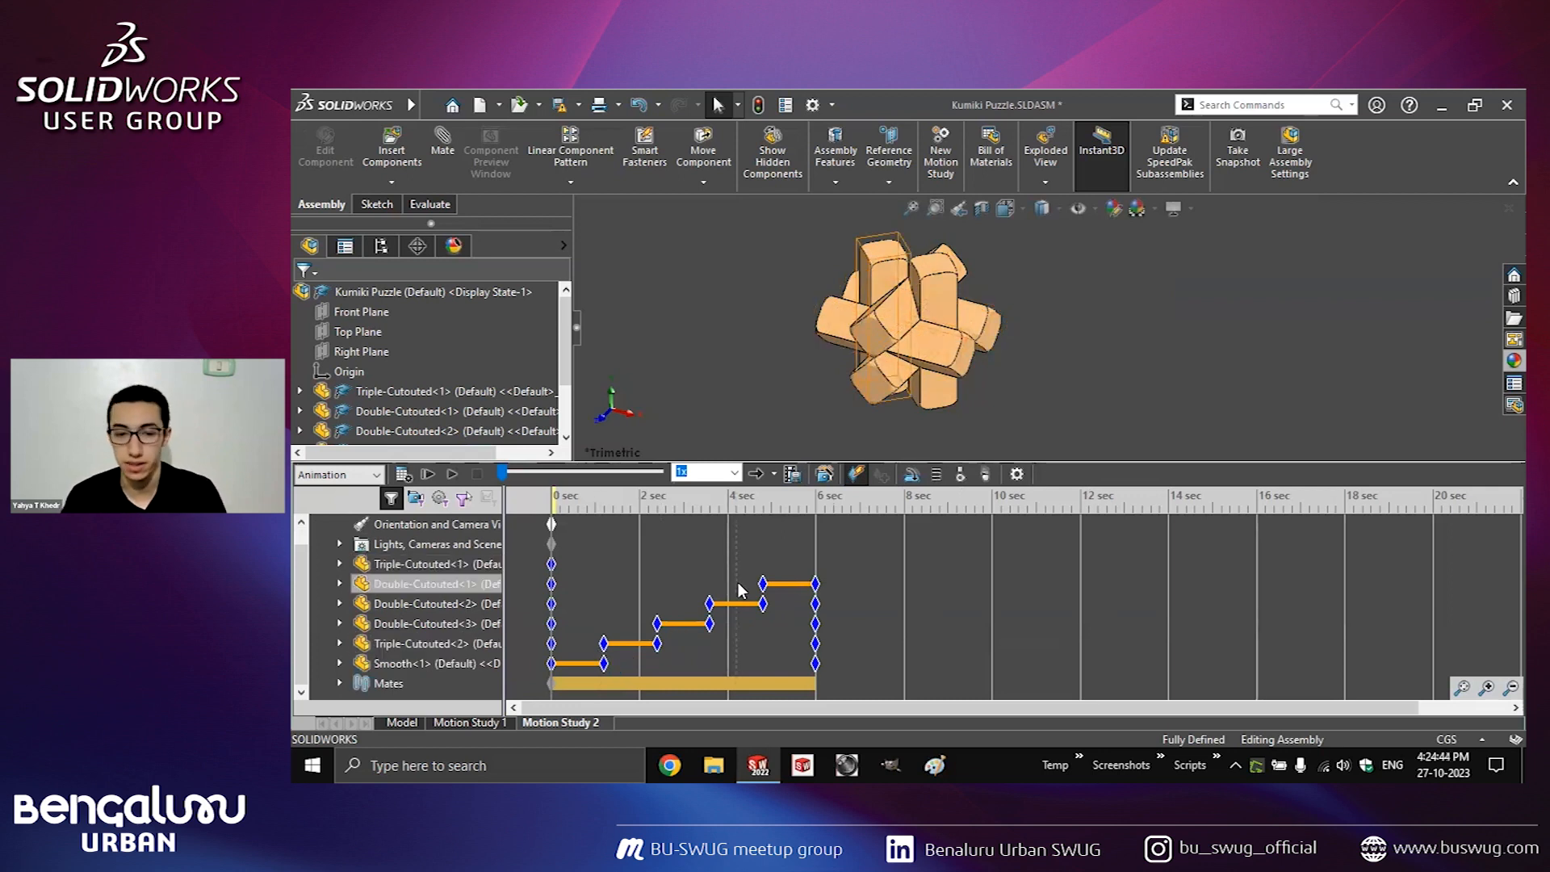
left_click(453, 474)
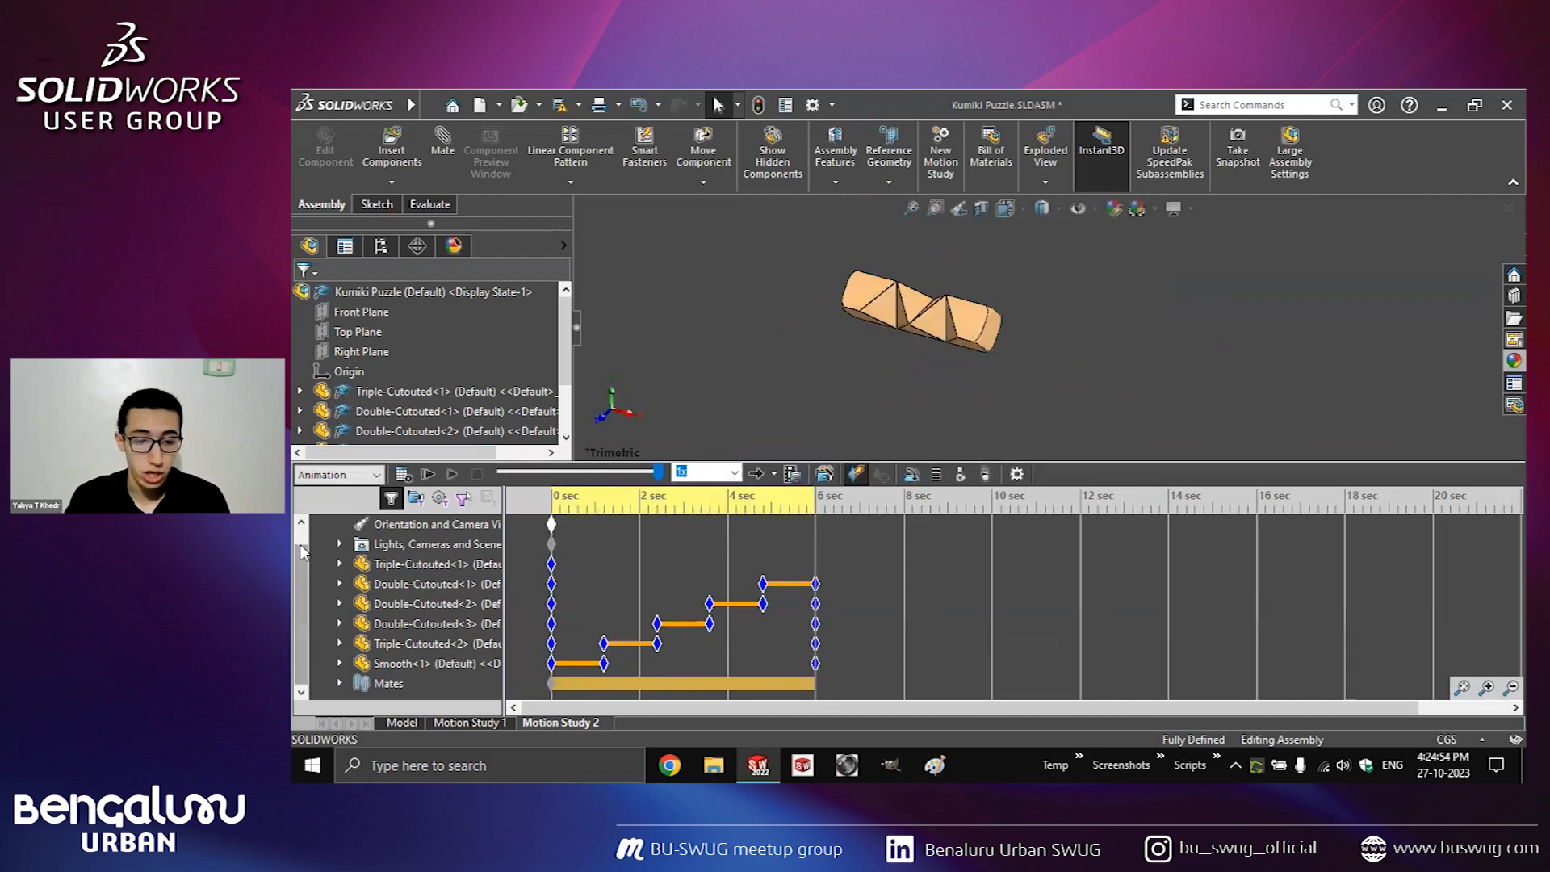
scroll(671, 566, "up", 1)
left_click(729, 528)
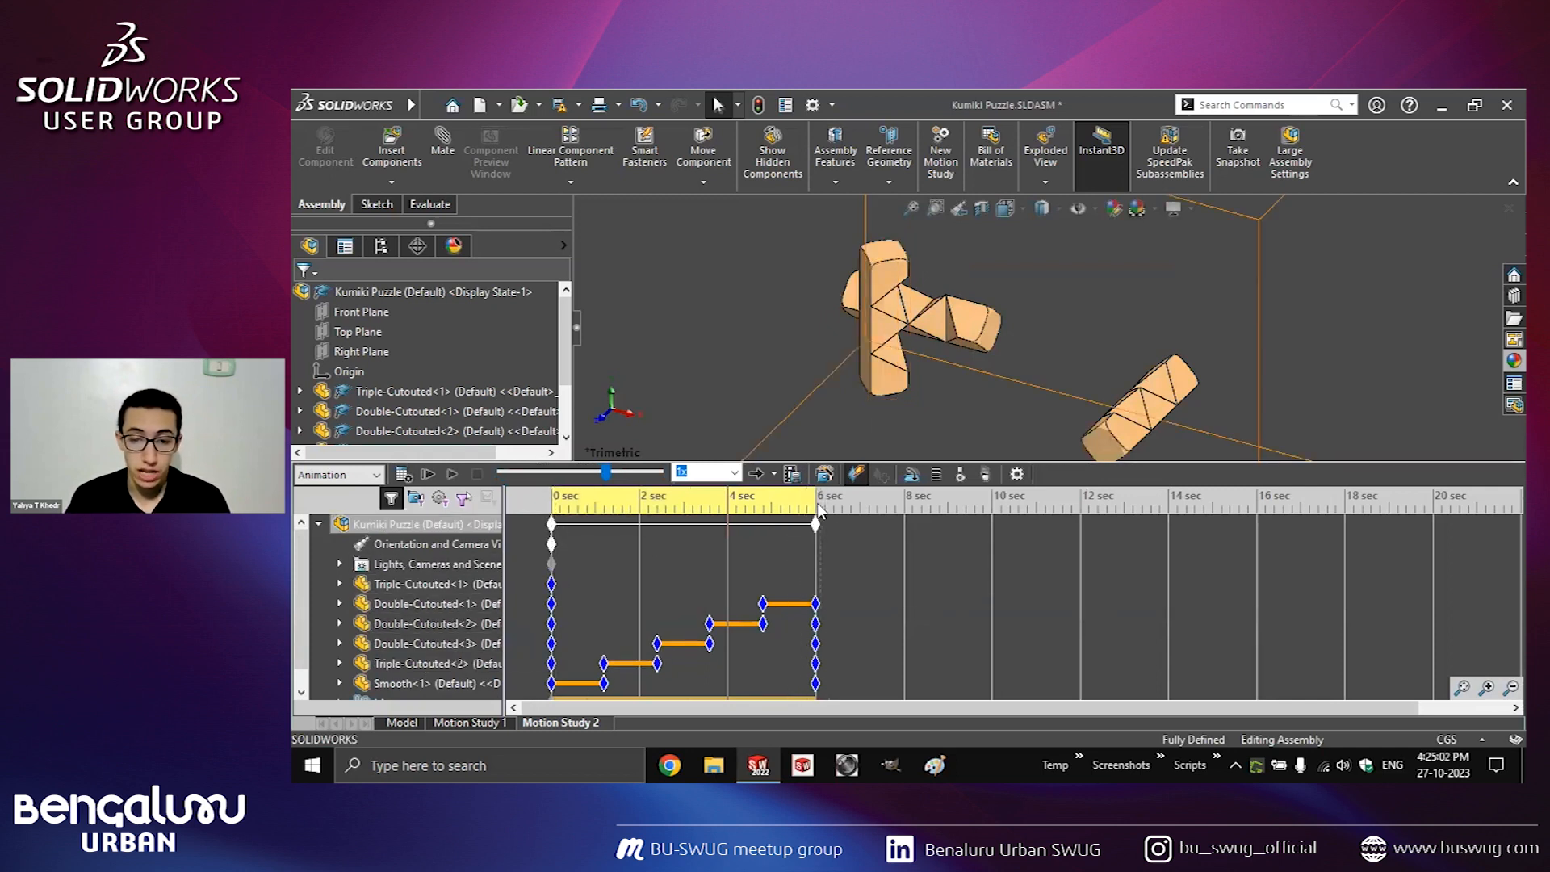
left_click(817, 504)
Enable view key creation and record a Back view orientation at 6 seconds in the motion study.
right_click(399, 550)
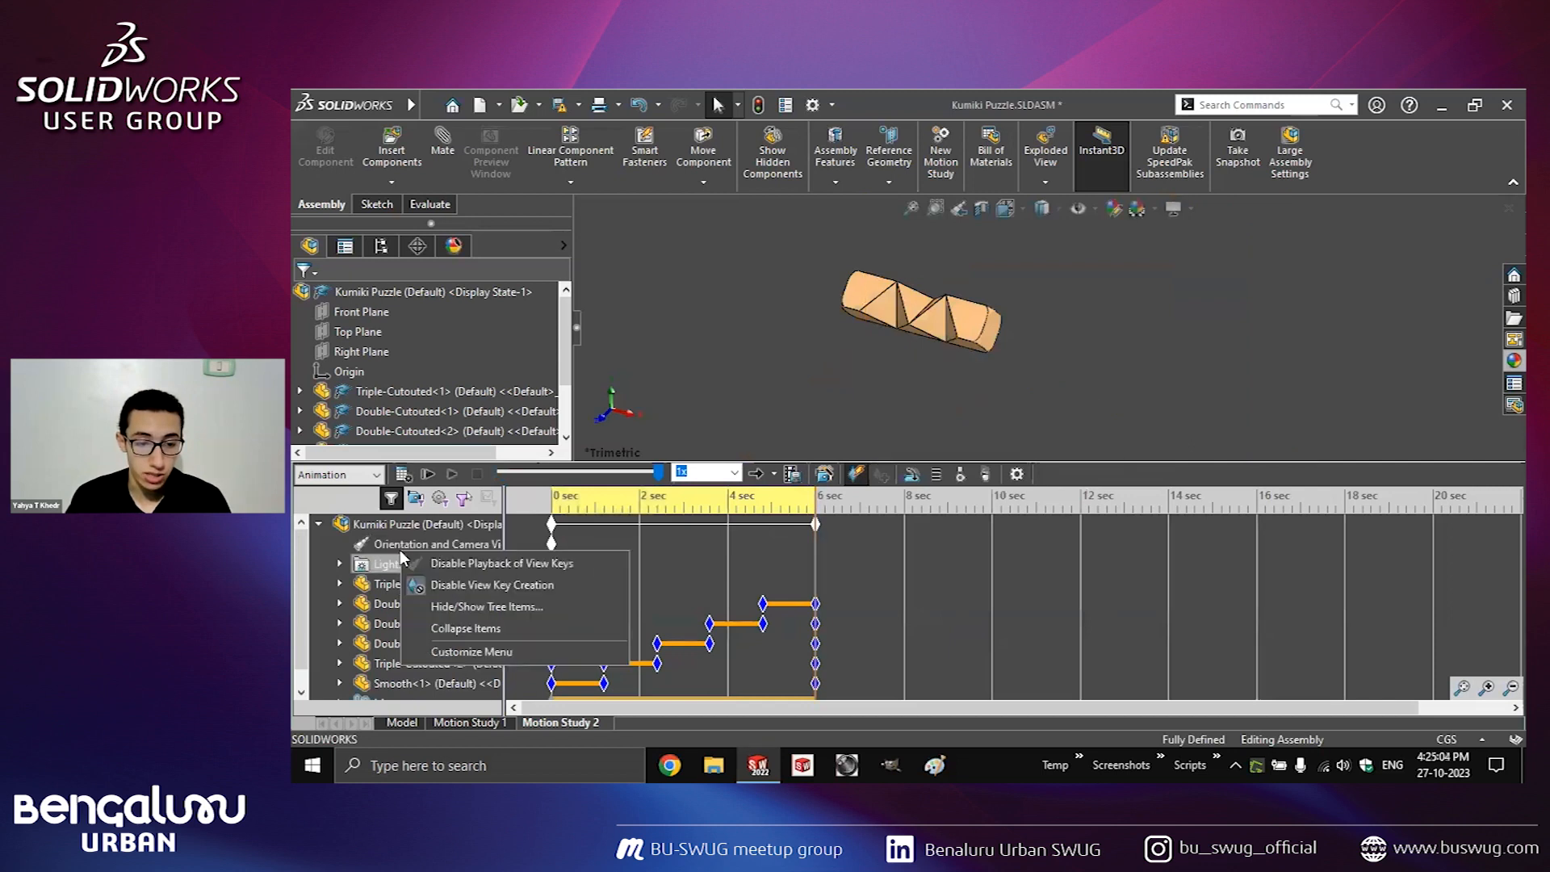
left_click(750, 334)
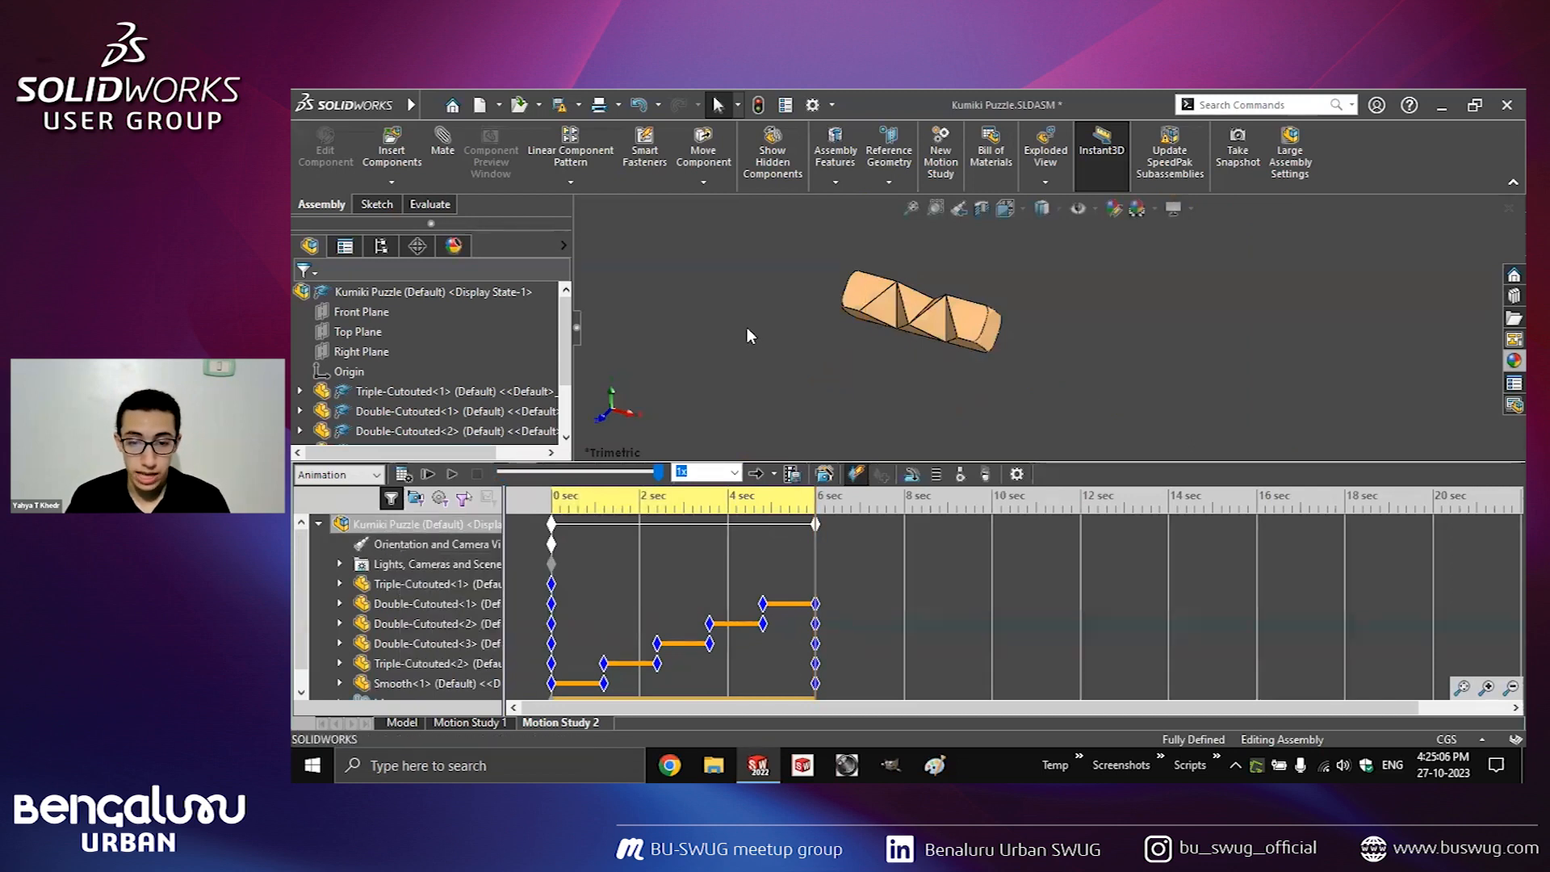
left_click(1010, 209)
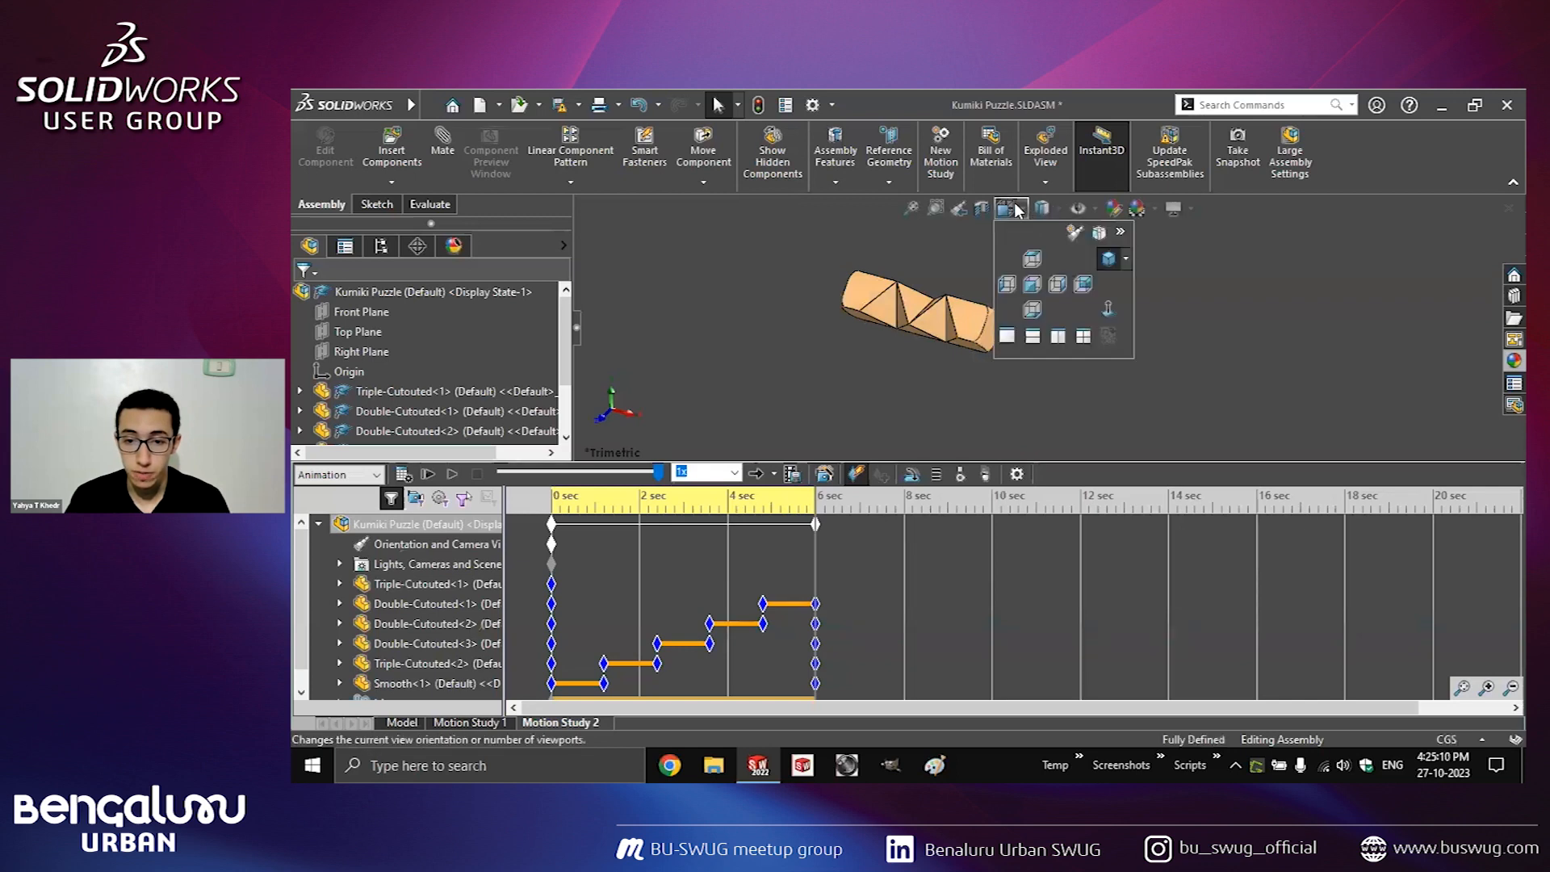
left_click(1098, 233)
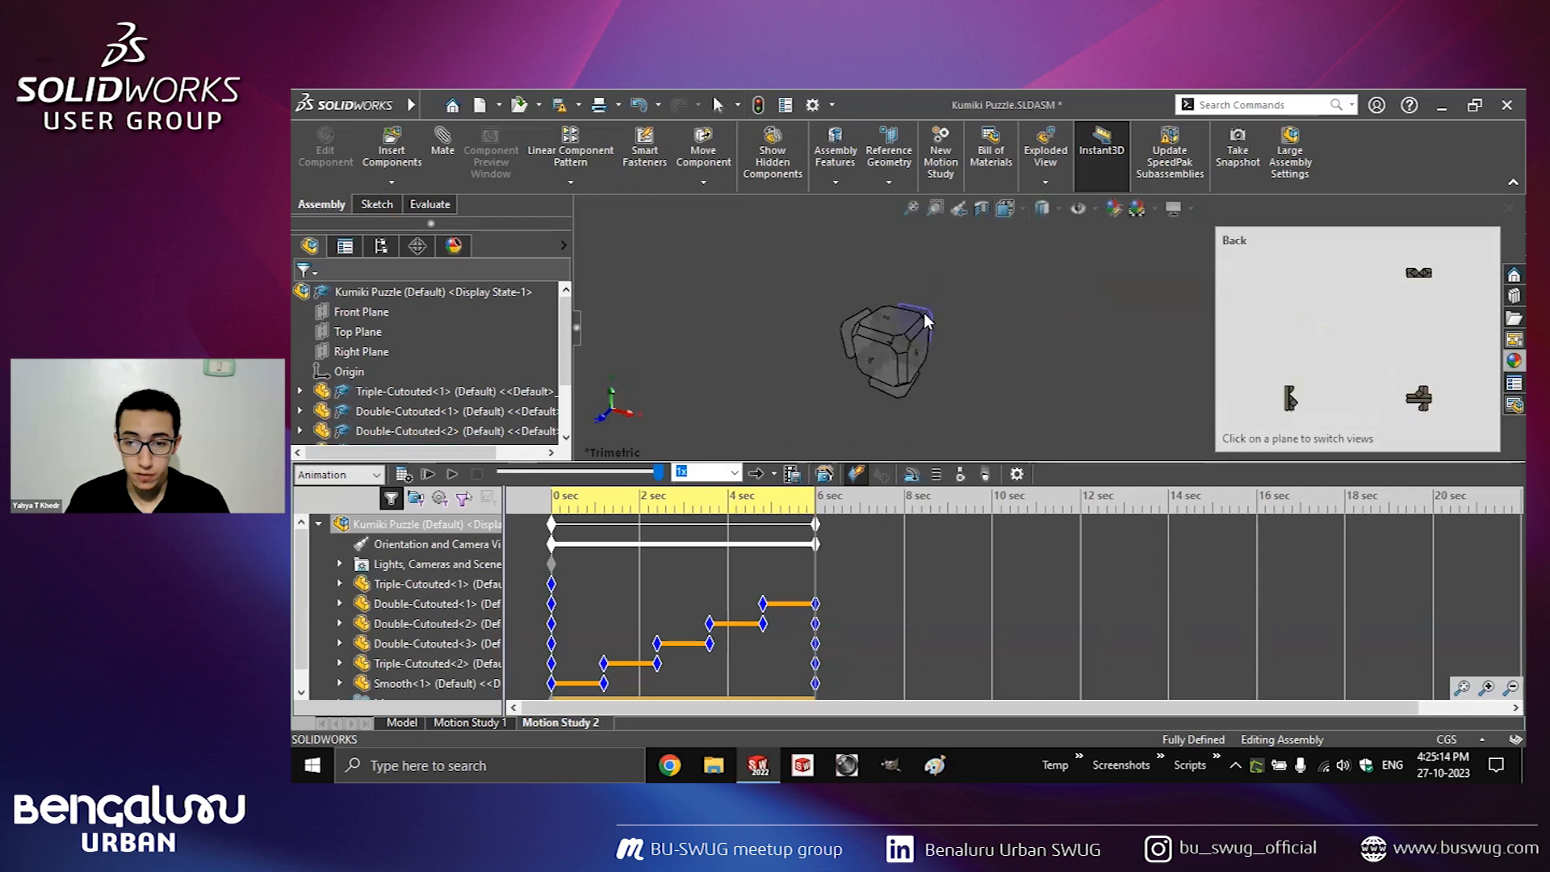
left_click(924, 315)
left_click(935, 208)
left_click_drag(1111, 388, 1174, 443)
left_click(934, 209)
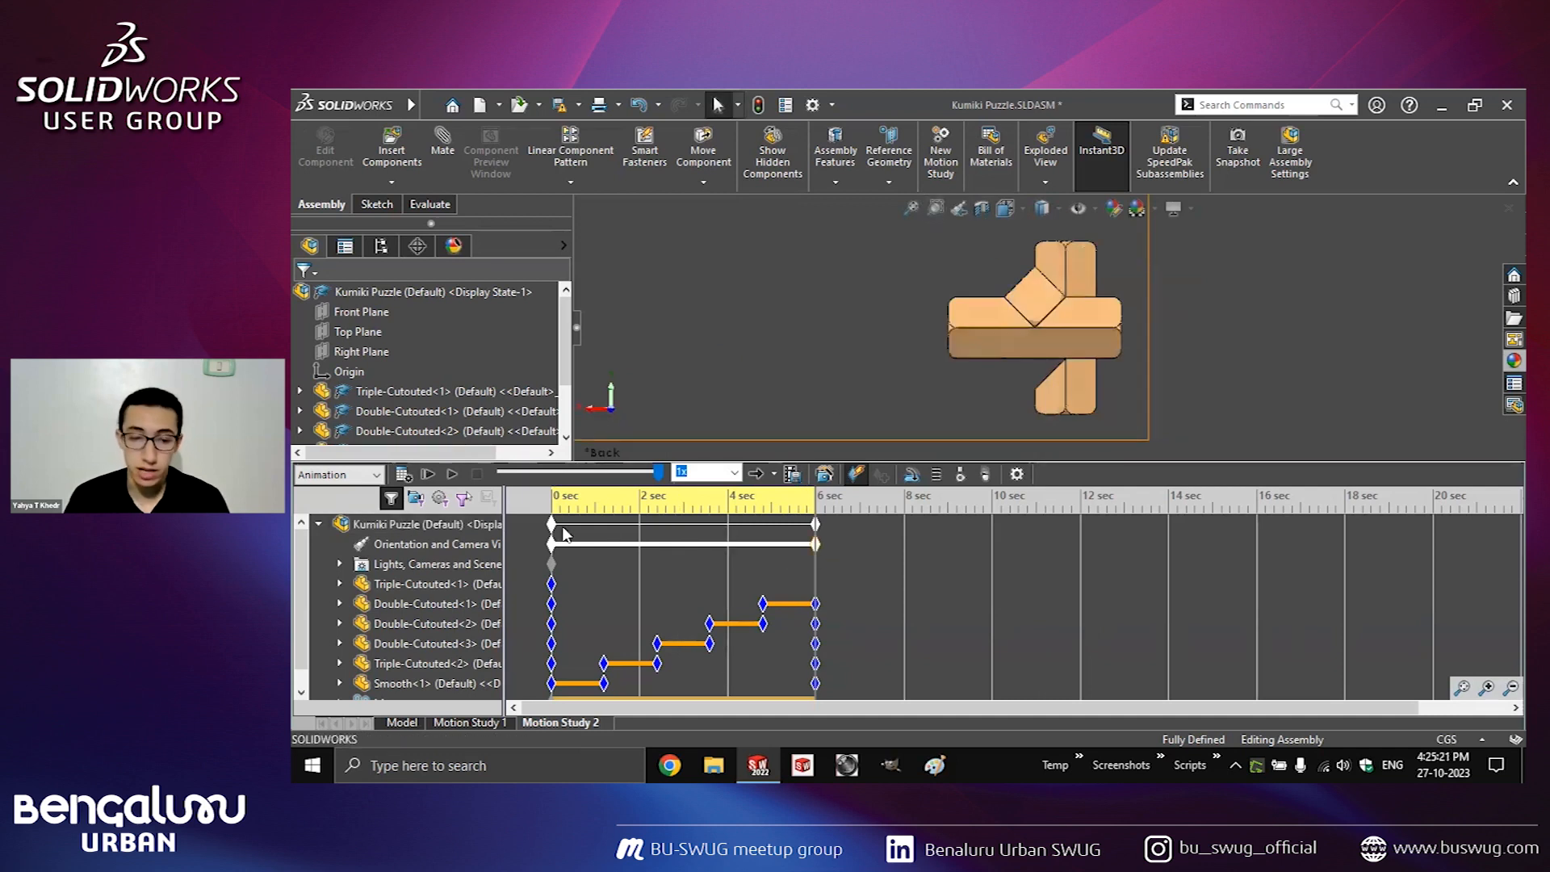
Return the timeline to 0 seconds and calculate the motion study to review the explode with the view change.
left_click(545, 501)
left_click(1022, 209)
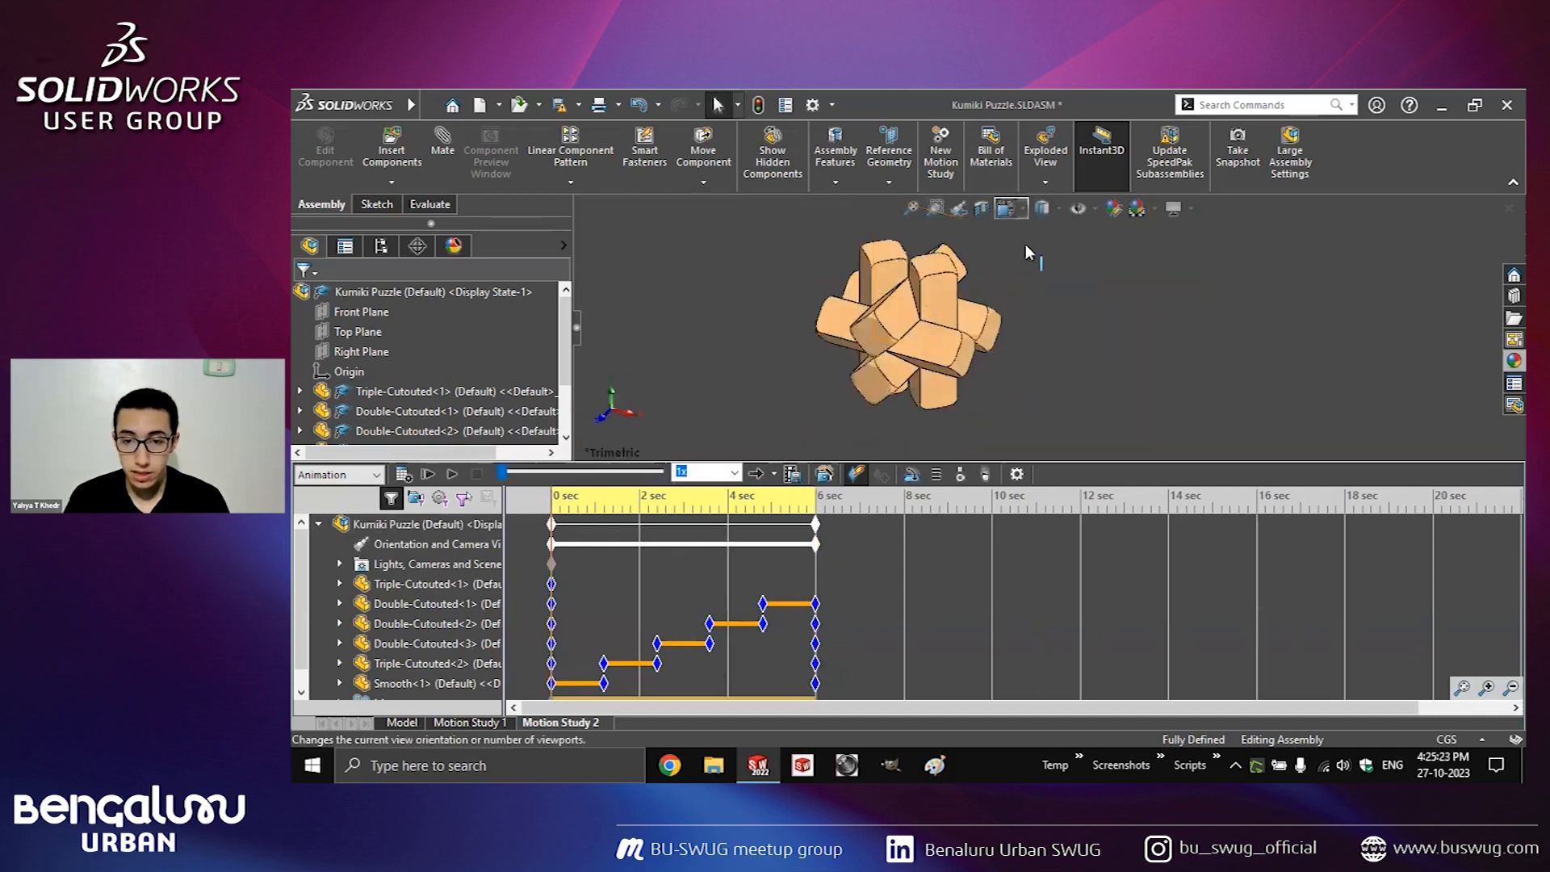
left_click(401, 475)
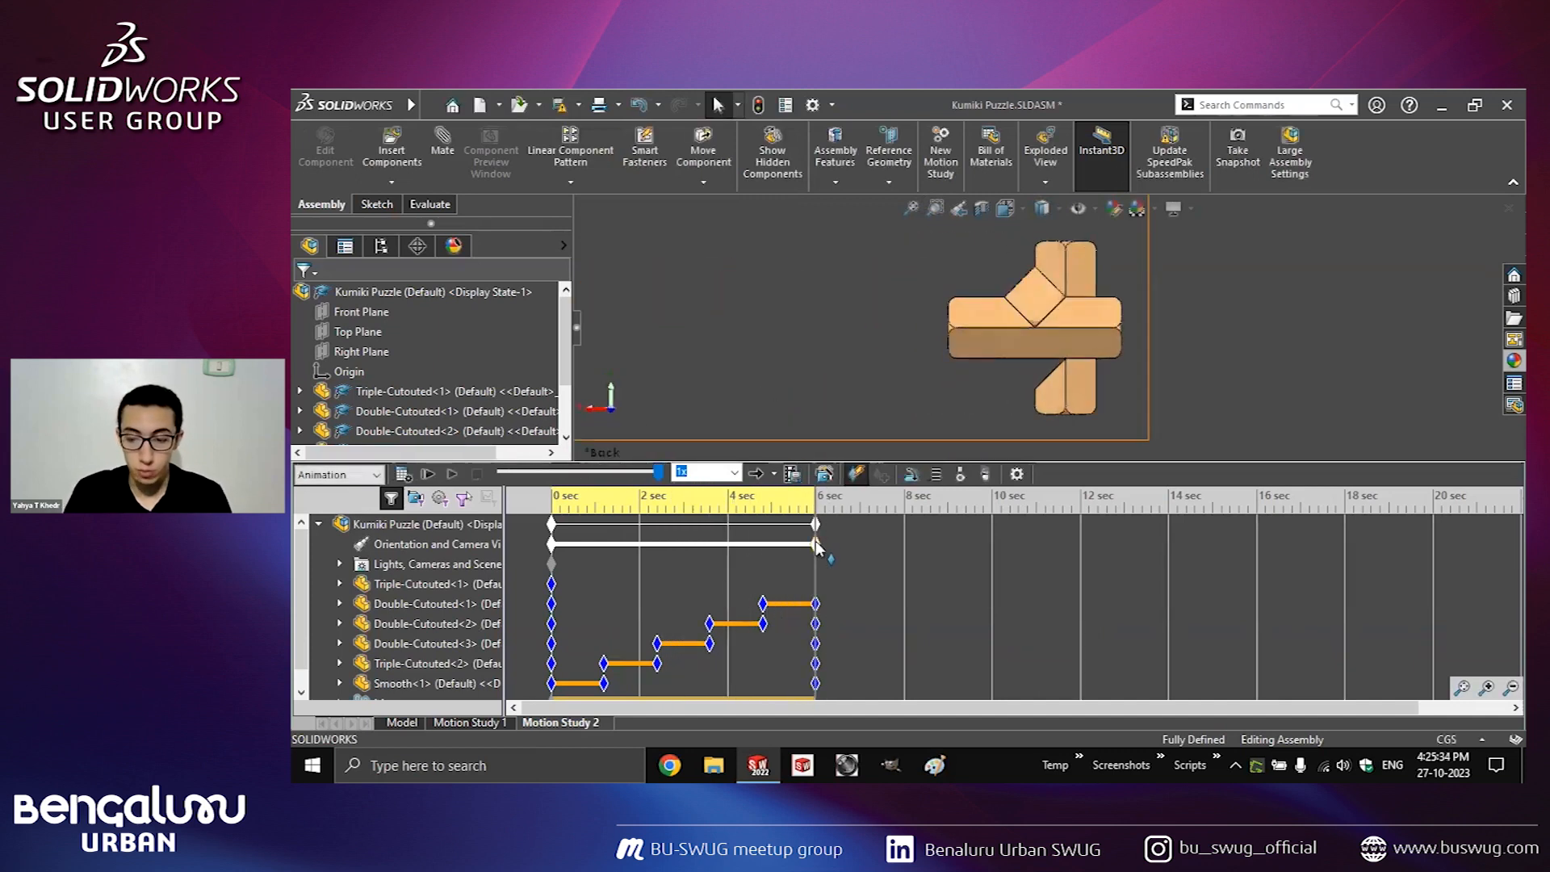
Delete the orientation view key at 6 seconds and extend the assembly's end key to 7 seconds.
key("Delete")
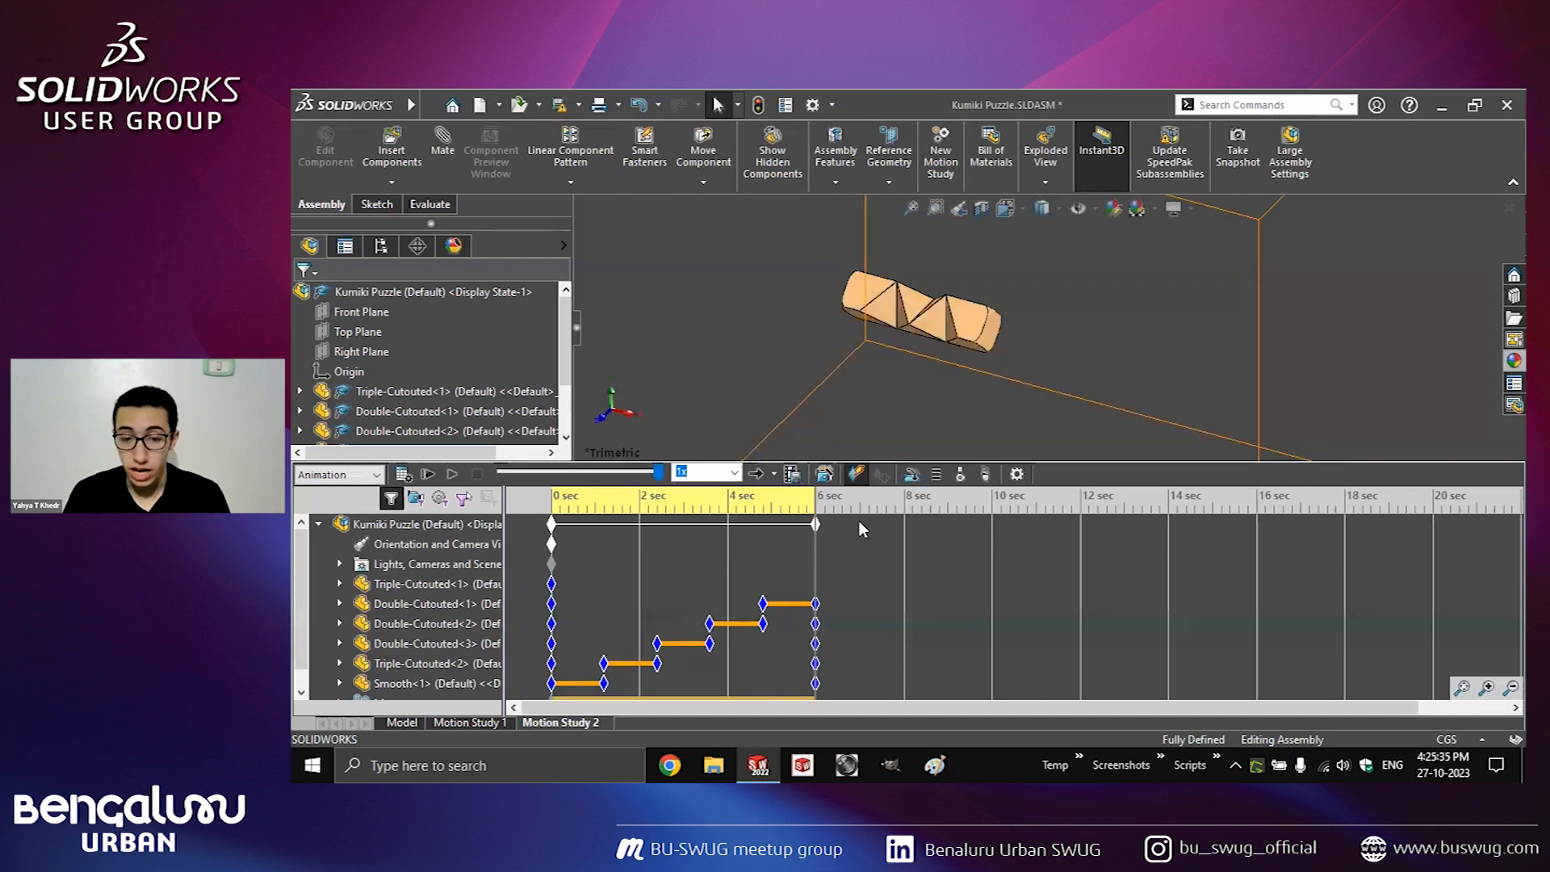
left_click(859, 521)
left_click_drag(817, 526, 859, 522)
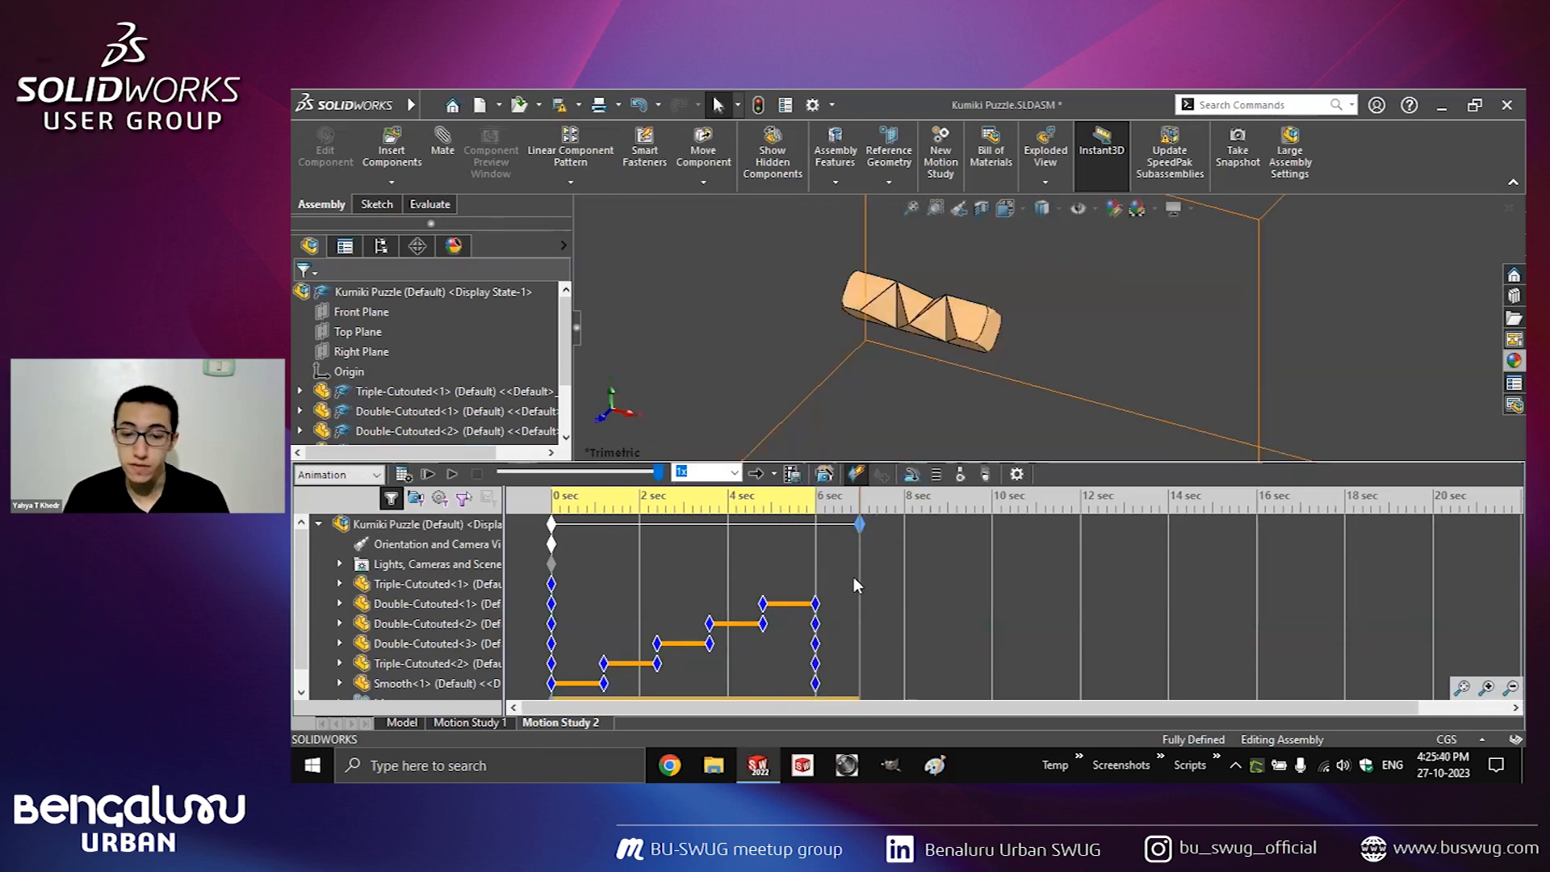
Add a Collapse animation with the Animation Wizard, with a duration of 3 seconds and a start time of 7 seconds.
left_click(825, 480)
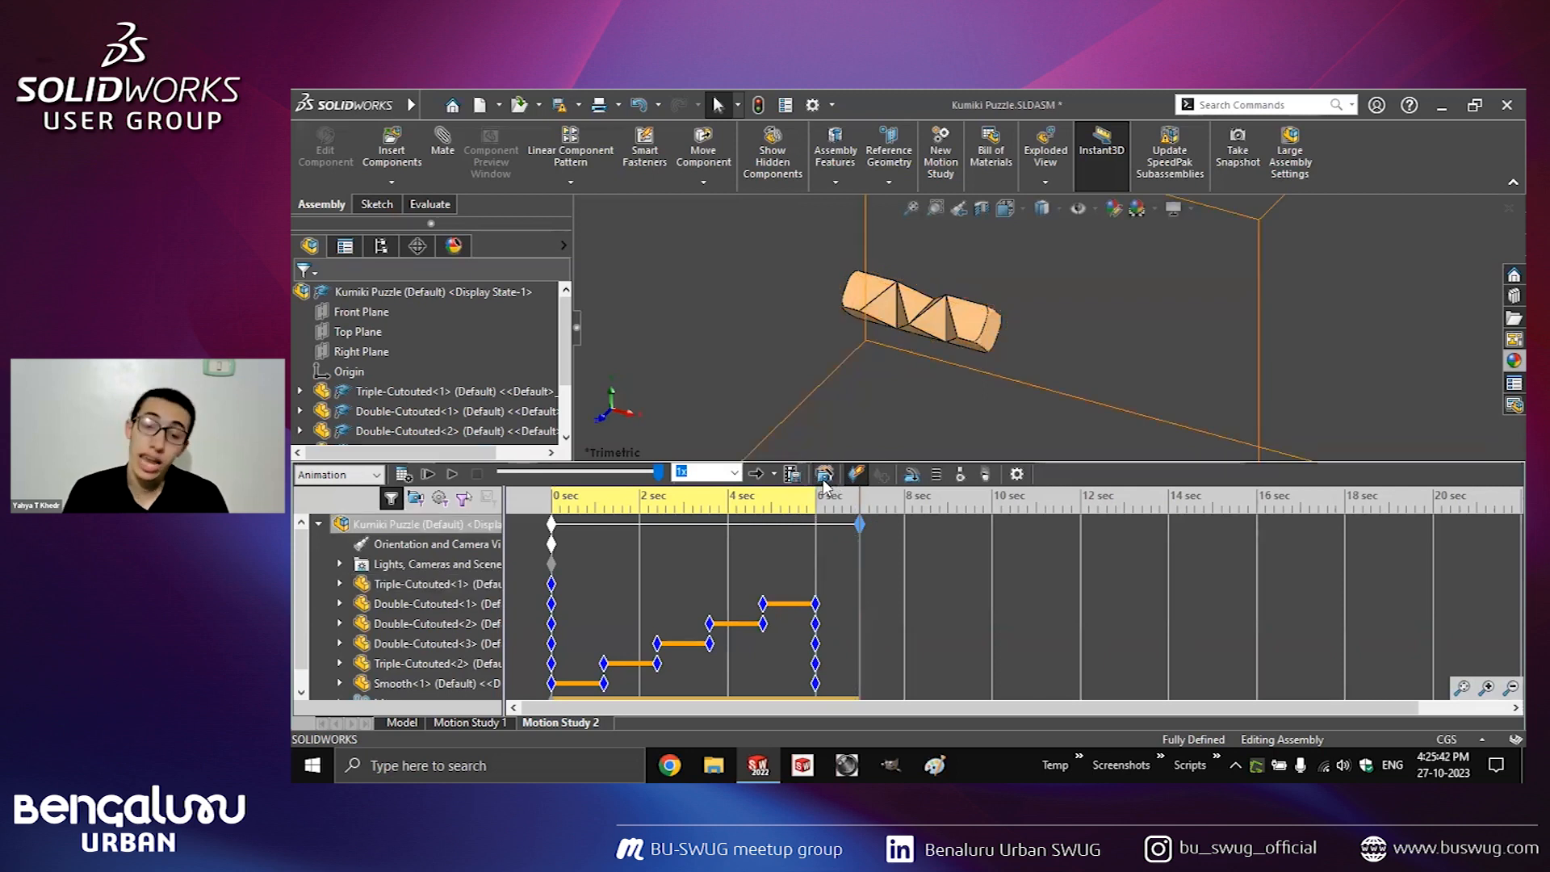
left_click(865, 353)
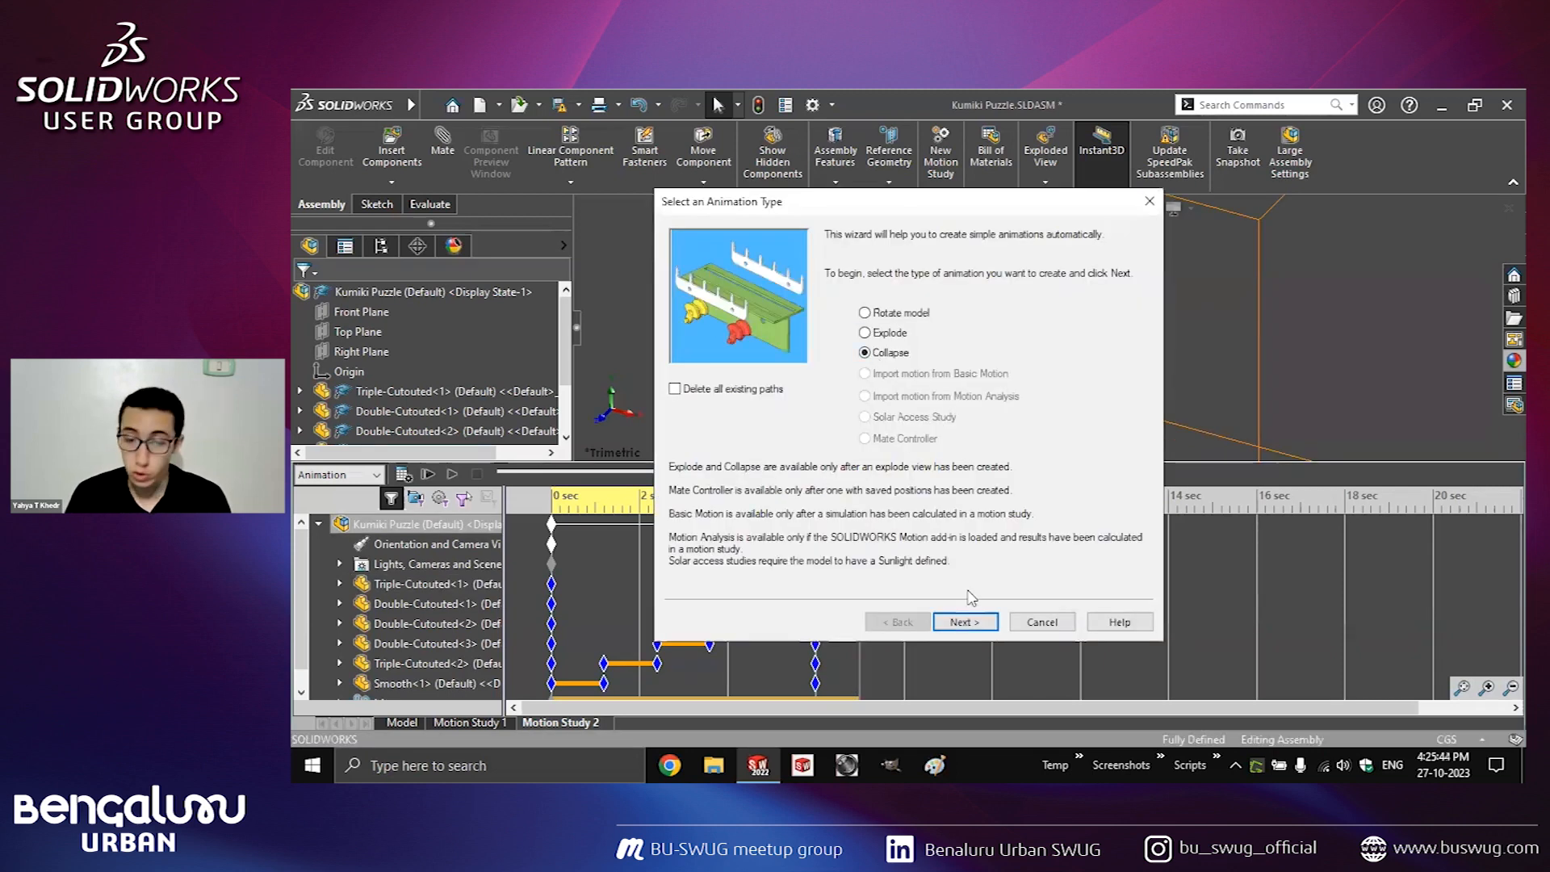
left_click(965, 622)
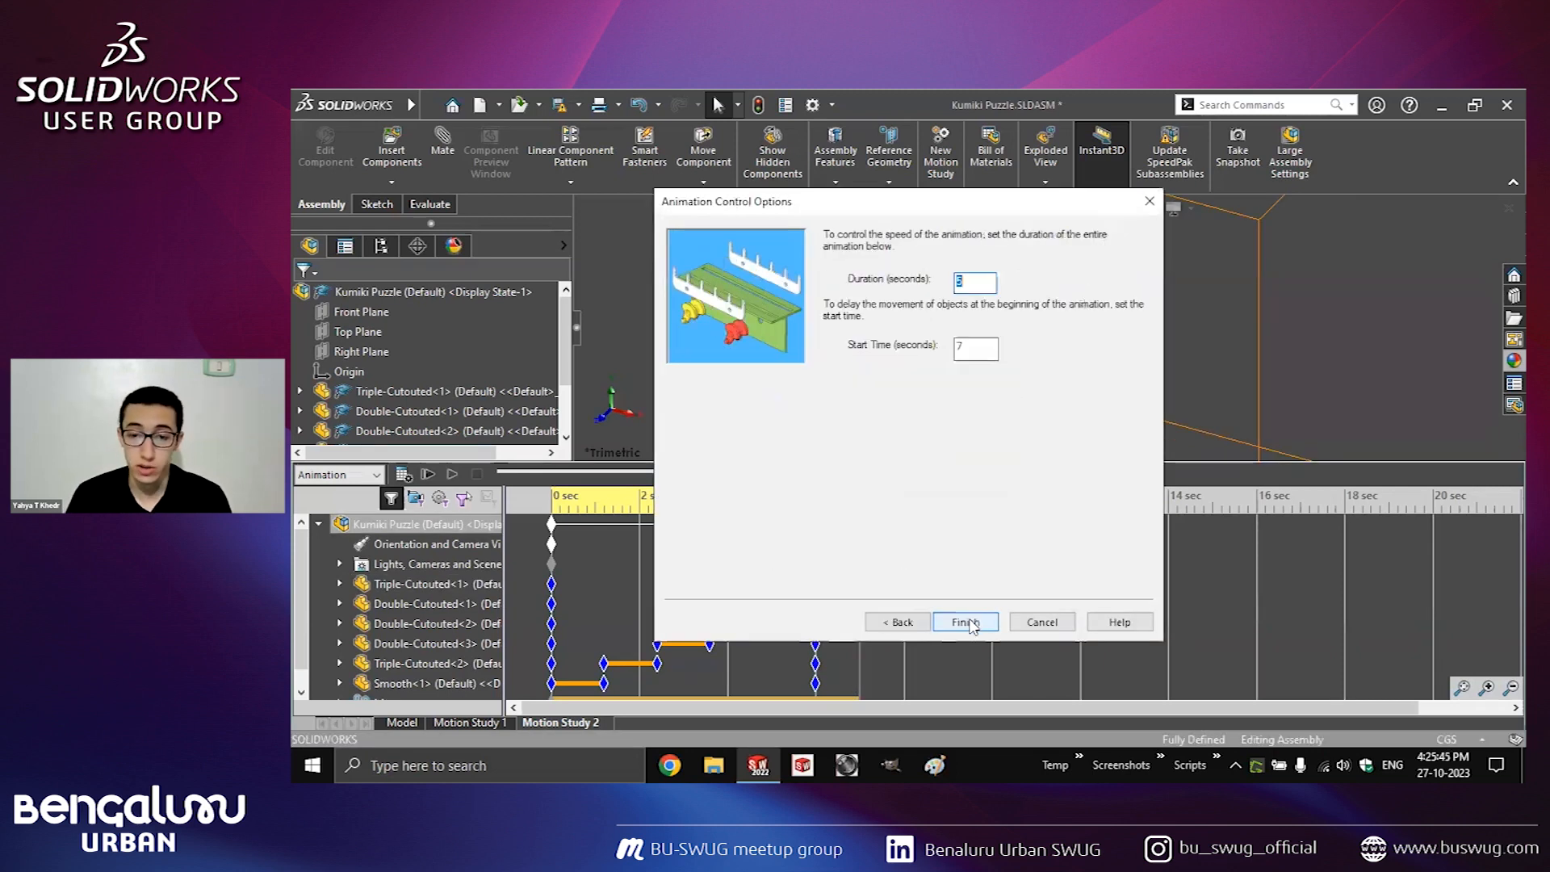
double_click(973, 347)
left_click_drag(870, 197, 1159, 222)
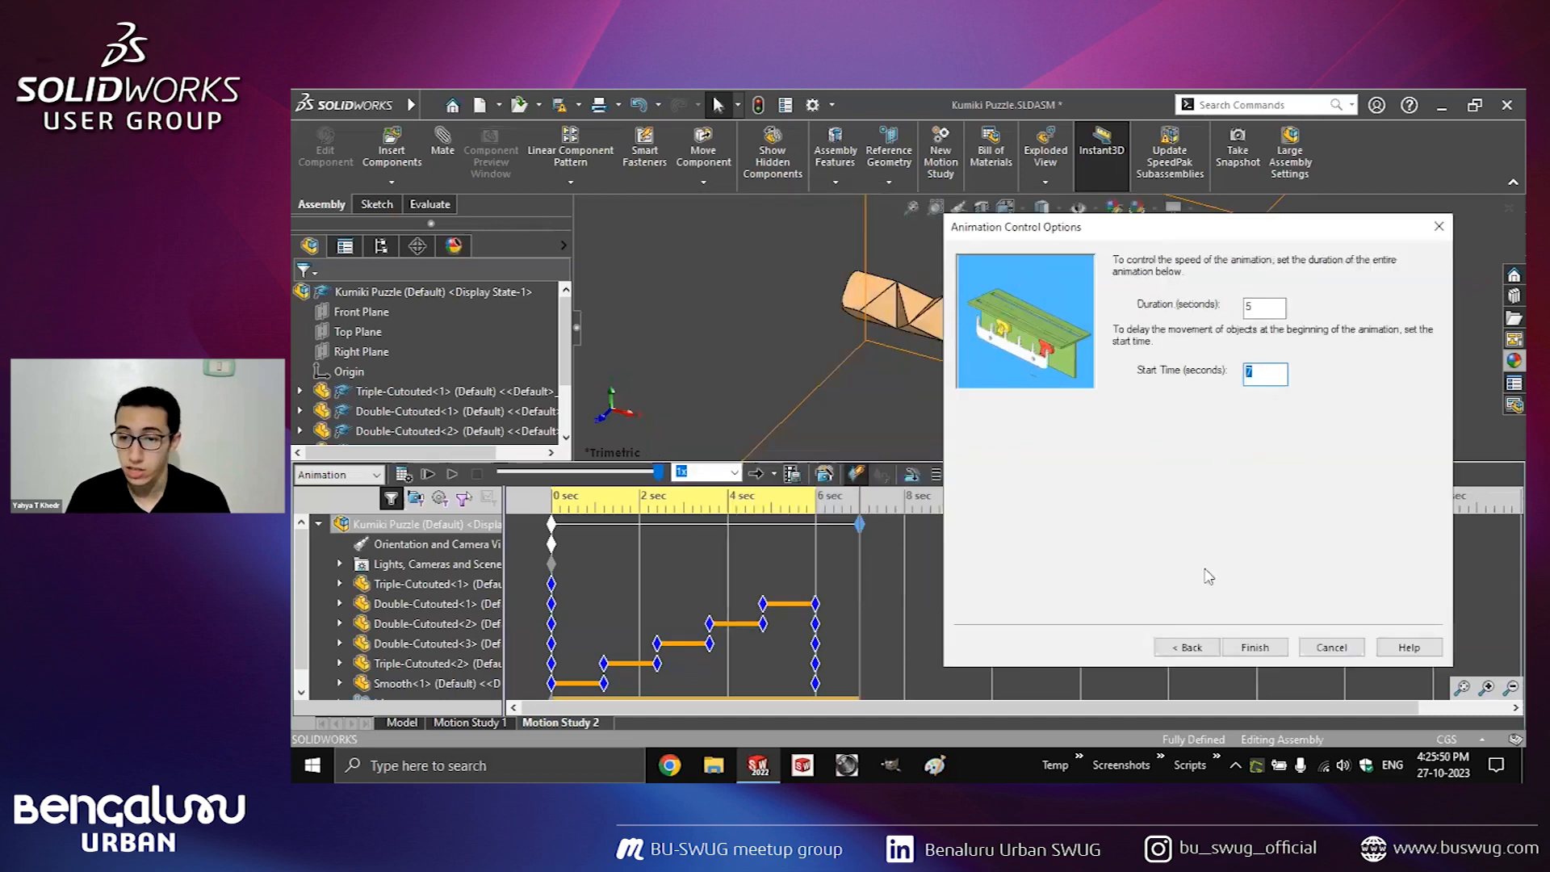
left_click_drag(1268, 308, 1186, 316)
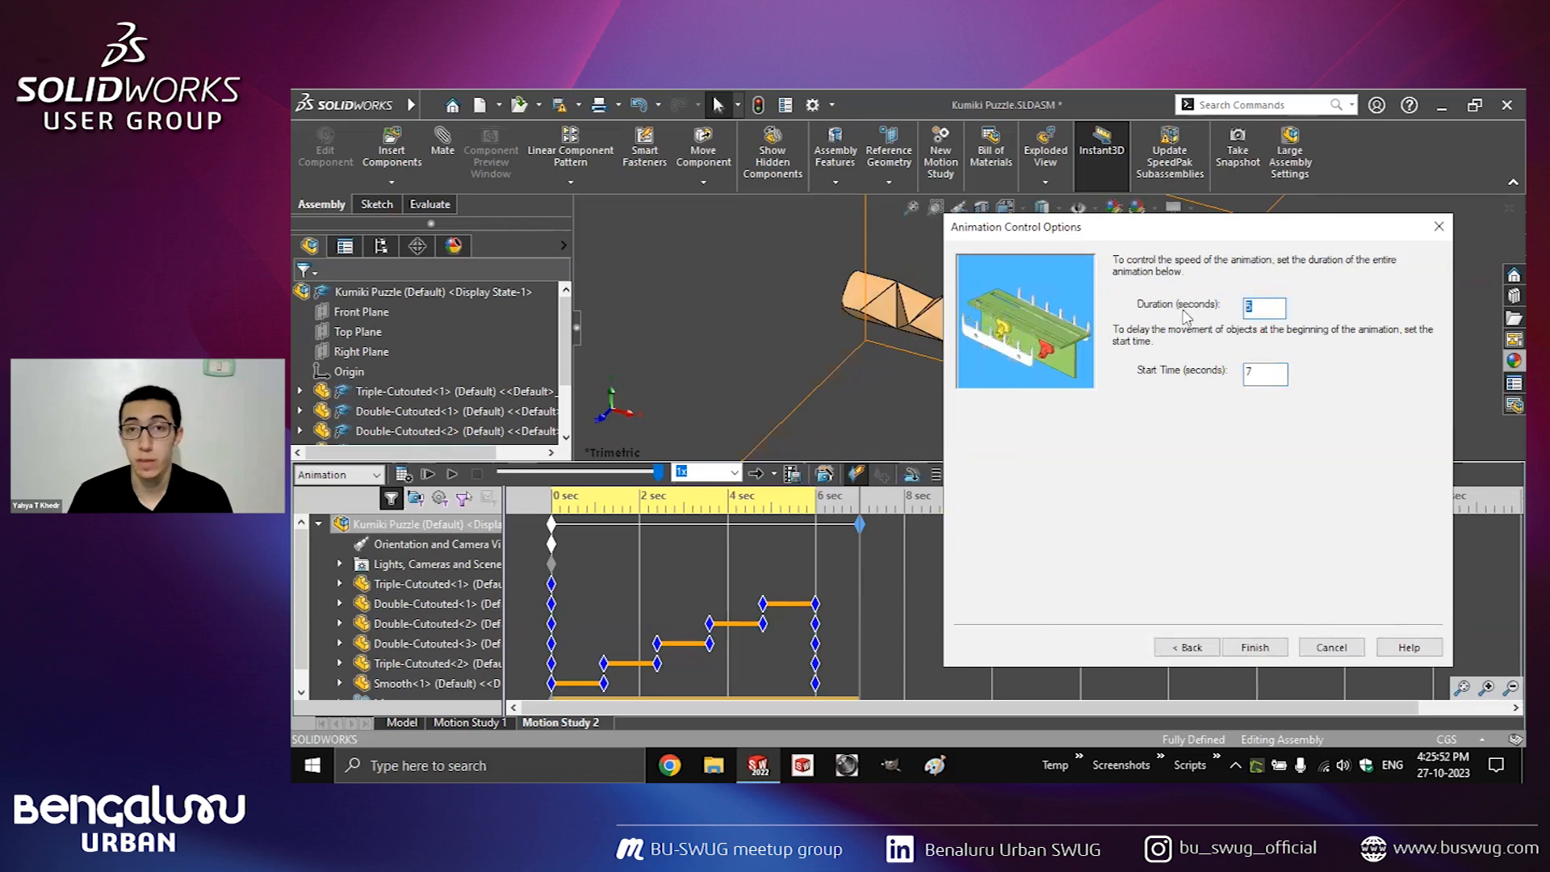
type("3")
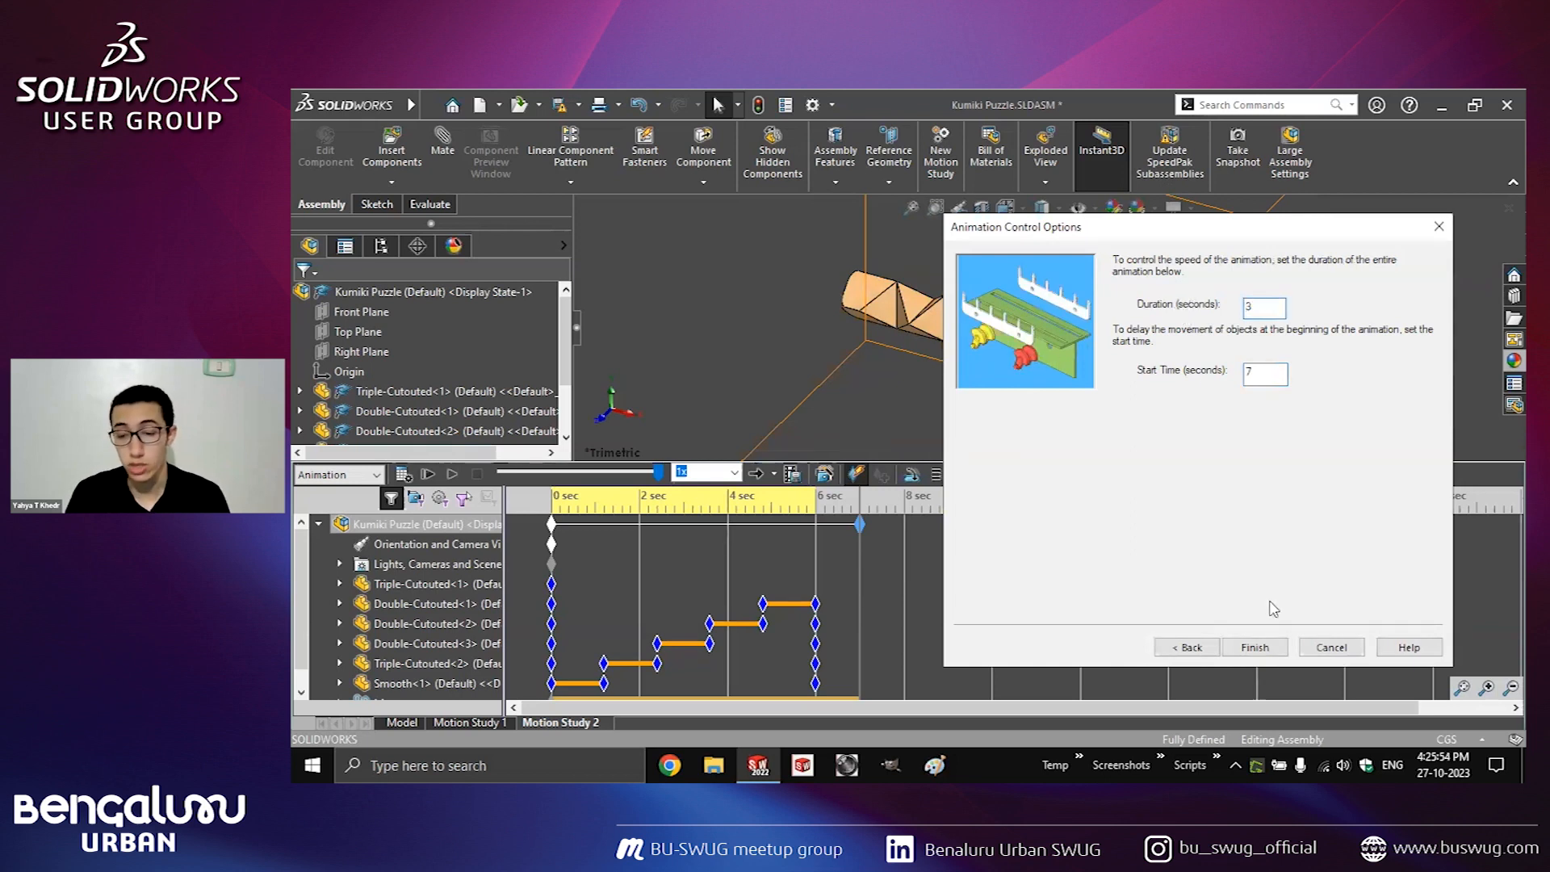
left_click(1256, 647)
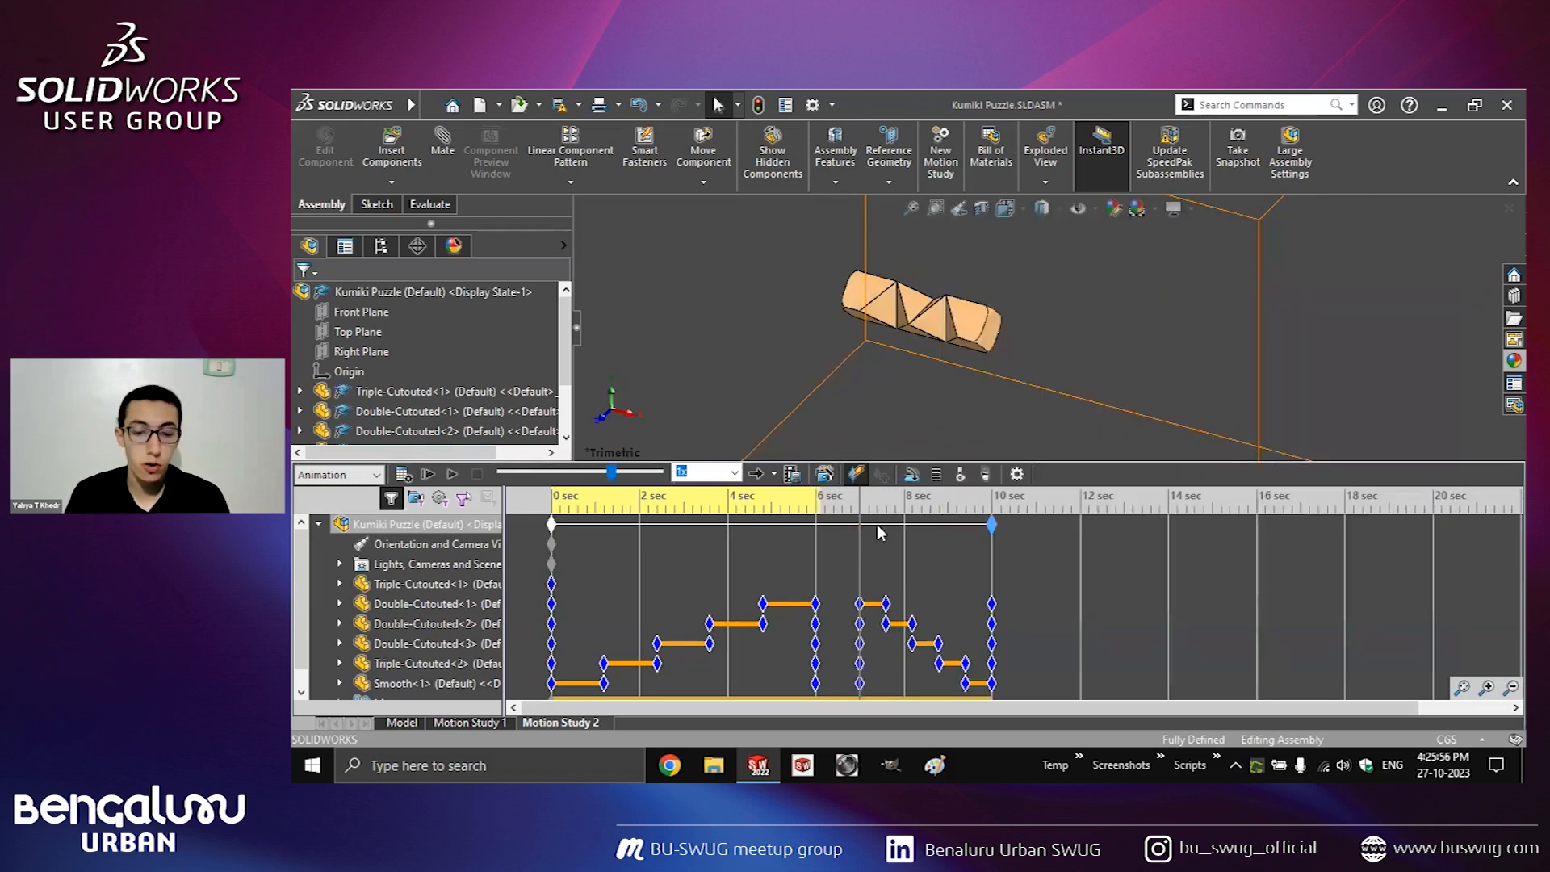
Calculate the motion study to review the explode sequence followed by the collapse.
left_click(428, 474)
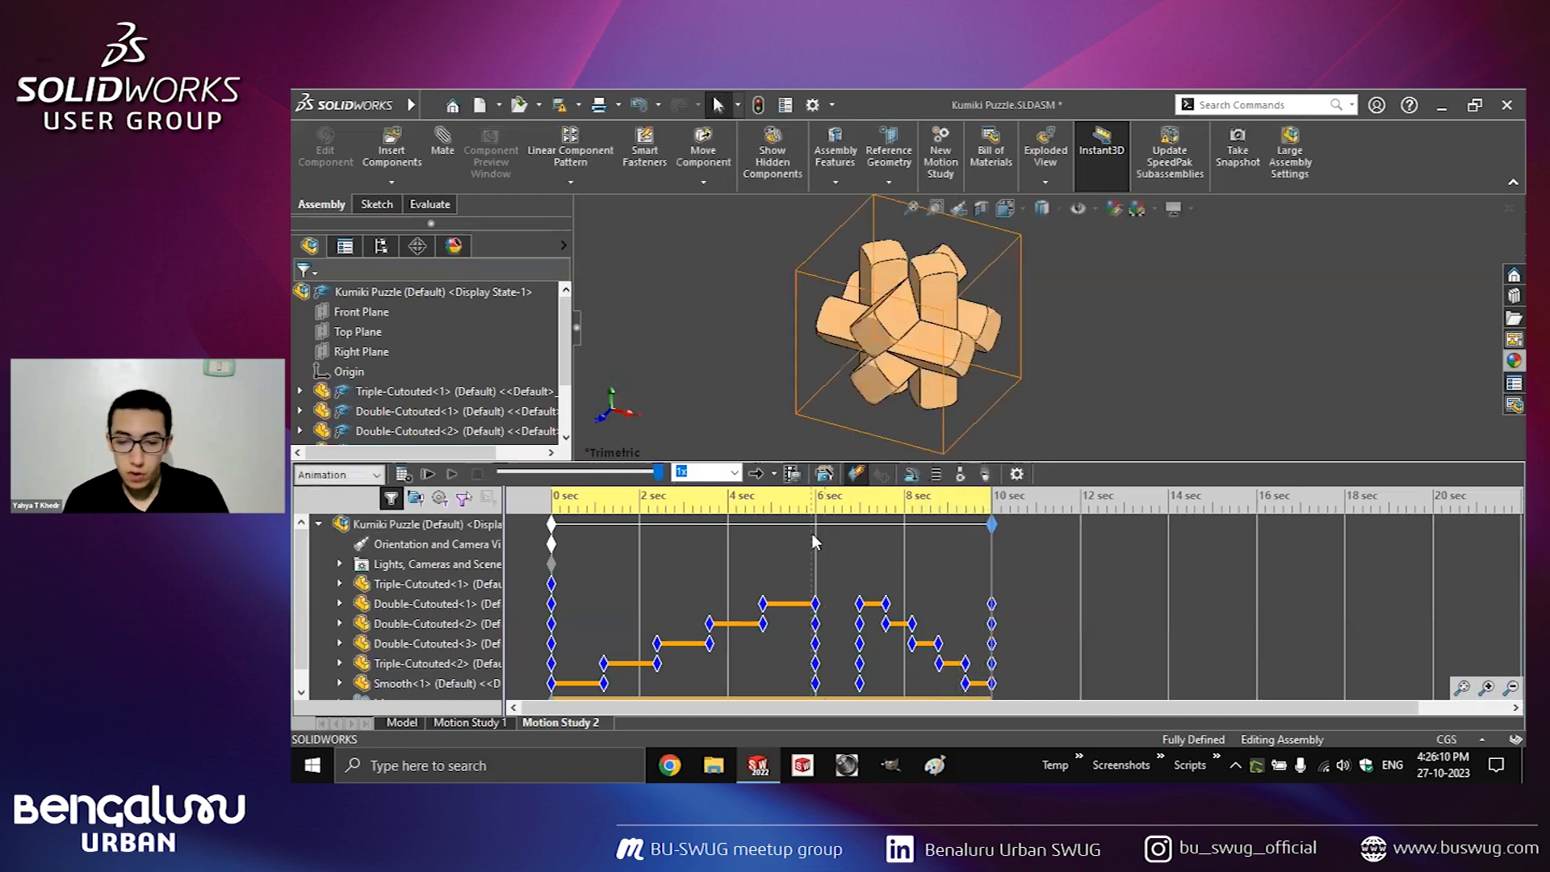
left_click(576, 628)
Move all keys from 6 seconds onward about 2 seconds later, pull the Double-Cutouted<1> and <2> keys back to about 4 seconds, and return to 0 seconds.
scroll(308, 611, "down", 1)
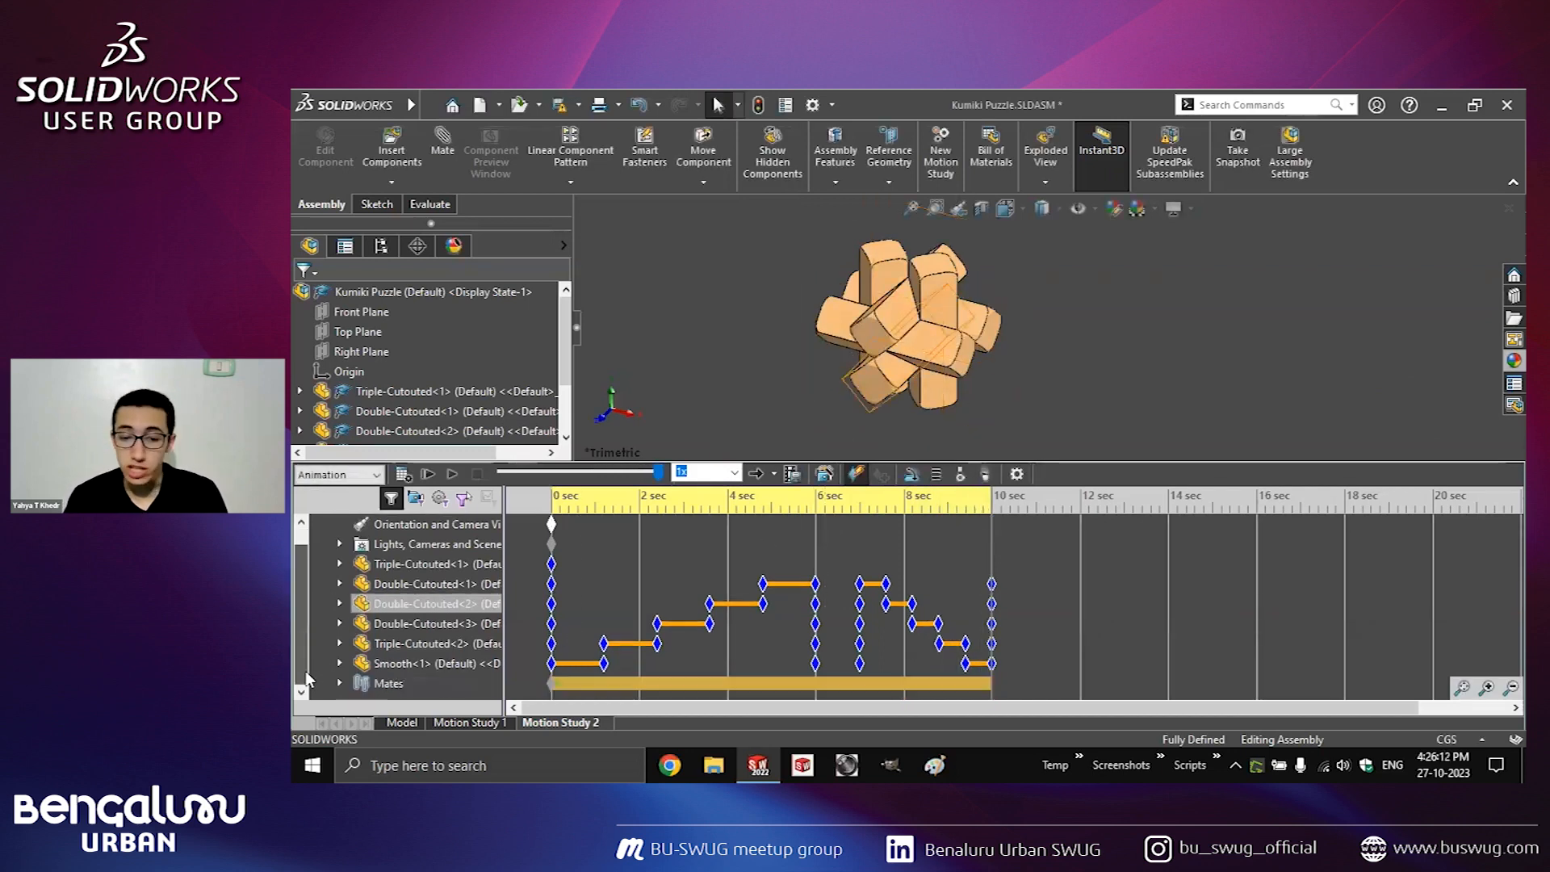
left_click(790, 643)
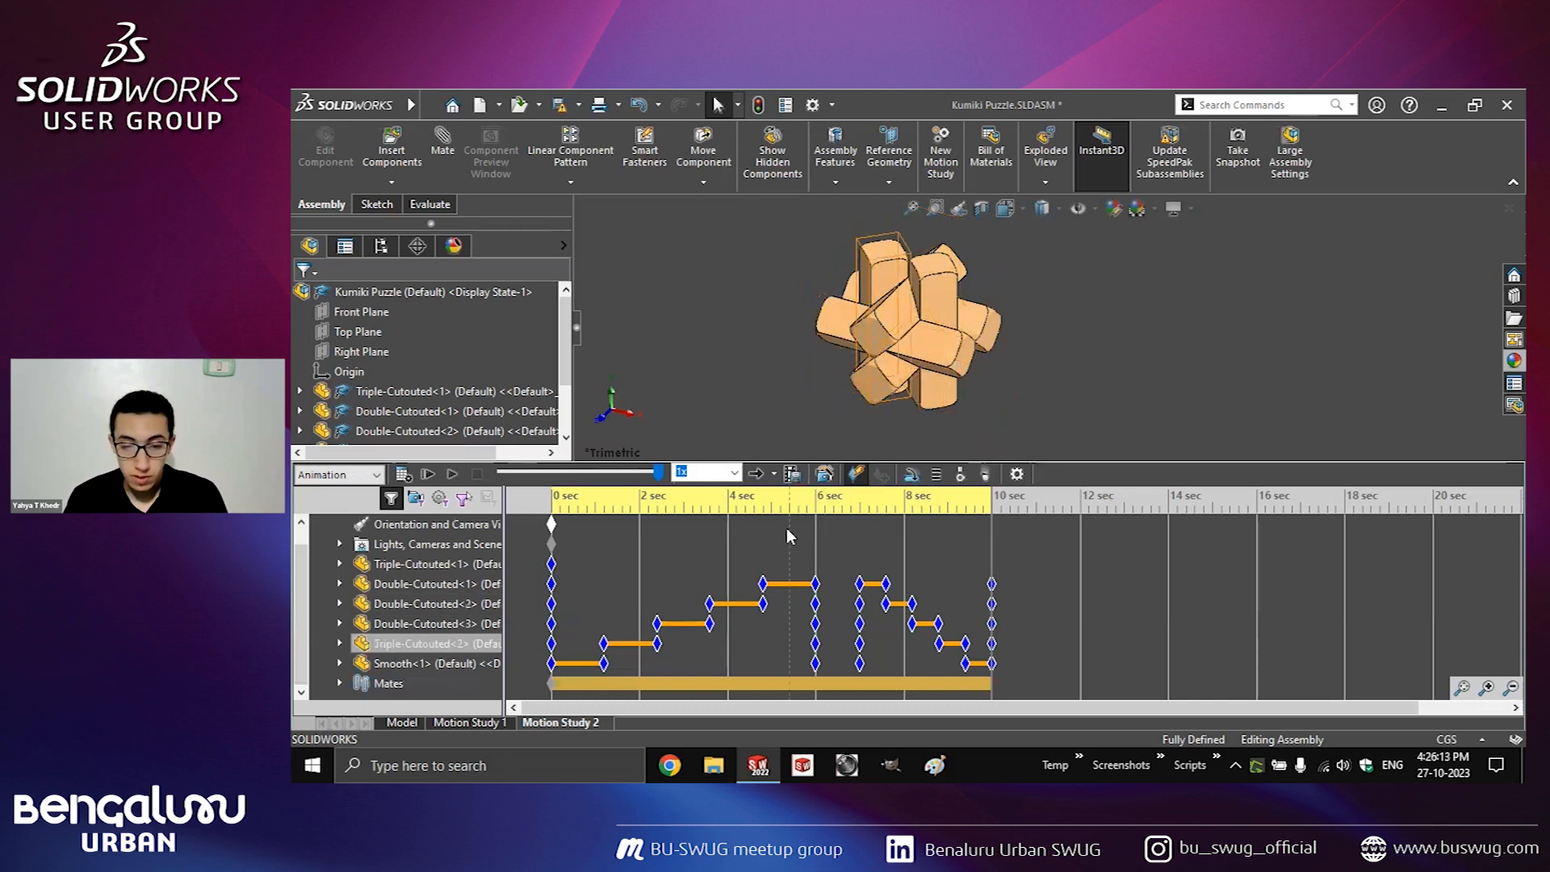
left_click_drag(1067, 698, 909, 580)
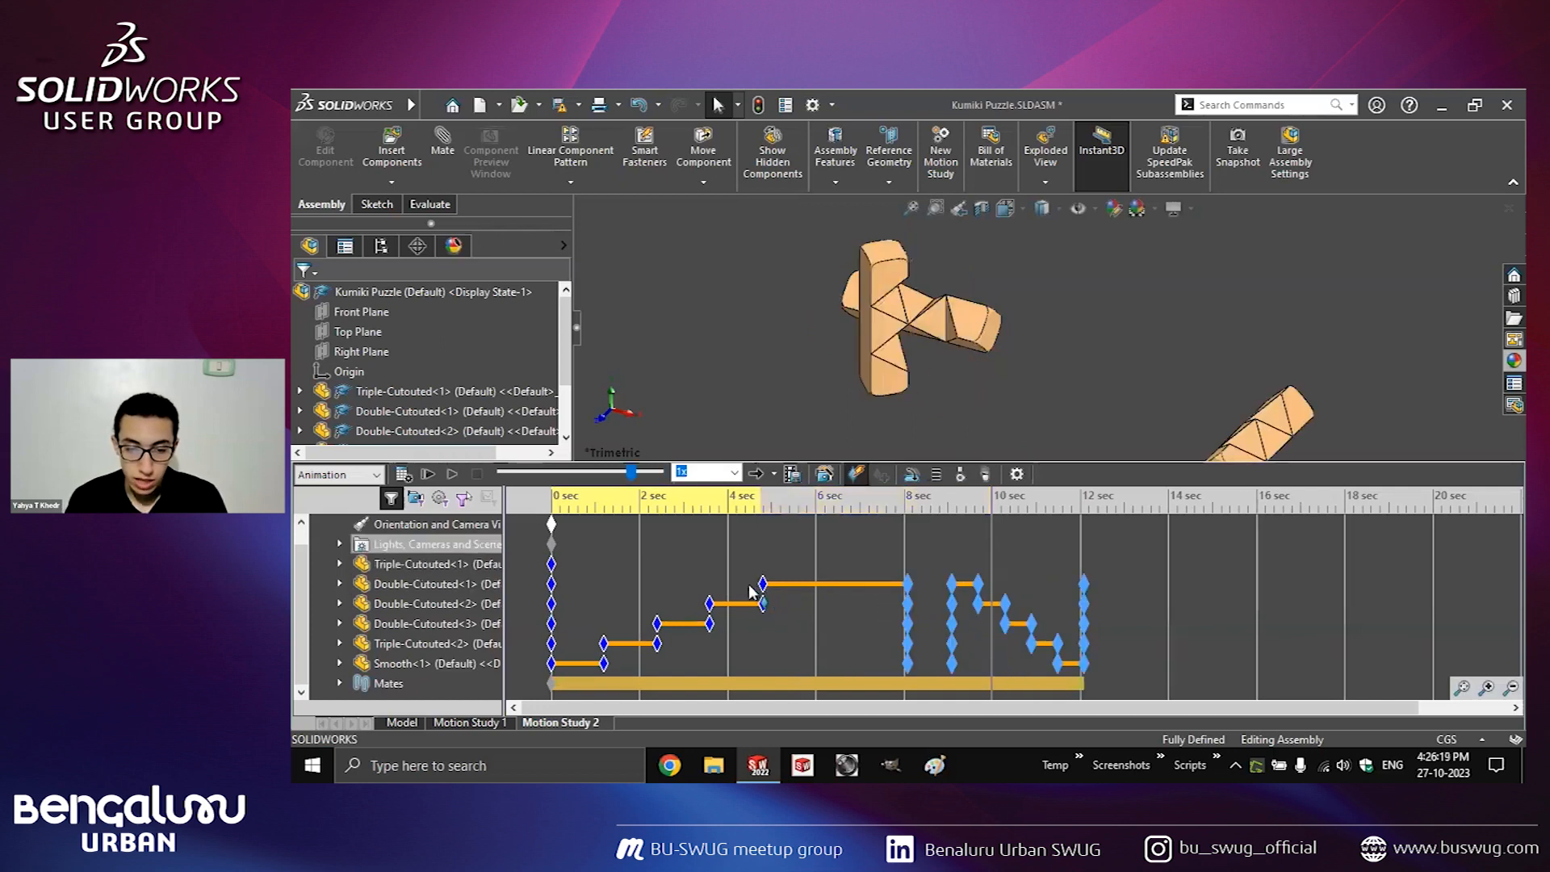
mouse_move(751, 563)
left_mouse_down()
mouse_move(779, 611)
mouse_move(731, 584)
left_mouse_up()
left_click(545, 504)
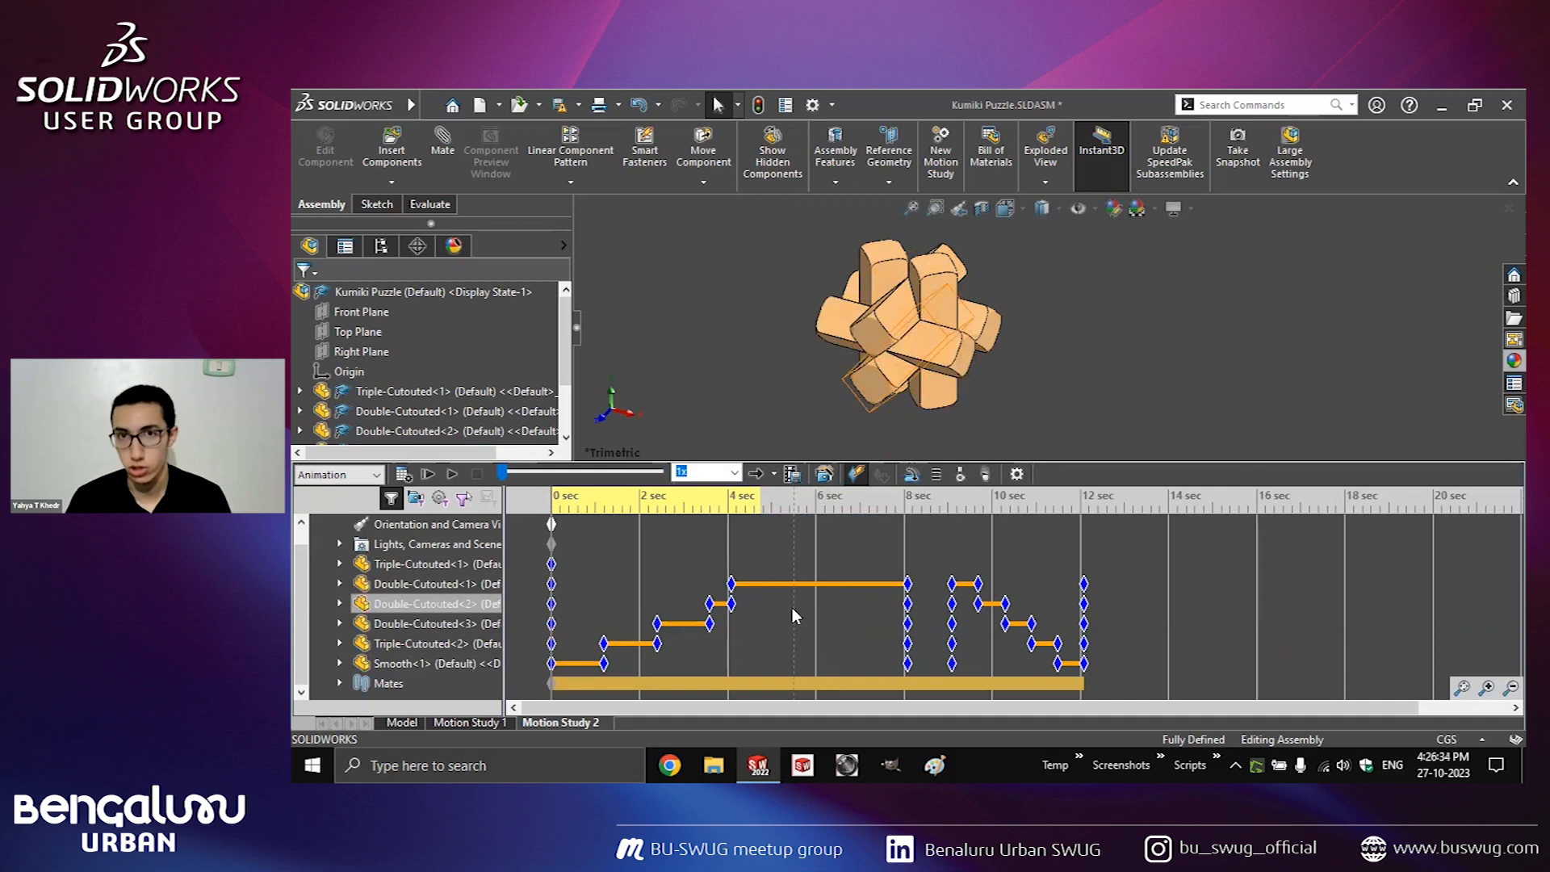
Decline saving the modified Kumiki Puzzle documents and switch to the Animation Techniques slide.
key("ctrl+s")
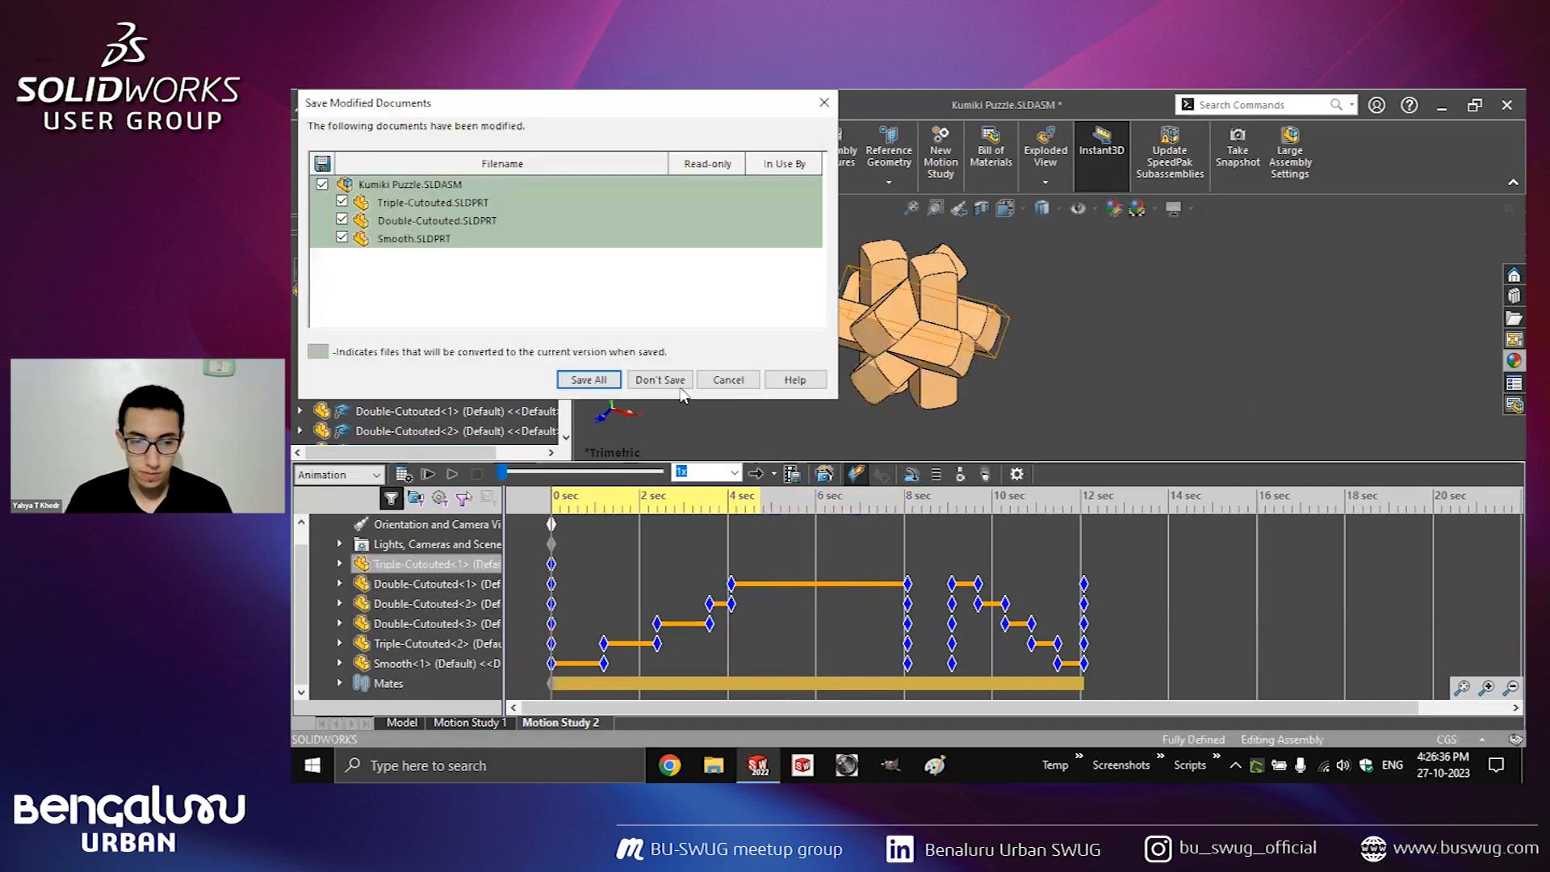
left_click(660, 379)
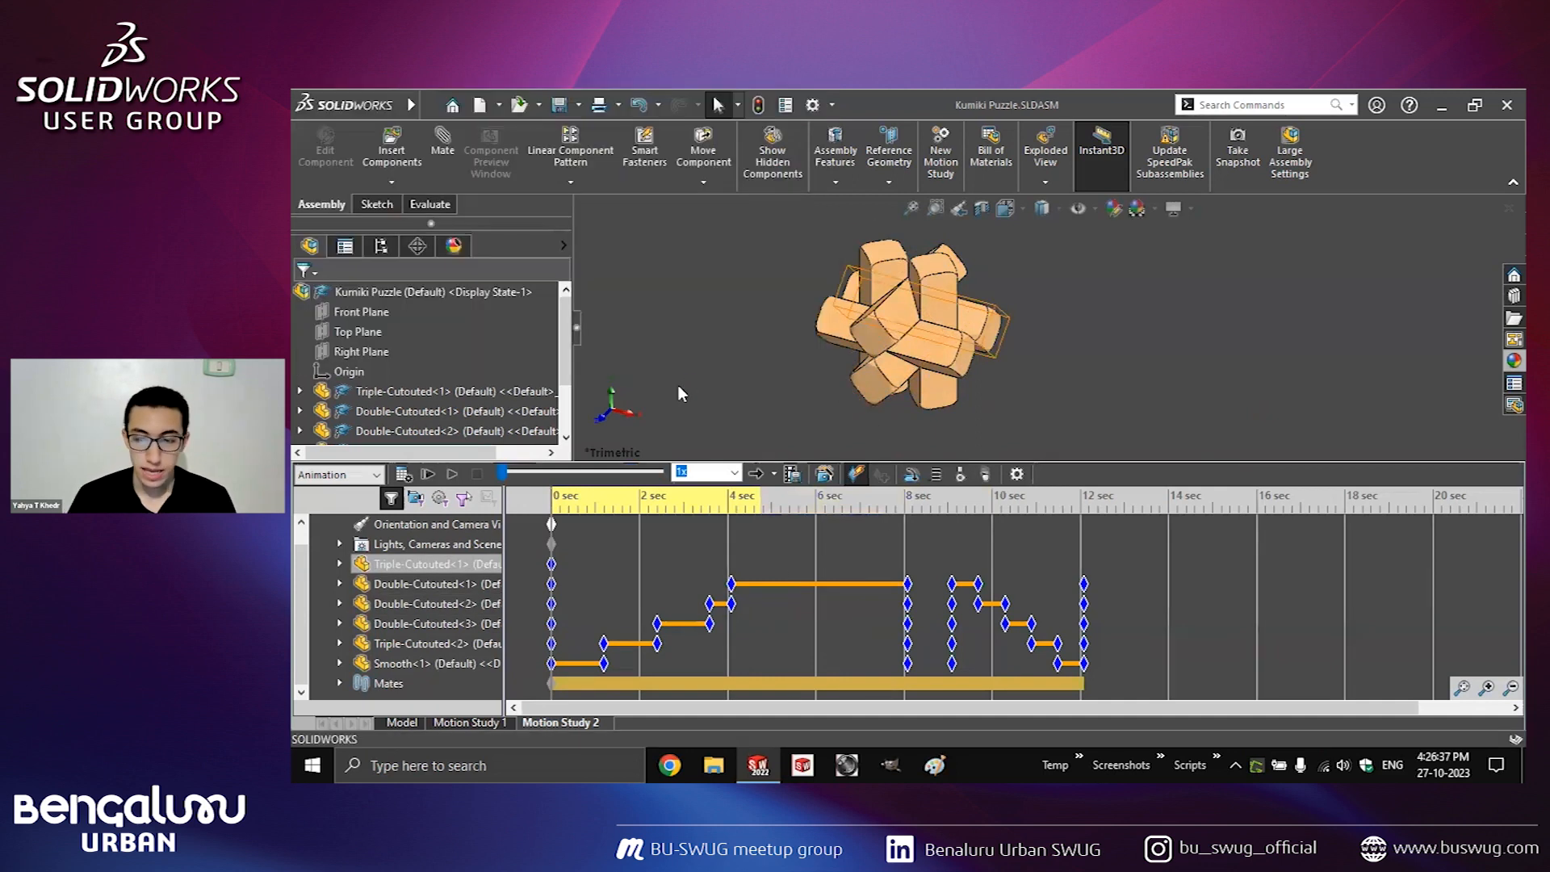
key("alt+Tab")
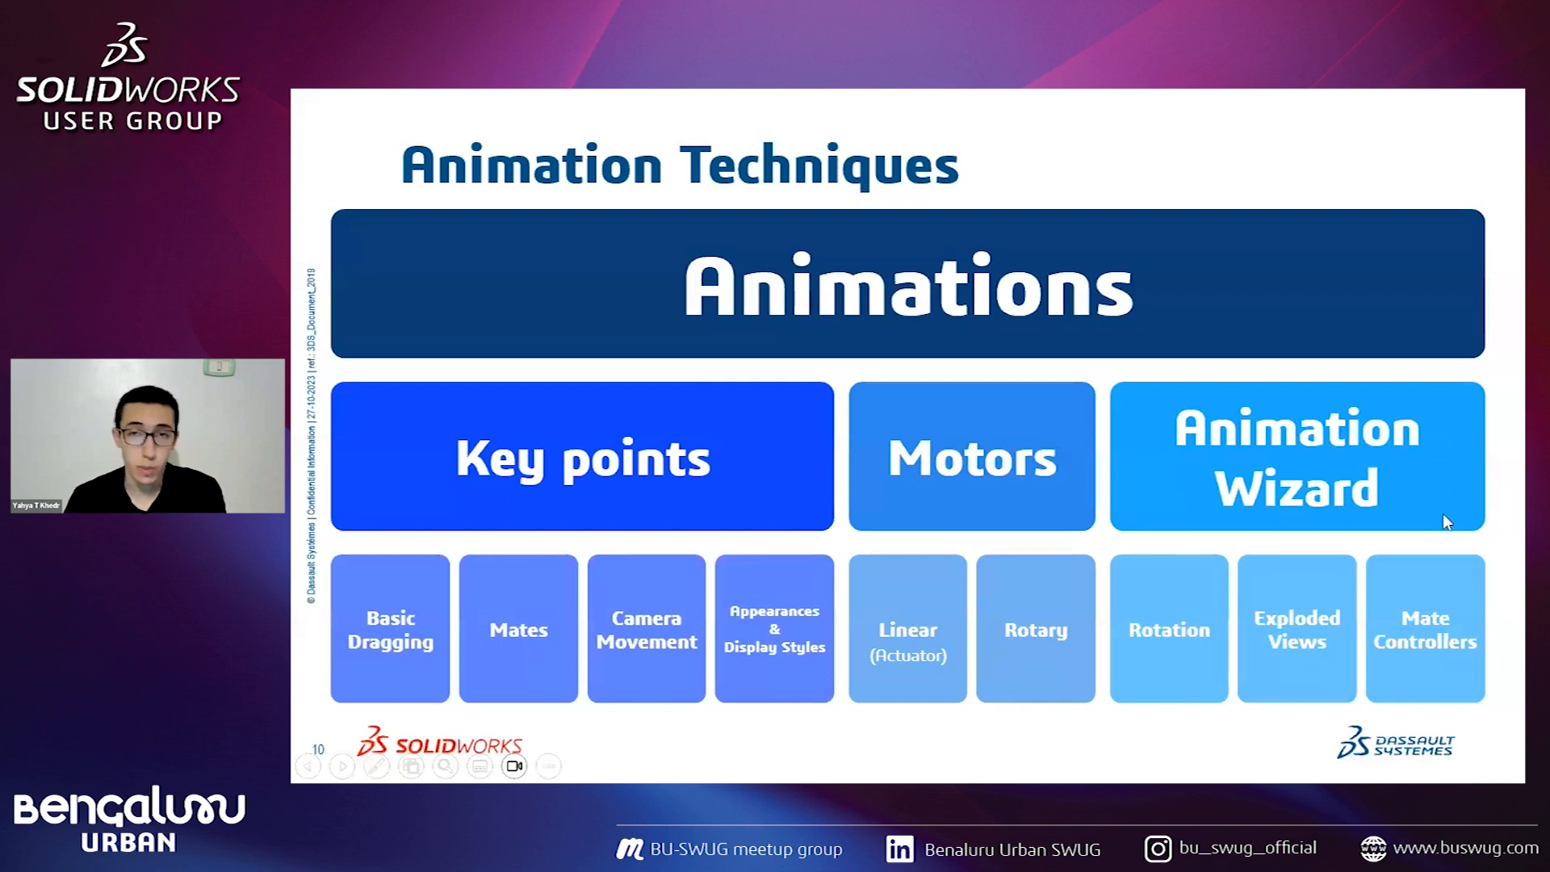
left_click(1421, 628)
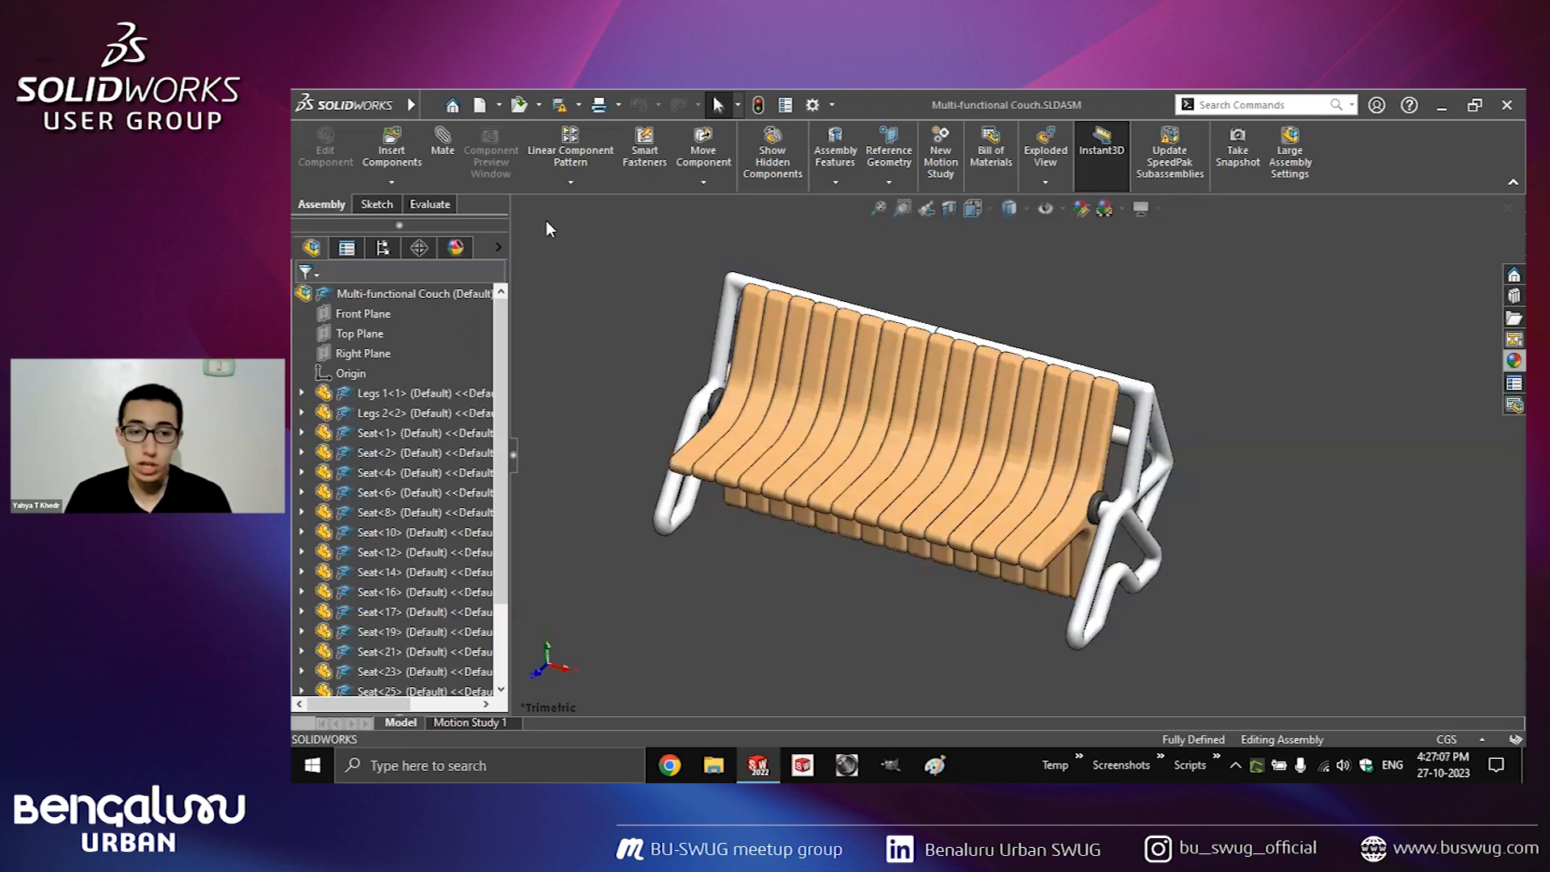
Start a Mate Controller in the Multi-functional Couch assembly and collect all supported mates.
left_click(533, 106)
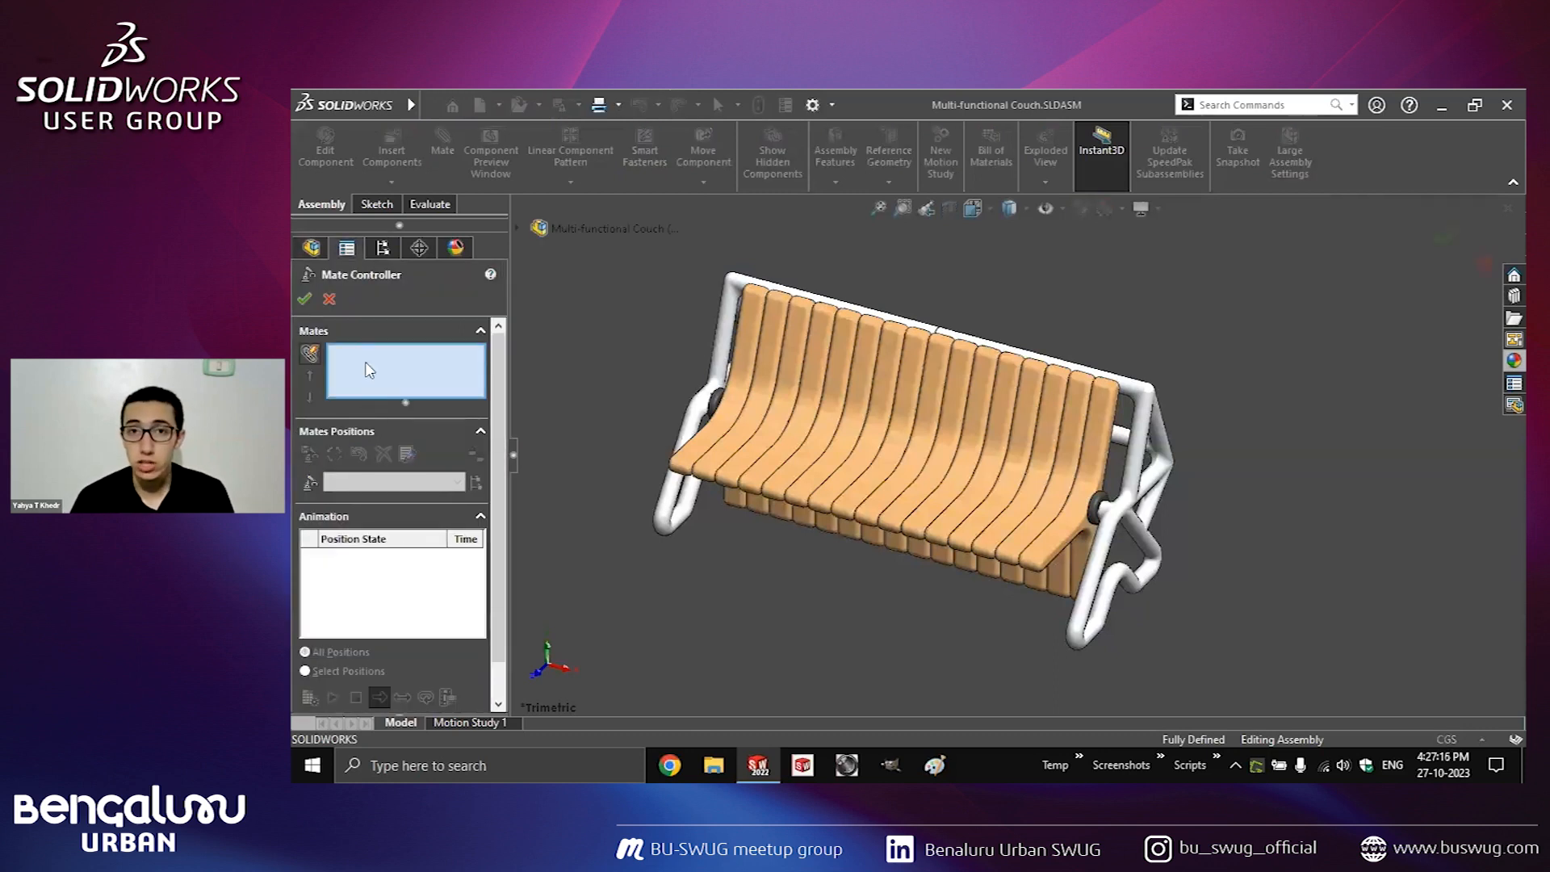
left_click(310, 354)
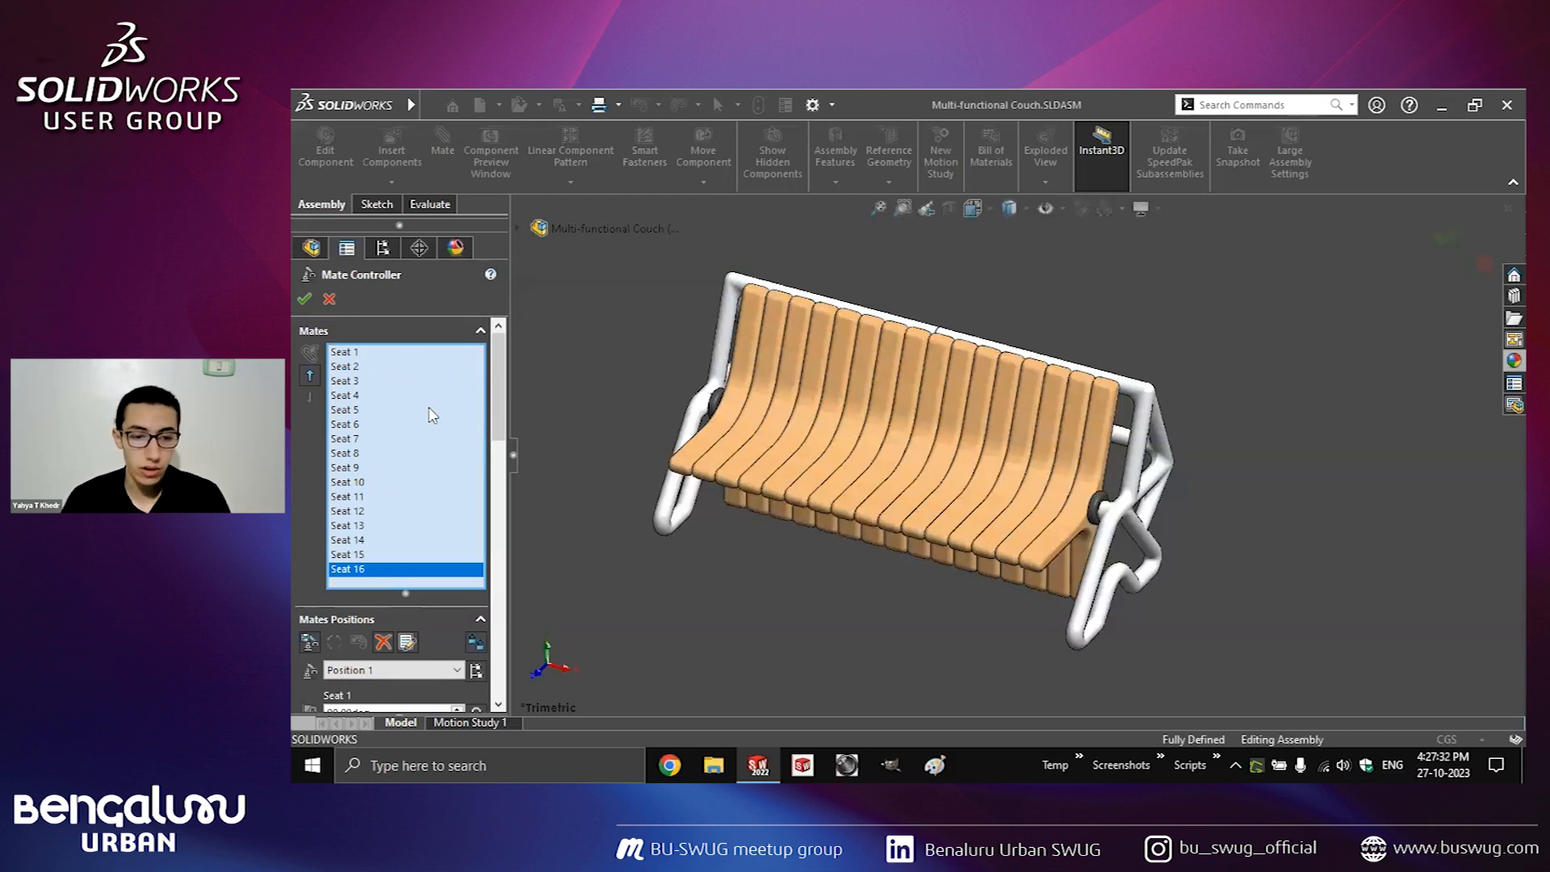
Examine the seat angle mates in the couch's assembly tree from the Right view, and return to the Trimetric view.
key("c")
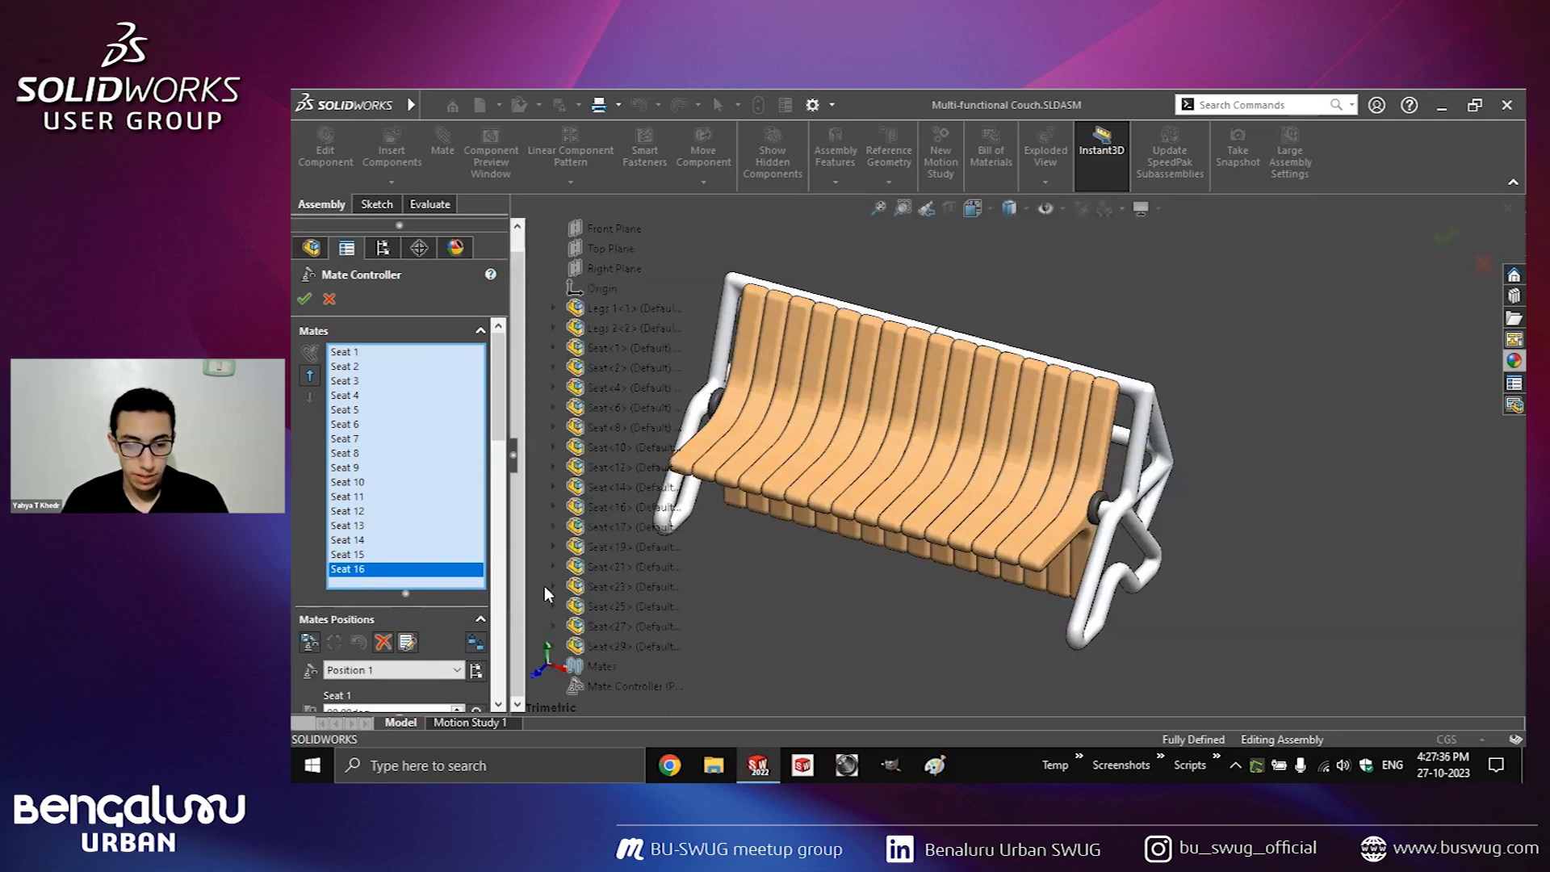
left_click(549, 665)
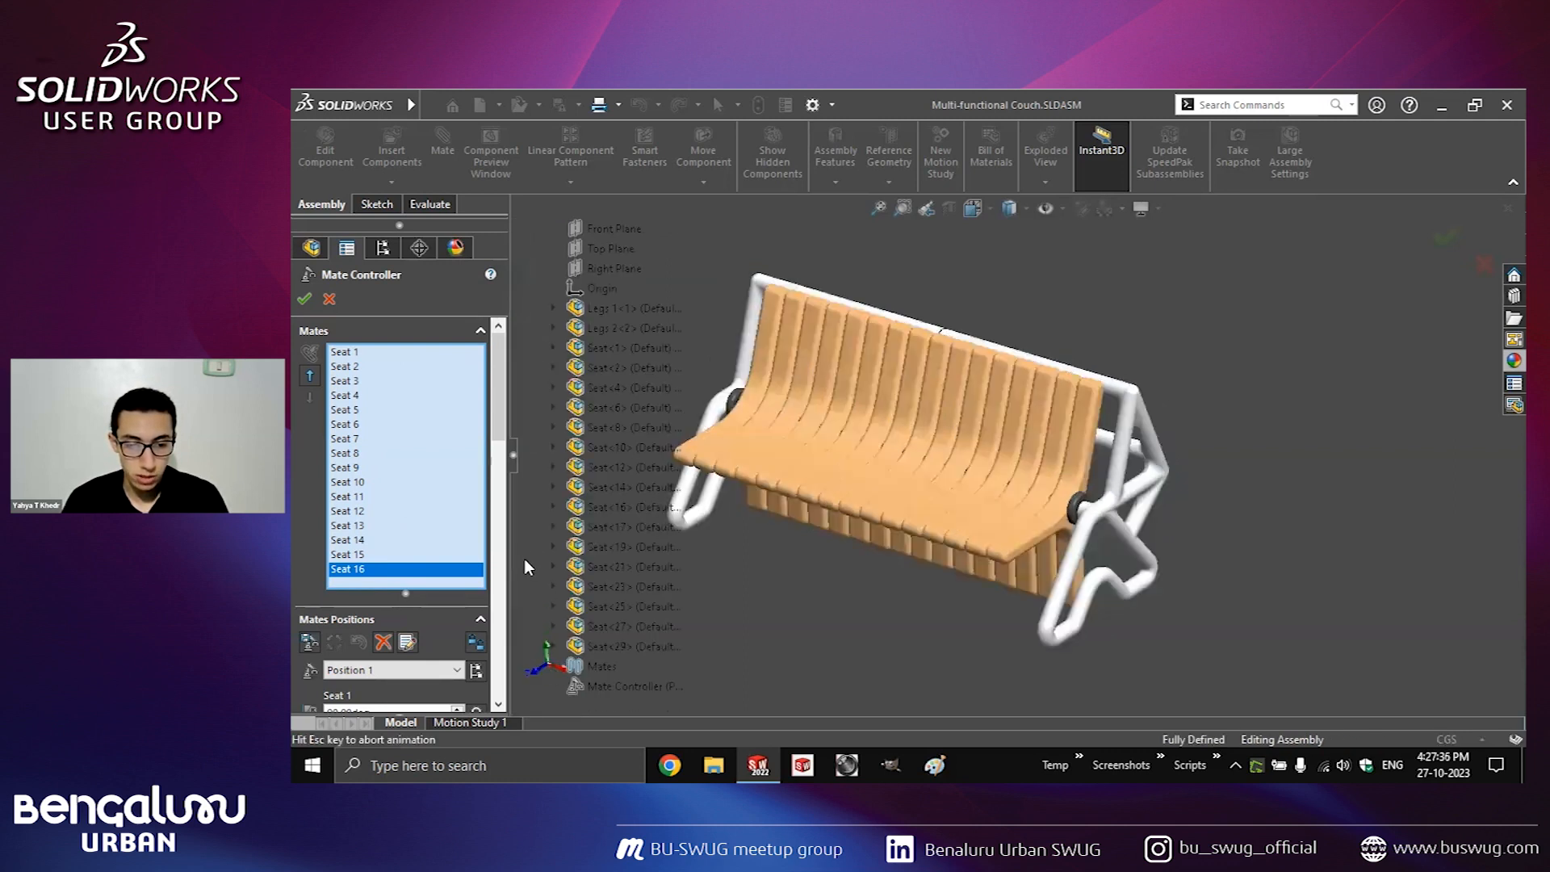
left_click(553, 665)
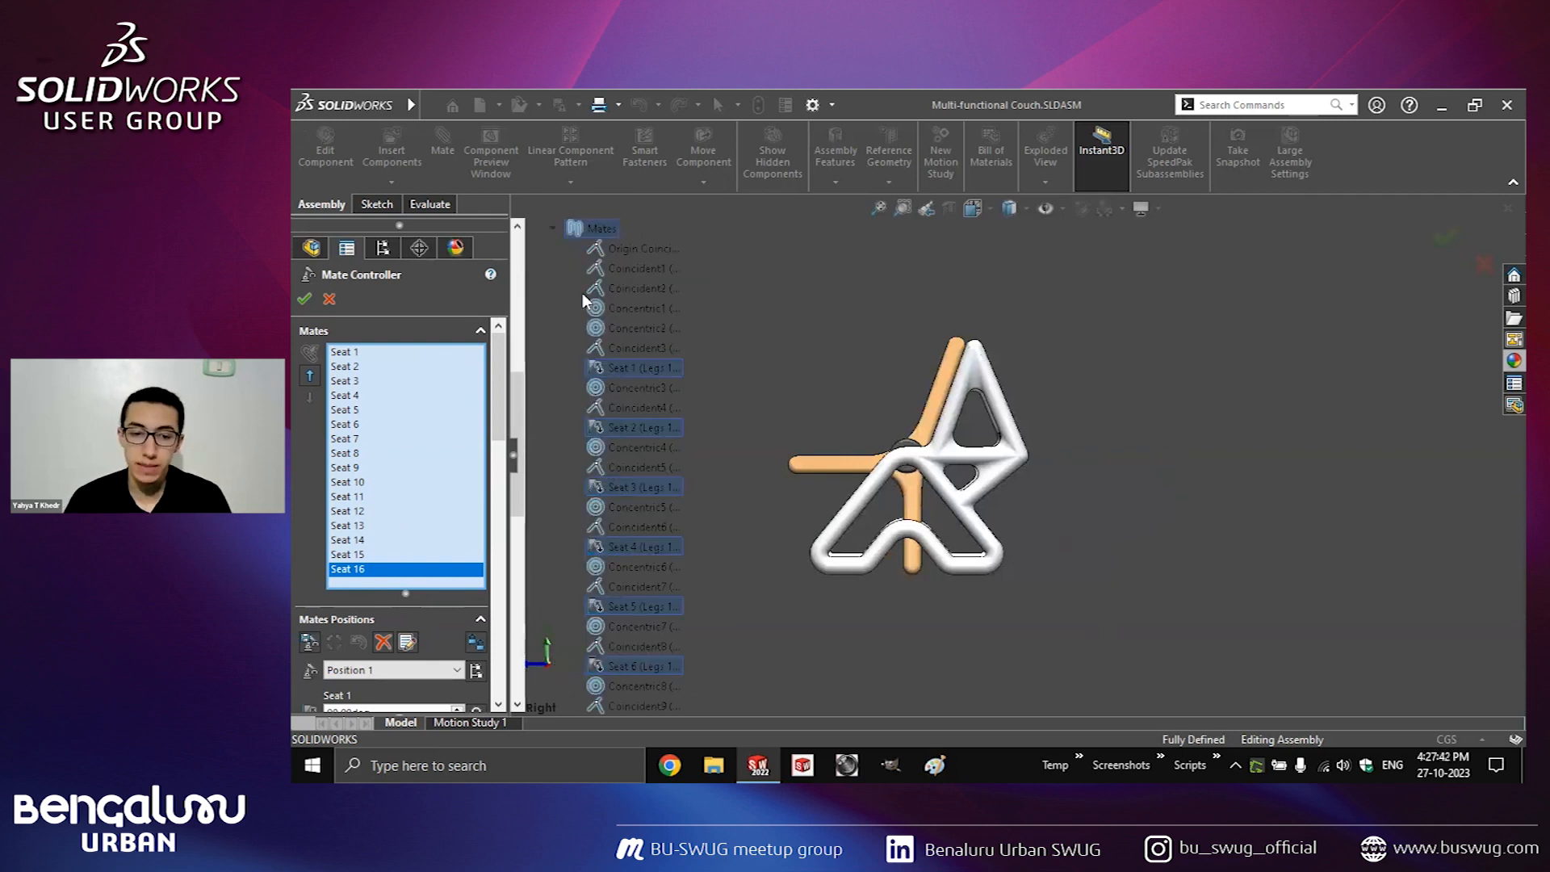
left_click(553, 229)
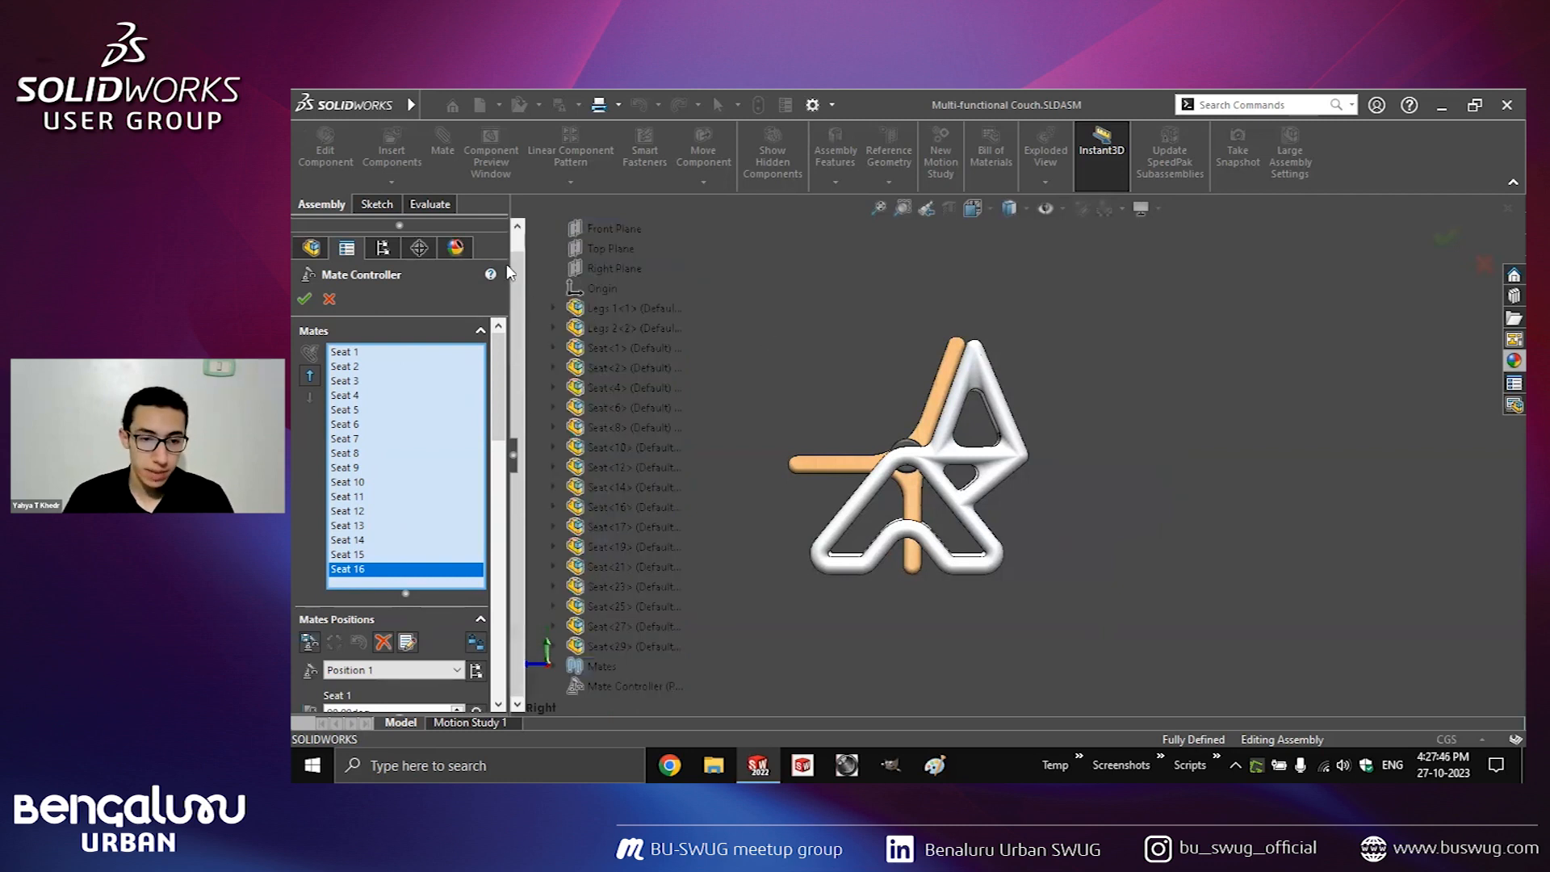
left_click(518, 227)
left_click(532, 230)
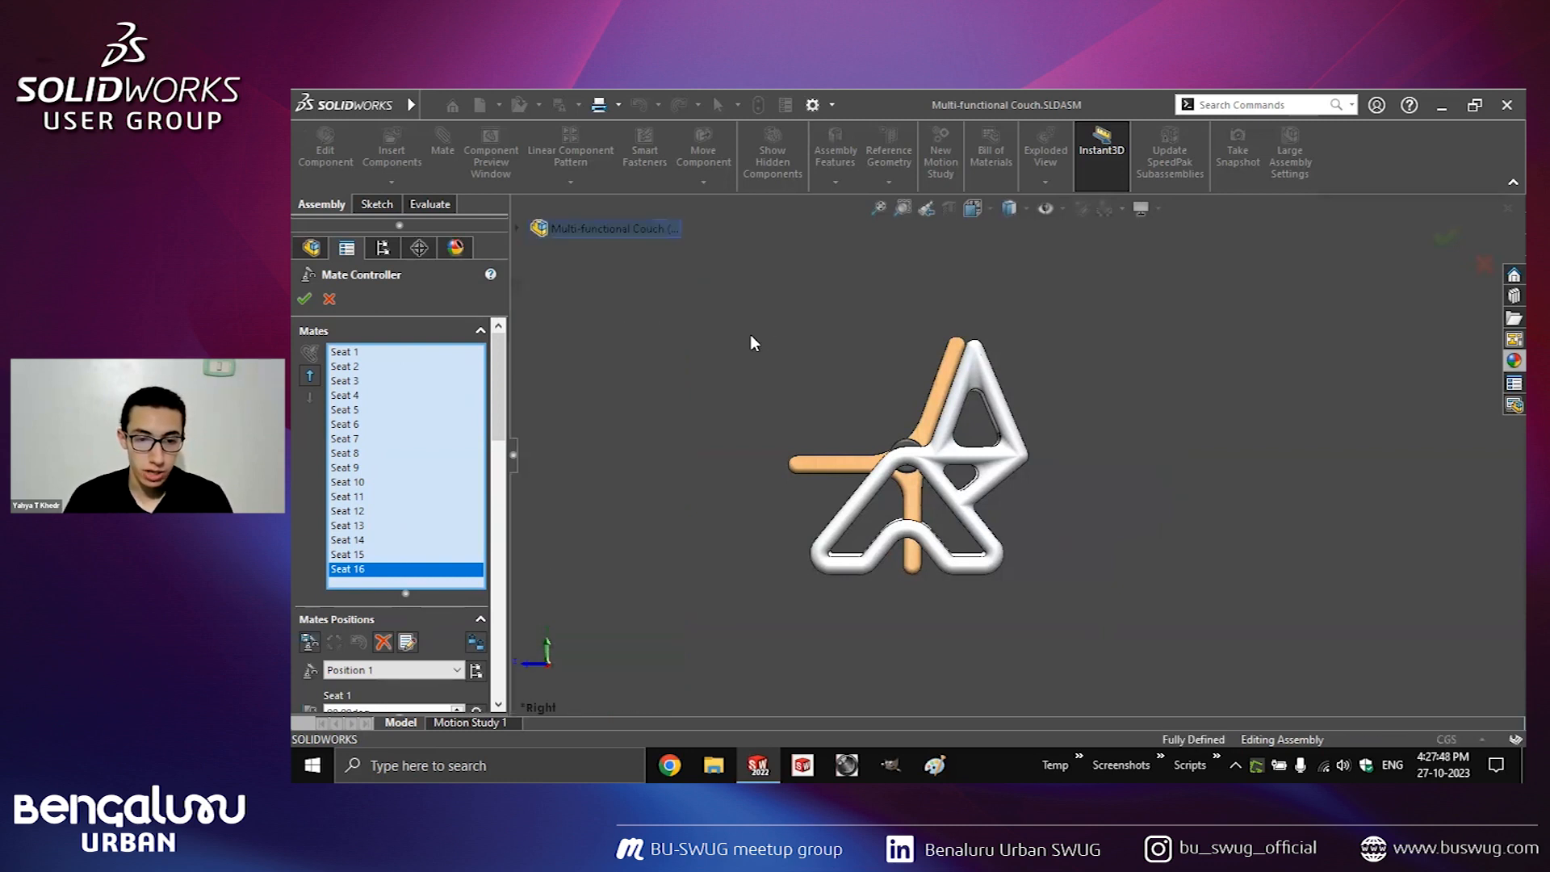
left_click(983, 239)
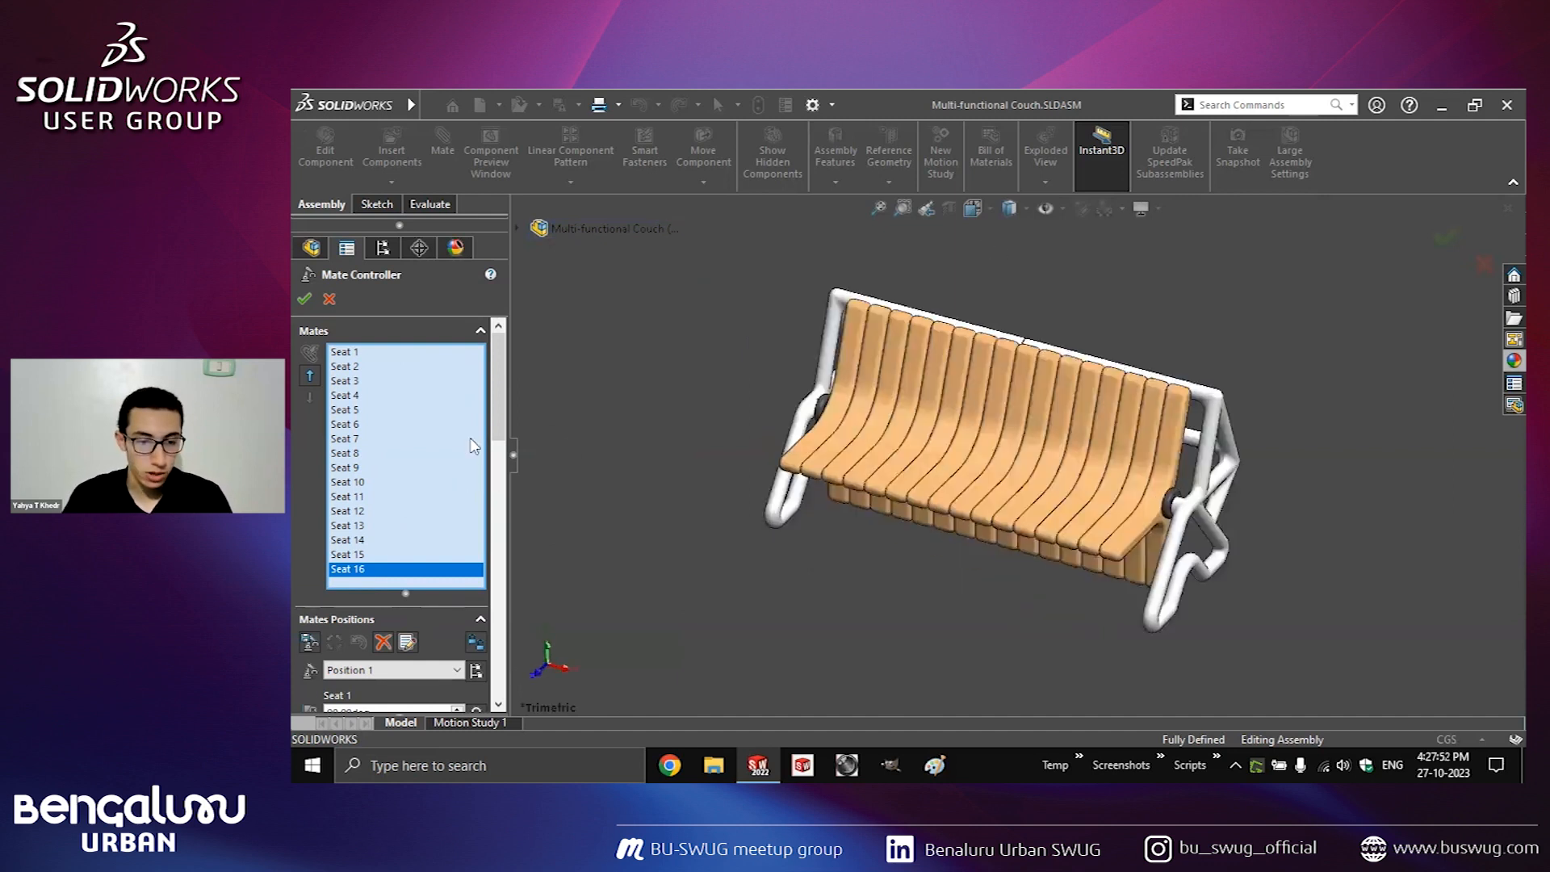
Add a second mate position named Position 2 to the mate controller.
left_click_drag(499, 391, 500, 470)
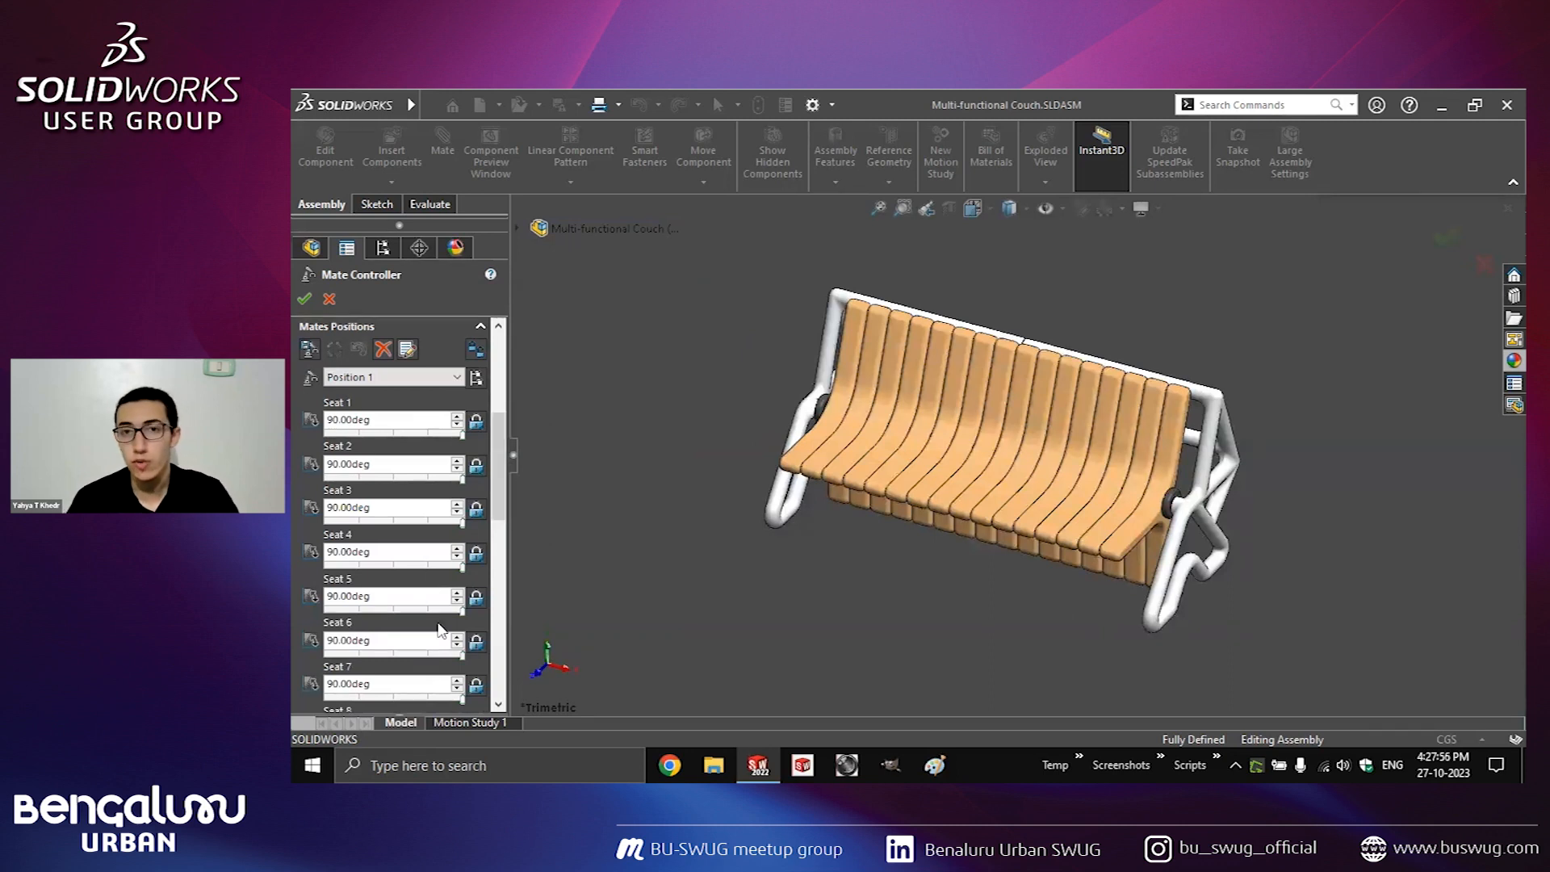
left_click(375, 379)
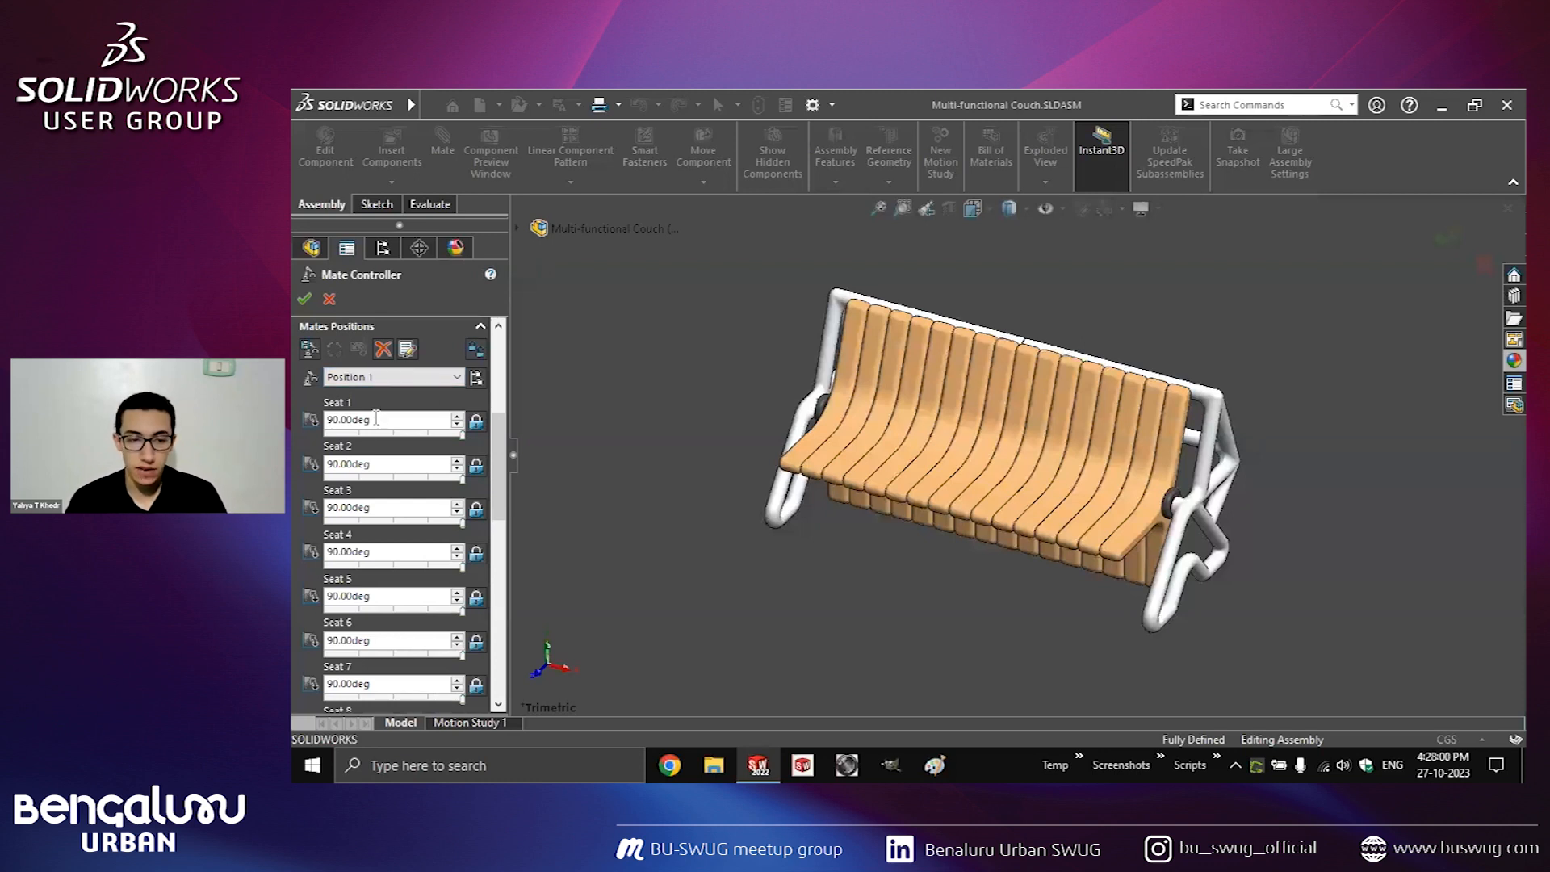
left_click(309, 348)
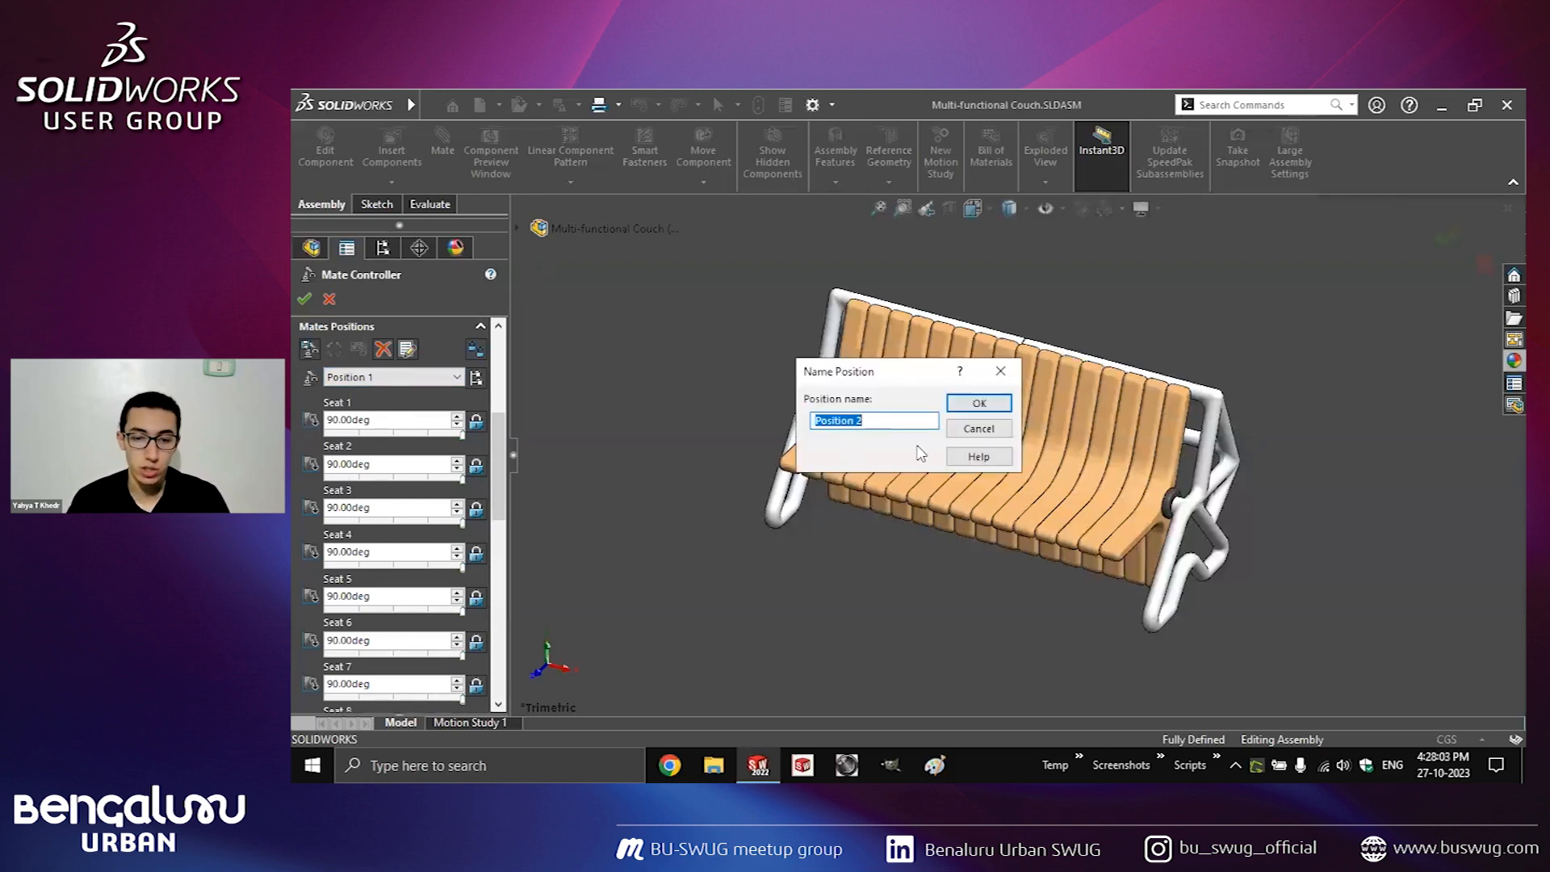
left_click(980, 403)
Set the angles of Seat 1 through Seat 16 to 0 degrees and update Position 2 with them.
left_click_drag(411, 419, 294, 434)
type("0")
key("Tab")
type("0")
key("Tab")
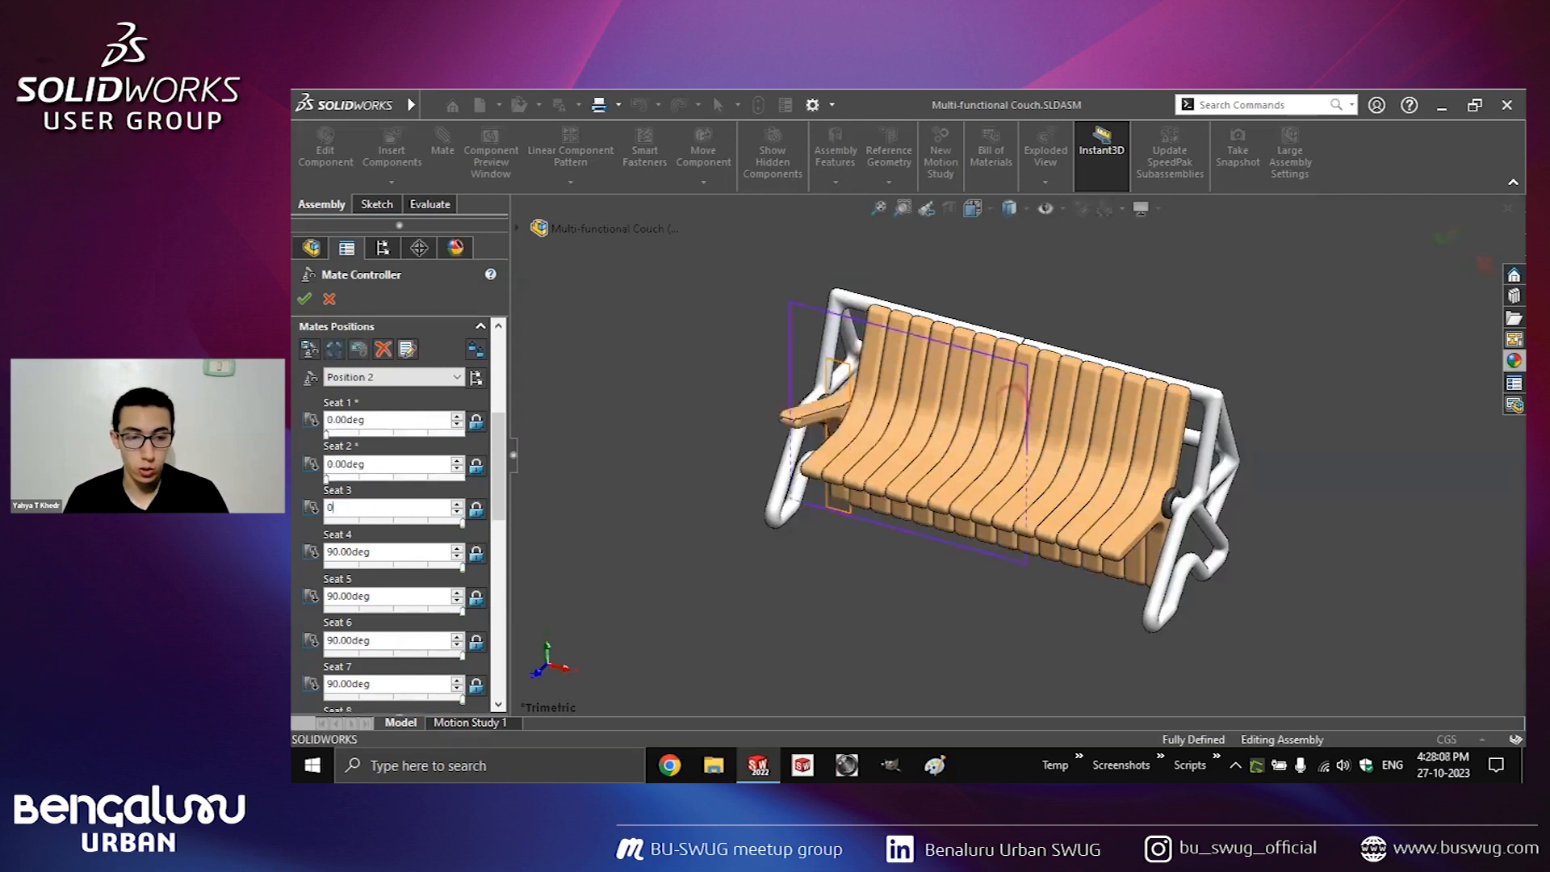
type("0")
key("Tab")
key("0")
key("Tab")
key("0")
key("Tab")
type("0")
key("Tab")
key("0")
key("Tab")
key("0")
key("Tab")
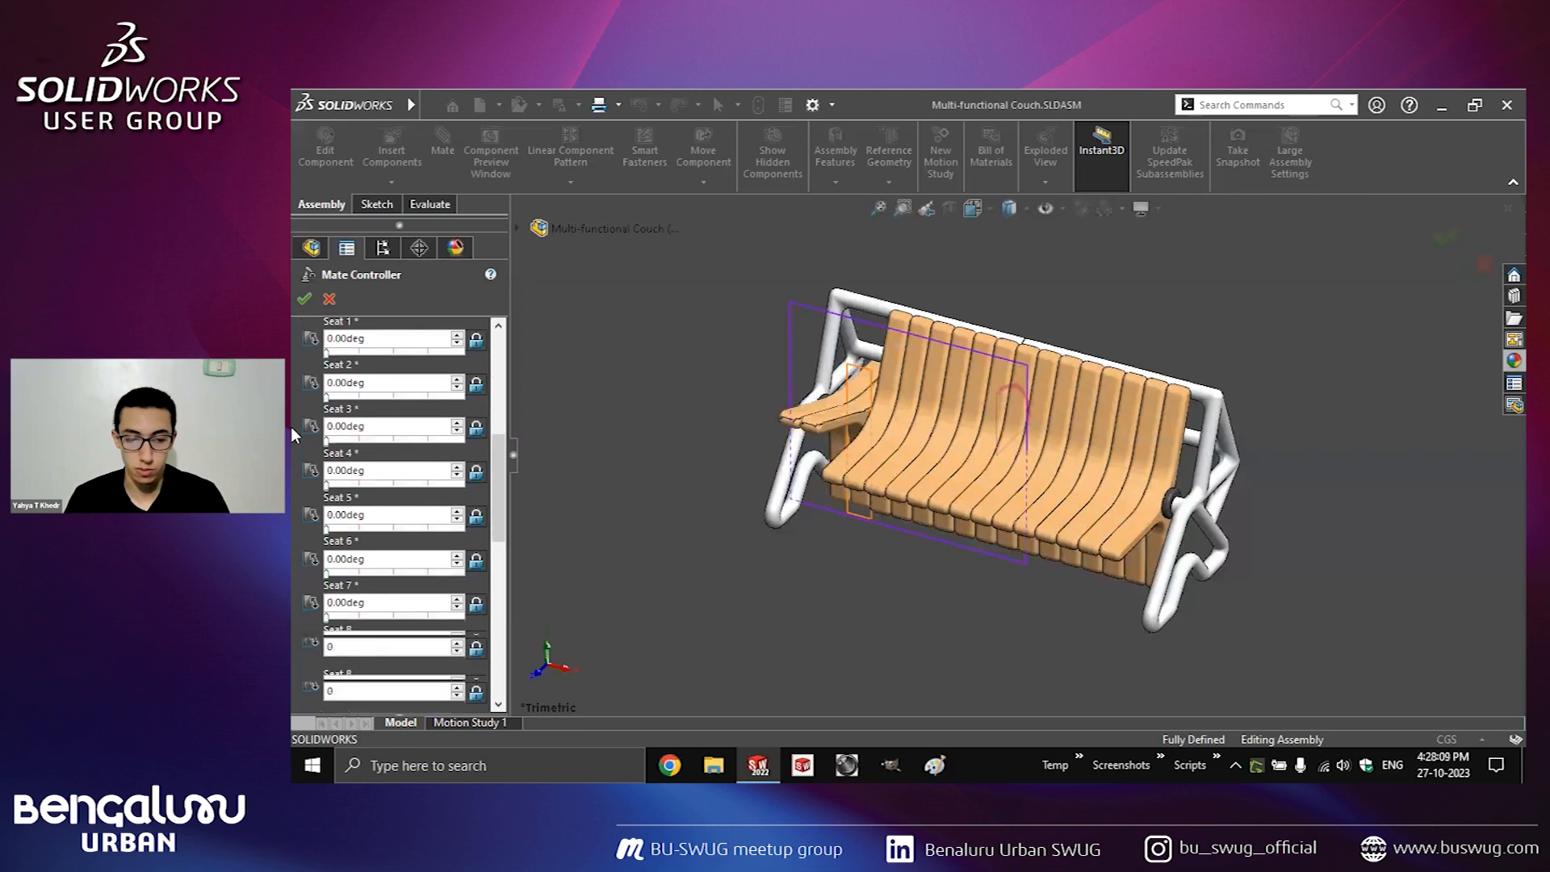
key("0")
key("Tab")
key("0")
key("Tab")
key("0")
key("Tab")
key("0")
key("Tab")
key("0")
key("Tab")
type("0")
key("Tab")
type("0")
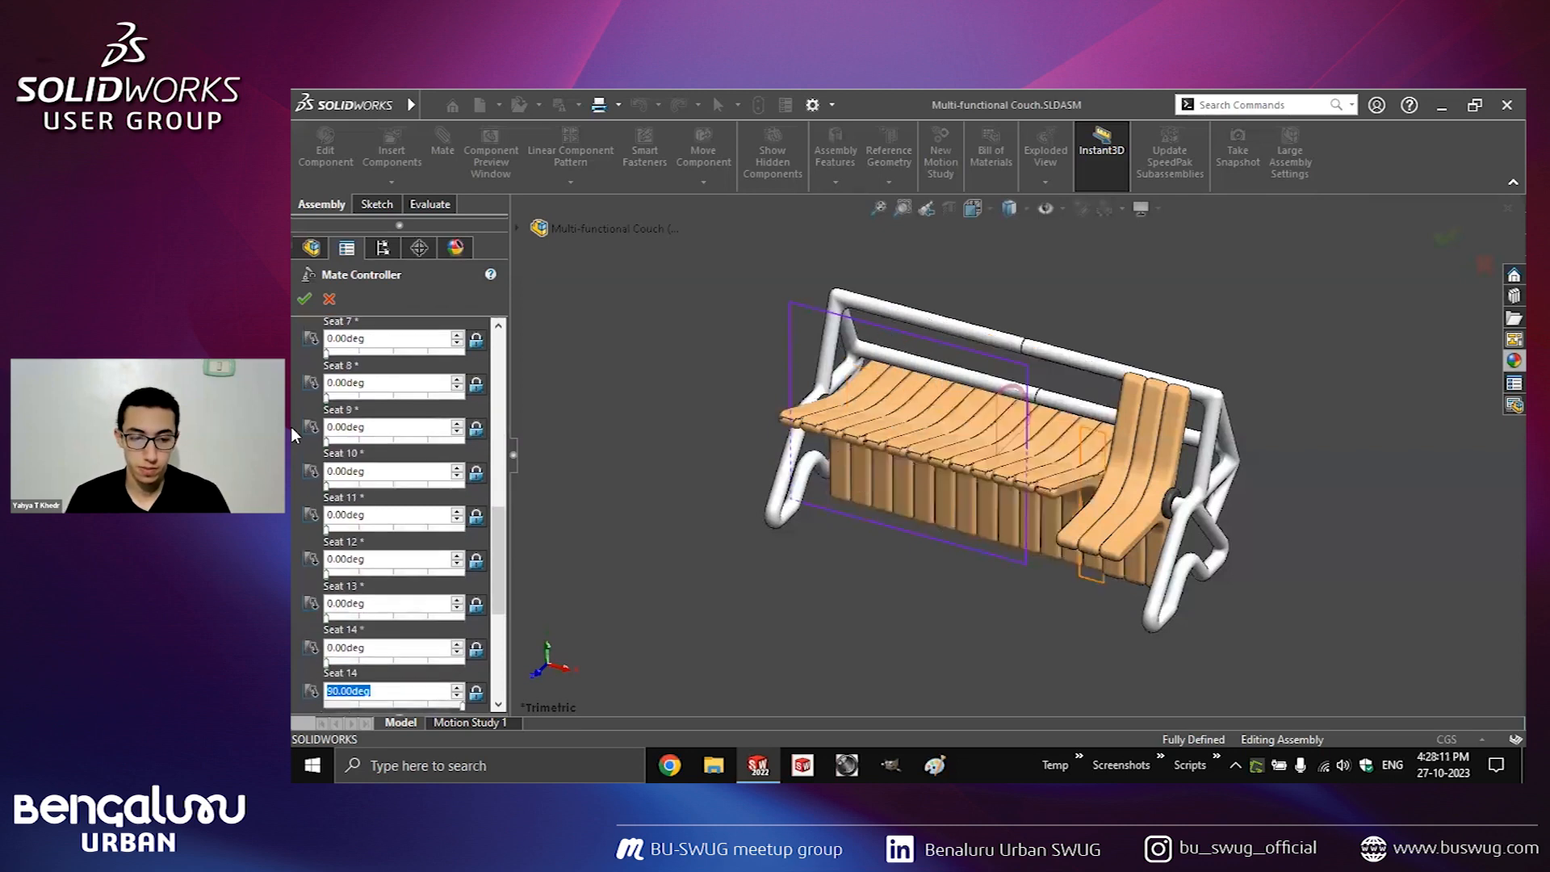
key("Tab")
type("0")
key("Tab")
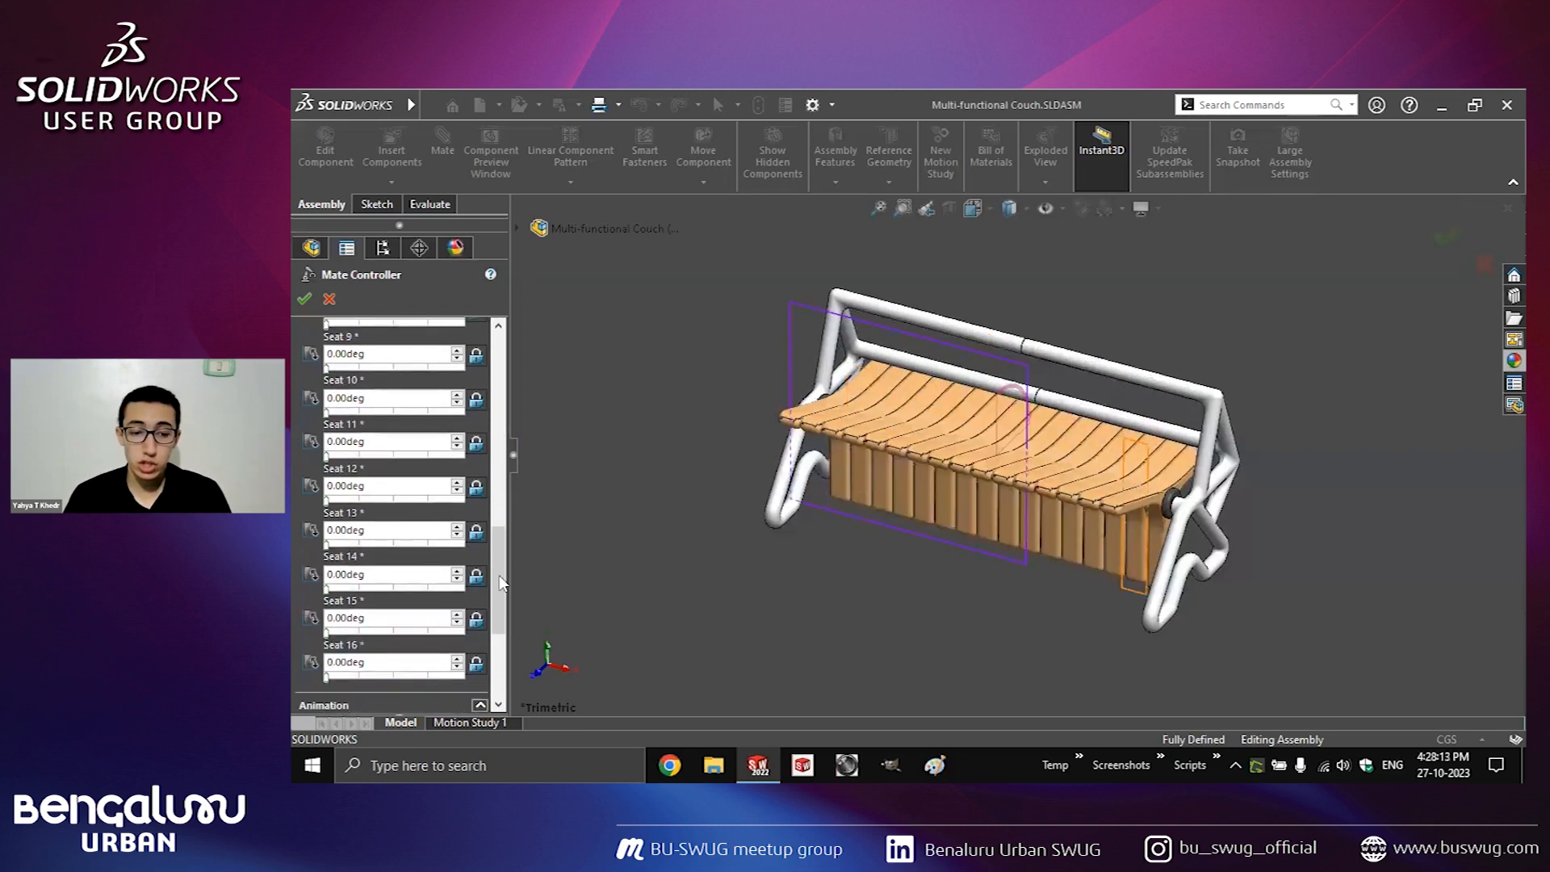
left_click_drag(498, 576, 498, 376)
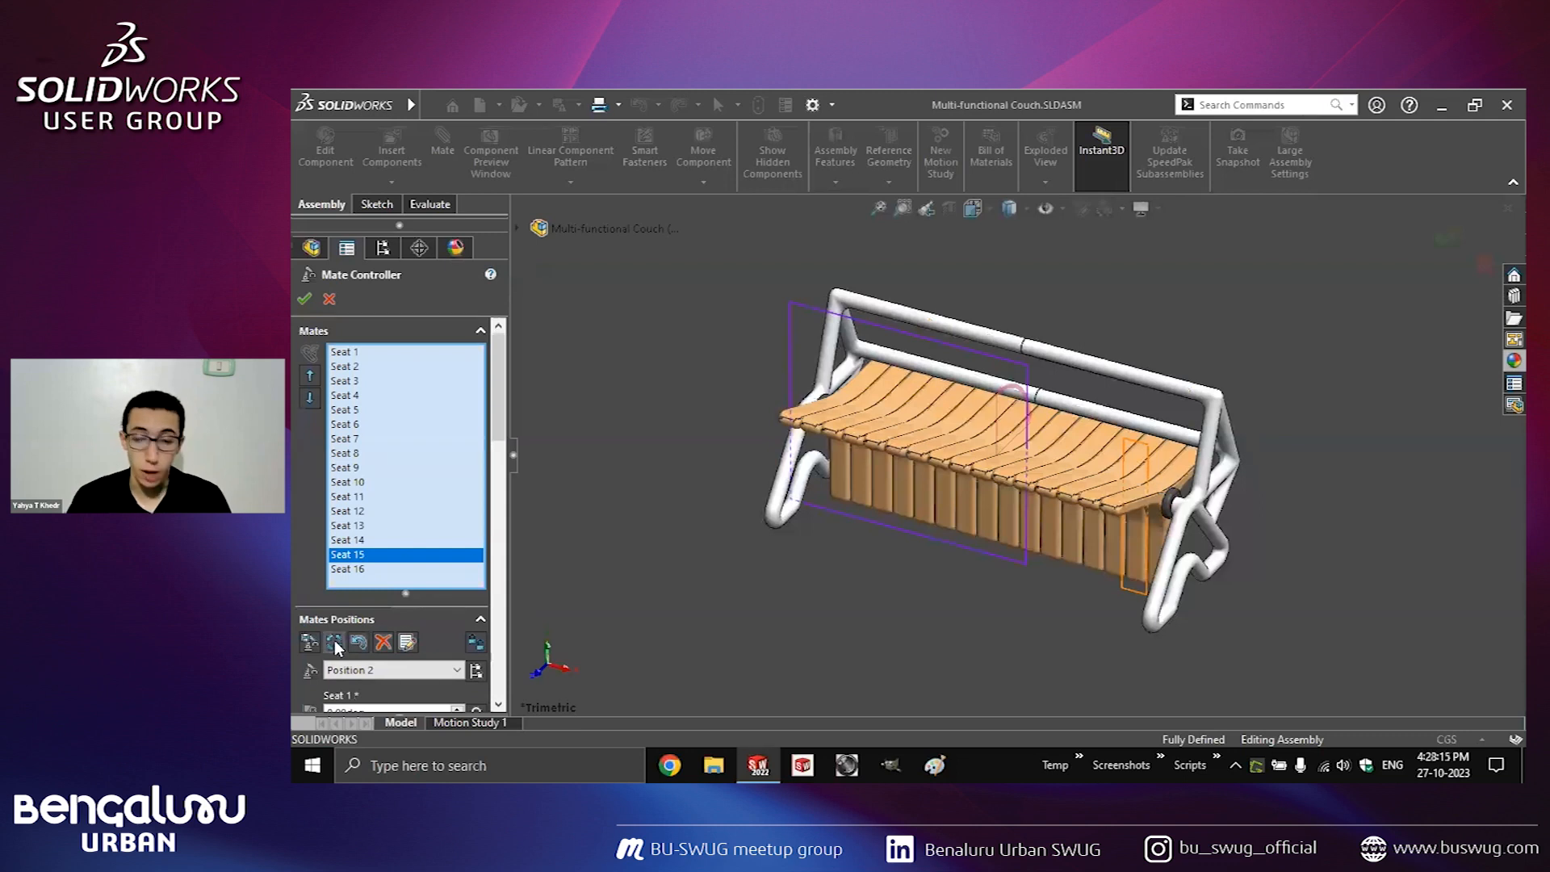
left_click(335, 641)
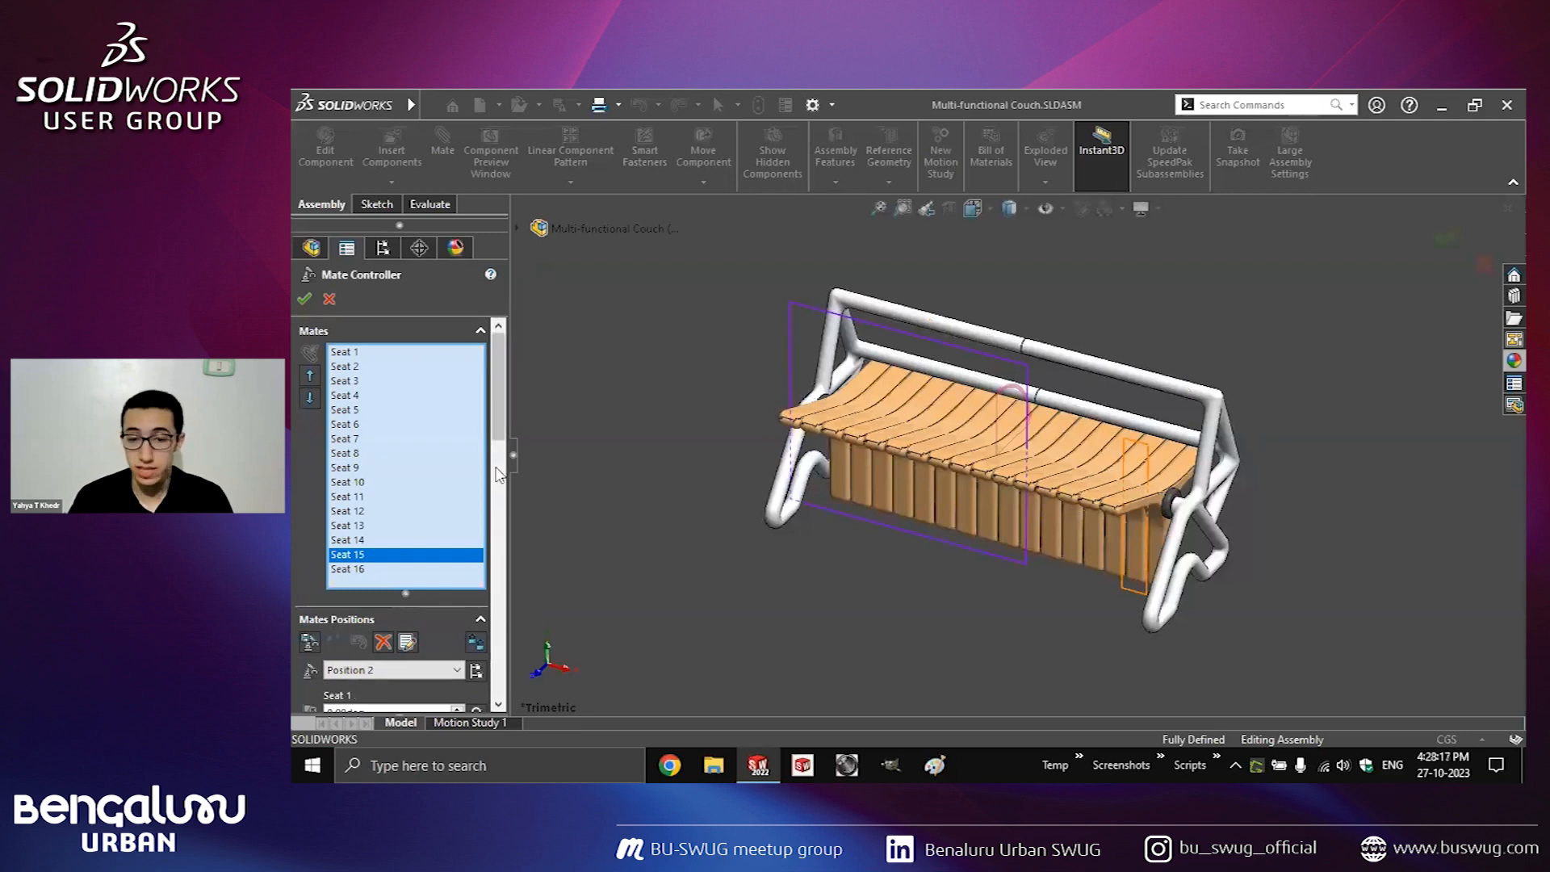
Add a mate position named Position 3, rotating Seat 3 to 85.5 degrees and Seat 4 to a similar upright angle.
left_click(498, 472)
scroll(484, 436, "up", 2)
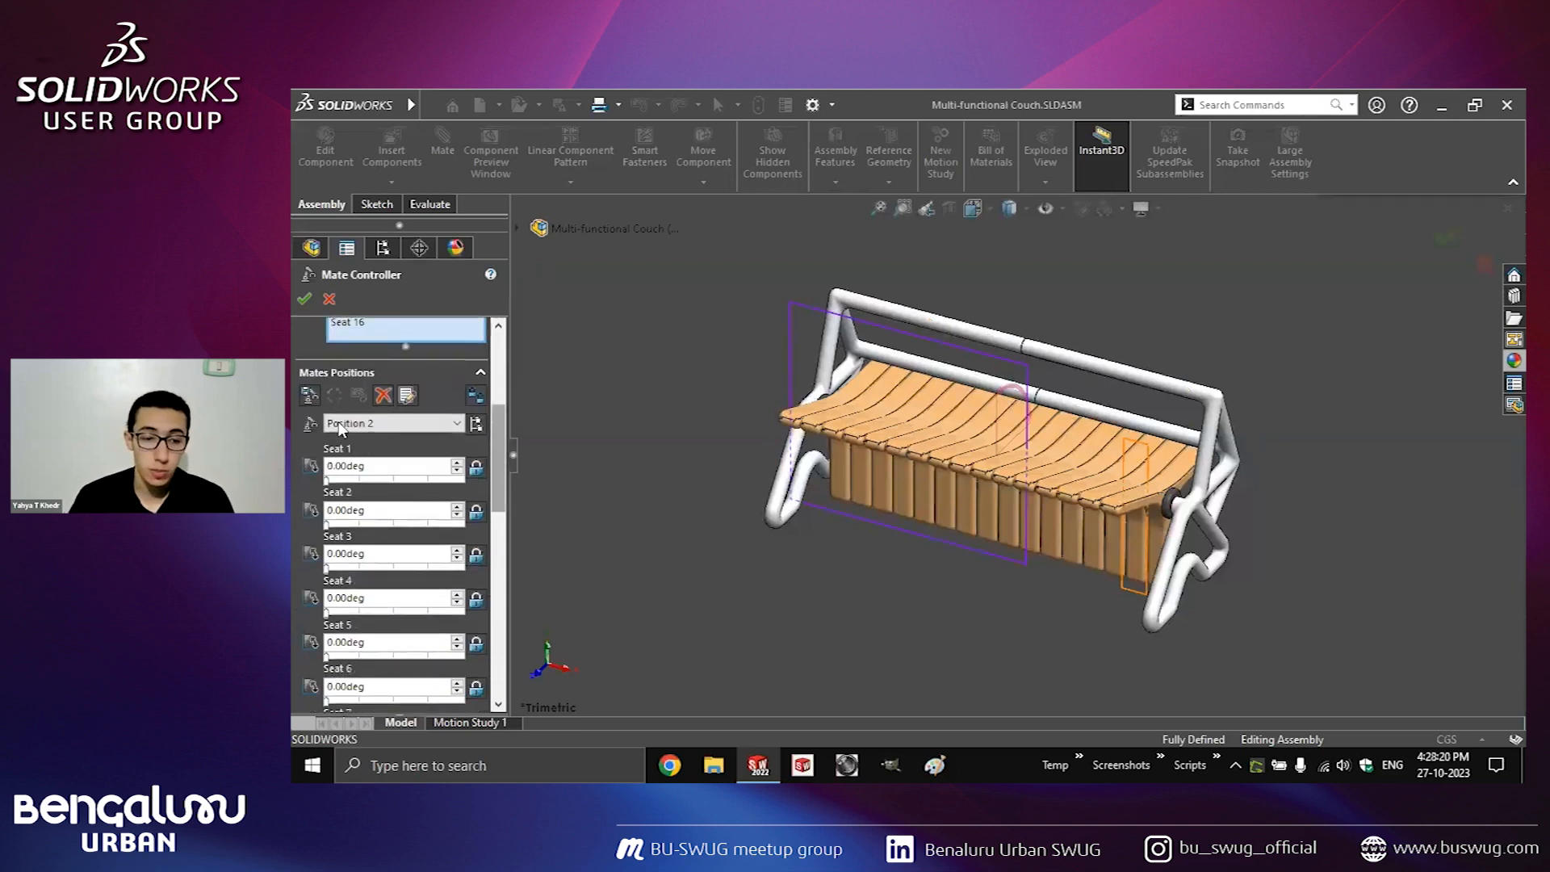
left_click(308, 410)
left_click(978, 403)
left_click_drag(327, 581, 457, 582)
left_click_drag(327, 624, 440, 624)
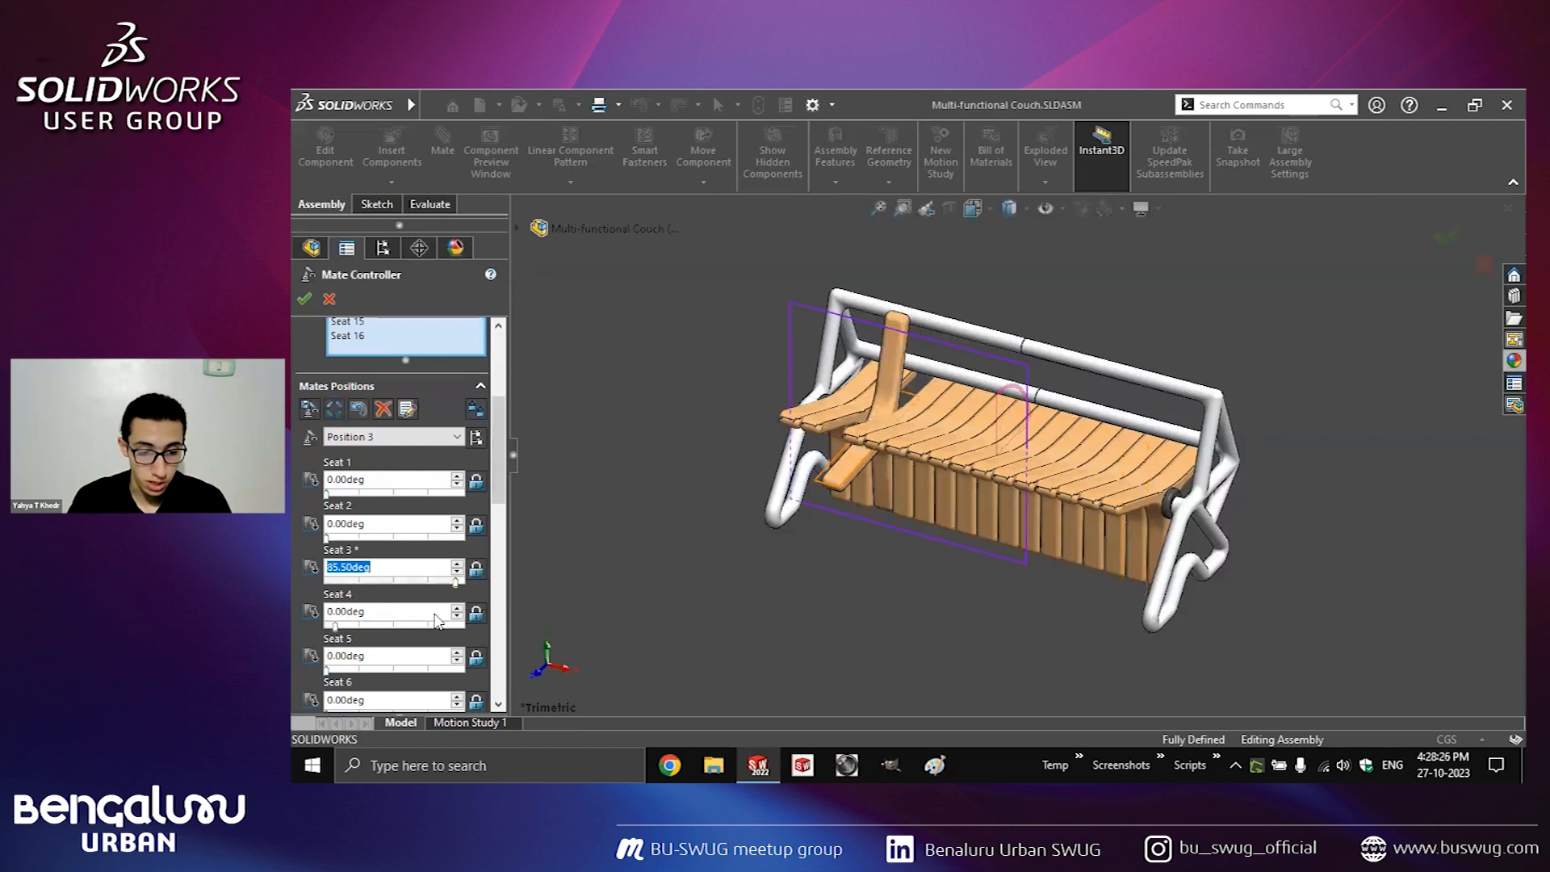
Set Seats 11 and 12 to 90 degrees and Seats 14, 15 and 16 to 75 degrees, and accept the mate controller.
scroll(372, 565, "down", 4)
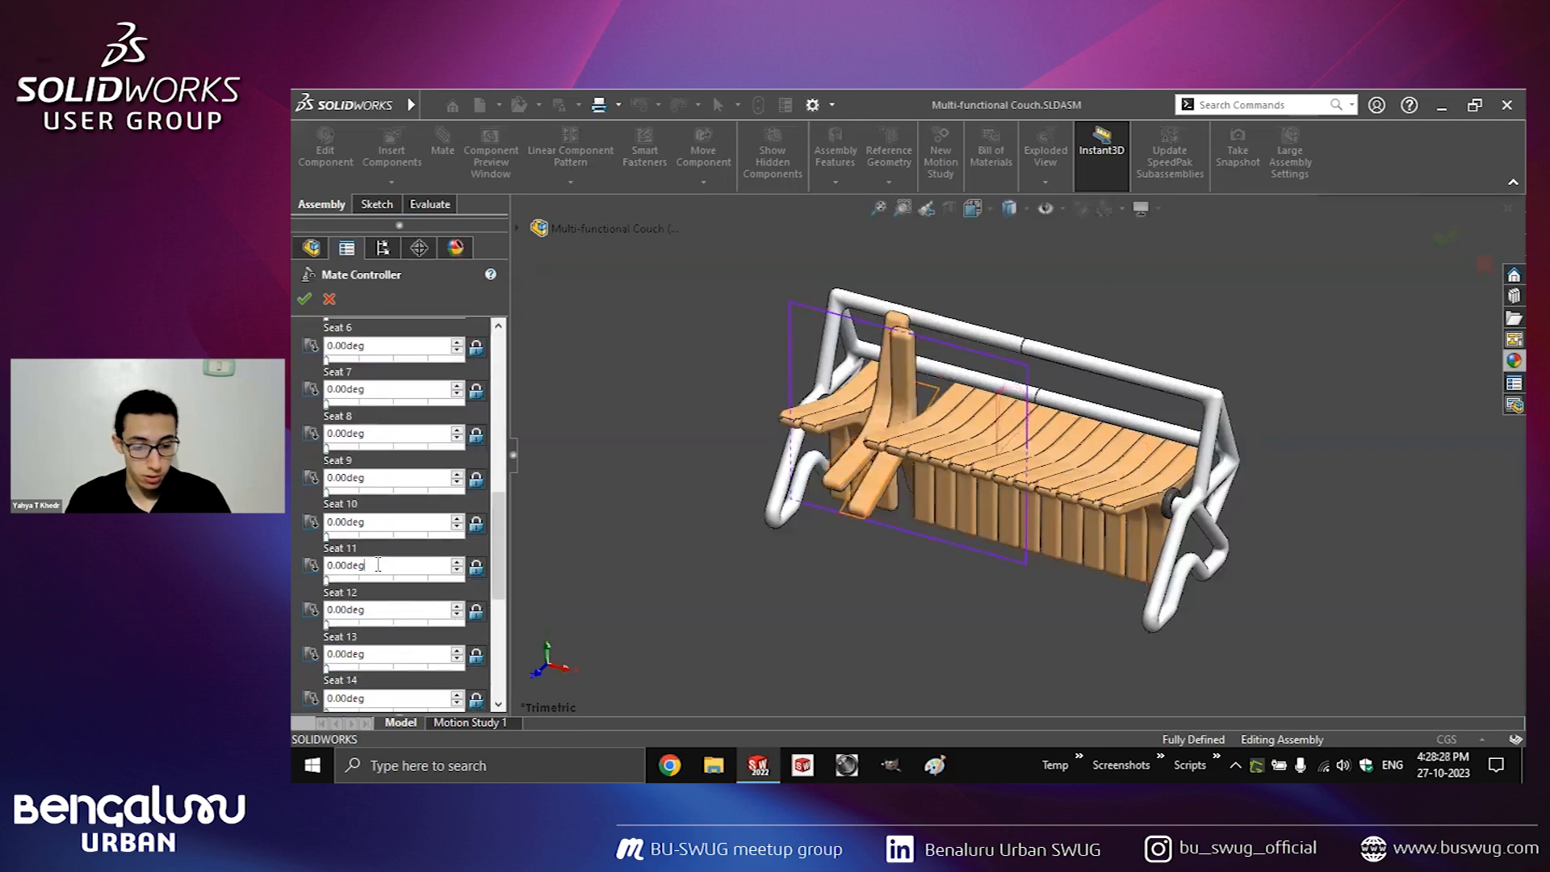
type("90")
key("Tab")
type("90")
key("Tab")
key("Tab")
type("75")
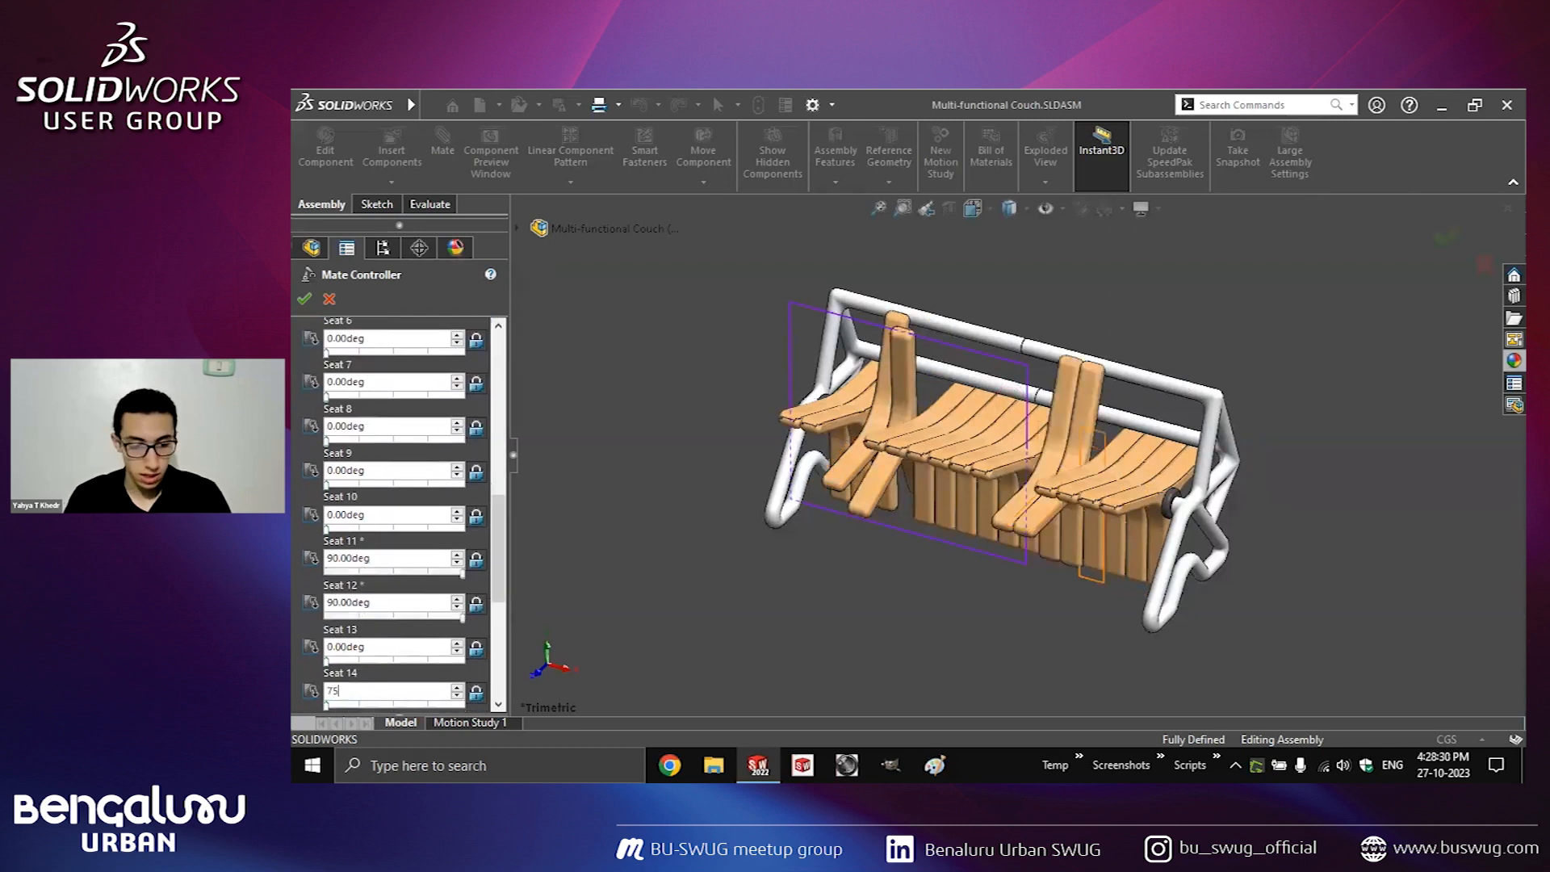
key("Tab")
type("75")
key("Tab")
key("Return")
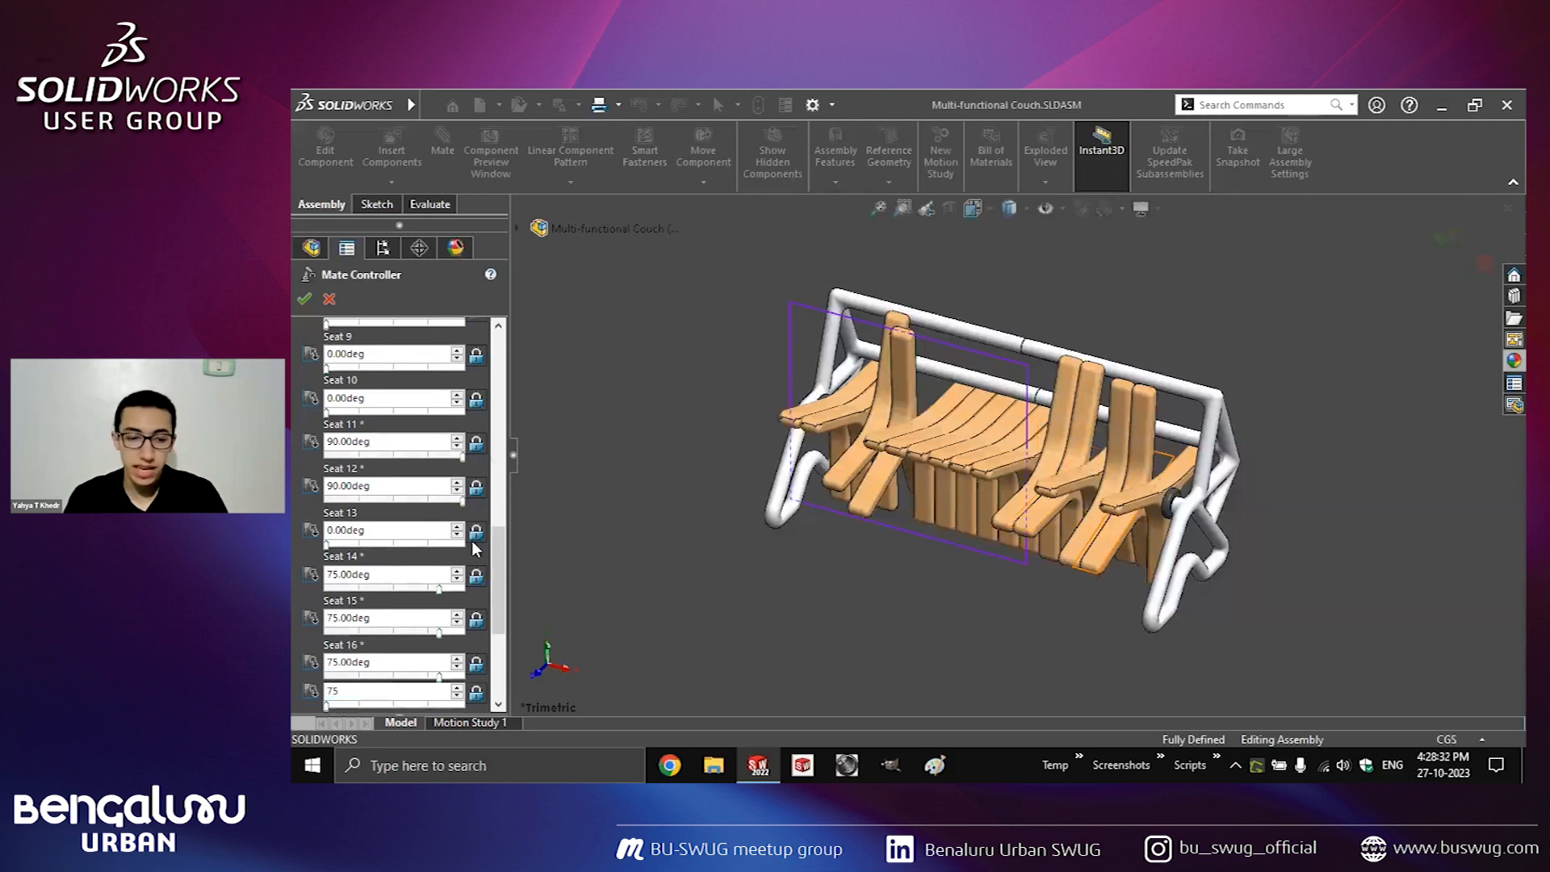
scroll(497, 557, "down", 2)
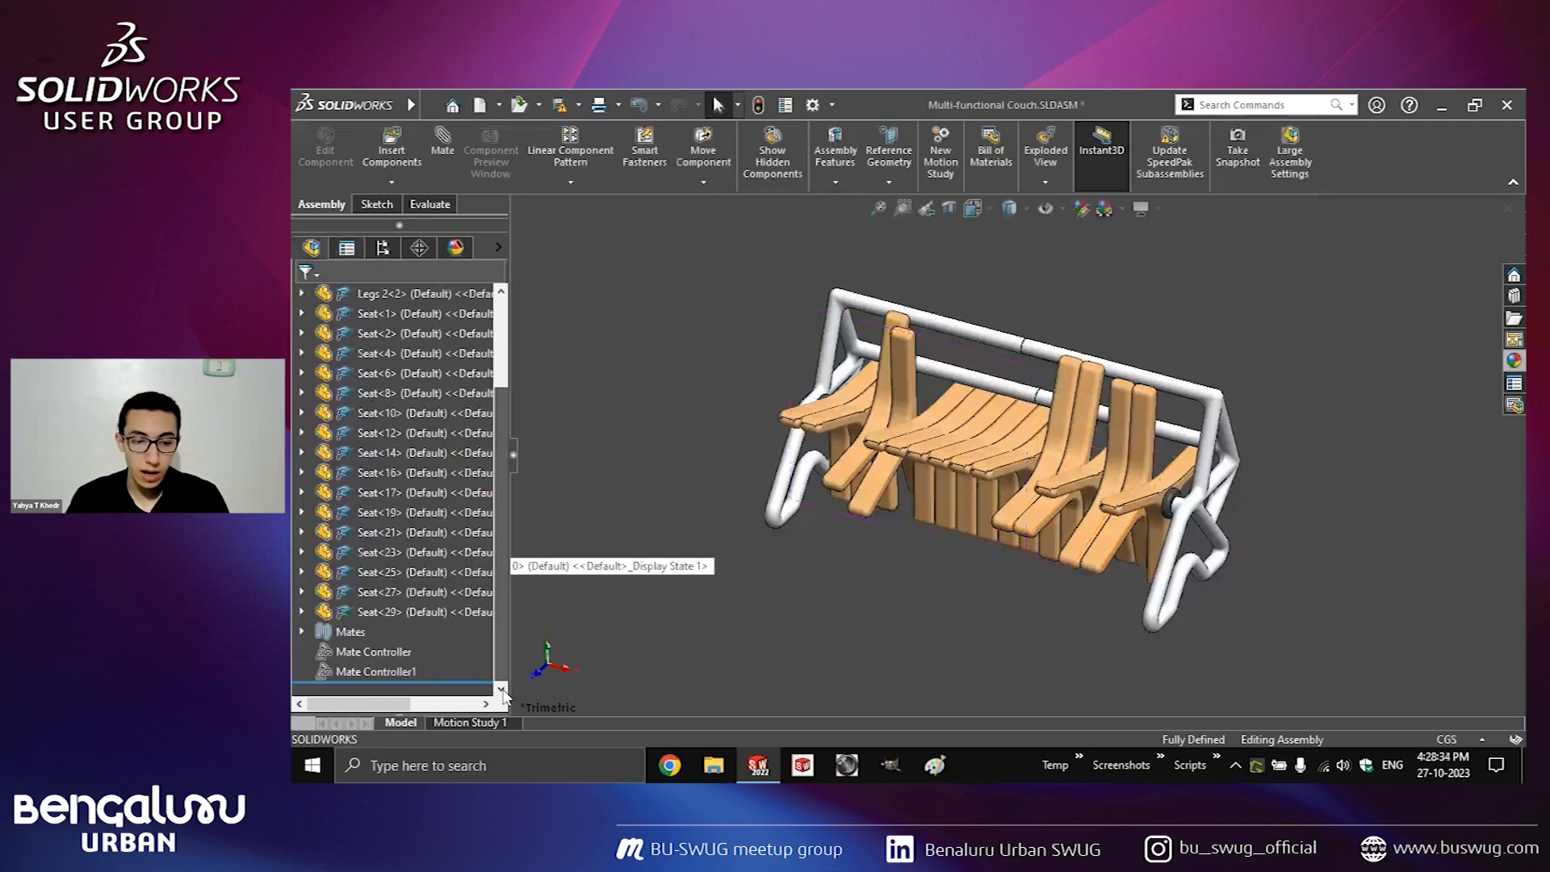
Open the second mate controller, Mate Controller1, for editing and go to its animation position settings.
right_click(365, 670)
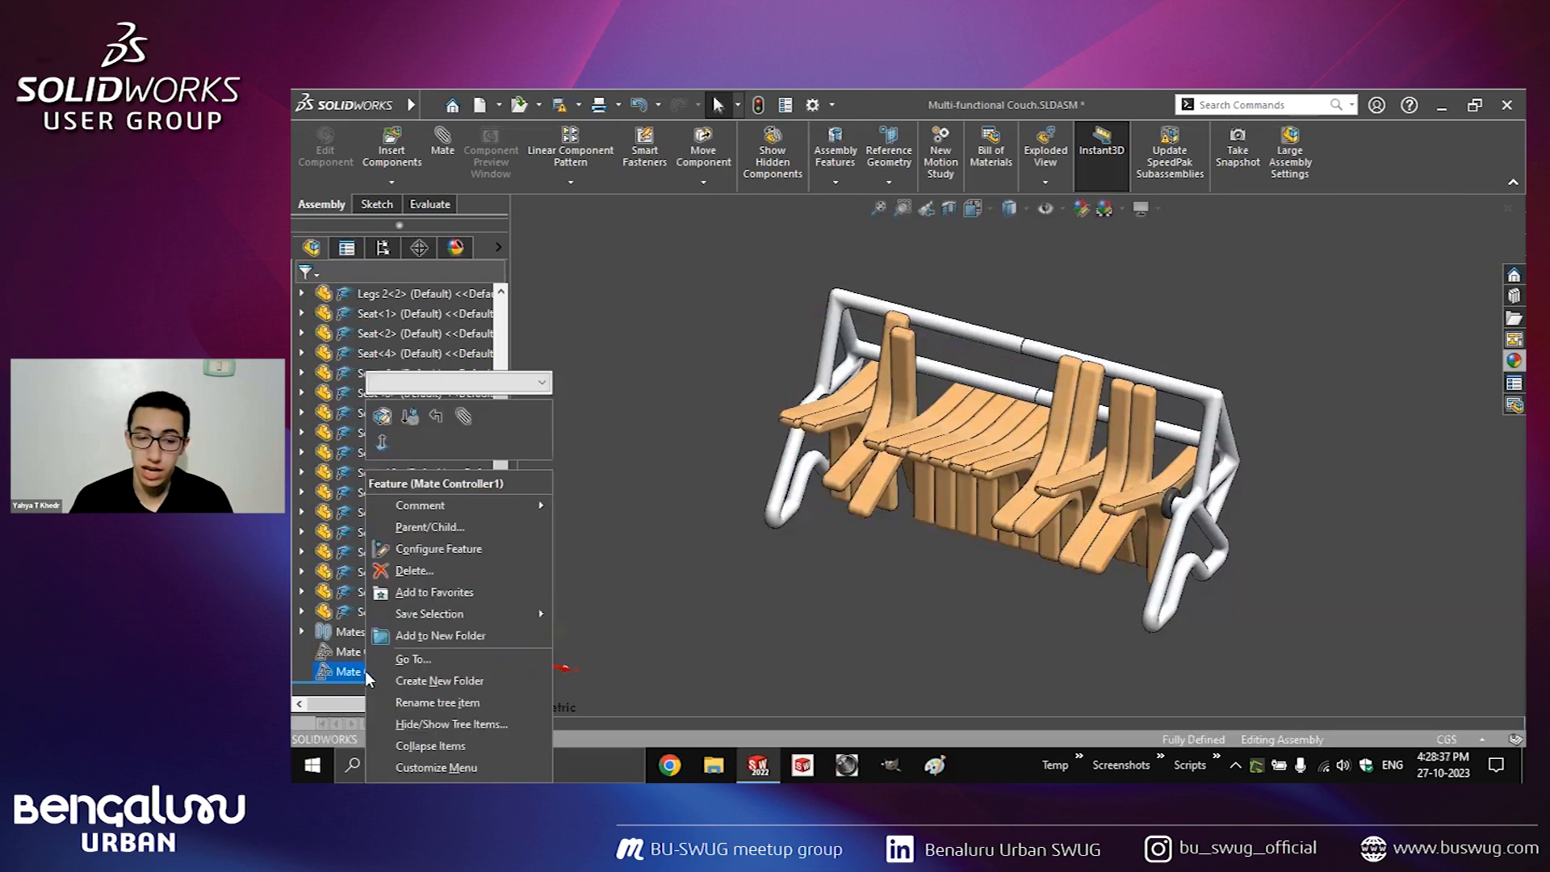
left_click(383, 417)
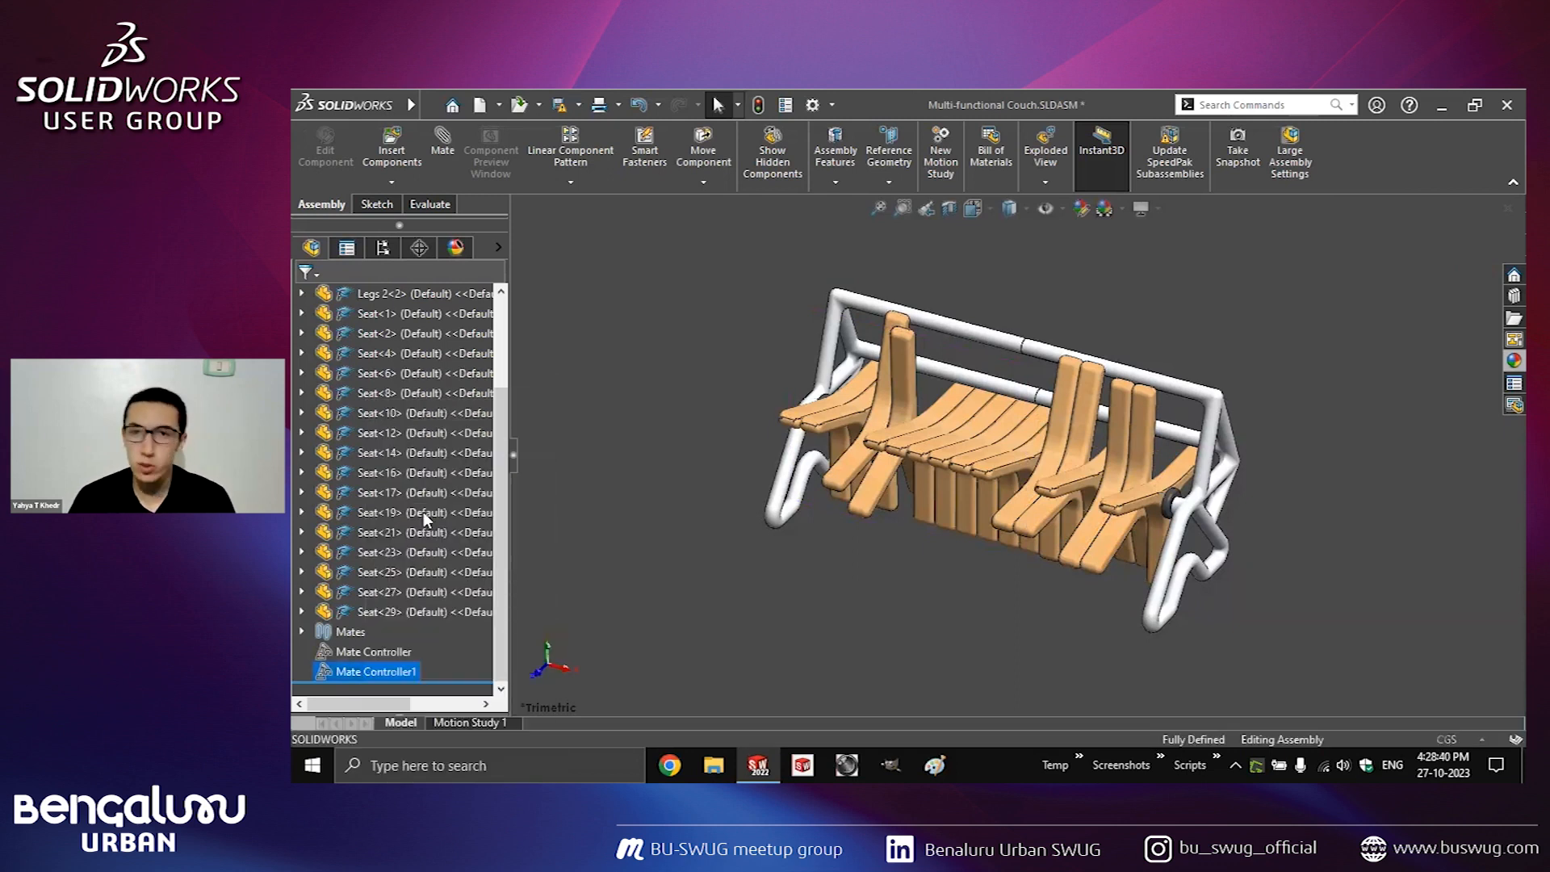
left_click_drag(500, 401, 525, 657)
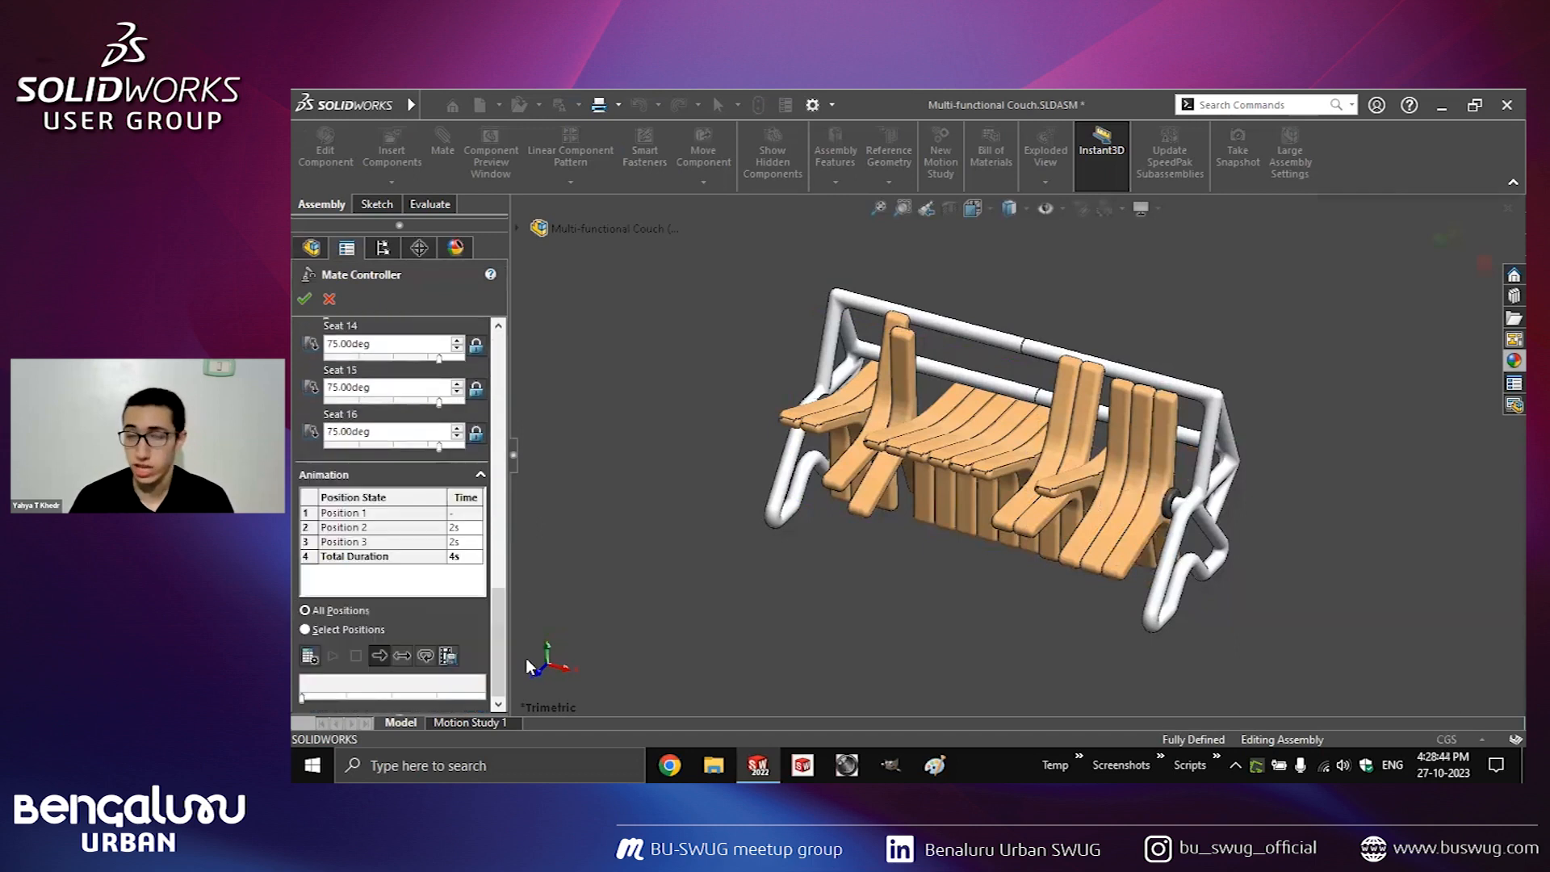
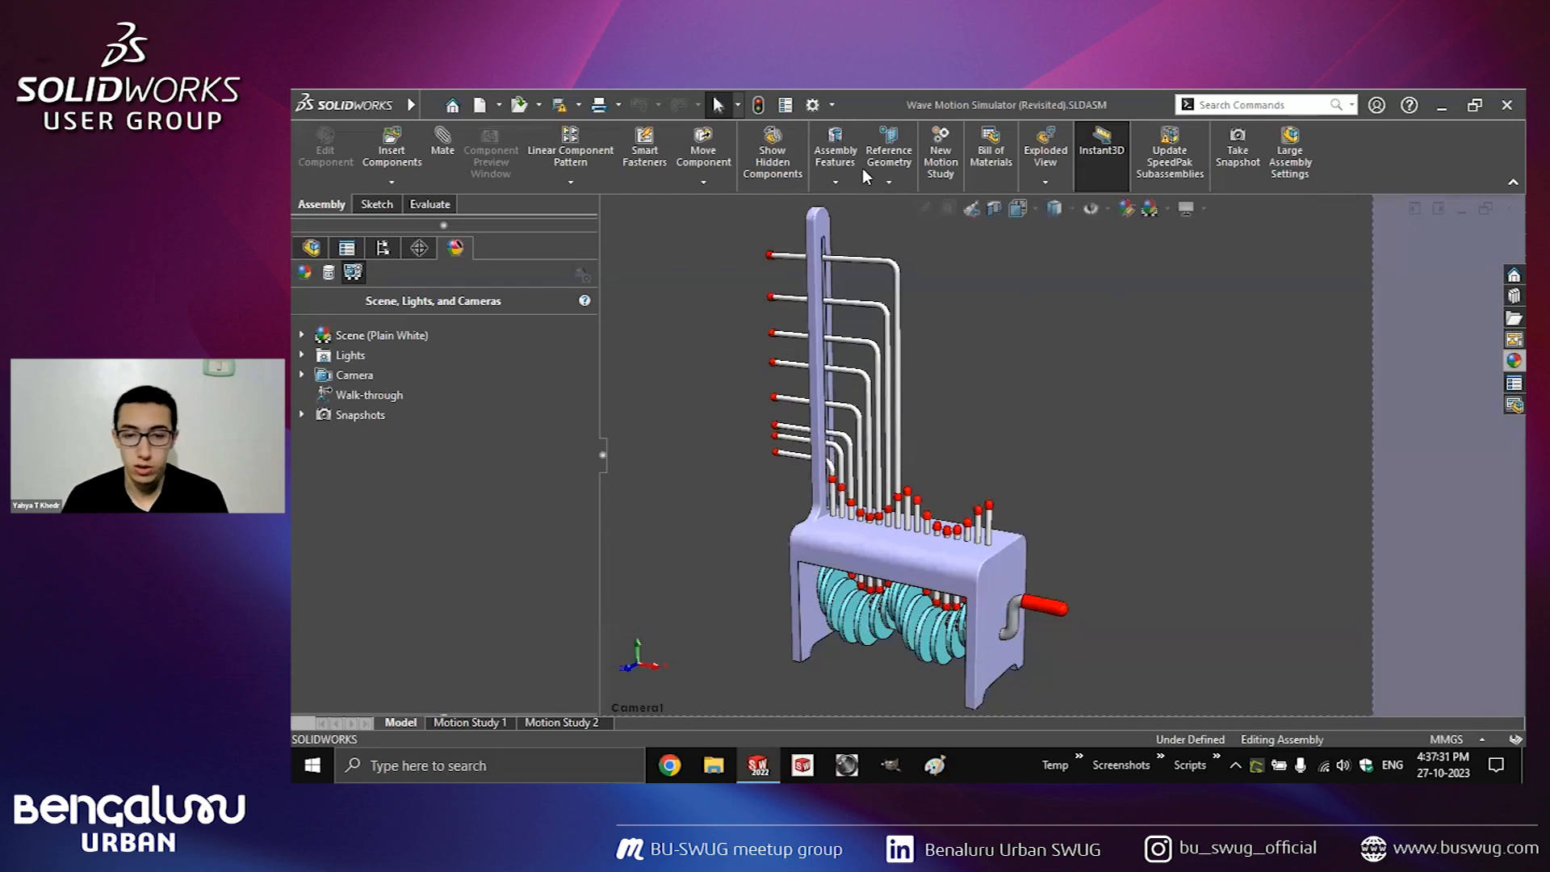
Create a new motion study for the Wave Motion Simulator assembly and set its study type to Basic Motion.
left_click(940, 152)
left_click_drag(593, 715, 591, 452)
left_click(339, 474)
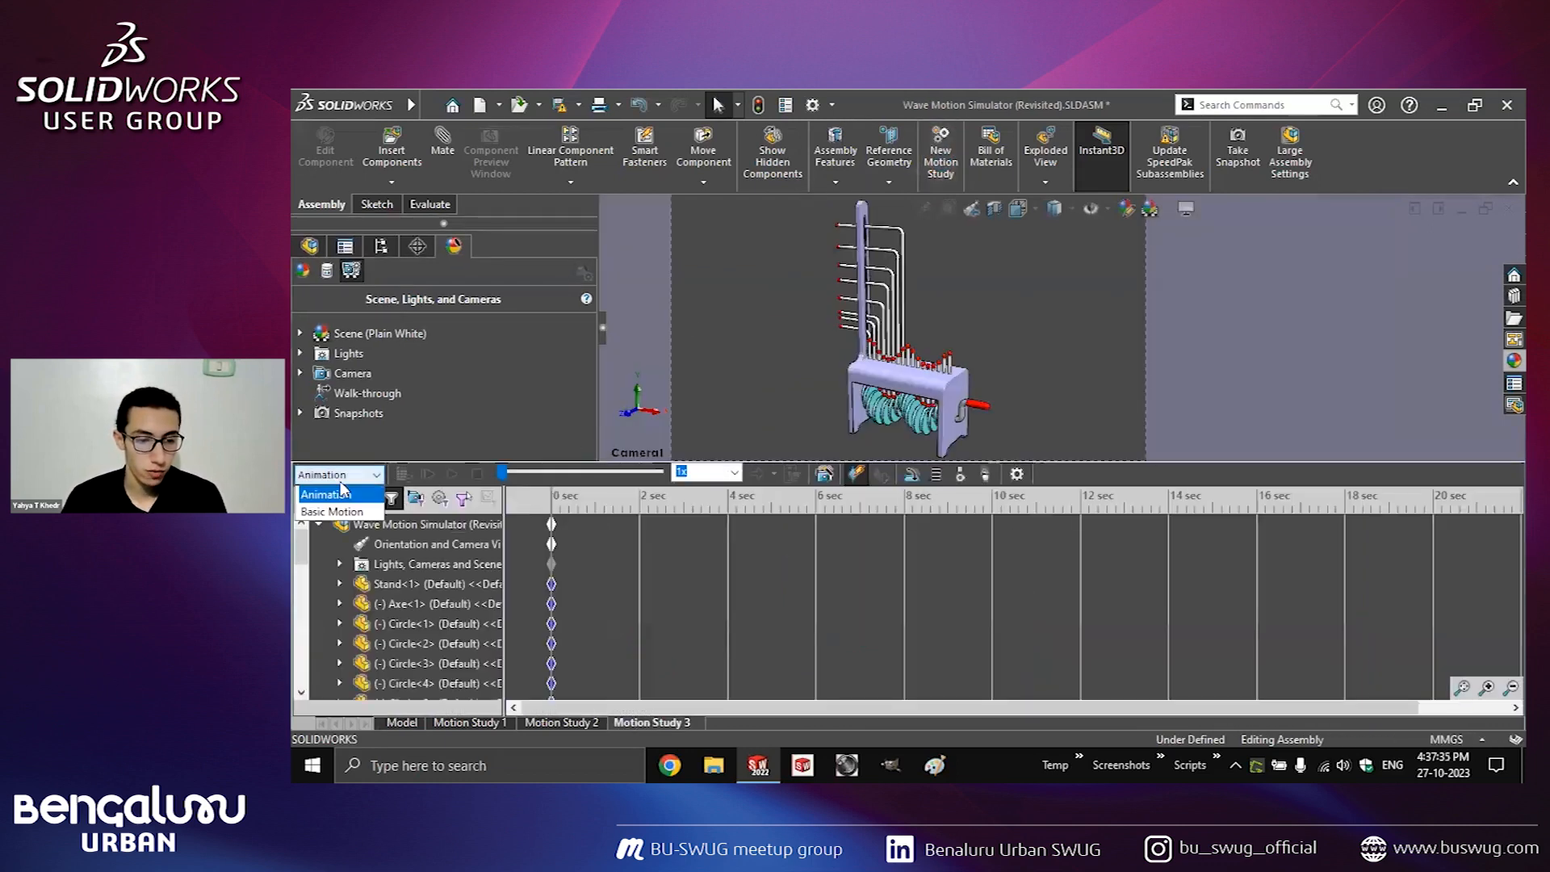
left_click(337, 499)
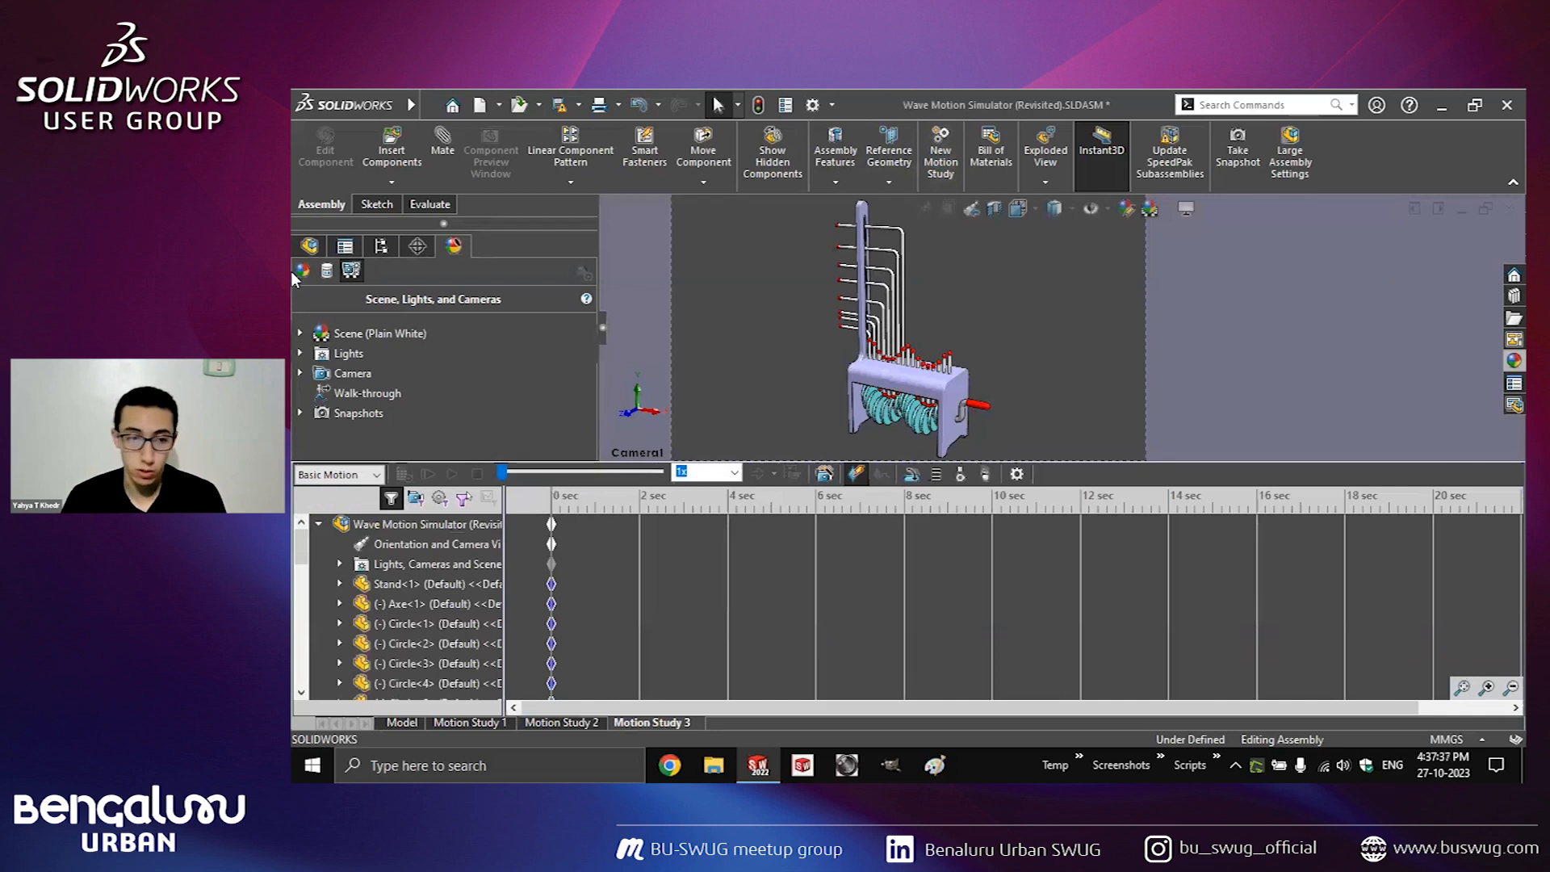
Start a motor in the motion study and apply it to the face of the Axe component that carries the cam circles.
left_click(551, 519)
left_click(664, 562)
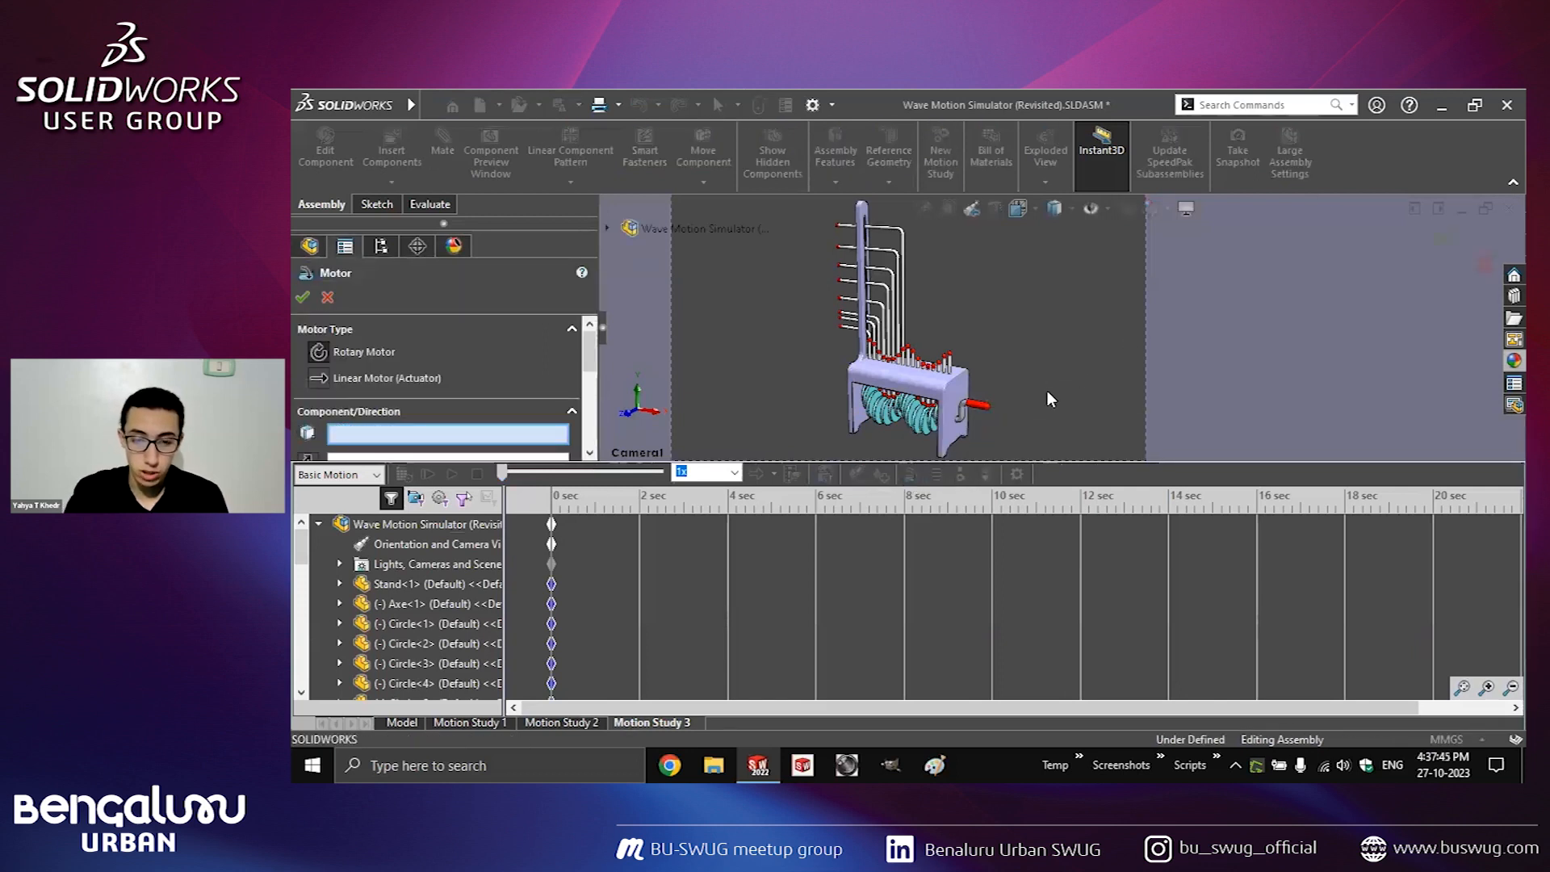
scroll(1126, 434, "down", 10)
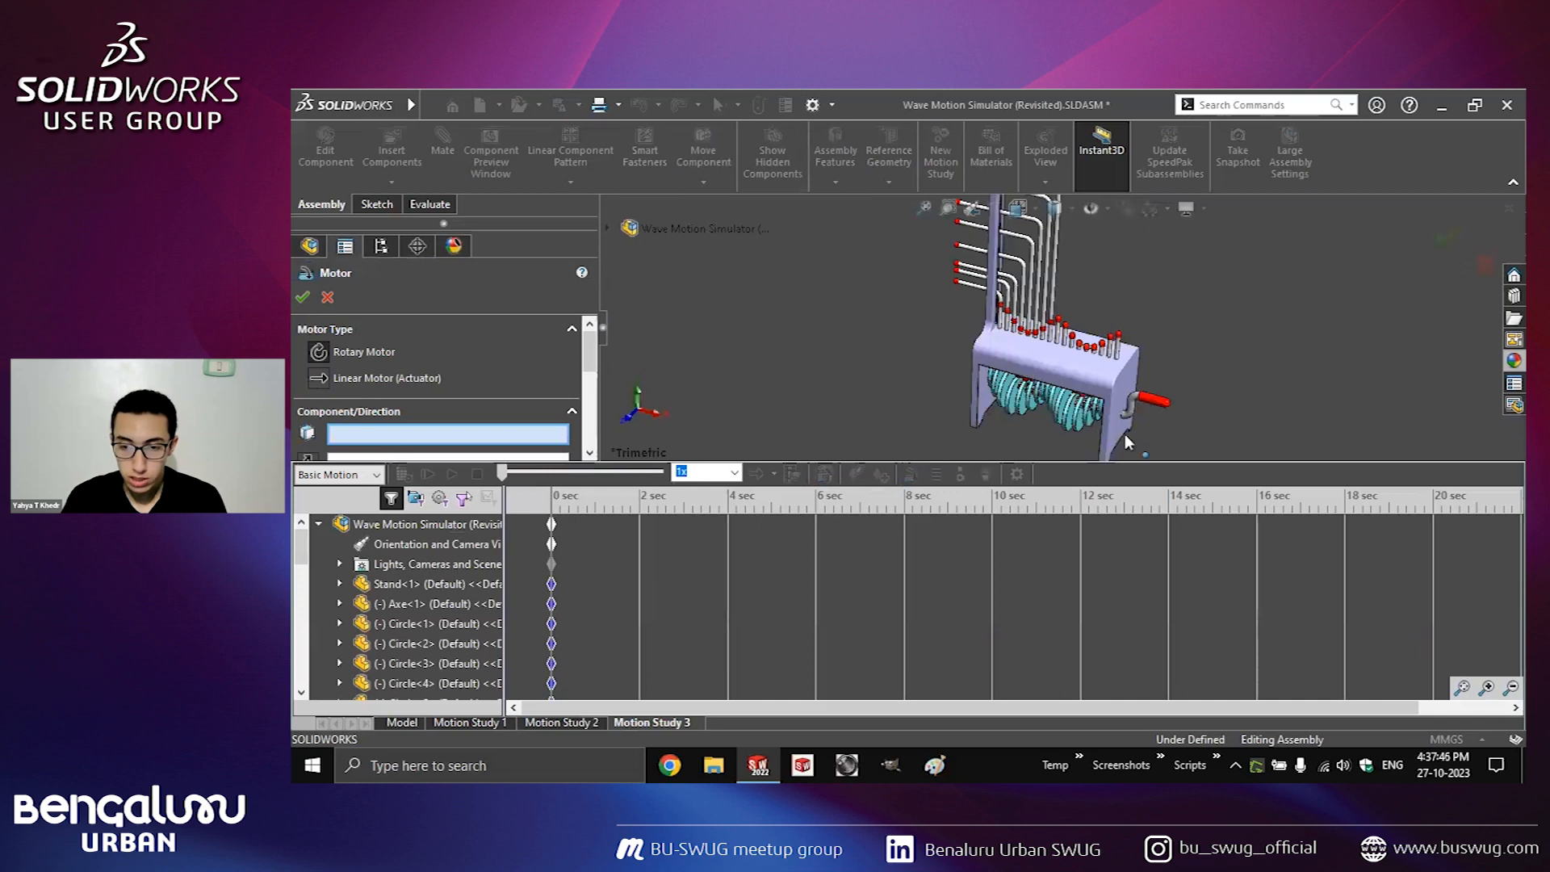
key("ctrl+Left")
key("ctrl+Left")
key("ctrl+Left")
key("ctrl+Left")
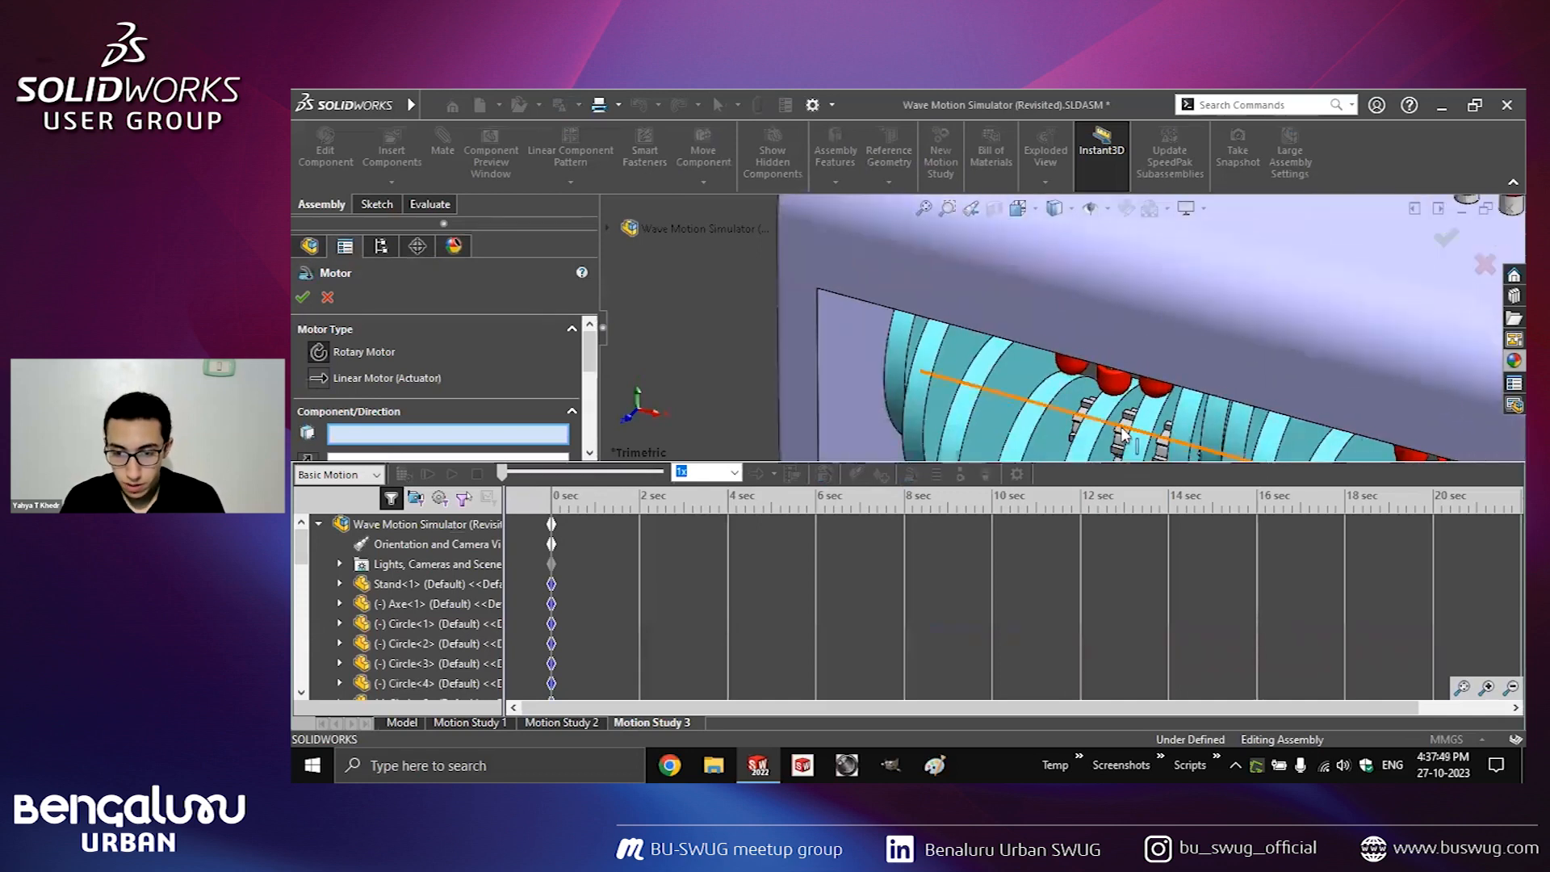
left_click(1123, 425)
middle_click_drag(1124, 425, 1199, 476, "ctrl")
key("ctrl+shift+z")
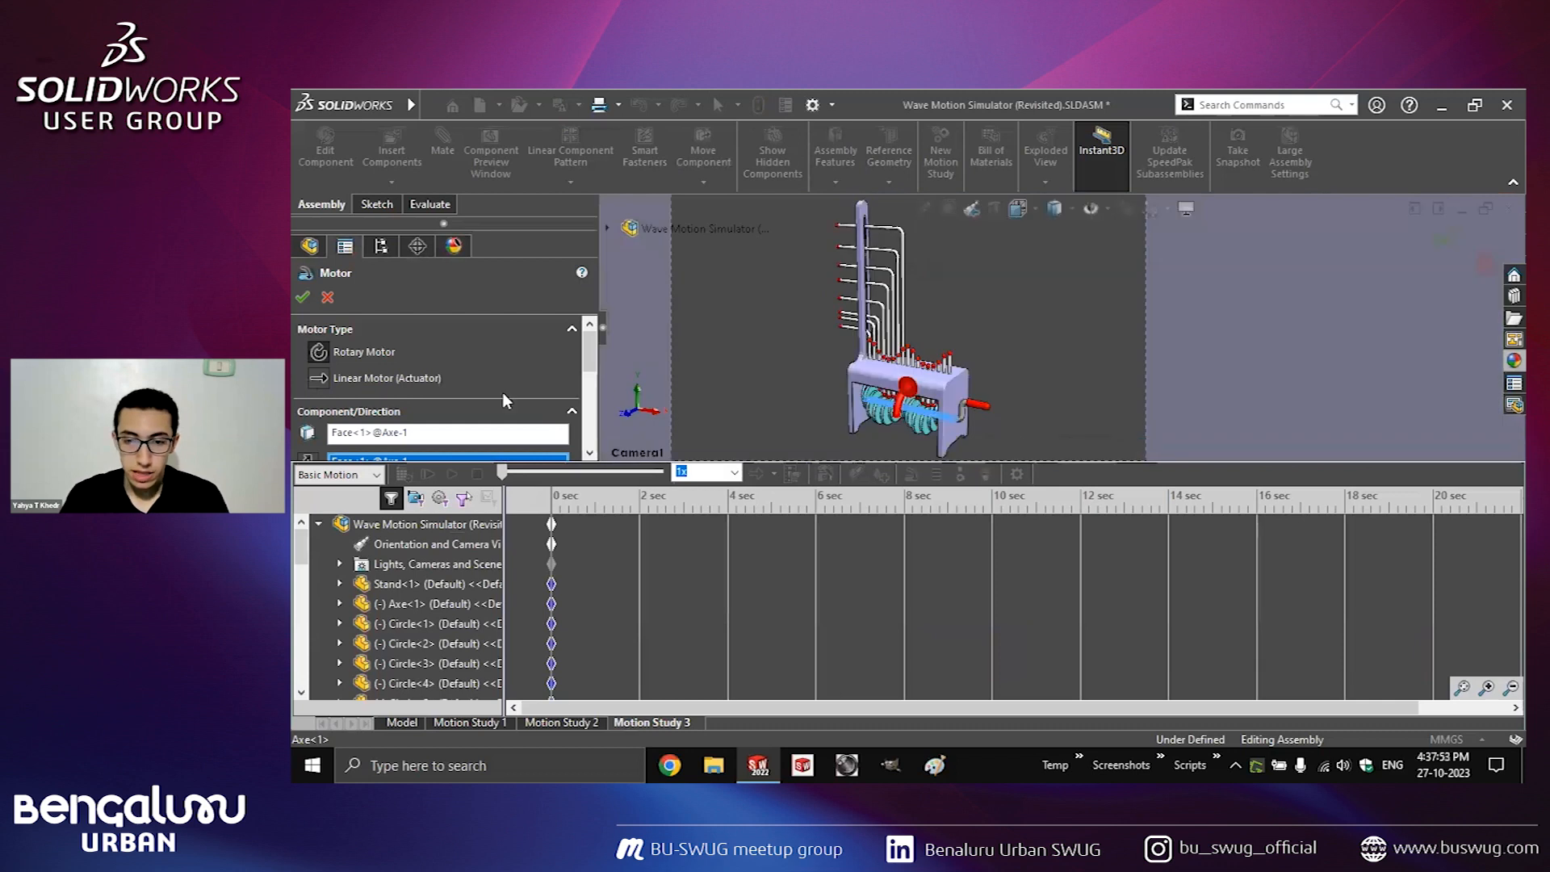
Make the motor move relative to the Stand, set its constant speed to 15 RPM and accept it.
left_click_drag(589, 362, 589, 392)
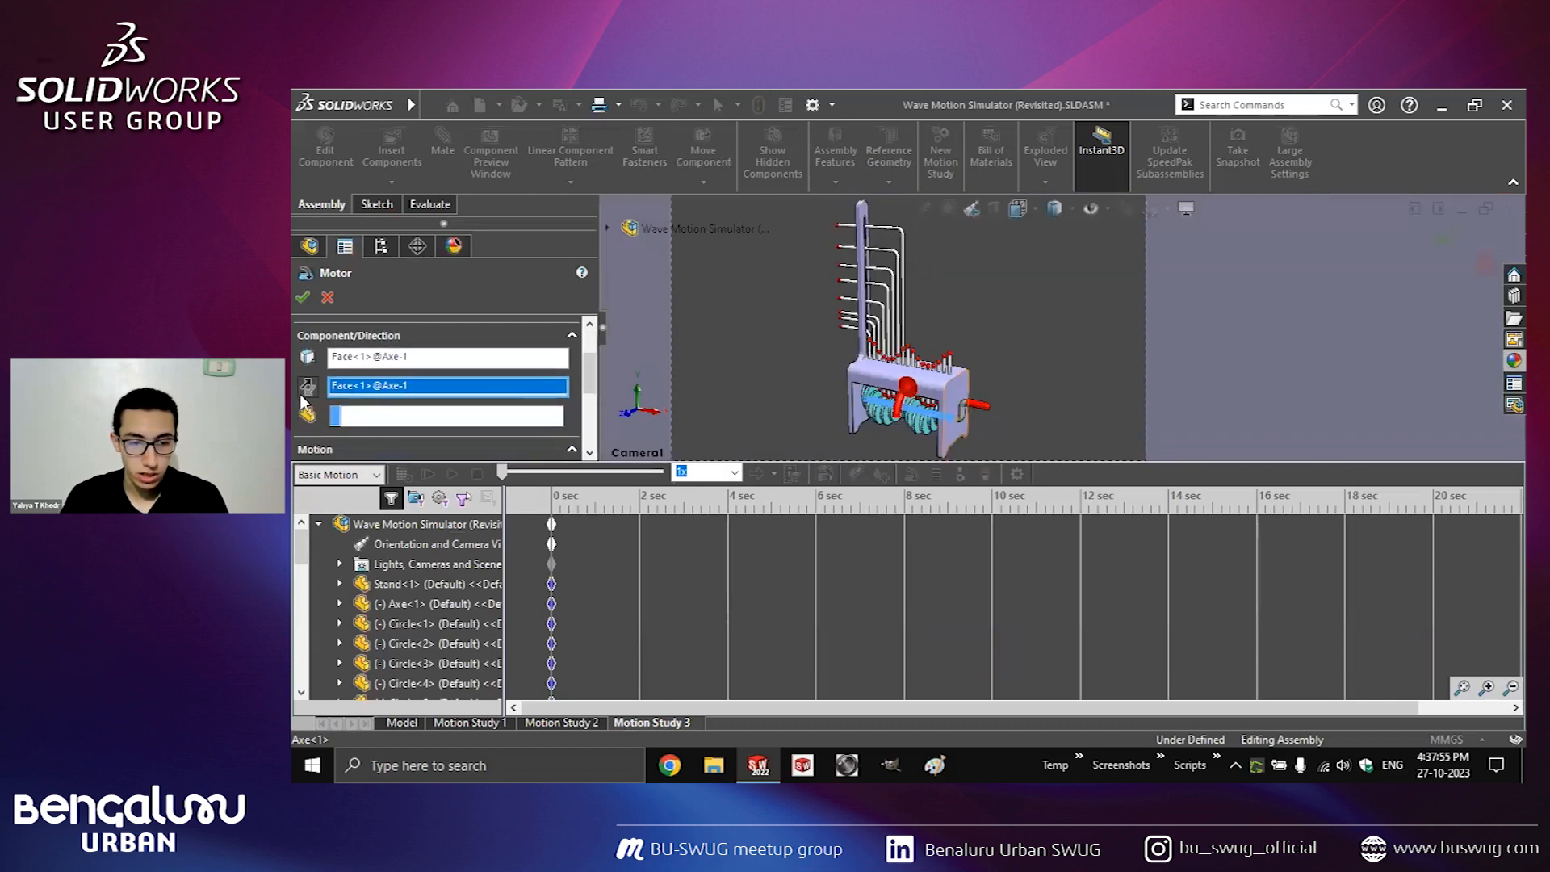
left_click(415, 414)
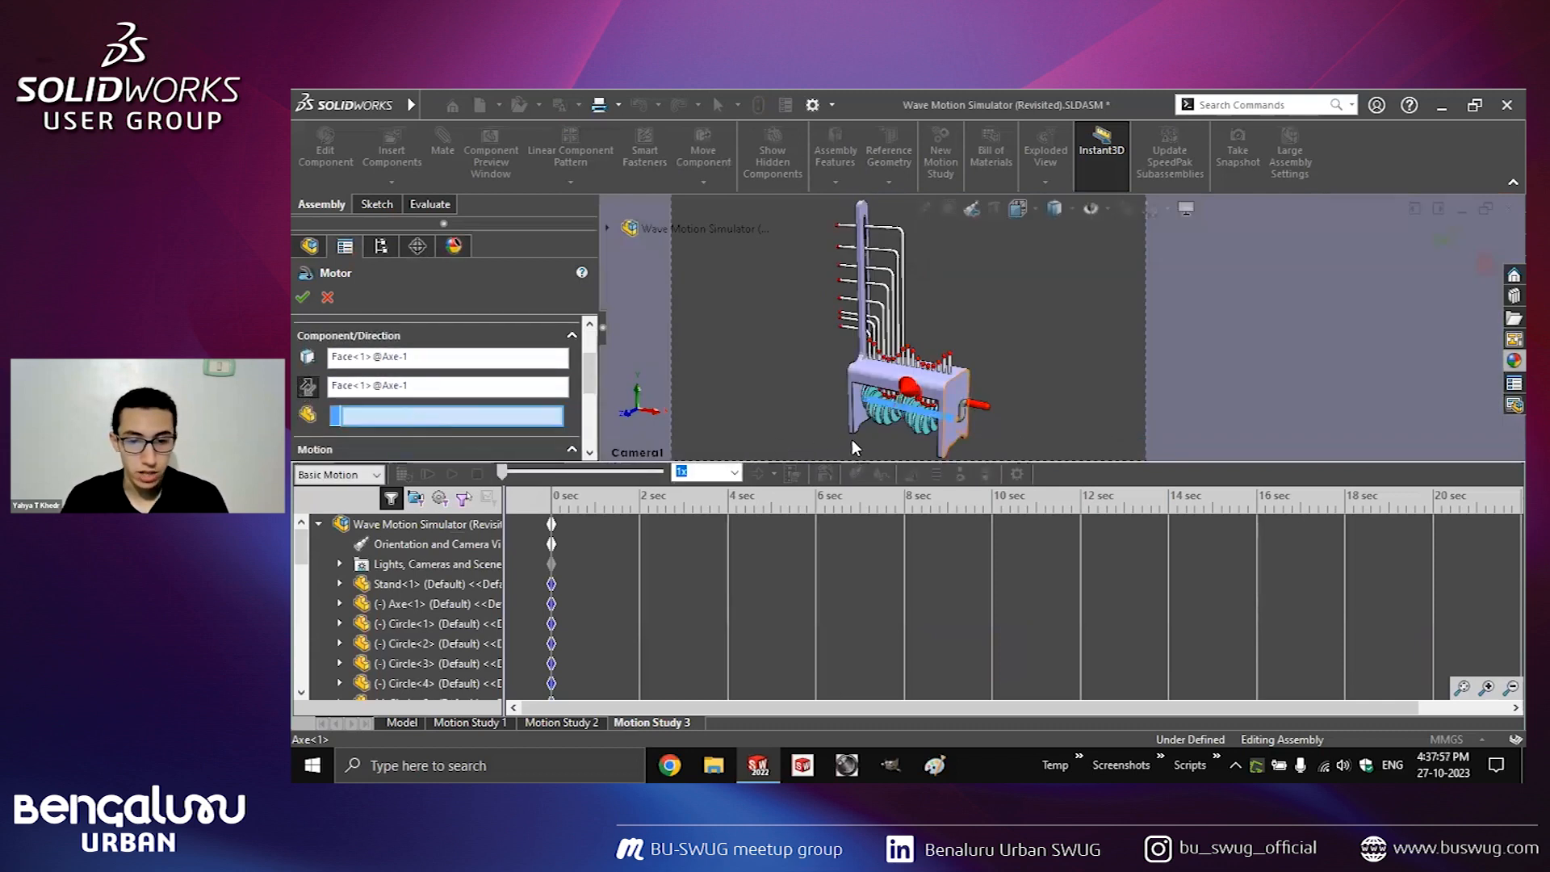
left_click(952, 386)
left_click_drag(587, 360, 586, 413)
scroll(372, 381, "up", 1)
double_click(340, 372)
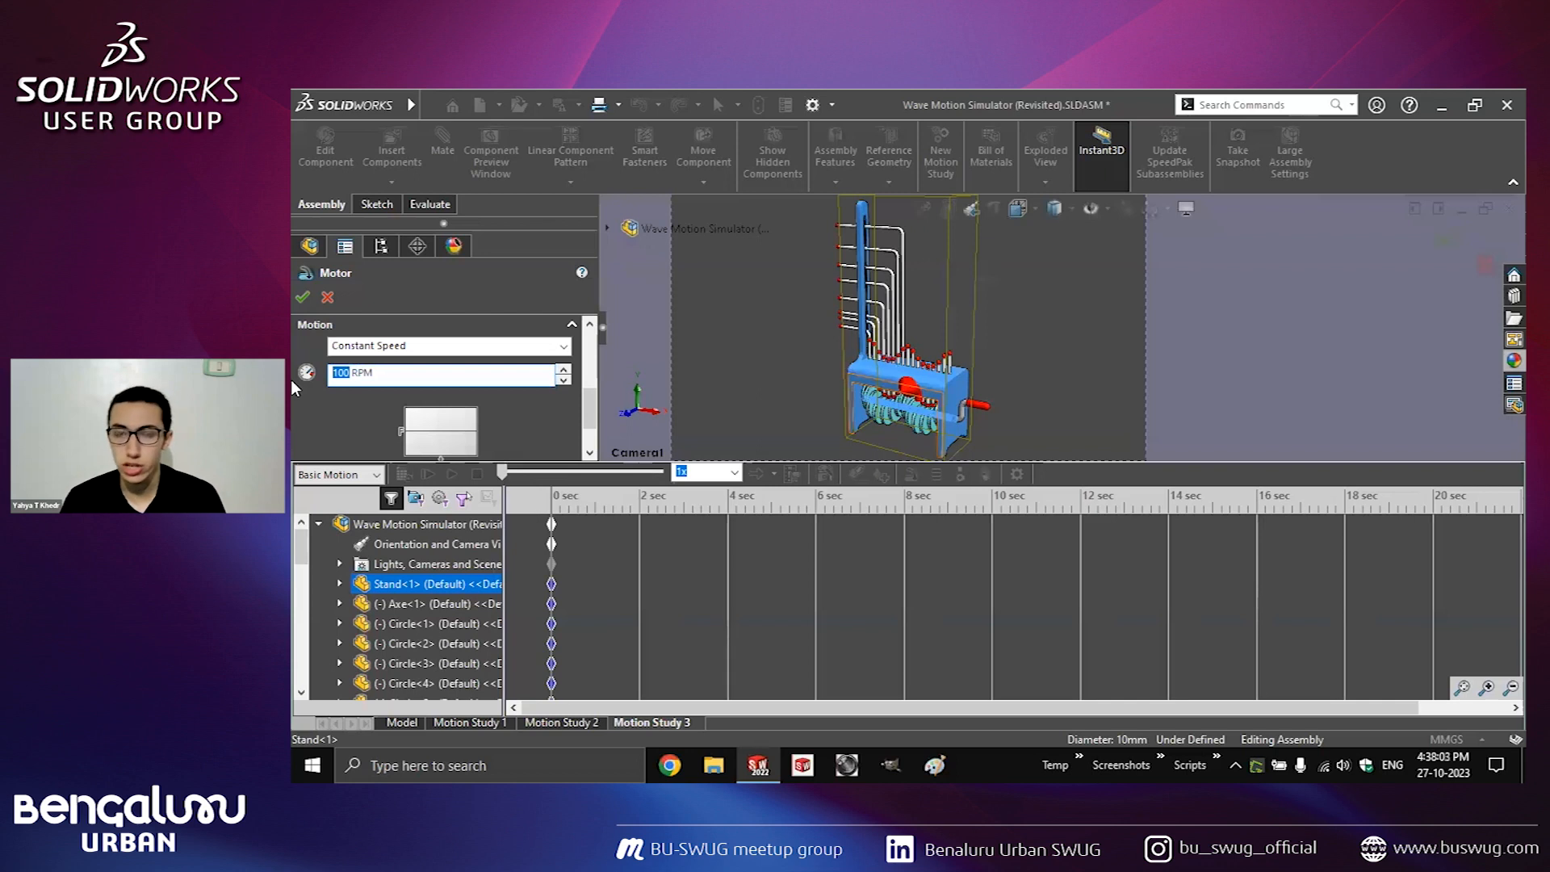
type("15")
left_click(303, 297)
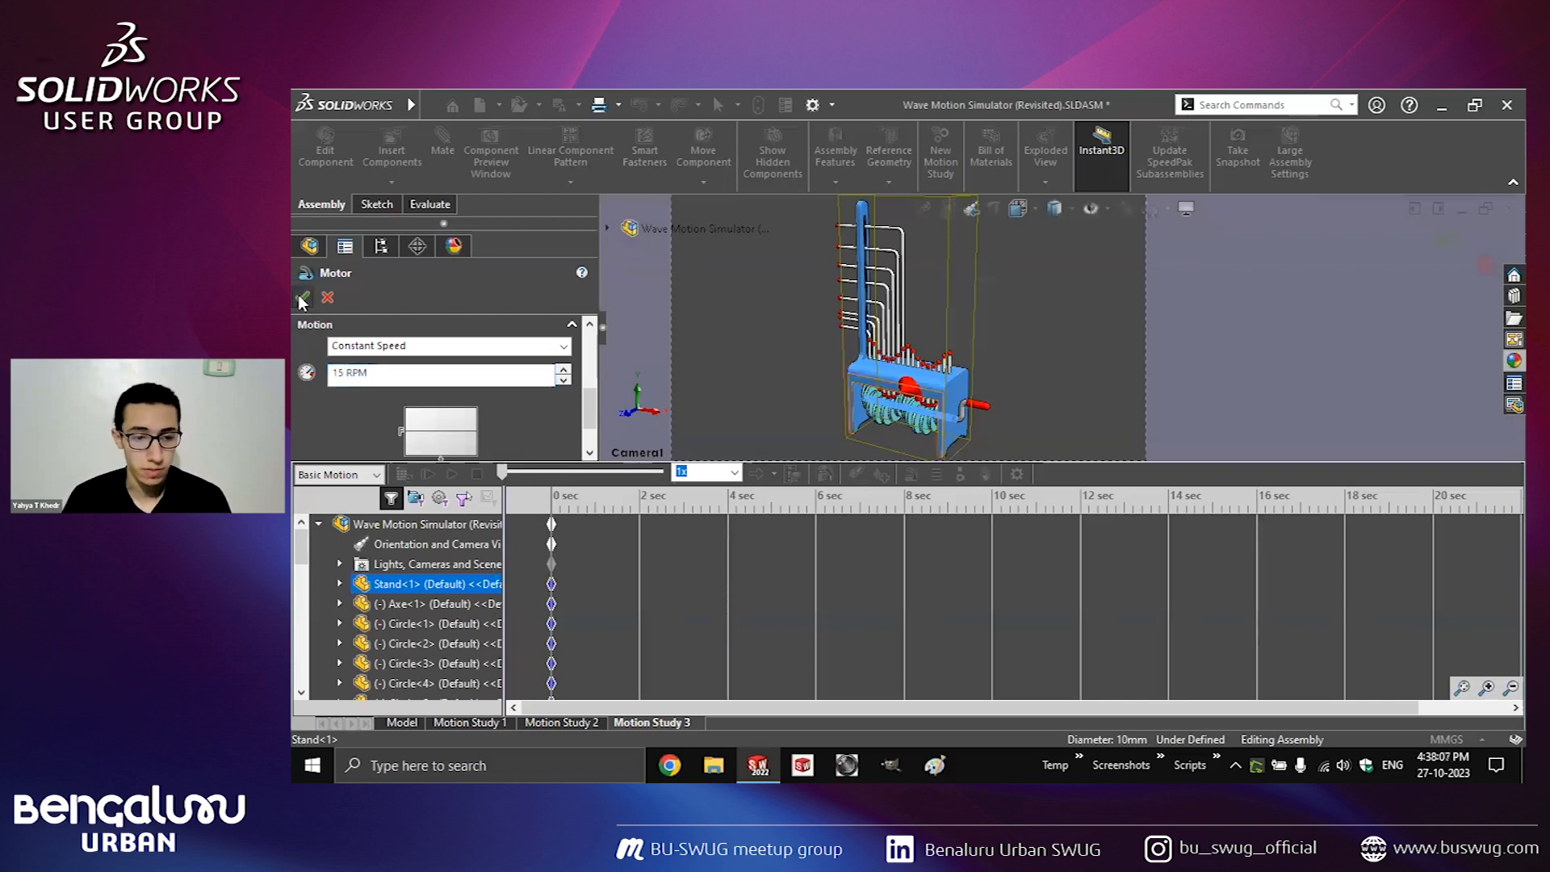
Shorten the motion study to 4 seconds and calculate it.
left_click_drag(770, 521, 727, 521)
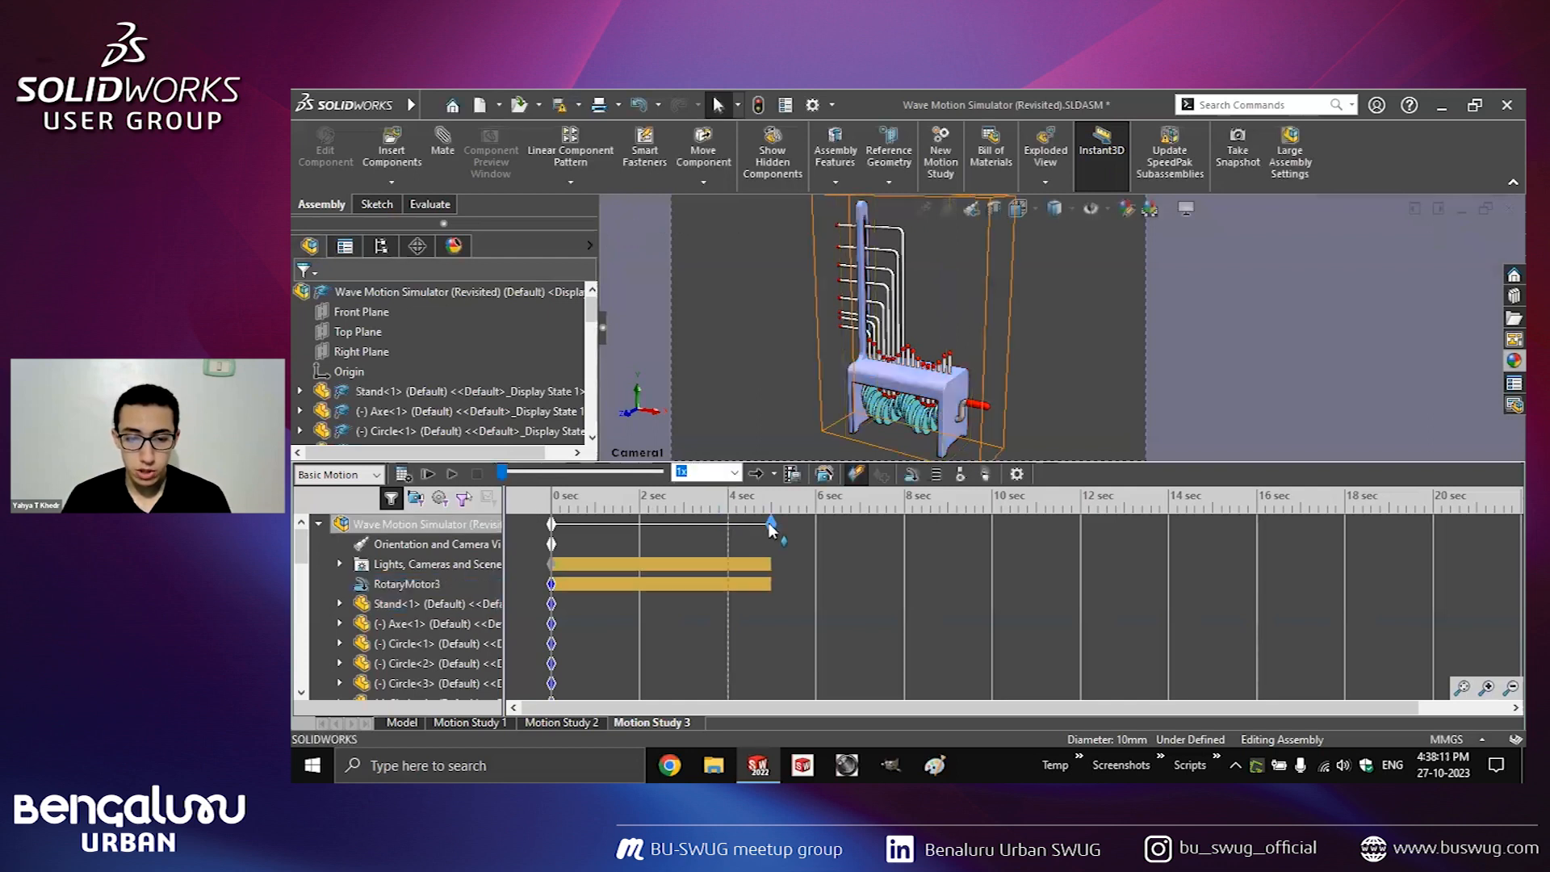
left_click(403, 475)
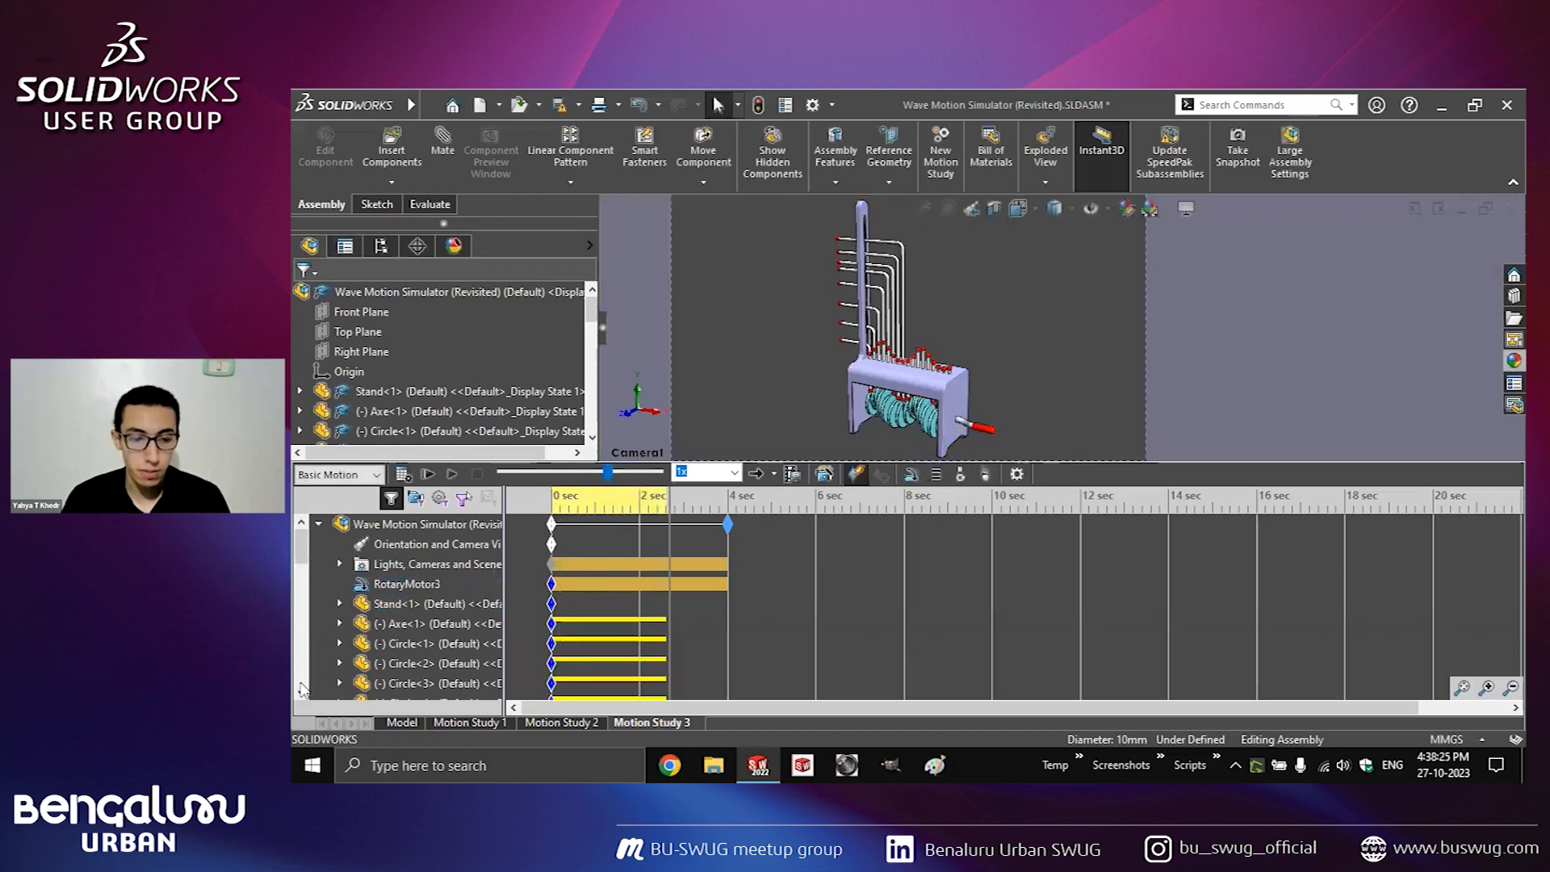
Suppress all the tangent mates in the motion study and recalculate it.
scroll(302, 689, "down", 5)
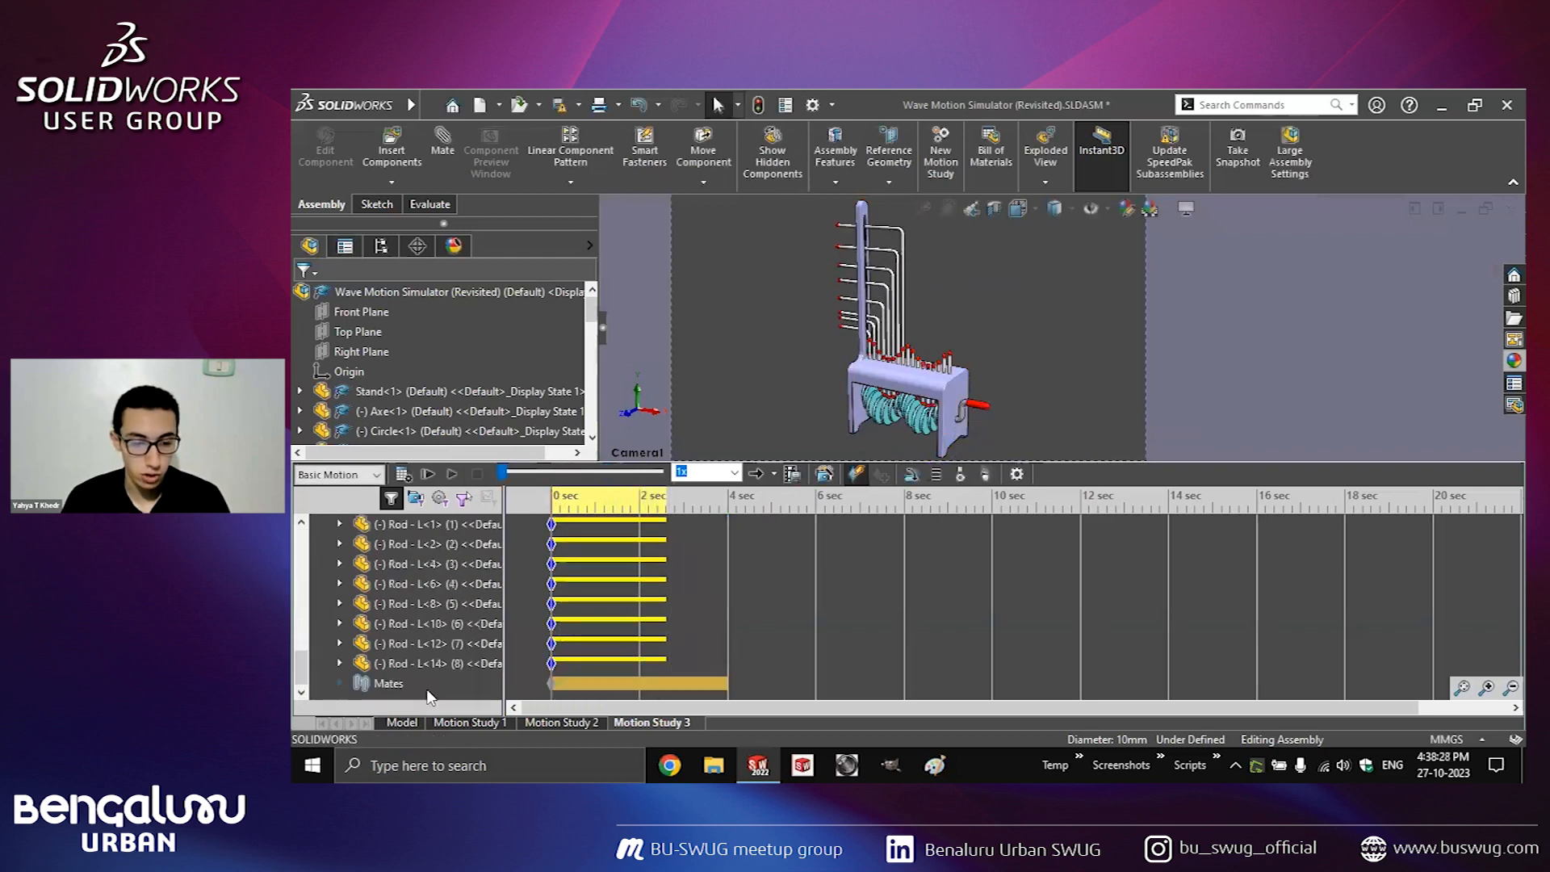
left_click(340, 684)
left_click(361, 682)
left_click(303, 664)
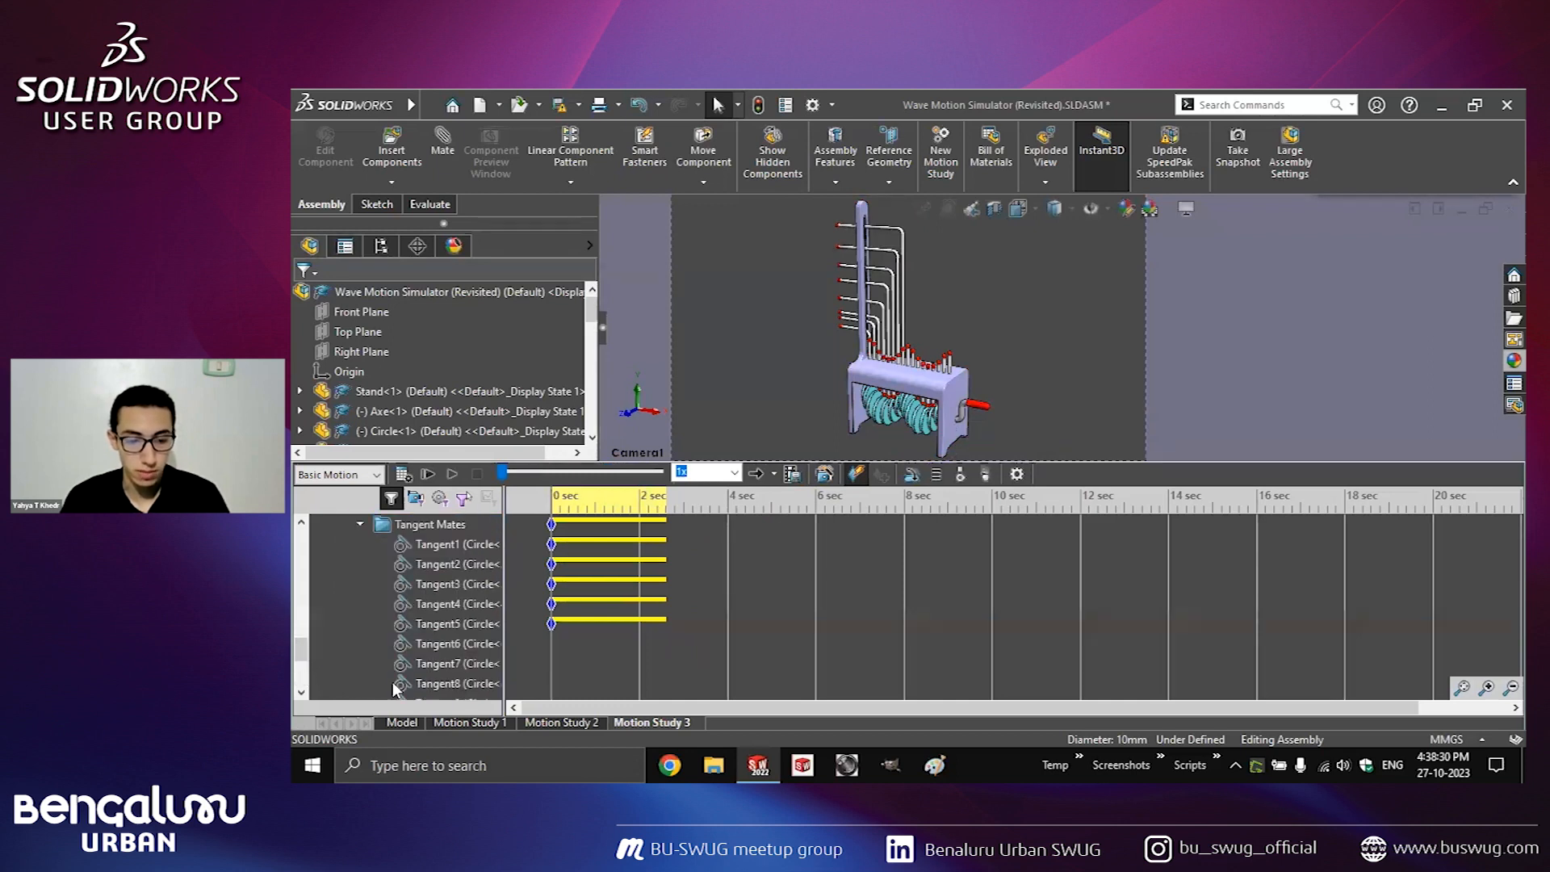
scroll(395, 686, "down", 3)
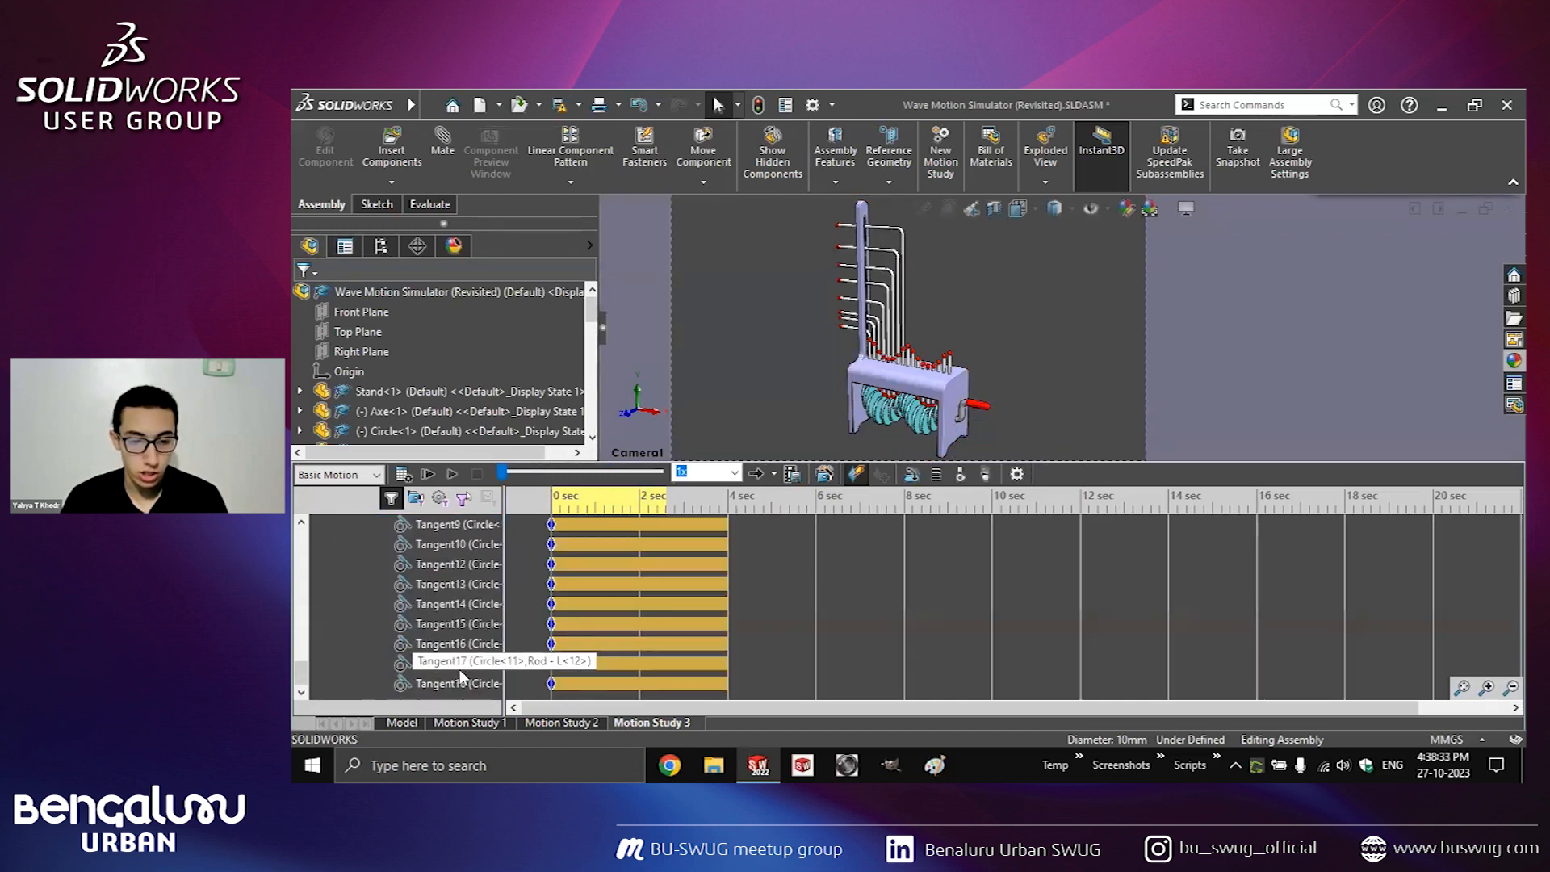
left_click(457, 684)
left_click_drag(301, 665, 299, 631)
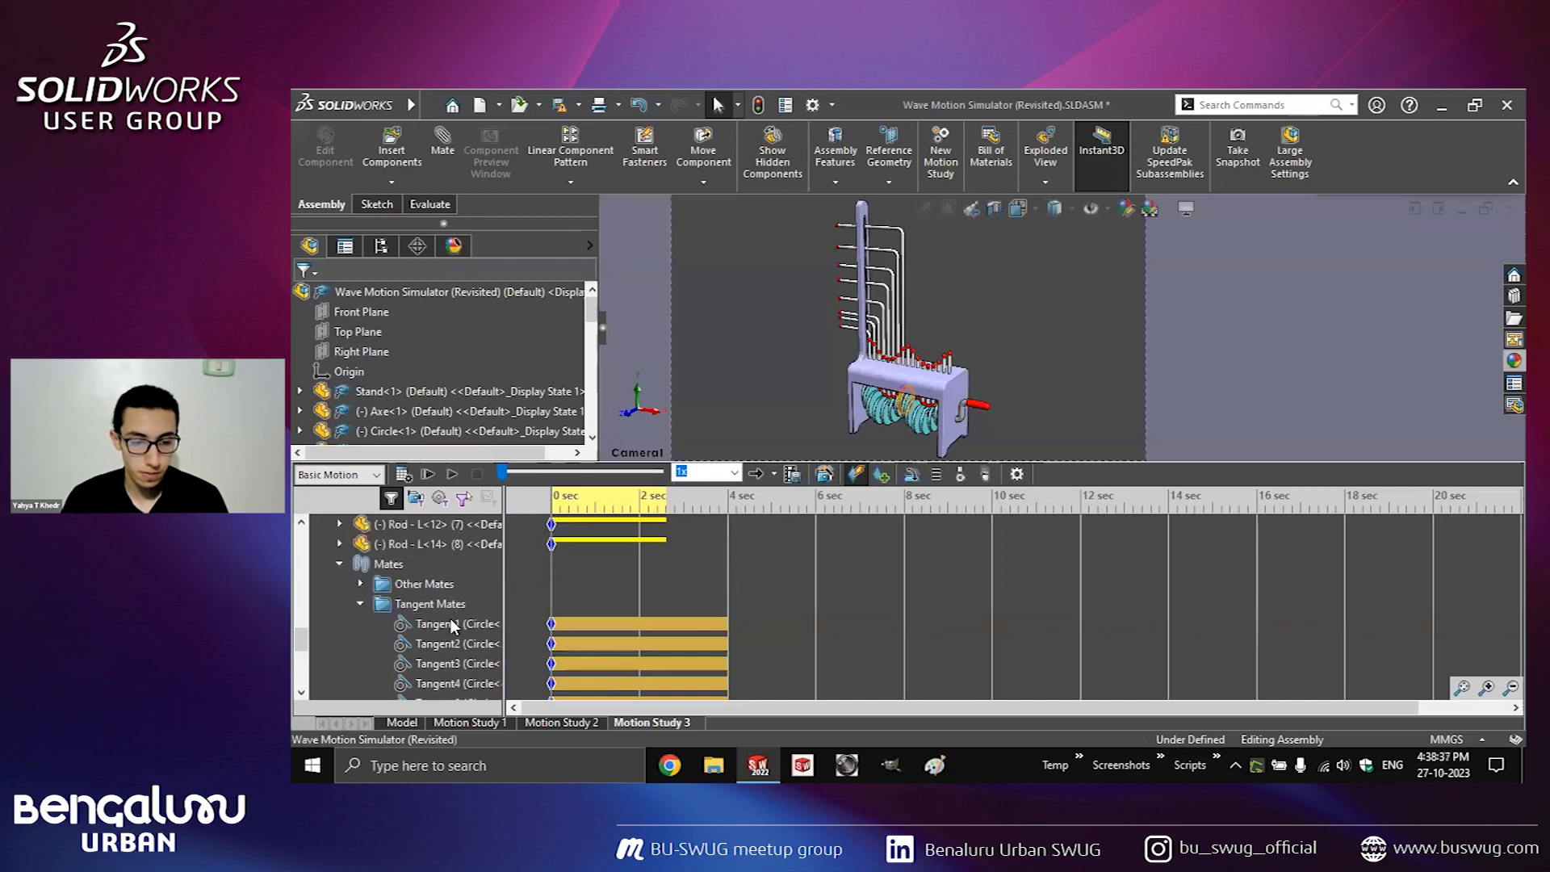
left_click(446, 623, "shift")
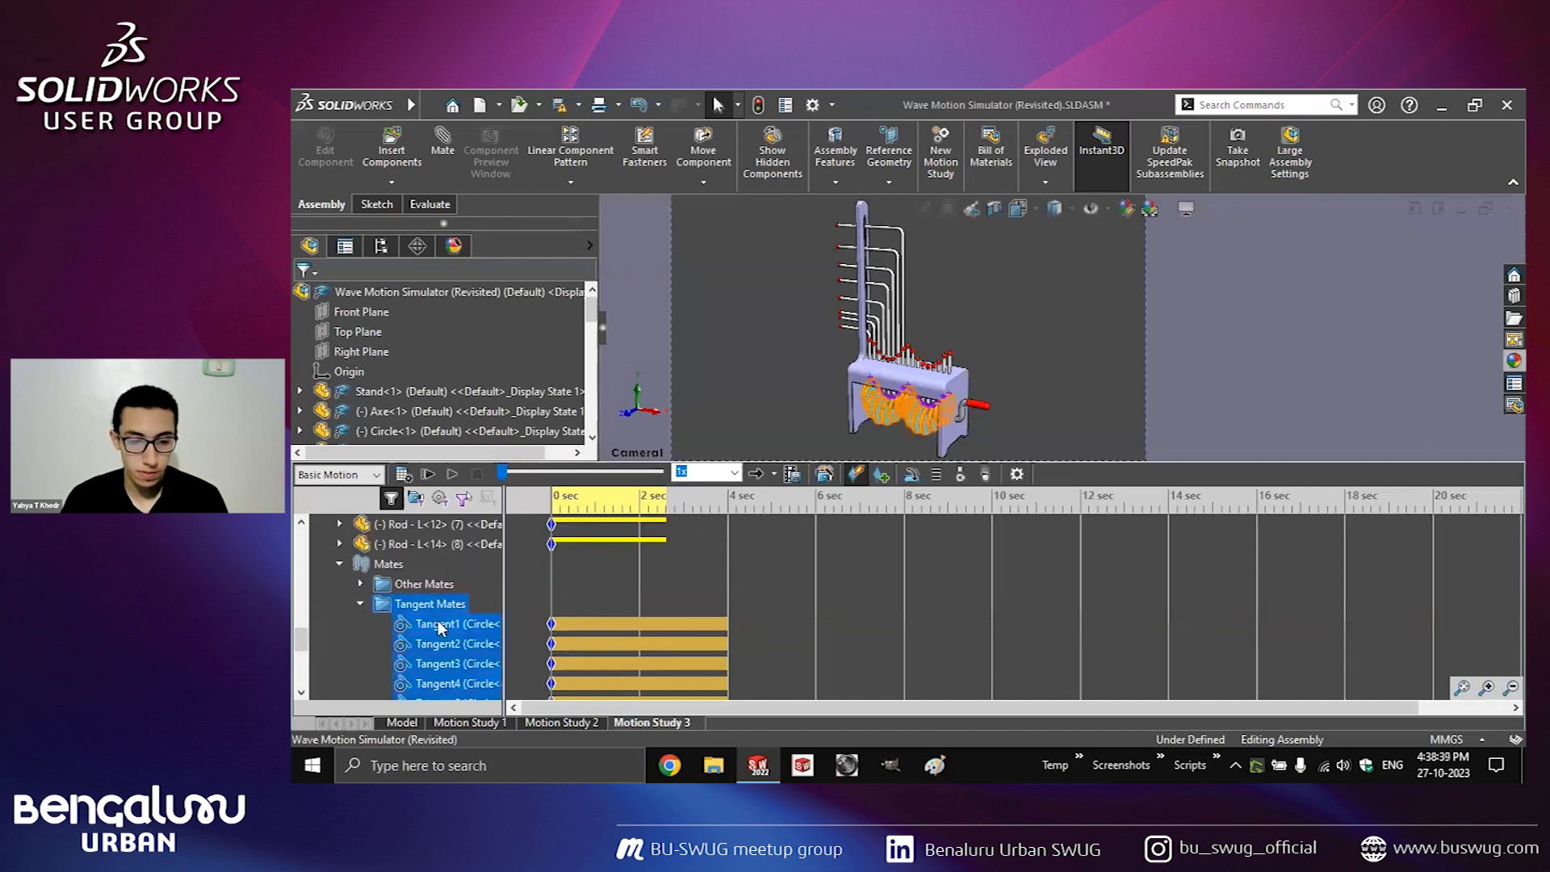
right_click(440, 626)
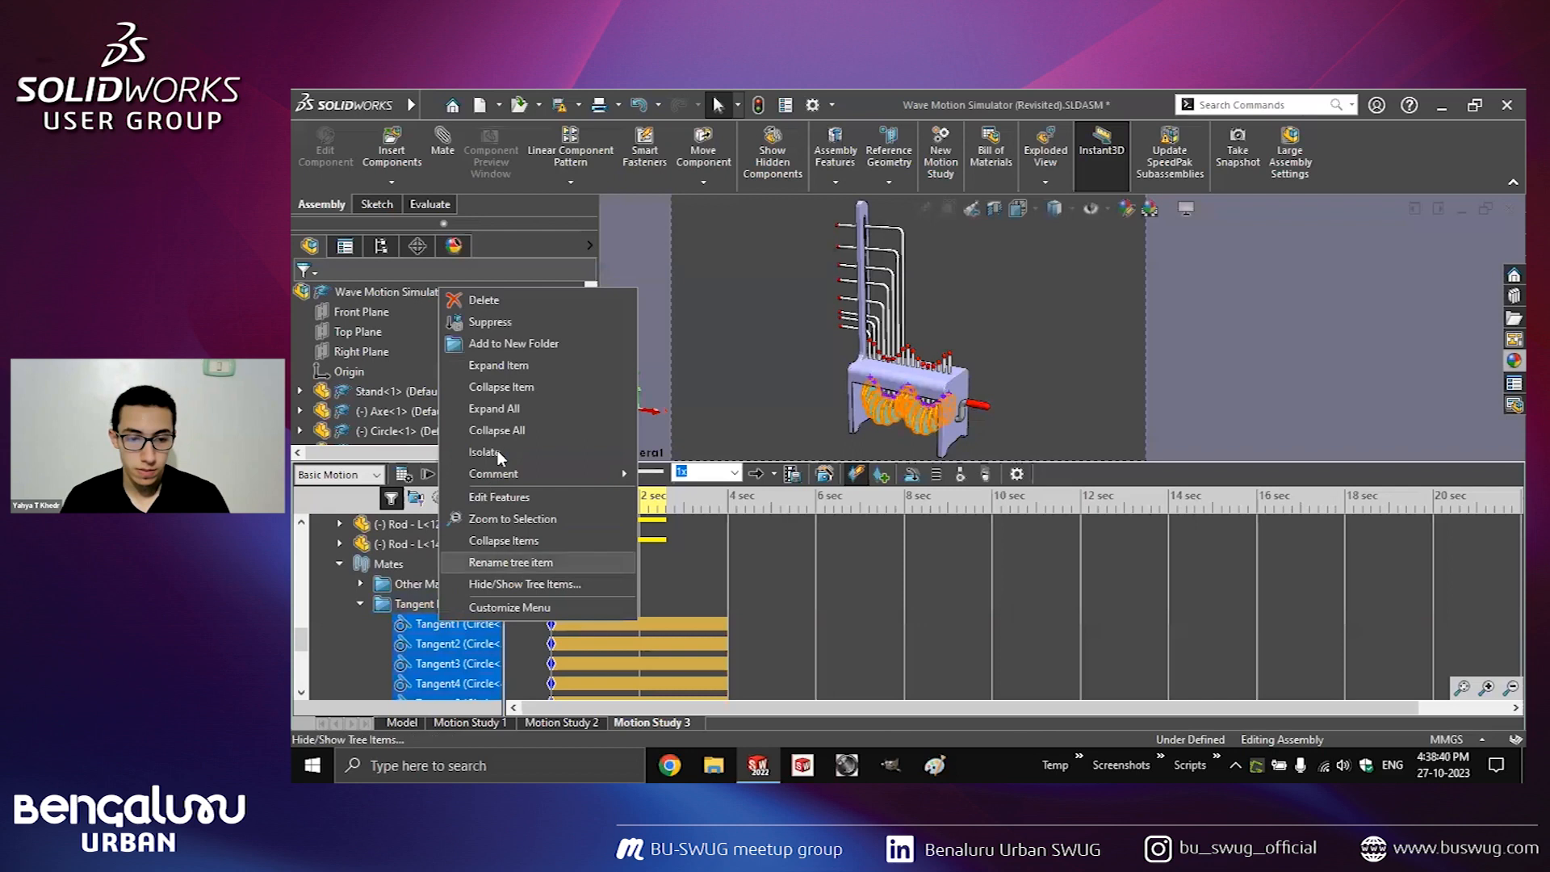
left_click(491, 322)
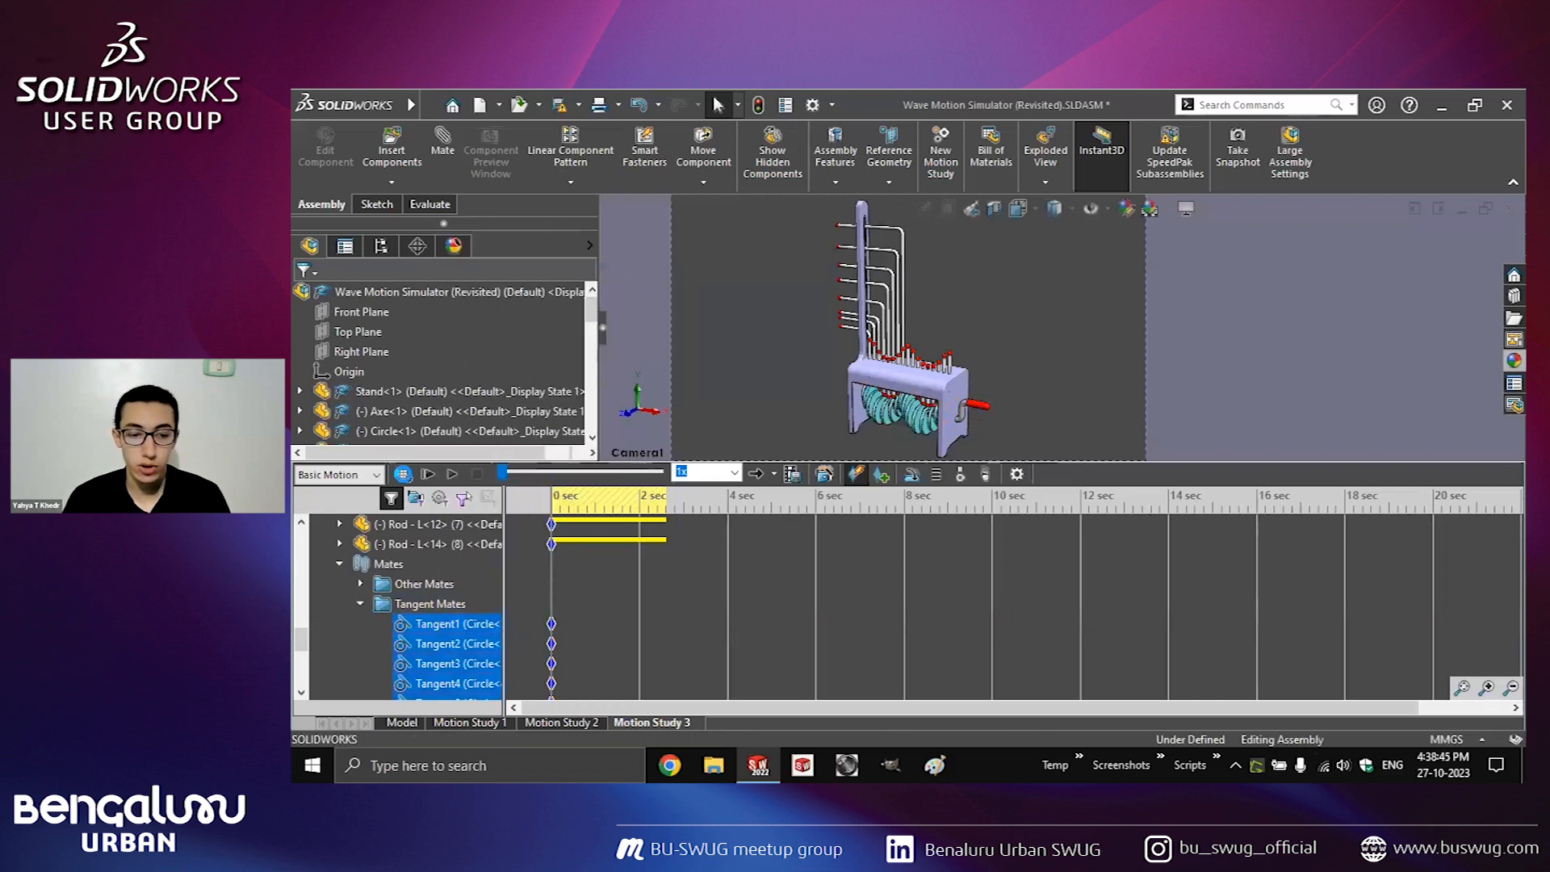
left_click(402, 473)
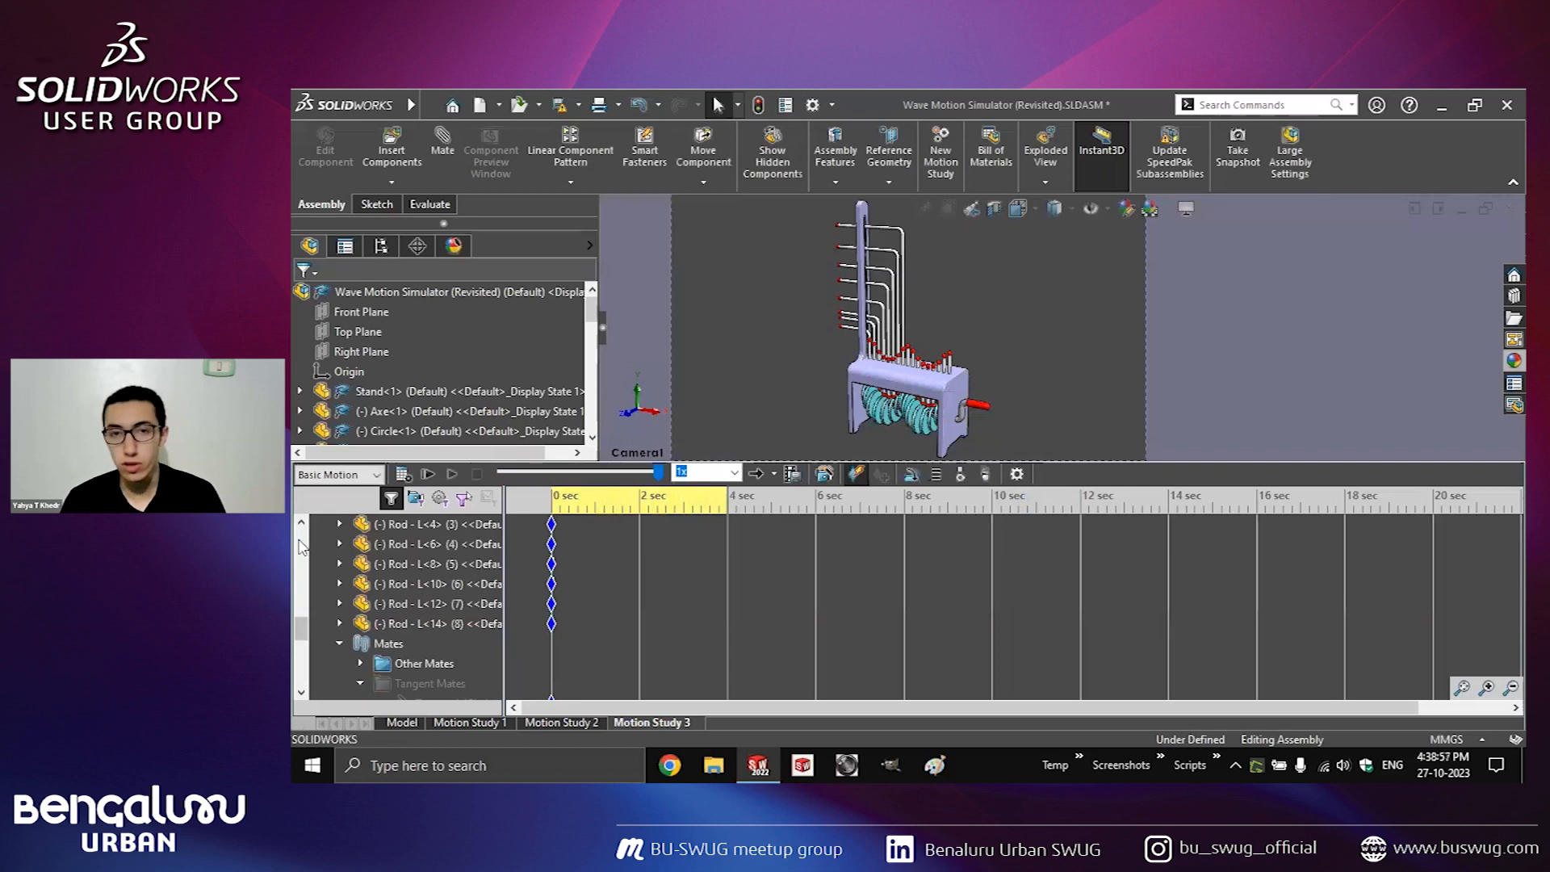
Add a solid body contact between all the Circle and Rod components and recalculate the study.
scroll(299, 547, "up", 8)
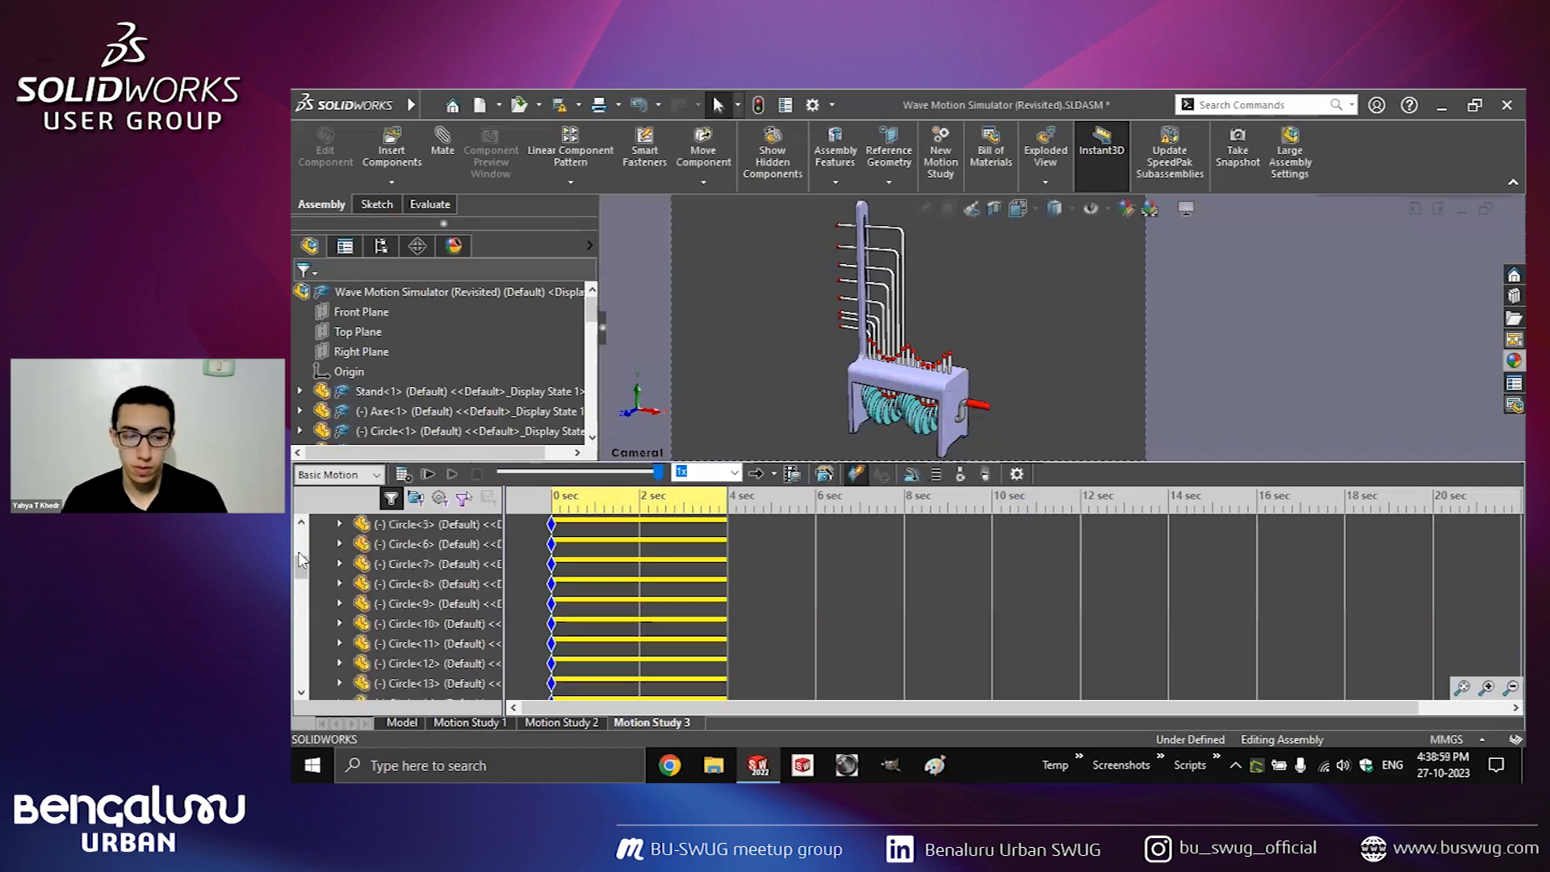
scroll(301, 565, "up", 2)
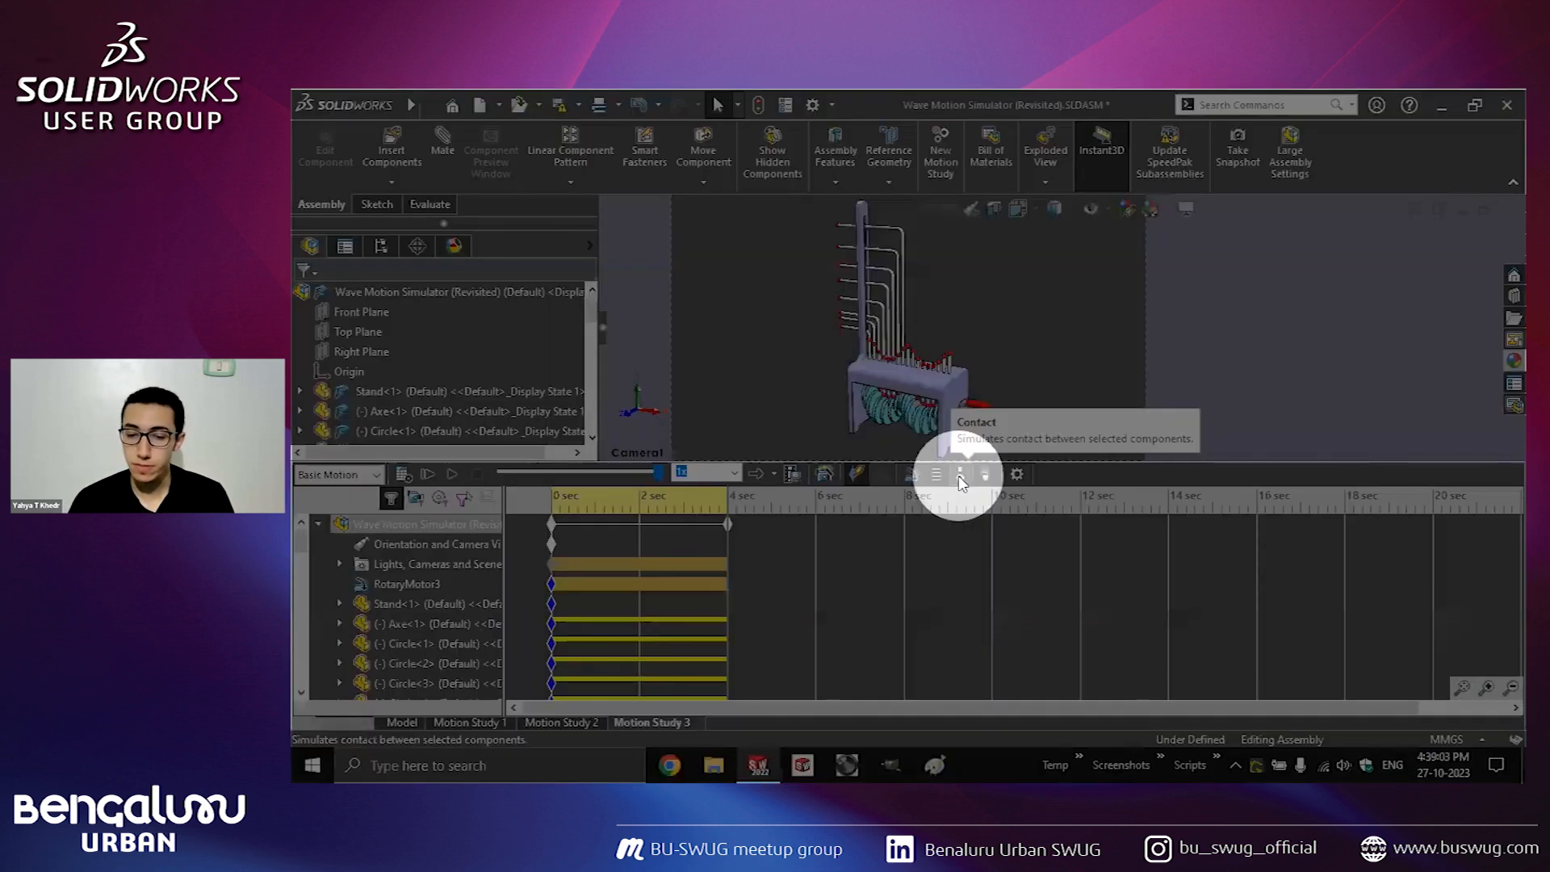
left_click(960, 476)
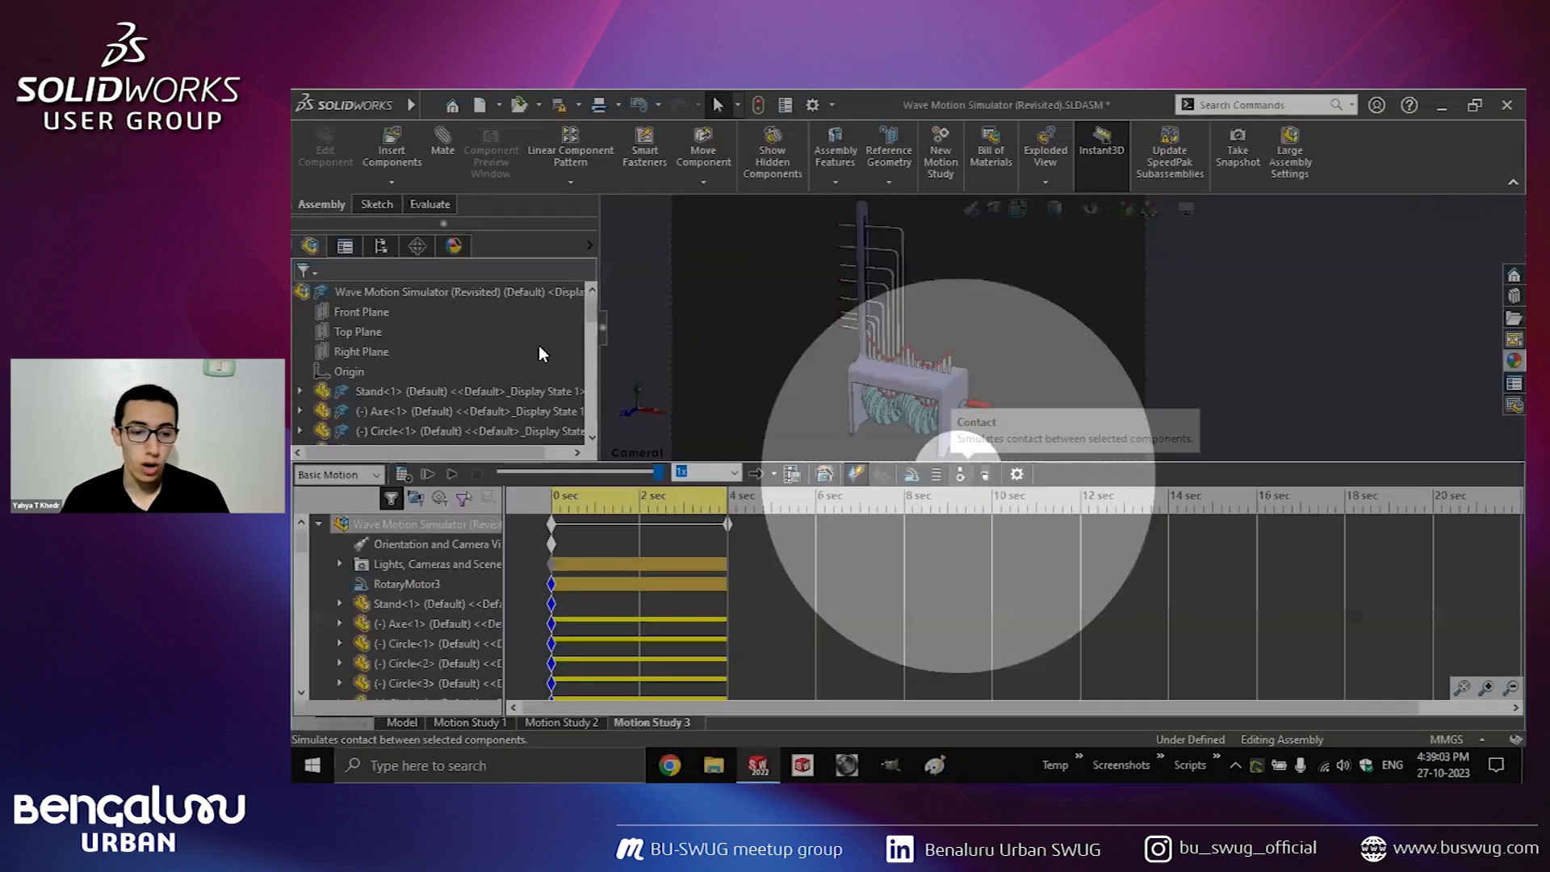
scroll(588, 406, "down", 2)
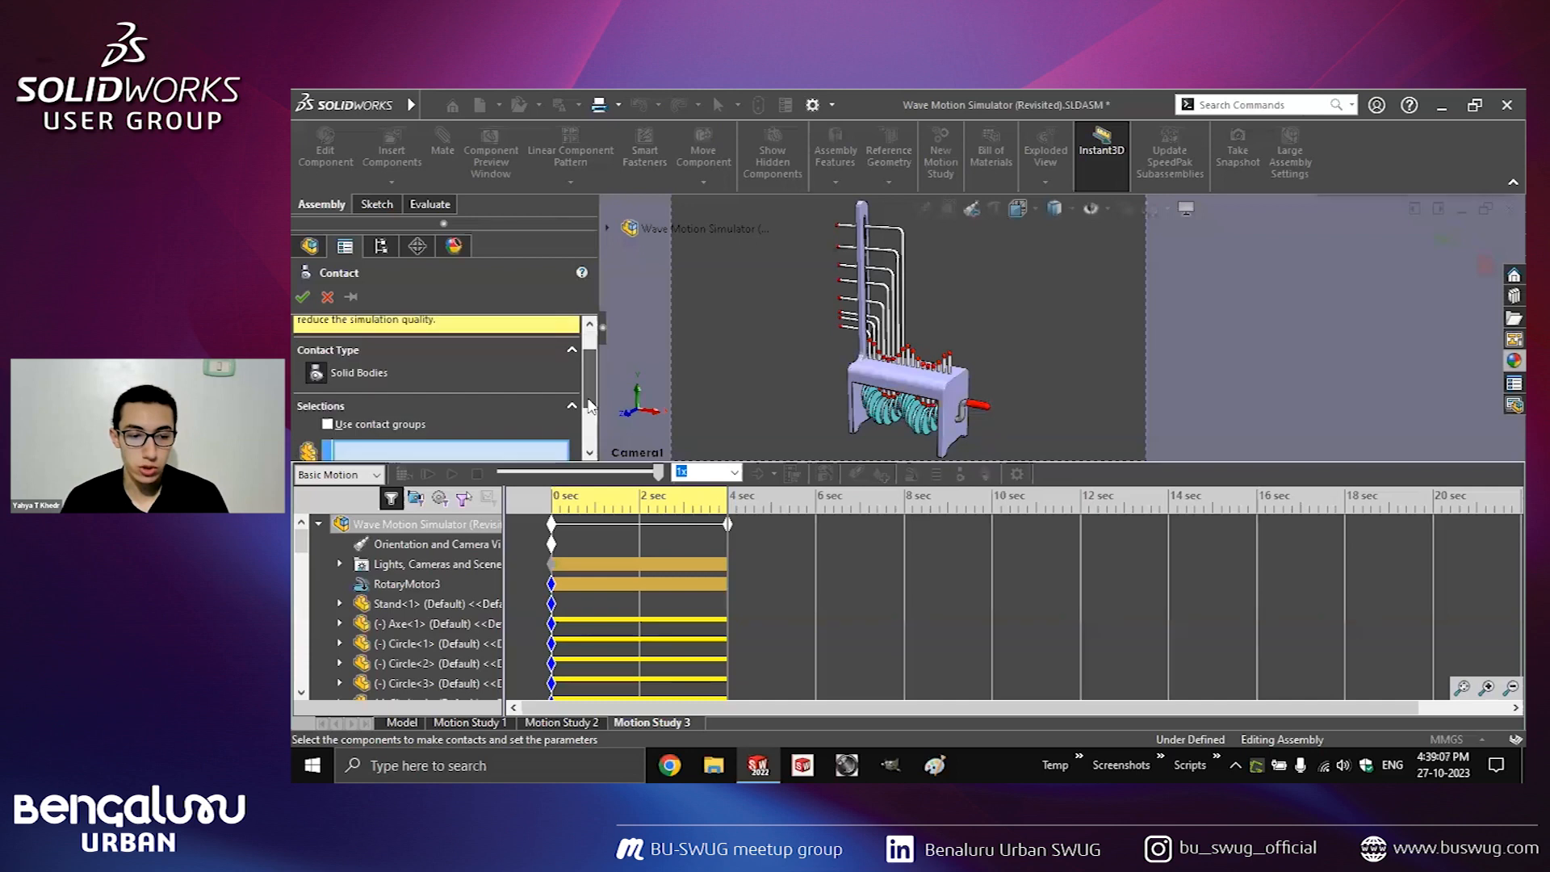
scroll(588, 405, "down", 1)
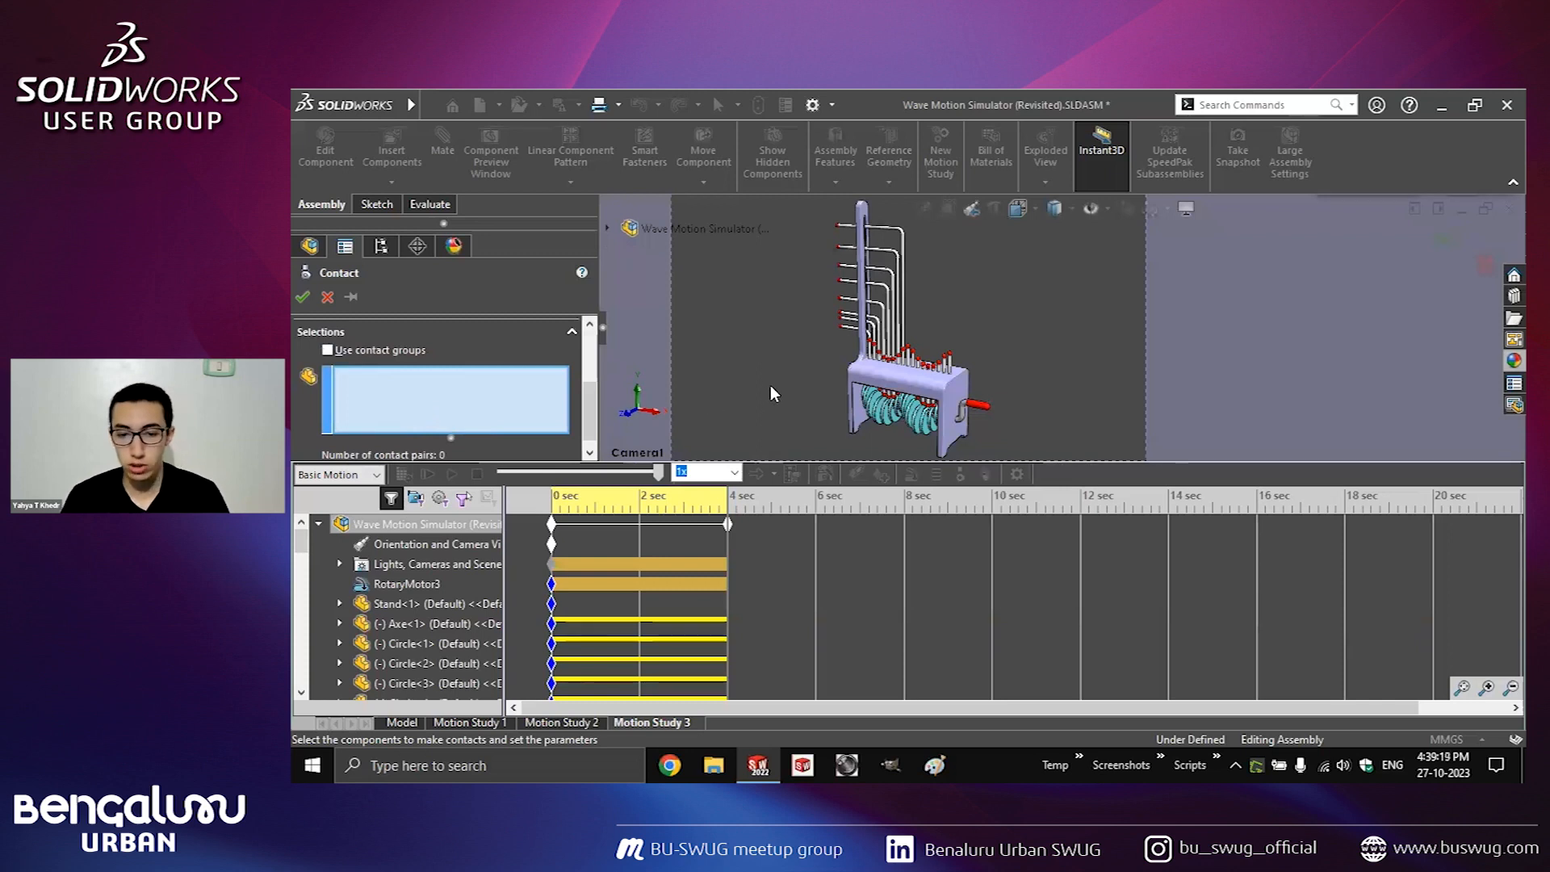
key("ctrl+a")
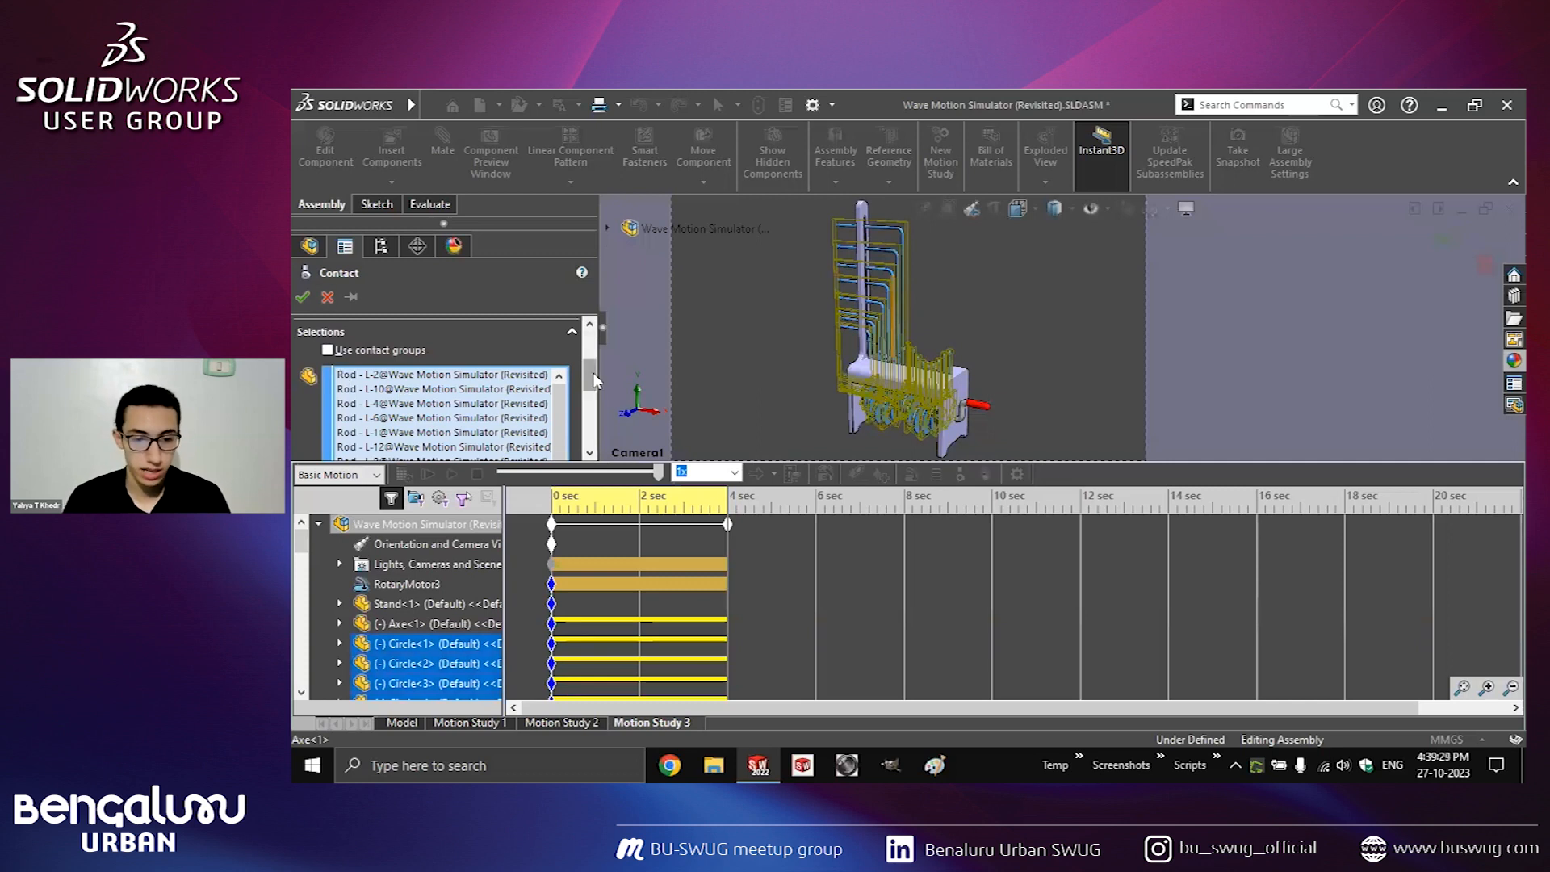
scroll(436, 403, "down", 3)
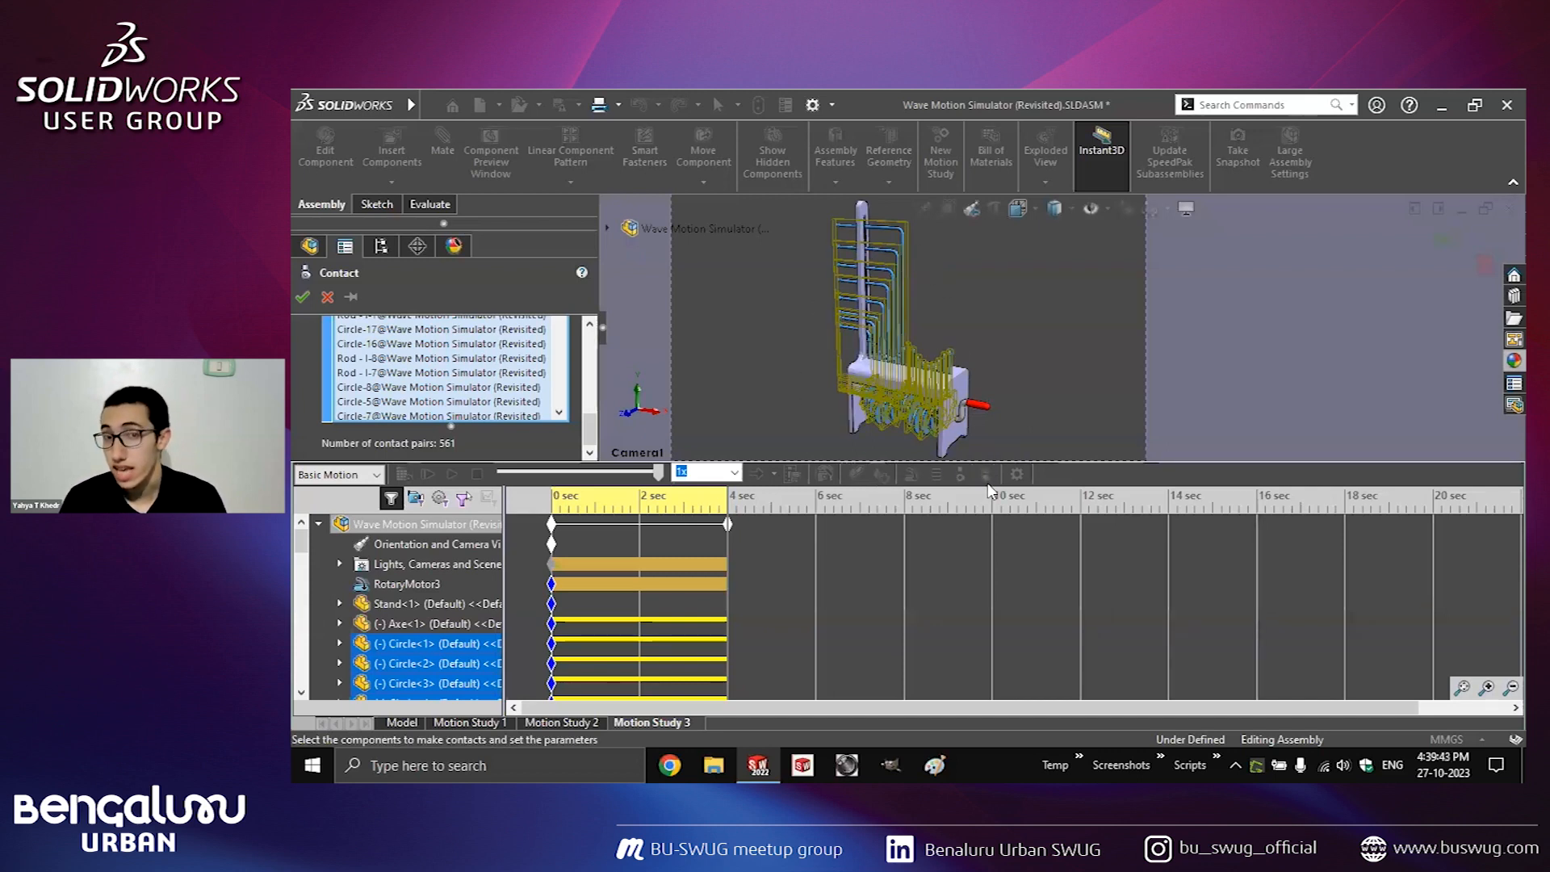
left_click(304, 301)
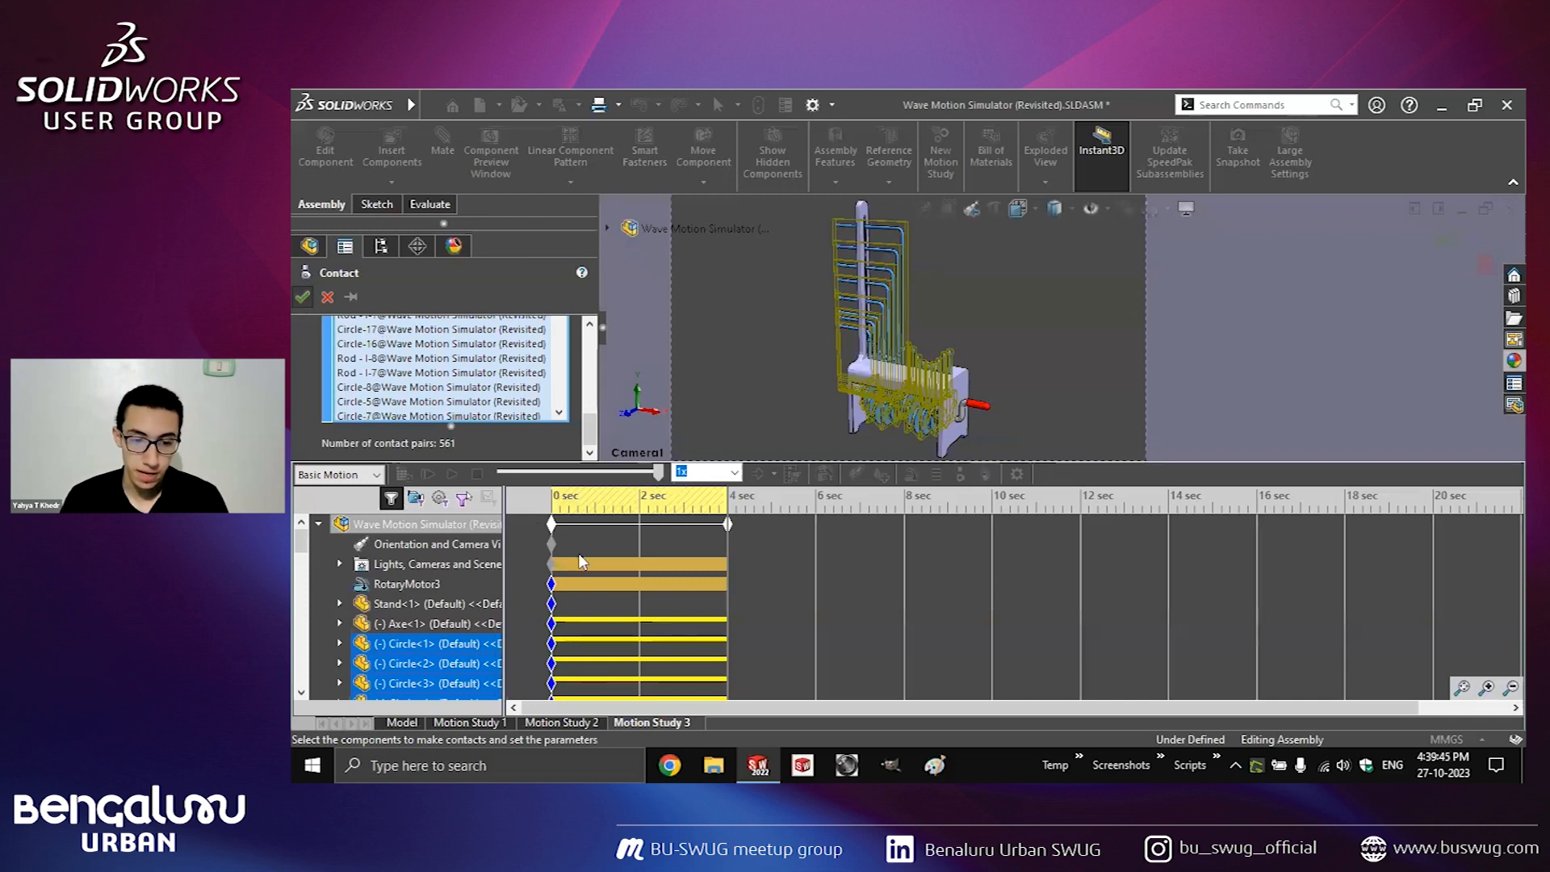
left_click(401, 474)
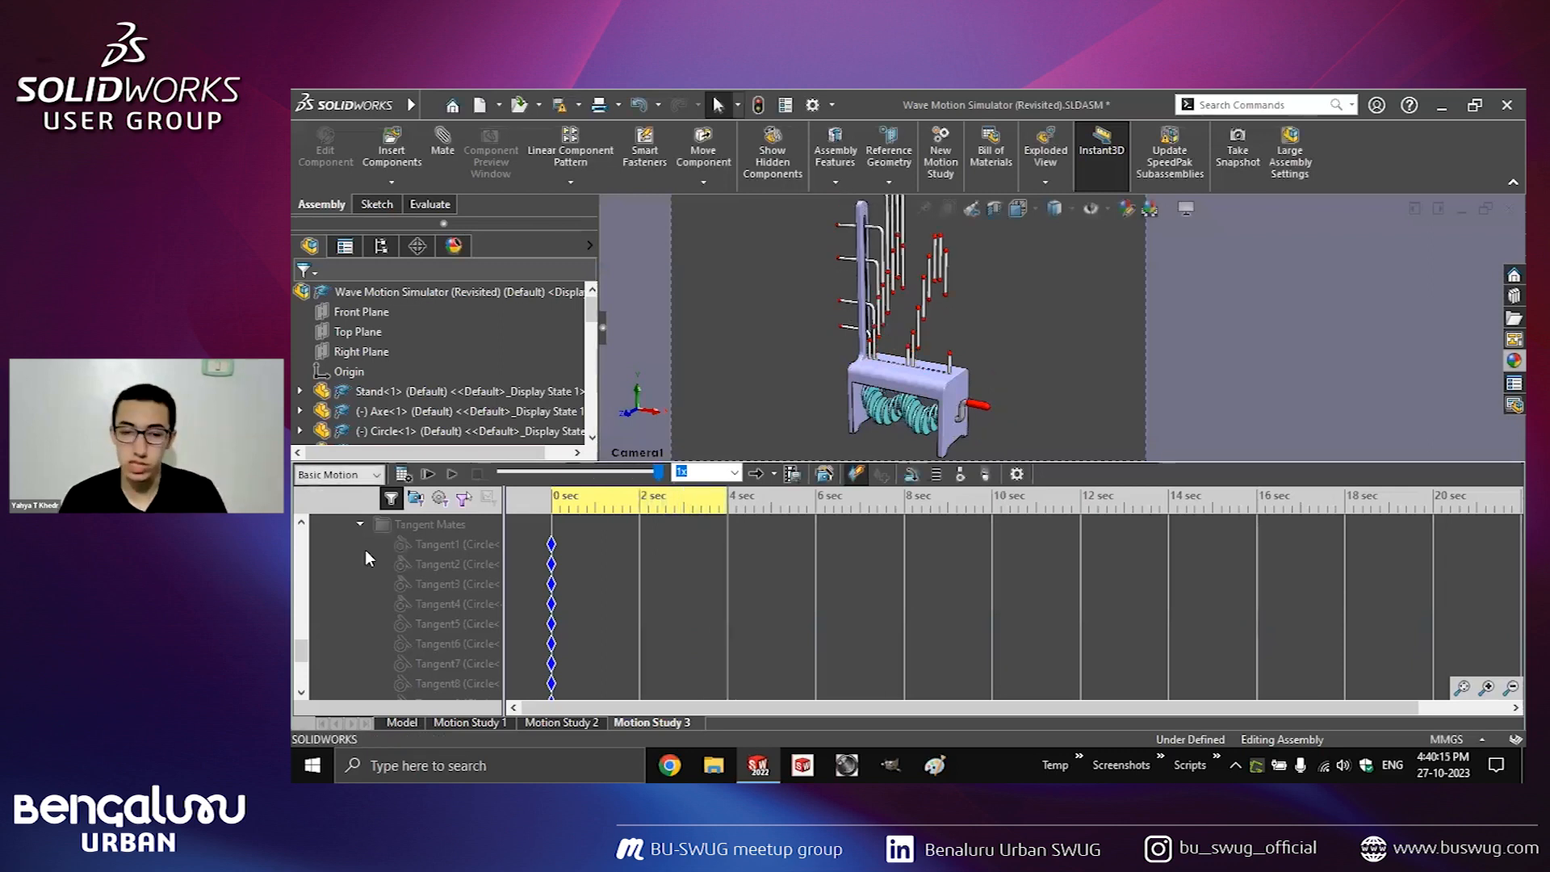
Add gravity along the Y axis to the motion study and recalculate it.
left_click_drag(301, 651, 304, 530)
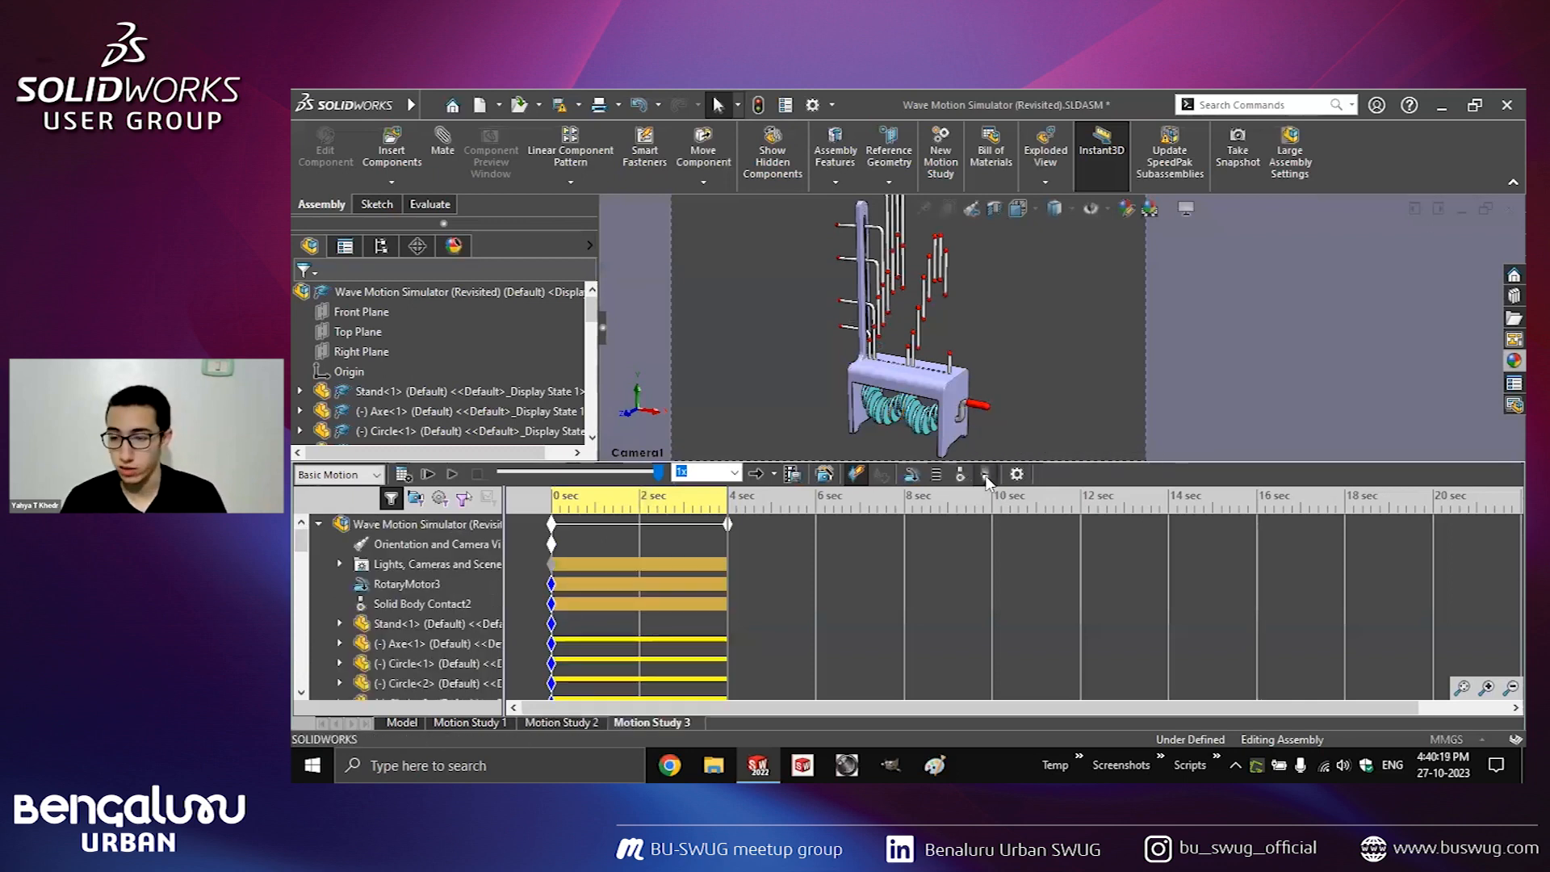
left_click(985, 478)
left_click(420, 376)
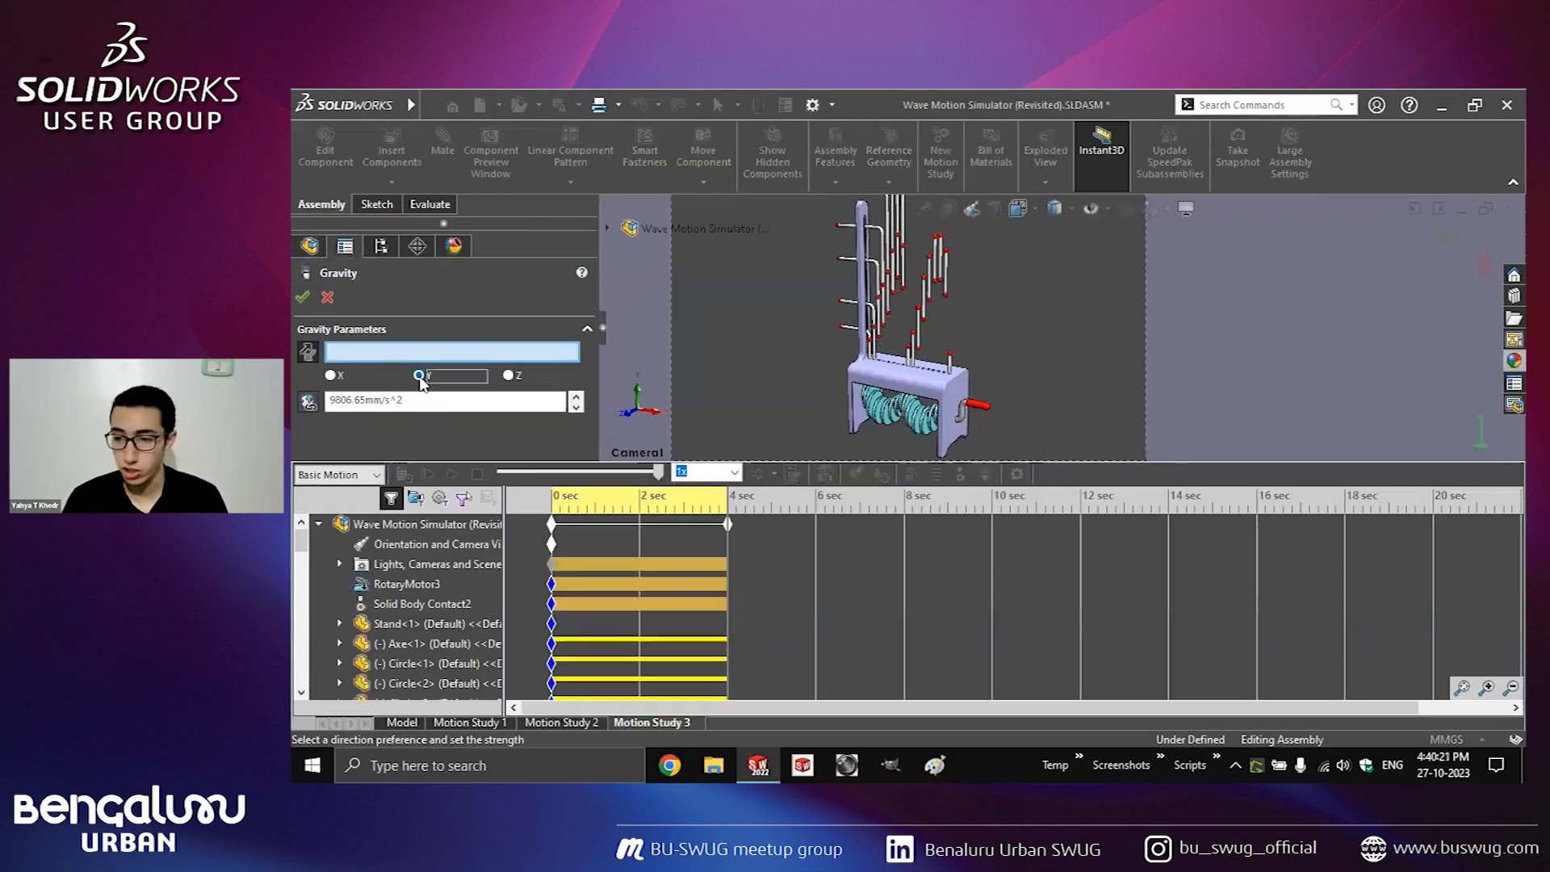
left_click(303, 297)
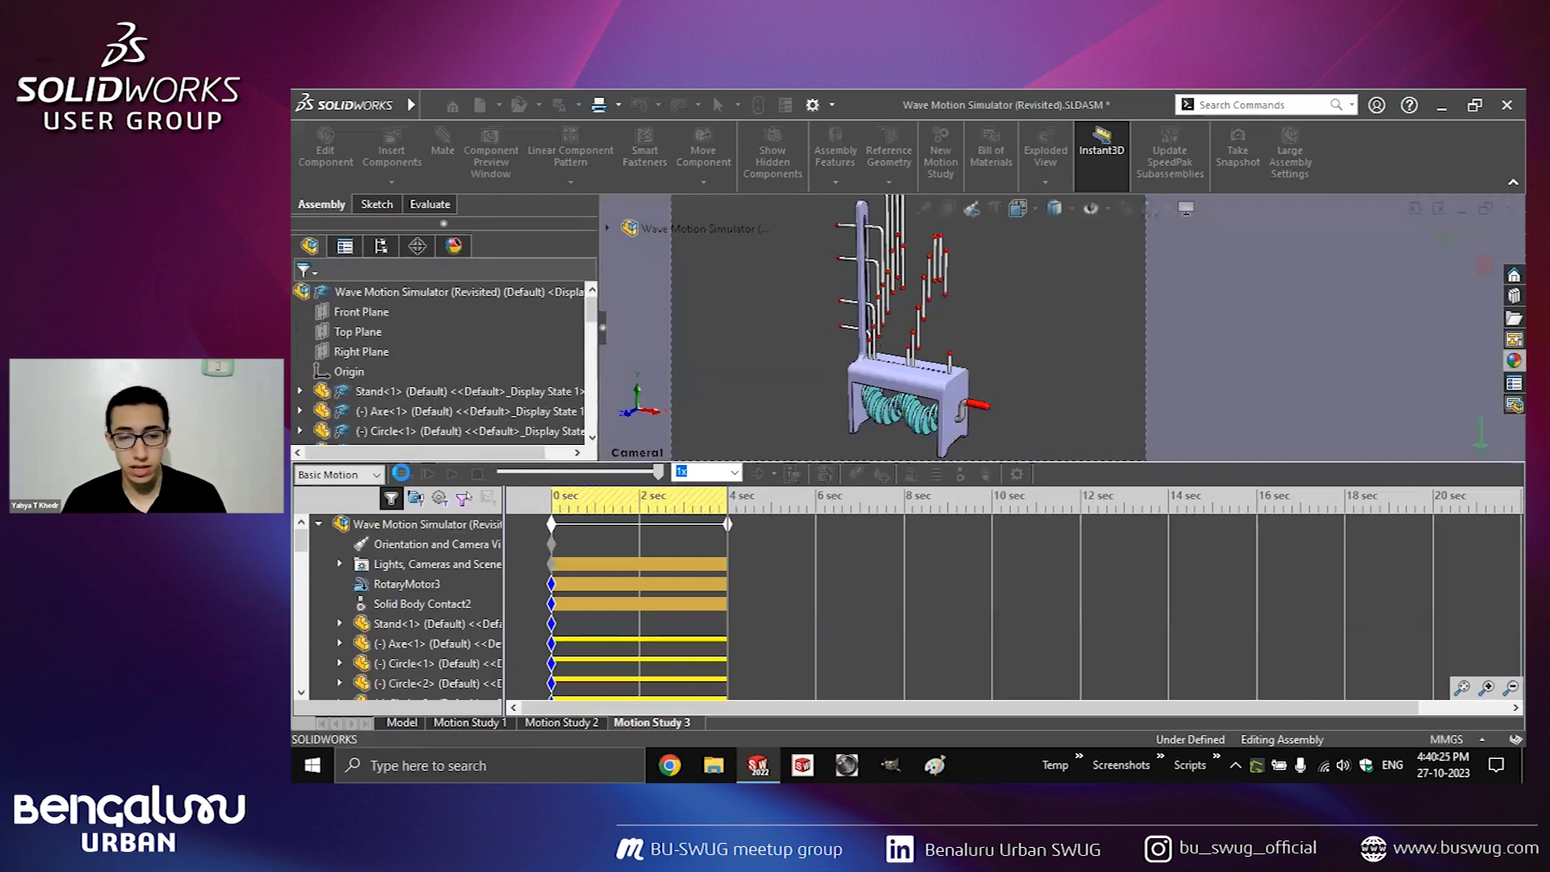
left_click(401, 474)
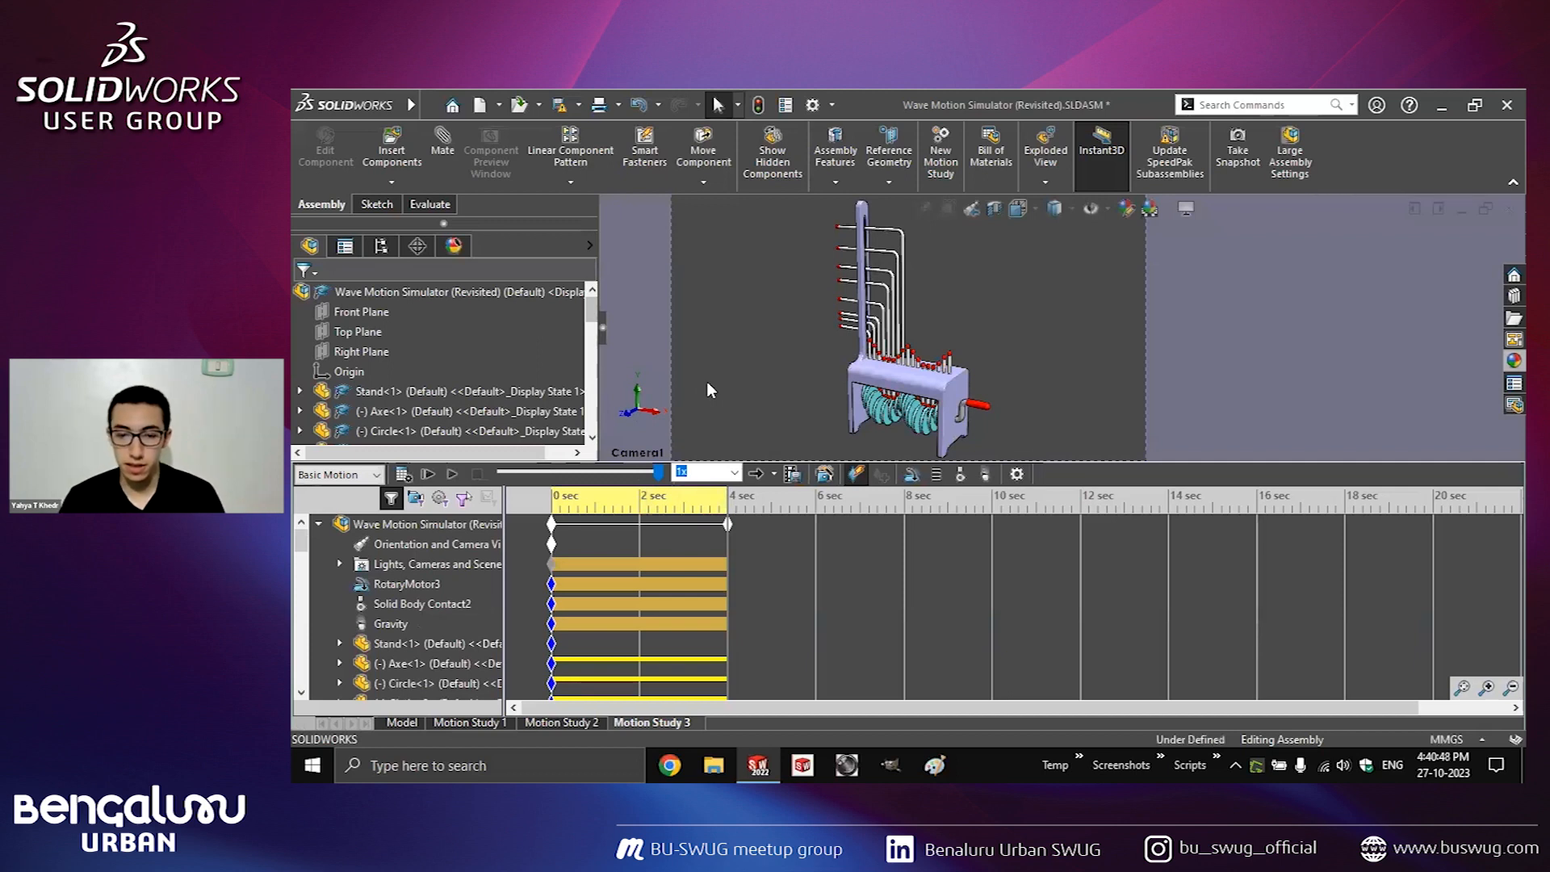
key("alt+Tab")
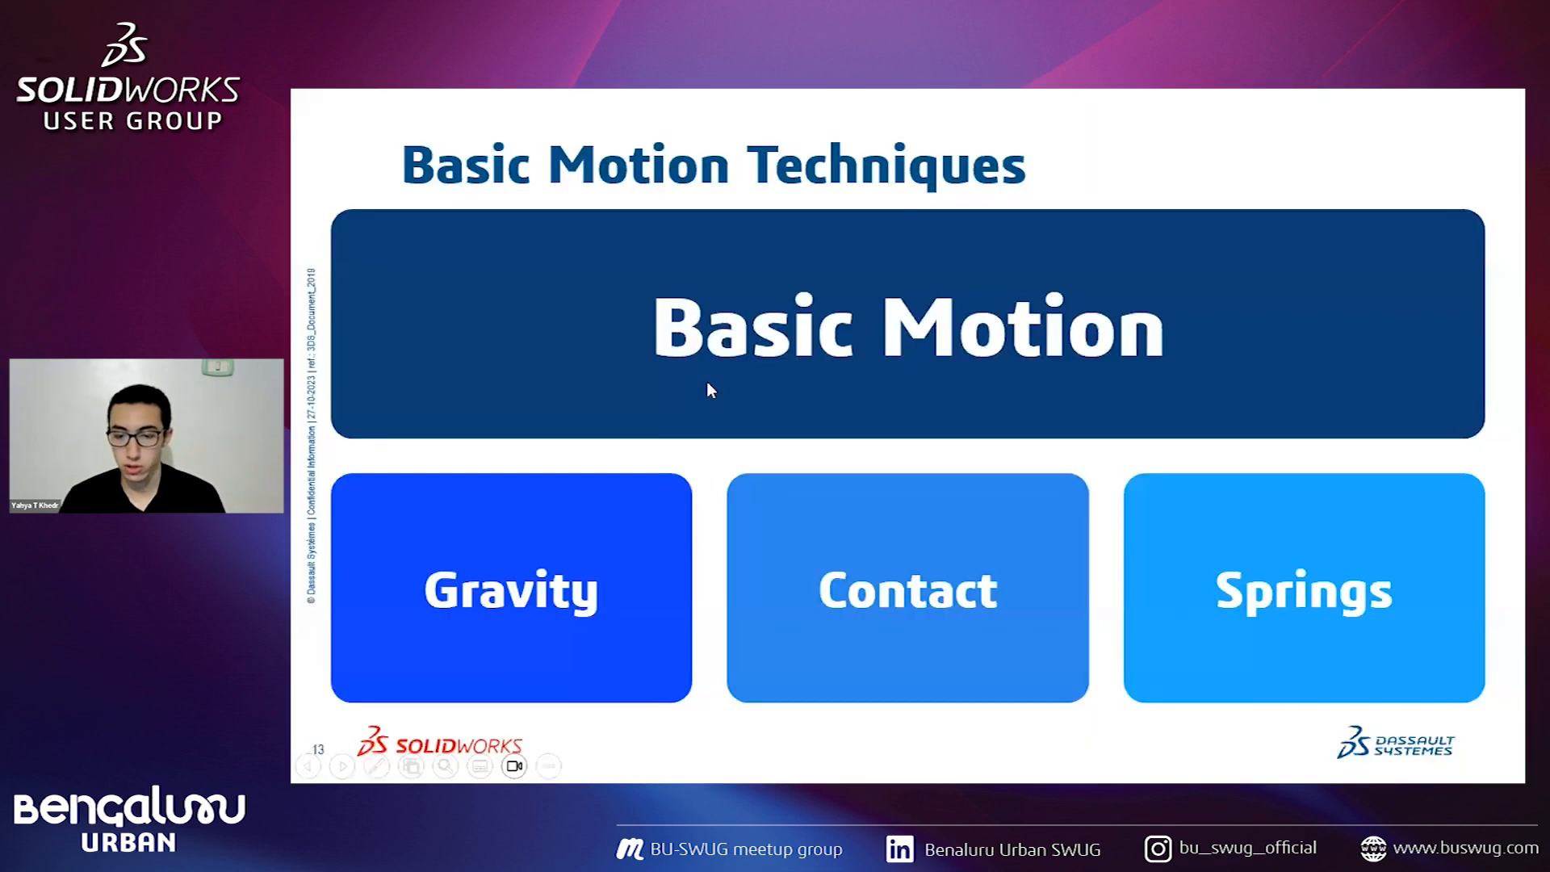
left_click(916, 525)
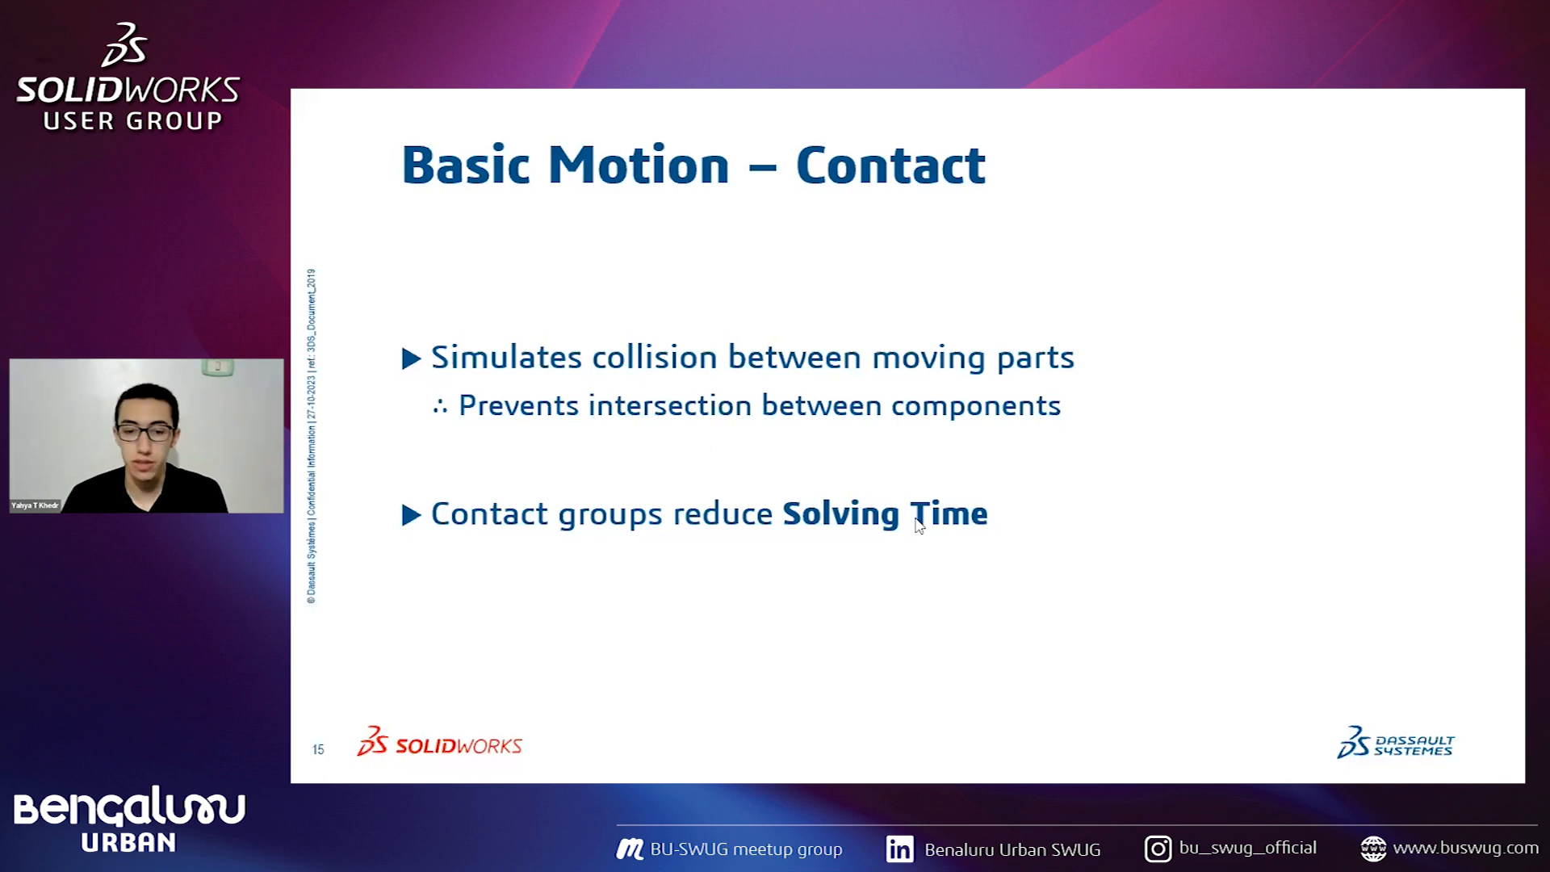
key("alt+Tab")
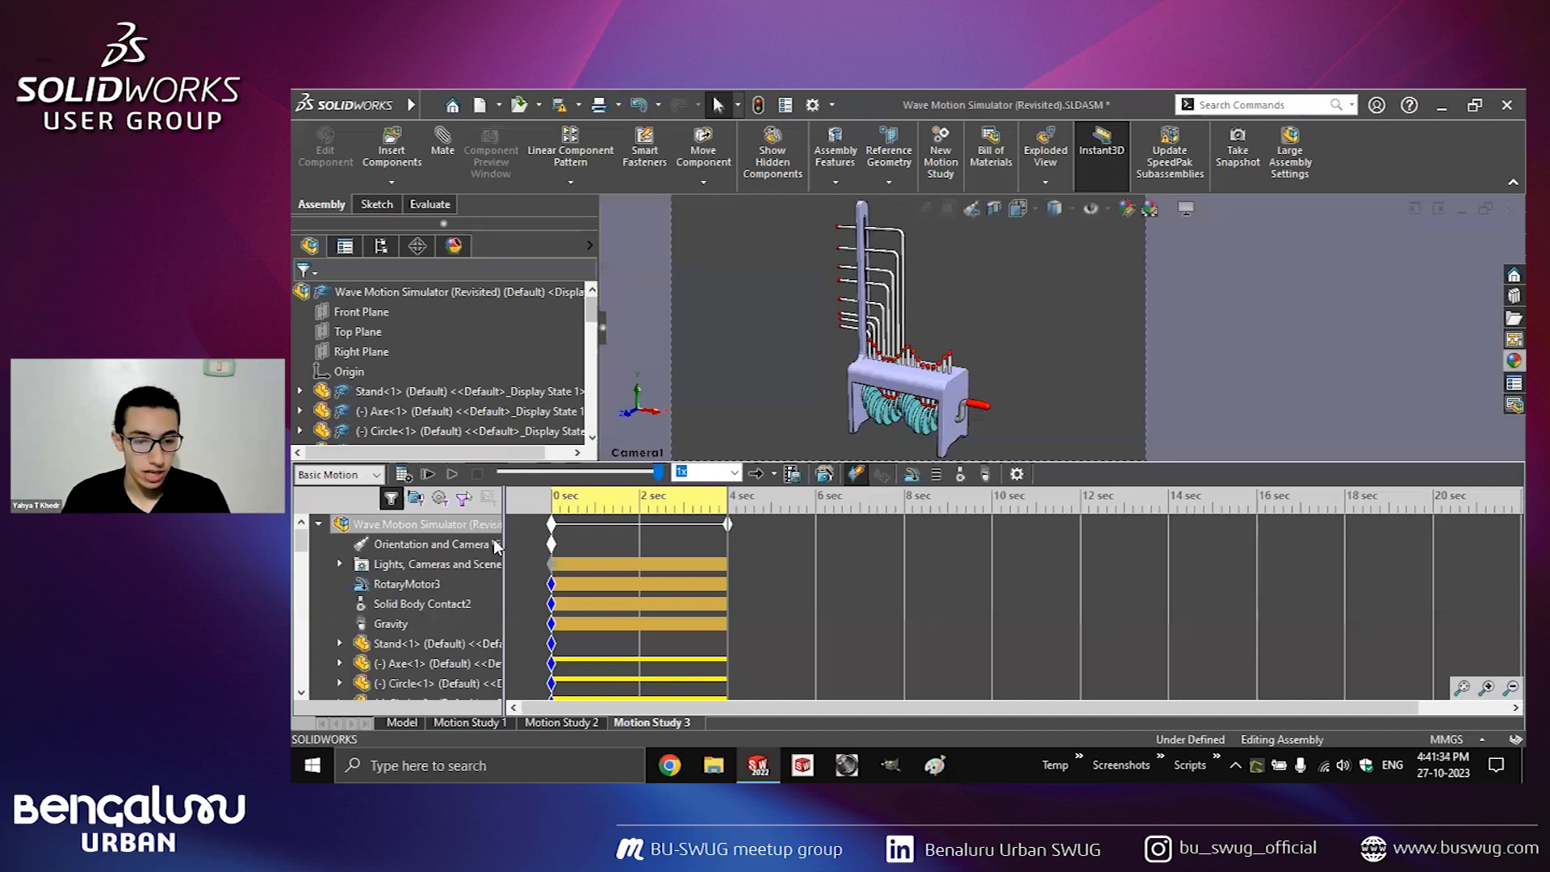
Delete the existing solid body contact from the motion study.
left_click(424, 604)
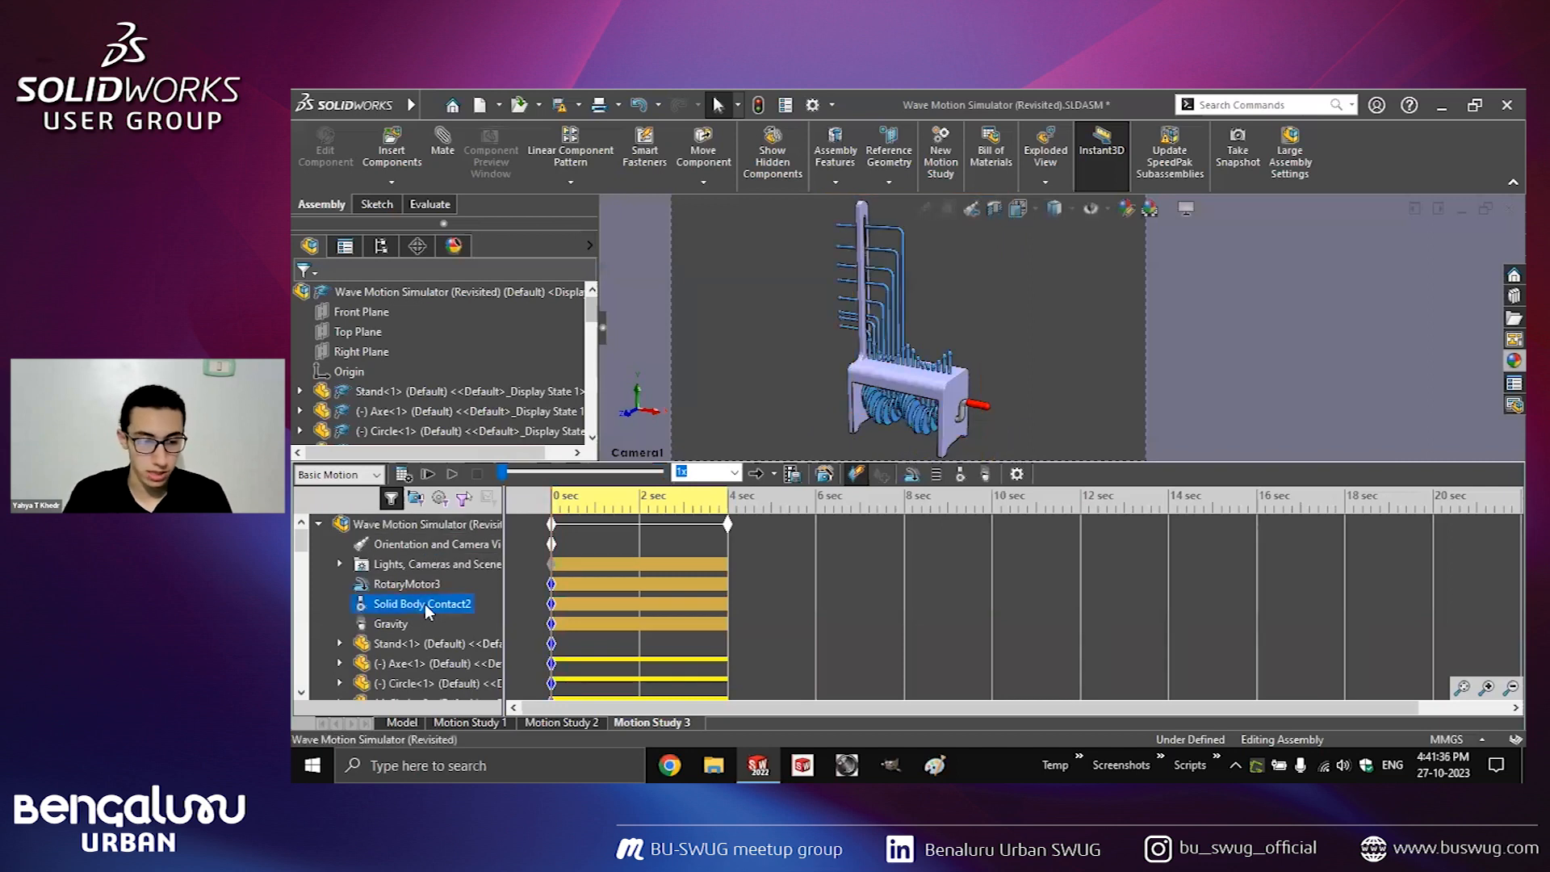
key("Delete")
key("Return")
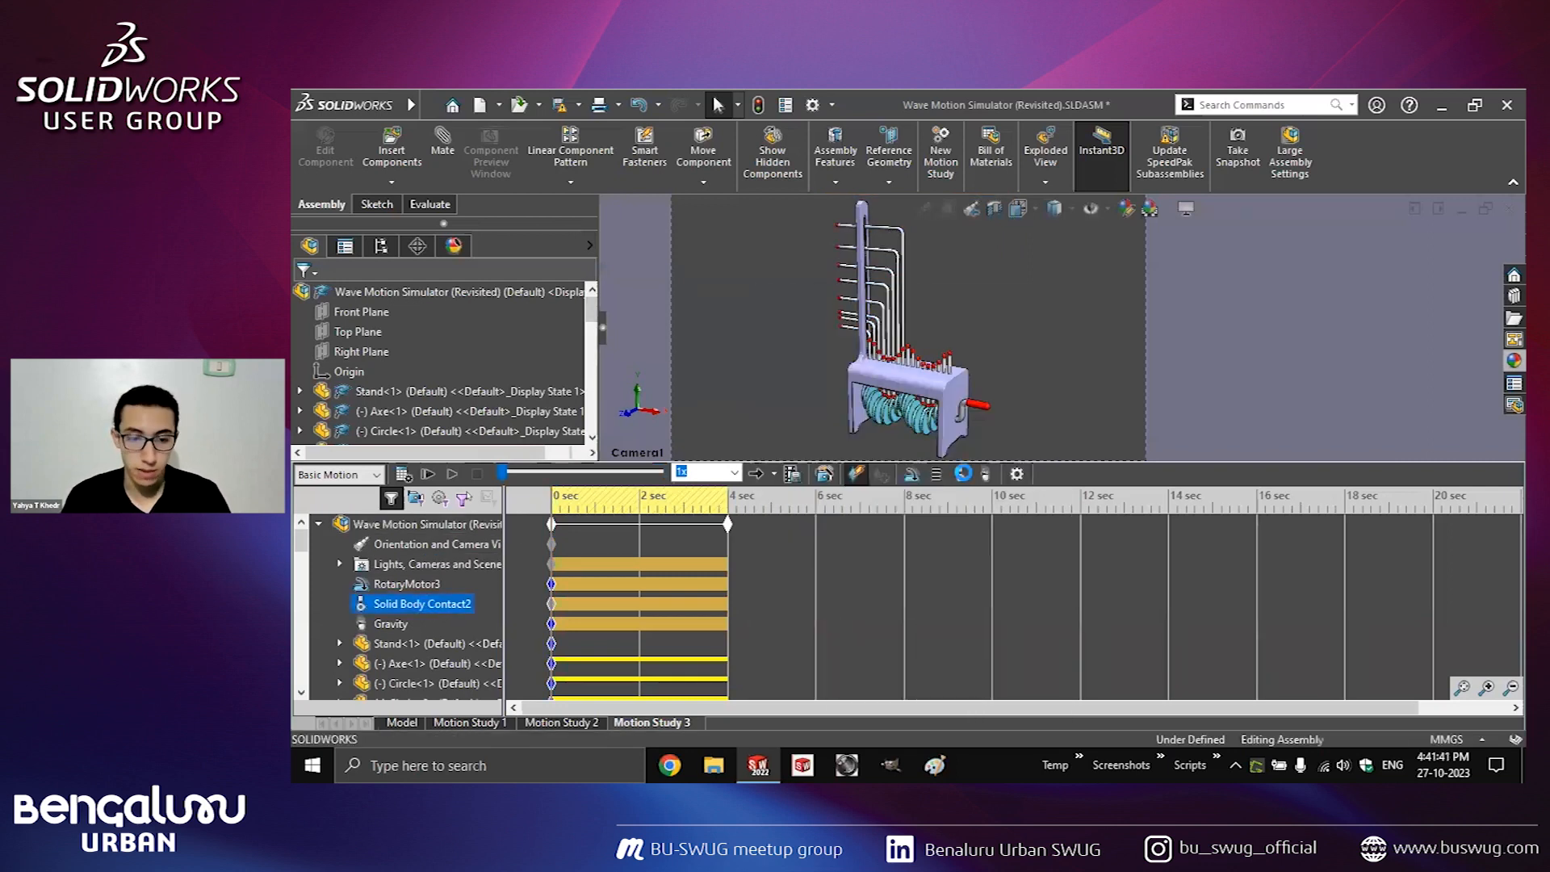
Start a solid body contact that uses contact groups and put all the Circle components, 1 to 17, in the first group.
left_click(963, 475)
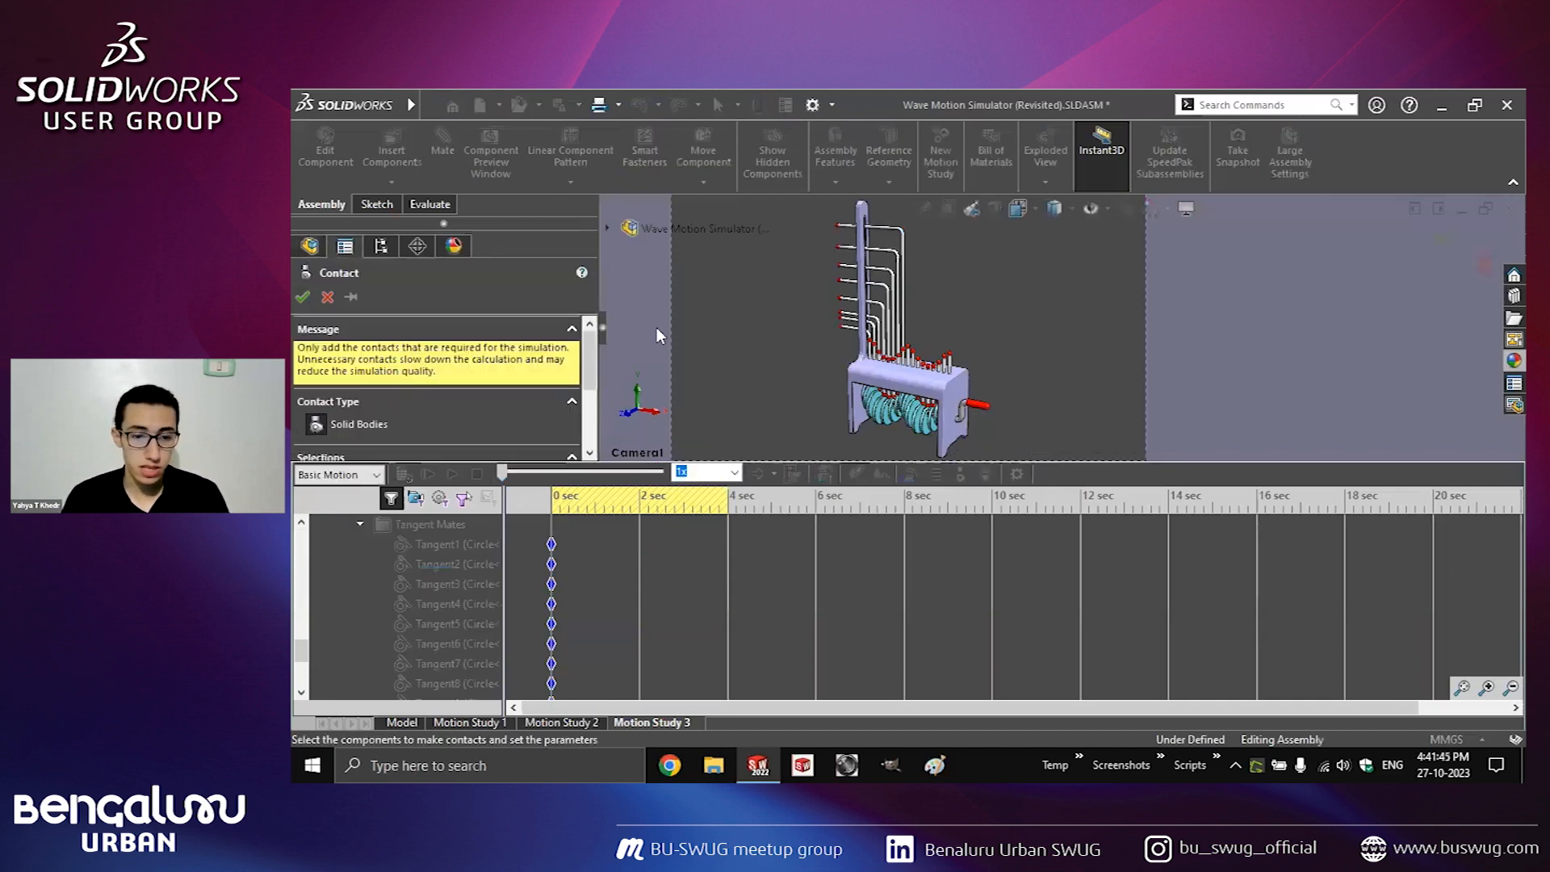
left_click_drag(586, 346, 591, 389)
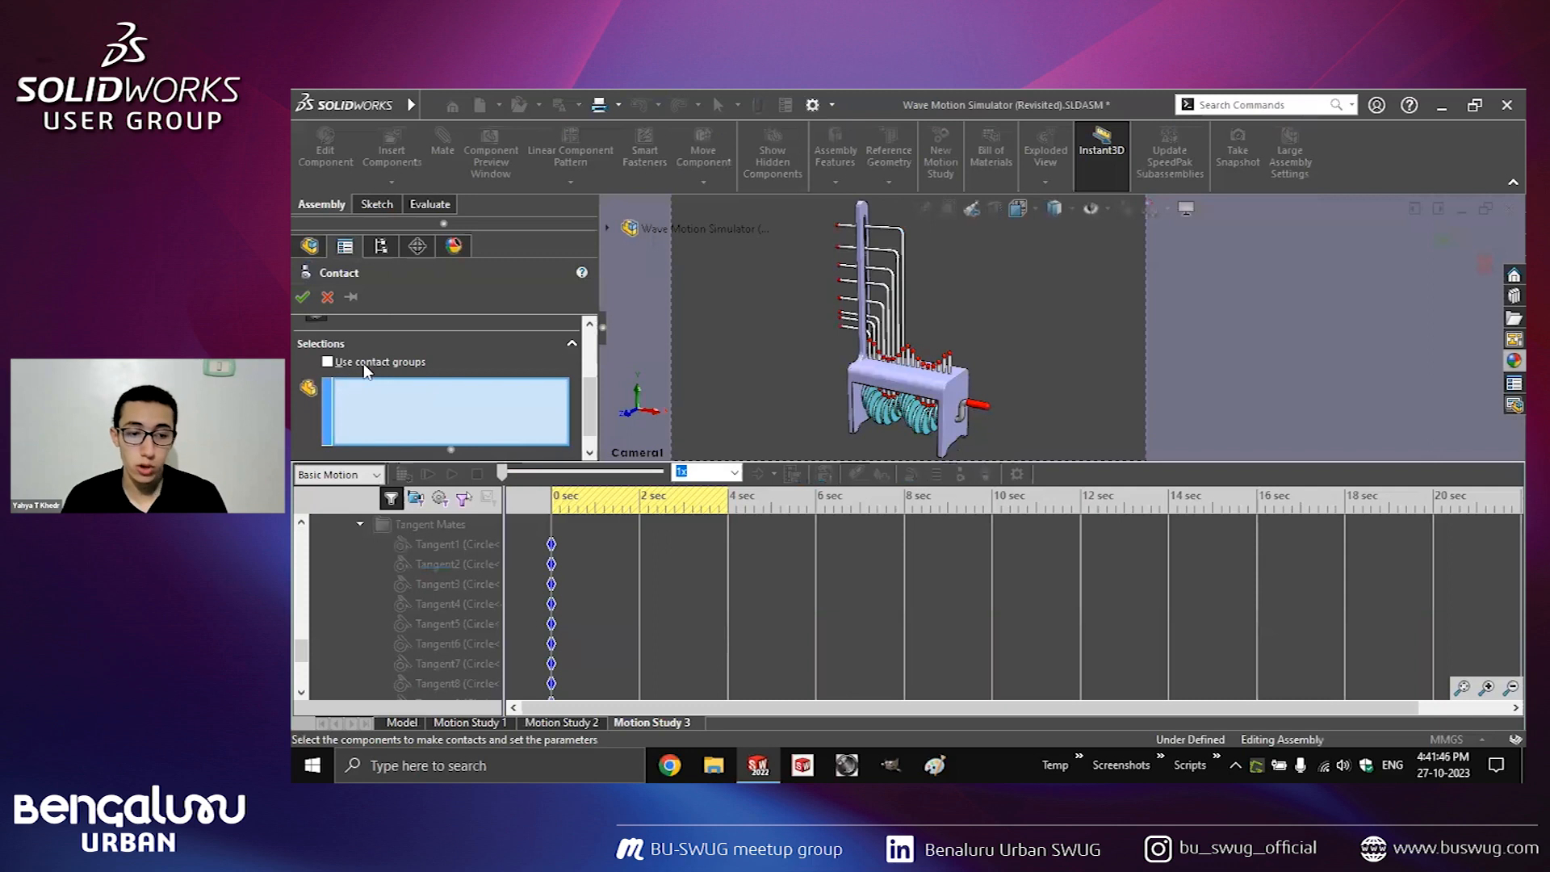
left_click(328, 362)
left_click_drag(594, 375, 591, 423)
left_click(520, 388)
left_click(515, 332)
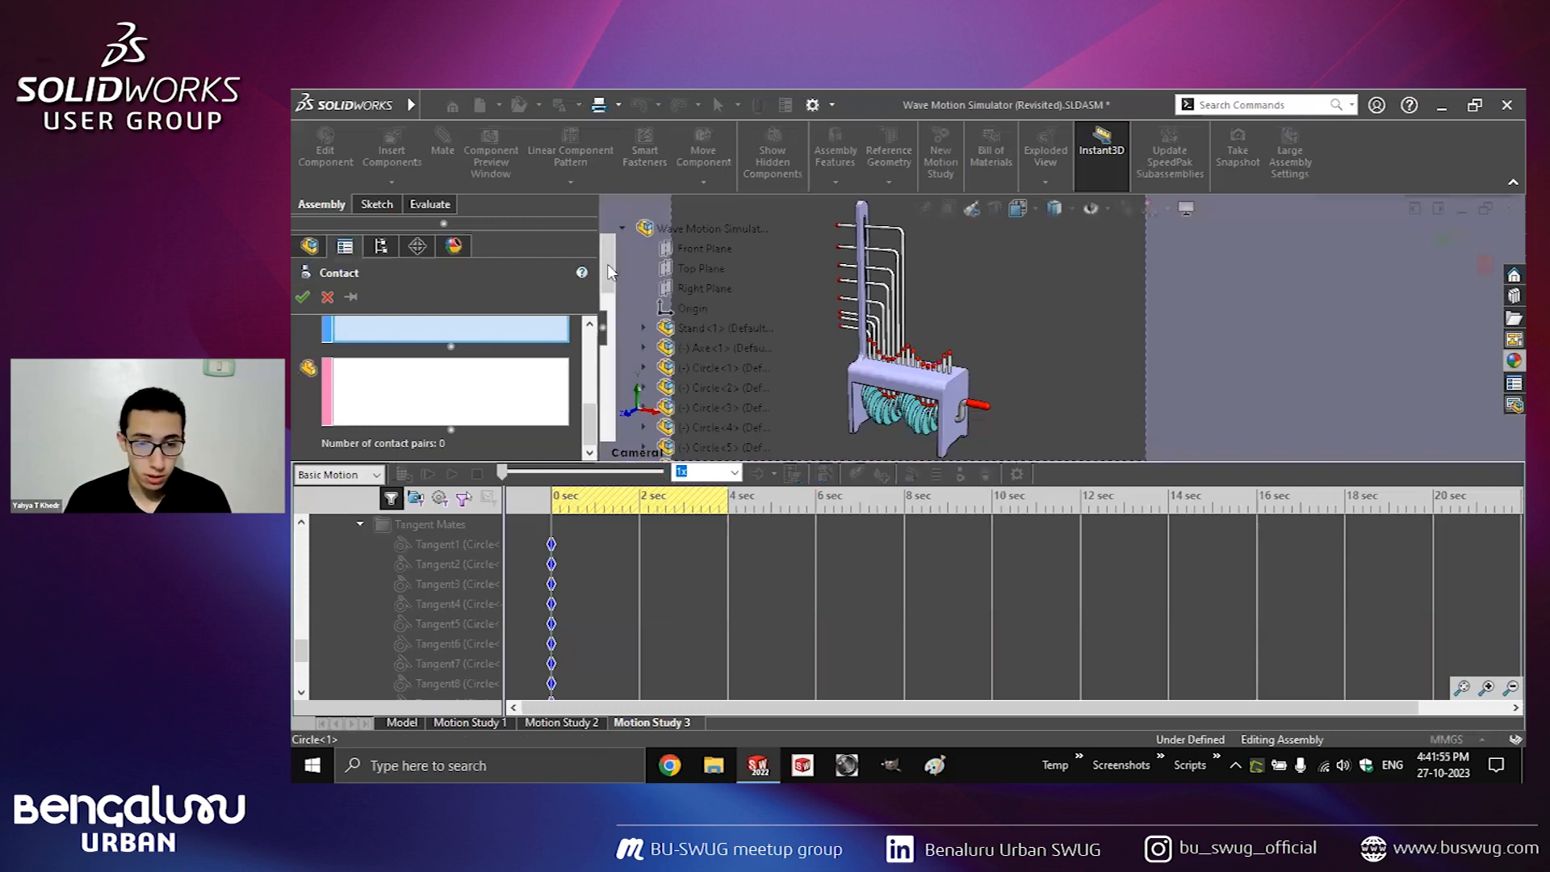
left_click_drag(607, 276, 605, 327)
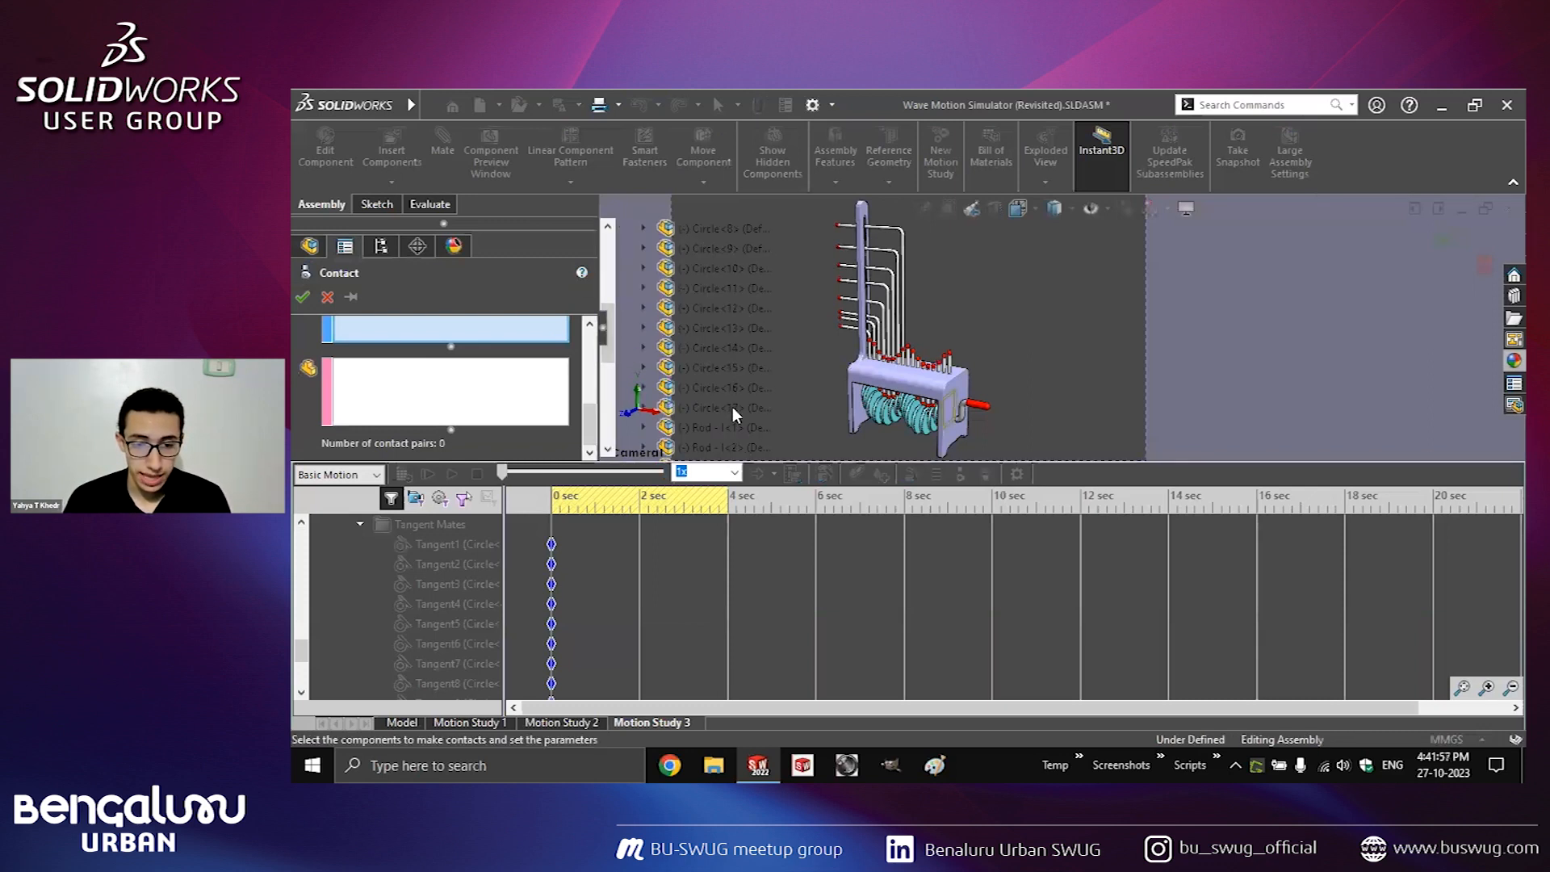
left_click(733, 407, "shift")
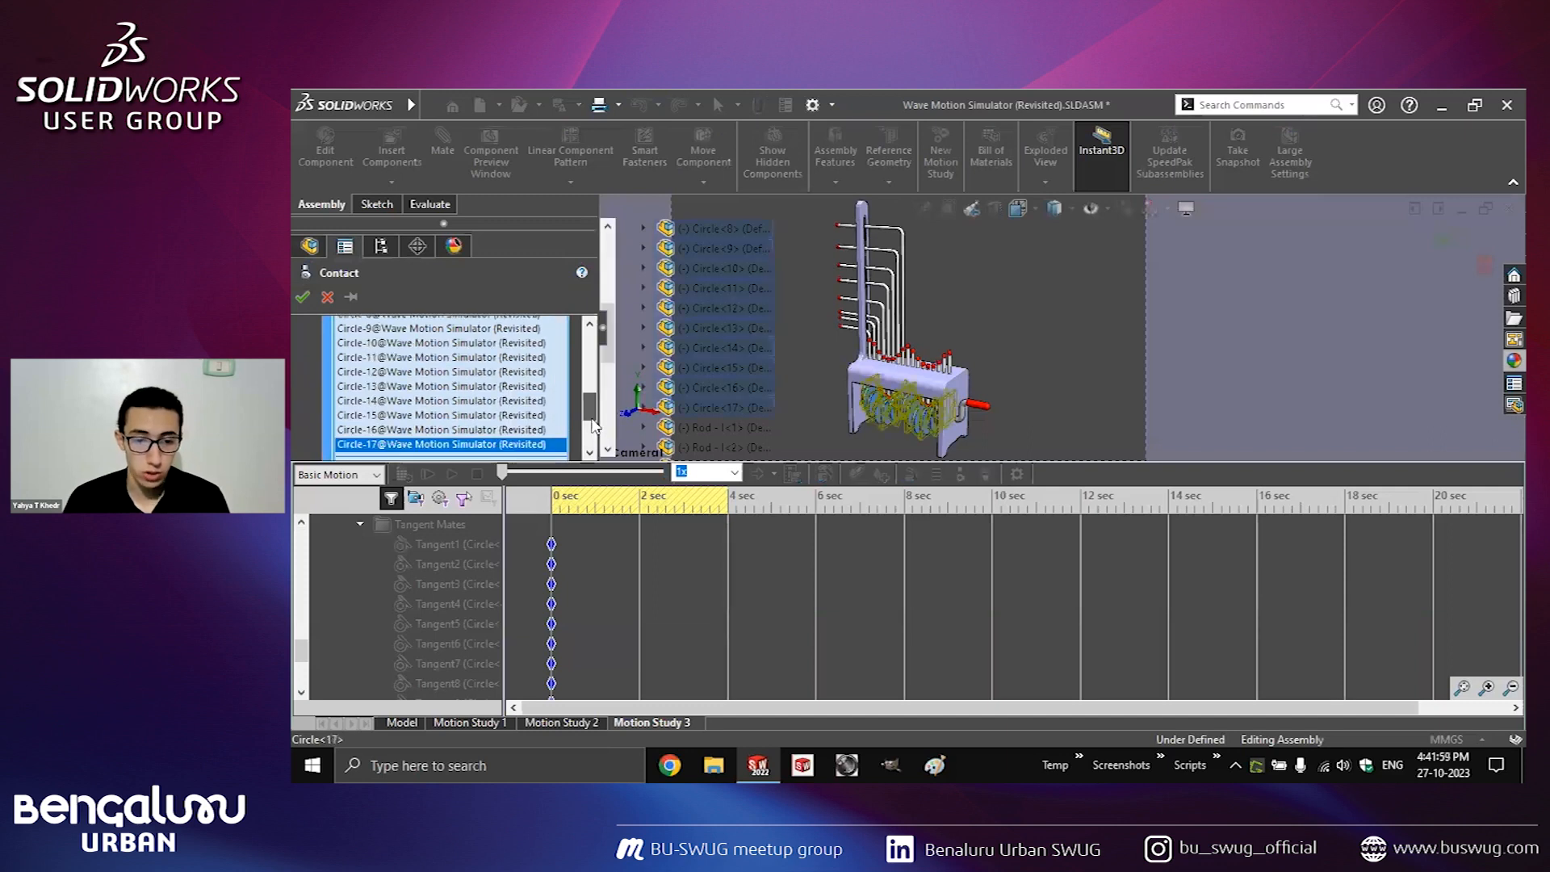
Put all the Rod components in the second contact group and accept the contact.
left_click(701, 429)
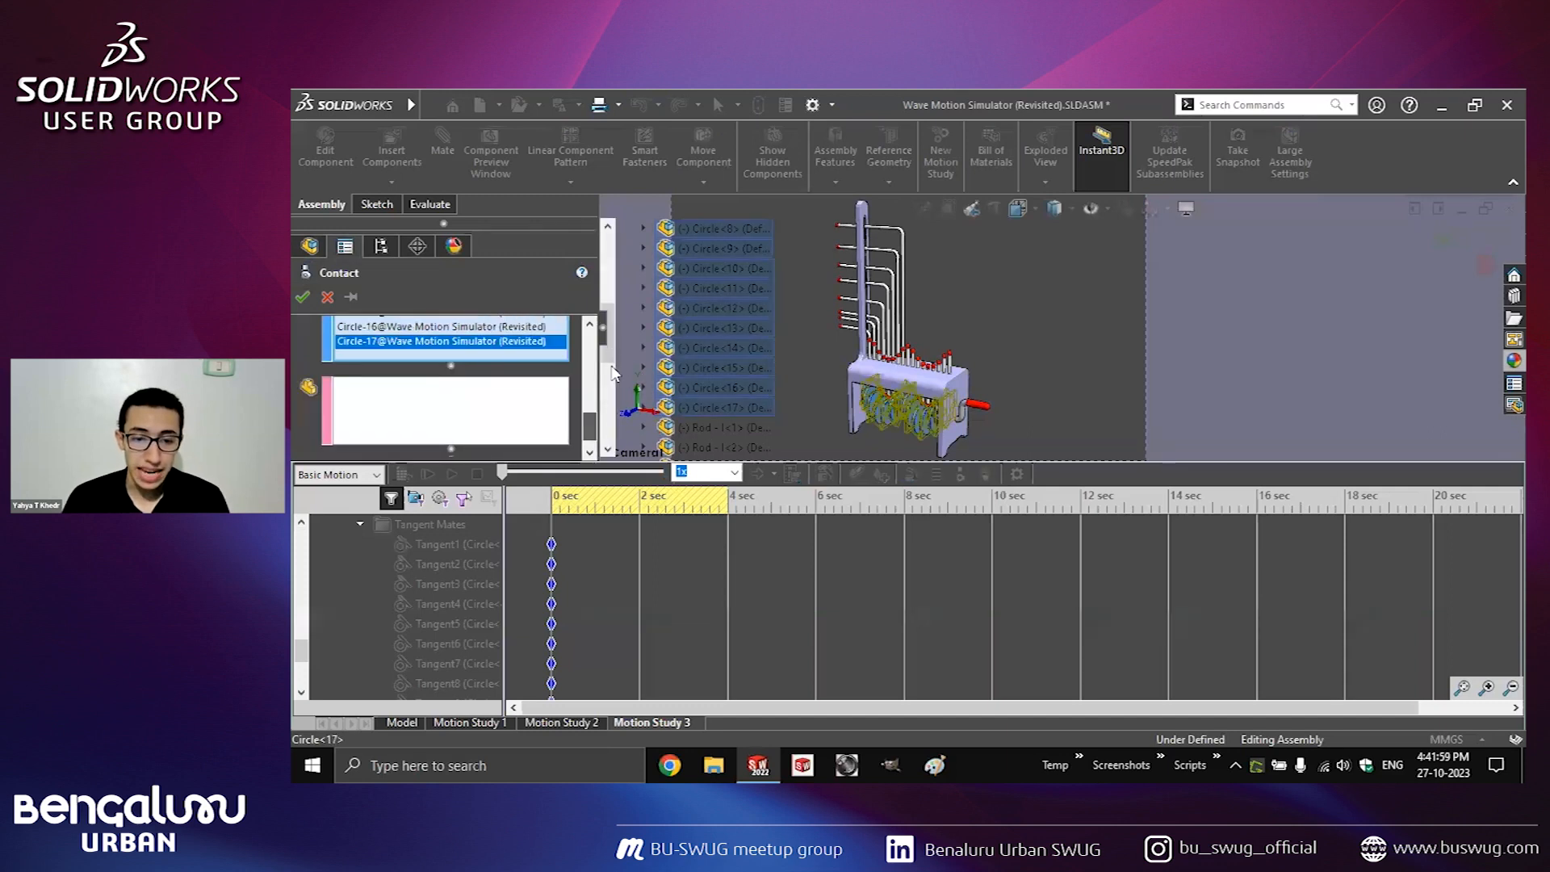
scroll(721, 436, "down", 4)
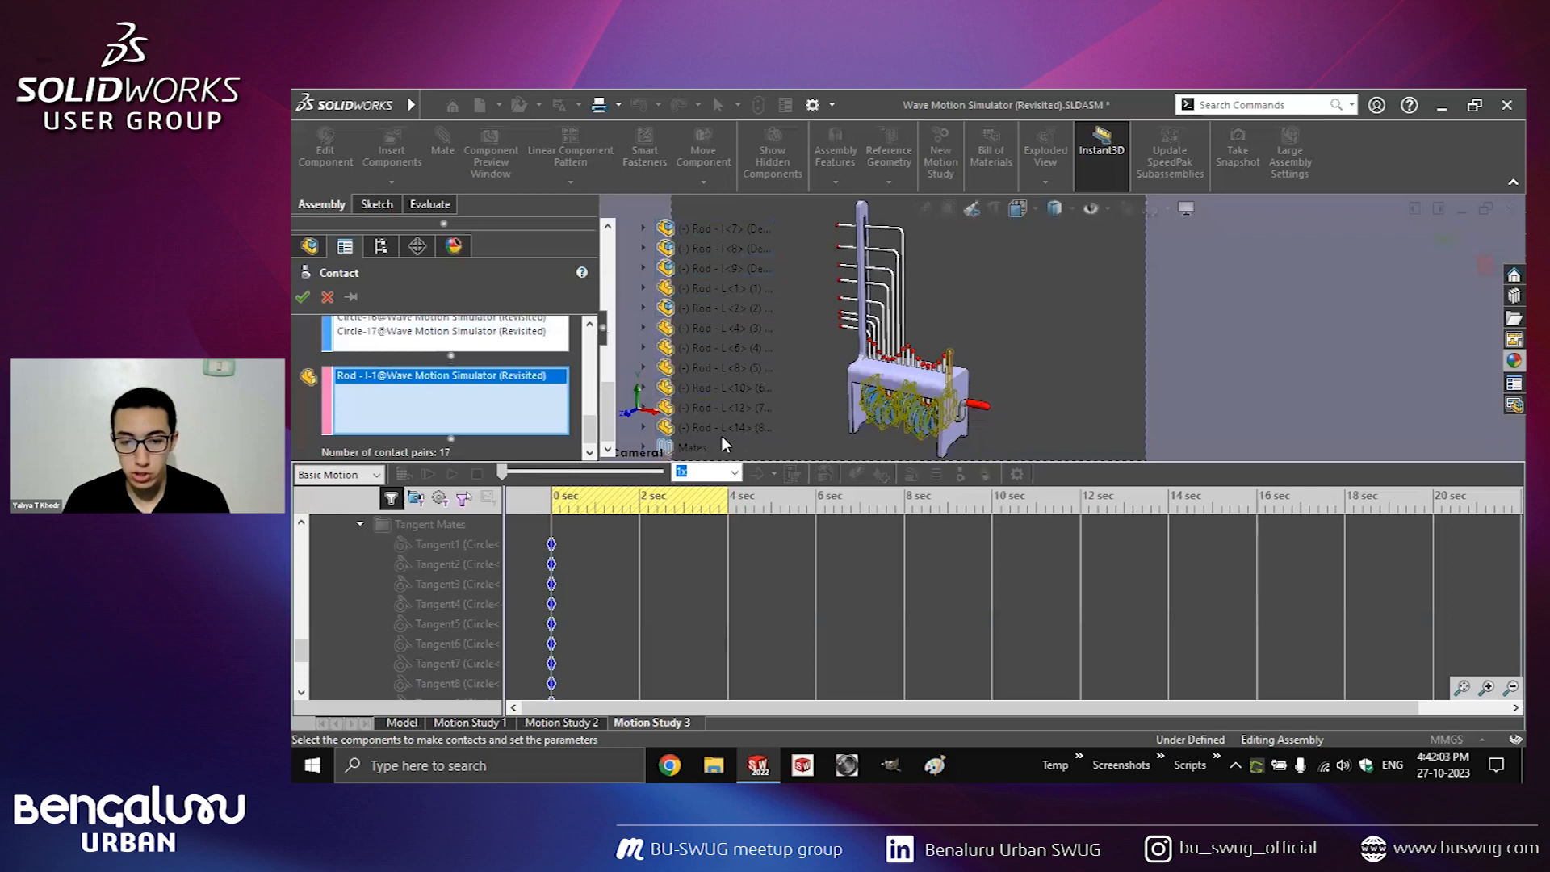
left_click(721, 426, "shift")
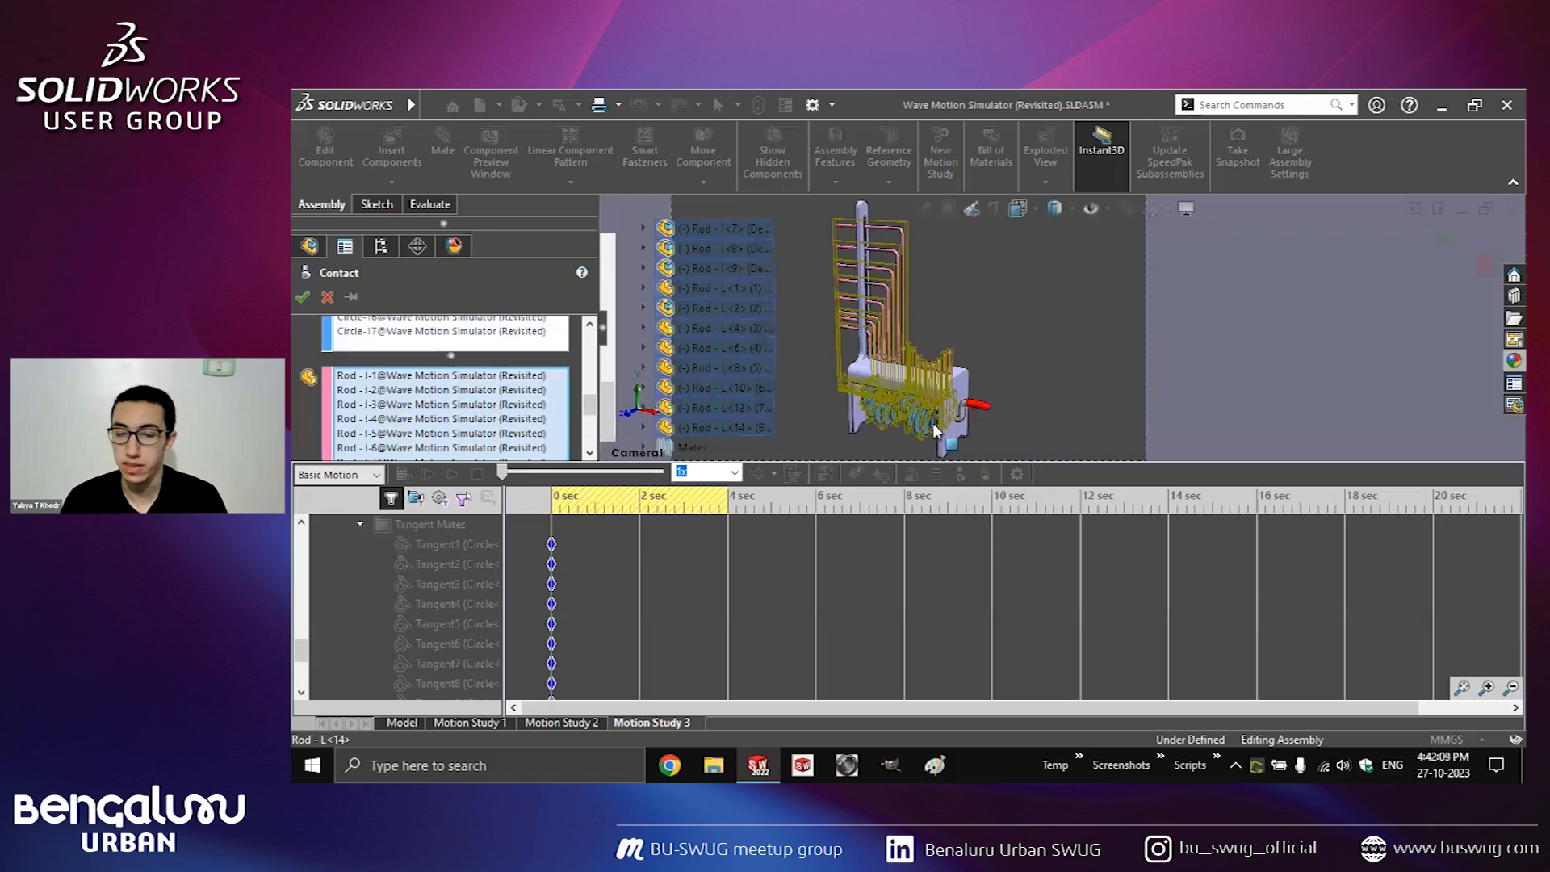
left_click(303, 298)
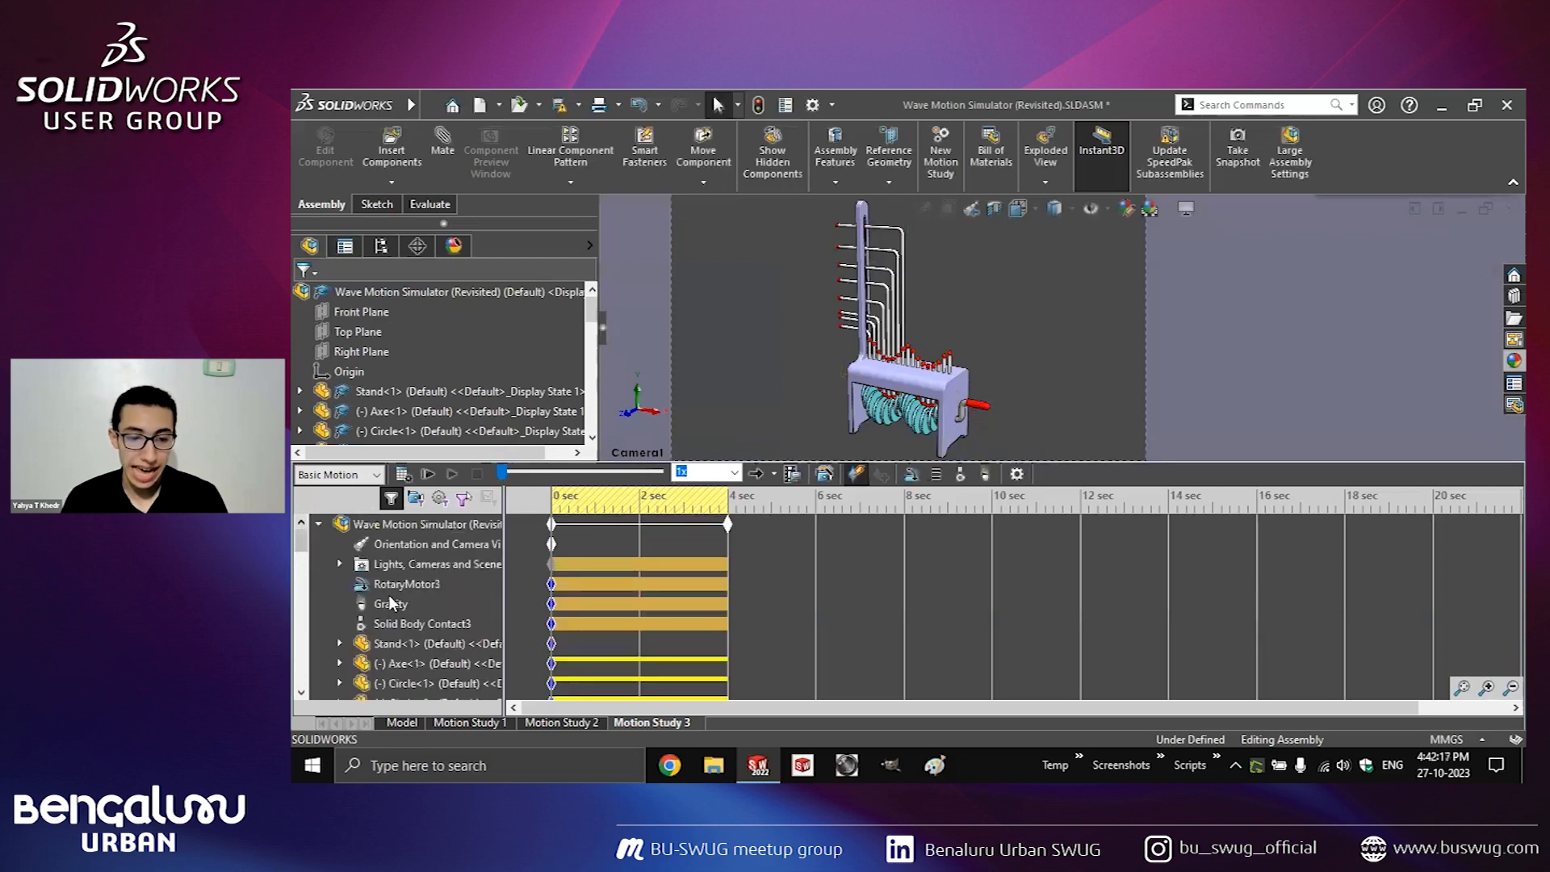
Reopen the grouped solid body contact to check its number of contact pairs, accept it and recalculate the study.
right_click(392, 623)
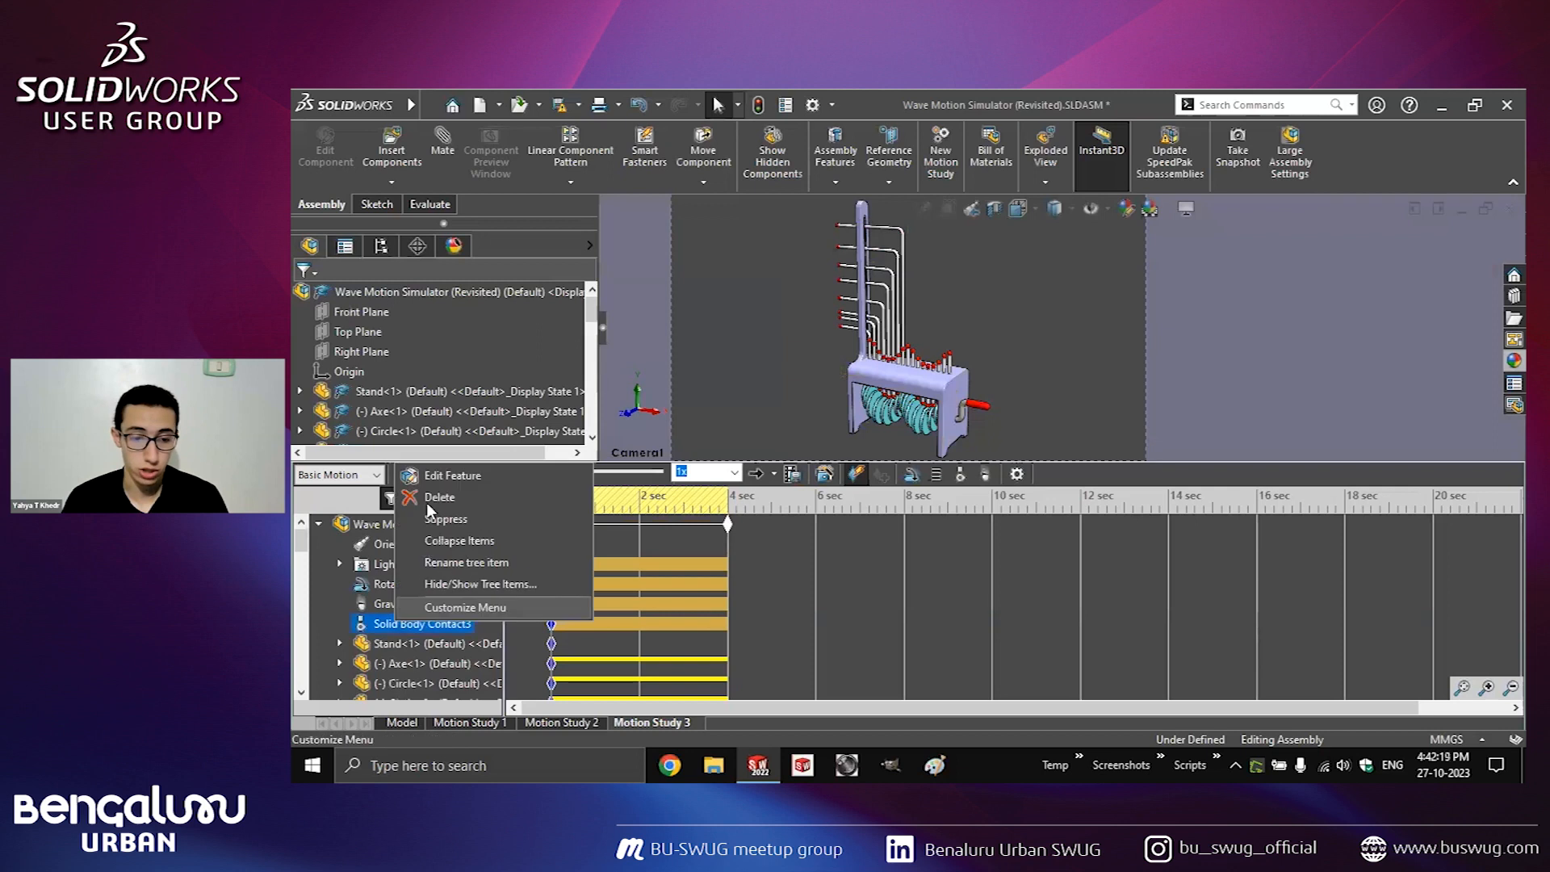
left_click(426, 542)
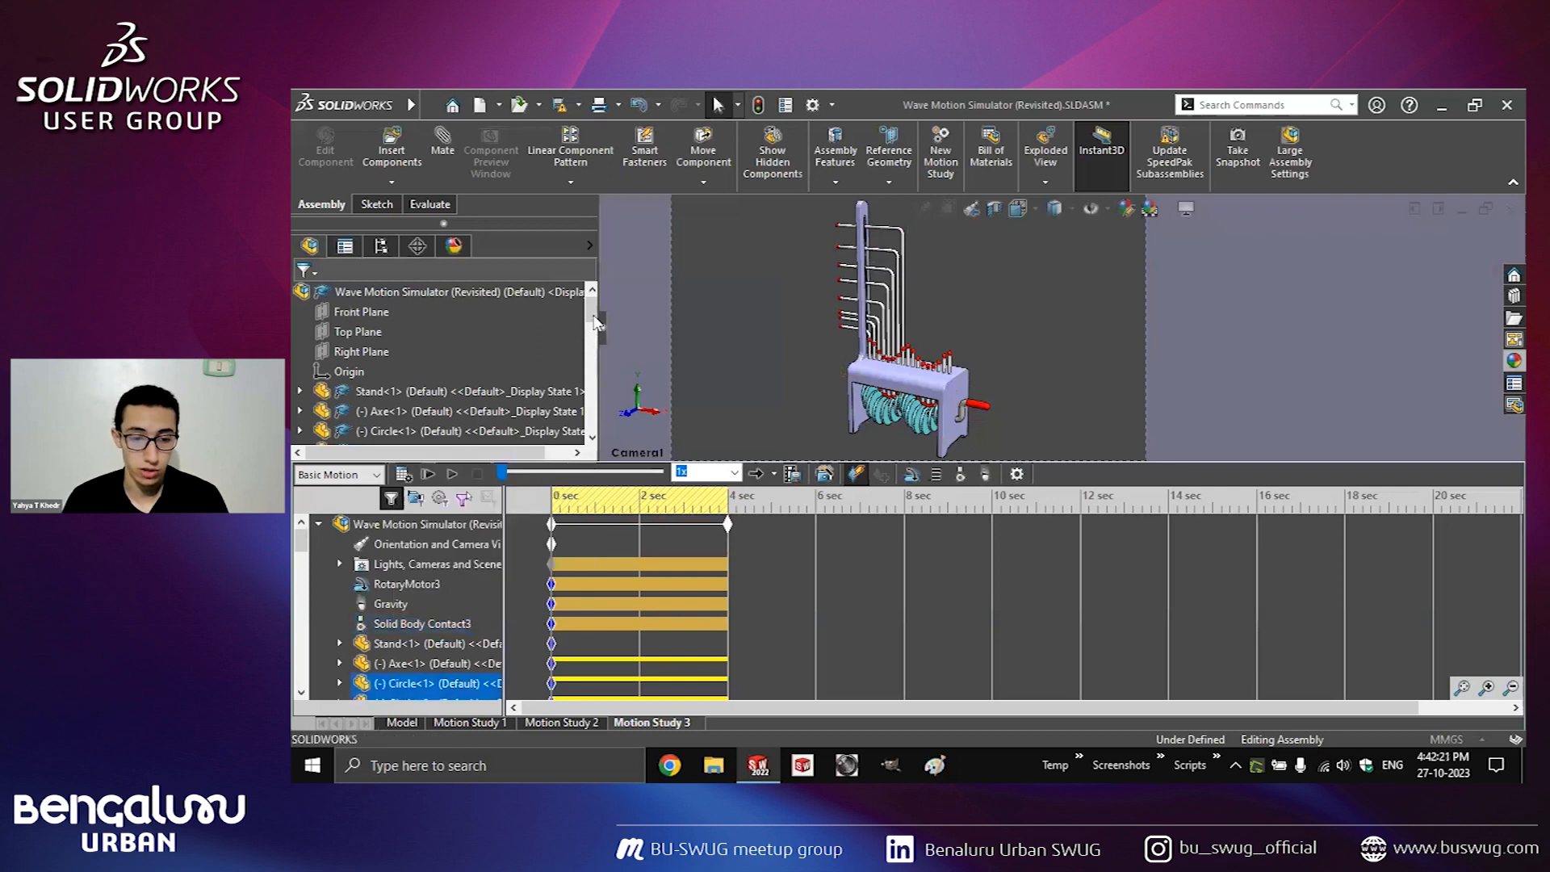
left_click_drag(591, 344, 590, 455)
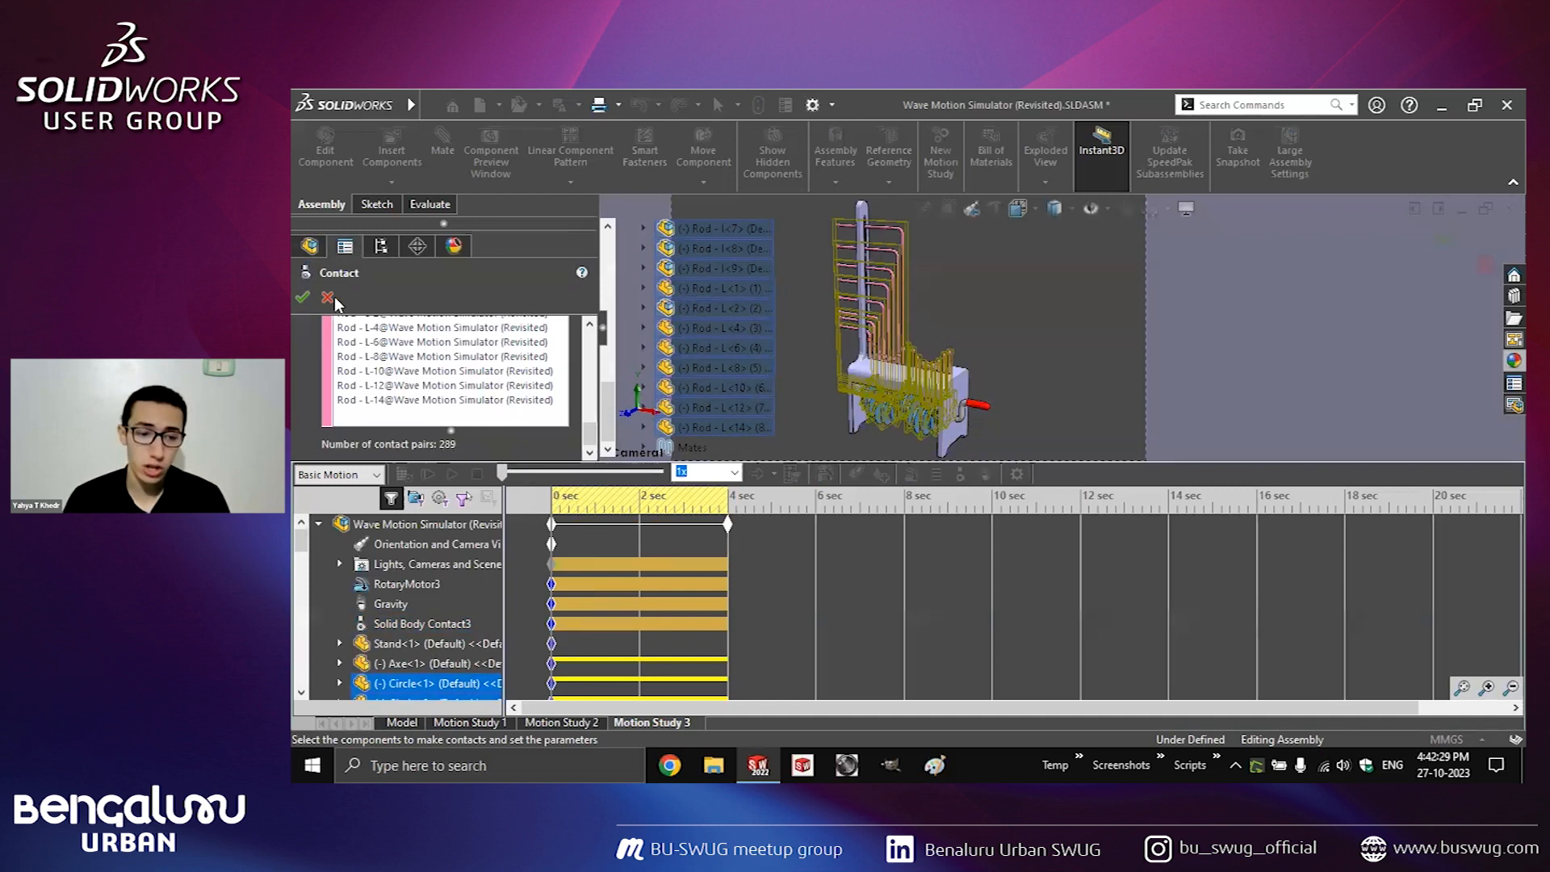
left_click(303, 300)
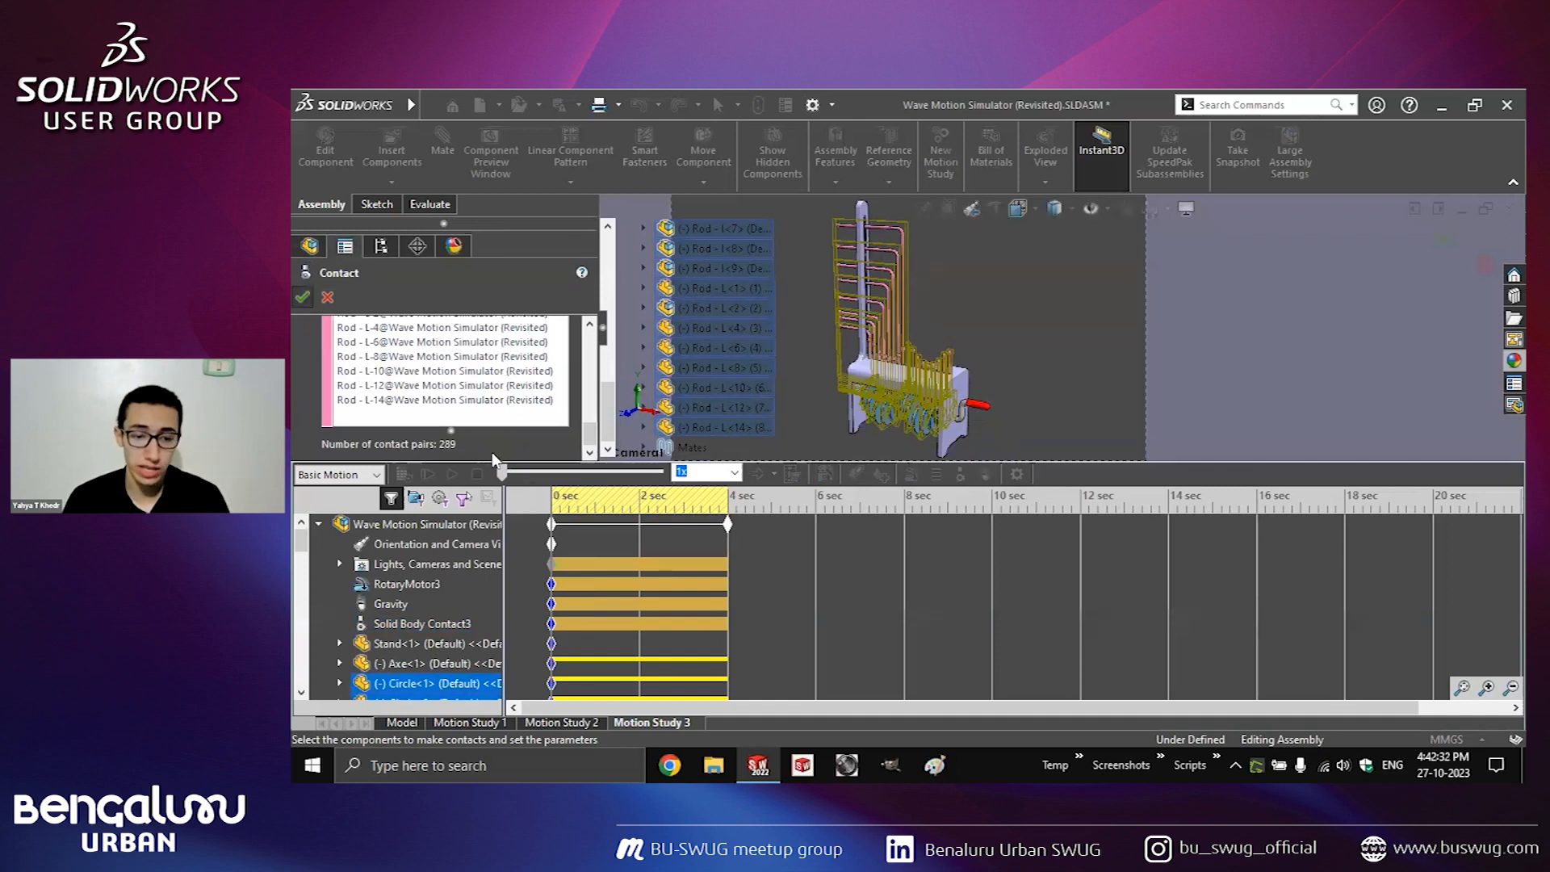
left_click(402, 475)
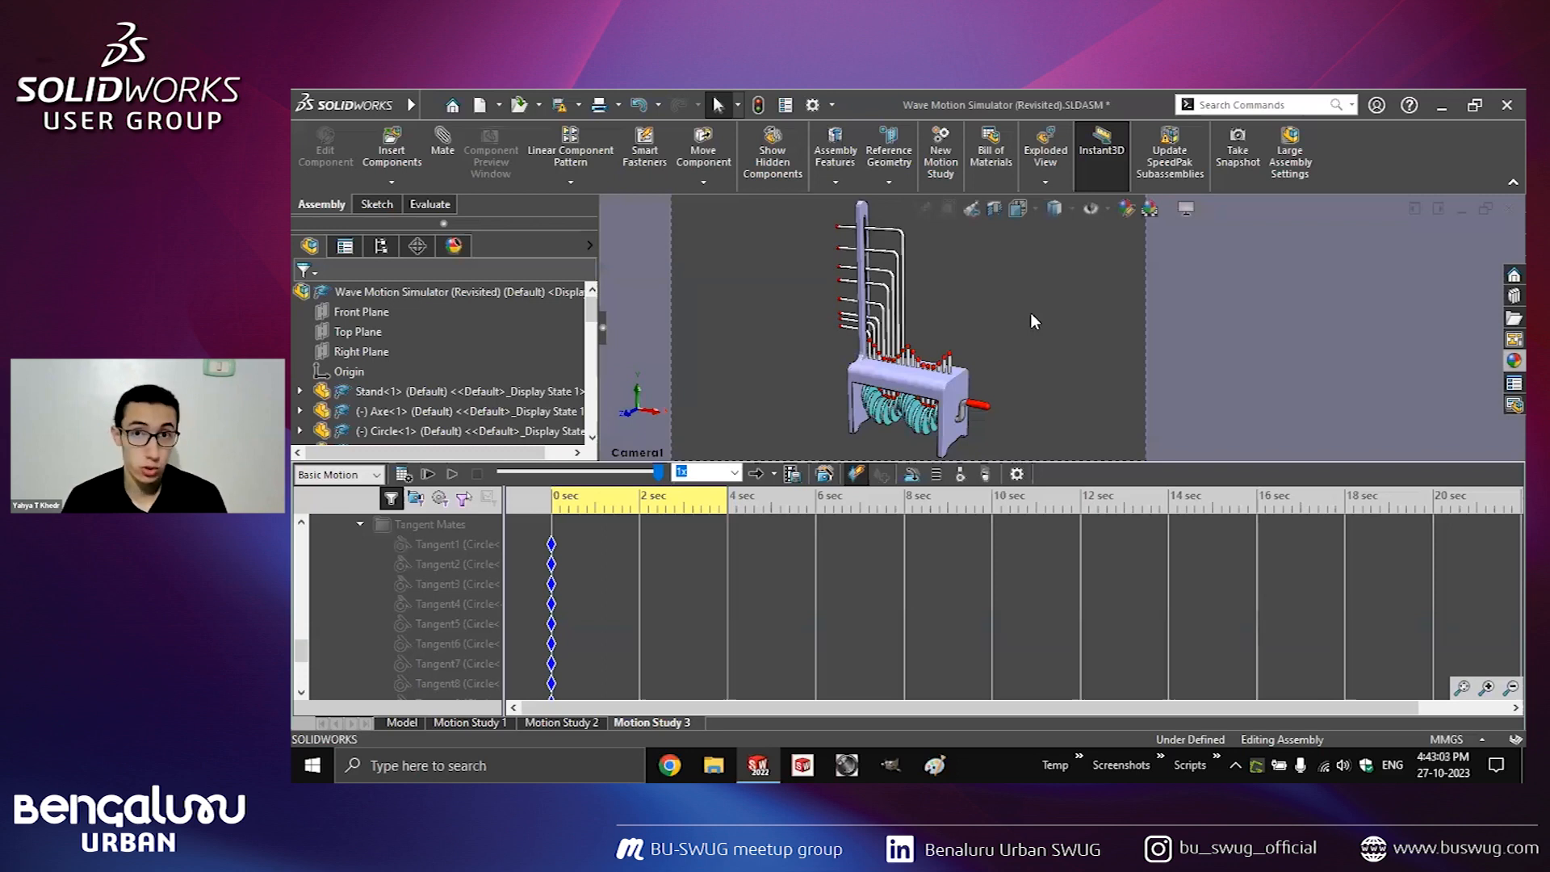
key("alt+Tab")
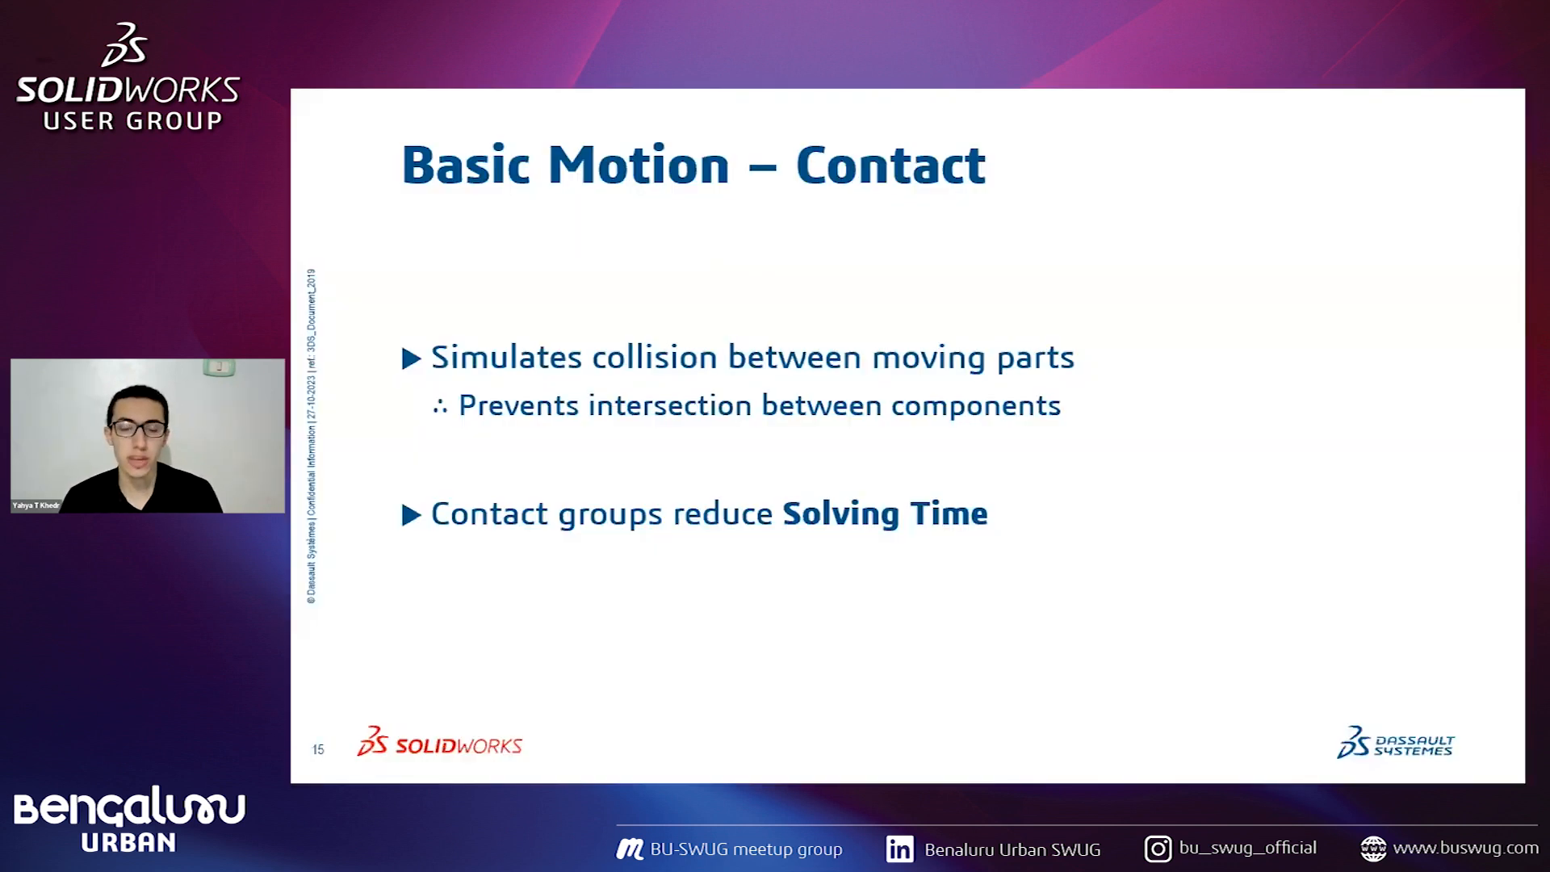
key("Right")
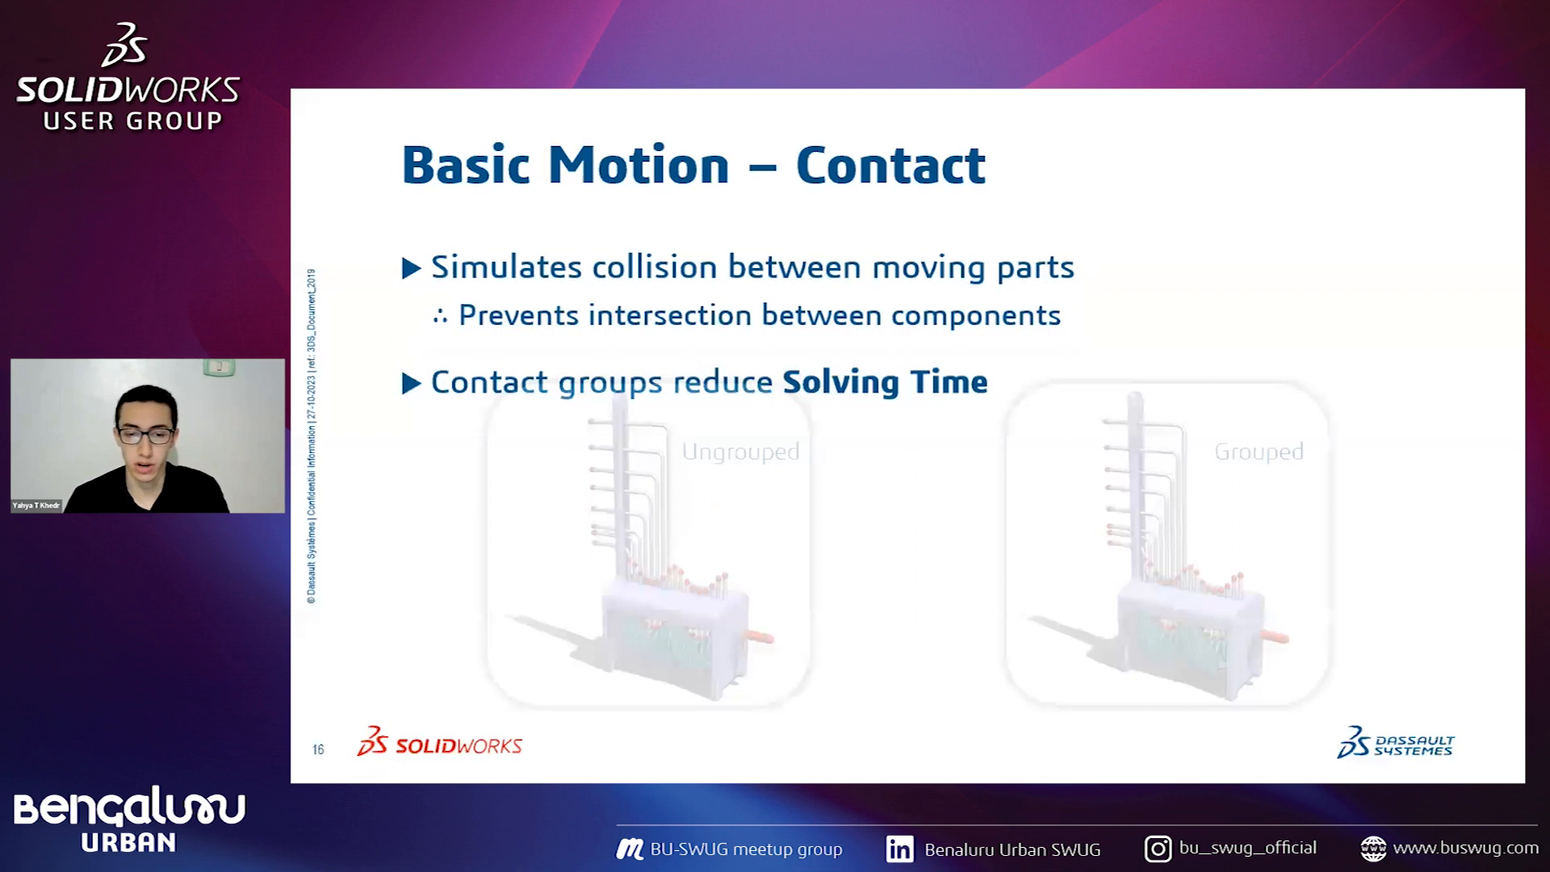
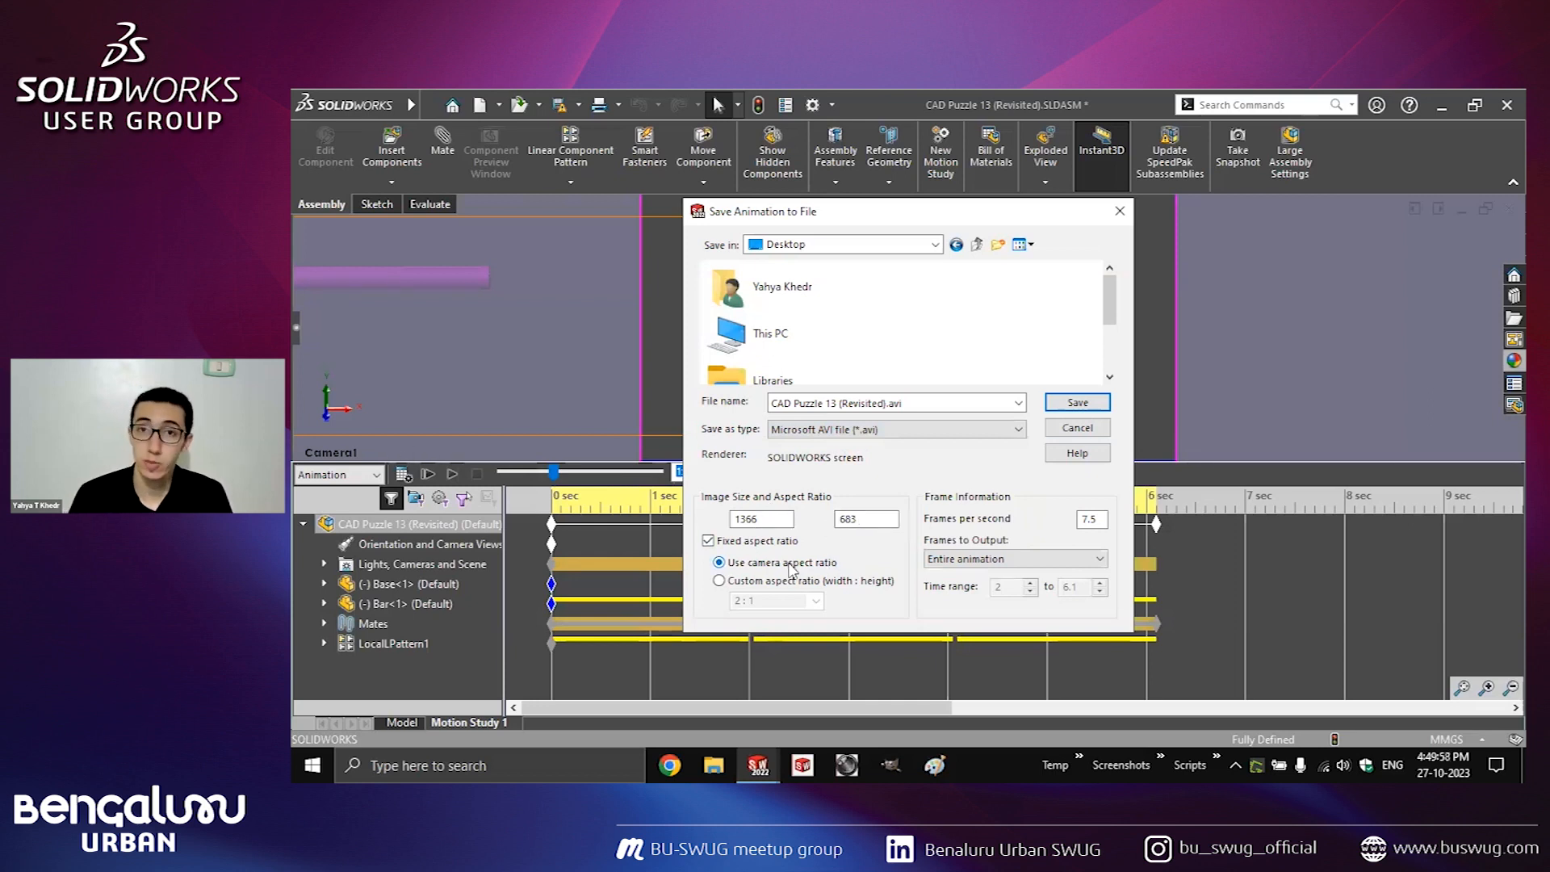
Try a custom 1:1 square aspect ratio with an image width of 720 for the saved animation.
left_click(720, 581)
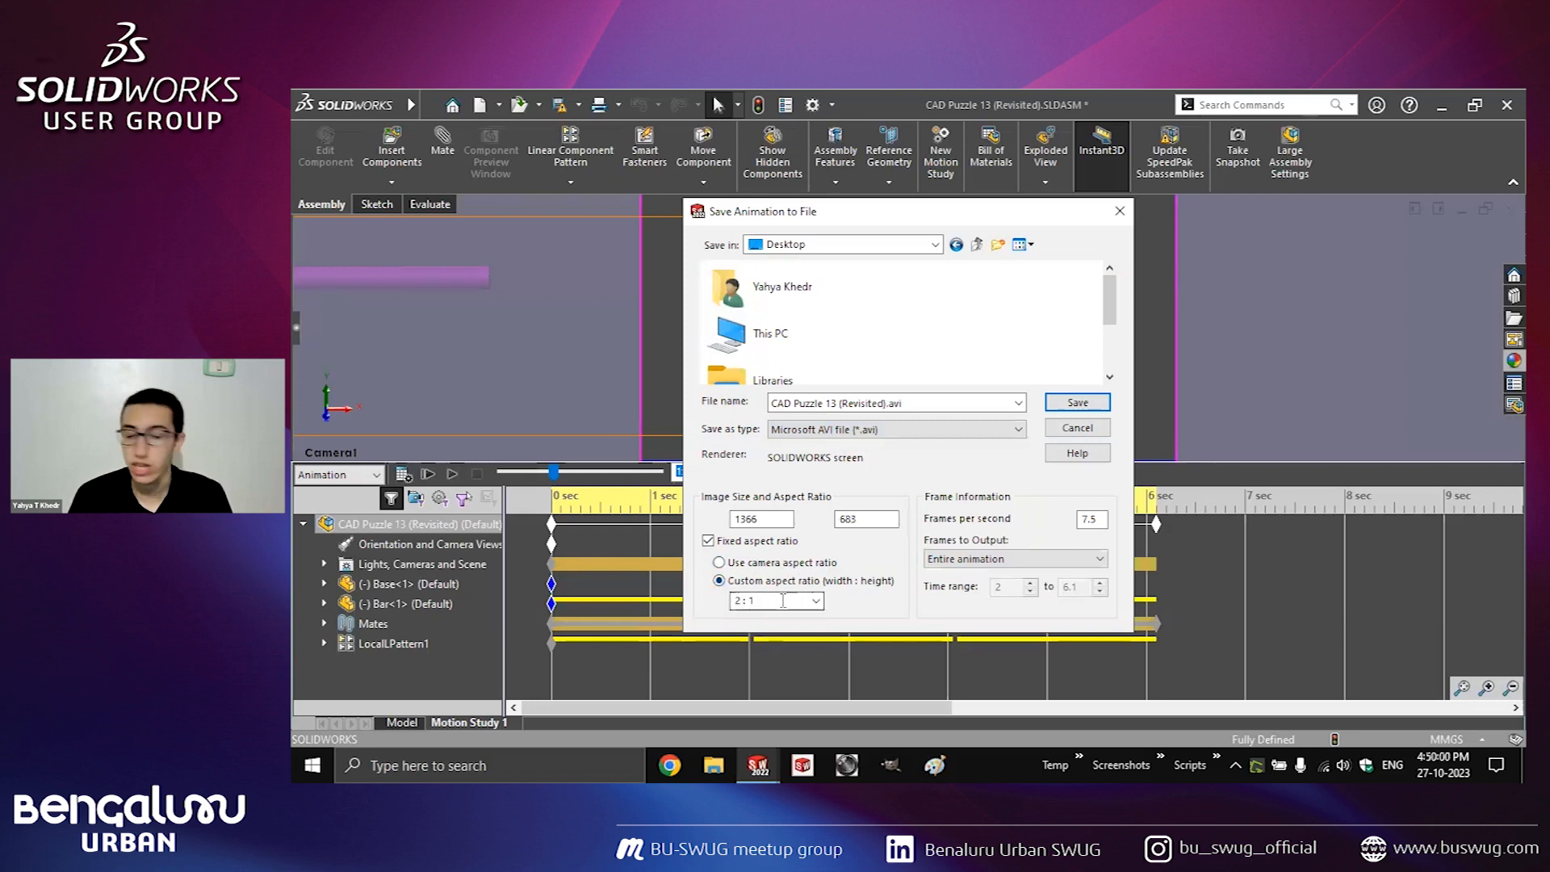
left_click(816, 601)
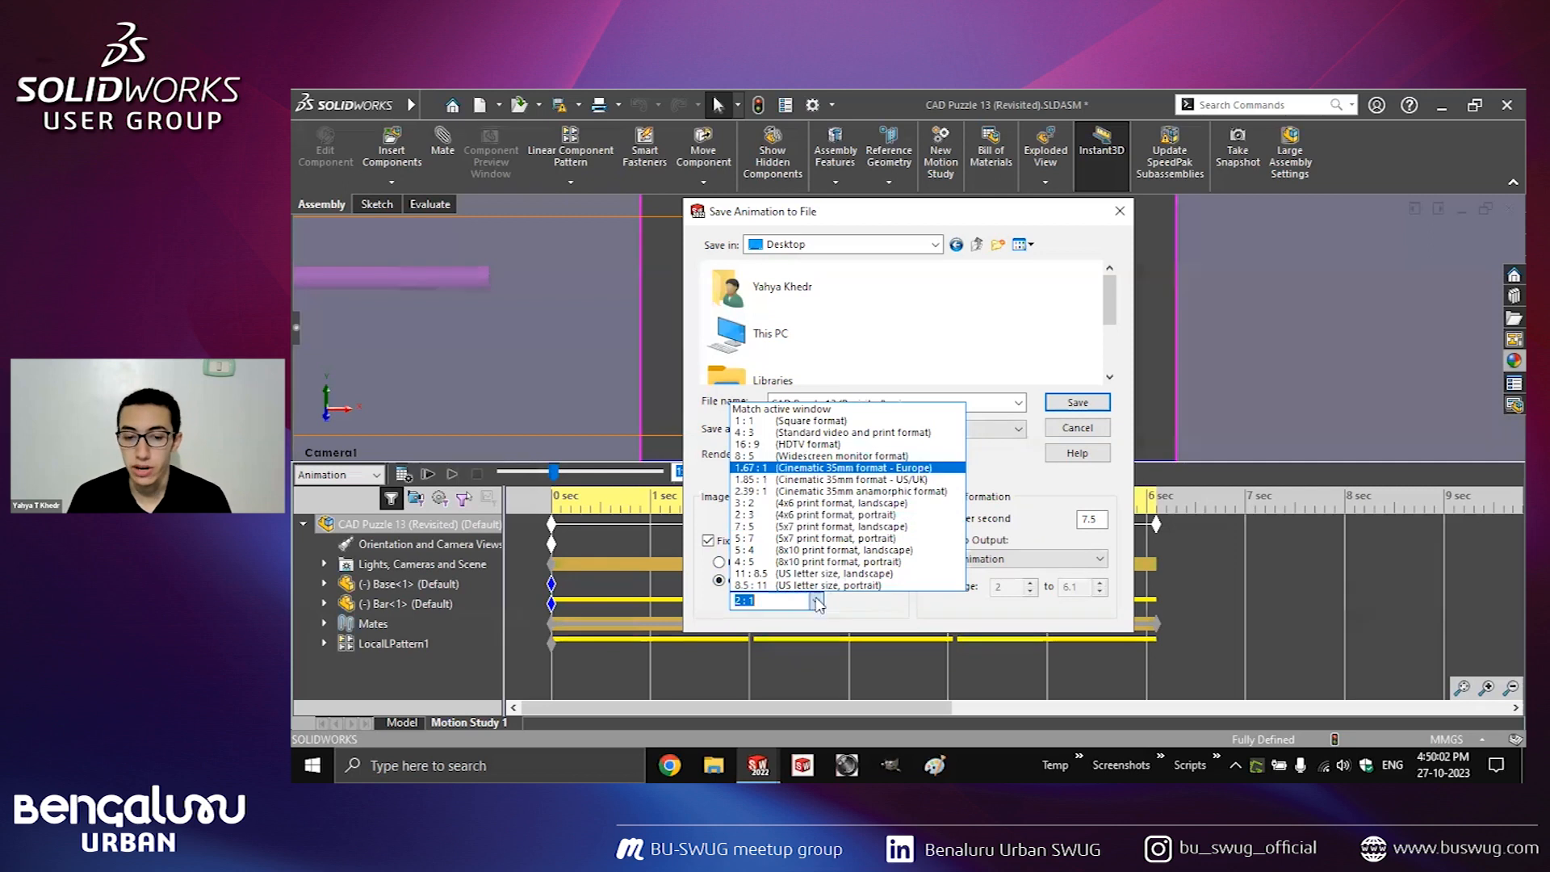
left_click(812, 445)
left_click(815, 600)
left_click(807, 430)
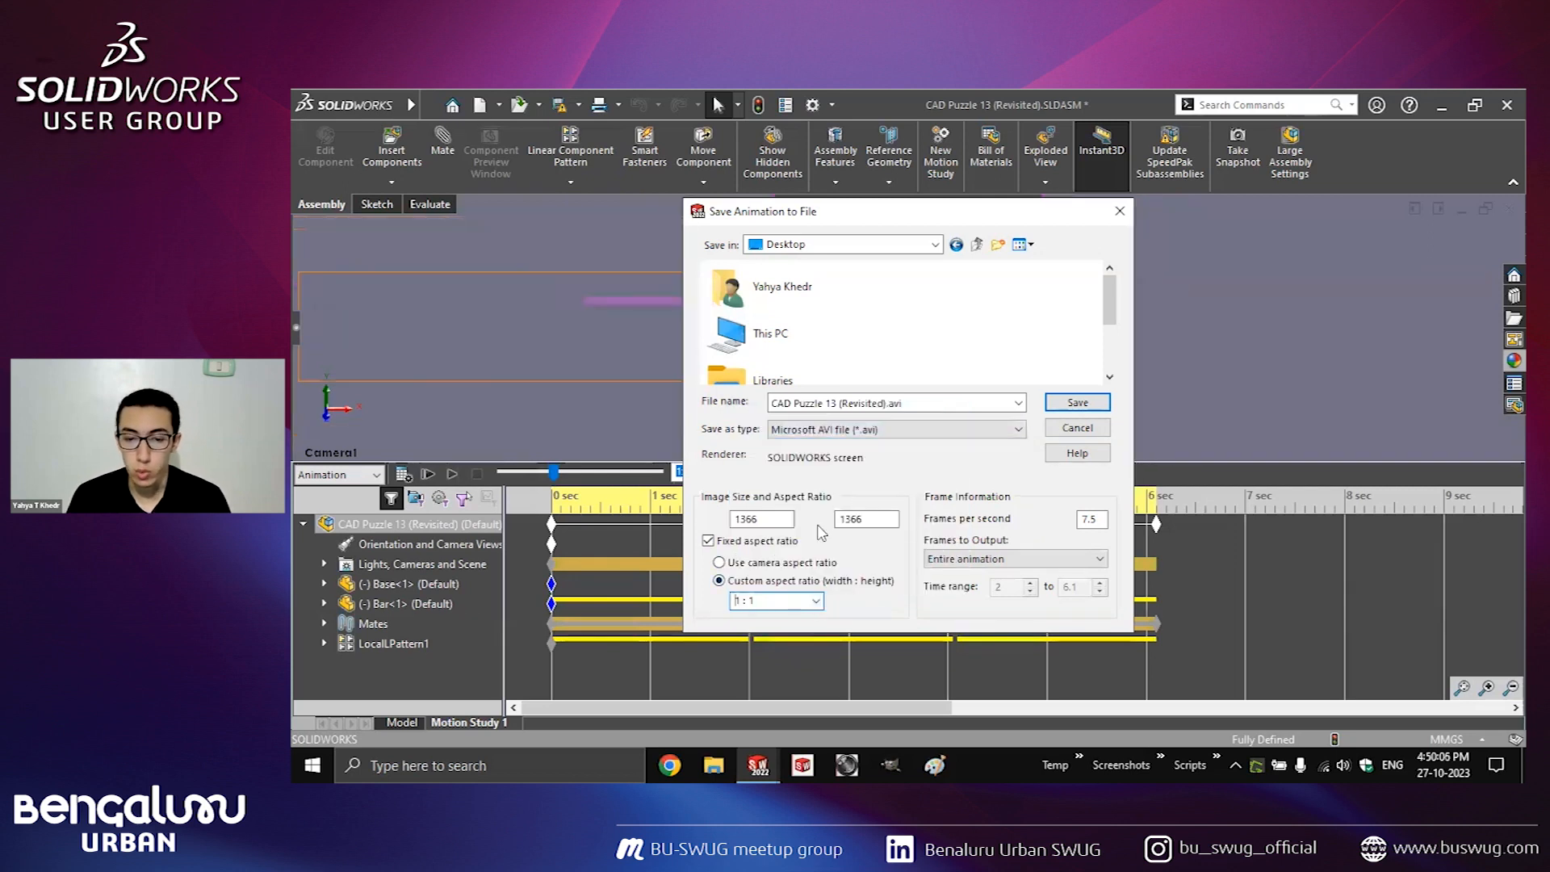
left_click_drag(784, 523, 716, 526)
type("720")
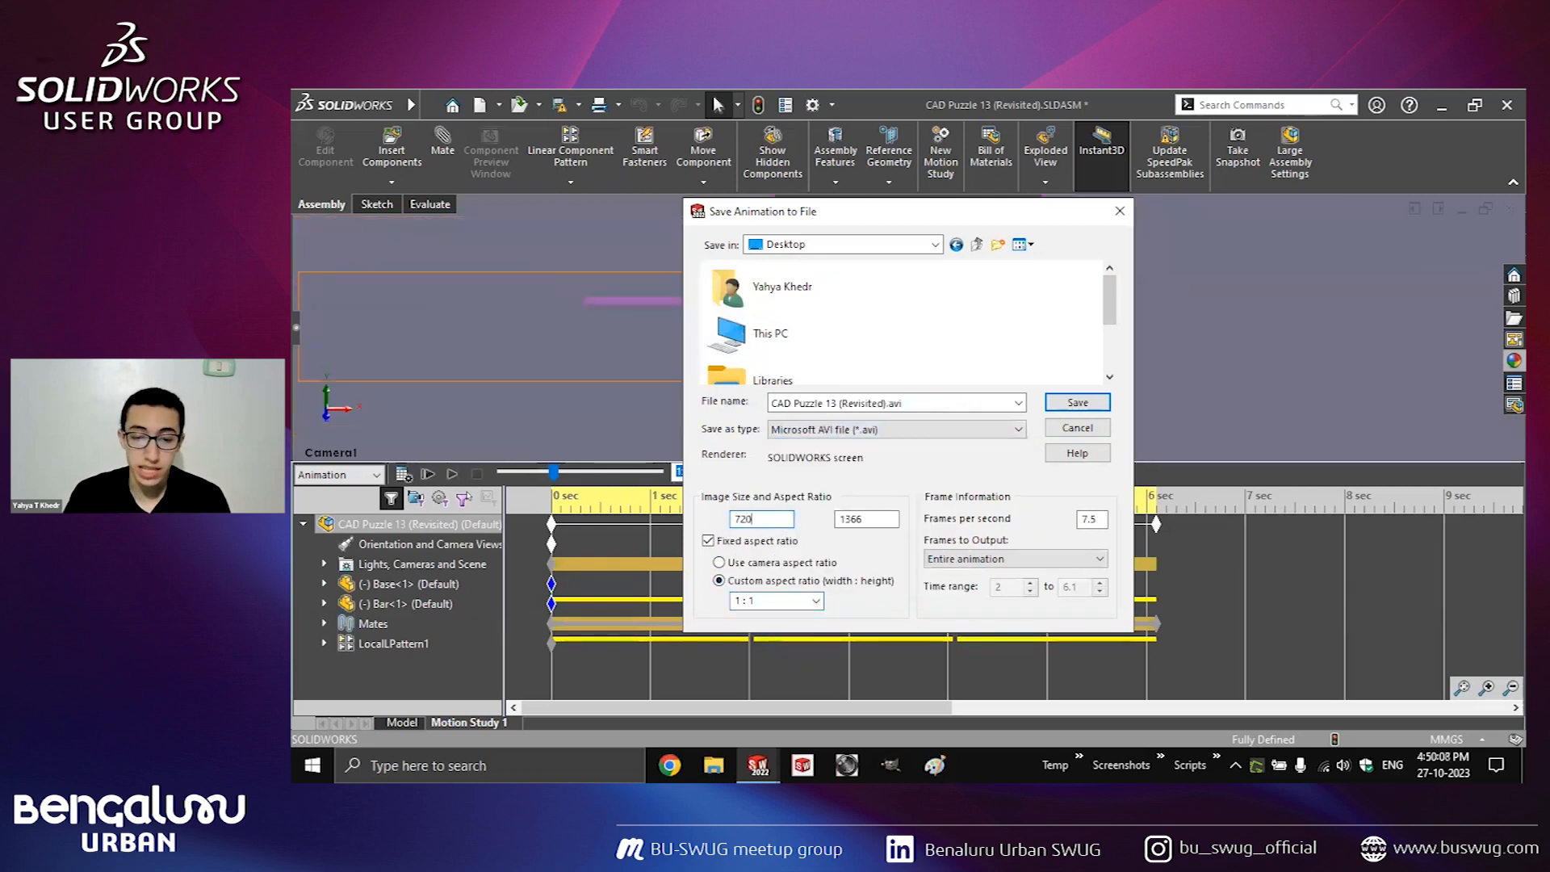
key("Tab")
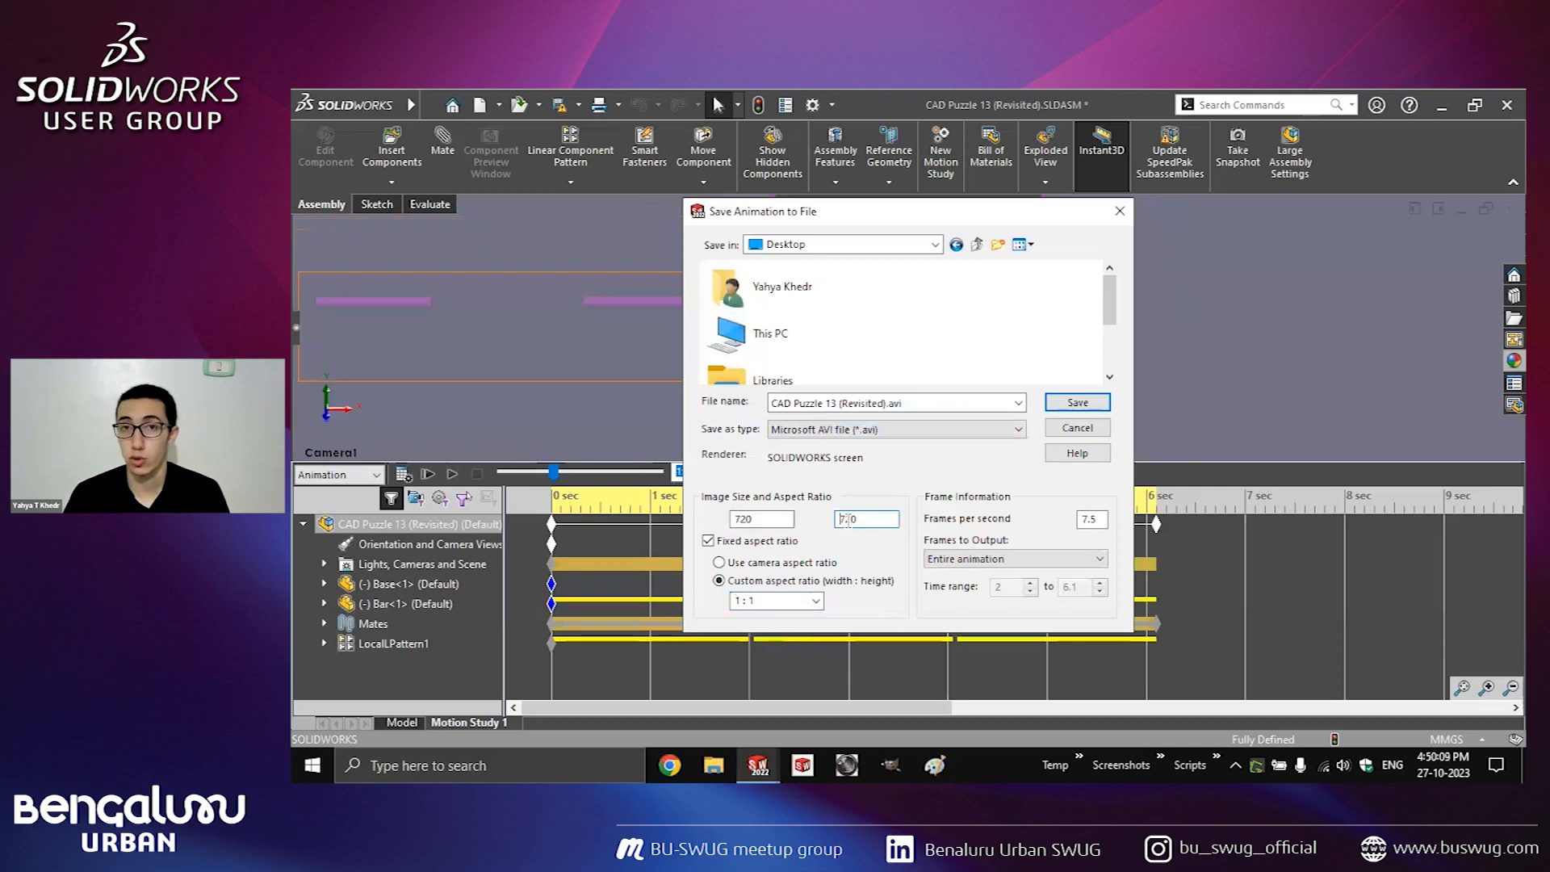
Use the camera aspect ratio with an image width of 1280 and set the saved animation to 30 frames per second.
left_click(740, 563)
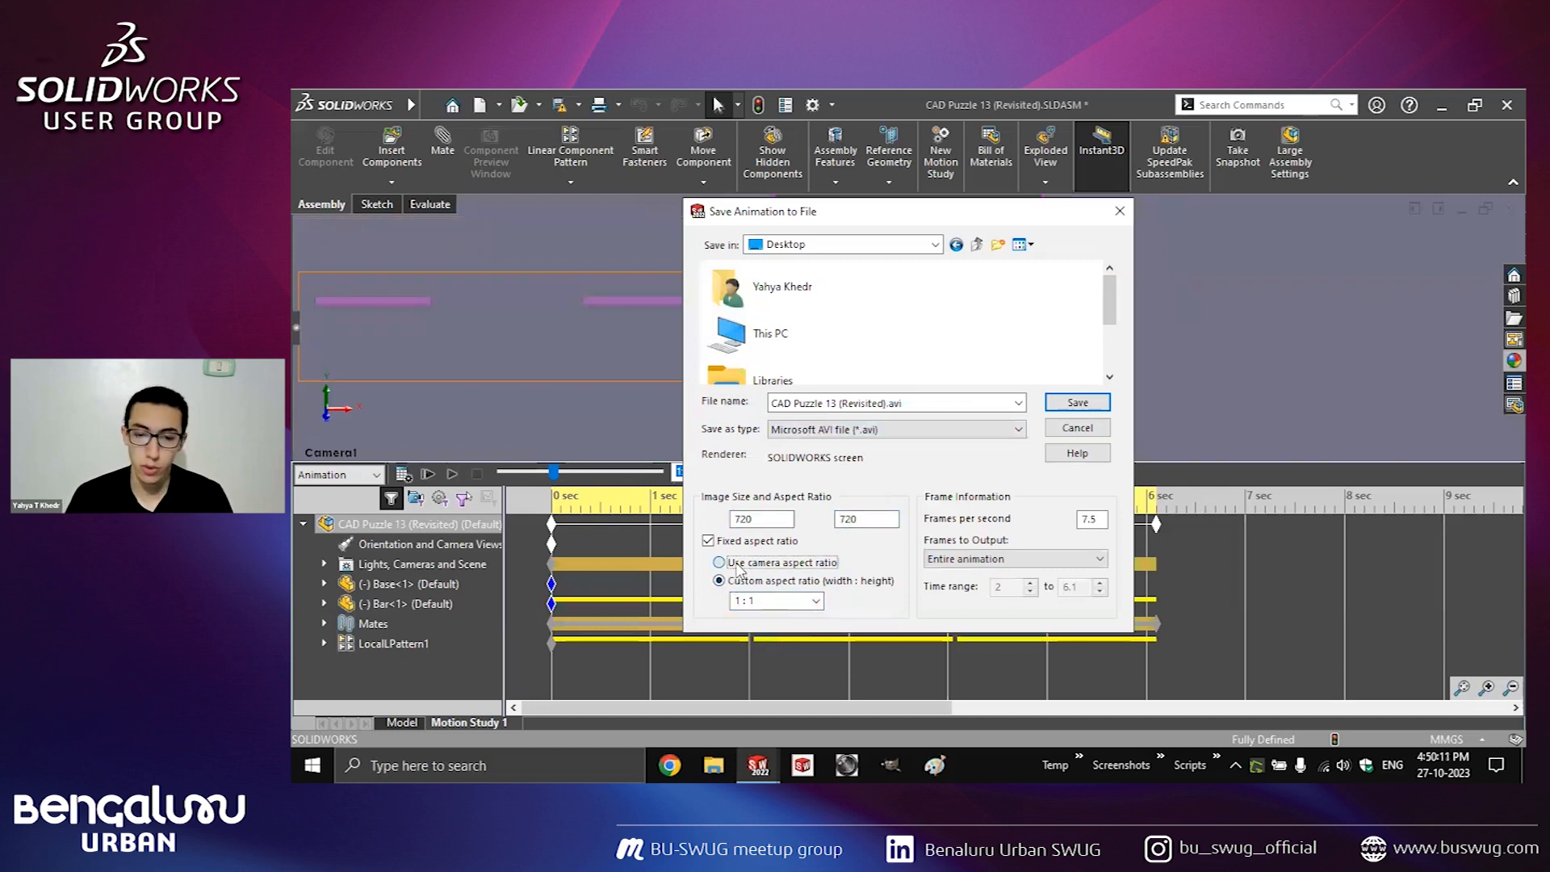
left_click_drag(771, 519, 710, 519)
type("128")
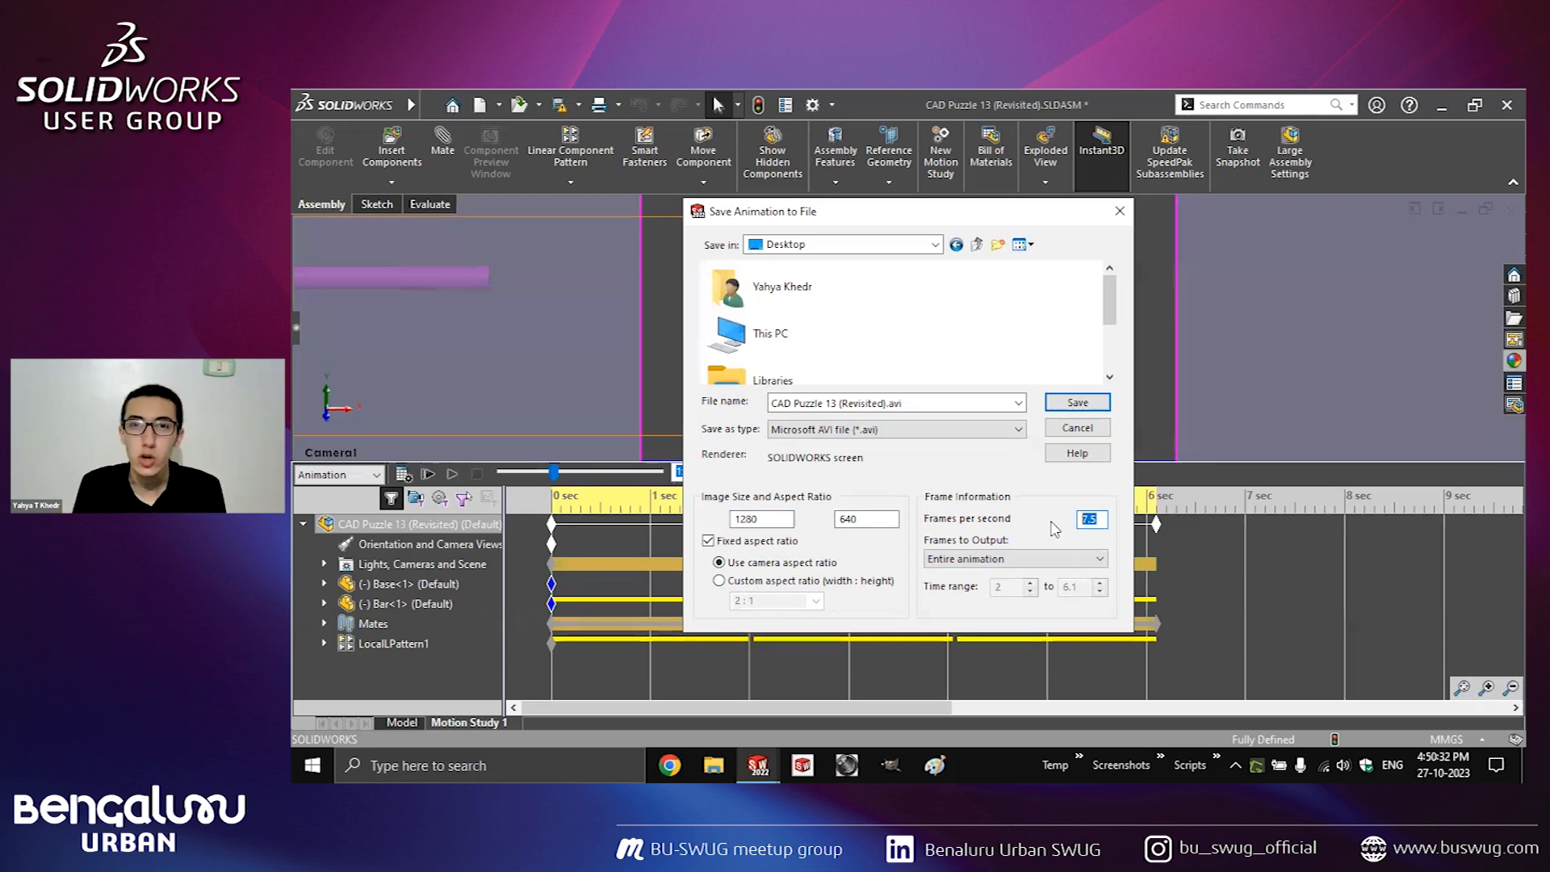
type("24")
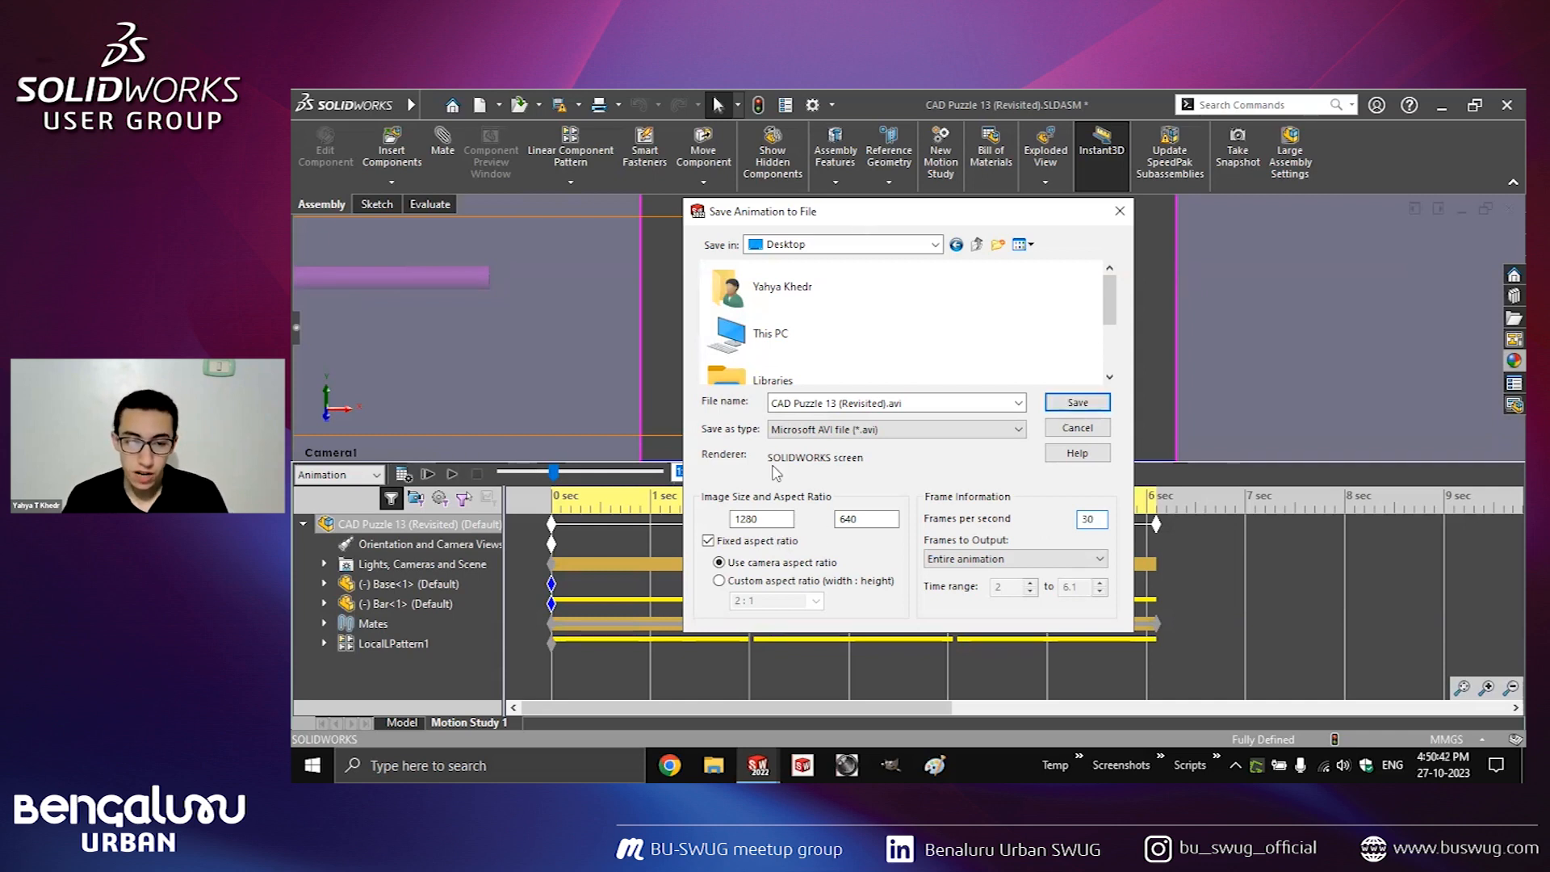
left_click_drag(896, 211, 1268, 160)
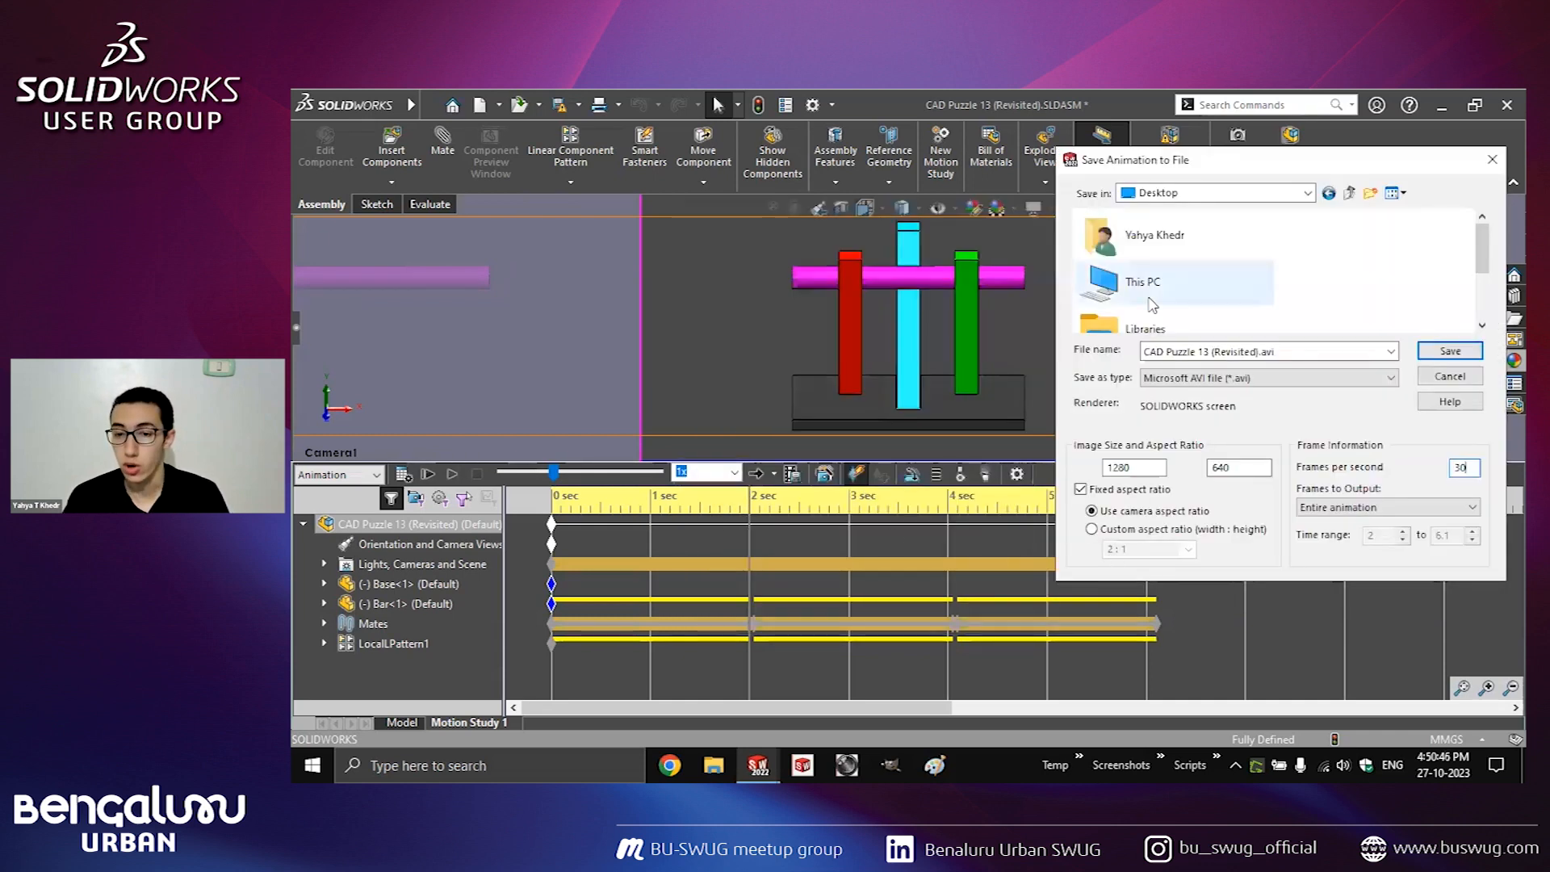
Try outputting a single frame of the animation and choose the time range option for the output frames instead.
key("alt+Tab")
key("alt+Tab")
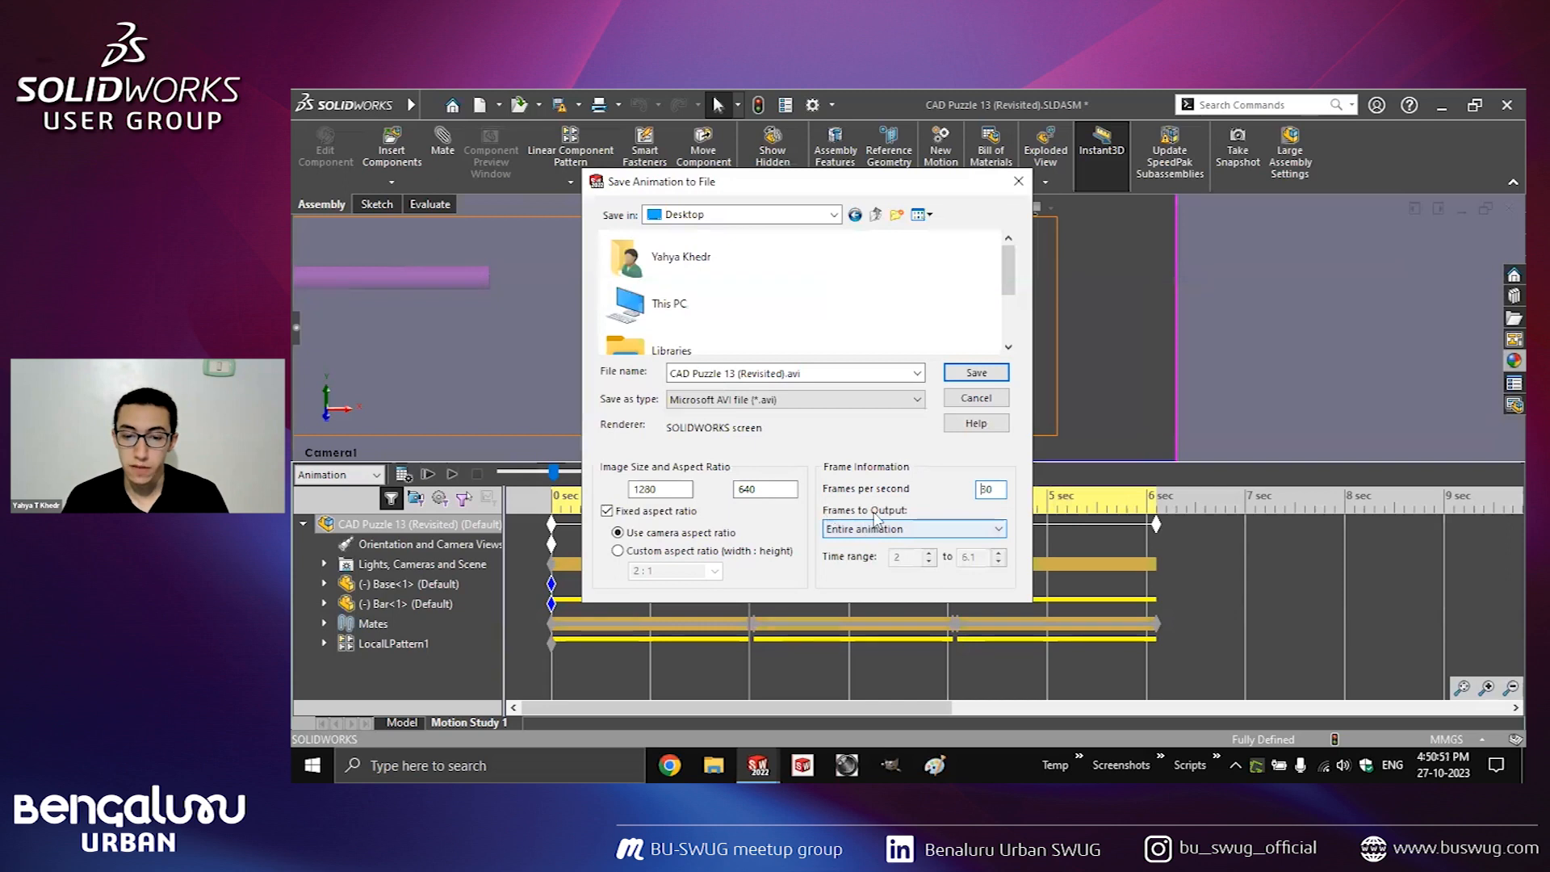
left_click(892, 529)
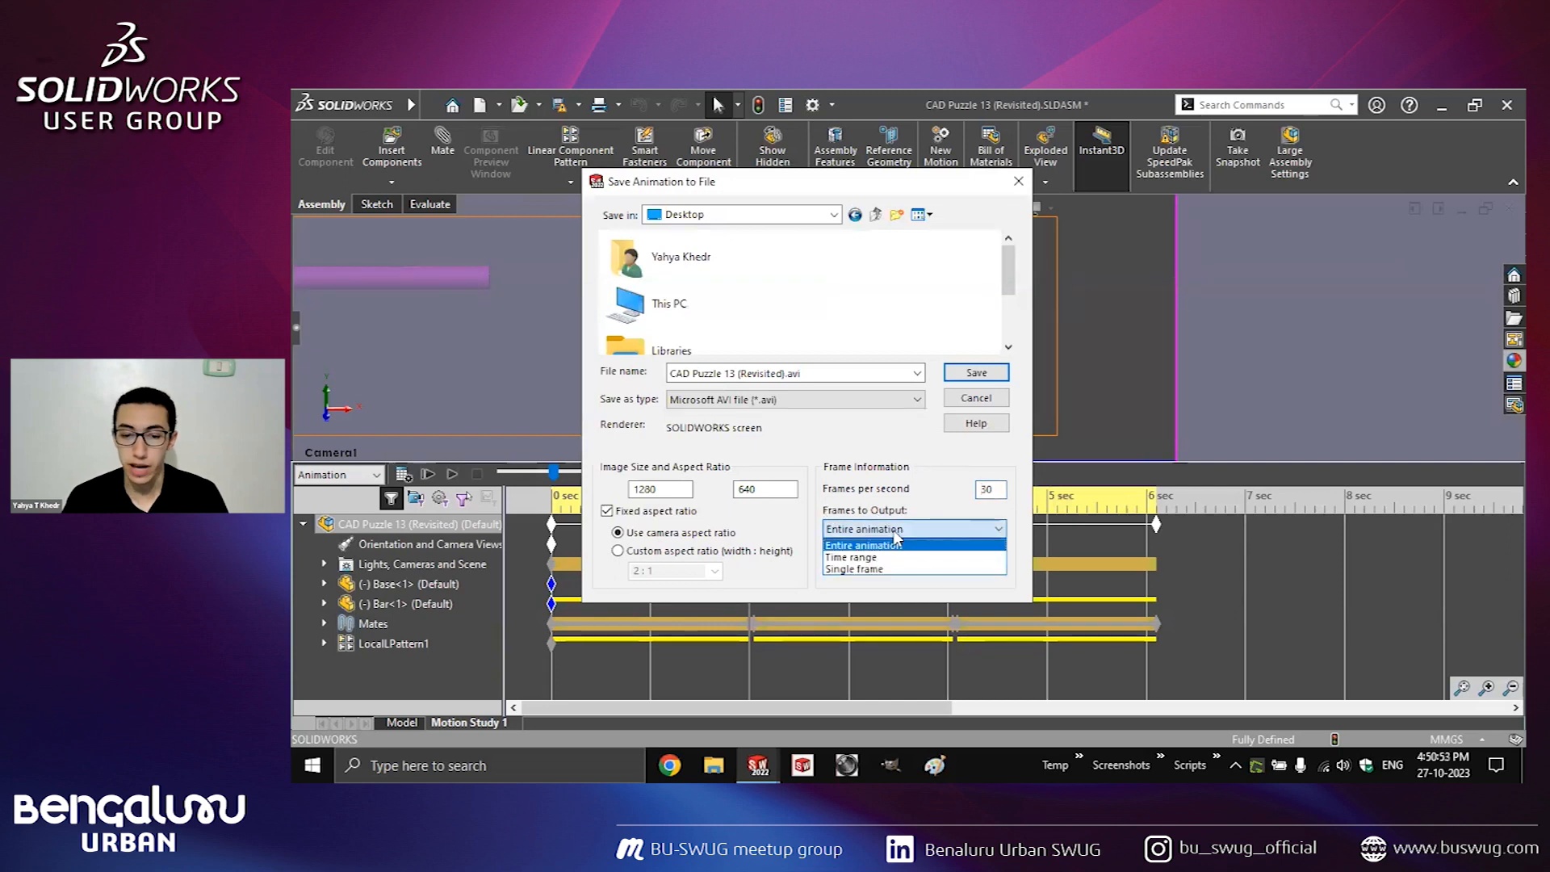
left_click(856, 569)
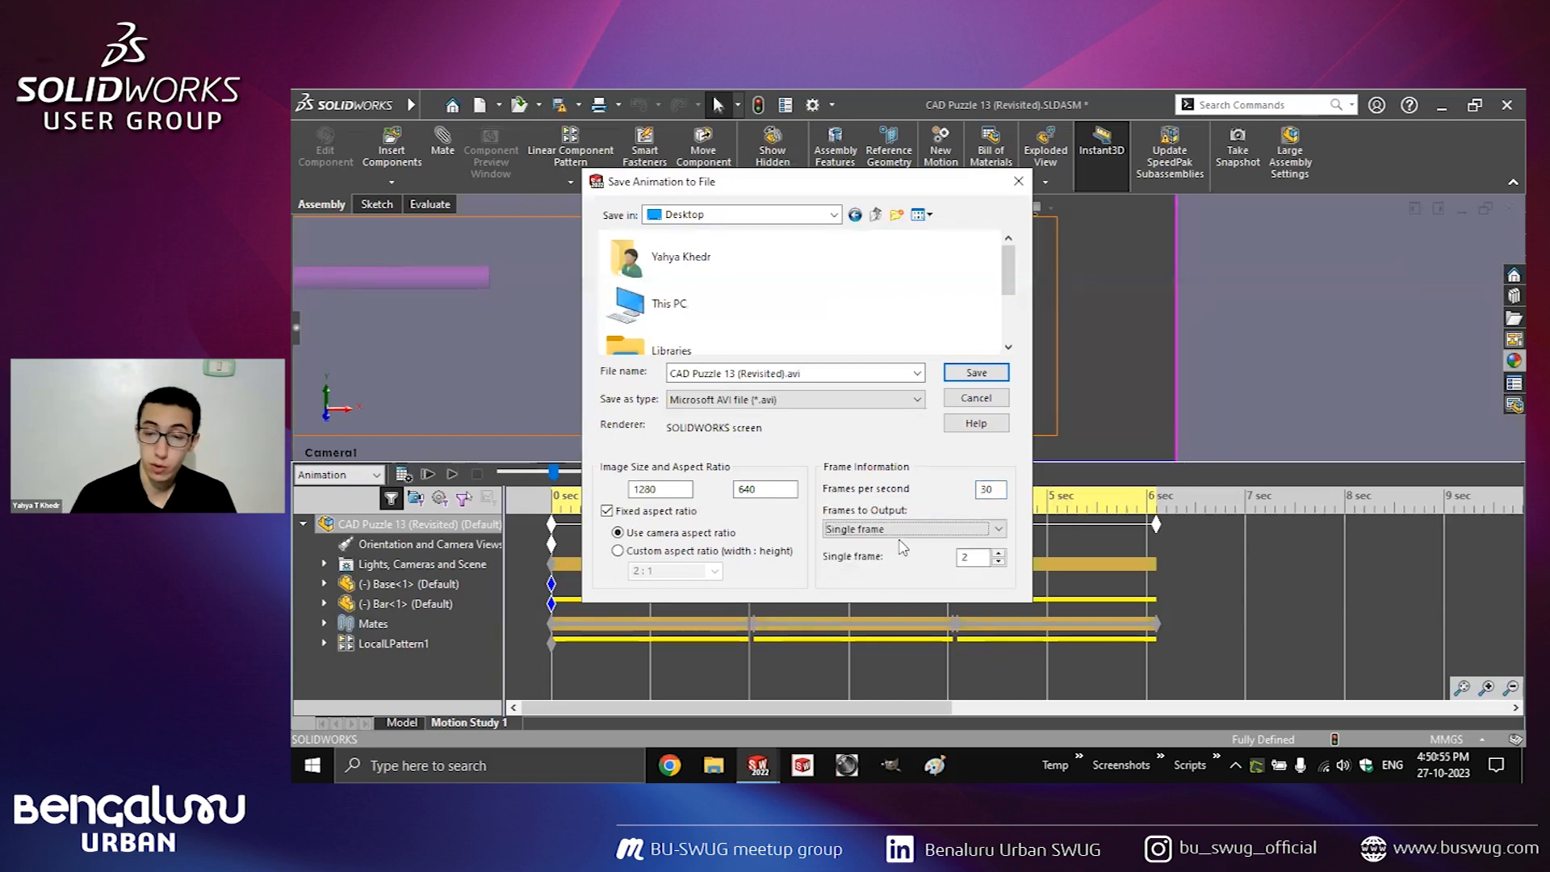
left_click(899, 531)
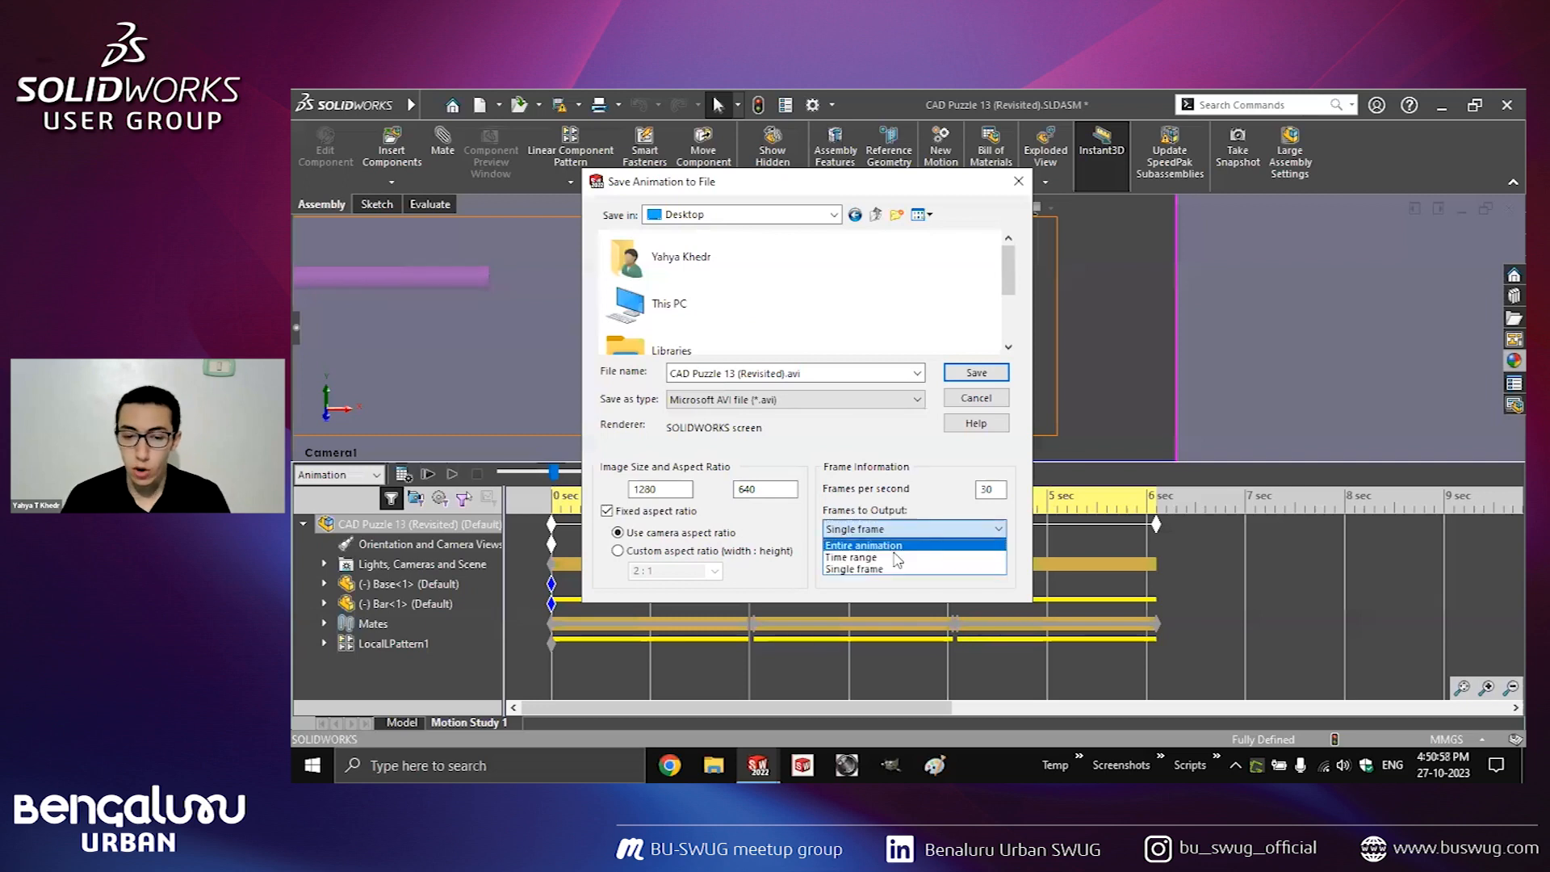
left_click(894, 556)
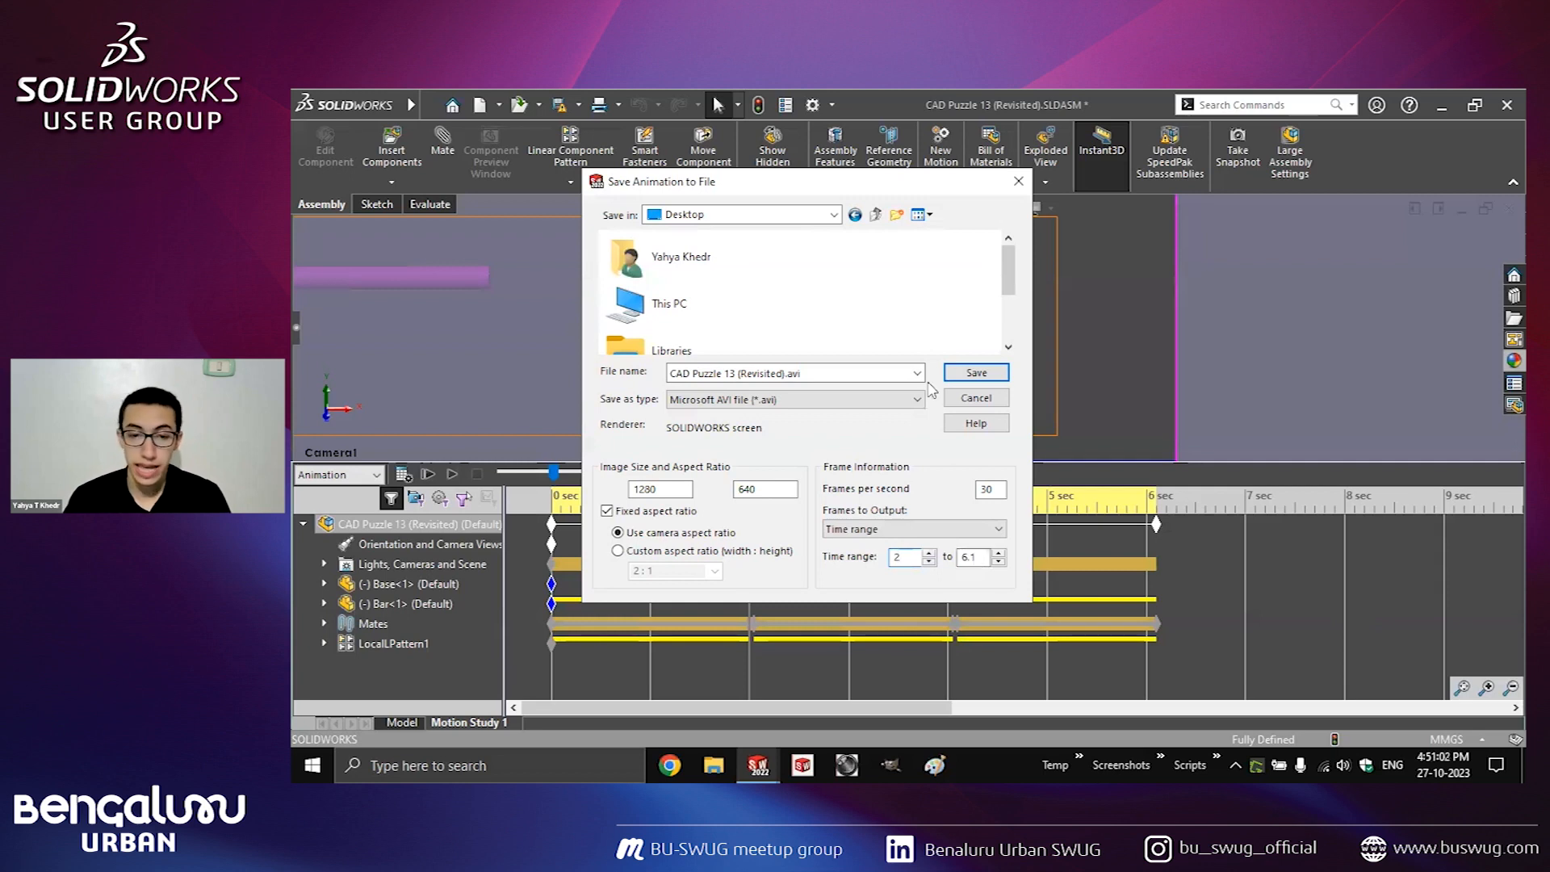
Save the animation as an AVI file using the Microsoft Video 1 compressor with a compression quality of 84.
left_click(999, 374)
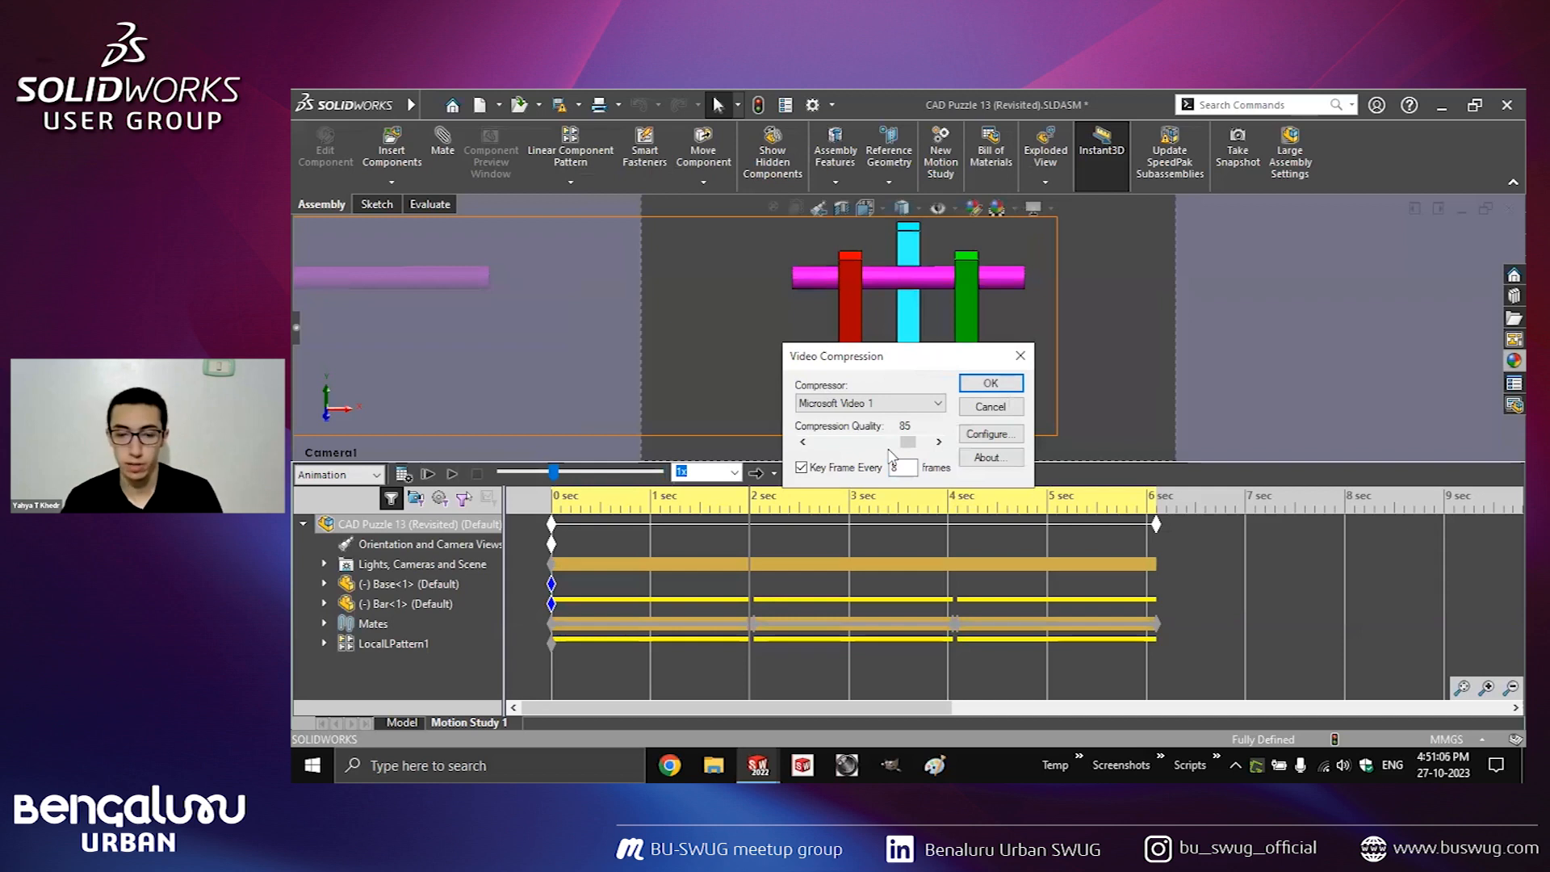
left_click(831, 403)
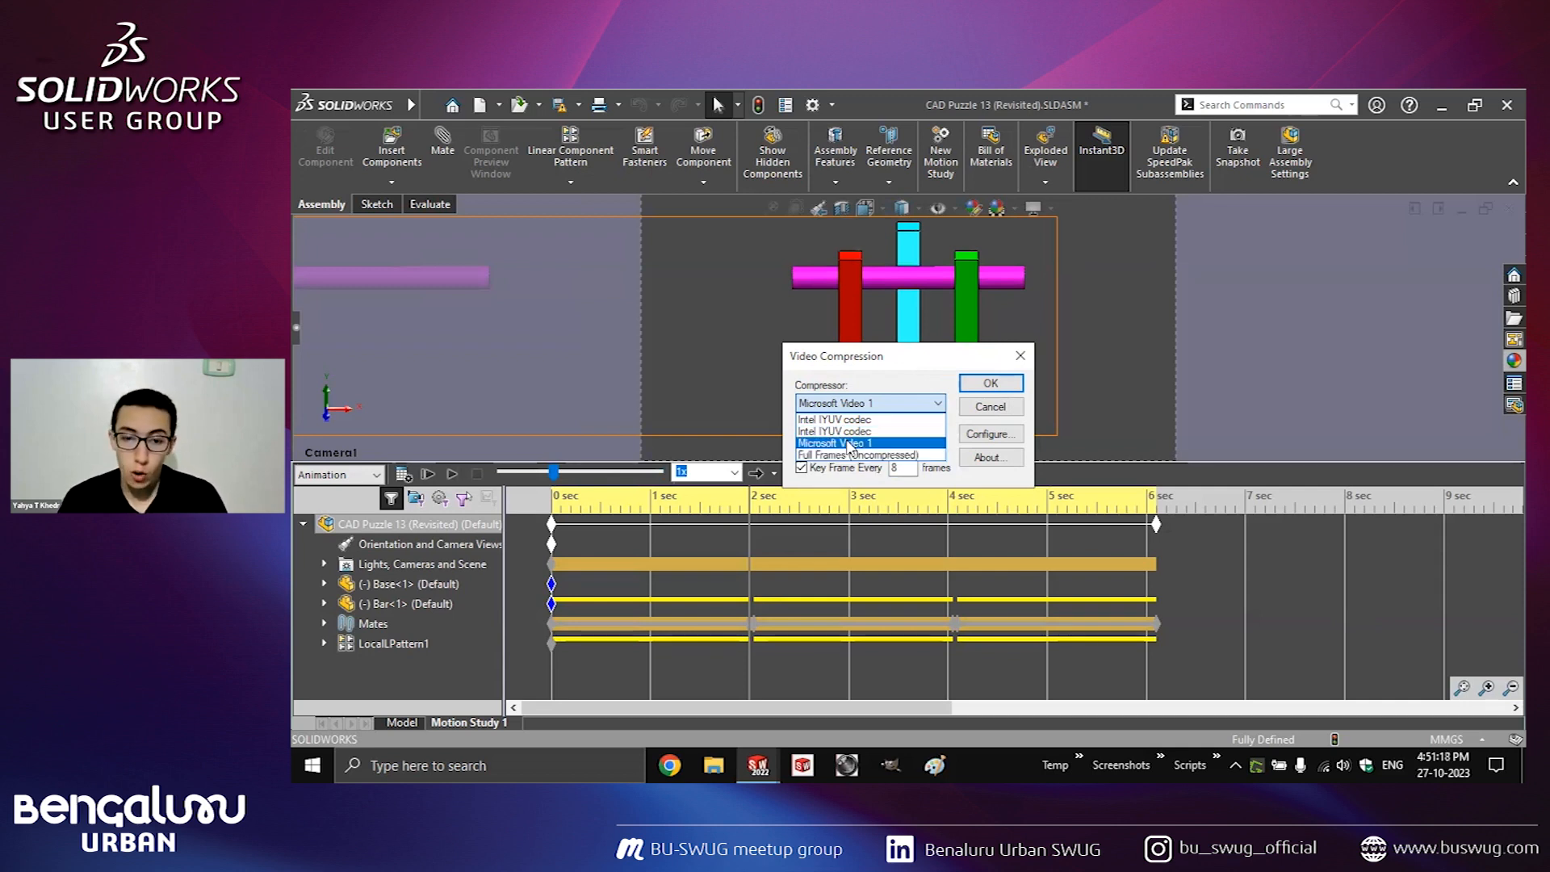
left_click(852, 446)
left_click_drag(872, 442, 772, 450)
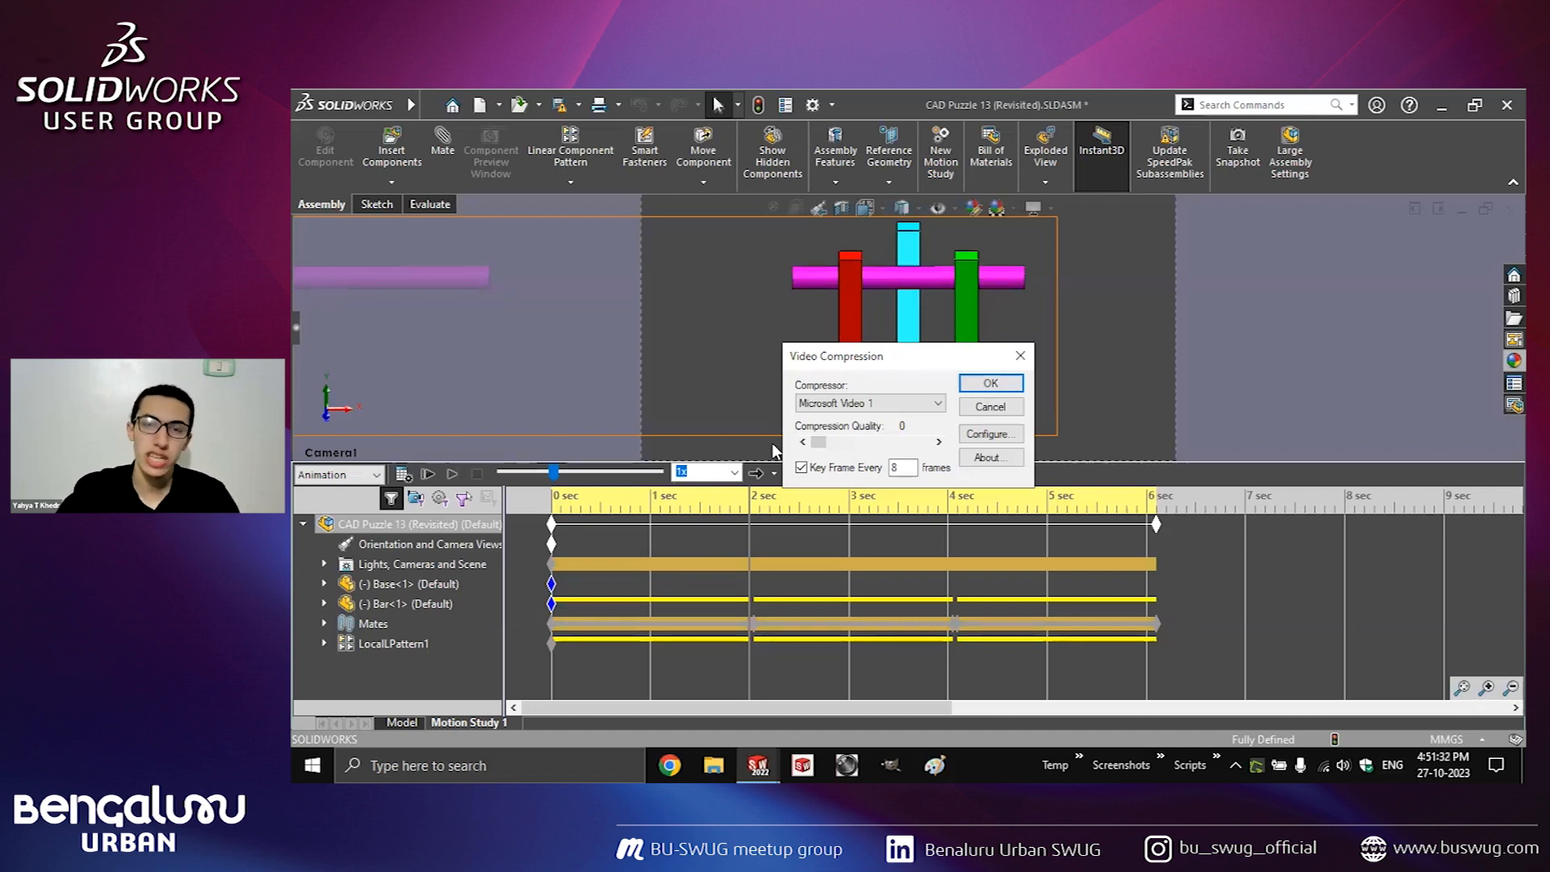
left_click_drag(817, 442, 963, 450)
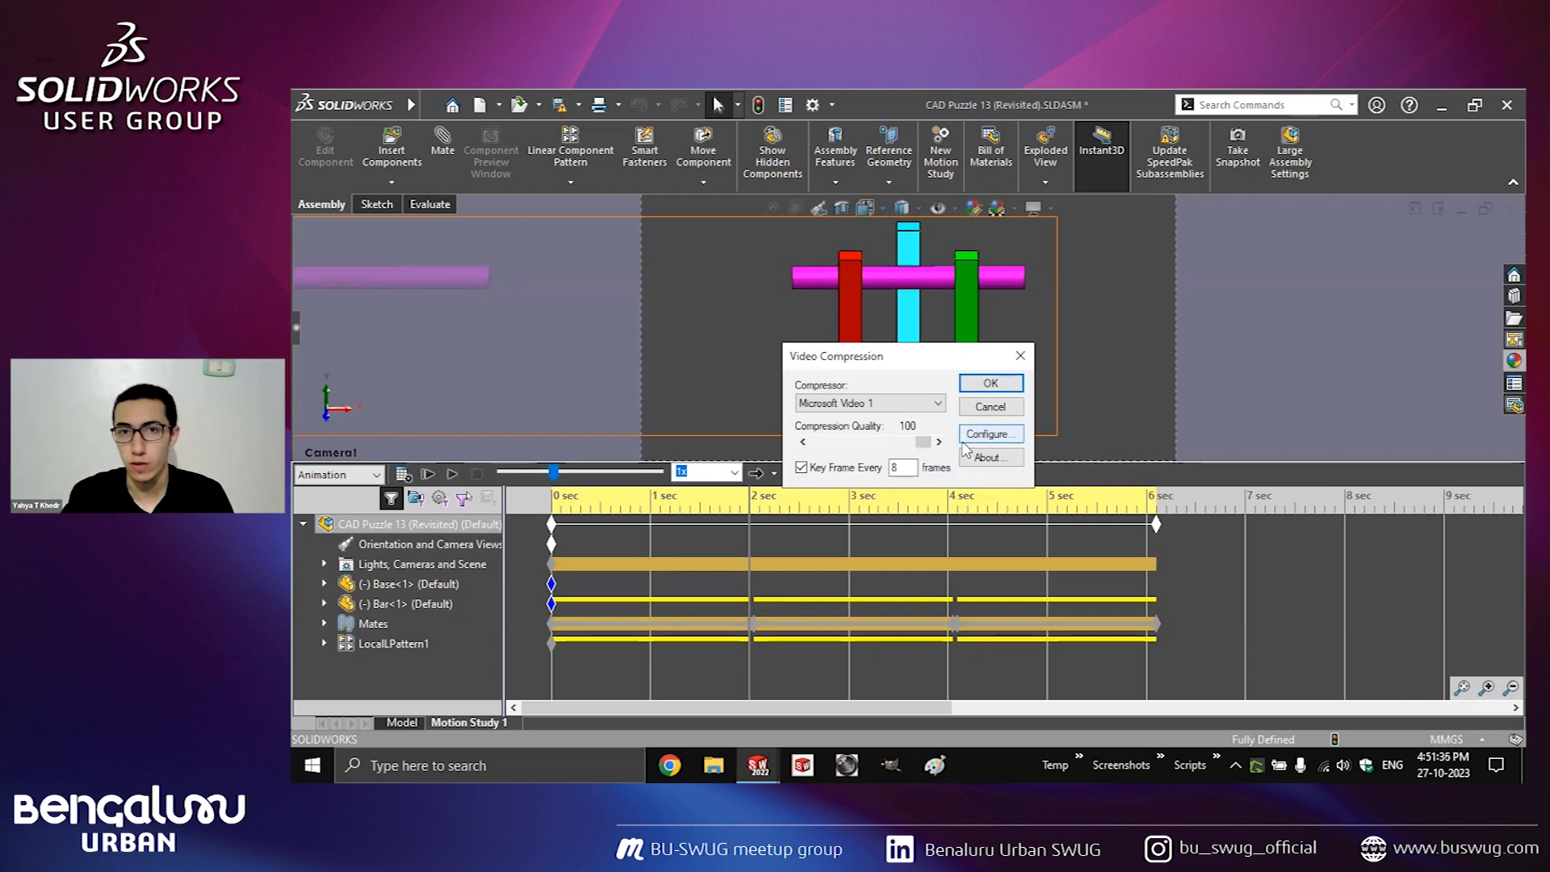
left_click_drag(923, 442, 906, 450)
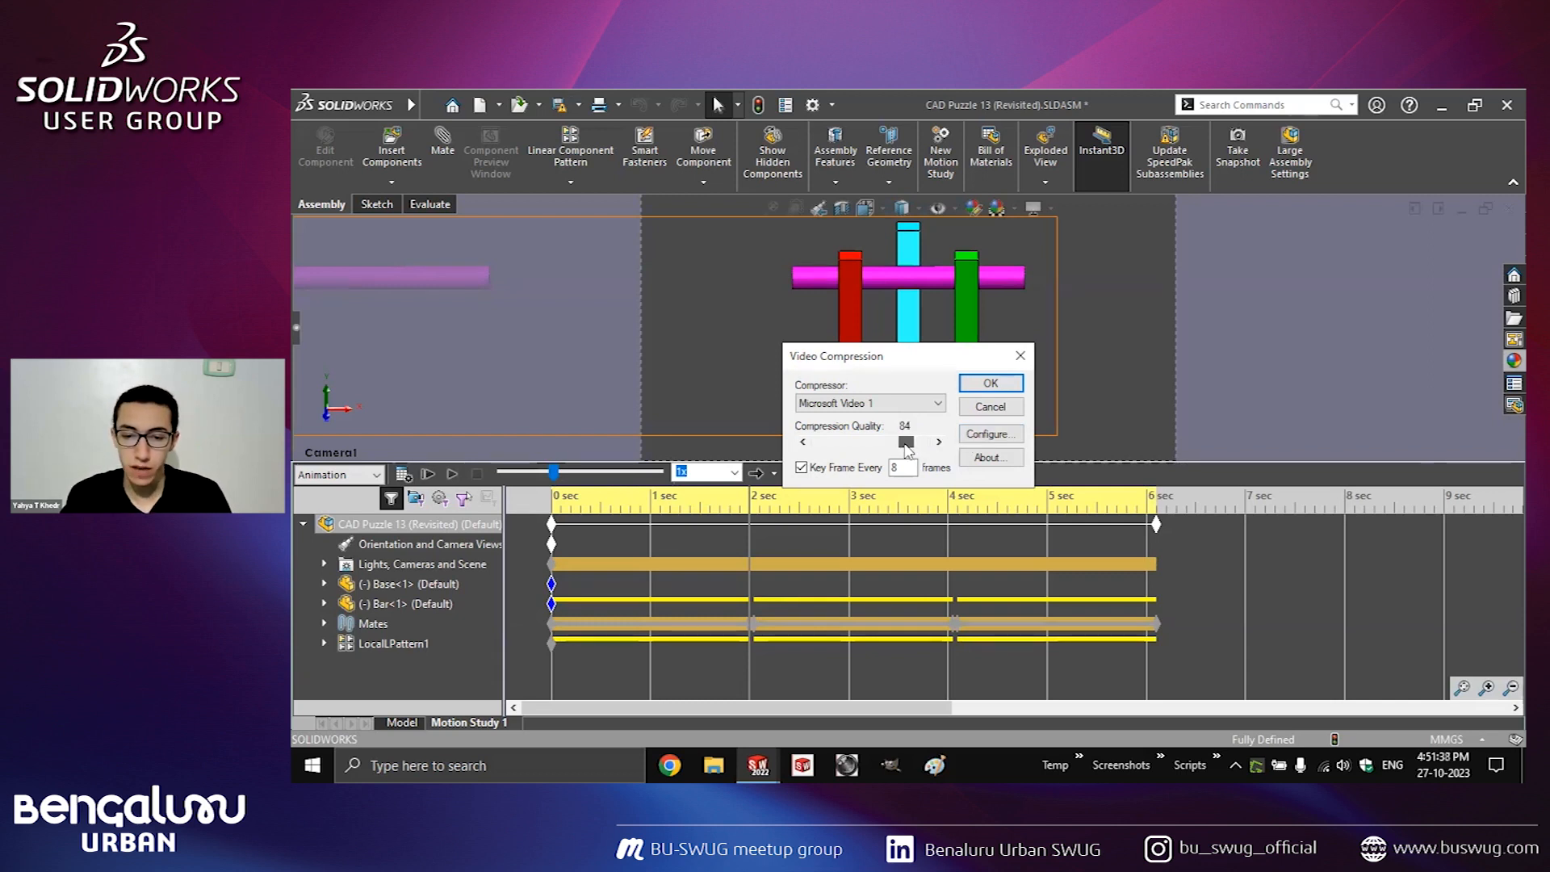
left_click(990, 385)
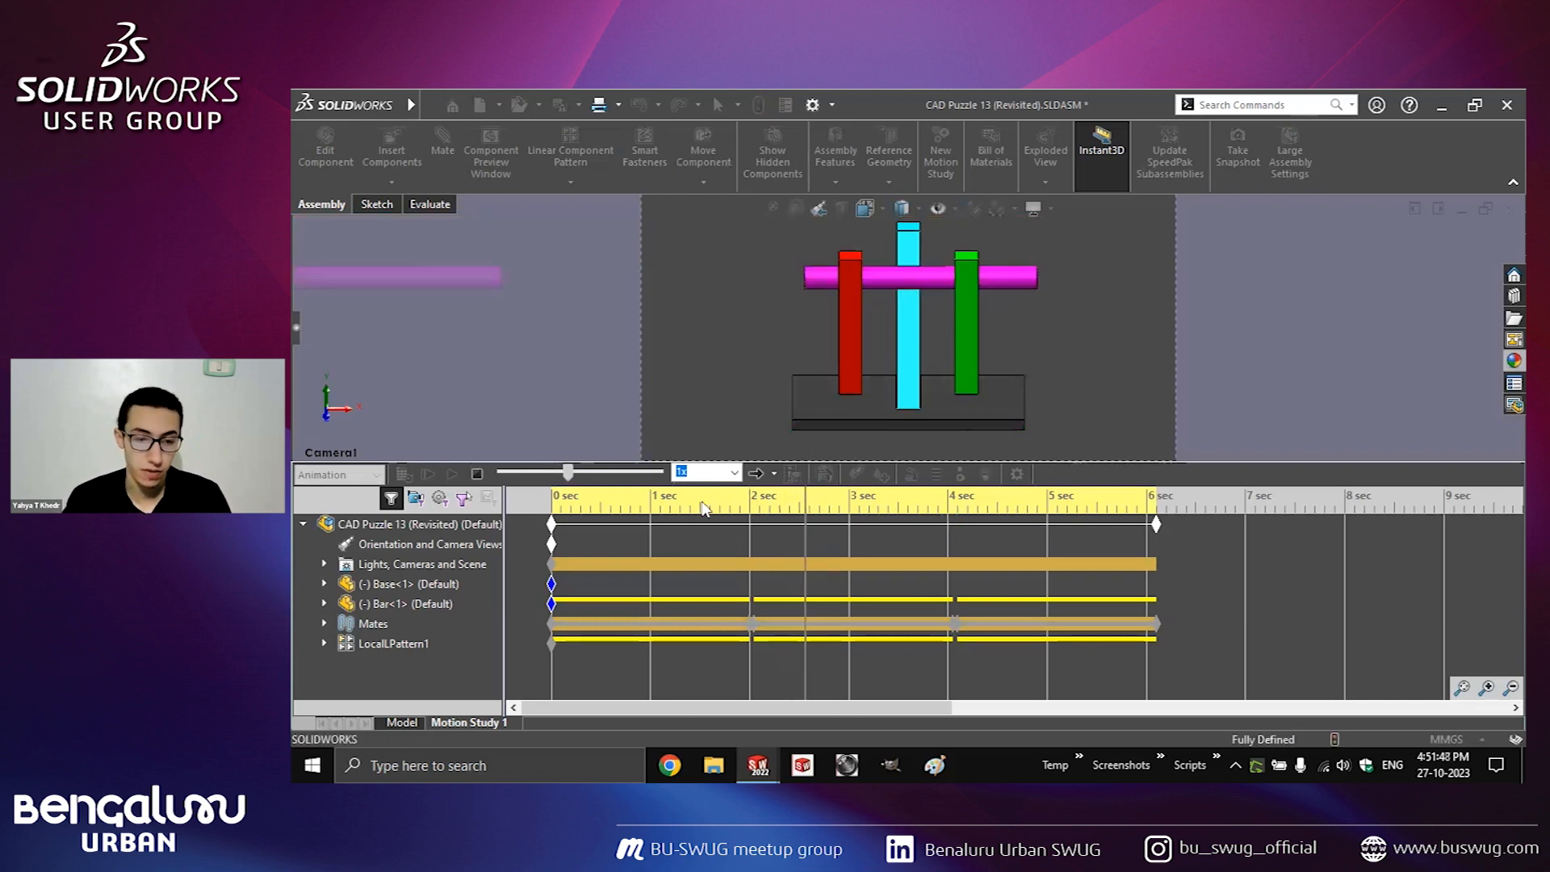
Stop the recording and locate the exported CAD Puzzle 13 (Revisited) AVI file on the desktop.
left_click(477, 474)
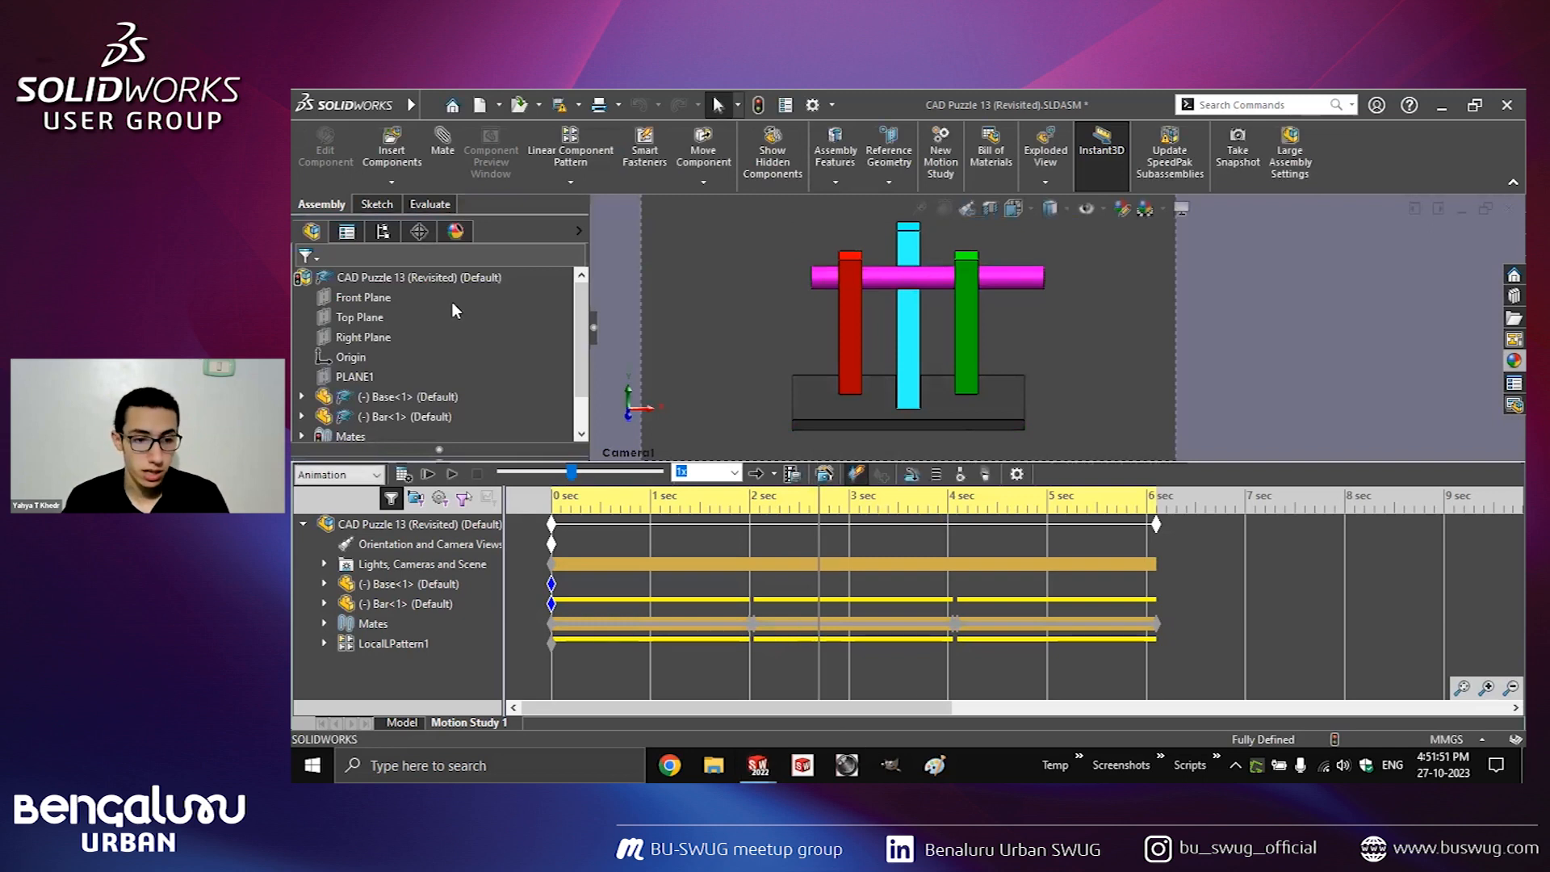
key("super+d")
left_click(323, 241)
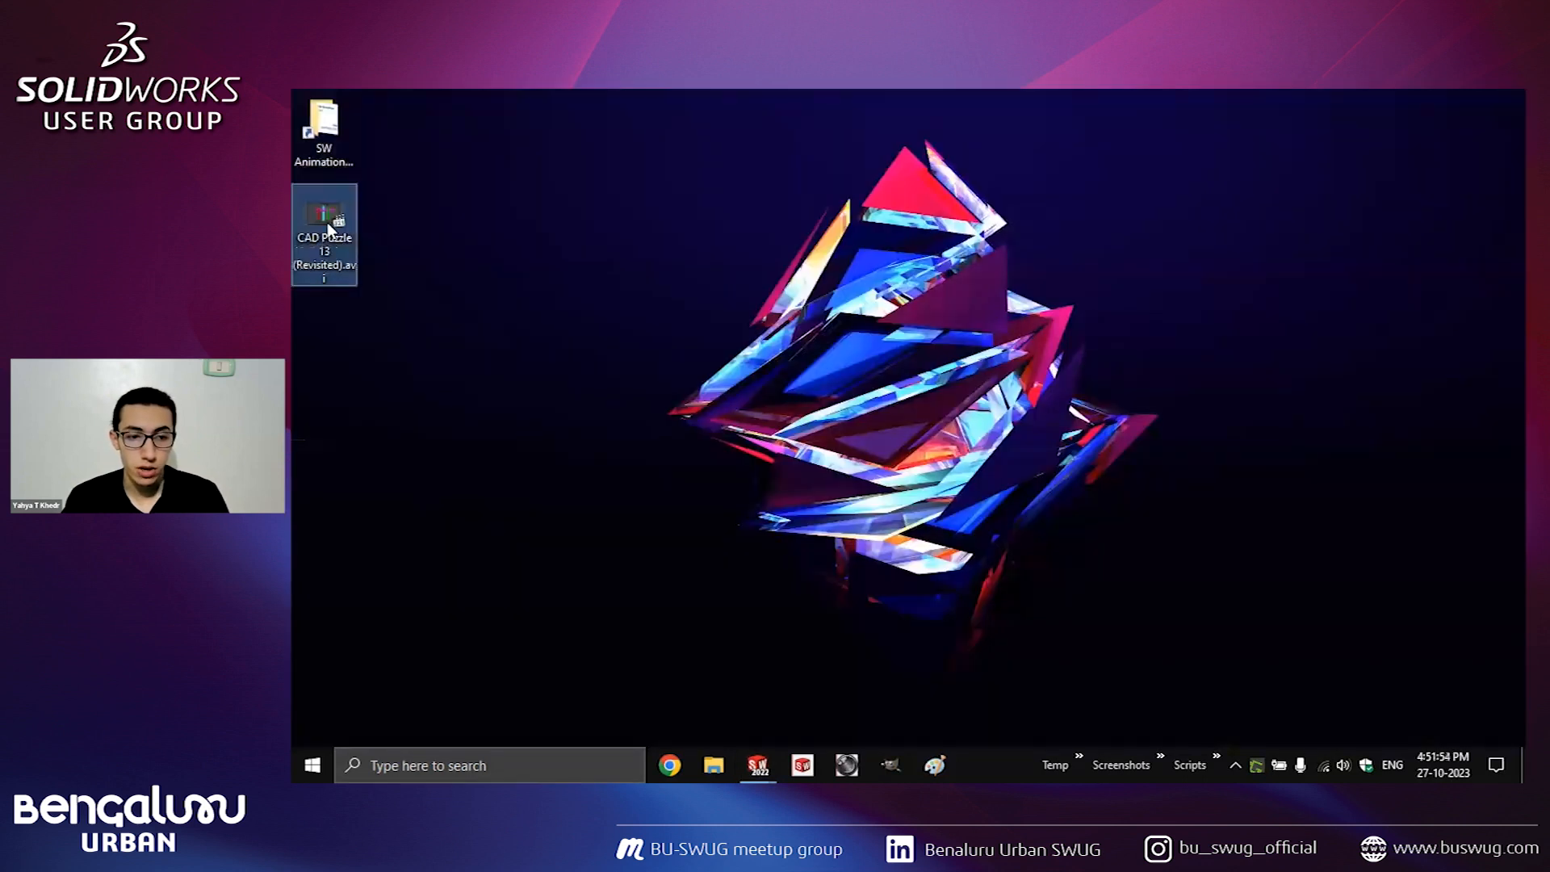
Return to the CAD Puzzle 13 assembly in SOLIDWORKS and save the animation as an MP4 video with an image width of 1280.
mouse_move(773, 760)
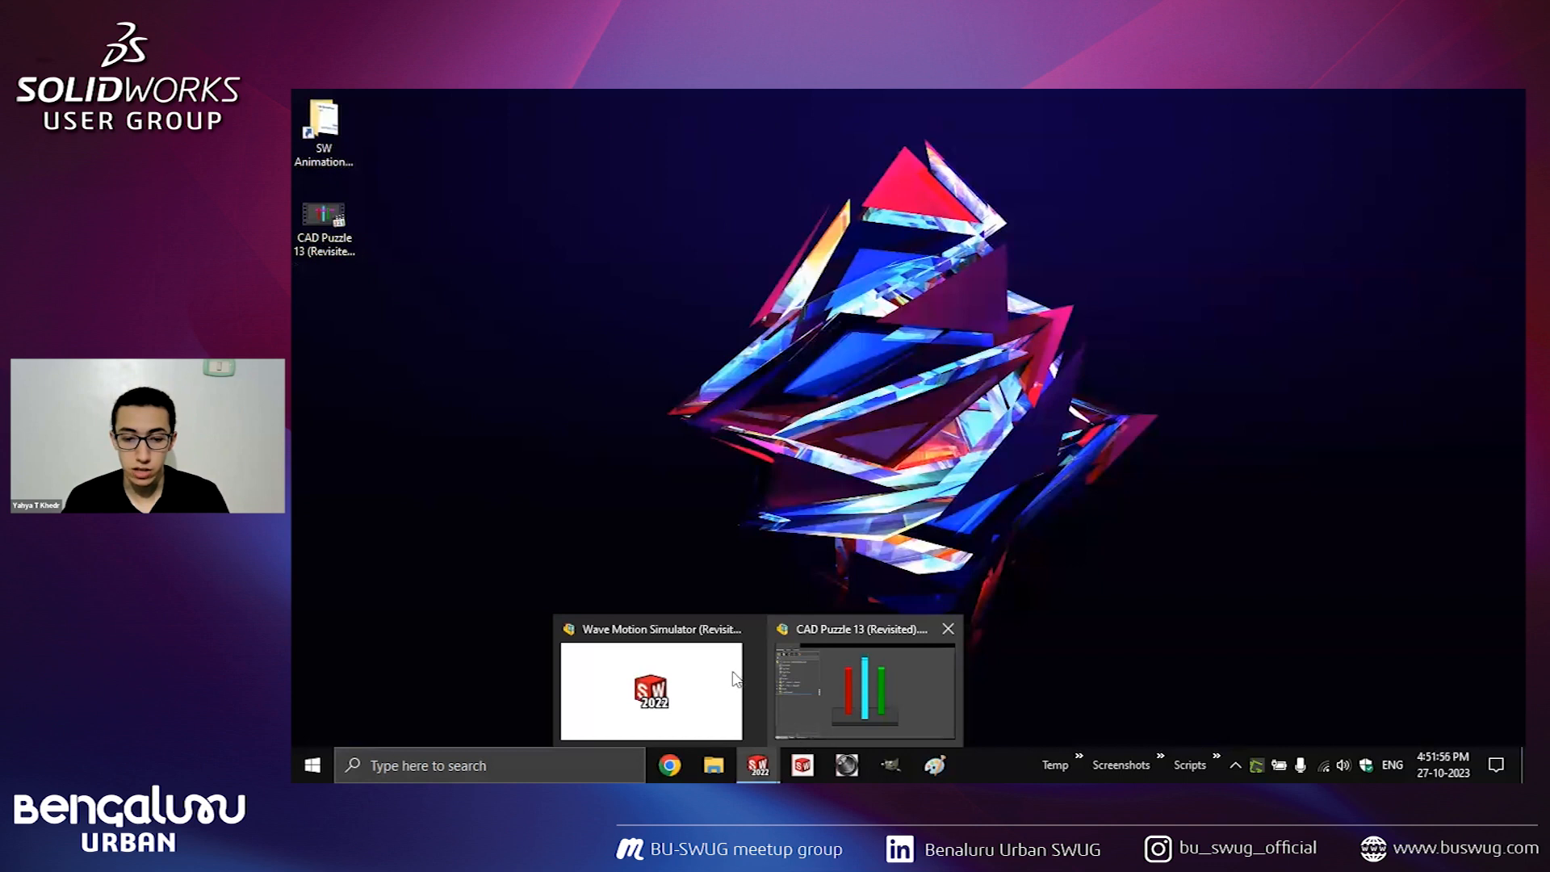
left_click(825, 686)
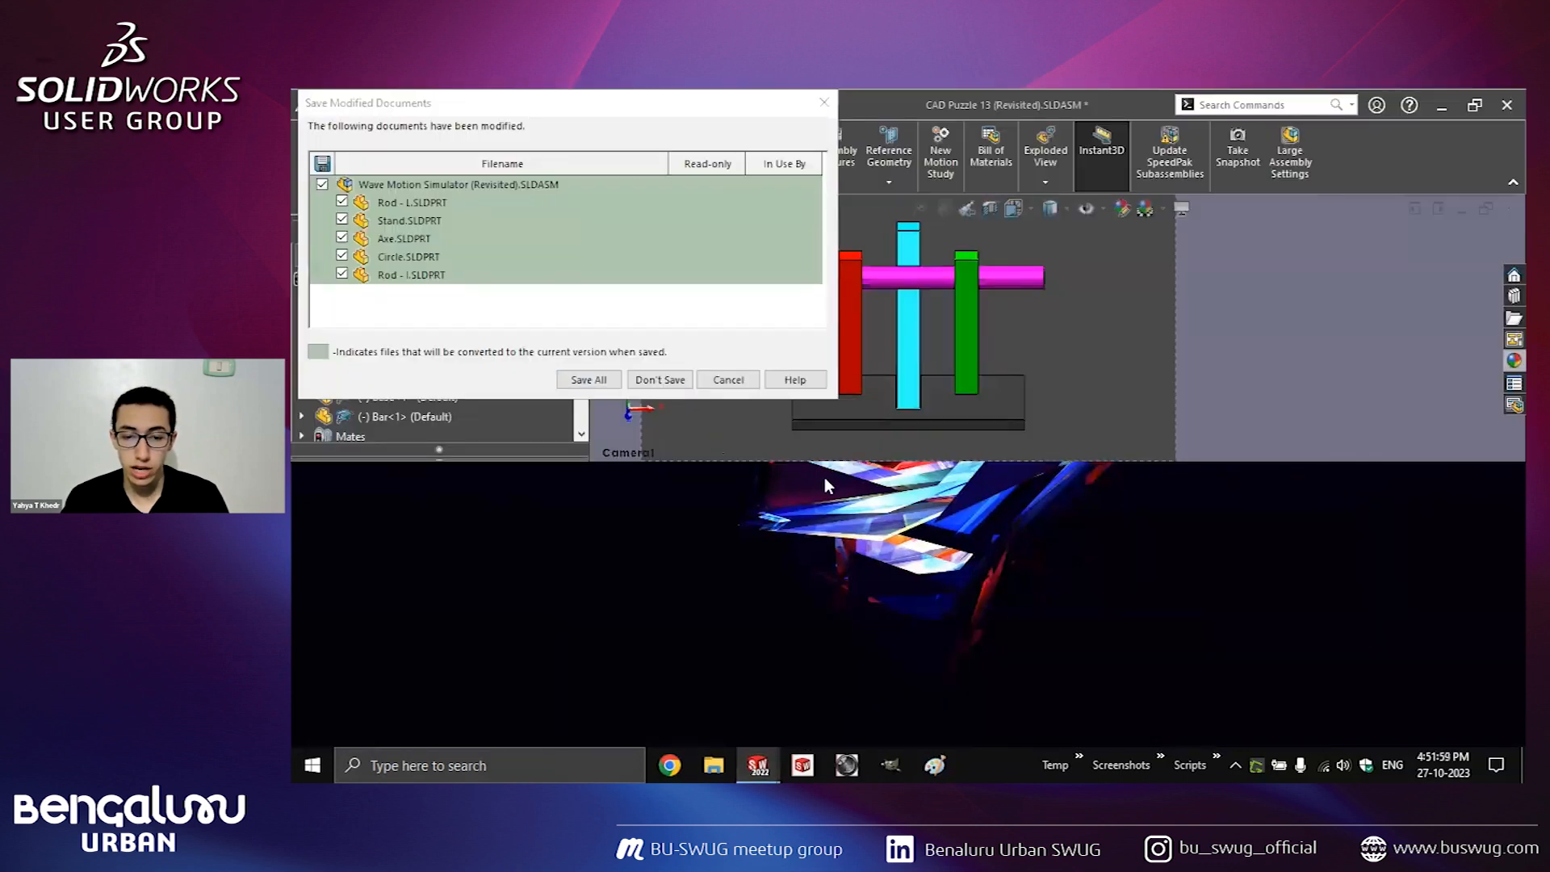
left_click(792, 474)
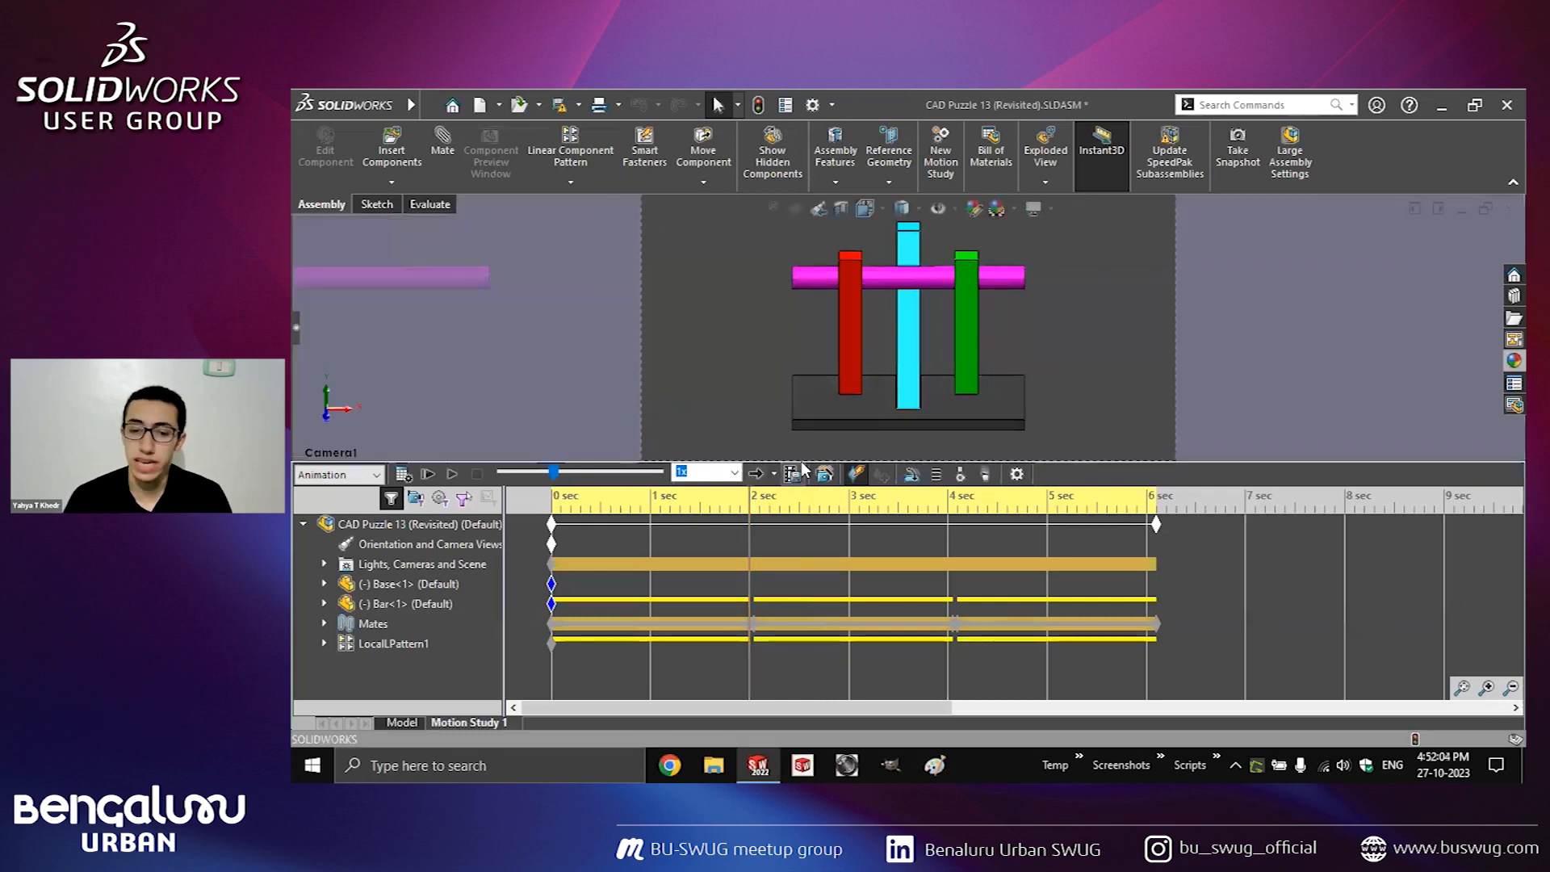
left_click(825, 474)
left_click(837, 436)
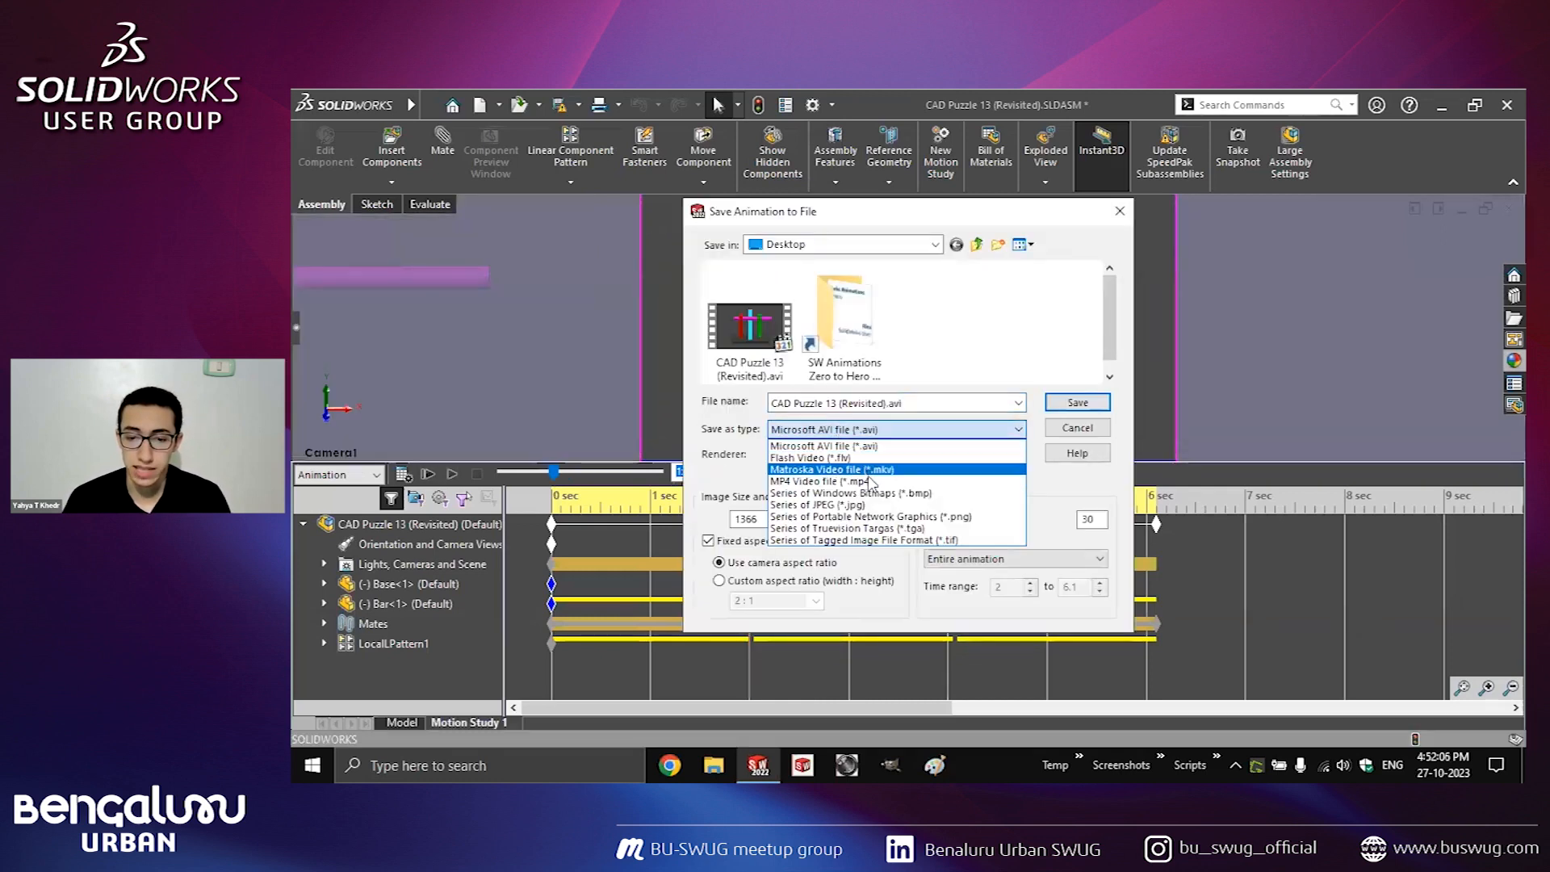
left_click(864, 460)
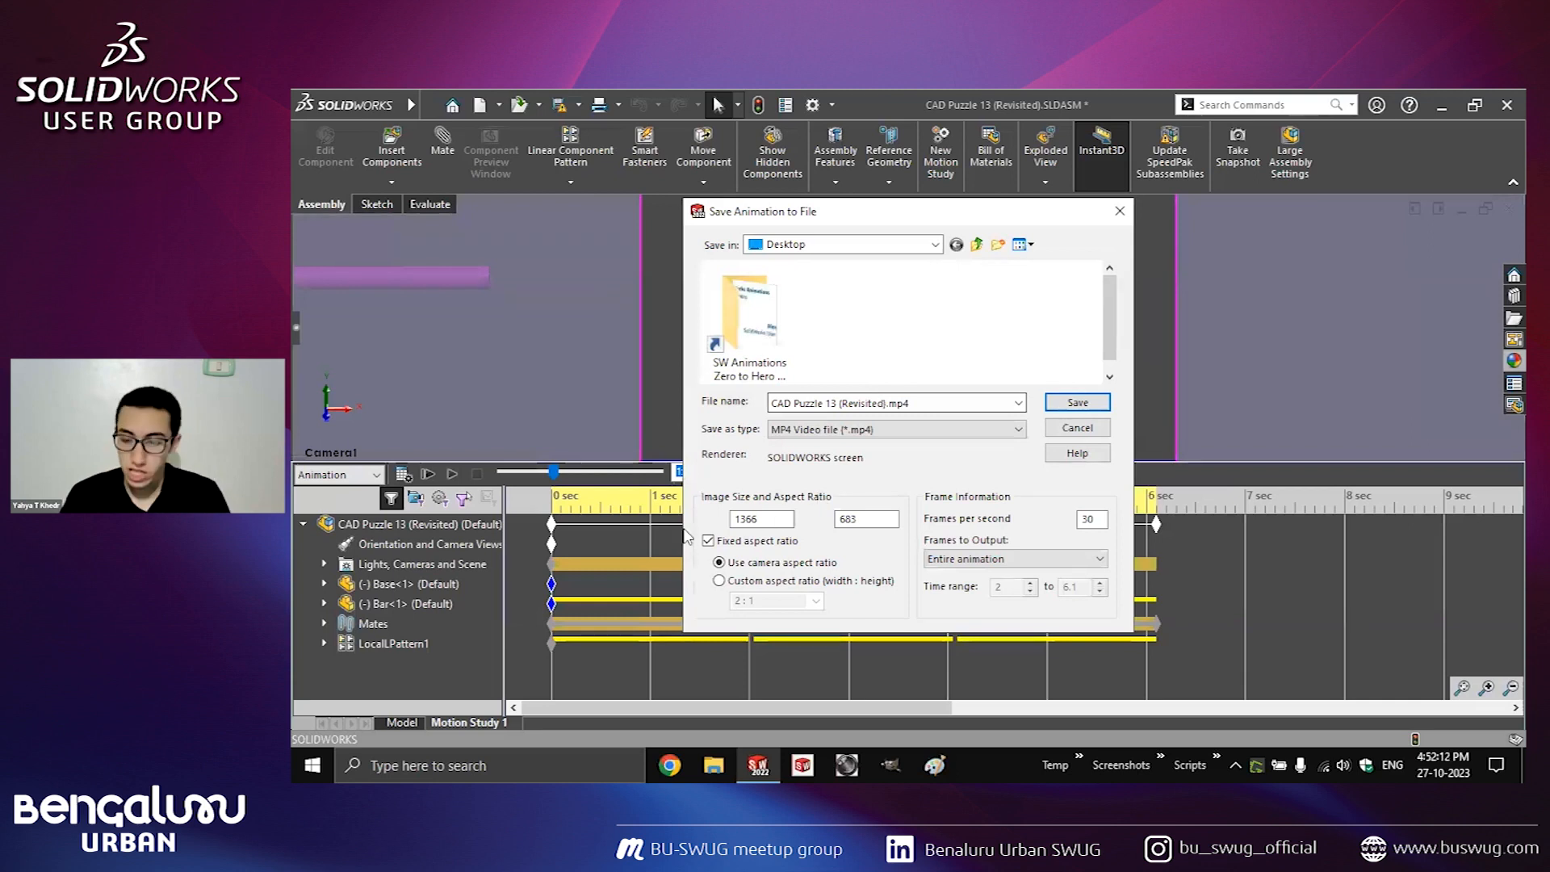
double_click(758, 519)
type("1280")
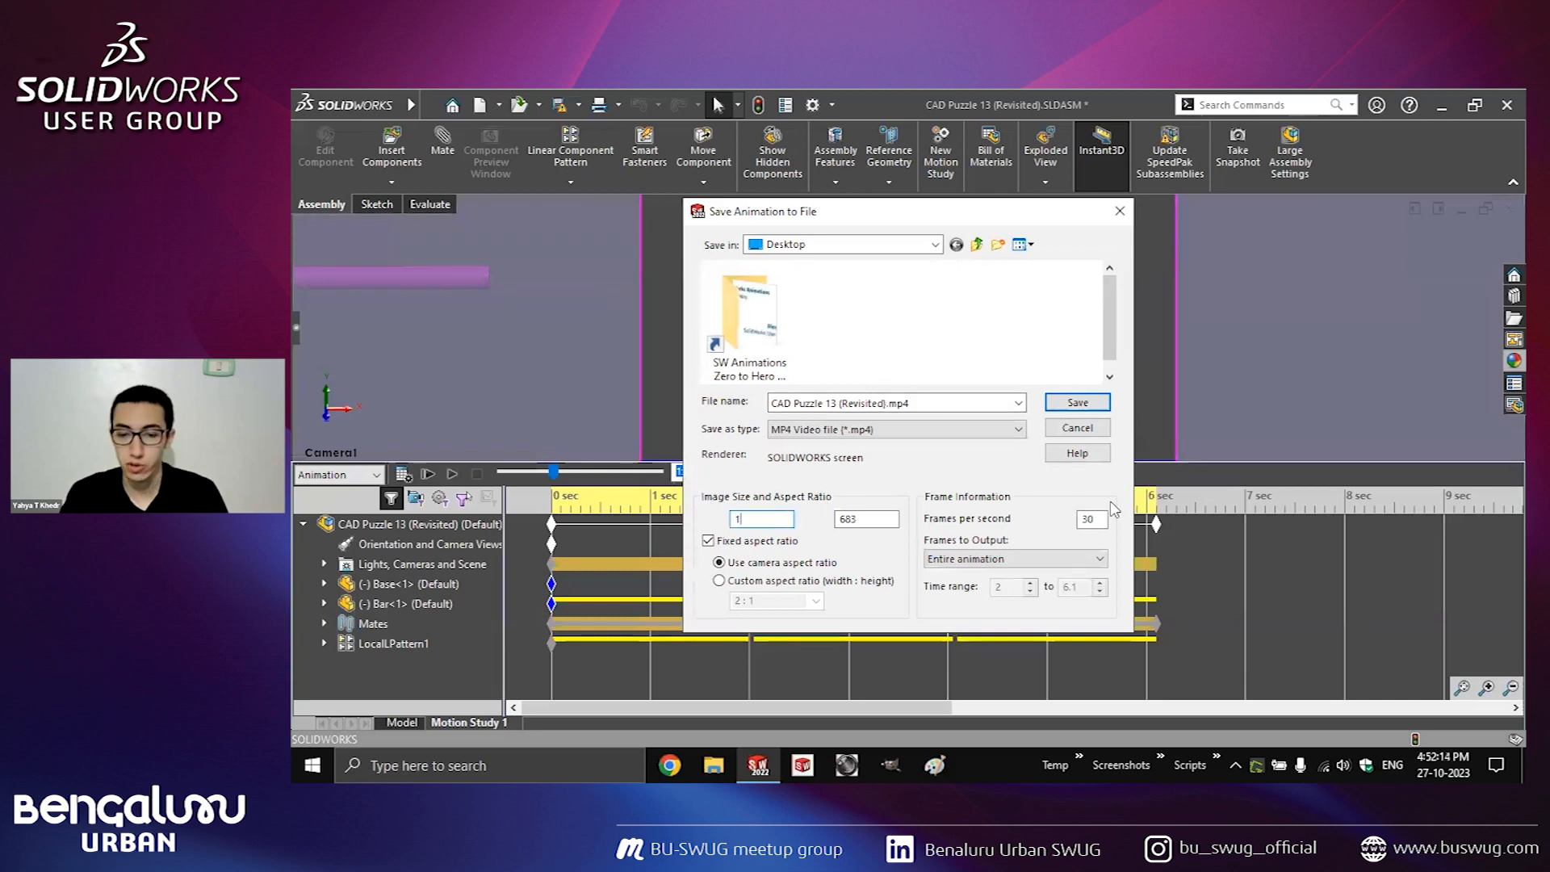
left_click(1089, 406)
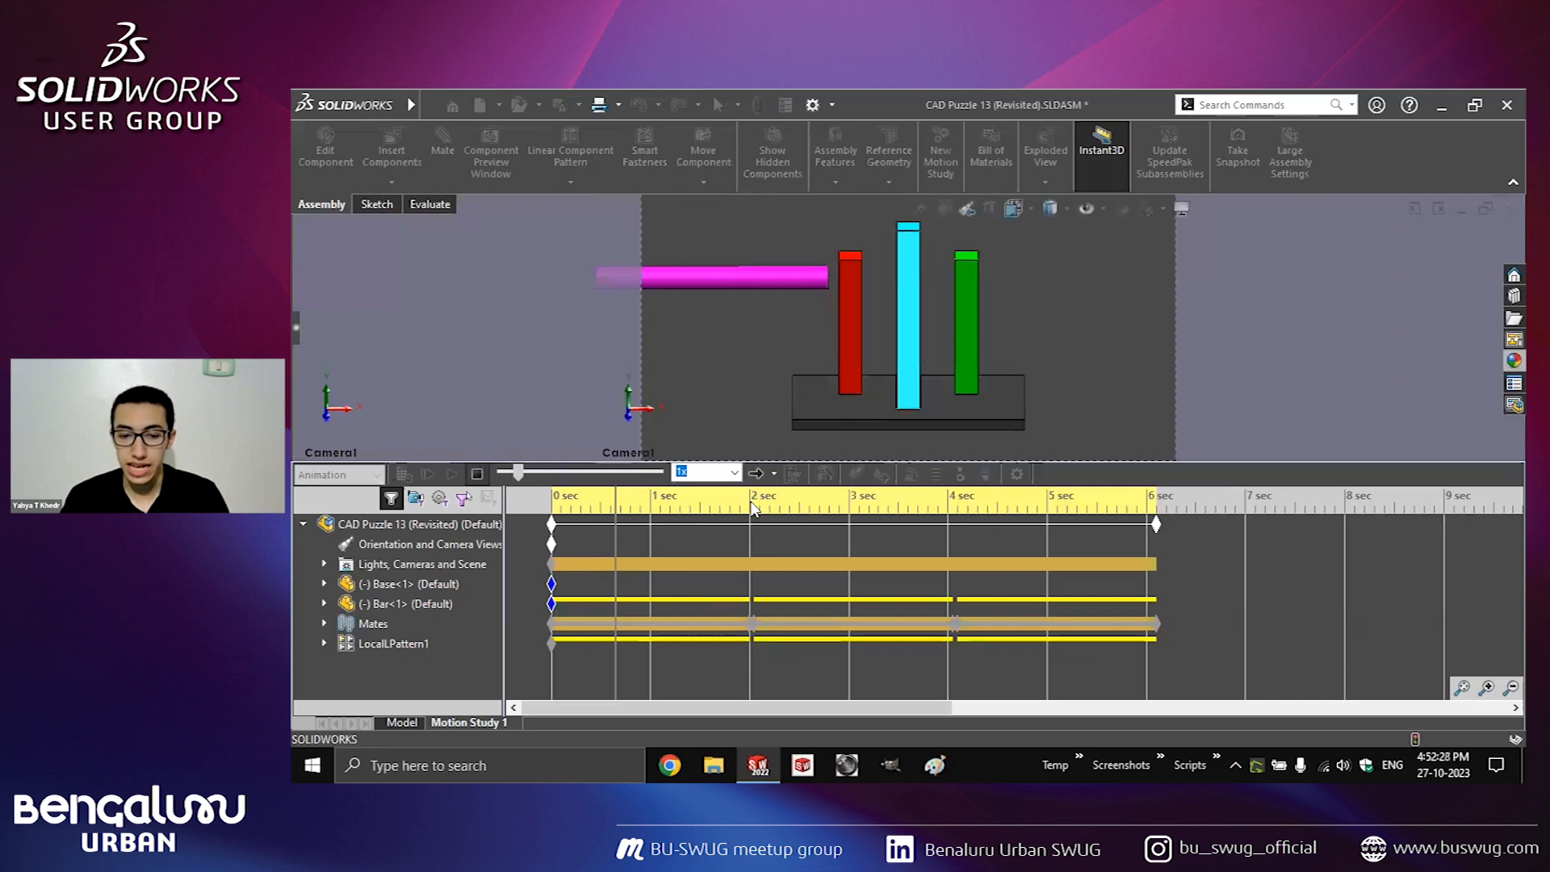
Save the animation to the desktop as a series of Portable Network Graphics named PNG with an image width of 1280.
left_click(793, 476)
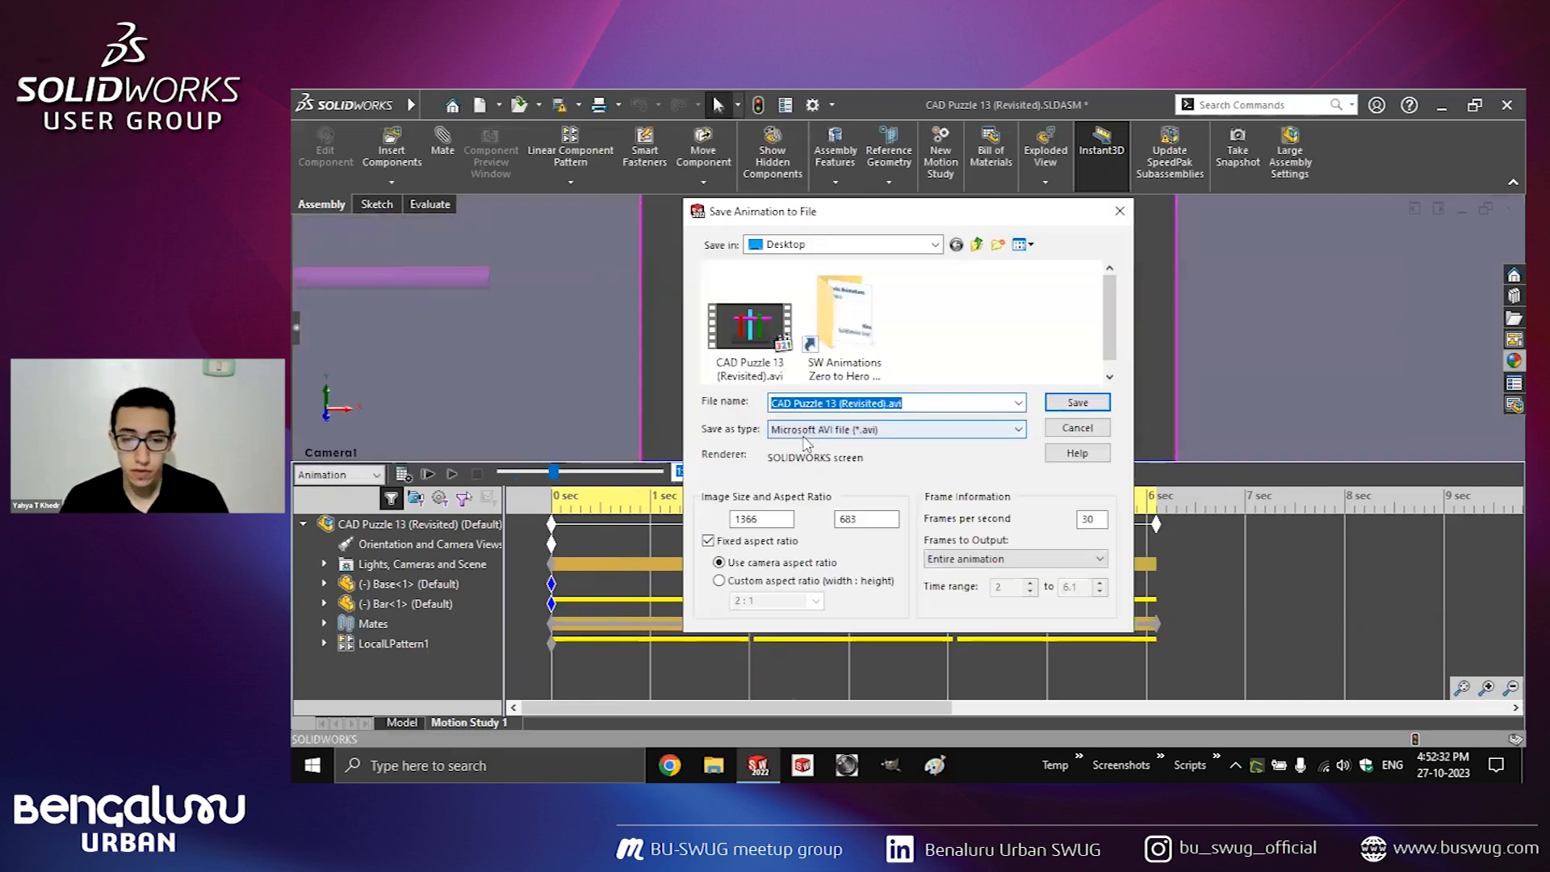
left_click(807, 431)
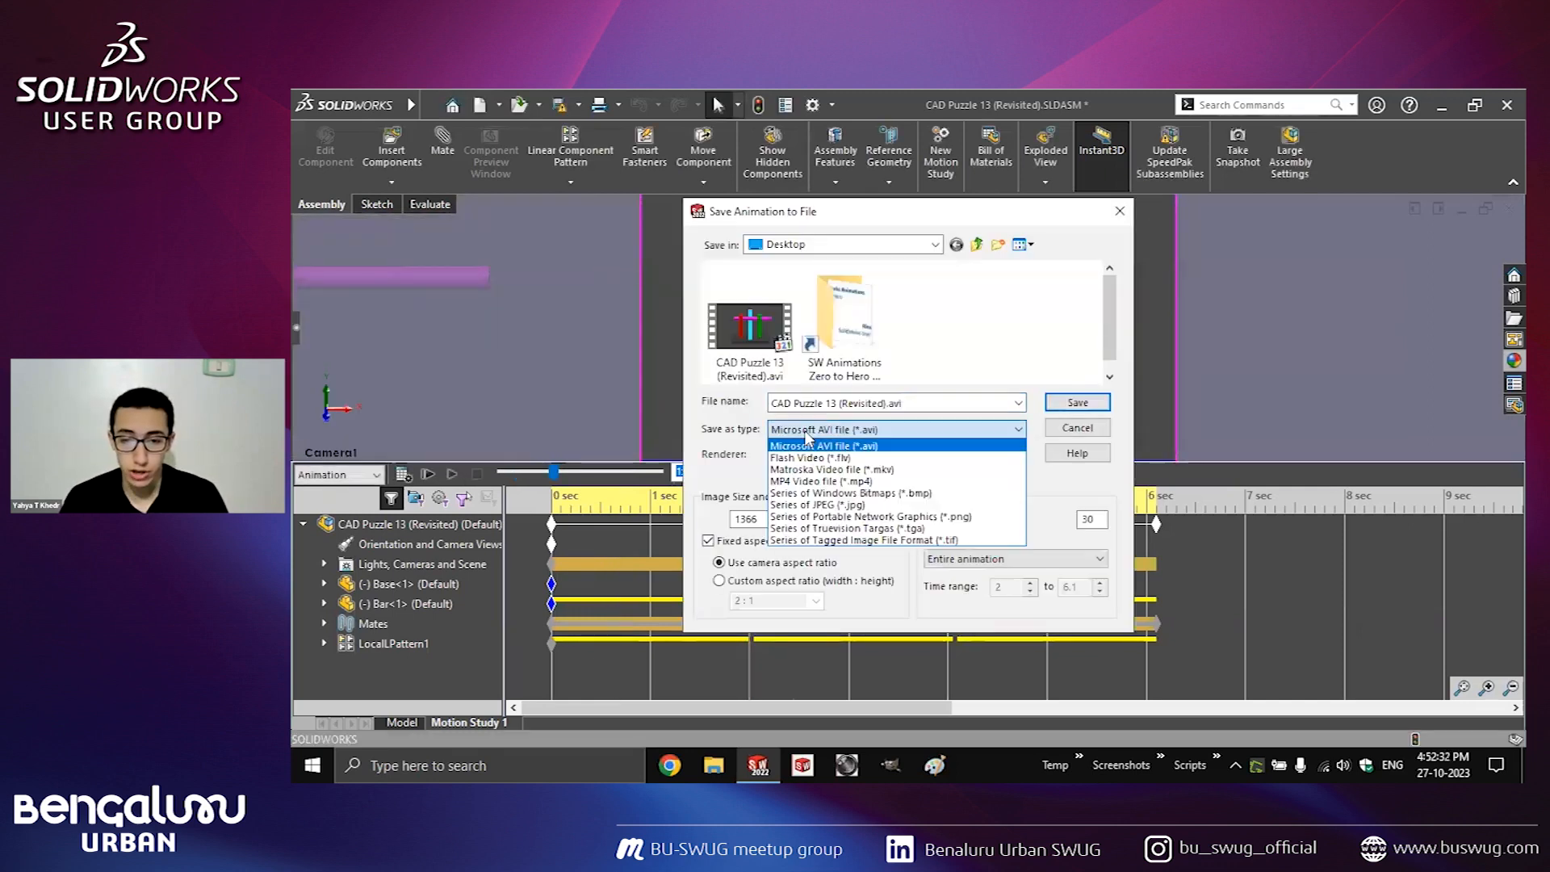
left_click(937, 517)
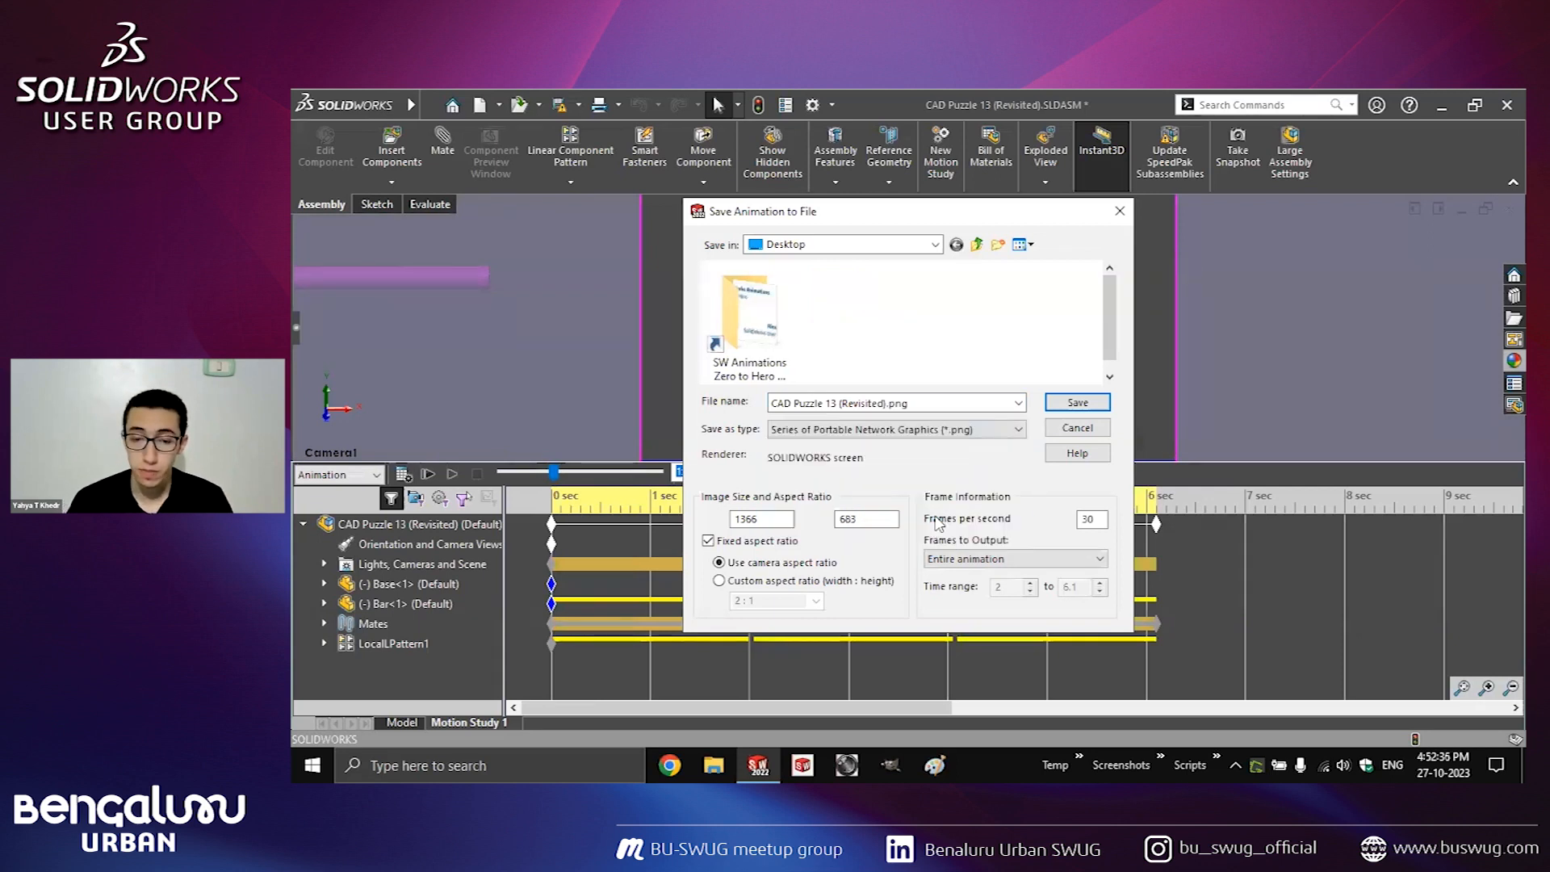
left_click_drag(781, 519, 708, 521)
type("1280")
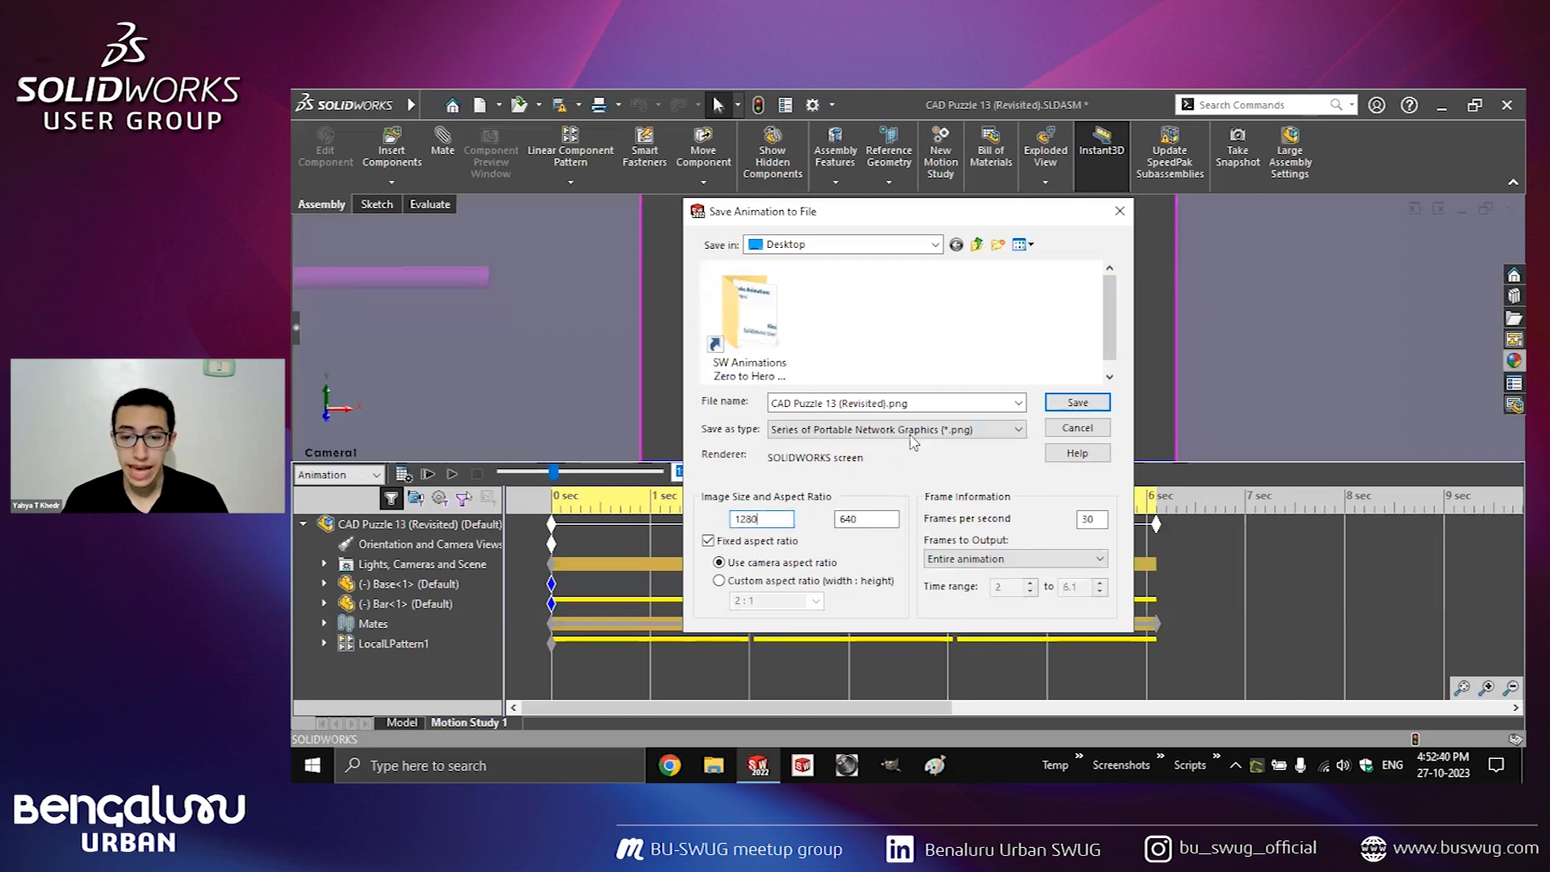
left_click(930, 403)
type("p")
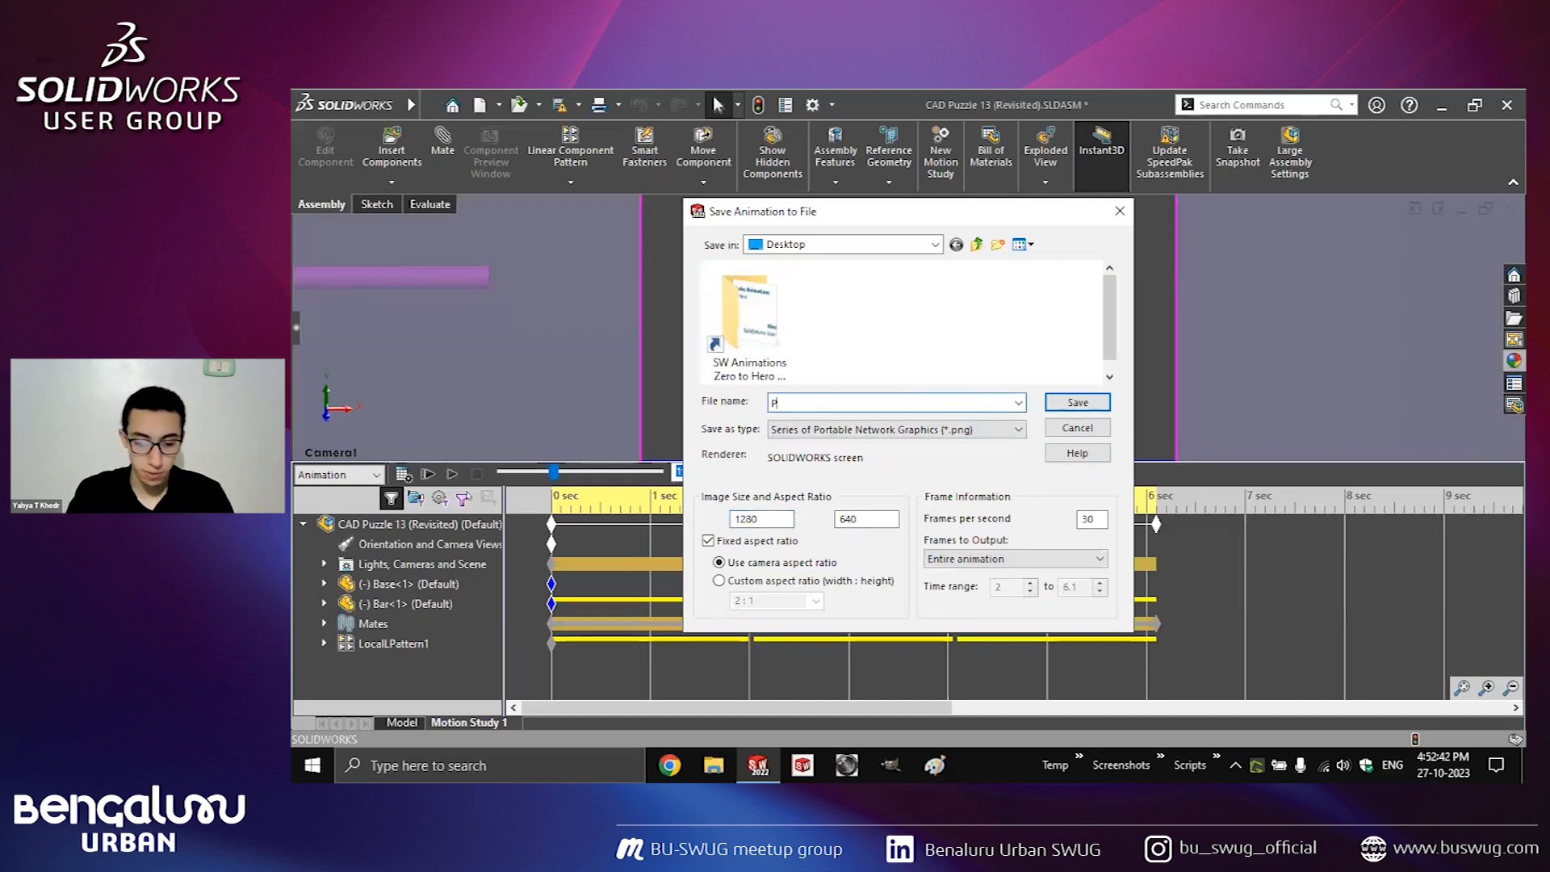
left_click(1078, 402)
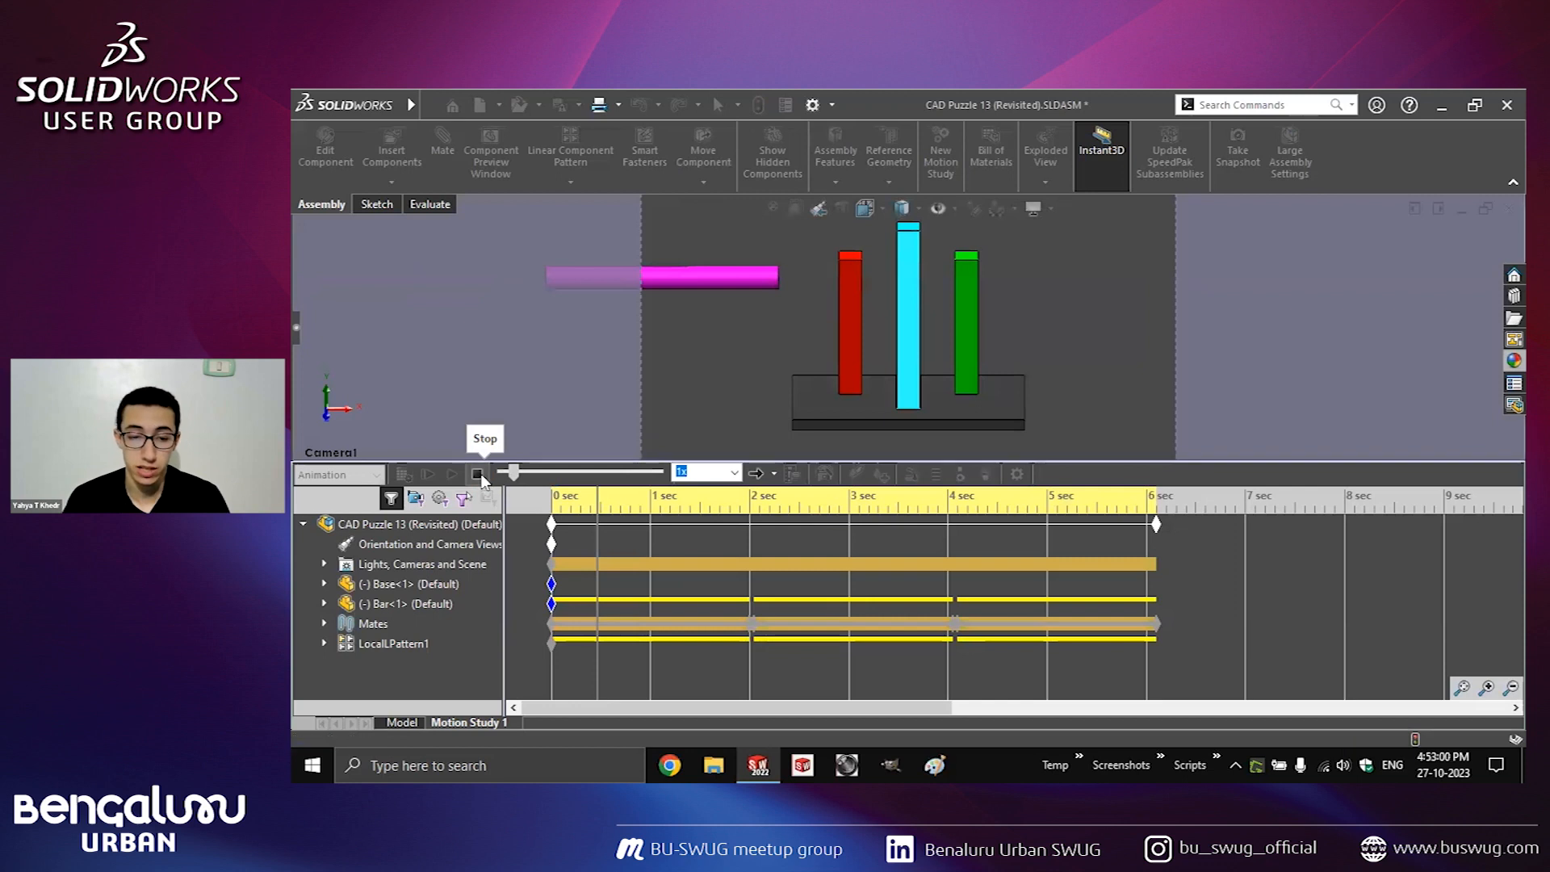
Stop the recording and examine the exported PNG frames on the desktop.
left_click(480, 475)
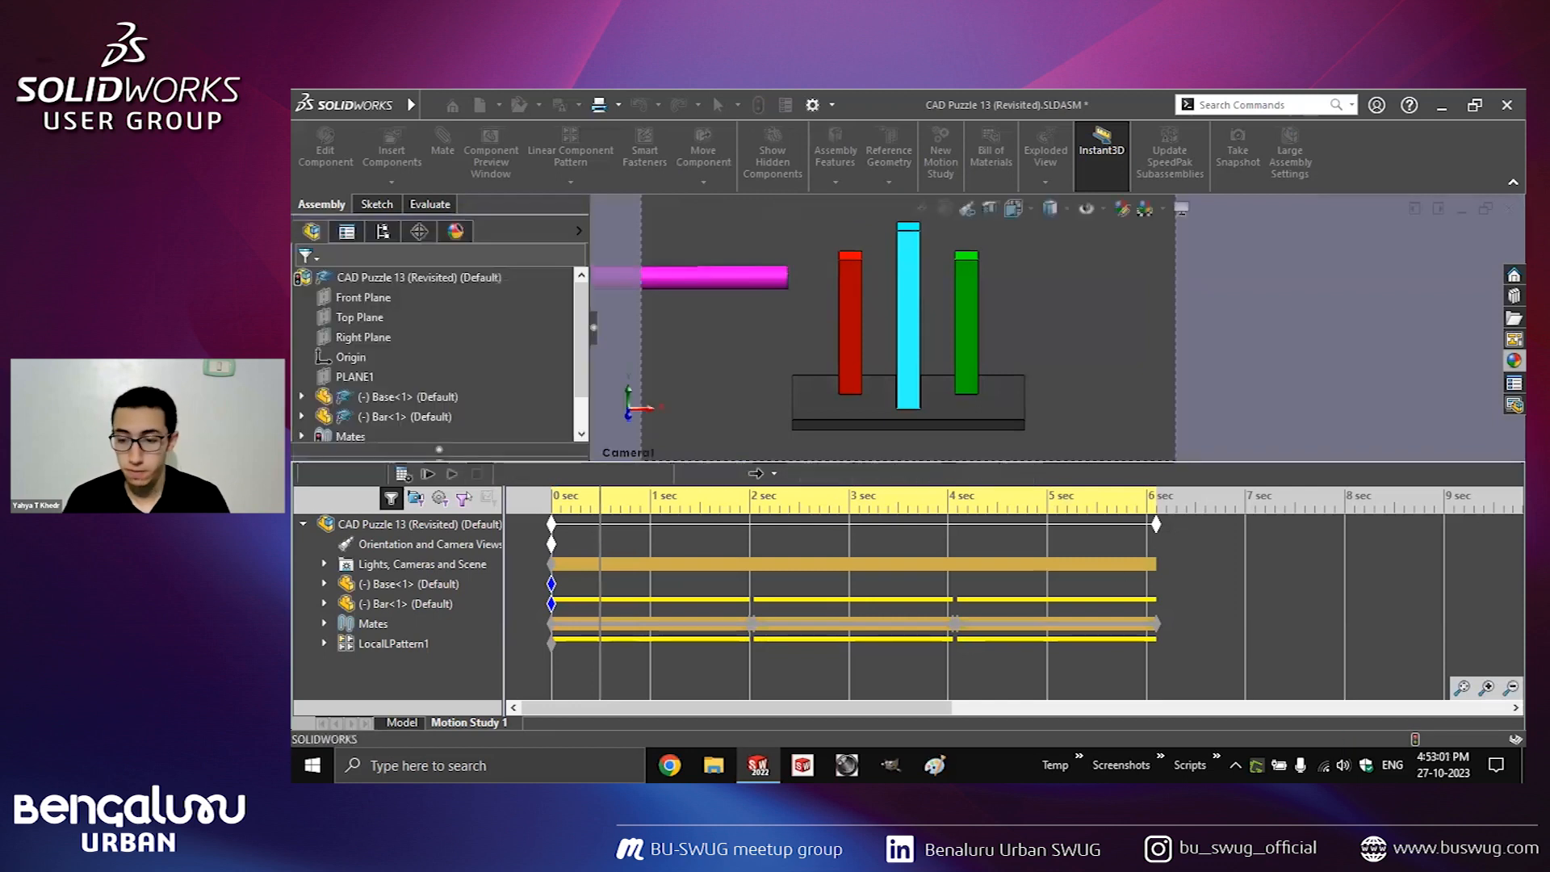
key("super+d")
left_click_drag(555, 706, 323, 400)
left_click(541, 363)
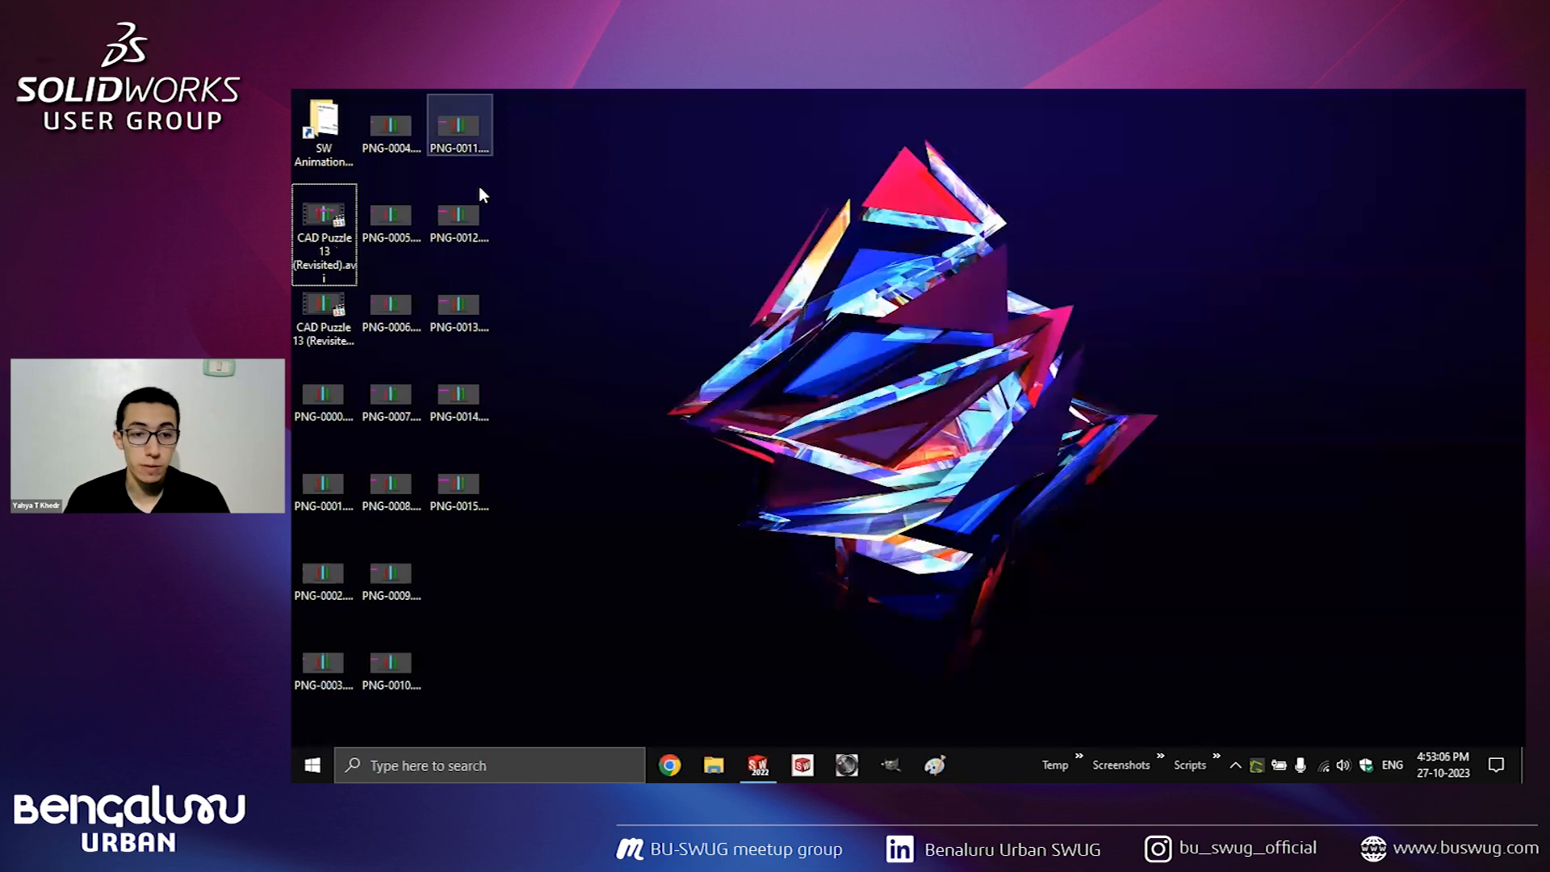
left_click(480, 191)
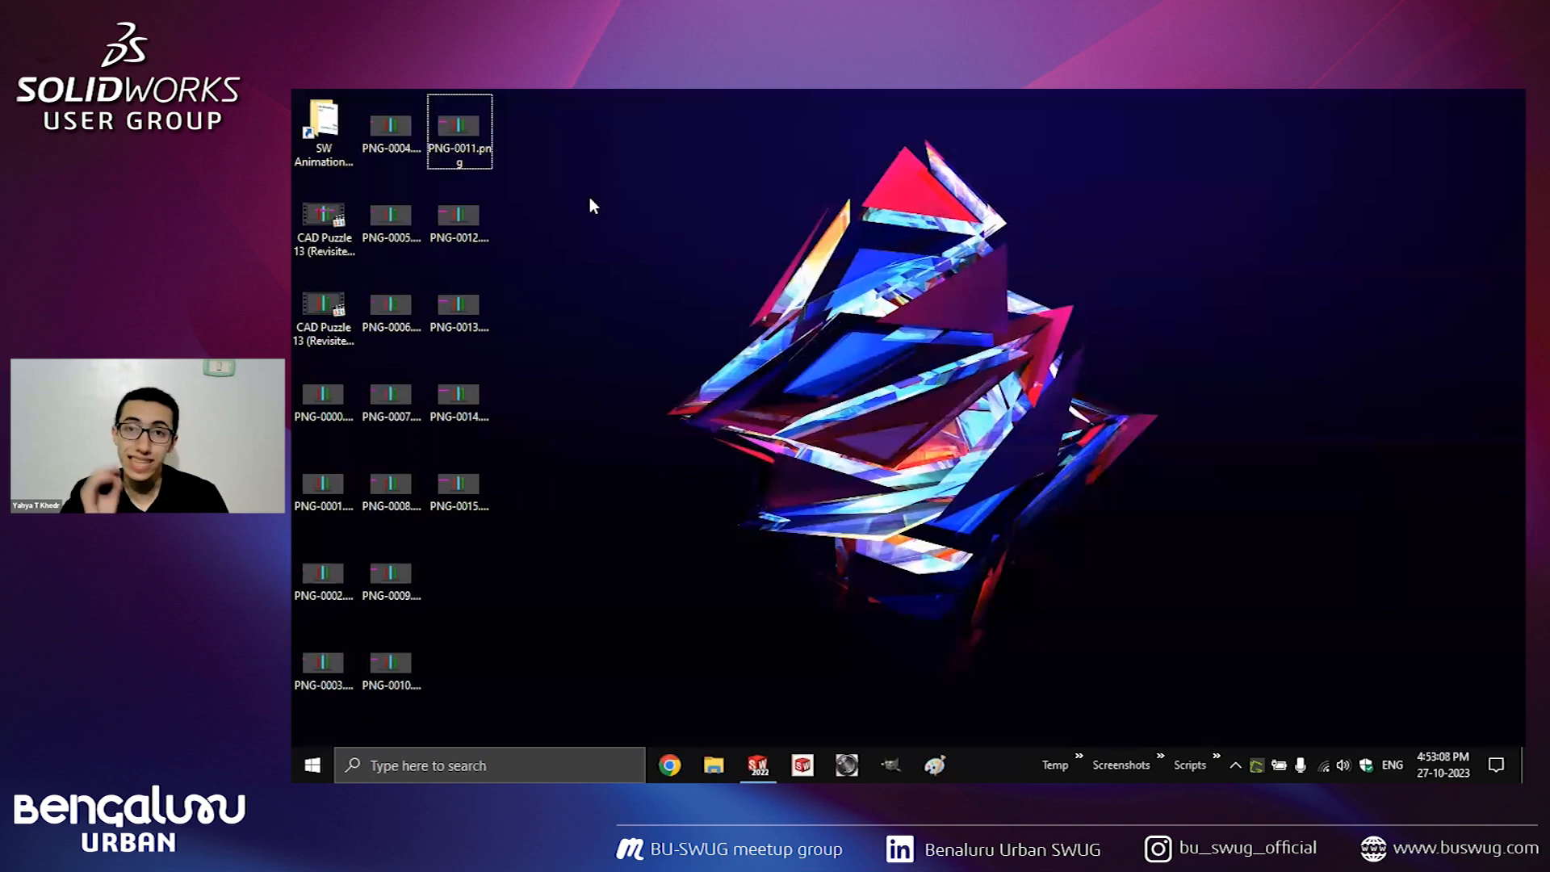
Switch back to SOLIDWORKS and enable background removal in the system export options for the TIF/PSD/JPG/PNG format.
left_click(759, 766)
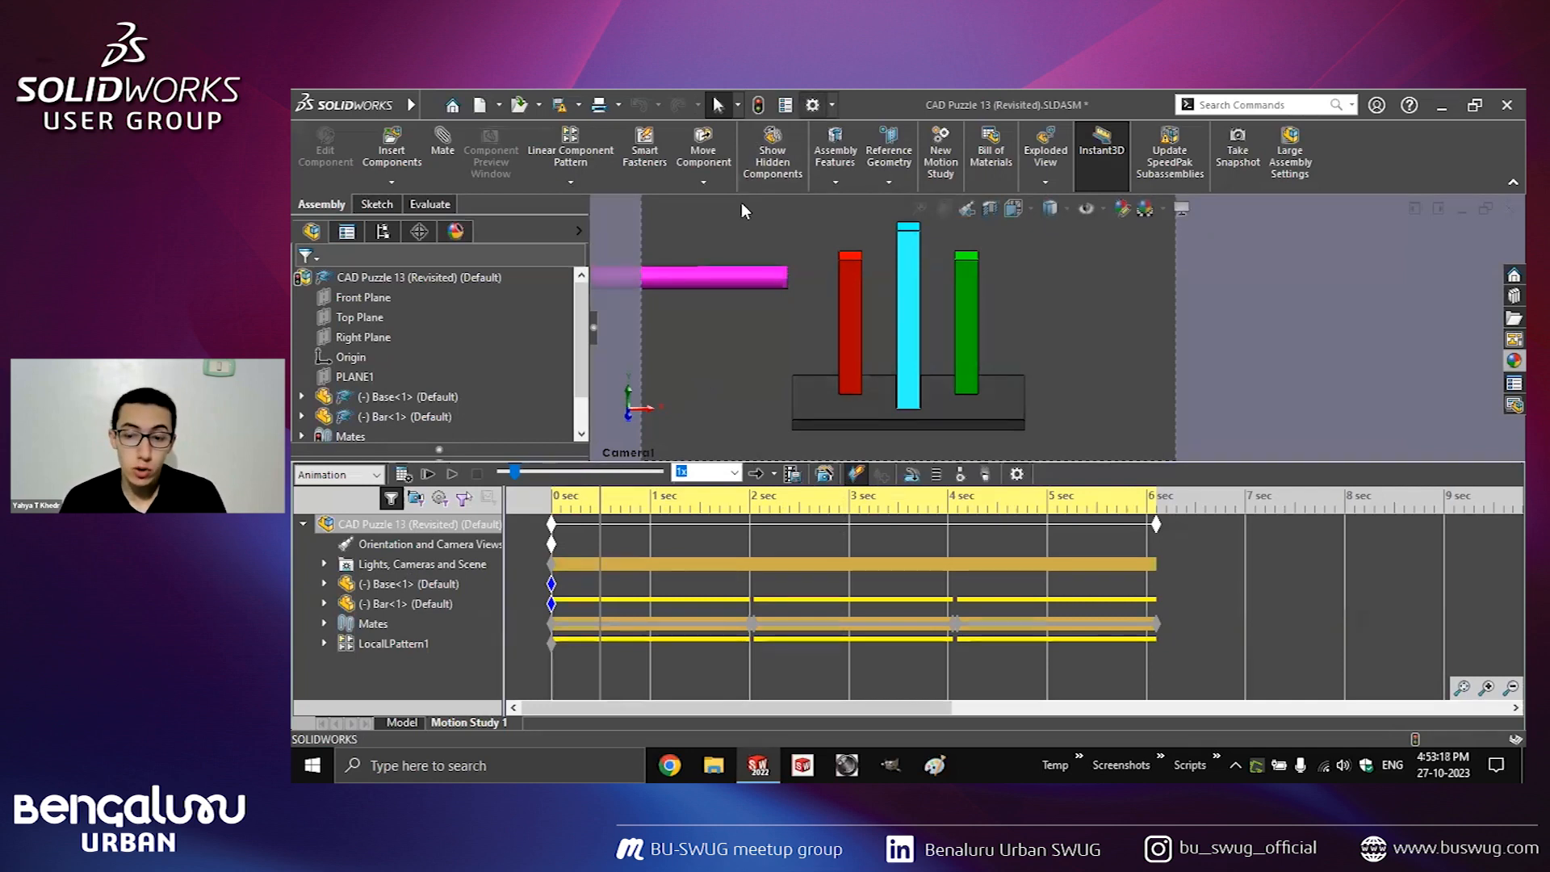
left_click(812, 105)
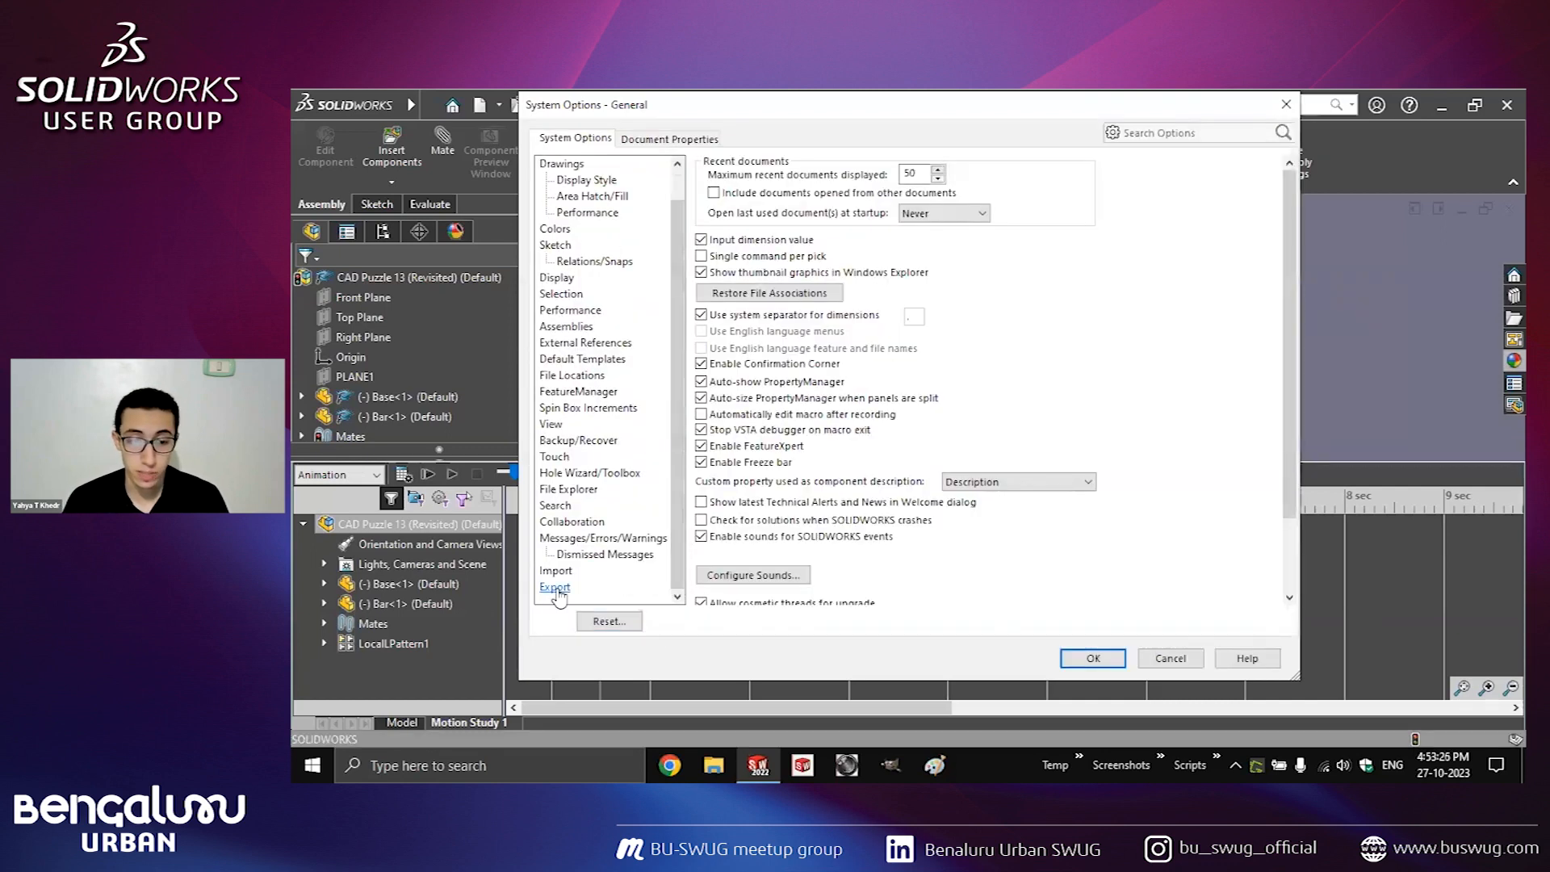
left_click(556, 587)
left_click(892, 179)
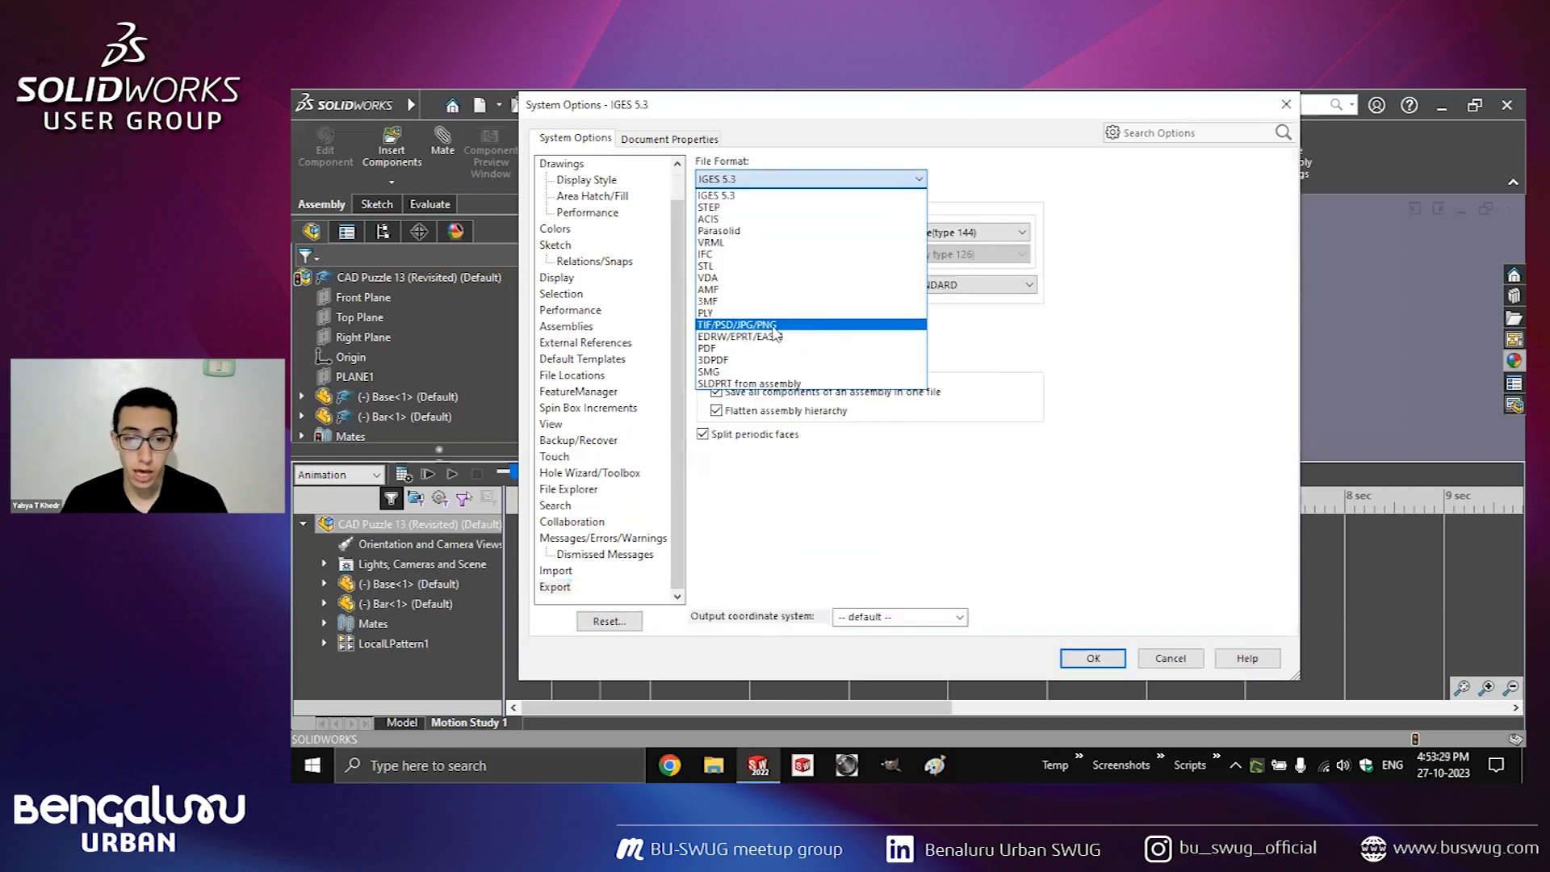
left_click(766, 324)
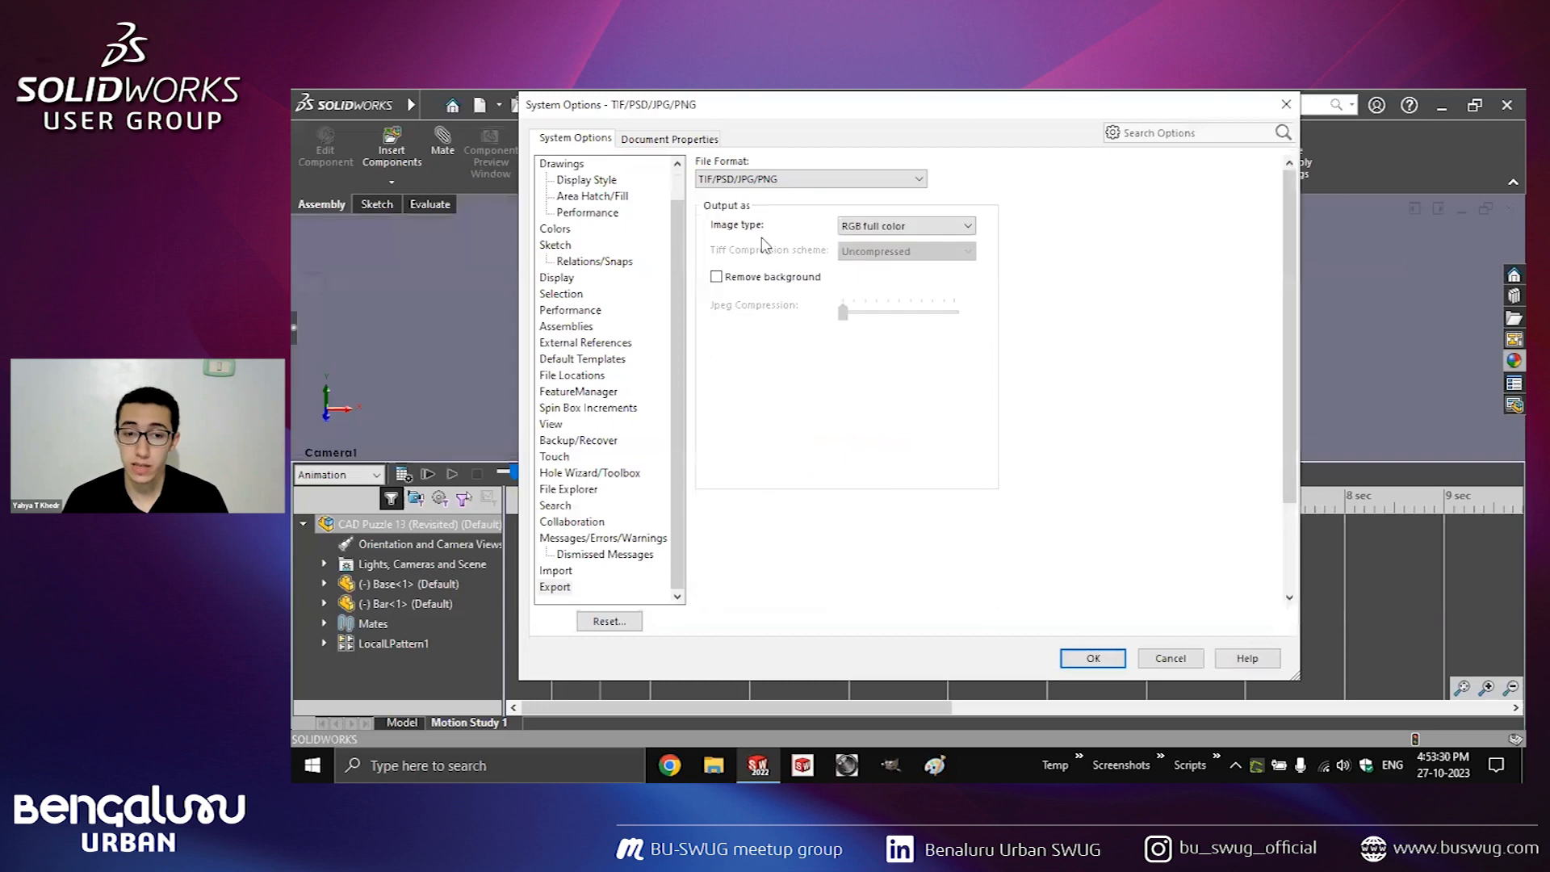
left_click(715, 278)
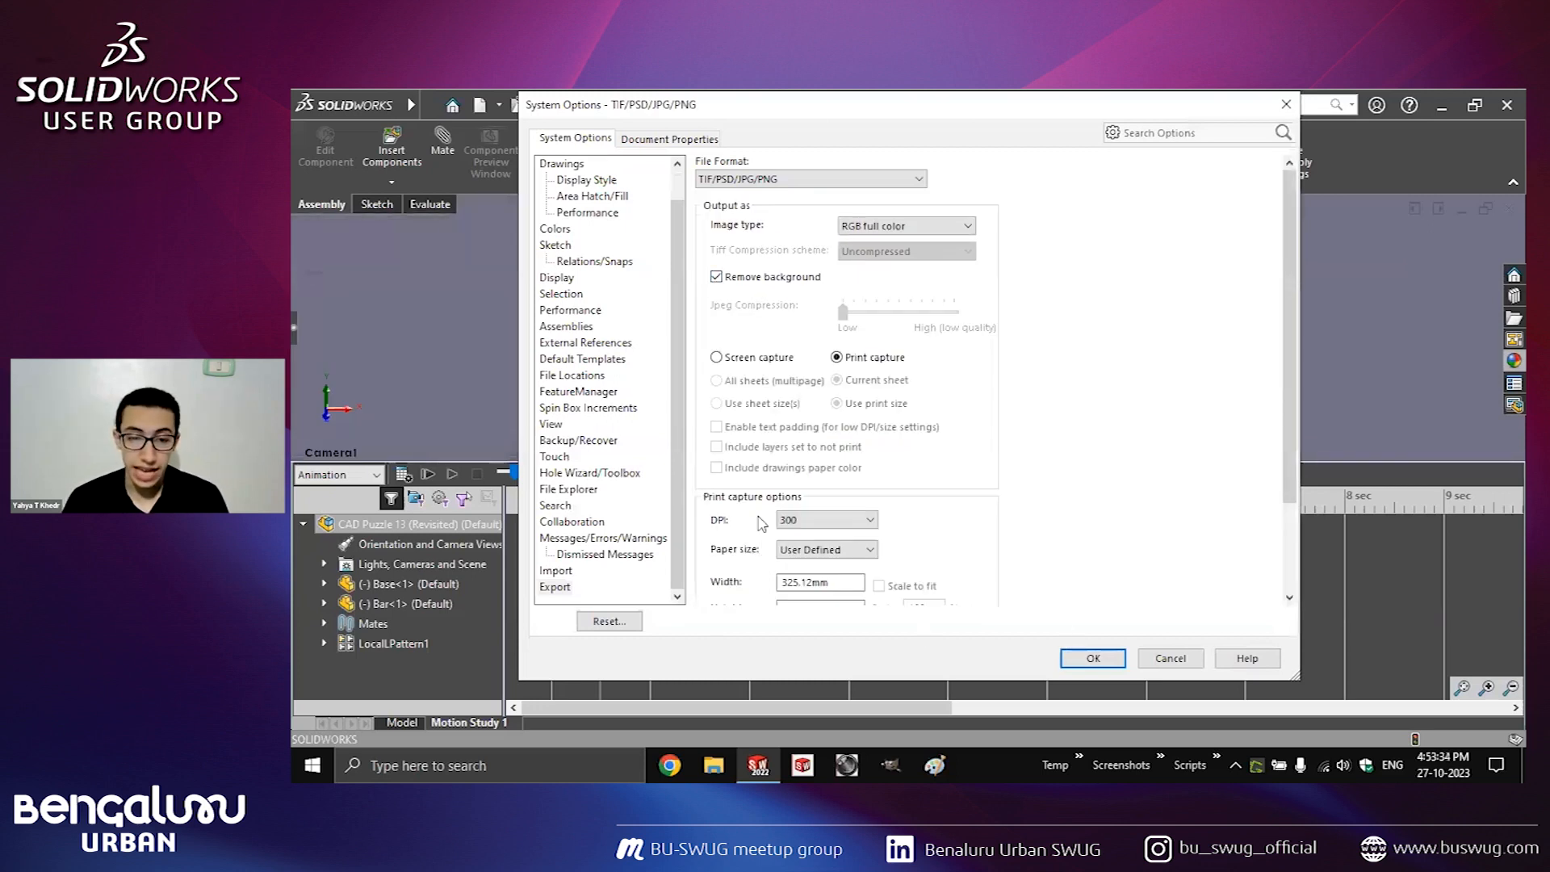
left_click(1092, 658)
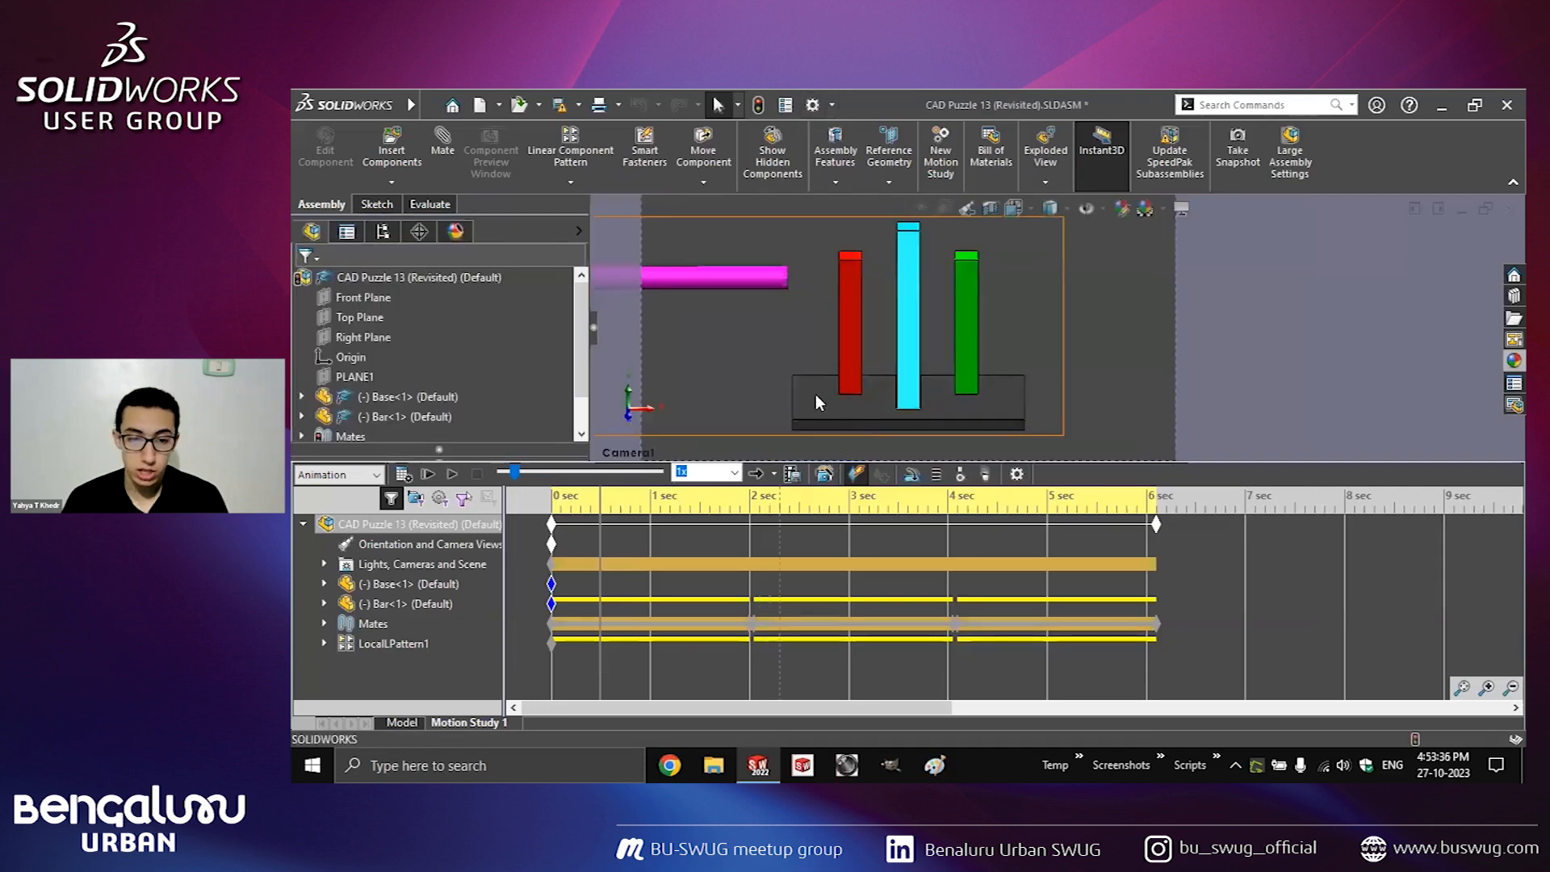
Start saving the animation to the desktop as a series of Portable Network Graphics with an image width of 1280.
key("F9")
left_click(792, 475)
left_click(844, 429)
left_click(844, 517)
double_click(762, 518)
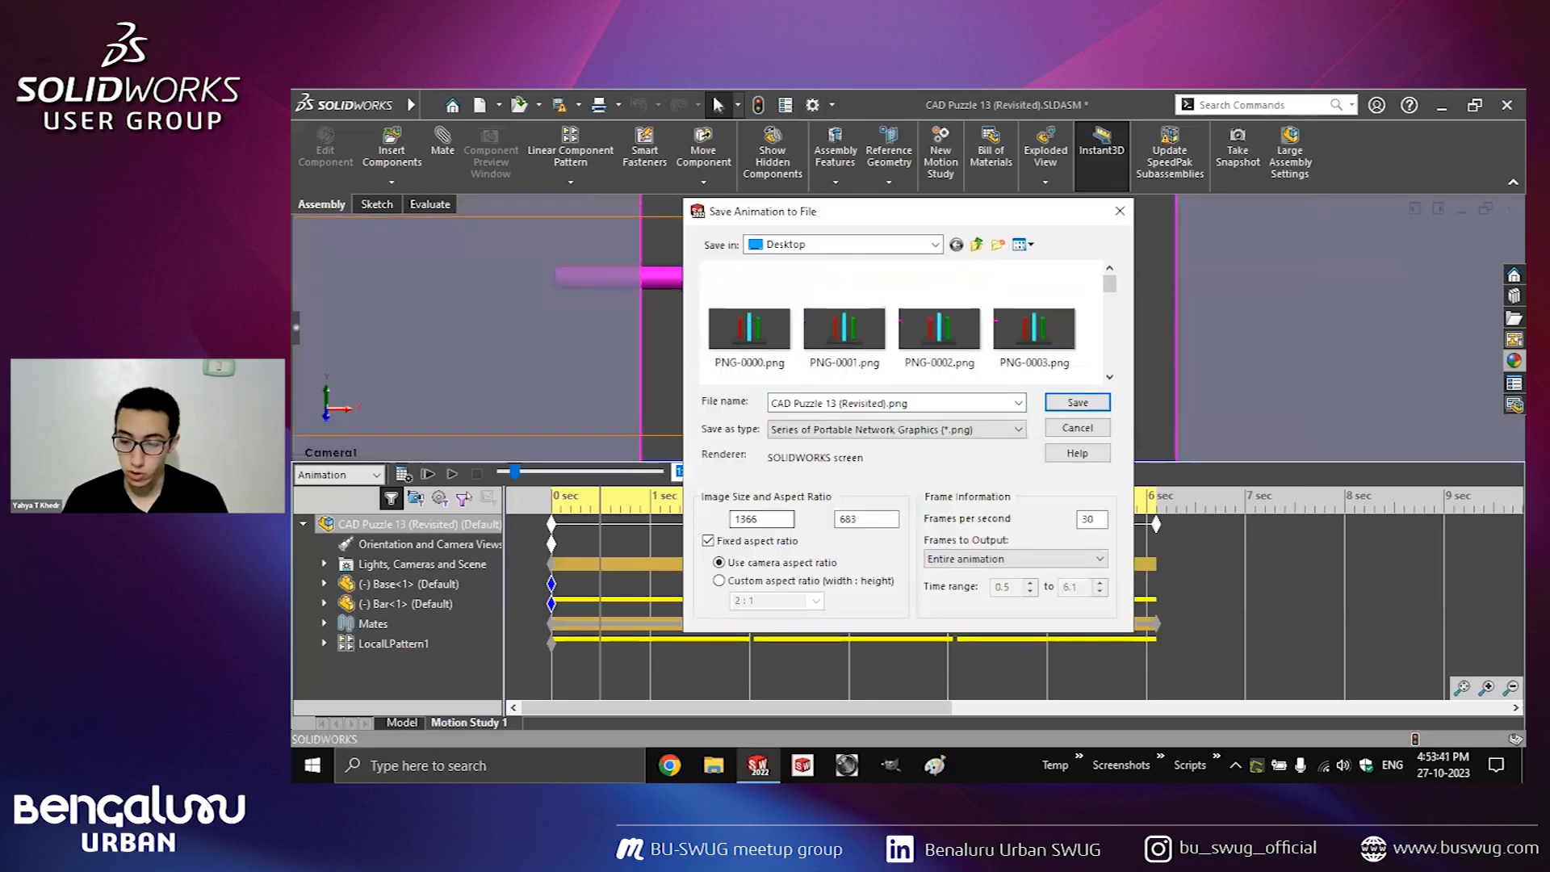
type("1280")
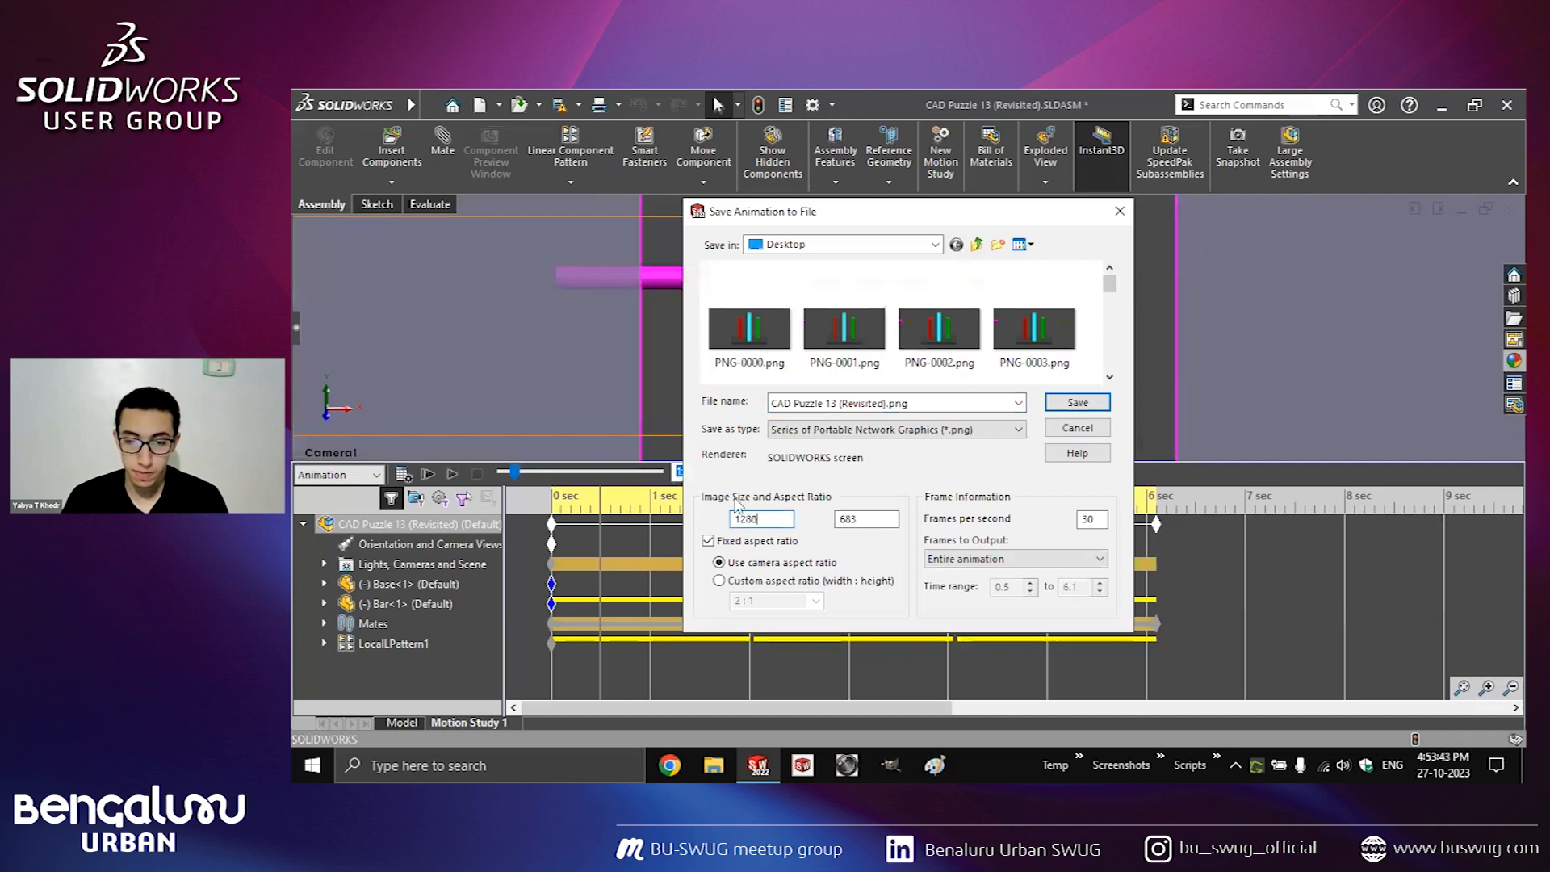
Name the image series PNG NO BG and save it to start recording the frames.
left_click_drag(935, 404, 696, 411)
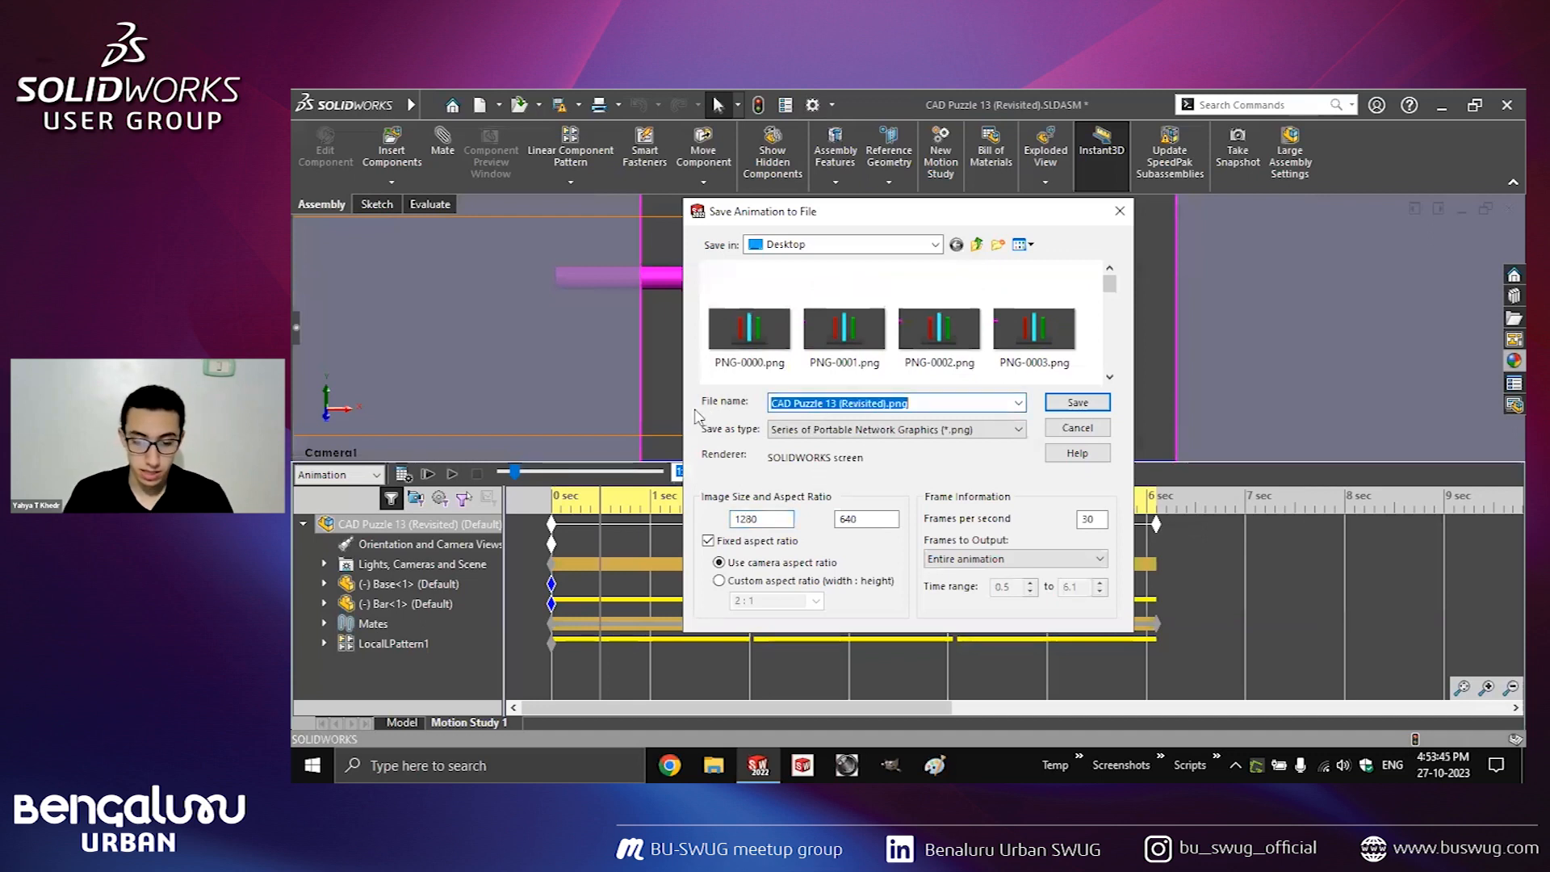
type("PNG")
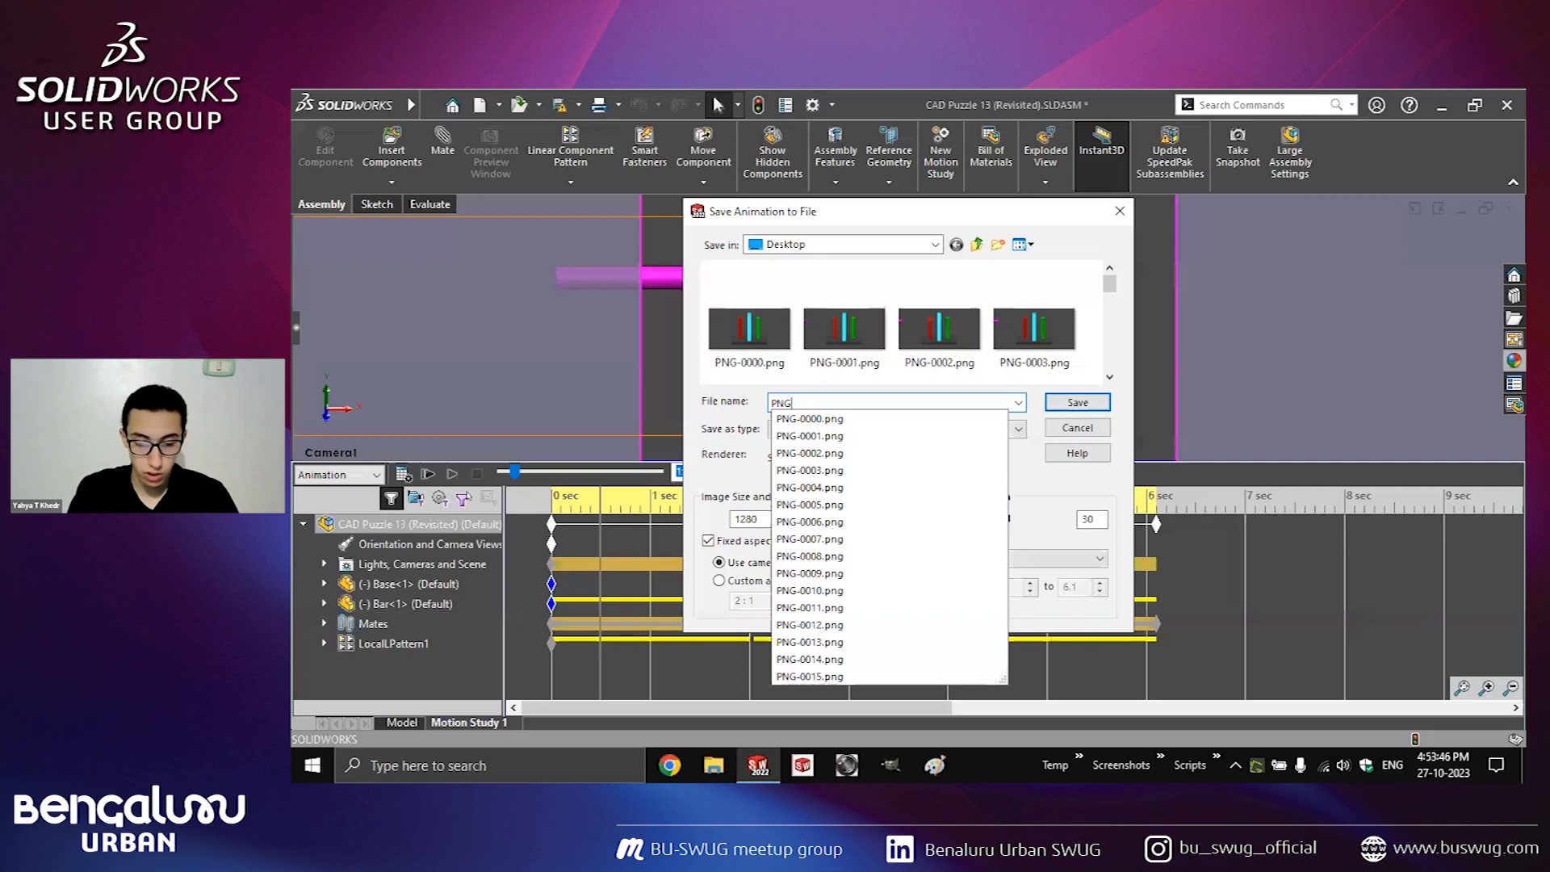
type(" NP BA")
type("G")
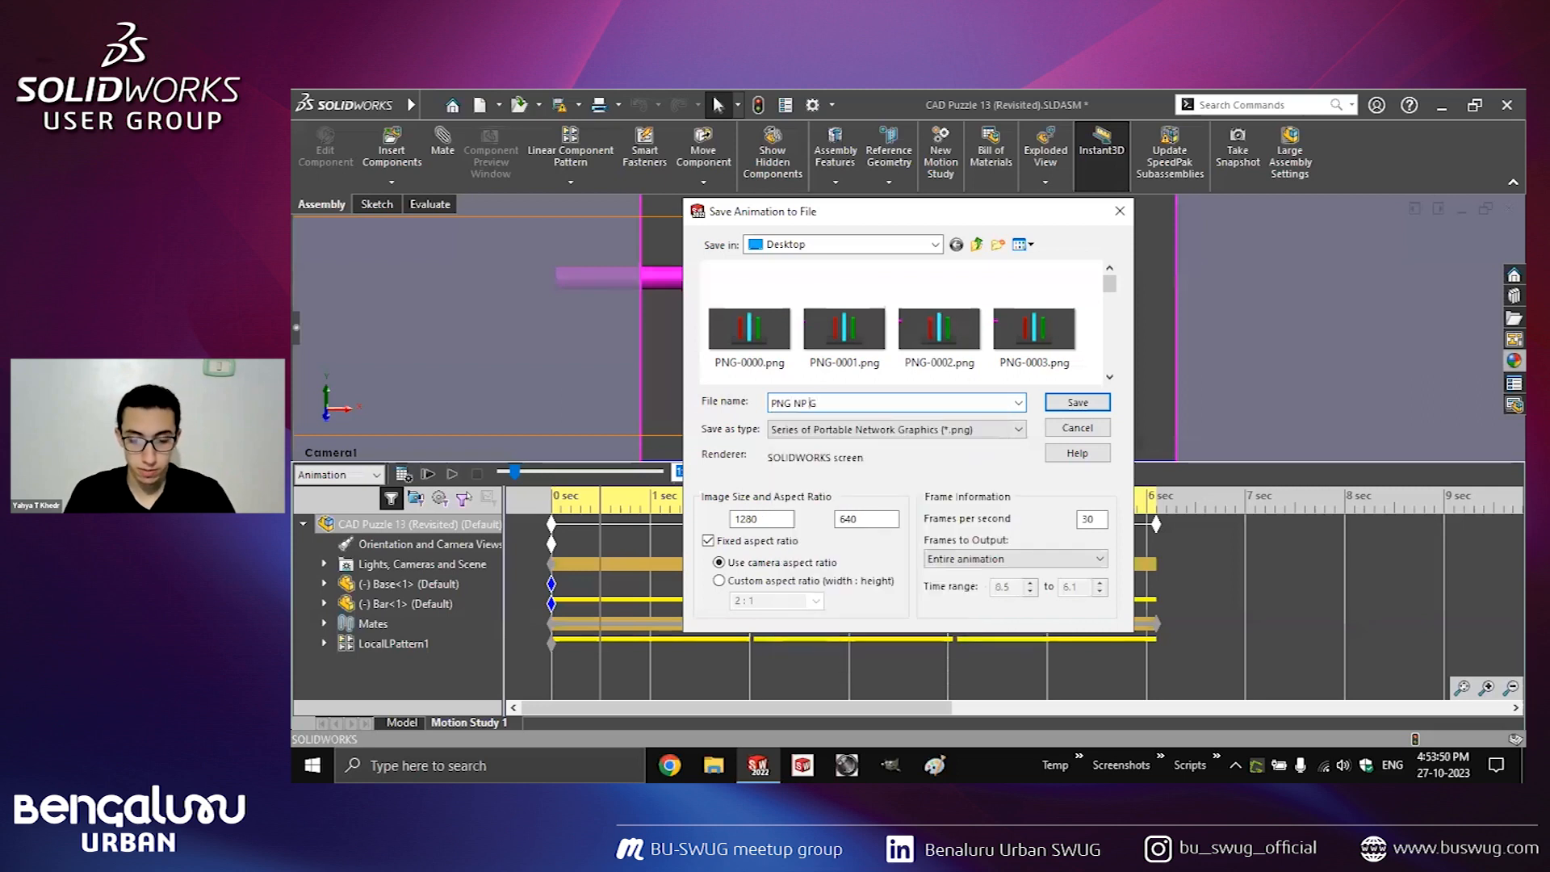
key("Left")
key("Left")
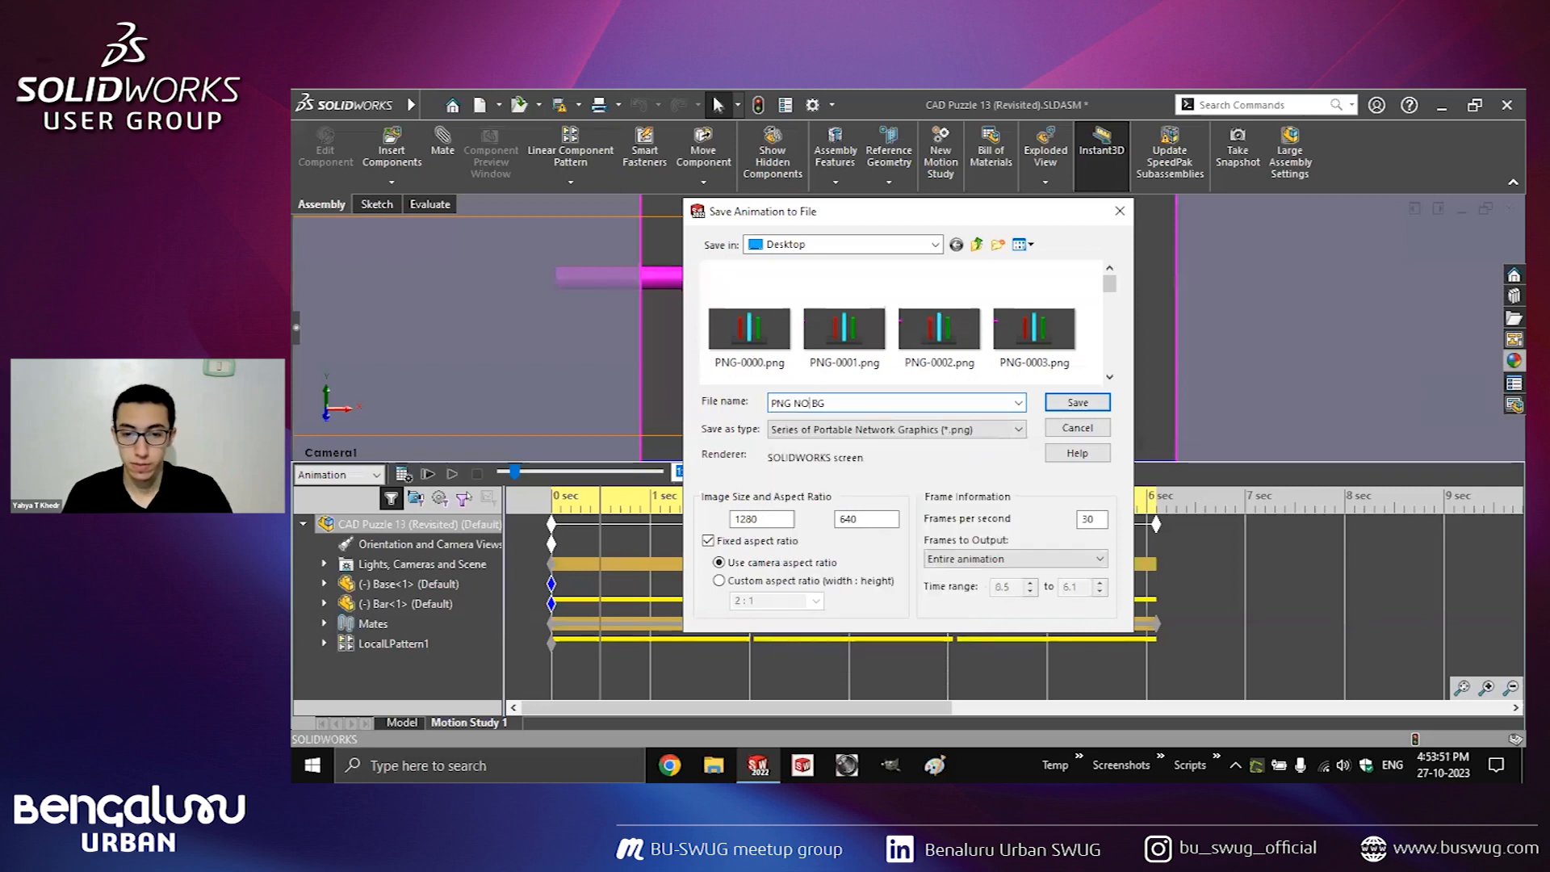
left_click(1089, 397)
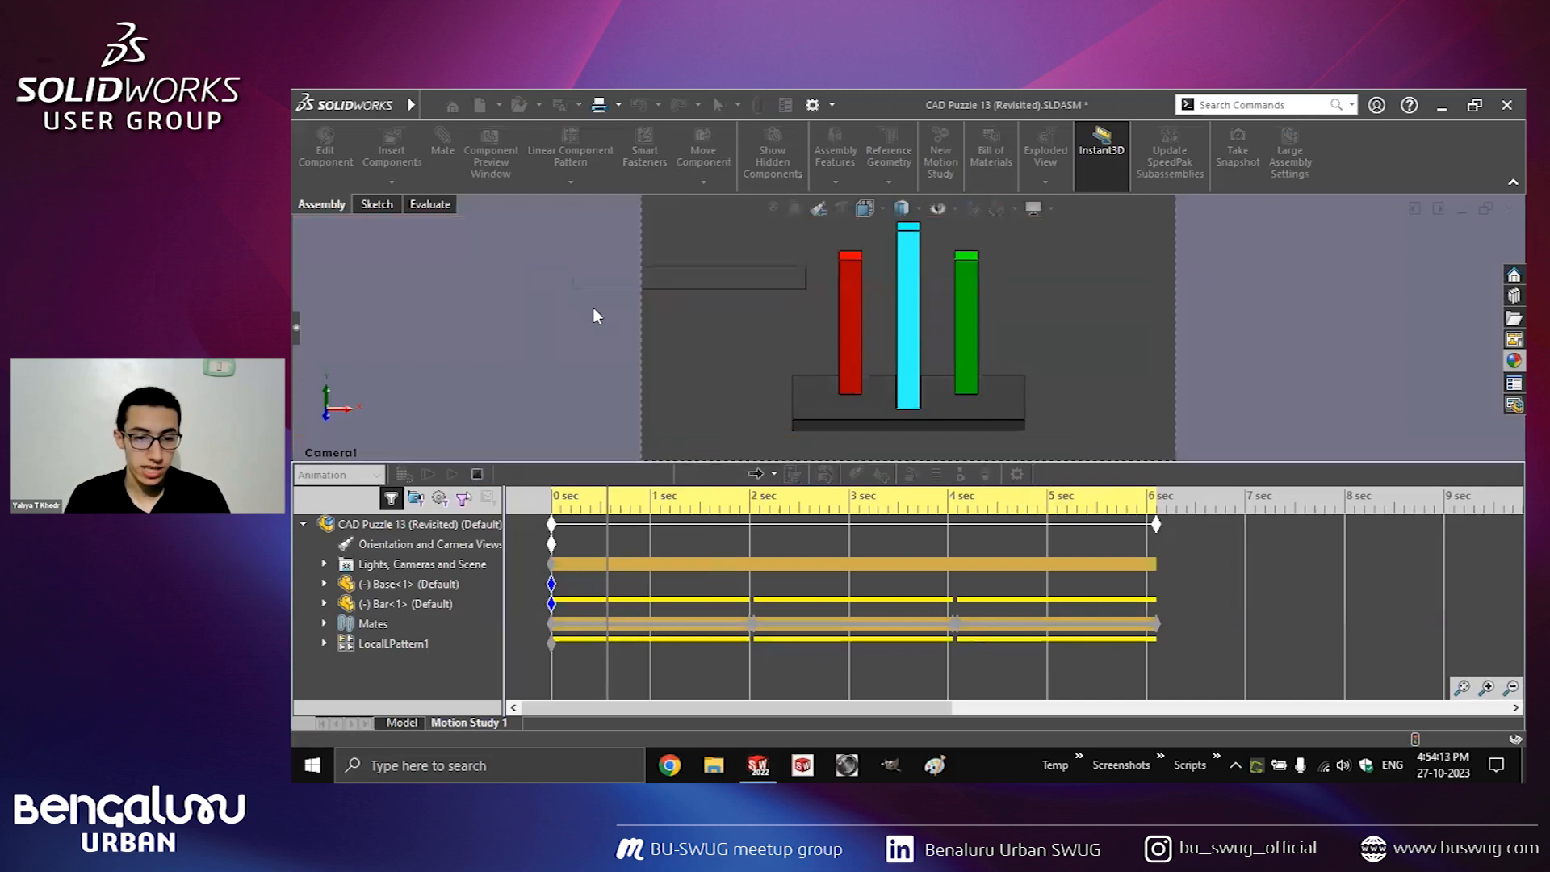
Stop the animation recording and switch to the Video Compression slide in the presentation.
key("super+d")
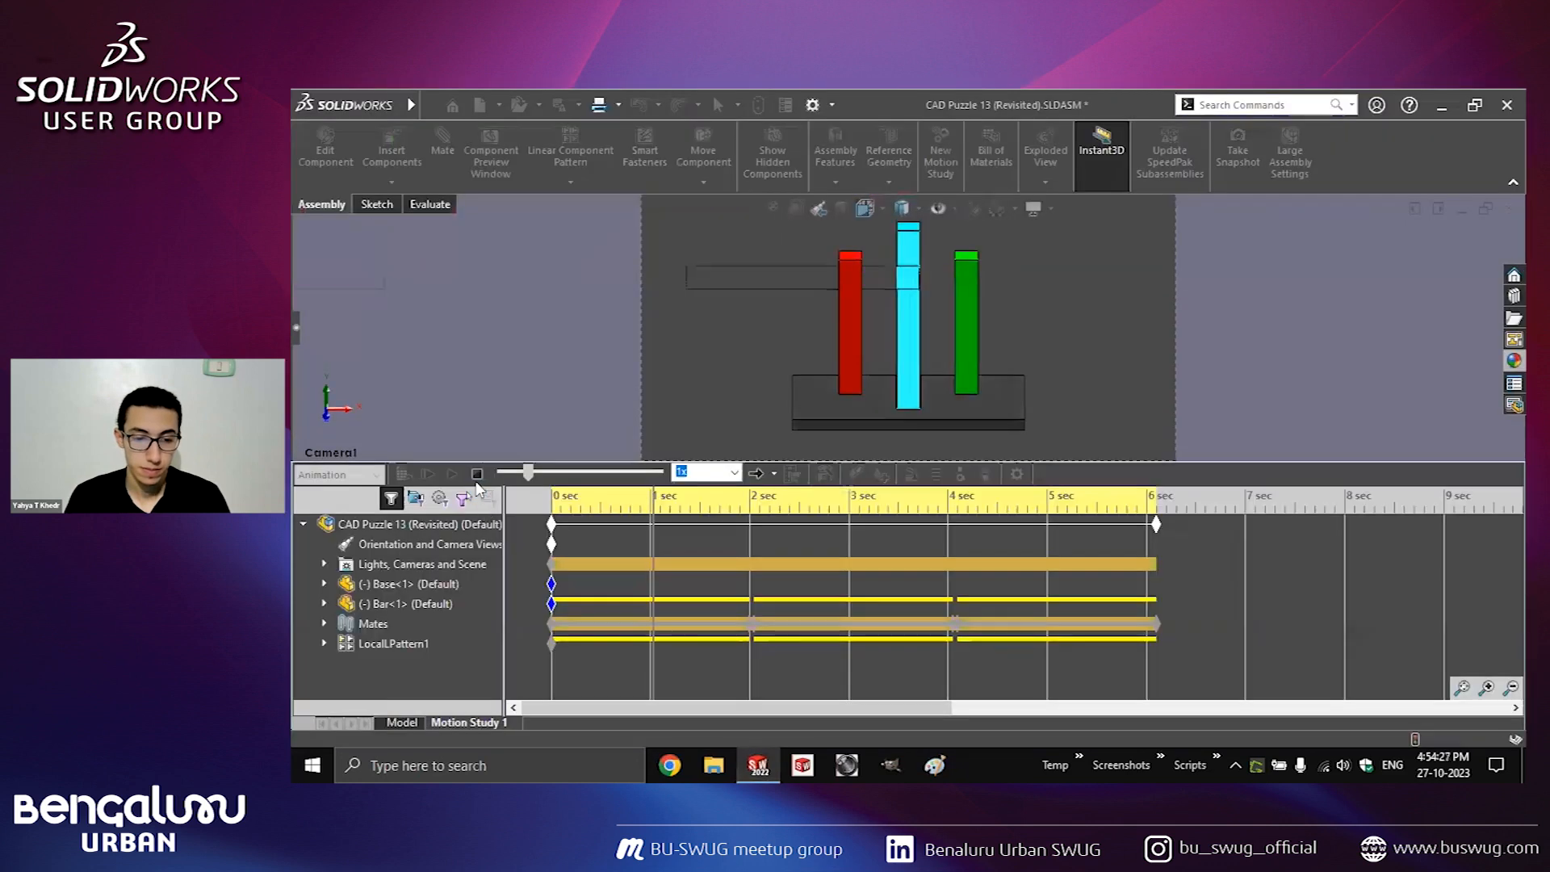
left_click(476, 476)
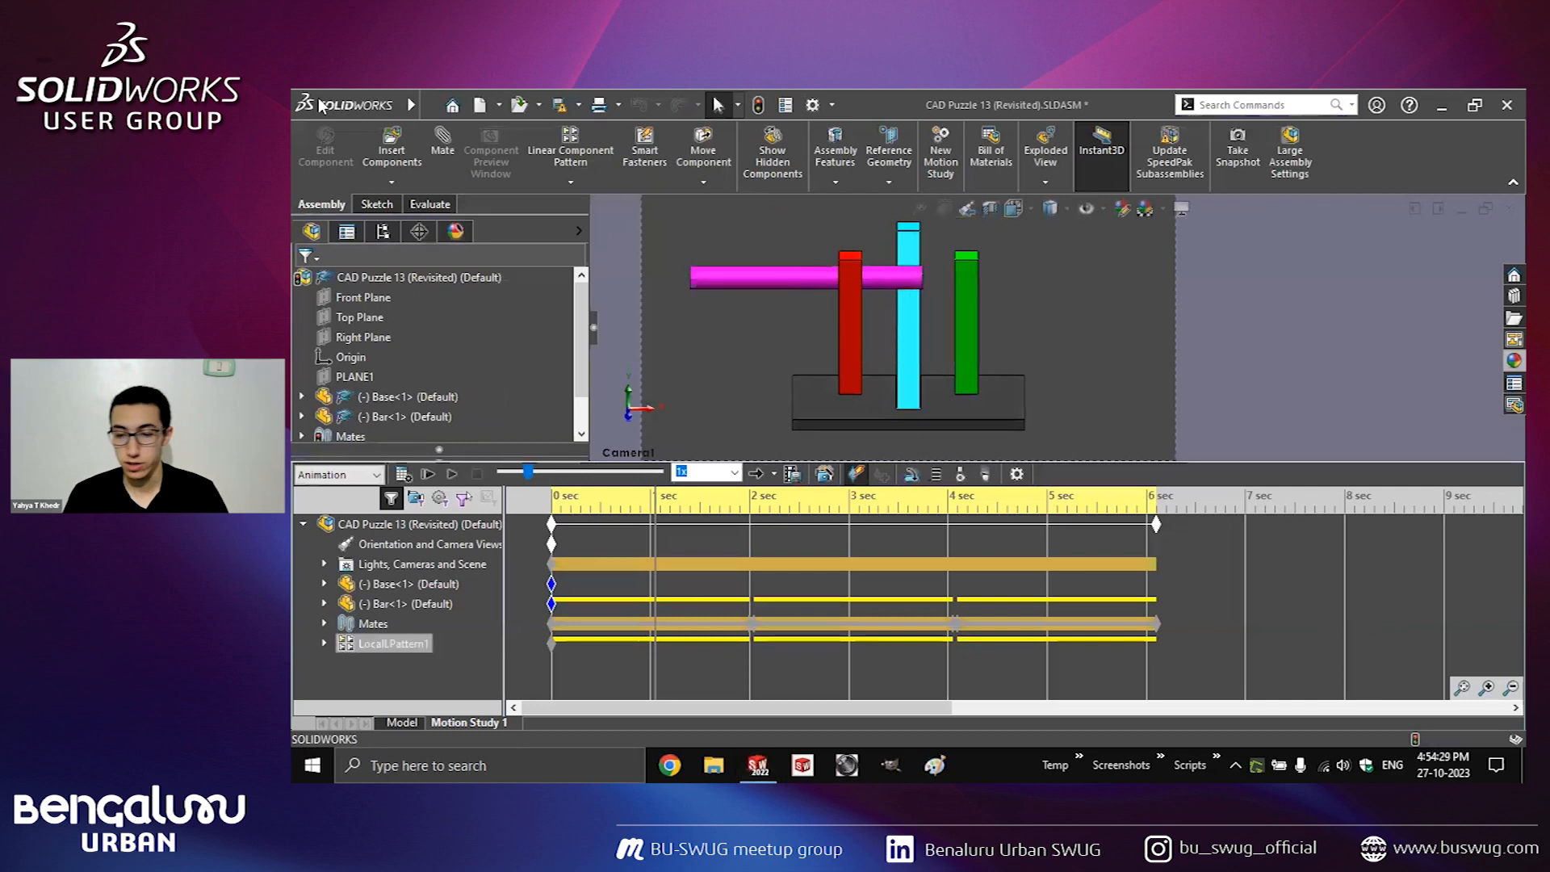
left_click(758, 764)
key("ctrl+a")
key("Delete")
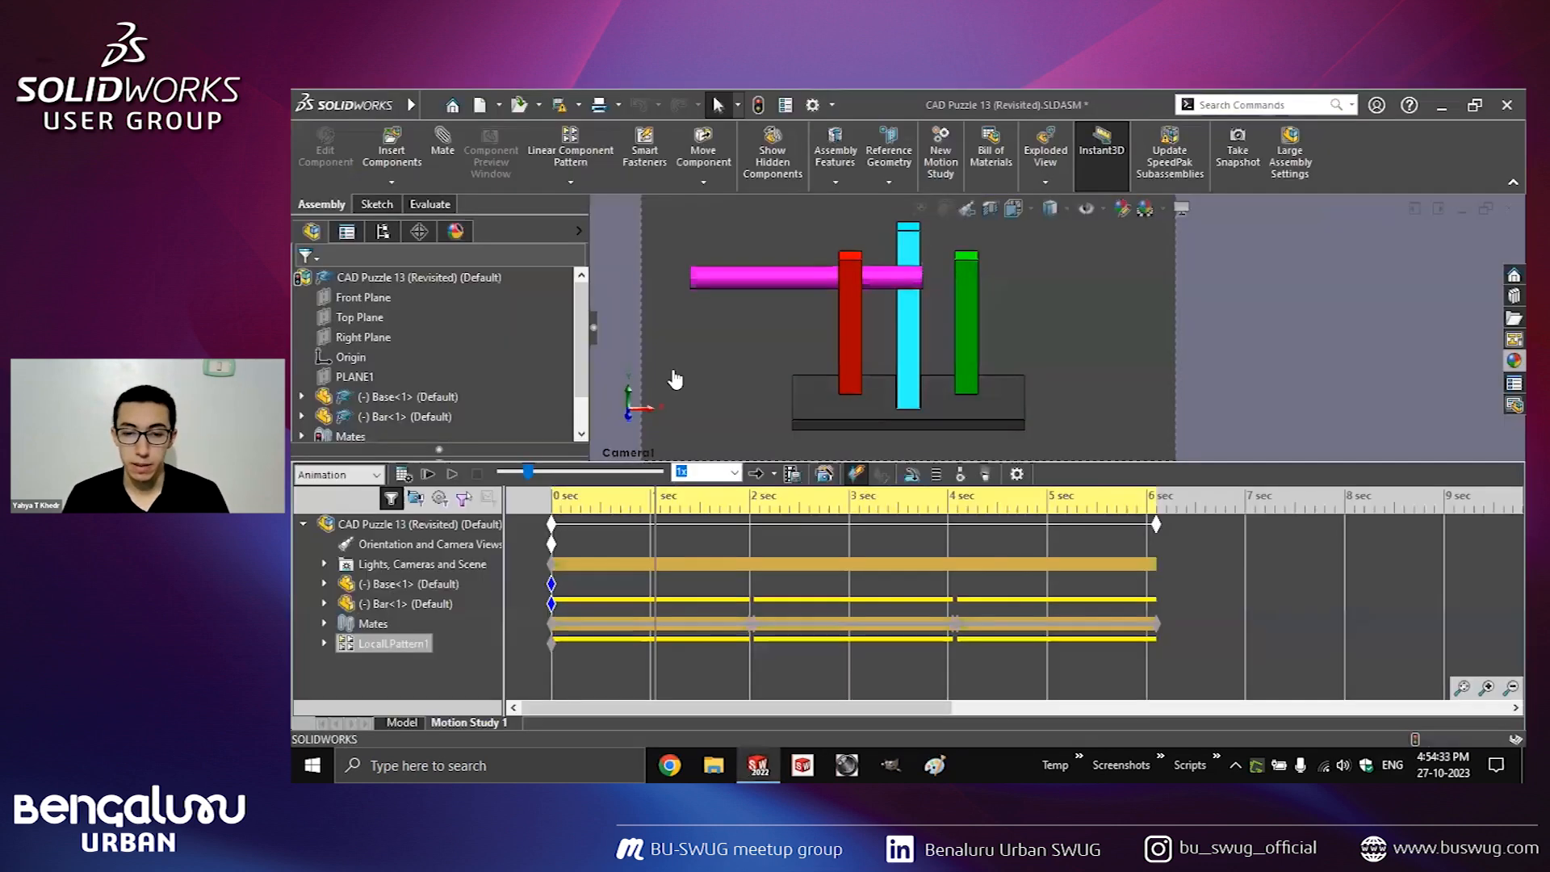
key("alt+Tab")
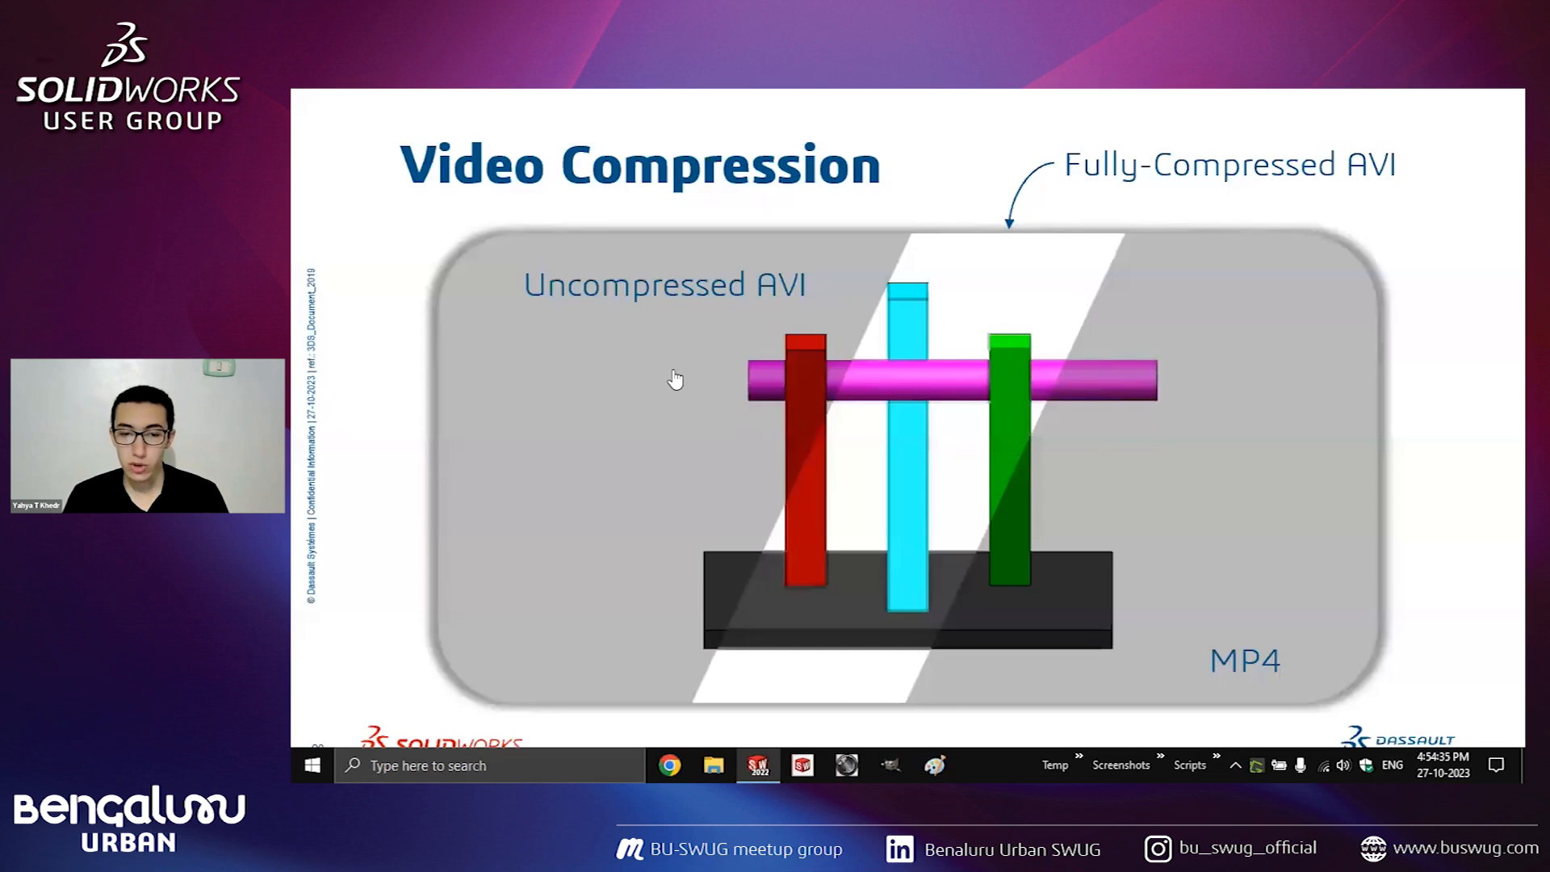